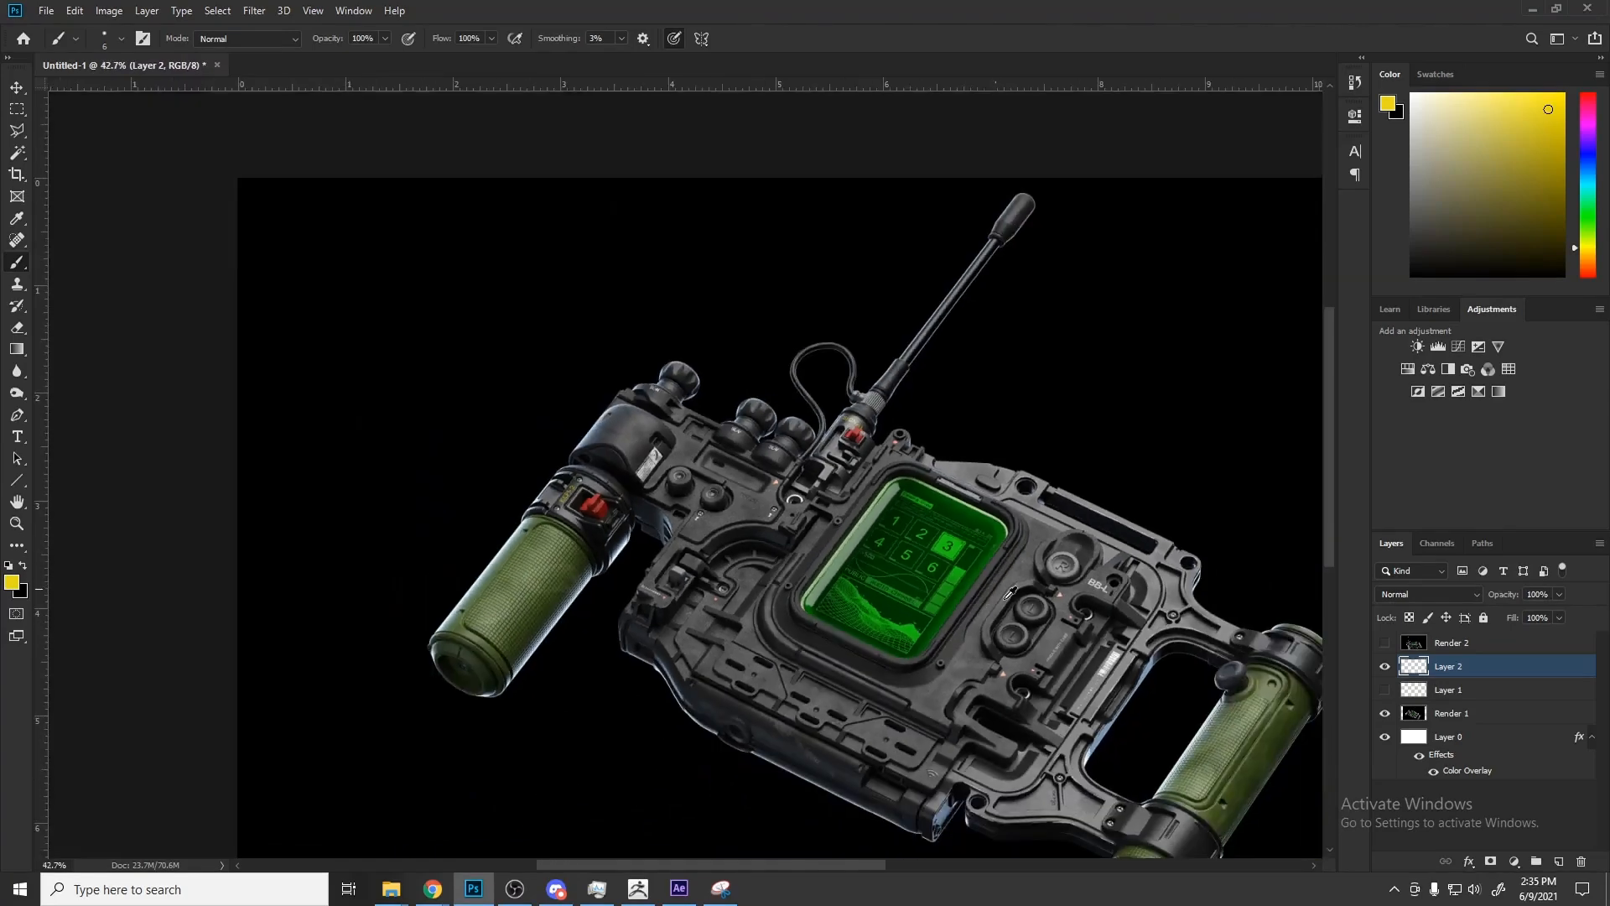
Step: Examine the panel, knob and handle details of the handheld device render
alt+scroll(950, 539, down, 2)
alt+scroll(931, 698, up, 2)
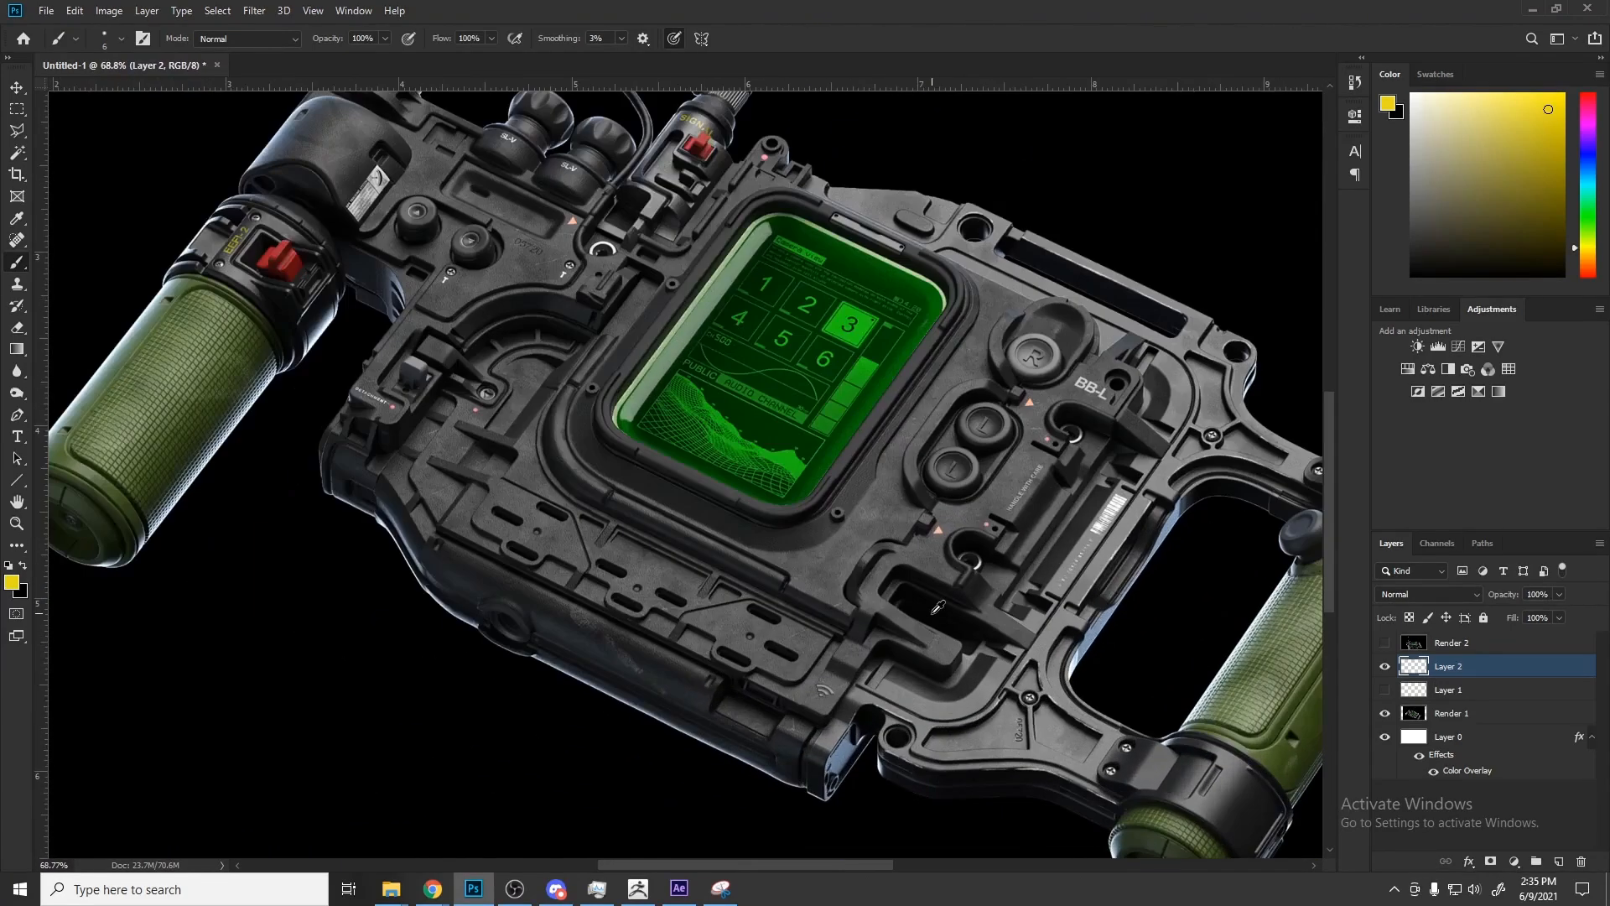
alt+scroll(938, 607, down, 2)
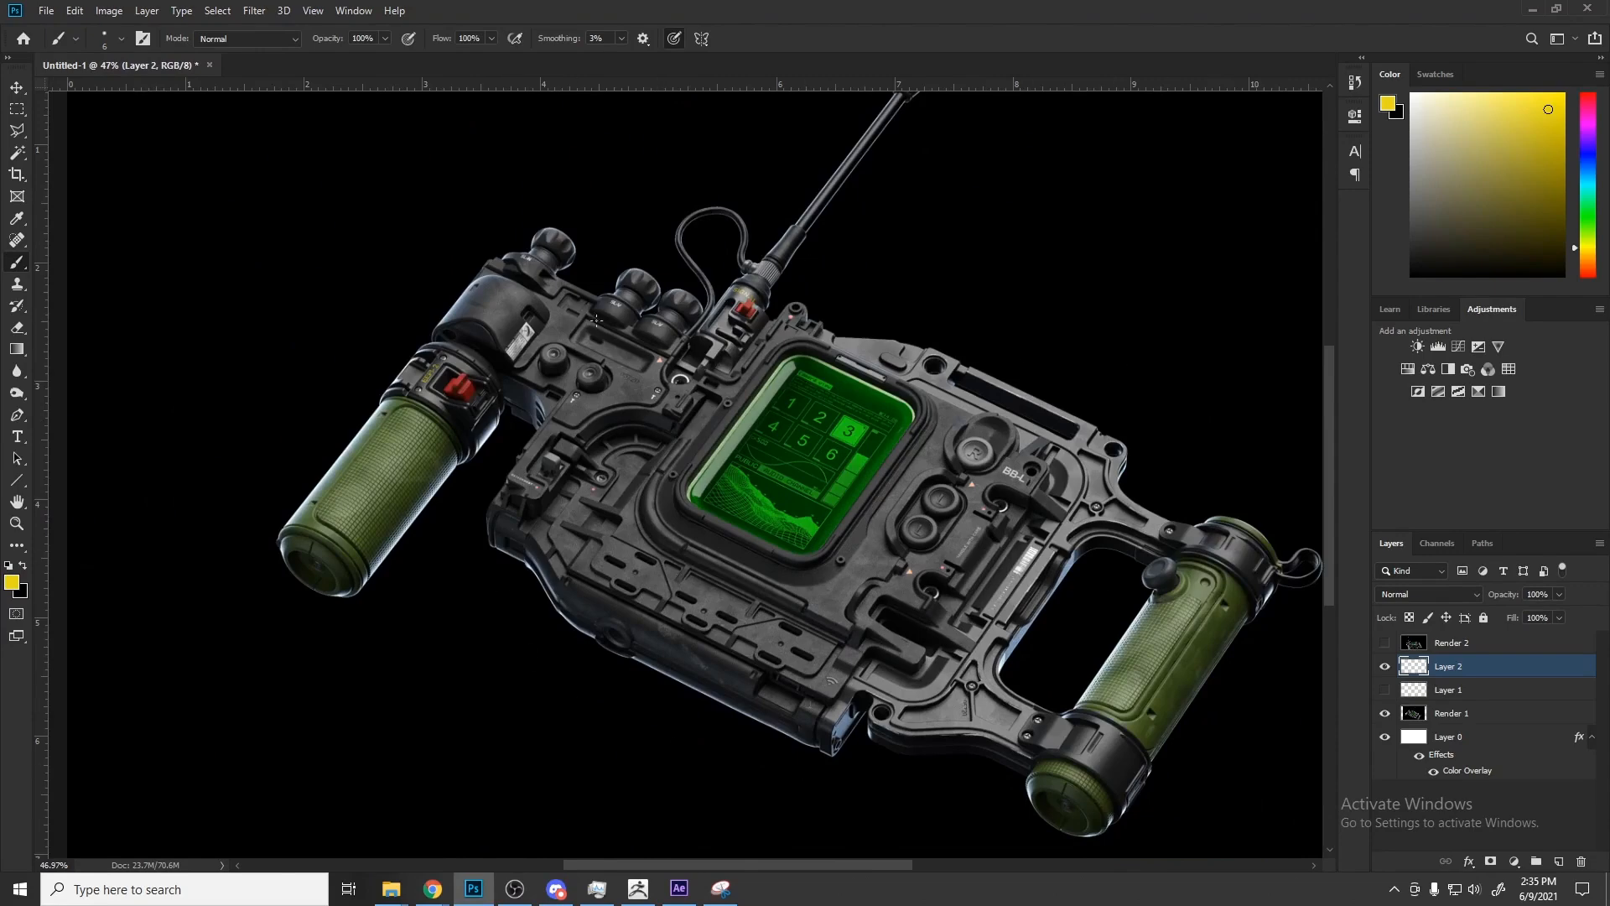
alt+scroll(704, 562, down, 1)
alt+scroll(612, 471, up, 2)
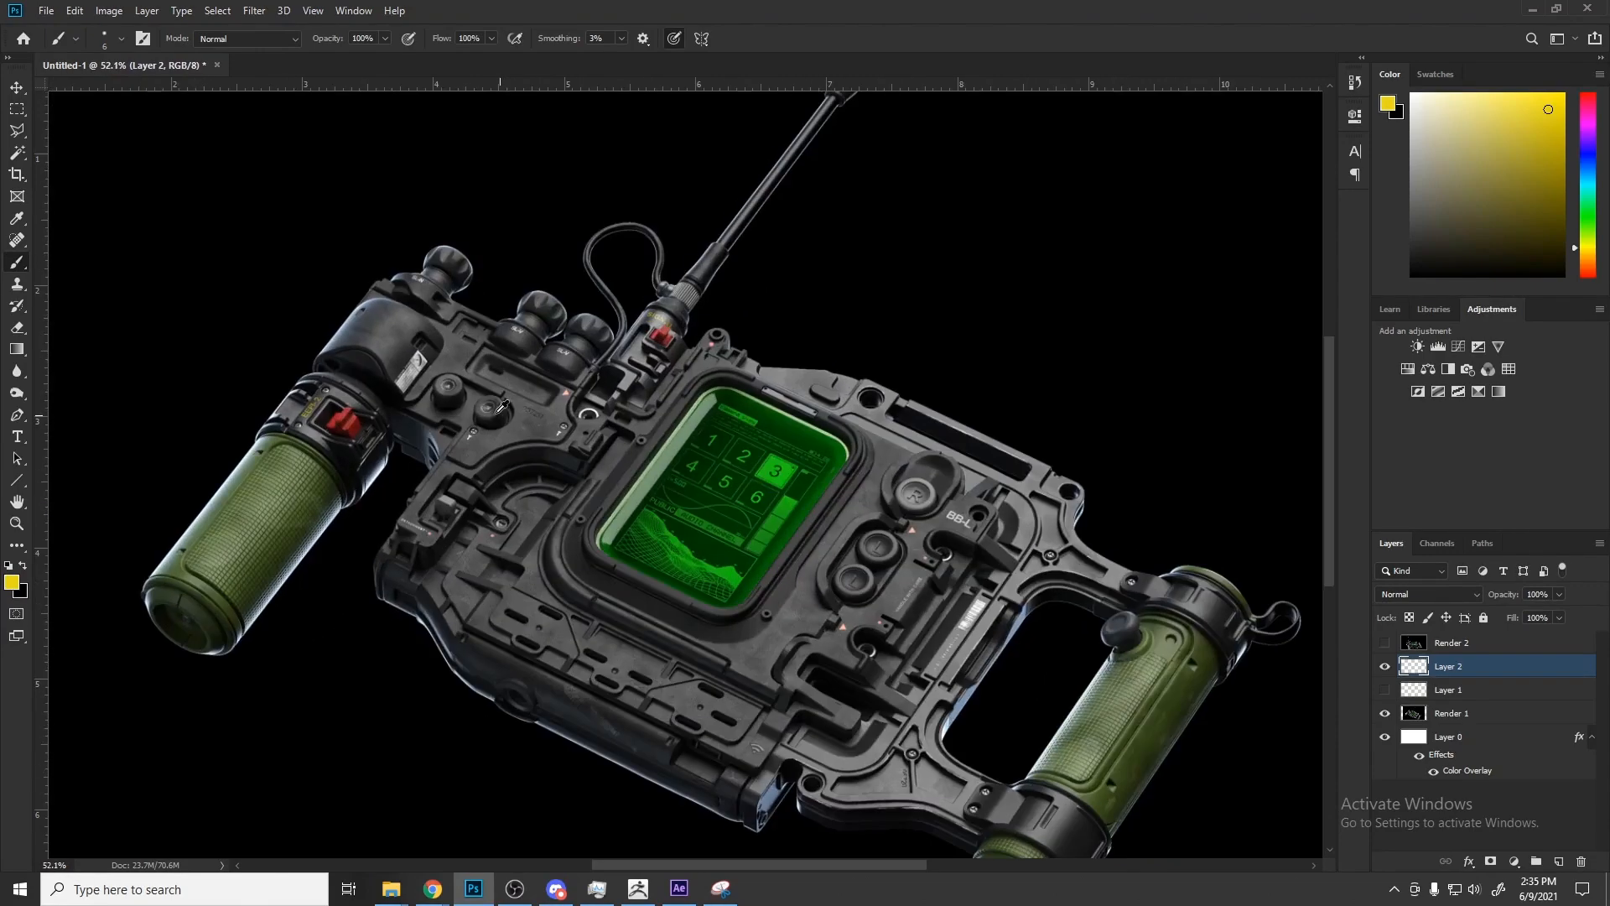
alt+scroll(326, 334, up, 2)
alt+scroll(319, 394, down, 1)
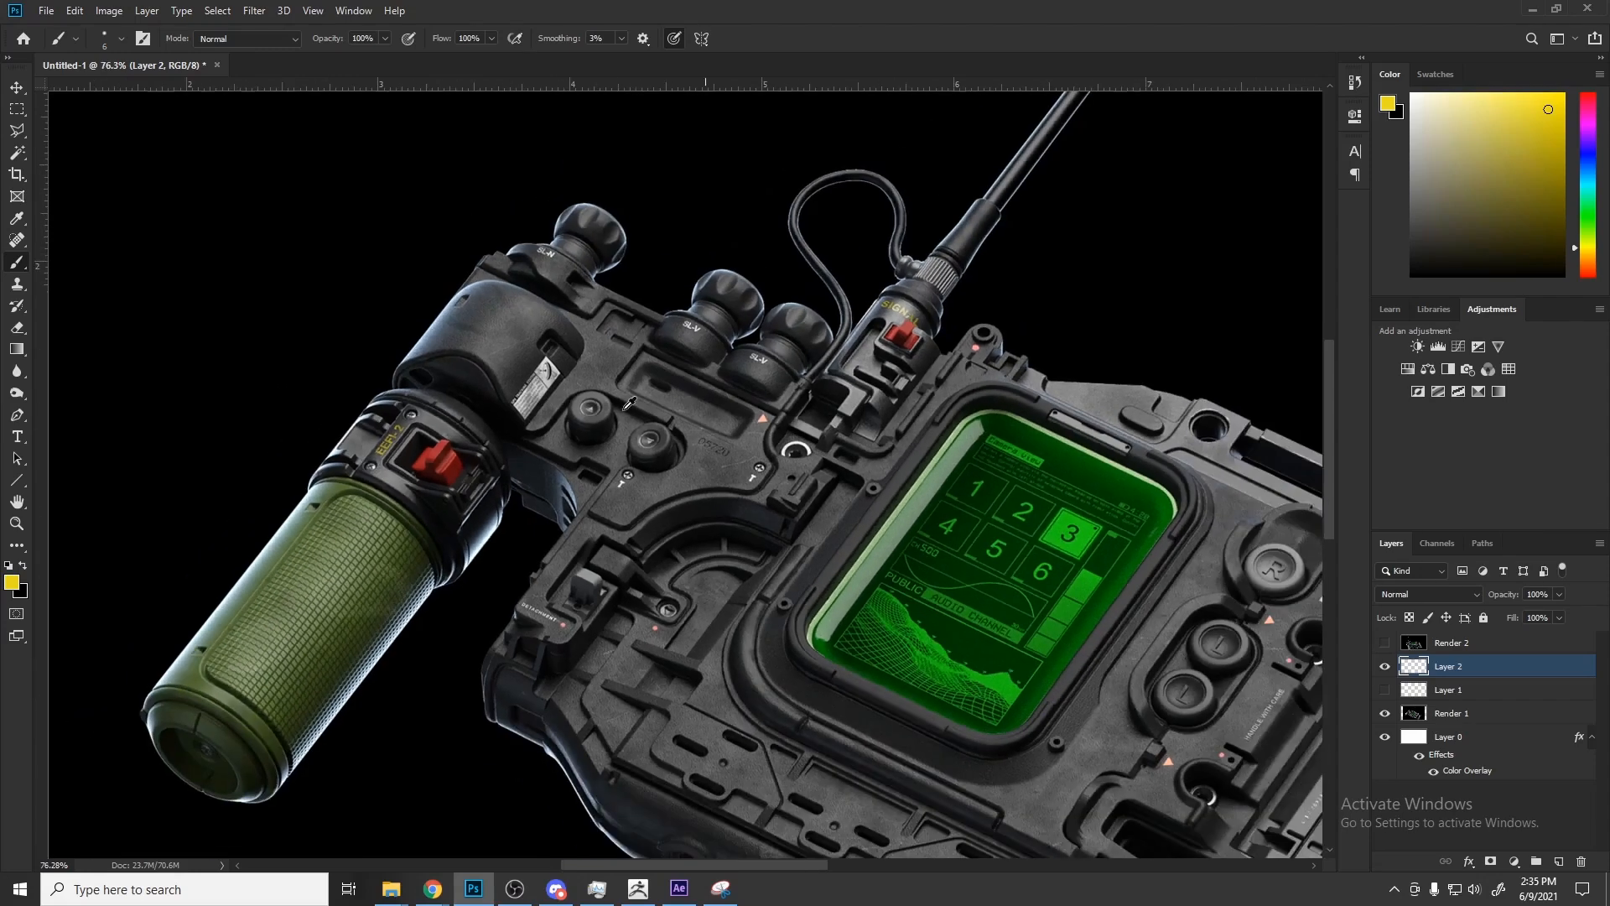
Step: Circle the curved recess beside the screen, the red-switch handle collar and the lower handle bracket in yellow on Layer 2
alt+scroll(503, 428, down, 2)
alt+scroll(584, 448, up, 2)
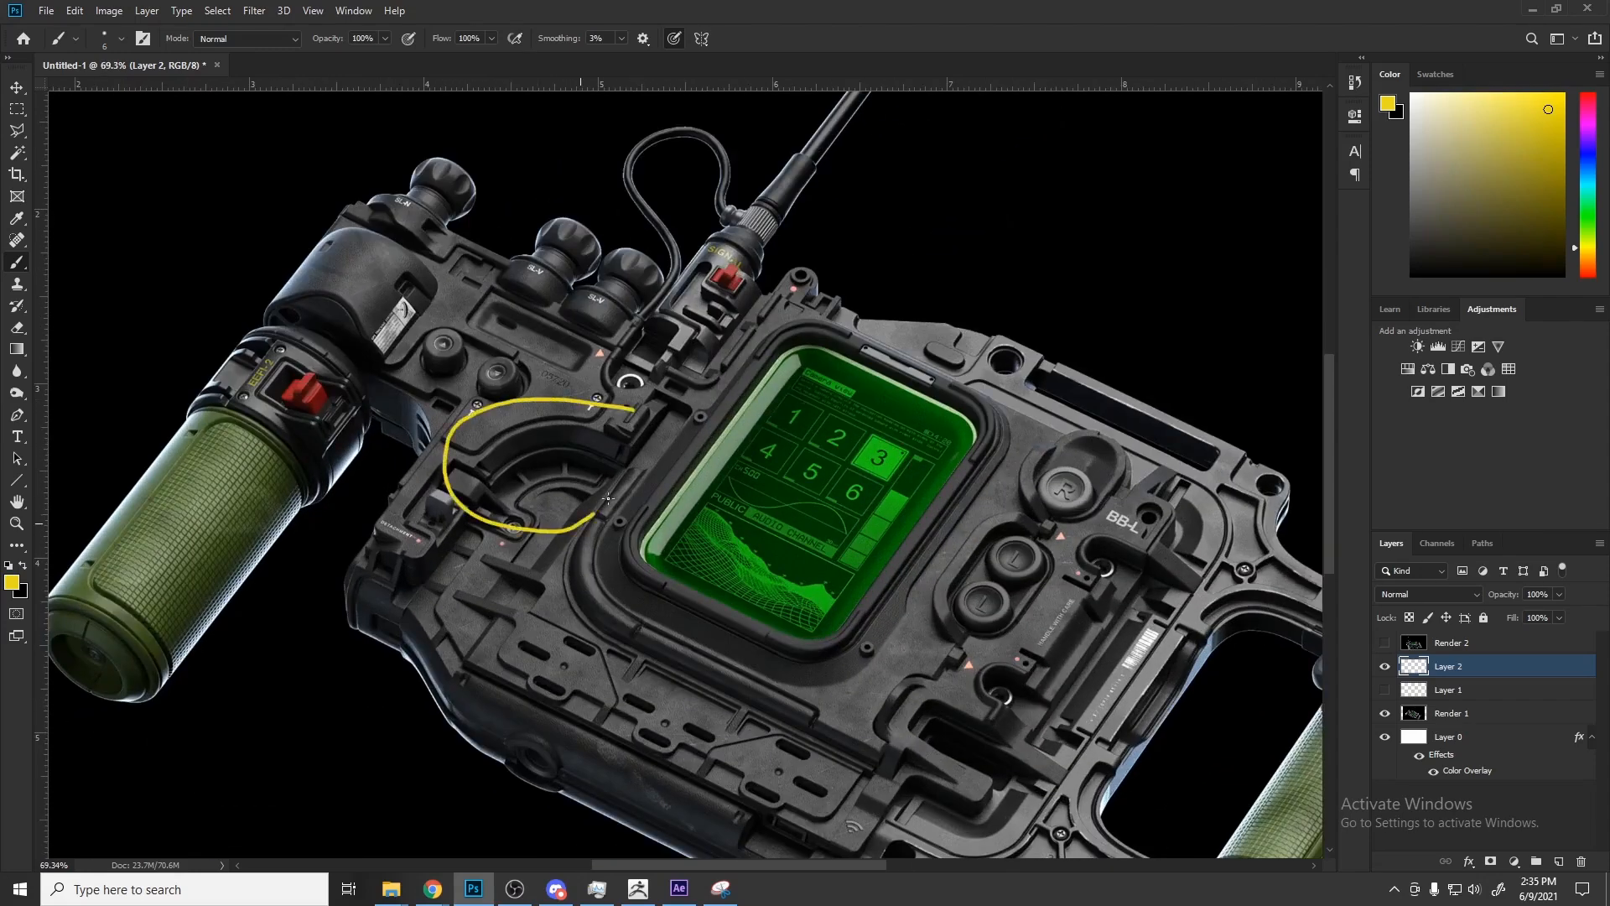
alt+scroll(559, 455, down, 3)
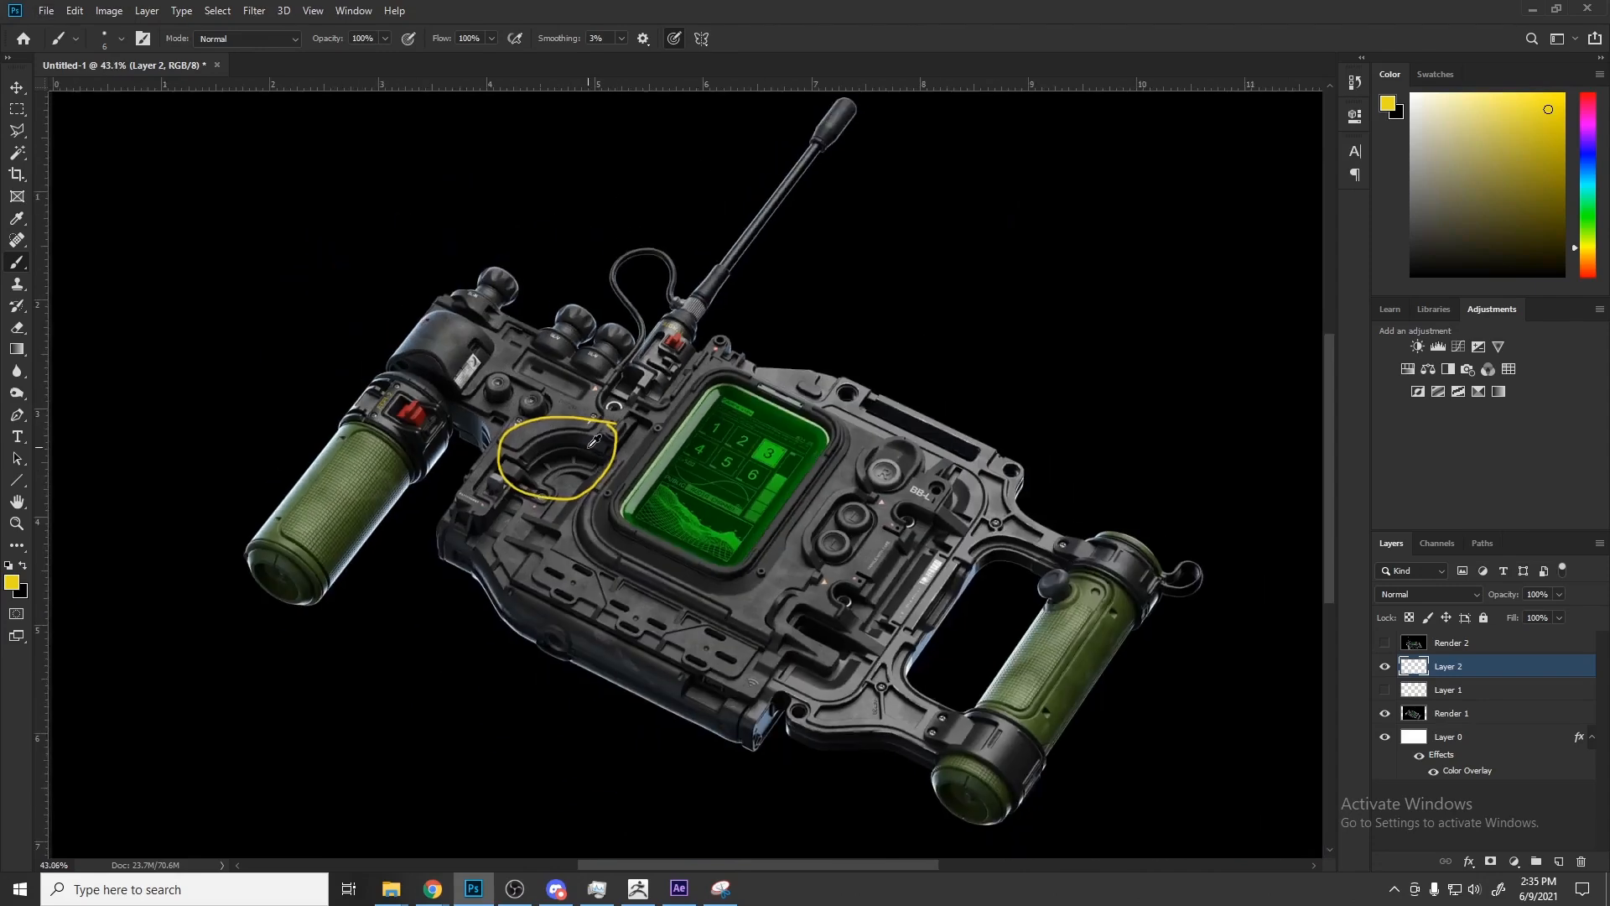
alt+scroll(545, 495, up, 2)
alt+scroll(535, 528, down, 1)
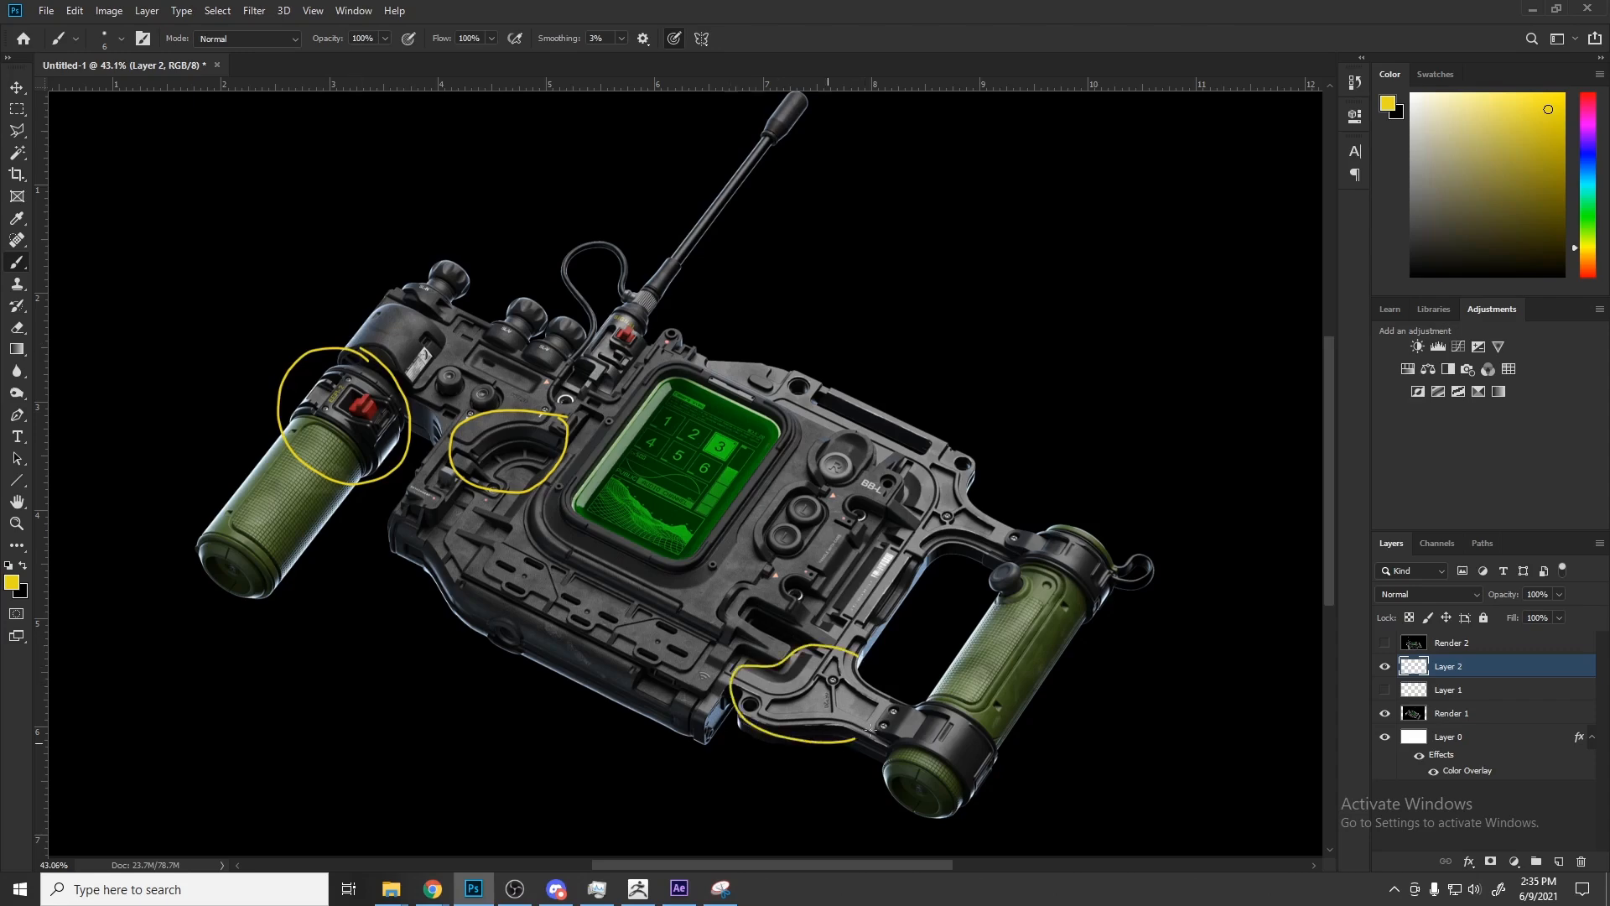
alt+scroll(913, 479, up, 2)
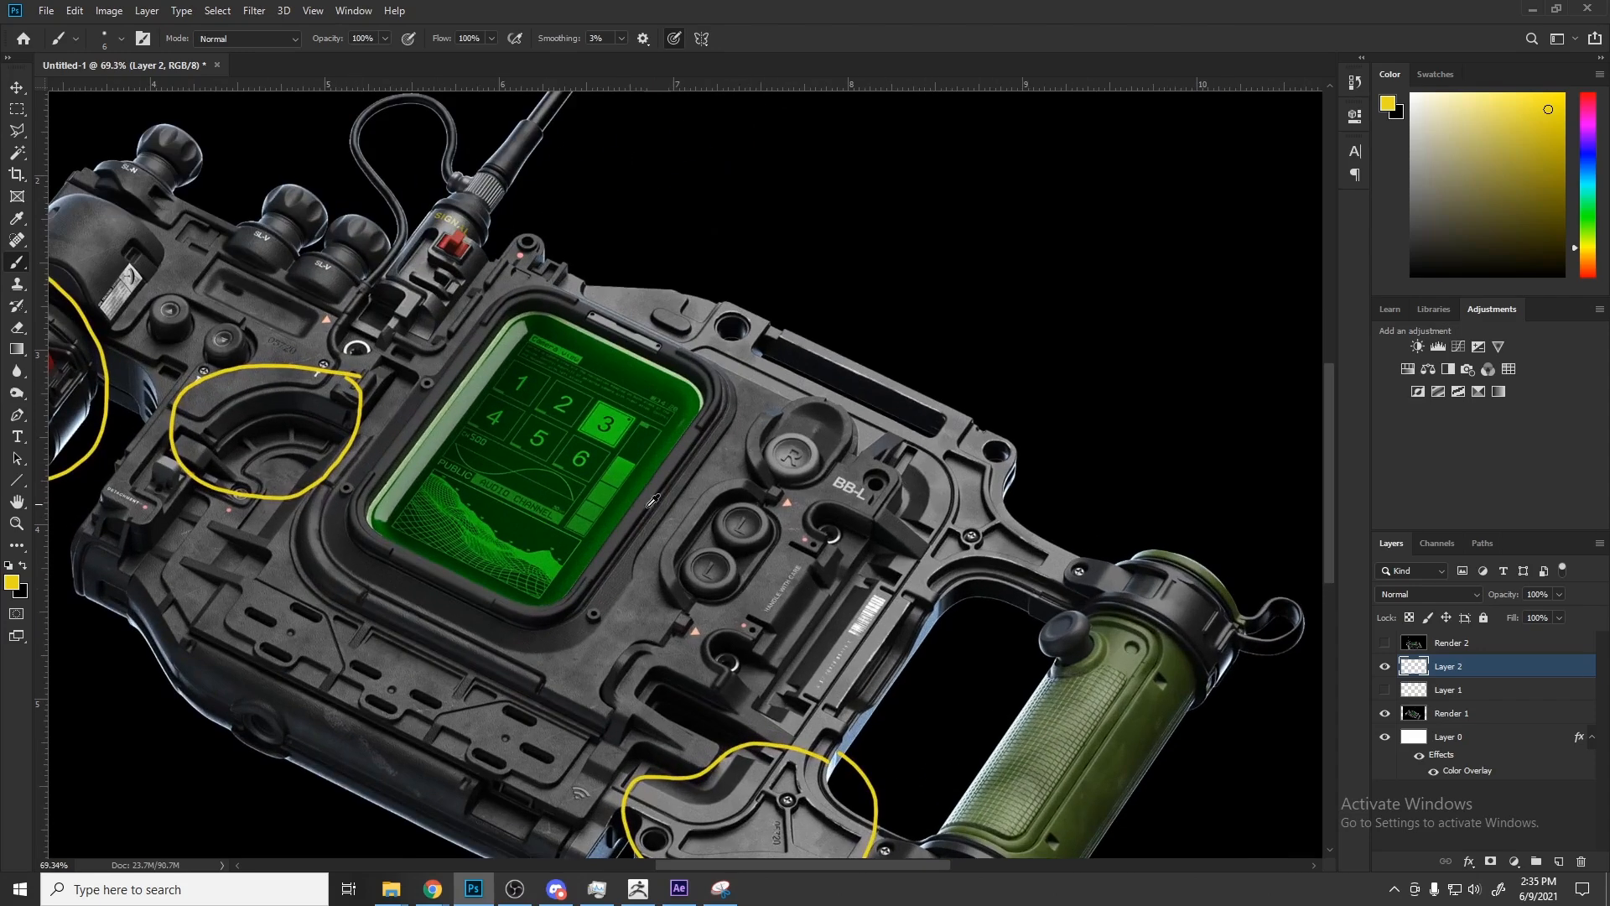
alt+scroll(680, 493, down, 2)
alt+scroll(805, 474, up, 1)
alt+scroll(843, 465, down, 1)
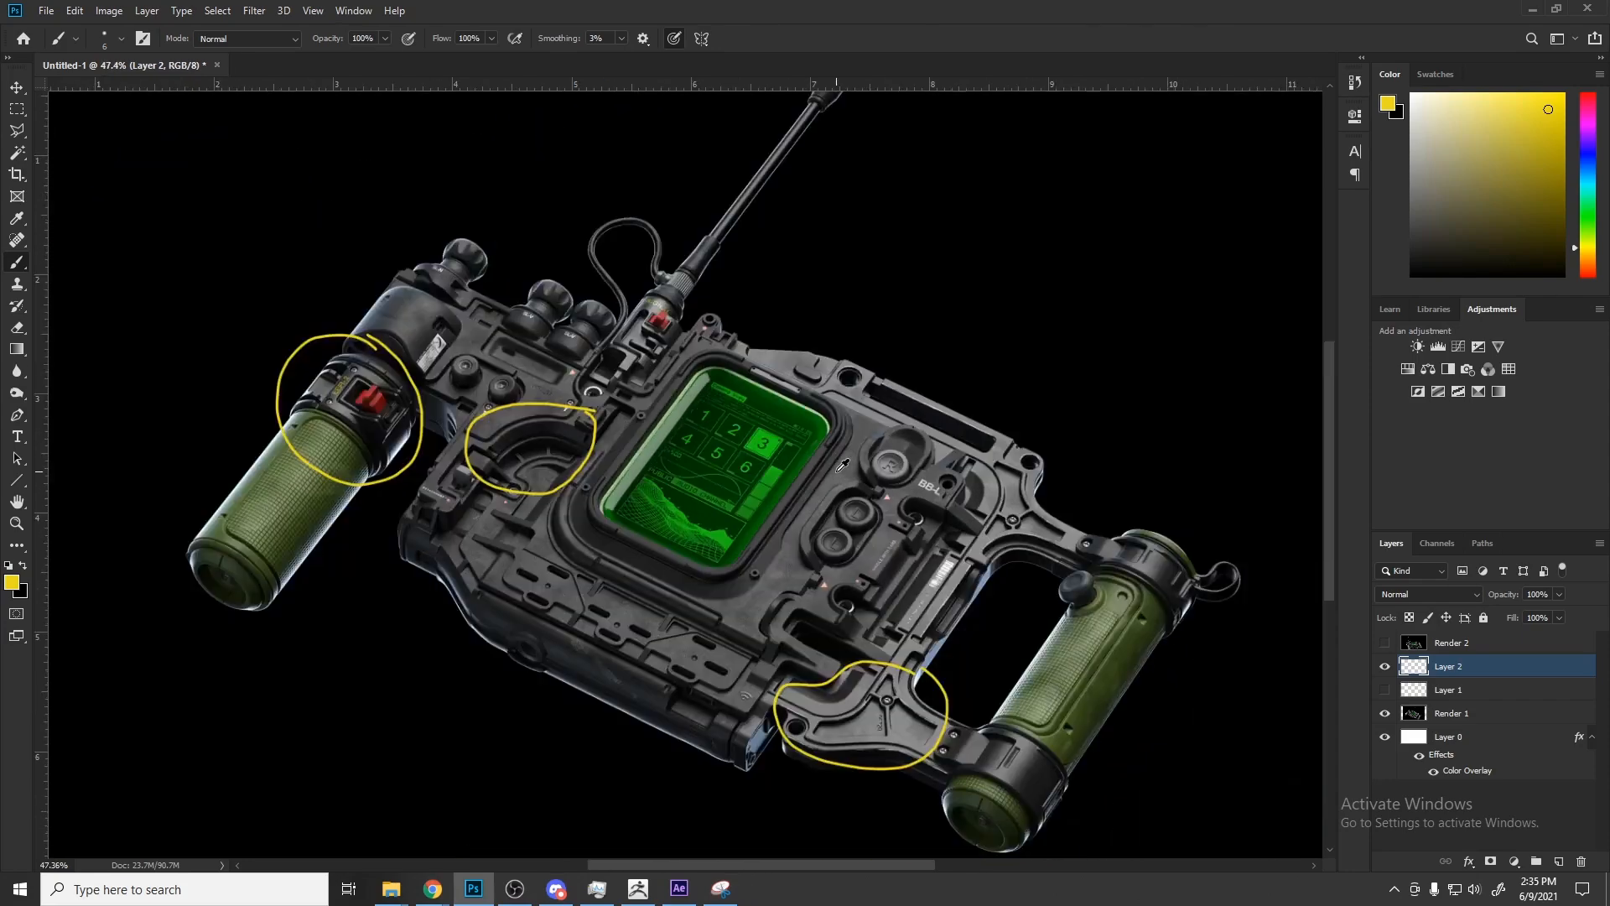
alt+scroll(842, 465, up, 1)
alt+scroll(856, 504, up, 1)
alt+scroll(923, 588, down, 2)
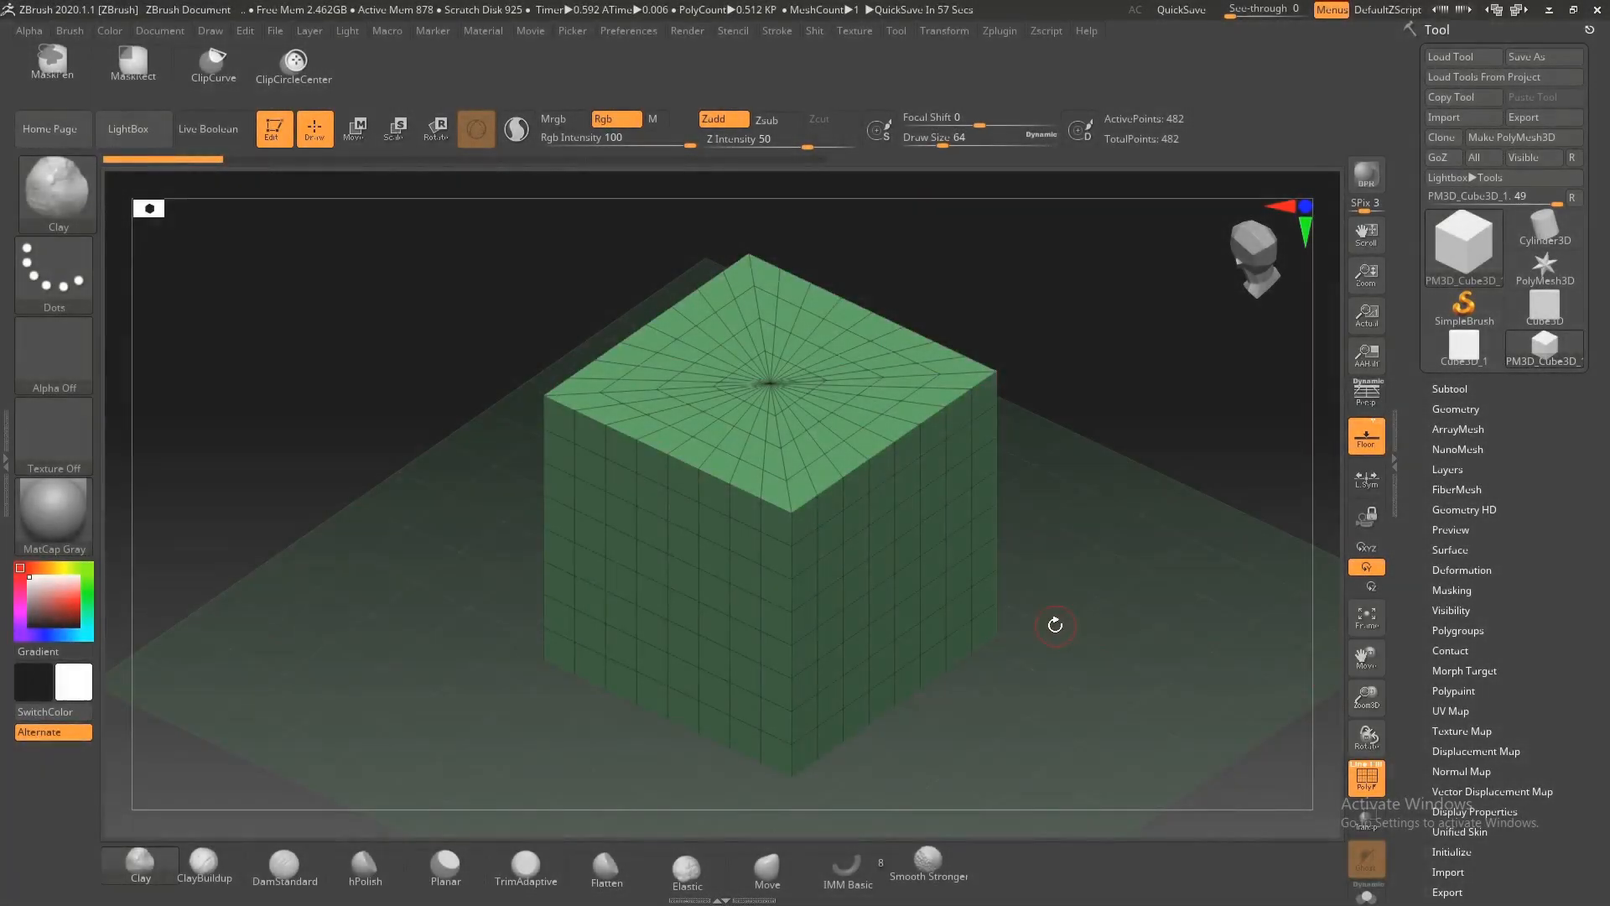
Step: Switch to ZBrush and remesh the low-poly cube with DynaMesh
drag(1054, 622, 1067, 633)
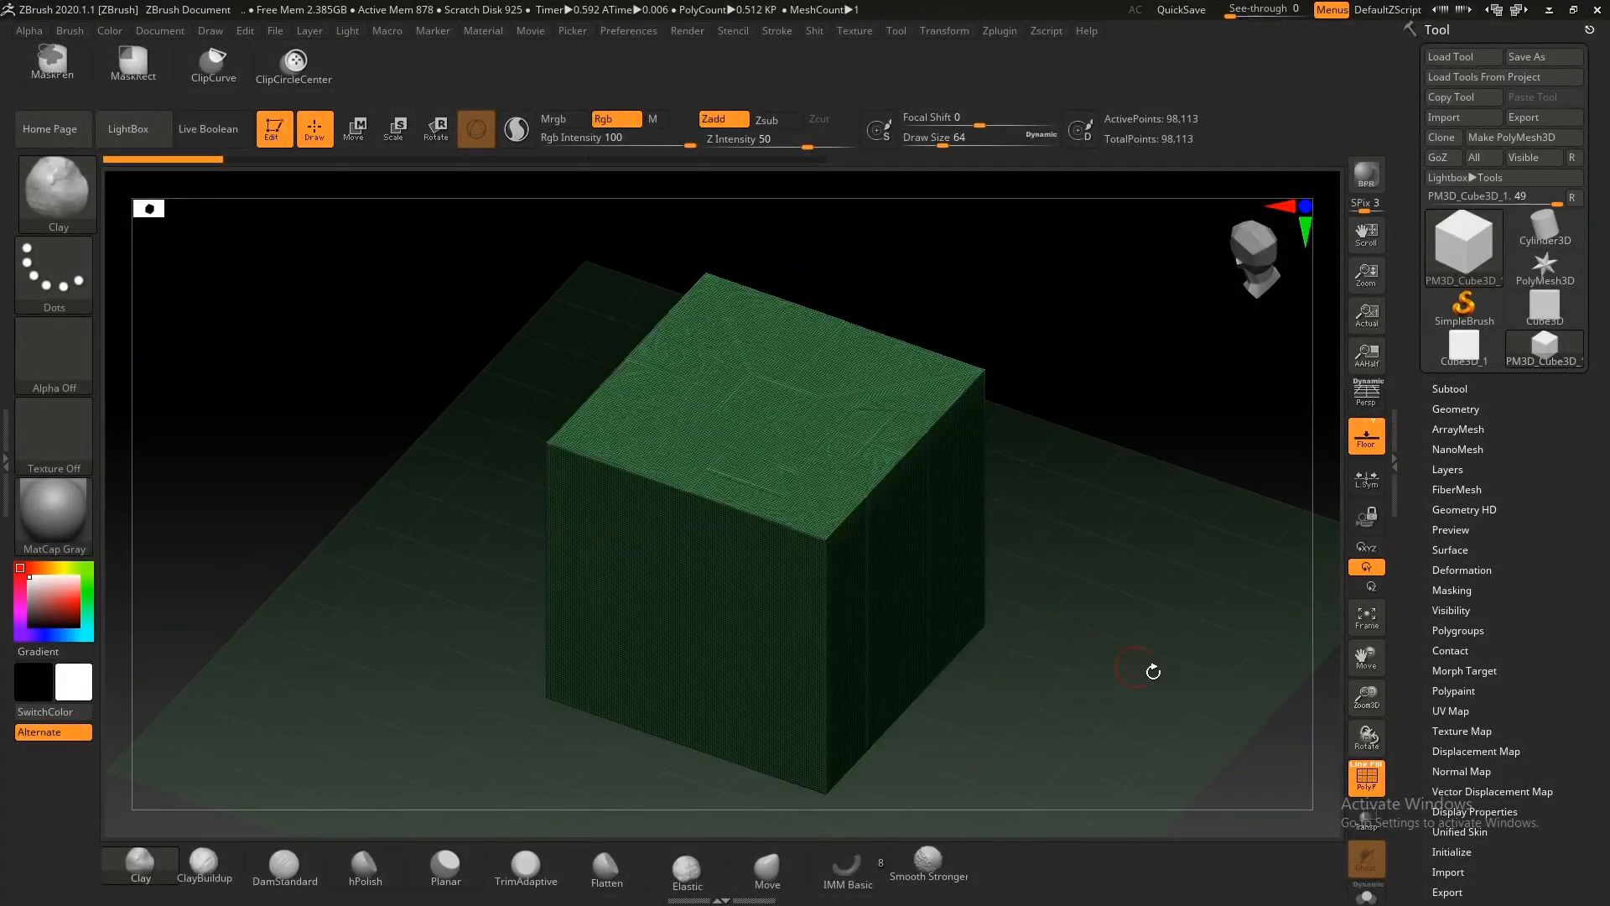
drag(1150, 668, 983, 549)
mouse_move(983, 548)
ctrl+right_down()
mouse_move(1056, 593)
mouse_move(984, 612)
mouse_move(1040, 627)
ctrl+right_up()
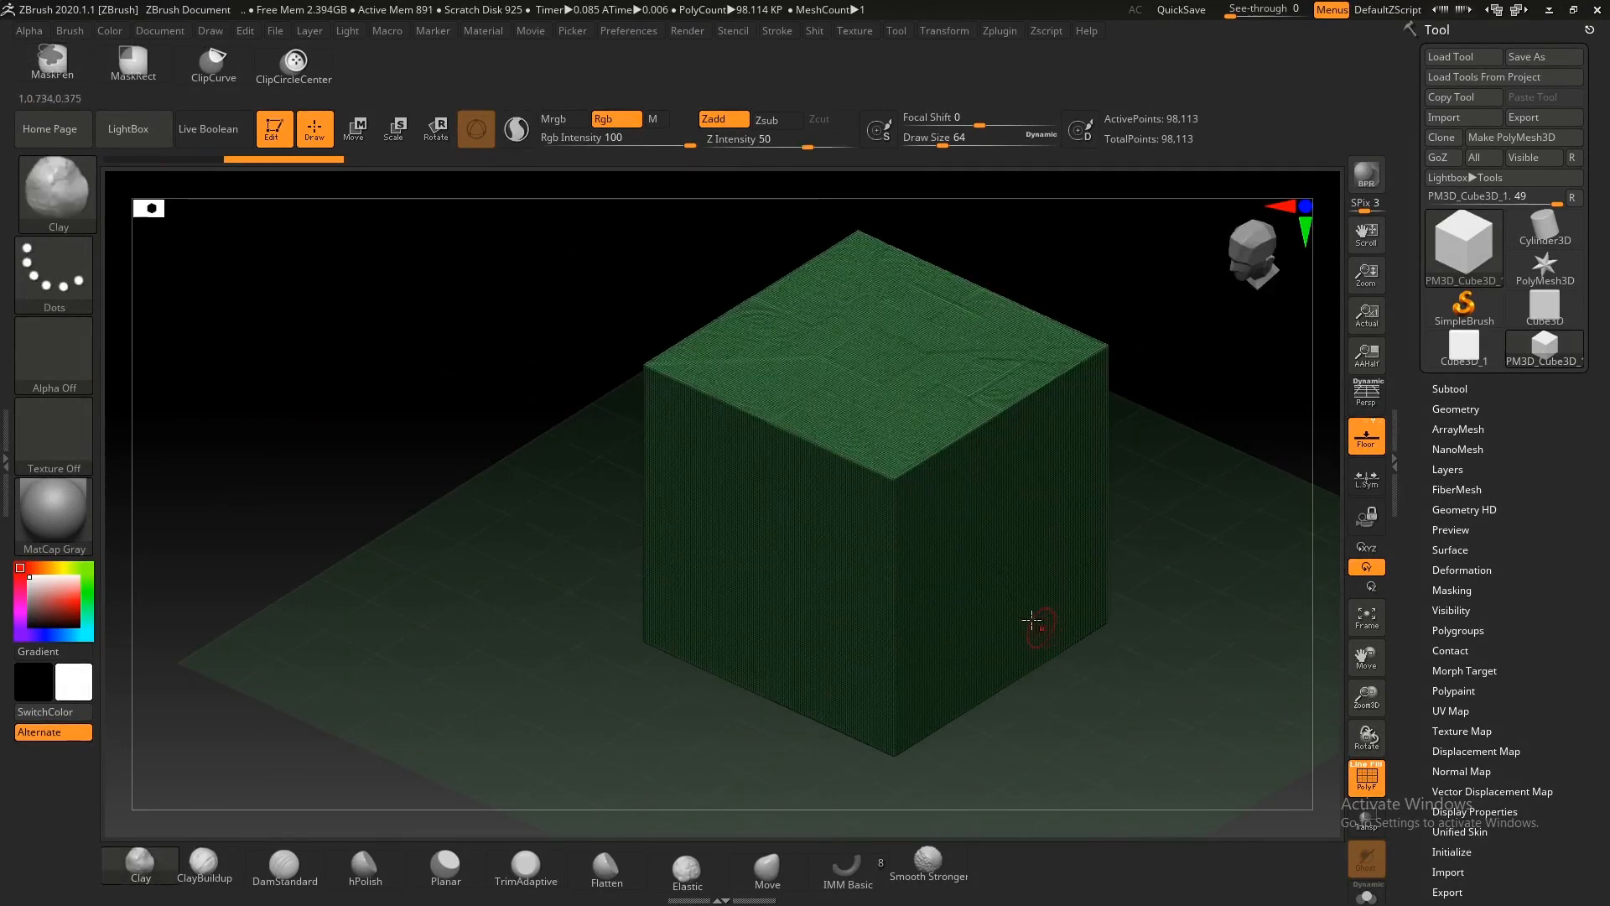
Step: Try rescaling the cube and remeshing it with DynaMesh
key(w)
drag(883, 494, 953, 494)
key(q)
ctrl+drag(421, 440, 420, 440)
mouse_move(909, 464)
ctrl+right_down()
mouse_move(1052, 665)
mouse_move(873, 522)
mouse_move(765, 489)
mouse_move(916, 585)
mouse_move(878, 622)
mouse_move(959, 615)
ctrl+right_up()
key(ctrl+z)
key(ctrl+z)
Step: Scale the cube down and remesh it with DynaMesh to get coarser topology
key(w)
drag(671, 476, 693, 629)
key(q)
ctrl+drag(899, 495, 945, 449)
mouse_move(945, 450)
ctrl+right_down()
mouse_move(869, 646)
mouse_move(856, 593)
ctrl+right_up()
mouse_move(884, 704)
alt+right_down()
mouse_move(776, 514)
mouse_move(902, 575)
mouse_move(856, 537)
mouse_move(773, 521)
mouse_move(738, 536)
mouse_move(910, 569)
alt+right_up()
key(w)
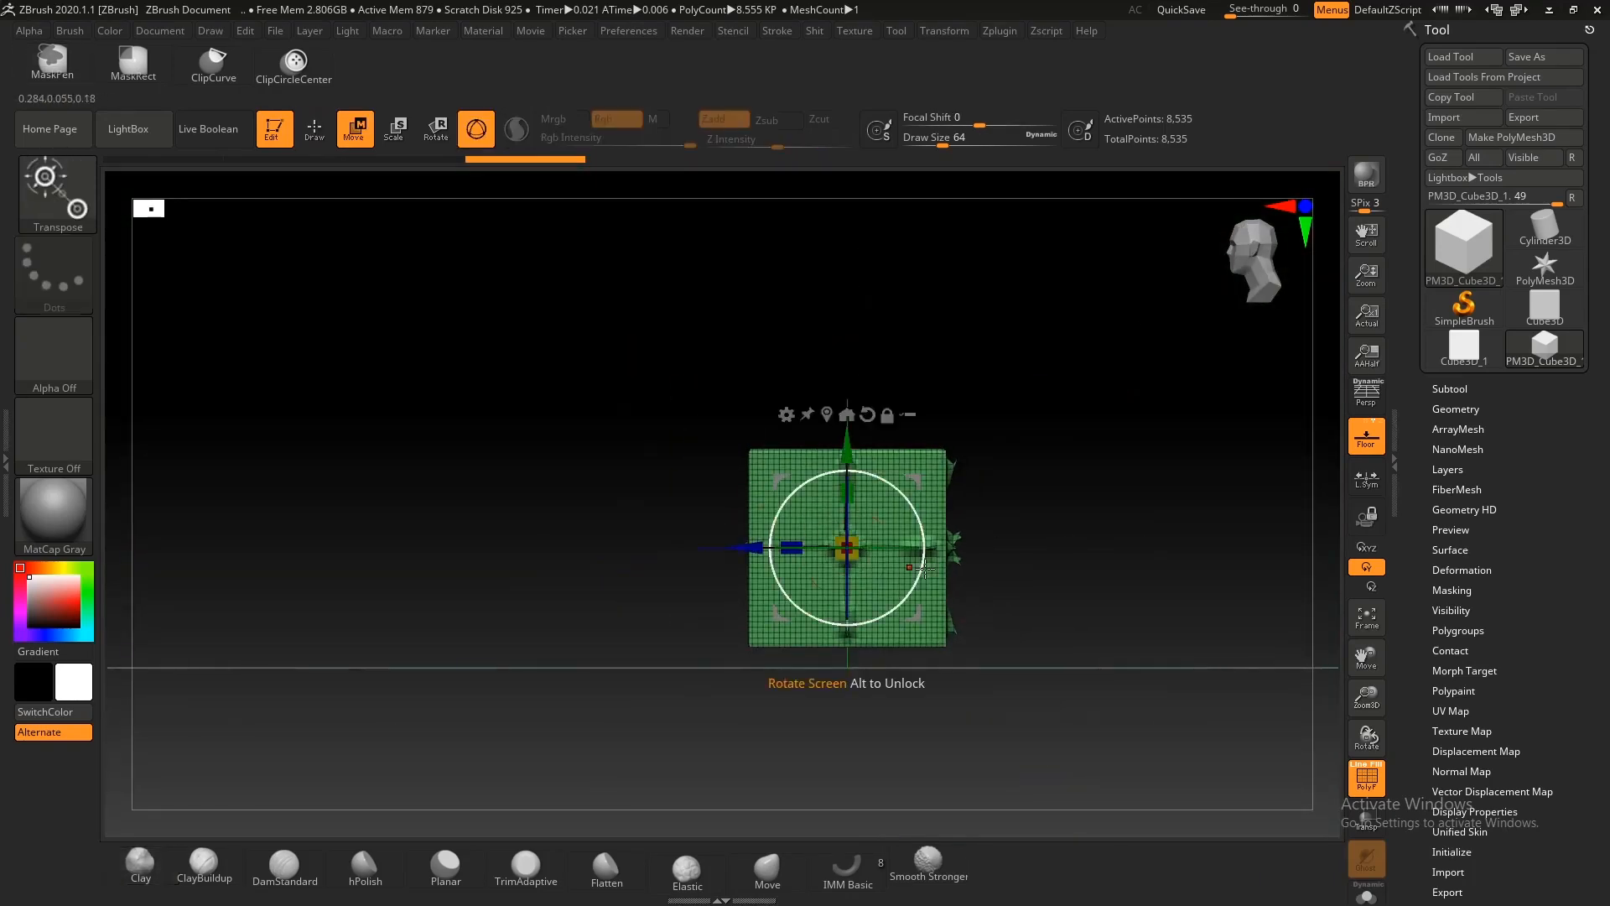
Step: Duplicate the small cube beside the original and enlarge the copy
ctrl+drag(742, 543, 424, 547)
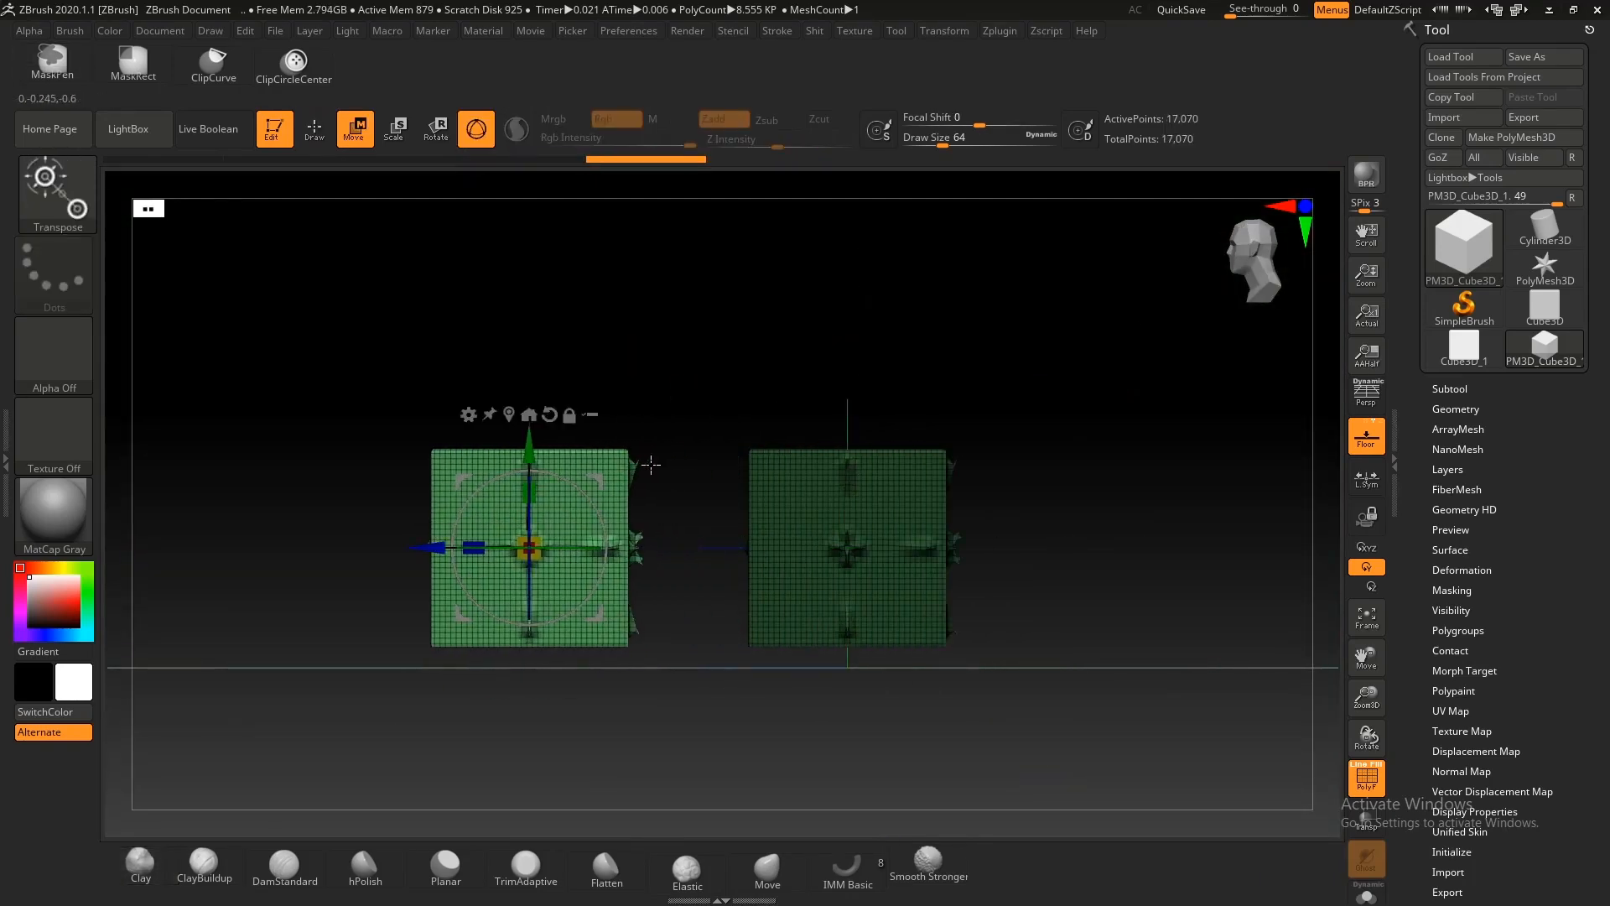
drag(530, 543, 788, 540)
key(q)
ctrl+right_drag(819, 538, 922, 587)
Step: Try remeshing both cubes together with DynaMesh to compare their polygon density
ctrl+drag(772, 204, 835, 256)
ctrl+drag(827, 210, 751, 248)
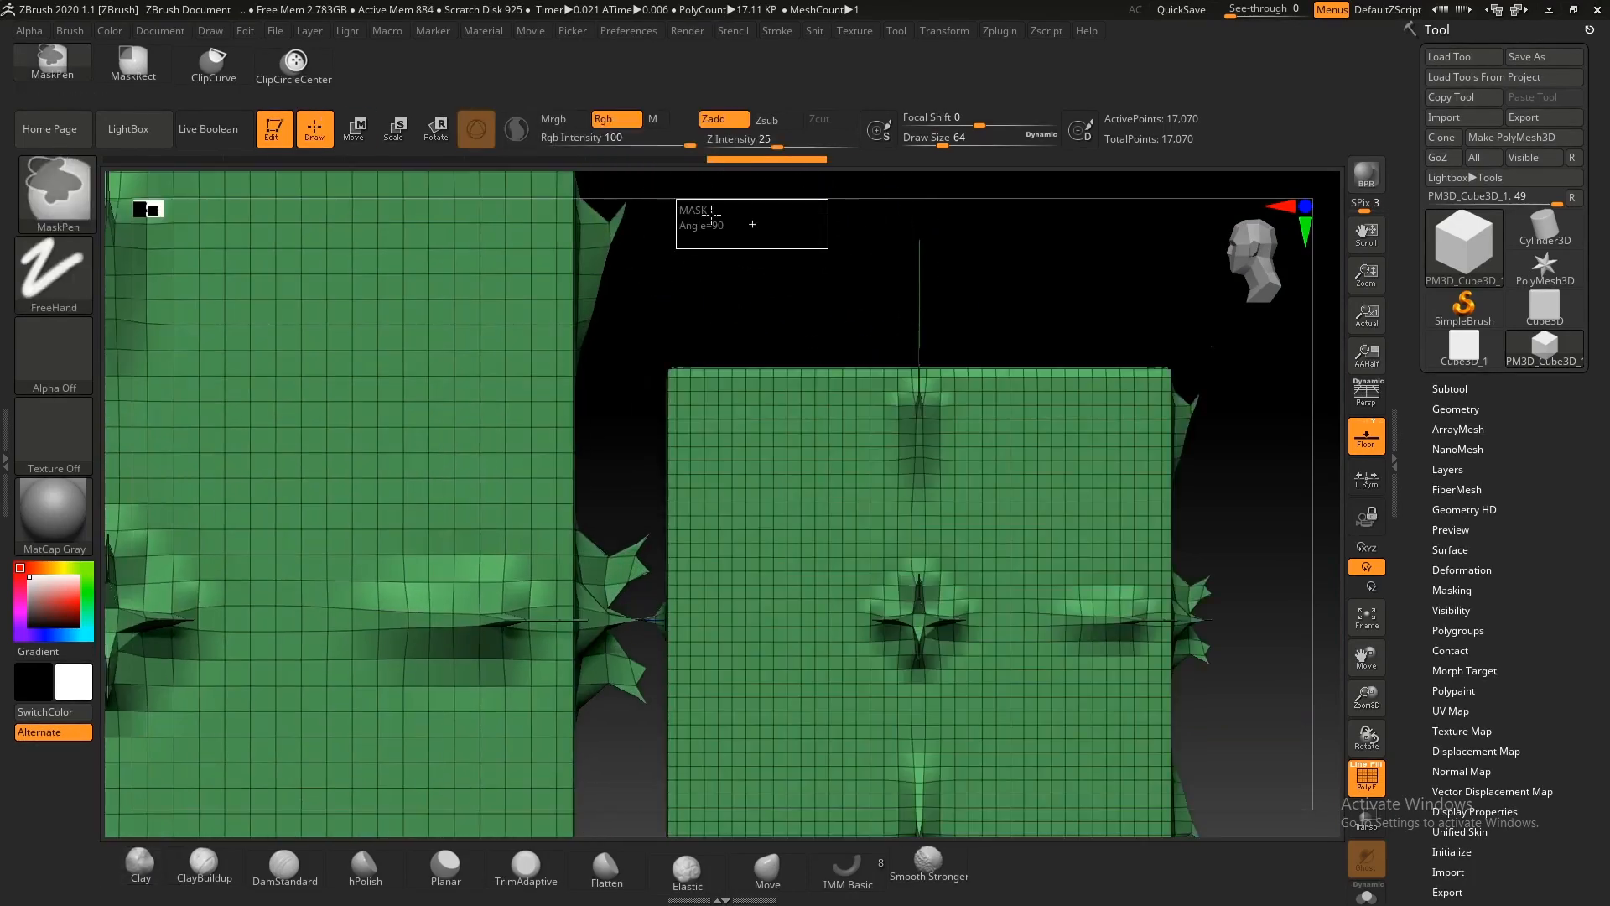
mouse_move(704, 457)
alt+right_down()
mouse_move(812, 410)
mouse_move(873, 450)
alt+right_up()
key(s)
drag(874, 450, 842, 453)
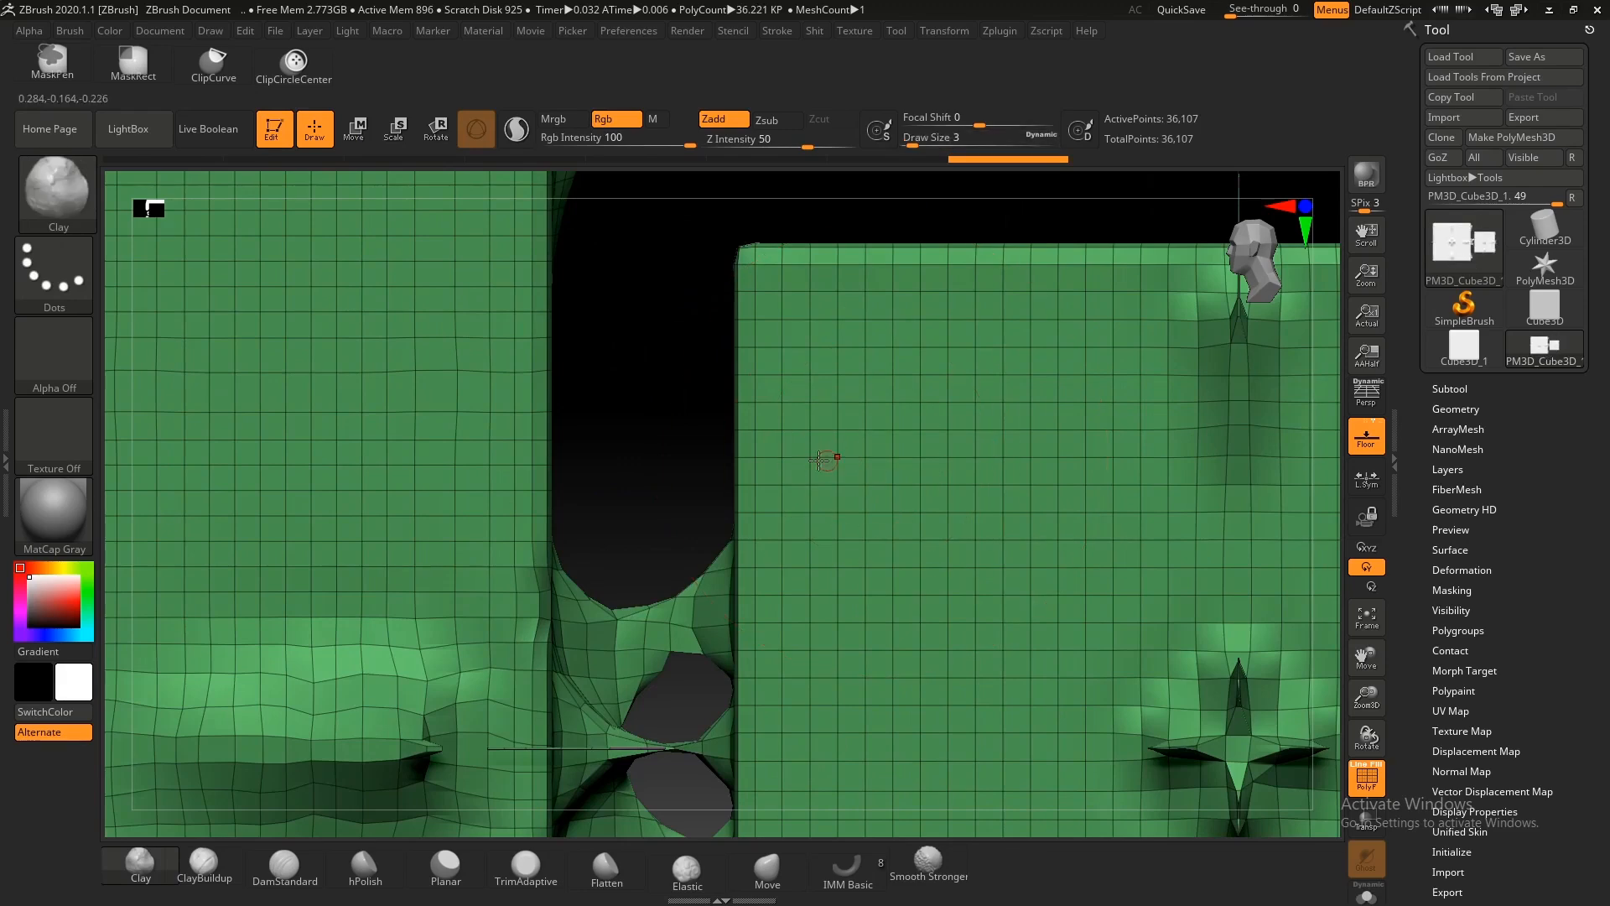
mouse_move(874, 453)
ctrl+right_down()
mouse_move(875, 353)
mouse_move(867, 446)
ctrl+right_up()
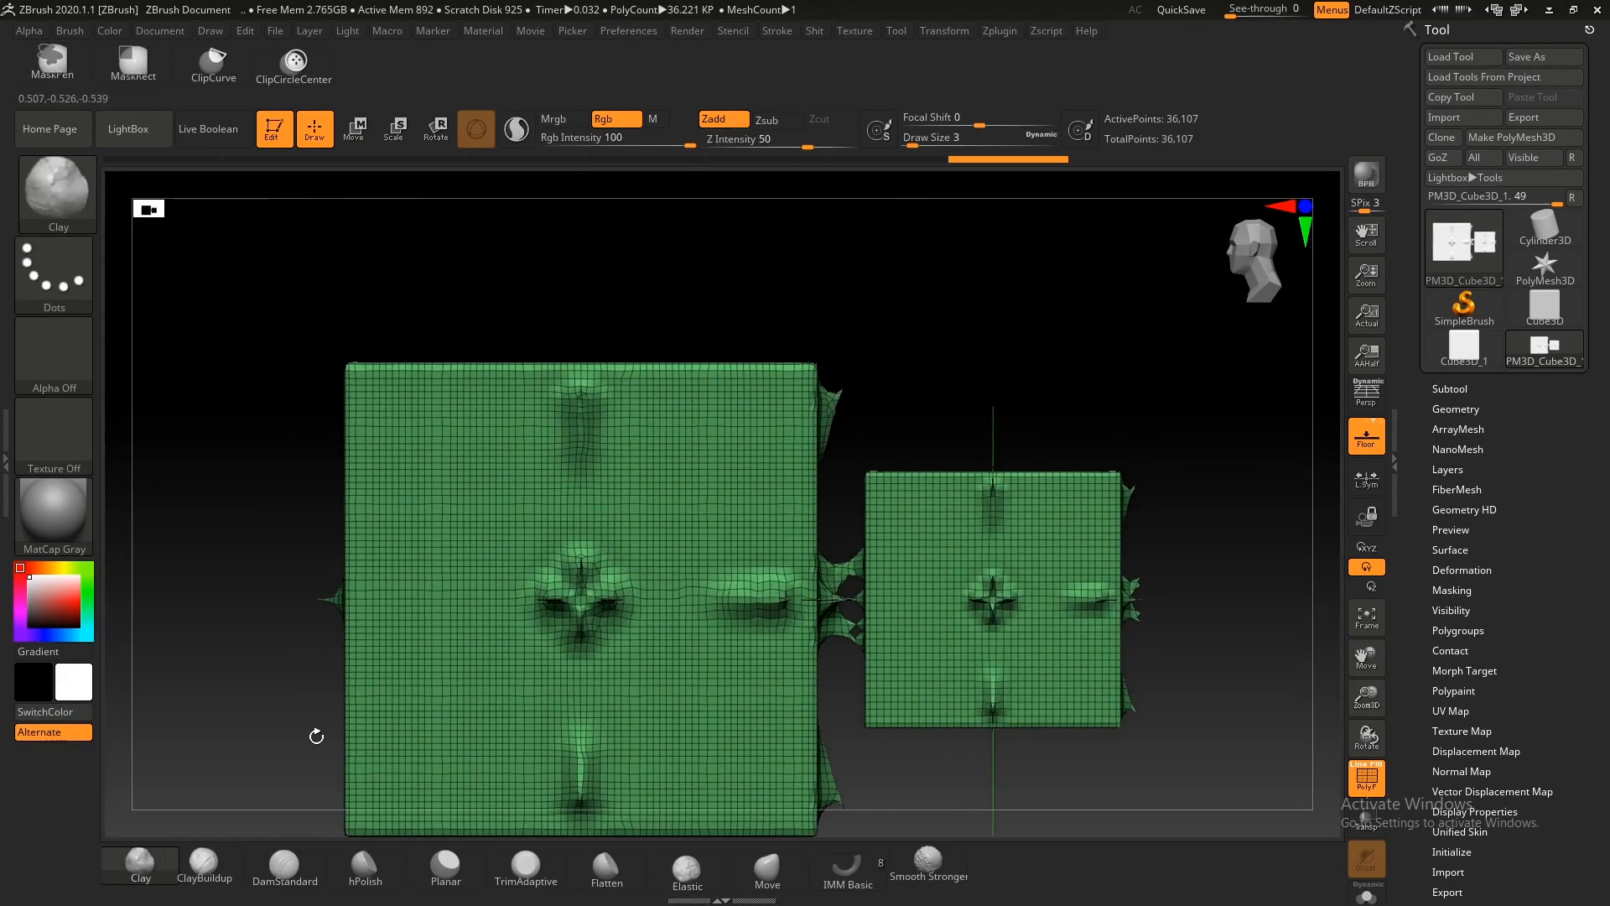
key(ctrl+z)
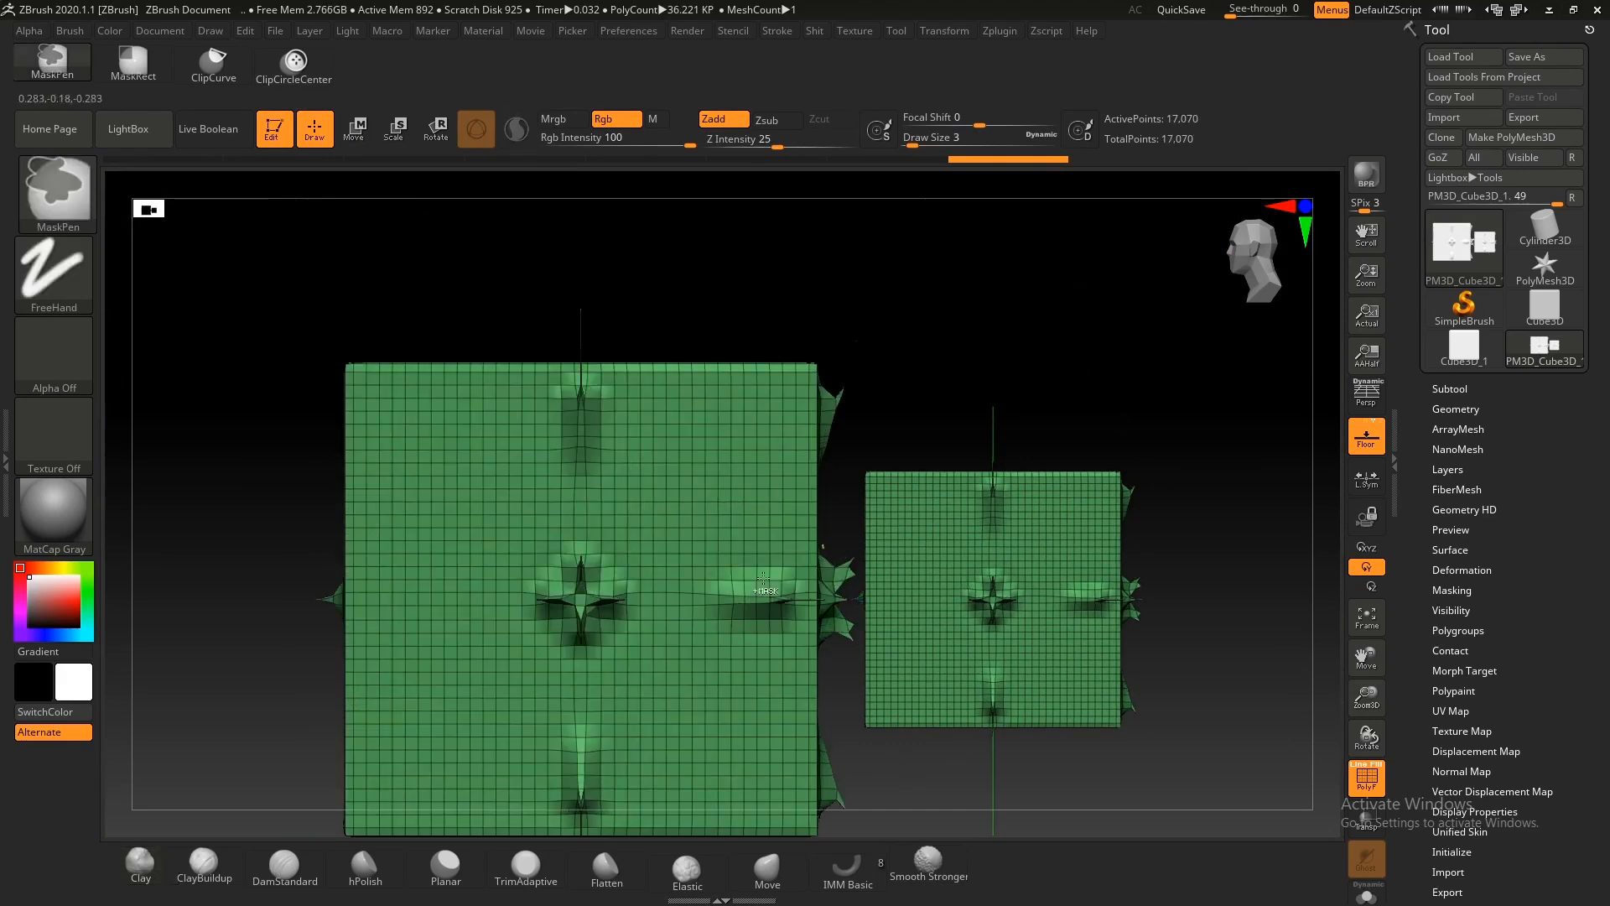
Step: Return to a single cube, enlarge it and remesh it with DynaMesh
ctrl+right_drag(653, 622, 653, 545)
right_drag(654, 545, 729, 520)
ctrl+right_drag(729, 520, 743, 587)
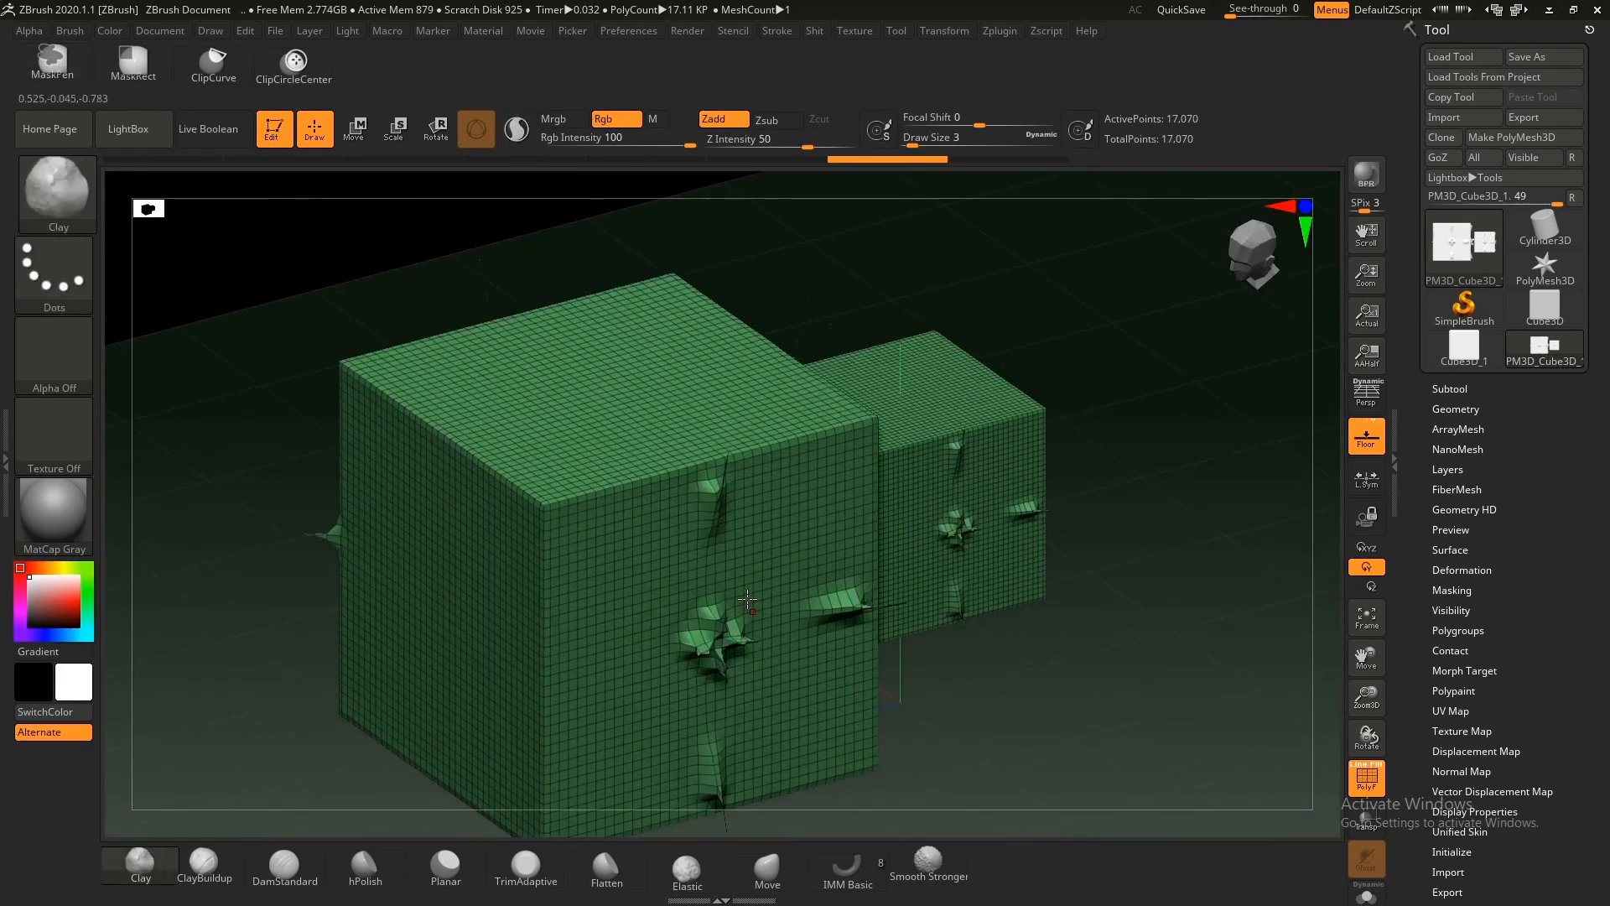
key(w)
key(ctrl+z)
drag(615, 561, 697, 499)
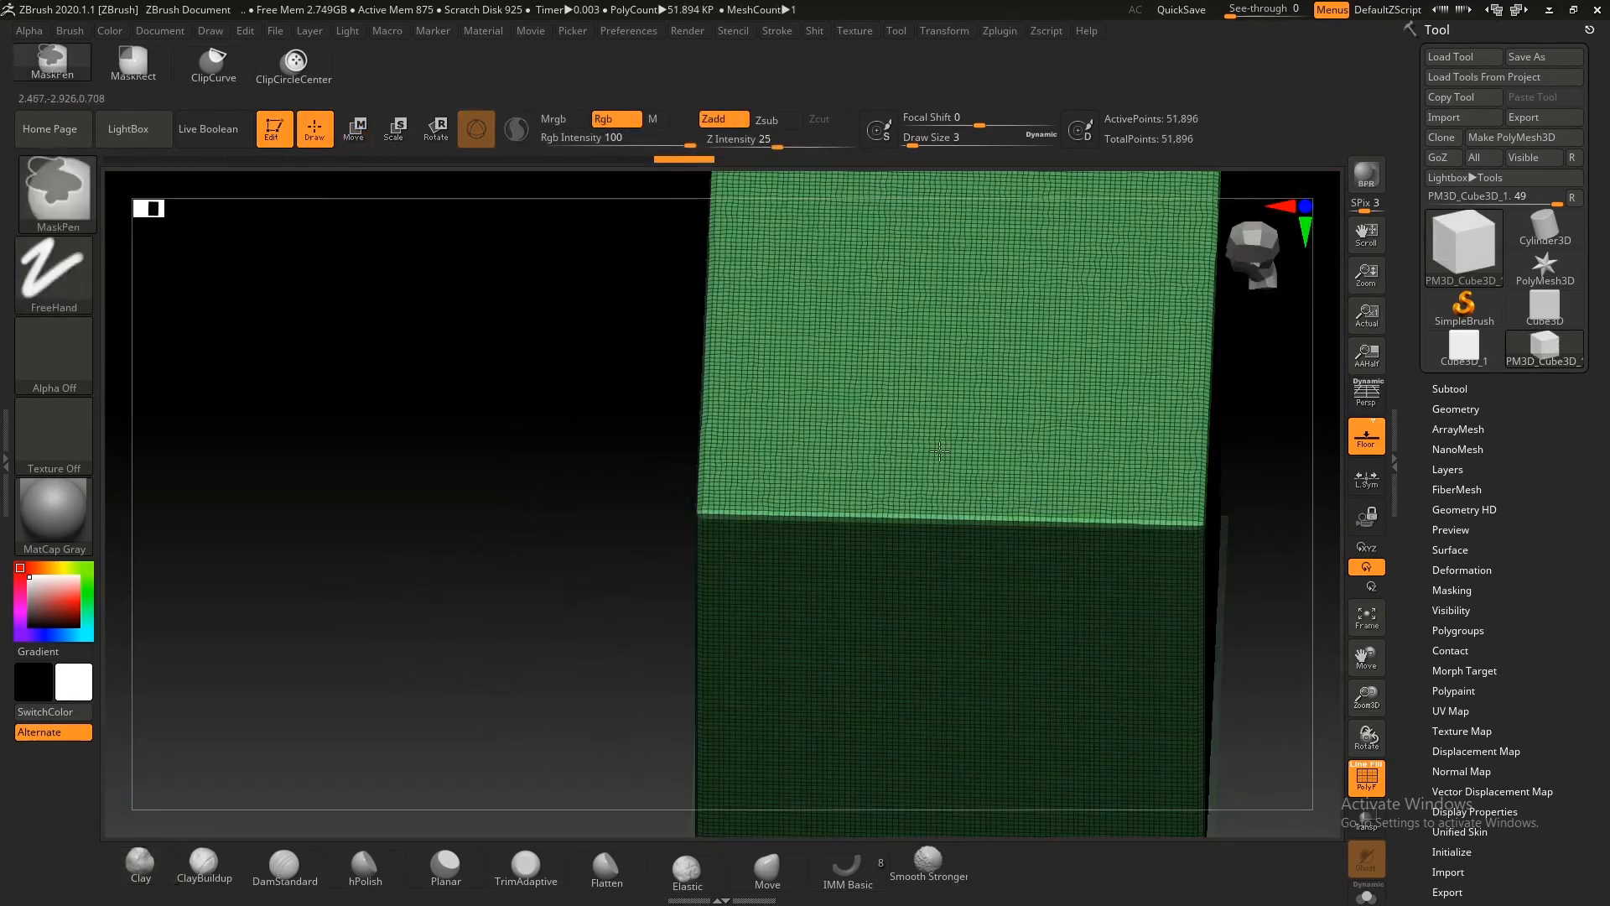
mouse_move(940, 451)
ctrl+right_down()
mouse_move(1039, 431)
mouse_move(1061, 445)
ctrl+right_up()
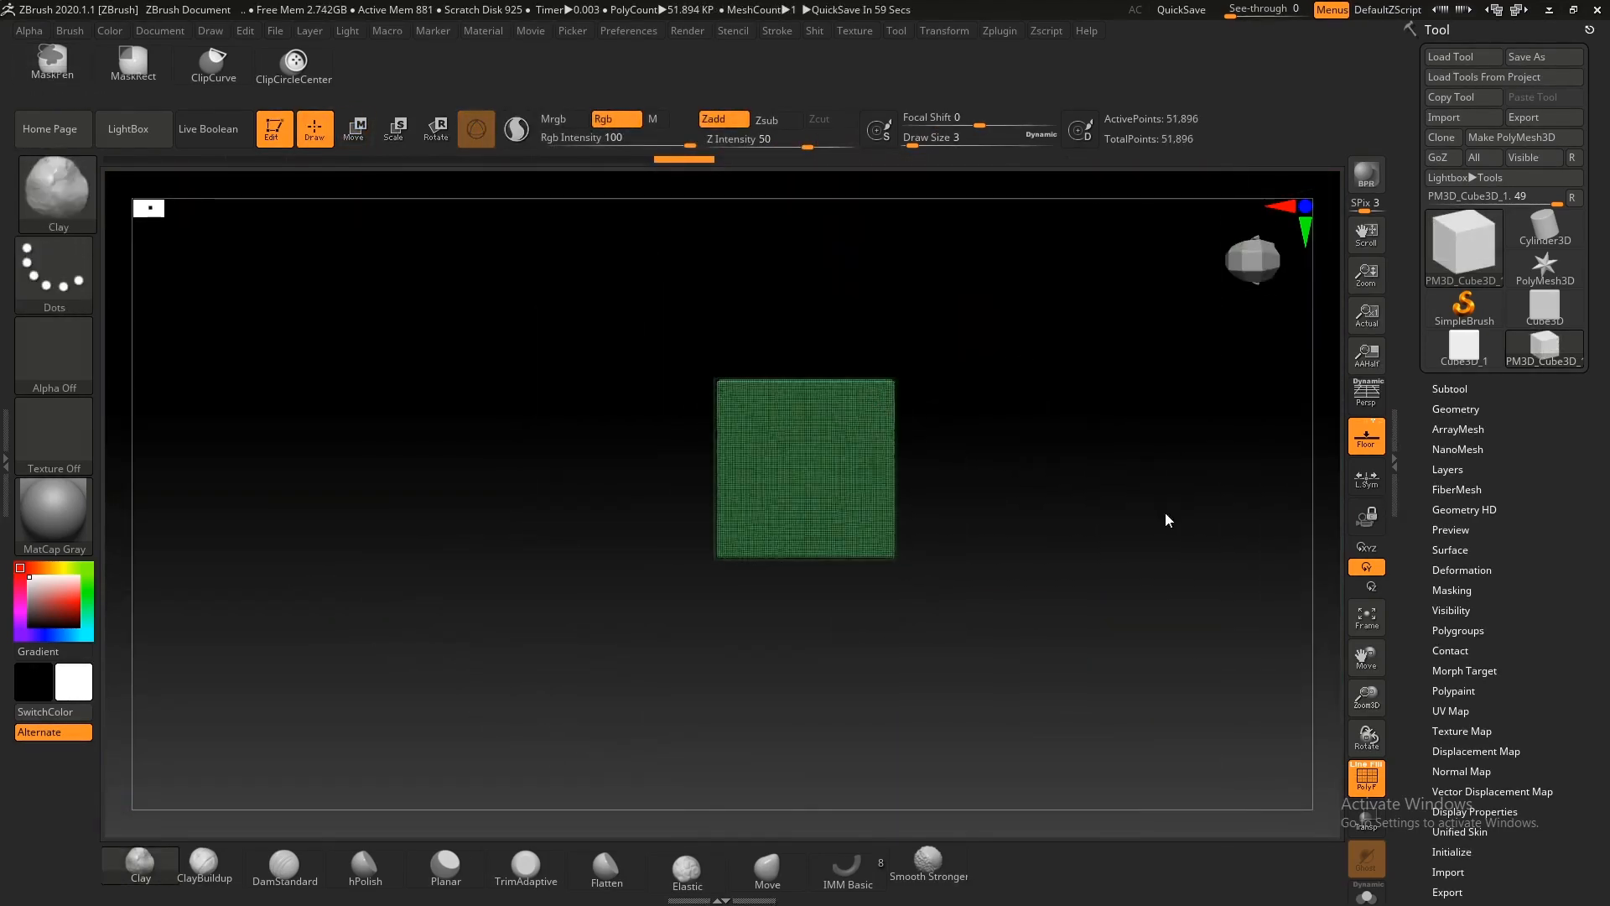
Step: With the polyframe off, cut a concave quarter curve out of the cube's corner with ClipCurve and remesh the result
key(shift+f)
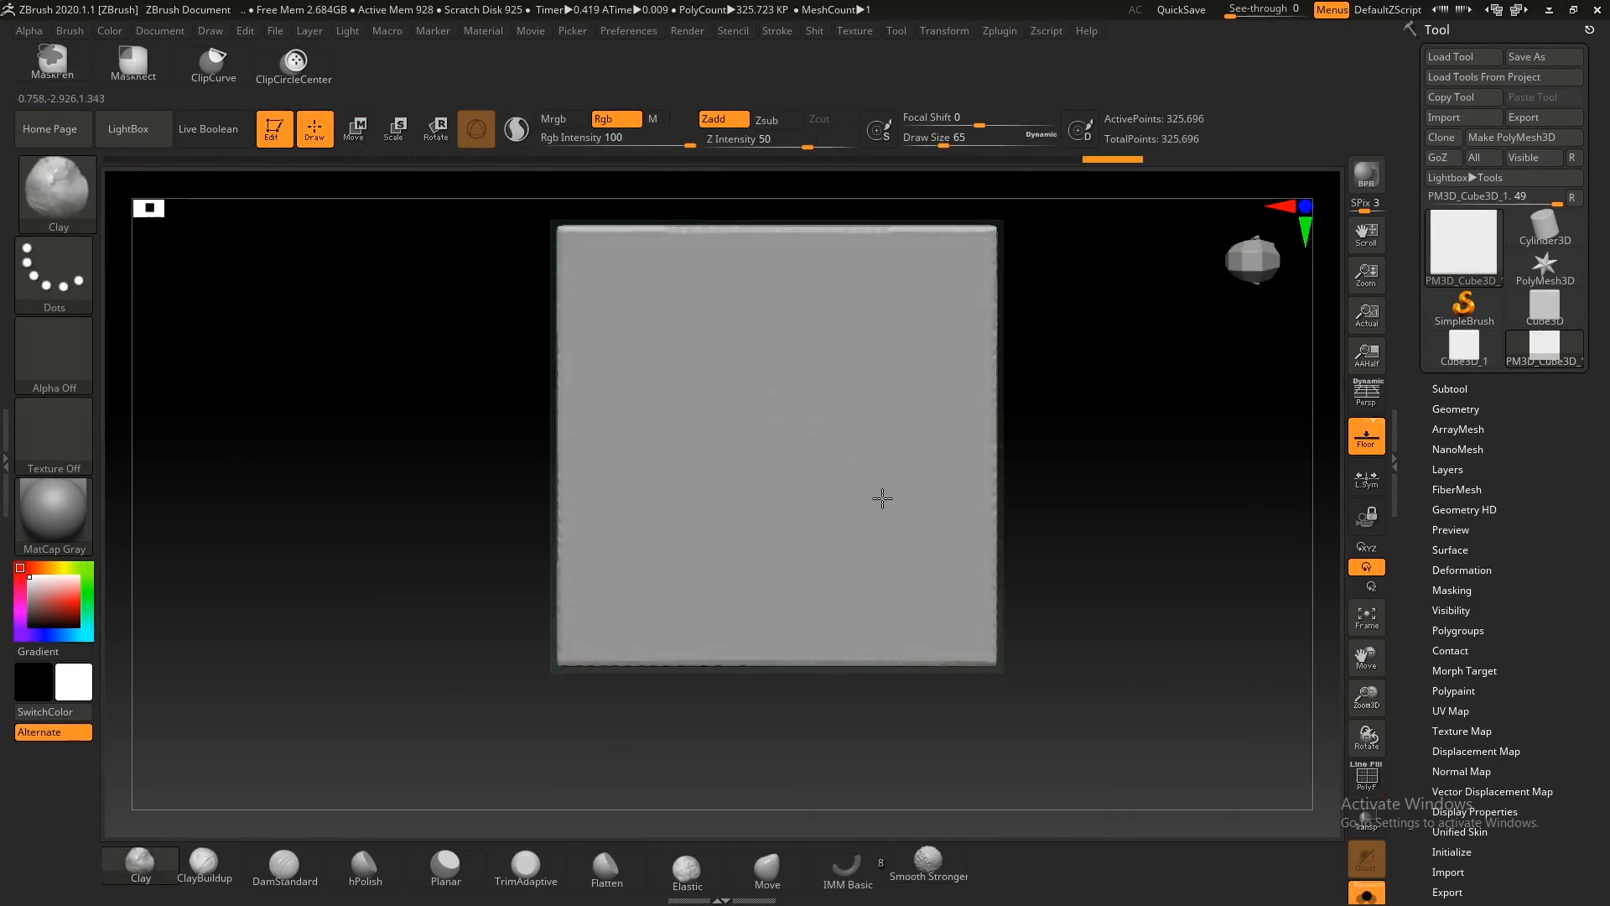
key(ctrl+shift)
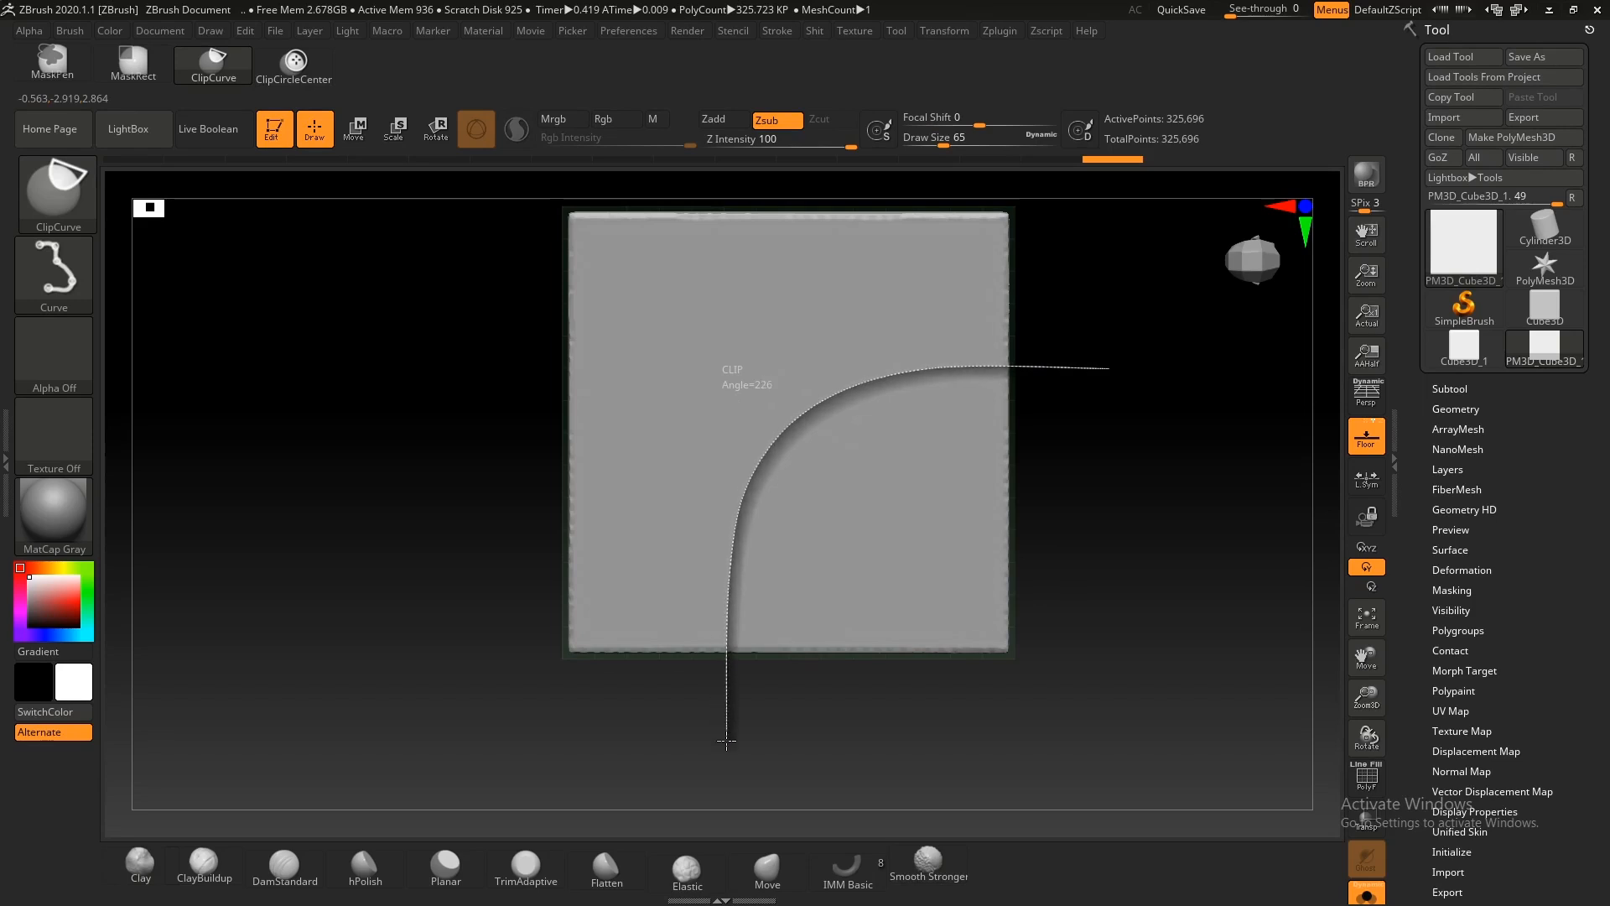
ctrl+shift+drag(734, 741, 734, 741)
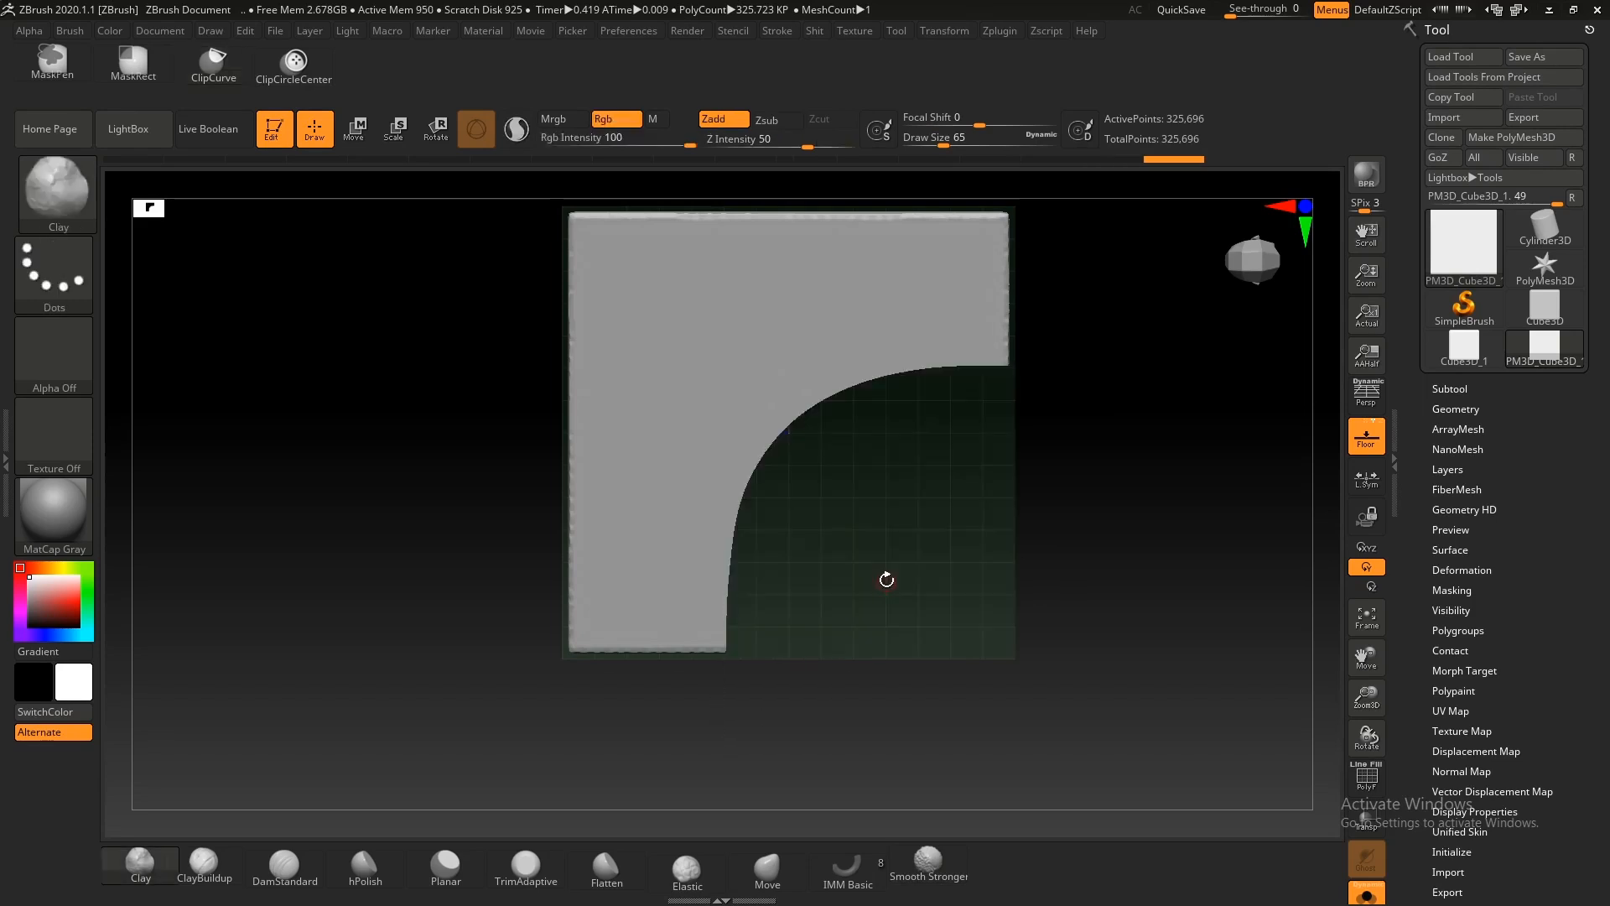
ctrl+right_drag(910, 564, 830, 491)
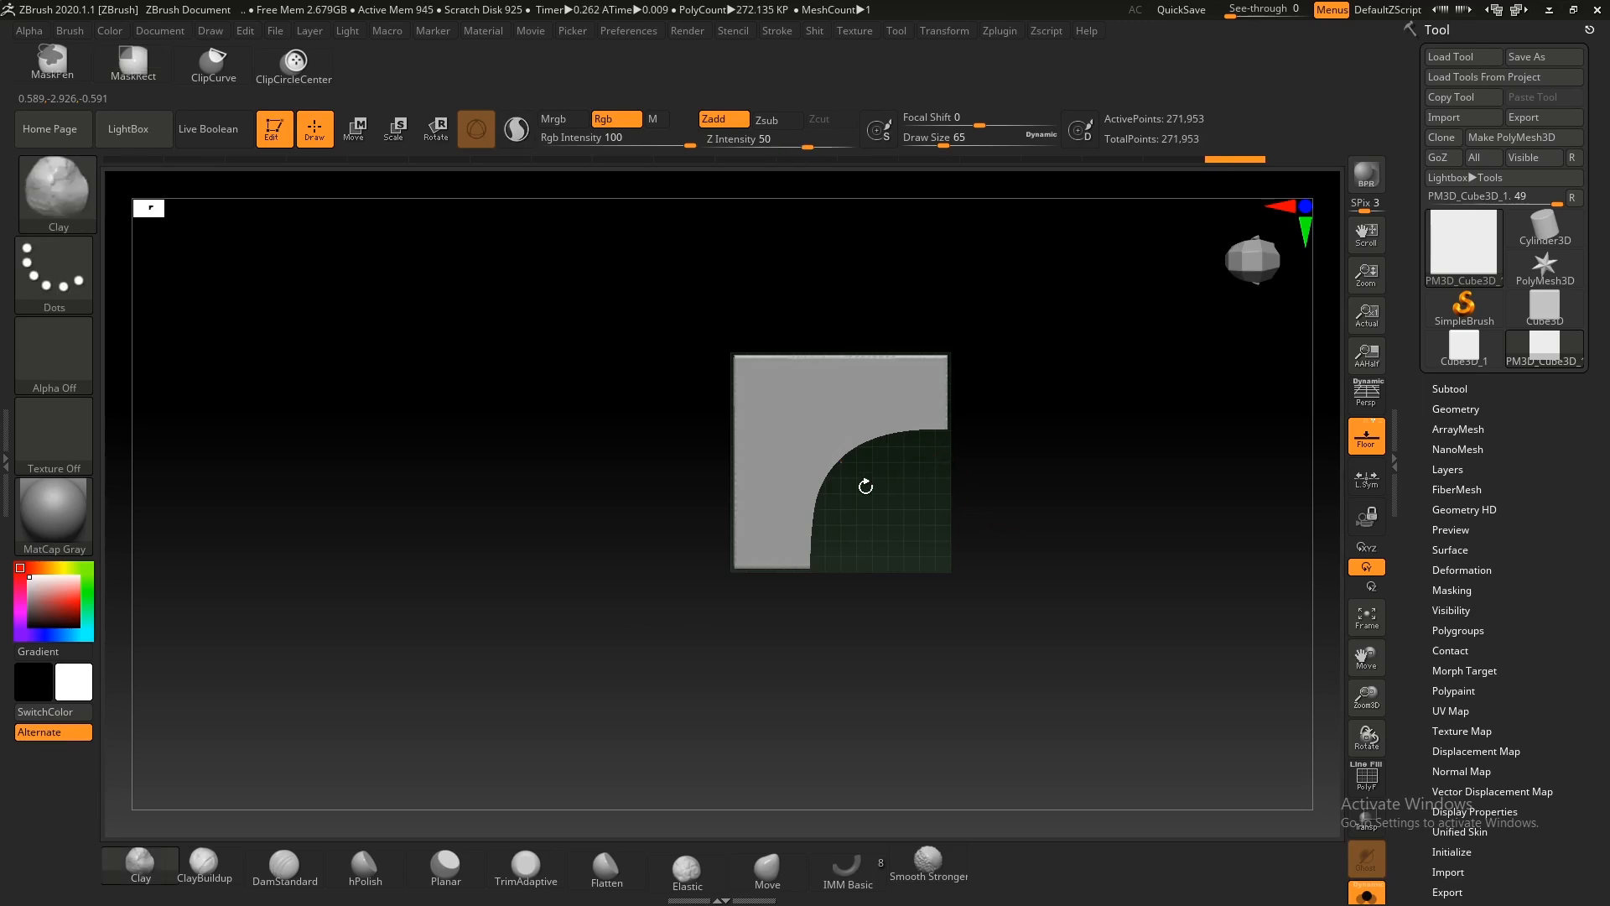
Step: Examine the clipped block's concave wall and upper edge from several angles, toggling the polyframe to check the topology
ctrl+right_drag(920, 525, 1078, 679)
key(shift+f)
key(shift+f)
ctrl+right_drag(763, 432, 688, 285)
right_drag(687, 286, 830, 495)
ctrl+right_drag(831, 495, 791, 409)
right_drag(791, 409, 797, 534)
ctrl+right_drag(786, 434, 755, 361)
right_drag(755, 360, 722, 482)
key(shift+f)
key(shift+f)
ctrl+right_drag(651, 439, 671, 369)
mouse_move(671, 369)
right_down()
mouse_move(764, 460)
mouse_move(762, 585)
mouse_move(772, 554)
mouse_move(683, 445)
right_up()
right_drag(747, 571, 675, 570)
ctrl+right_drag(755, 469, 778, 566)
alt+right_drag(778, 449, 900, 534)
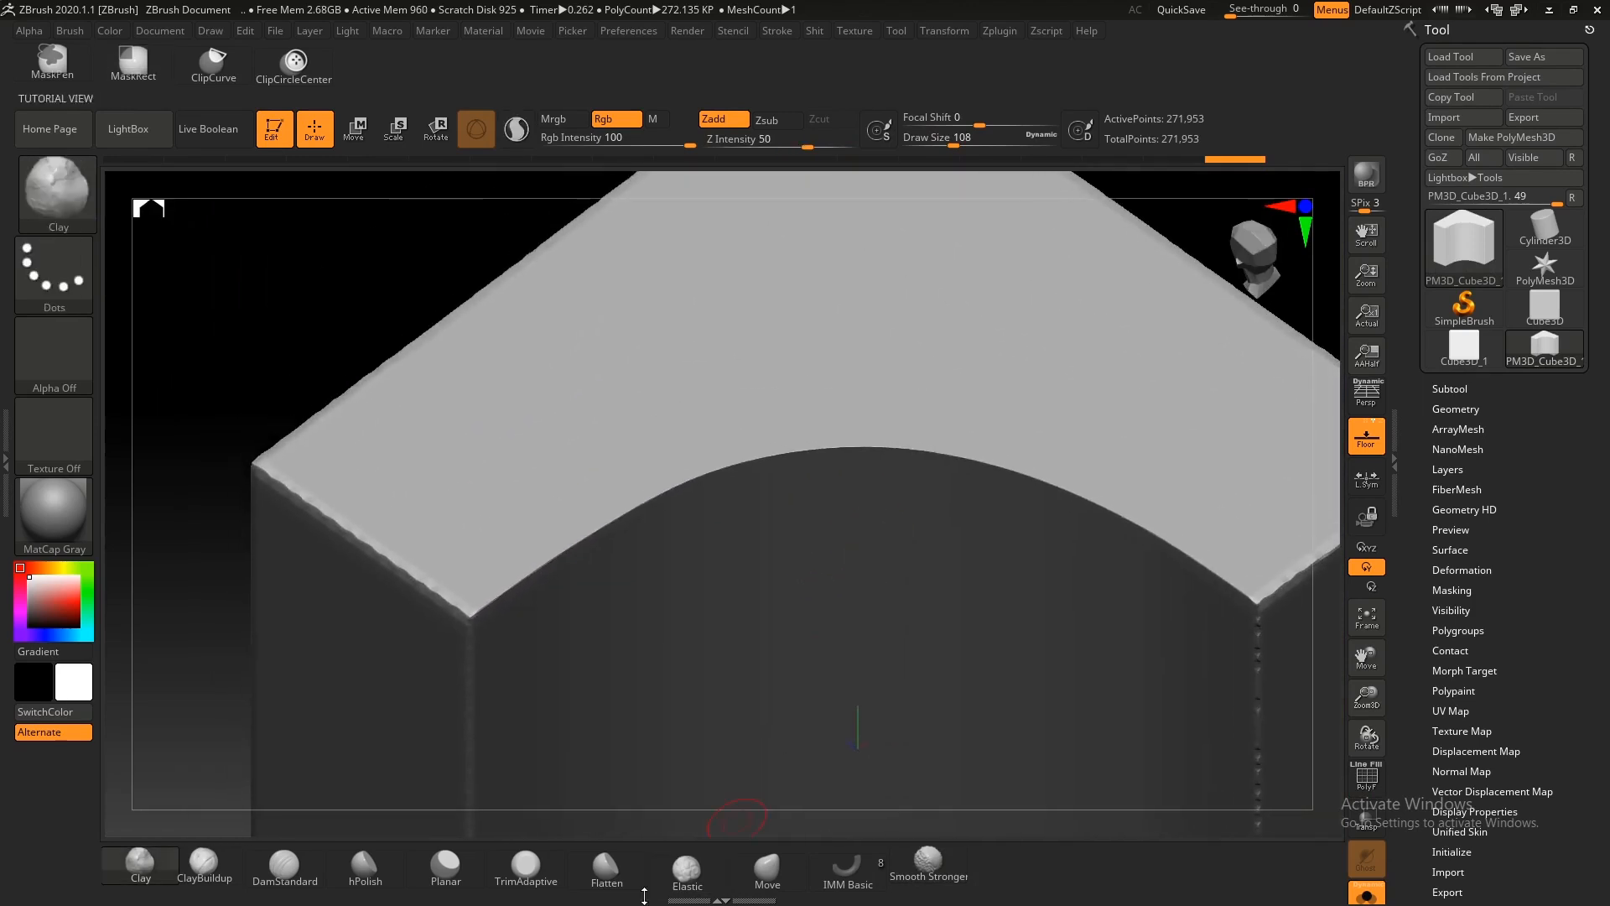
Step: Try beveling the block's curved upper edge with the Flatten brush at a draw size of 344
click(606, 869)
key(shift+f)
key(shift+f)
ctrl+right_drag(640, 503, 637, 460)
mouse_move(748, 498)
alt+right_down()
mouse_move(711, 442)
mouse_move(664, 445)
alt+right_up()
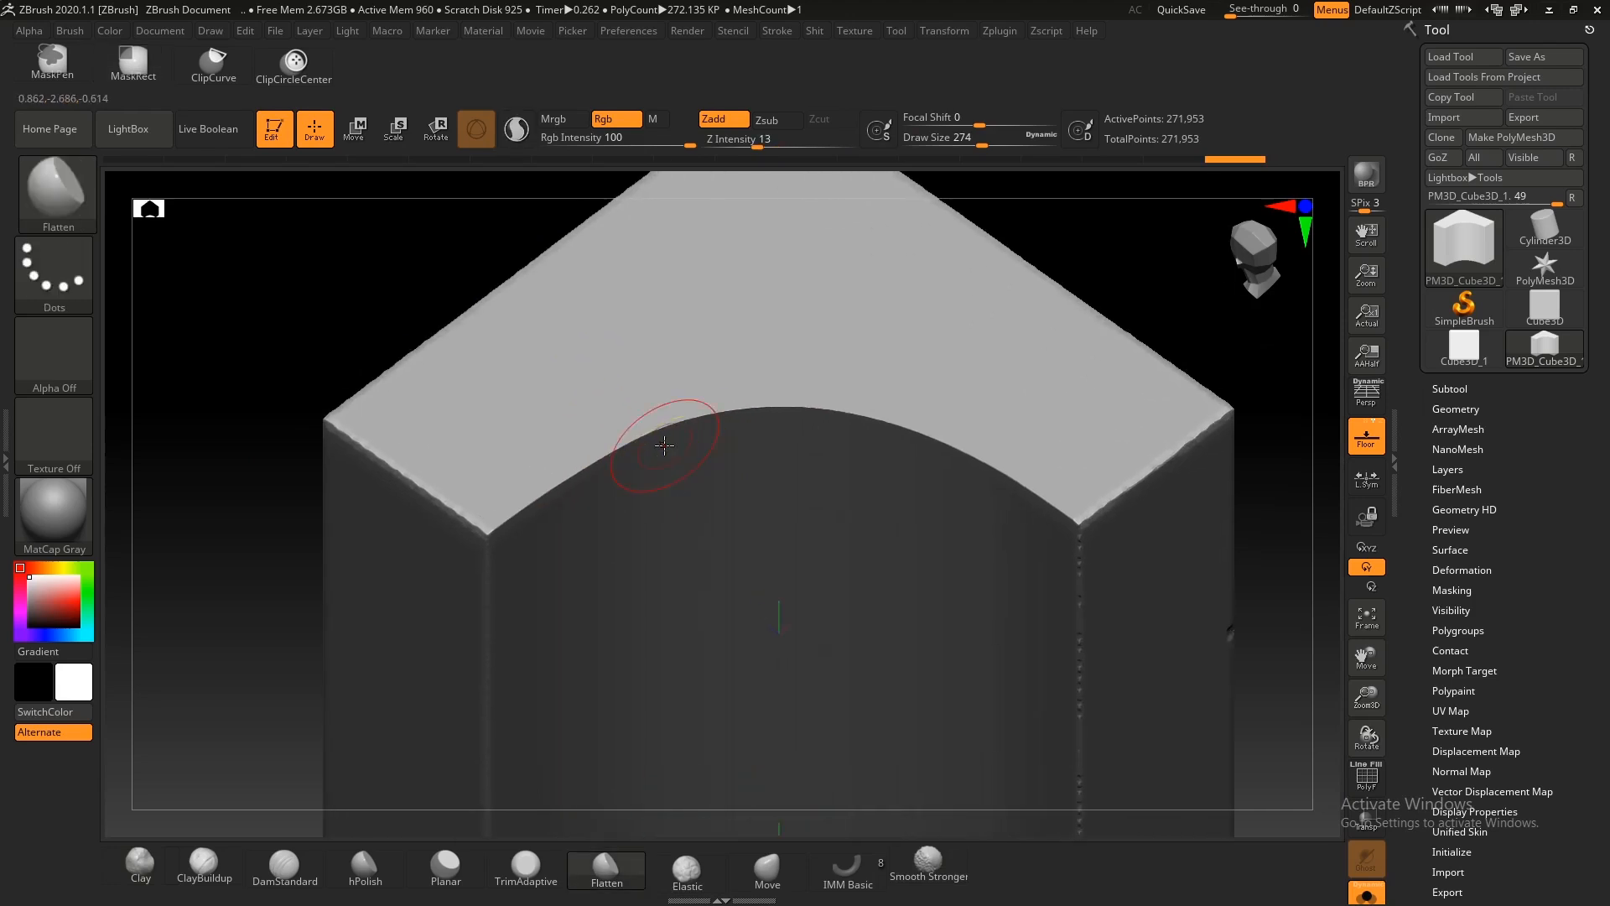
mouse_move(487, 527)
mouse_down()
mouse_move(557, 467)
mouse_move(665, 416)
mouse_move(797, 406)
mouse_move(946, 450)
mouse_move(1076, 521)
mouse_move(944, 441)
mouse_move(762, 393)
mouse_move(602, 438)
mouse_up()
key(ctrl+z)
key(s)
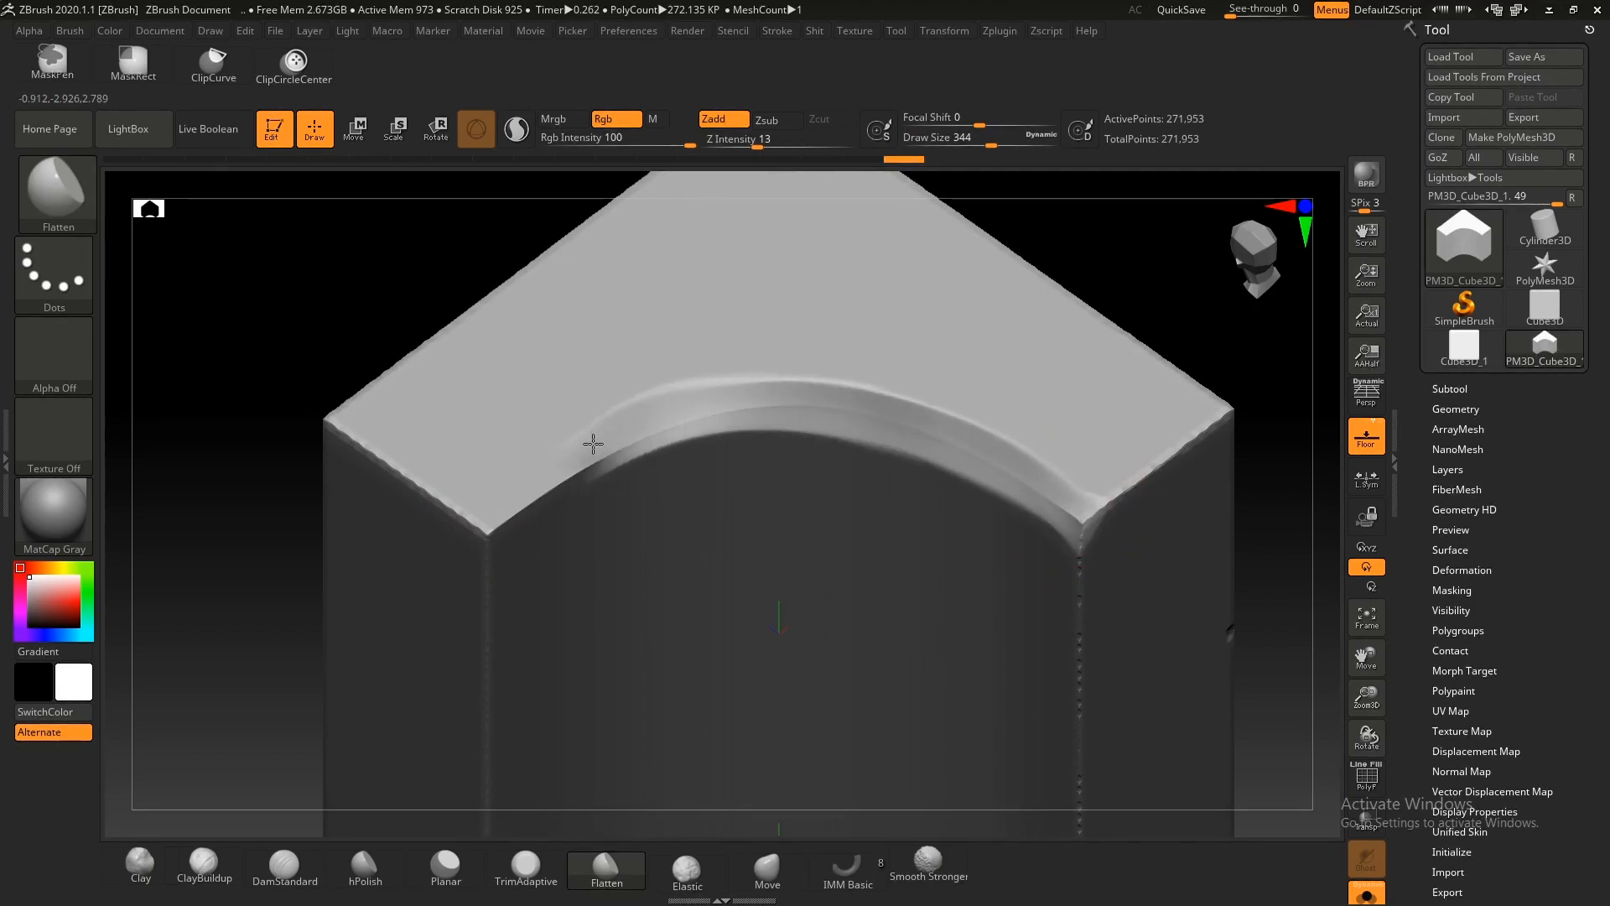
mouse_move(792, 466)
ctrl+right_down()
mouse_move(787, 417)
mouse_move(860, 435)
mouse_move(873, 411)
mouse_move(693, 411)
mouse_move(834, 456)
mouse_move(842, 495)
ctrl+right_up()
key(ctrl+z)
key(ctrl+z)
mouse_move(842, 495)
right_down()
mouse_move(830, 385)
mouse_move(891, 496)
mouse_move(819, 489)
right_up()
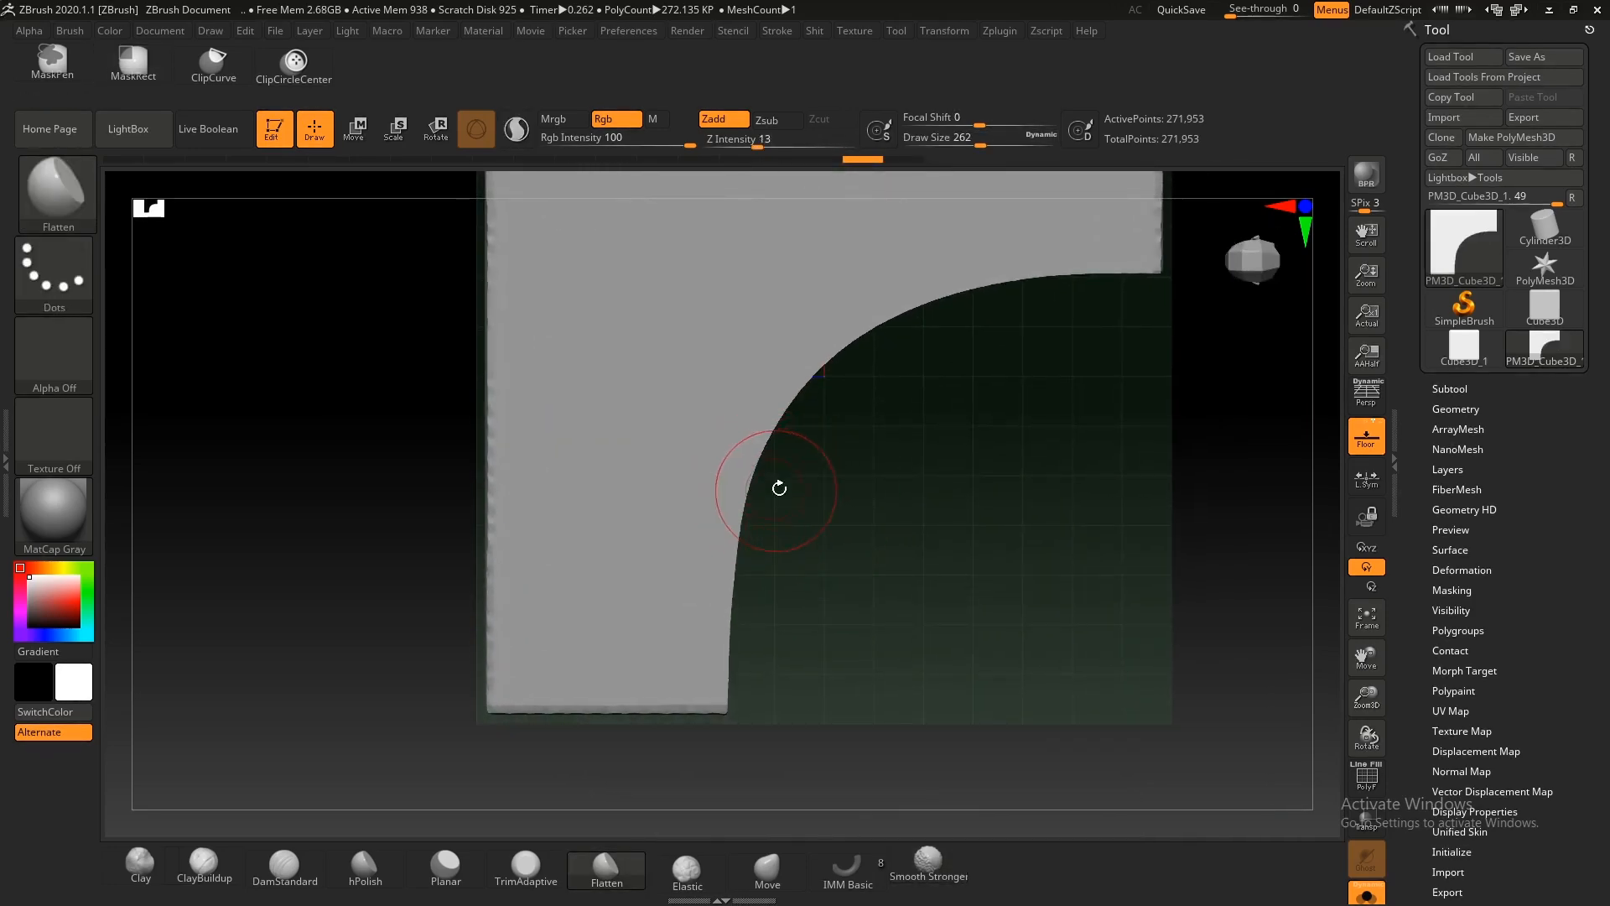
Step: Try masking a strip along the block's concave curve with the MaskLasso brush
ctrl+click(90, 187)
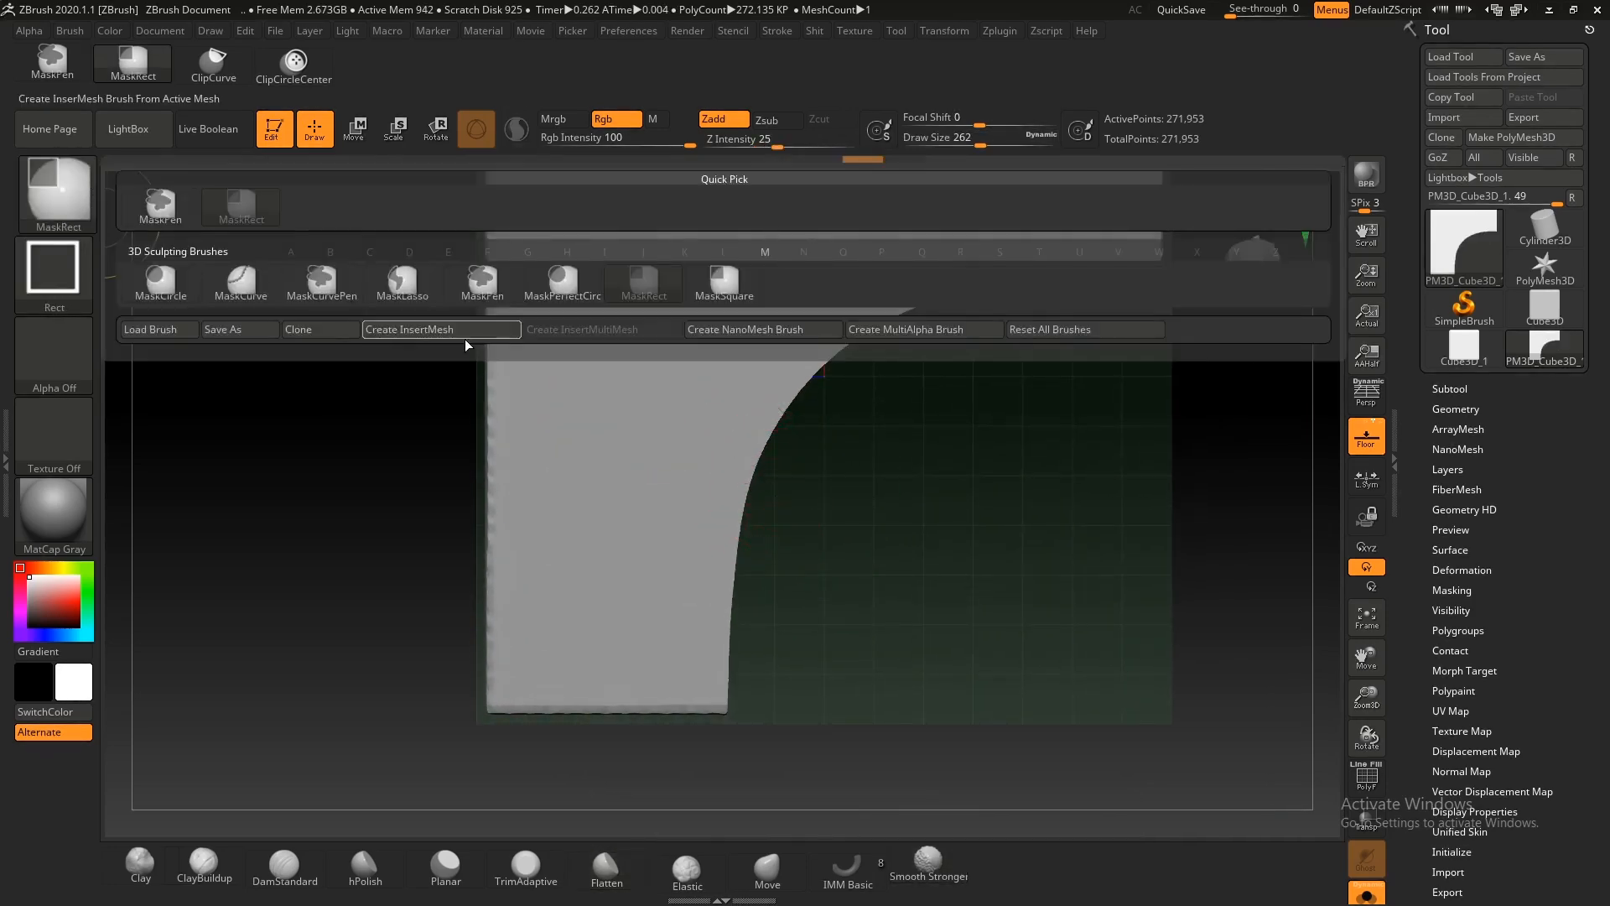
click(406, 280)
ctrl+right_drag(683, 493, 627, 629)
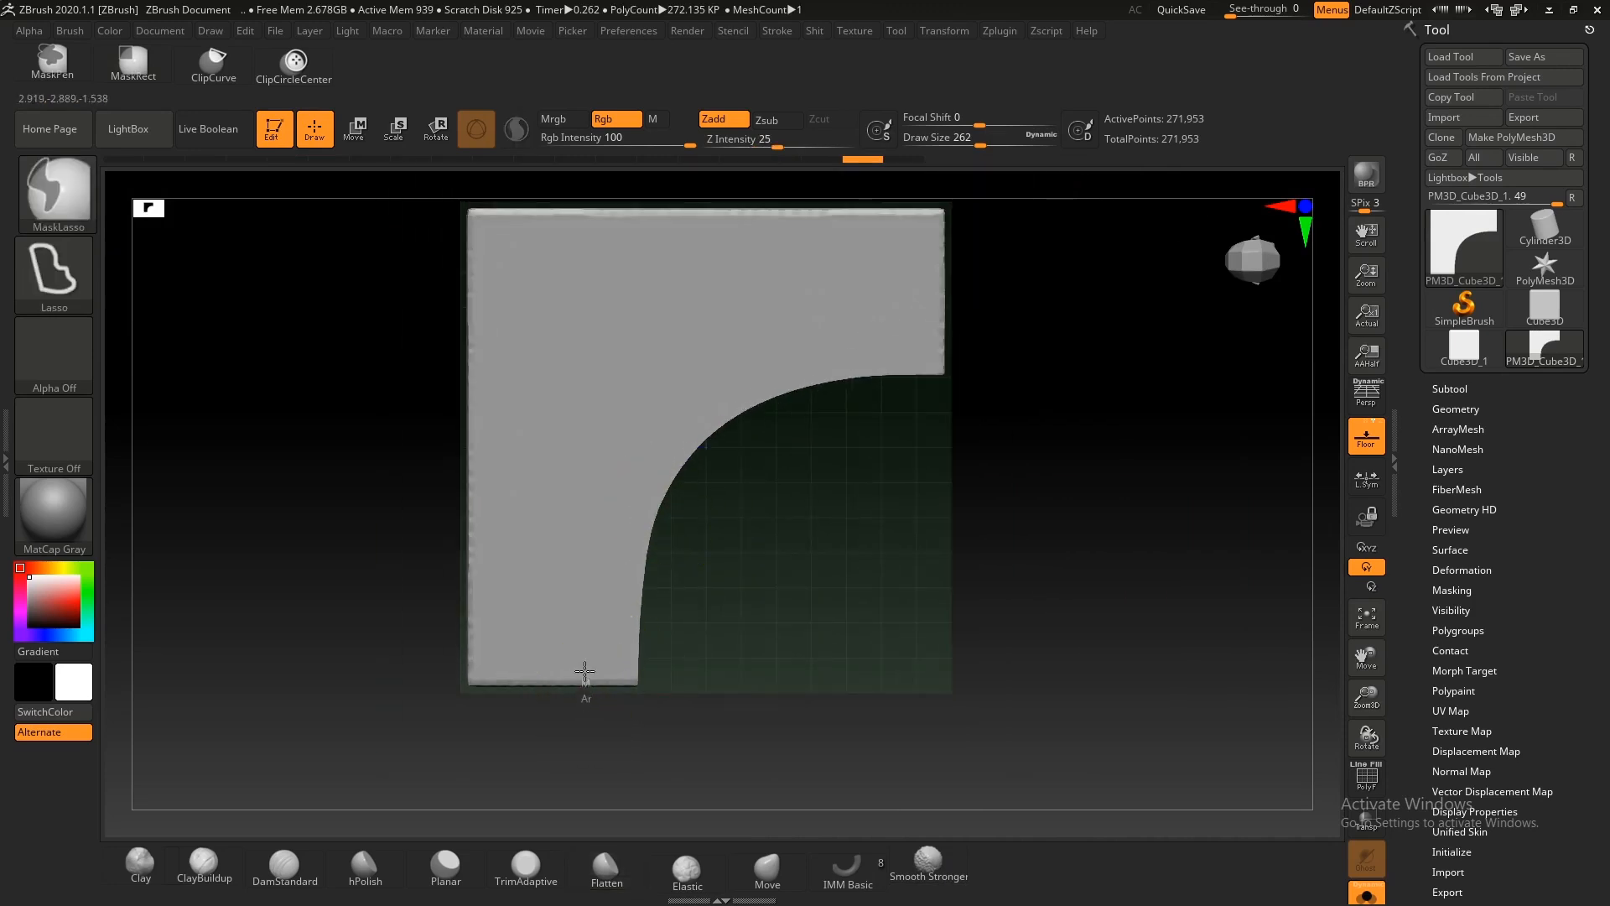
mouse_move(623, 493)
ctrl+mouse_down()
mouse_move(694, 395)
mouse_move(842, 335)
mouse_move(1075, 388)
mouse_move(683, 707)
ctrl+mouse_up()
Step: Paint a hard-edged mask band along the top face's concave edge with MaskPen at Focal Shift -100
ctrl+right_drag(683, 707, 690, 535)
key(bracketleft)
key(bracketleft)
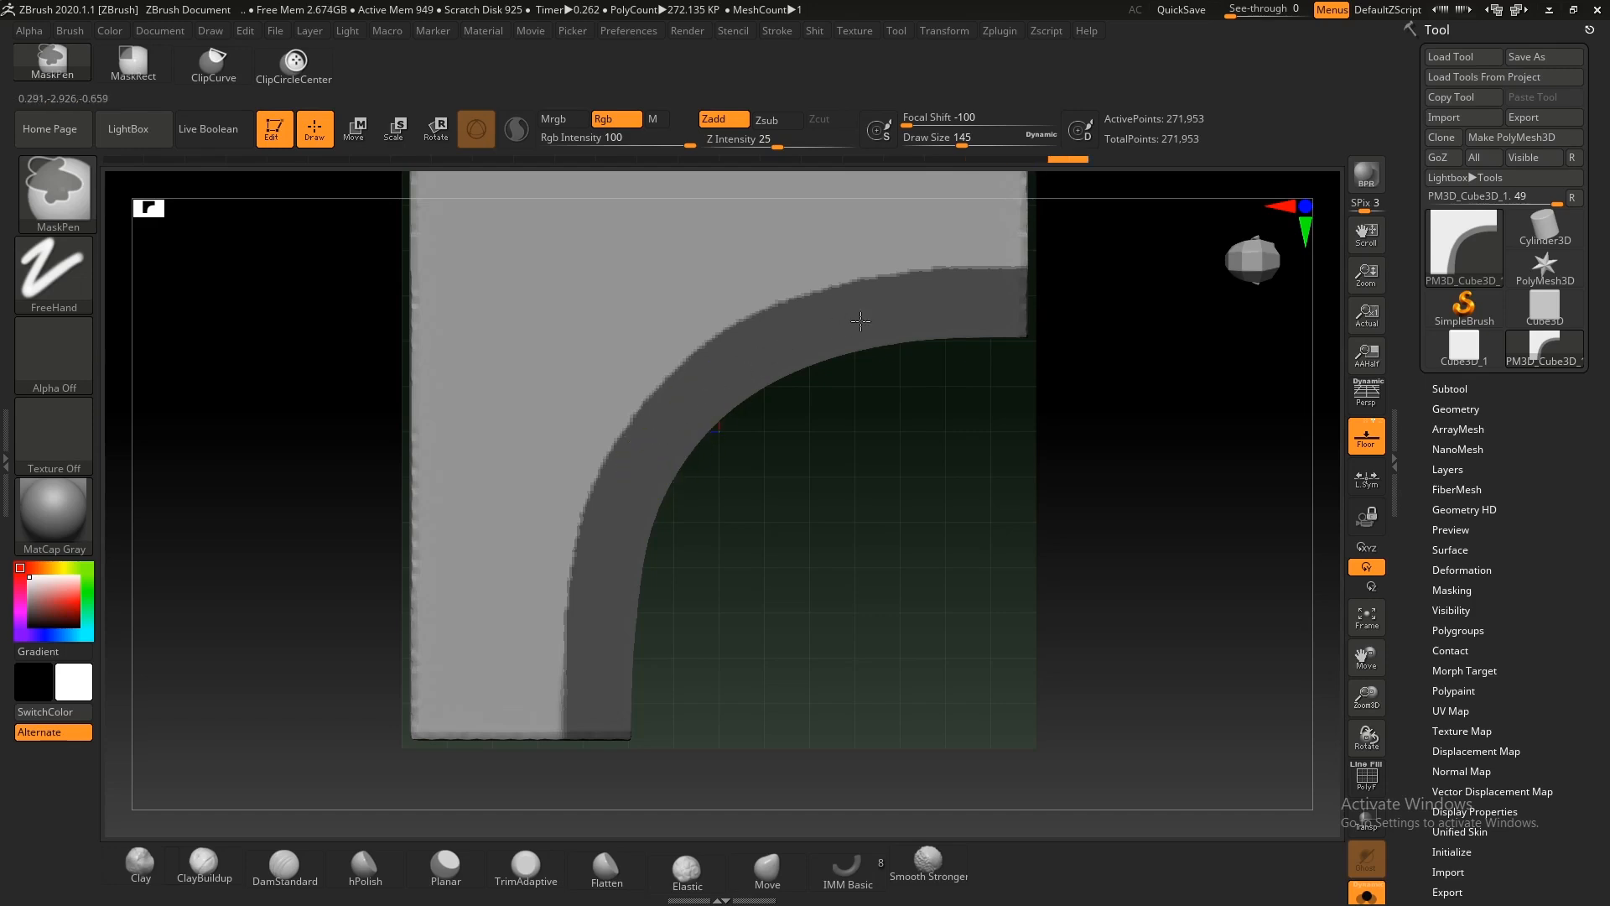
key(ctrl)
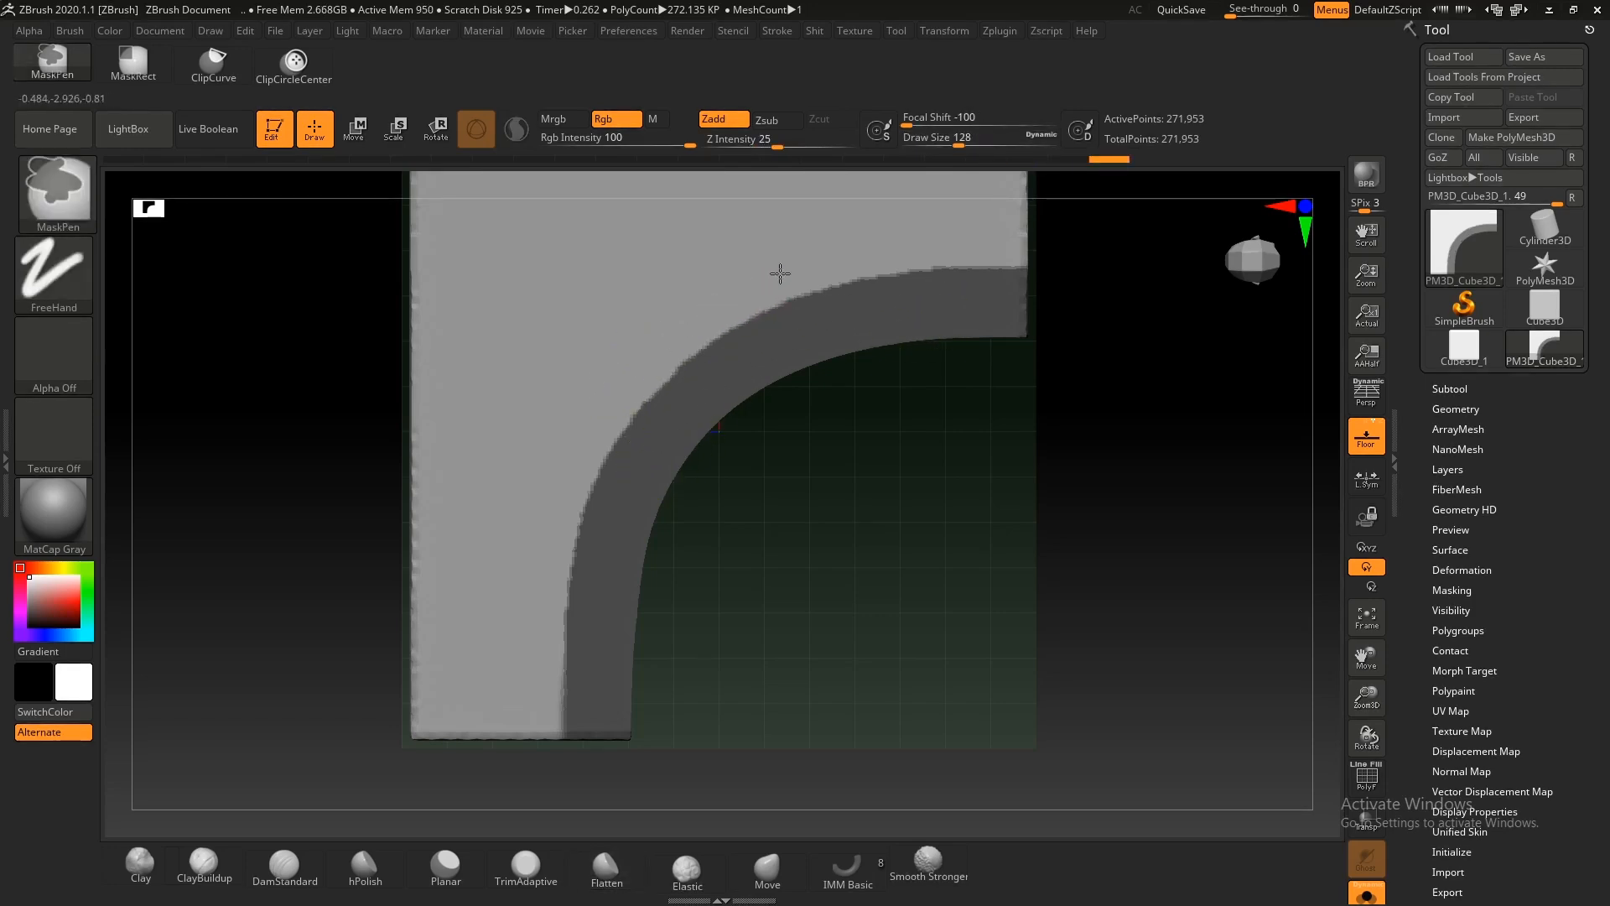
Step: Rework the mask so it covers only the upper section of the concave wall along with the top band
mouse_move(797, 313)
ctrl+right_down()
mouse_move(744, 410)
mouse_move(646, 378)
mouse_move(686, 504)
mouse_move(755, 389)
mouse_move(868, 587)
mouse_move(904, 533)
mouse_move(1031, 708)
ctrl+right_up()
ctrl+drag(1076, 740, 511, 303)
right_drag(658, 294, 758, 338)
right_drag(707, 407, 607, 452)
right_drag(533, 375, 607, 605)
ctrl+right_drag(730, 386, 834, 525)
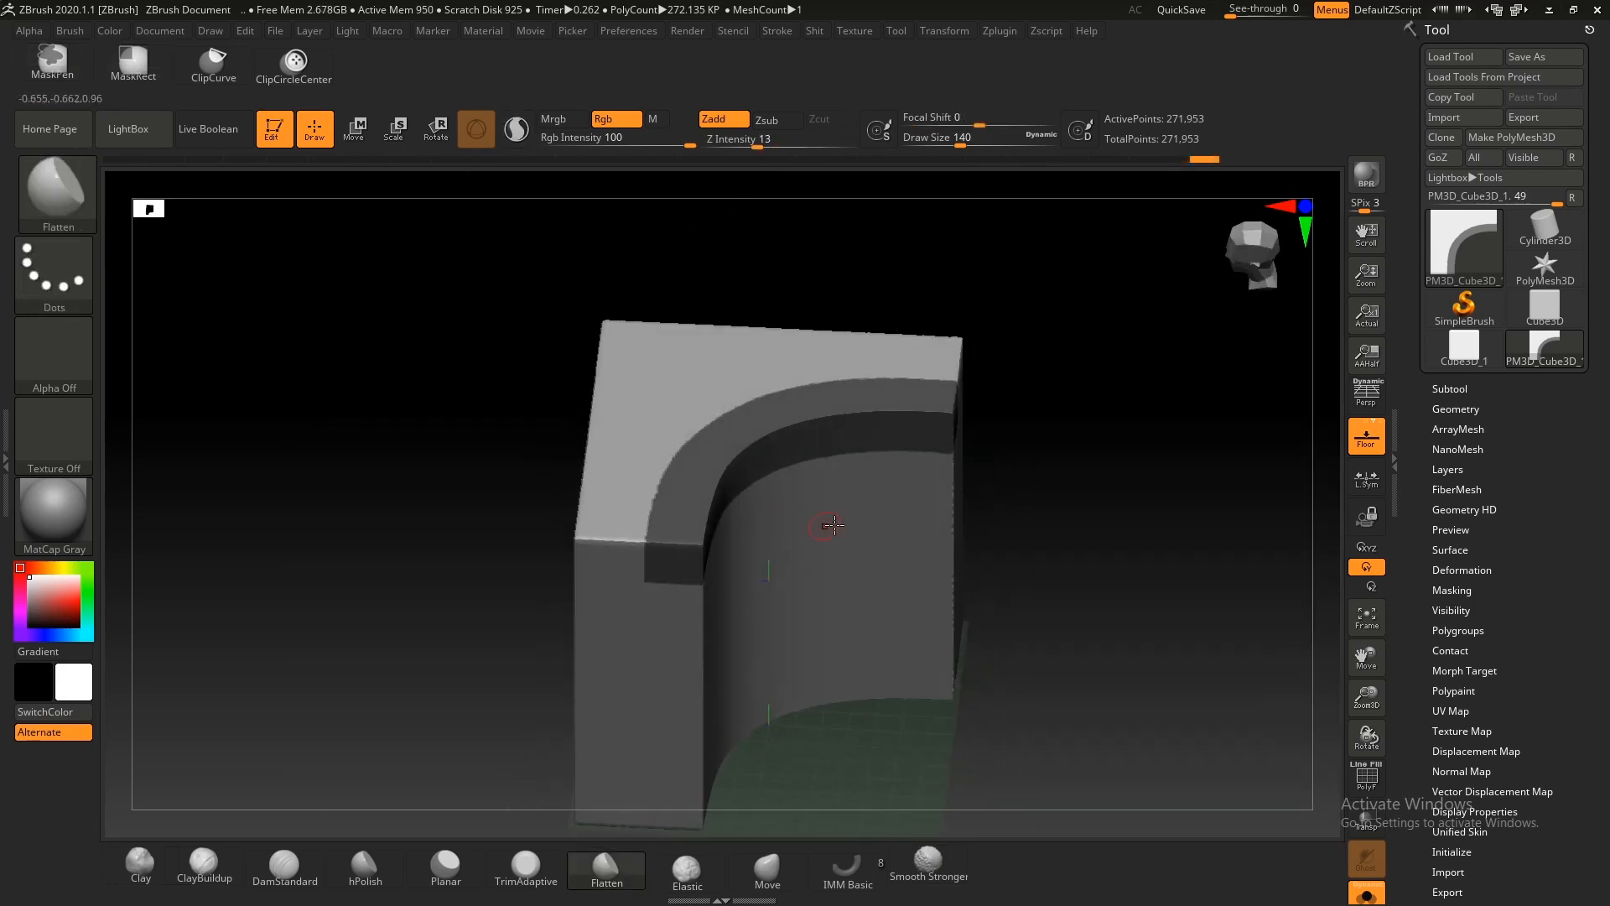
Step: Select the Flatten brush with the block's unmasked curved edge band facing the view
mouse_move(1054, 511)
right_down()
mouse_move(873, 557)
mouse_move(758, 514)
mouse_move(683, 814)
right_up()
click(635, 876)
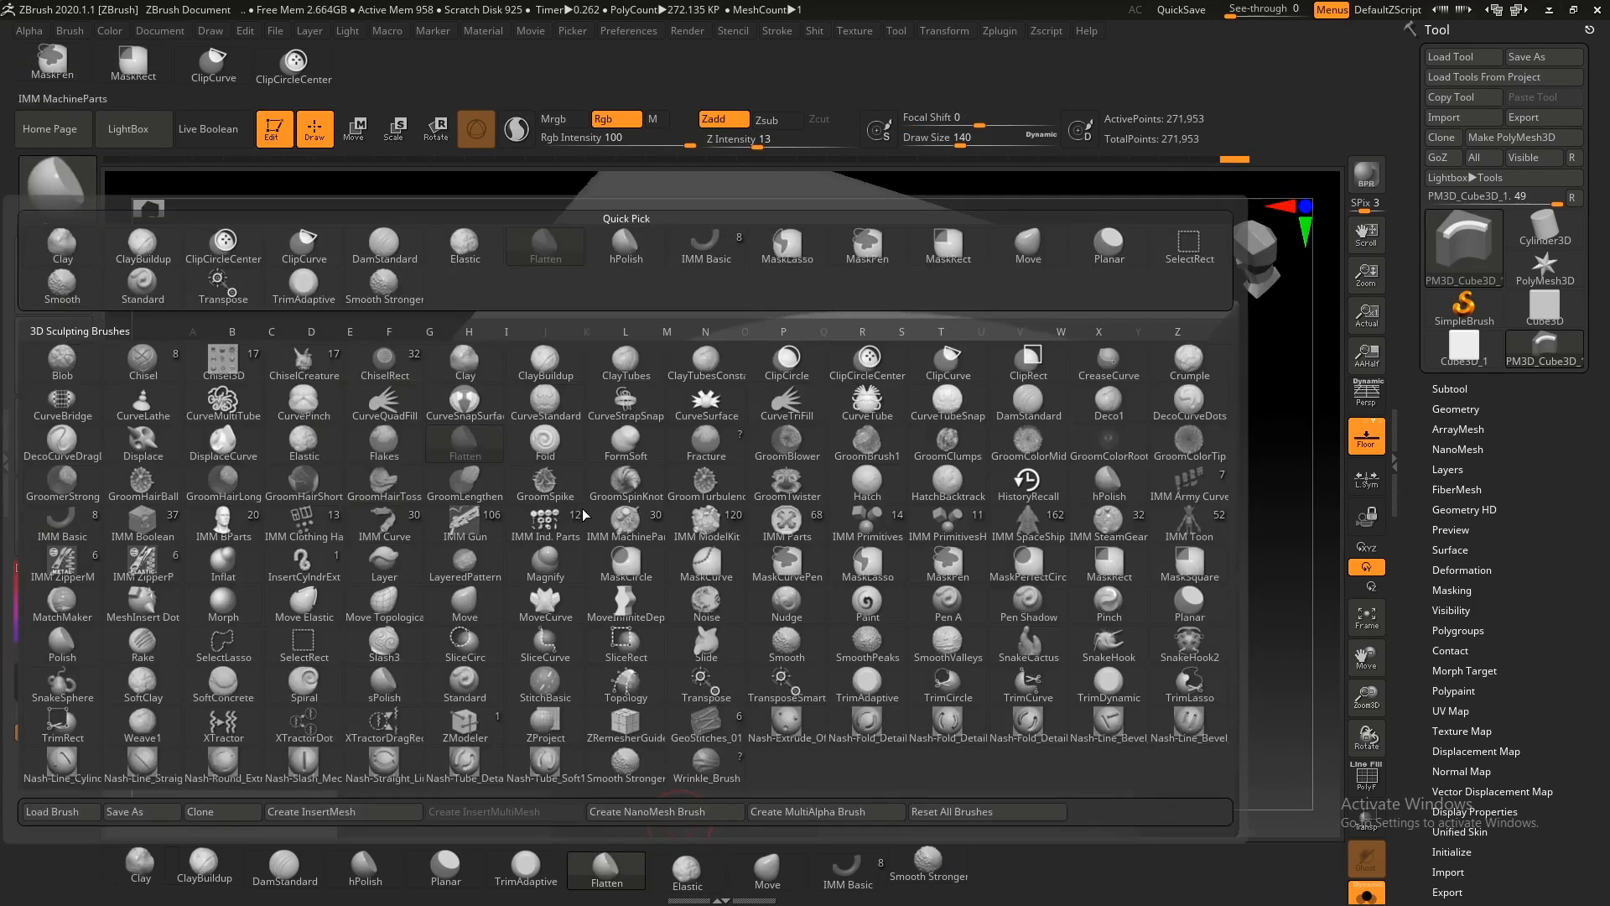
click(582, 495)
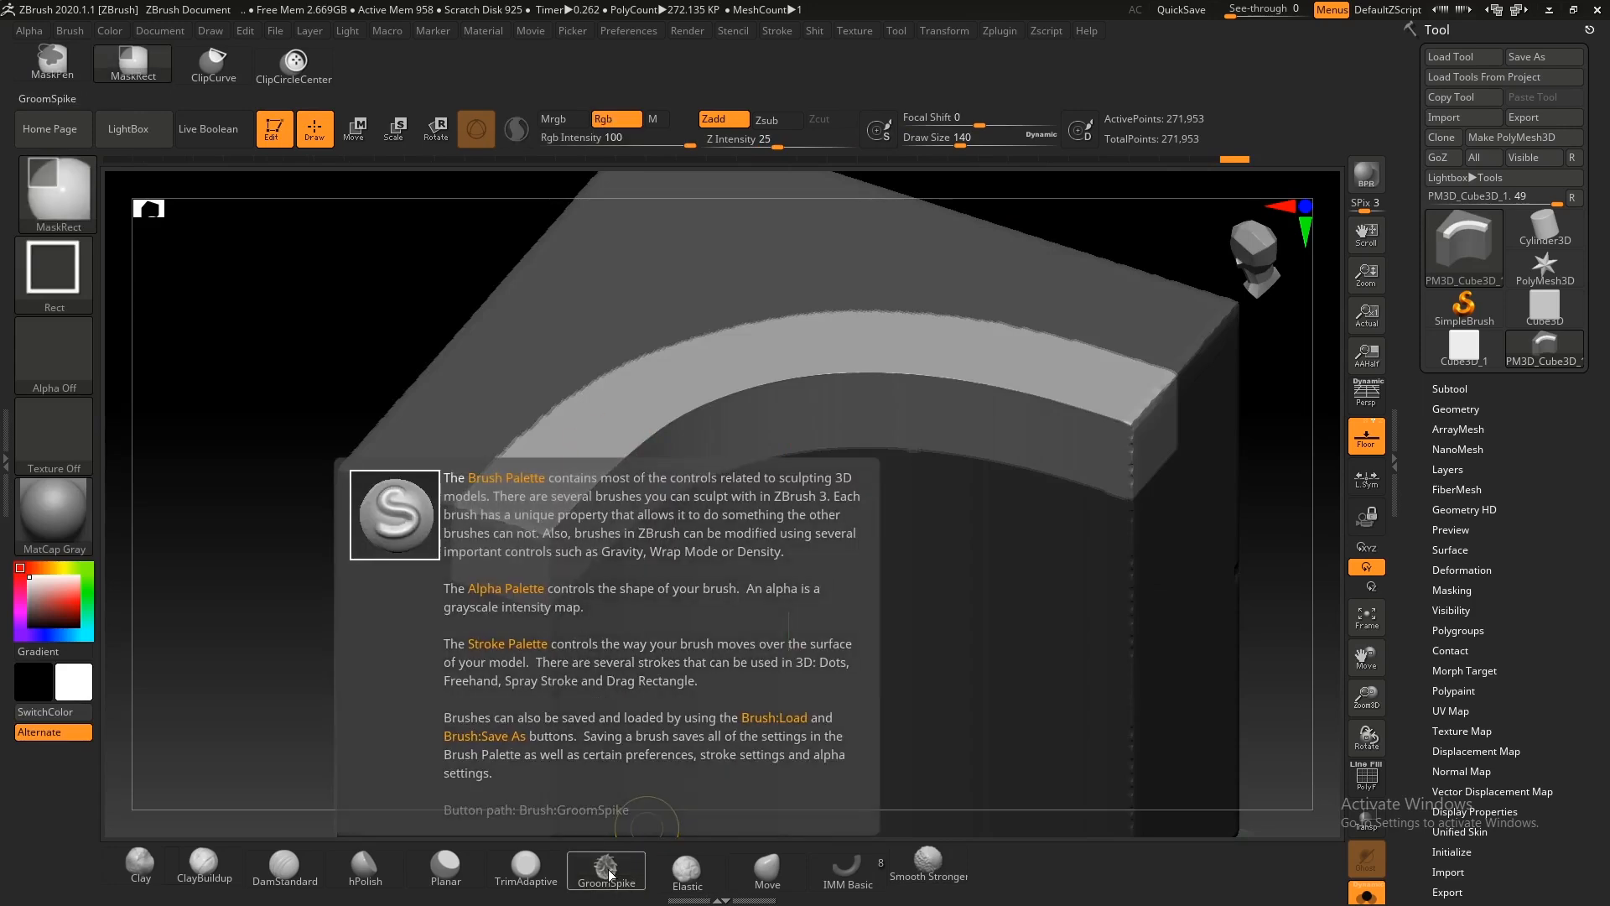
click(608, 872)
key(f)
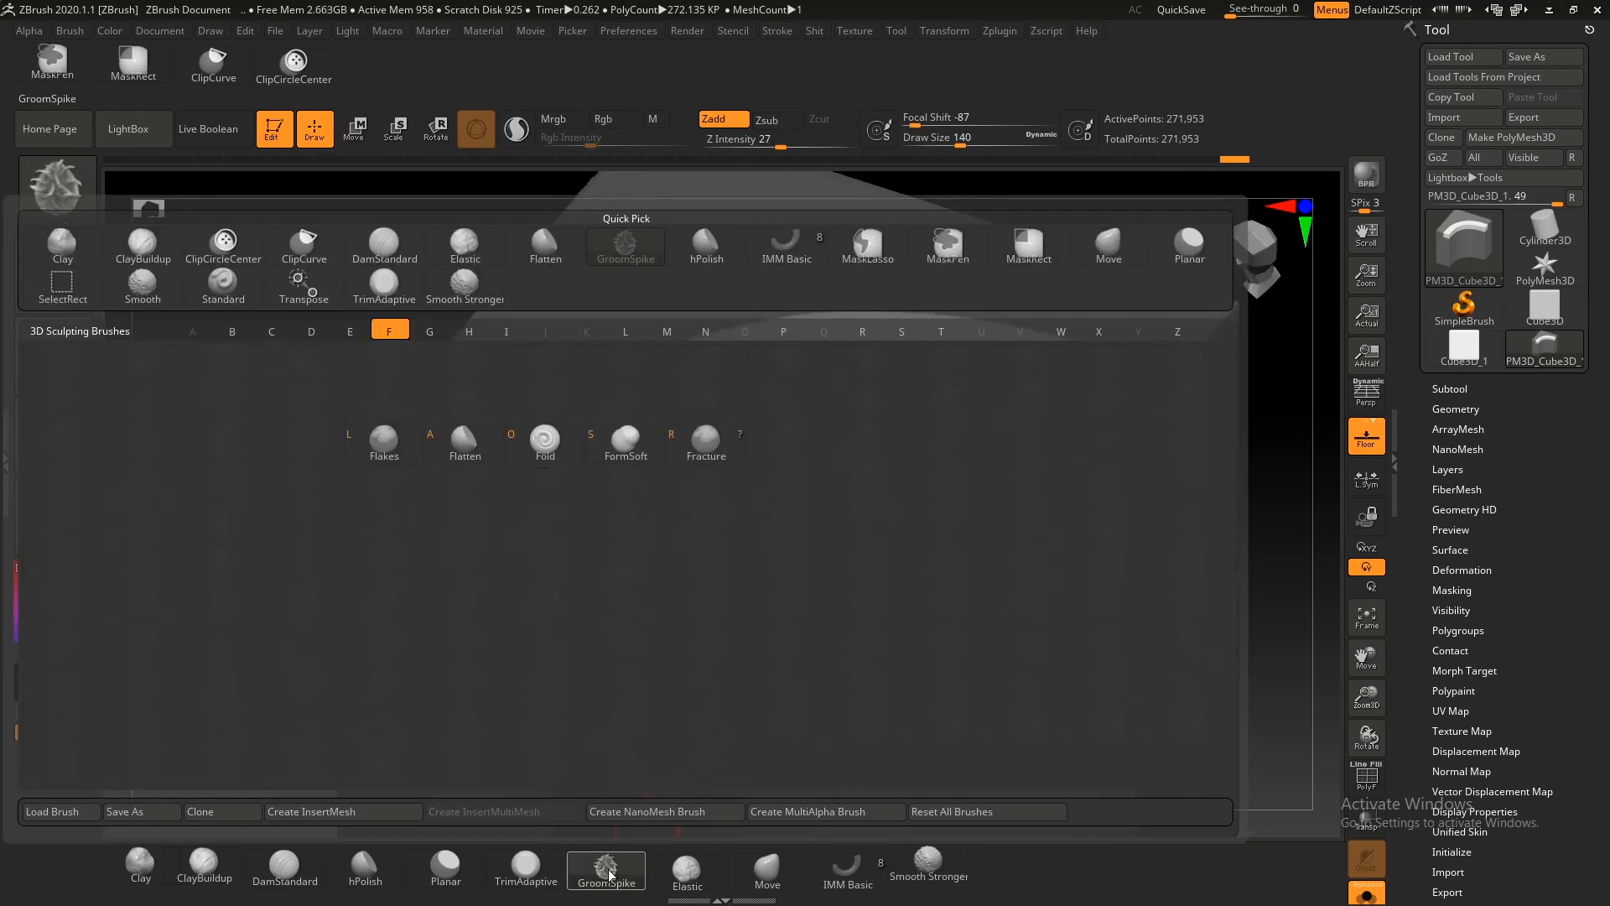
click(462, 443)
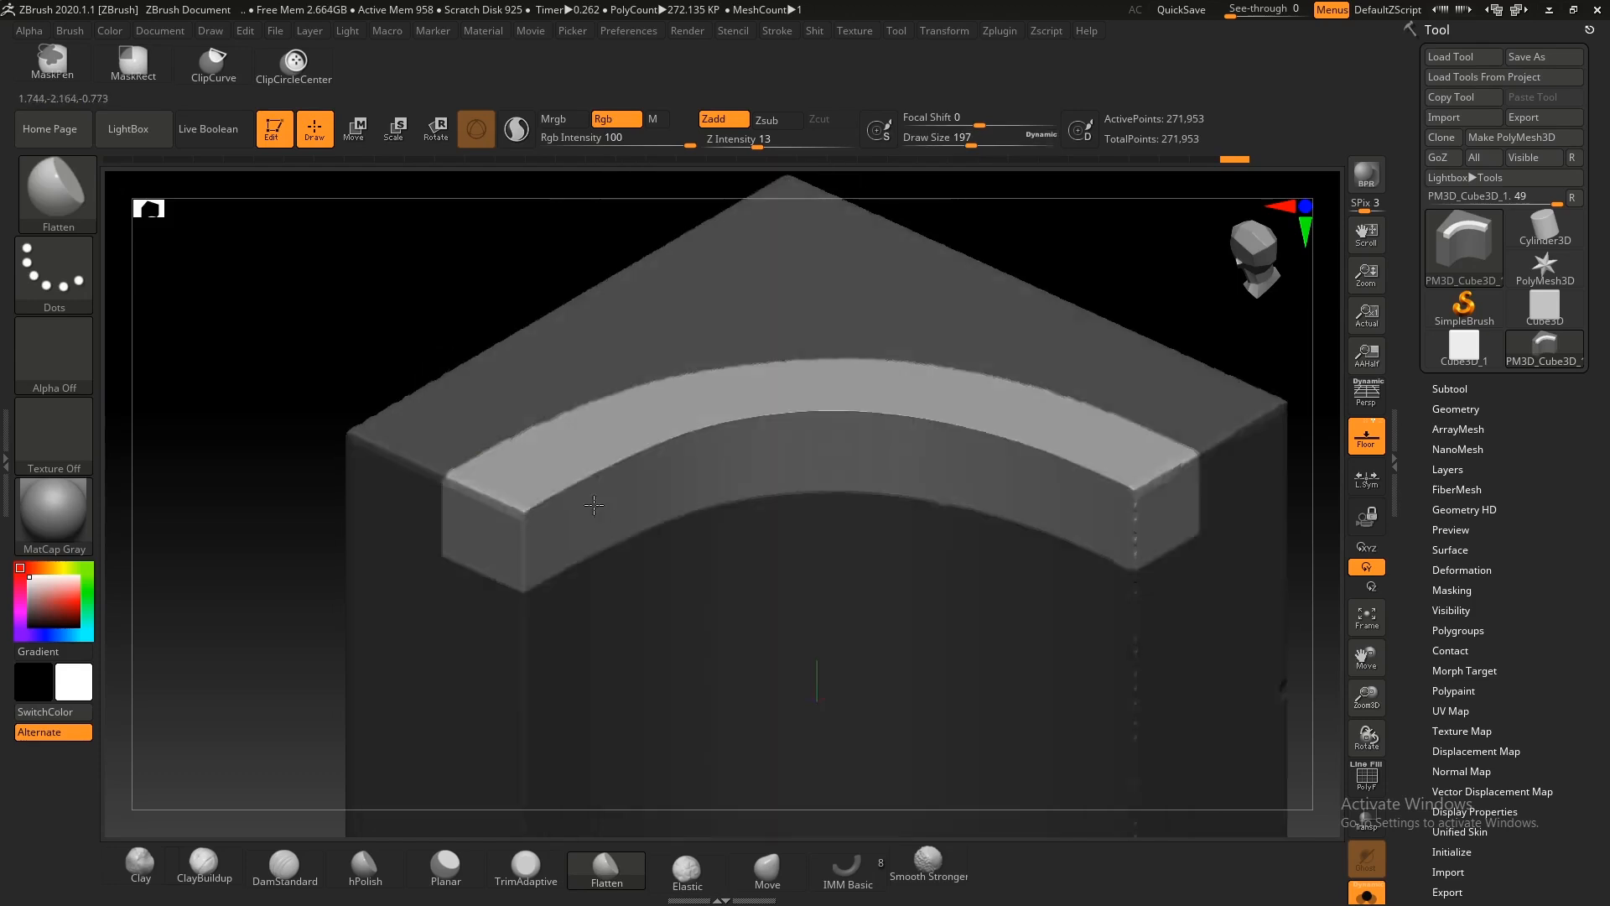
Step: Flatten the unmasked curved edge band into a sloped bevel, using draw sizes 629 and 430
mouse_move(615, 495)
right_down()
mouse_move(595, 555)
mouse_move(623, 502)
right_up()
key(bracketright)
key(bracketright)
key(ctrl+z)
key(ctrl)
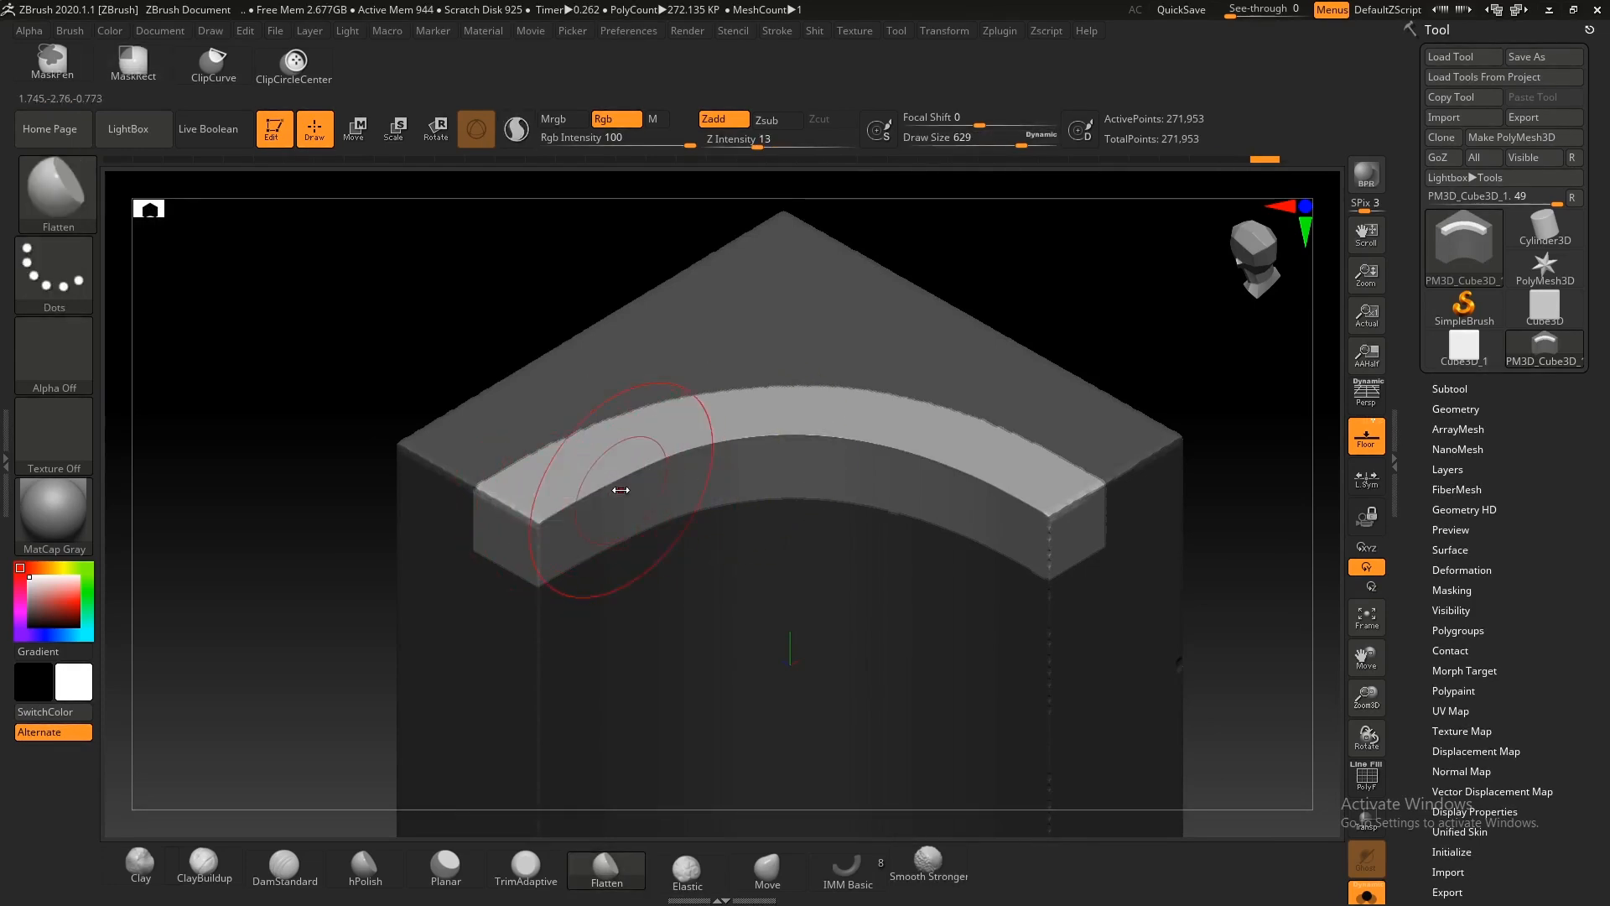
mouse_move(535, 514)
mouse_down()
mouse_move(715, 446)
mouse_move(834, 446)
mouse_move(1032, 501)
mouse_move(867, 446)
mouse_up()
key(s)
key(ctrl+z)
drag(1028, 482, 784, 443)
key(ctrl+z)
key(bracketleft)
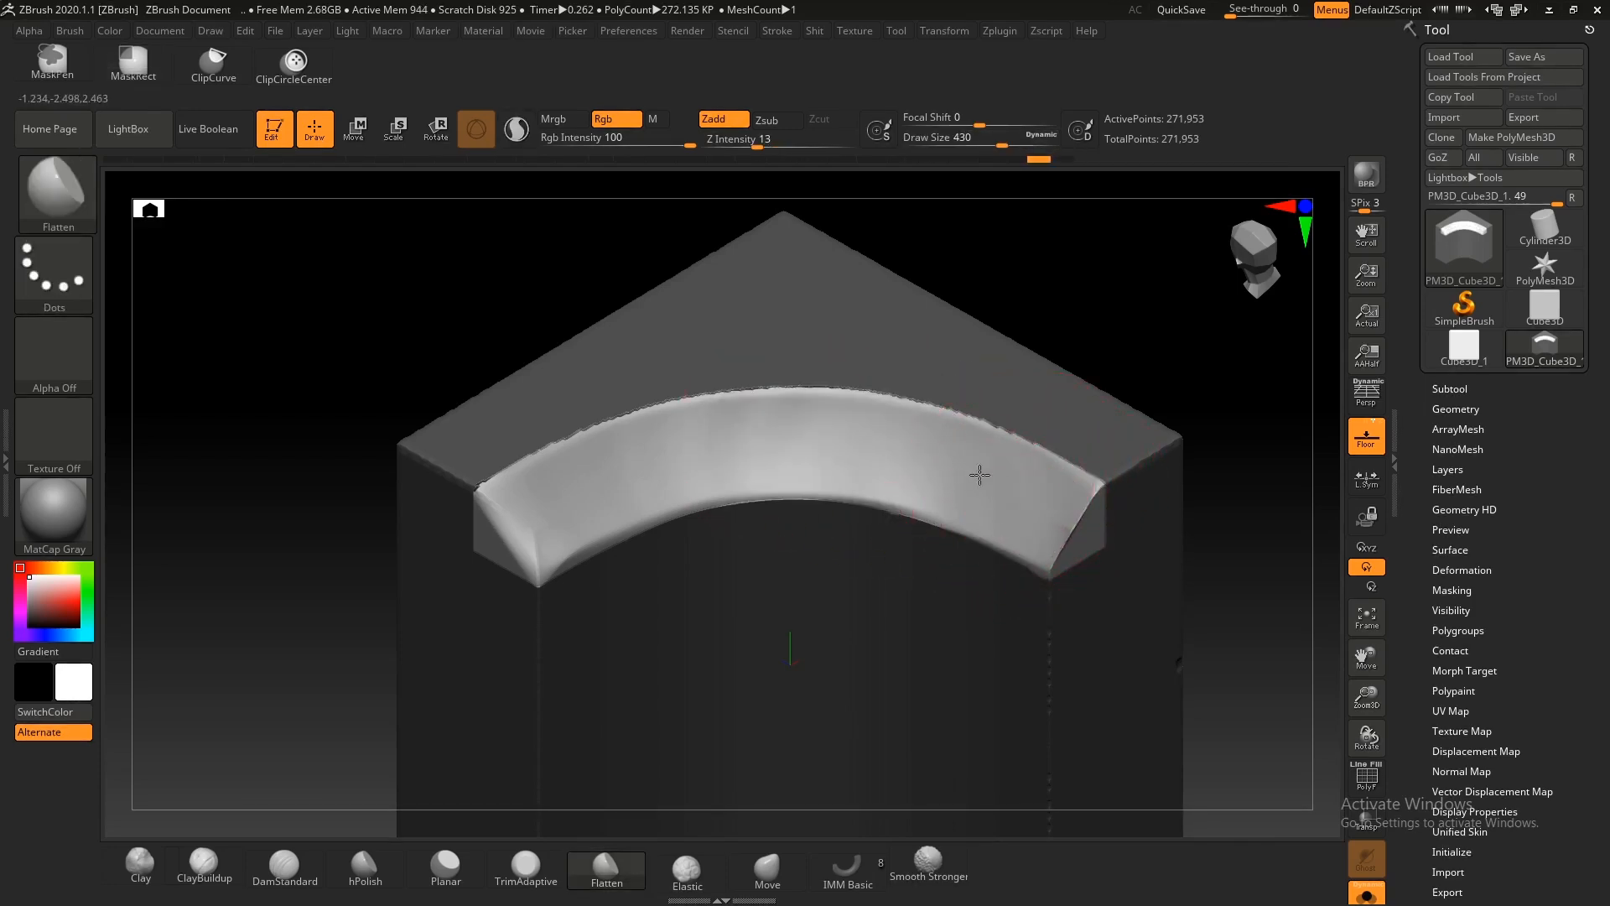
drag(581, 485, 533, 520)
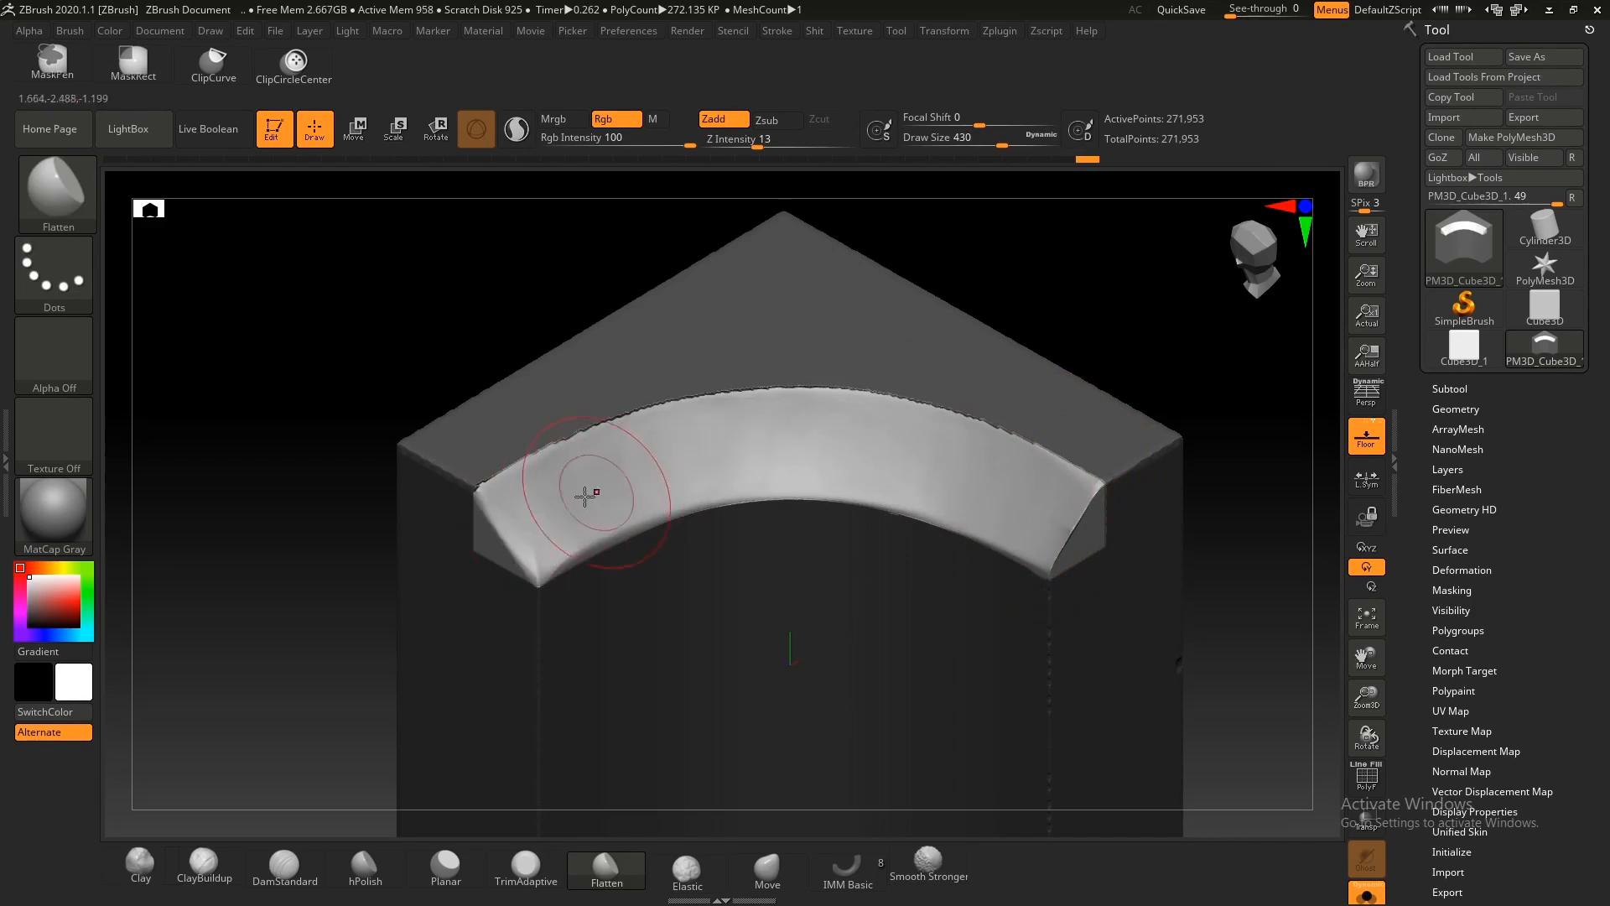
Step: Smooth the beveled band with Smooth Stronger at draw size 639 and clear the mask
mouse_move(607, 482)
right_down()
mouse_move(525, 481)
mouse_move(783, 528)
mouse_move(609, 474)
right_up()
mouse_move(420, 481)
shift+mouse_down()
mouse_move(424, 464)
mouse_move(763, 420)
mouse_move(951, 455)
shift+mouse_up()
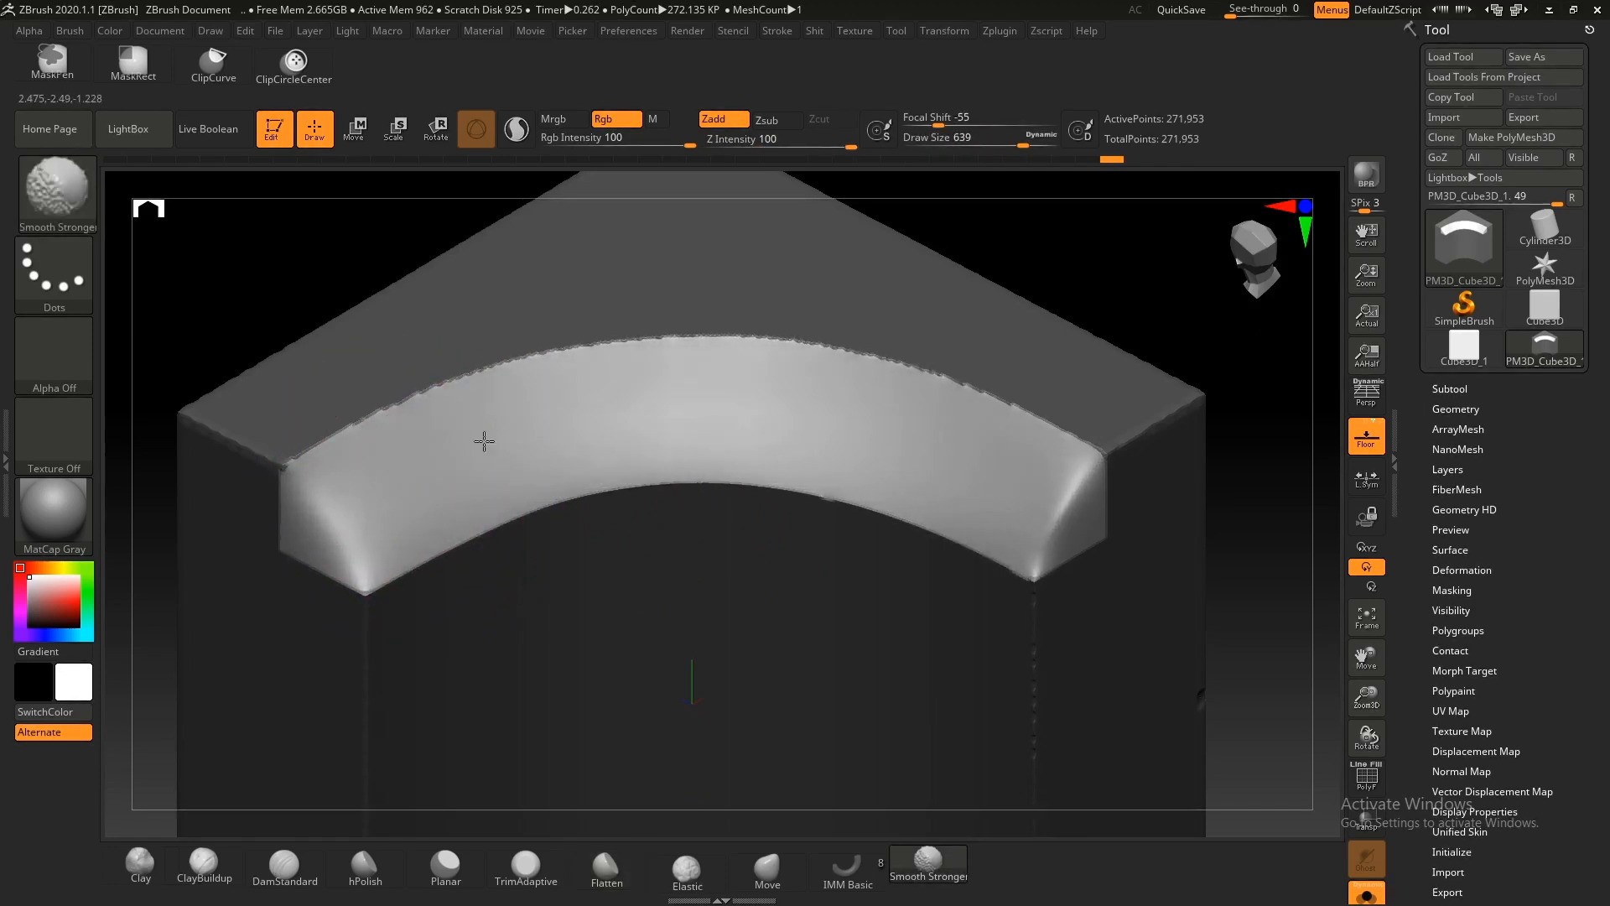
ctrl+right_drag(578, 353, 712, 395)
ctrl+drag(1124, 345, 1185, 407)
Step: Select the Planar brush and try flattening the pinched end of the bevel at draw sizes 365 and 251
right_drag(920, 453, 935, 537)
ctrl+right_drag(935, 537, 948, 654)
mouse_move(825, 532)
ctrl+right_down()
mouse_move(680, 374)
mouse_move(712, 511)
ctrl+right_up()
click(446, 868)
key(s)
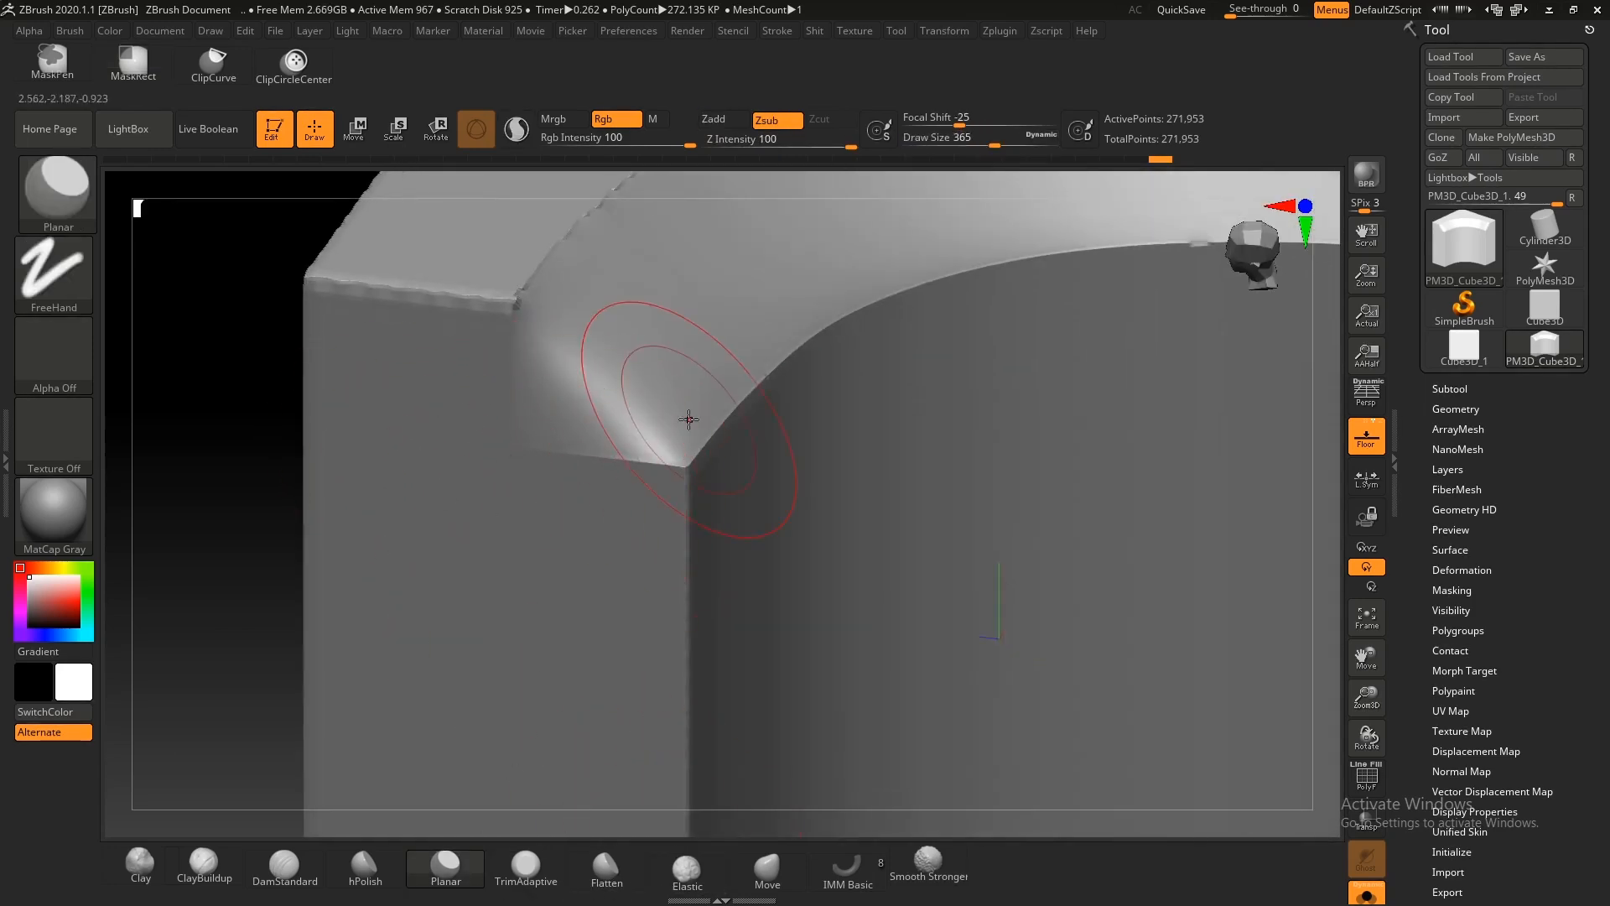
key(ctrl+shift+z)
key(s)
click(604, 478)
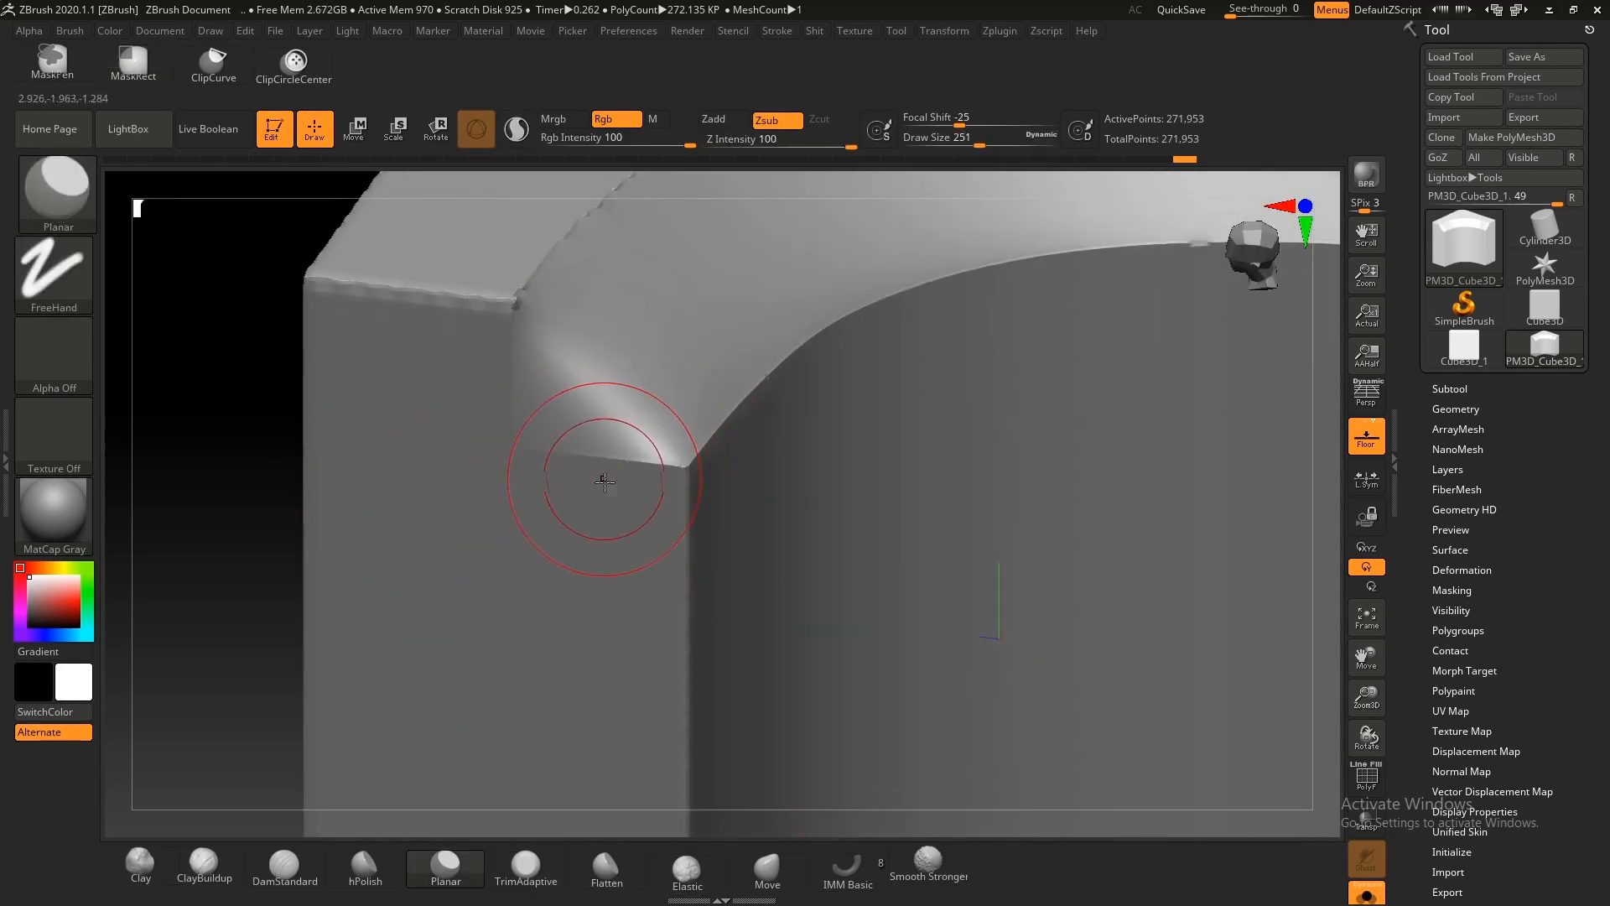
ctrl+right_drag(551, 426, 671, 432)
key(ctrl+z)
Step: Toggle BackfaceMask and level the bevel's pinched end flush with the block's side face using Planar, finishing at draw size 172
right_drag(671, 432, 676, 468)
key(shift+s)
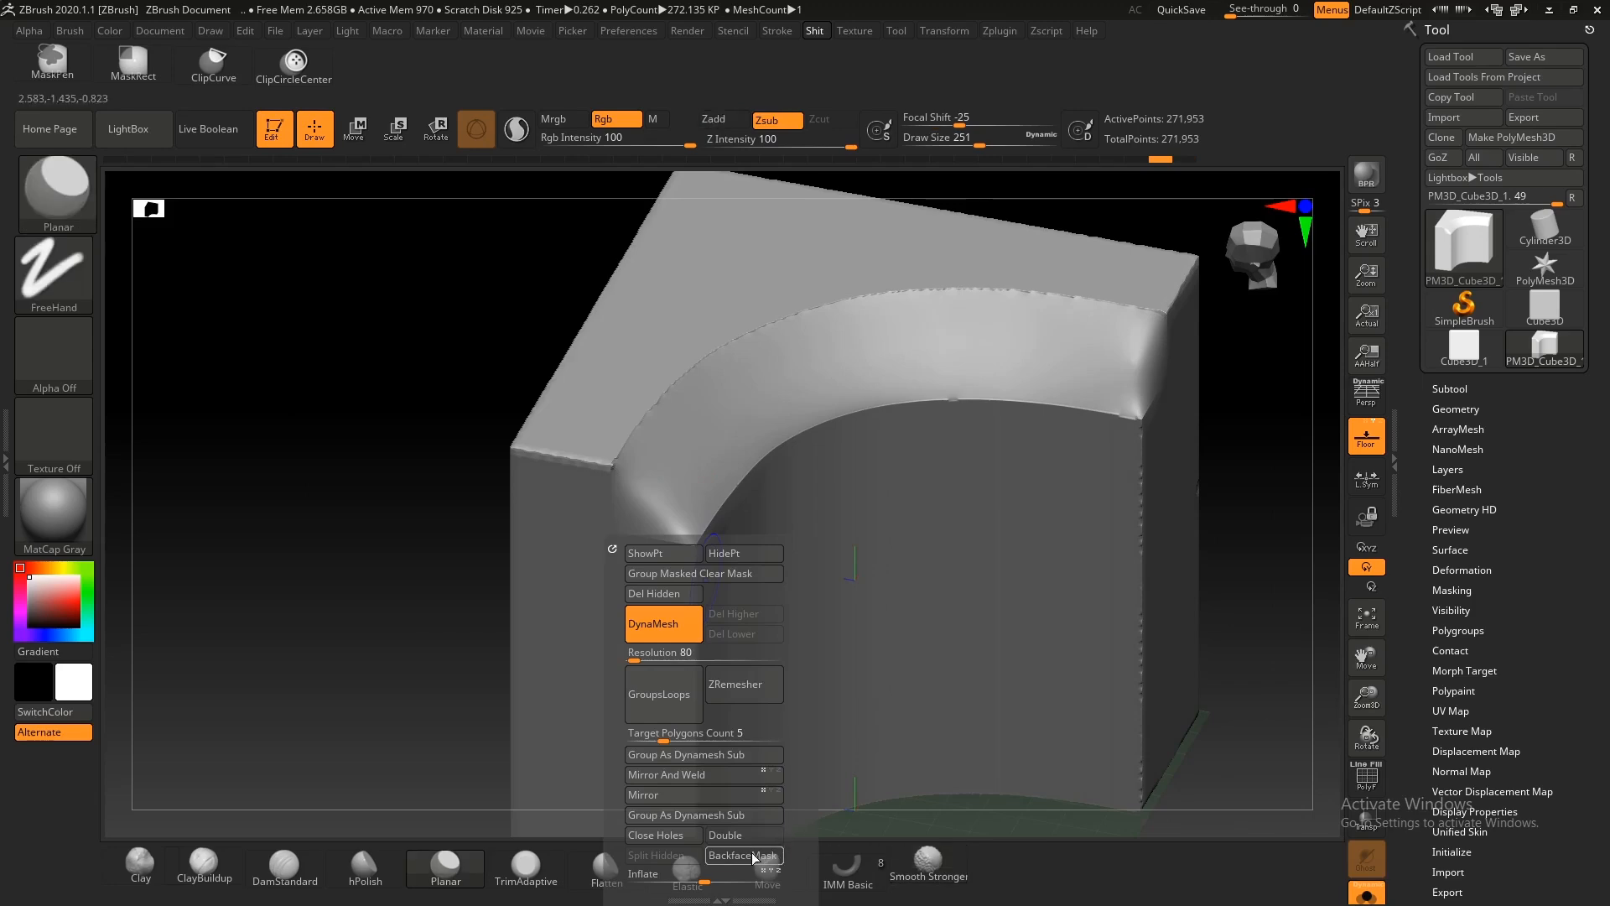
ctrl+right_drag(522, 510, 767, 587)
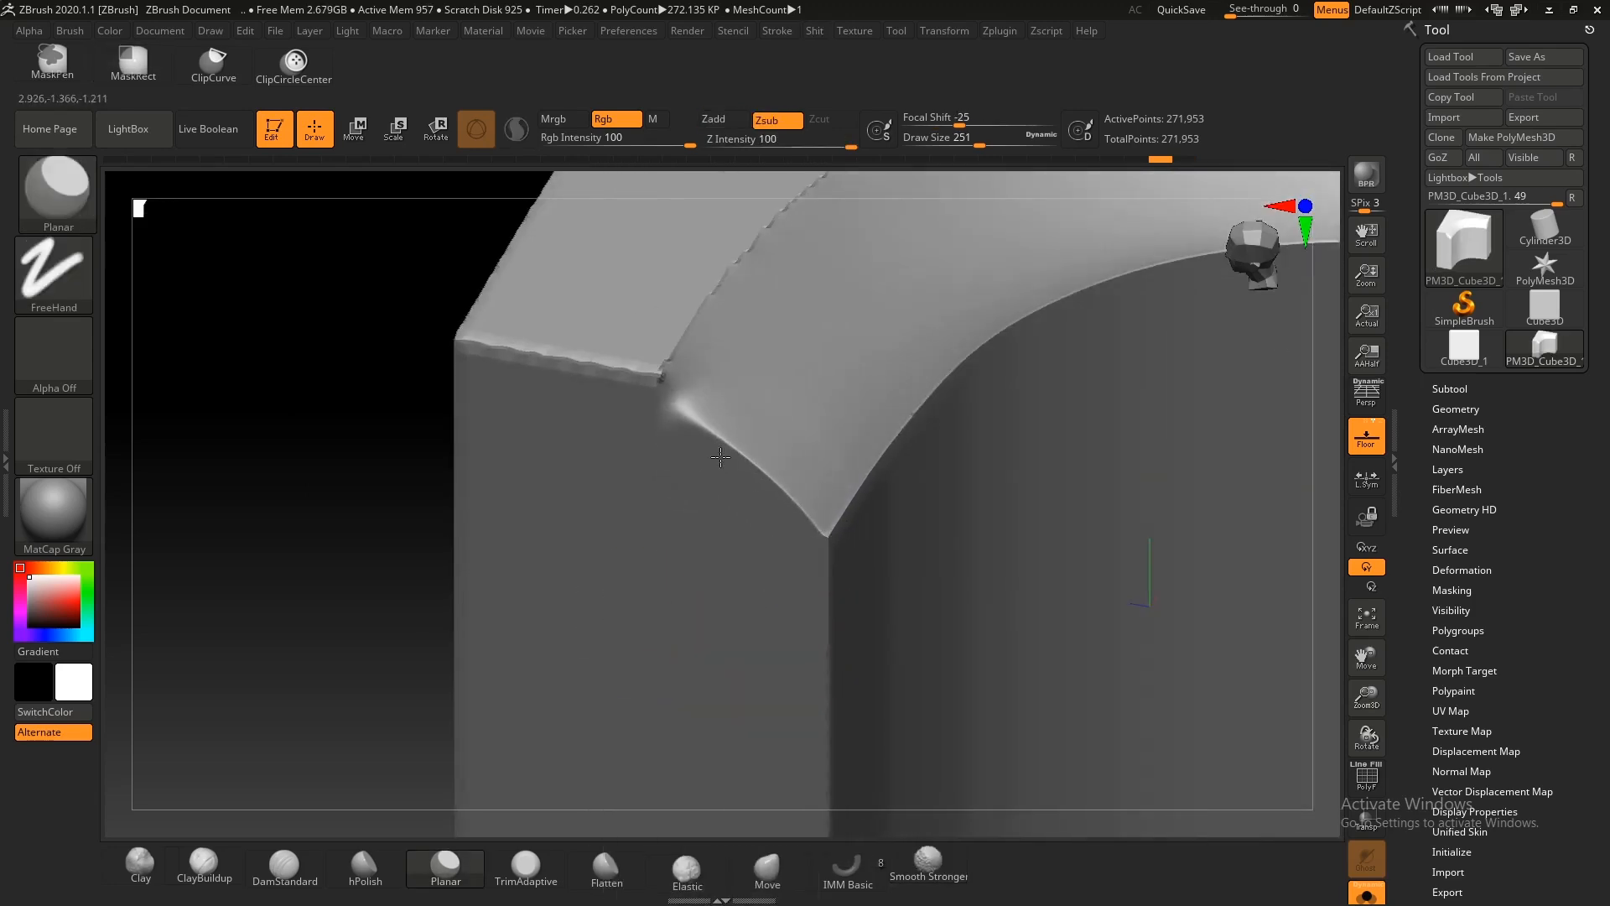
key(ctrl+shift+z)
mouse_move(690, 427)
right_down()
mouse_move(679, 460)
mouse_move(867, 486)
mouse_move(816, 456)
mouse_move(730, 467)
right_up()
key(shift+f)
key(shift+f)
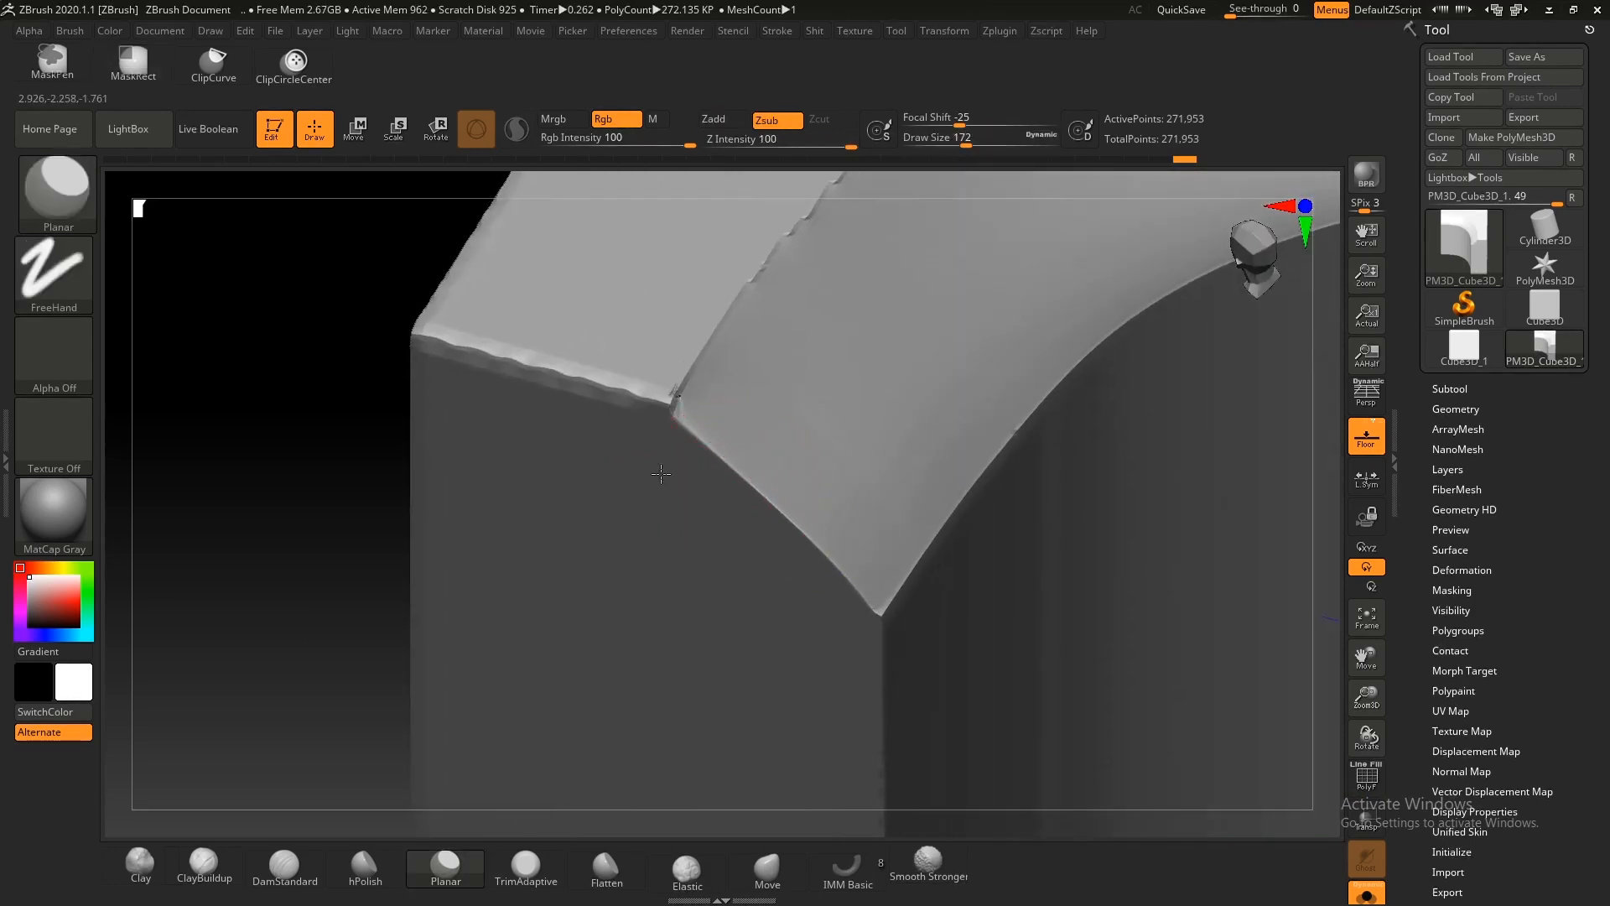
Step: Level the bevel's opposite end flush with the side face using Planar at draw size 274, and update the DynaMesh
ctrl+right_drag(590, 410, 881, 453)
ctrl+right_drag(881, 453, 953, 546)
alt+right_drag(797, 201, 725, 462)
ctrl+right_drag(725, 461, 699, 644)
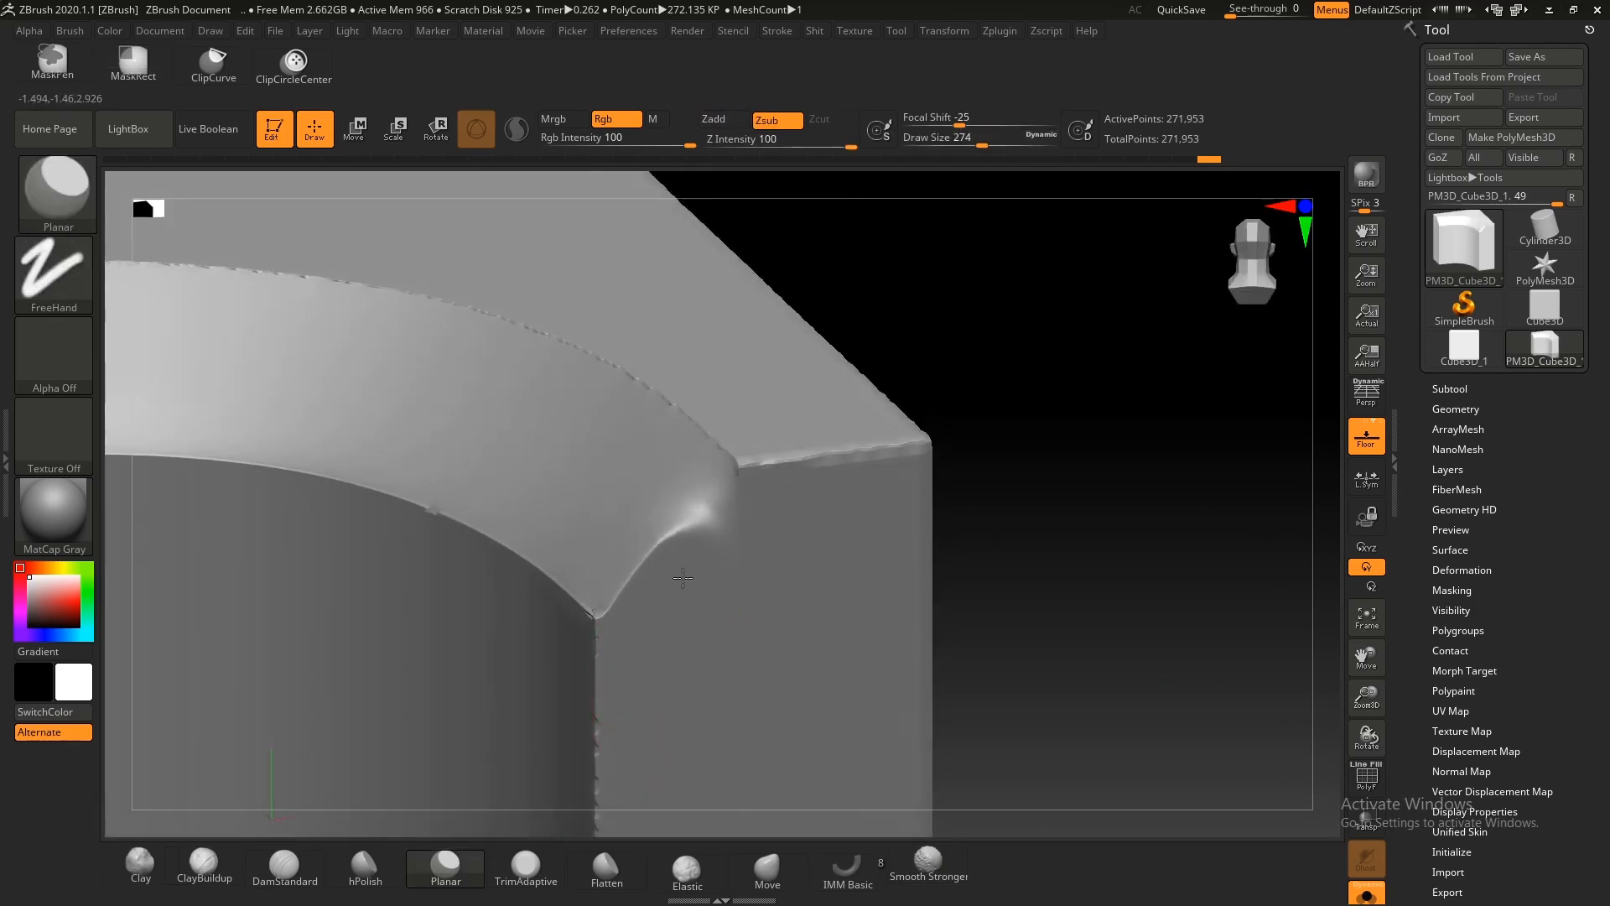
mouse_move(661, 538)
right_down()
mouse_move(576, 492)
mouse_move(749, 653)
right_up()
ctrl+drag(1201, 582, 1121, 504)
Step: Refine the bevel near its end corner with the Flatten brush at draw size 197 and update the DynaMesh again
ctrl+right_drag(768, 474, 813, 643)
mouse_move(532, 421)
right_down()
mouse_move(532, 576)
mouse_move(531, 526)
right_up()
key(shift)
click(597, 855)
key(ctrl+z)
mouse_move(749, 551)
right_down()
mouse_move(836, 609)
mouse_move(728, 623)
right_up()
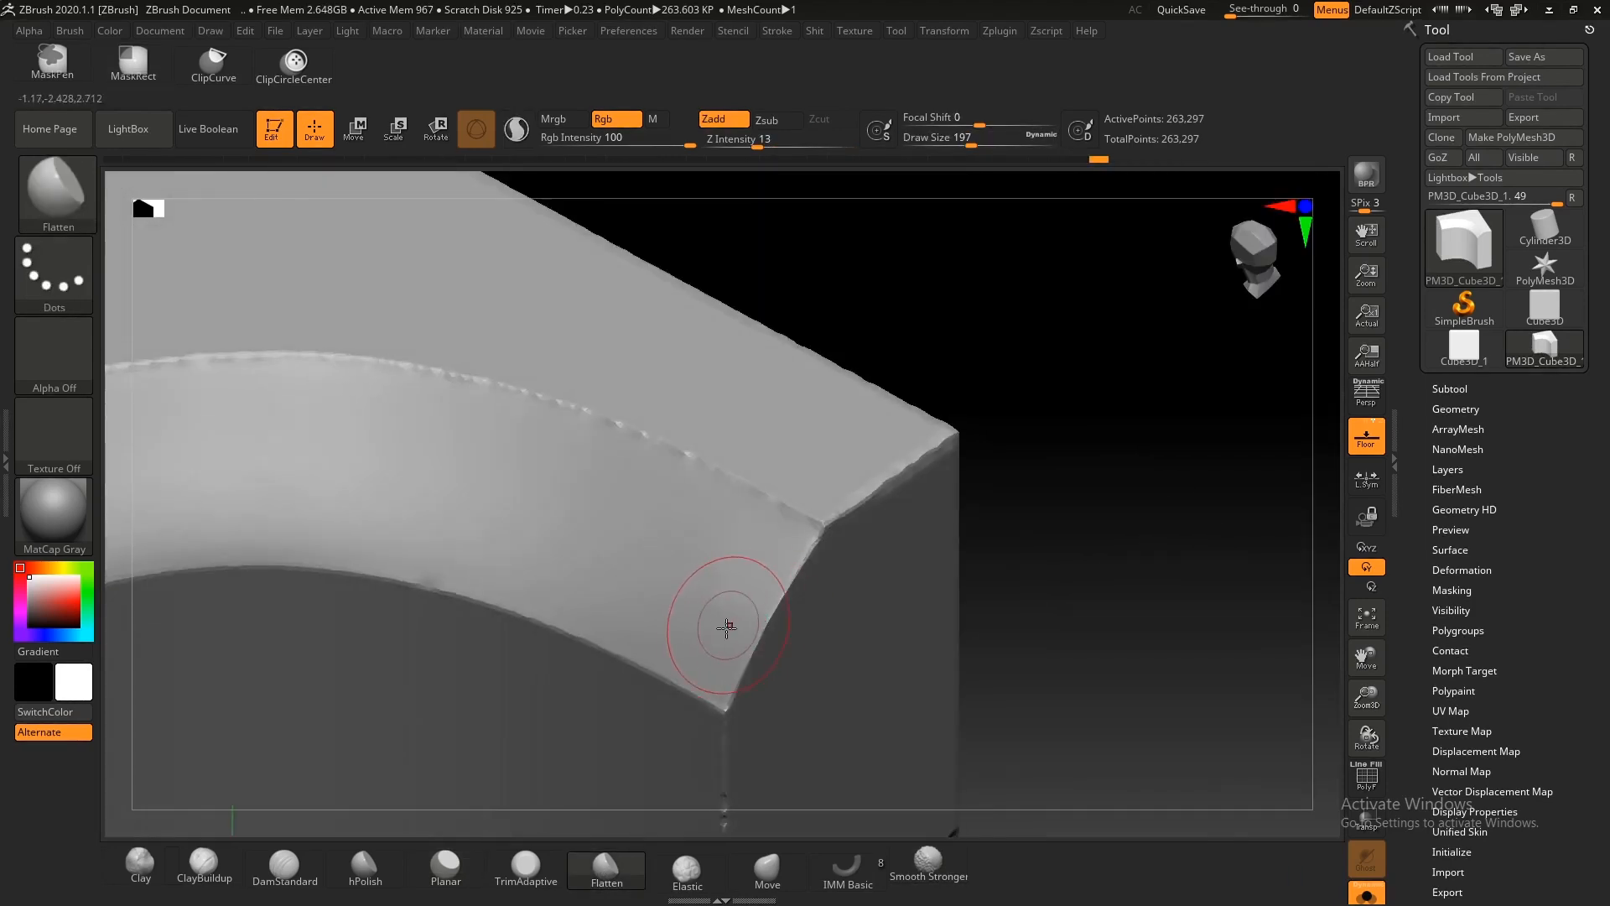
key(shift+f)
key(shift+f)
mouse_move(701, 576)
ctrl+right_down()
mouse_move(342, 453)
mouse_move(603, 535)
mouse_move(738, 654)
ctrl+right_up()
ctrl+drag(970, 705, 791, 587)
Step: Polish along the whole beveled band with hPolish at draw sizes 324 and 257
right_drag(685, 602, 635, 582)
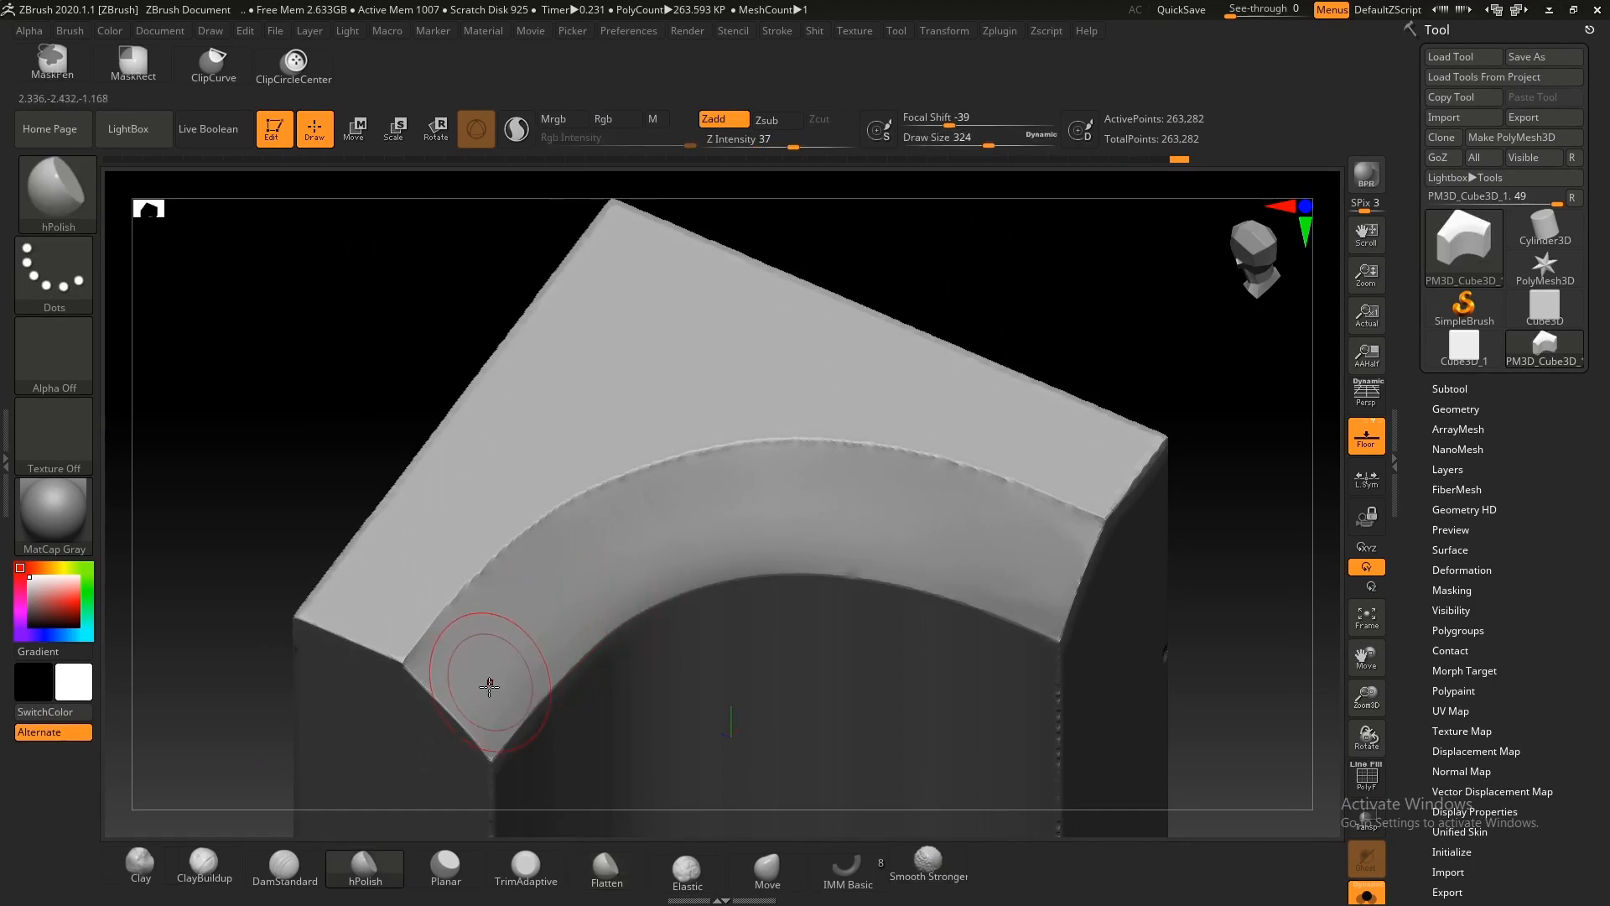
mouse_move(673, 527)
mouse_down()
mouse_move(852, 507)
mouse_move(1054, 562)
mouse_up()
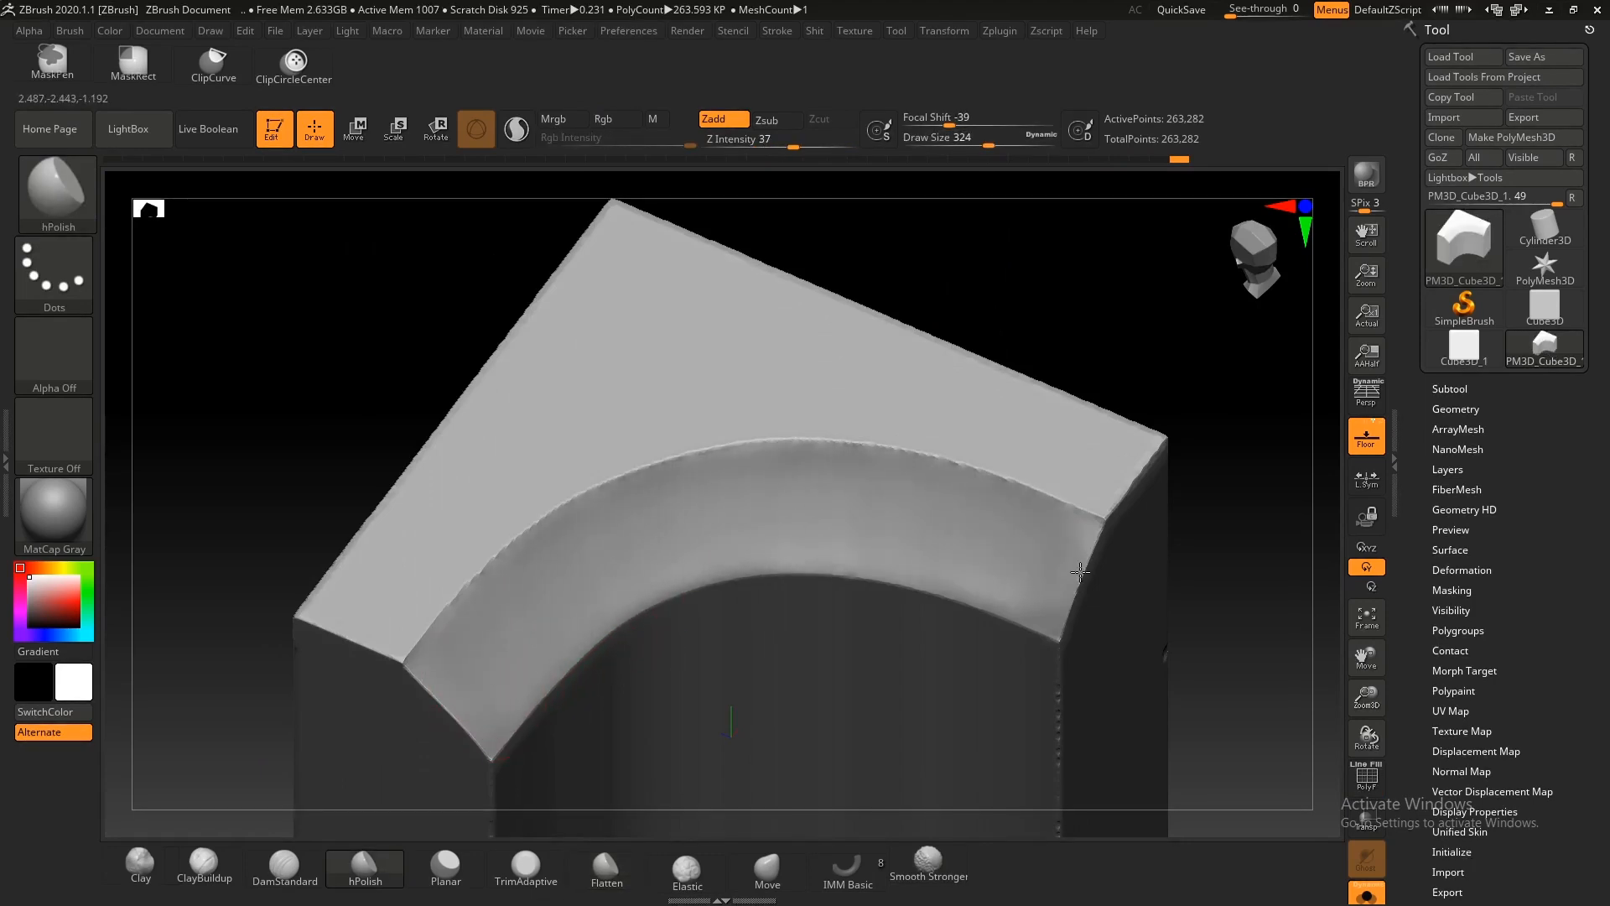
key(shift)
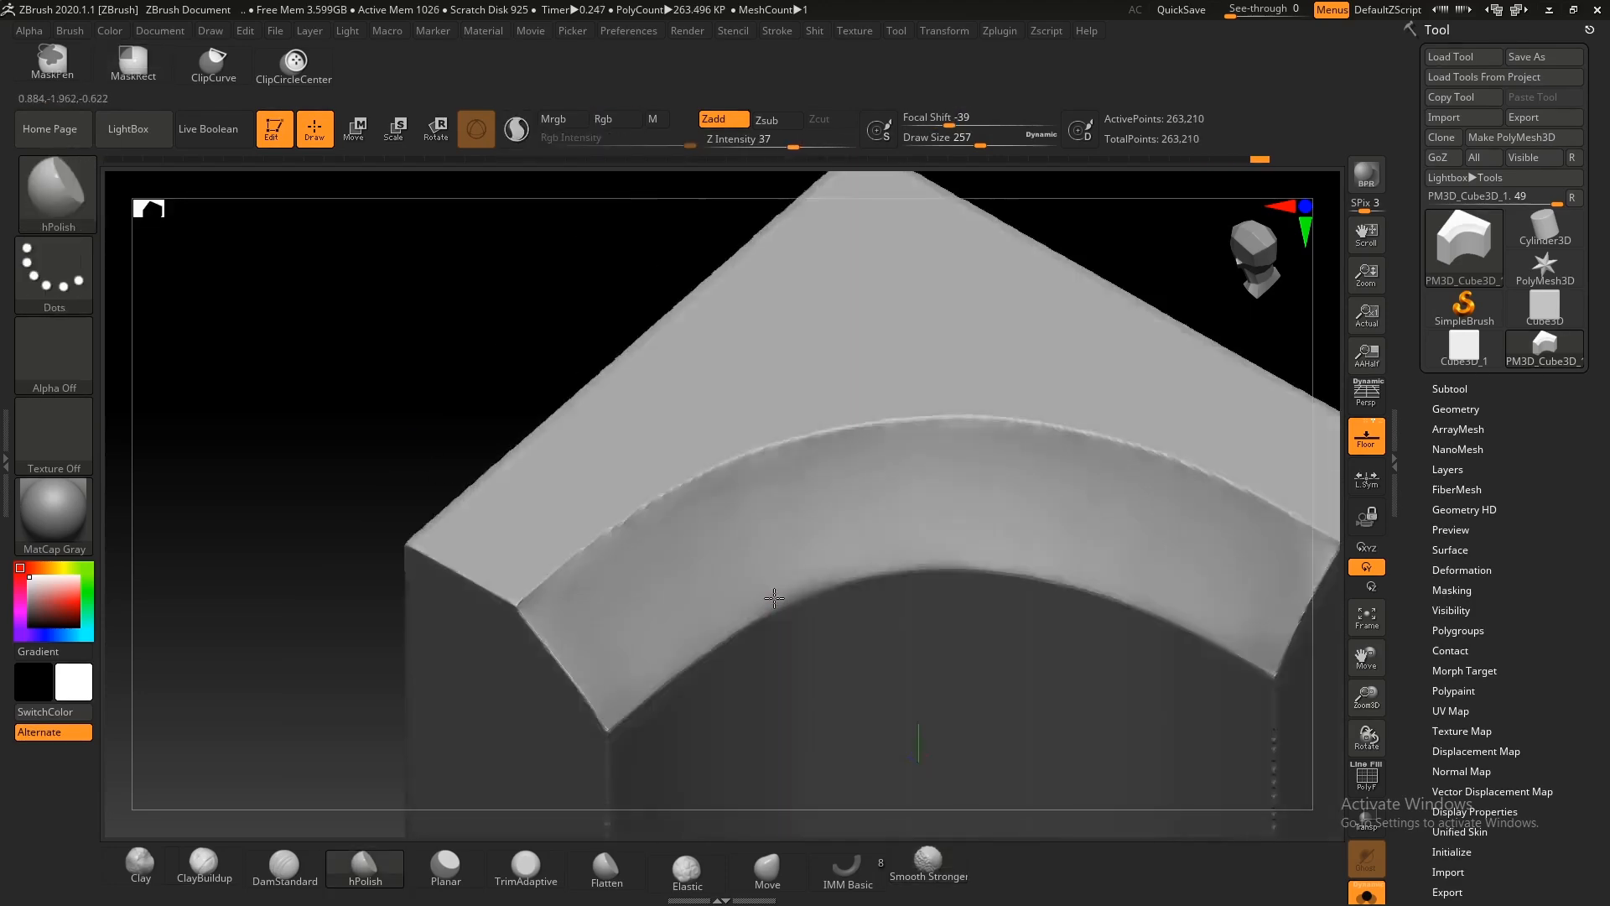
key(shift)
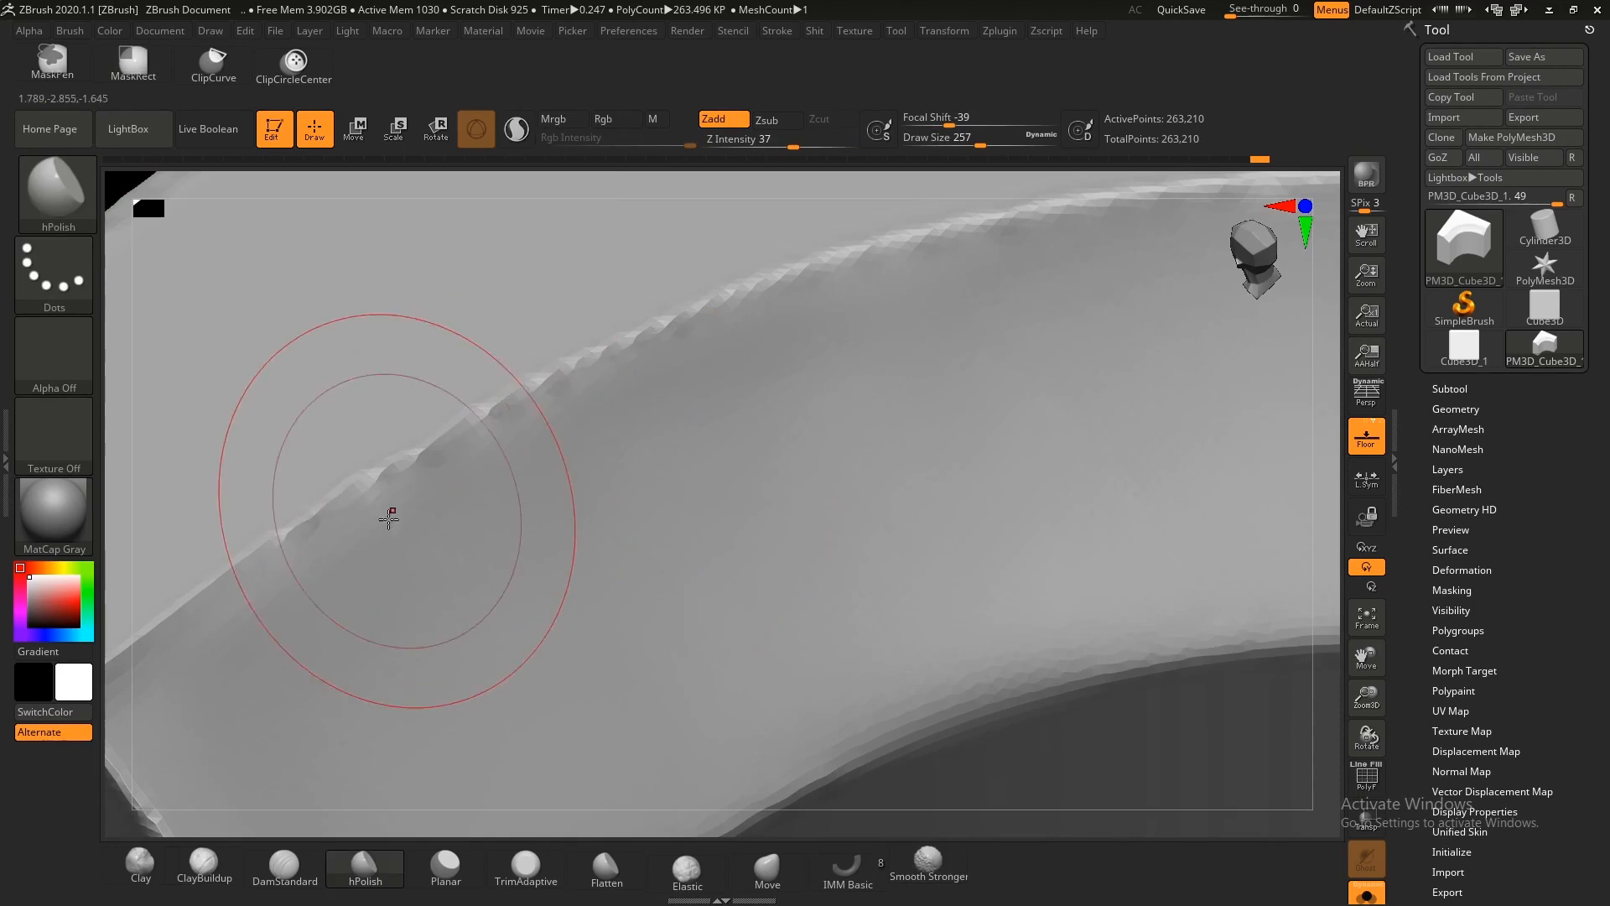
Step: Smooth the bevel's upper curved edge with Smooth Stronger at draw size 257
key(shift)
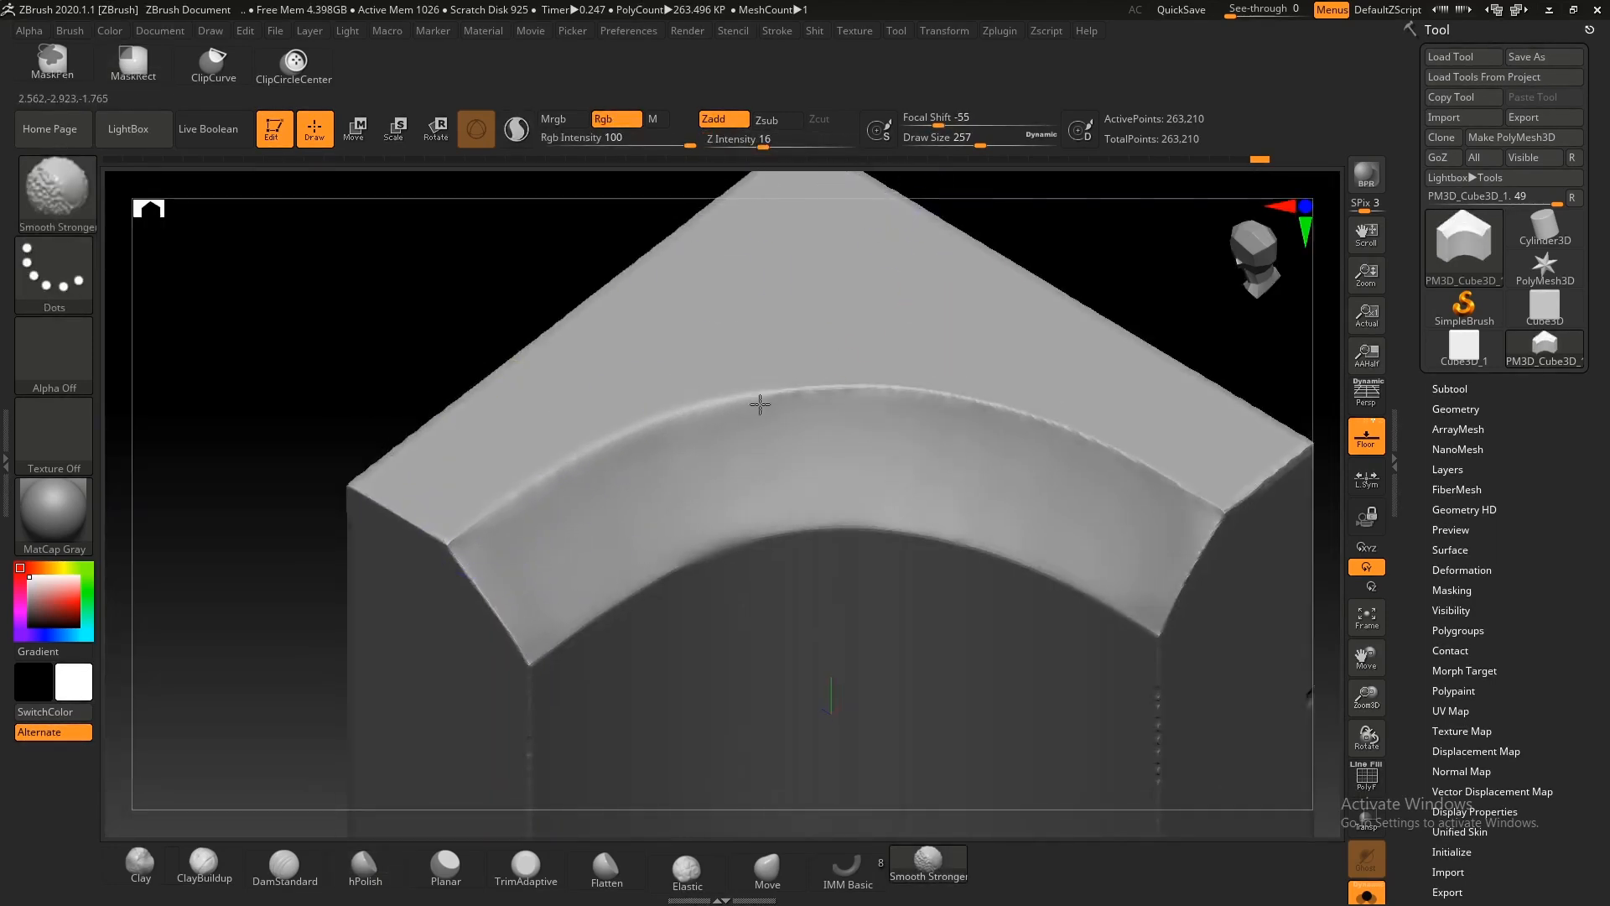
alt+right_drag(1218, 548, 1090, 507)
key(ctrl+z)
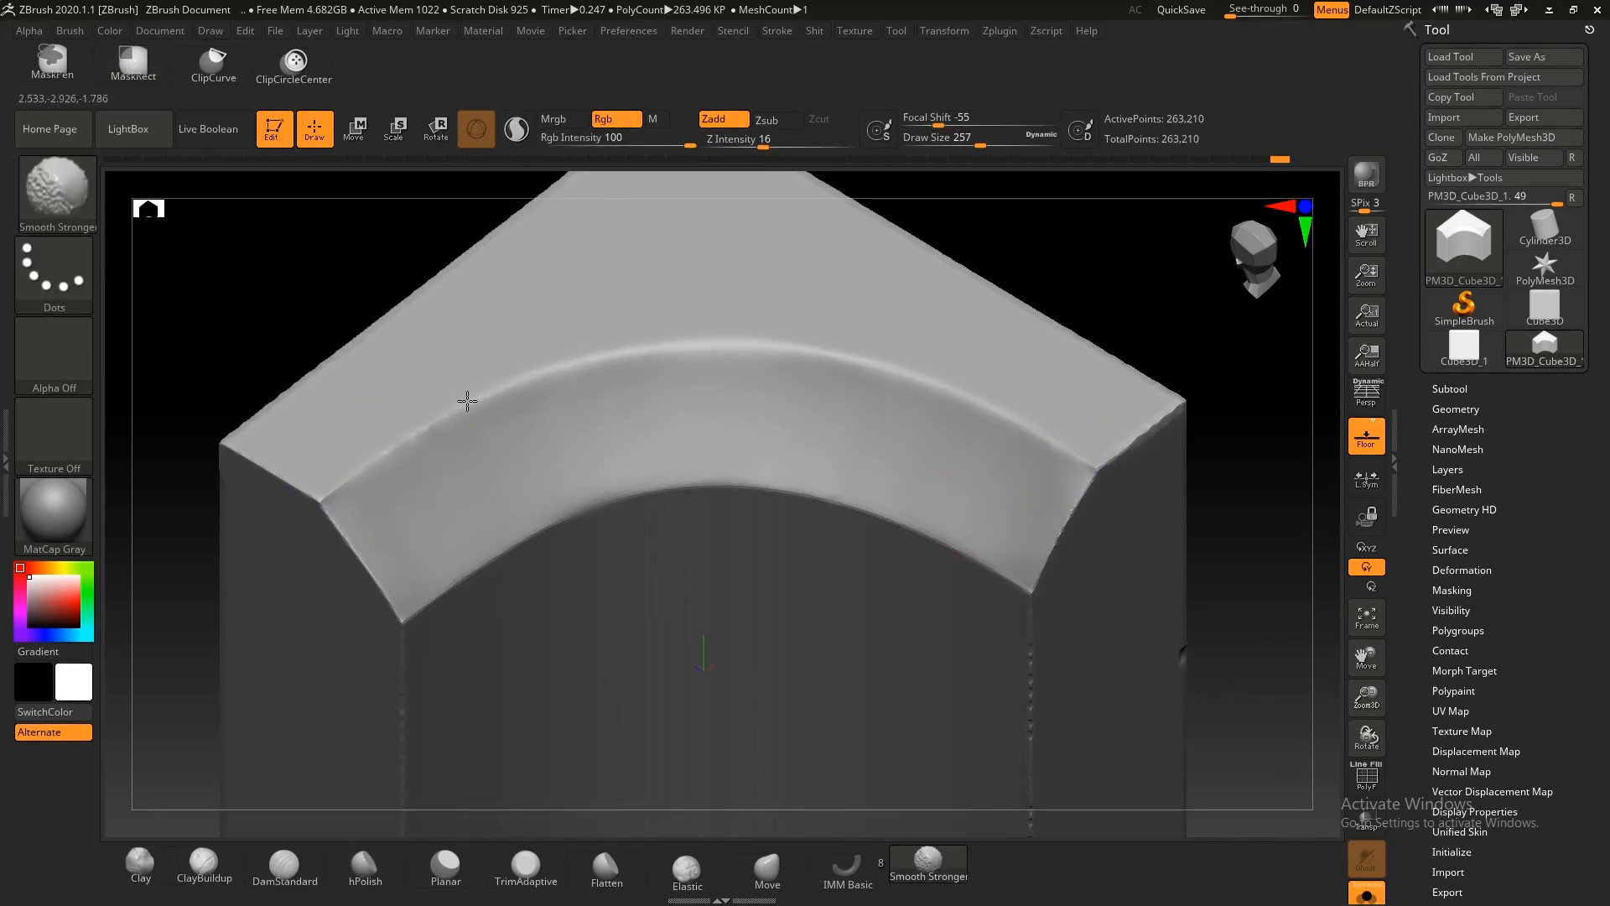
shift+drag(407, 434, 609, 383)
alt+right_drag(558, 501, 548, 425)
shift+drag(347, 401, 566, 314)
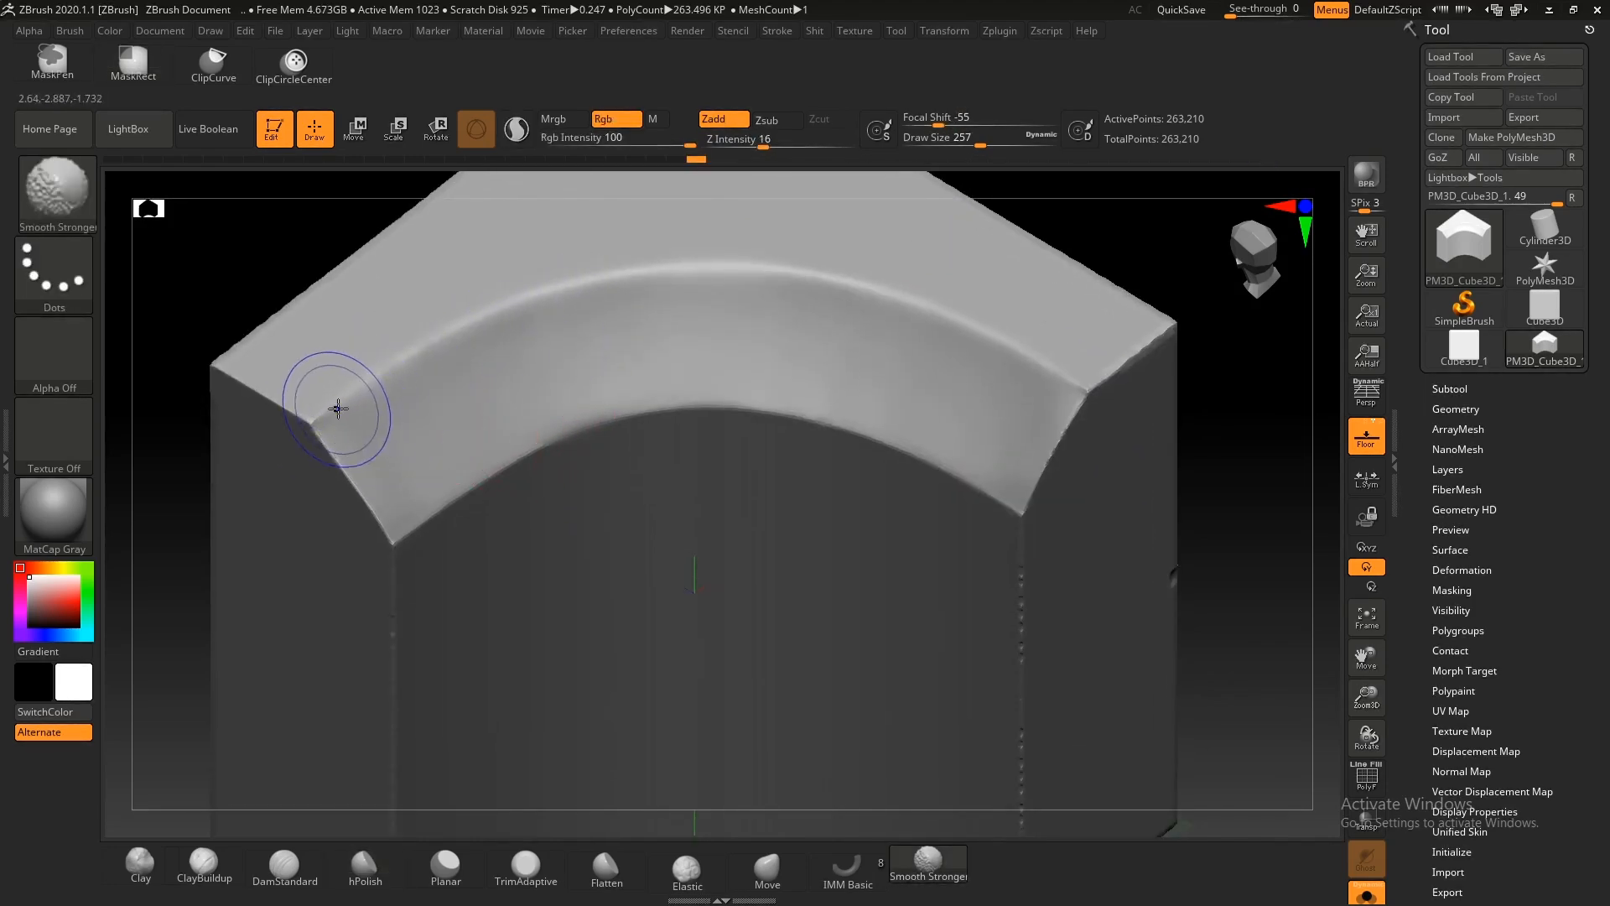
Step: Face the block's inner wall straight on and pick the Nash-Slash brush for carving a groove
ctrl+right_drag(1122, 546, 1049, 361)
mouse_move(897, 403)
right_down()
mouse_move(957, 478)
mouse_move(967, 621)
right_up()
mouse_move(1020, 540)
alt+right_down()
mouse_move(906, 348)
mouse_move(956, 445)
mouse_move(937, 394)
mouse_move(994, 277)
alt+right_up()
mouse_move(994, 276)
ctrl+right_down()
mouse_move(1017, 320)
mouse_move(866, 345)
mouse_move(881, 428)
ctrl+right_up()
mouse_move(881, 428)
ctrl+right_down()
mouse_move(909, 507)
mouse_move(798, 590)
ctrl+right_up()
mouse_move(799, 590)
ctrl+right_down()
mouse_move(881, 478)
mouse_move(794, 453)
mouse_move(799, 483)
ctrl+right_up()
mouse_move(695, 546)
right_down()
mouse_move(676, 499)
mouse_move(755, 532)
mouse_move(720, 458)
mouse_move(727, 503)
right_up()
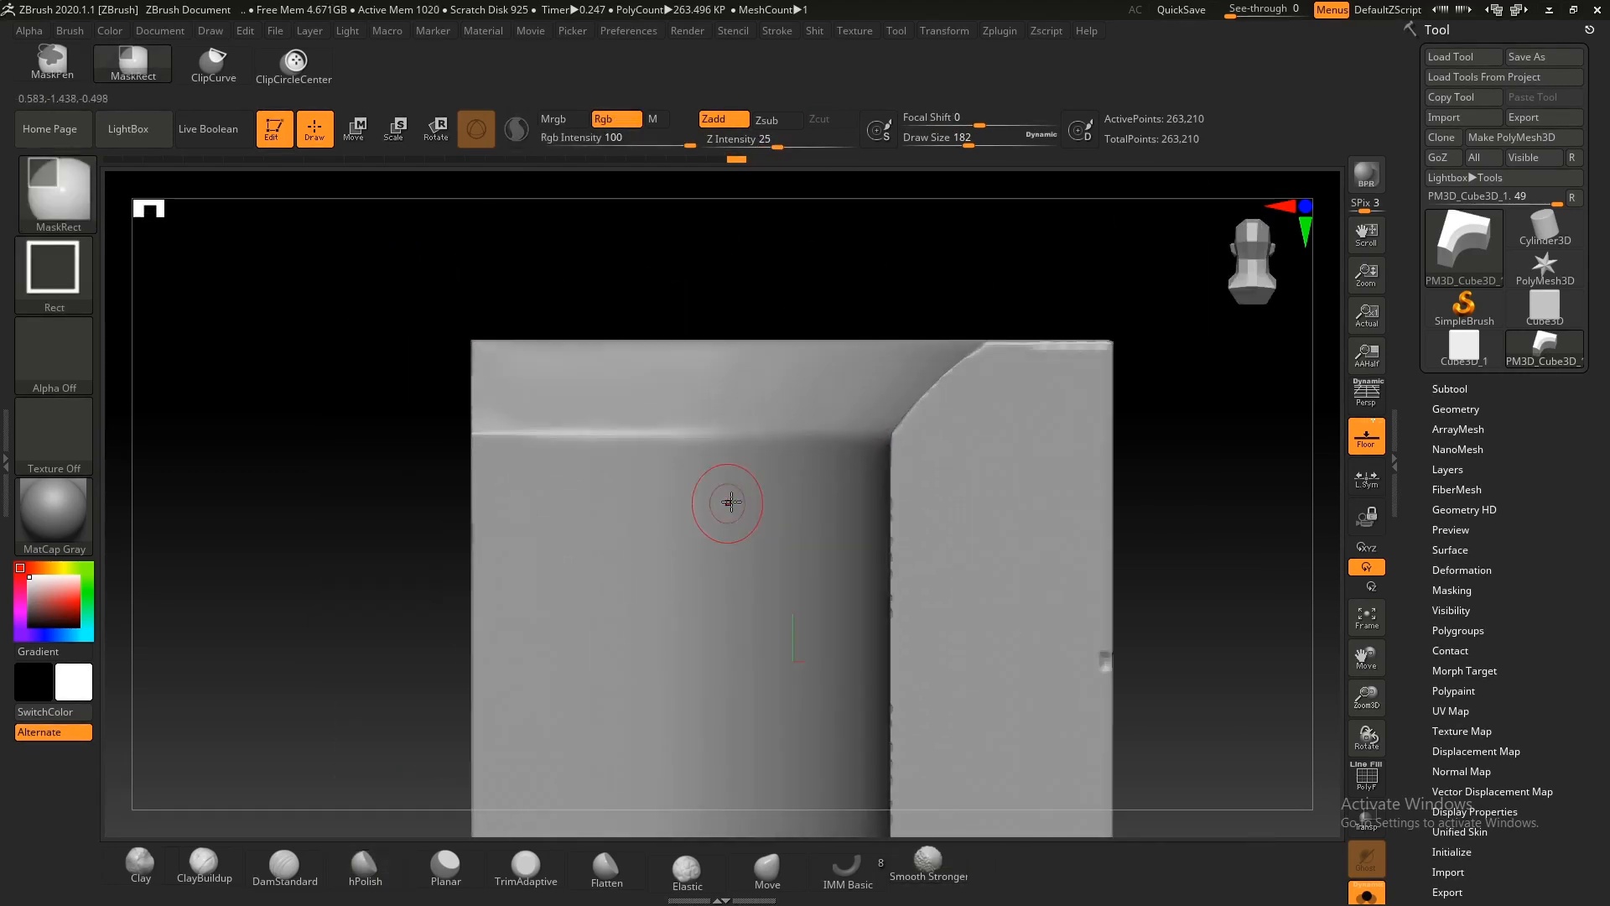
key(b)
click(411, 823)
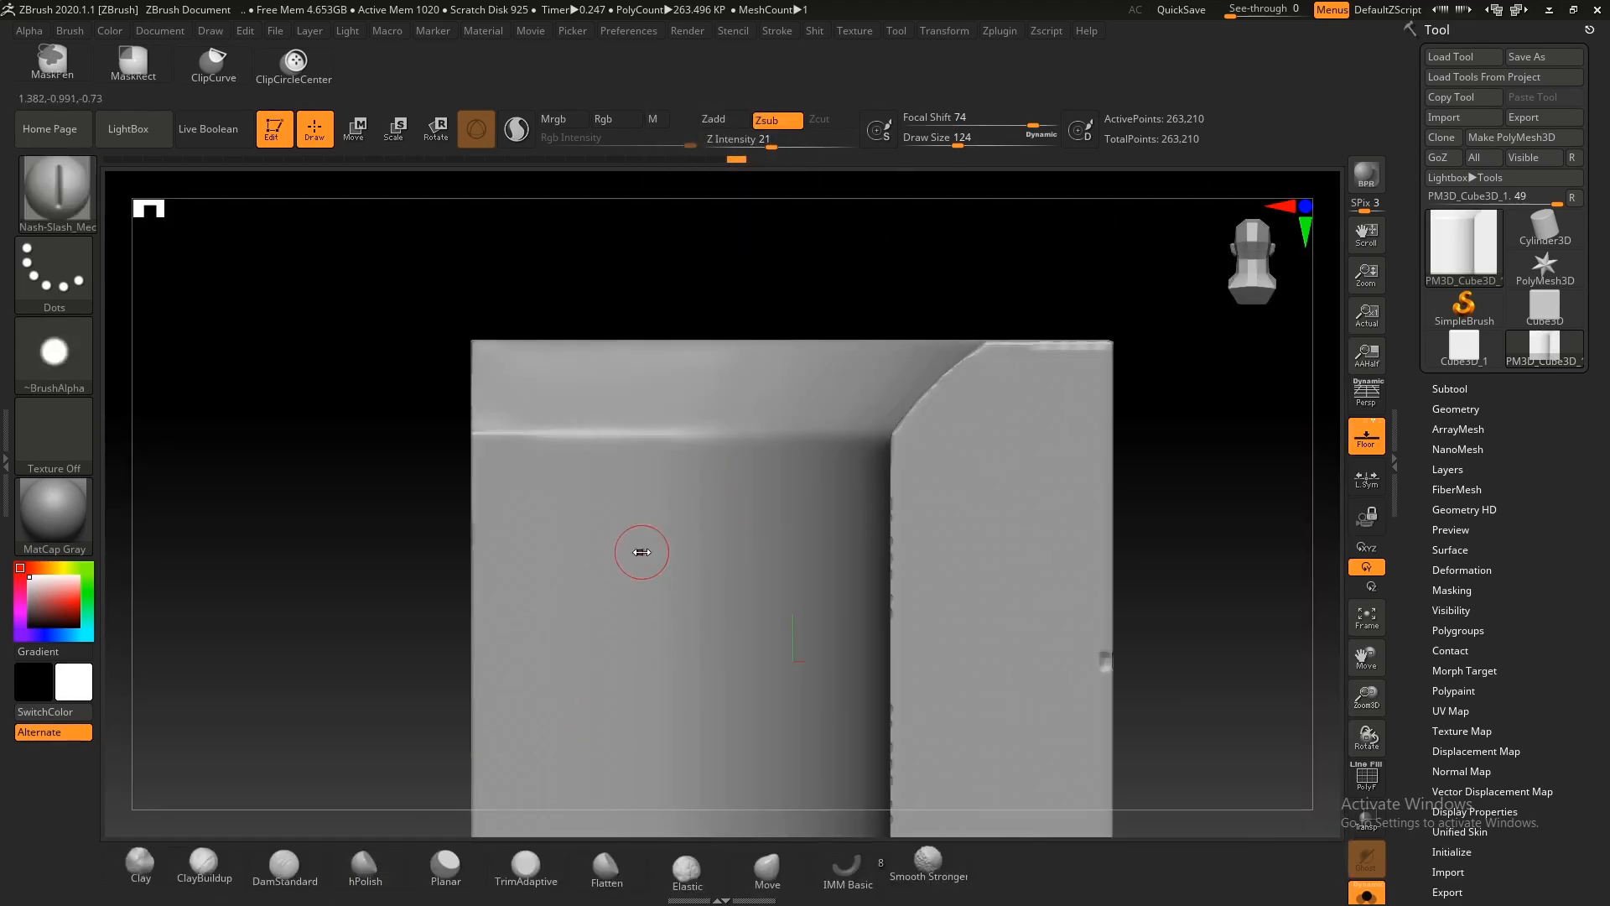
right_drag(641, 552, 635, 565)
key(b)
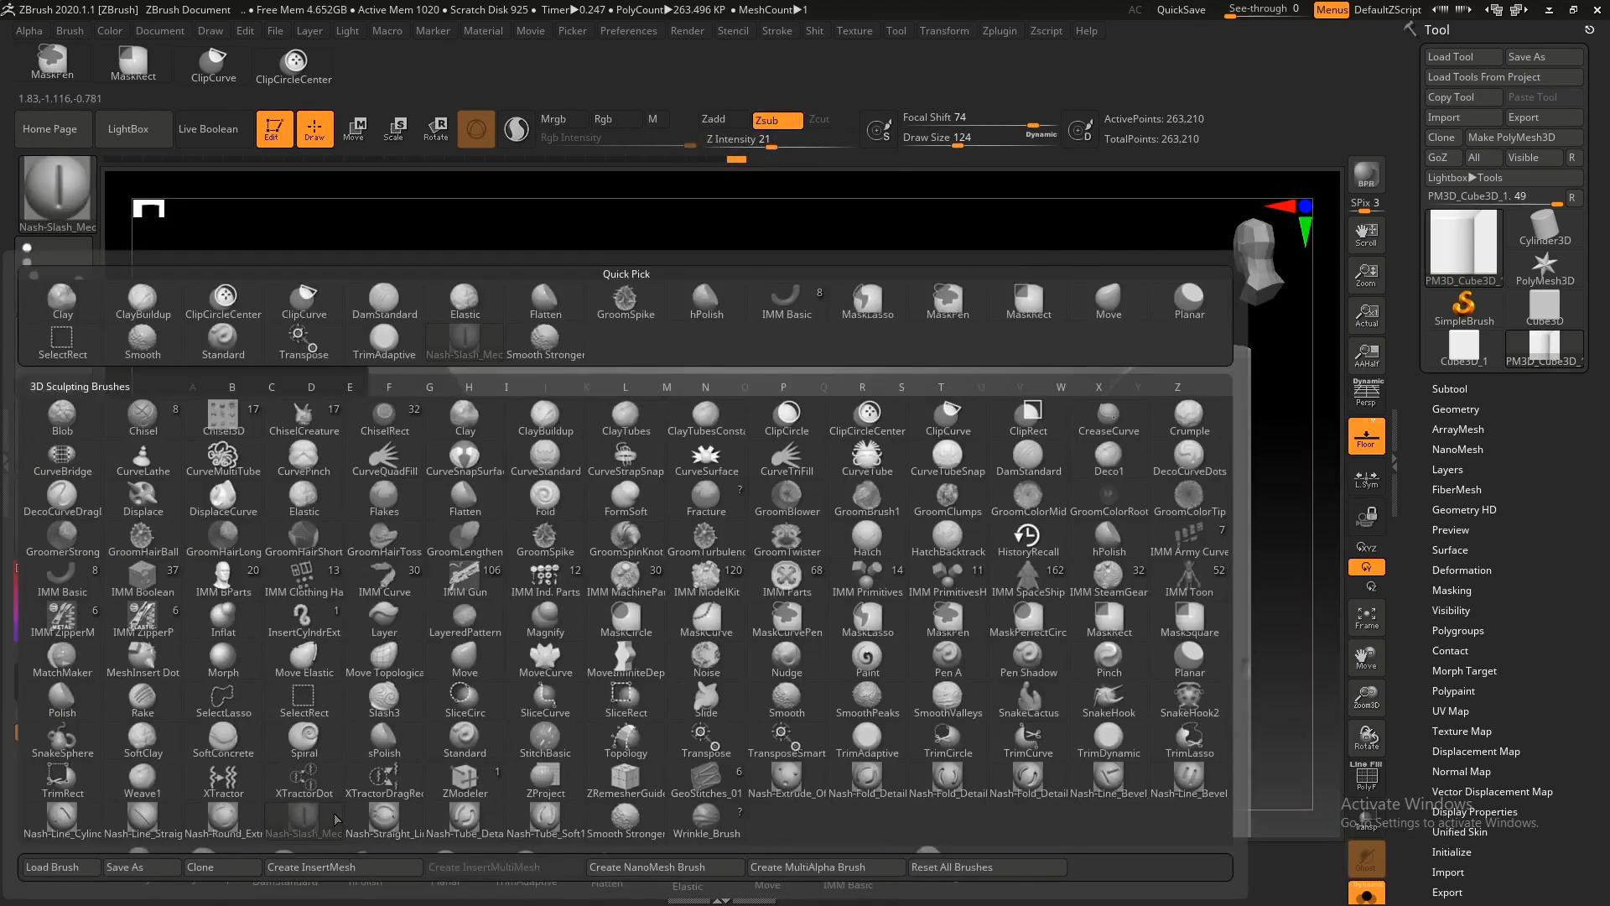
key(Escape)
Step: Try carving a horizontal groove just below the bevel with DamStandard at draw size 120, and undo it
click(294, 869)
mouse_move(738, 470)
shift+right_down()
mouse_move(812, 431)
mouse_move(671, 469)
shift+right_up()
key(s)
key(u)
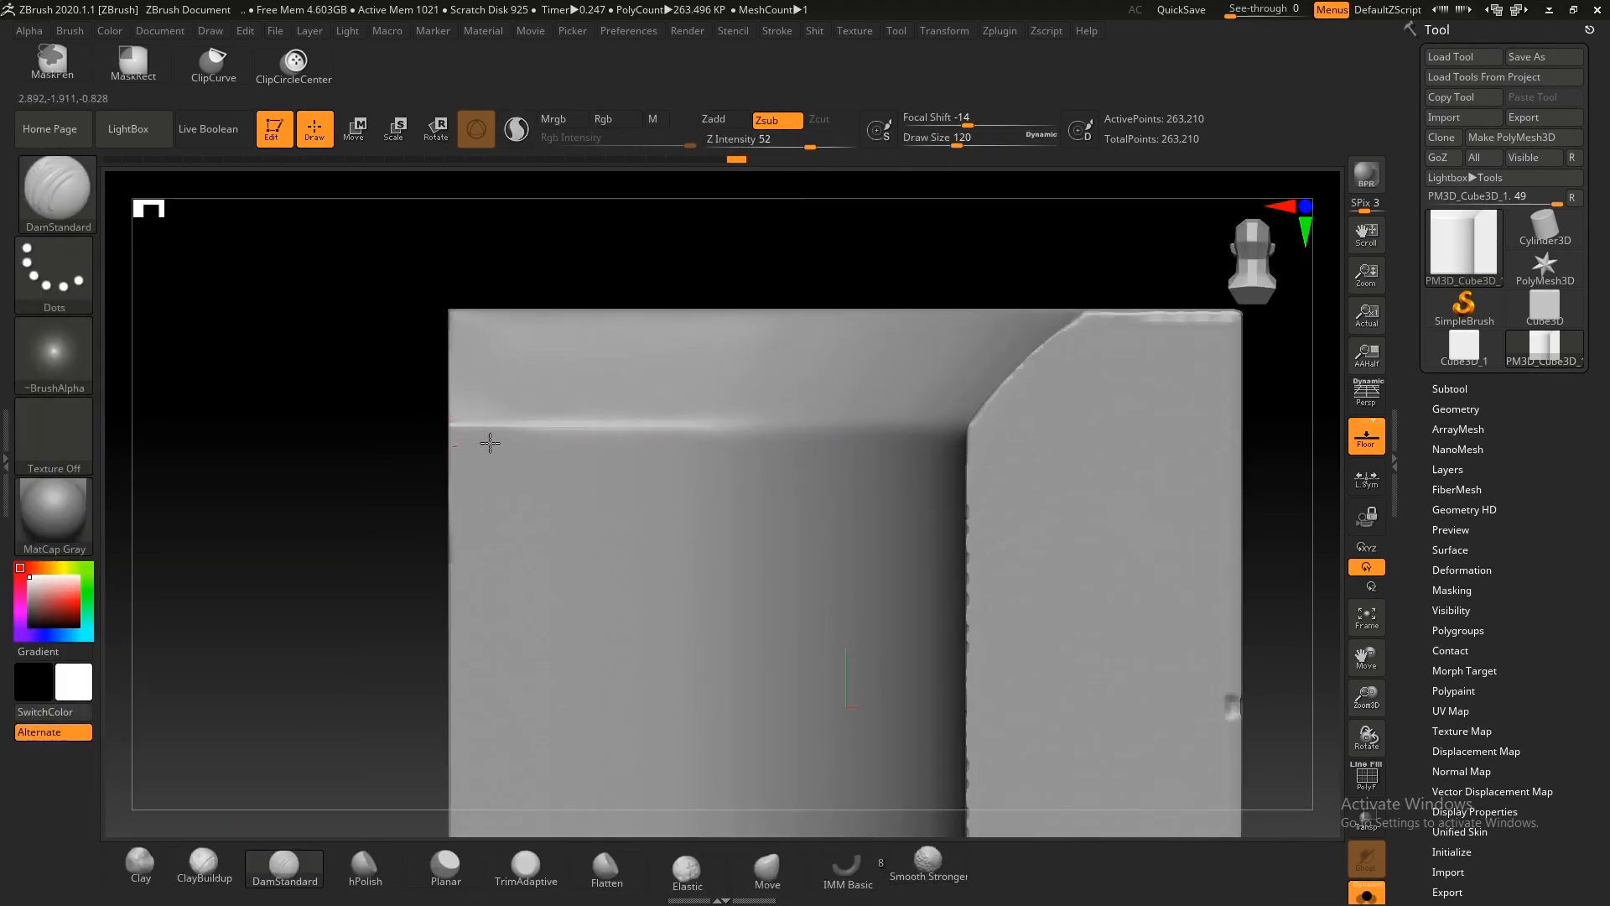
drag(829, 443, 461, 448)
key(ctrl+z)
key(ctrl+z)
Step: Carve a straight horizontal groove along the inner wall just below the bevel with the Nash-Slash brush at draw size 120
key(b)
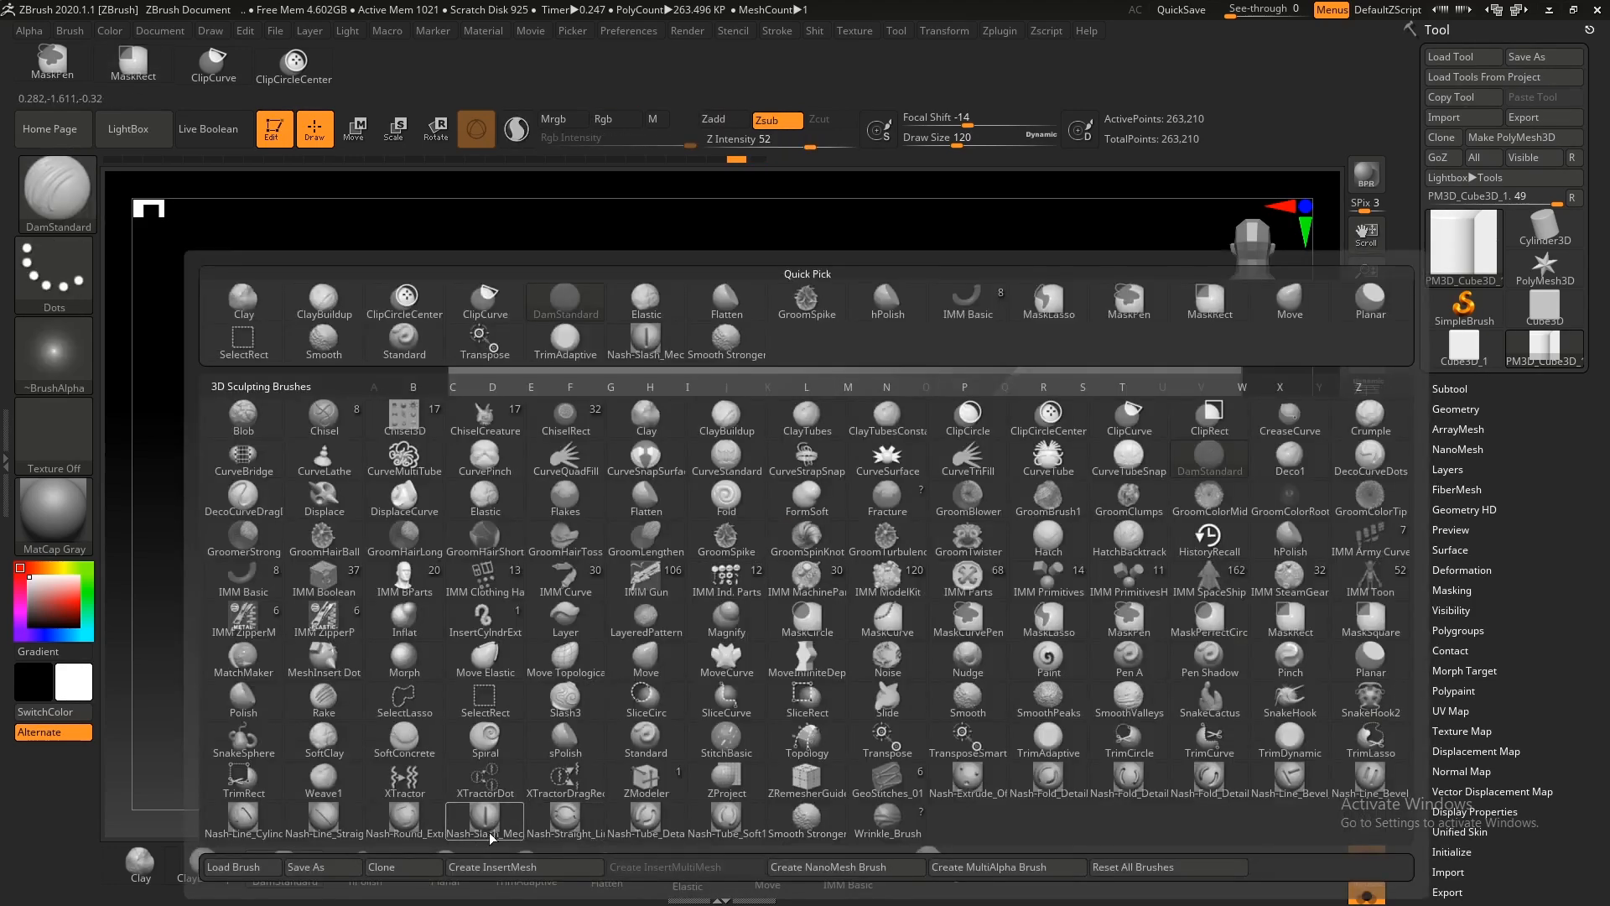
click(570, 518)
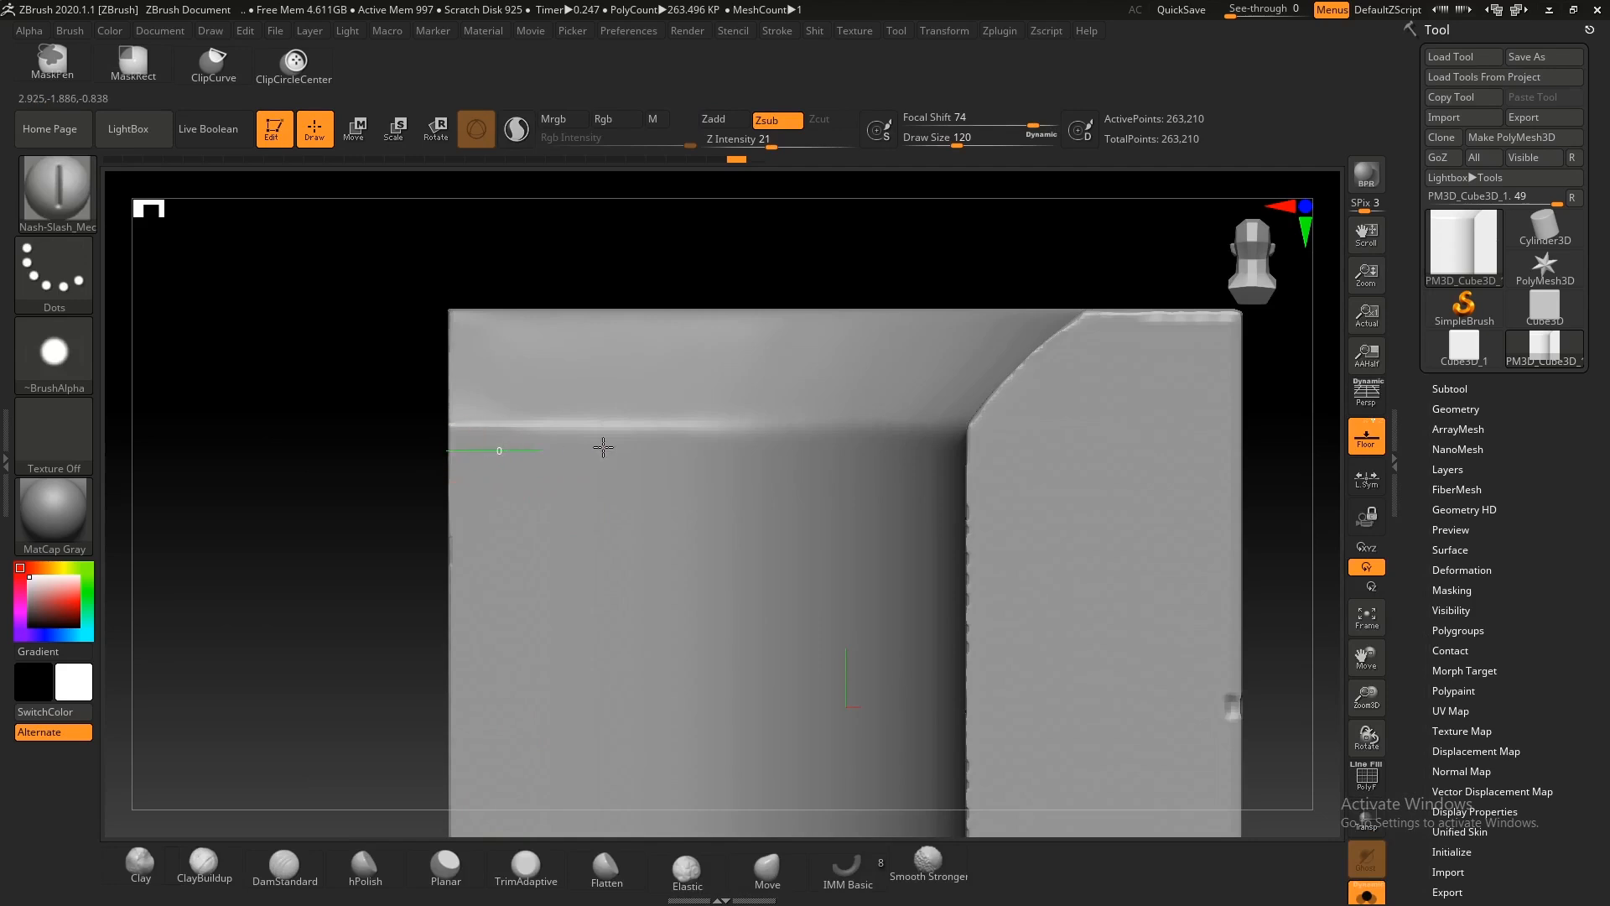
drag(919, 451, 917, 451)
mouse_move(855, 455)
shift+right_down()
mouse_move(920, 455)
mouse_move(846, 441)
shift+right_up()
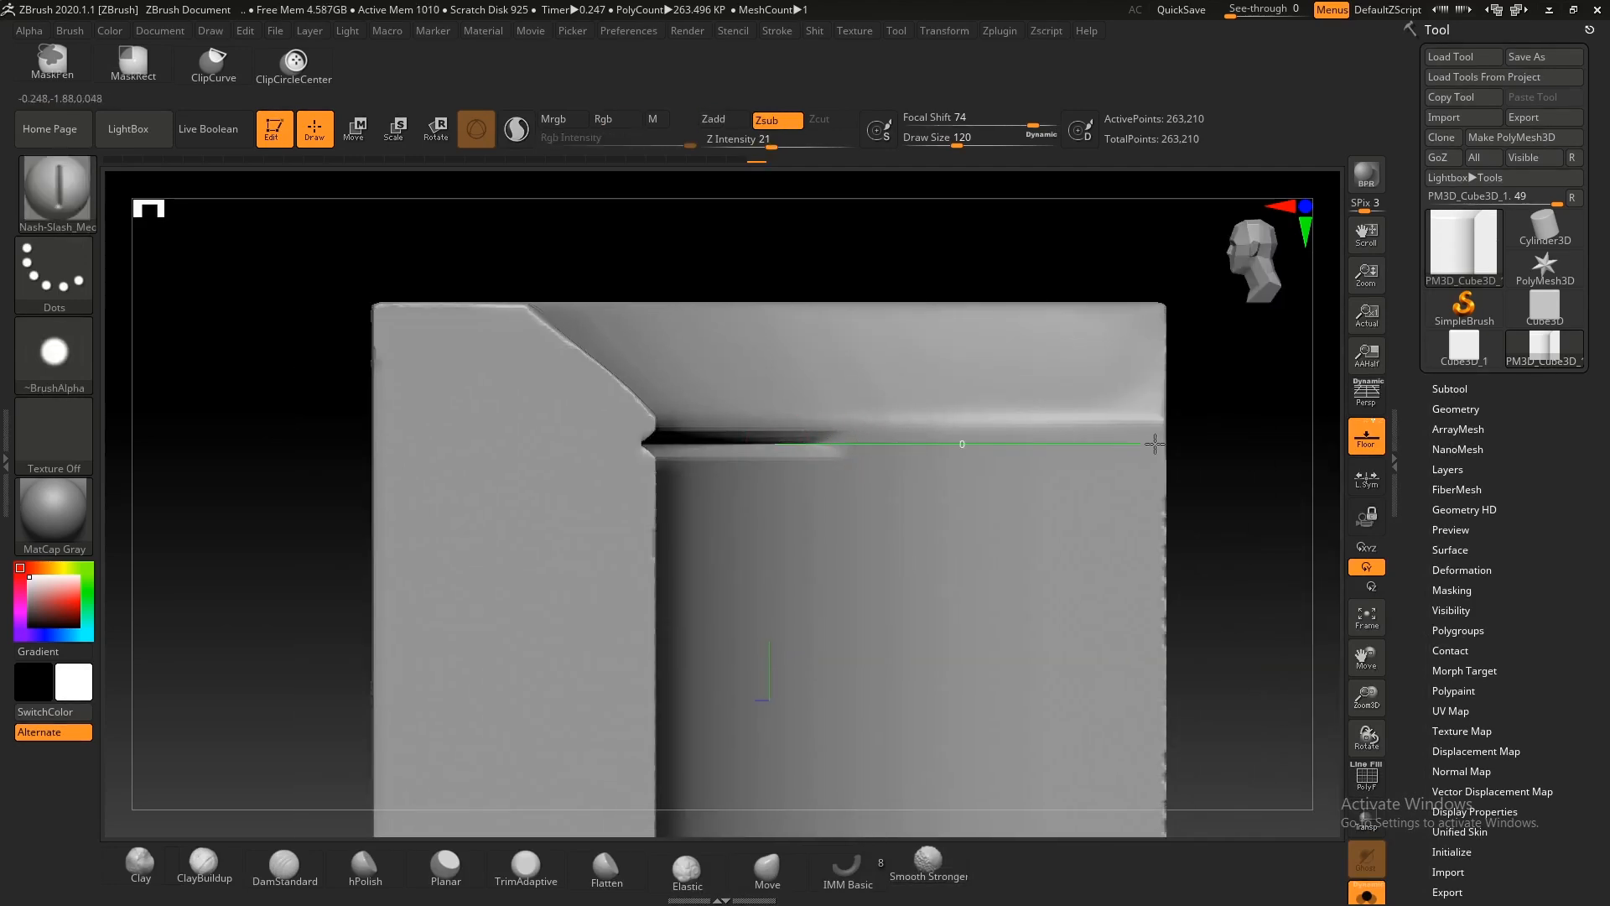
drag(1150, 444, 1175, 444)
Step: Mask a small rectangle on the bevel near one end with MaskRect from the top view
ctrl+right_drag(898, 475, 872, 411)
right_drag(872, 411, 836, 461)
right_drag(1096, 514, 904, 541)
ctrl+right_drag(904, 541, 931, 605)
mouse_move(886, 474)
right_down()
mouse_move(833, 532)
mouse_move(811, 513)
mouse_move(557, 478)
right_up()
mouse_move(597, 414)
shift+right_down()
mouse_move(480, 455)
mouse_move(524, 527)
shift+right_up()
ctrl+drag(537, 535, 456, 390)
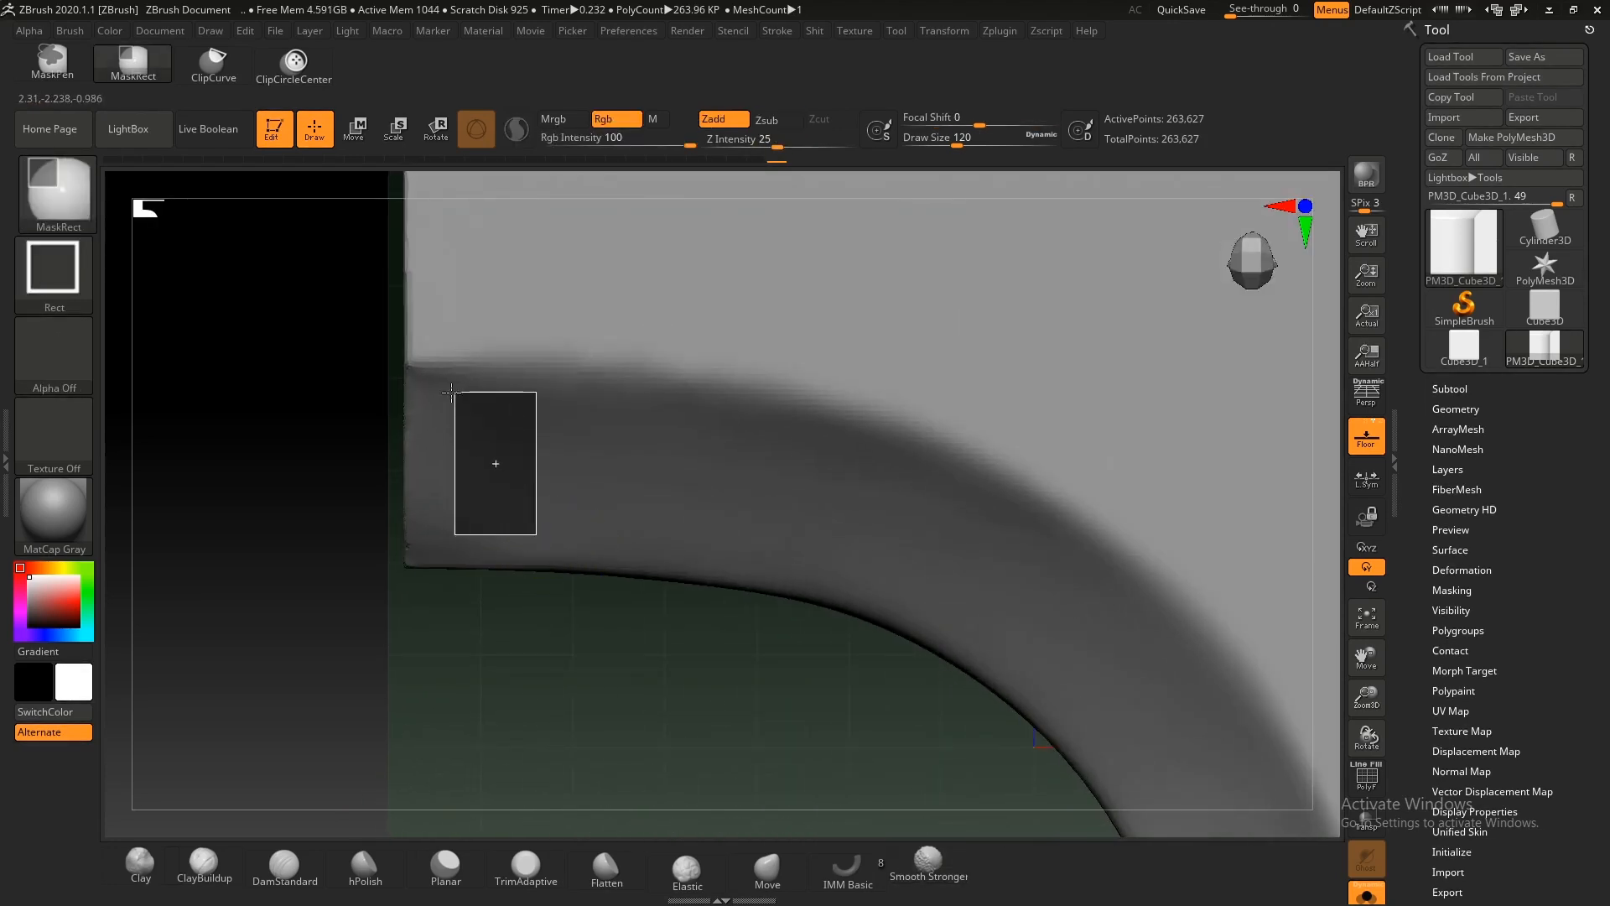
Step: Mask a small rectangle on the bevel near its opposite end with MaskRect from the top view
ctrl+right_drag(611, 445, 587, 352)
right_drag(747, 485, 872, 461)
ctrl+right_drag(780, 427, 830, 515)
alt+right_drag(1105, 529, 883, 497)
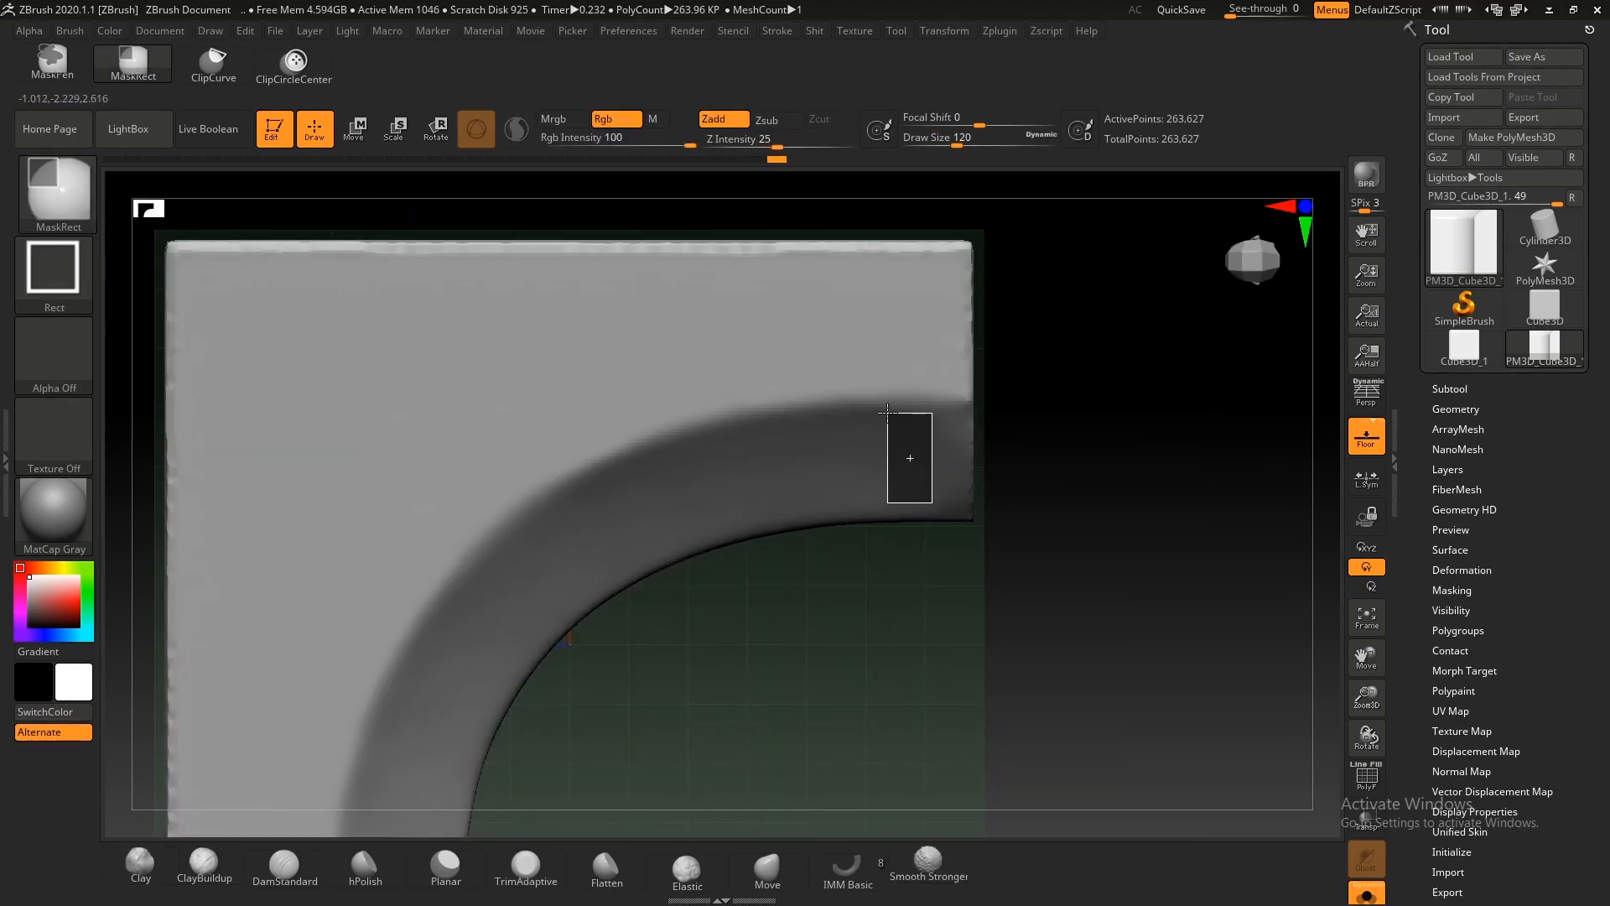
ctrl+right_drag(901, 421, 857, 422)
right_drag(935, 495, 823, 536)
ctrl+alt+drag(1062, 761, 533, 493)
Step: Turn the masked rectangle on the bevel into its own polygroup and display the polyframe
right_drag(819, 500, 753, 528)
ctrl+right_drag(650, 461, 577, 528)
key(shift+f)
mouse_move(718, 556)
right_down()
mouse_move(833, 470)
mouse_move(888, 496)
mouse_move(943, 457)
right_up()
right_drag(759, 460, 820, 482)
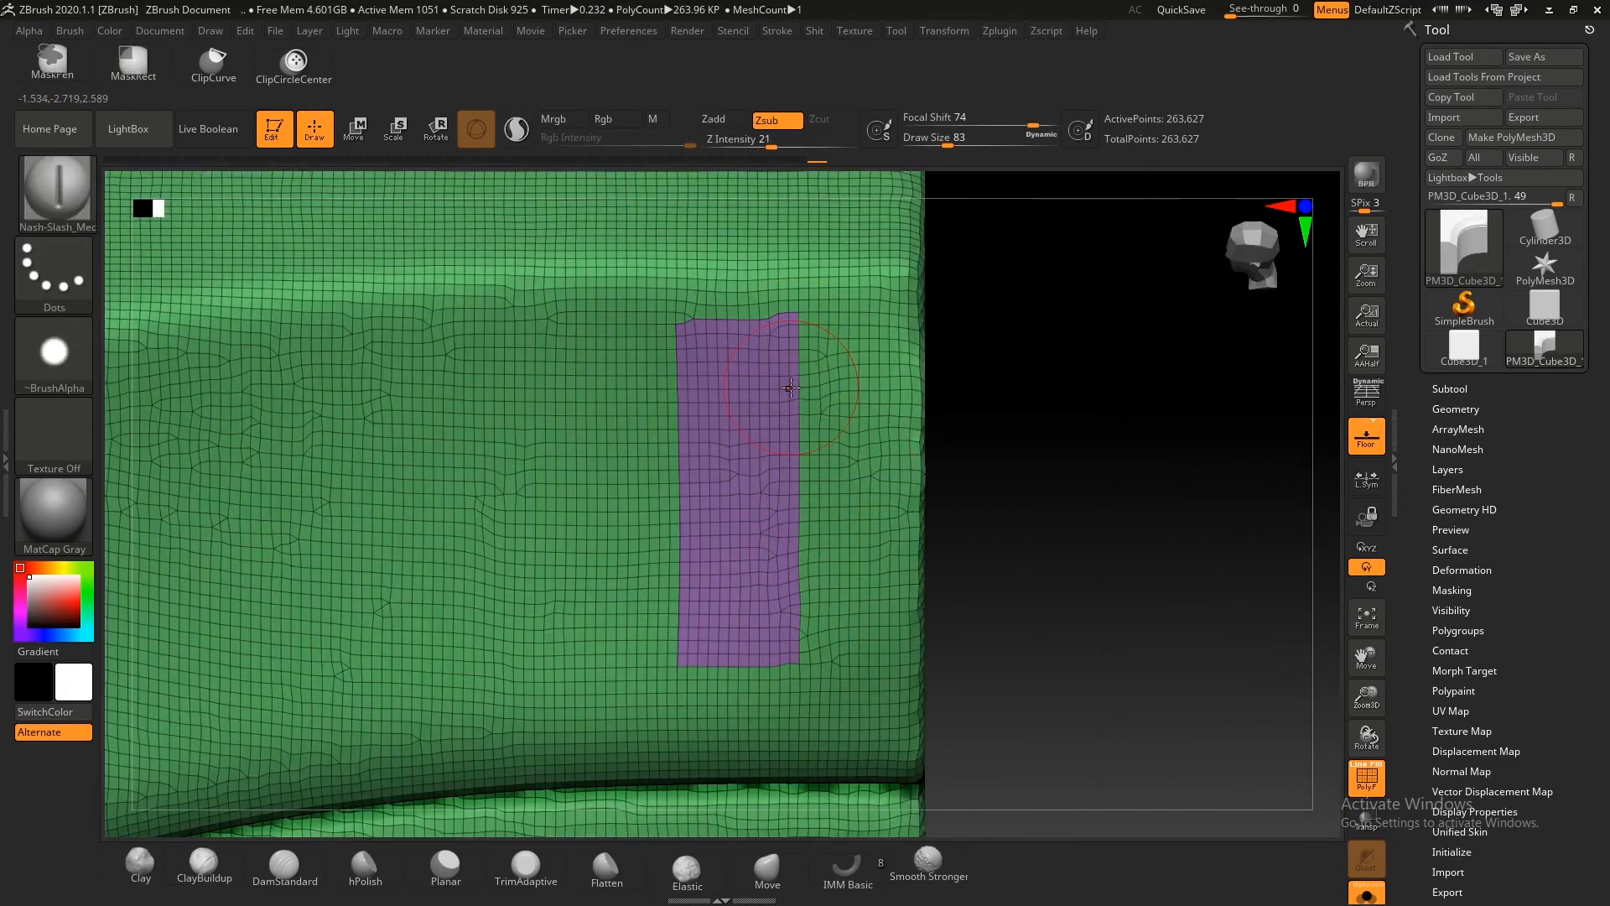
key(ctrl+z)
key(ctrl+shift+z)
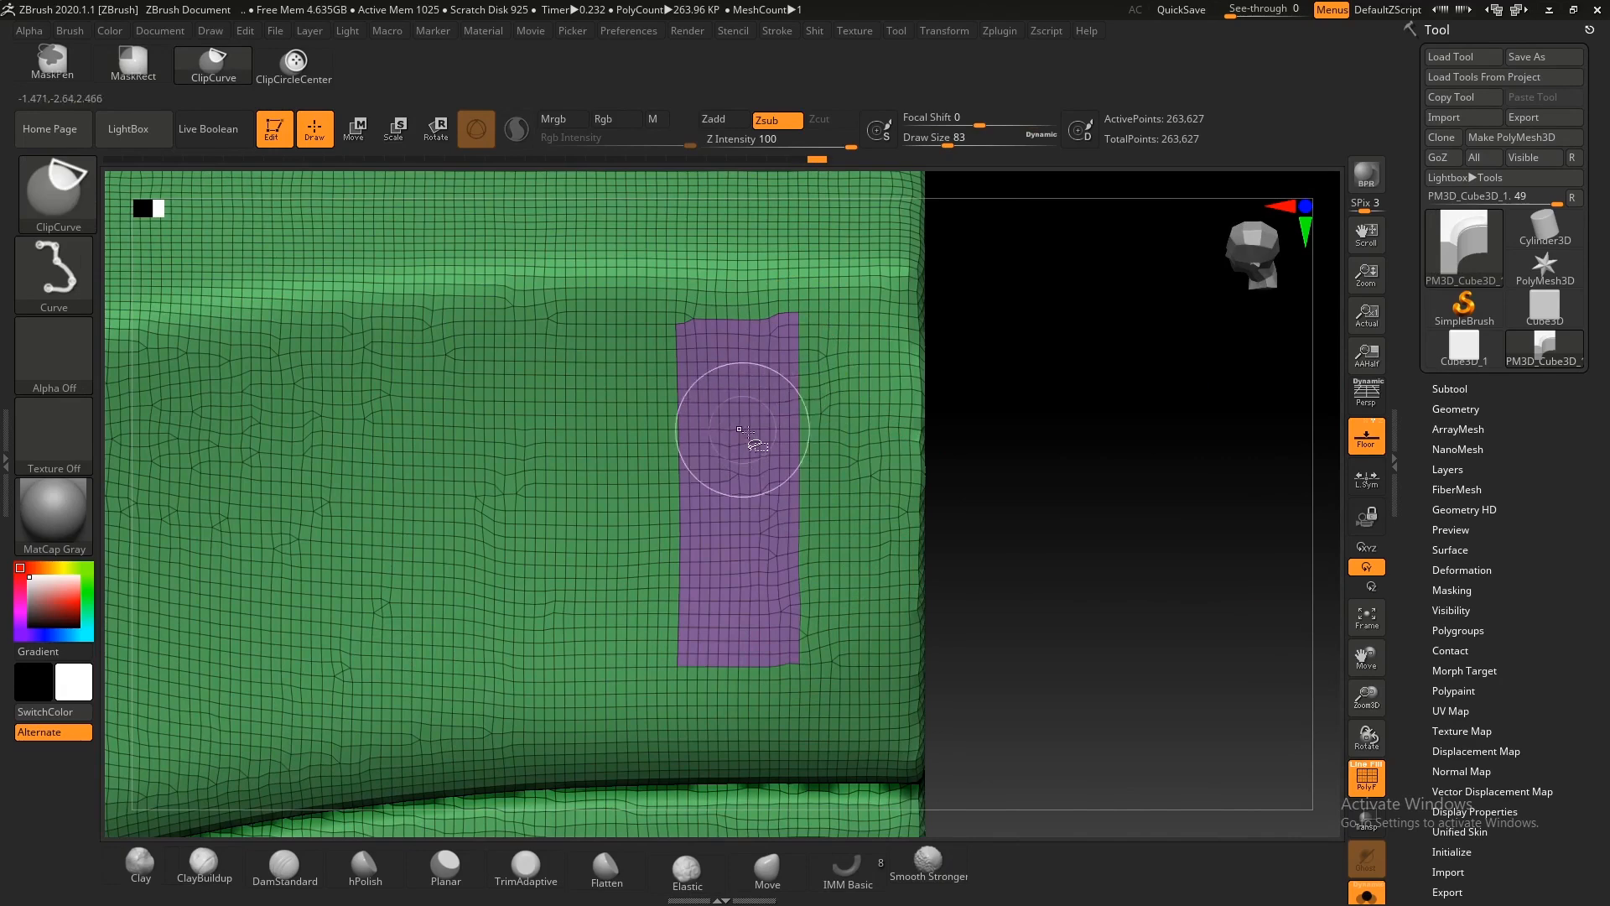
Step: Apply GroupsLoops to the rectangular polygroup with its surroundings masked, and show the GroupsLoops settings
ctrl+shift+click(747, 431)
key(ctrl+e)
key(s)
drag(728, 406, 714, 406)
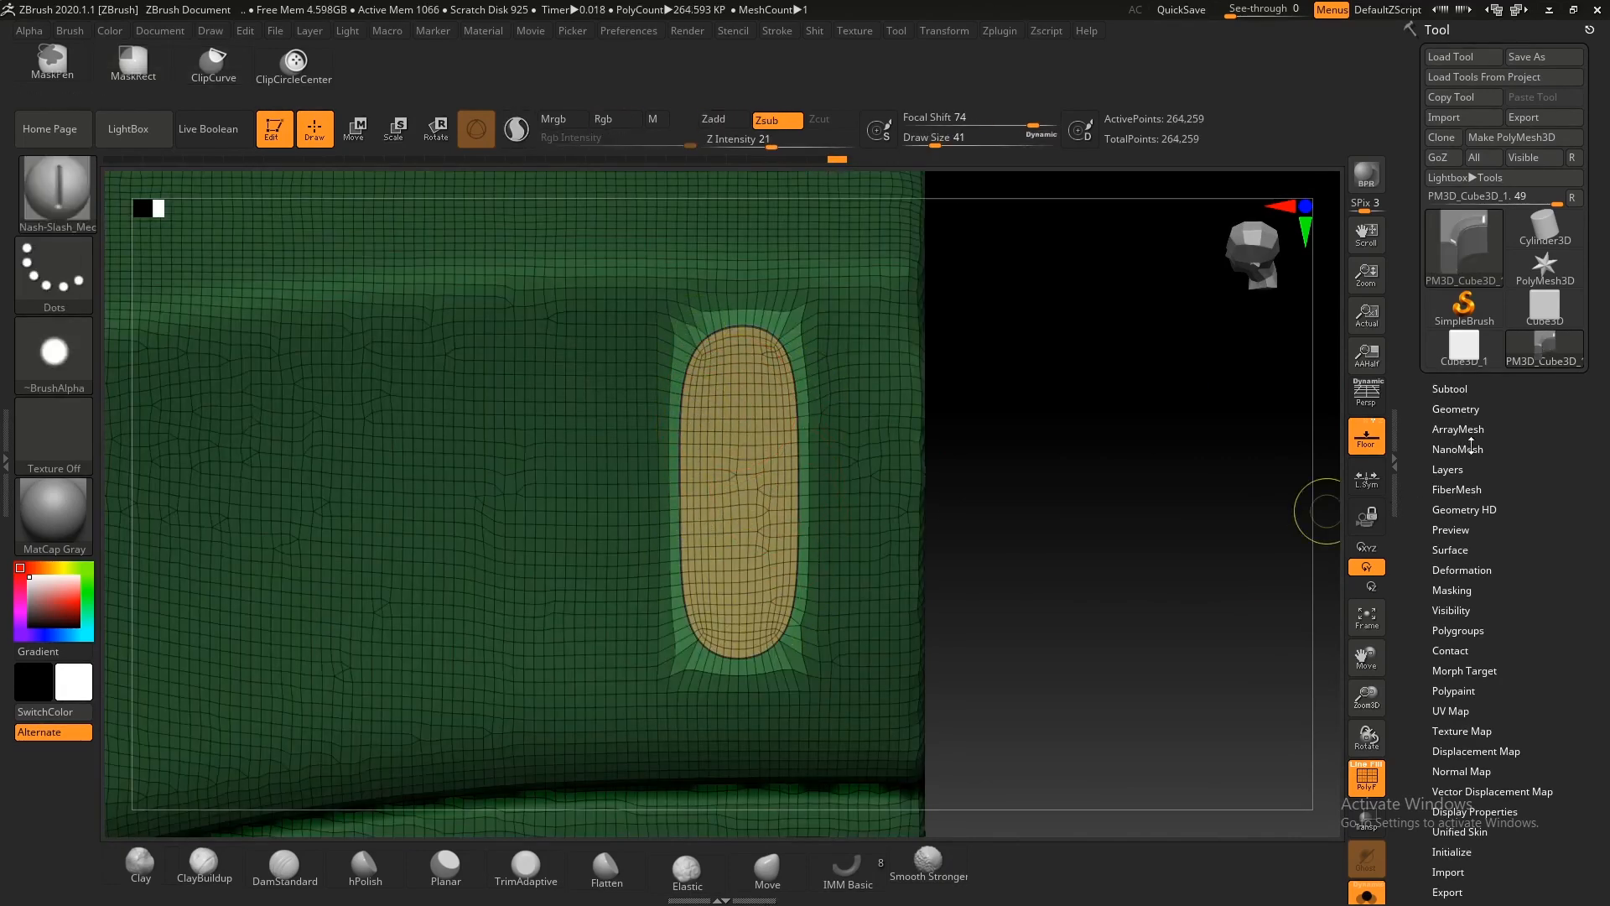
click(1458, 409)
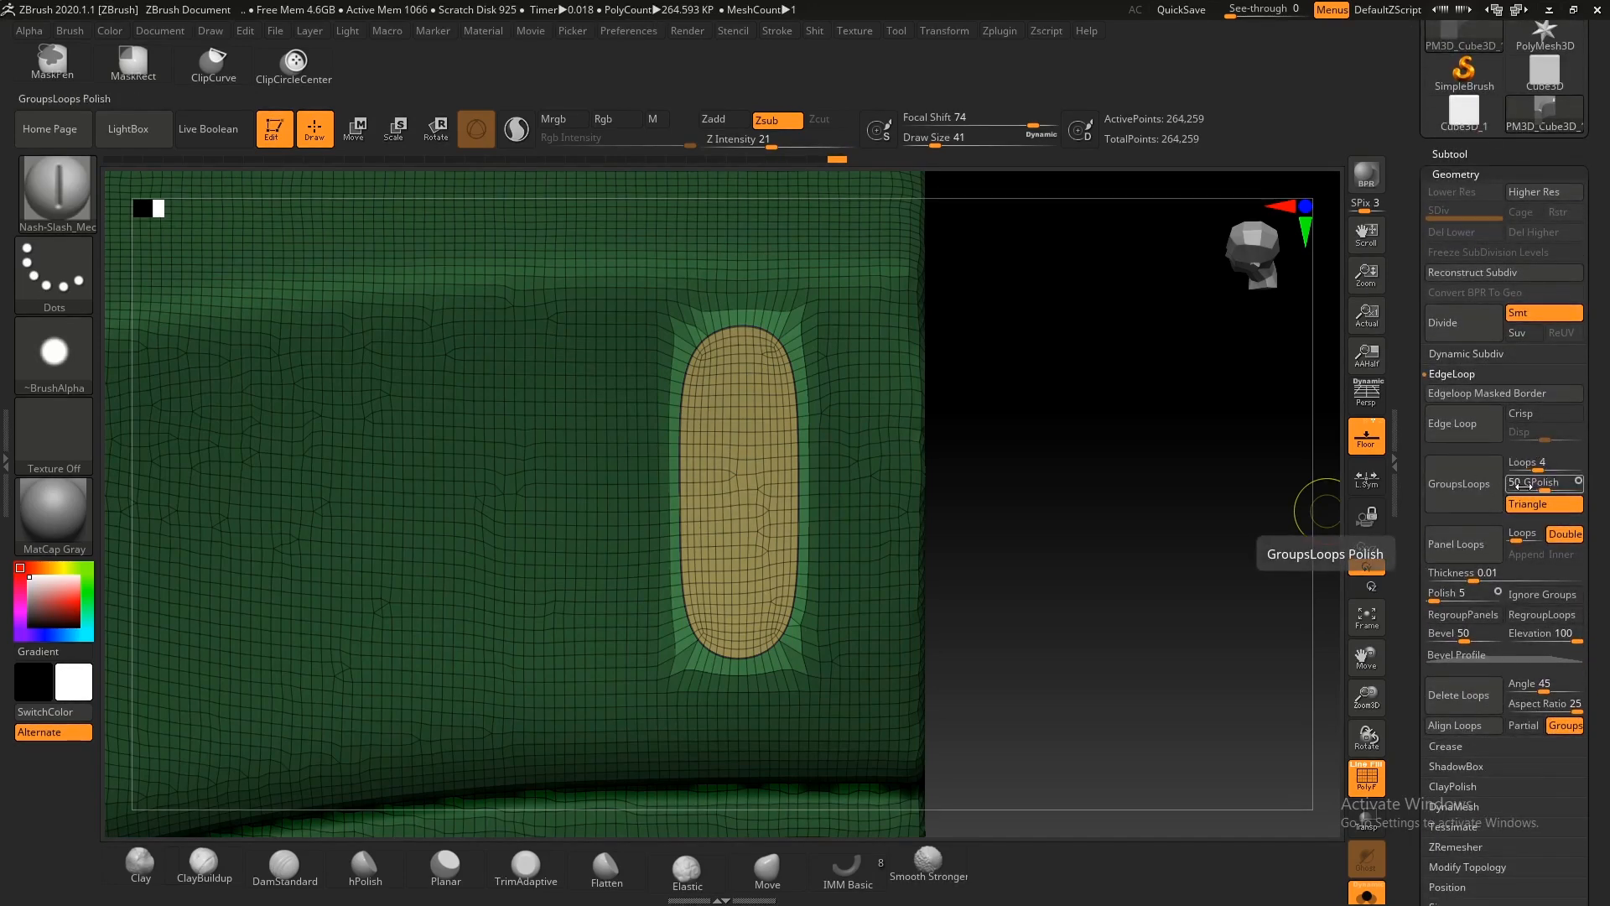
Step: Undo the GroupsLoops, isolate the small rectangular polygroup on the bevel and flatten it into an inset with ClipCurve
key(ctrl+z)
ctrl+shift+click(877, 501)
ctrl+right_drag(877, 502, 469, 318)
ctrl+shift+click(765, 453)
mouse_move(755, 458)
right_down()
mouse_move(657, 494)
mouse_move(694, 492)
mouse_move(615, 436)
mouse_move(464, 475)
right_up()
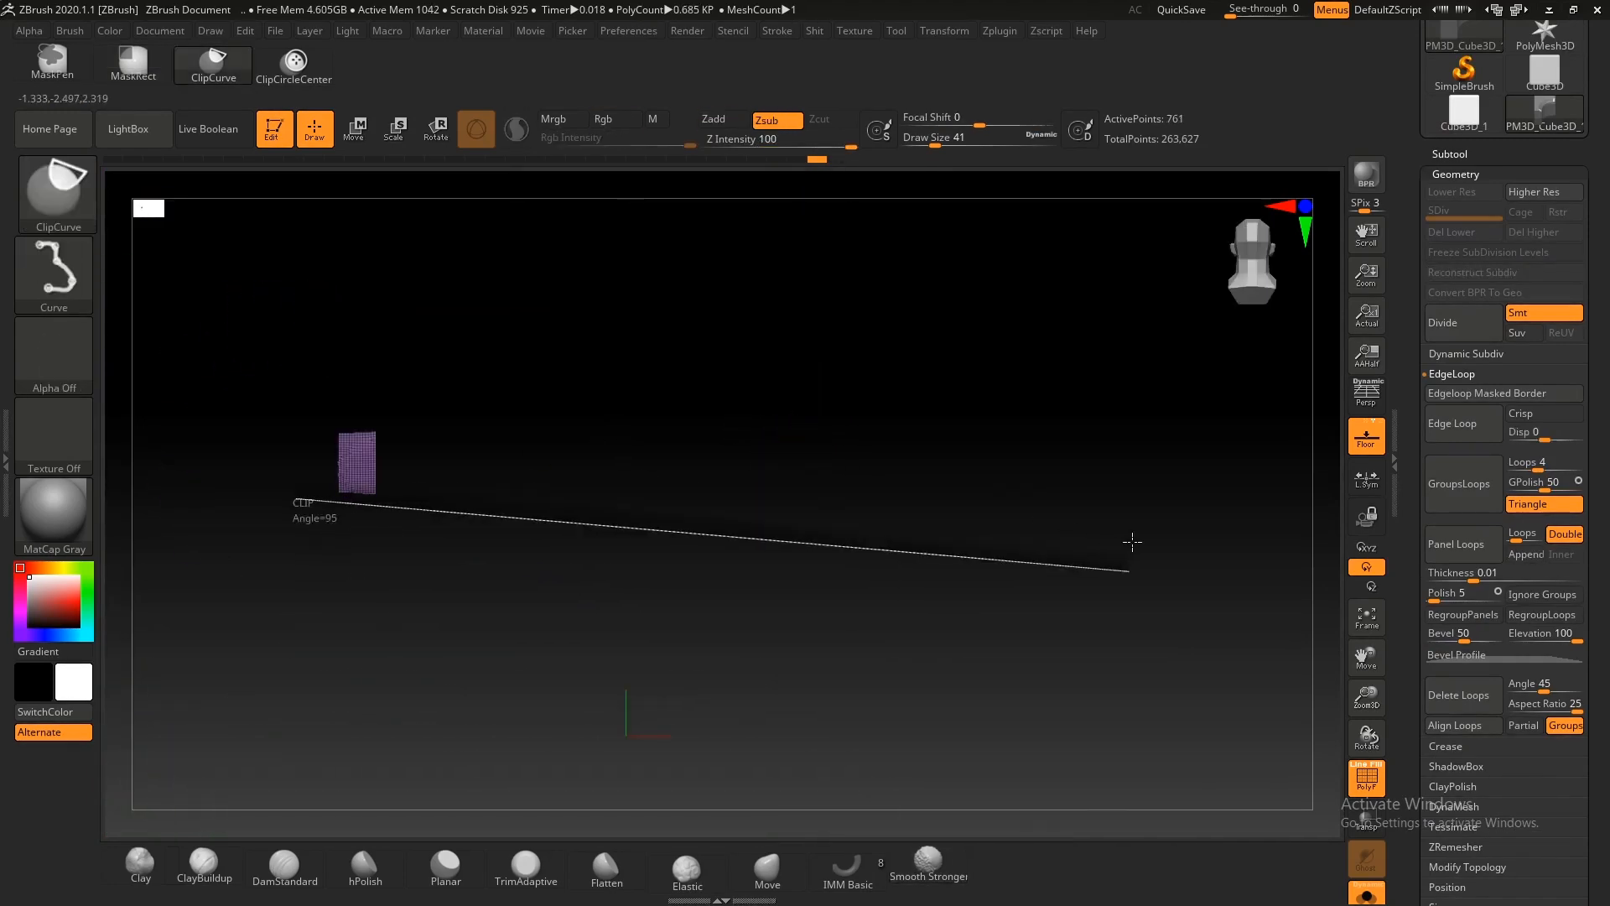
ctrl+shift+click(875, 514)
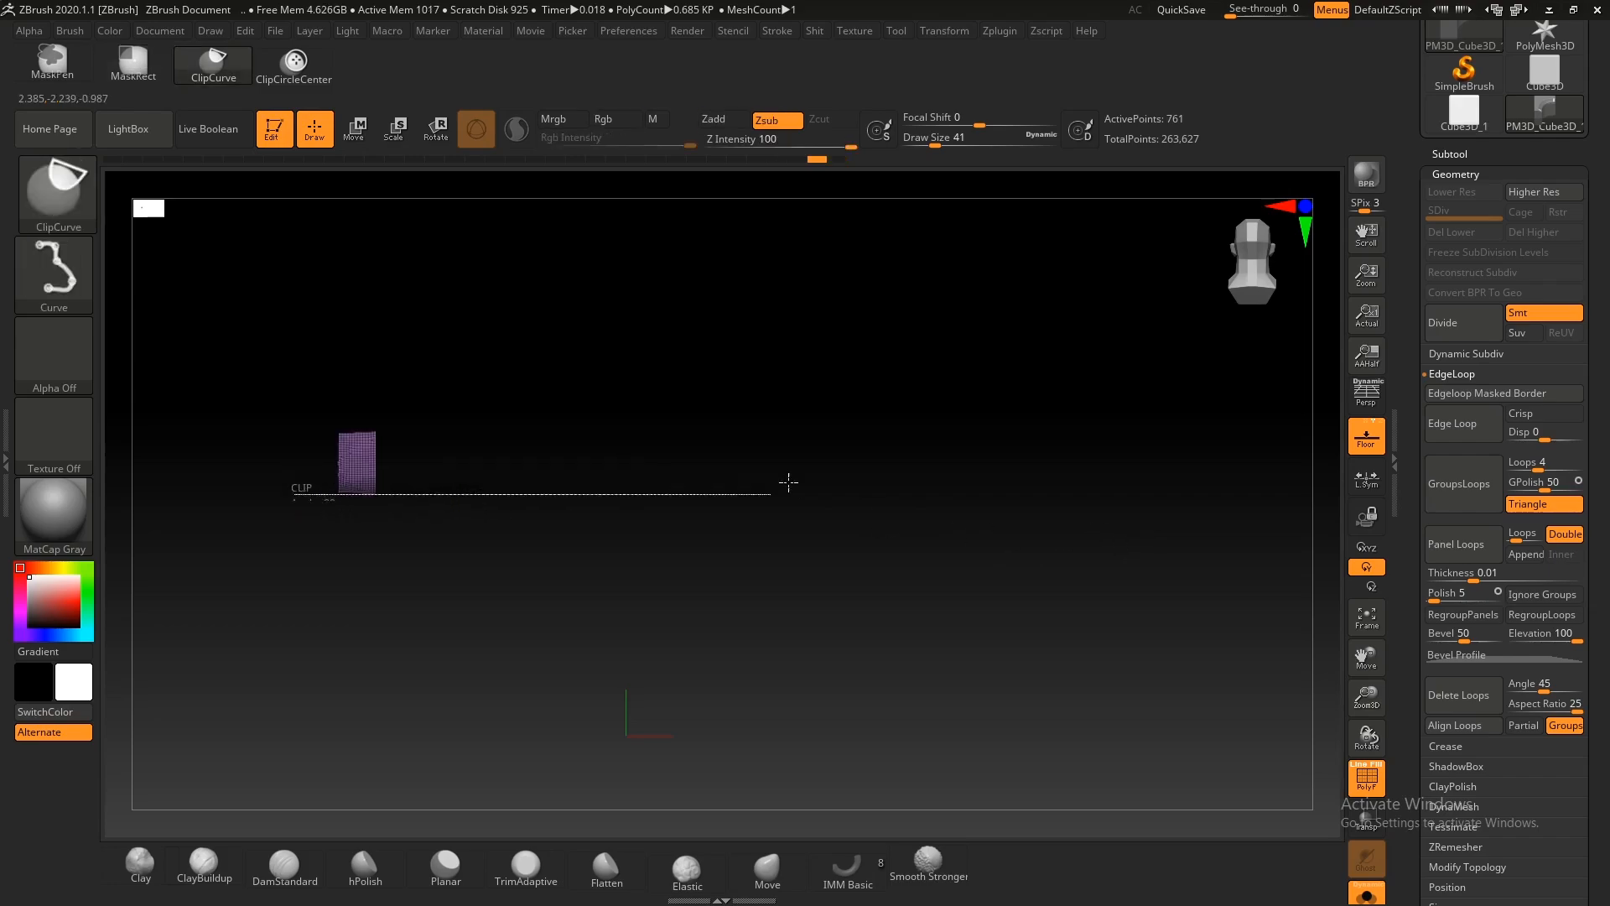
ctrl+shift+click(636, 298)
Step: Show the whole block without its polyframe and mask its upper half with MaskRect from the side view
right_drag(635, 297, 831, 344)
ctrl+right_drag(830, 344, 847, 274)
key(shift+f)
mouse_move(788, 358)
right_down()
mouse_move(815, 417)
mouse_move(894, 452)
right_up()
mouse_move(893, 453)
ctrl+right_down()
mouse_move(905, 564)
mouse_move(872, 469)
ctrl+right_up()
mouse_move(872, 470)
right_down()
mouse_move(694, 482)
mouse_move(696, 554)
right_up()
mouse_move(695, 554)
ctrl+right_down()
mouse_move(697, 658)
mouse_move(633, 528)
mouse_move(712, 511)
mouse_move(725, 419)
ctrl+right_up()
mouse_move(725, 419)
right_down()
mouse_move(857, 554)
mouse_move(812, 555)
mouse_move(727, 457)
mouse_move(820, 511)
mouse_move(758, 470)
mouse_move(769, 532)
mouse_move(781, 474)
mouse_move(908, 541)
right_up()
ctrl+drag(1077, 789, 219, 485)
ctrl+click(961, 546)
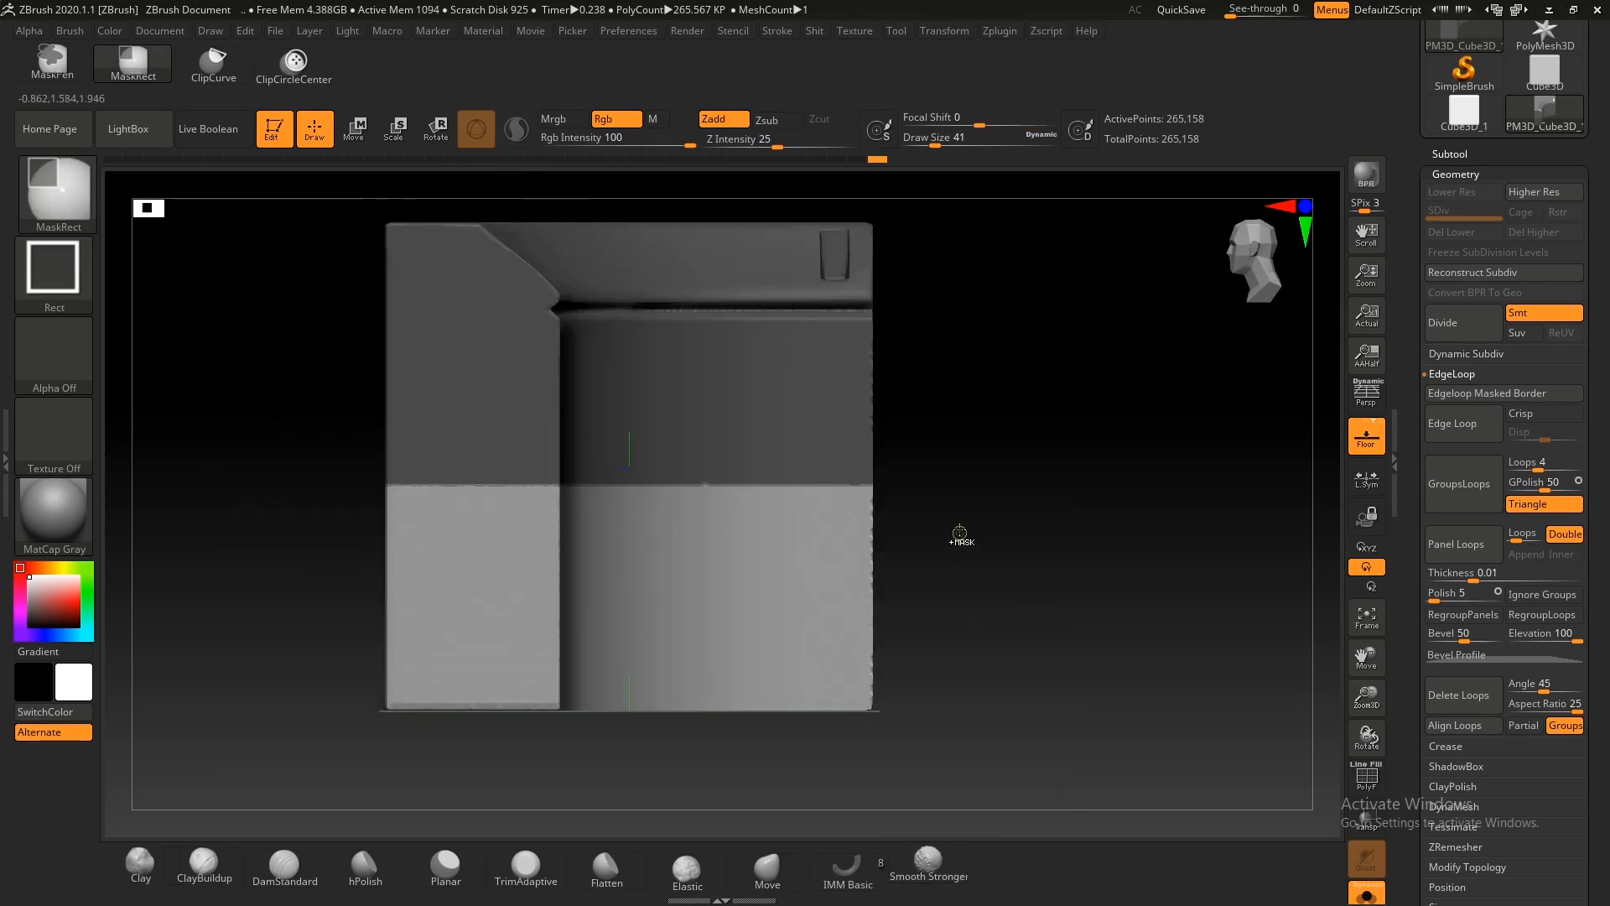
Step: Clip away the lower part of the block with a horizontal ClipCurve and re-DynaMesh it
ctrl+shift+drag(1024, 514, 458, 503)
ctrl+shift+drag(932, 569, 1060, 568)
ctrl+click(988, 484)
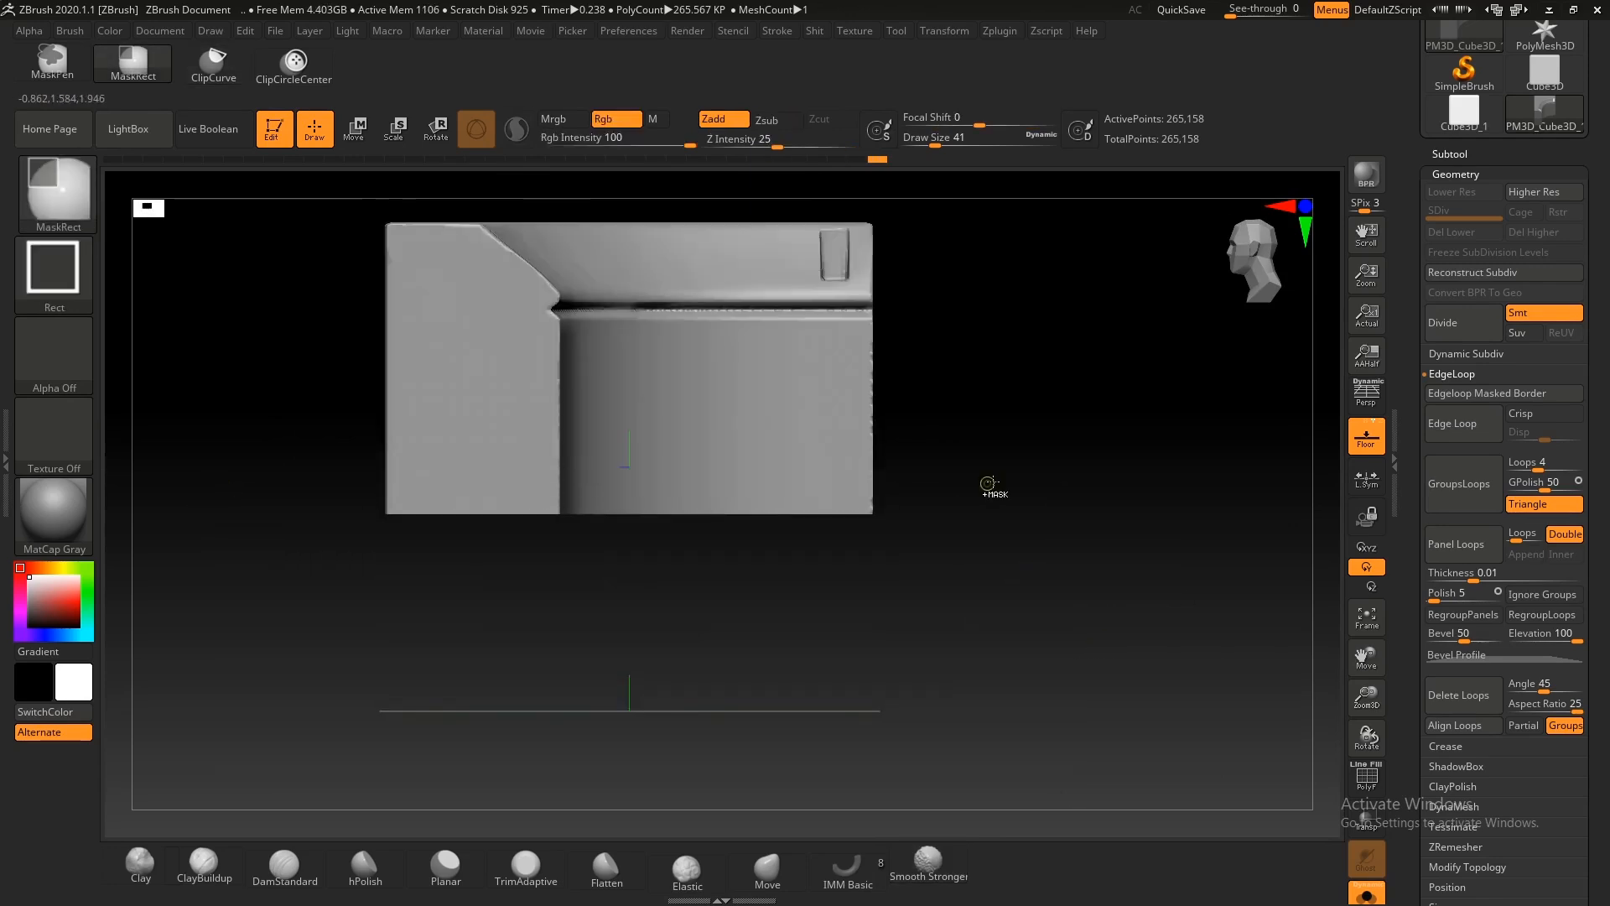
drag(1103, 420, 965, 480)
Step: Insert a cube near the base of the block with the IMM Basic brush and split it into its own subtool
click(847, 873)
shift+drag(277, 436, 309, 374)
click(139, 179)
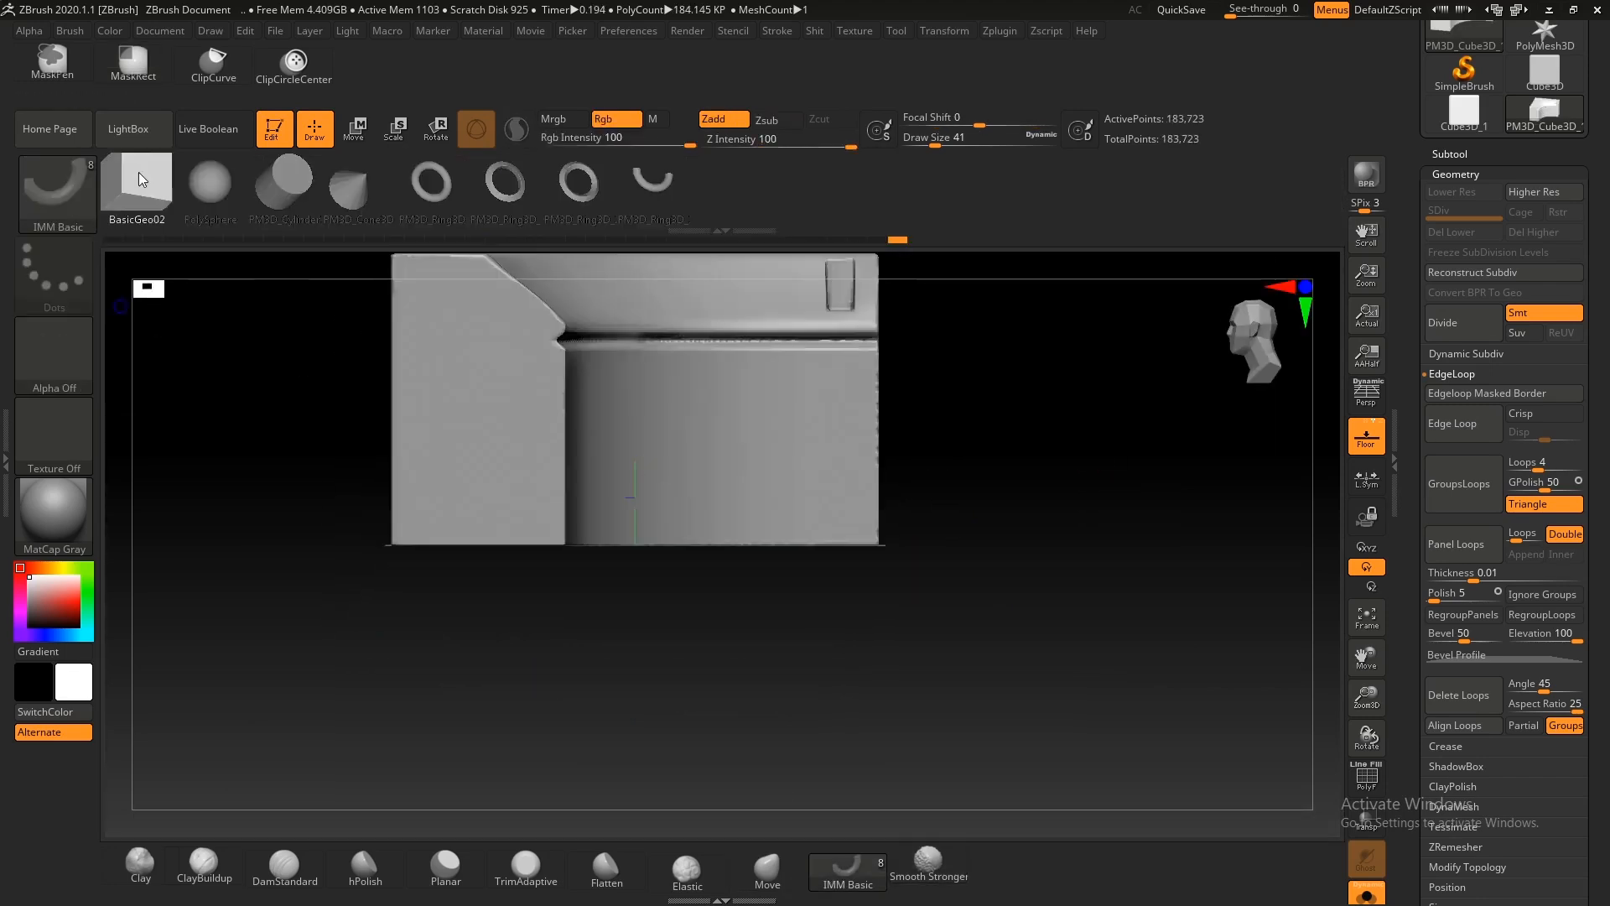
drag(518, 519, 651, 542)
key(5)
click(624, 855)
drag(661, 367, 651, 405)
Step: Move and scale the cube with the gizmo so that it fills the area beneath the curved bevel
key(w)
drag(587, 464, 703, 333)
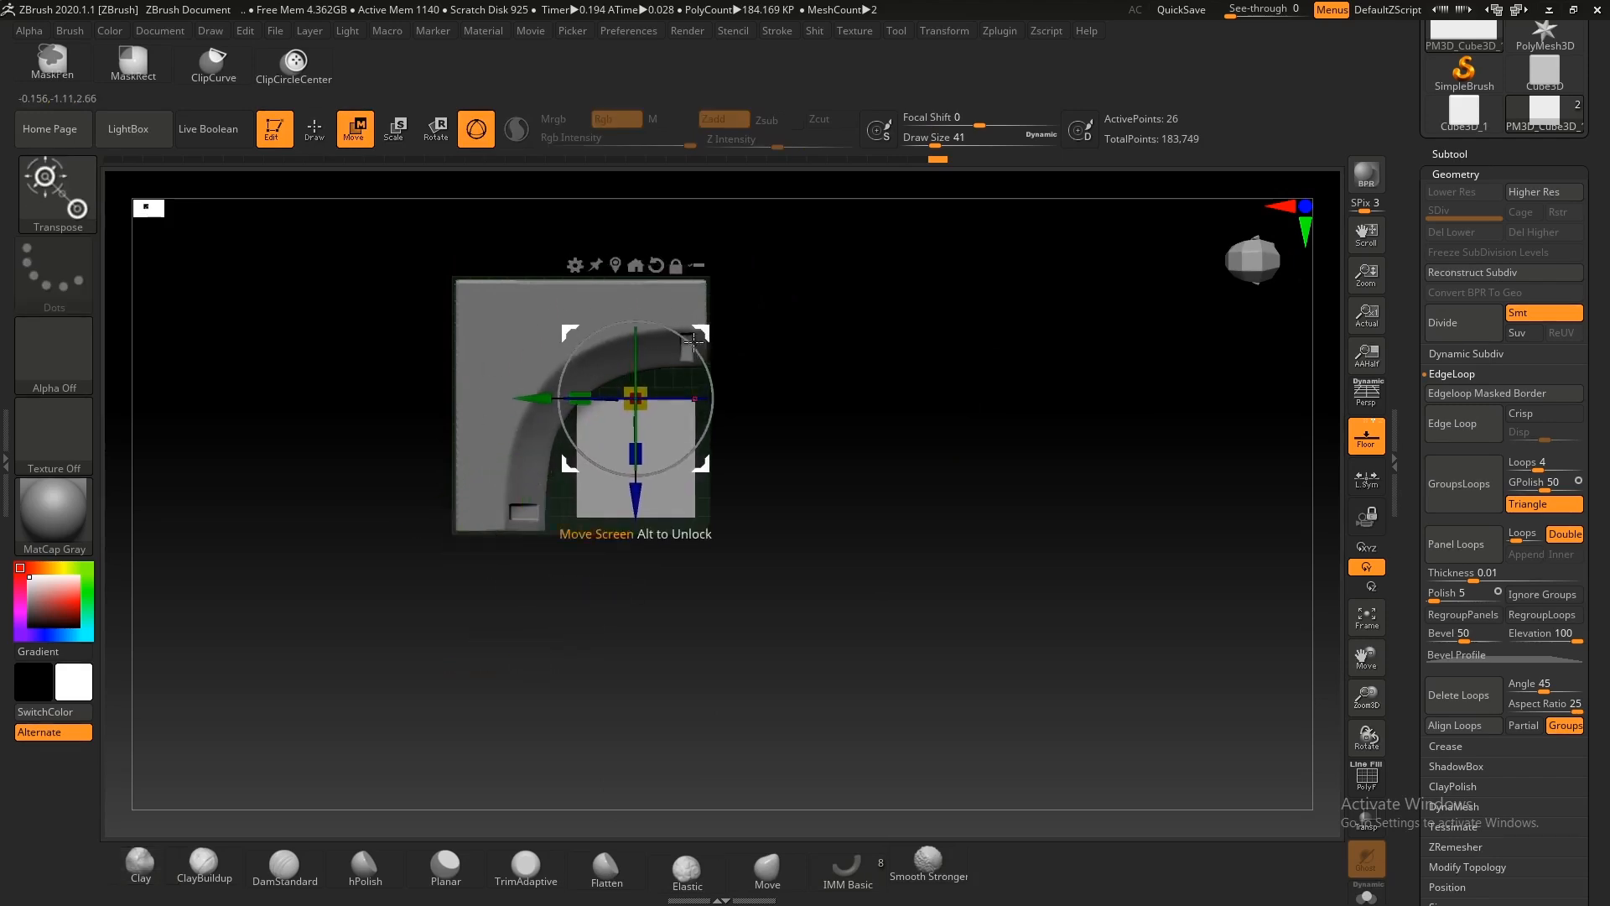
drag(647, 392, 656, 210)
key(ctrl+z)
drag(739, 382, 724, 528)
drag(600, 520, 627, 394)
mouse_move(588, 578)
mouse_down()
mouse_move(601, 621)
mouse_move(773, 539)
mouse_move(744, 546)
mouse_move(964, 546)
mouse_up()
Step: Extend one side of the cube outward with the rest masked by MaskRect, and DynaMesh the cube
key(q)
ctrl+drag(945, 629, 466, 494)
ctrl+click(831, 577)
key(w)
drag(615, 384, 615, 512)
ctrl+drag(780, 470, 806, 432)
Step: Extend the cube's adjacent side past the block with the remainder masked, and re-DynaMesh it
ctrl+drag(898, 778, 711, 194)
ctrl+click(943, 461)
drag(501, 405, 650, 406)
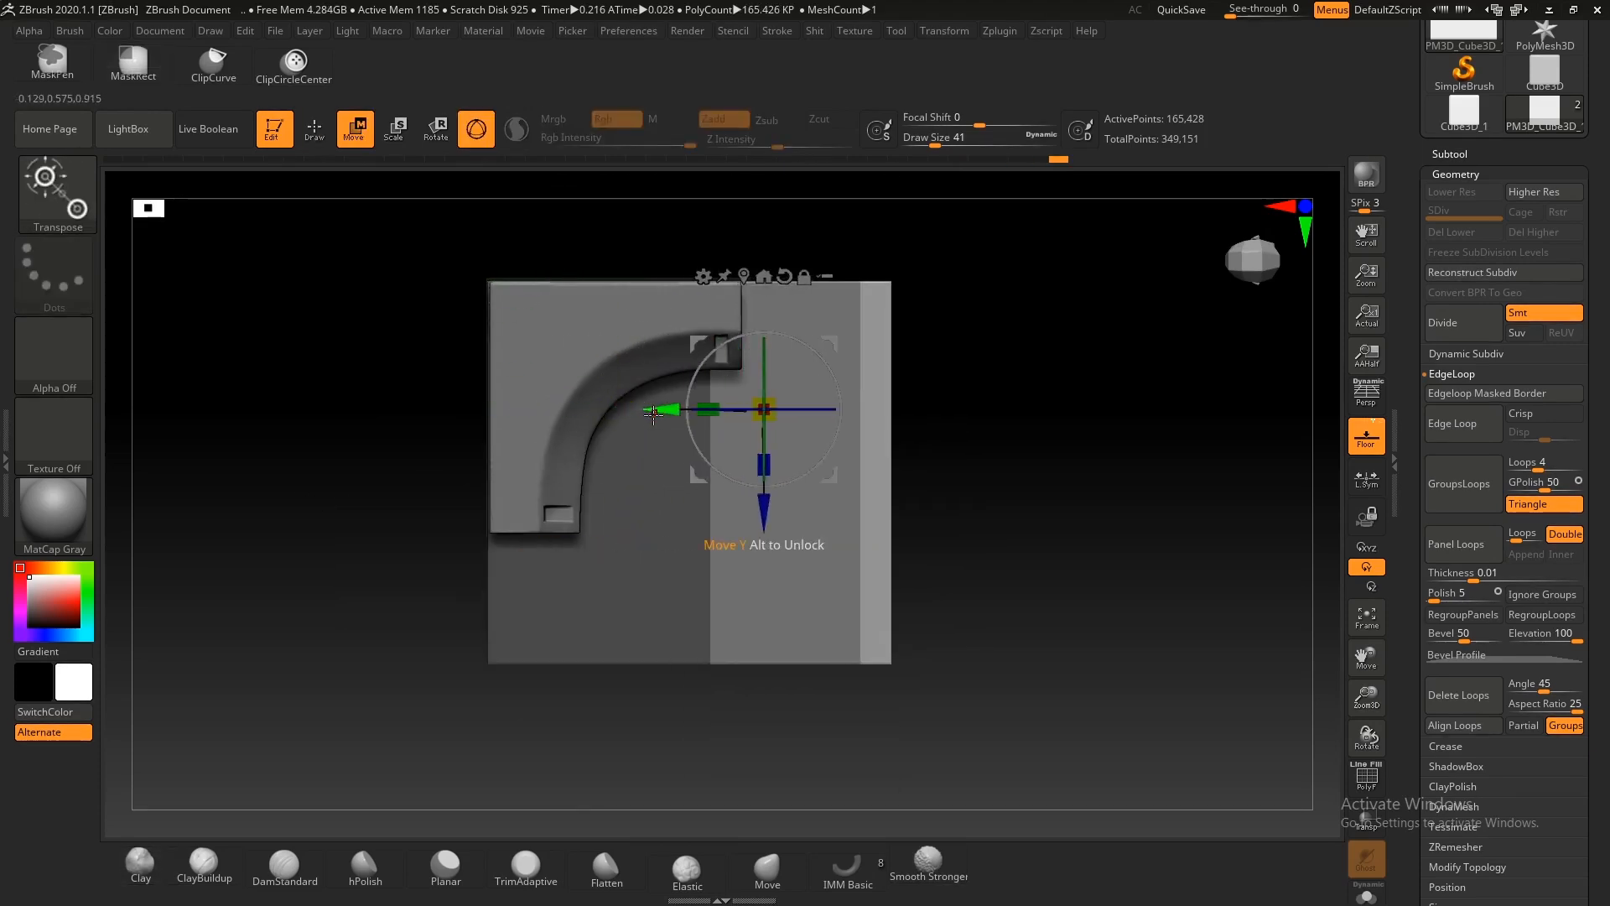
key(q)
ctrl+drag(1048, 453, 1080, 429)
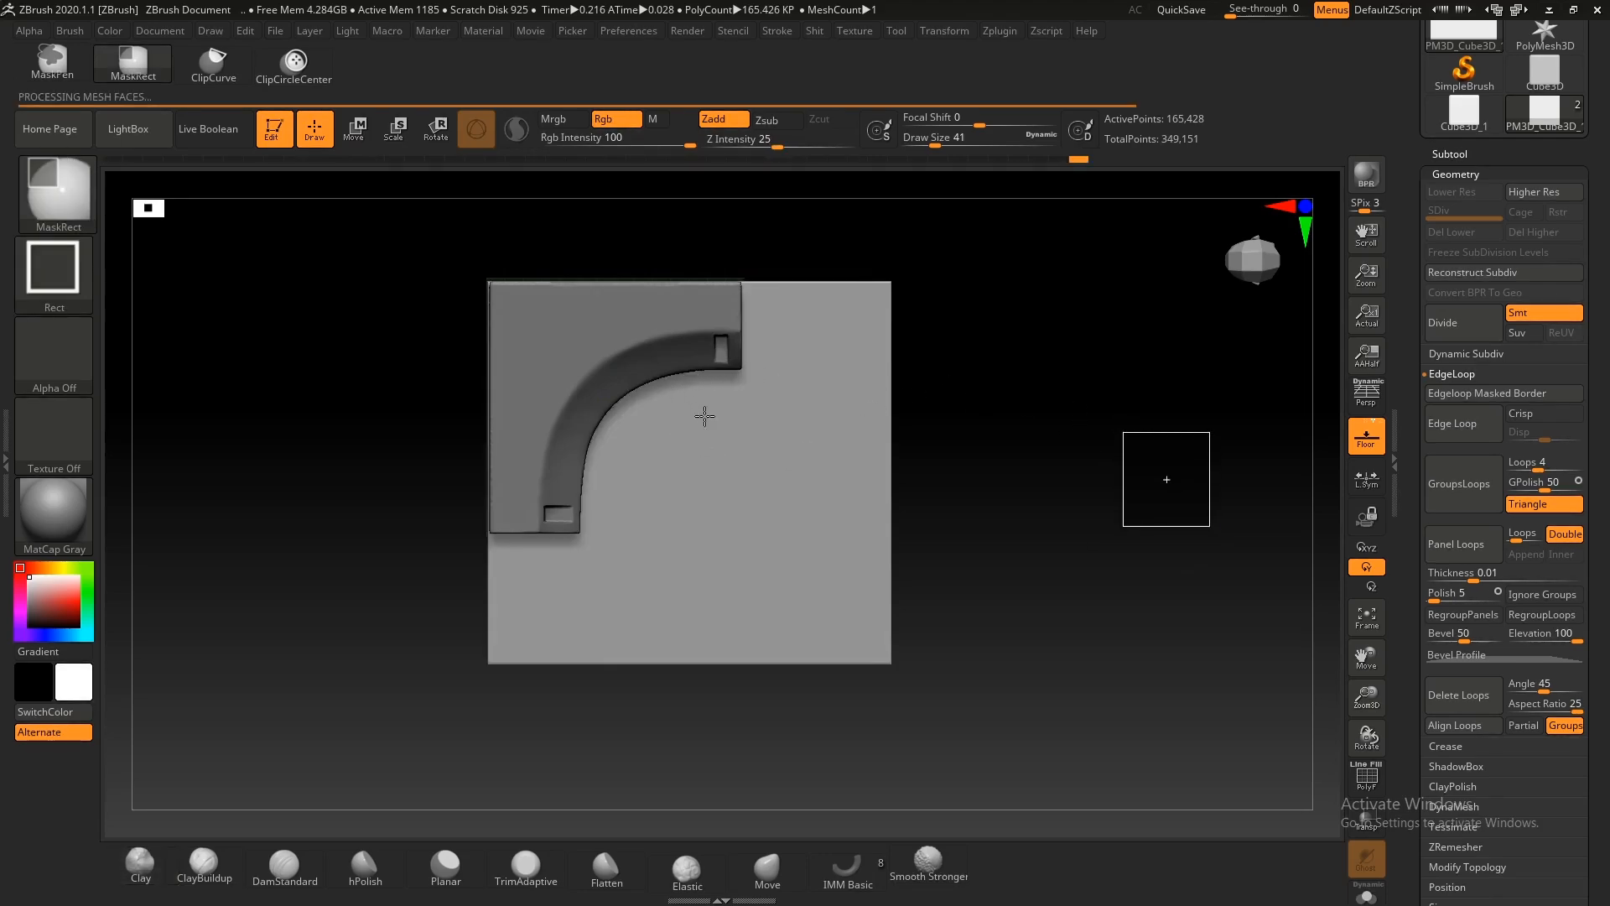
Step: Try to paint a freehand mask on the new slab along the curved edge with MaskPen at draw size 251
key(shift+f)
mouse_move(676, 423)
ctrl+right_down()
mouse_move(817, 563)
mouse_move(694, 489)
mouse_move(668, 544)
mouse_move(746, 526)
mouse_move(650, 621)
ctrl+right_up()
key(shift+f)
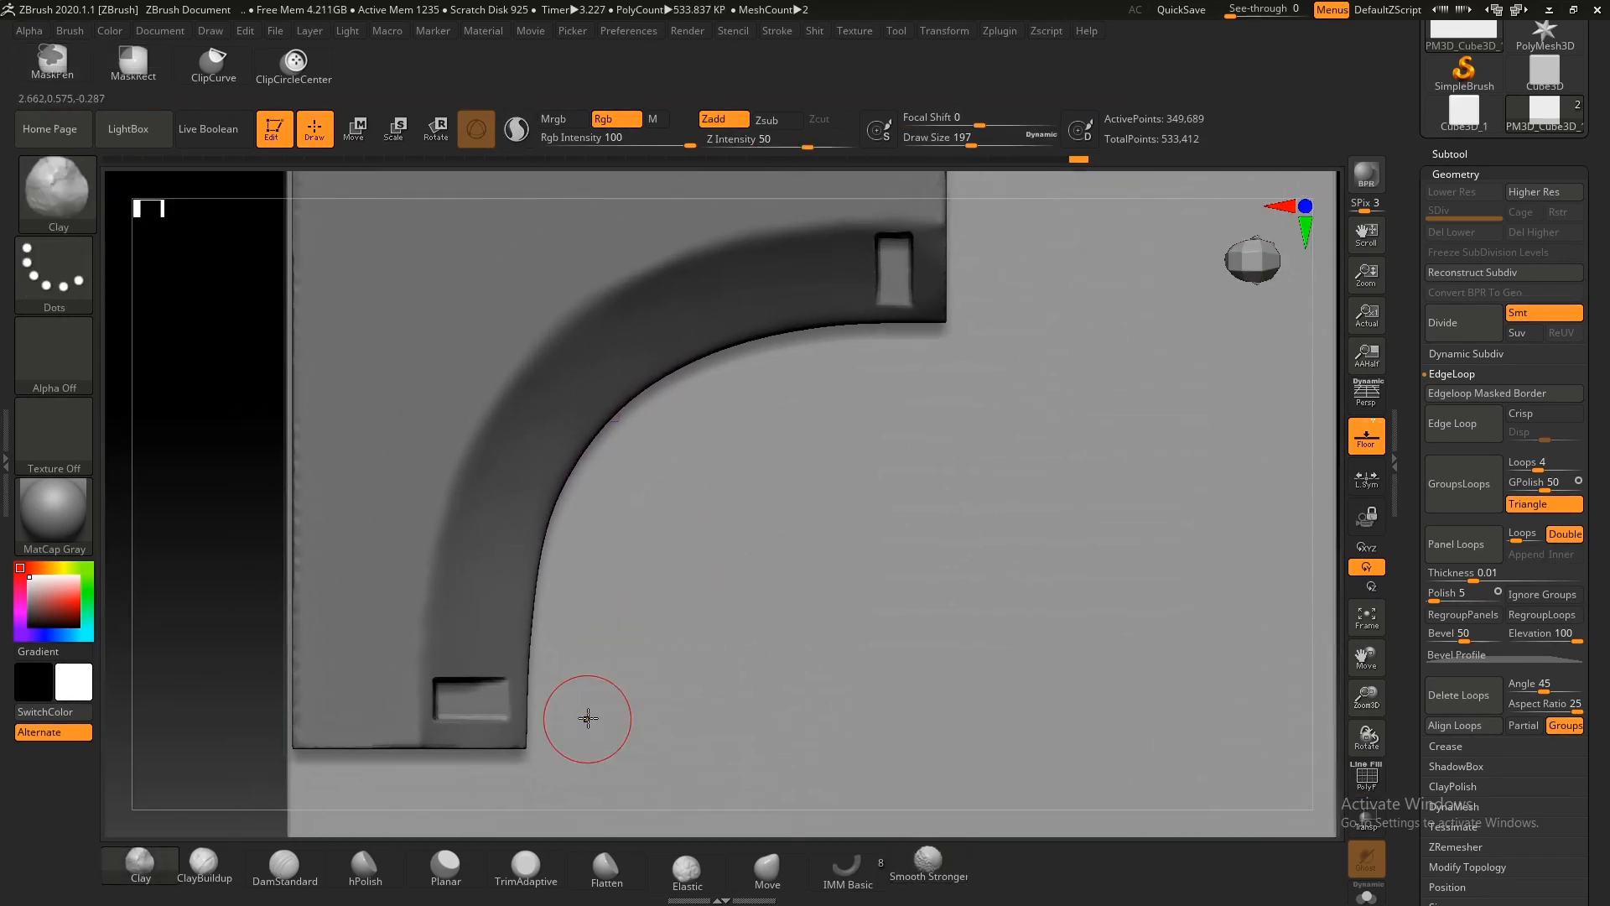
key(s)
key(ctrl)
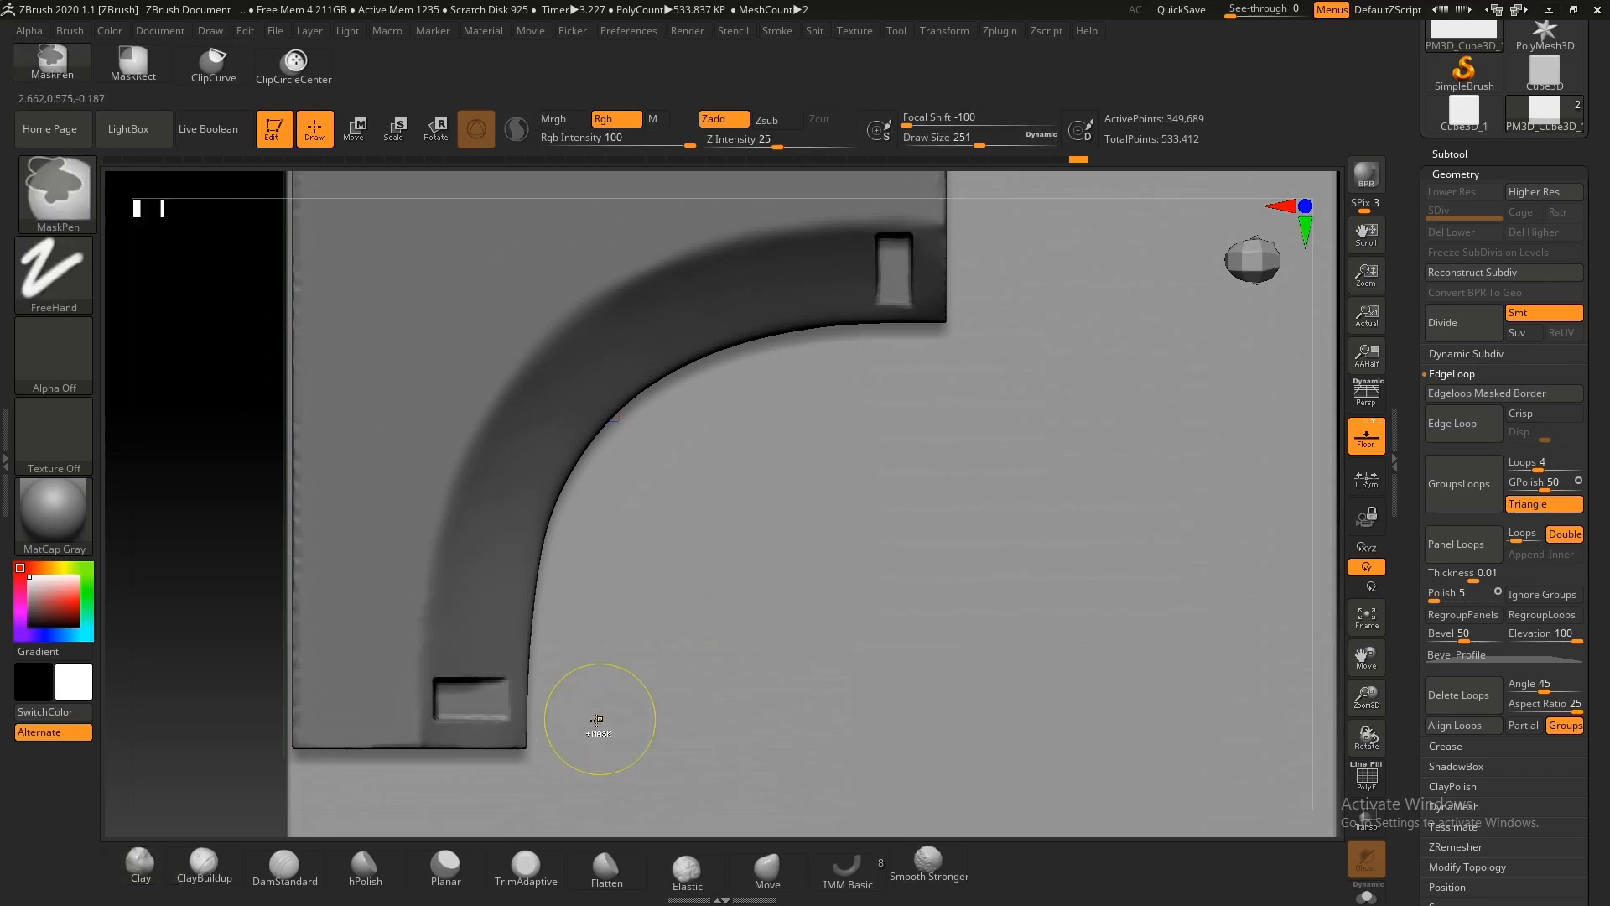
ctrl+drag(592, 728, 592, 698)
ctrl+drag(595, 630, 618, 539)
key(ctrl+z)
ctrl+drag(589, 736, 588, 606)
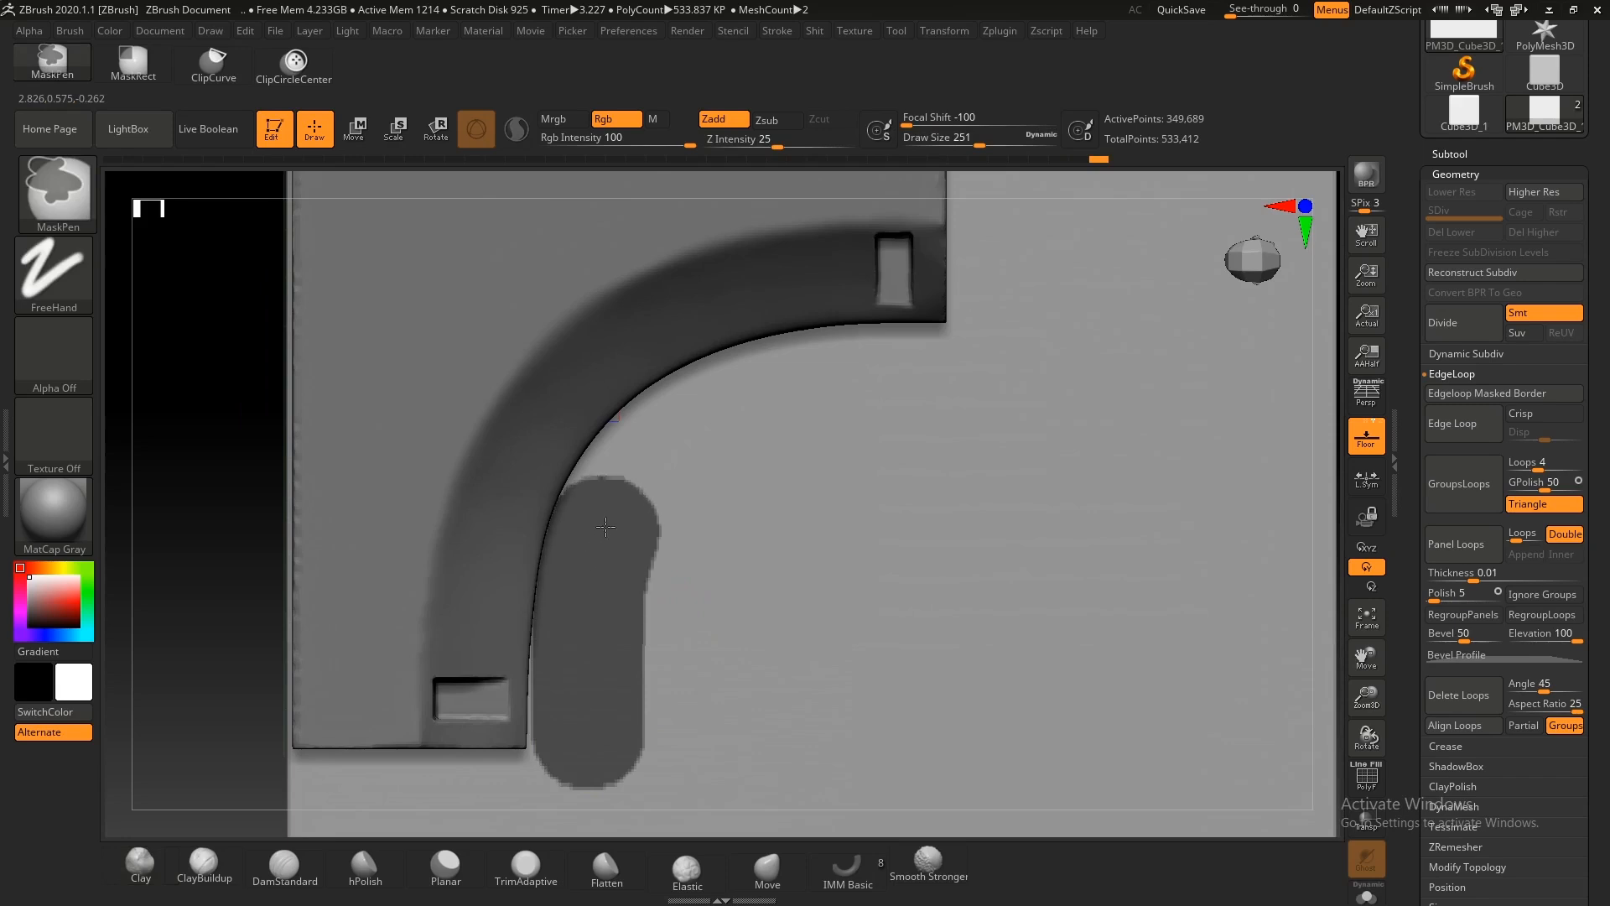
key(ctrl+z)
Step: Clip the new slab along the inner edge of the curved bevel with ClipCurve and re-DynaMesh it
ctrl+right_drag(778, 510, 705, 467)
alt+right_drag(722, 554, 751, 525)
mouse_move(744, 602)
alt+right_down()
mouse_move(740, 576)
mouse_move(683, 597)
mouse_move(632, 712)
alt+right_up()
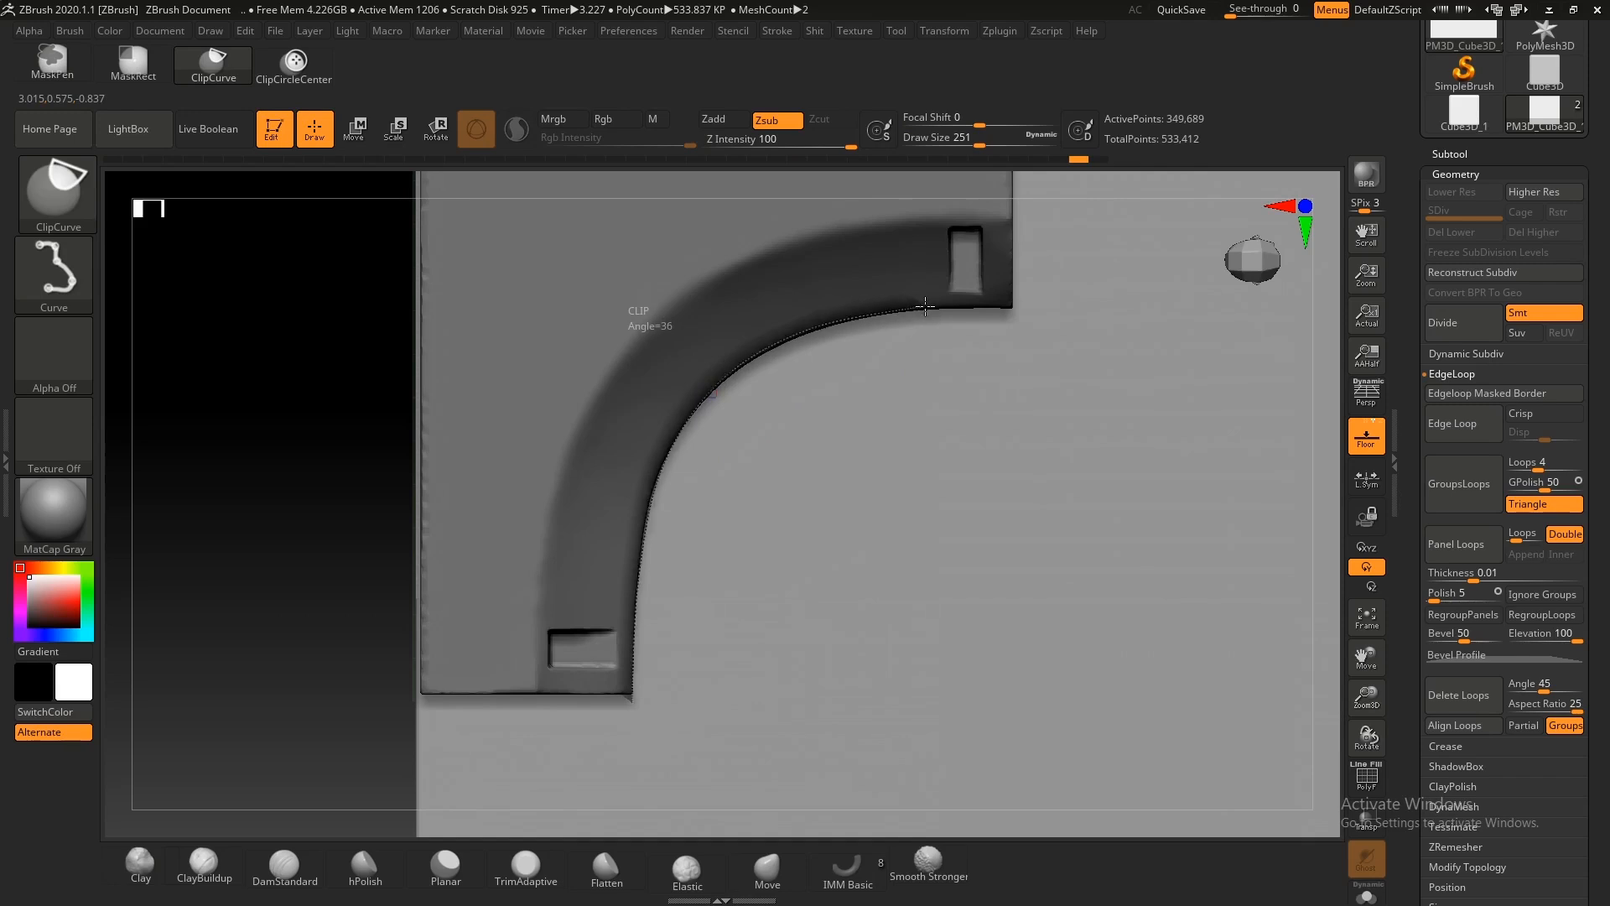
mouse_move(826, 455)
ctrl+right_down()
mouse_move(590, 323)
mouse_move(621, 341)
mouse_move(705, 625)
mouse_move(751, 588)
ctrl+right_up()
ctrl+shift+drag(777, 700, 775, 353)
key(ctrl+z)
right_drag(766, 602, 730, 568)
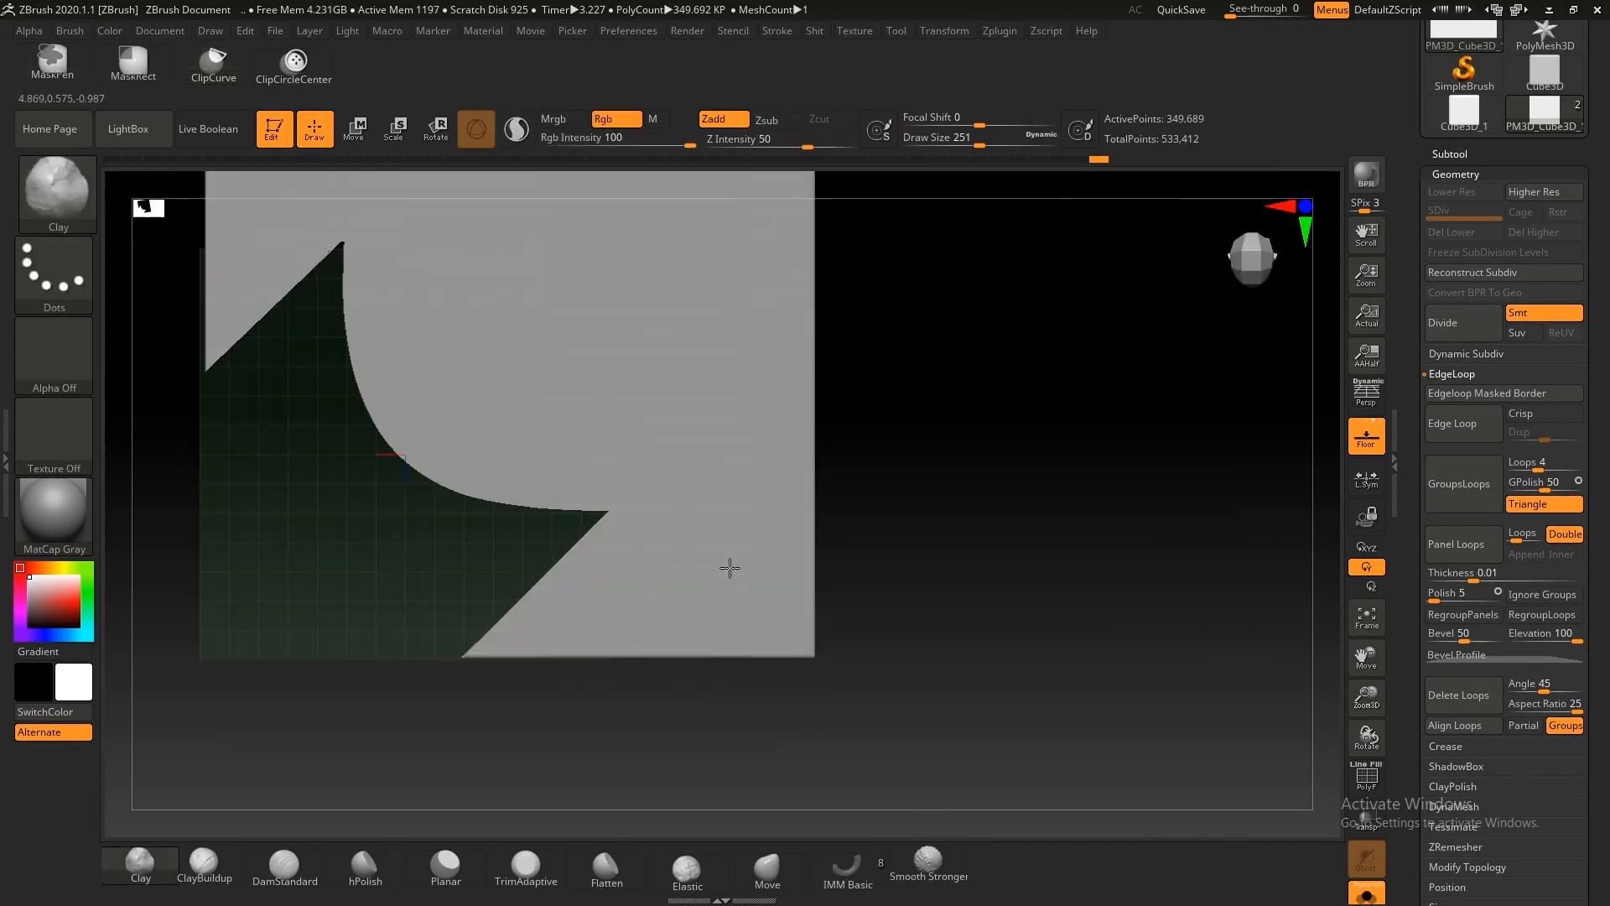
ctrl+drag(1044, 558, 948, 474)
Step: Try to clip the slab's side in a straight line from the upper end of the curved cut
alt+right_drag(639, 511, 880, 782)
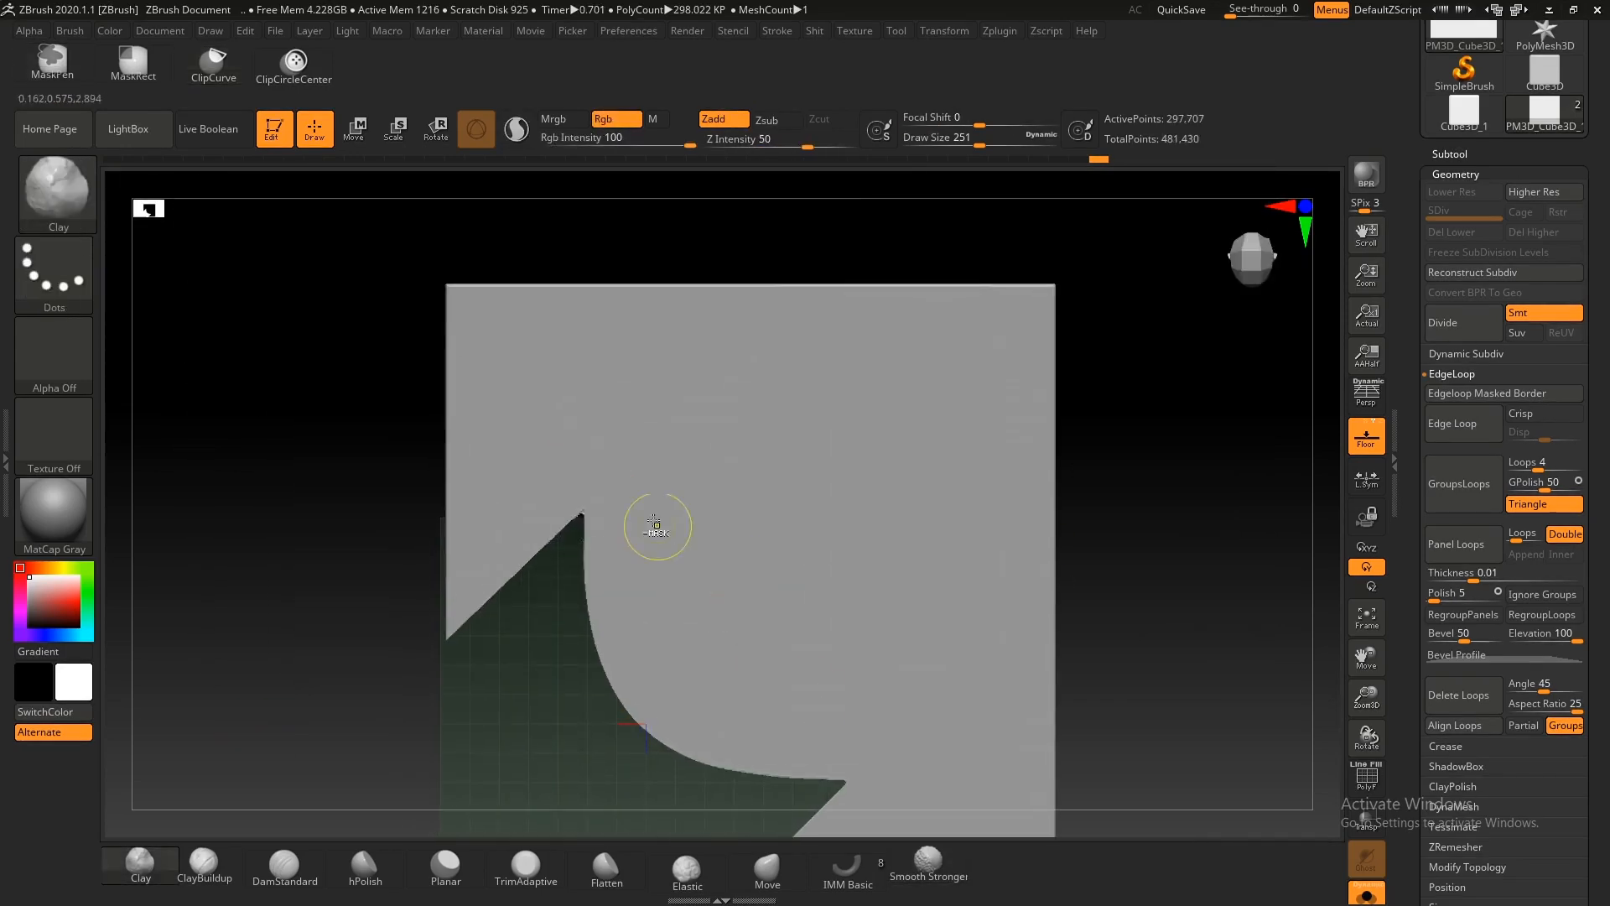
ctrl+shift+drag(584, 521, 593, 220)
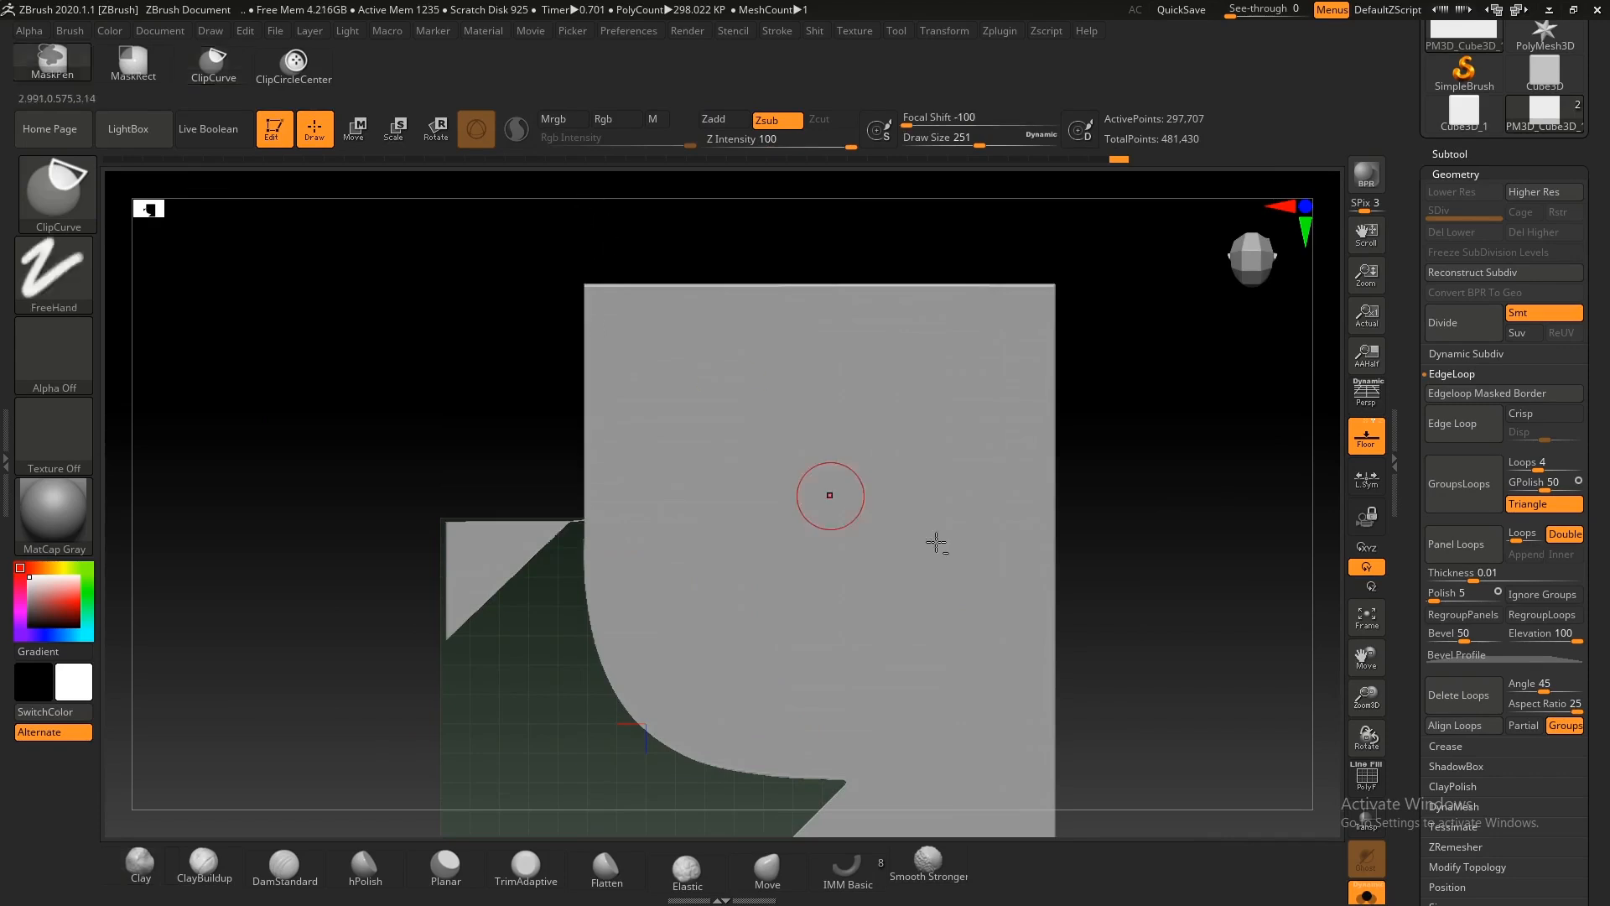
key(ctrl+z)
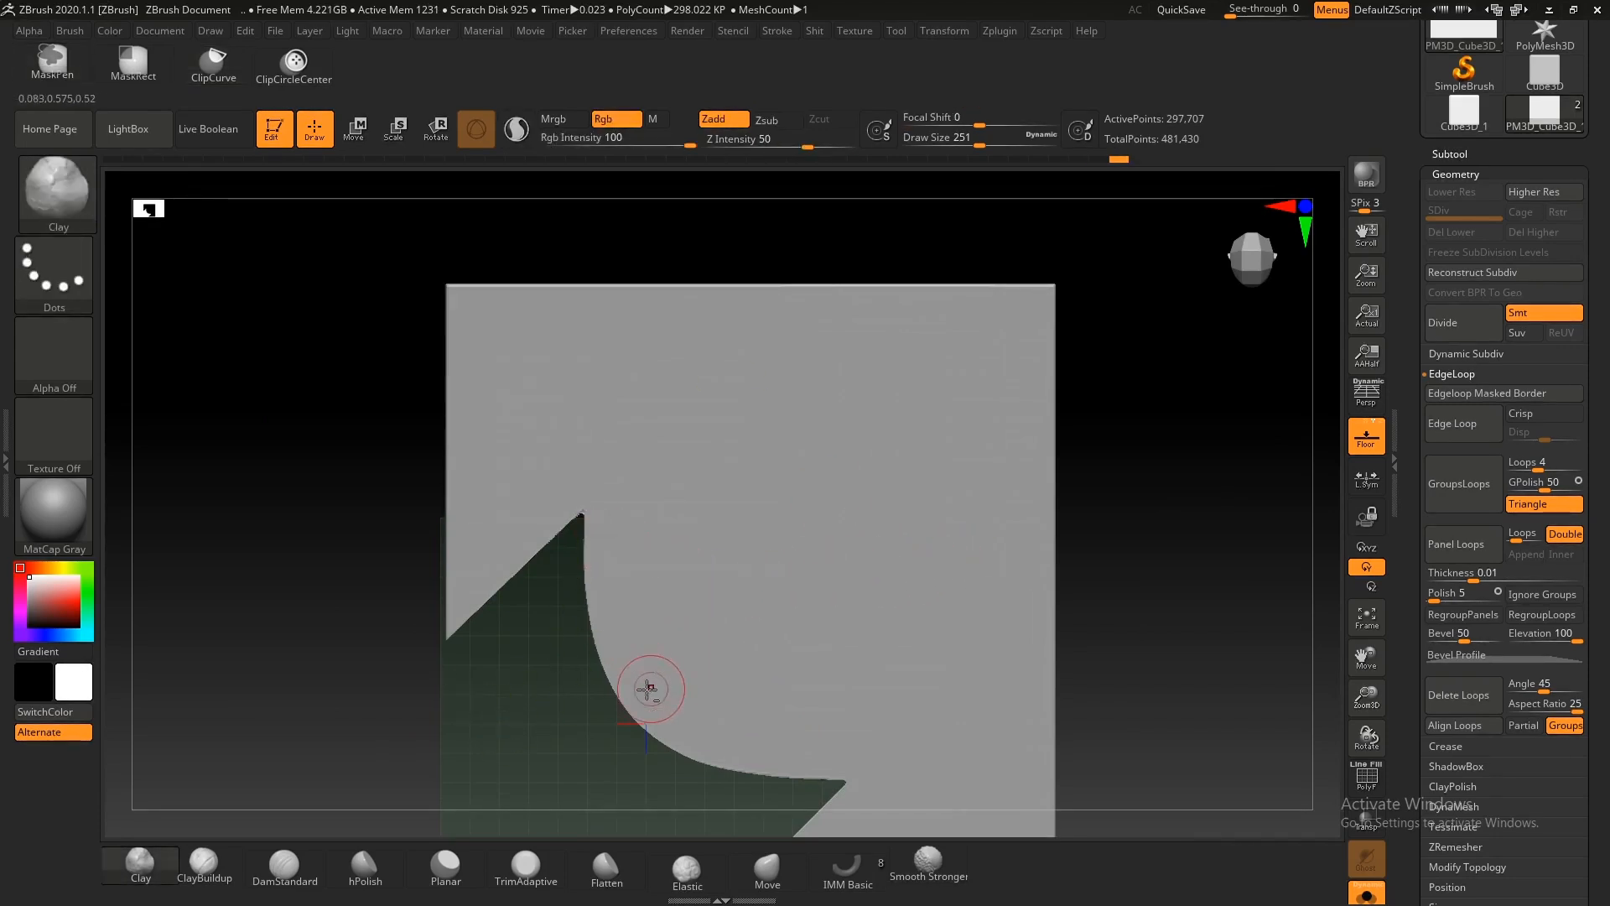
Step: Retry the straight side clip on the slab, inspect the wall with the polyframe displayed, and undo it
ctrl+shift+drag(578, 644, 576, 252)
mouse_move(575, 567)
mouse_down()
mouse_move(629, 478)
mouse_move(712, 613)
mouse_up()
right_drag(712, 611, 771, 533)
key(shift+f)
ctrl+drag(429, 775, 338, 836)
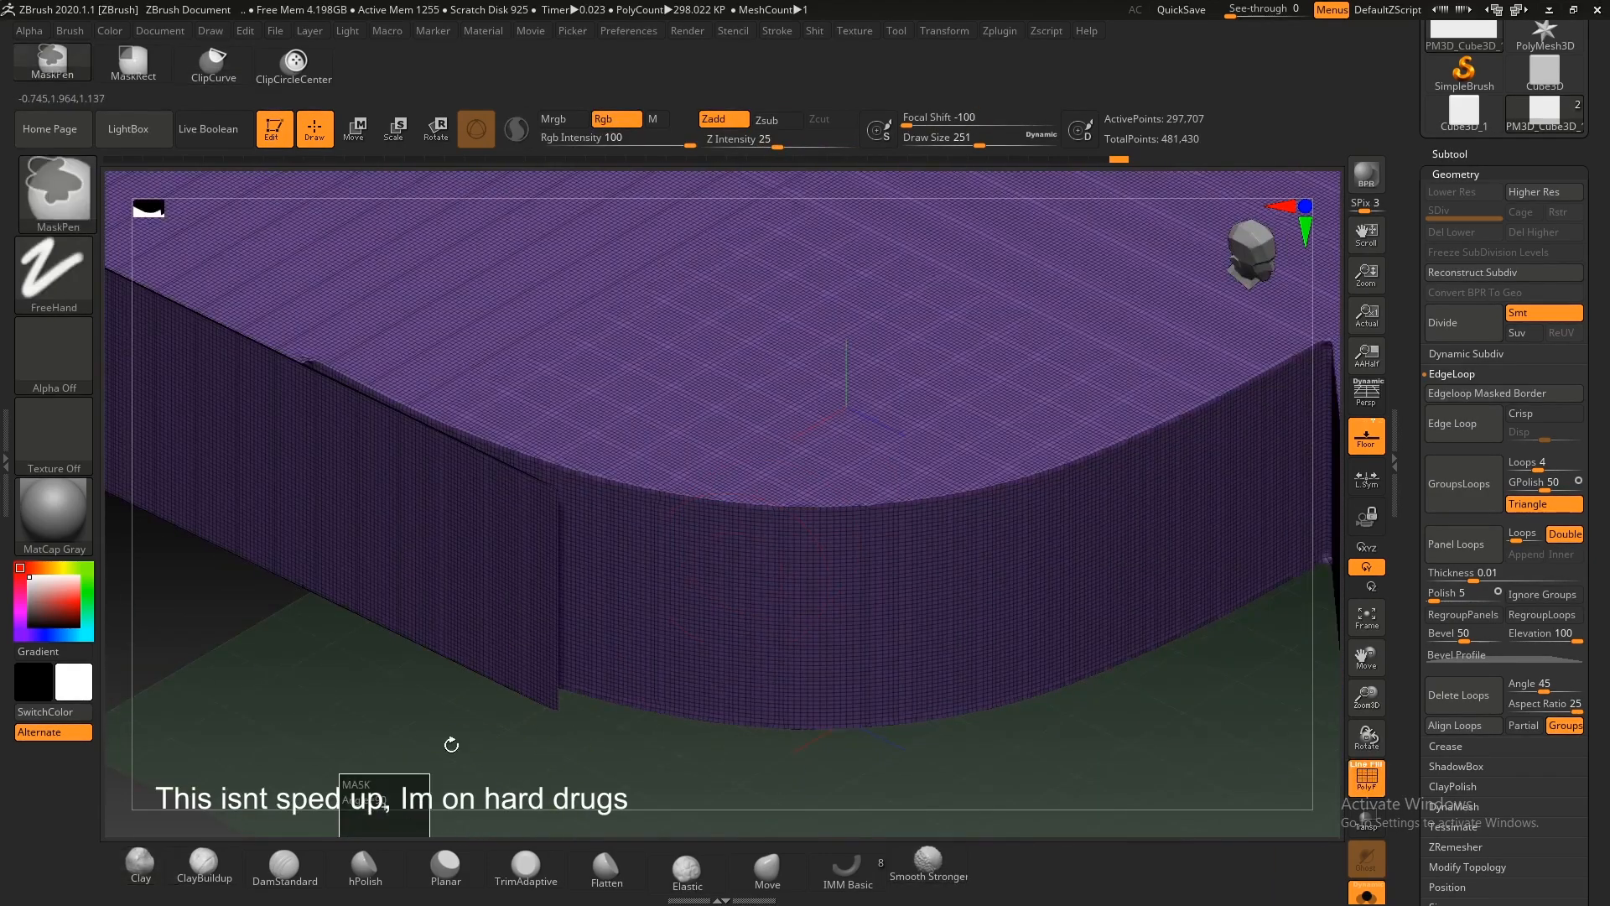
right_drag(559, 615, 557, 571)
key(shift+f)
mouse_move(723, 635)
ctrl+right_down()
mouse_move(697, 468)
mouse_move(637, 587)
ctrl+right_up()
key(ctrl+z)
key(ctrl+z)
Step: Mask the two leftover side strips beyond the ends of the curved cut and turn them into a separate polygroup
ctrl+drag(564, 771, 490, 698)
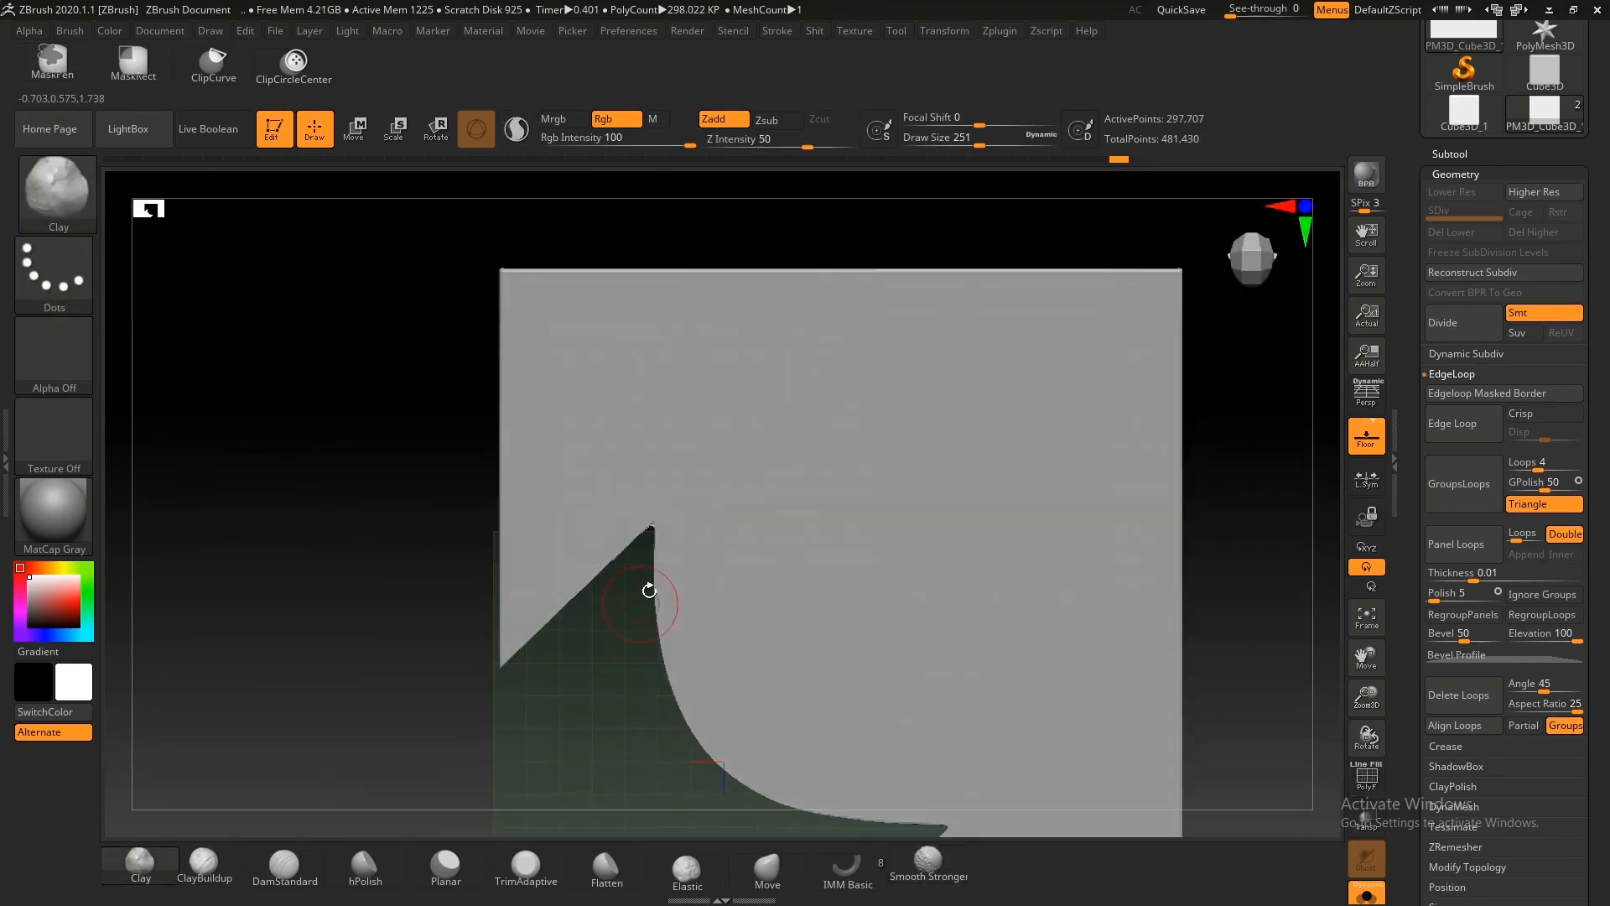
ctrl+drag(653, 648, 252, 193)
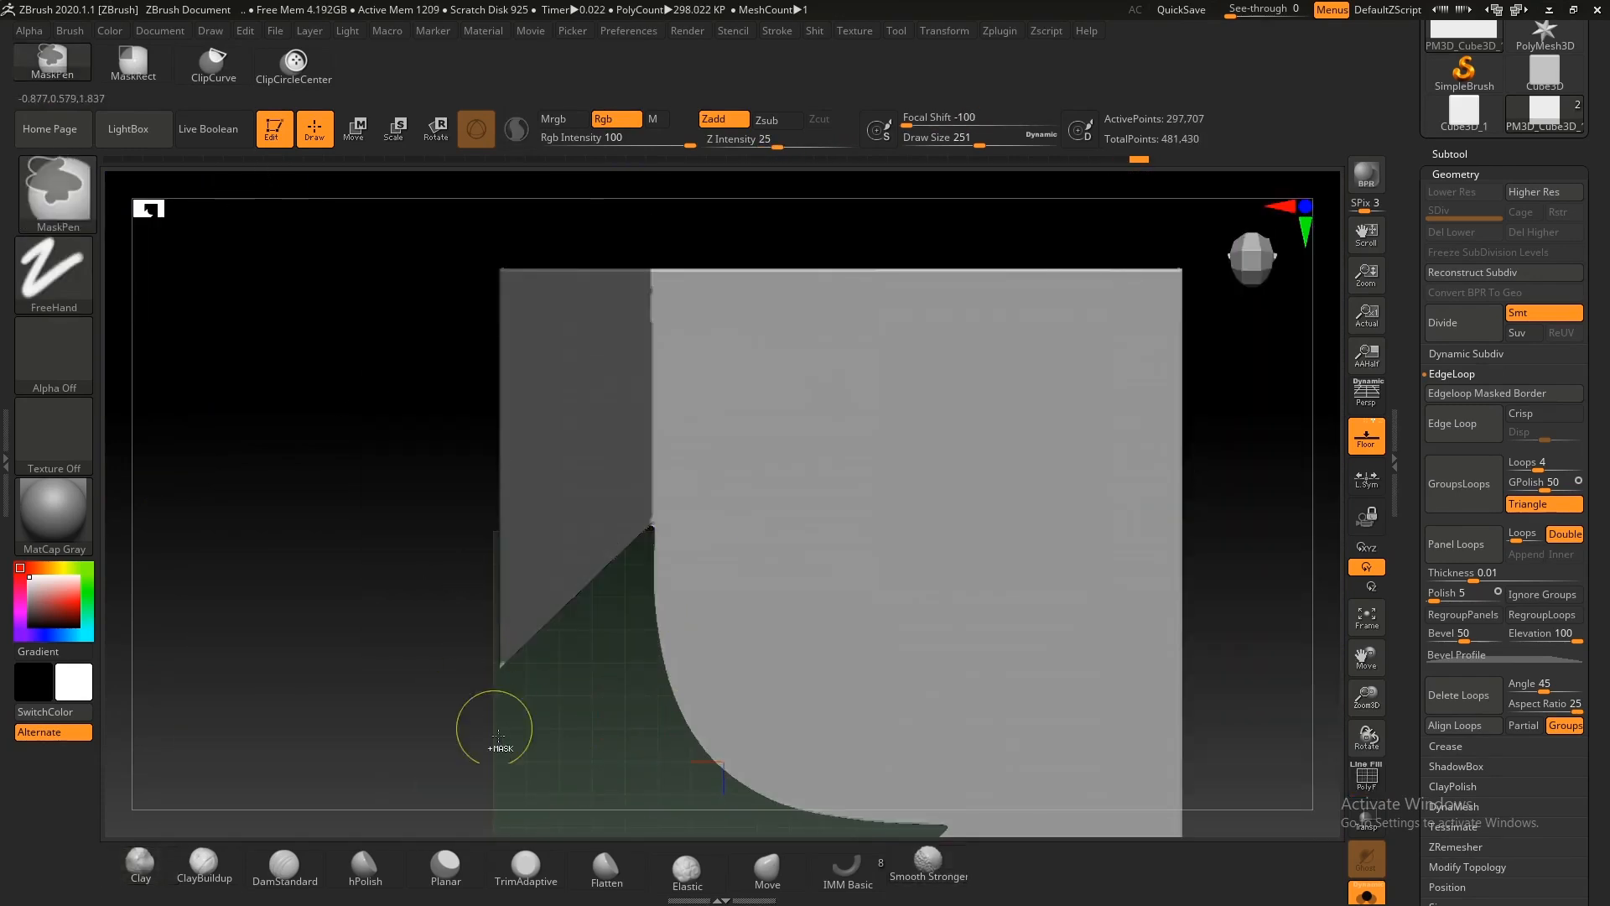
alt+right_drag(604, 639, 459, 292)
ctrl+drag(1218, 763, 563, 481)
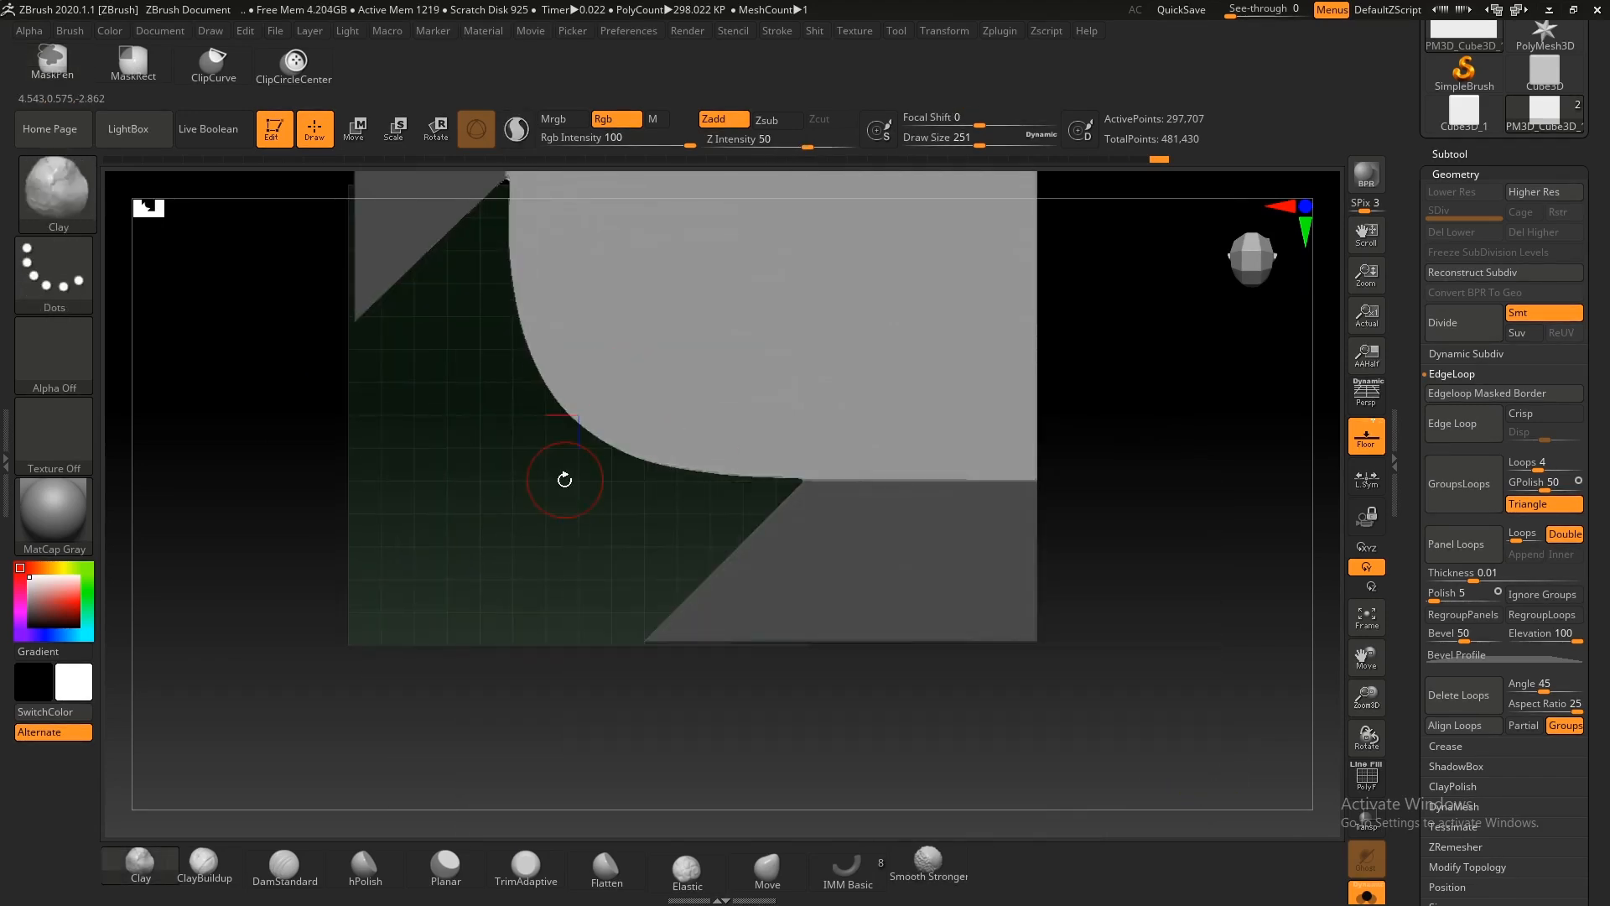
key(shift+f)
ctrl+right_drag(776, 594, 888, 561)
key(ctrl+w)
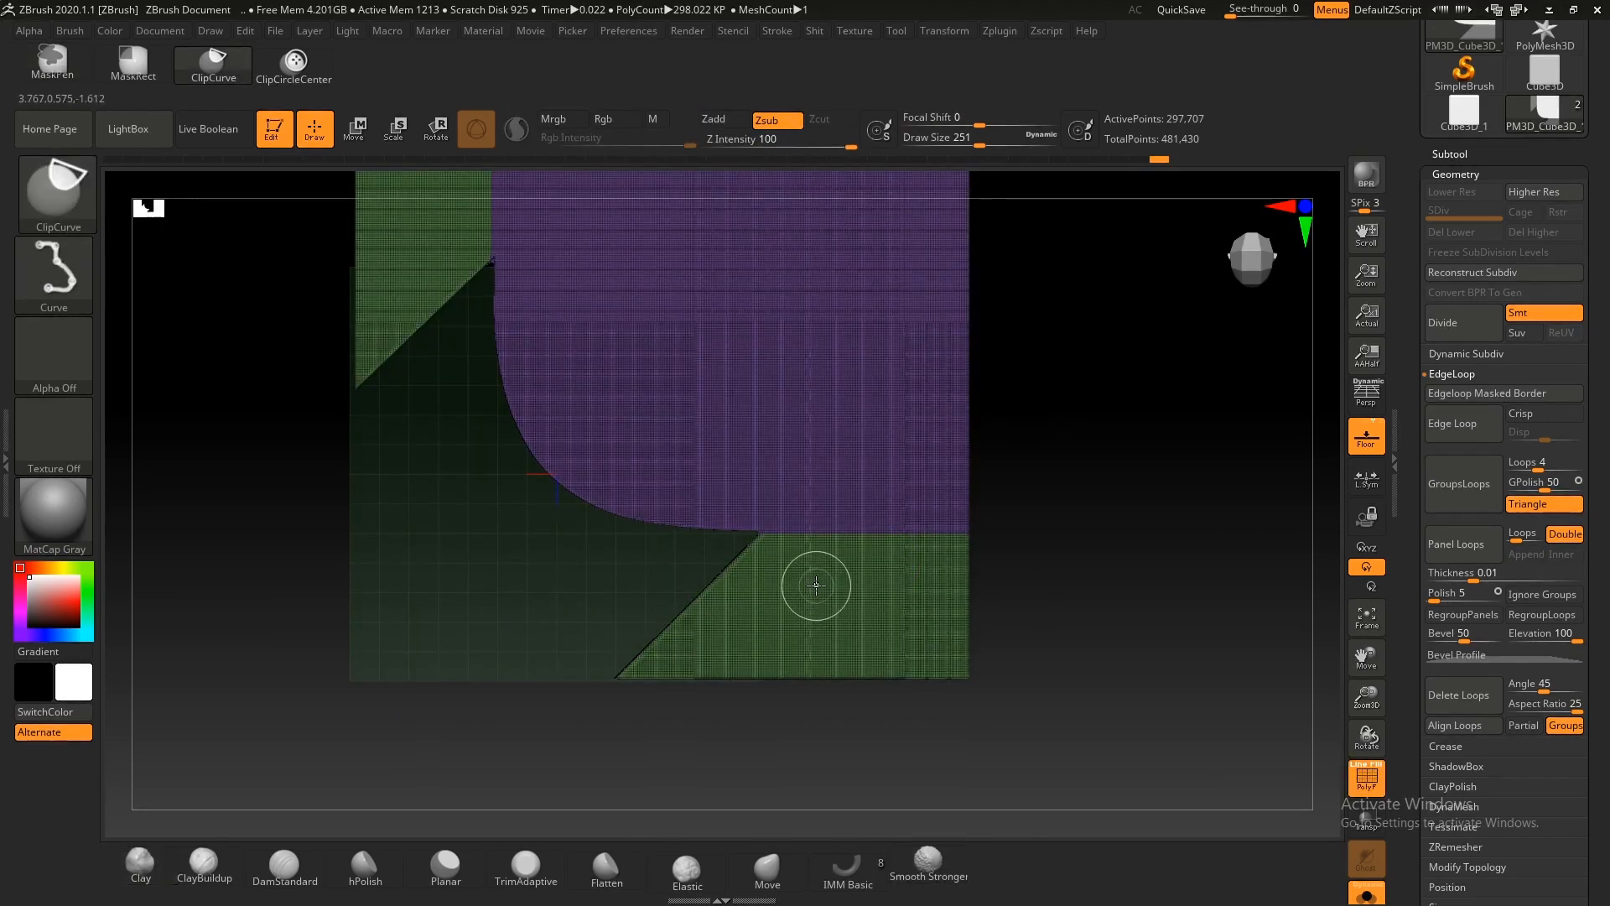
Step: Hide the polygroup of the leftover side strips and delete the hidden geometry from the slab
ctrl+shift+click(816, 587)
ctrl+shift+click(815, 585)
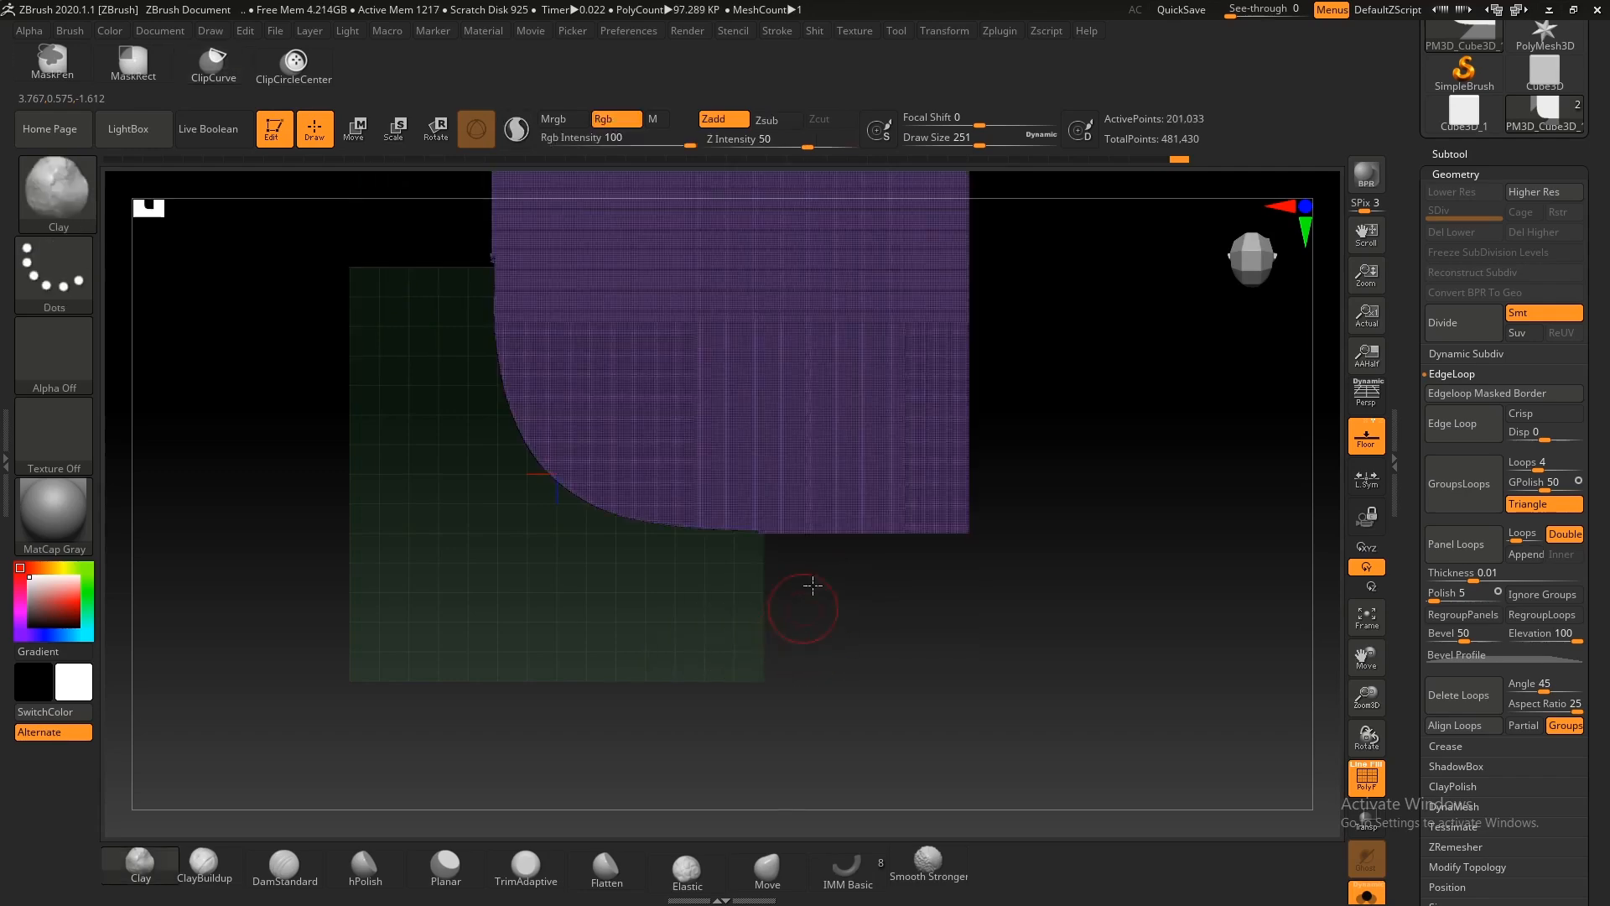
right_drag(804, 604, 835, 511)
key(space)
right_drag(654, 495, 815, 554)
Step: DynaMesh the remaining slab to close its open sides and turn off the polyframe
key(ctrl+shift)
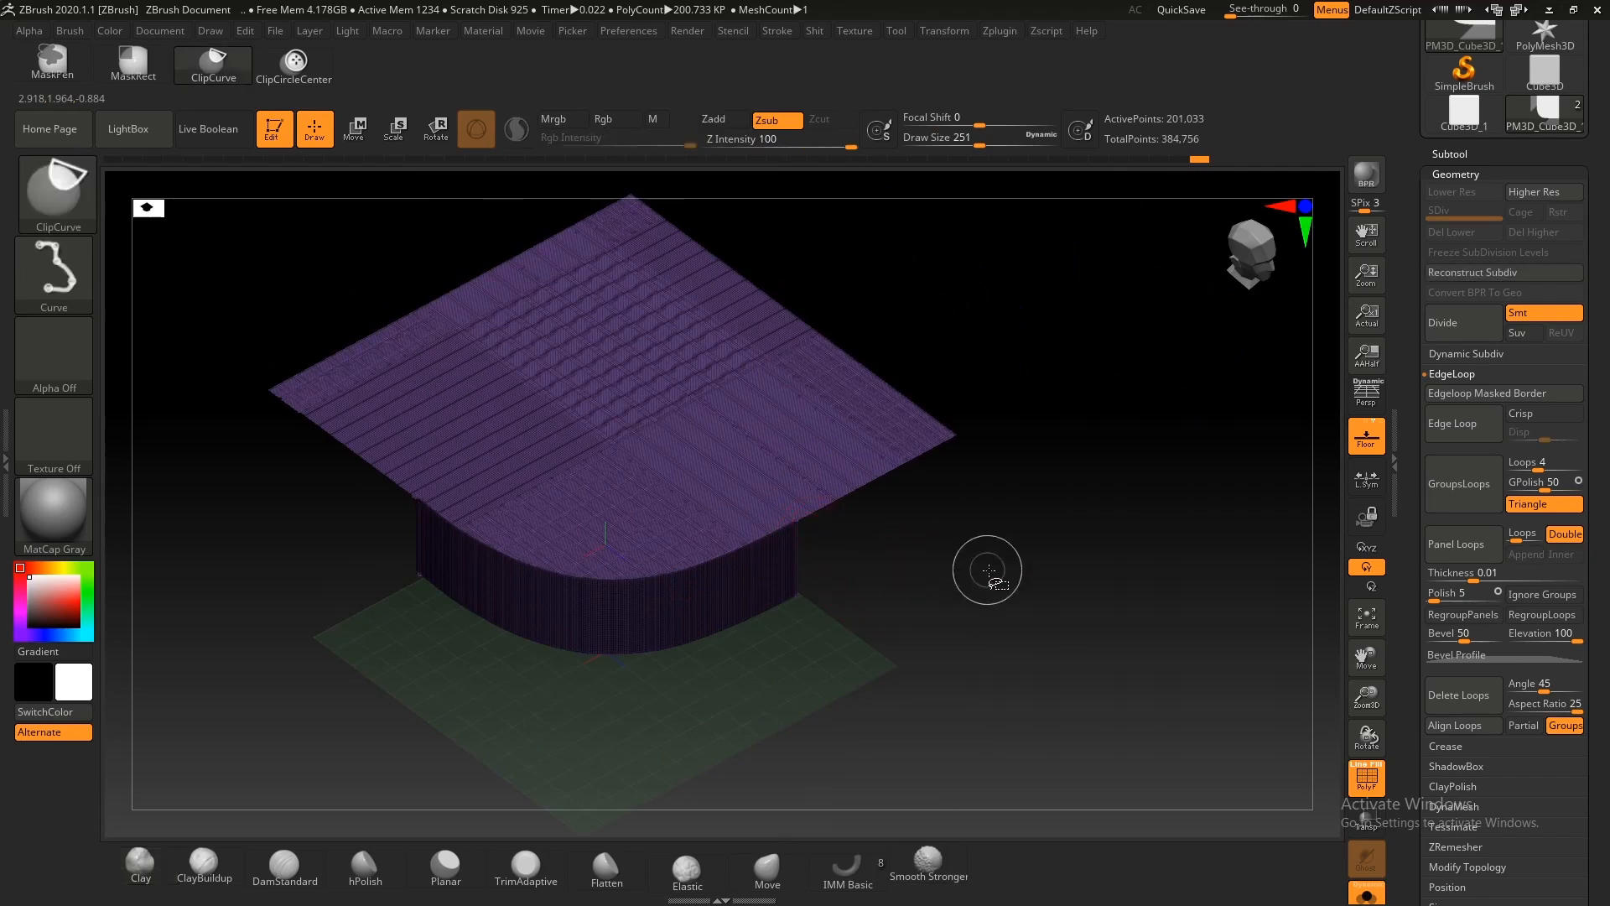
ctrl+shift+click(1028, 559)
mouse_move(964, 593)
right_down()
mouse_move(952, 668)
mouse_move(783, 460)
mouse_move(1093, 576)
right_up()
key(ctrl)
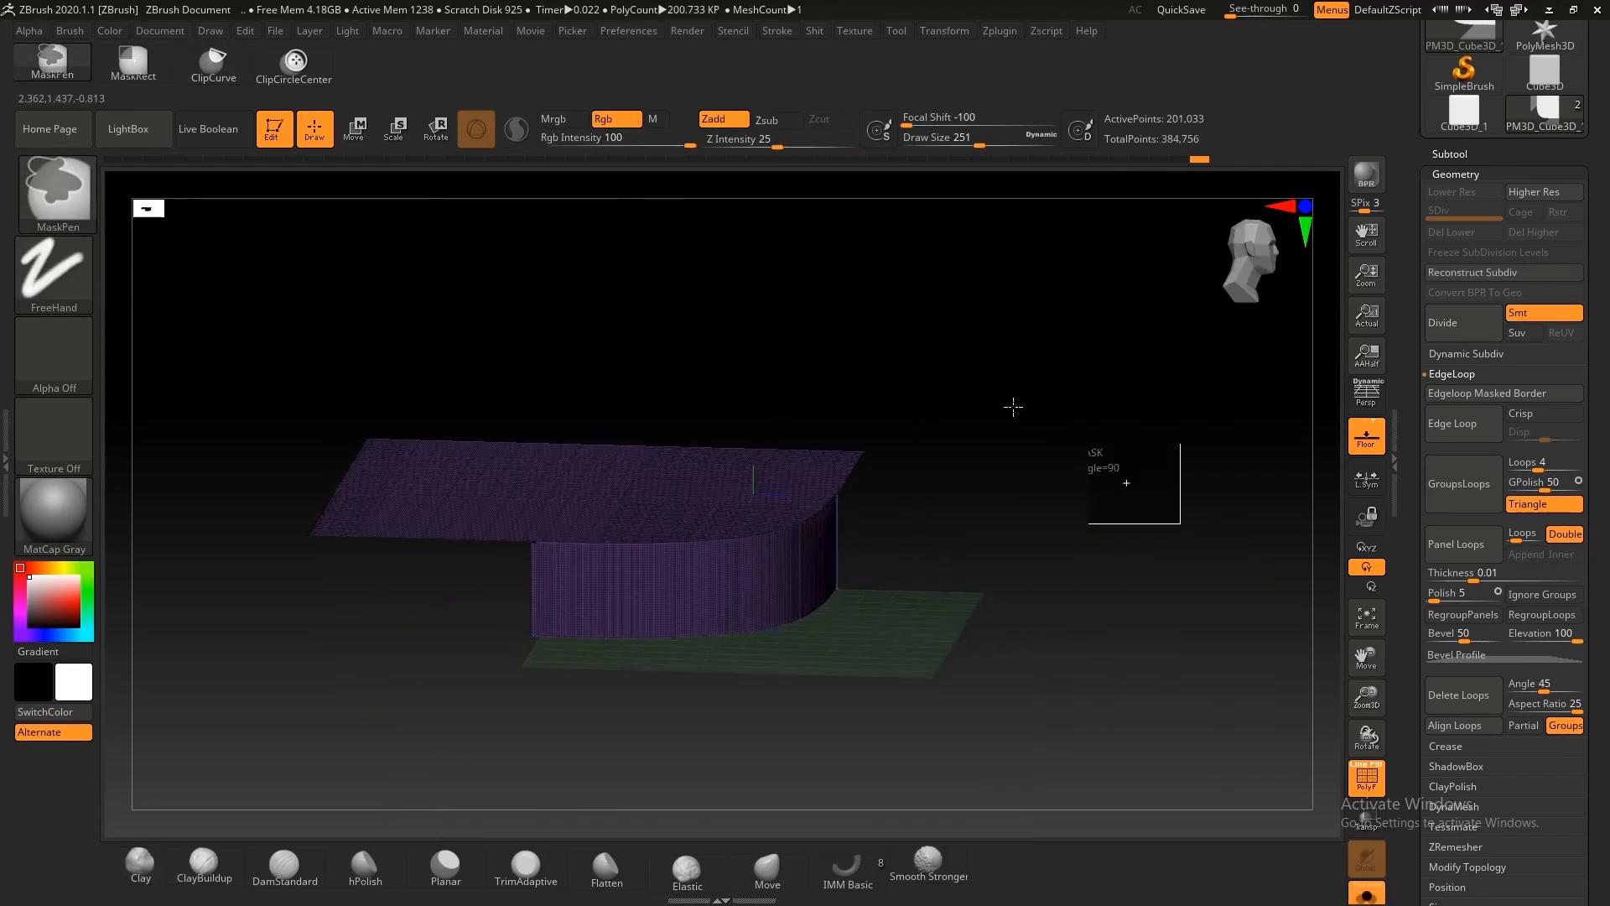
key(ctrl+z)
key(shift+f)
Step: Trim the slab's straight sides flush with the ends of the curved corner using ClipCurve
right_drag(659, 554, 461, 439)
mouse_move(461, 439)
alt+right_down()
mouse_move(737, 499)
mouse_move(576, 496)
mouse_move(648, 571)
alt+right_up()
key(ctrl+shift)
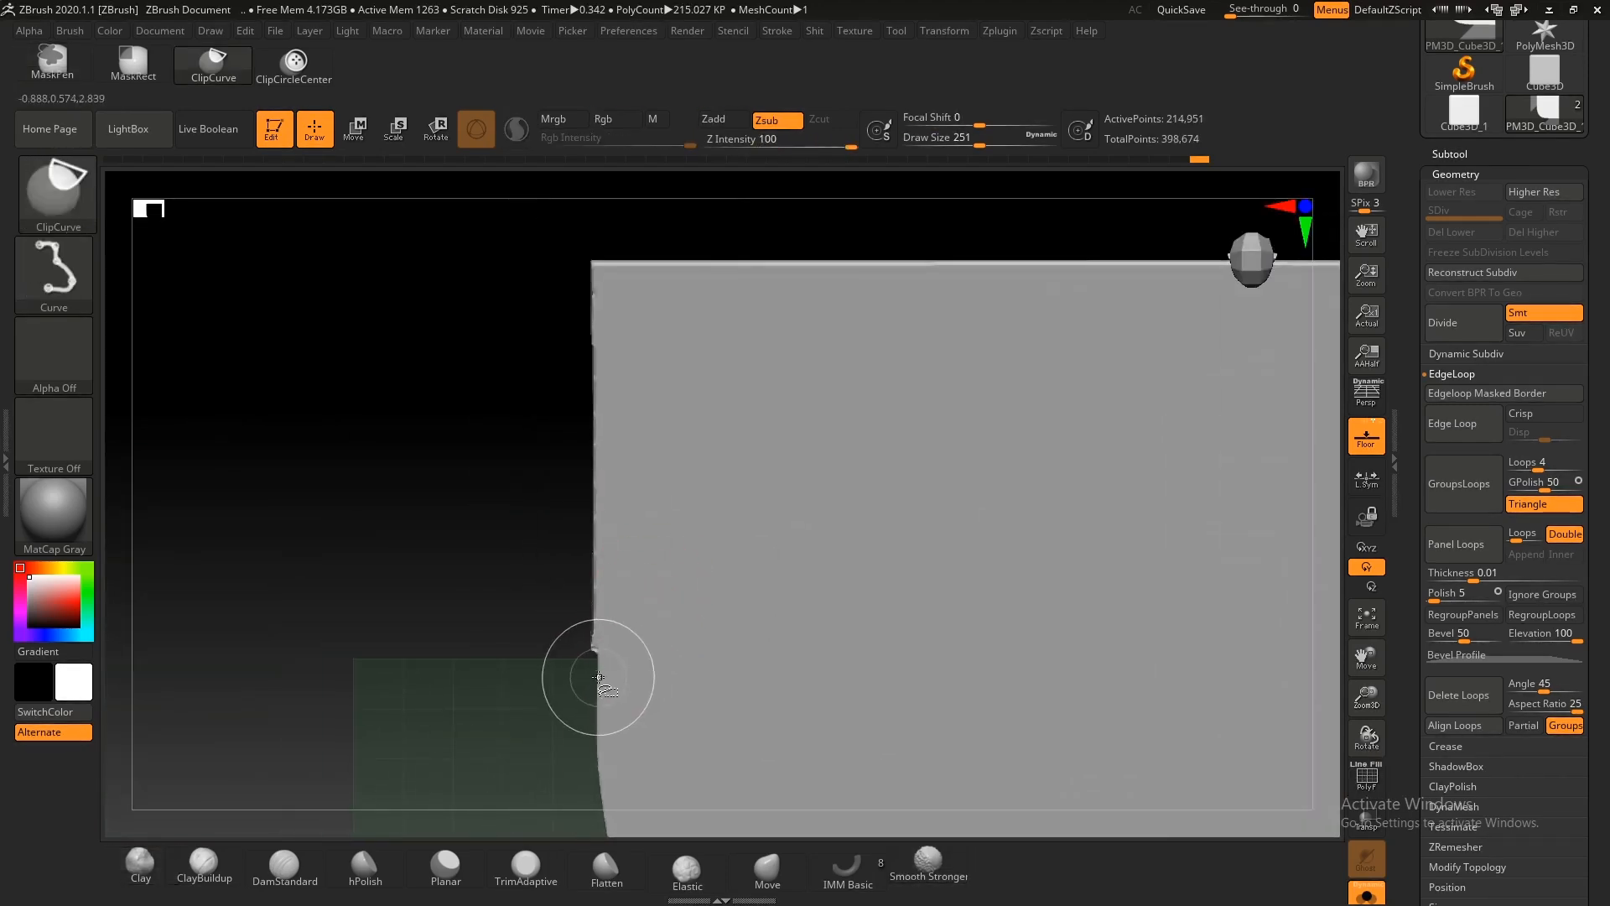
mouse_move(685, 472)
ctrl+right_down()
mouse_move(722, 482)
mouse_move(460, 532)
ctrl+right_up()
mouse_move(629, 522)
right_down()
mouse_move(561, 525)
mouse_move(665, 511)
mouse_move(676, 521)
mouse_move(589, 574)
mouse_move(1052, 671)
right_up()
alt+right_drag(504, 466, 593, 511)
key(ctrl+shift)
ctrl+shift+drag(257, 508, 887, 521)
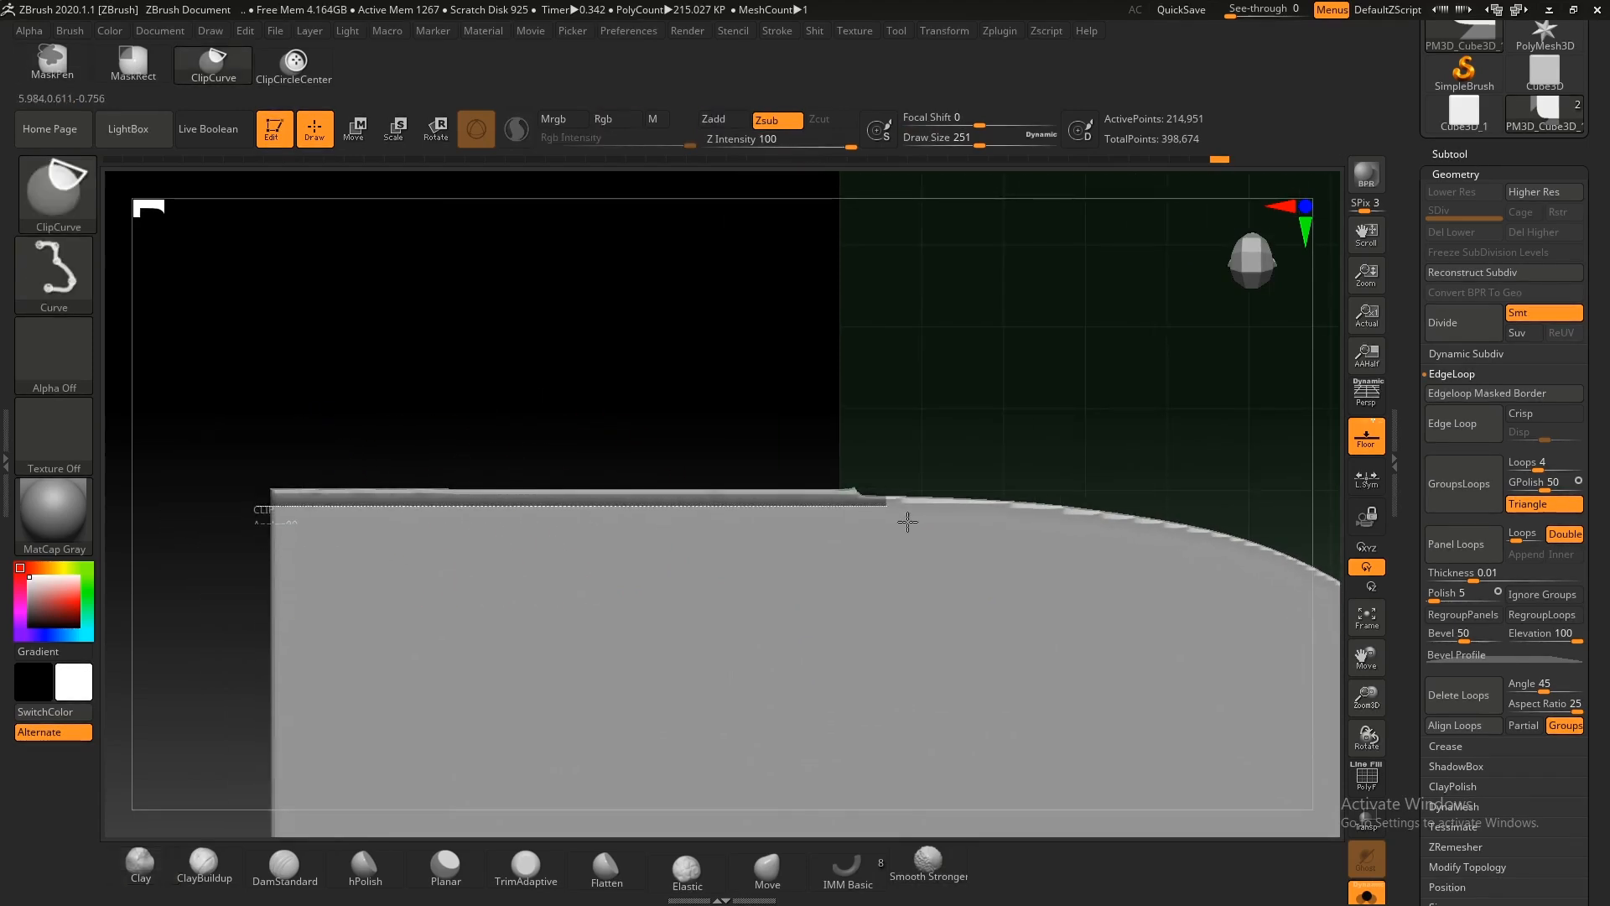
ctrl+shift+drag(1154, 541, 1154, 541)
ctrl+shift+drag(270, 498, 1023, 491)
Step: Return to the top view and re-DynaMesh the trimmed slab
mouse_move(883, 574)
ctrl+right_down()
mouse_move(722, 514)
mouse_move(831, 403)
ctrl+right_up()
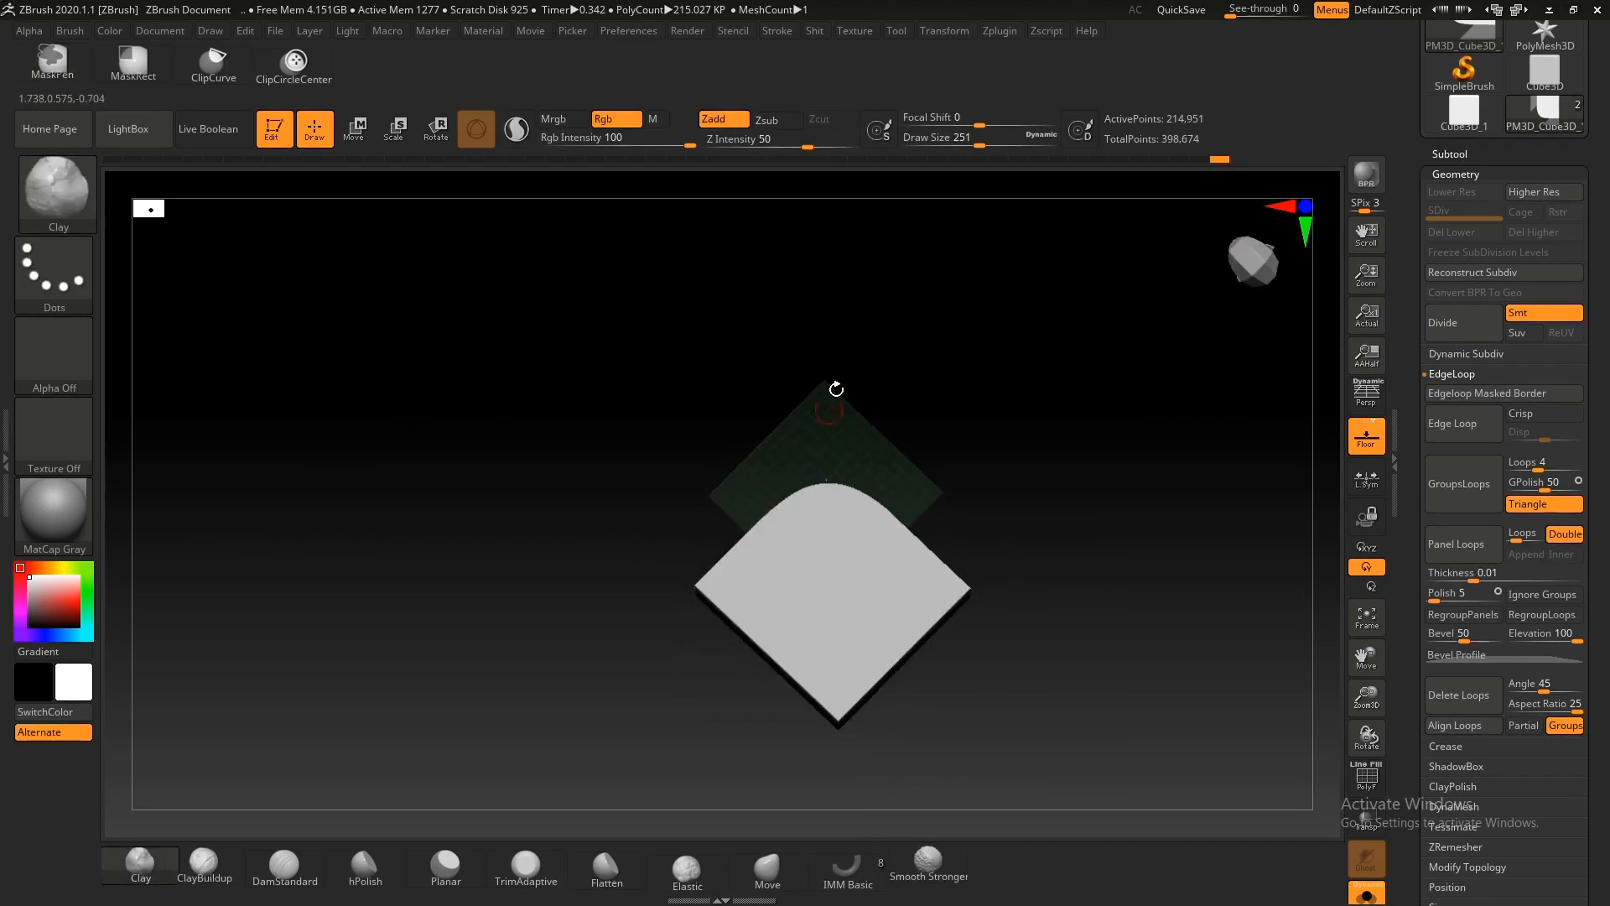
shift+right_drag(900, 496, 873, 571)
ctrl+drag(1029, 285, 916, 335)
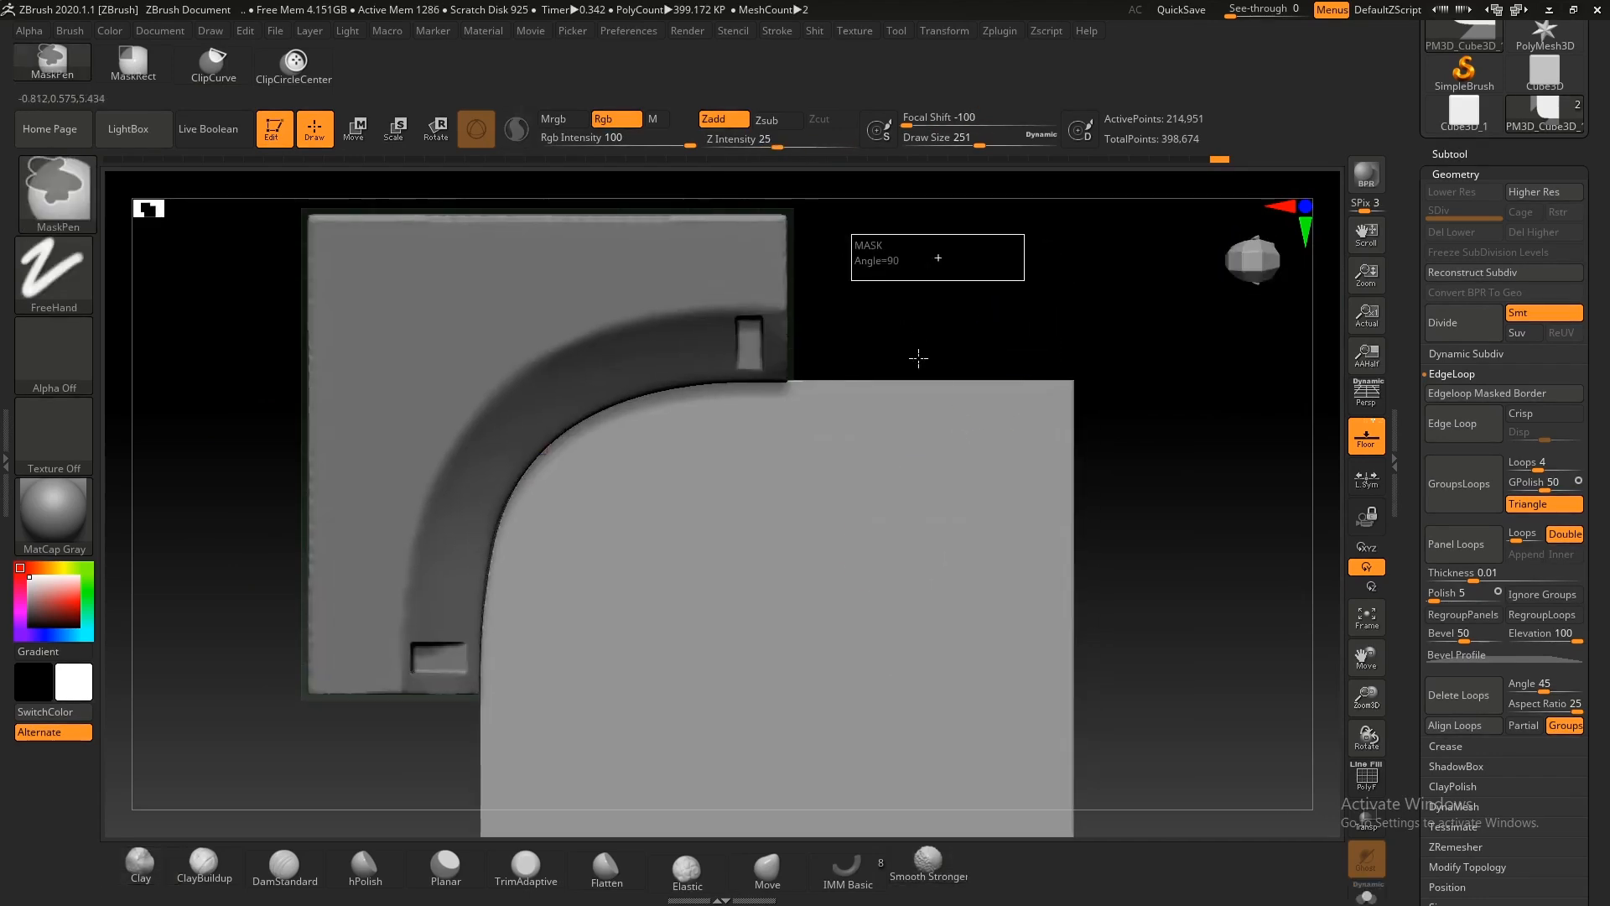
Step: Mask a border strip along the slab's two sides adjoining the rounded corner with MaskRect
ctrl+right_drag(663, 426, 680, 480)
ctrl+right_drag(680, 479, 801, 501)
alt+right_drag(801, 502, 730, 471)
ctrl+right_drag(710, 541, 637, 473)
key(shift+s)
ctrl+drag(674, 727, 446, 323)
ctrl+drag(697, 714, 510, 409)
mouse_move(468, 297)
ctrl+mouse_down()
mouse_move(1039, 360)
mouse_move(1180, 441)
ctrl+mouse_up()
mouse_move(565, 288)
ctrl+mouse_down()
mouse_move(899, 323)
mouse_move(1158, 431)
ctrl+mouse_up()
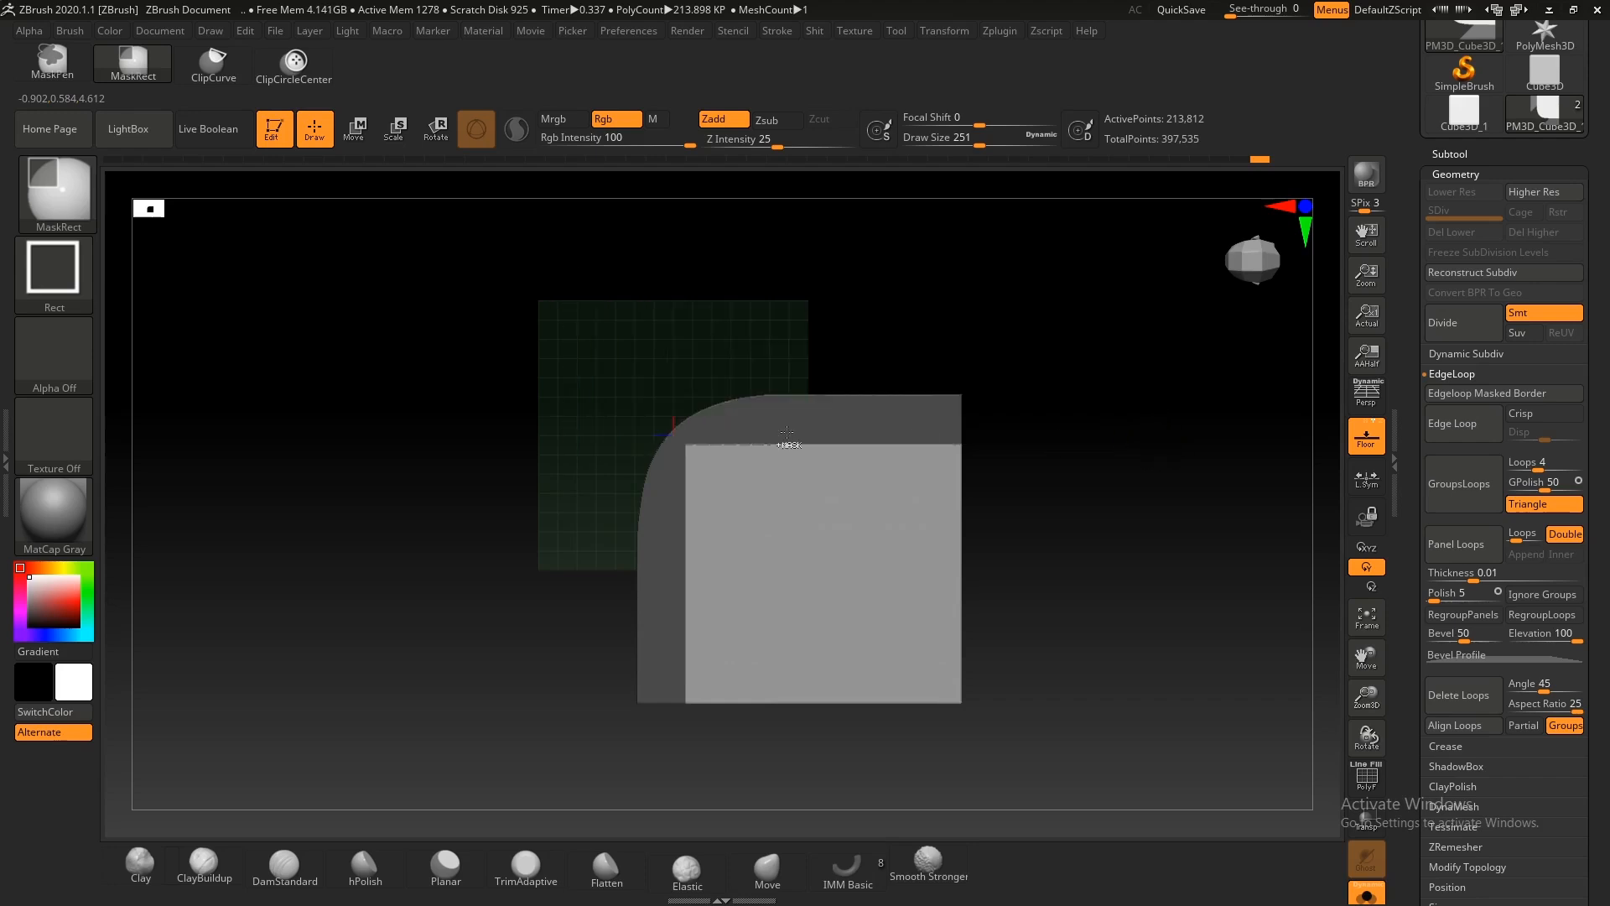
Step: Round the inner corner of the border mask with MaskPen and set the draw size to 846
ctrl+right_drag(697, 442, 722, 510)
key(ctrl+1)
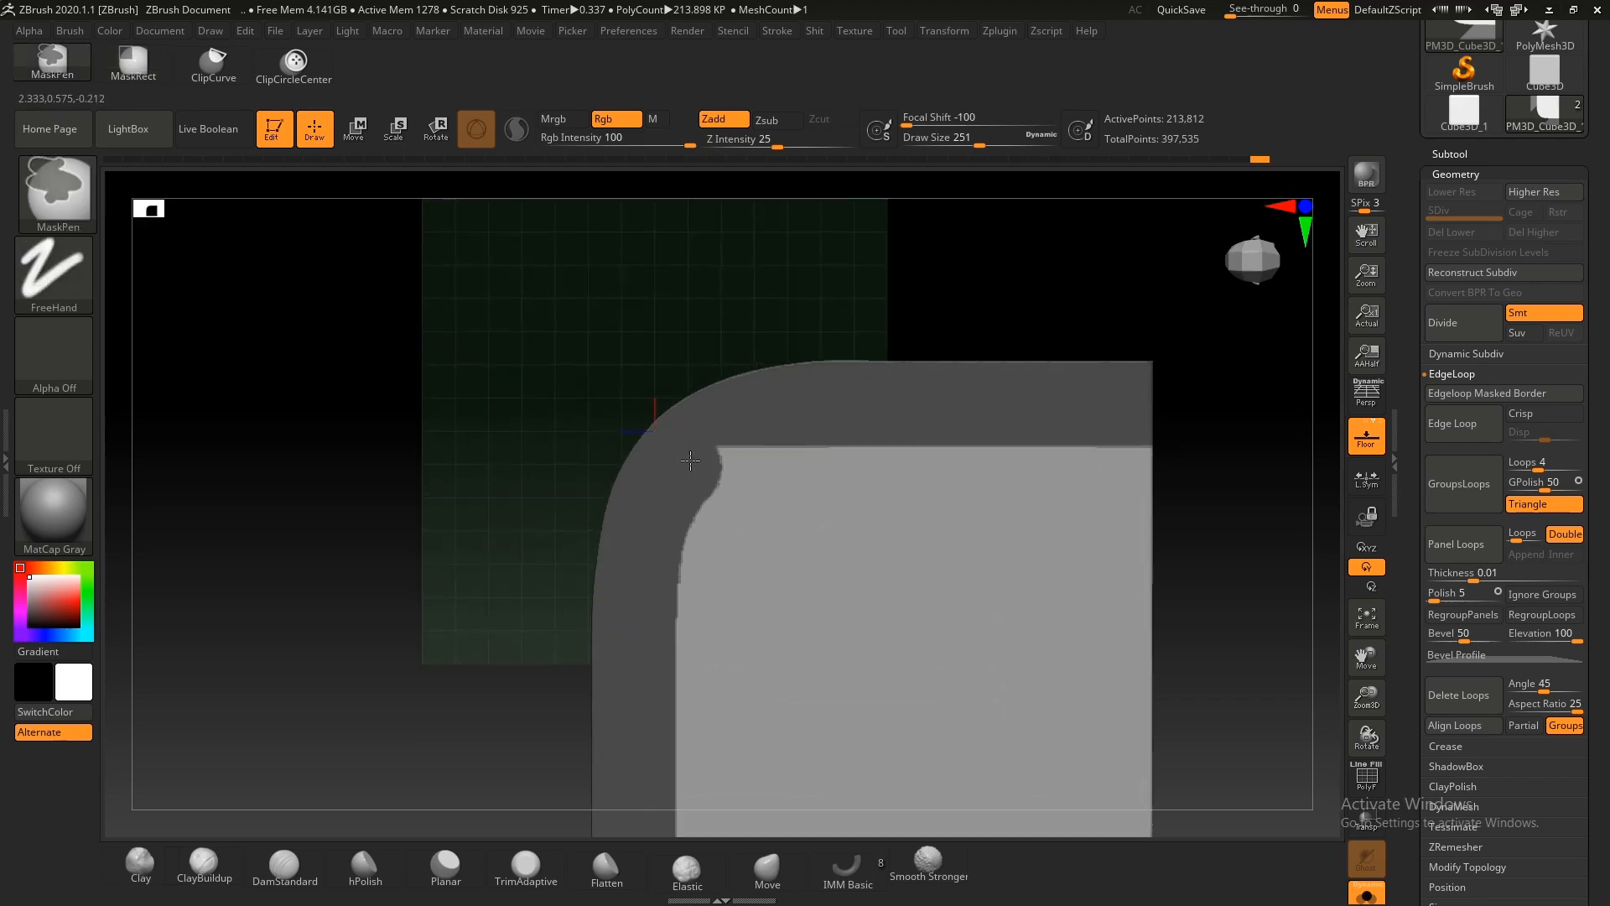
ctrl+right_drag(807, 510, 747, 603)
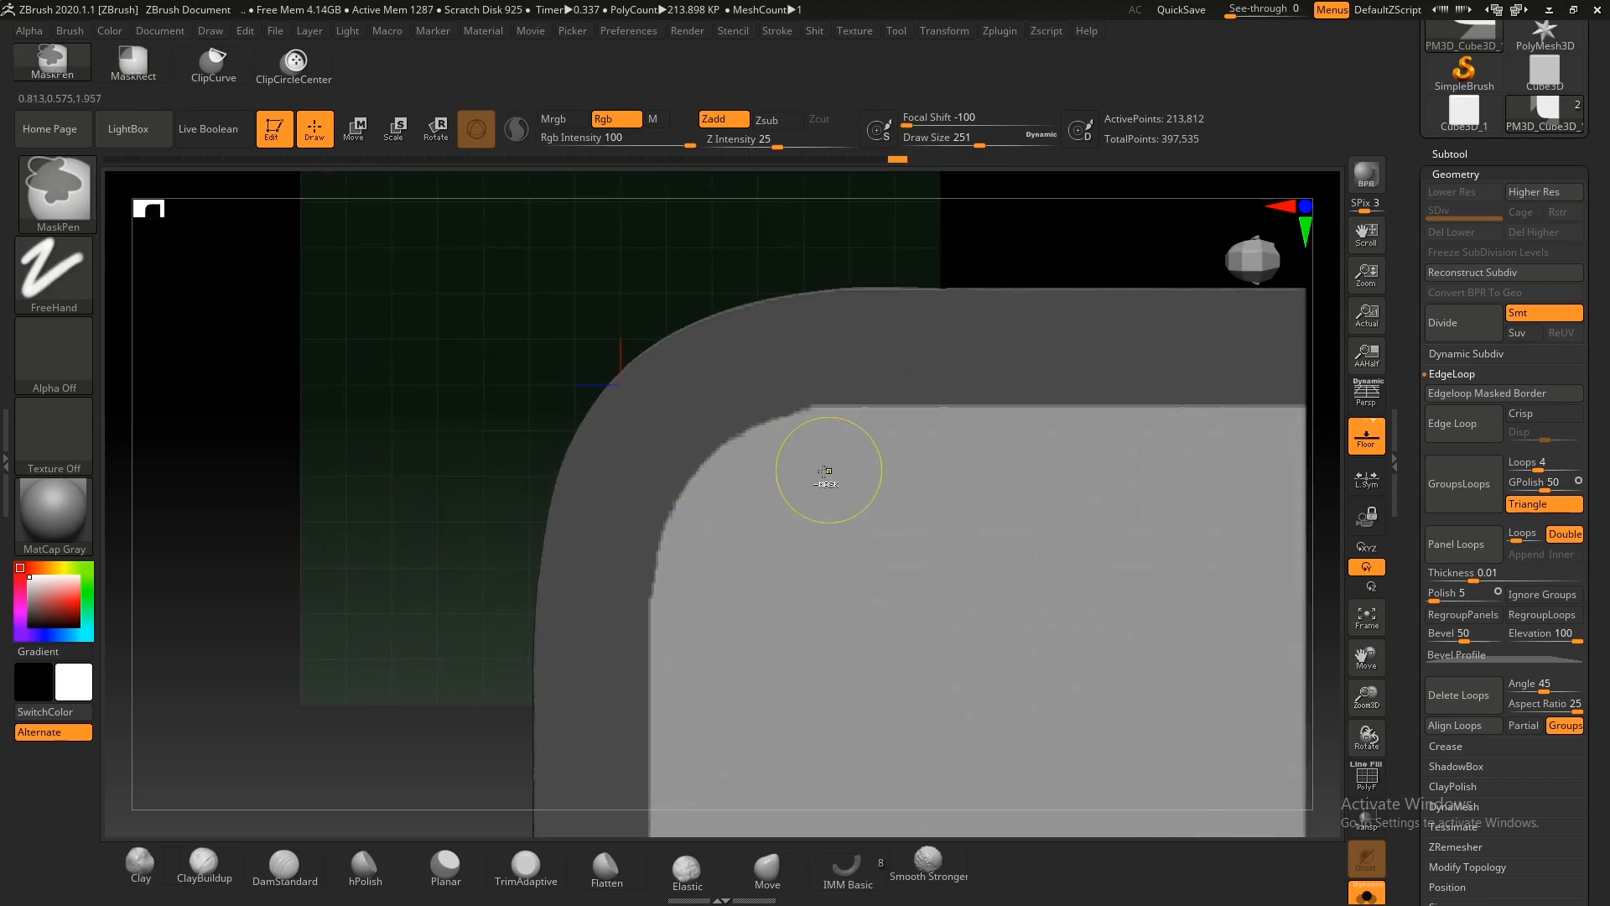
key(s)
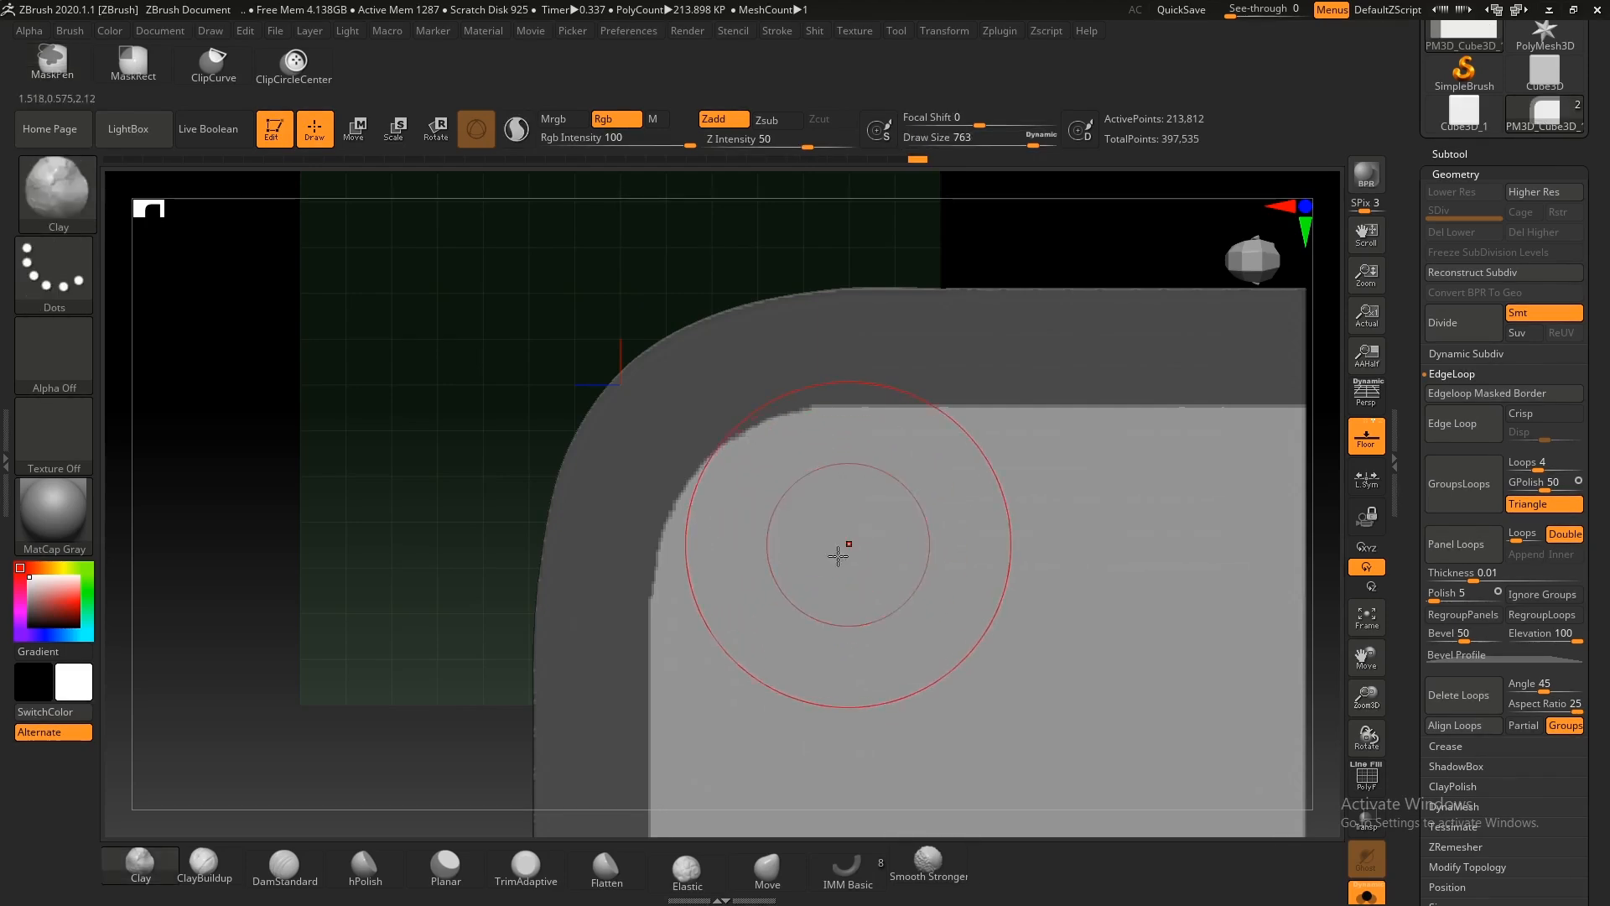
key(s)
drag(829, 590, 837, 587)
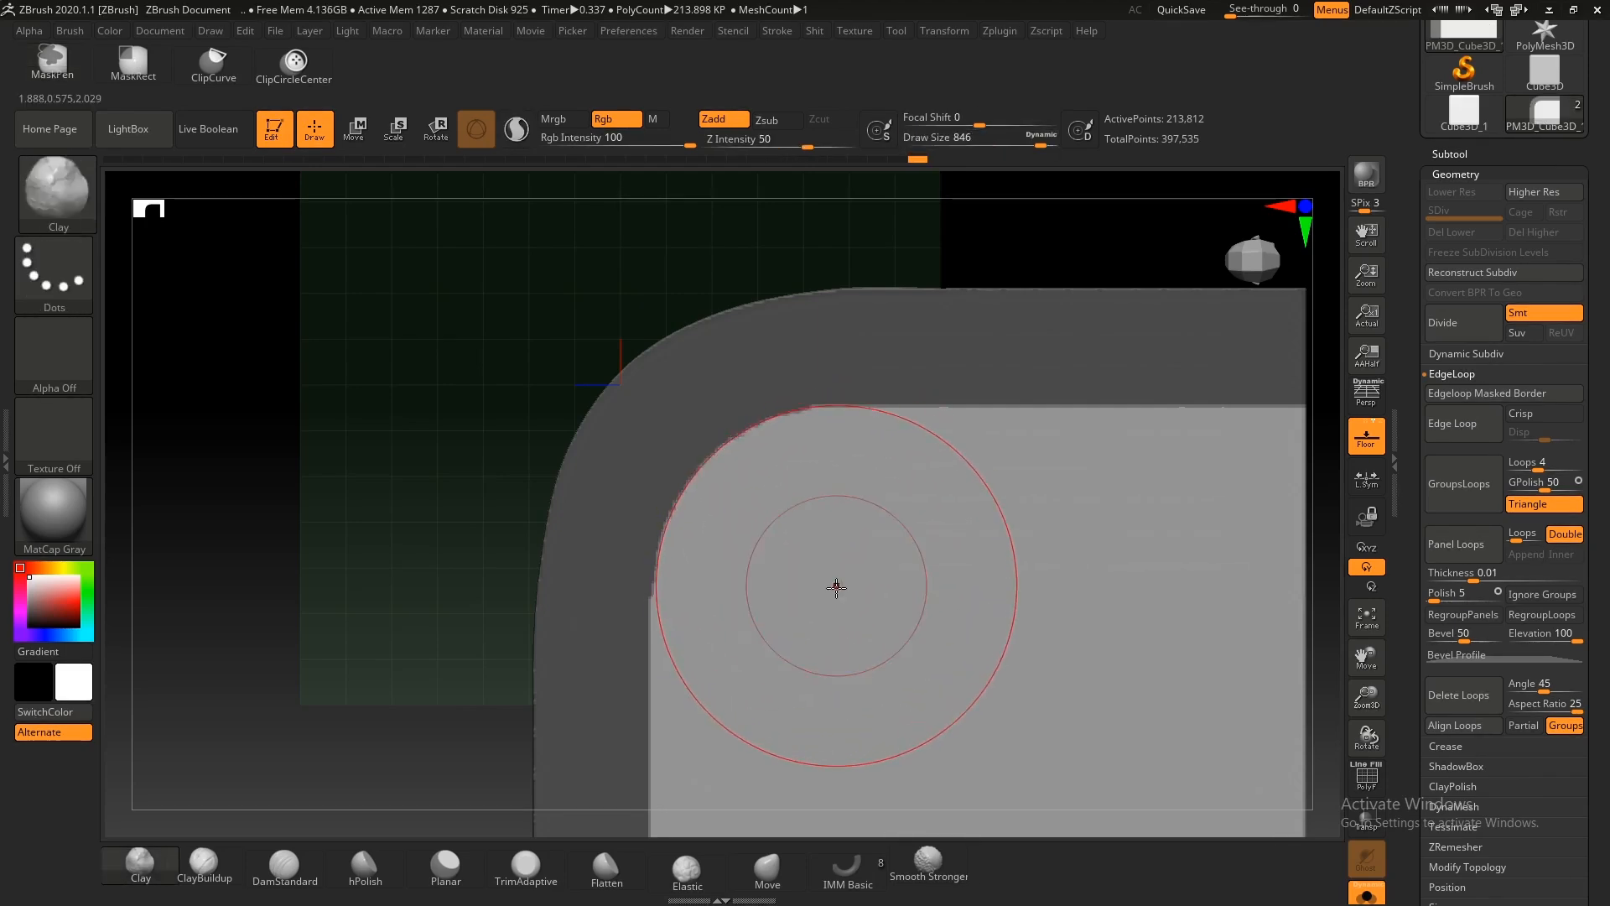
Step: Refine the rounded inner corner of the border mask with MaskPen at draw size 202
ctrl+right_drag(830, 588, 601, 417)
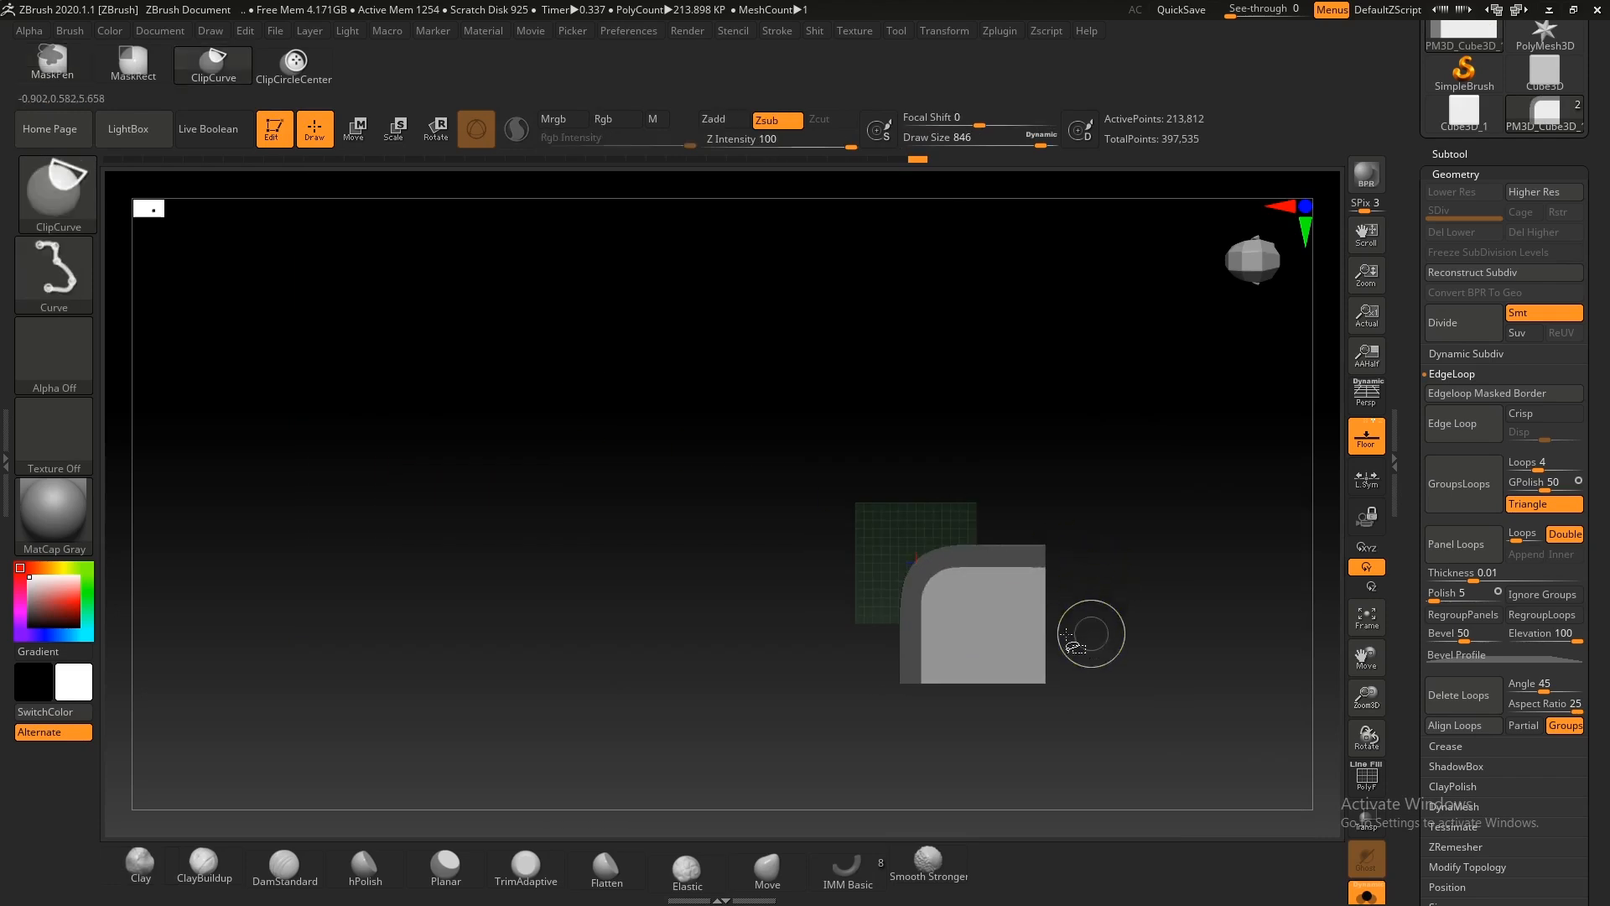
ctrl+right_drag(1093, 637, 1054, 676)
key(s)
drag(914, 544, 879, 543)
ctrl+right_drag(887, 523, 939, 638)
key(s)
drag(855, 501, 818, 500)
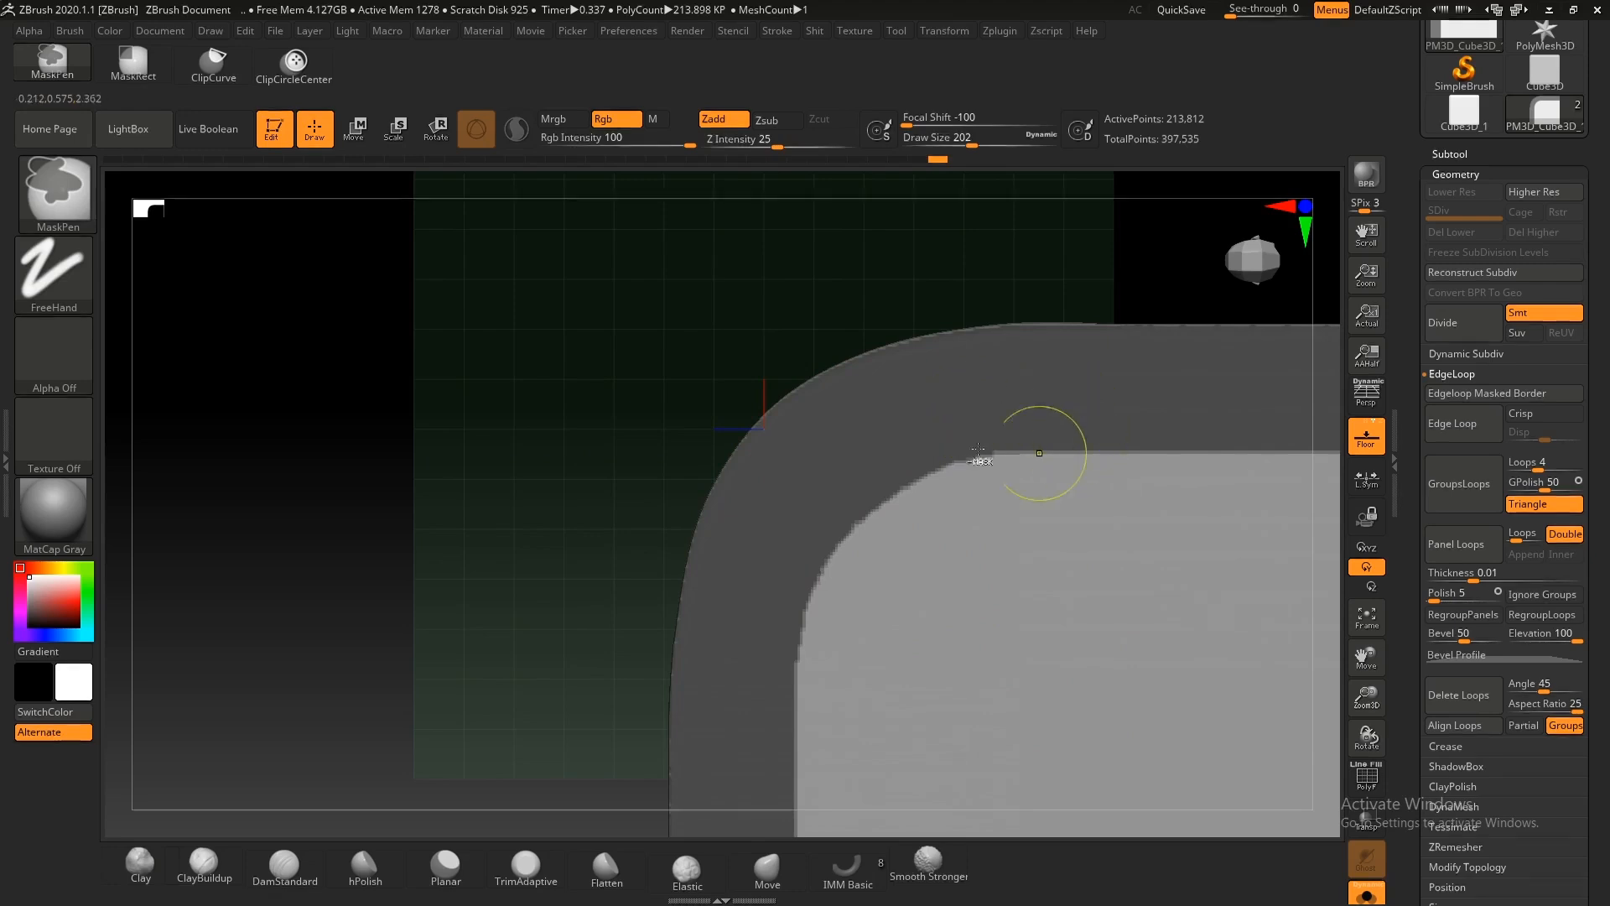
ctrl+right_drag(1047, 452, 1002, 466)
alt+right_drag(1002, 465, 751, 402)
ctrl+right_drag(1004, 466, 824, 464)
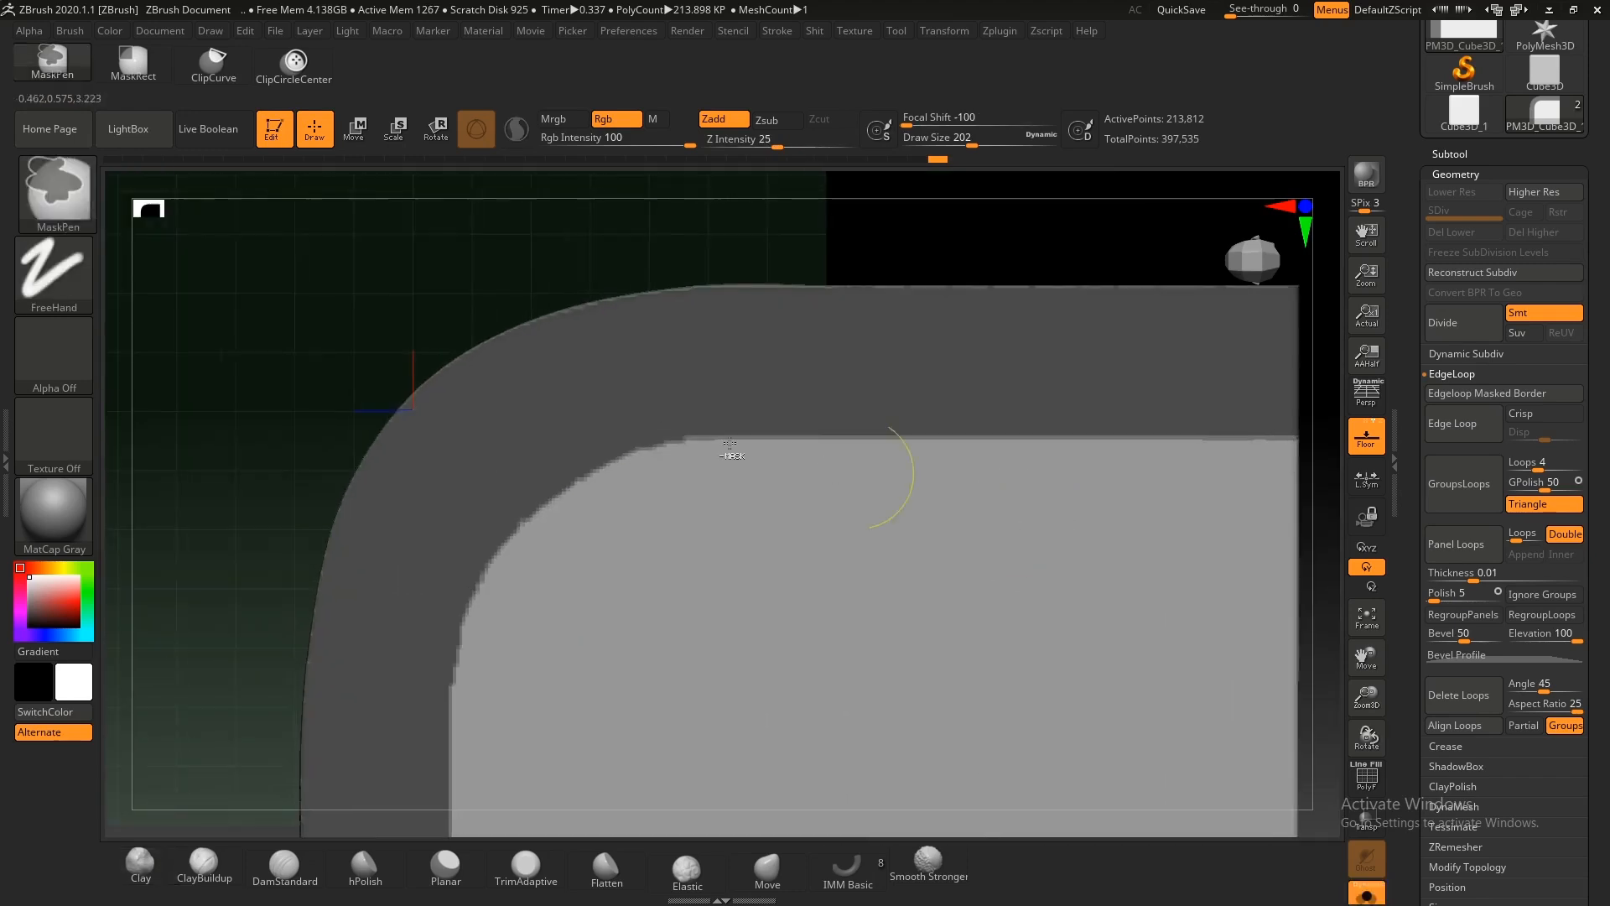
ctrl+right_drag(859, 381, 671, 376)
right_drag(988, 453, 939, 503)
mouse_move(940, 503)
ctrl+right_down()
mouse_move(993, 577)
mouse_move(883, 487)
ctrl+right_up()
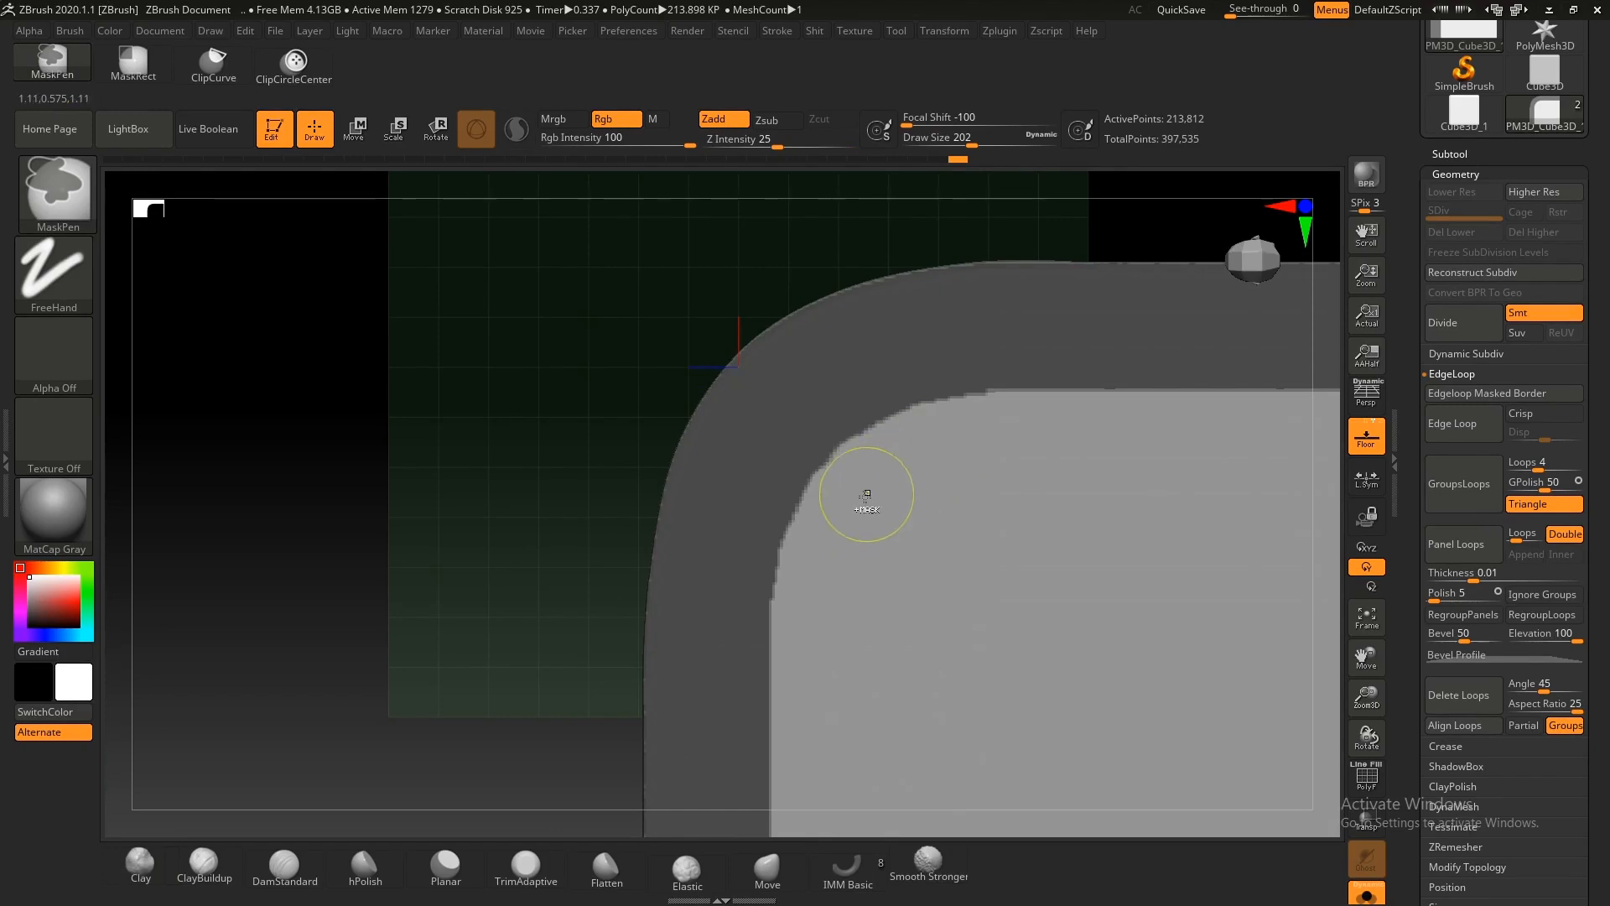
key(s)
drag(872, 538, 929, 541)
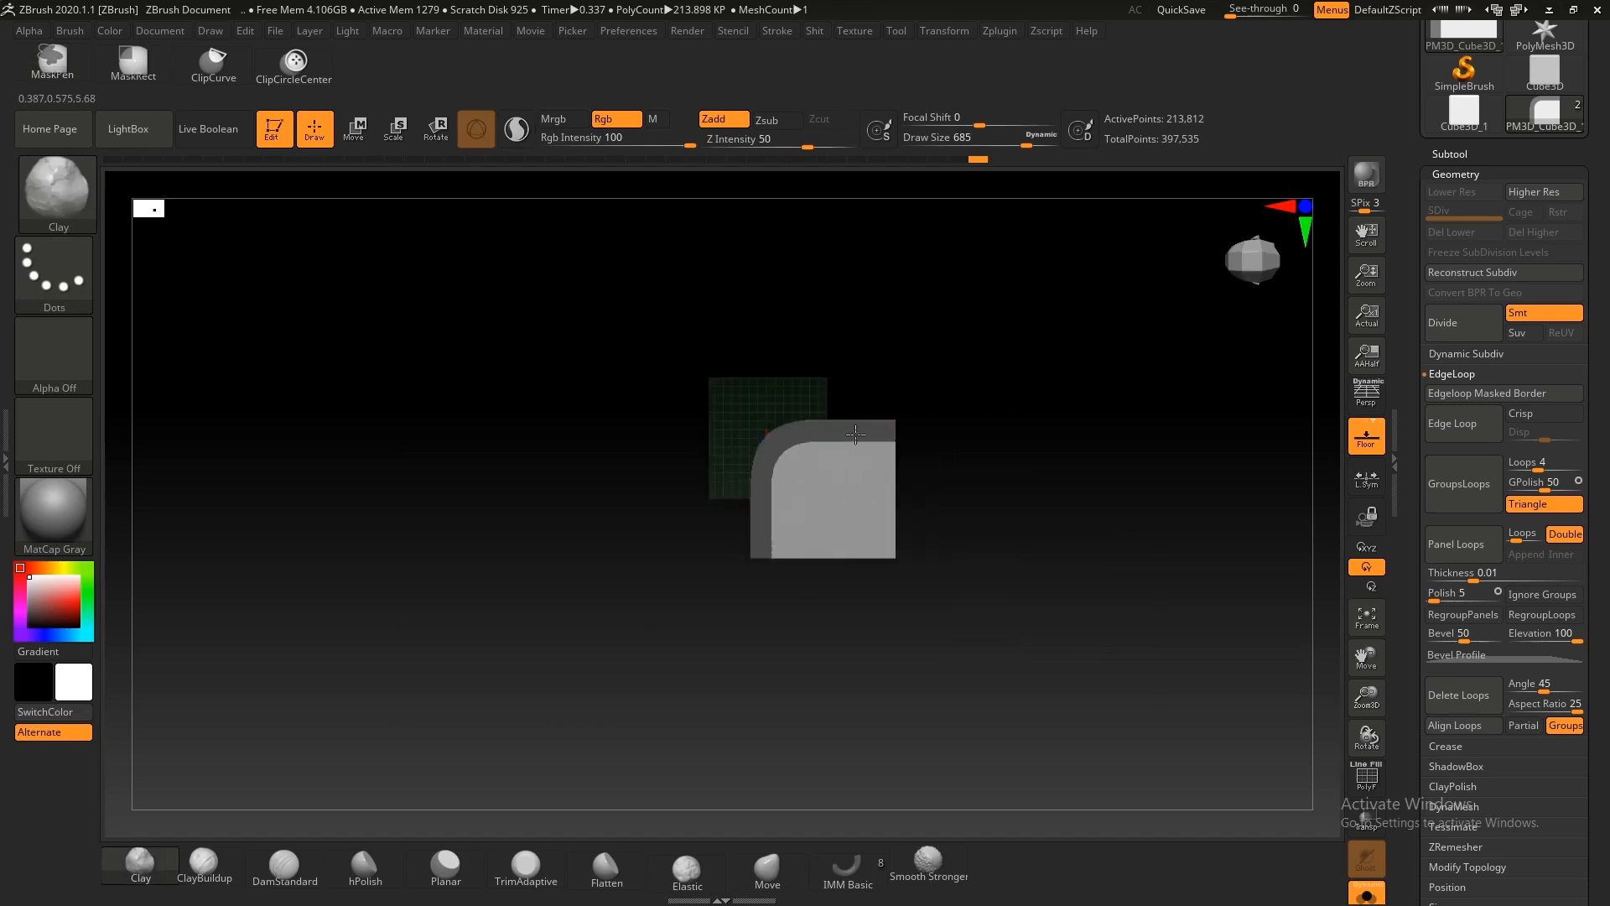
Step: Unmask the lower half of the slab from the side view and invert the mask
drag(1033, 531, 1011, 513)
ctrl+right_drag(1072, 503, 686, 457)
ctrl+alt+drag(1247, 665, 428, 478)
mouse_move(517, 492)
right_down()
mouse_move(813, 497)
mouse_move(748, 489)
mouse_move(705, 557)
right_up()
ctrl+click(1154, 619)
key(s)
drag(1053, 600, 1048, 599)
mouse_move(1048, 600)
ctrl+right_down()
mouse_move(884, 553)
mouse_move(956, 562)
ctrl+right_up()
ctrl+right_drag(956, 562, 913, 657)
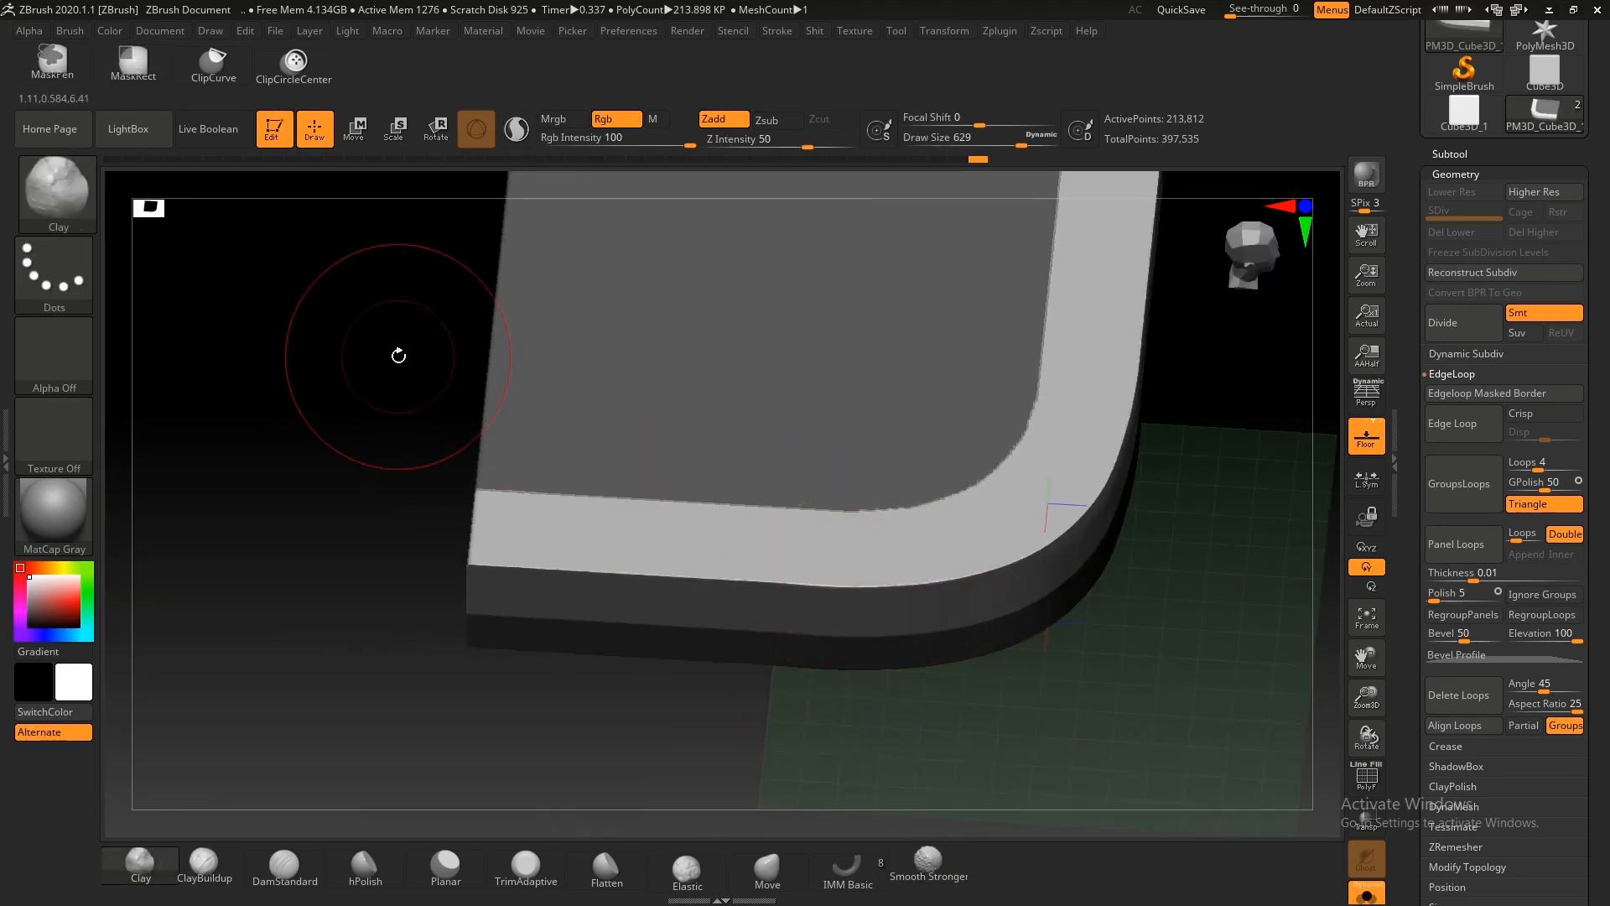
ctrl+click(374, 320)
ctrl+click(361, 298)
Step: Bevel the slab's unmasked border along its two outer sides with ClipCurve at an angle of about 47 degrees
ctrl+right_drag(948, 587, 847, 428)
mouse_move(847, 428)
ctrl+right_down()
mouse_move(1049, 624)
mouse_move(909, 457)
mouse_move(997, 495)
ctrl+right_up()
ctrl+right_drag(997, 495, 1003, 665)
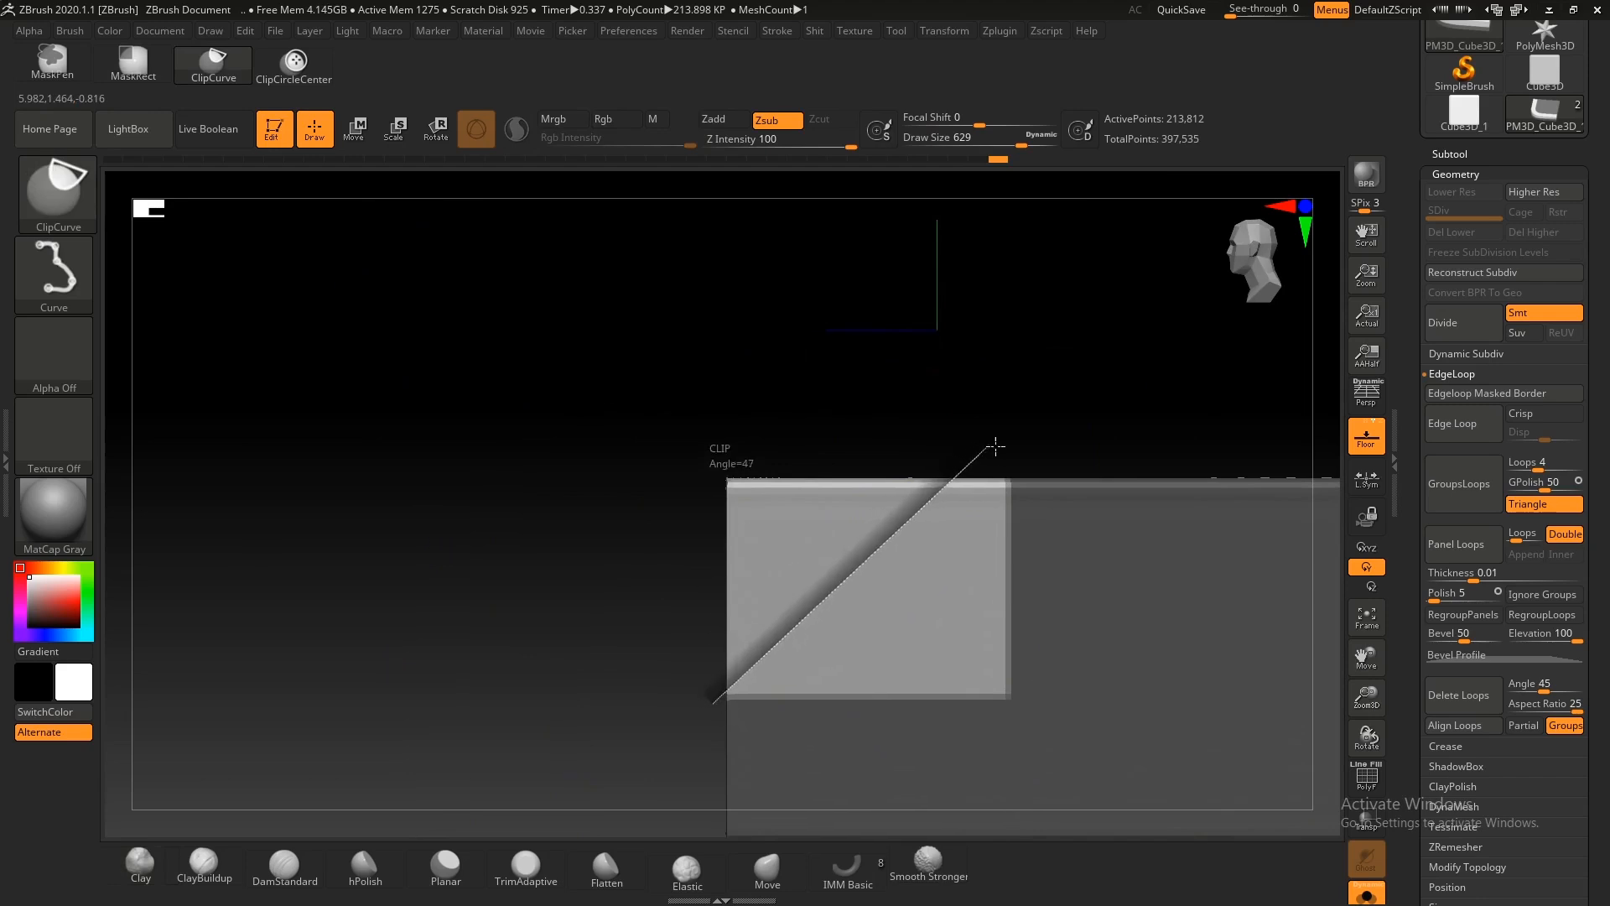
ctrl+shift+drag(1029, 459, 1031, 457)
ctrl+right_drag(796, 600, 614, 438)
ctrl+right_drag(613, 437, 864, 638)
key(ctrl+shift)
mouse_move(975, 489)
ctrl+shift+mouse_down()
mouse_move(994, 529)
mouse_move(975, 545)
ctrl+shift+mouse_up()
Step: Level the curved corner of the bevel with strokes of the Flatten brush
ctrl+right_drag(975, 545, 889, 453)
mouse_move(889, 453)
right_down()
mouse_move(841, 542)
mouse_move(780, 564)
mouse_move(587, 545)
right_up()
mouse_move(587, 546)
alt+right_down()
mouse_move(561, 305)
mouse_move(850, 619)
mouse_move(683, 798)
alt+right_up()
click(606, 868)
key(shift+f)
key(shift+f)
key(])
mouse_move(546, 453)
mouse_down()
mouse_move(701, 507)
mouse_move(801, 509)
mouse_up()
key(ctrl+z)
mouse_move(503, 466)
mouse_down()
mouse_move(723, 525)
mouse_move(920, 511)
mouse_move(889, 499)
mouse_up()
key(s)
mouse_move(906, 499)
mouse_down()
mouse_move(651, 507)
mouse_move(705, 514)
mouse_move(679, 521)
mouse_move(558, 502)
mouse_move(529, 470)
mouse_up()
key(bracketleft)
drag(654, 500, 493, 489)
mouse_move(461, 432)
mouse_down()
mouse_move(658, 525)
mouse_move(949, 504)
mouse_up()
key(bracketleft)
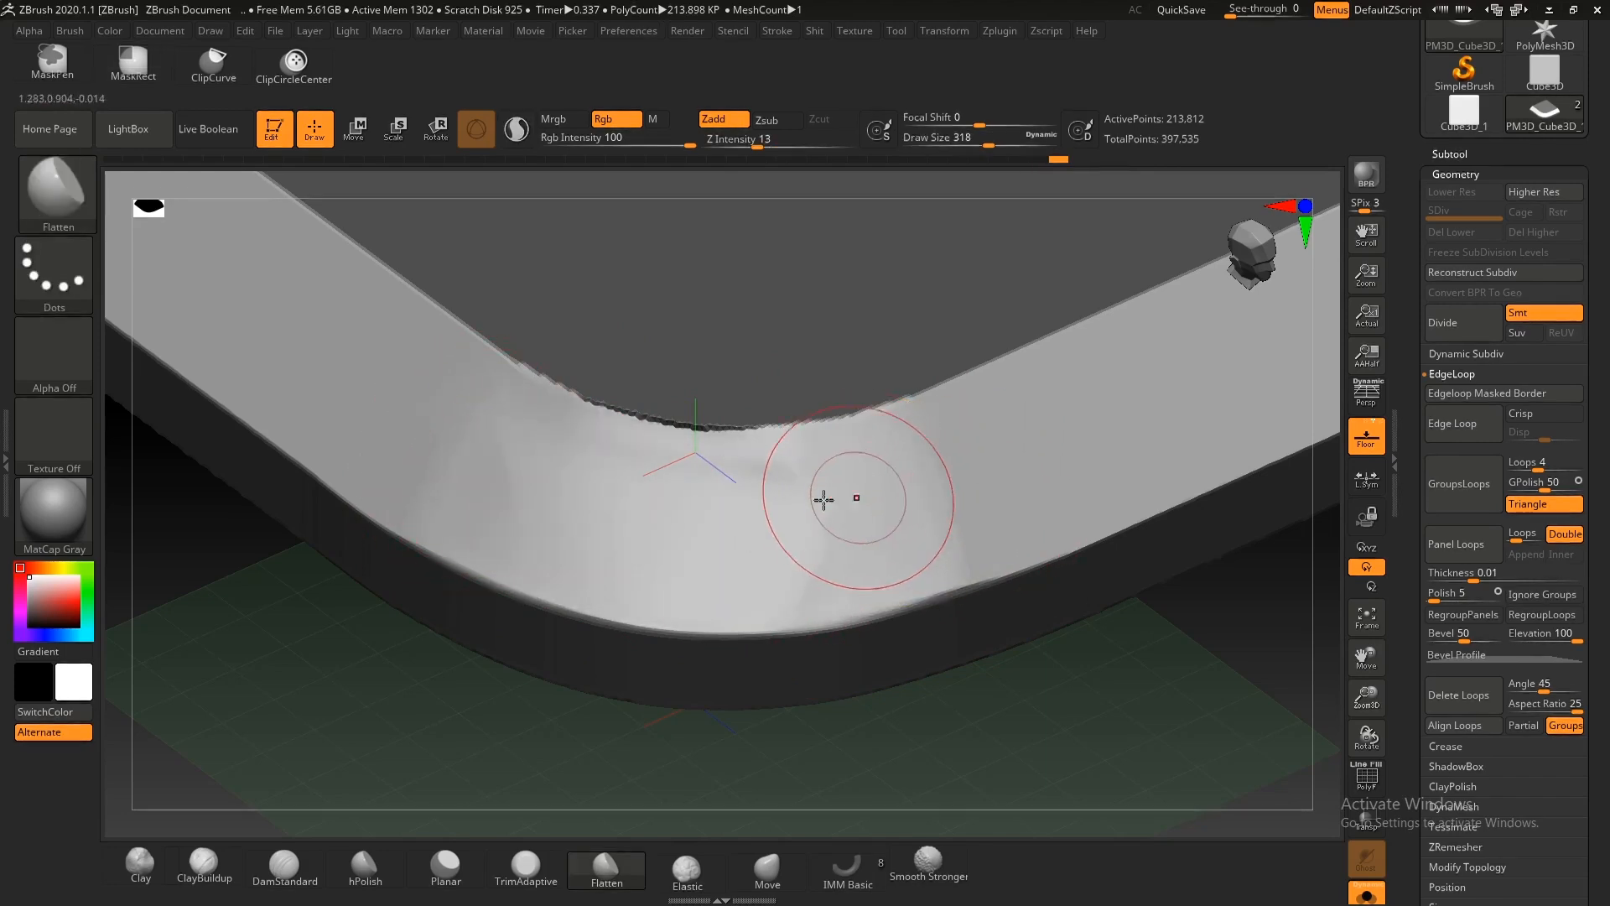
Step: Even out the corner bevel further with Flatten and Smooth Stronger at a draw size of about 300
drag(712, 517, 845, 512)
key(s)
drag(812, 511, 819, 510)
mouse_move(966, 479)
mouse_down()
mouse_move(722, 500)
mouse_move(592, 457)
mouse_up()
key(ctrl+z)
key(bracketleft)
key(shift)
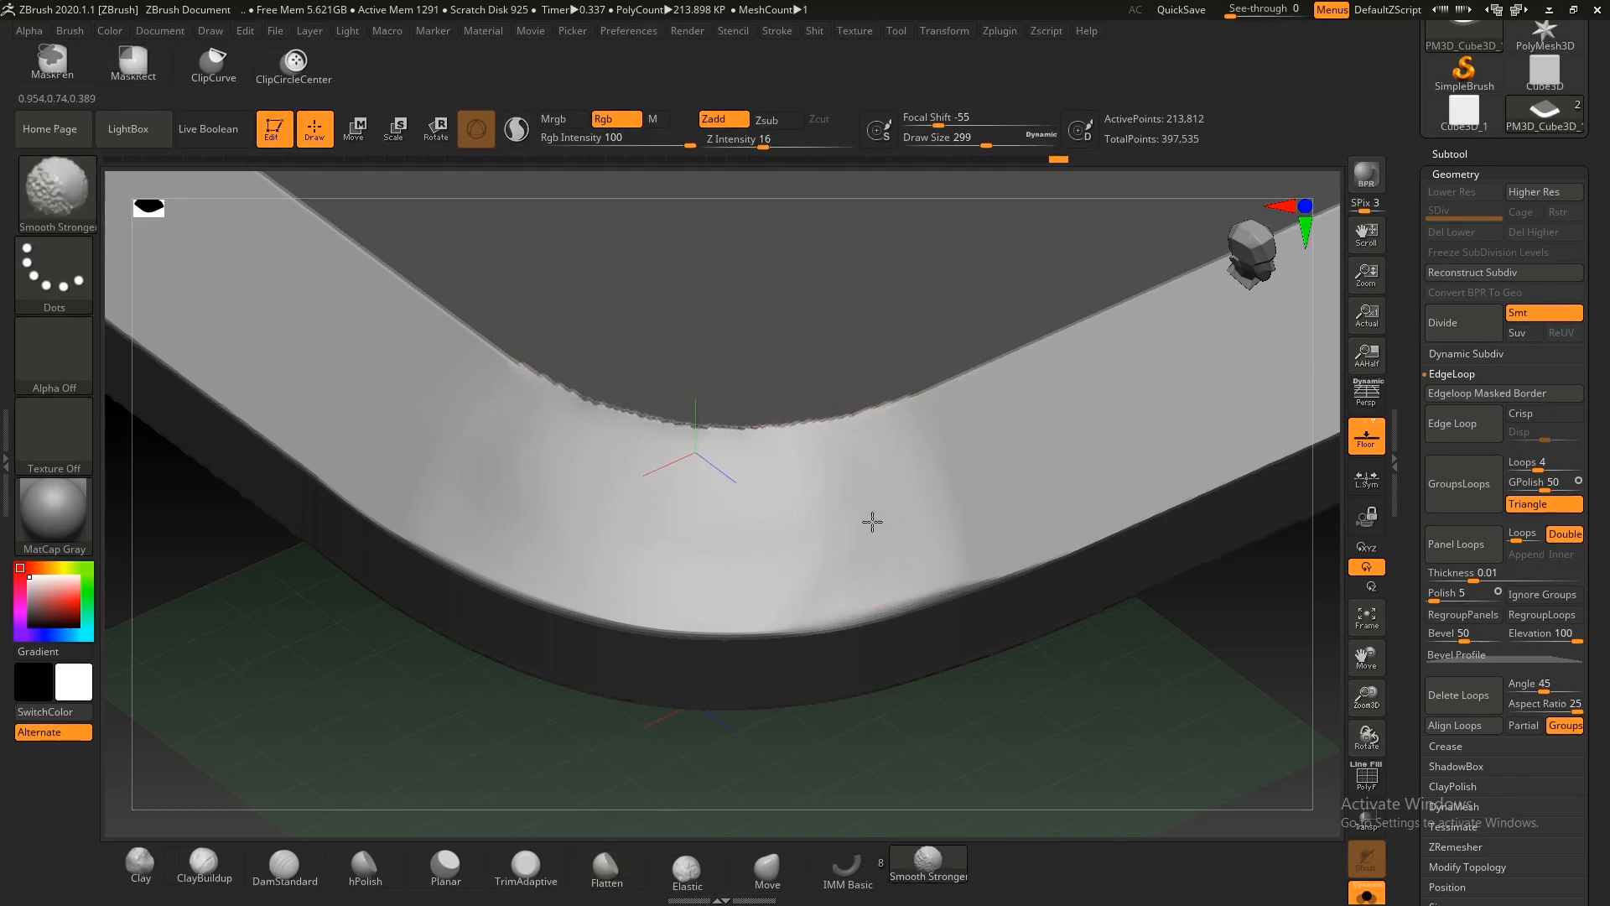
key(s)
drag(736, 486, 746, 485)
Step: Try polishing the corner bevel with hPolish at draw size 430 and undo the strokes
mouse_move(738, 483)
ctrl+right_down()
mouse_move(668, 460)
mouse_move(658, 531)
ctrl+right_up()
key(s)
mouse_move(485, 382)
mouse_down()
mouse_move(707, 530)
mouse_move(881, 550)
mouse_up()
key(ctrl+z)
drag(586, 471, 973, 534)
key(ctrl+z)
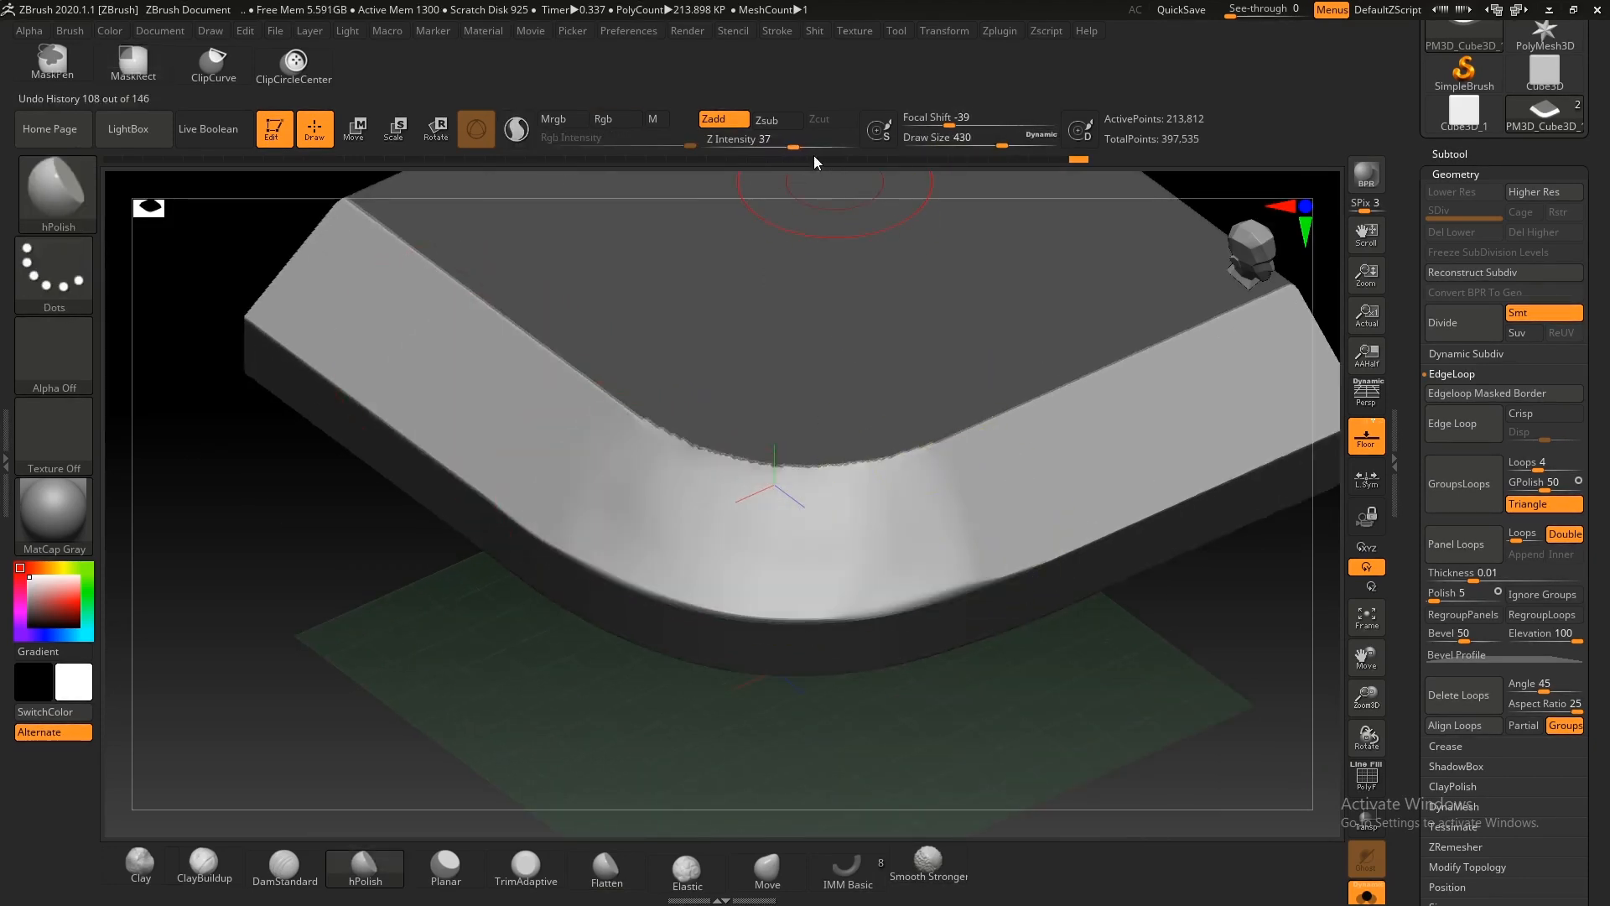
Step: Polish the corner bevel with hPolish at Z Intensity 8 and draw size 476, blending it with Smooth Stronger
drag(748, 144, 746, 144)
key(s)
drag(661, 429, 668, 429)
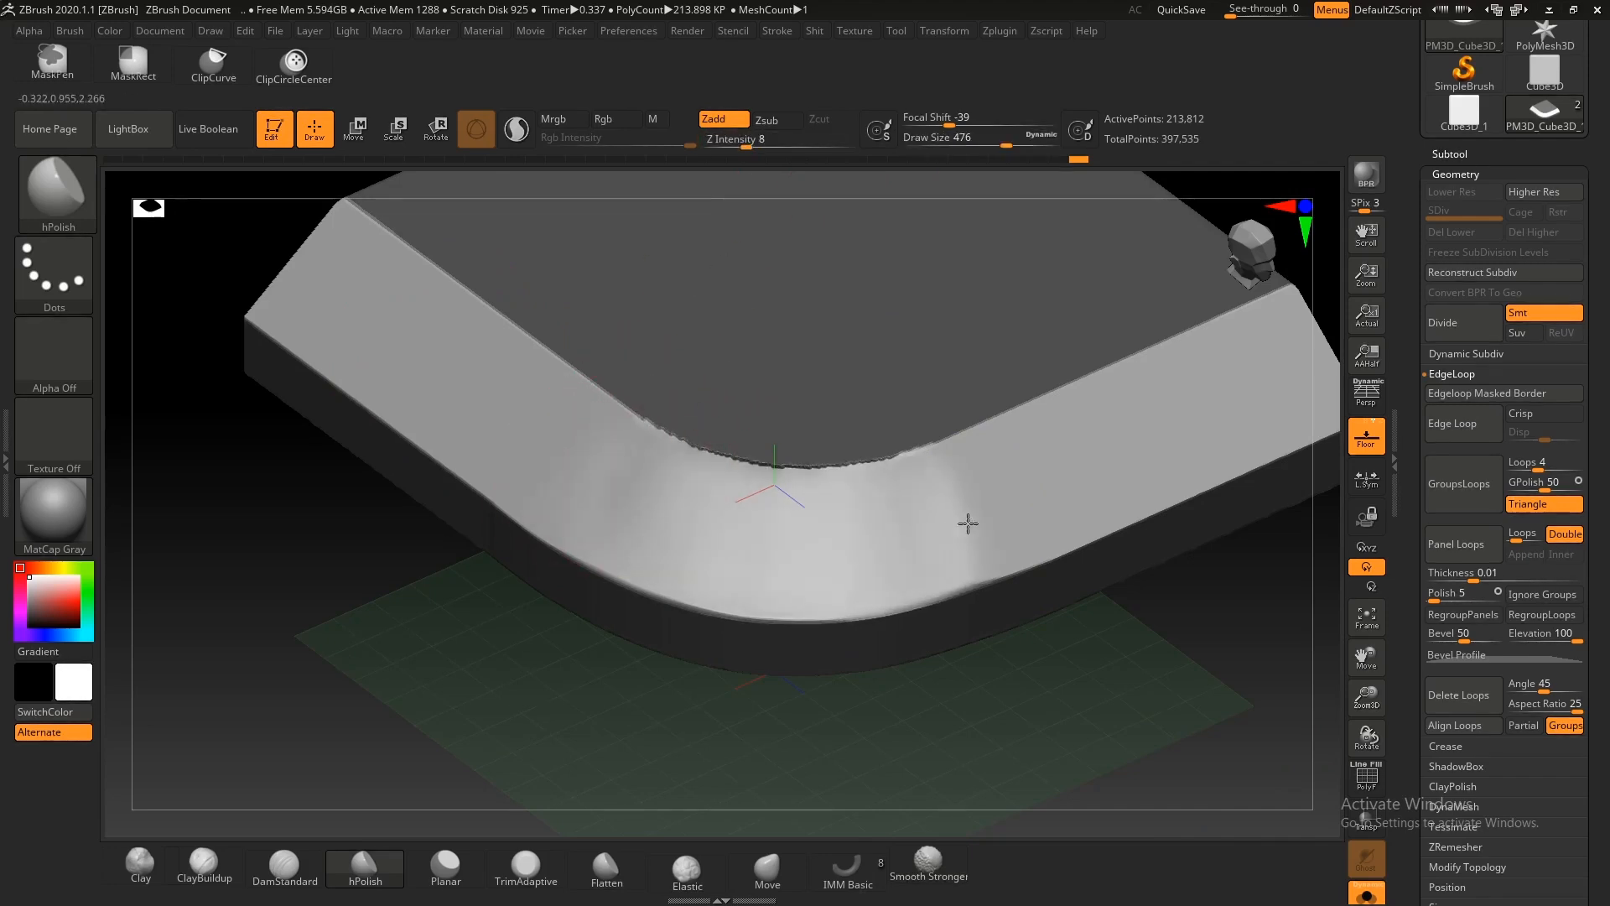
key(shift)
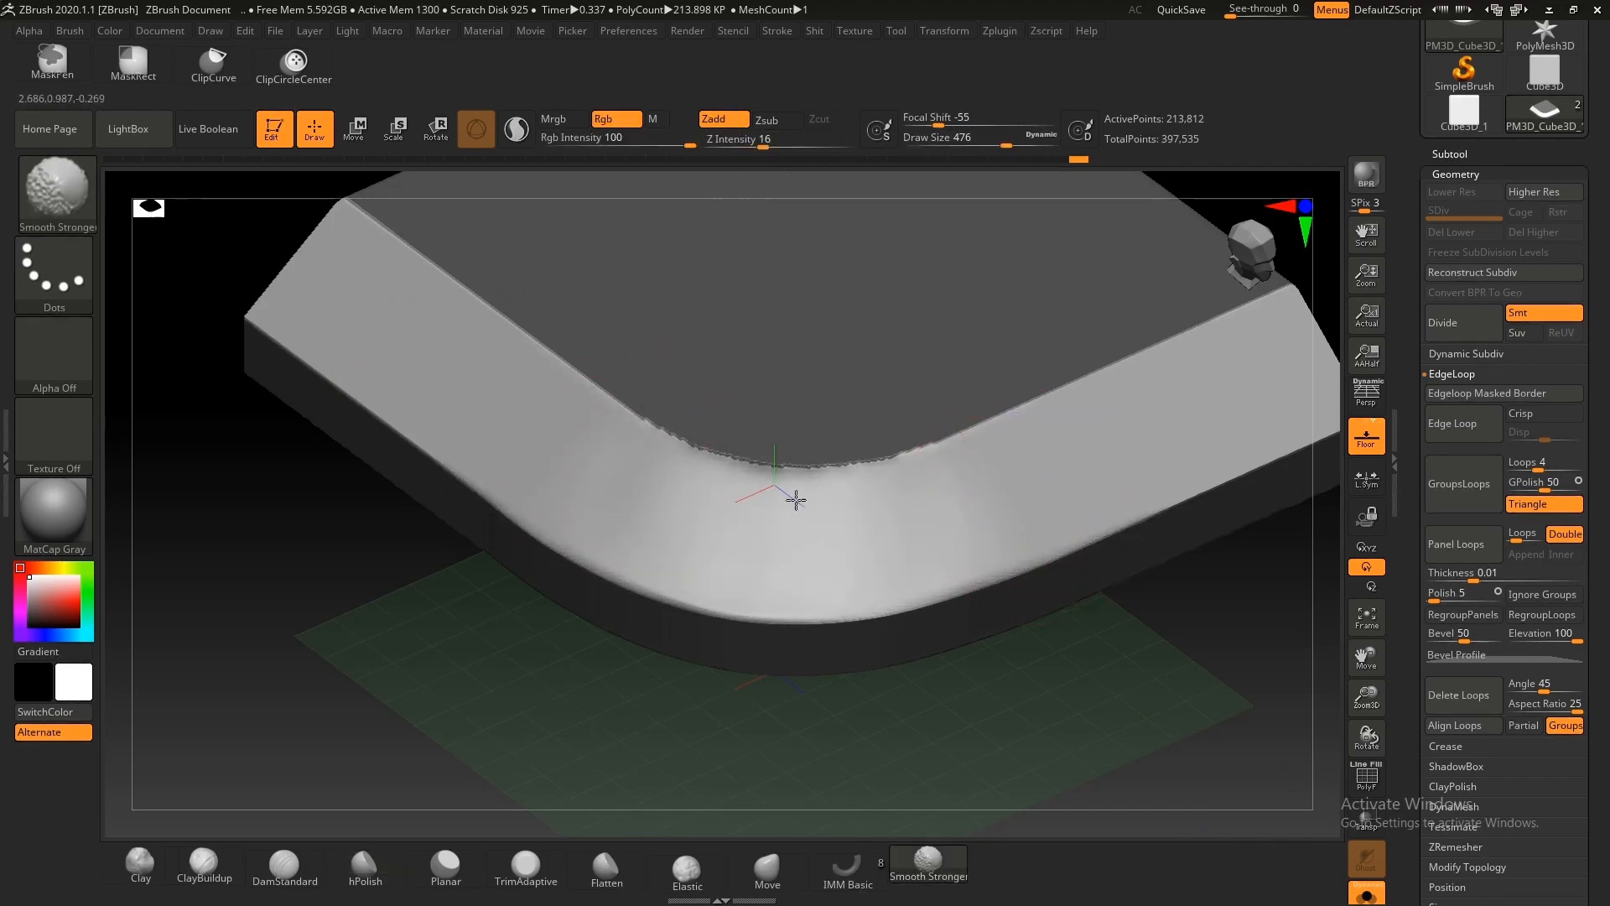
shift+drag(1003, 498, 826, 524)
ctrl+right_drag(826, 525, 823, 556)
Step: Flatten the bevel surface near its upper edge with the Flatten brush at draw size 234
click(606, 869)
key(s)
mouse_move(899, 463)
mouse_down()
mouse_move(843, 480)
mouse_move(766, 431)
mouse_move(798, 485)
mouse_up()
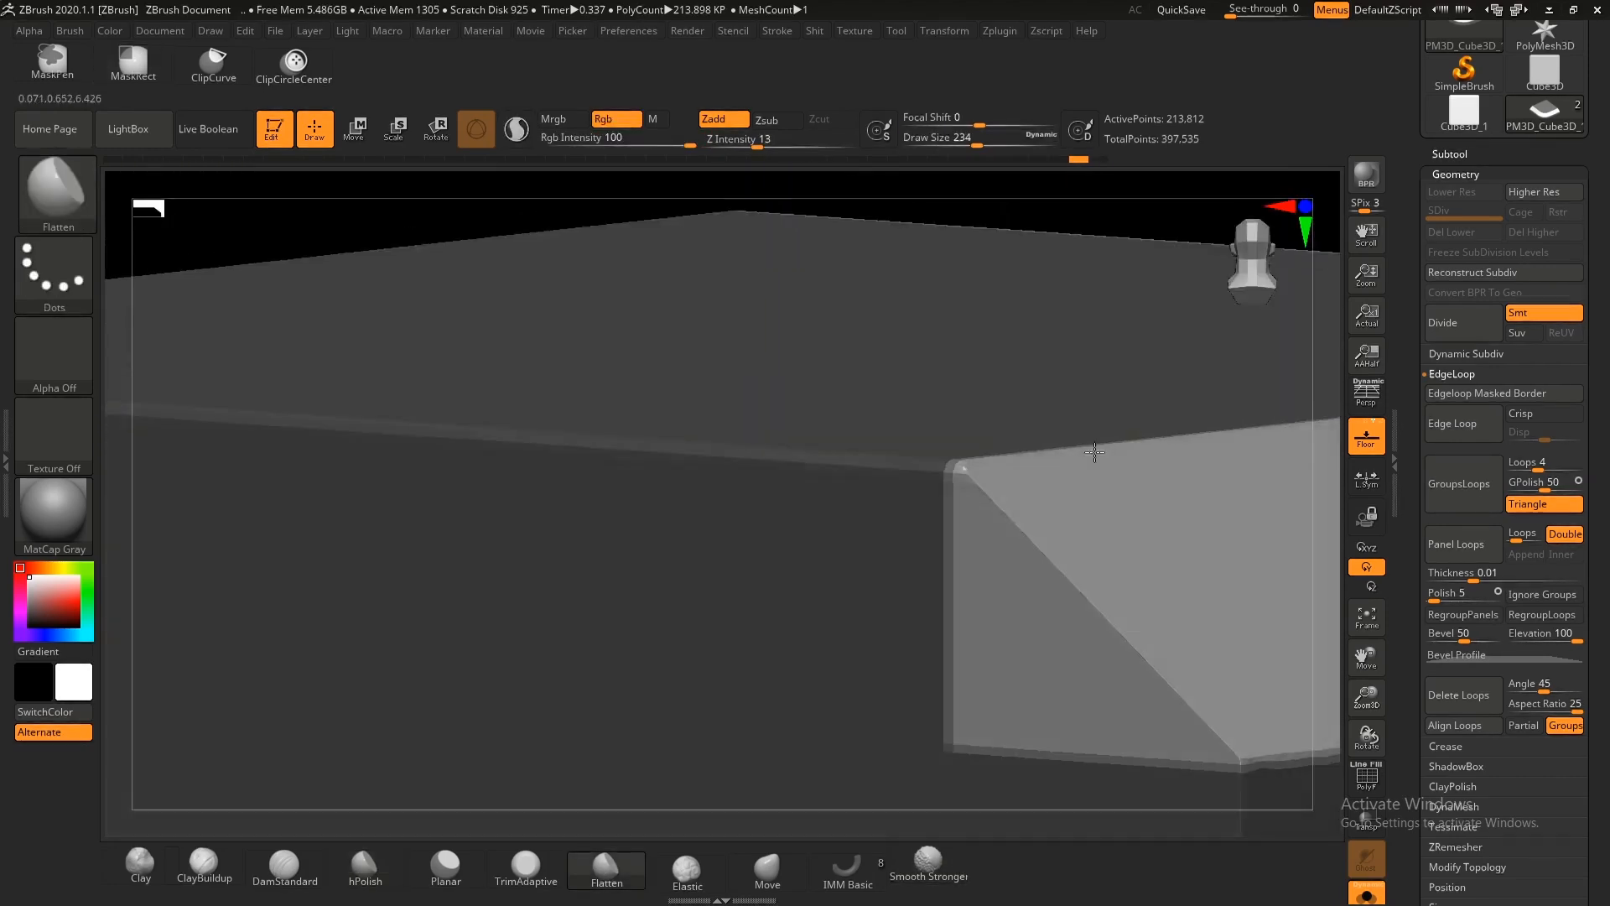
mouse_move(931, 467)
mouse_down()
mouse_move(721, 520)
mouse_move(687, 463)
mouse_up()
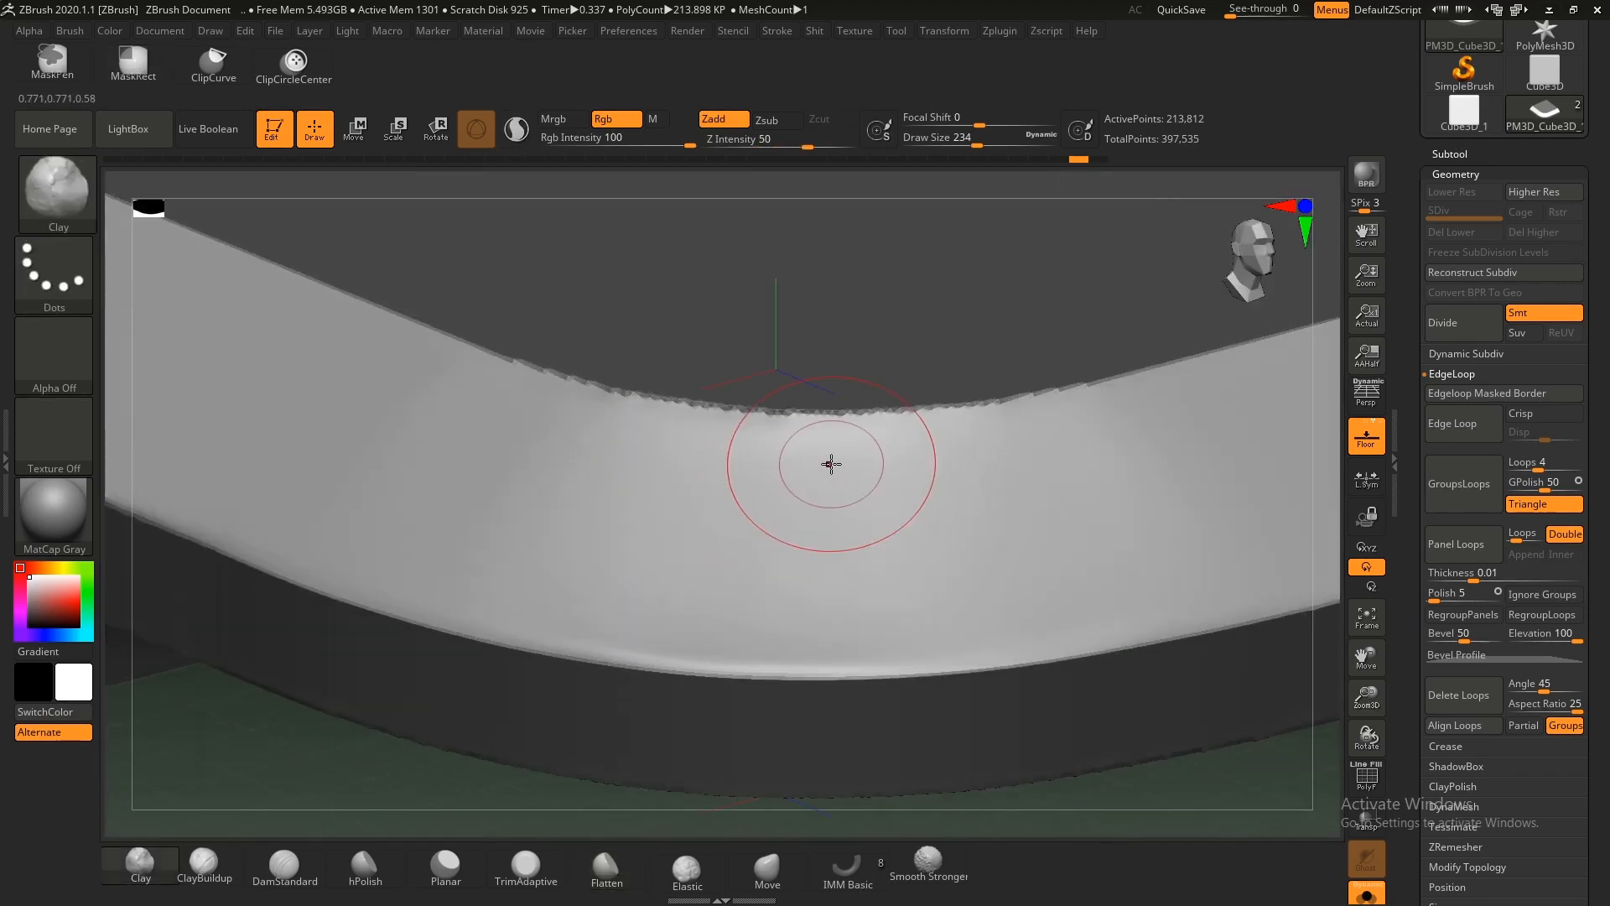
Step: Try adding Clay and flattening it along the upper edge of the curved bevel, undoing the strokes
mouse_move(834, 460)
mouse_down()
mouse_move(868, 453)
mouse_move(582, 410)
mouse_up()
key(ctrl+z)
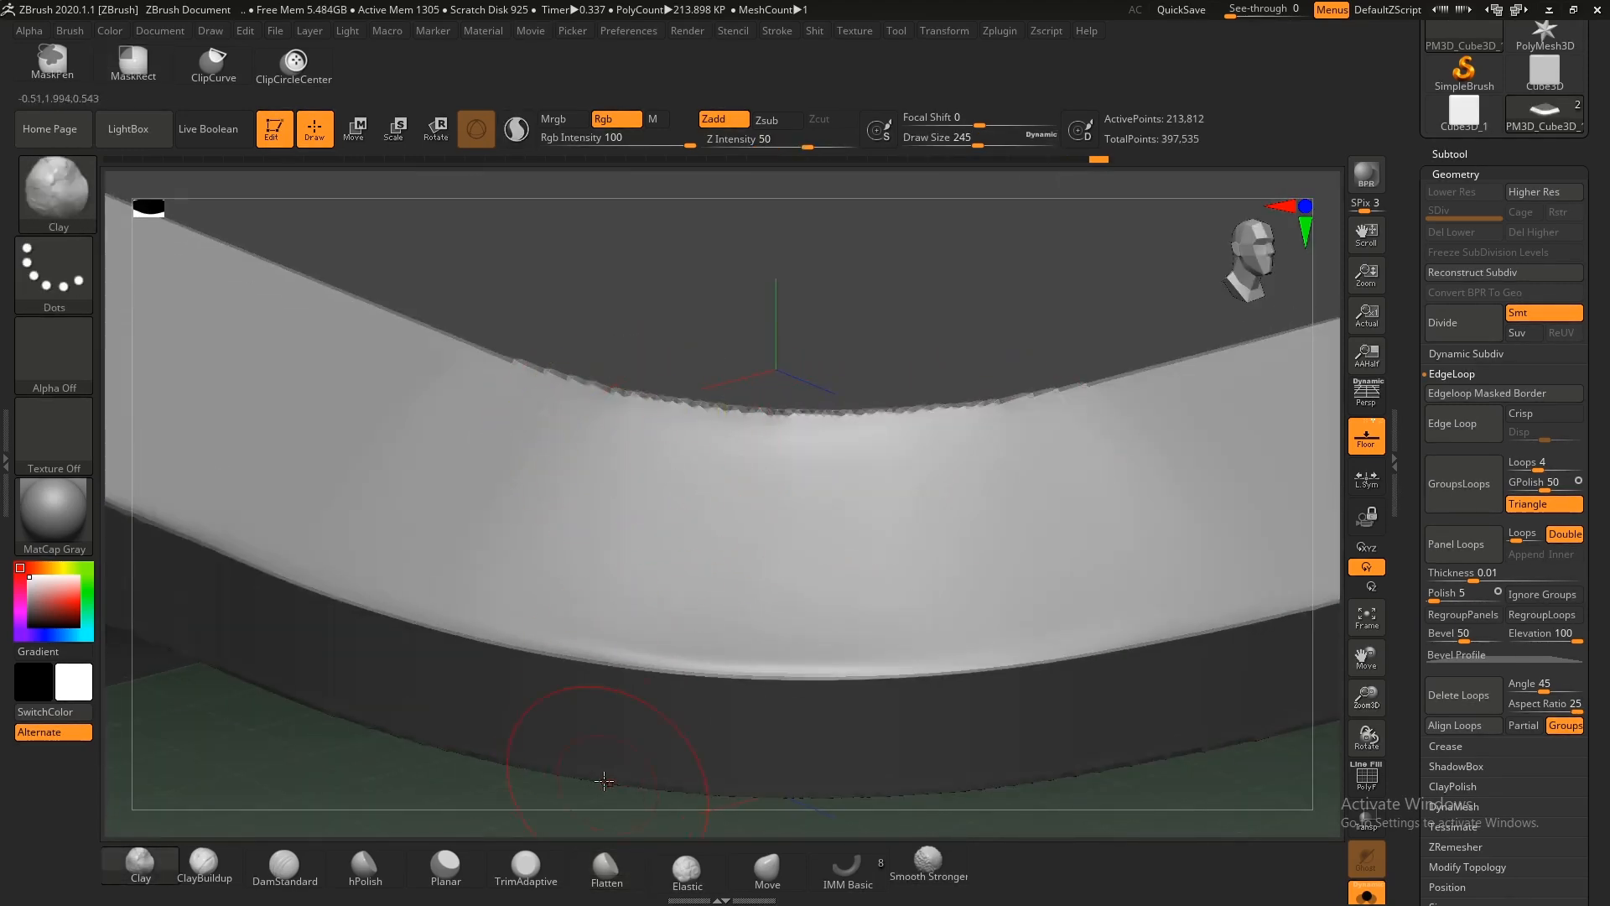
click(591, 879)
drag(575, 367, 612, 402)
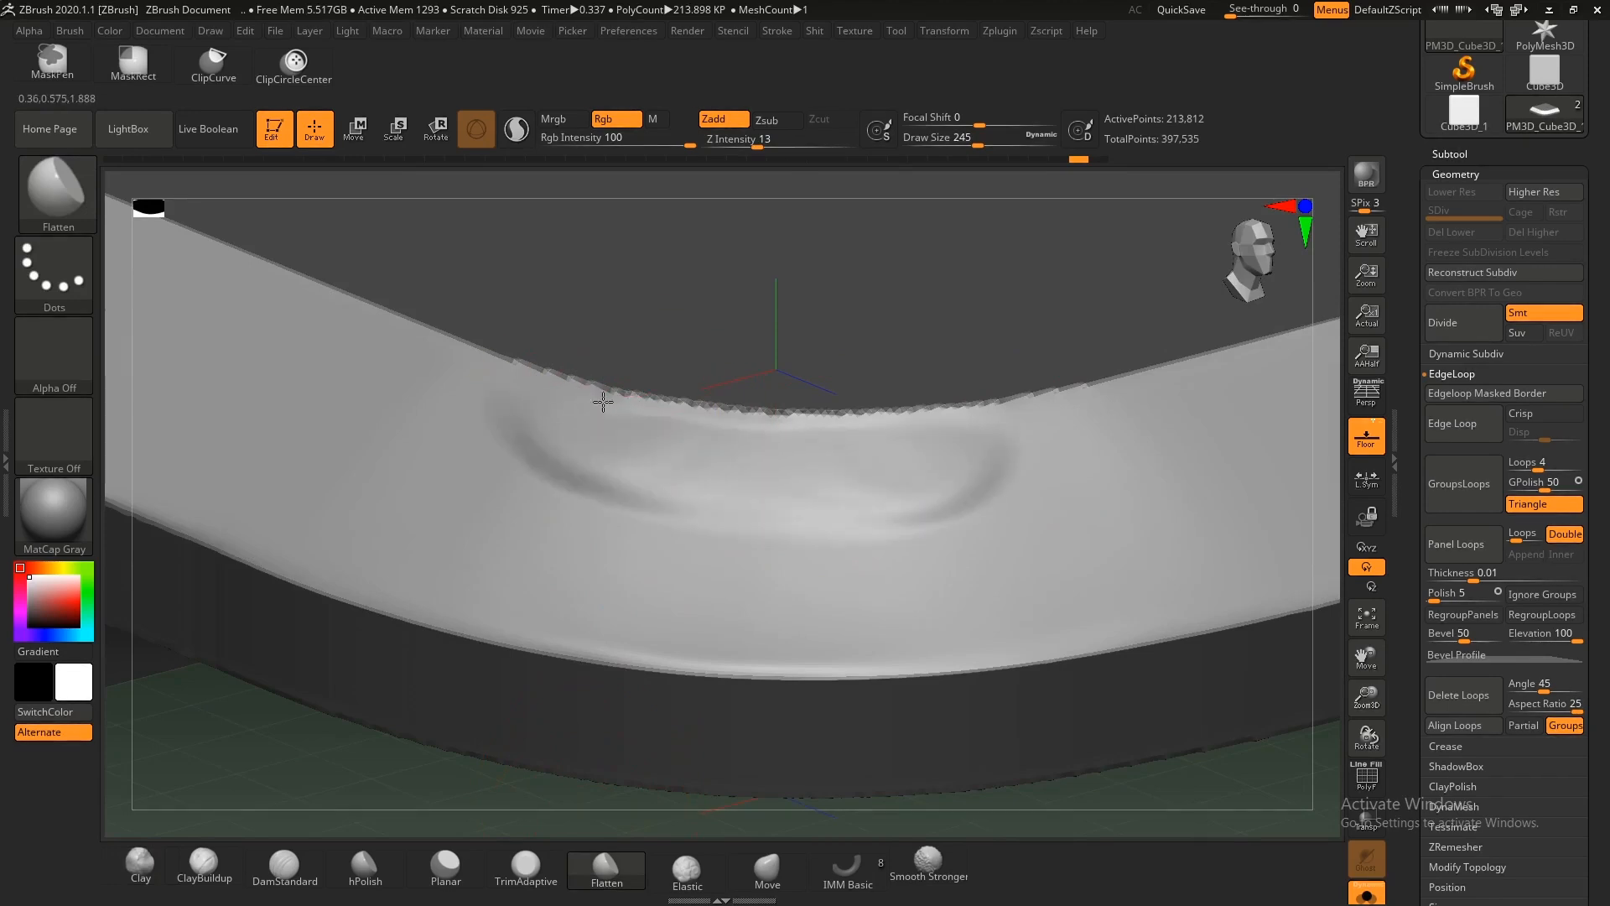
key(ctrl+z)
Step: Build up the surface of the curved bevel with Clay strokes at draw size 228
click(141, 864)
key(s)
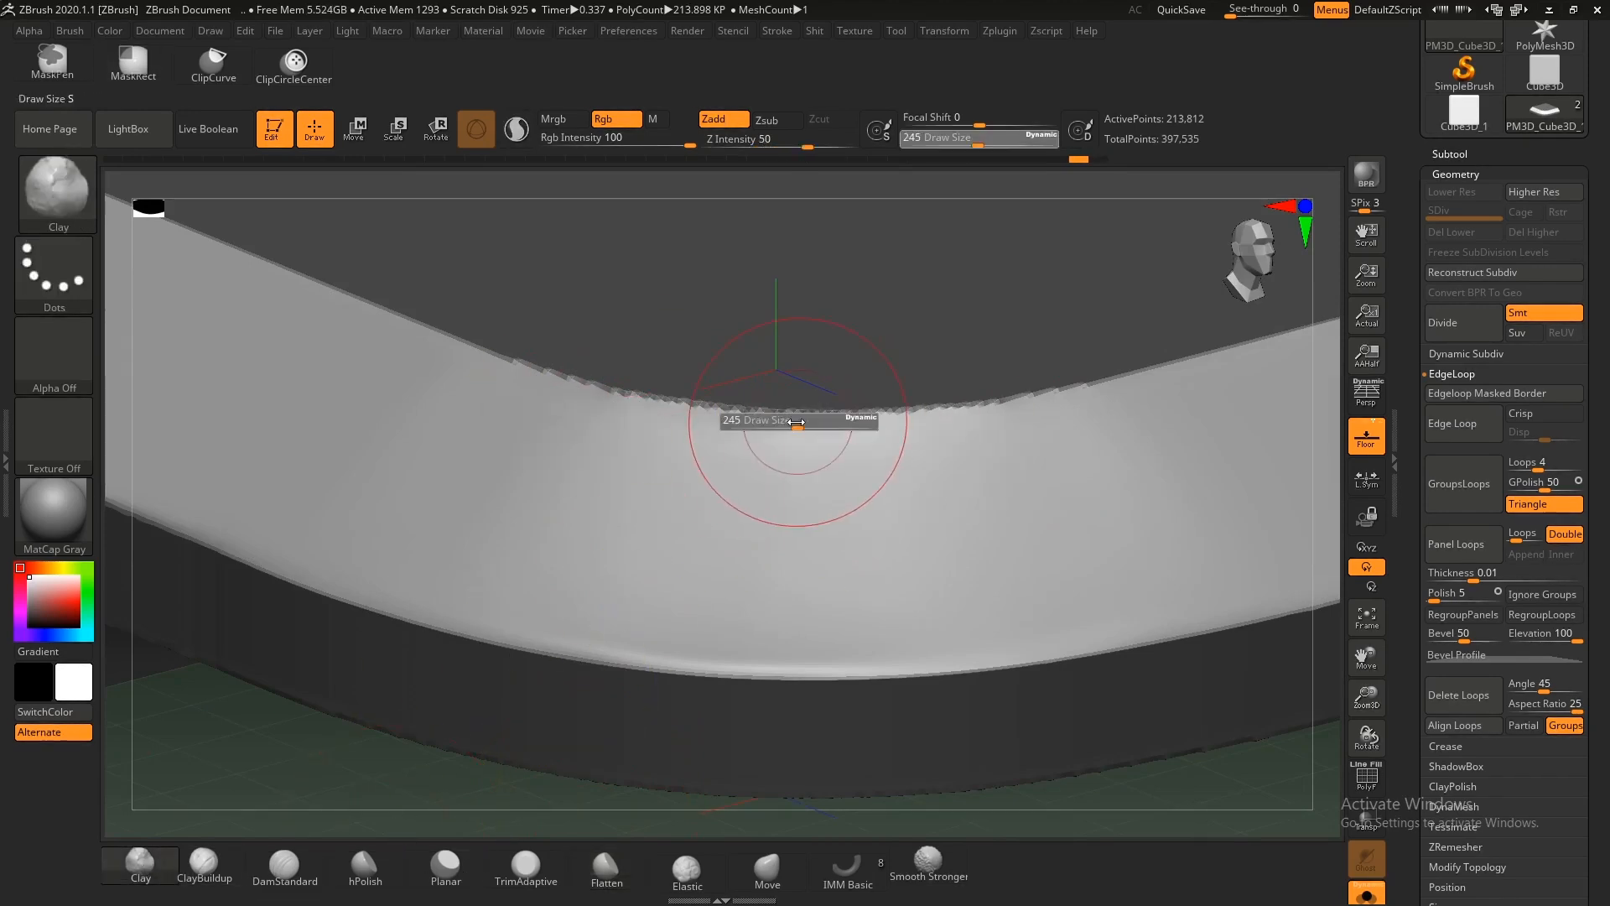
mouse_move(539, 392)
mouse_down()
mouse_move(1003, 417)
mouse_move(557, 450)
mouse_move(1009, 550)
mouse_move(556, 557)
mouse_move(913, 600)
mouse_up()
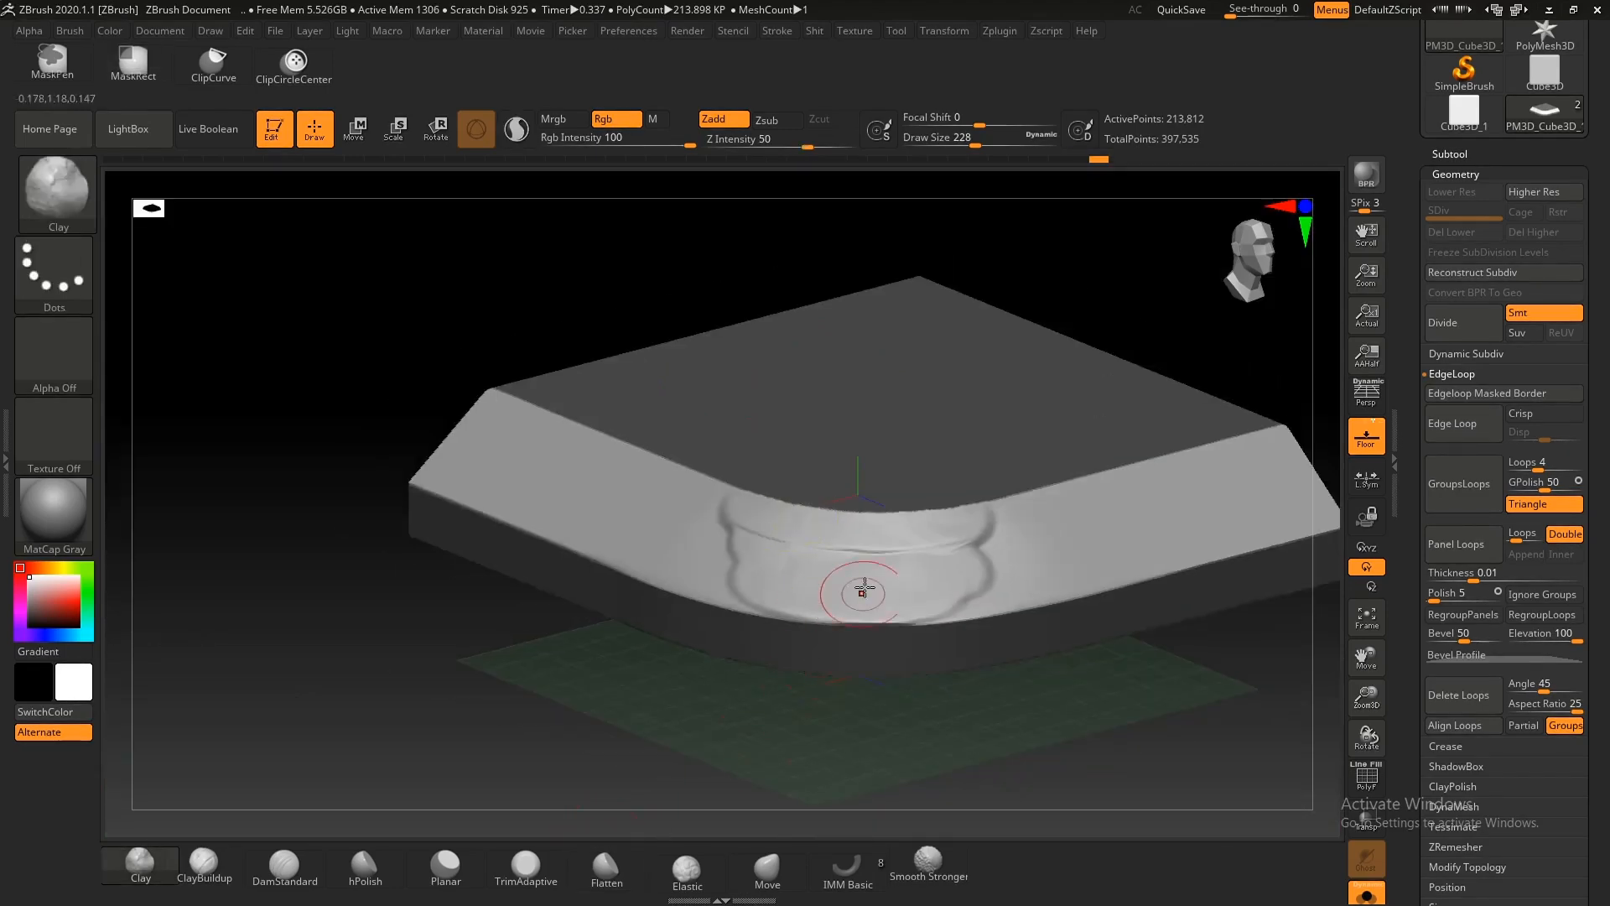
key(shift)
Step: Level the clay build-up on the curved bevel with Flatten at draw size 379 and smooth it
right_drag(759, 581, 848, 669)
click(606, 869)
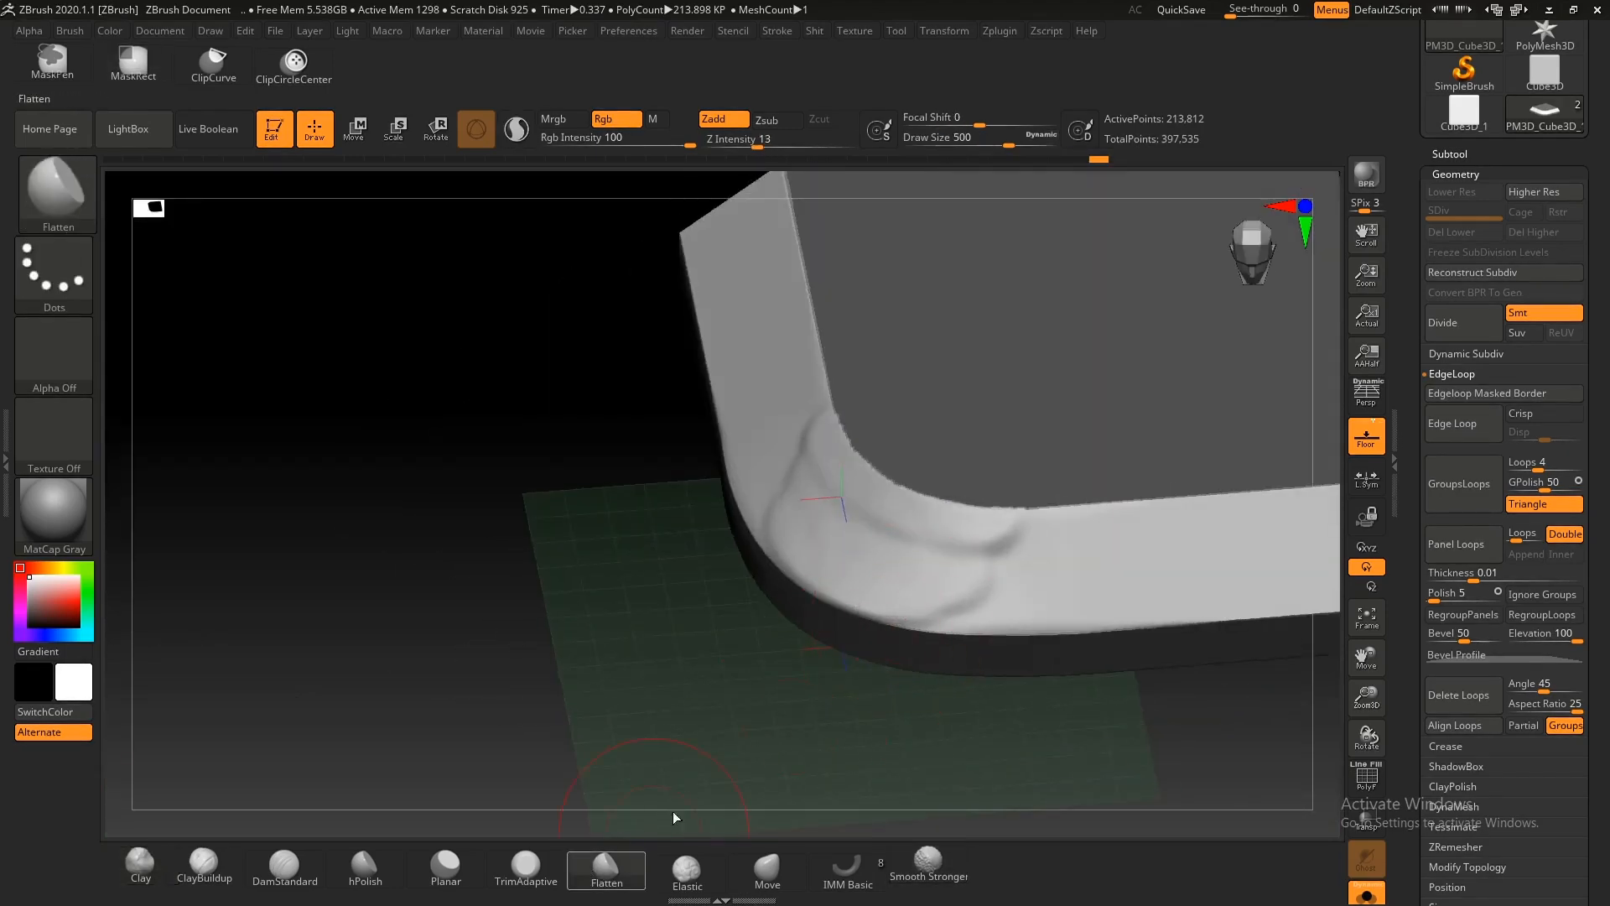
right_drag(899, 516, 849, 528)
key(ctrl+z)
key(s)
click(898, 552)
mouse_move(894, 549)
mouse_down()
mouse_move(784, 511)
mouse_move(847, 562)
mouse_move(1000, 558)
mouse_move(973, 551)
mouse_up()
key(ctrl+z)
key(s)
click(887, 554)
drag(765, 507, 754, 509)
key(shift)
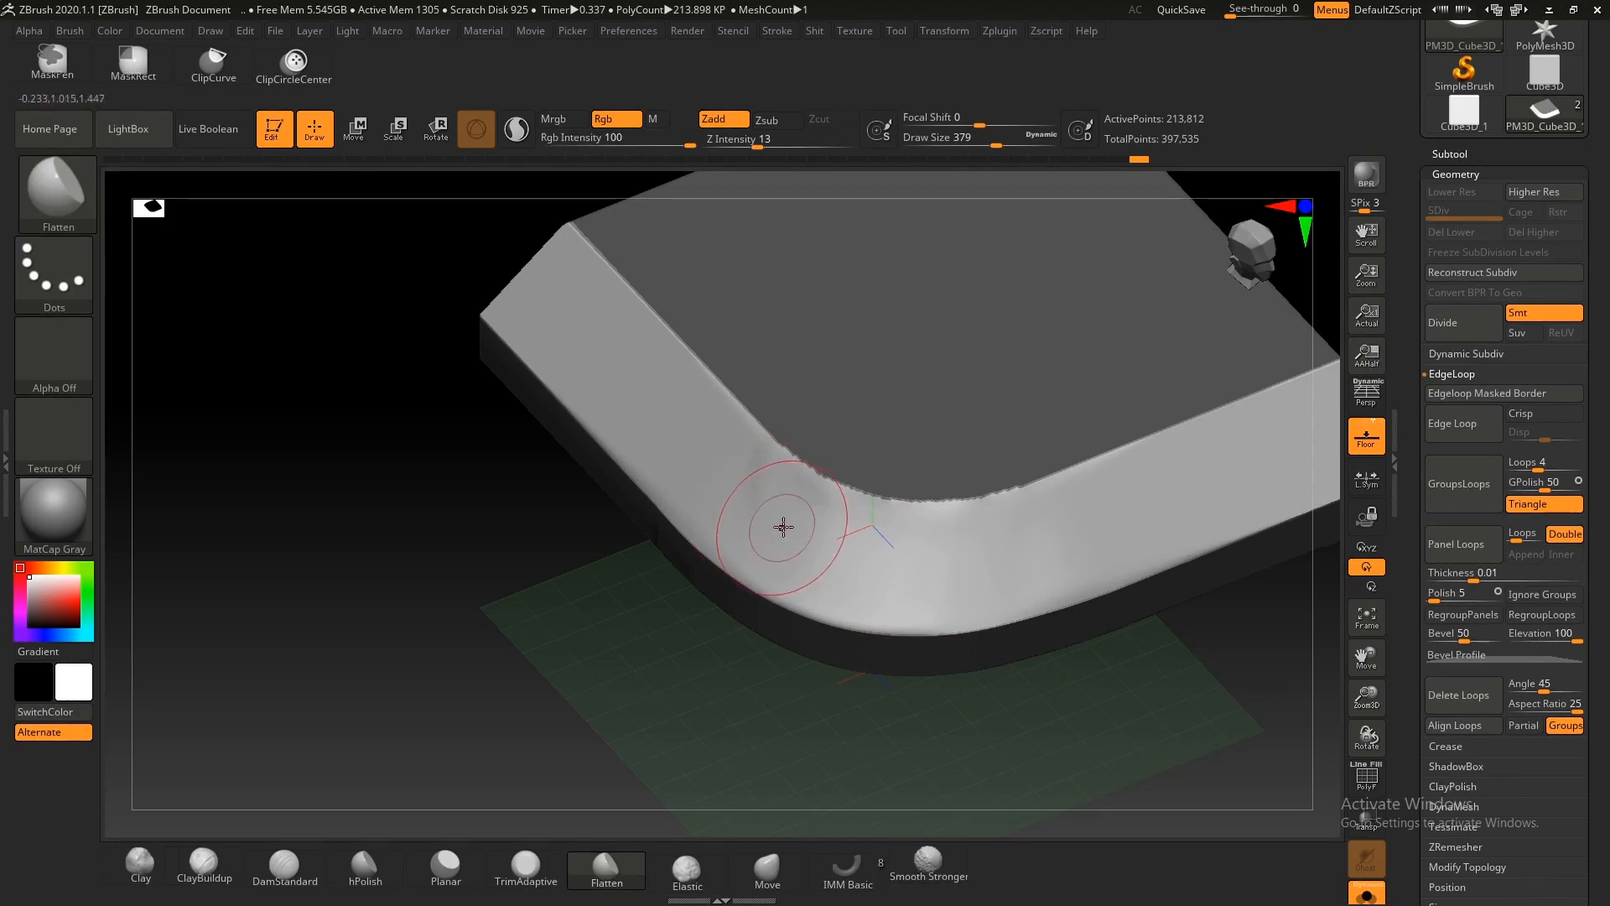
key(shift)
Step: Smooth the whole curved bevel with Smooth Stronger at draw size 576
mouse_move(991, 596)
right_down()
mouse_move(926, 568)
mouse_move(867, 587)
mouse_move(970, 676)
mouse_move(894, 582)
mouse_move(830, 618)
mouse_move(893, 541)
mouse_move(657, 474)
mouse_move(718, 466)
right_up()
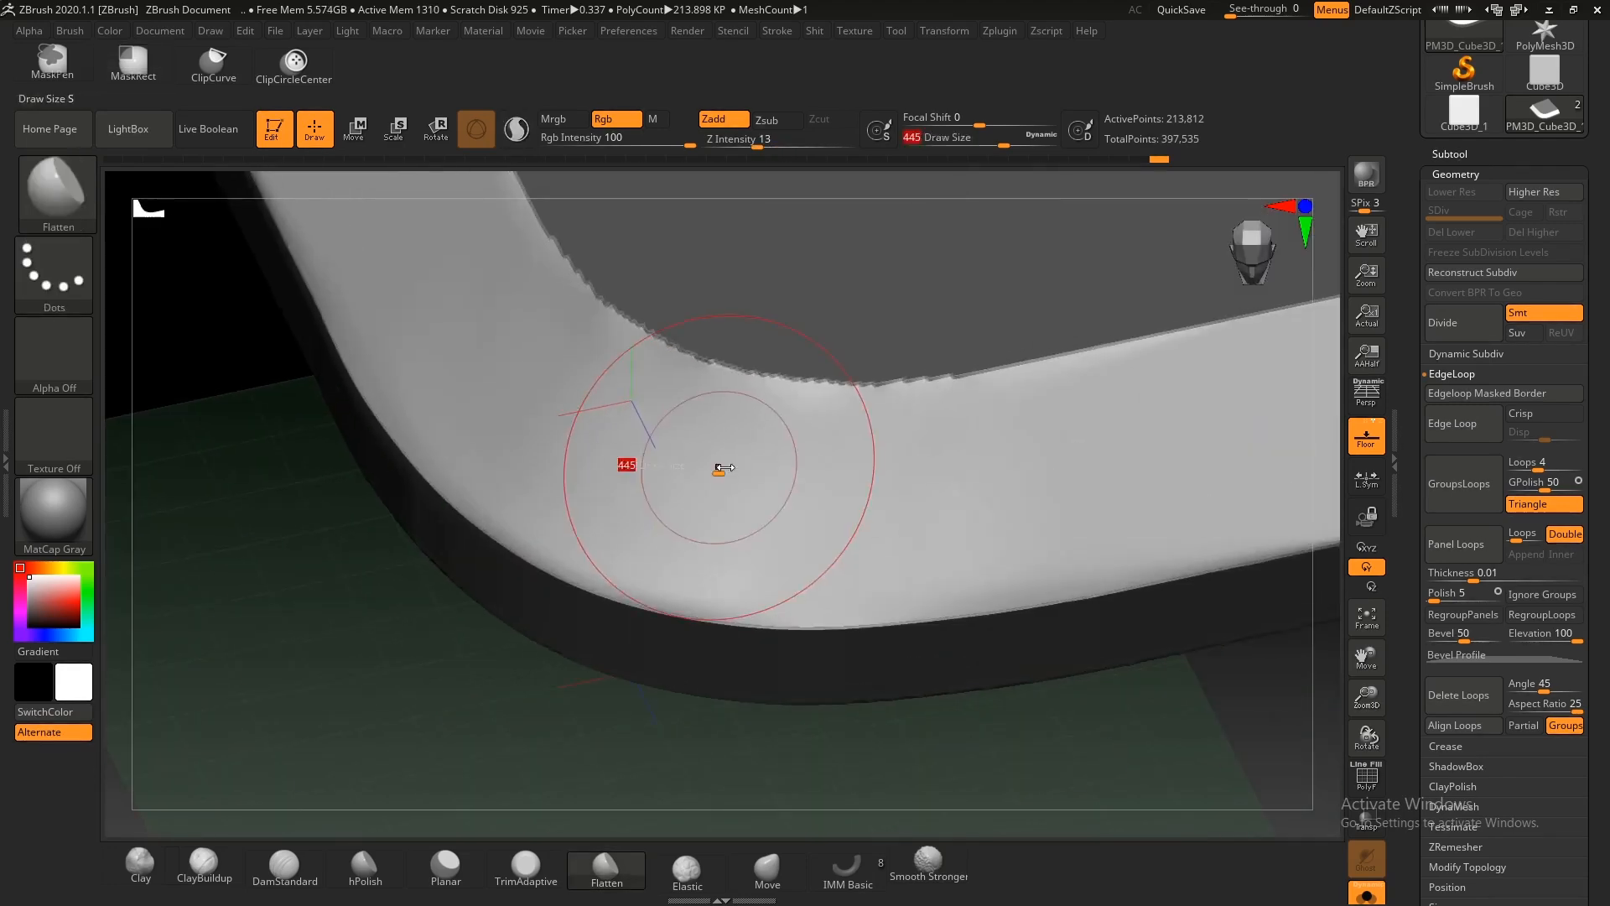
ctrl+right_drag(813, 503, 777, 450)
mouse_move(776, 449)
right_down()
mouse_move(741, 450)
mouse_move(740, 485)
right_up()
key(s)
drag(740, 486, 754, 486)
key(shift)
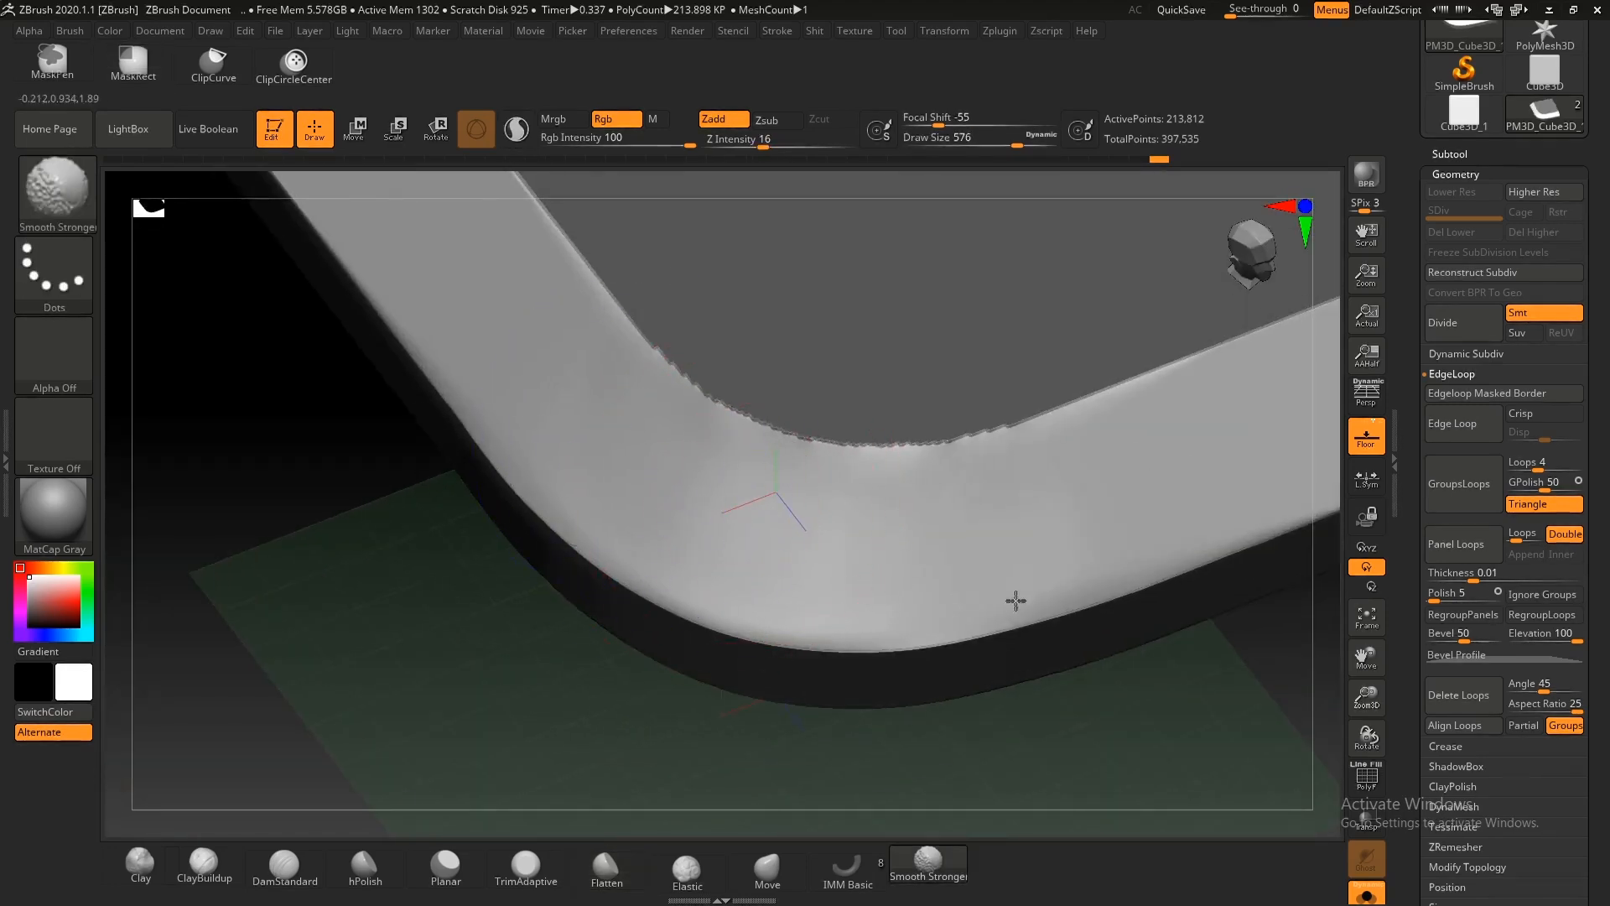
Step: Touch up the curved bevel with Flatten at draw size 262 and smooth it again
key(s)
mouse_move(831, 558)
mouse_down()
mouse_move(813, 558)
mouse_move(891, 557)
mouse_up()
key(s)
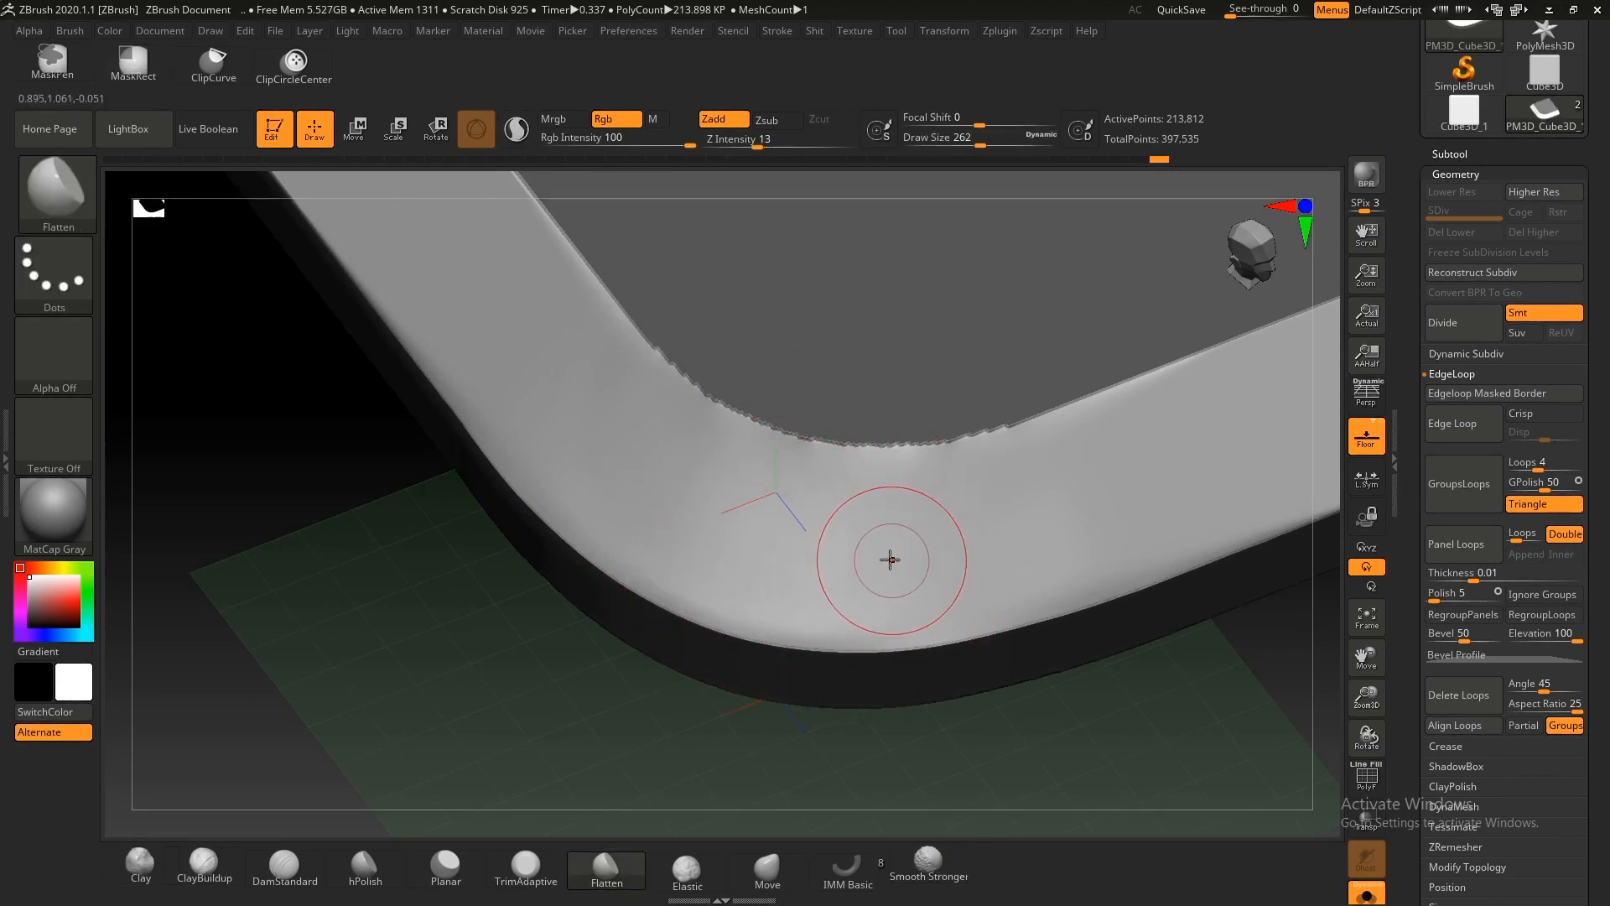
key(s)
key(shift)
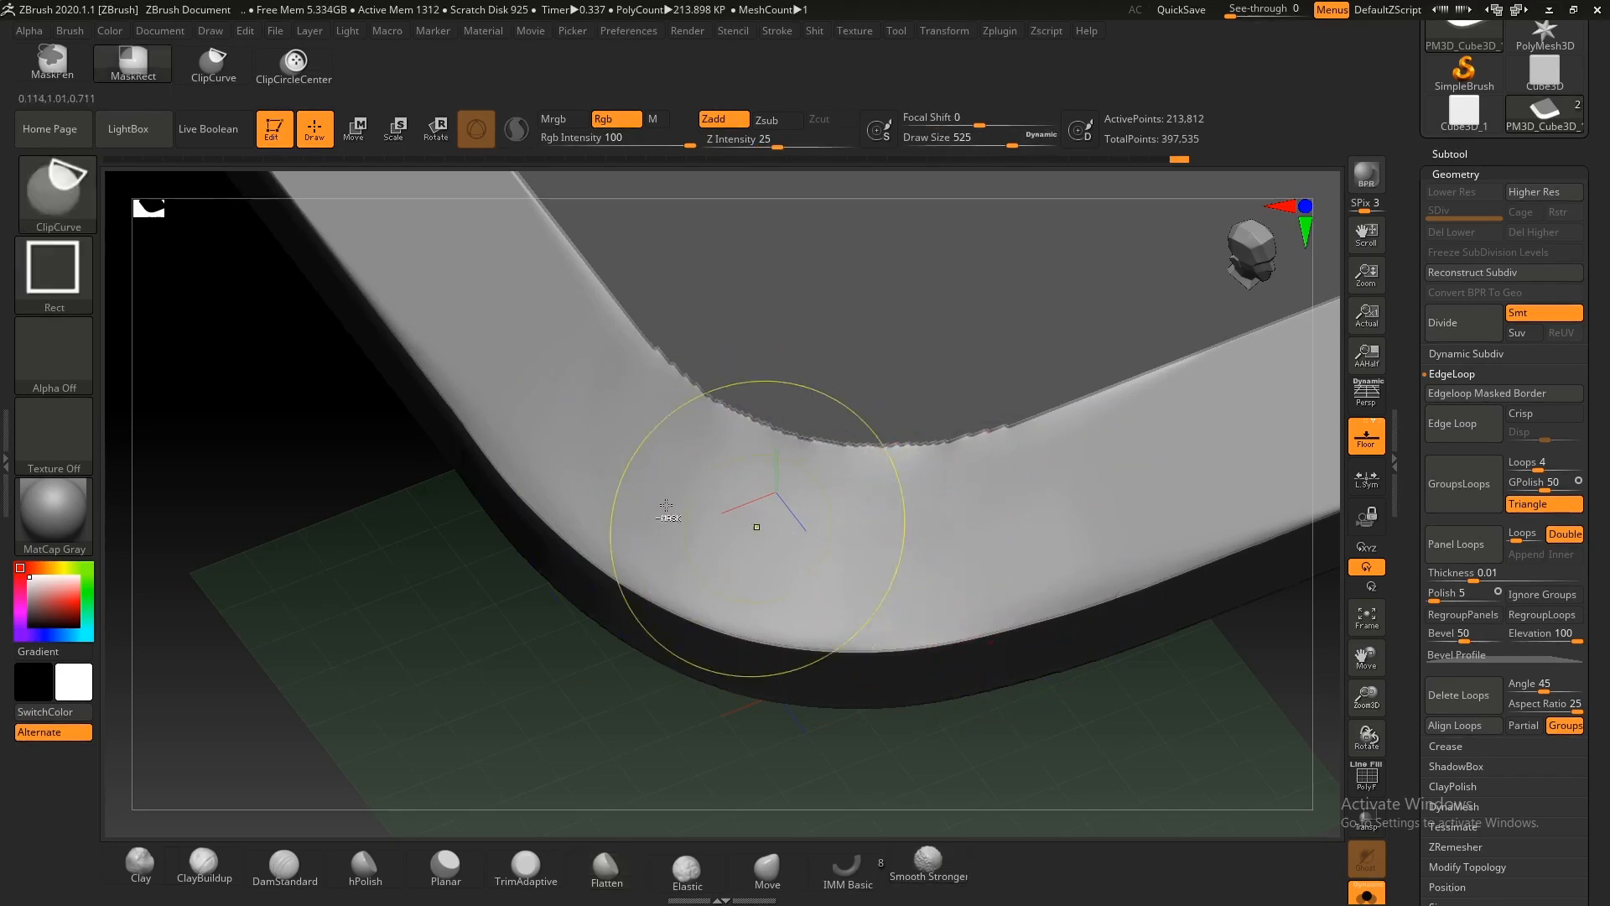
Step: Try tracing a mask along the bevel's inner edge with MaskPen at draw size 108, then undo it
ctrl+right_drag(766, 528, 345, 496)
right_drag(730, 432, 747, 503)
ctrl+right_drag(747, 503, 931, 625)
mouse_move(851, 590)
ctrl+right_down()
mouse_move(859, 492)
mouse_move(925, 490)
mouse_move(834, 551)
mouse_move(783, 532)
mouse_move(808, 511)
mouse_move(746, 604)
mouse_move(831, 568)
mouse_move(820, 496)
ctrl+right_up()
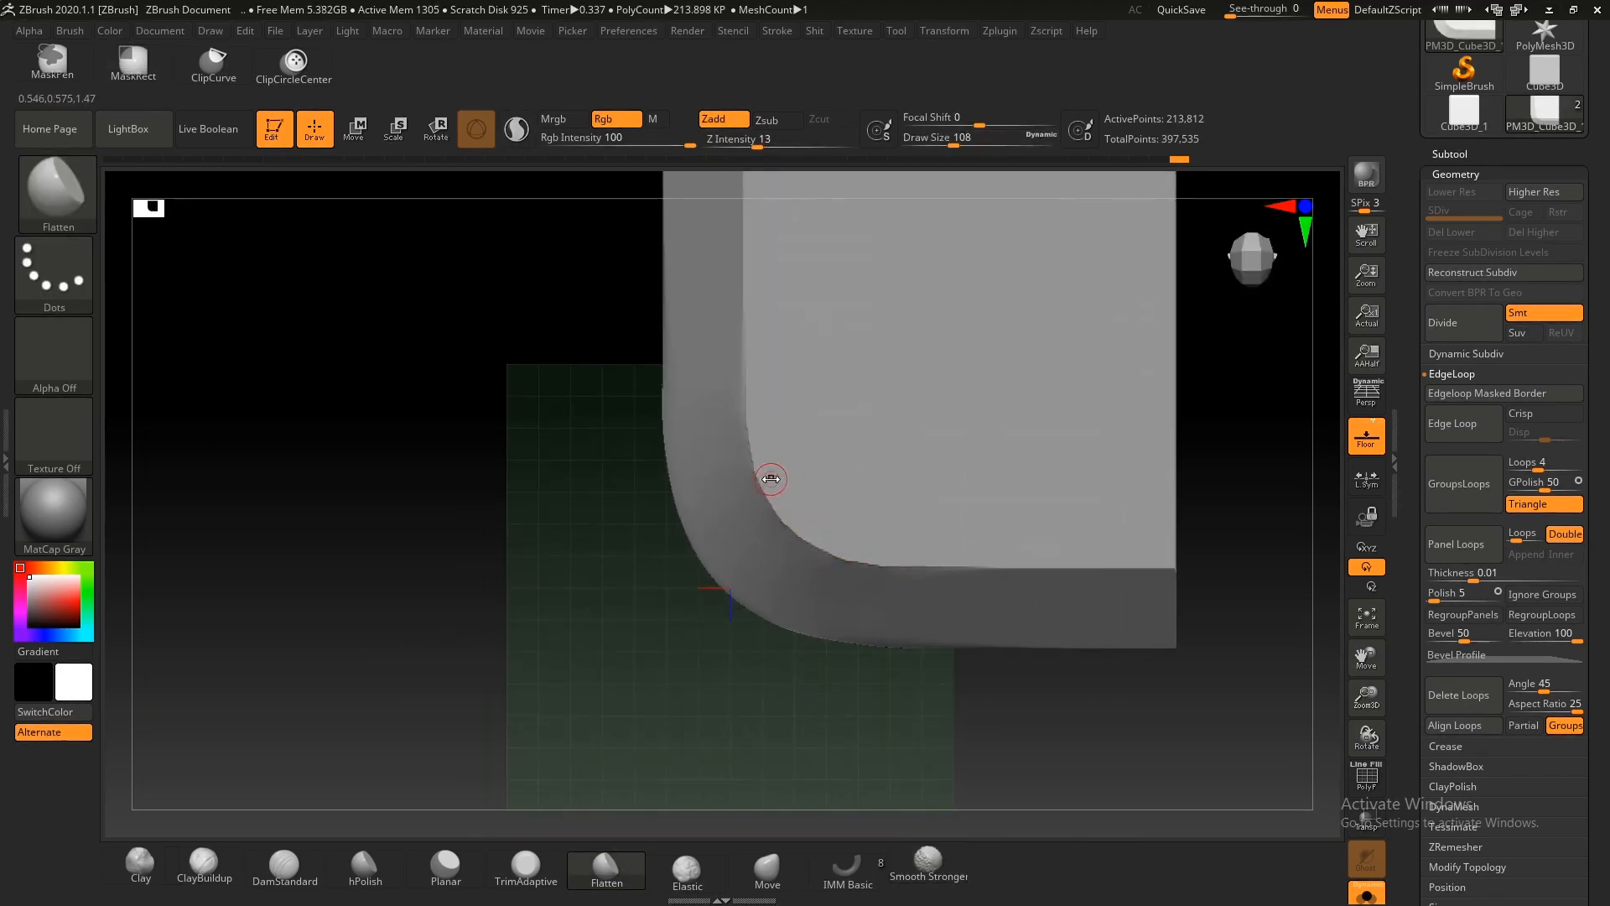
key(ctrl)
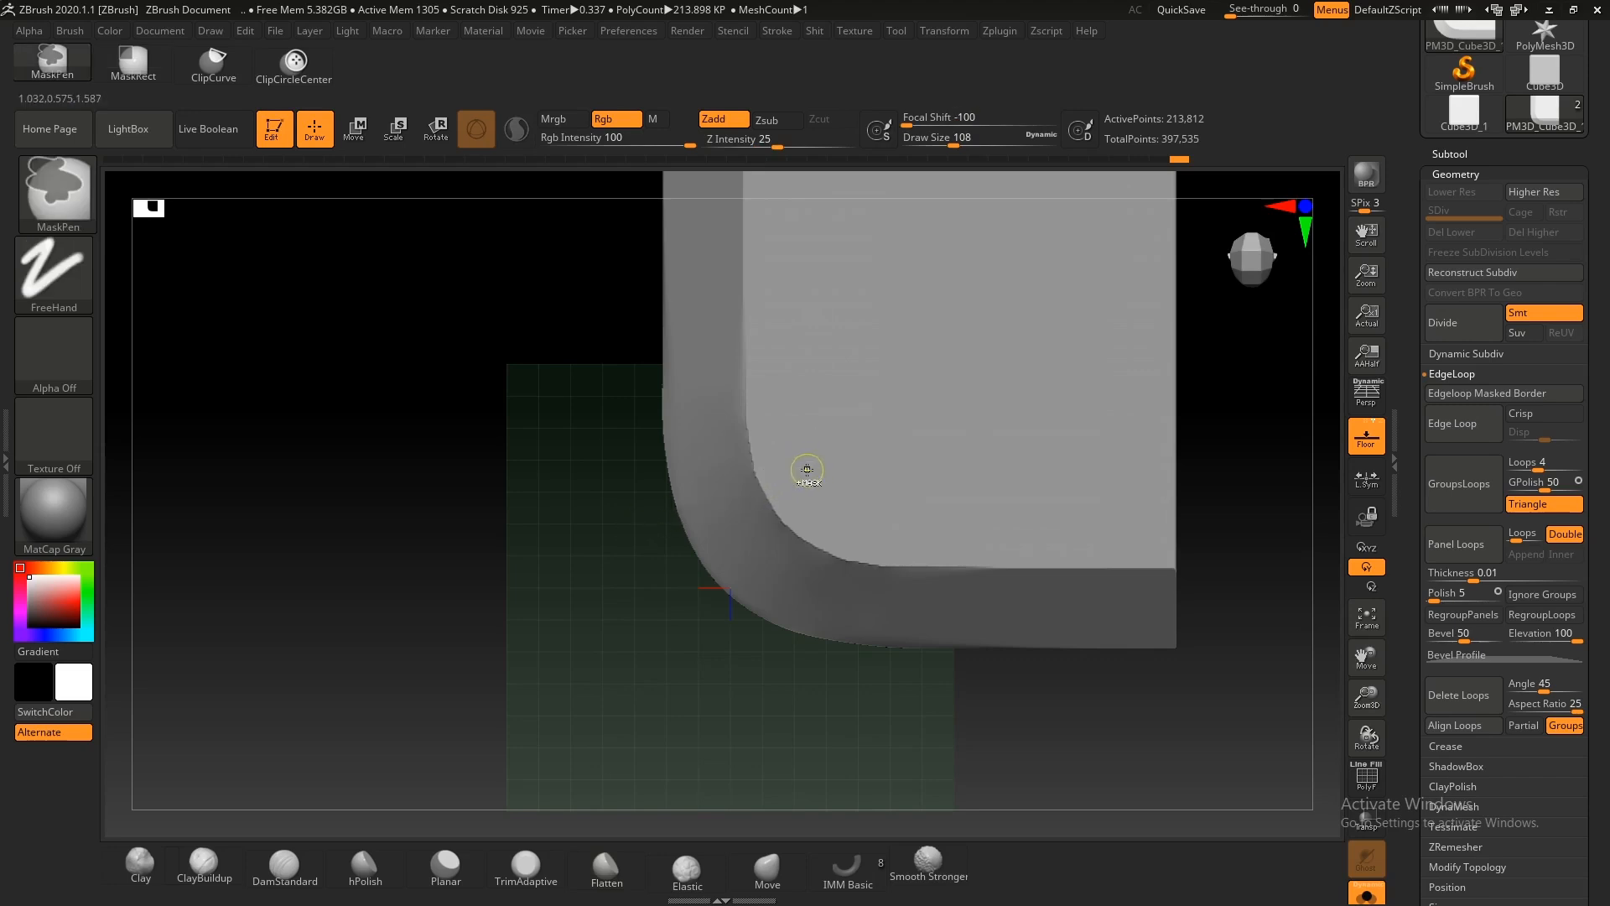
mouse_move(1139, 565)
ctrl+mouse_down()
mouse_move(777, 543)
mouse_move(703, 375)
ctrl+mouse_up()
key(ctrl+z)
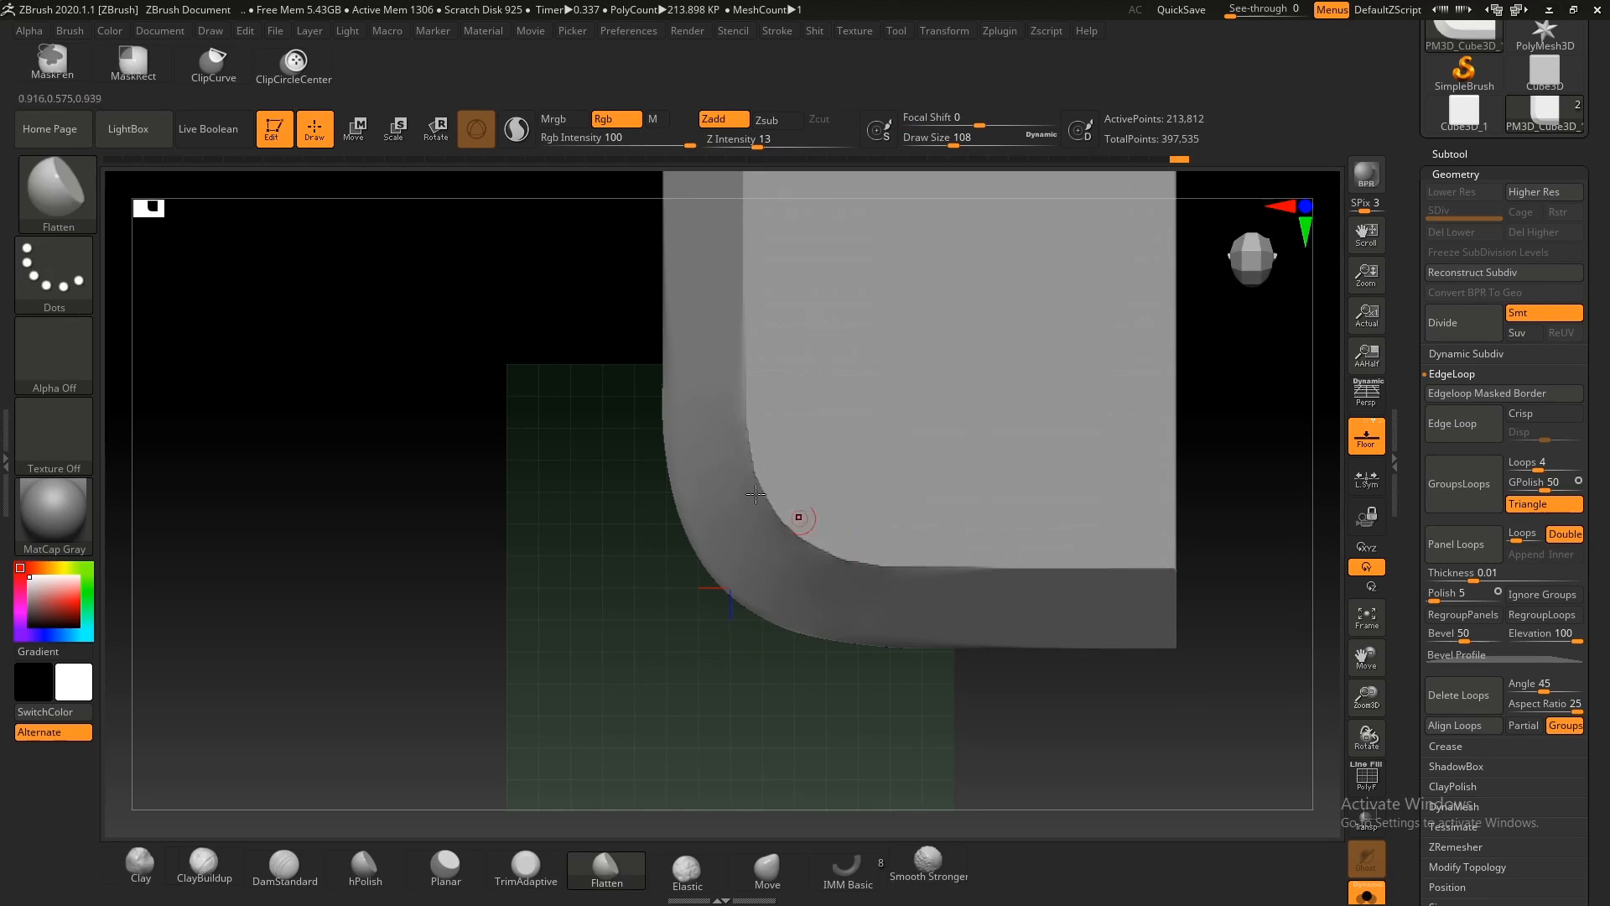
Step: Mask a narrow strip across each end of the curved corner with MaskRect and trim the second strip's inner end
key(ctrl)
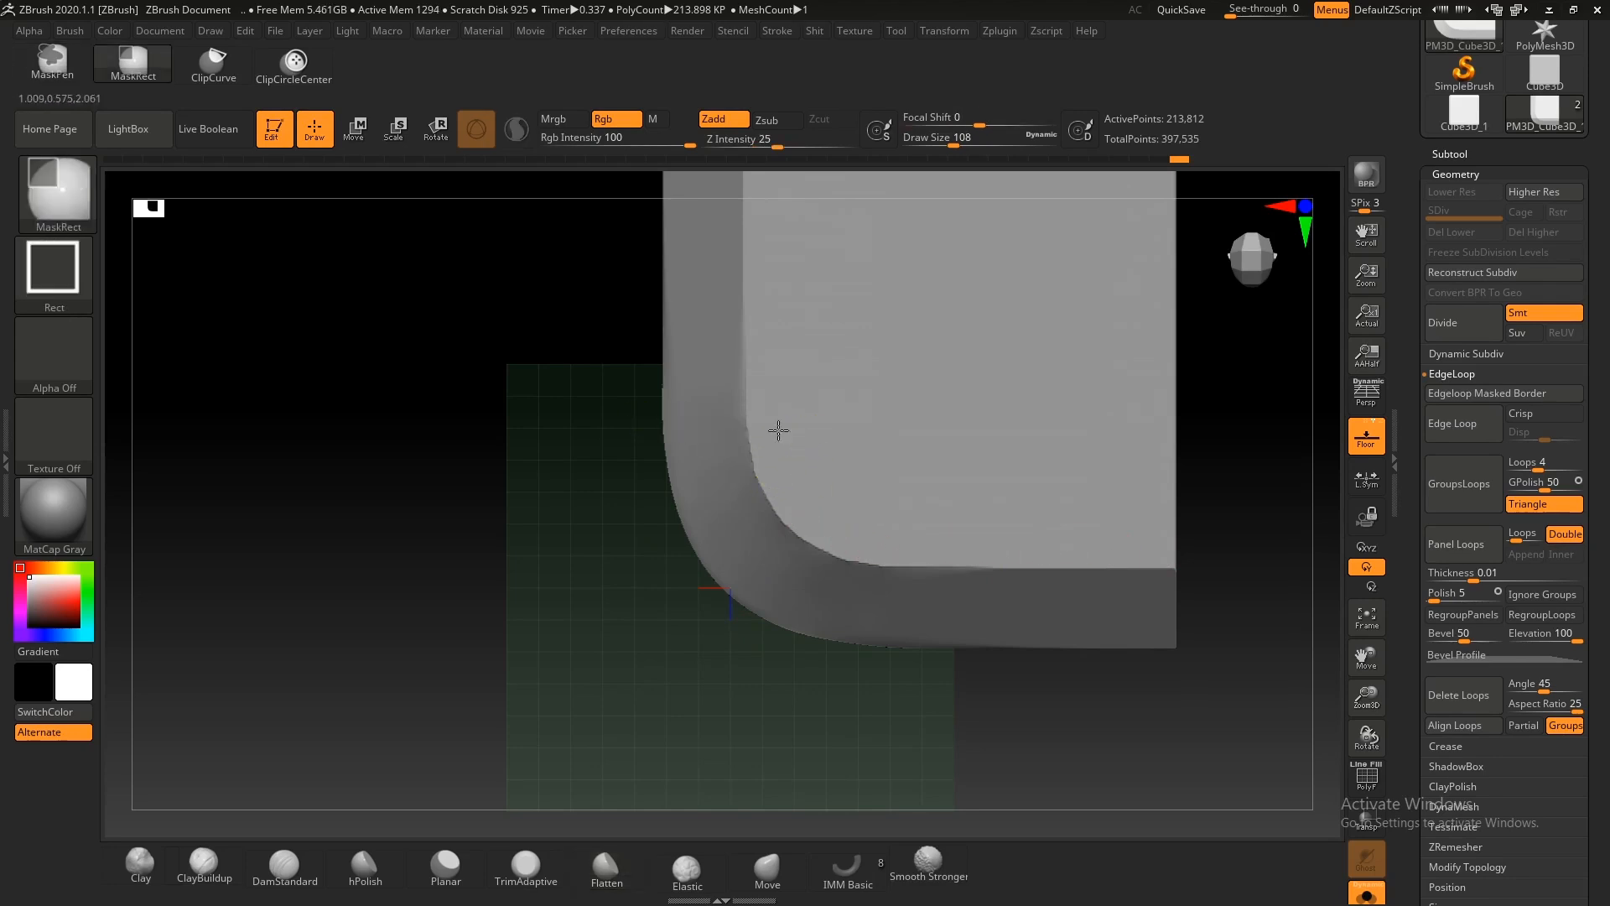
ctrl+drag(803, 432, 608, 394)
ctrl+drag(846, 419, 881, 719)
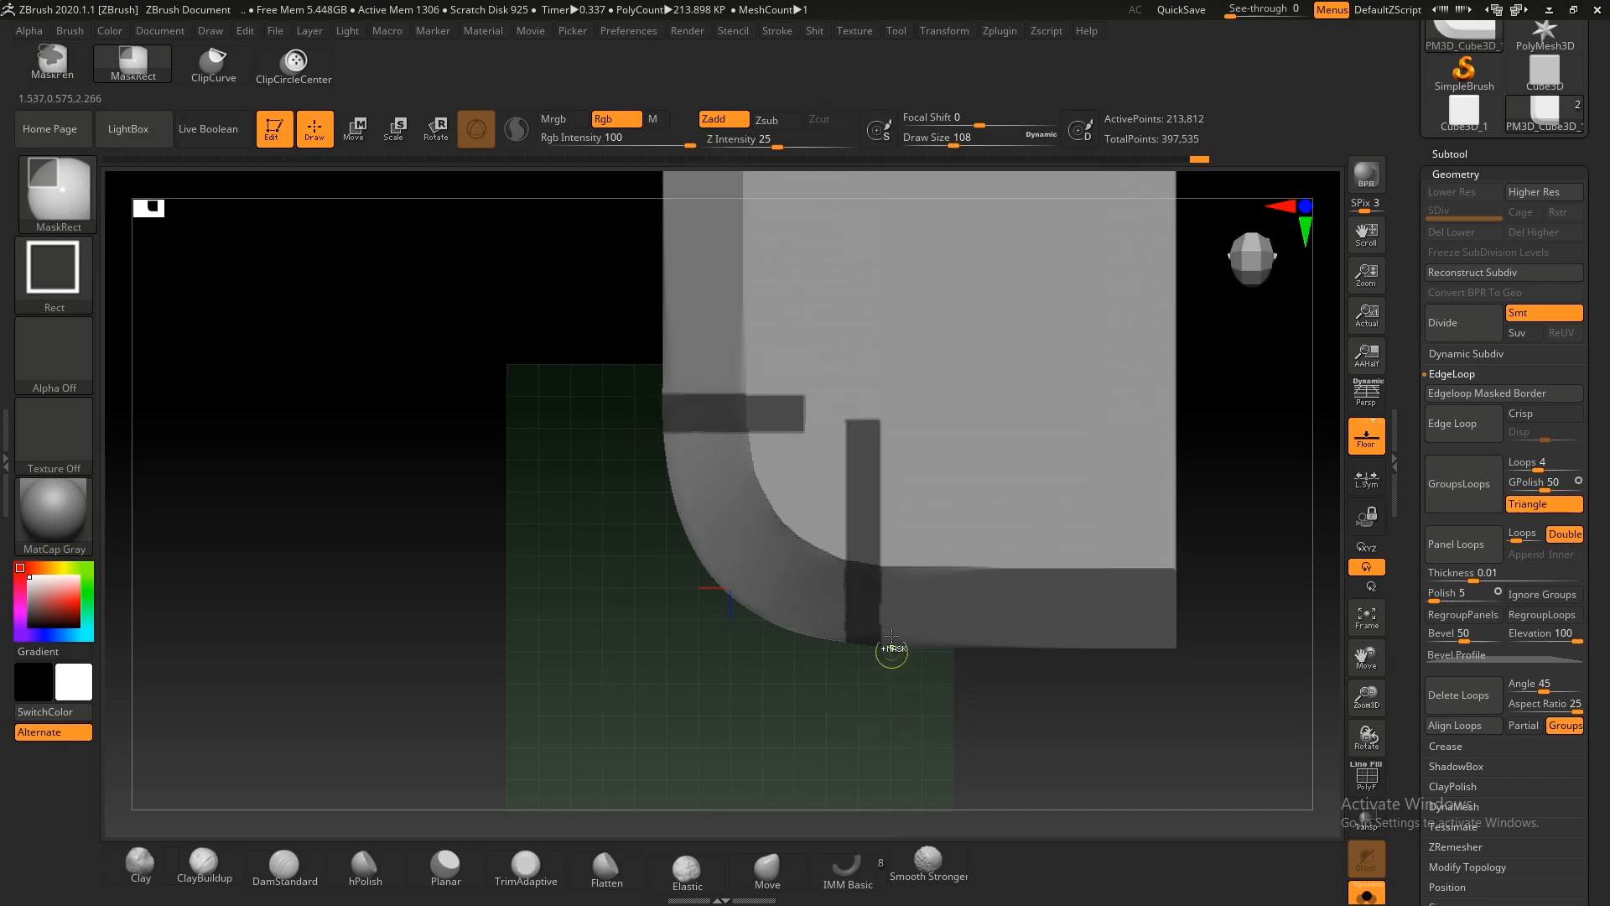
key(ctrl+z)
ctrl+drag(893, 464, 869, 422)
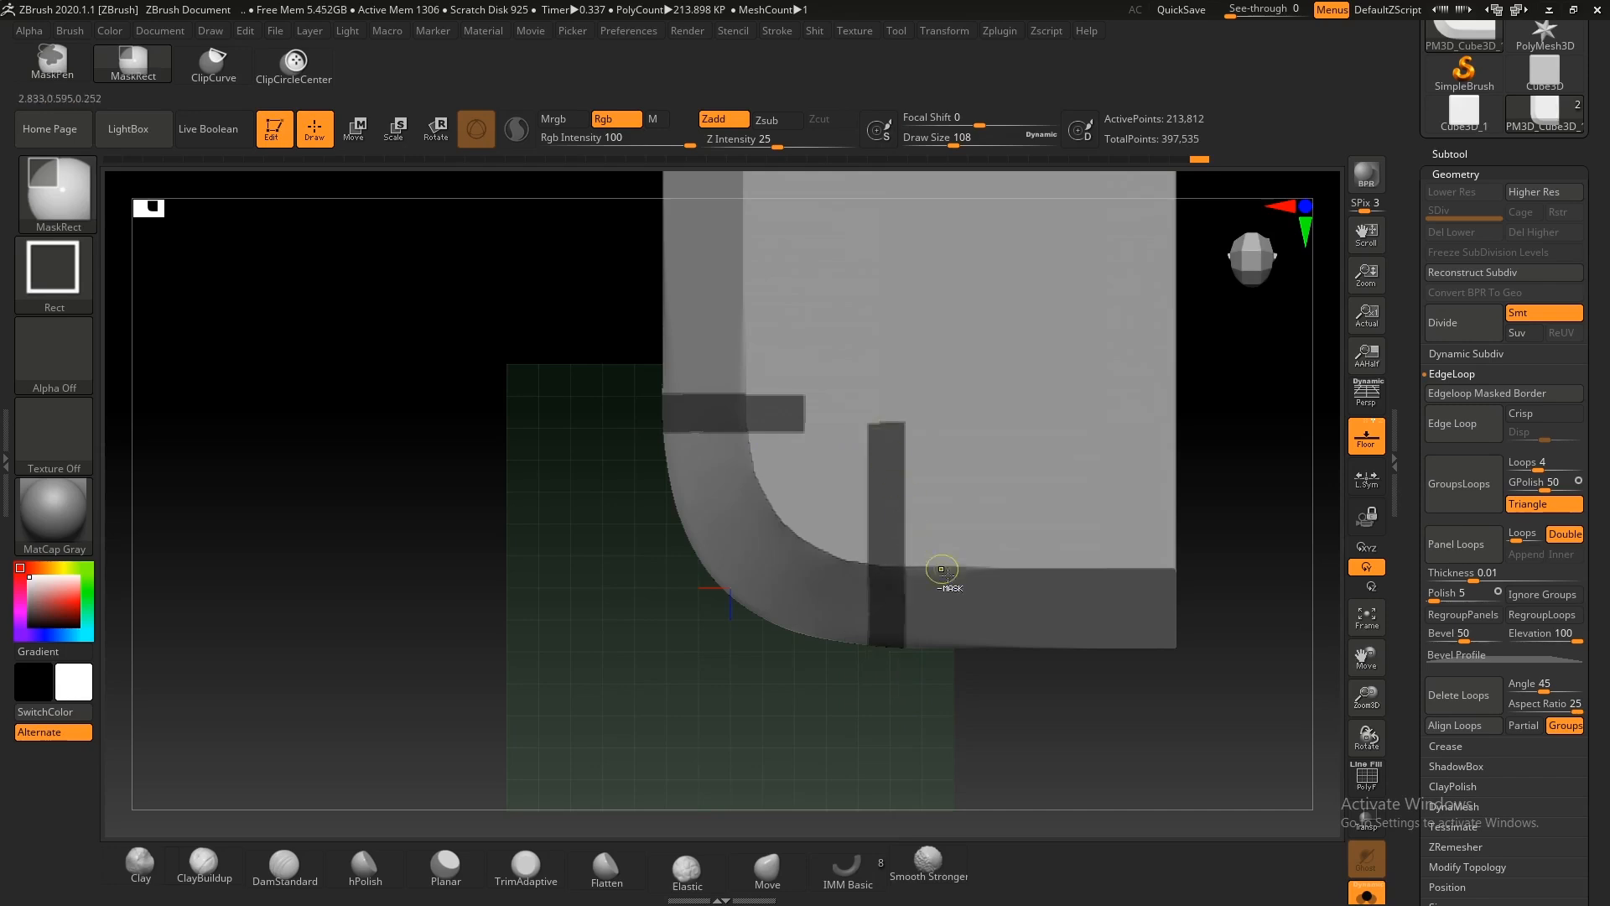
ctrl+alt+drag(820, 370, 1019, 488)
Step: Unmask the lower part of the two strips from the side view and invert the mask
mouse_move(987, 542)
ctrl+right_down()
mouse_move(715, 413)
mouse_move(877, 457)
mouse_move(864, 325)
mouse_move(978, 683)
mouse_move(1049, 732)
ctrl+right_up()
ctrl+alt+drag(1049, 732, 510, 585)
right_drag(510, 585, 740, 536)
ctrl+click(869, 473)
ctrl+right_drag(870, 473, 893, 710)
Step: Try raising the unmasked strips with ClipCurve and re-DynaMeshing the slab, then undo the changes
ctrl+shift+drag(781, 495, 372, 502)
ctrl+right_drag(840, 526, 612, 424)
right_drag(860, 378, 873, 473)
right_drag(760, 695, 831, 668)
key(ctrl+z)
right_drag(902, 608, 1090, 615)
key(ctrl+shift+z)
key(shift+f)
ctrl+drag(1192, 718, 1229, 745)
key(shift+f)
right_drag(1017, 564, 940, 654)
key(ctrl+z)
key(ctrl+z)
ctrl+right_drag(939, 654, 991, 632)
Step: Turn the two masked strips into their own polygroup and isolate it
ctrl+click(1098, 748)
key(ctrl+w)
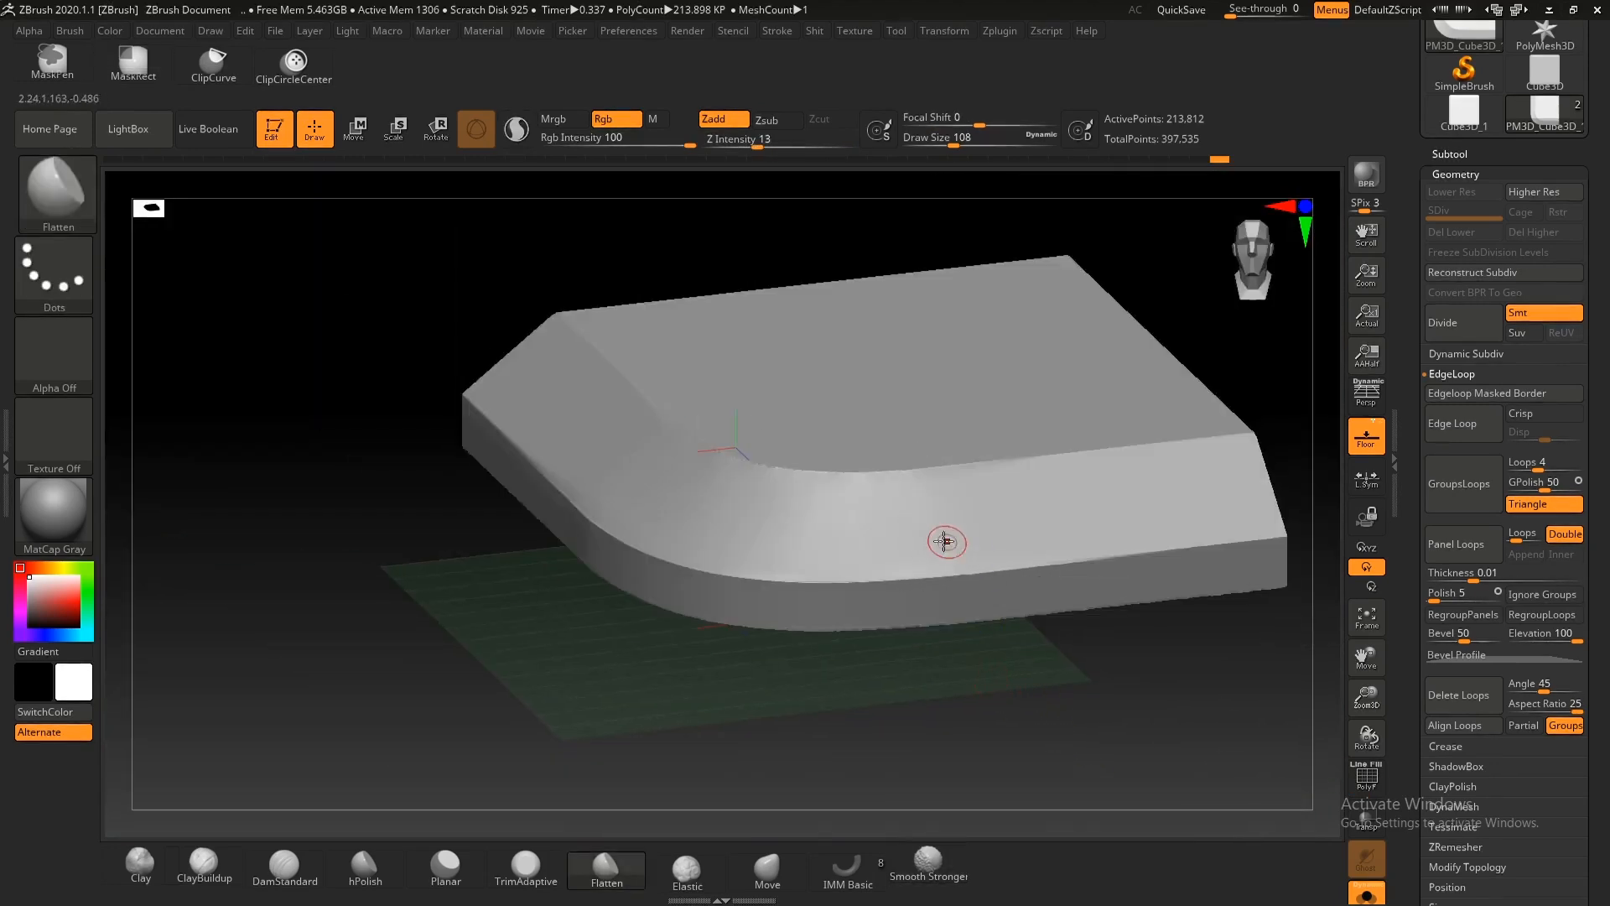
ctrl+shift+click(942, 540)
Step: Add an edge loop around the isolated strips and pull them up to a level plane with ClipCurve
key(ctrl+e)
ctrl+right_drag(941, 537, 988, 615)
ctrl+shift+click(968, 580)
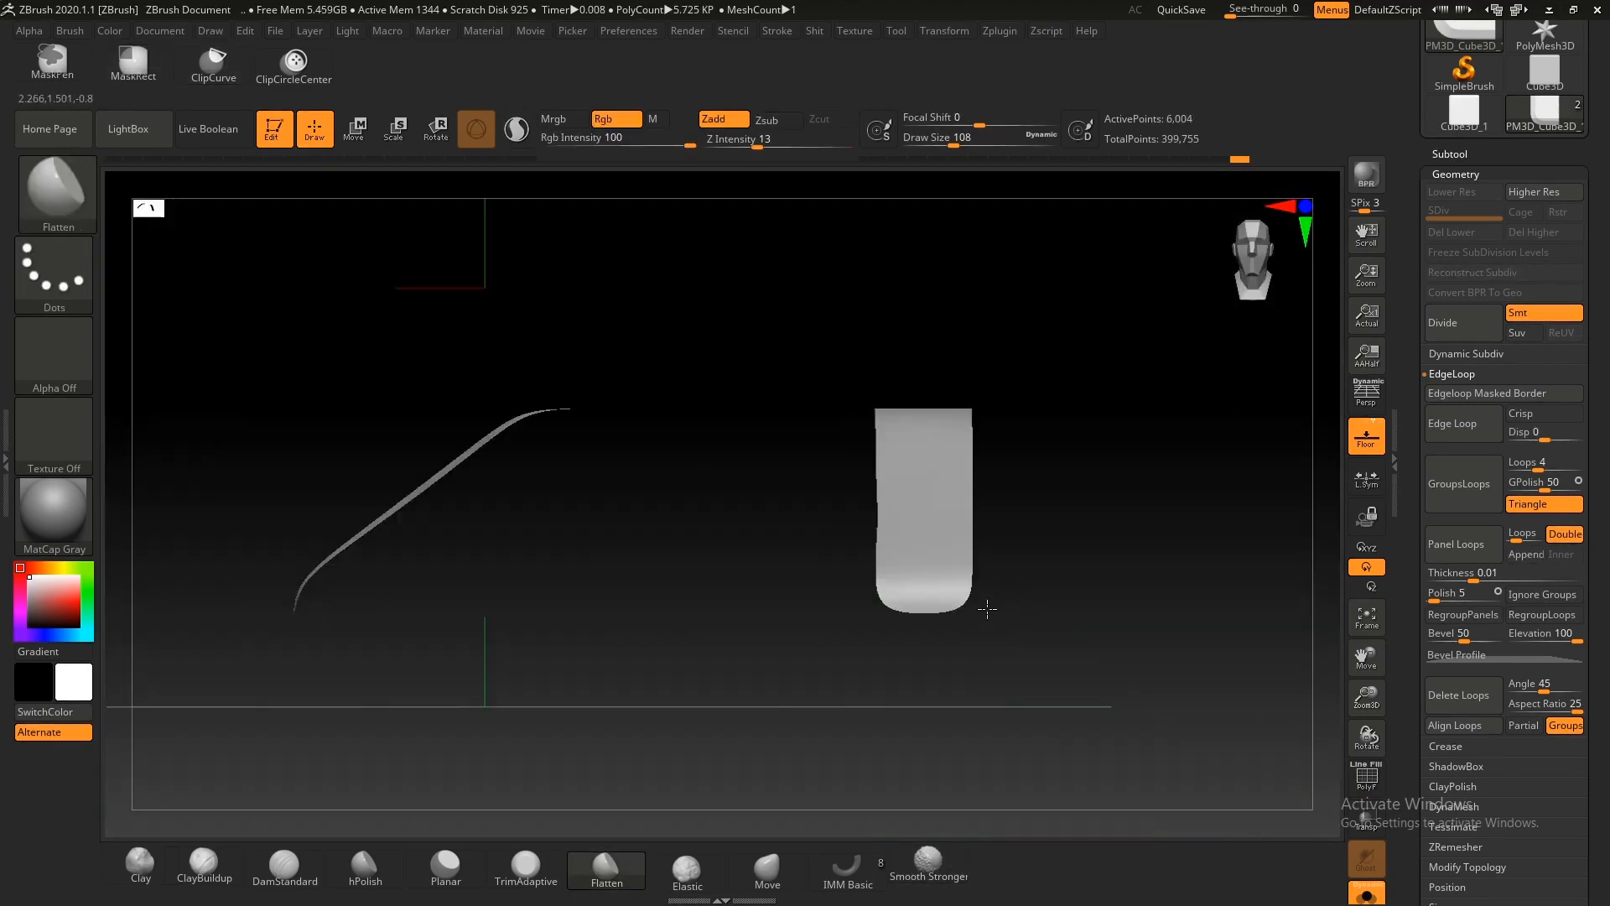
ctrl+shift+drag(346, 414, 347, 414)
ctrl+shift+click(593, 335)
key(ctrl+z)
ctrl+shift+drag(610, 377, 20, 374)
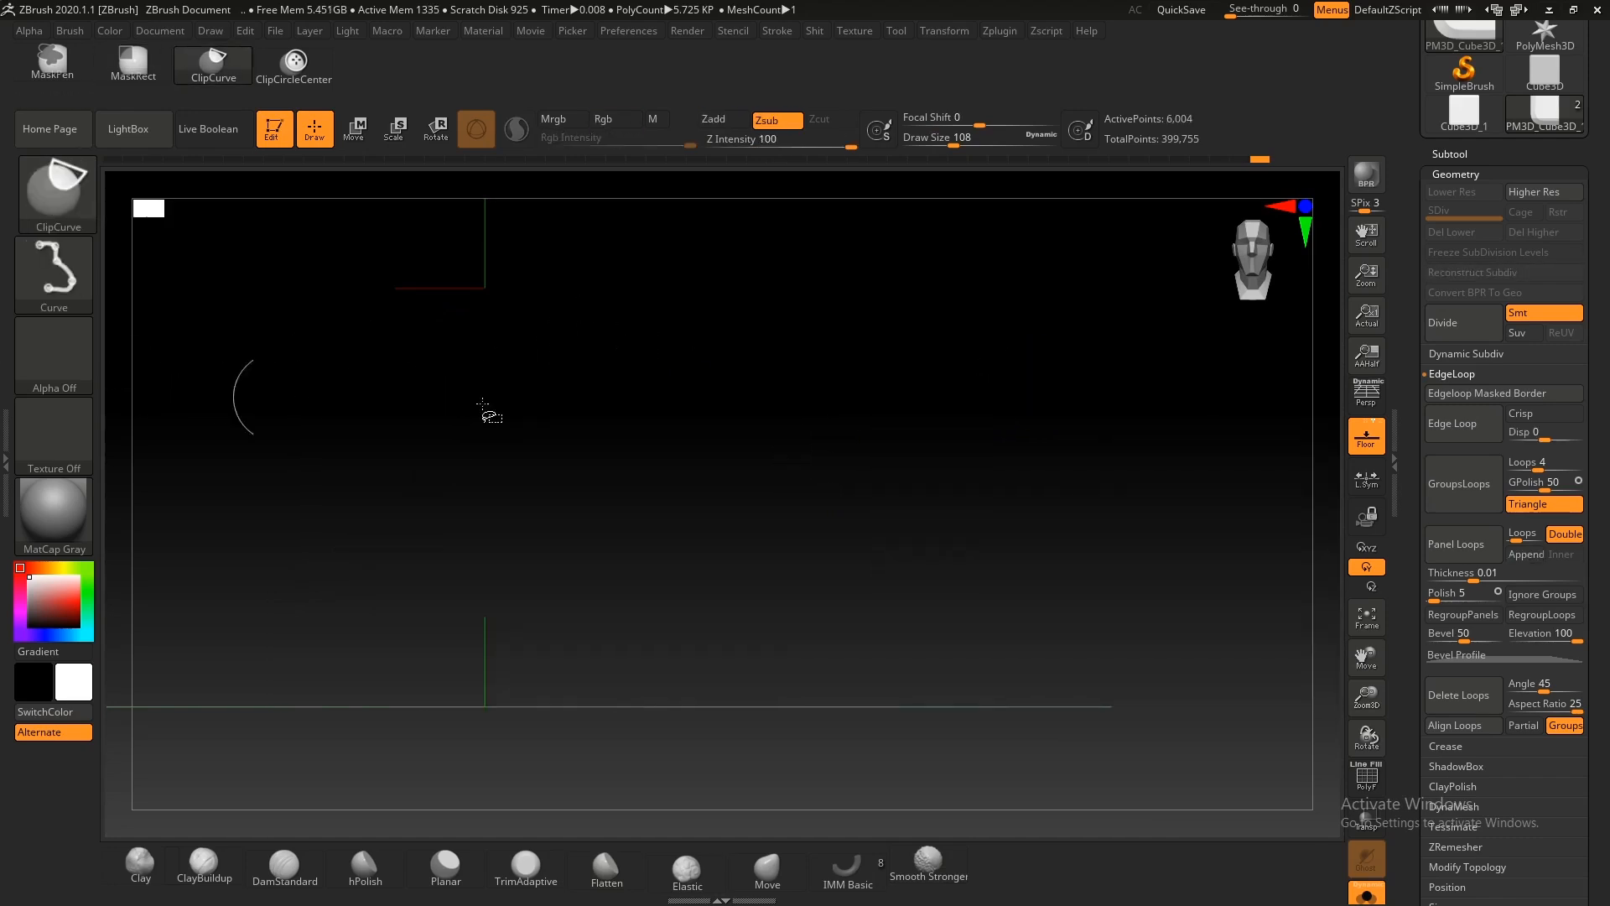
Step: Show the whole slab again and re-DynaMesh it with the raised strips
ctrl+shift+click(830, 325)
ctrl+right_drag(876, 478, 839, 436)
right_drag(839, 436, 730, 611)
mouse_move(547, 588)
ctrl+mouse_down()
mouse_move(647, 689)
mouse_move(541, 576)
ctrl+mouse_up()
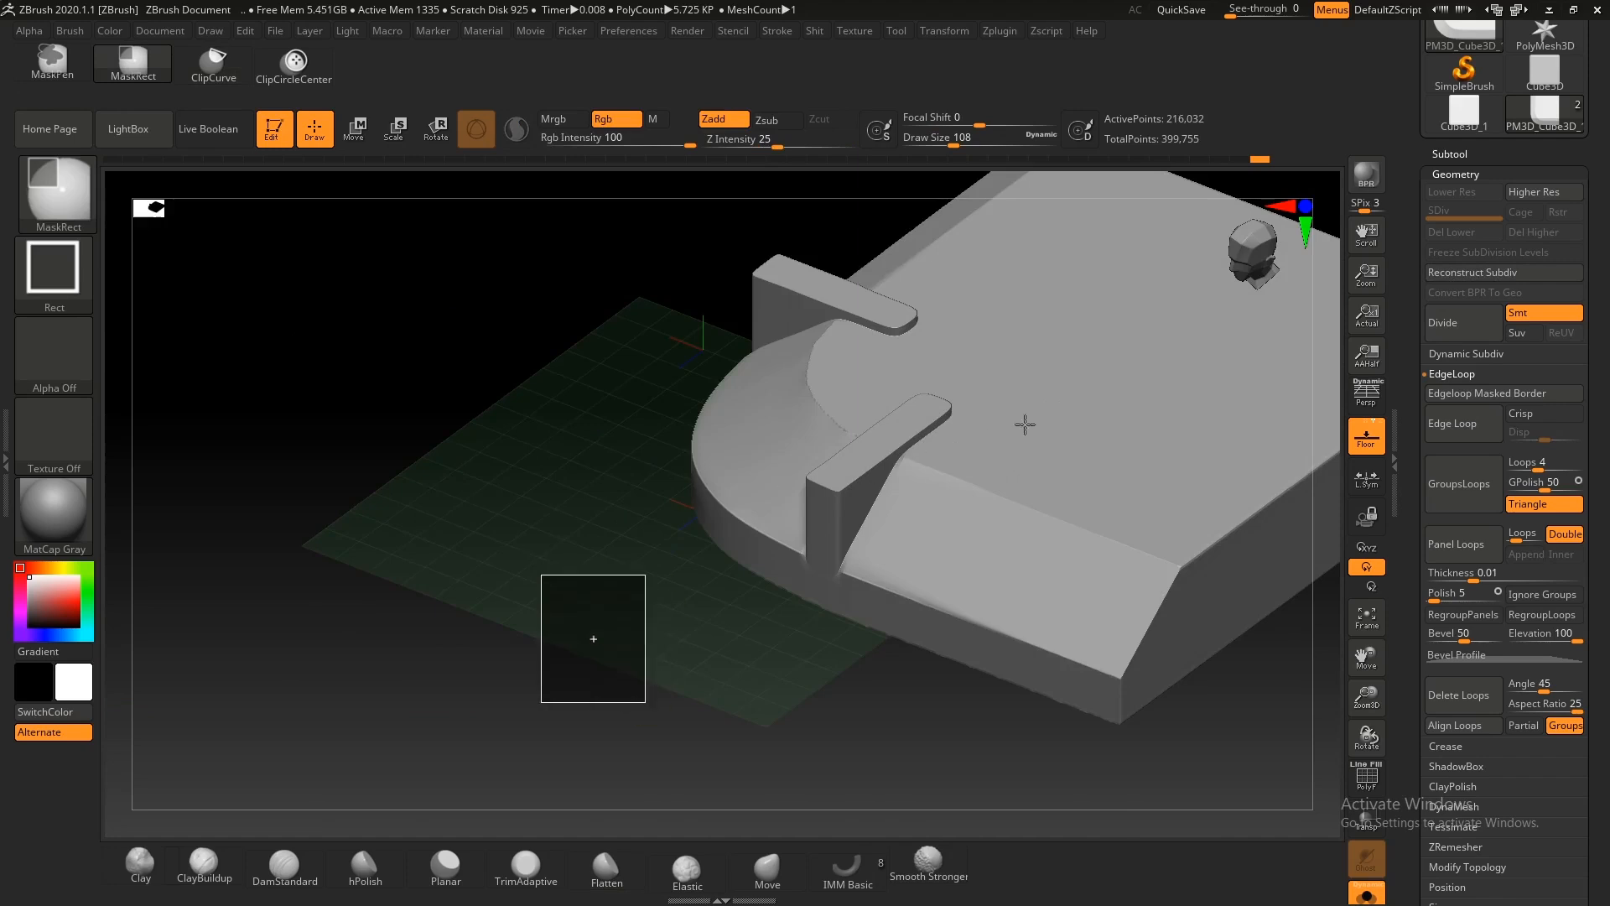
mouse_move(1017, 434)
right_down()
mouse_move(1047, 407)
mouse_move(1057, 489)
right_up()
key(5)
key(])
drag(943, 463, 919, 460)
key(ctrl+z)
Step: Even out the raised strips and the surfaces beside them with Planar brush strokes
key(2)
ctrl+right_drag(1108, 584, 1092, 466)
key(2)
key([)
mouse_move(876, 521)
mouse_down()
mouse_move(1150, 442)
mouse_move(798, 557)
mouse_up()
mouse_move(797, 557)
right_down()
mouse_move(775, 502)
mouse_move(920, 654)
right_up()
key(shift+f)
key(shift+f)
ctrl+right_drag(848, 586, 845, 528)
mouse_move(845, 528)
right_down()
mouse_move(877, 604)
mouse_move(815, 344)
right_up()
mouse_move(993, 384)
mouse_down()
mouse_move(720, 661)
mouse_move(816, 584)
mouse_up()
alt+right_drag(816, 585, 738, 352)
Step: Trim the nearer raised strip down with the Planar brush, using BackfaceMask to protect the opposite side
key(shift+space)
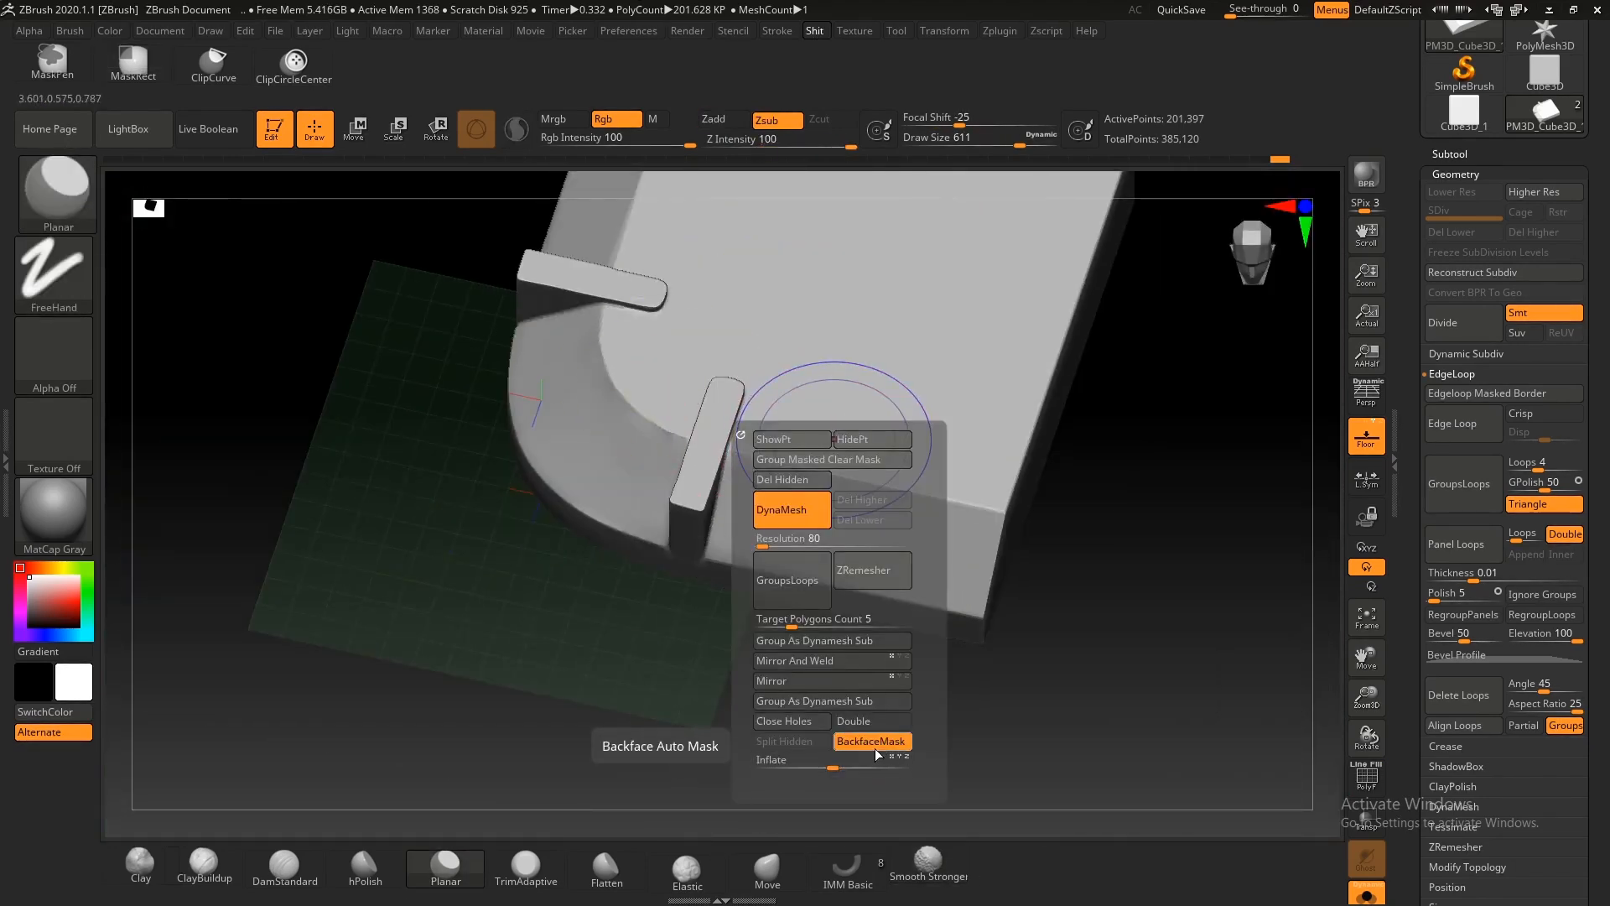
mouse_move(898, 359)
right_down()
mouse_move(878, 431)
mouse_move(798, 460)
right_up()
key(ctrl)
key(ctrl+z)
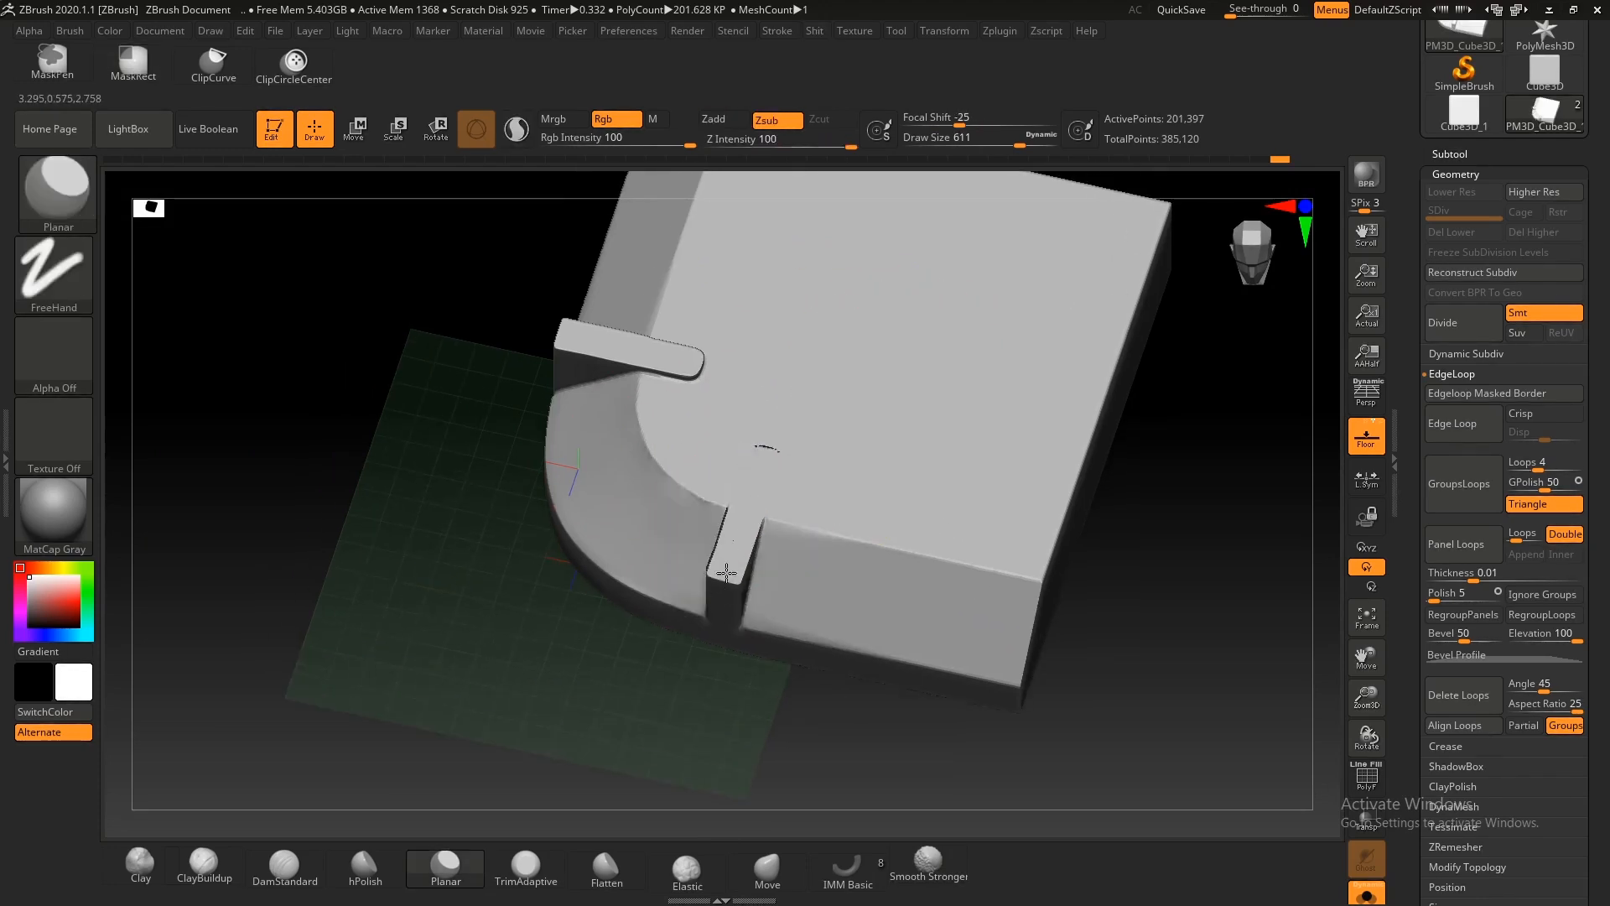
right_drag(752, 546, 792, 332)
Step: Reset the gizmo's orientation and move the slab vertically until its base lines up with the base of the curved block
alt+right_drag(538, 375, 593, 446)
ctrl+right_drag(826, 440, 906, 468)
key(w)
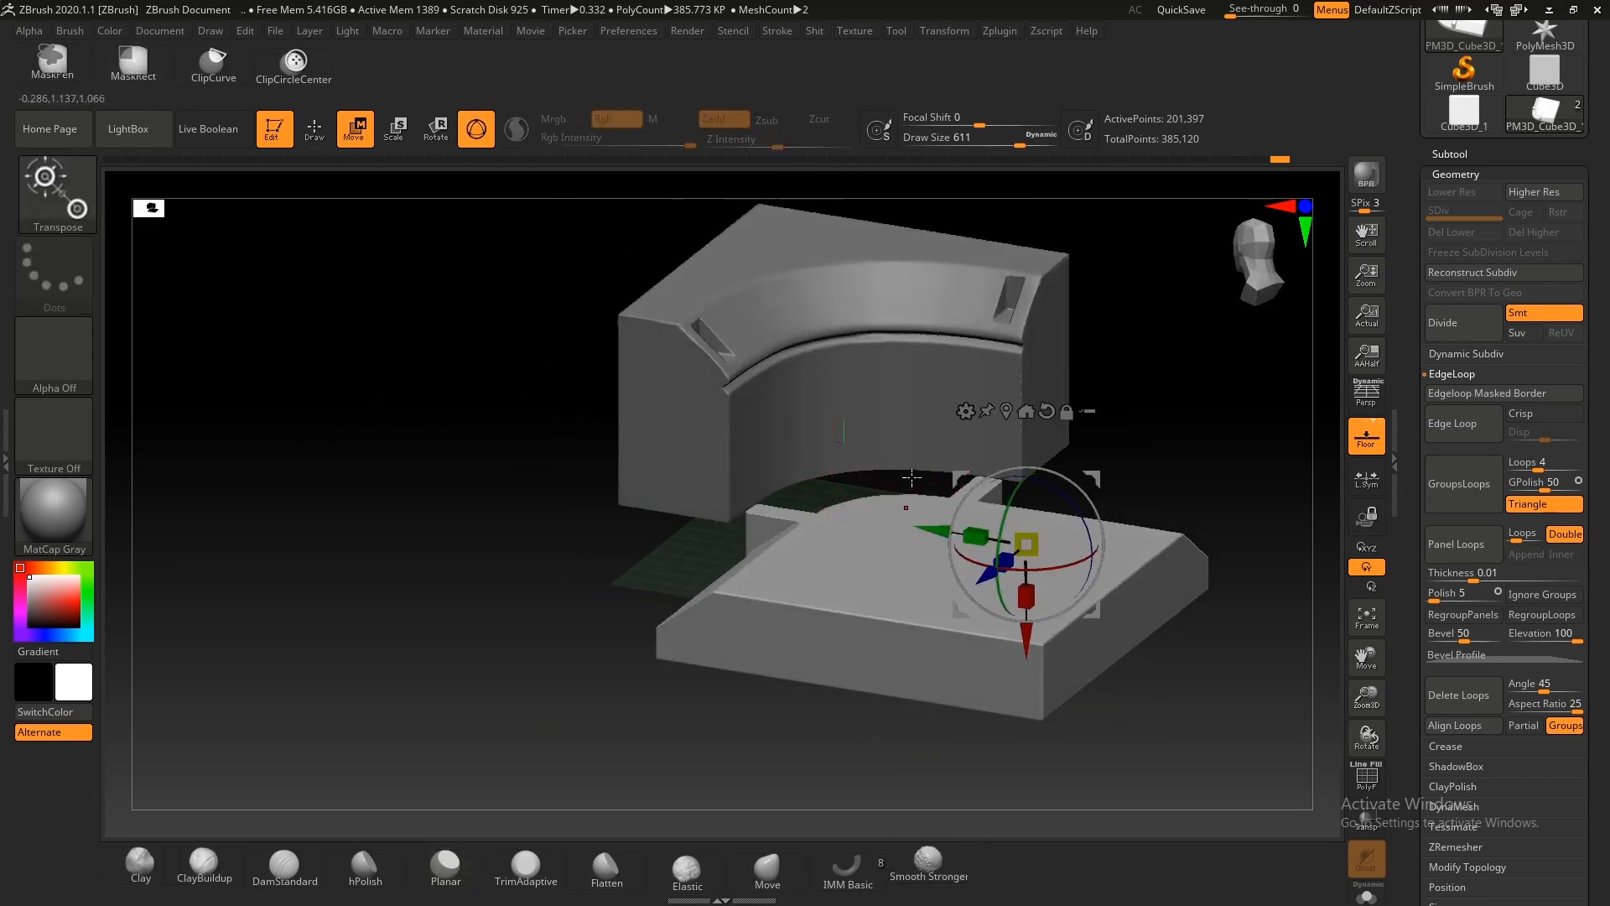
click(1046, 411)
drag(1036, 444, 1035, 334)
shift+right_drag(1089, 383, 1065, 414)
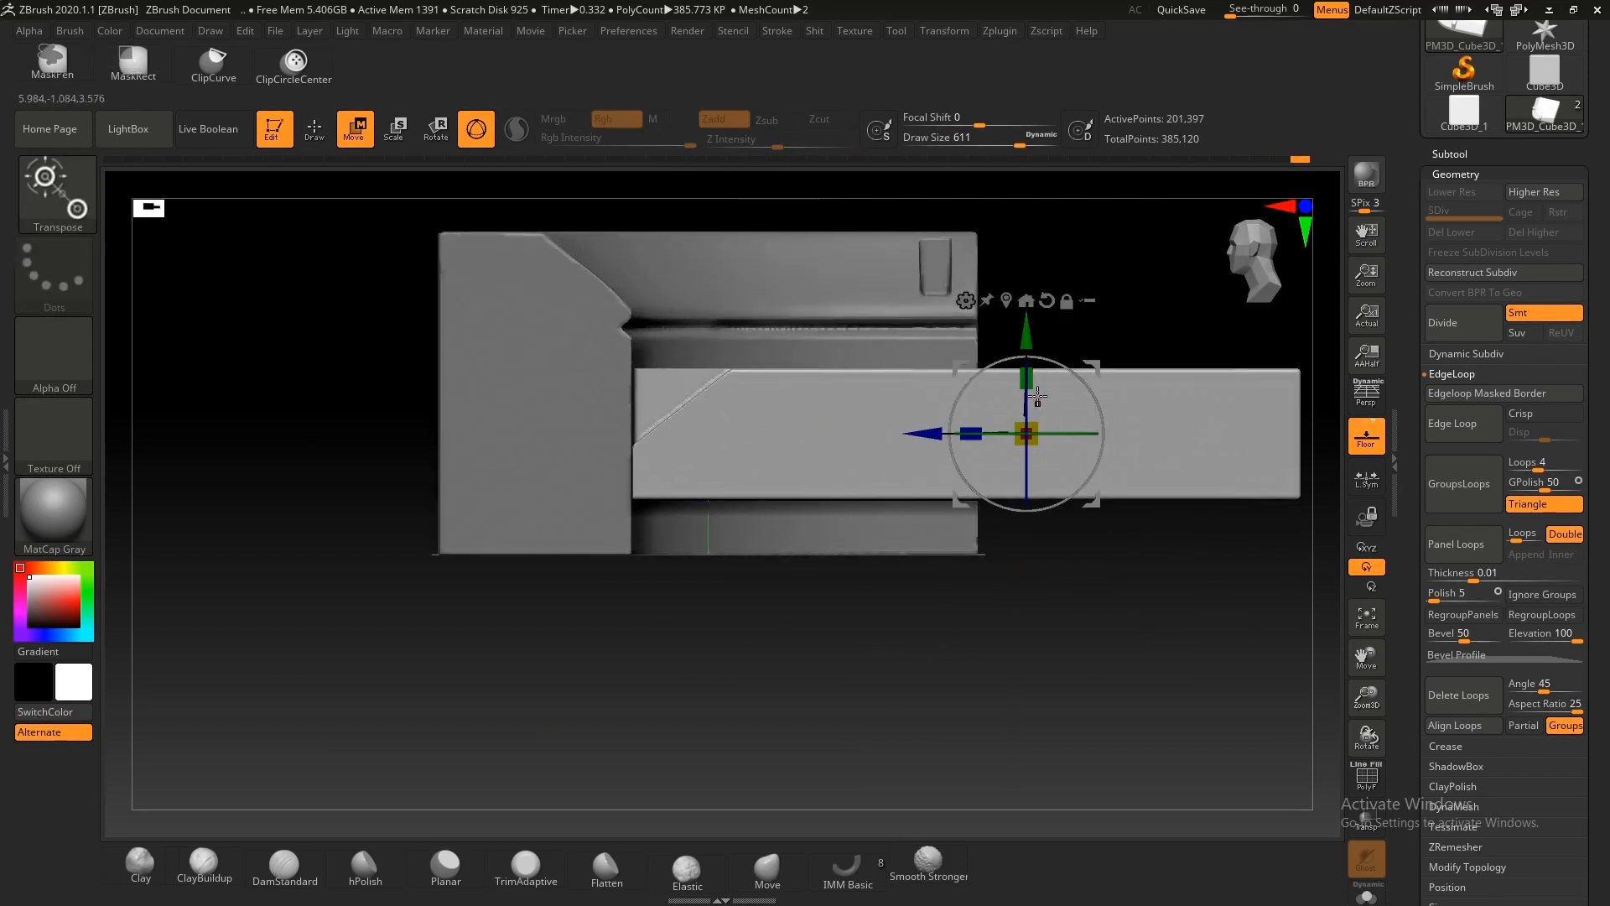
drag(1036, 378, 1031, 510)
key(q)
mouse_move(700, 440)
right_down()
mouse_move(719, 457)
mouse_move(696, 478)
right_up()
mouse_move(696, 478)
ctrl+right_down()
mouse_move(736, 360)
mouse_move(662, 444)
ctrl+right_up()
key(w)
mouse_move(838, 446)
right_down()
mouse_move(888, 486)
mouse_move(833, 378)
right_up()
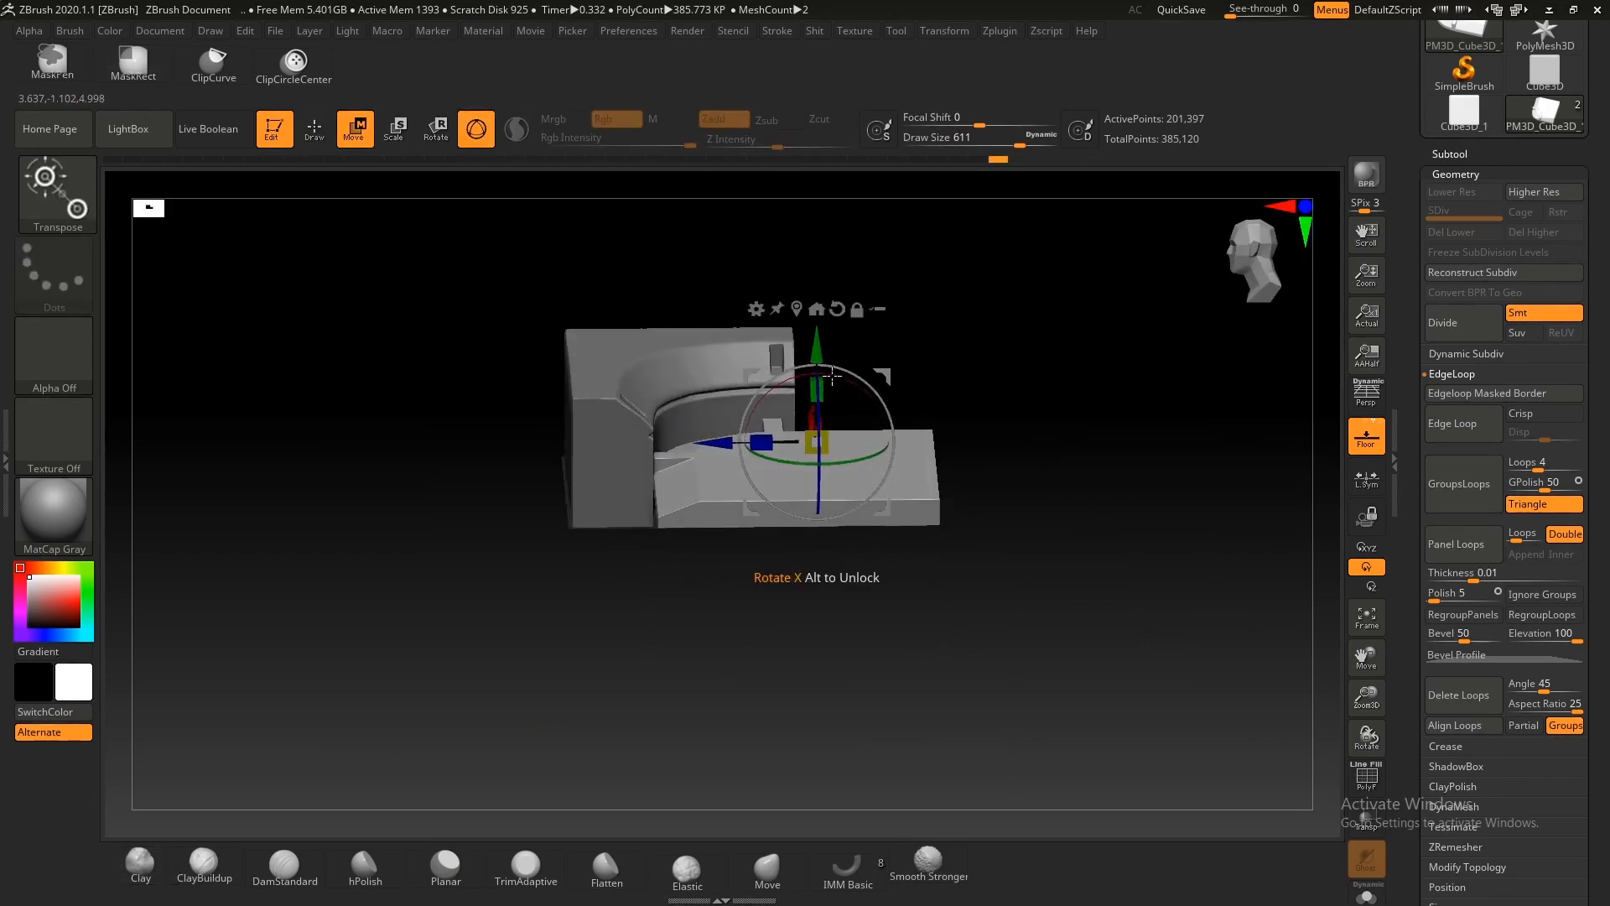
key(q)
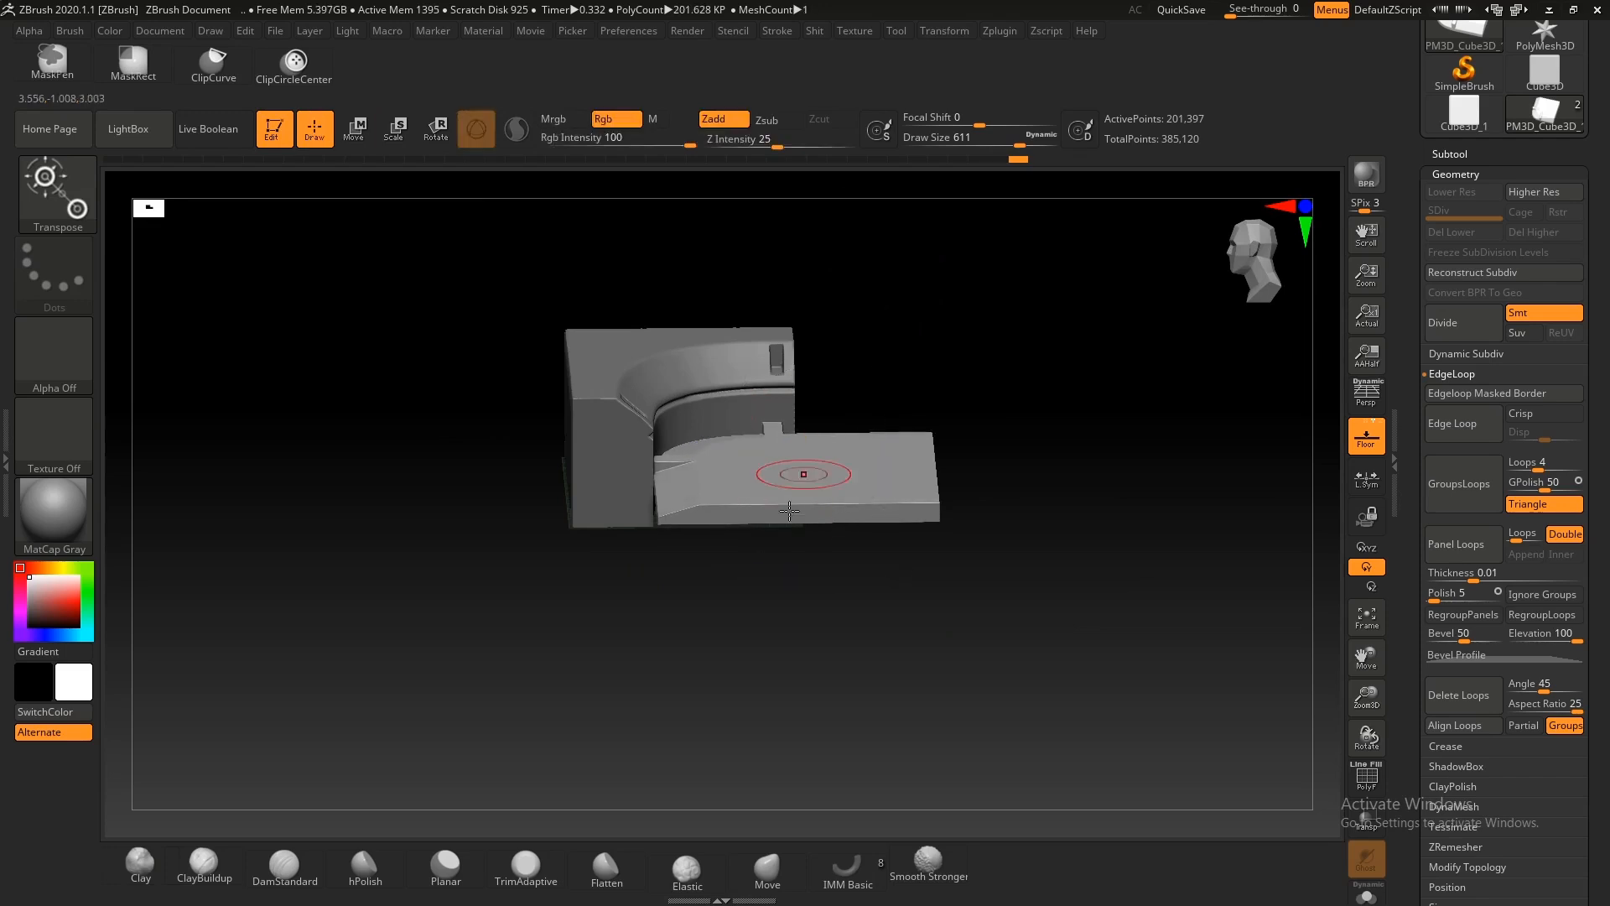
Step: Choose the Nash-Slash_Mec brush for the slab's top face and set its draw size to 163
mouse_move(861, 354)
right_down()
mouse_move(822, 435)
mouse_move(802, 445)
mouse_move(773, 406)
mouse_move(716, 531)
mouse_move(719, 456)
mouse_move(672, 478)
mouse_move(726, 481)
right_up()
mouse_move(723, 542)
alt+right_down()
mouse_move(708, 414)
mouse_move(845, 481)
alt+right_up()
key(b)
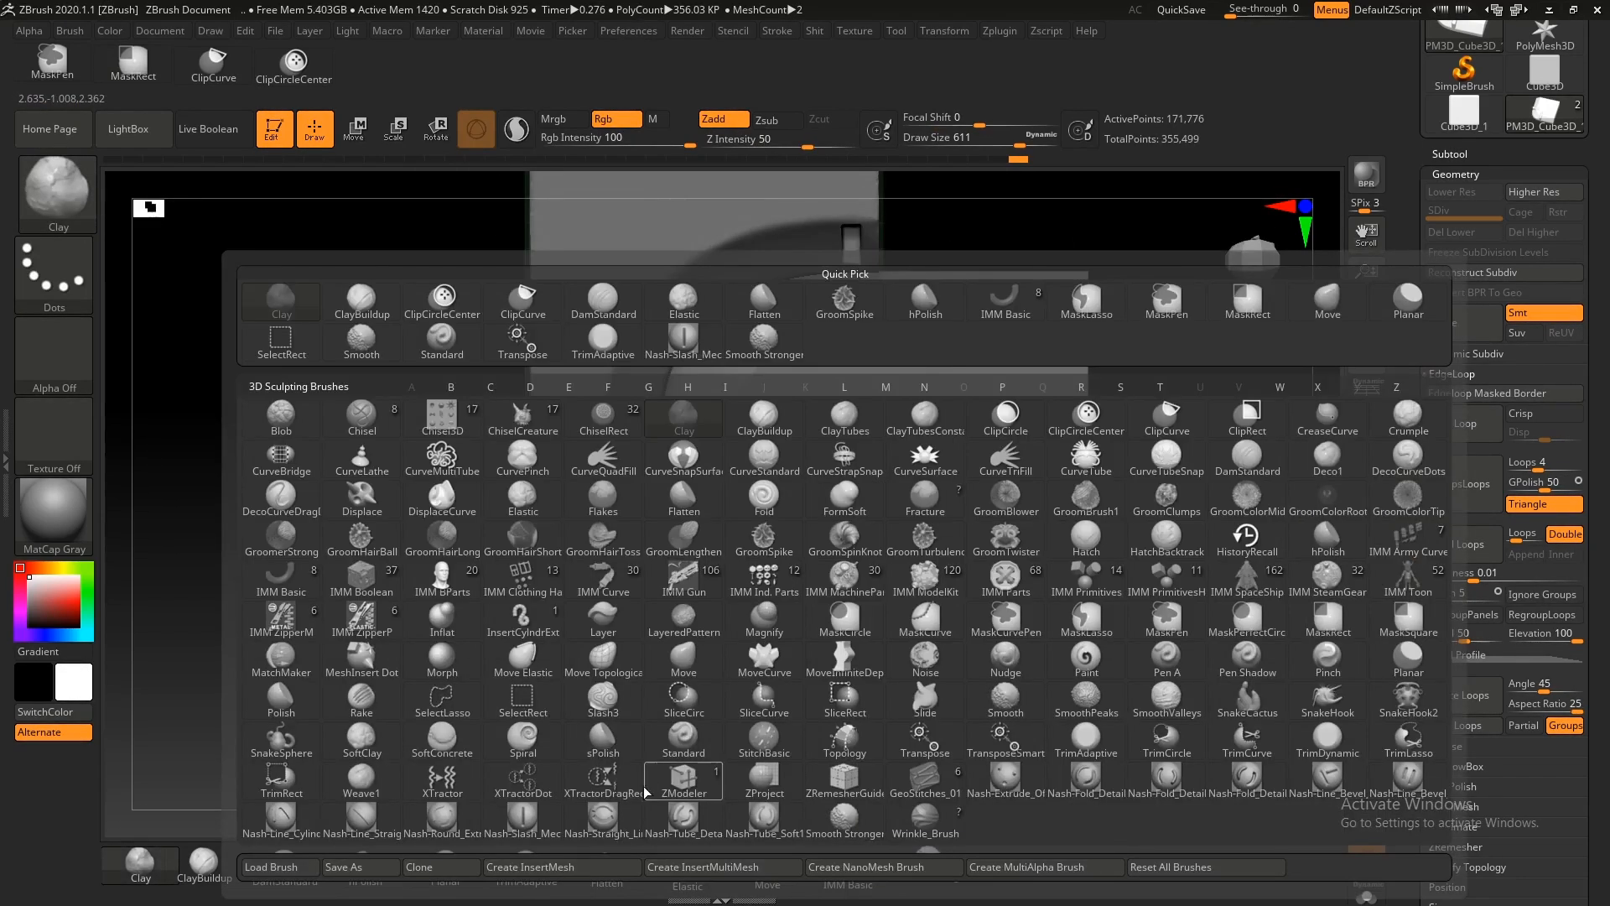
click(547, 823)
key(s)
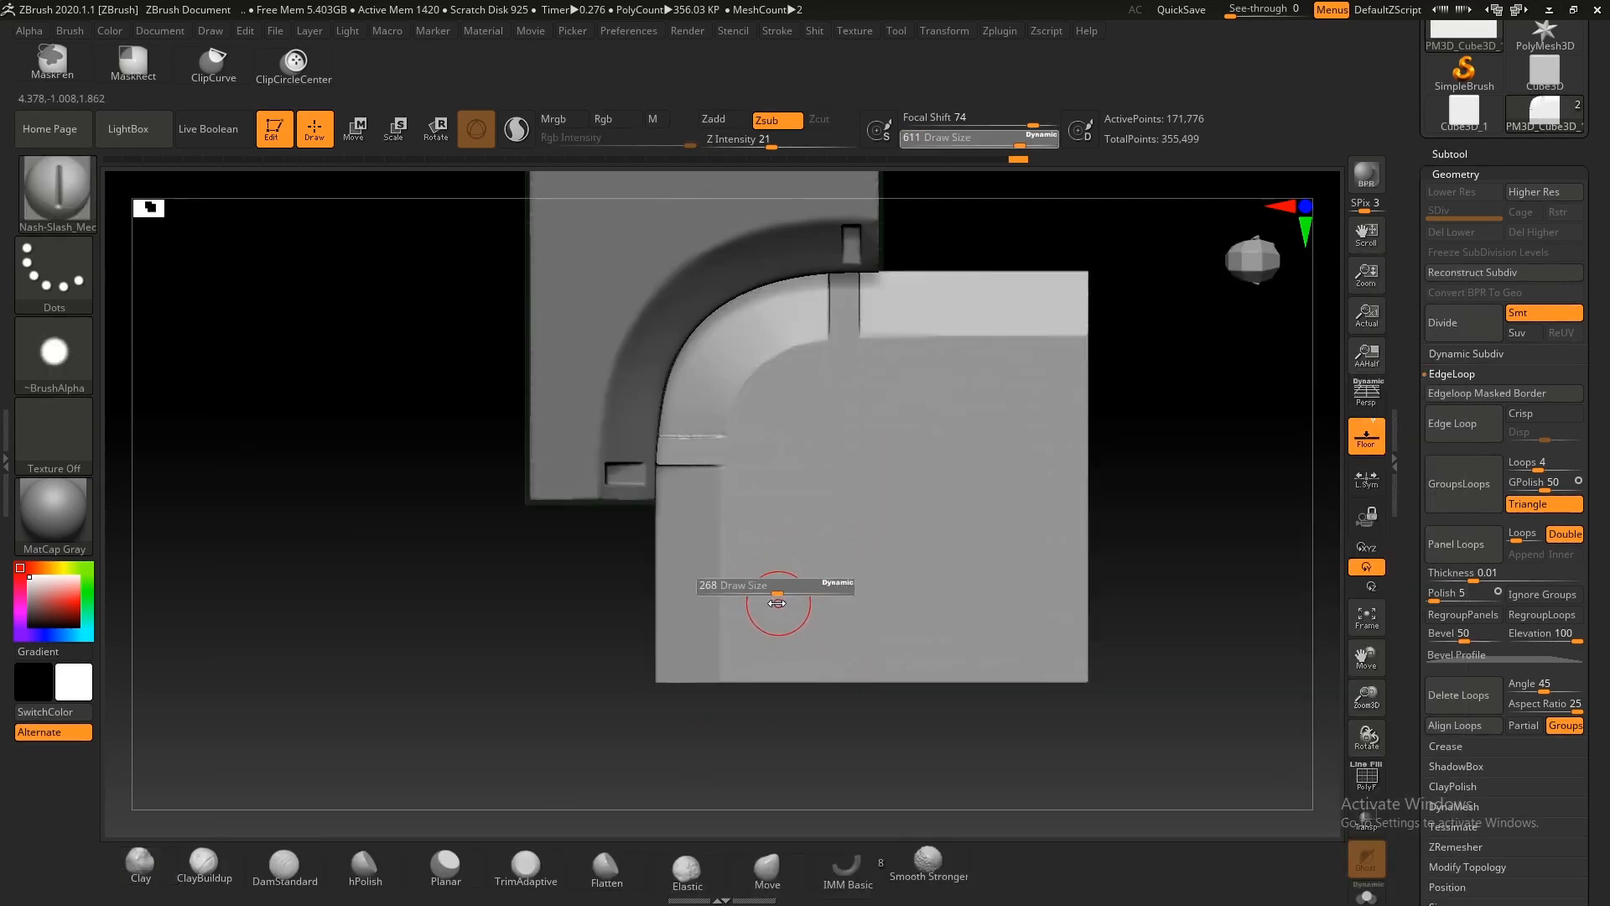
drag(773, 603, 752, 640)
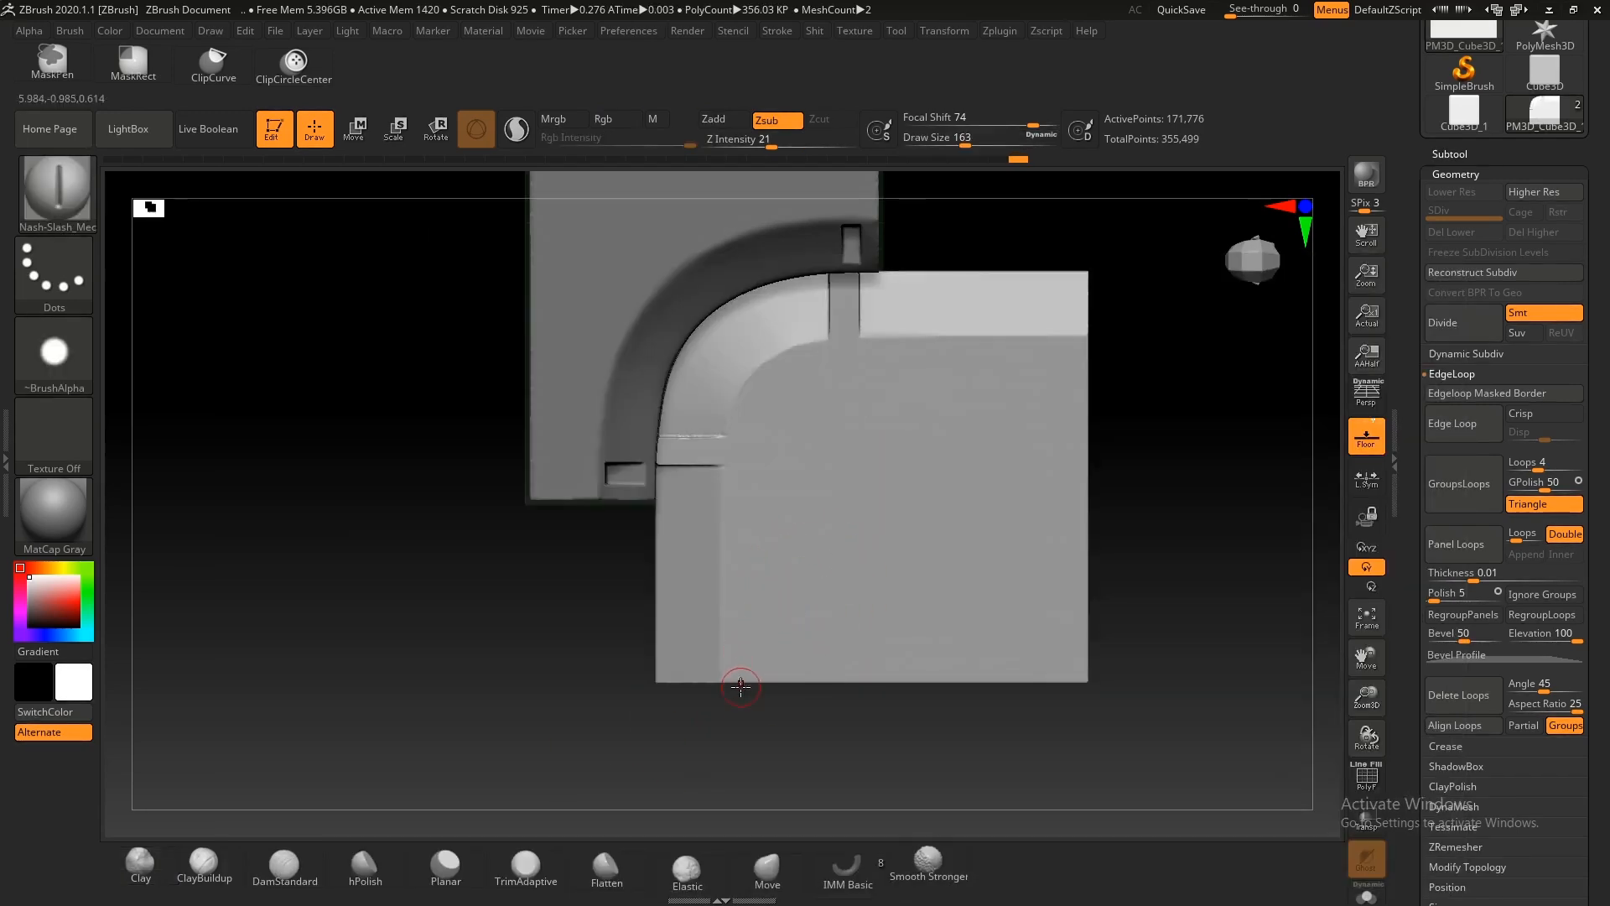
Step: Try carving a groove parallel to the slab's rounded corner, then undo the strokes
drag(744, 477, 755, 463)
key(ctrl+z)
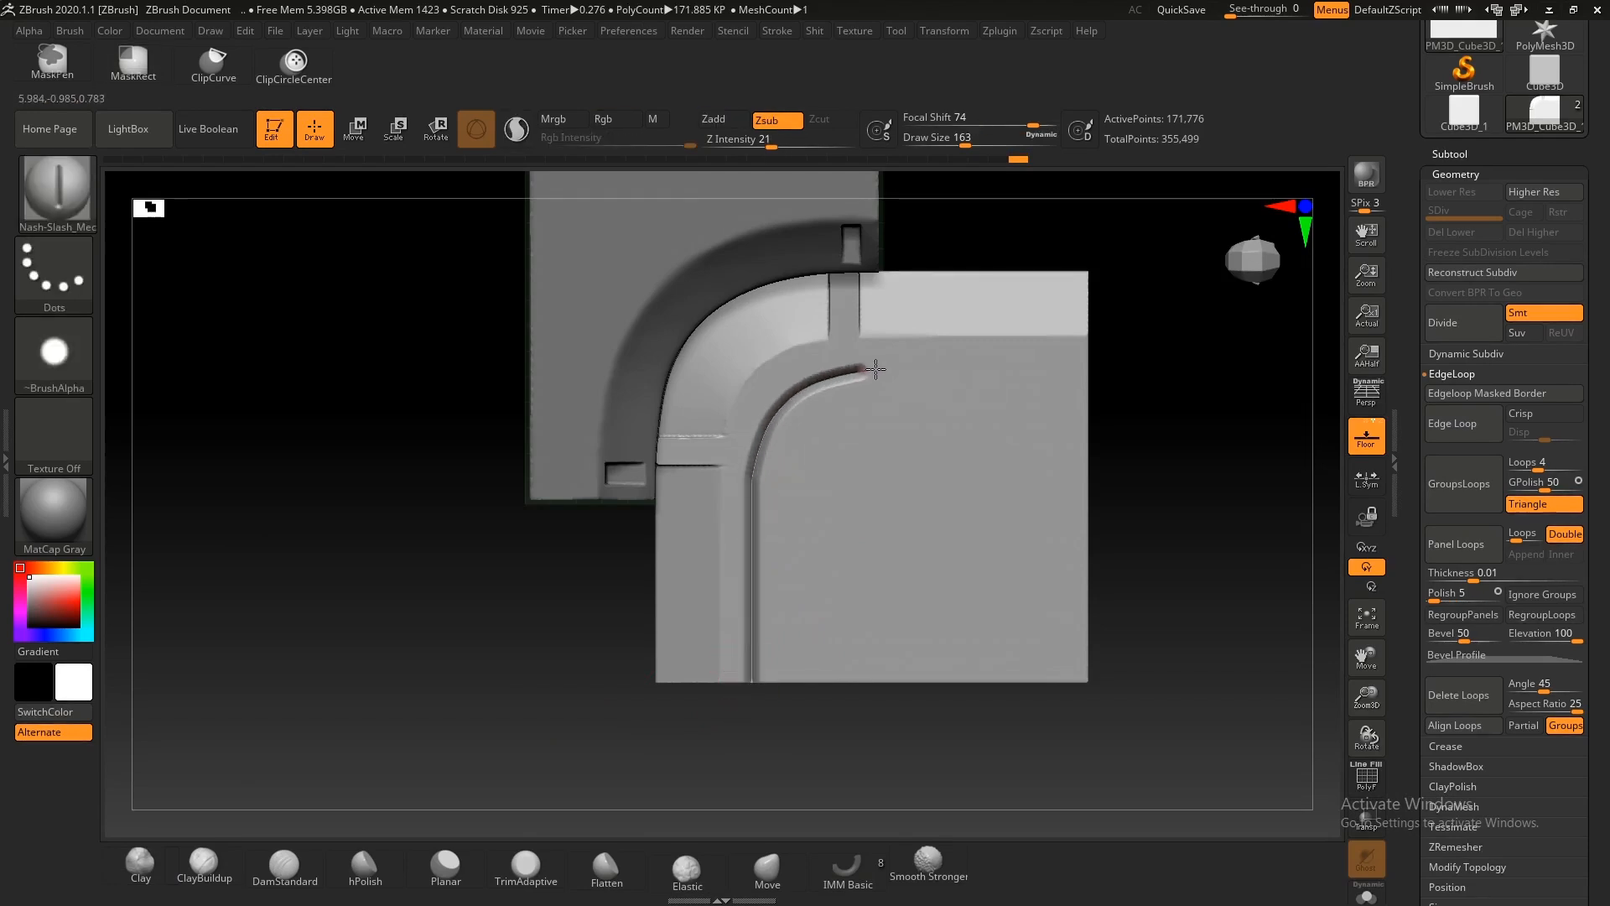
drag(985, 369, 985, 370)
key(ctrl+z)
Step: Raise the LazyMouse radius and carve a groove around the slab's rounded corner that turns out across the bevel
click(771, 32)
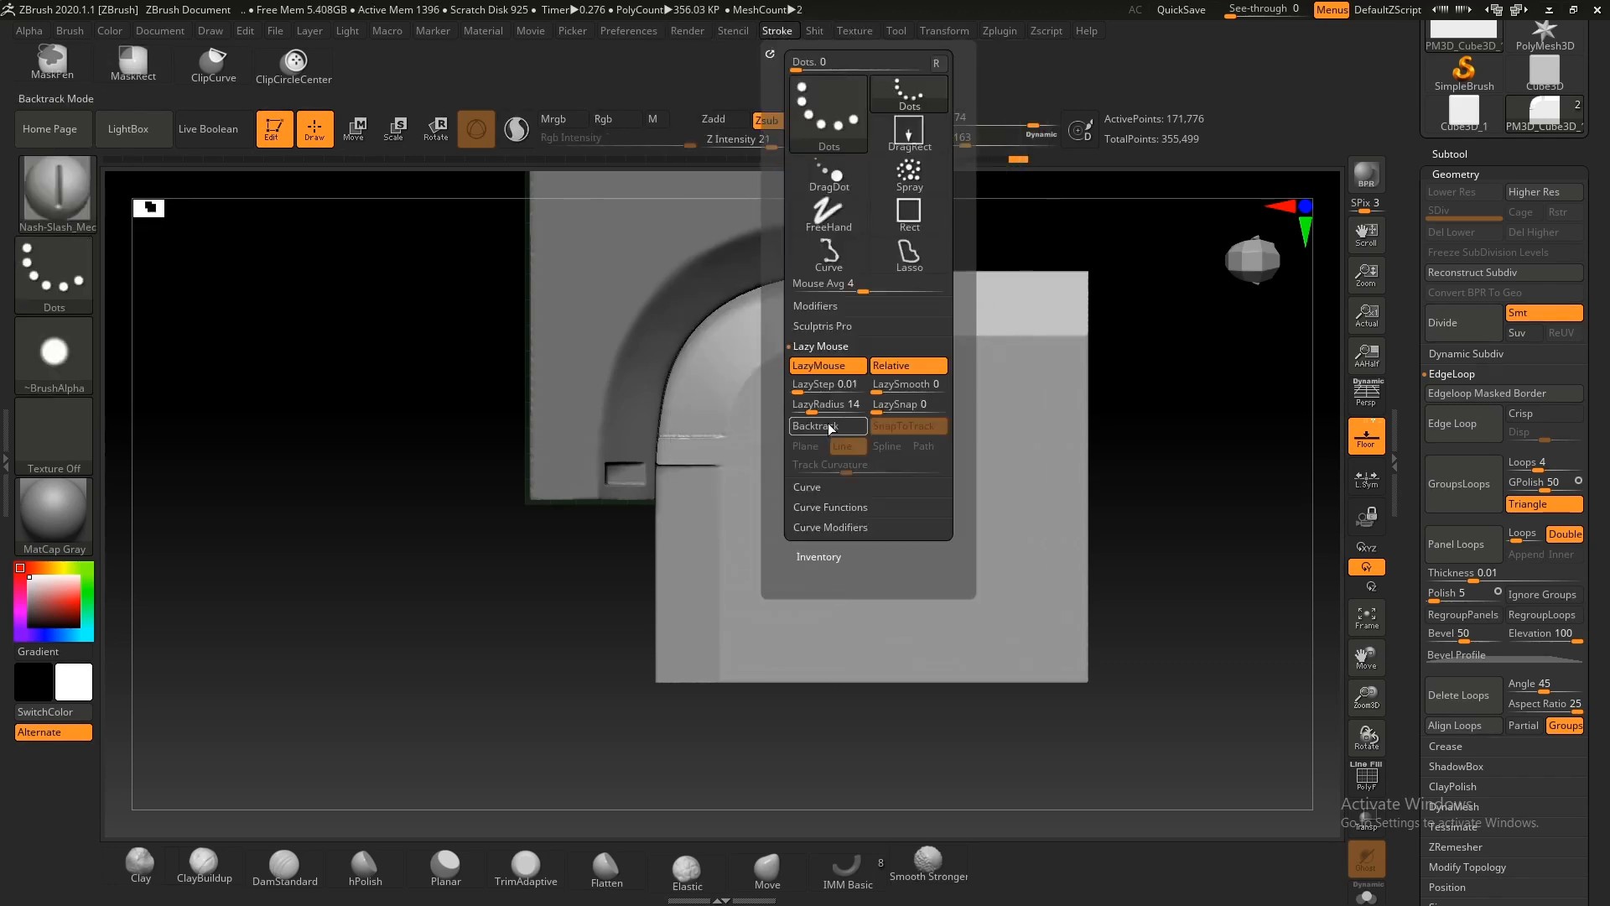
drag(812, 410, 824, 409)
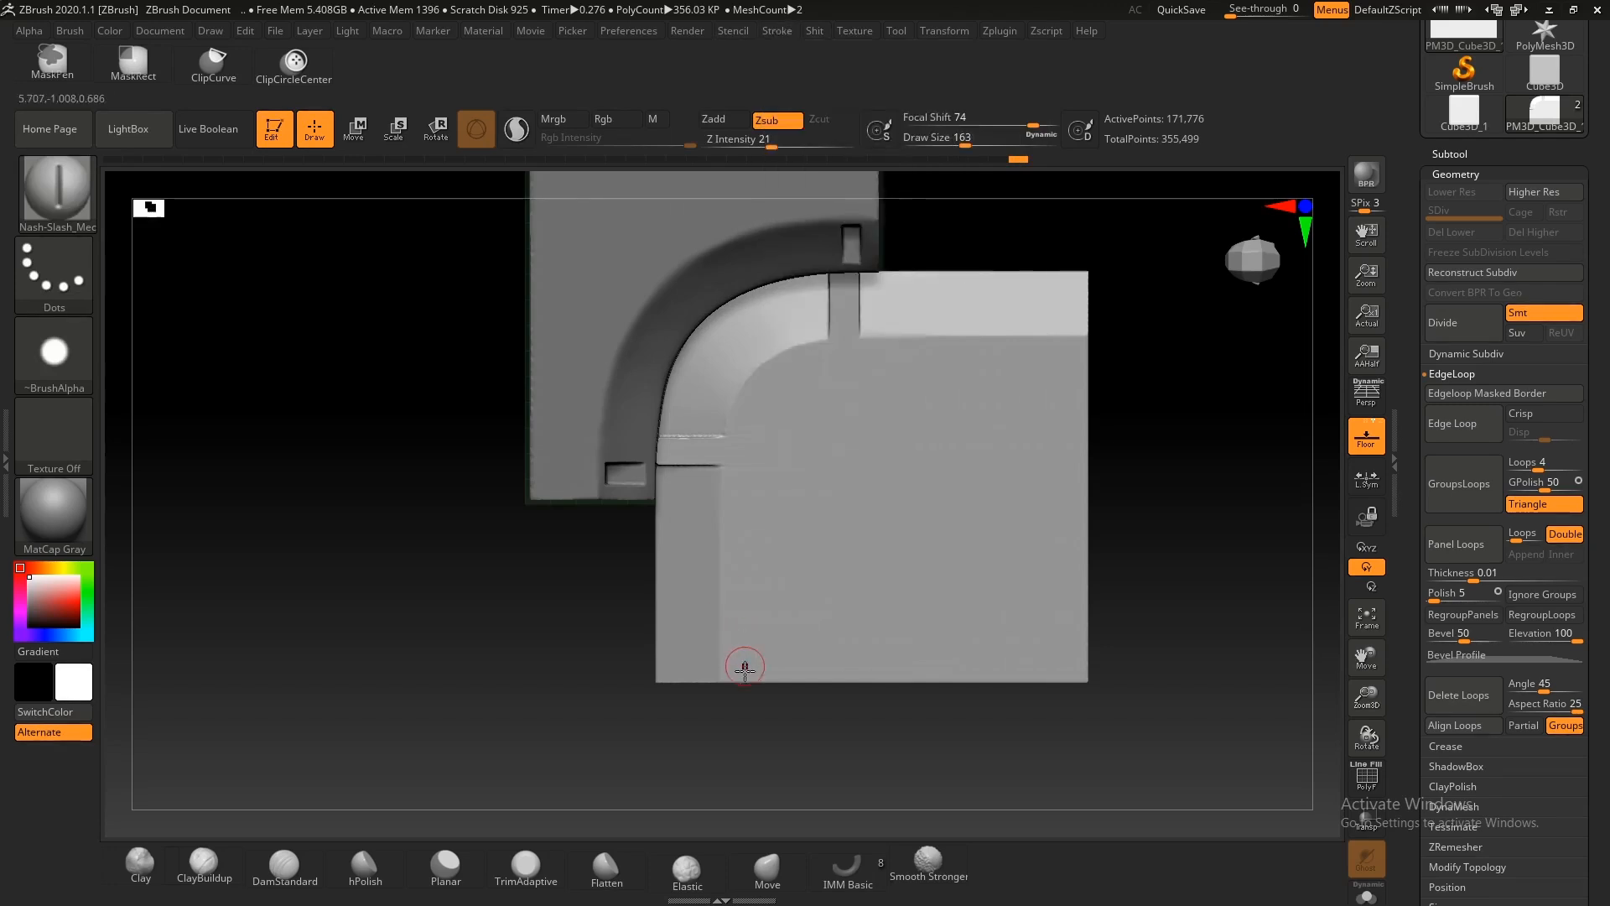
drag(749, 479, 750, 468)
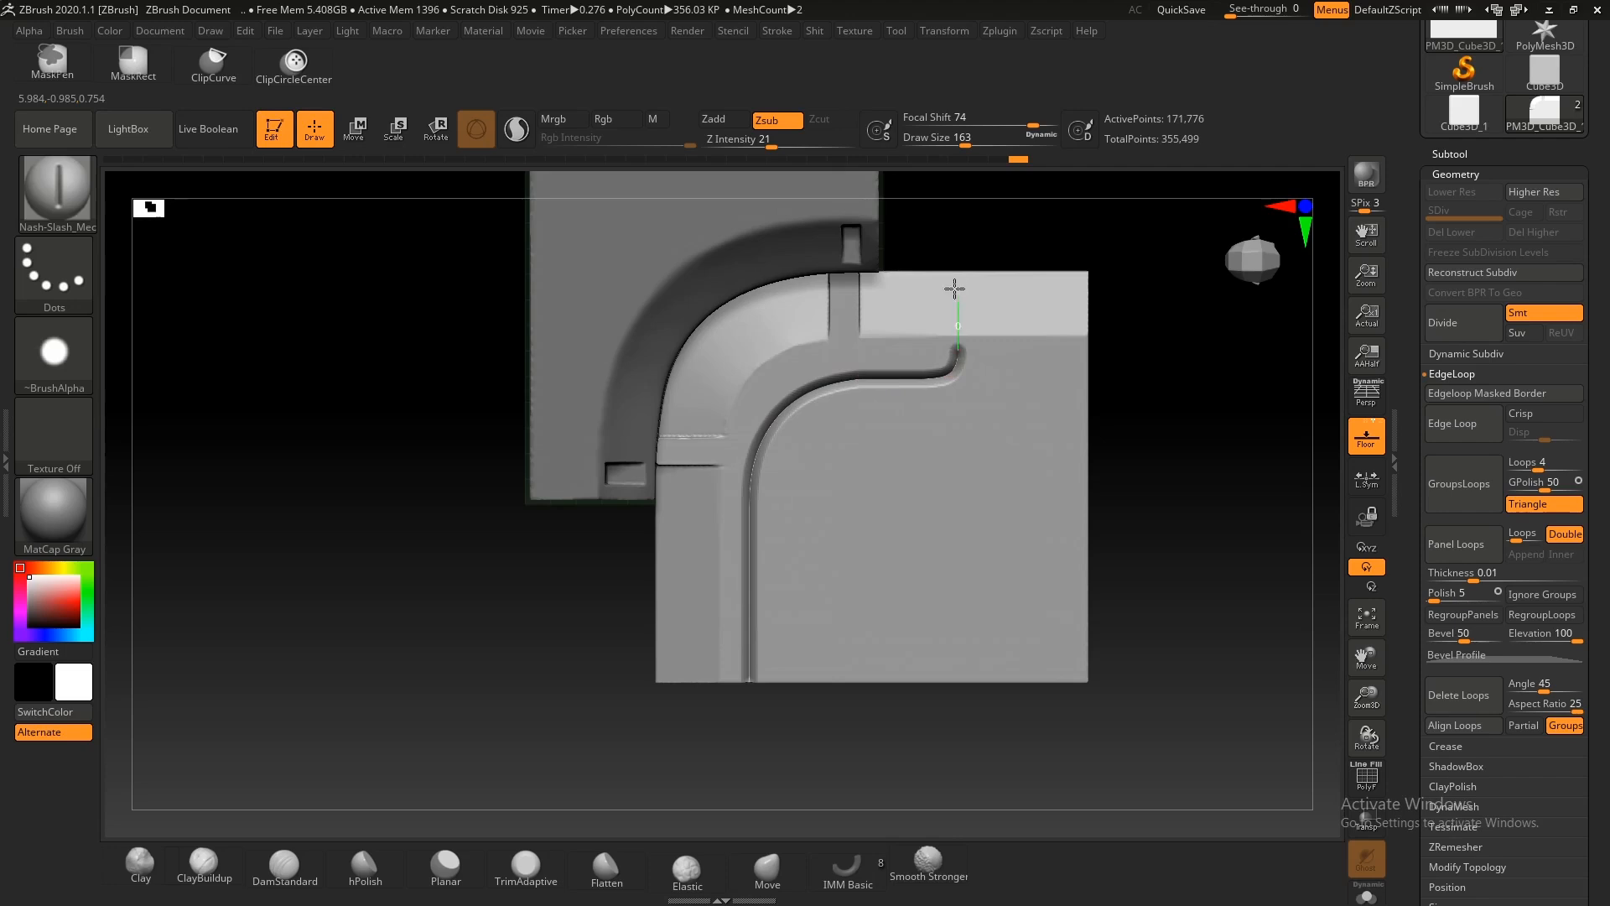
mouse_move(879, 415)
ctrl+right_down()
mouse_move(712, 370)
mouse_move(967, 550)
mouse_move(889, 446)
ctrl+right_up()
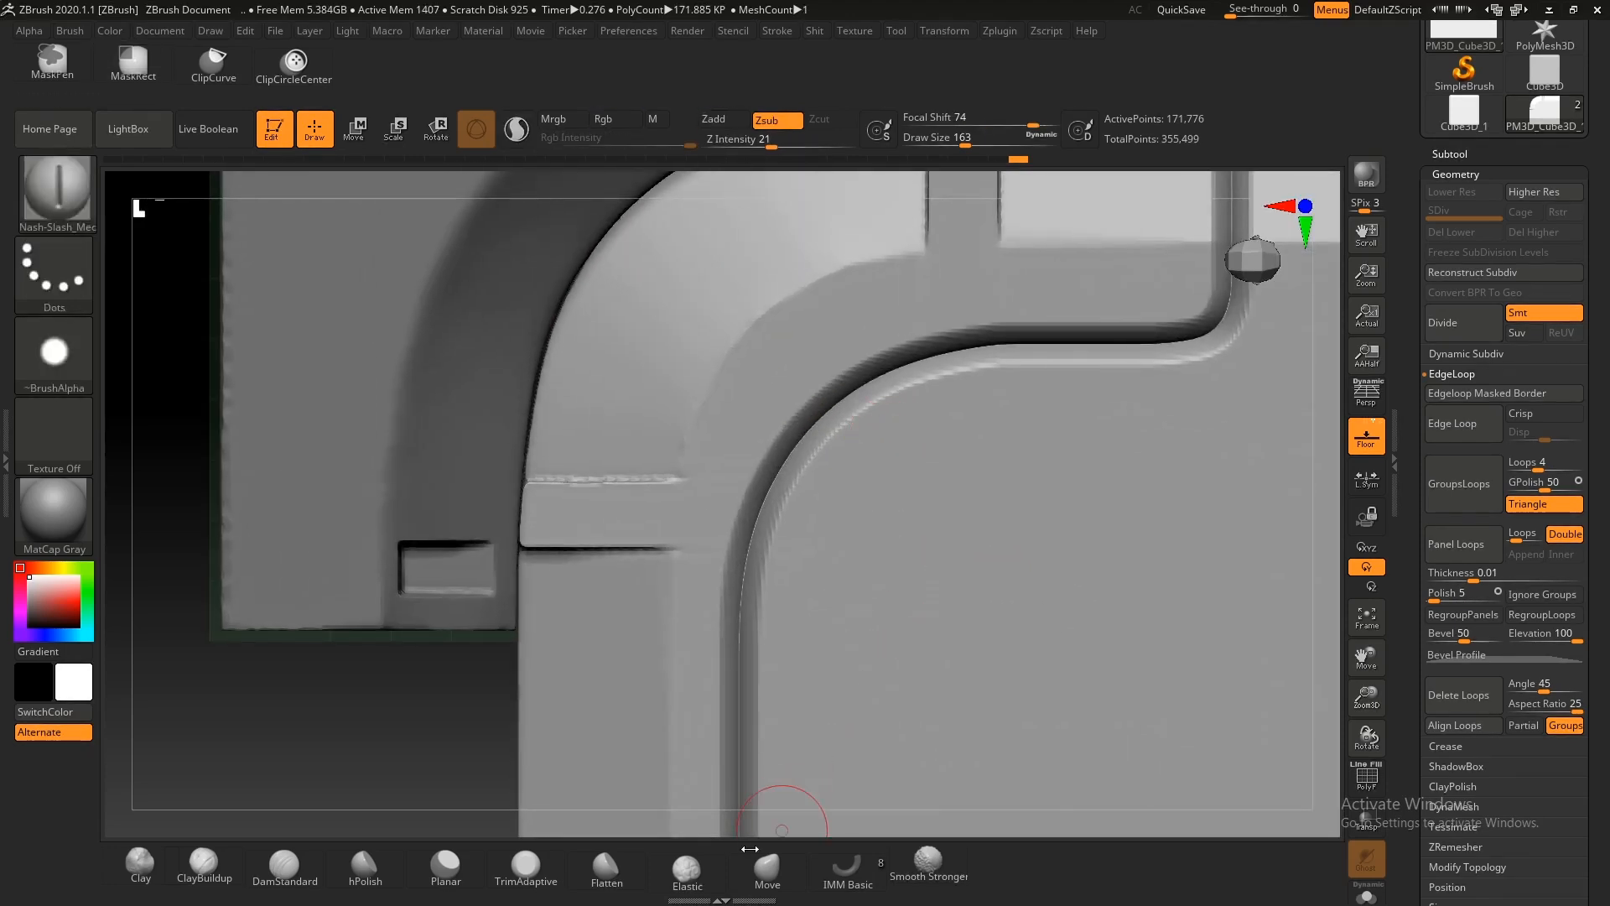
Step: Choose the Move brush and mask everything except the groove's bend and the area inside it
click(767, 868)
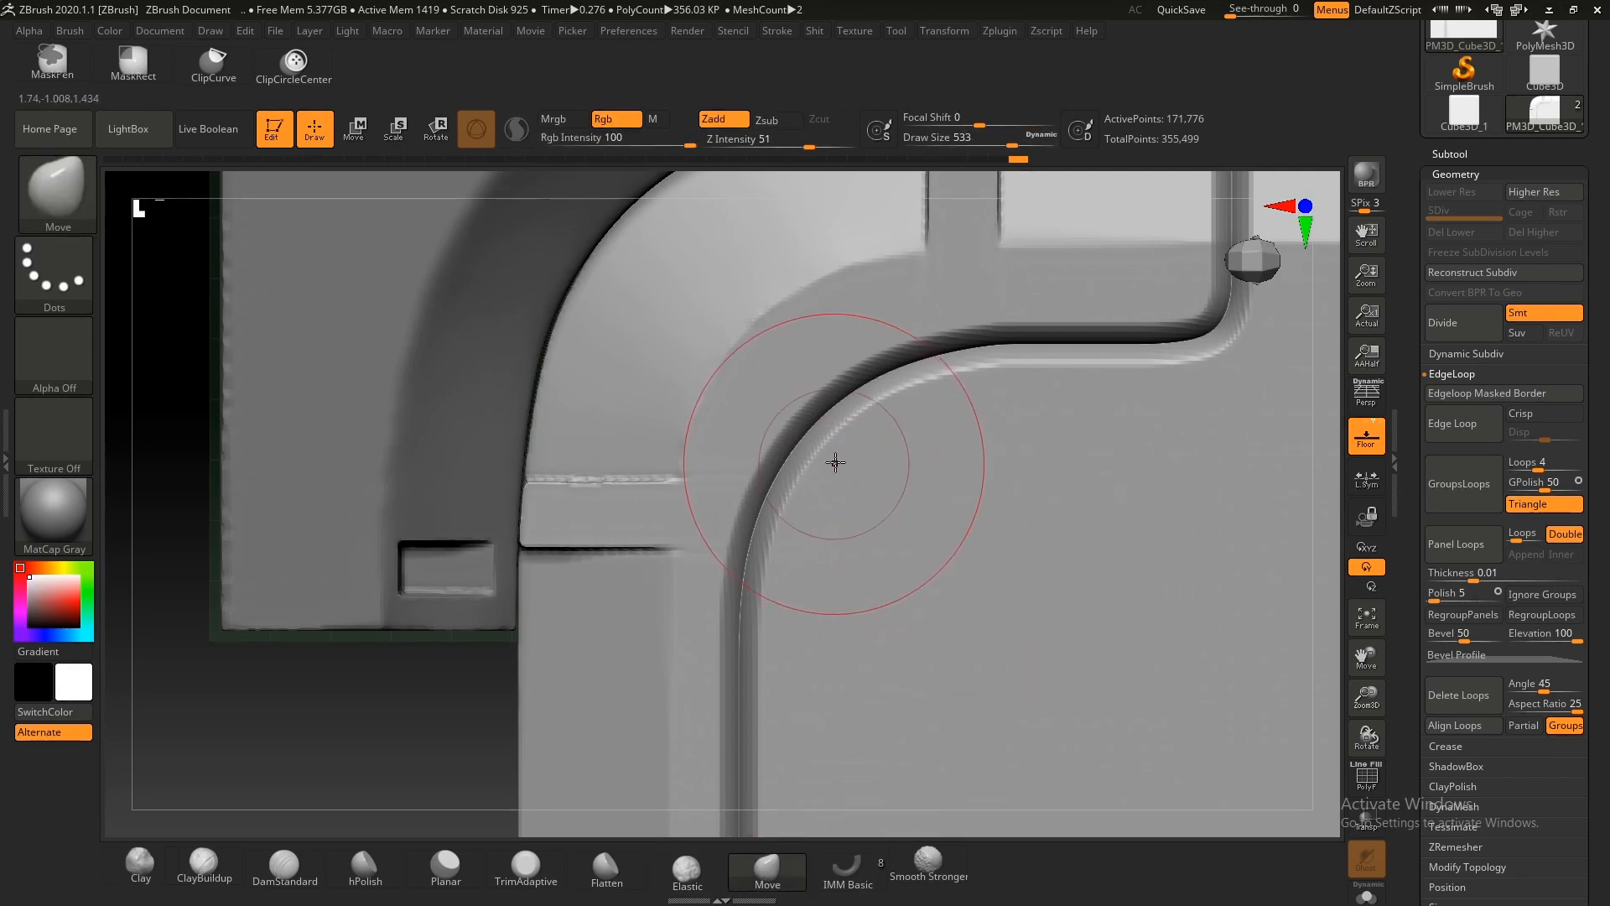
key(ctrl+1)
ctrl+drag(1200, 785, 910, 528)
key(ctrl+z)
mouse_move(1164, 614)
ctrl+mouse_down()
mouse_move(835, 579)
mouse_move(908, 422)
mouse_move(1088, 426)
ctrl+mouse_up()
ctrl+click(270, 784)
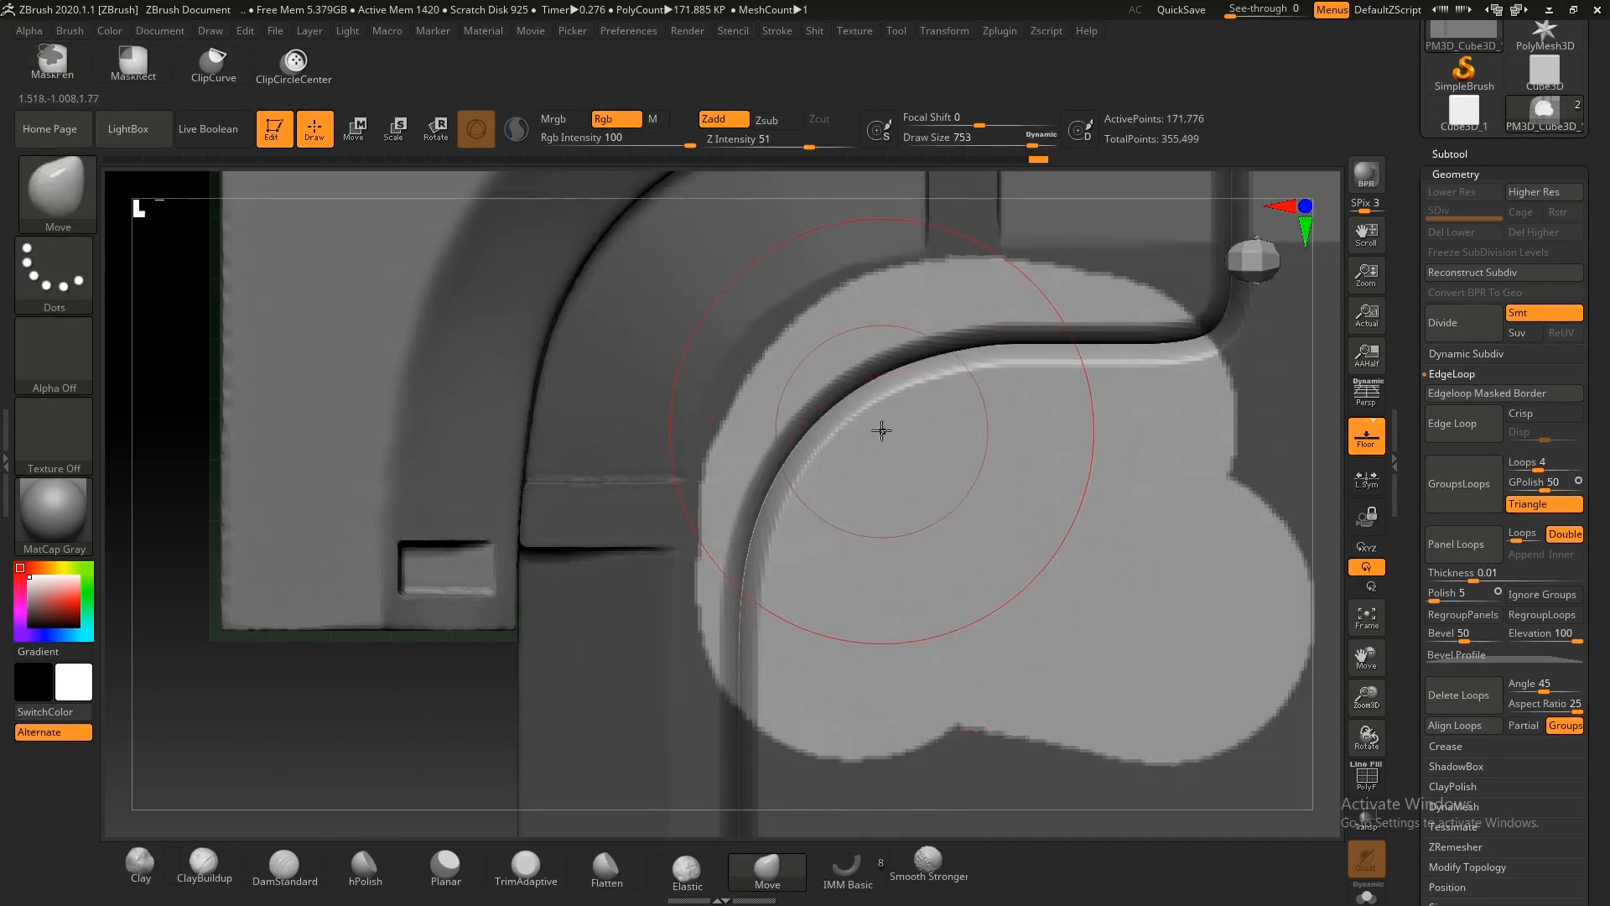
Step: Try shifting the groove's bend with the Move brush, then undo the masks and the groove itself
drag(852, 438, 822, 407)
key(ctrl+z)
key(bracketright)
ctrl+right_drag(822, 406, 536, 307)
ctrl+drag(613, 575, 531, 503)
key(ctrl+z)
key(ctrl+z)
key(ctrl+z)
key(ctrl+z)
key(ctrl+z)
key(ctrl+shift+z)
key(ctrl+z)
Step: Choose the Nash-Slash_Mec brush again and reduce its draw size to 128
key(b)
click(410, 819)
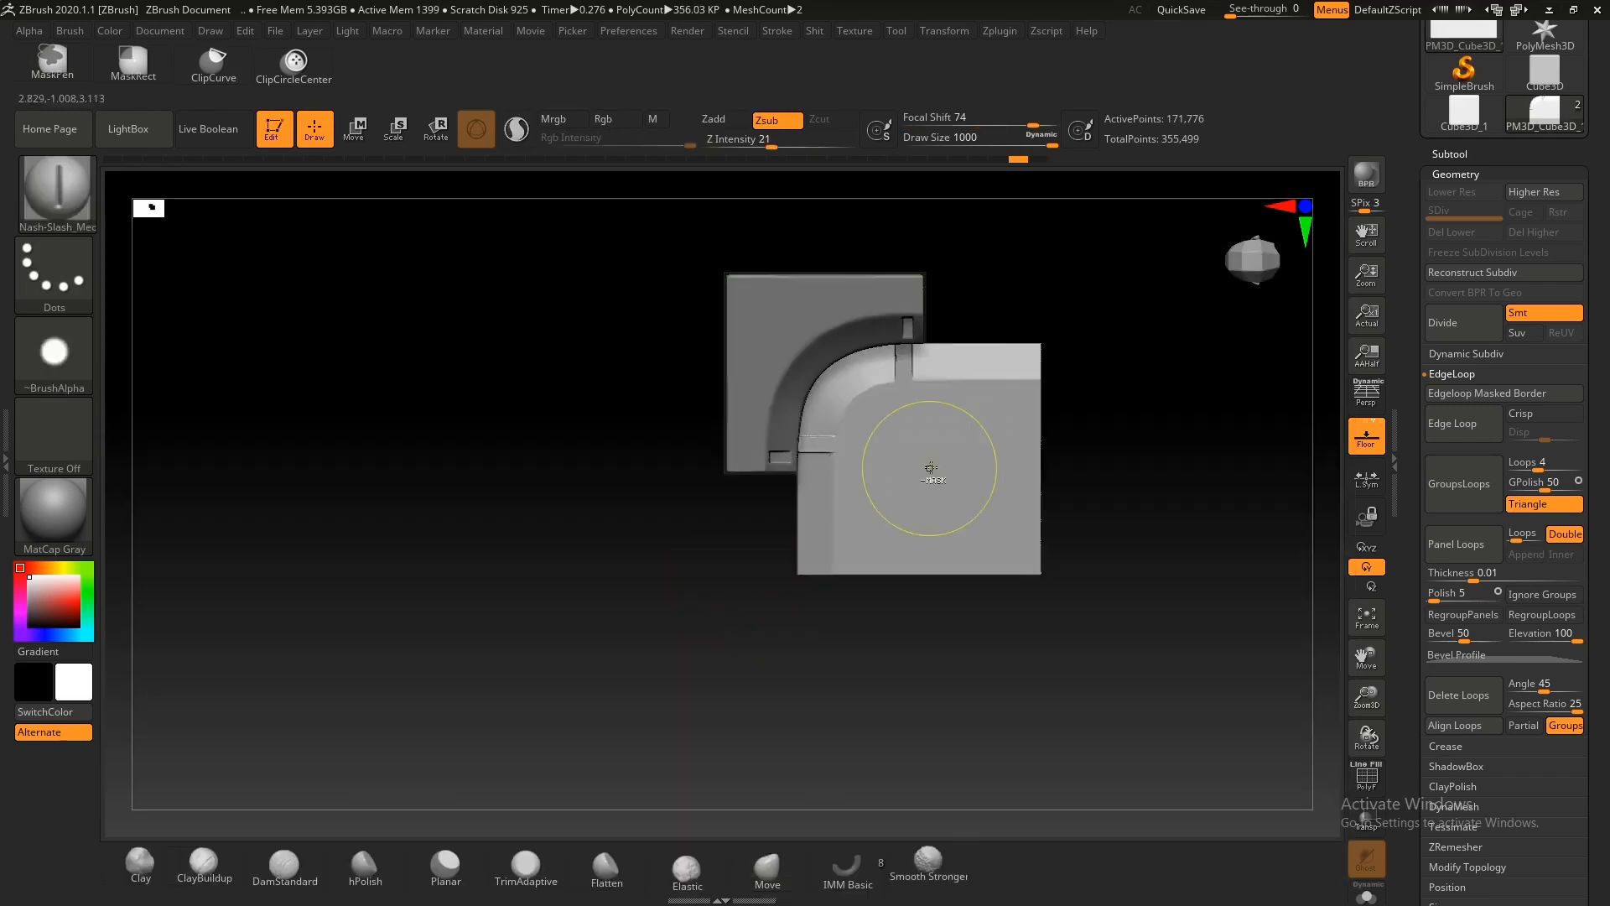
ctrl+right_drag(927, 471, 901, 546)
key(s)
drag(901, 546, 823, 551)
ctrl+right_drag(848, 503, 863, 574)
key(s)
drag(863, 574, 854, 575)
mouse_move(854, 574)
ctrl+right_down()
mouse_move(795, 546)
mouse_move(753, 555)
ctrl+right_up()
key(s)
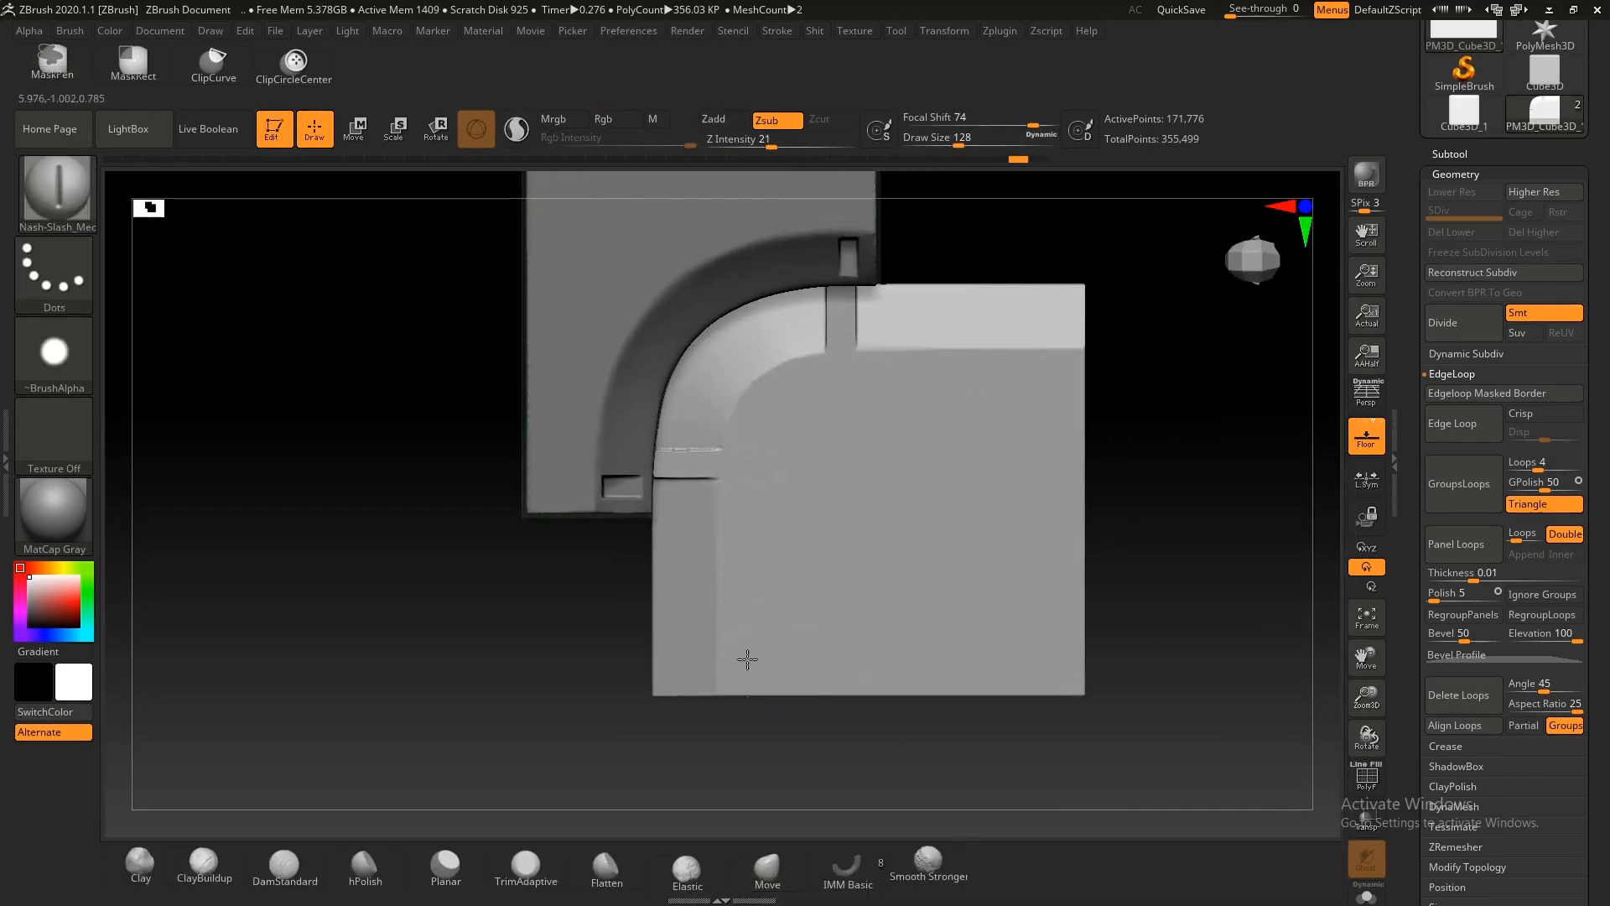
Step: Try two grooves following the slab's rounded corner at draw size 128, undoing each one
drag(784, 413, 902, 386)
key(ctrl+z)
mouse_move(932, 530)
alt+right_down()
mouse_move(877, 495)
mouse_move(840, 501)
alt+right_up()
ctrl+right_drag(680, 468, 725, 545)
mouse_move(724, 545)
alt+right_down()
mouse_move(743, 601)
mouse_move(692, 741)
alt+right_up()
drag(699, 525, 703, 493)
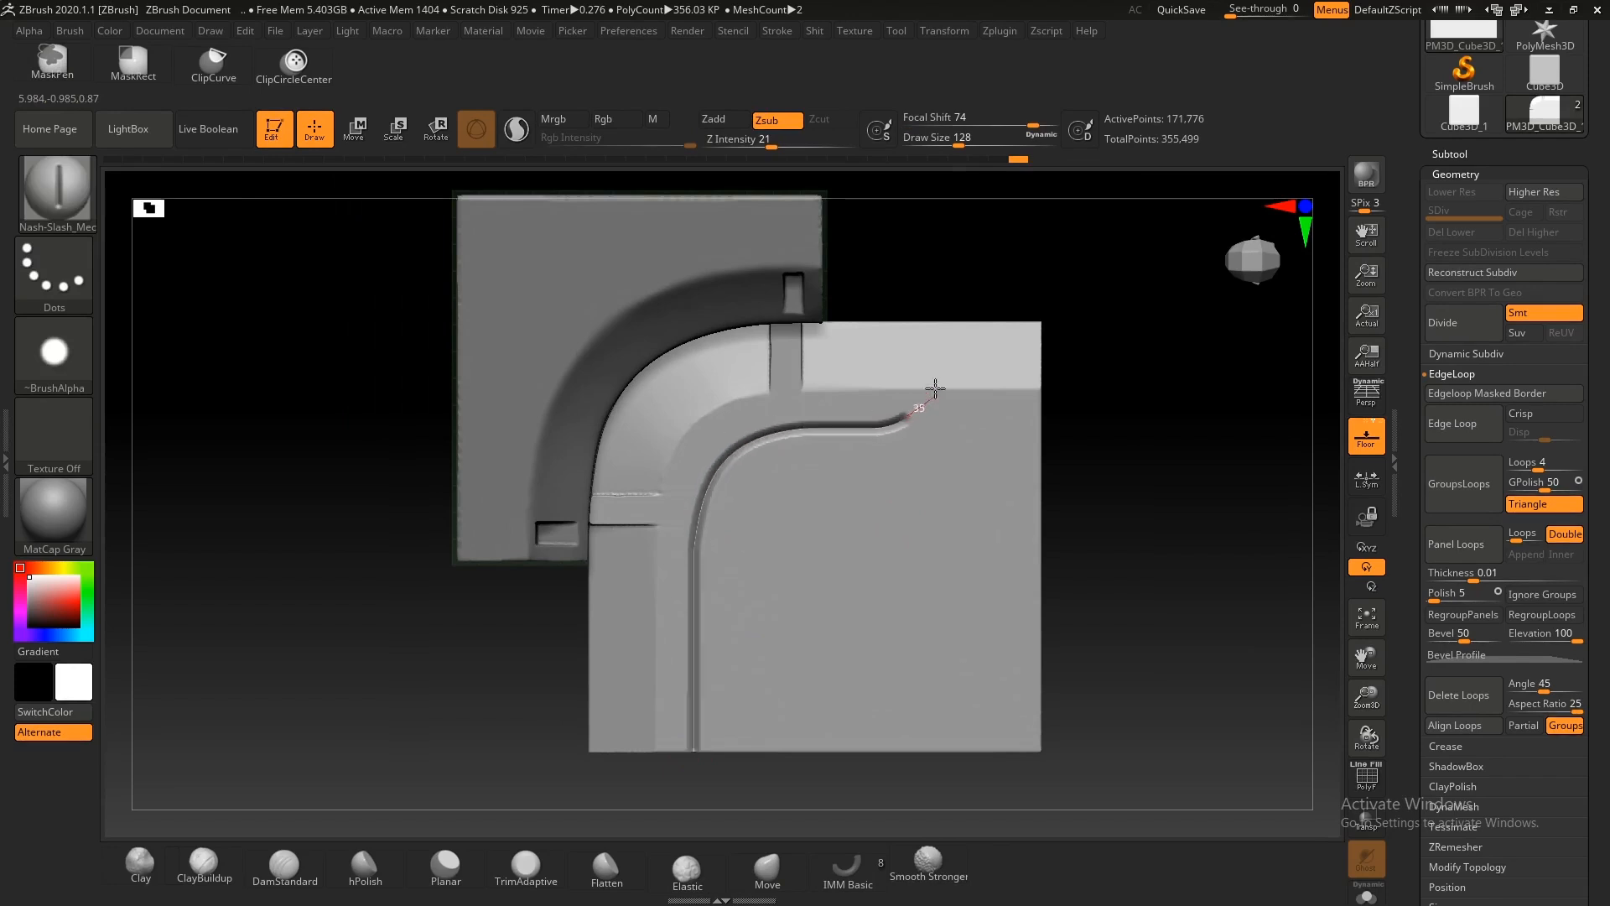
ctrl+right_drag(862, 408, 671, 383)
ctrl+right_drag(838, 448, 873, 556)
key(ctrl+z)
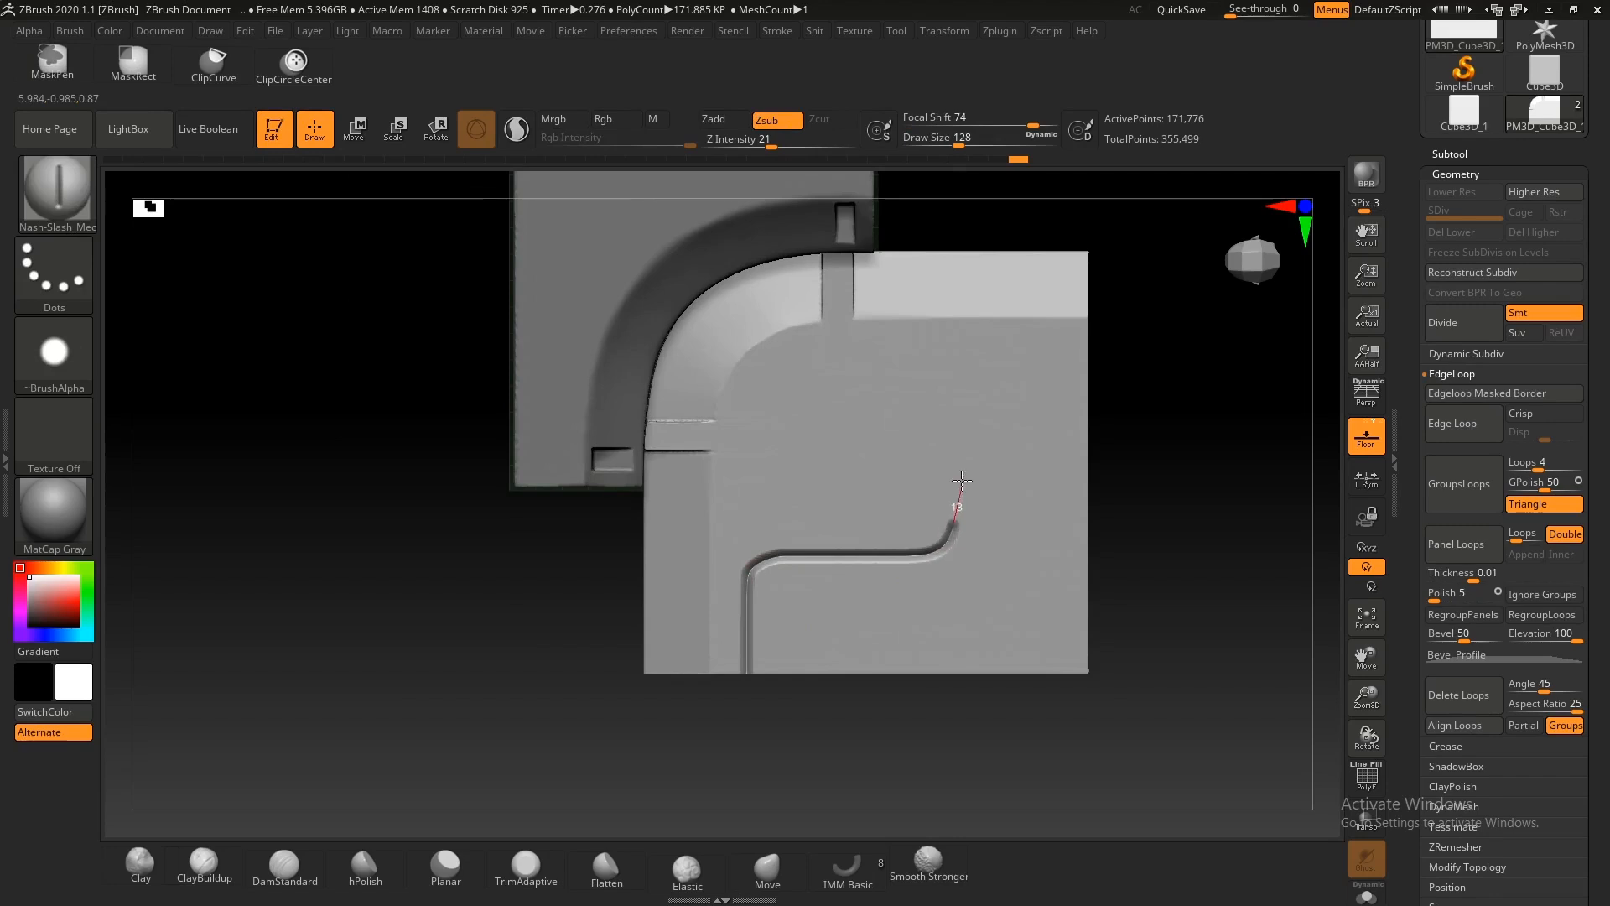
Step: Try a stepped groove across the slab's top face and a round dimple near its corner at draw size 293
drag(956, 238, 958, 238)
key(ctrl)
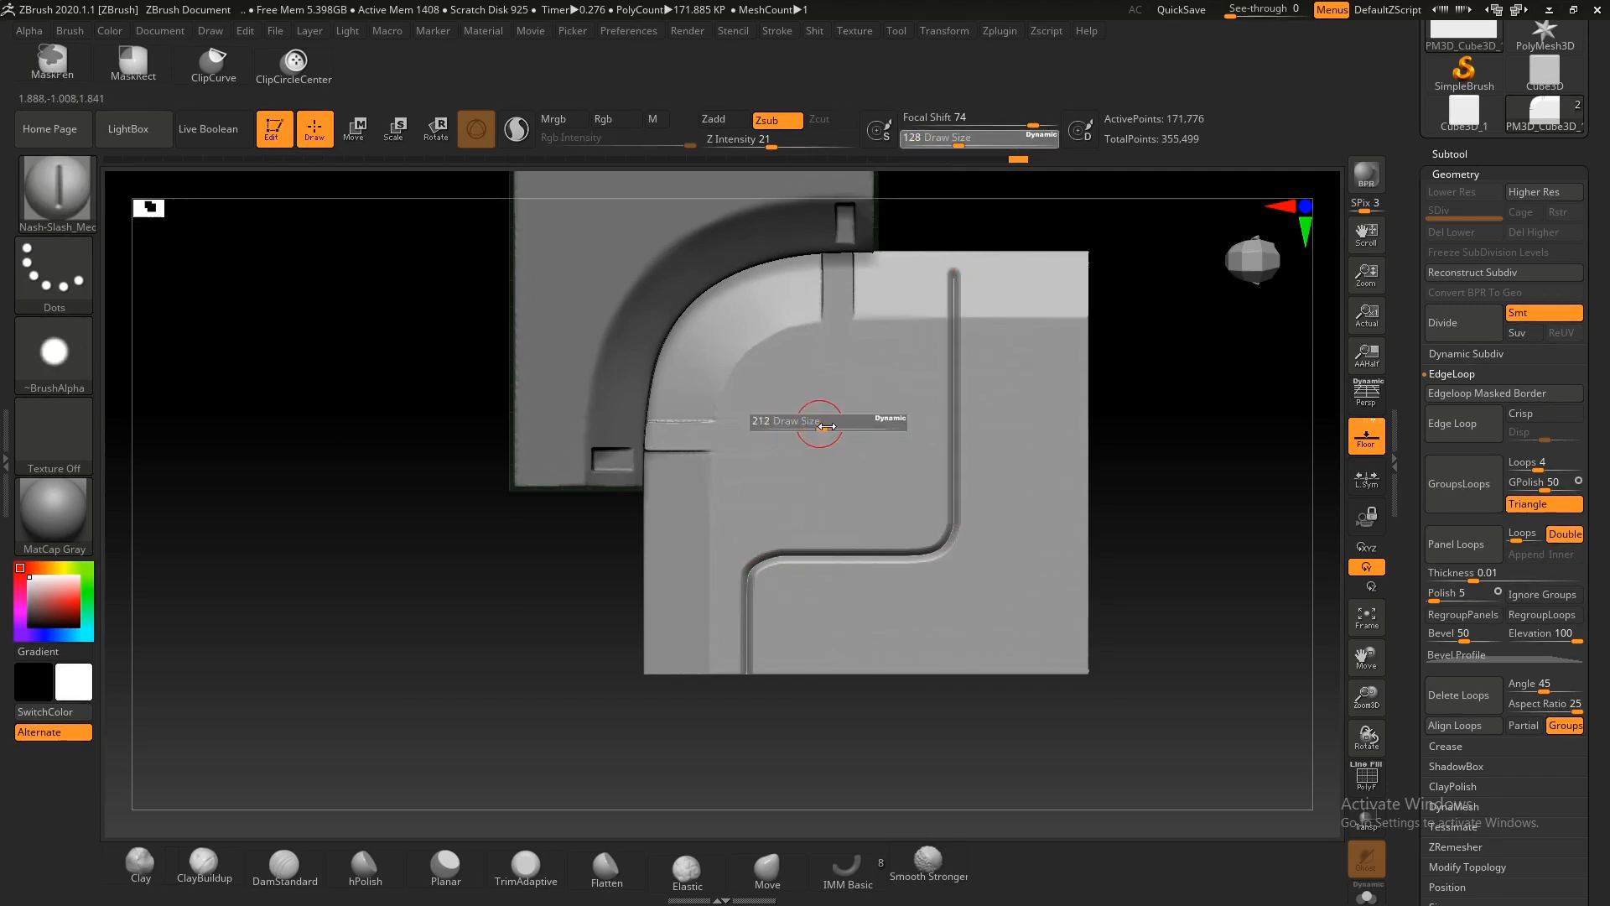
key(ctrl)
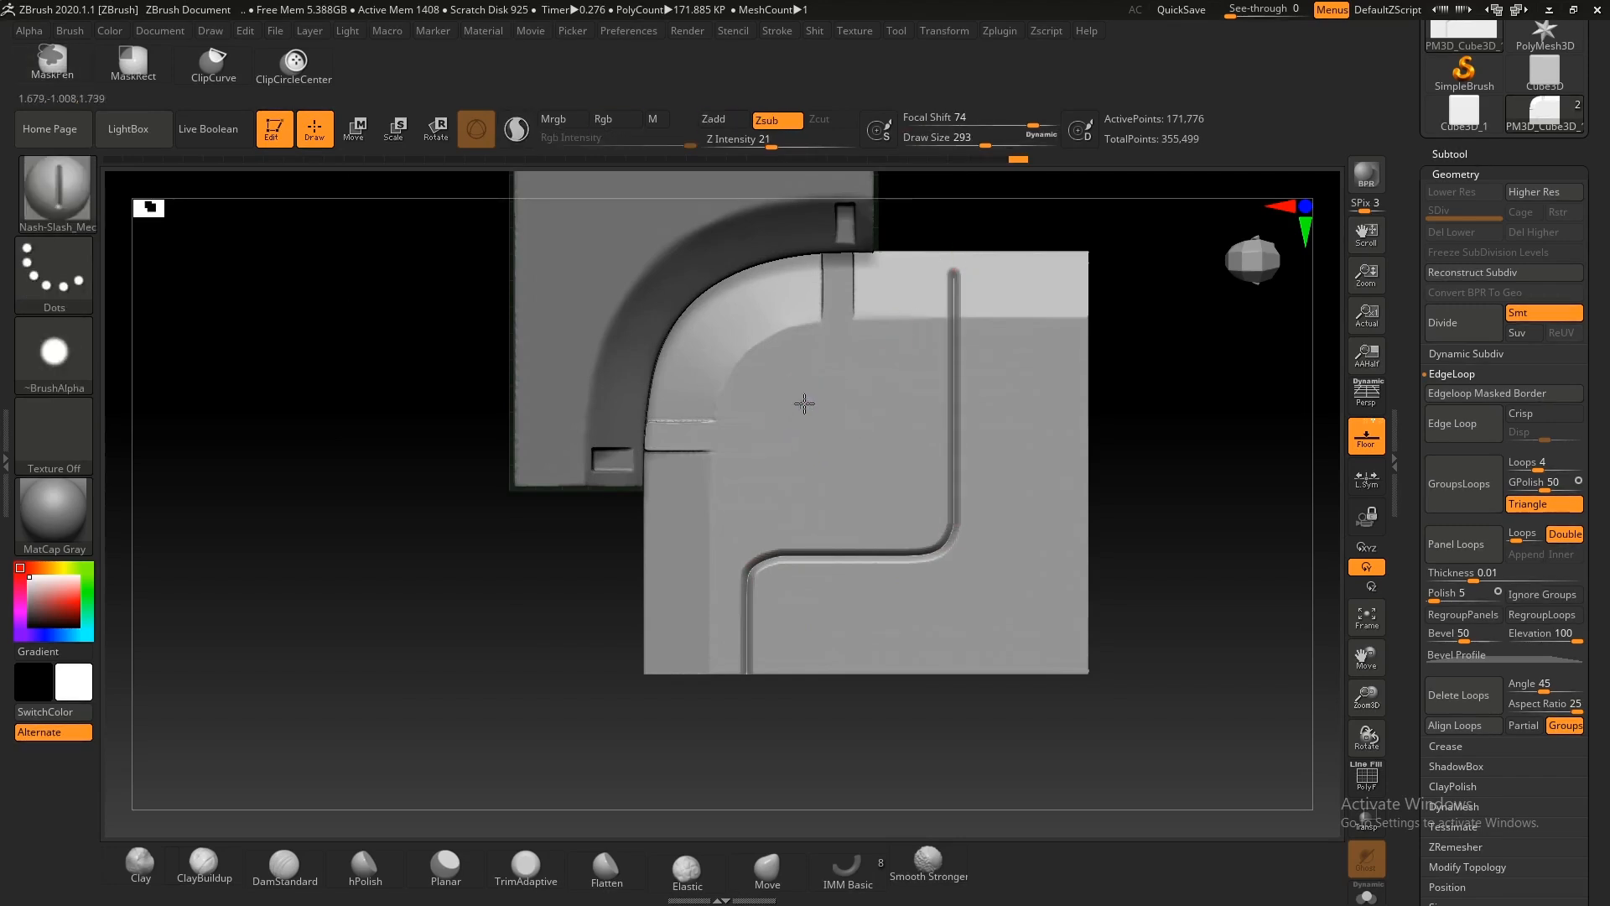
drag(777, 430, 847, 482)
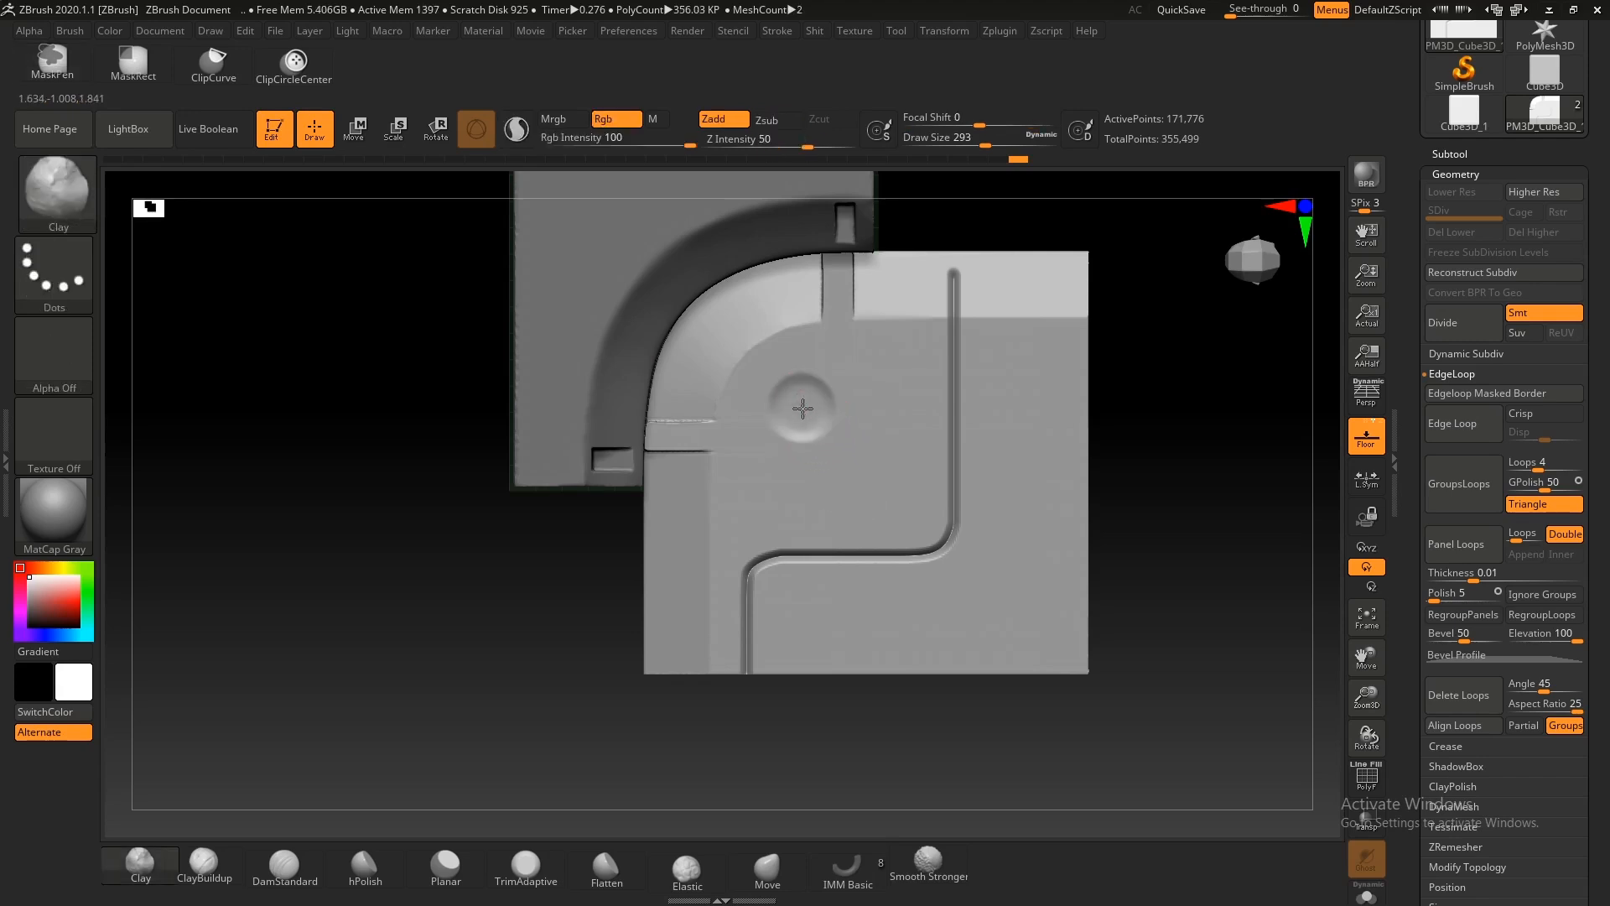
mouse_move(881, 480)
ctrl+right_down()
mouse_move(924, 561)
mouse_move(1075, 653)
ctrl+right_up()
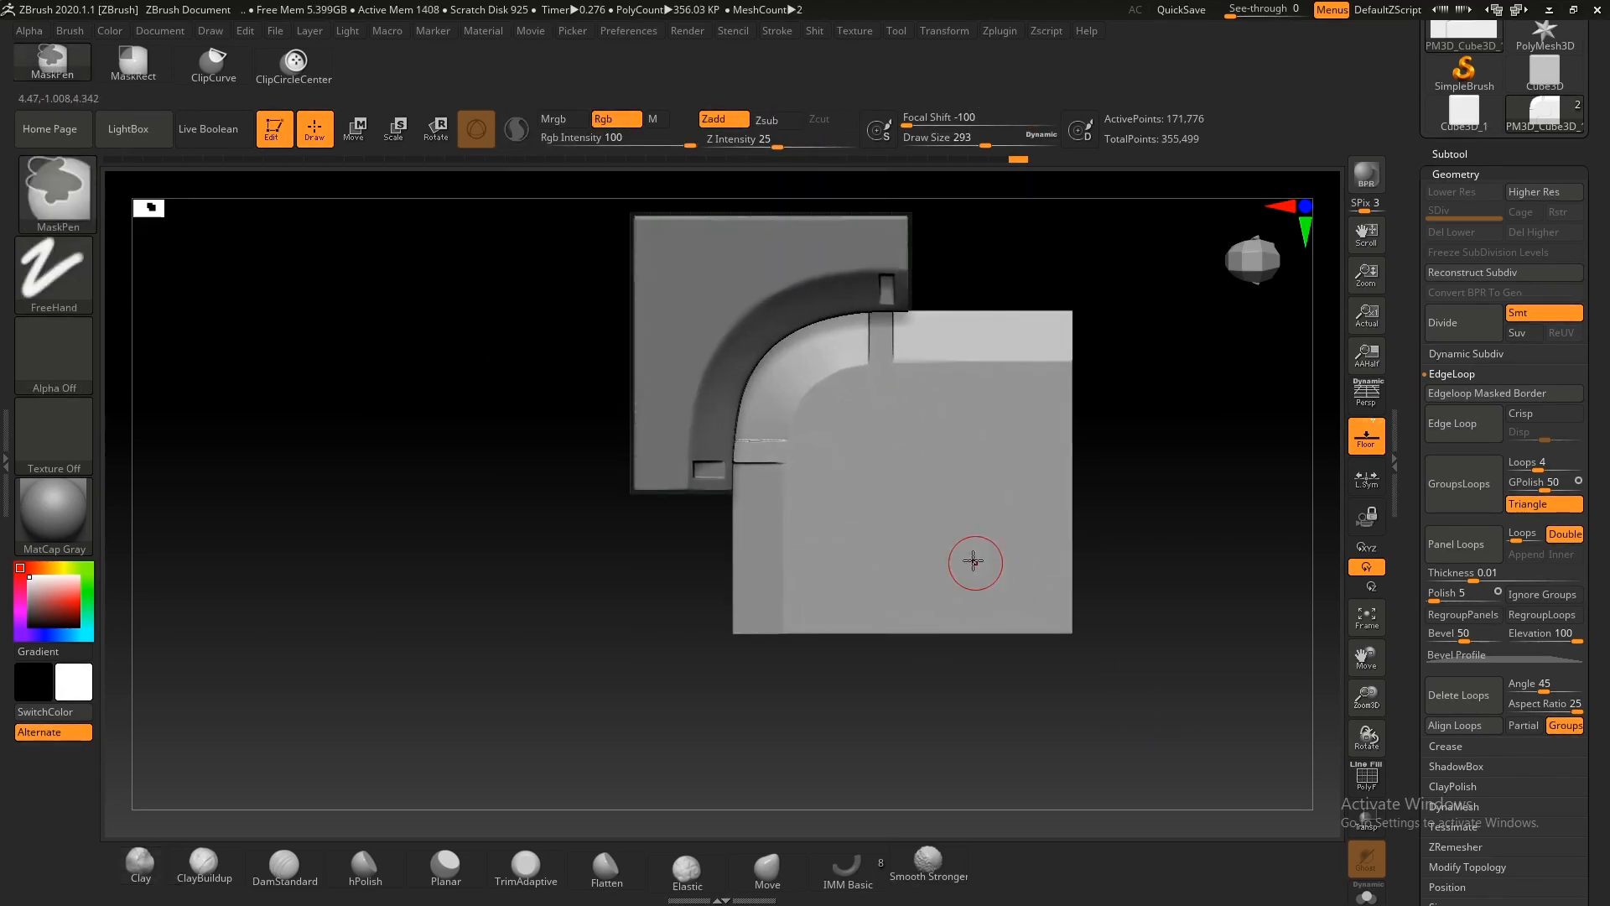
Step: Choose the slash brush again, readjust its draw size and carve a groove around the slab's rounded corner
key(b)
click(873, 535)
mouse_move(864, 529)
ctrl+right_down()
mouse_move(783, 661)
mouse_move(758, 665)
mouse_move(765, 621)
ctrl+right_up()
key(bracketleft)
key(bracketleft)
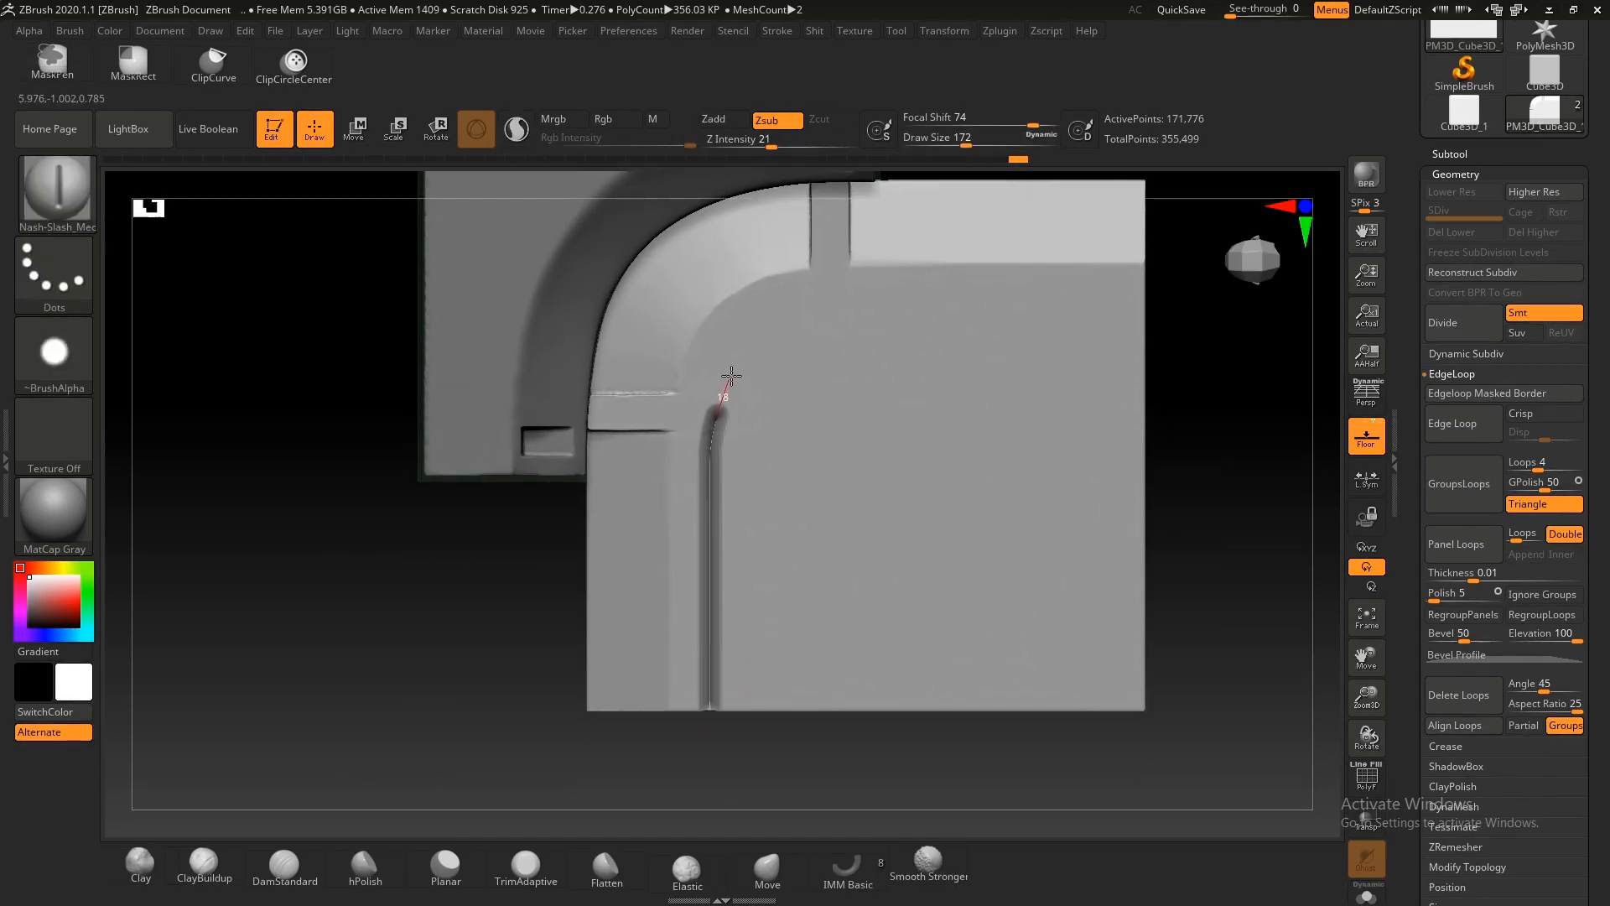
key(ctrl+z)
key(s)
drag(735, 712, 730, 712)
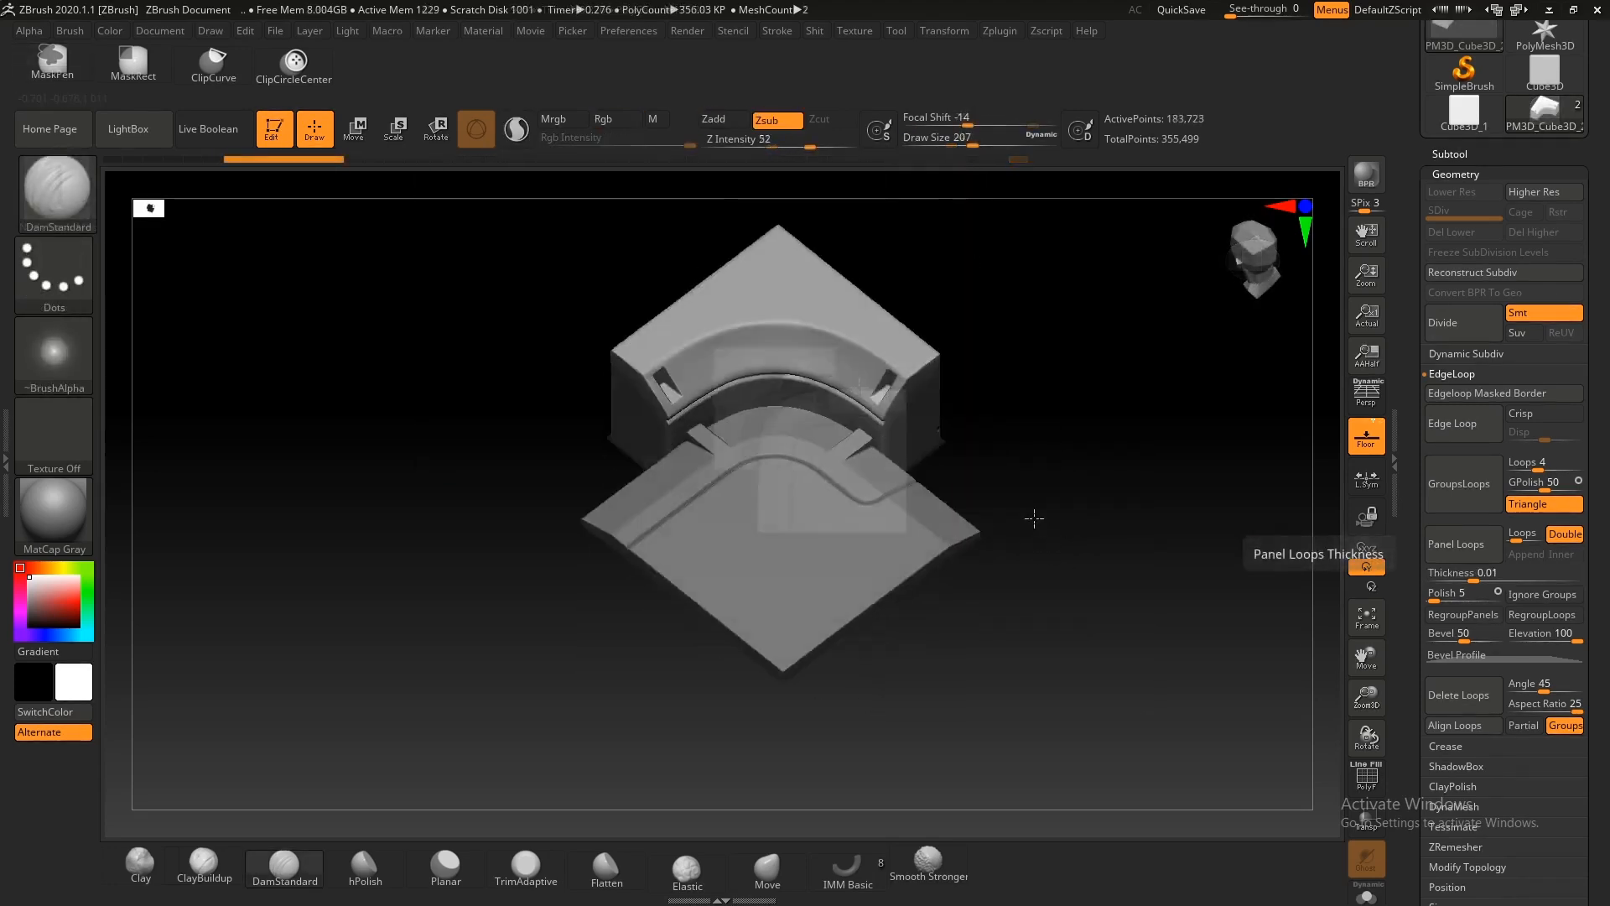
Step: Gouge a wavy depression into the isolated block's curved bevel beside one inset with the DamStandard brush at draw size 372
mouse_move(1031, 517)
mouse_down()
mouse_move(1020, 550)
mouse_move(935, 475)
mouse_up()
ctrl+right_drag(935, 475, 612, 539)
ctrl+right_drag(651, 481, 706, 459)
key(shift+f)
key(shift+f)
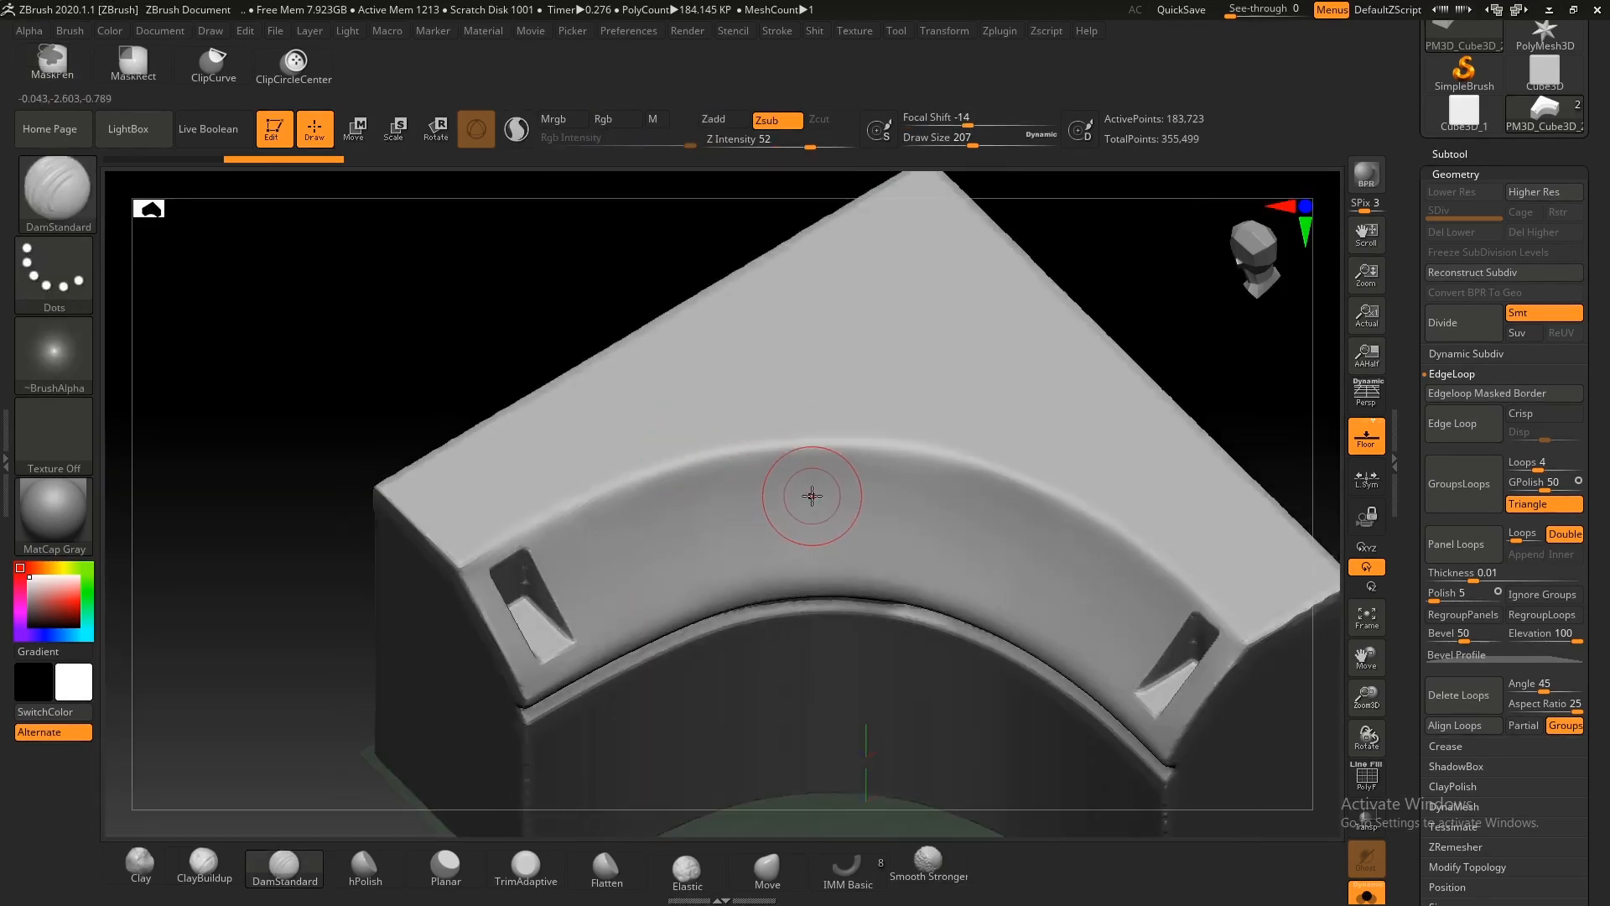
key(b)
click(812, 493)
key(s)
ctrl+right_drag(719, 518, 707, 559)
mouse_move(680, 492)
ctrl+right_down()
mouse_move(604, 478)
mouse_move(722, 578)
ctrl+right_up()
mouse_move(913, 478)
ctrl+right_down()
mouse_move(881, 386)
mouse_move(1048, 600)
ctrl+right_up()
mouse_move(796, 416)
ctrl+right_down()
mouse_move(759, 327)
mouse_move(813, 481)
mouse_move(819, 417)
ctrl+right_up()
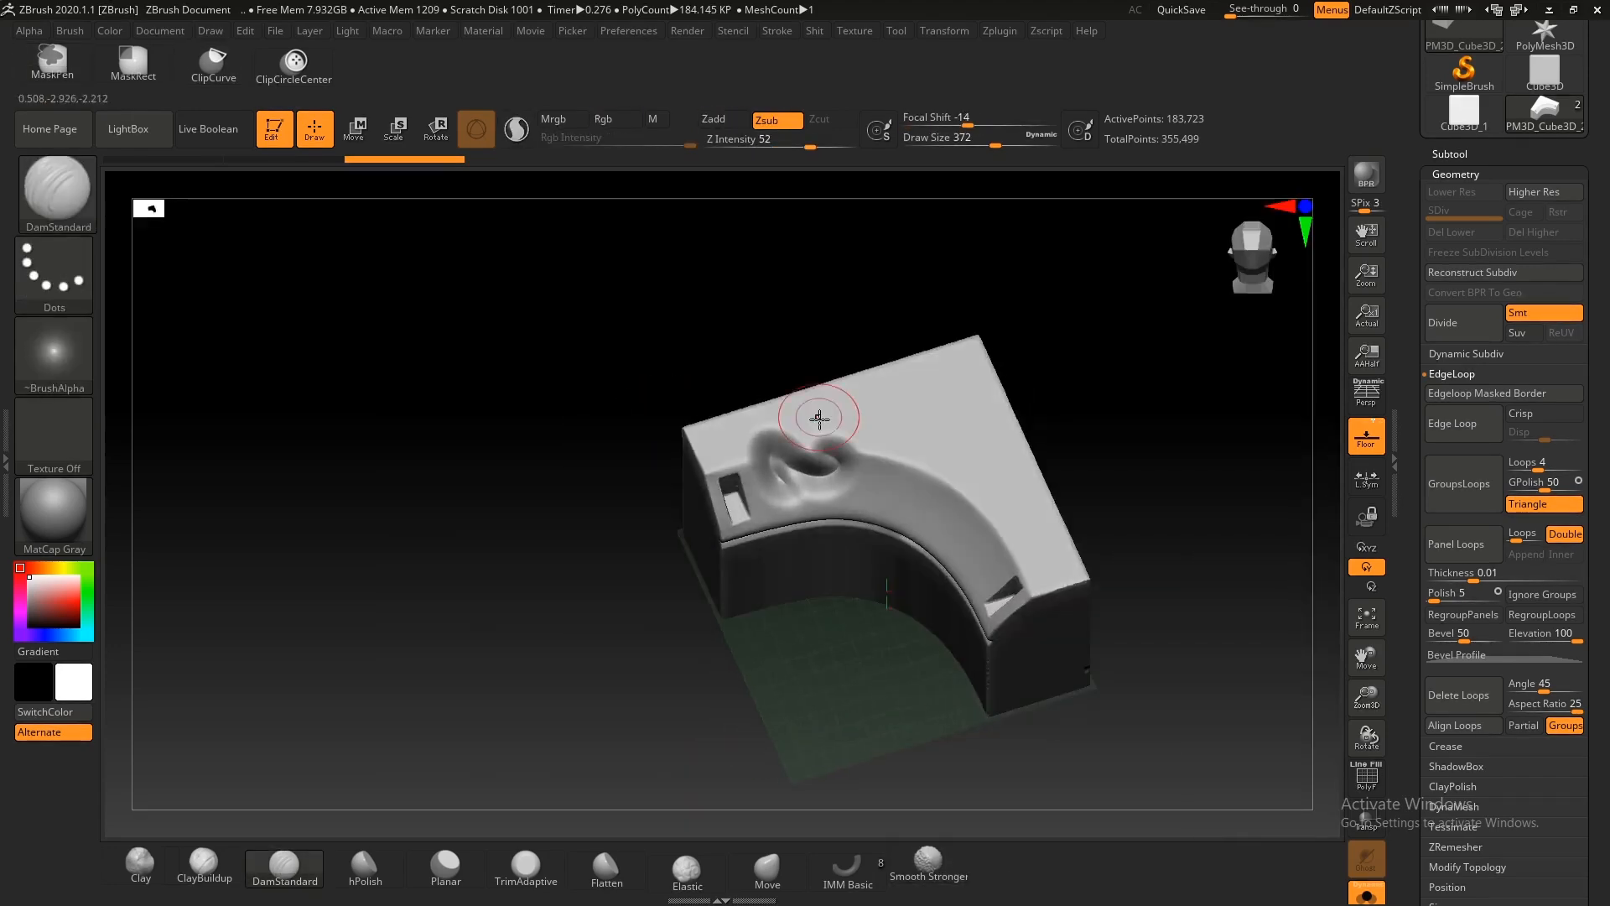
Step: Examine the shape and wireframe of the depression in the block's bevel from straight above
ctrl+drag(735, 618, 713, 607)
key(space)
ctrl+right_drag(841, 330, 888, 546)
key(shift+f)
key(shift+f)
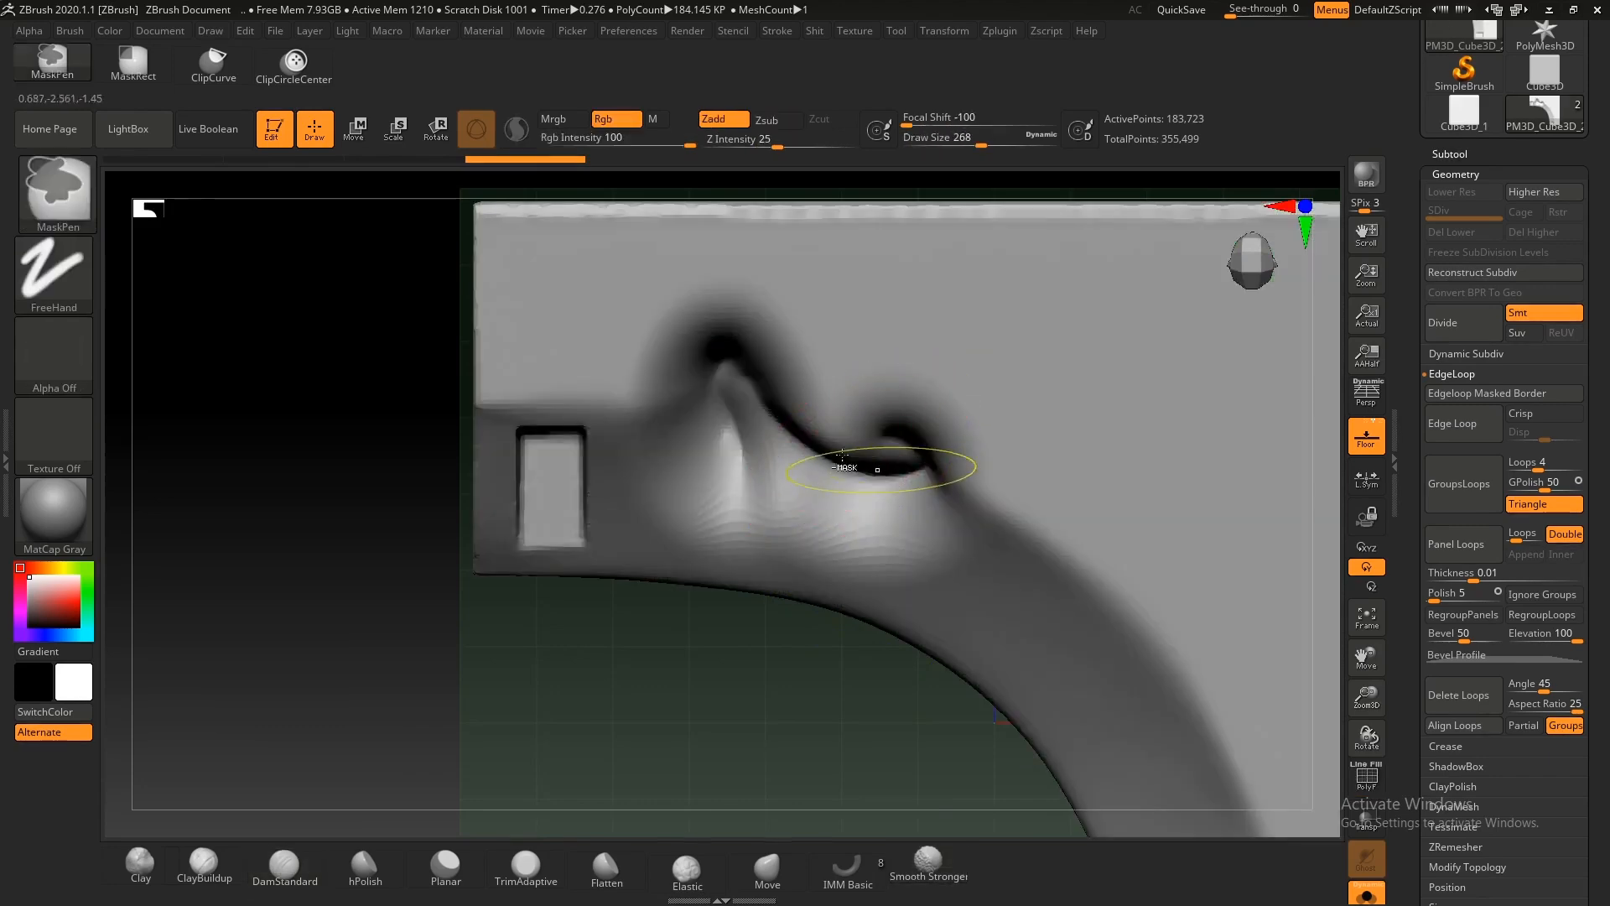
ctrl+right_drag(878, 467, 1047, 462)
key(space)
click(991, 419)
Step: Re-DynaMesh the block to even out its polygons, checking the result with the wireframe display
ctrl+drag(989, 287, 682, 187)
key(shift+f)
ctrl+right_drag(910, 374, 863, 424)
ctrl+right_drag(496, 316, 643, 387)
key(shift+f)
key(shift+f)
ctrl+drag(1102, 409, 959, 359)
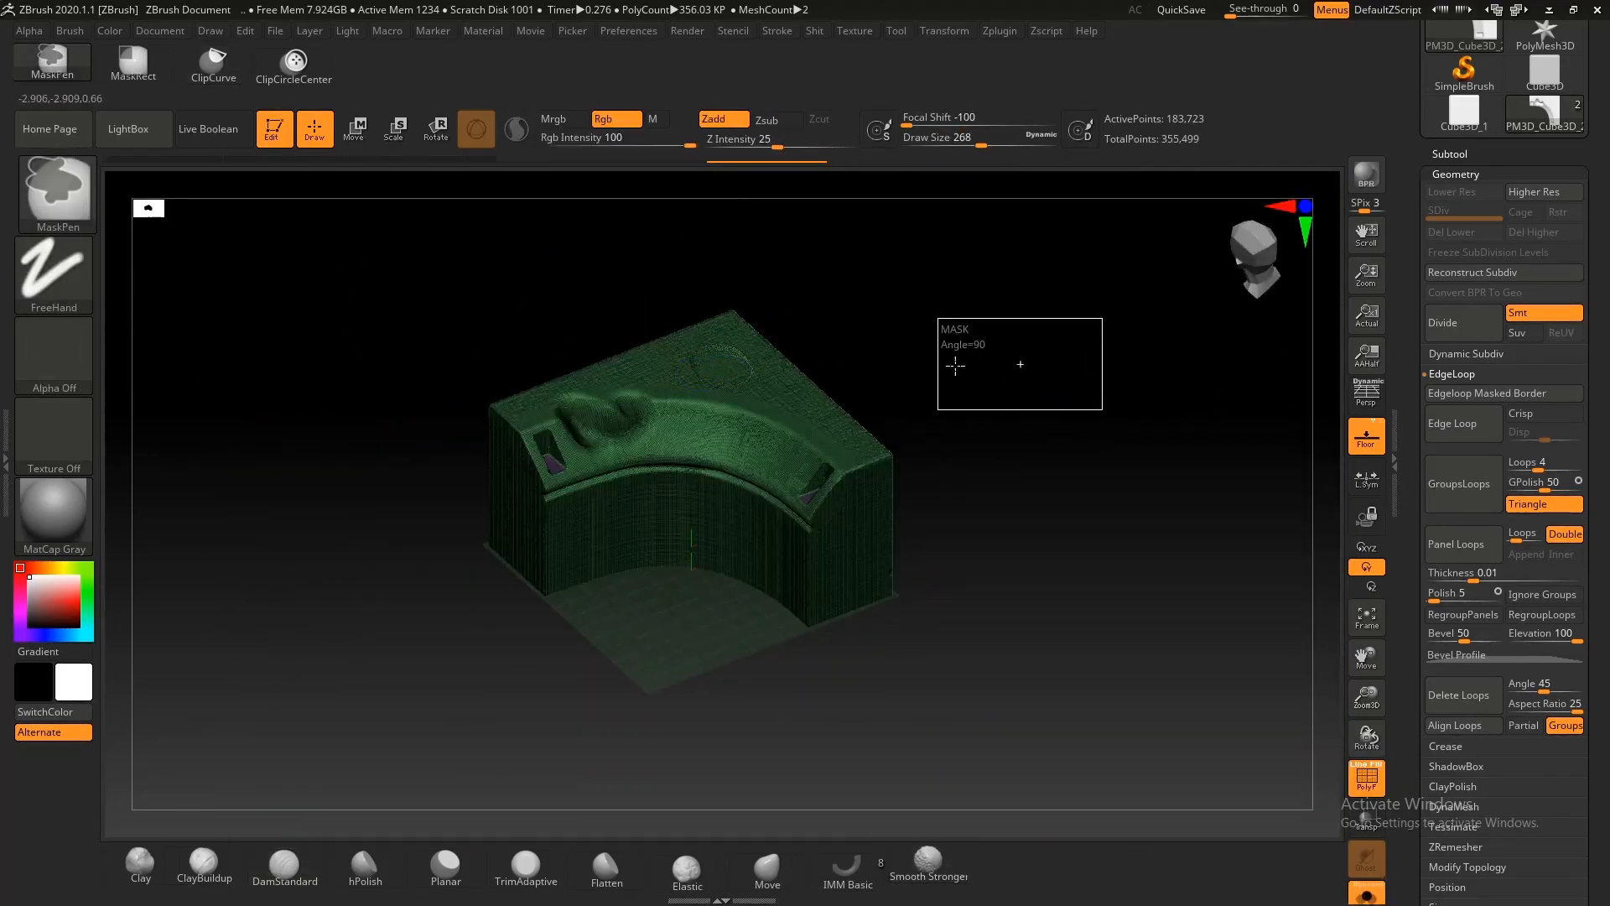
mouse_move(603, 427)
ctrl+right_down()
mouse_move(798, 528)
mouse_move(730, 360)
mouse_move(774, 421)
mouse_move(922, 470)
ctrl+right_up()
key(shift+f)
Step: Try a brush stroke across the depression in a straight-on view, then undo it
shift+right_drag(923, 469, 1023, 491)
key(s)
drag(1060, 481, 629, 391)
key(ctrl+z)
mouse_move(923, 496)
ctrl+right_down()
mouse_move(889, 470)
mouse_move(948, 446)
mouse_move(905, 592)
mouse_move(1095, 593)
ctrl+right_up()
key(s)
drag(1098, 553, 1088, 550)
Step: Mask the block's flat face above the bevel edge and depression with MaskLasso, then invert the mask
ctrl+click(70, 192)
click(400, 282)
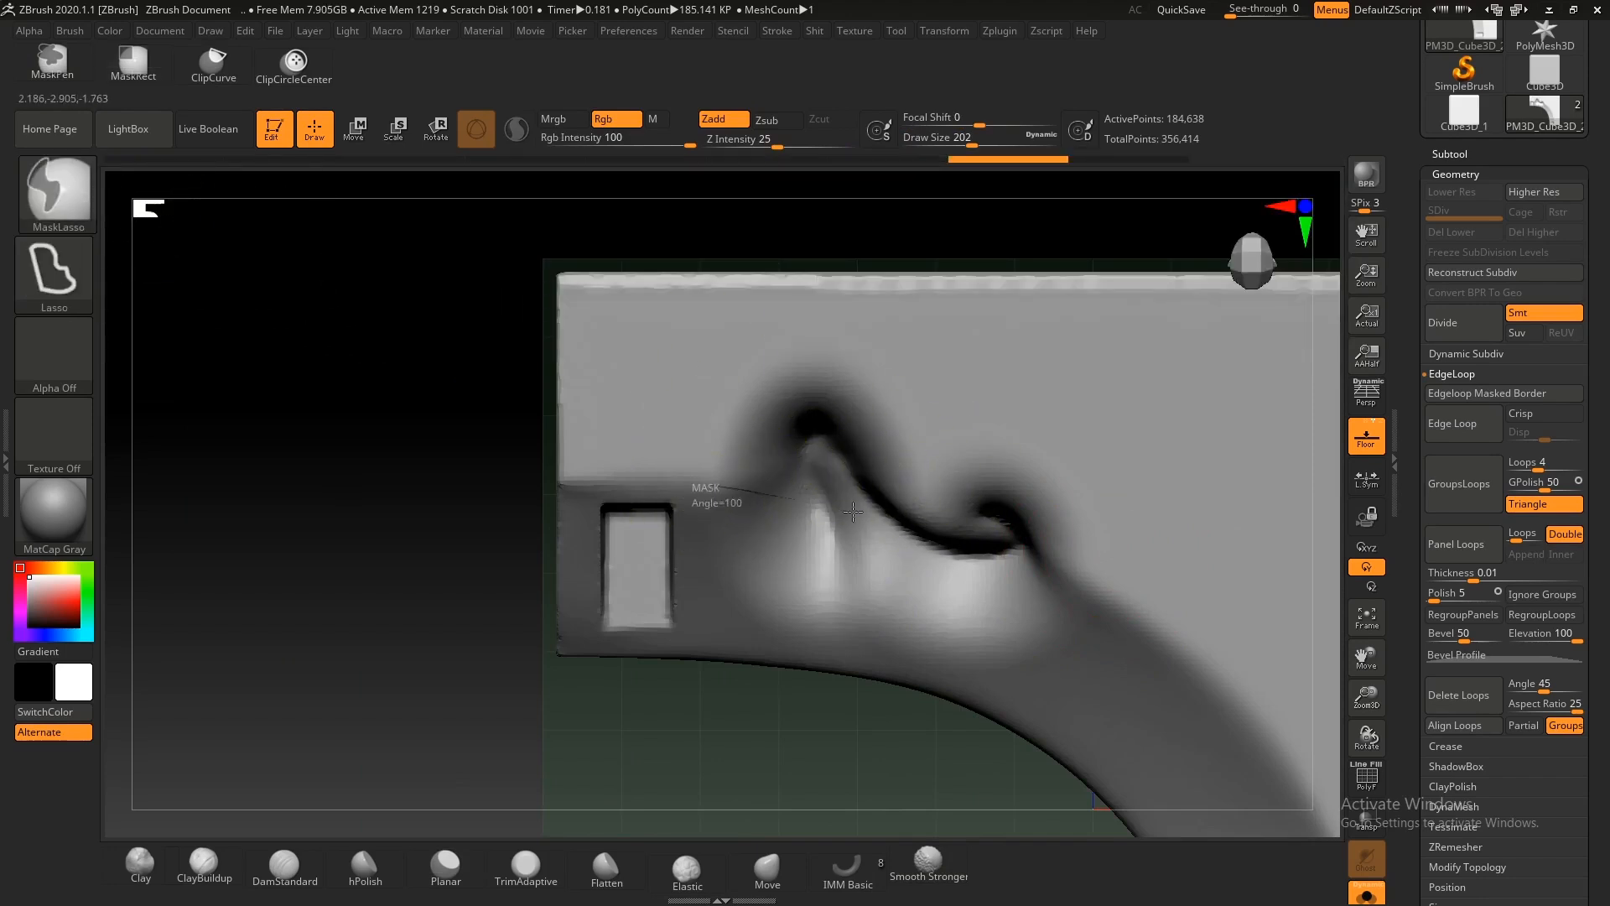
mouse_move(1185, 635)
ctrl+mouse_down()
mouse_move(902, 330)
mouse_move(554, 330)
ctrl+mouse_up()
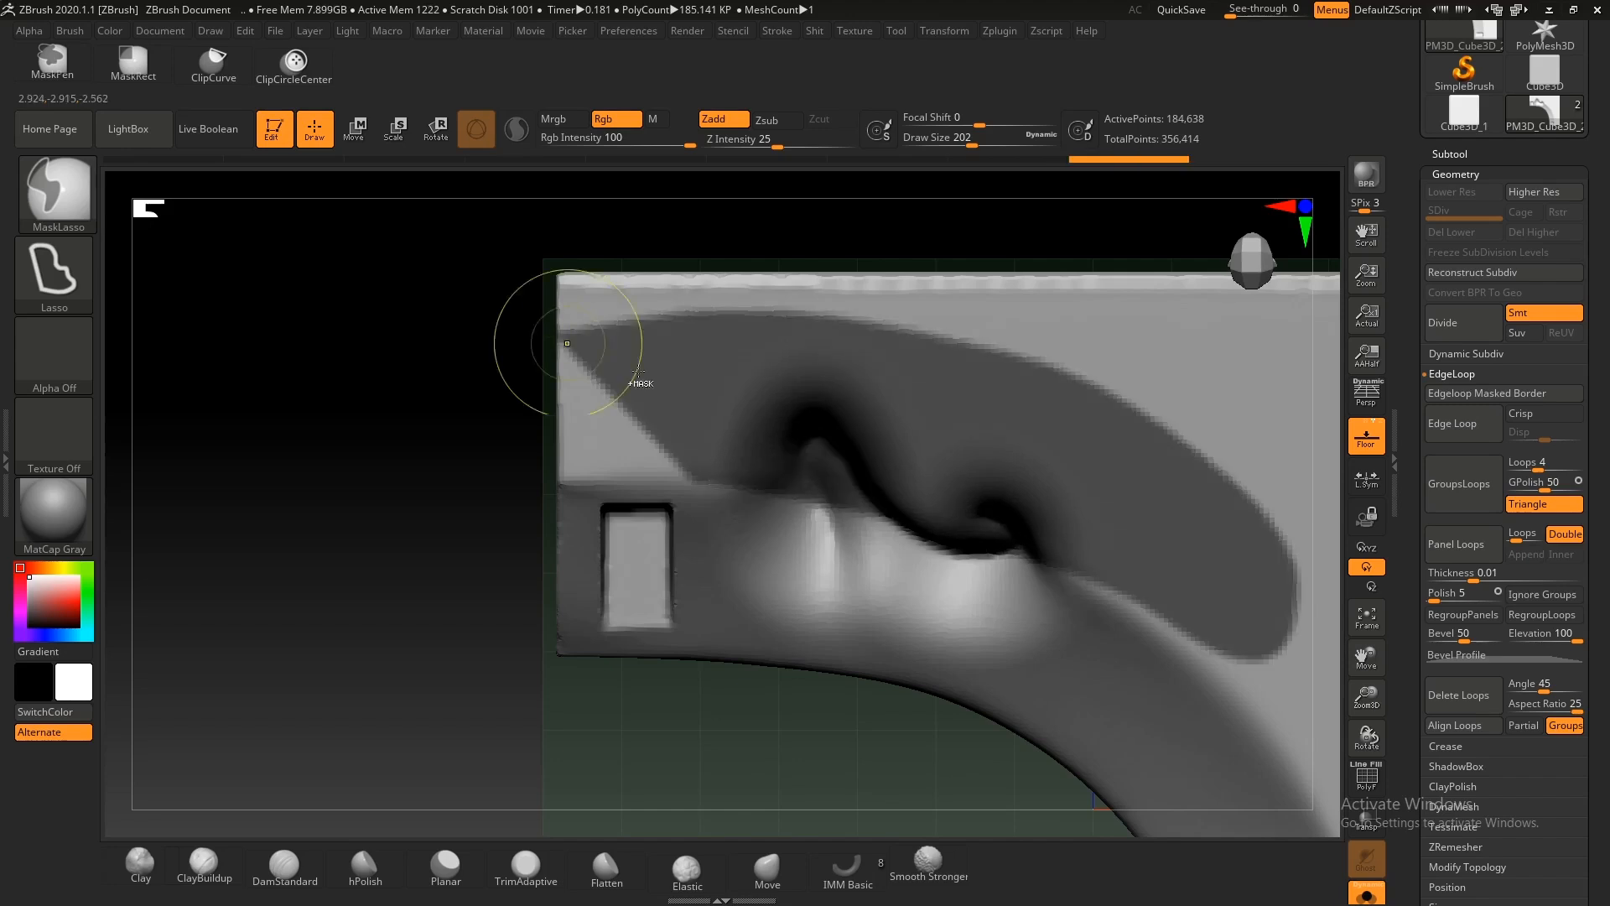
ctrl+right_drag(549, 336, 502, 445)
ctrl+click(502, 446)
ctrl+right_drag(893, 508, 1013, 513)
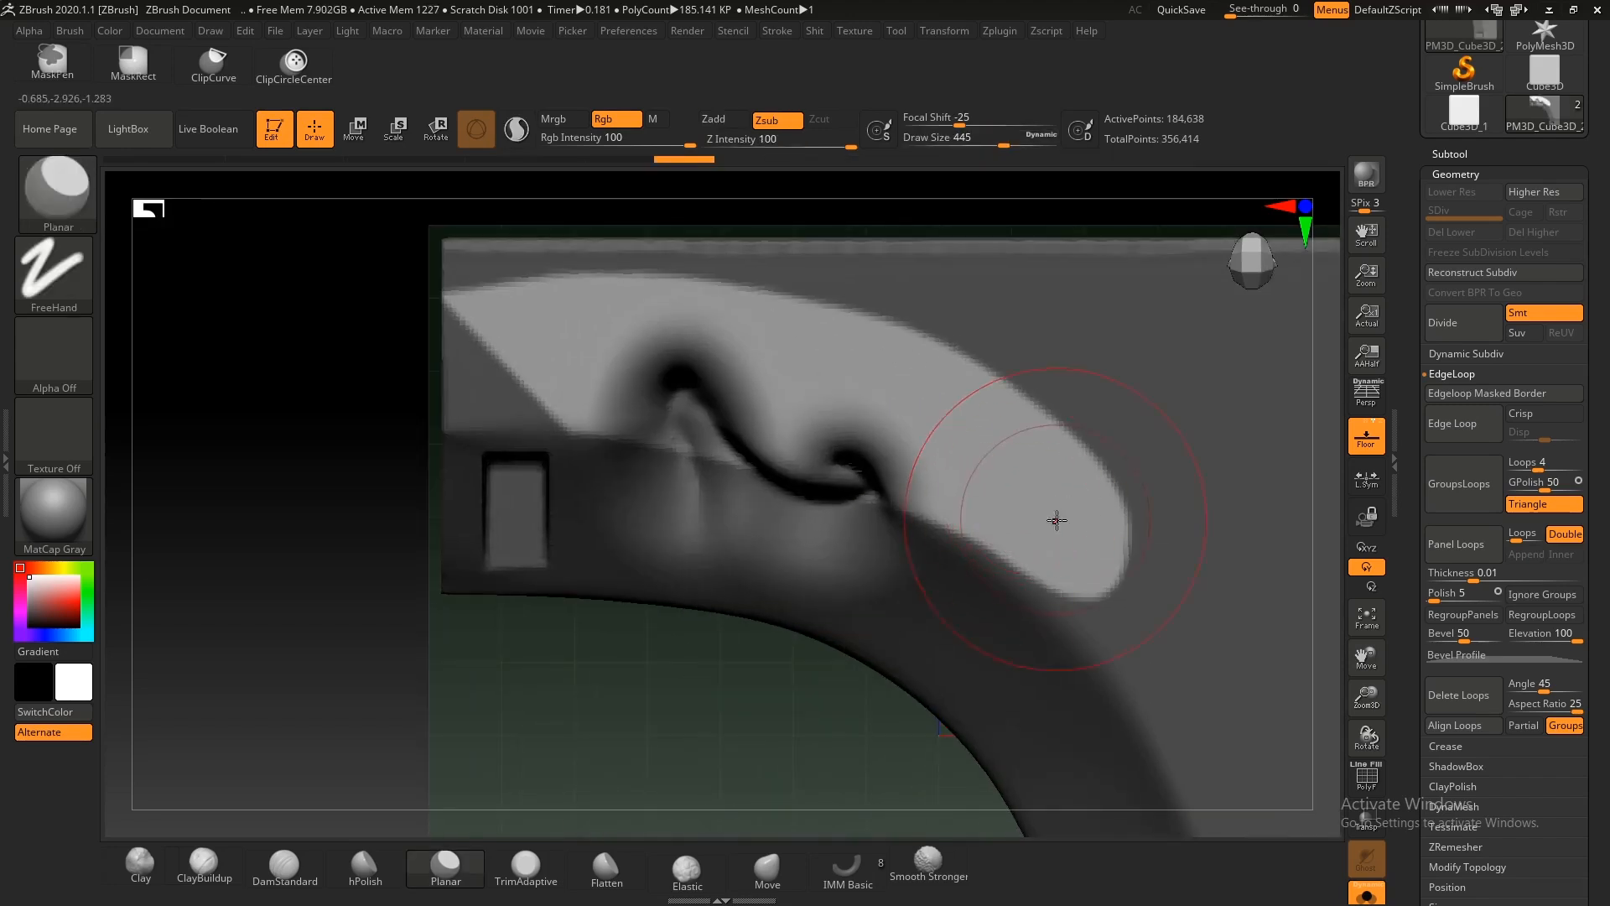
Step: Flatten the unmasked area along the bevel edge with the Planar brush and clear the mask
drag(1072, 492, 716, 406)
mouse_move(904, 499)
ctrl+right_down()
mouse_move(649, 393)
mouse_move(940, 459)
ctrl+right_up()
ctrl+click(581, 465)
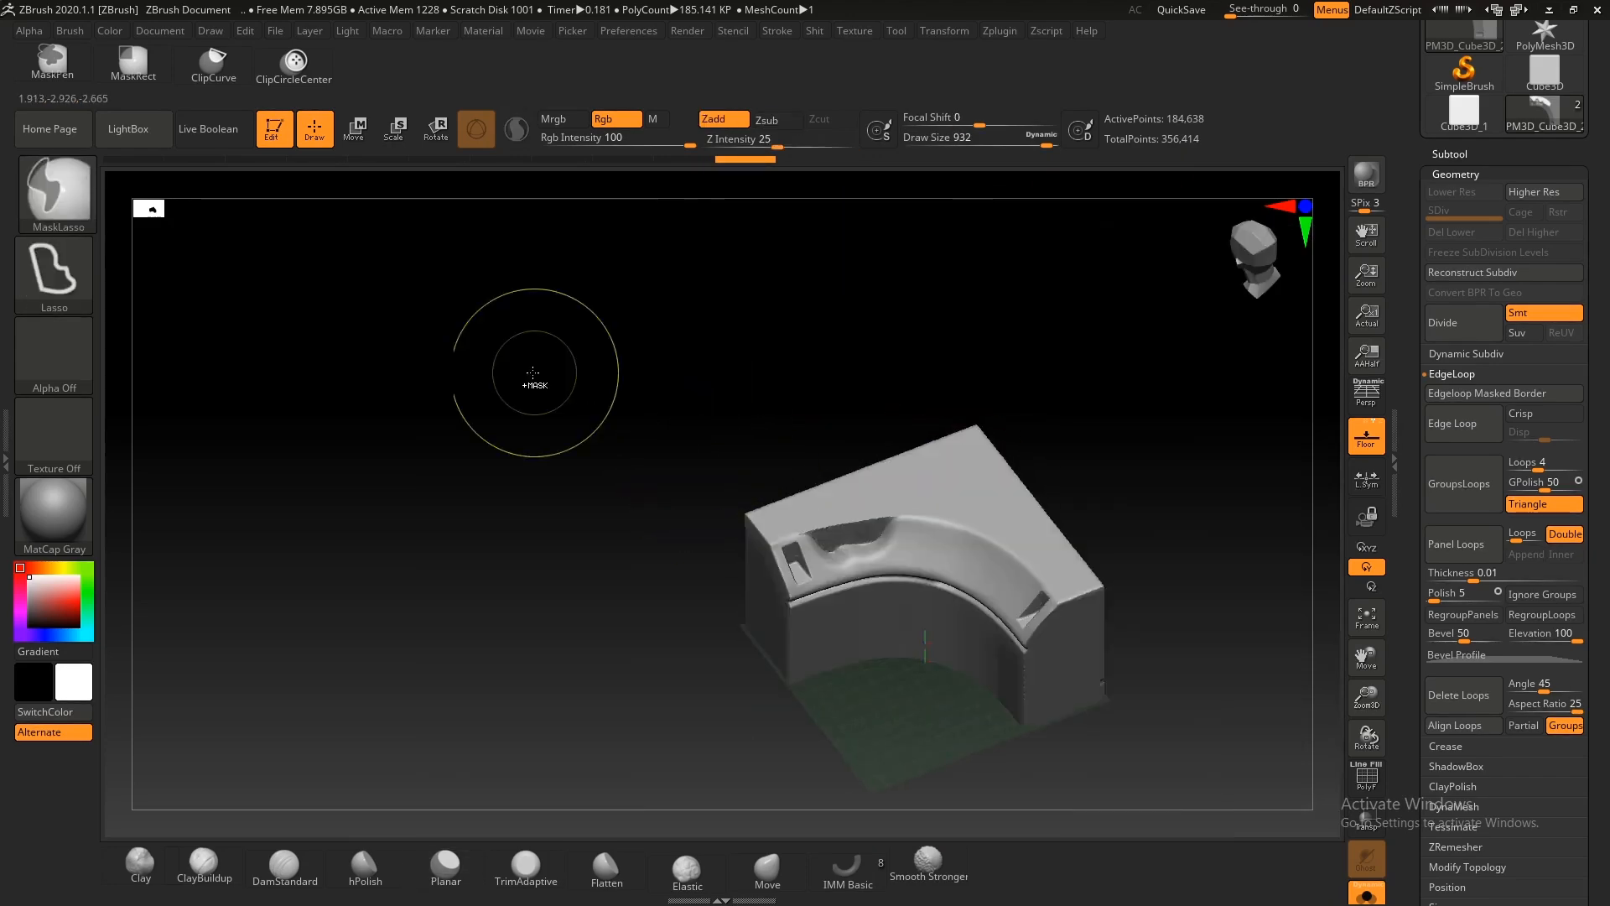
Step: Level the surface inside the depression with a Planar brush stroke
mouse_move(911, 519)
ctrl+right_down()
mouse_move(872, 554)
mouse_move(927, 492)
mouse_move(859, 476)
mouse_move(805, 501)
mouse_move(870, 506)
ctrl+right_up()
key(shift+f)
key(shift+f)
key(2)
mouse_move(873, 509)
mouse_down()
mouse_move(604, 504)
mouse_move(888, 494)
mouse_move(711, 526)
mouse_move(891, 508)
mouse_up()
Step: Smooth out the floor of the depression with Flatten brush strokes, adjusting the draw size to 251
key(s)
click(607, 870)
drag(820, 562, 629, 545)
mouse_move(624, 537)
mouse_down()
mouse_move(600, 471)
mouse_move(902, 470)
mouse_move(825, 497)
mouse_up()
key(bracketleft)
key(bracketleft)
key(bracketleft)
key(bracketright)
key(bracketright)
key(bracketright)
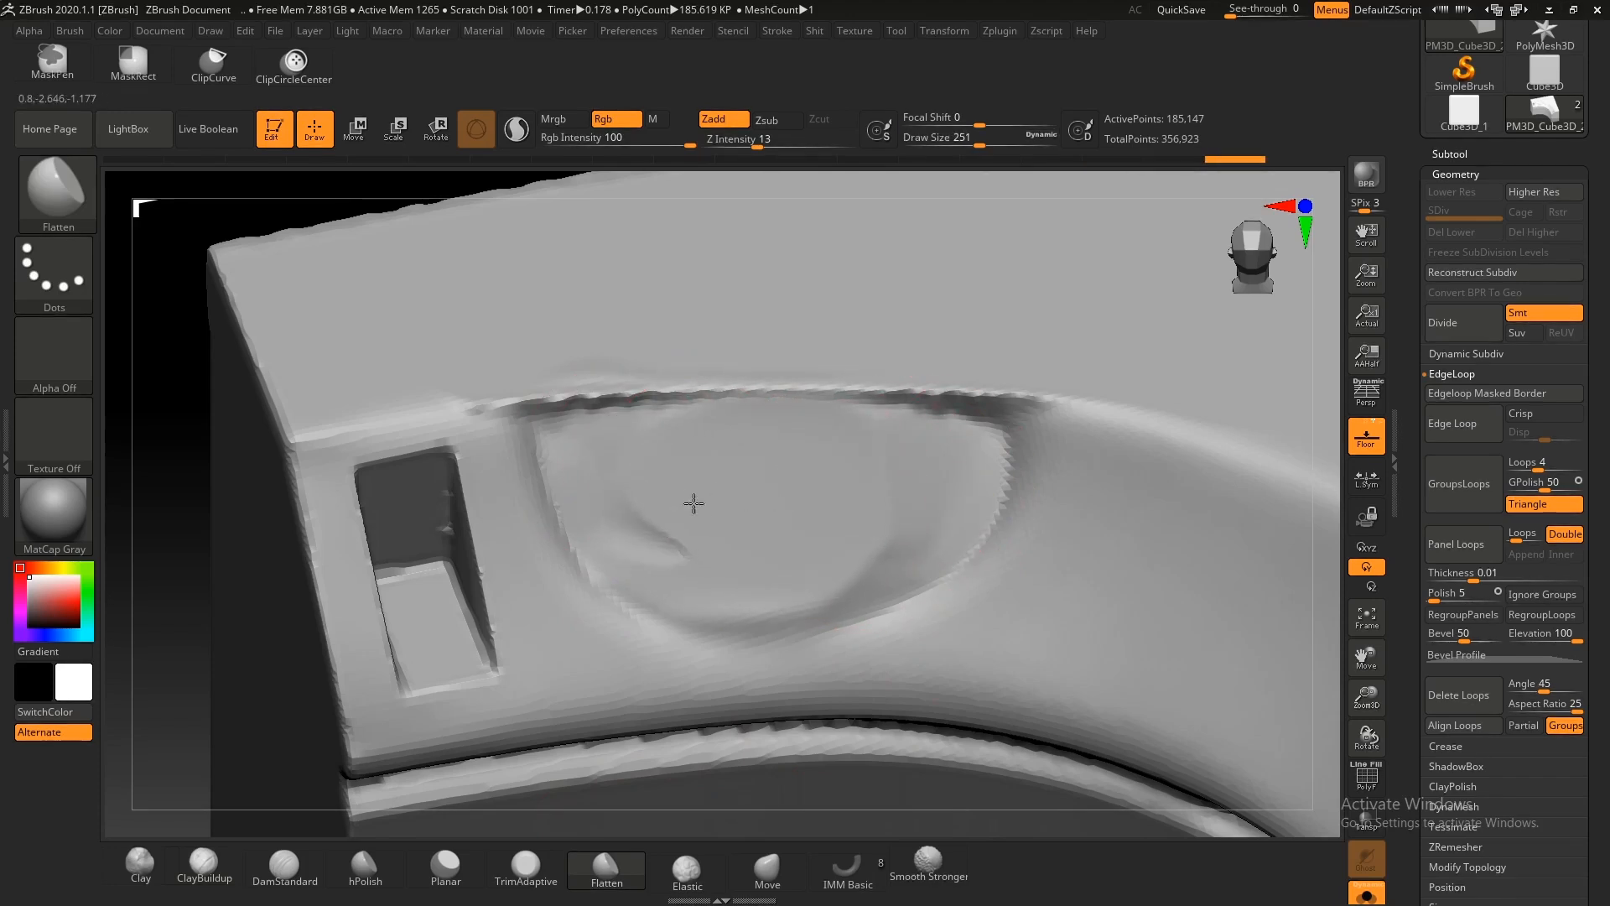
Step: Fill the bevel depression with Clay brush strokes at draw size 167
key(s)
drag(607, 495, 593, 495)
mouse_move(571, 467)
mouse_down()
mouse_move(561, 478)
mouse_move(703, 582)
mouse_move(935, 488)
mouse_move(928, 456)
mouse_move(606, 461)
mouse_up()
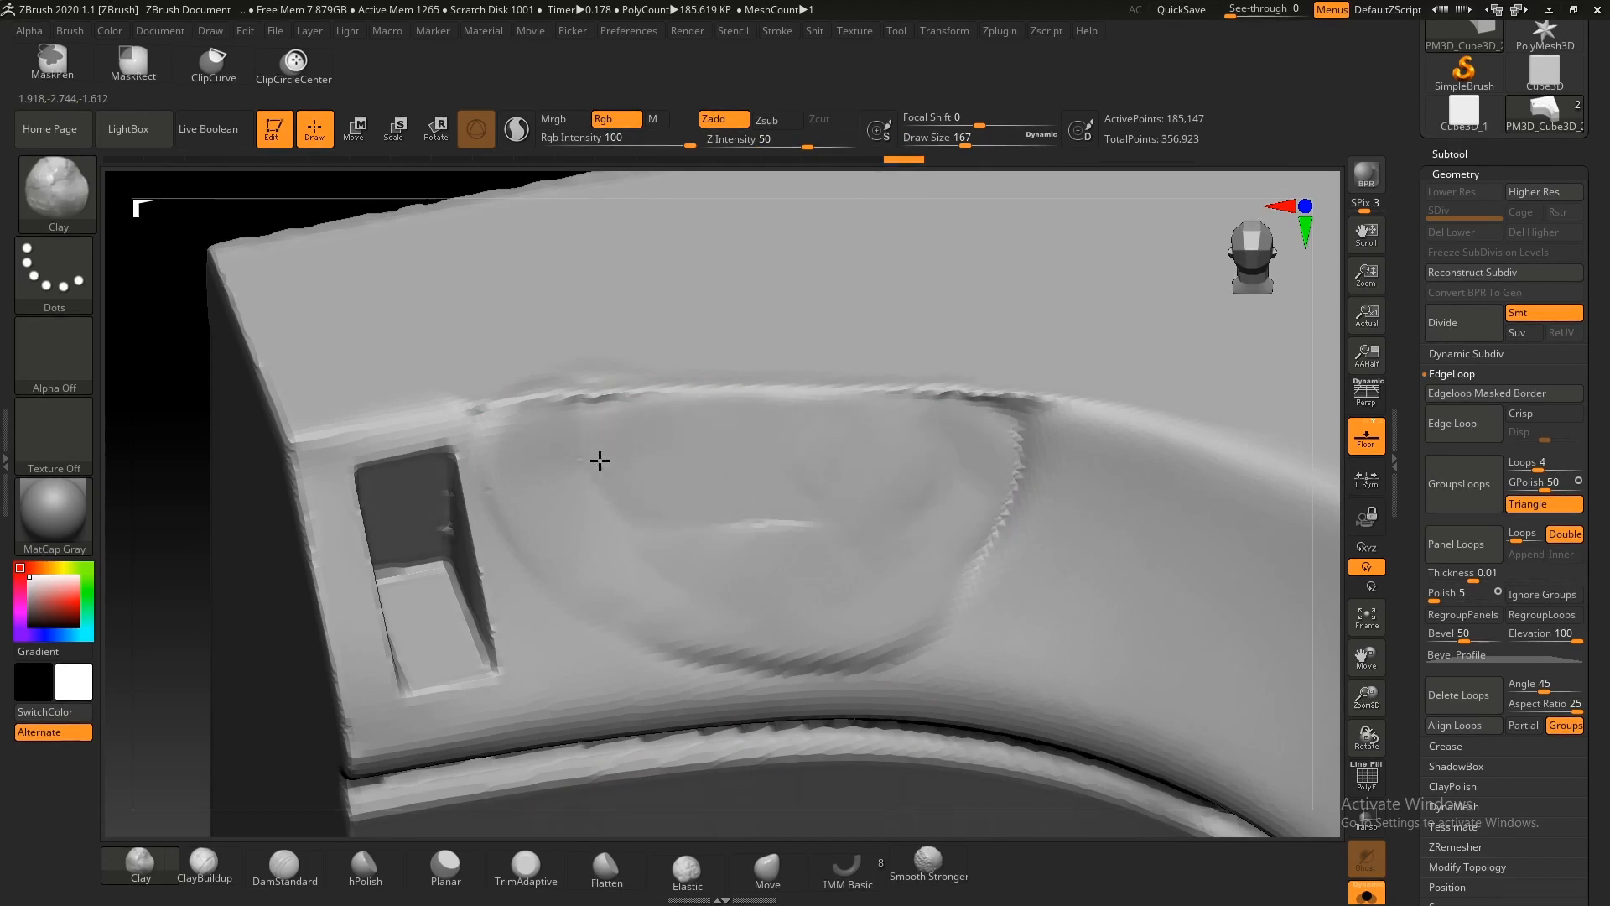
Step: Level the filled depression with Flatten brush strokes, undoing the oversized stroke and reducing the draw size
click(453, 856)
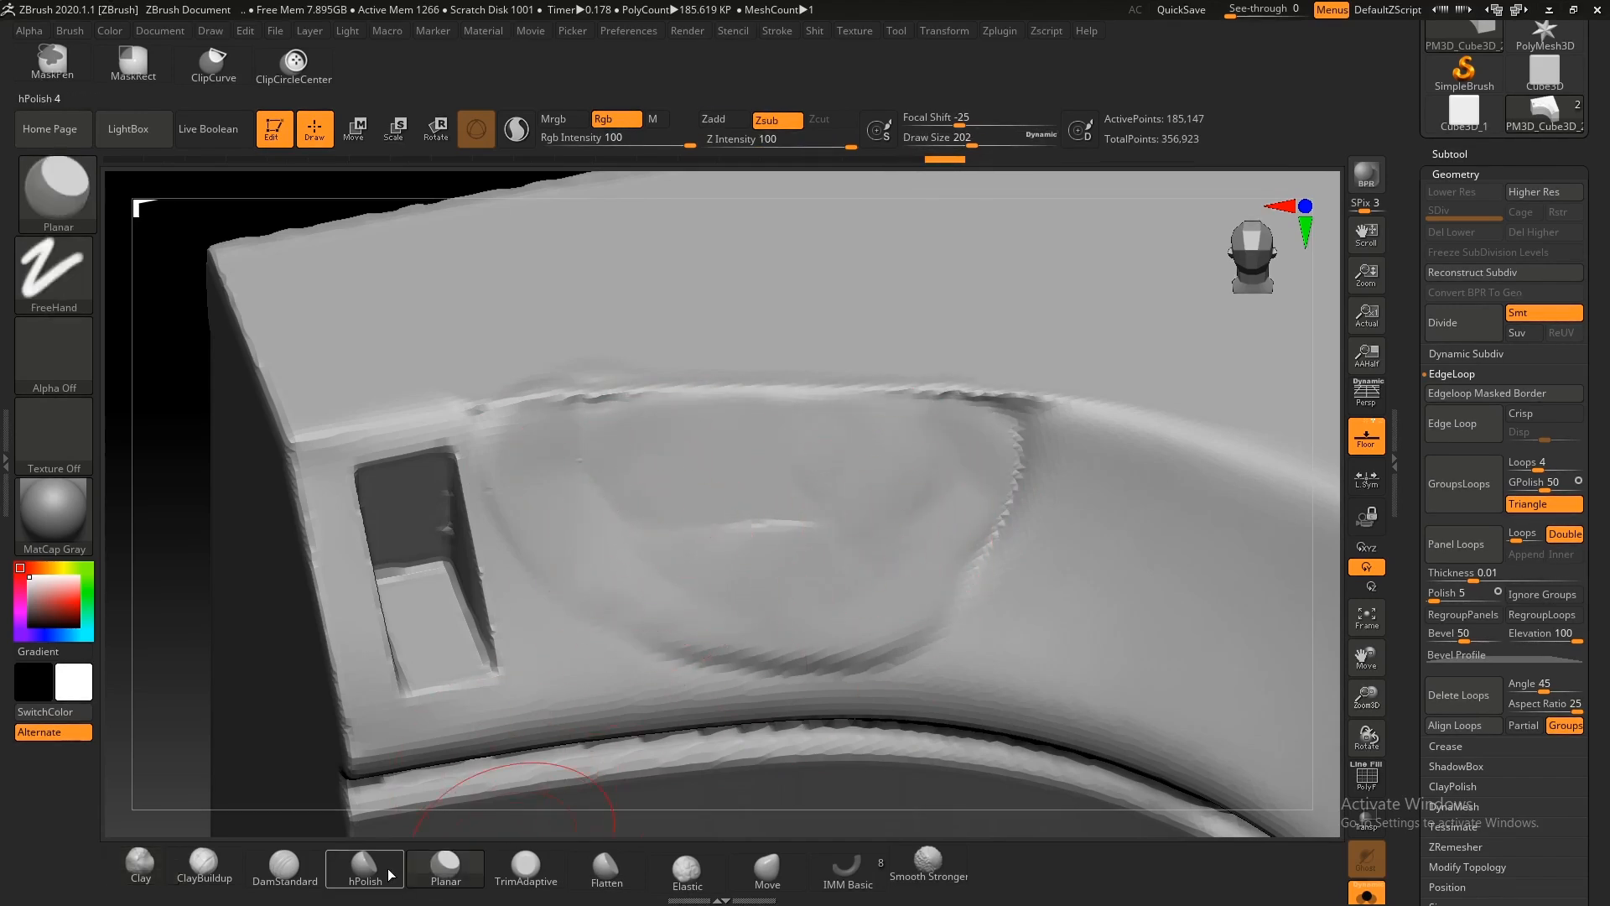
click(618, 888)
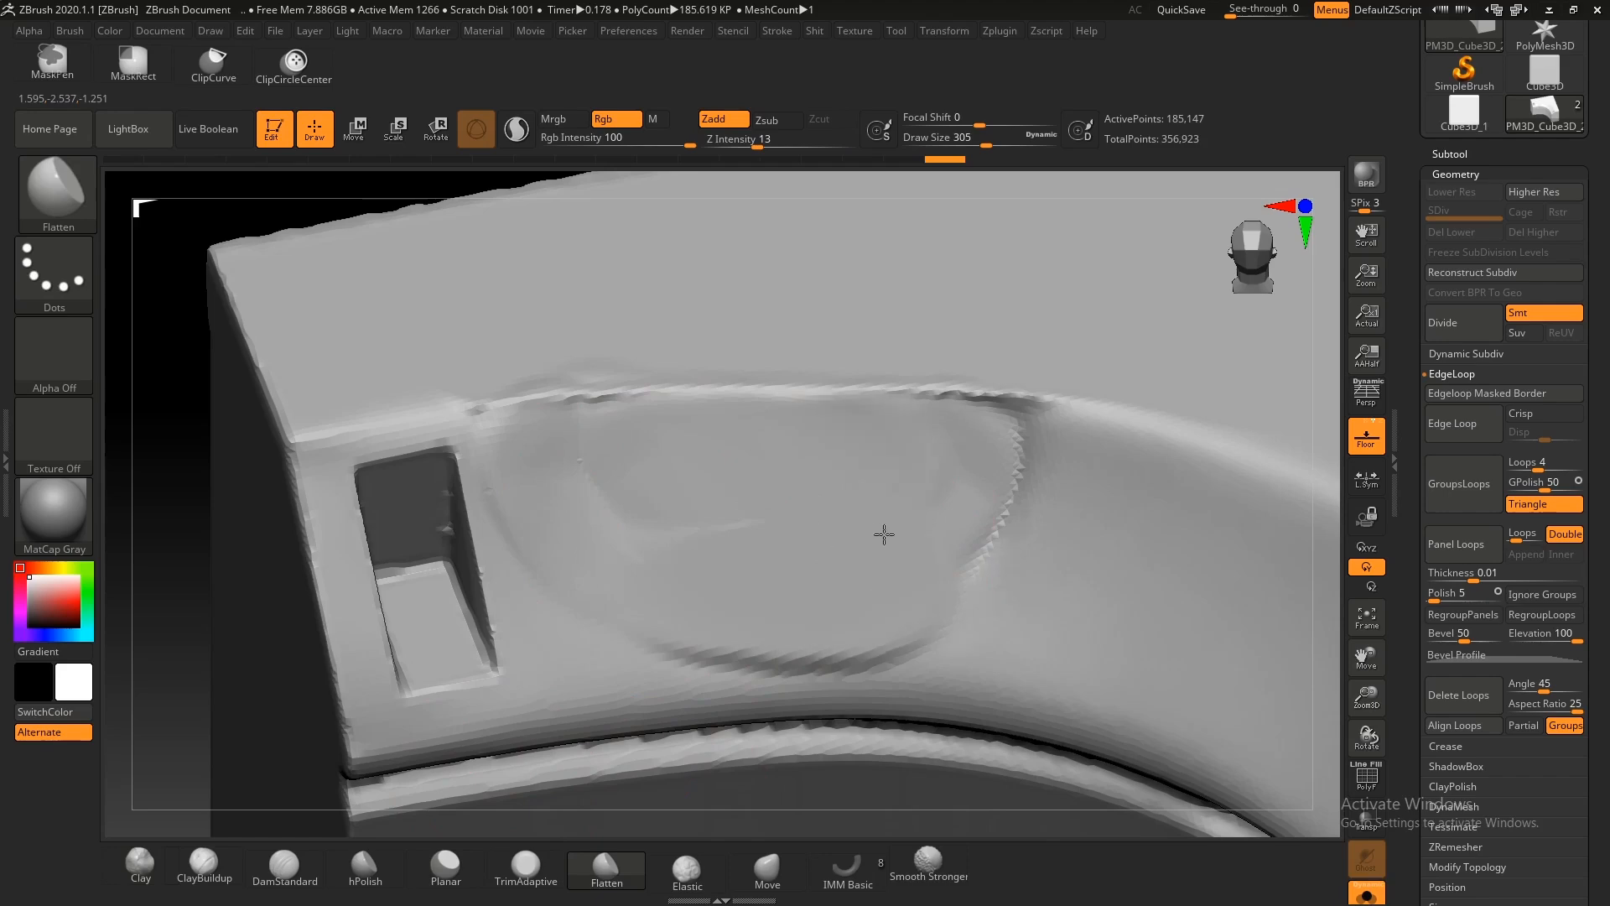
key(ctrl+z)
key(bracketleft)
key(bracketleft)
alt+right_drag(905, 629, 789, 527)
drag(815, 495, 775, 502)
shift+right_drag(775, 502, 762, 478)
key(bracketright)
mouse_move(751, 459)
mouse_down()
mouse_move(726, 435)
mouse_move(746, 491)
mouse_up()
Step: Smooth the filled area and its remaining lower rim with Smooth Stronger, reducing the draw size to 104
shift+drag(980, 444, 907, 429)
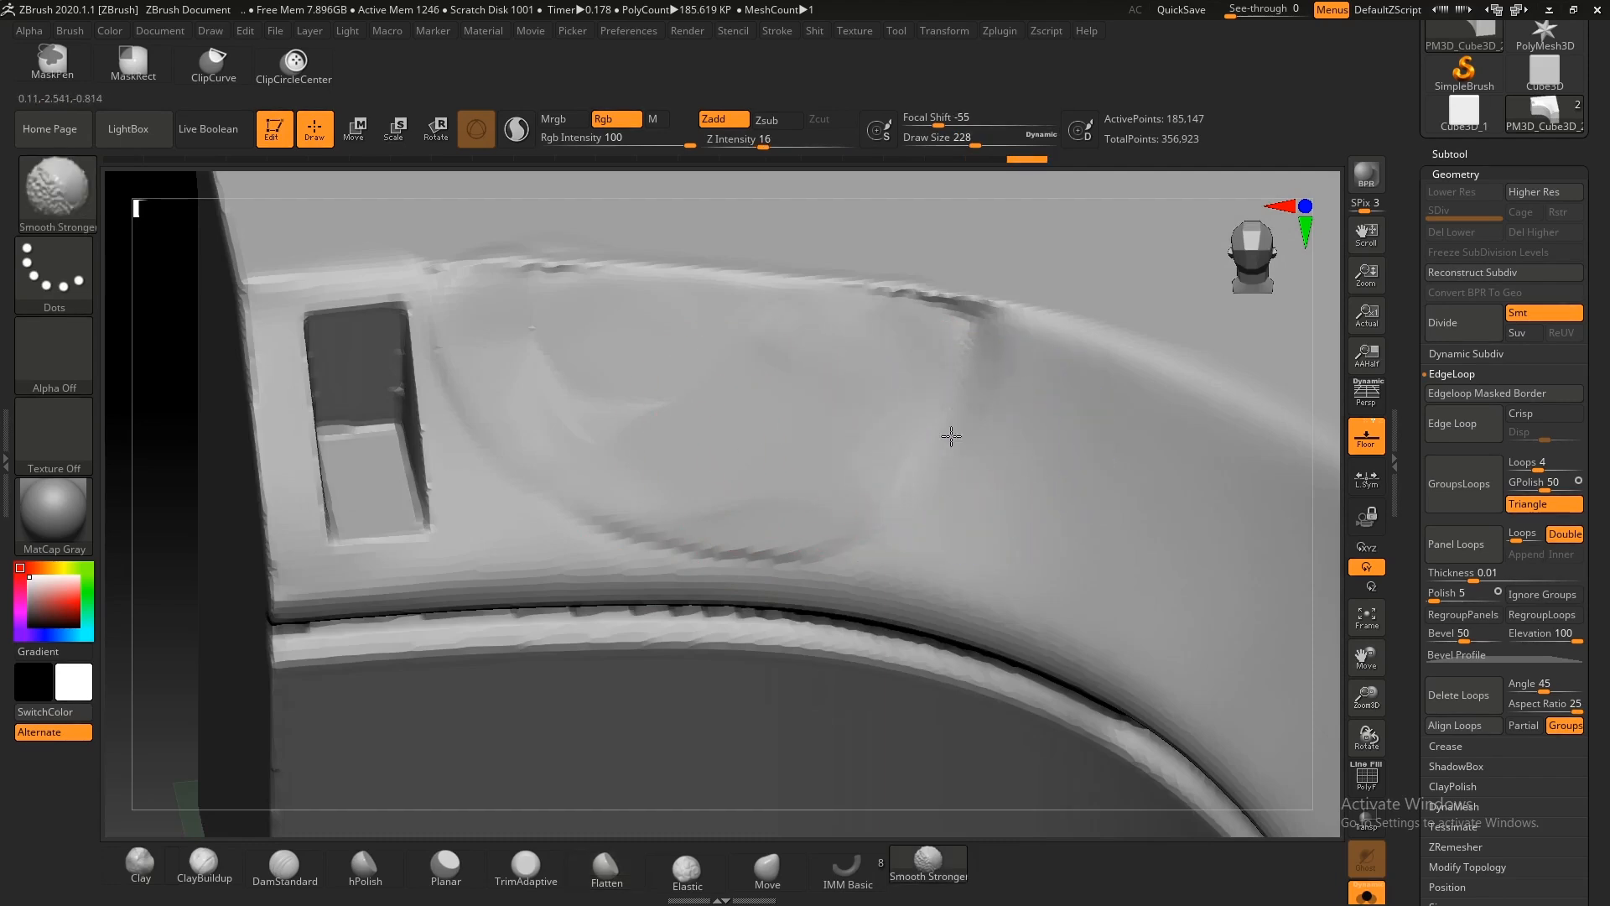
key(s)
drag(608, 403, 597, 403)
shift+drag(705, 452, 853, 488)
key(s)
drag(854, 499, 841, 501)
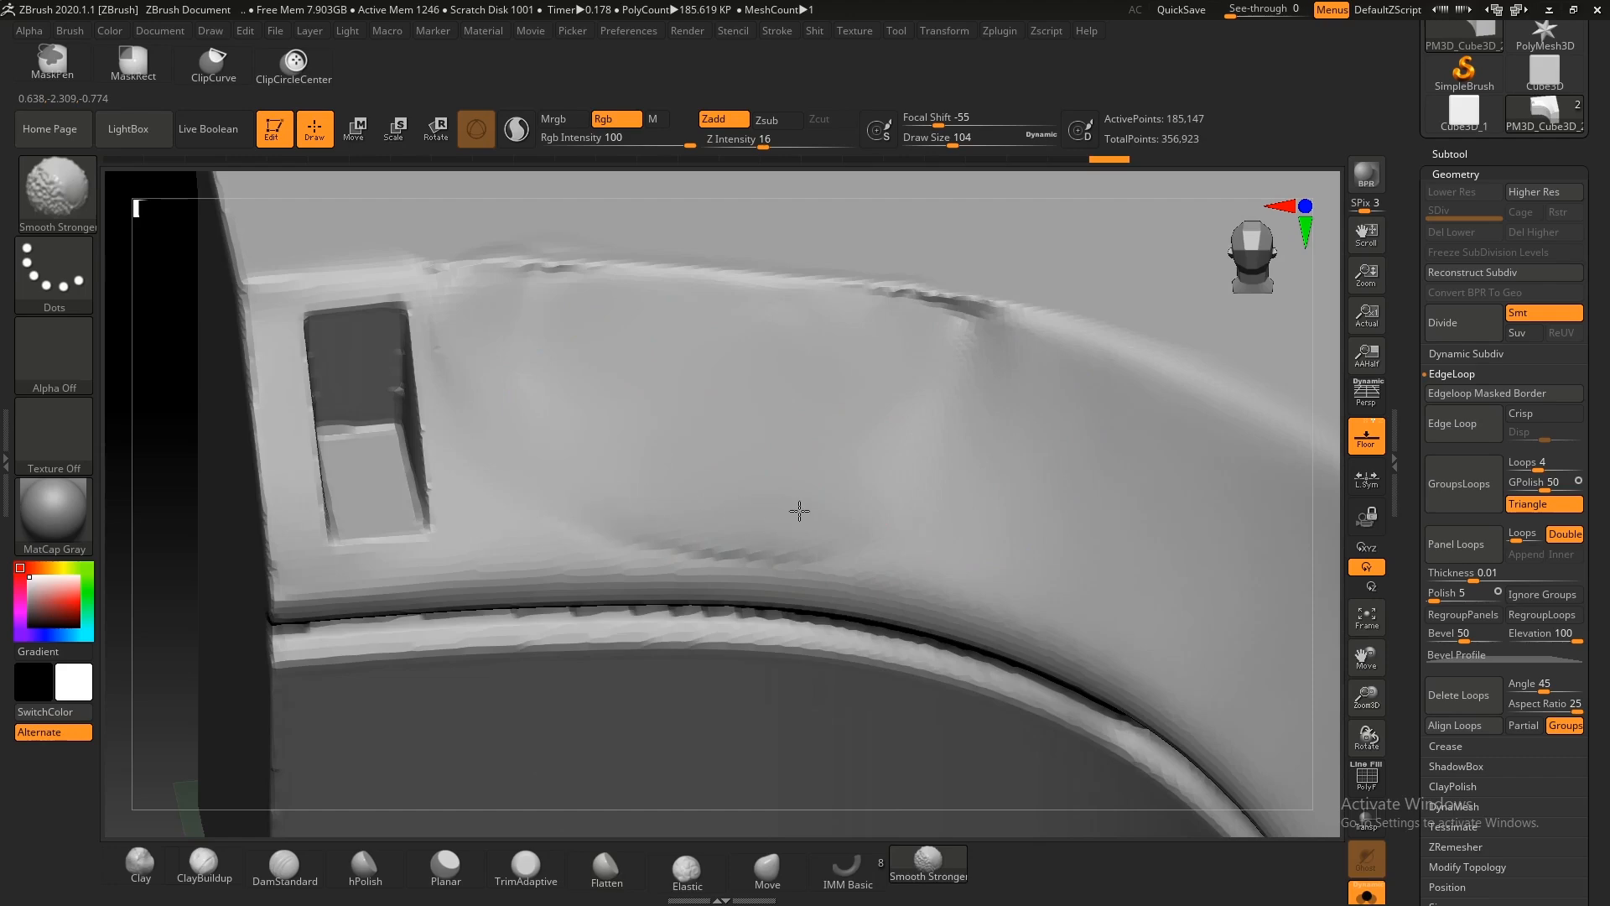
Step: Trim the ragged stretch of the bevel's outer edge with a ClipCurve and smooth the bevel surface below it
key(s)
drag(777, 472, 794, 471)
mouse_move(794, 453)
right_down()
mouse_move(769, 406)
mouse_move(820, 529)
mouse_move(713, 446)
mouse_move(827, 436)
right_up()
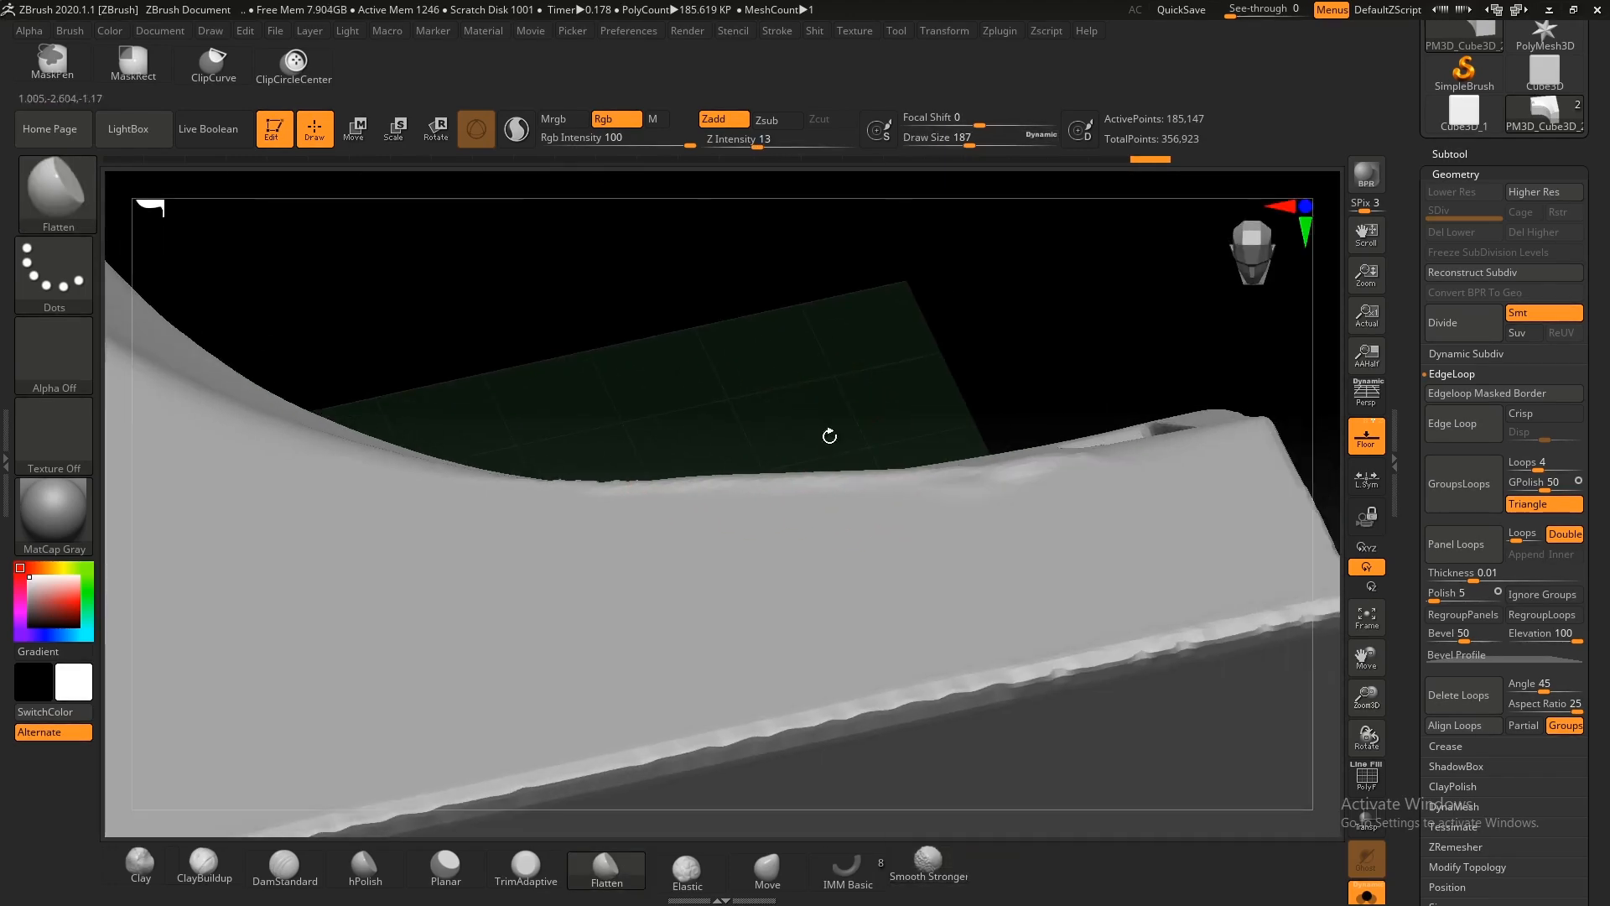
key(ctrl+shift)
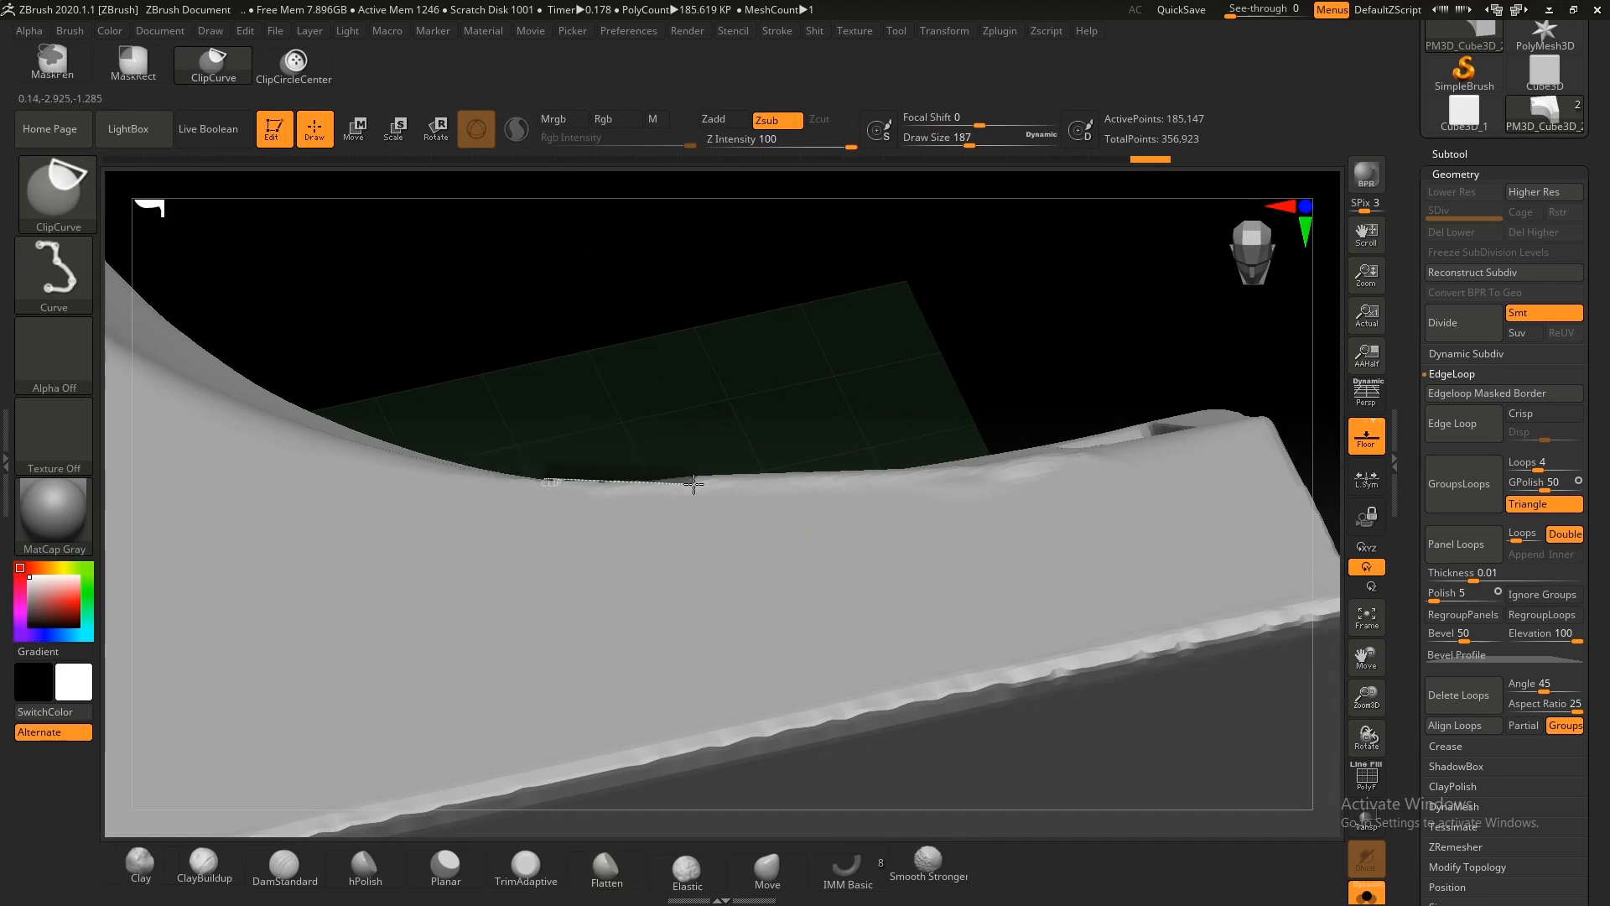
ctrl+shift+drag(920, 464, 920, 463)
mouse_move(726, 470)
right_down()
mouse_move(586, 499)
mouse_move(774, 487)
right_up()
shift+drag(775, 535, 525, 571)
alt+right_drag(525, 571, 531, 504)
Step: Try hPolish strokes across the bevel surface at different draw sizes, undoing each stroke
click(364, 868)
key(s)
drag(652, 501, 667, 502)
mouse_move(560, 527)
mouse_down()
mouse_move(528, 518)
mouse_move(661, 500)
mouse_move(649, 494)
mouse_up()
key(ctrl+z)
key(s)
mouse_move(493, 534)
mouse_down()
mouse_move(719, 503)
mouse_move(737, 514)
mouse_move(620, 532)
mouse_move(752, 531)
mouse_move(553, 546)
mouse_move(852, 529)
mouse_up()
key(ctrl+z)
Step: Smooth the bevel surface, then the bumps along its outer edge near the rectangular inset with a smaller brush
shift+drag(716, 506, 550, 511)
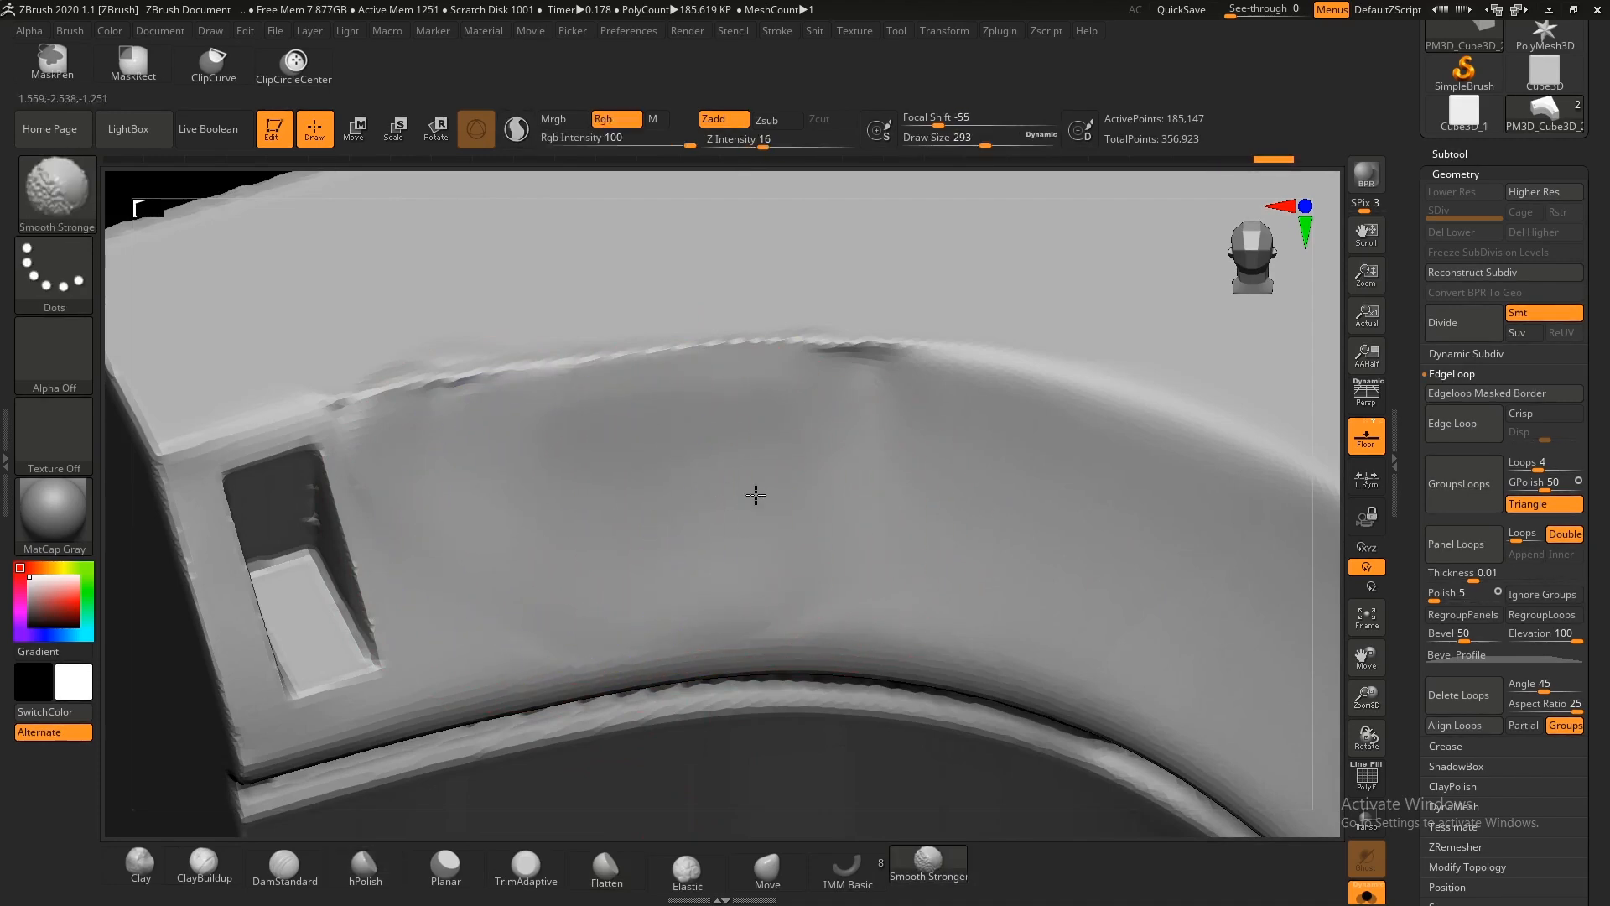
key([)
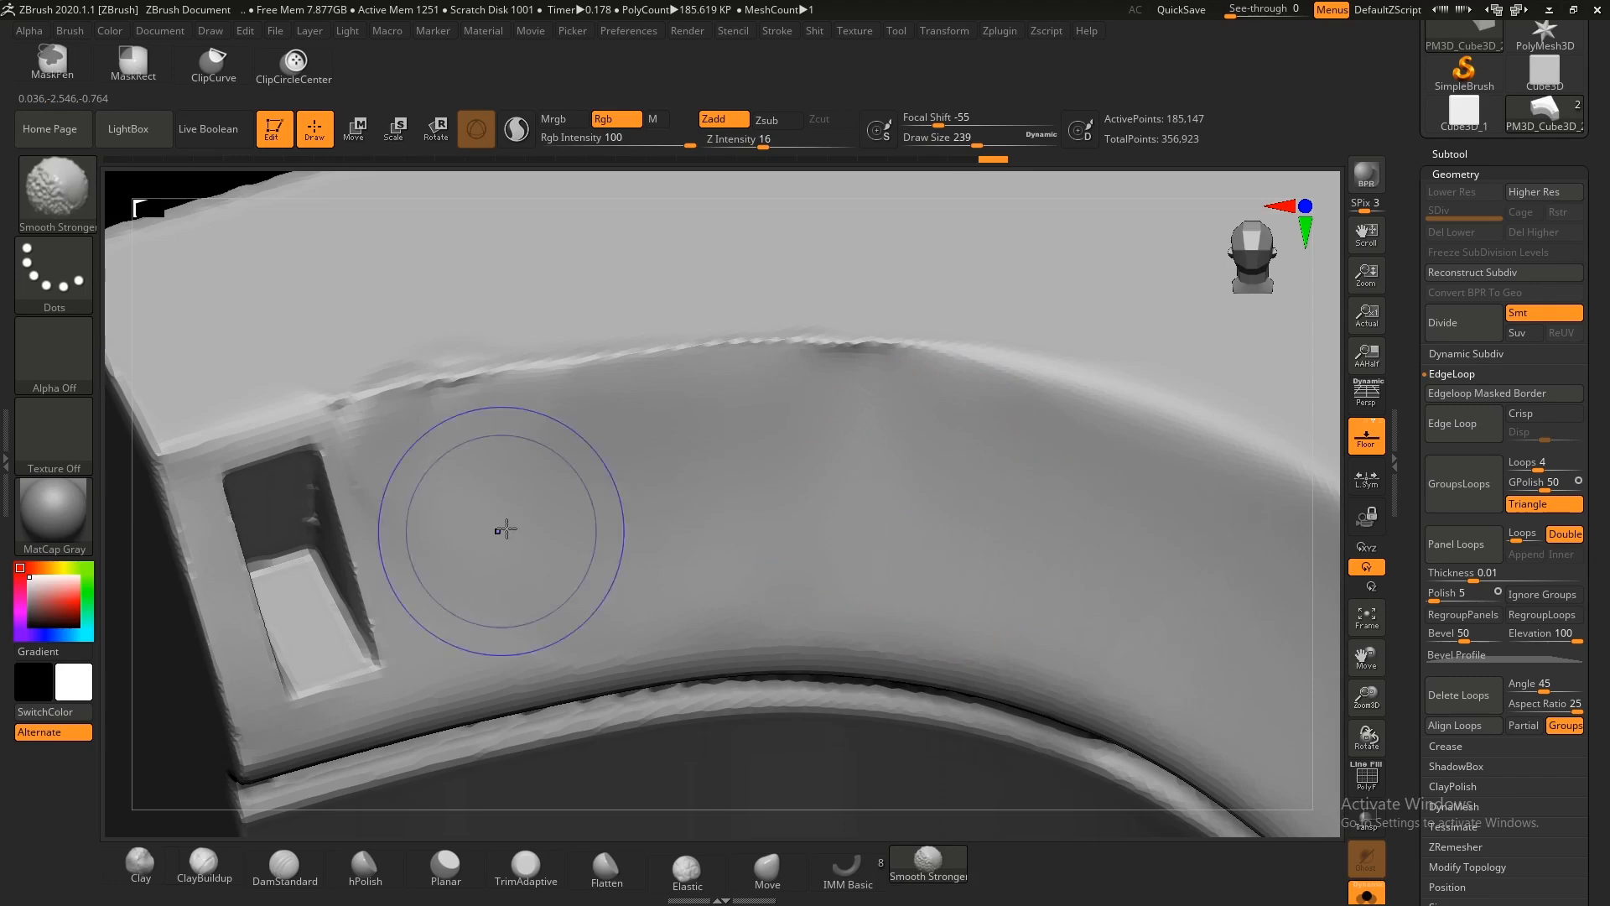
key(f)
mouse_move(622, 464)
shift+right_down()
mouse_move(798, 445)
mouse_move(706, 444)
mouse_move(596, 399)
mouse_move(773, 442)
mouse_move(766, 460)
mouse_move(791, 476)
shift+right_up()
key([)
key(shift)
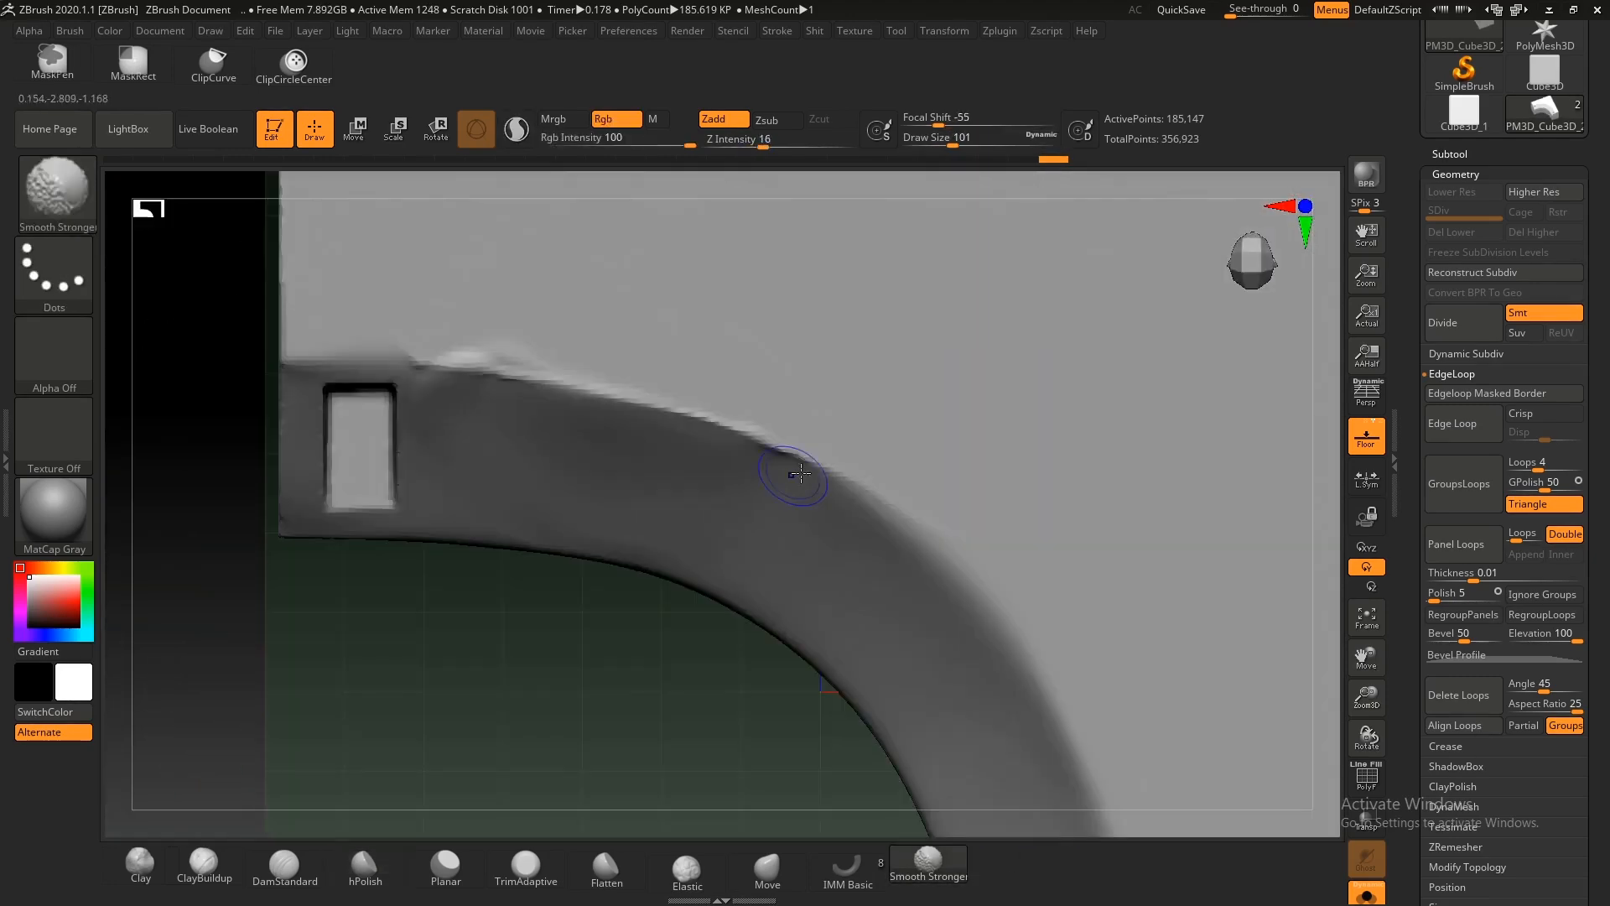
shift+drag(428, 363, 457, 362)
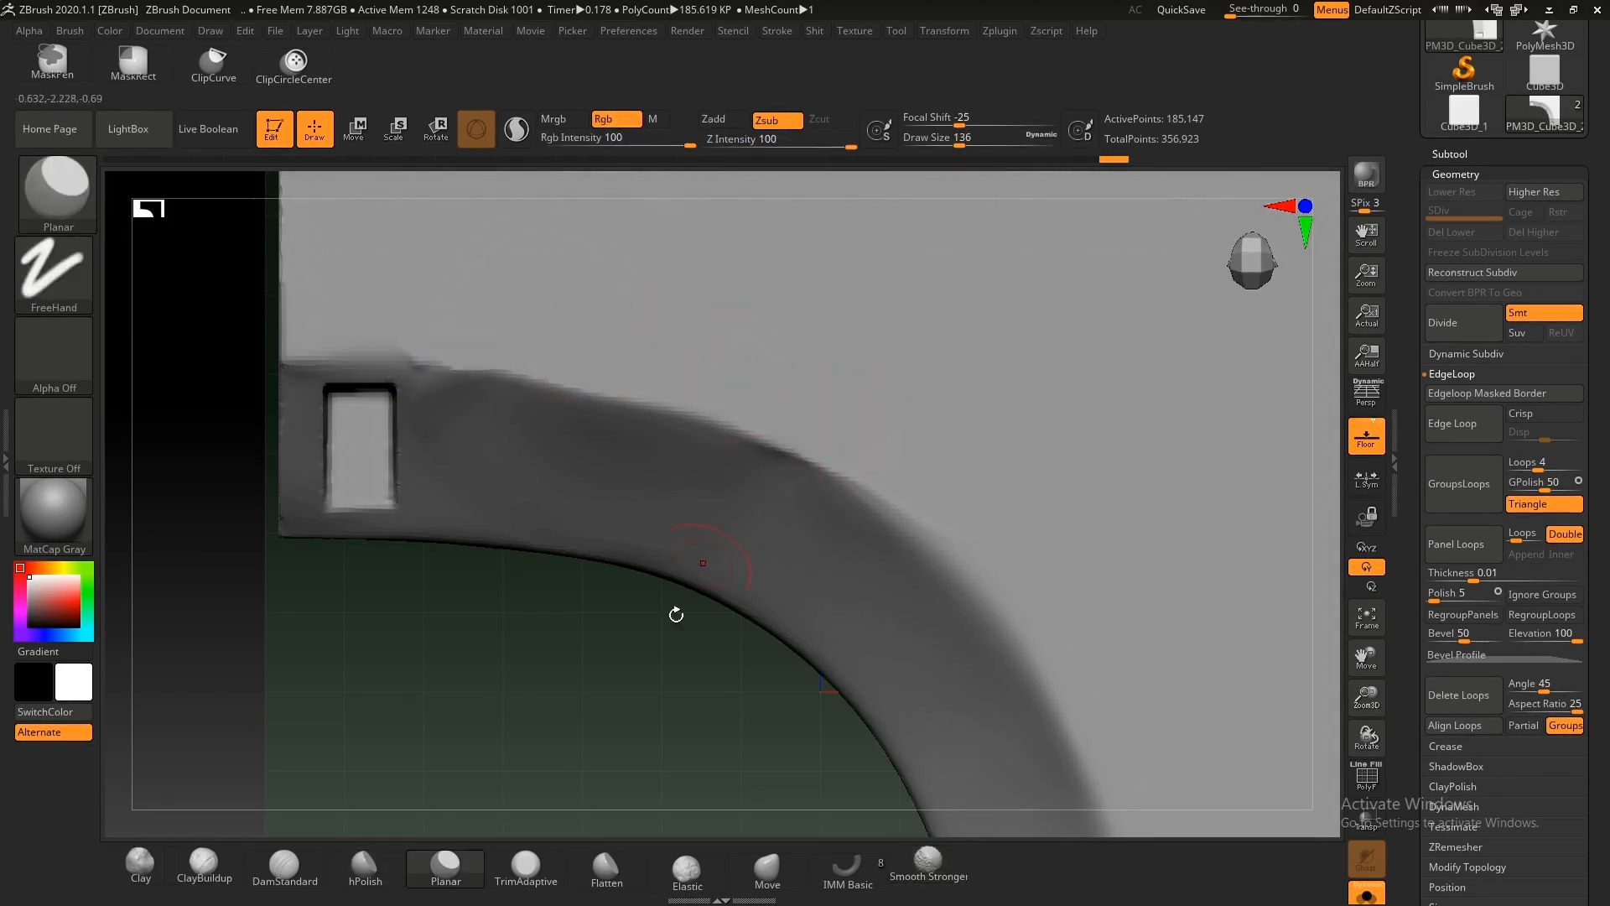
Step: Flatten the bevel's outer edge with the Flatten brush and smooth it beside the inset and along the curve
click(606, 868)
drag(588, 418, 745, 456)
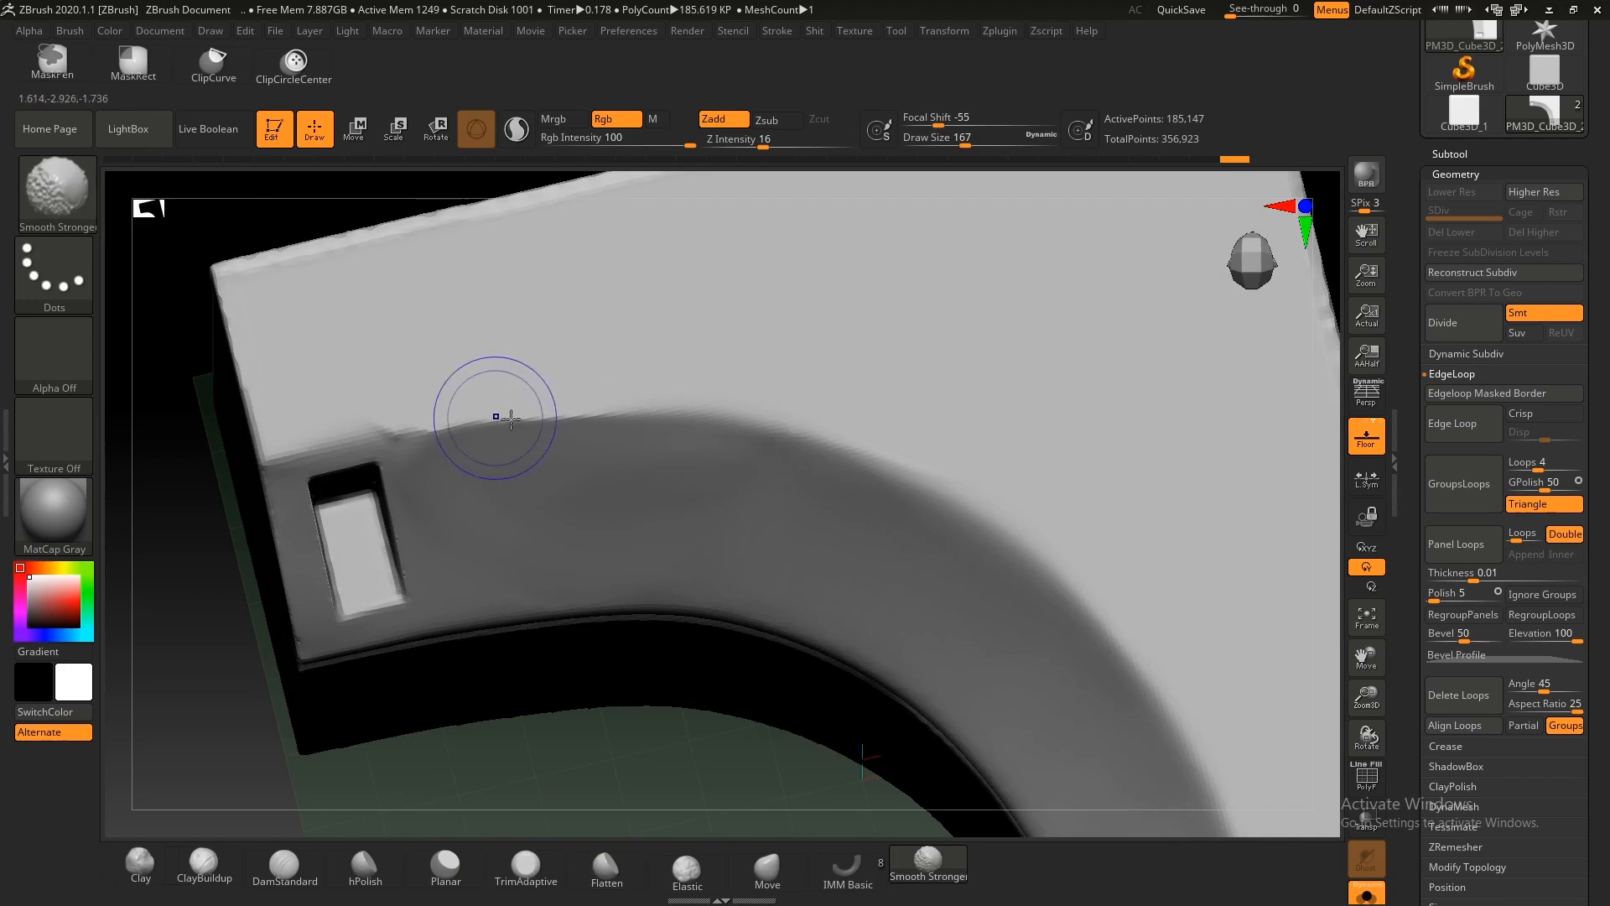
drag(493, 414, 785, 447)
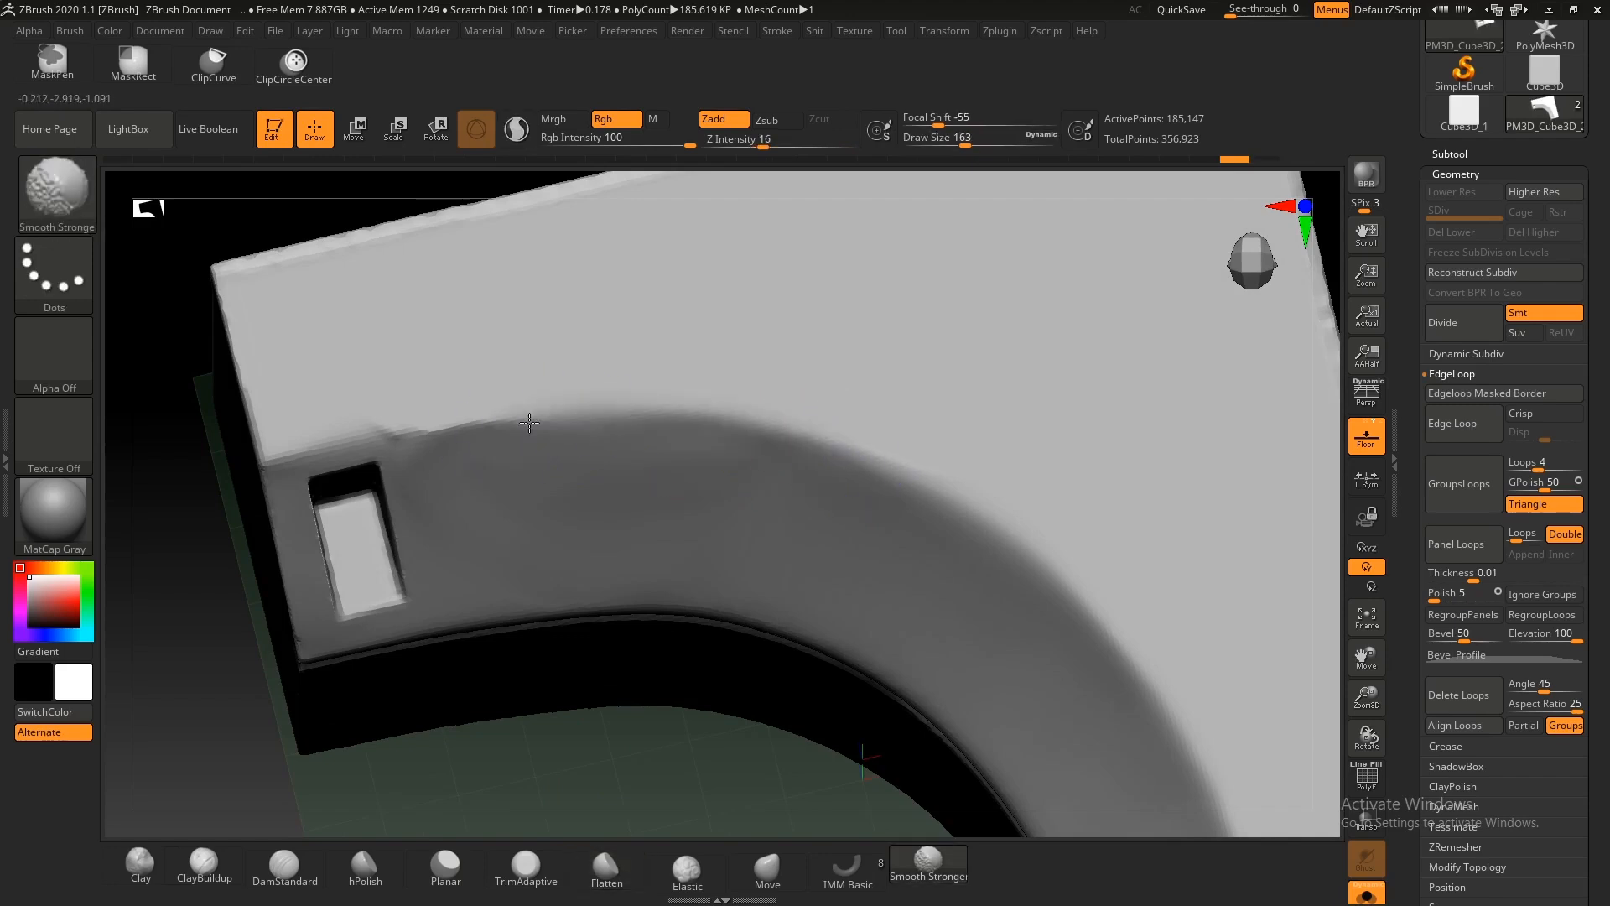
shift+drag(454, 437, 495, 446)
ctrl+right_drag(552, 477, 482, 381)
mouse_move(755, 536)
right_down()
mouse_move(869, 481)
mouse_move(727, 394)
right_up()
mouse_move(802, 481)
right_down()
mouse_move(784, 424)
mouse_move(738, 419)
right_up()
mouse_move(738, 419)
ctrl+right_down()
mouse_move(780, 478)
mouse_move(744, 417)
mouse_move(777, 460)
mouse_move(704, 450)
ctrl+right_up()
shift+drag(692, 453, 820, 496)
Step: Clip the bevel's outer edge along its curve with a ClipCurve and compare the result with undo and redo
mouse_move(820, 497)
ctrl+right_down()
mouse_move(870, 517)
mouse_move(960, 607)
ctrl+right_up()
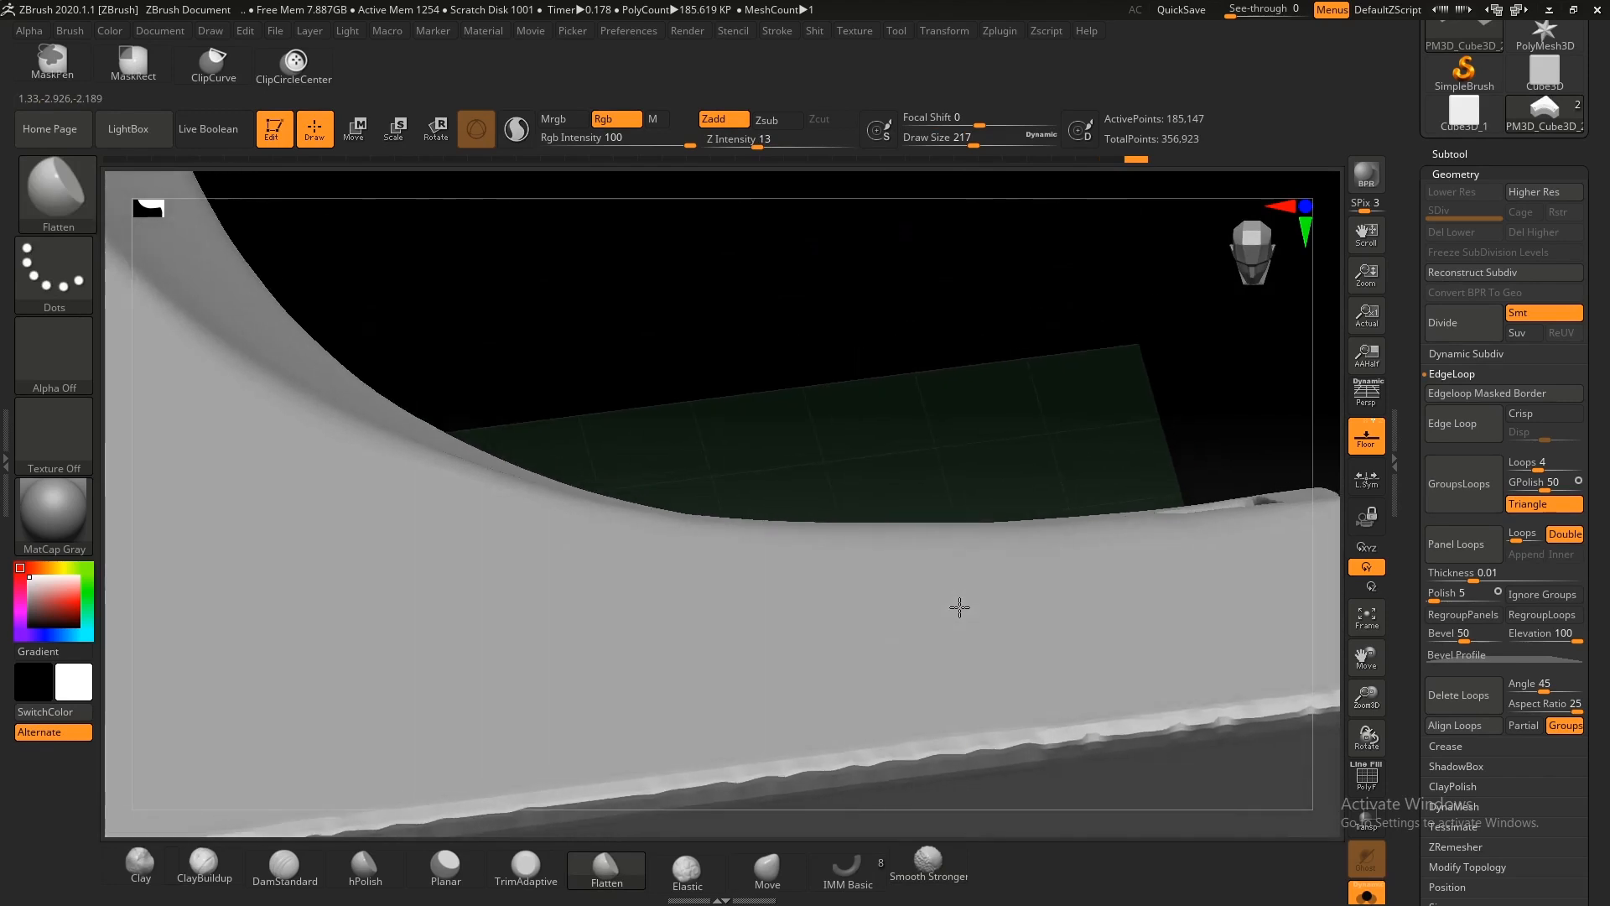
key(ctrl+shift)
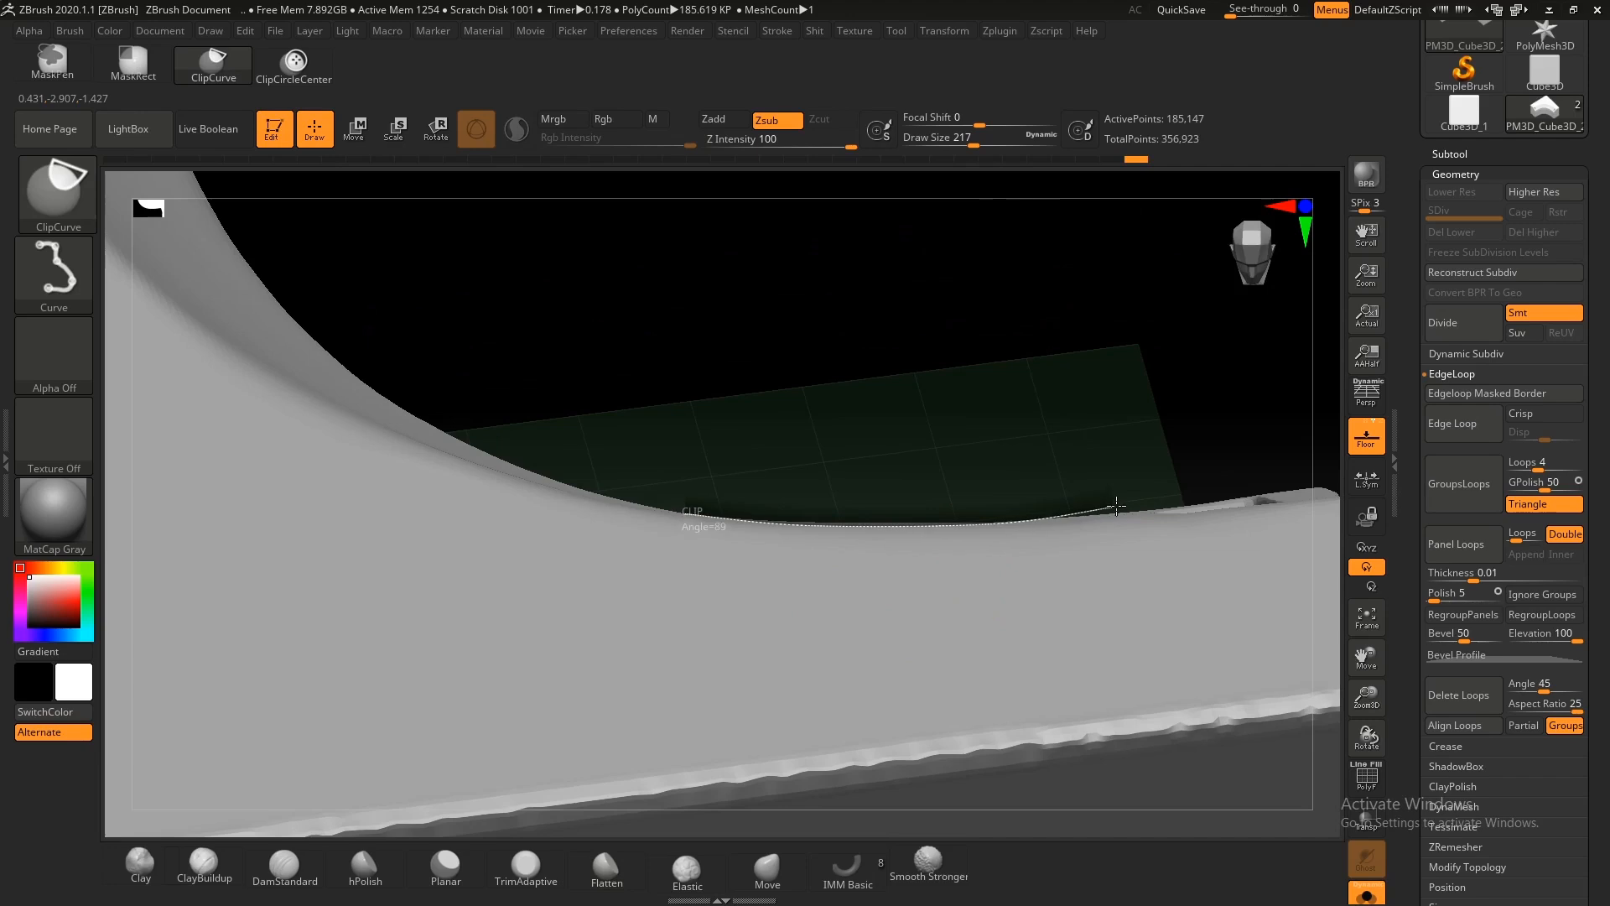
ctrl+shift+drag(1115, 507, 1115, 507)
right_drag(892, 478, 726, 461)
key(ctrl+z)
key(ctrl+shift+z)
mouse_move(873, 489)
ctrl+right_down()
mouse_move(711, 418)
mouse_move(791, 489)
mouse_move(845, 466)
ctrl+right_up()
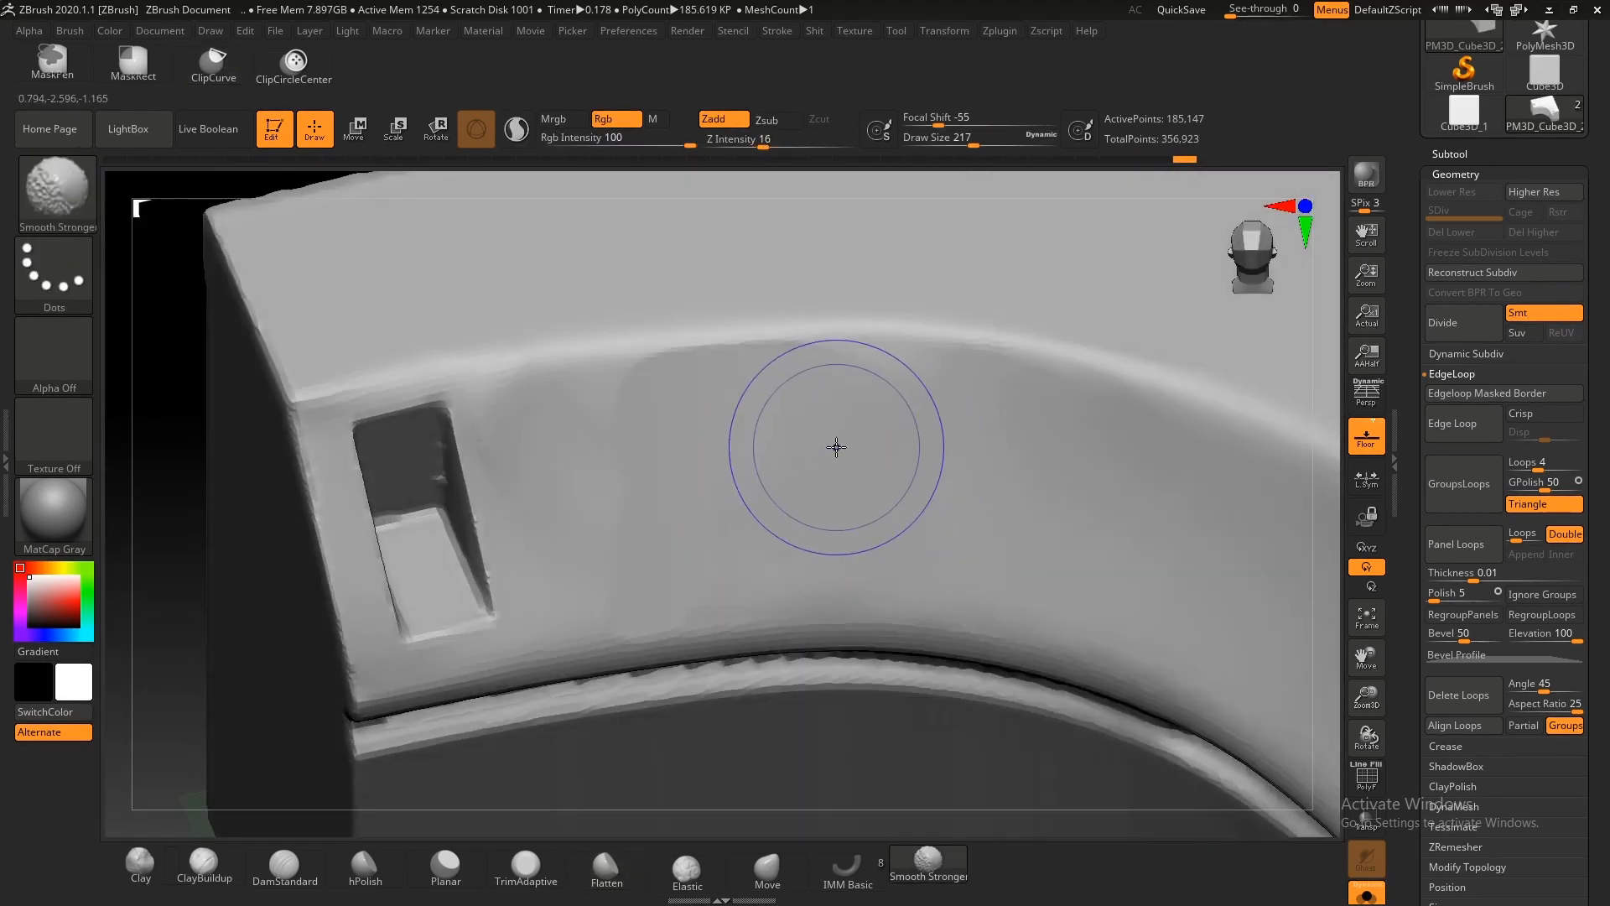
Step: Smooth the bevel surface next to the rectangular inset with Smooth Stronger at draw size 140
key(bracketleft)
mouse_move(628, 534)
right_down()
mouse_move(690, 489)
mouse_move(687, 504)
right_up()
ctrl+right_drag(687, 503, 686, 564)
right_drag(619, 486, 553, 470)
mouse_move(553, 470)
ctrl+right_down()
mouse_move(513, 416)
mouse_move(564, 466)
mouse_move(722, 486)
mouse_move(631, 588)
ctrl+right_up()
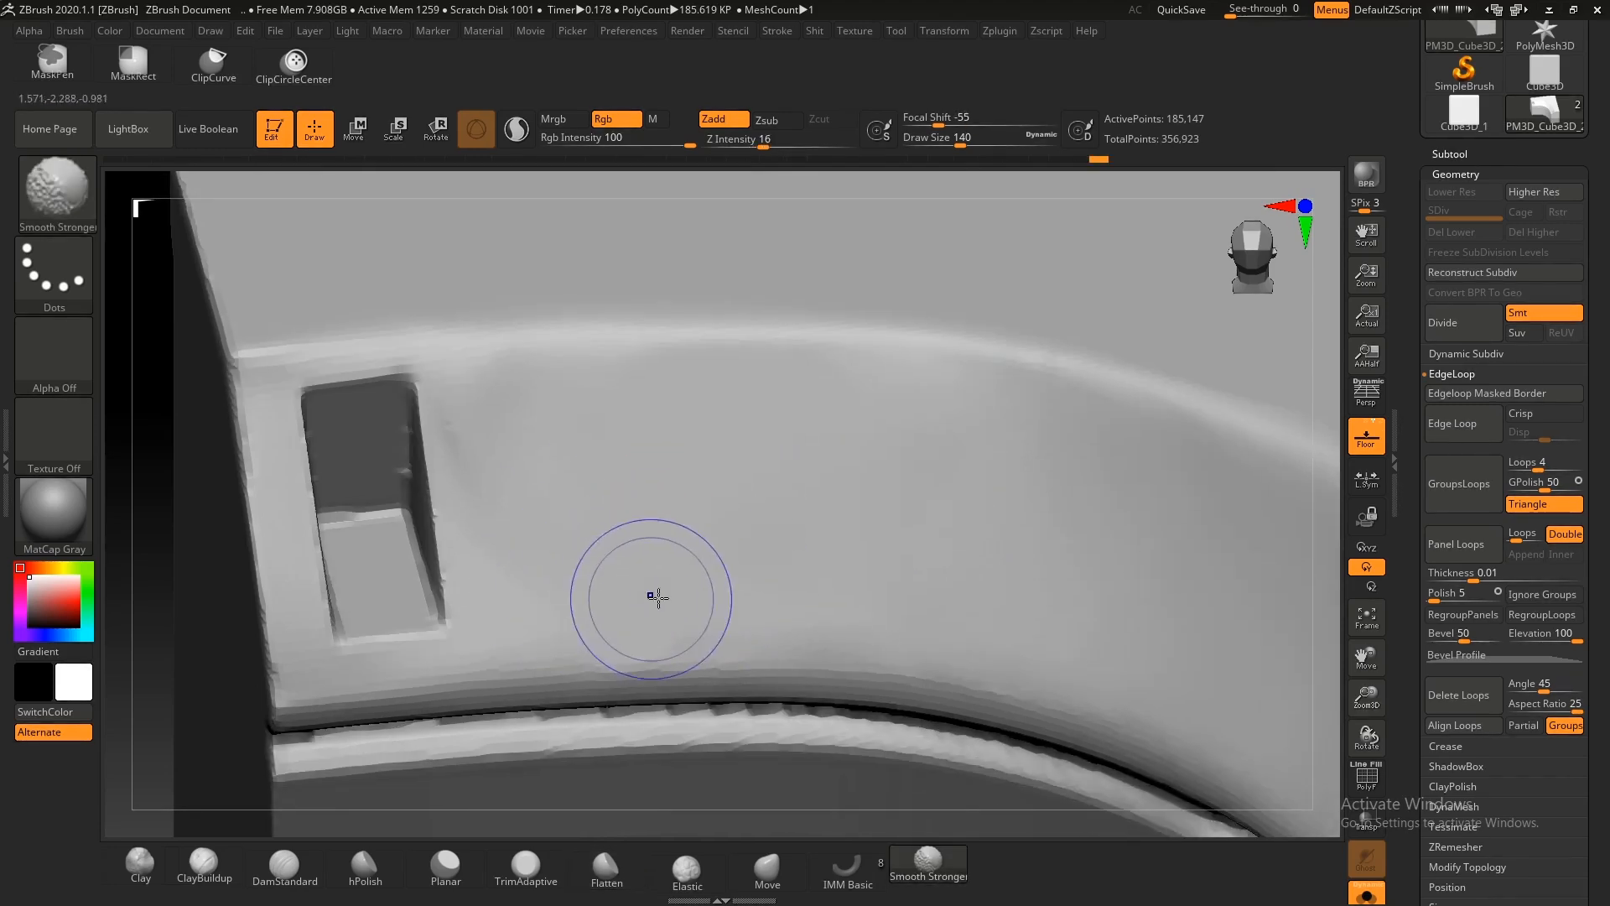
shift+drag(515, 429, 515, 456)
Step: Try polishing the curved bevel with hPolish at draw size 379, compare before and after, and undo it
mouse_move(997, 591)
ctrl+right_down()
mouse_move(808, 503)
mouse_move(833, 545)
mouse_move(755, 493)
mouse_move(708, 528)
mouse_move(791, 582)
mouse_move(658, 478)
mouse_move(700, 519)
ctrl+right_up()
mouse_move(696, 582)
right_down()
mouse_move(561, 374)
mouse_move(805, 460)
mouse_move(773, 486)
right_up()
key(4)
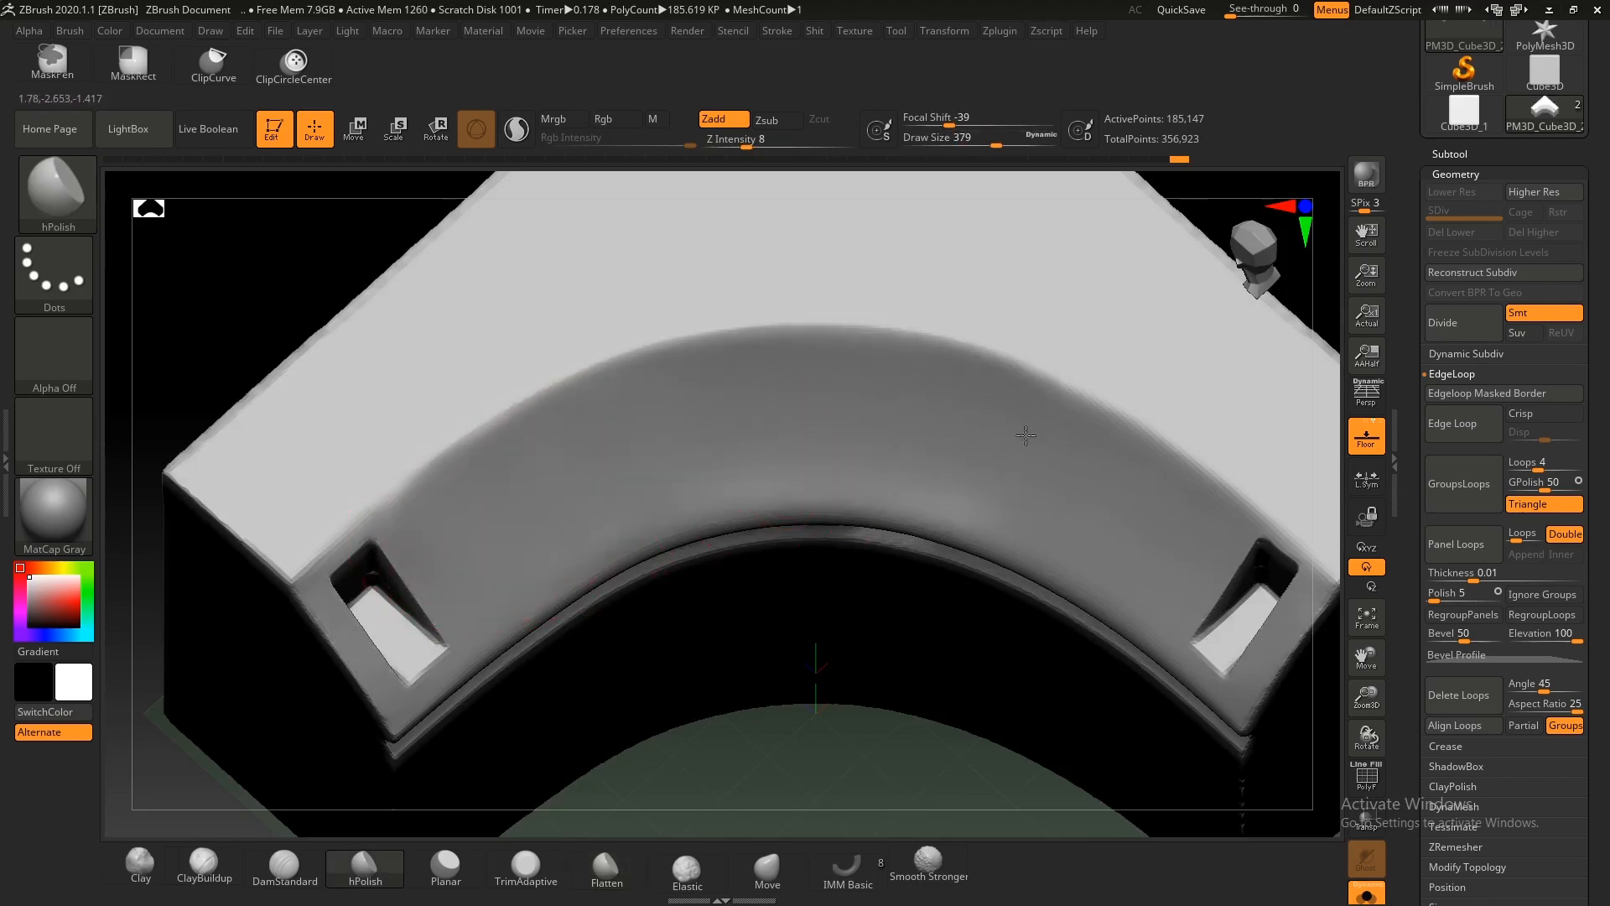
ctrl+right_drag(1179, 534, 1032, 458)
mouse_move(1032, 457)
shift+right_down()
mouse_move(999, 453)
mouse_move(1284, 604)
shift+right_up()
key(ctrl+z)
key(ctrl+shift+z)
key(ctrl+z)
Step: Try a Planar brush stroke along the flat face above the bevel and undo it
mouse_move(917, 511)
ctrl+right_down()
mouse_move(870, 475)
mouse_move(899, 417)
mouse_move(1283, 568)
mouse_move(567, 410)
mouse_move(665, 460)
mouse_move(690, 399)
mouse_move(598, 333)
mouse_move(702, 424)
mouse_move(838, 406)
ctrl+right_up()
key(s)
click(666, 460)
key(5)
key(s)
mouse_move(901, 403)
ctrl+right_down()
mouse_move(999, 507)
mouse_move(1031, 505)
ctrl+right_up()
mouse_move(1025, 505)
mouse_down()
mouse_move(820, 374)
mouse_move(560, 309)
mouse_up()
key(ctrl+z)
Step: Set DamStandard to Z intensity 6 and draw size 187 and try a stroke along the bevel's outer edge
mouse_move(778, 517)
right_down()
mouse_move(728, 430)
mouse_move(665, 478)
right_up()
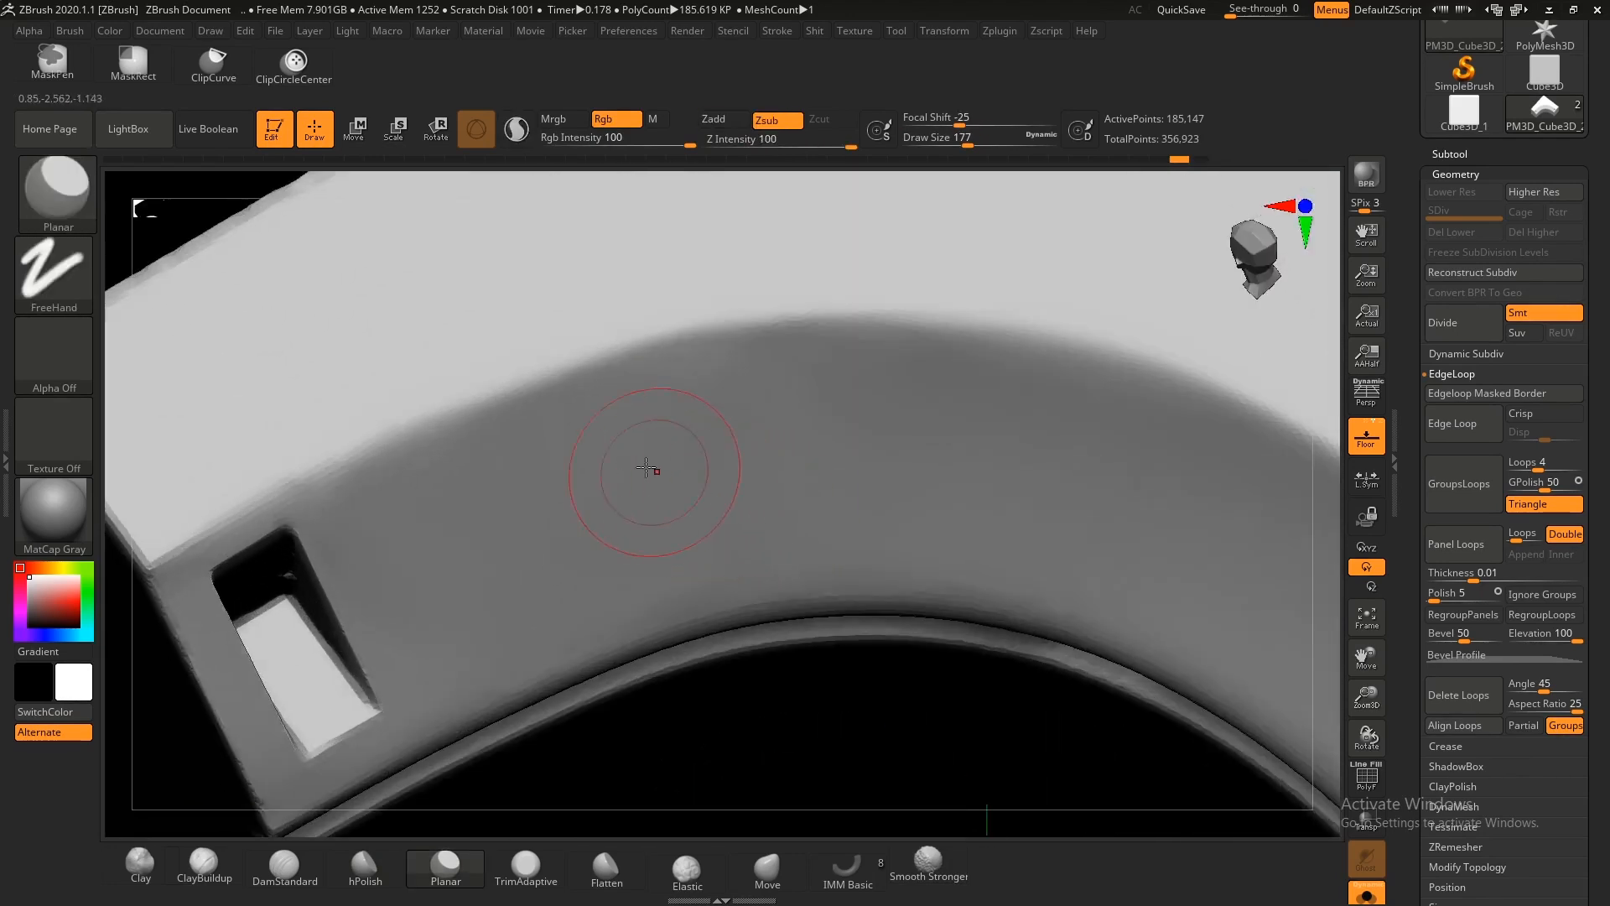
key(3)
right_drag(621, 424, 820, 180)
drag(810, 144, 738, 143)
key(s)
drag(609, 402, 614, 403)
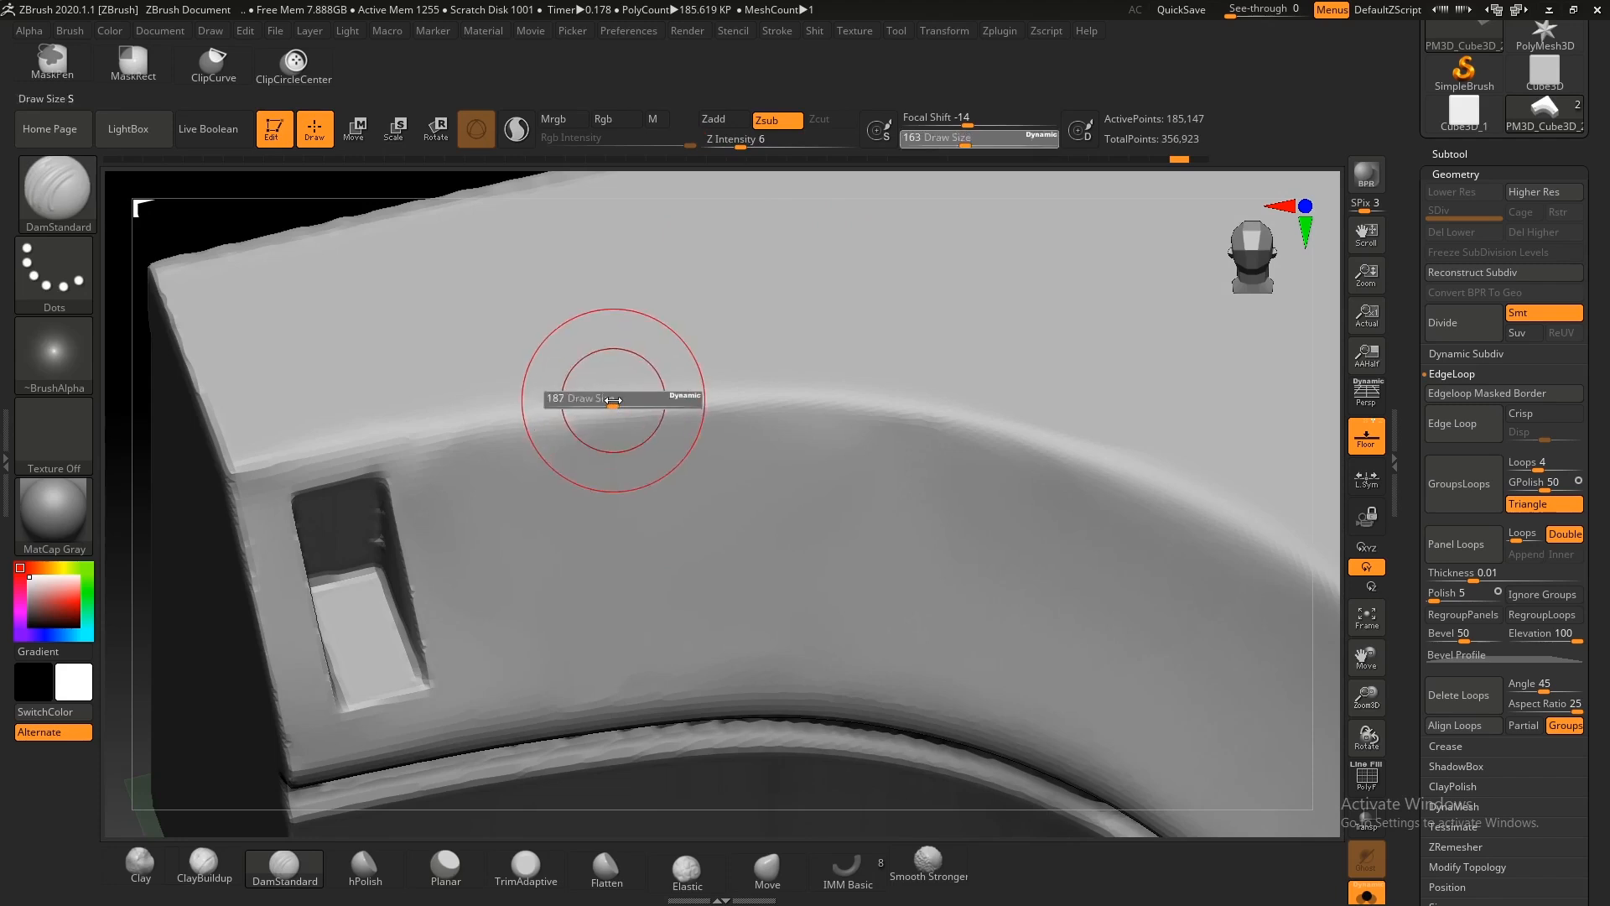
mouse_move(511, 428)
mouse_down()
mouse_move(732, 398)
mouse_move(964, 421)
mouse_move(1139, 469)
mouse_up()
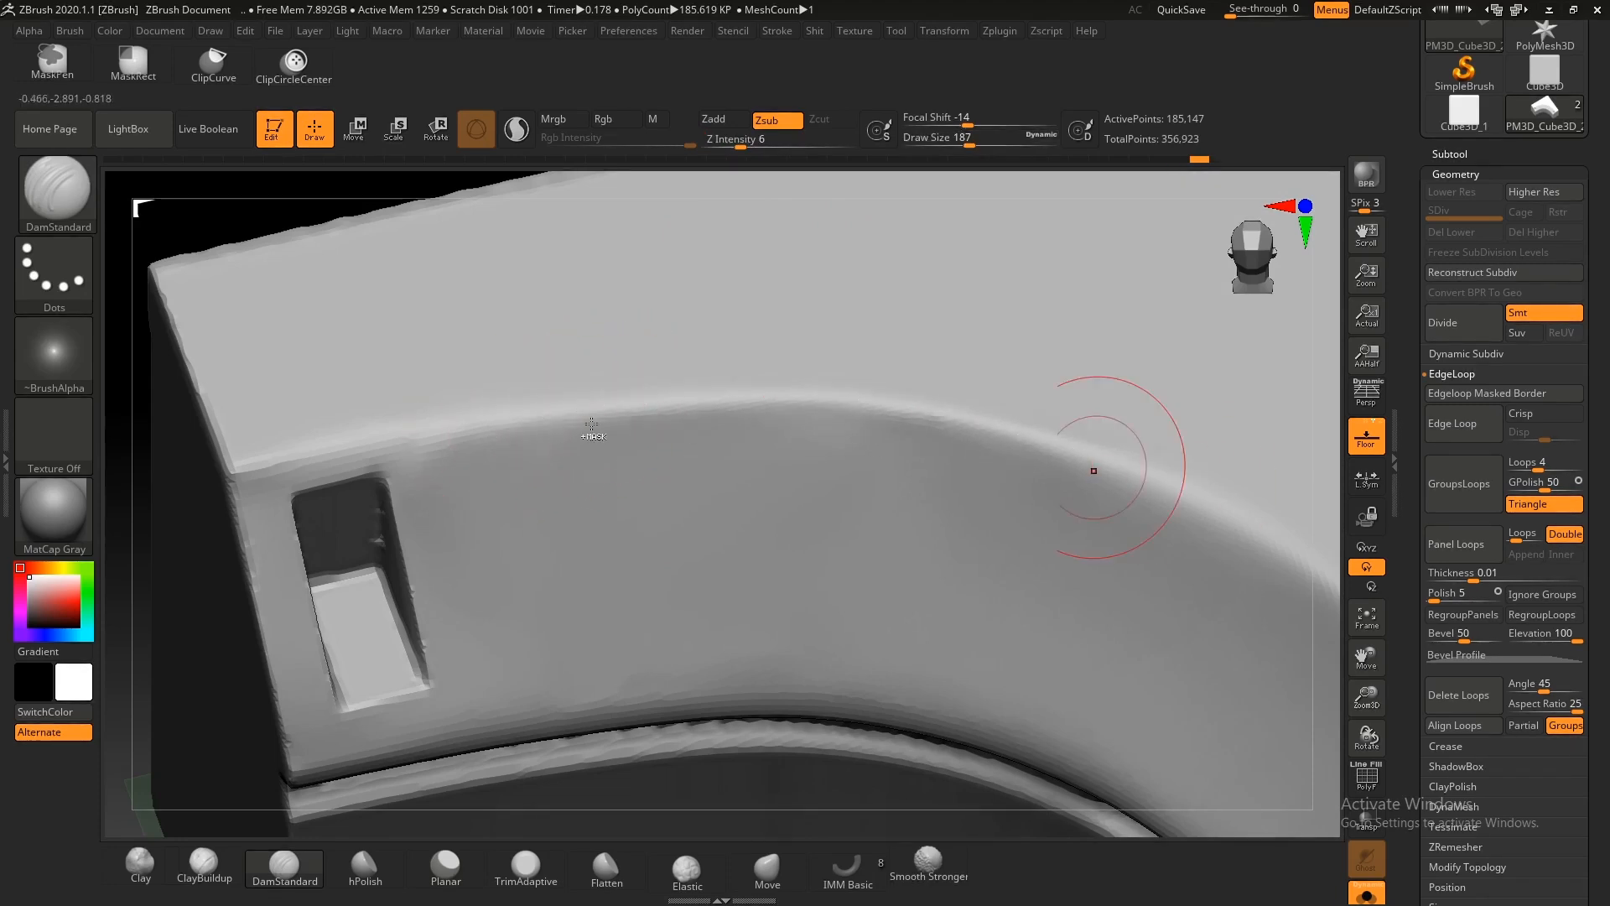
alt+right_drag(639, 402, 518, 355)
Step: Raise the DamStandard Z intensity to 11 and sharpen the curved outer edge of the bevel with long strokes
drag(741, 147, 753, 147)
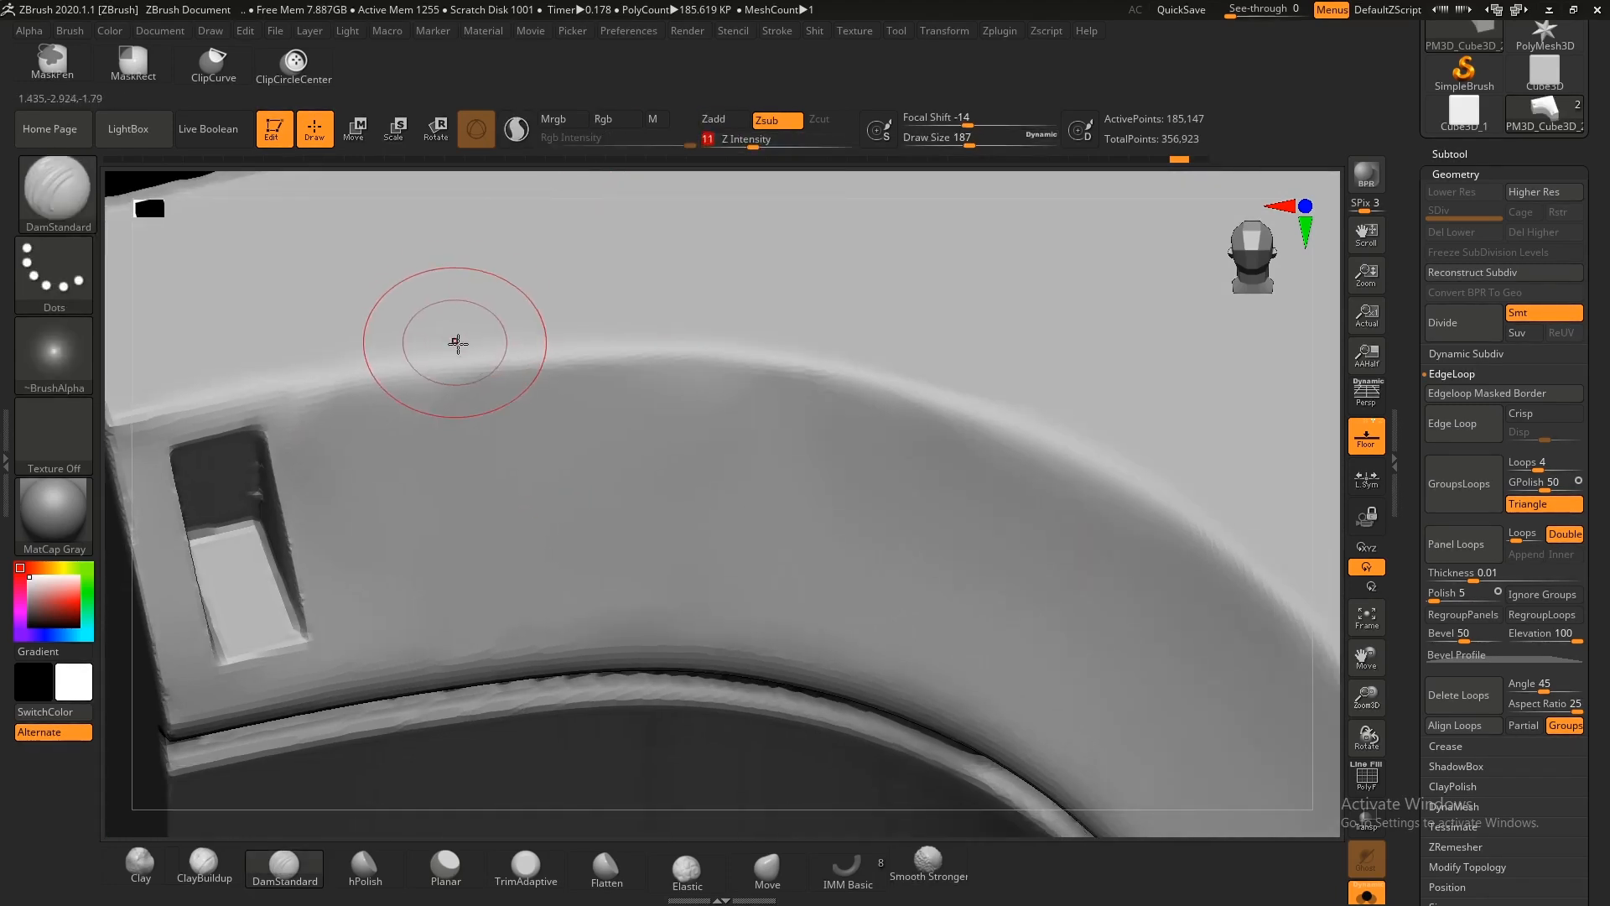
right_drag(453, 341, 341, 402)
mouse_move(316, 414)
mouse_down()
mouse_move(453, 360)
mouse_move(508, 348)
mouse_move(388, 385)
mouse_move(730, 320)
mouse_move(1144, 370)
mouse_move(1313, 460)
mouse_up()
key(ctrl+z)
mouse_move(492, 310)
right_down()
mouse_move(755, 345)
mouse_move(719, 324)
right_up()
mouse_move(719, 324)
mouse_down()
mouse_move(985, 385)
mouse_move(1244, 536)
mouse_up()
mouse_move(1244, 536)
ctrl+right_down()
mouse_move(827, 417)
mouse_move(822, 474)
ctrl+right_up()
mouse_move(822, 474)
ctrl+right_down()
mouse_move(834, 582)
mouse_move(739, 319)
ctrl+right_up()
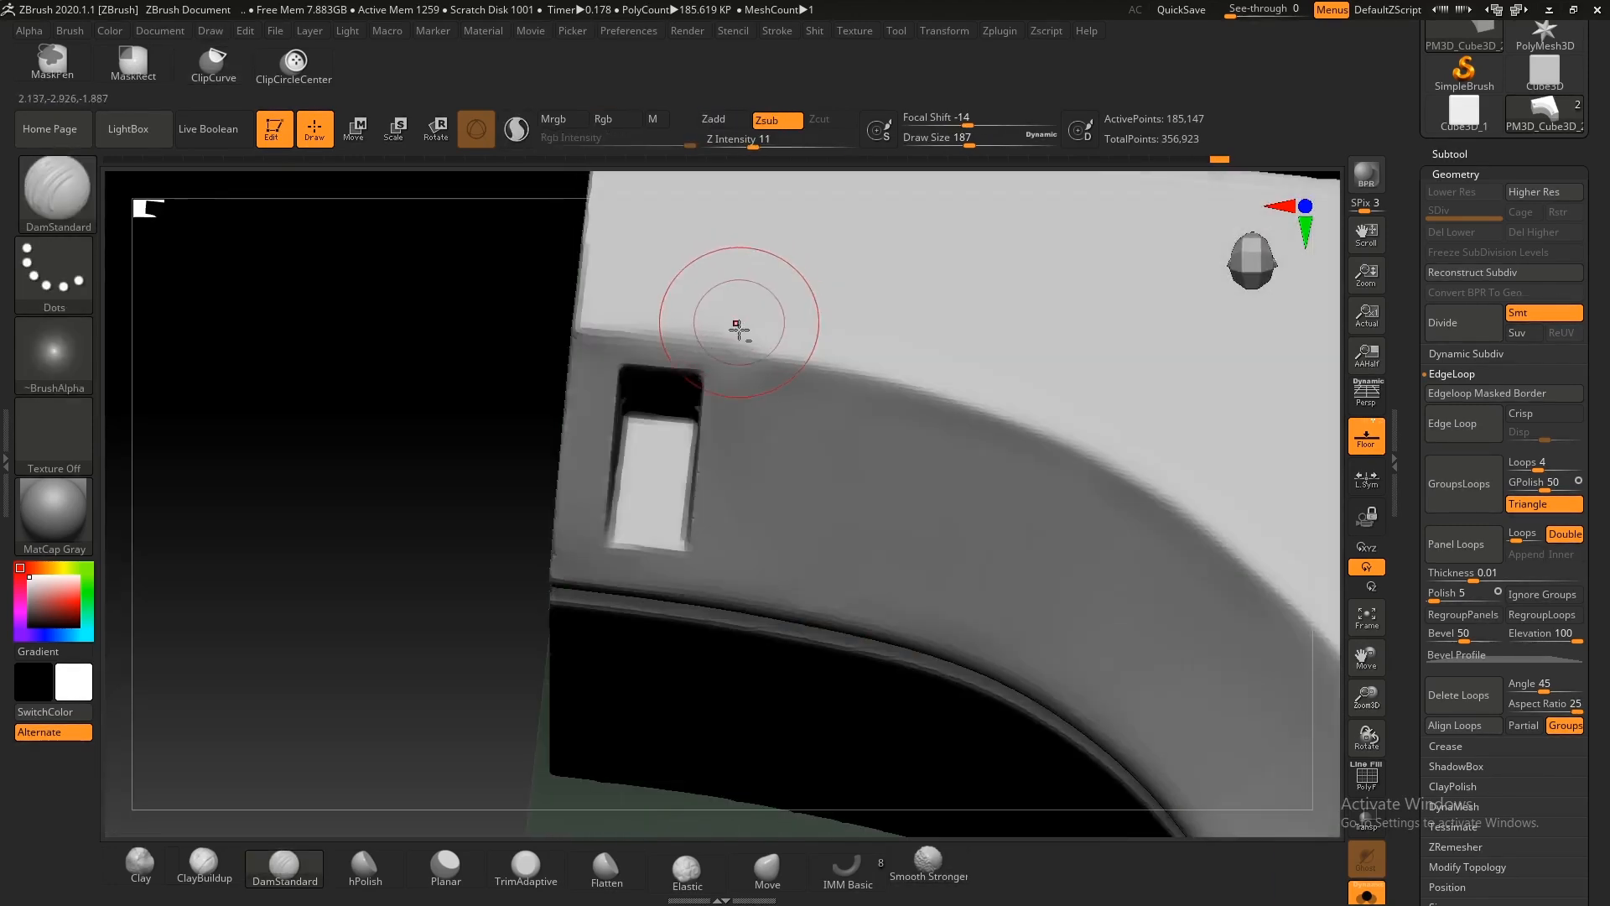
Step: Extend the DamStandard edge sharpening past both rectangular insets to the block's ends
drag(744, 349, 619, 341)
key(ctrl+z)
drag(735, 351, 557, 331)
mouse_move(557, 331)
ctrl+right_down()
mouse_move(998, 454)
mouse_move(613, 305)
ctrl+right_up()
right_drag(612, 305, 532, 565)
drag(468, 546, 597, 568)
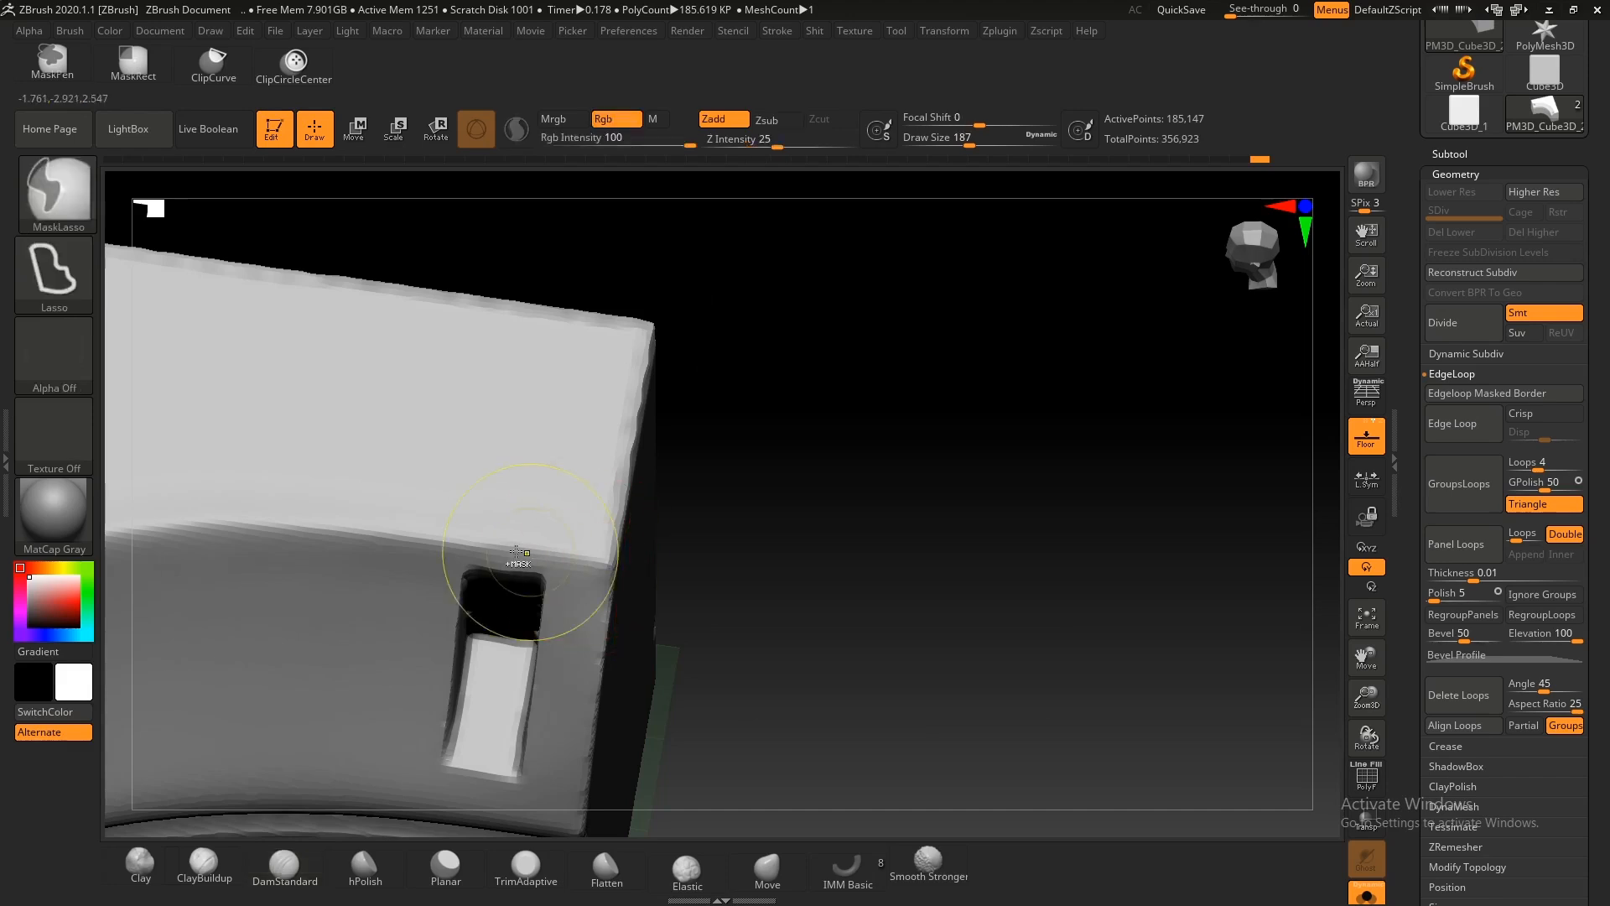
drag(467, 543, 598, 570)
Step: Level the flat face along the bevel's outer edge with the Planar brush at draw size 286, comparing before and after
mouse_move(598, 569)
ctrl+right_down()
mouse_move(363, 495)
mouse_move(603, 363)
ctrl+right_up()
mouse_move(603, 362)
shift+right_down()
mouse_move(741, 370)
mouse_move(797, 455)
shift+right_up()
key(5)
key(bracketright)
ctrl+right_drag(399, 320, 517, 319)
key(bracketright)
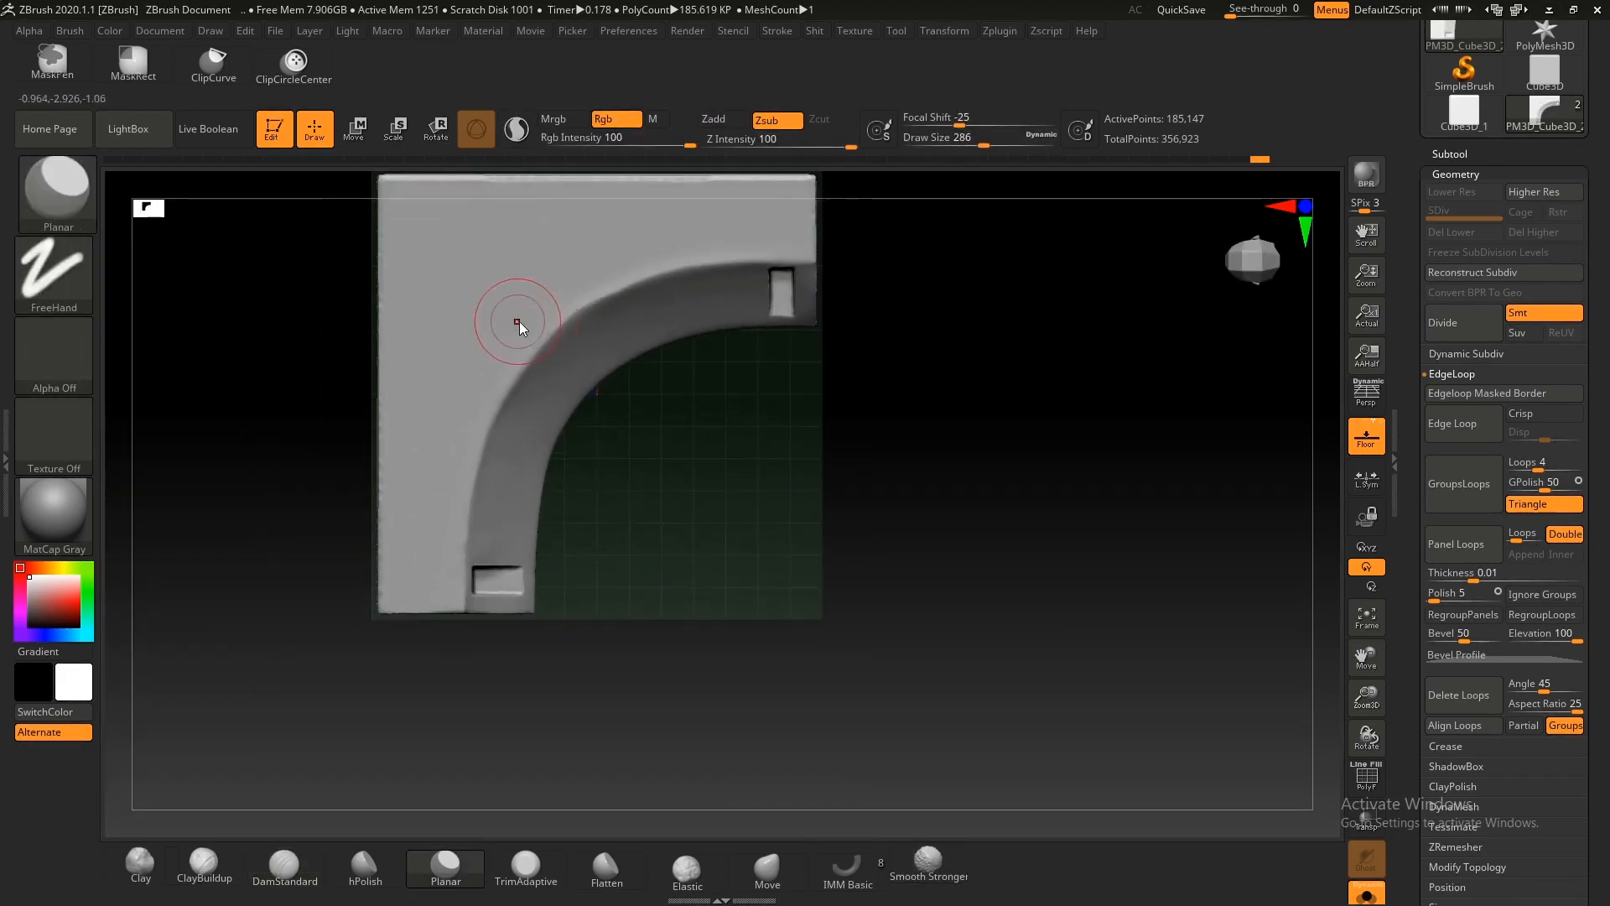
drag(564, 340, 711, 282)
right_drag(525, 362, 638, 469)
ctrl+right_drag(638, 470, 711, 532)
key(ctrl+z)
key(ctrl+shift+z)
ctrl+right_drag(654, 399, 704, 436)
right_drag(704, 436, 755, 478)
mouse_move(754, 478)
ctrl+right_down()
mouse_move(764, 511)
mouse_move(657, 587)
mouse_move(641, 405)
ctrl+right_up()
ctrl+right_drag(642, 404, 643, 417)
Step: Flatten the bevel surface along its outer edge from one inset to the other with the Flatten brush at draw size 177
click(599, 865)
mouse_move(586, 543)
right_down()
mouse_move(575, 467)
mouse_move(534, 554)
right_up()
drag(441, 516, 517, 484)
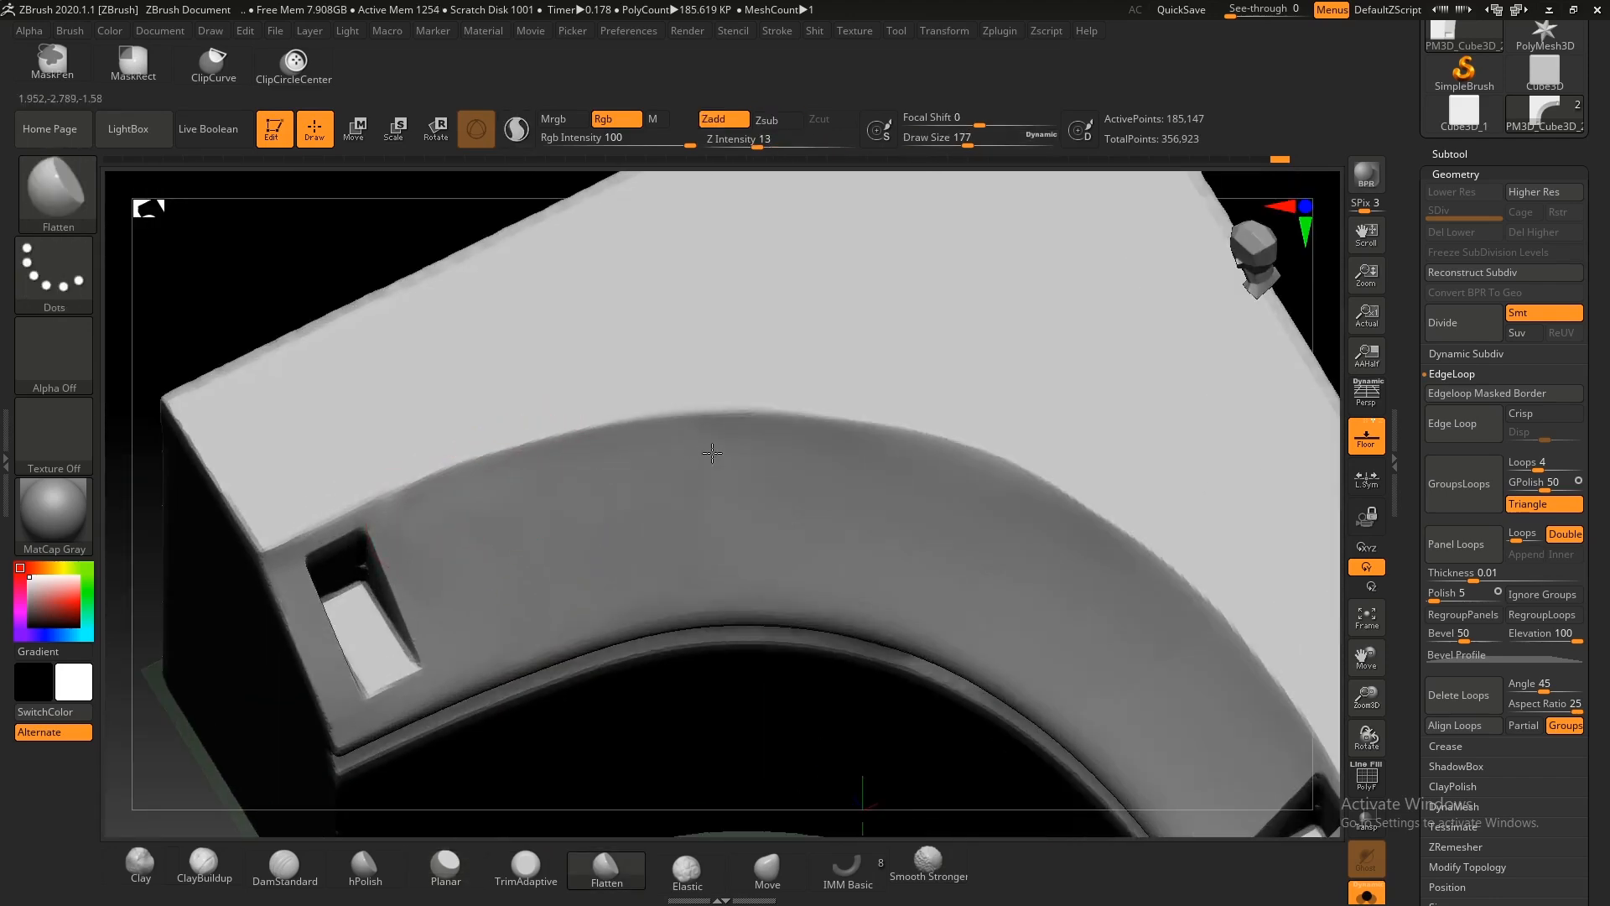
right_drag(964, 476, 656, 441)
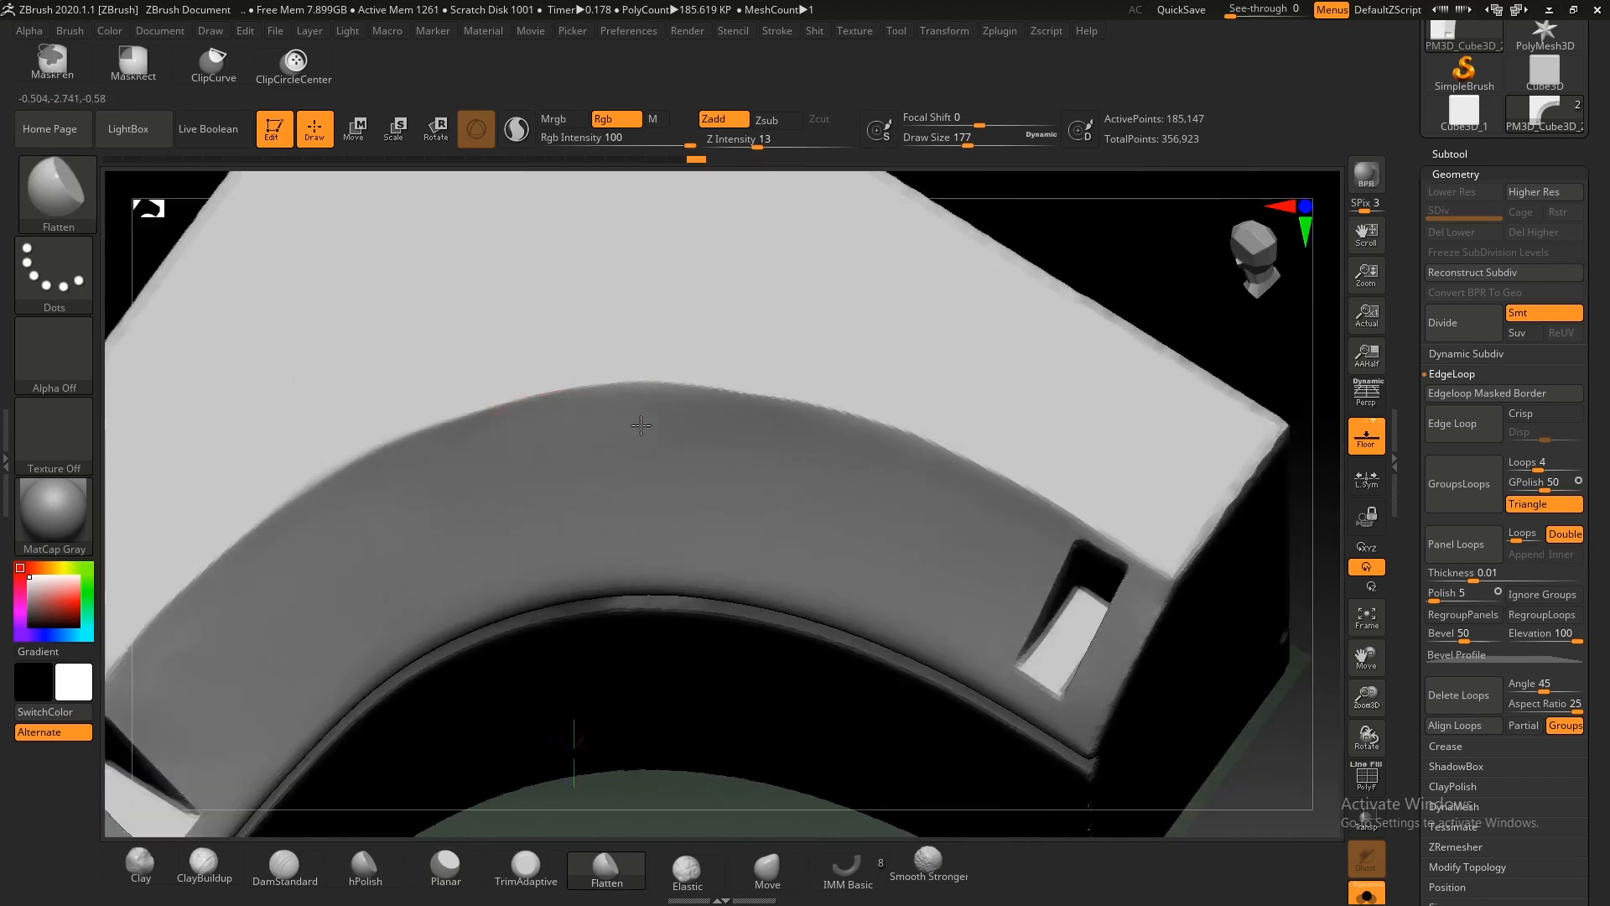
right_drag(909, 478, 330, 413)
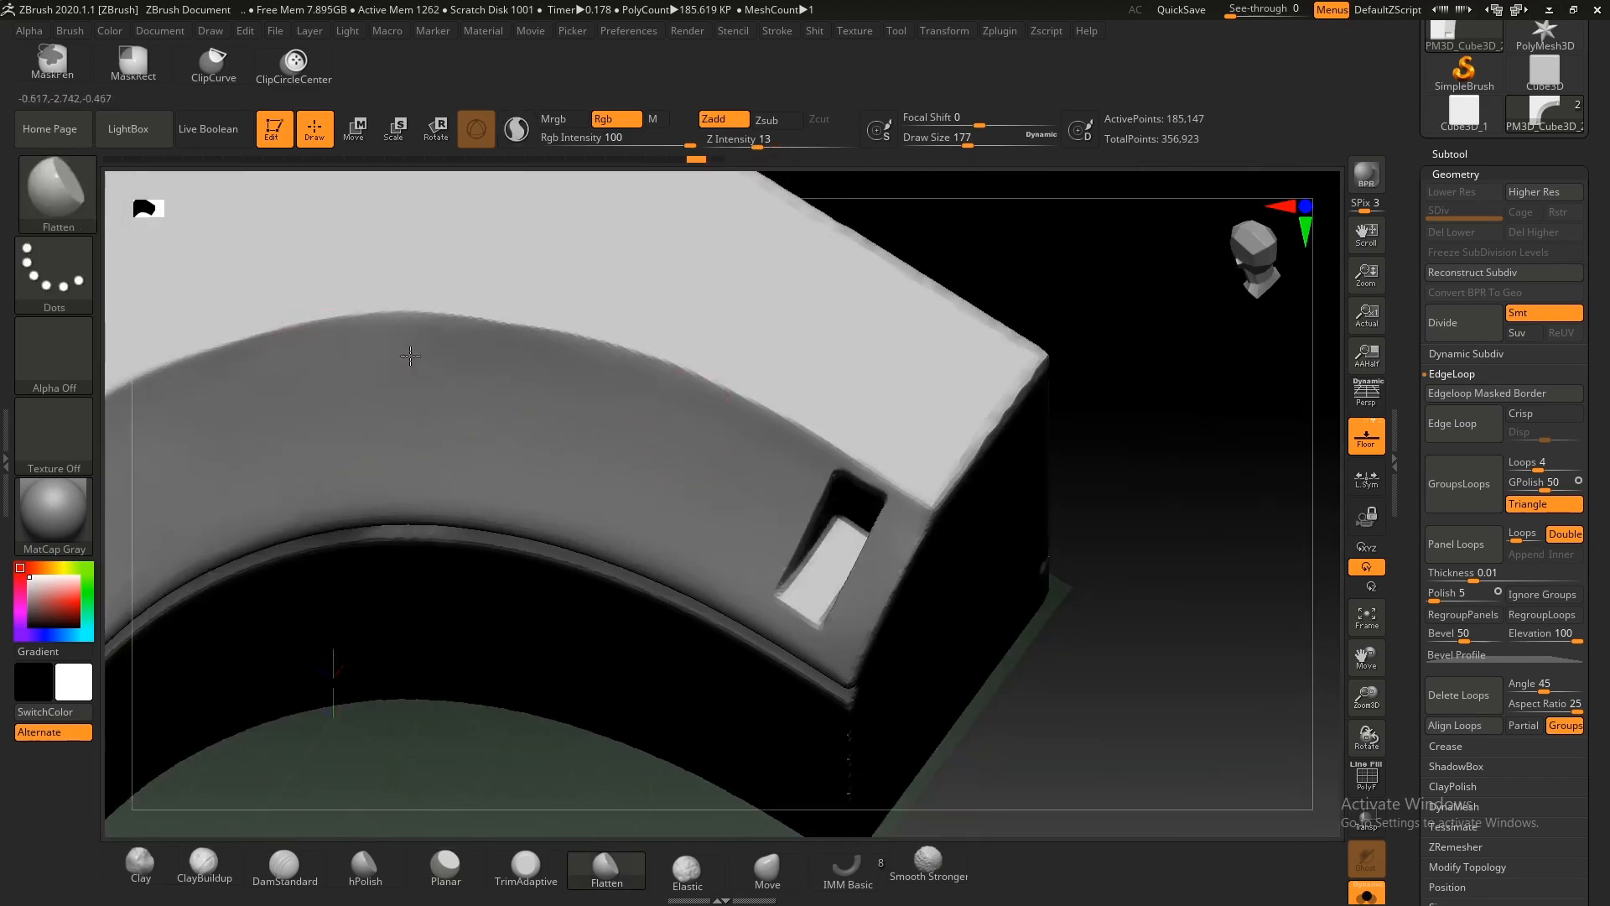
right_drag(639, 398, 614, 390)
Step: Refine the bevel near the insets with the Flatten brush at a reduced draw size
key(s)
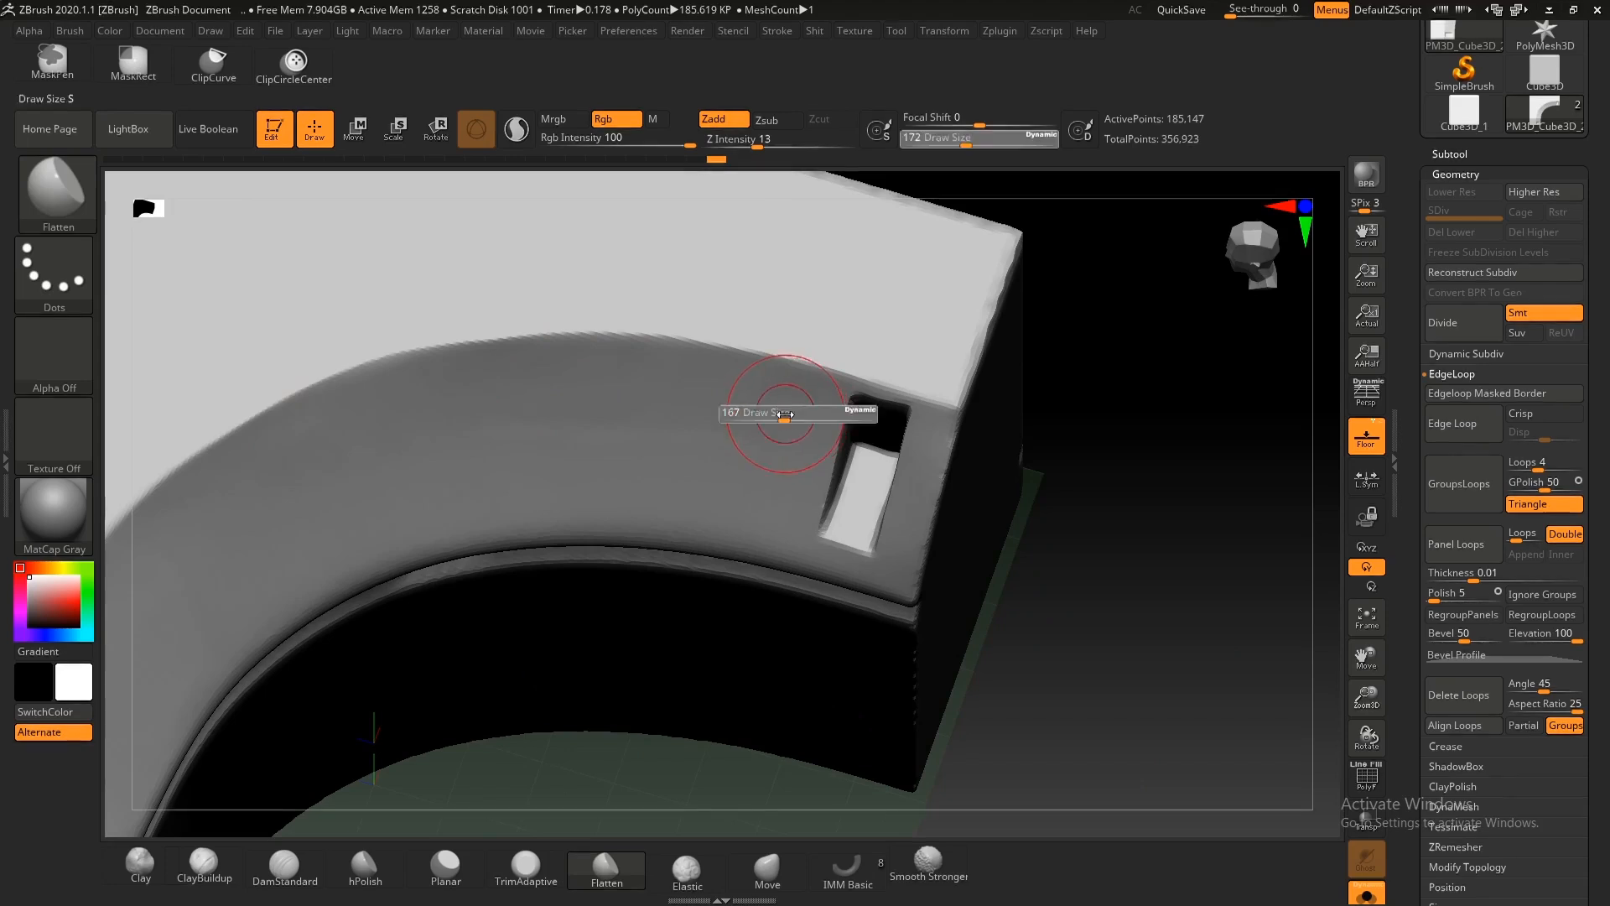
click(784, 412)
mouse_move(408, 435)
ctrl+right_down()
mouse_move(578, 389)
mouse_move(637, 436)
ctrl+right_up()
mouse_move(637, 436)
ctrl+right_down()
mouse_move(693, 535)
mouse_move(600, 431)
mouse_move(680, 334)
mouse_move(611, 377)
mouse_move(644, 356)
mouse_move(692, 380)
mouse_move(550, 390)
mouse_move(722, 475)
mouse_move(651, 540)
mouse_move(629, 413)
mouse_move(568, 503)
mouse_move(632, 536)
ctrl+right_up()
key(s)
drag(633, 537, 622, 537)
ctrl+right_drag(604, 575, 475, 353)
mouse_move(818, 382)
alt+right_down()
mouse_move(683, 432)
mouse_move(712, 503)
mouse_move(593, 437)
mouse_move(688, 461)
alt+right_up()
mouse_move(687, 461)
ctrl+right_down()
mouse_move(762, 561)
mouse_move(564, 532)
mouse_move(565, 603)
mouse_move(506, 573)
ctrl+right_up()
Step: Smooth the middle of the curved bevel with a larger brush and check the whole block from the front
key(bracketright)
ctrl+right_drag(820, 512, 543, 521)
mouse_move(629, 492)
shift+mouse_down()
mouse_move(613, 500)
mouse_move(730, 503)
shift+mouse_up()
ctrl+right_drag(730, 504, 721, 436)
shift+right_drag(721, 436, 823, 587)
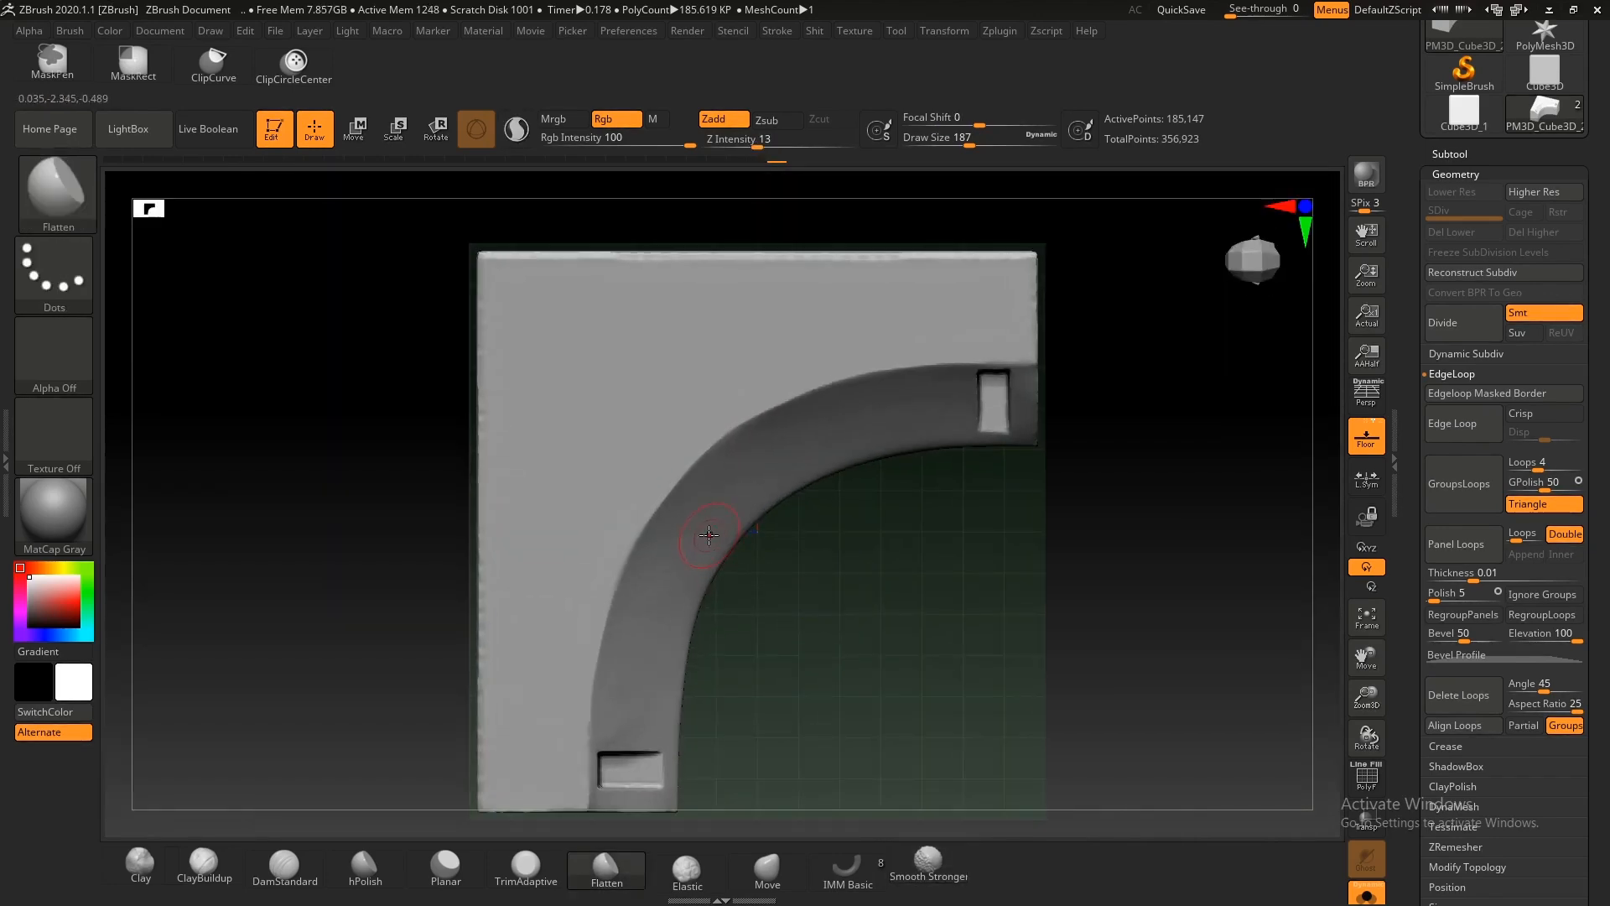
ctrl+right_drag(837, 467, 755, 402)
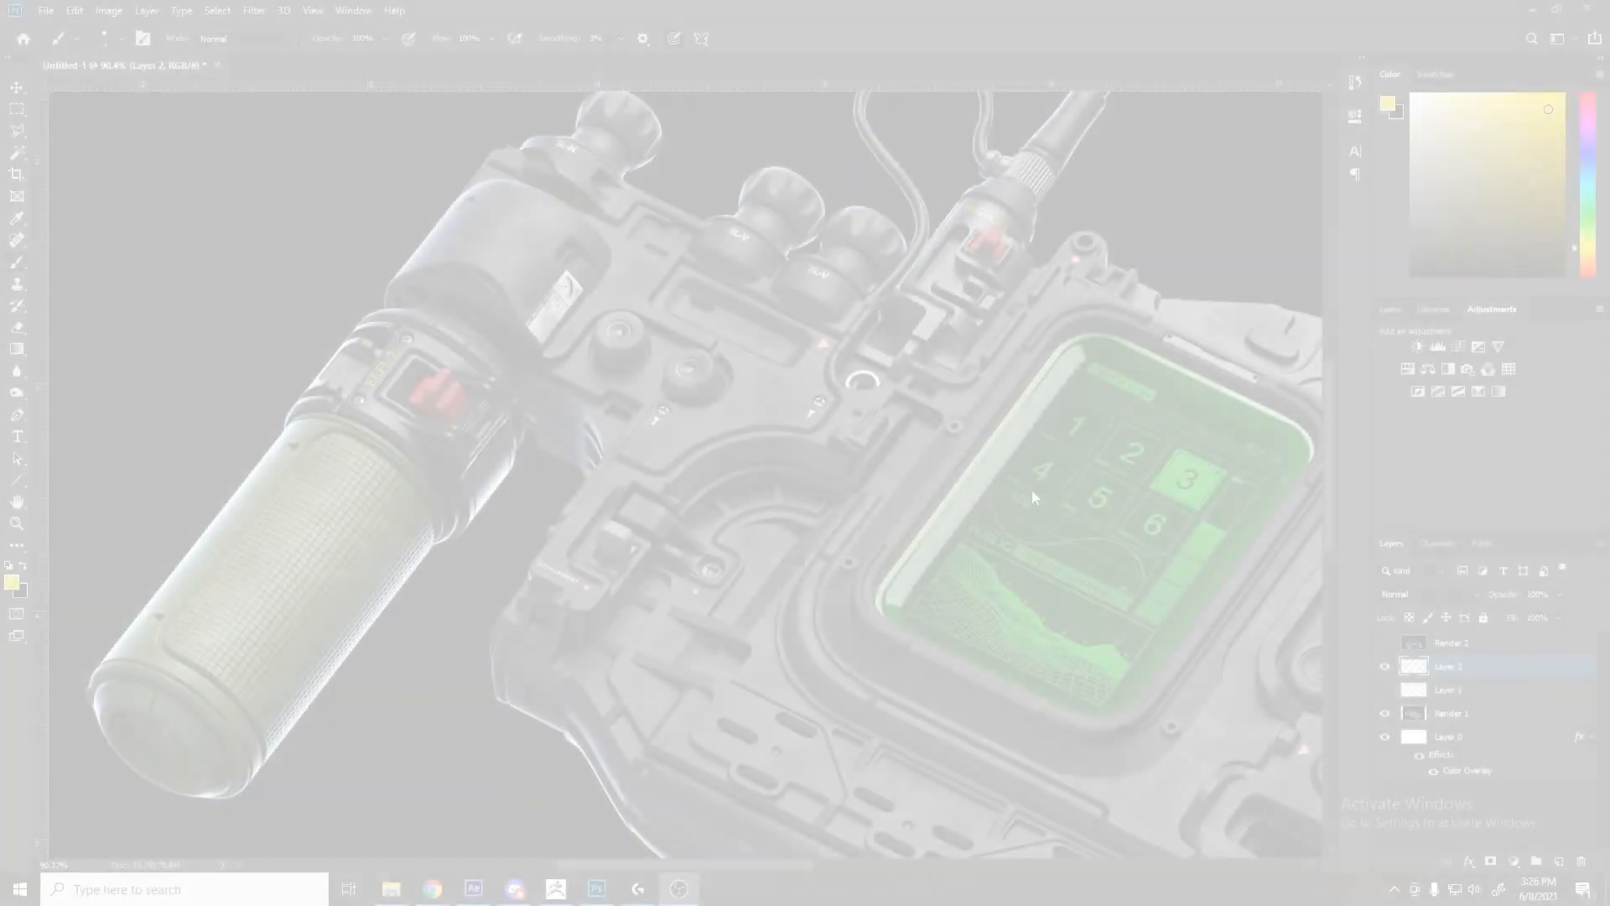
Step: Switch to Photoshop and examine the curved channel and ribbed recess on the device reference render
alt+scroll(739, 482, up, 11)
alt+scroll(880, 537, down, 6)
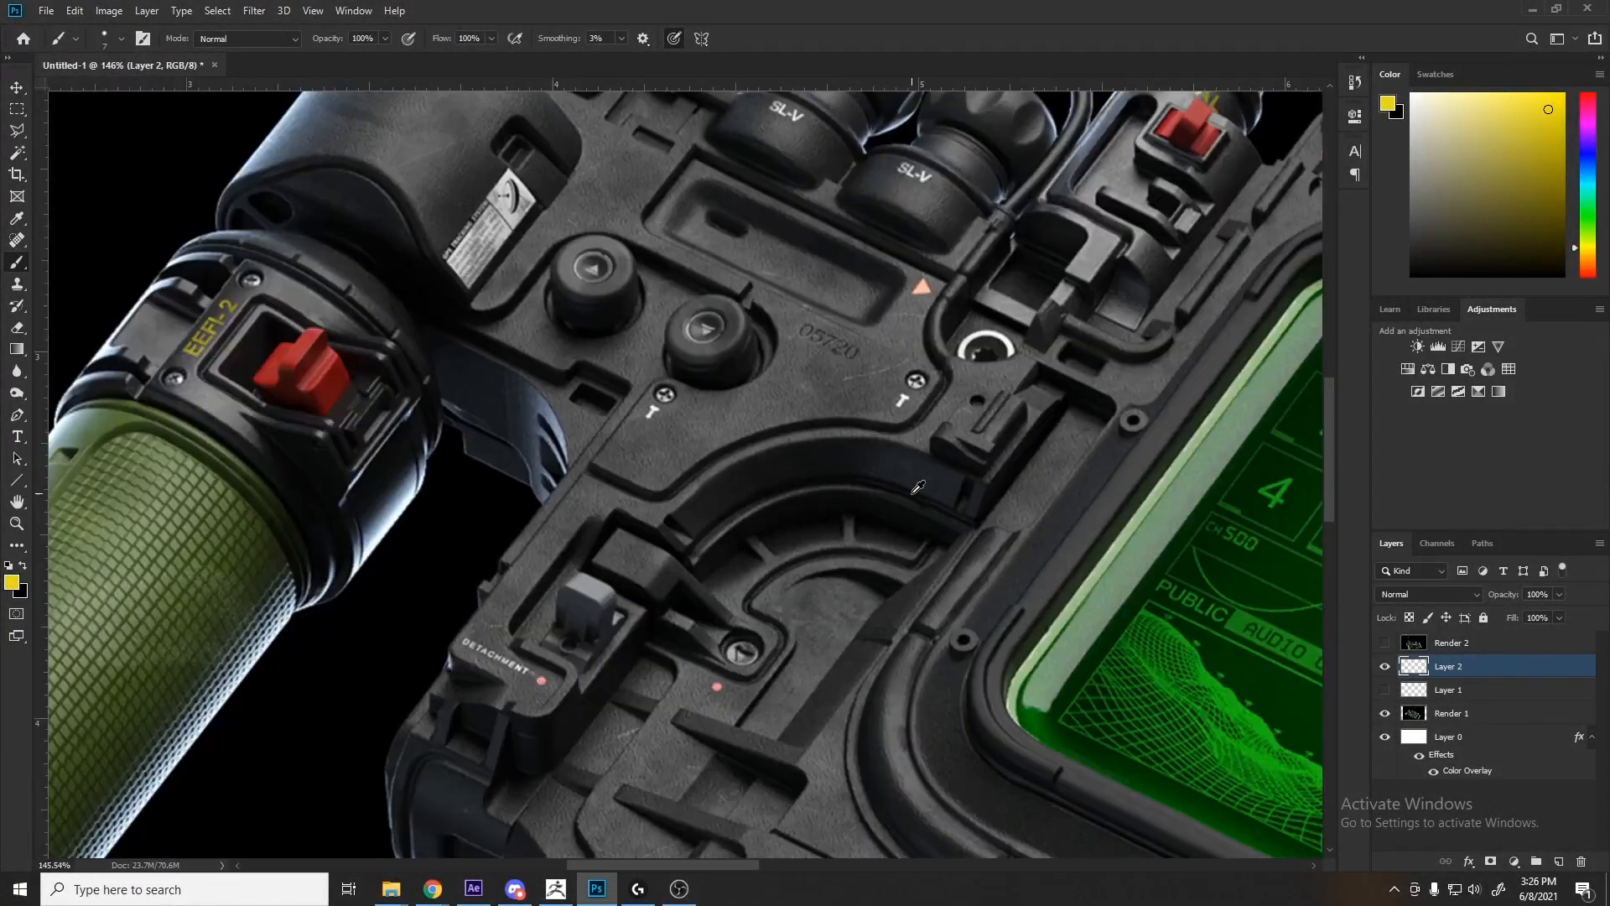
alt+scroll(915, 490, up, 4)
alt+scroll(916, 470, down, 3)
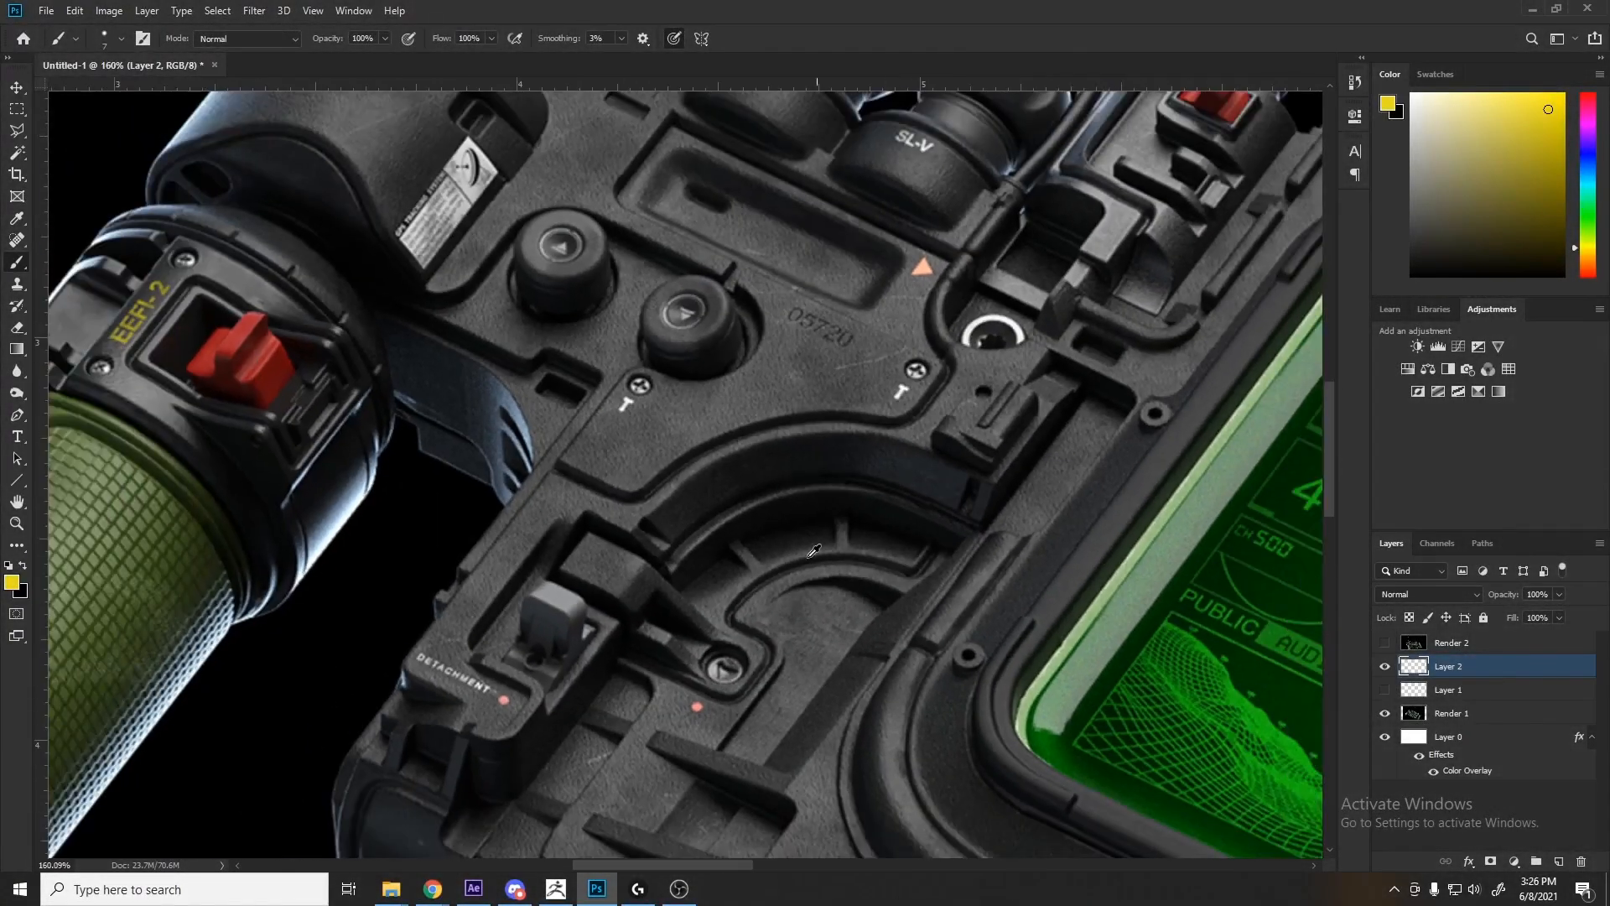
alt+scroll(732, 598, up, 3)
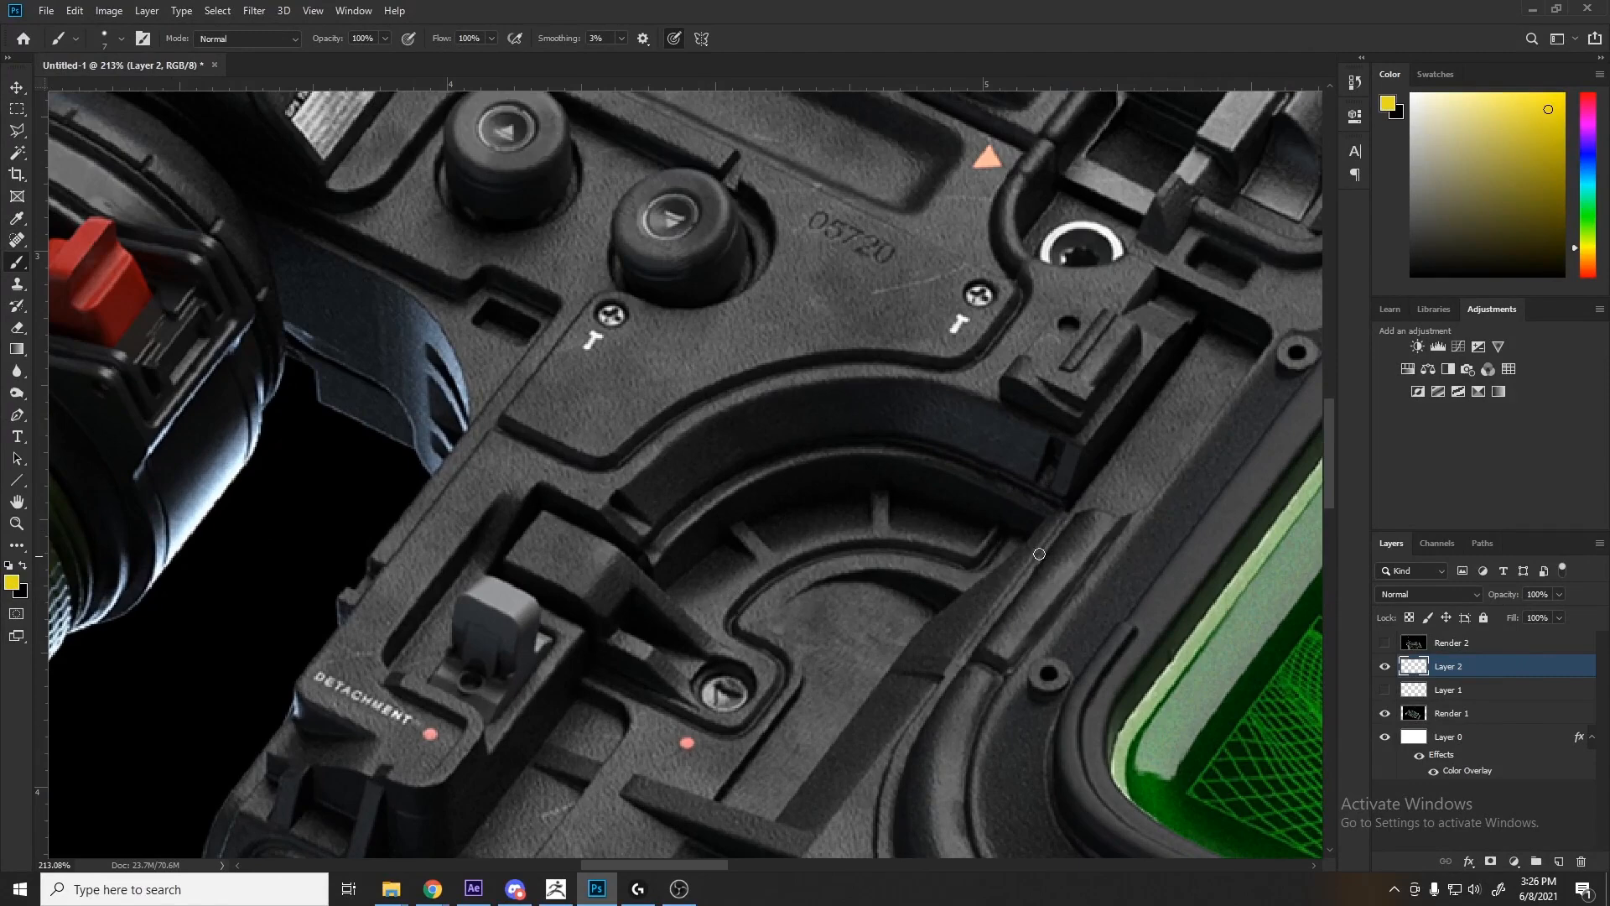
alt+scroll(645, 553, down, 5)
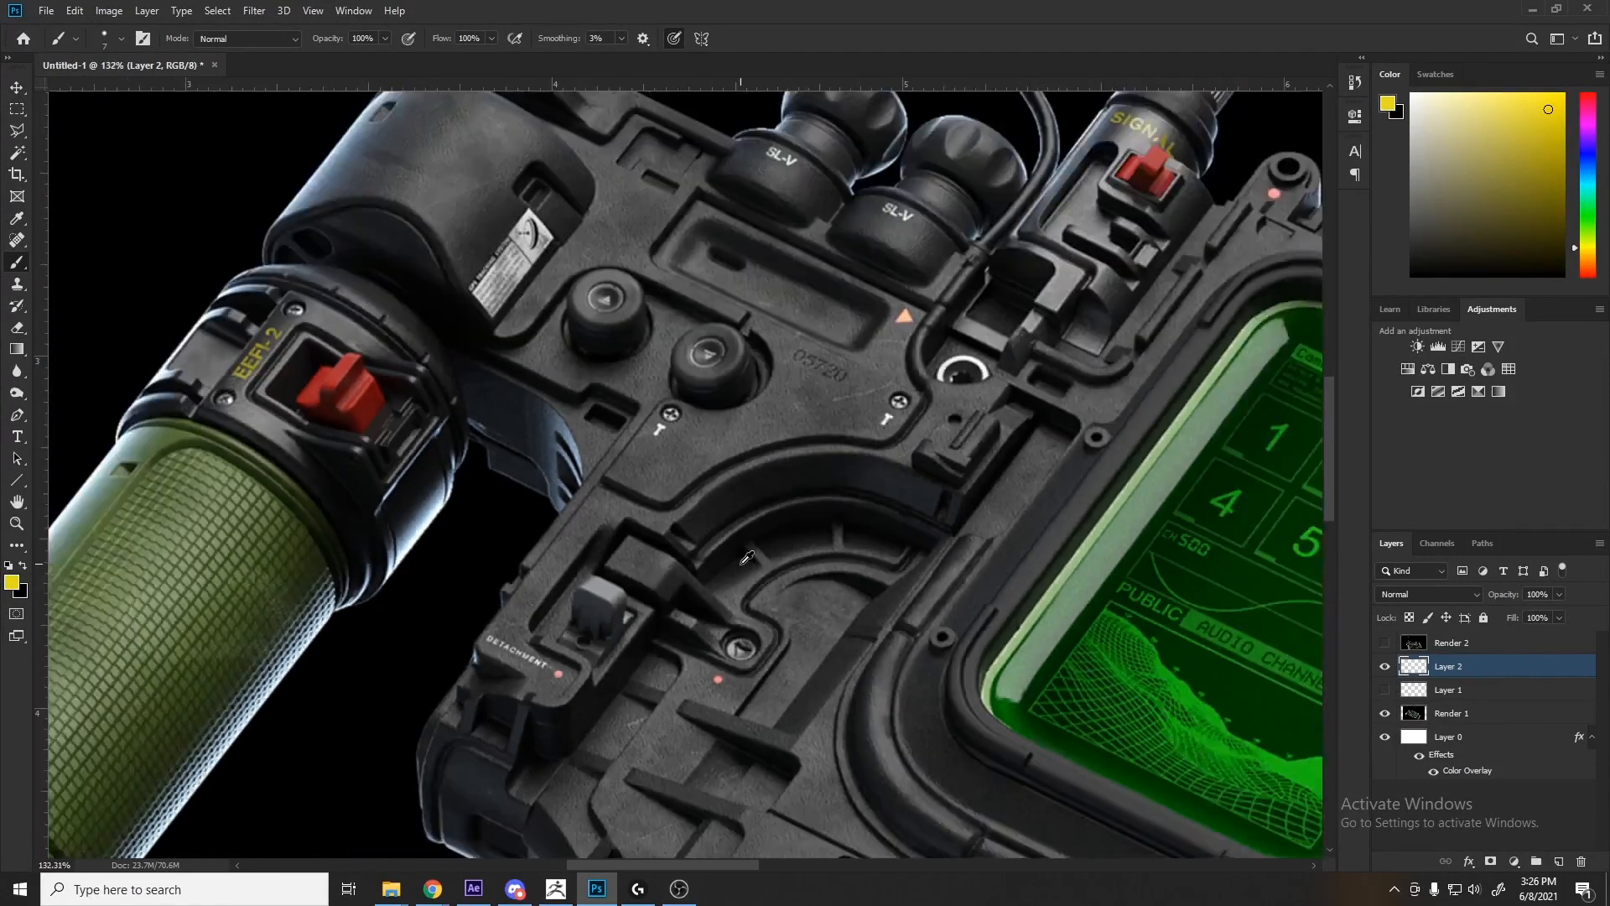
Step: Outline the curved channel and its ribbed recess on the reference render with the yellow brush
alt+scroll(843, 477, up, 2)
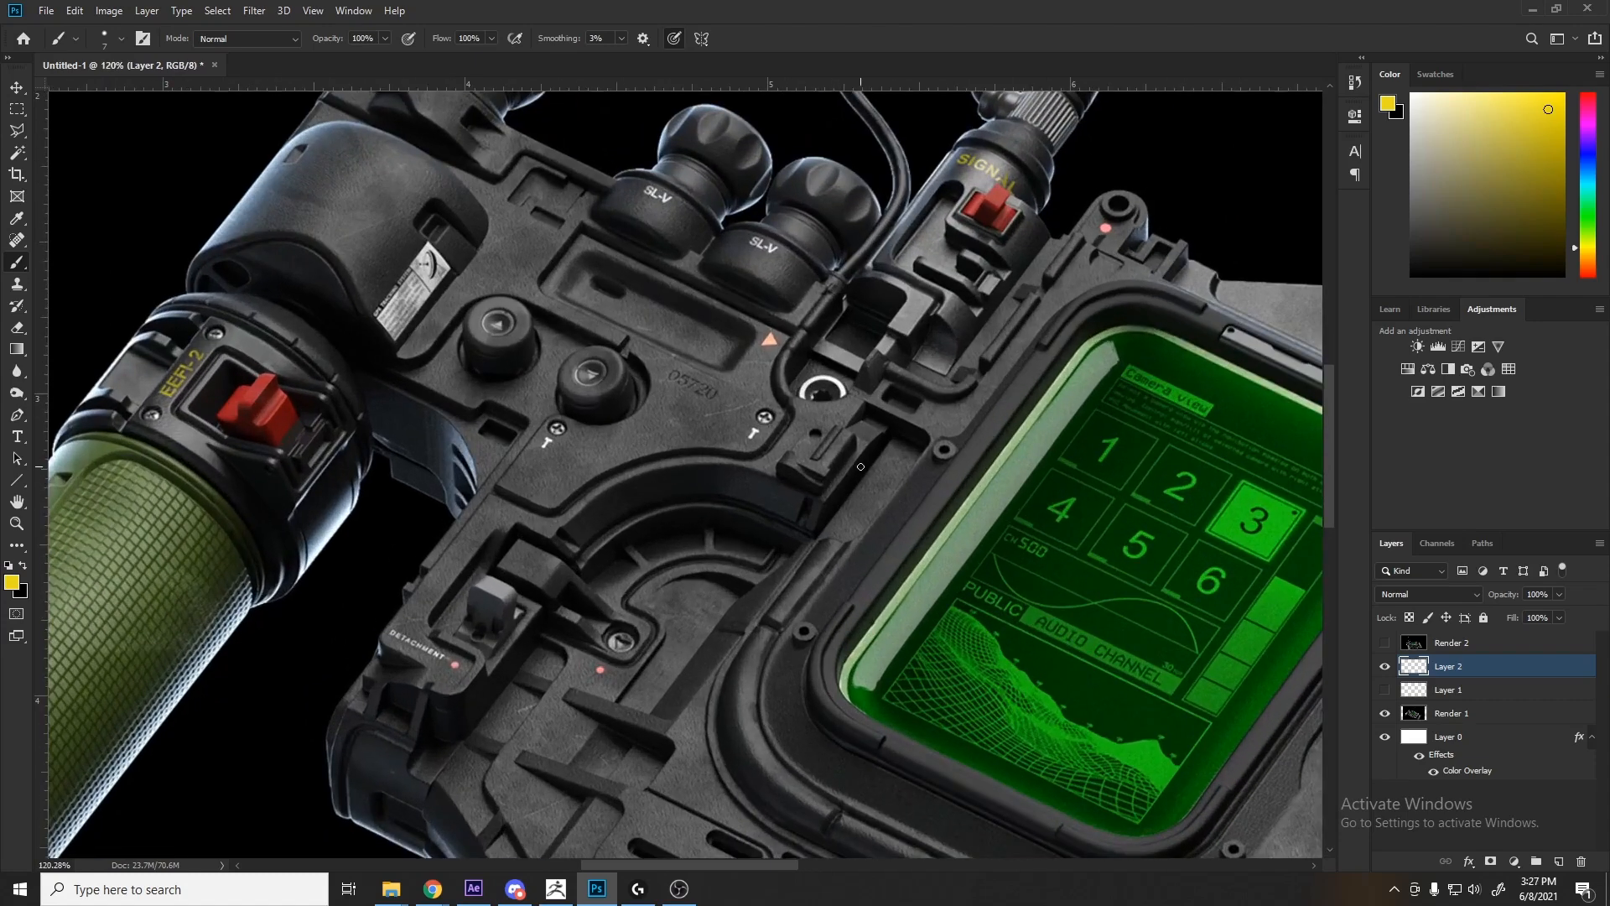
drag(775, 437, 595, 453)
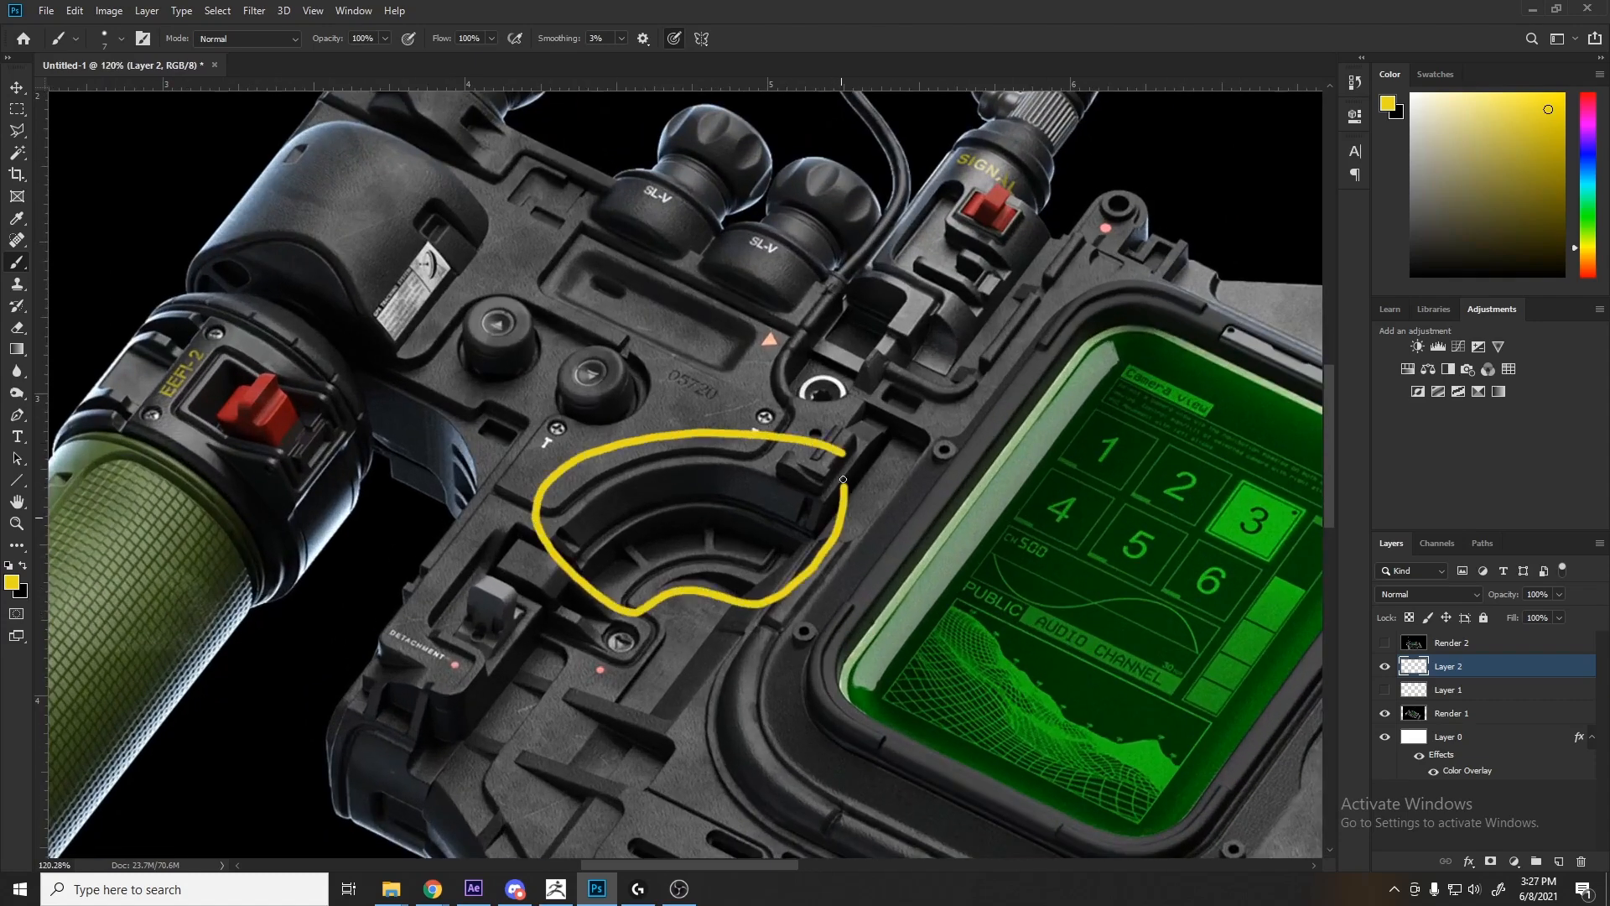
alt+scroll(851, 547, down, 2)
alt+scroll(700, 721, up, 6)
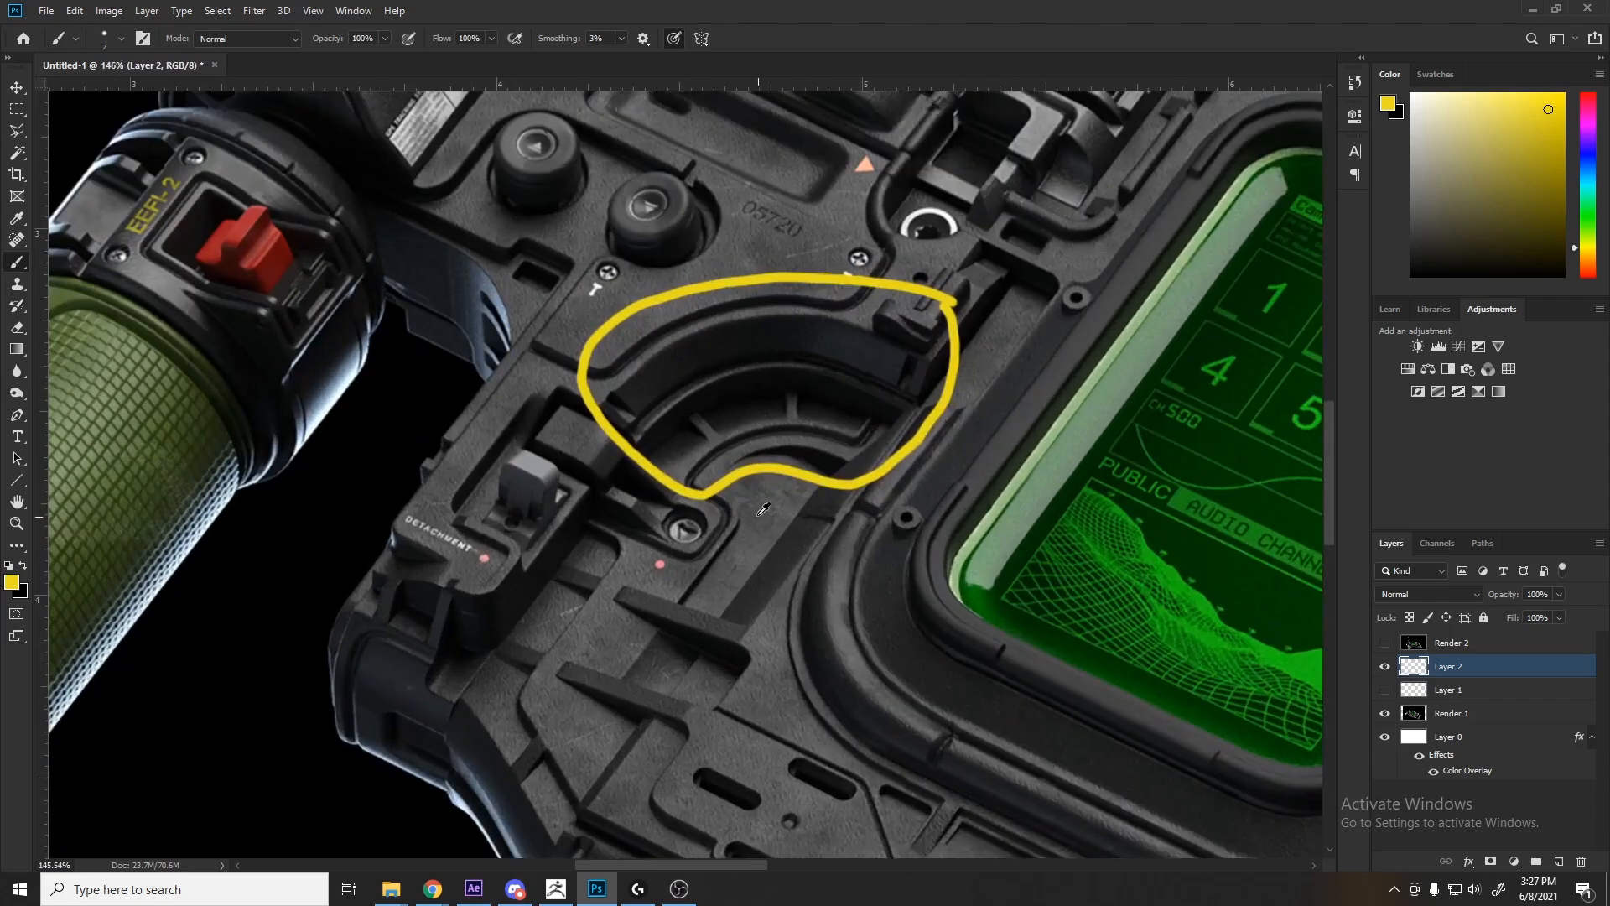
Step: Outline the small curved inset beside the BB-L label in yellow on the reference render
alt+scroll(760, 536, down, 3)
alt+scroll(784, 595, up, 4)
alt+scroll(723, 538, down, 5)
alt+scroll(730, 537, down, 2)
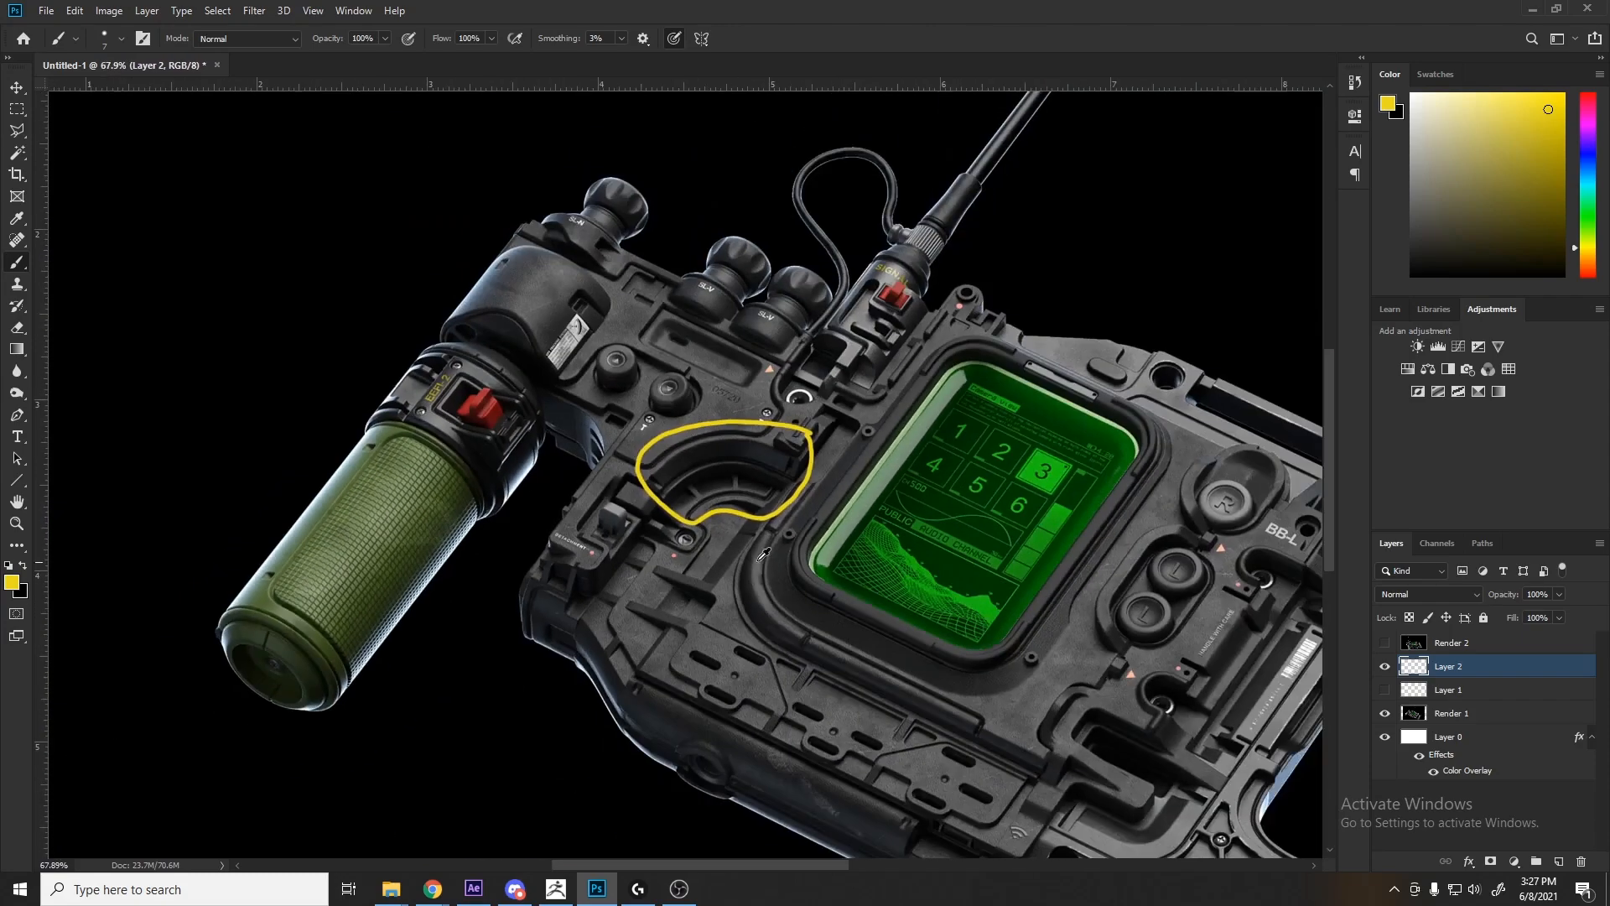
alt+scroll(755, 536, up, 4)
alt+scroll(807, 528, down, 3)
alt+scroll(755, 536, up, 2)
alt+scroll(738, 541, down, 2)
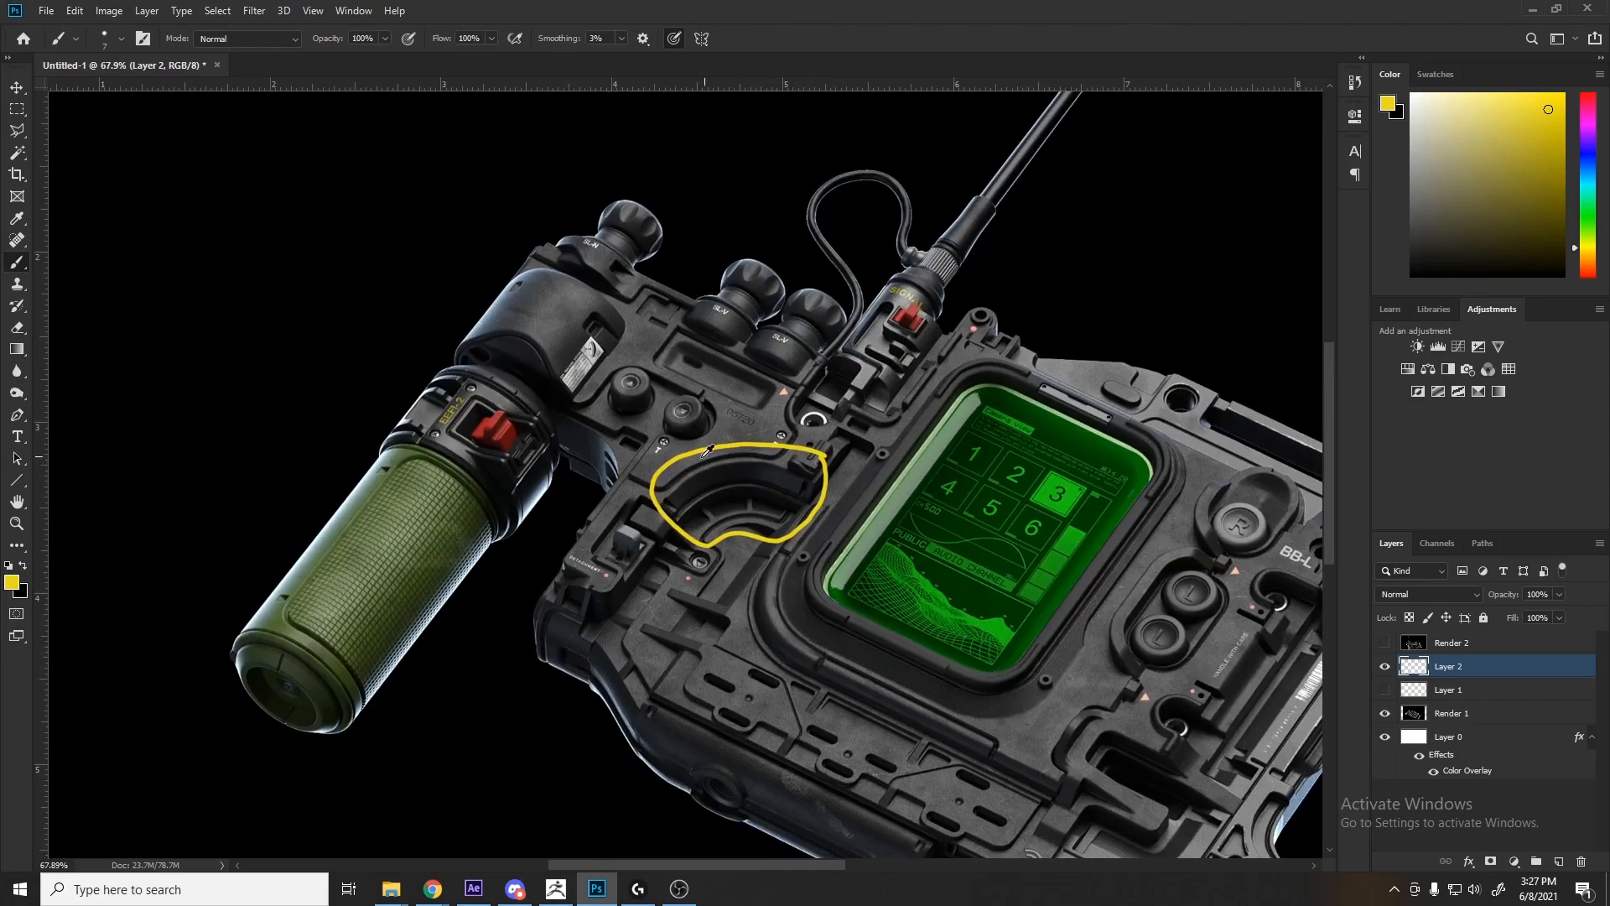
alt+scroll(724, 442, down, 2)
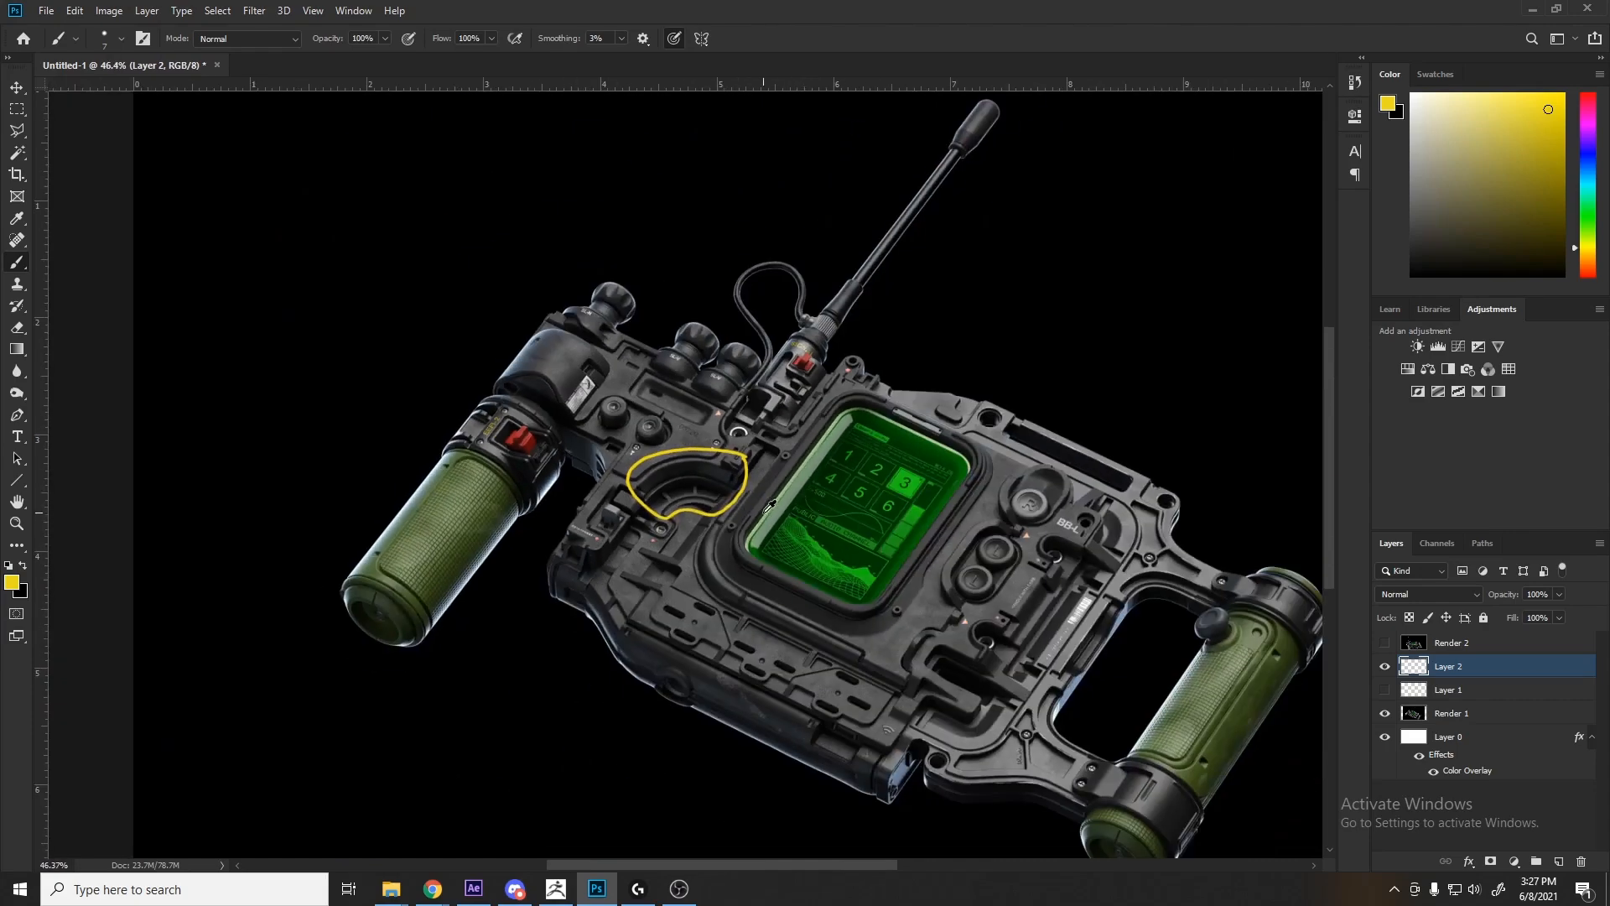
alt+scroll(1176, 572, up, 4)
mouse_move(1095, 532)
mouse_down()
mouse_move(1016, 411)
mouse_move(1010, 525)
mouse_up()
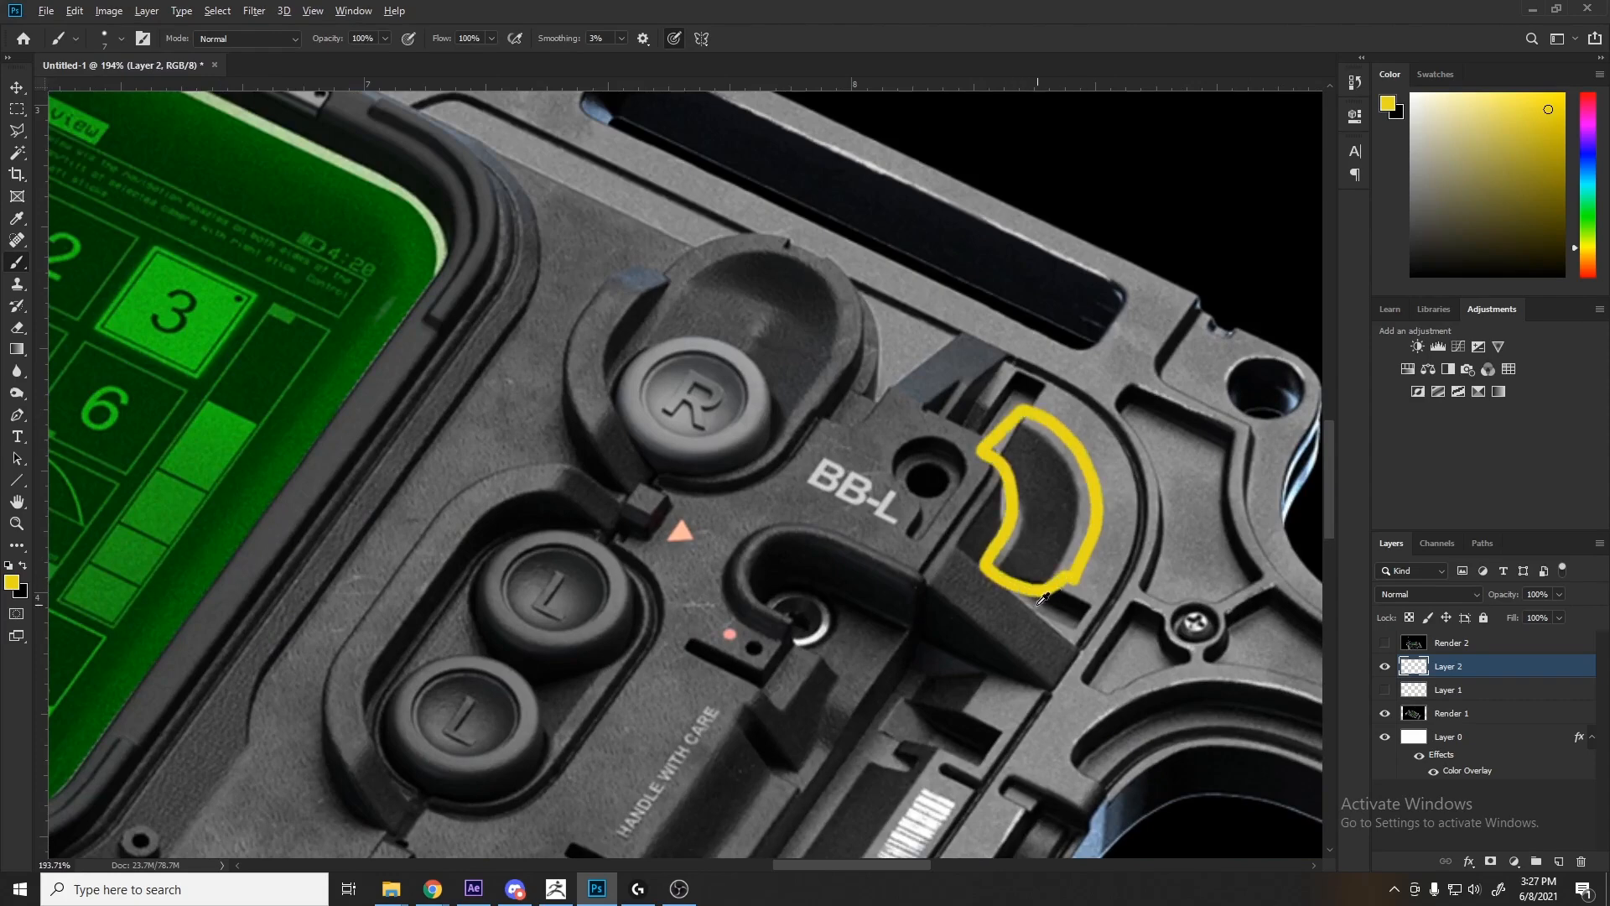
Step: Trace the curved recess near the Wi-Fi symbol in yellow and undo the stroke
alt+scroll(1055, 596, down, 3)
alt+scroll(1038, 594, up, 2)
alt+scroll(961, 551, down, 2)
alt+scroll(926, 596, up, 3)
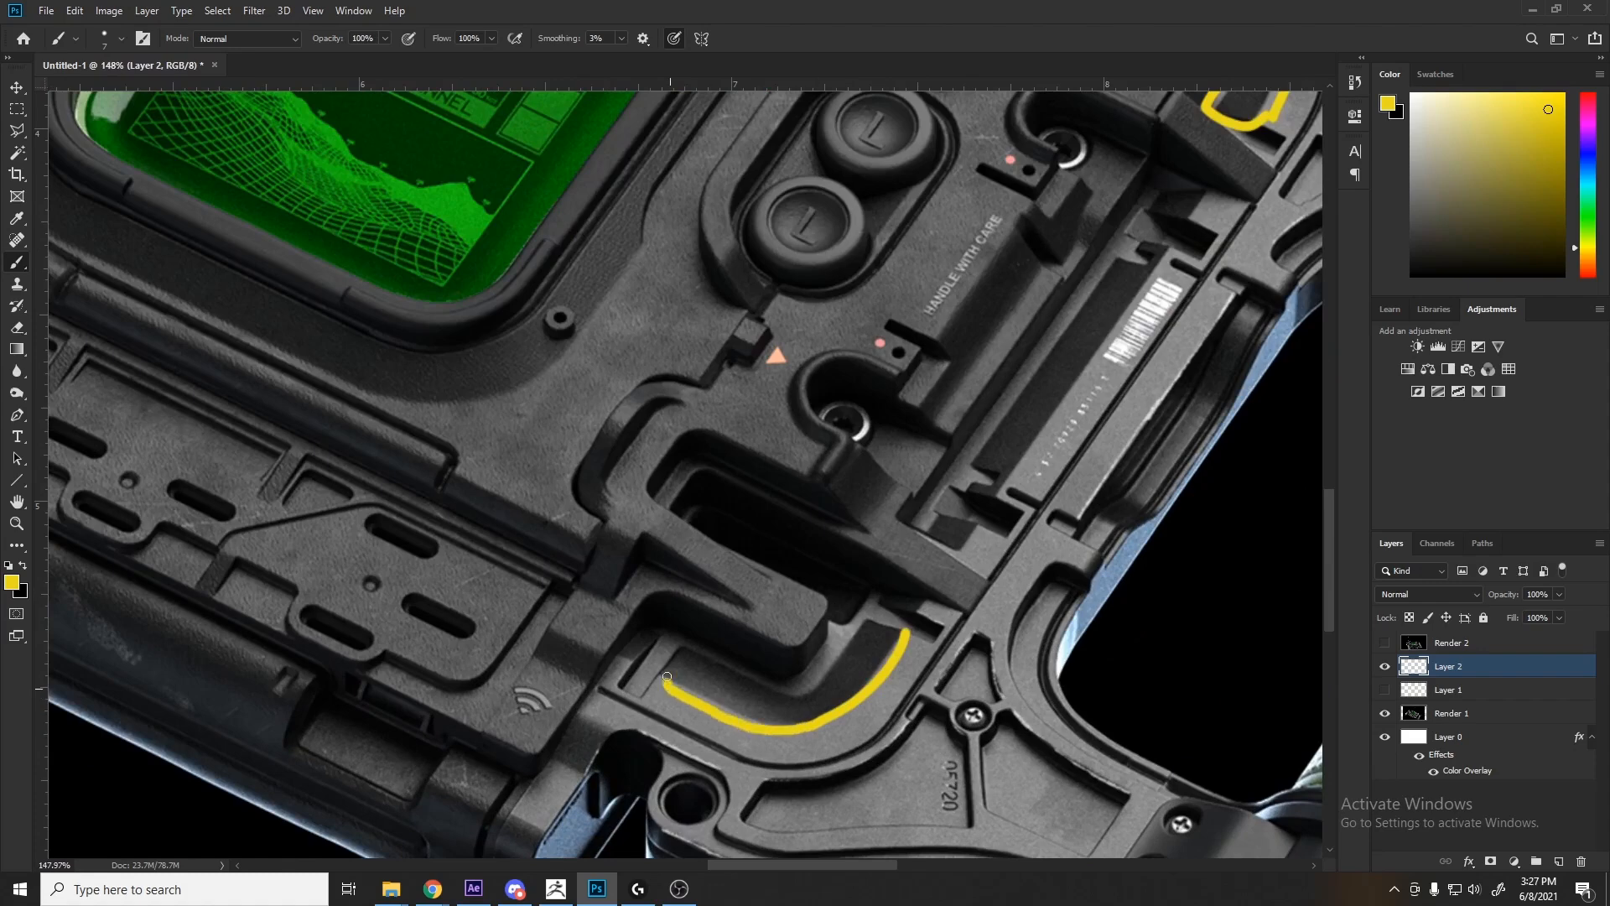
drag(755, 682, 842, 629)
key(ctrl+z)
Step: Trace the arc along the inner wall of the circled channel in yellow and undo the stroke
alt+scroll(873, 712, up, 6)
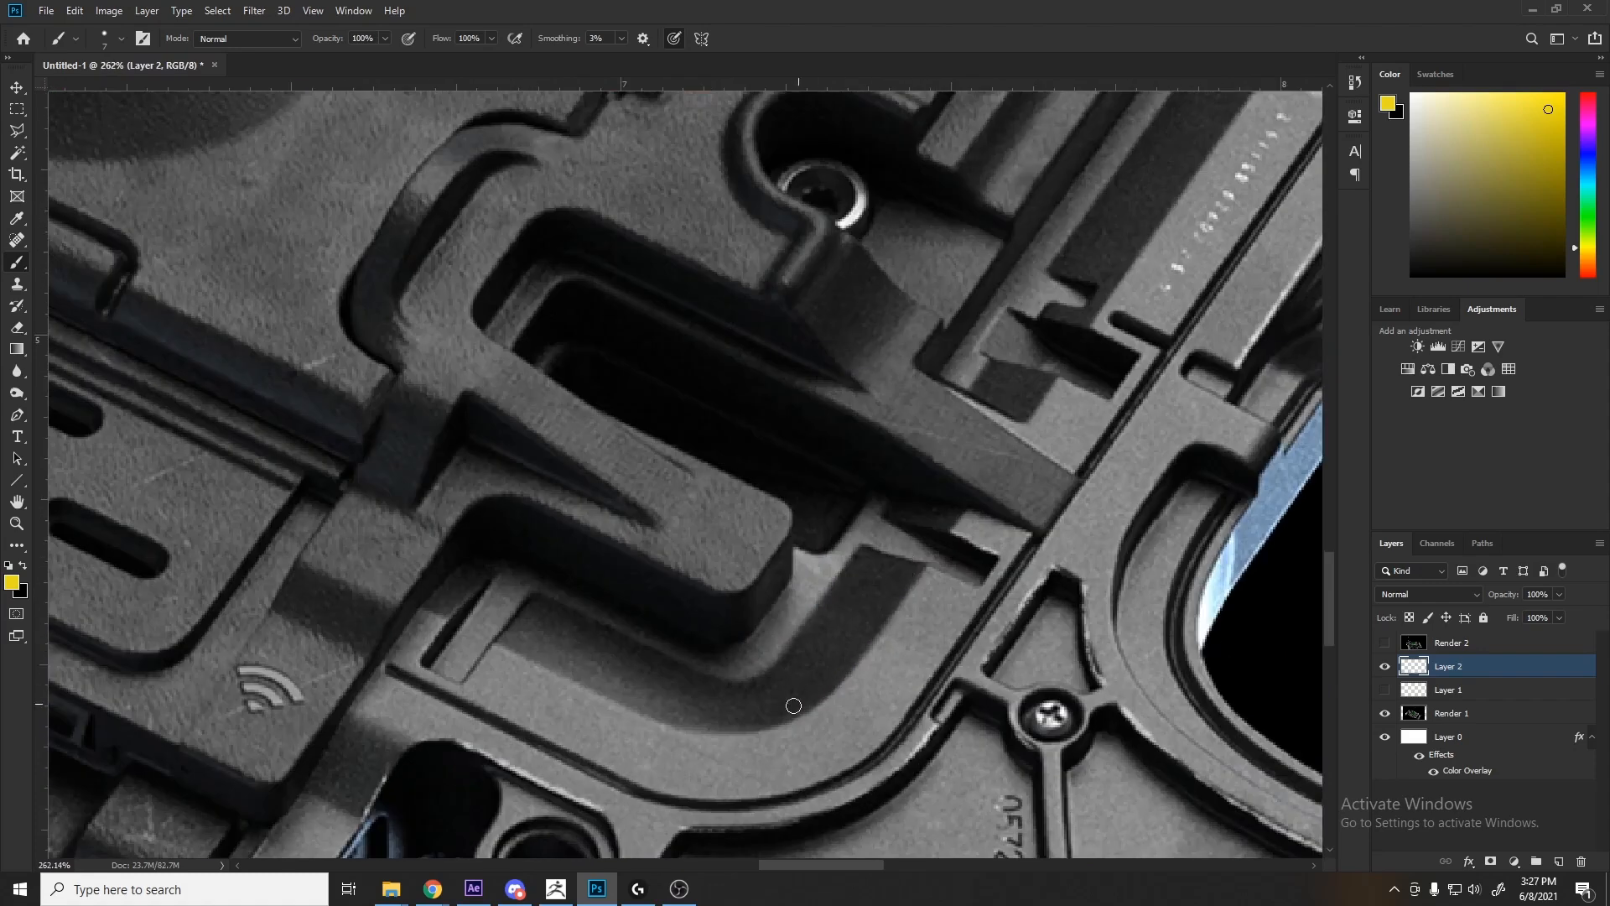
alt+scroll(904, 690, down, 5)
alt+scroll(420, 318, up, 5)
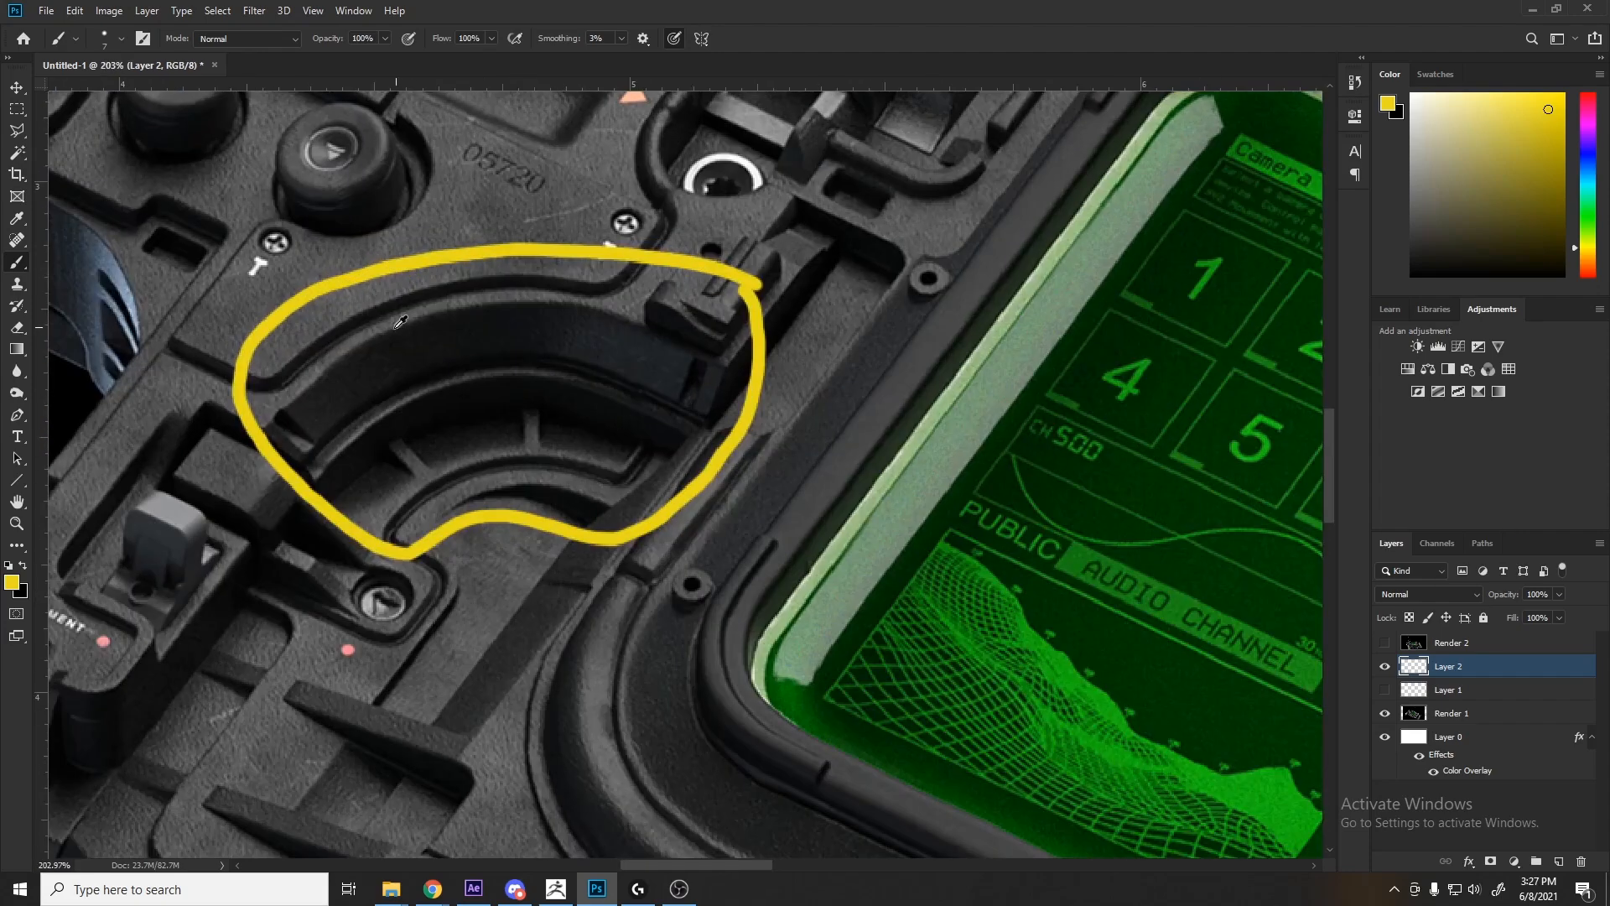
drag(306, 383, 701, 368)
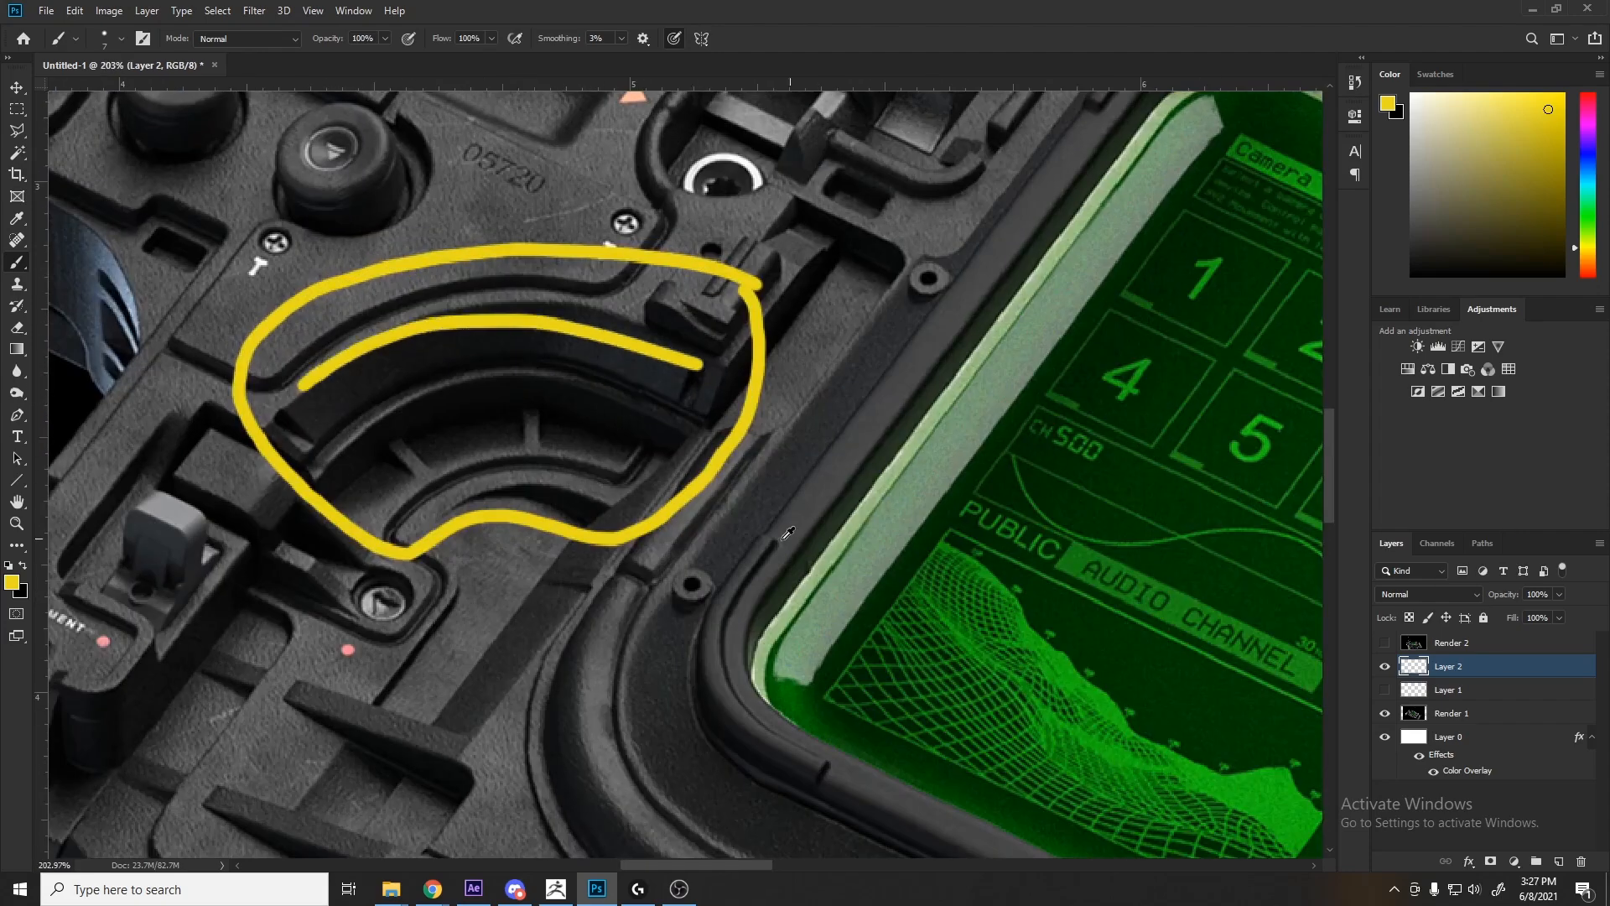
key(ctrl+z)
Step: Compare the curved recess near the Wi-Fi symbol with the circled channel, up close and across the whole device
alt+scroll(545, 503, down, 14)
alt+scroll(961, 782, up, 7)
alt+scroll(964, 776, up, 6)
alt+scroll(755, 671, down, 2)
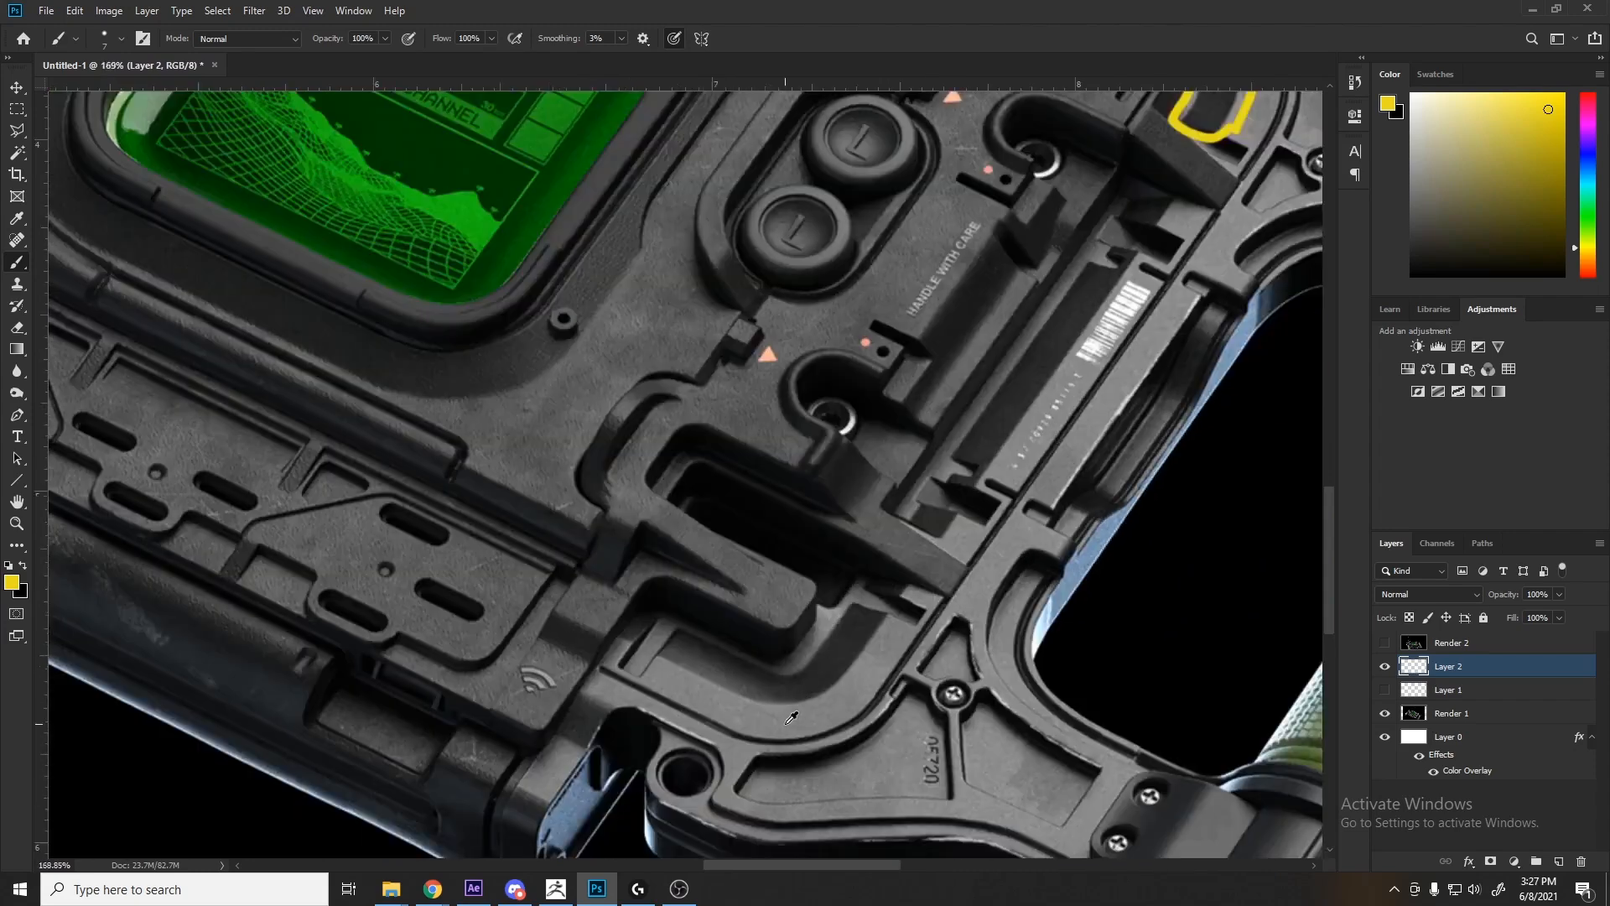
alt+scroll(671, 614, up, 2)
alt+scroll(646, 617, down, 4)
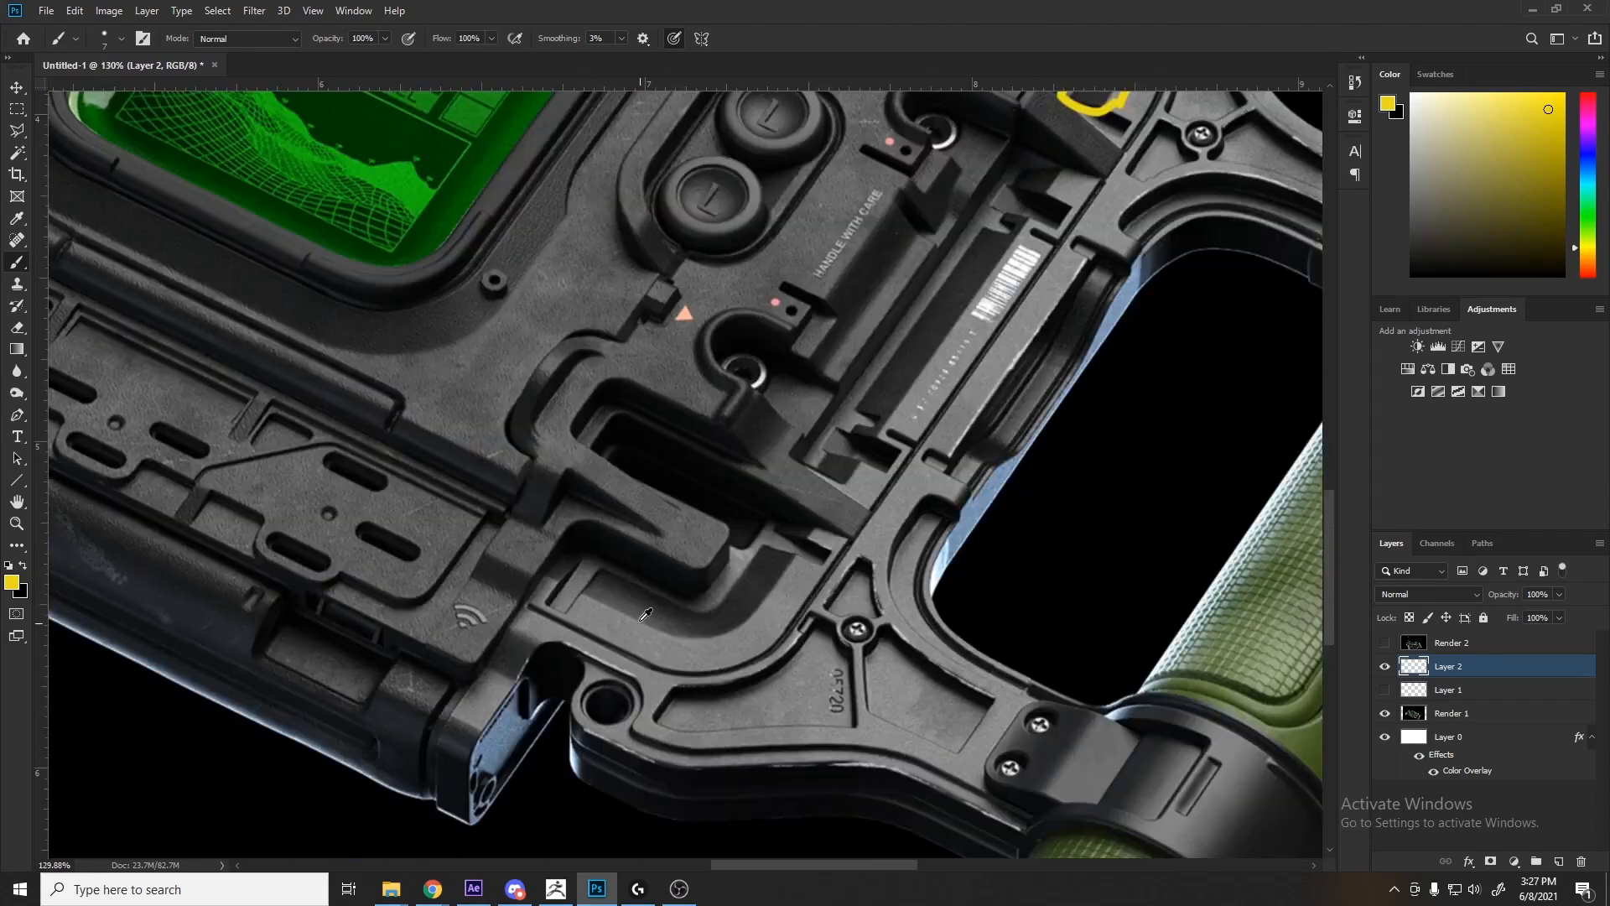
alt+scroll(820, 600, down, 4)
alt+scroll(873, 676, down, 2)
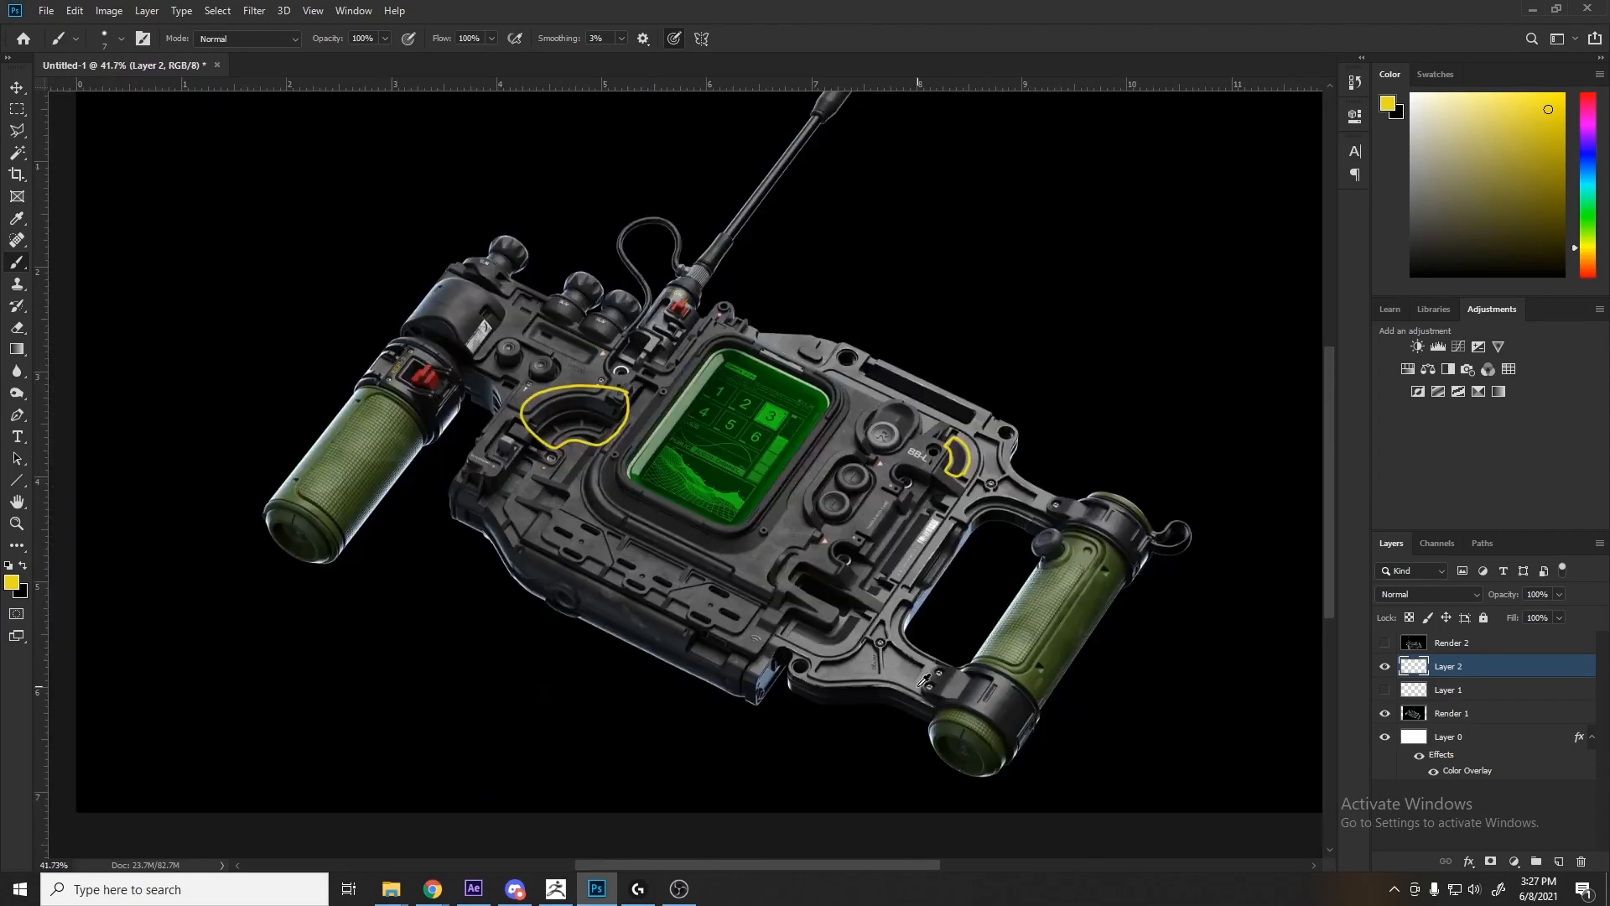
alt+scroll(605, 459, up, 4)
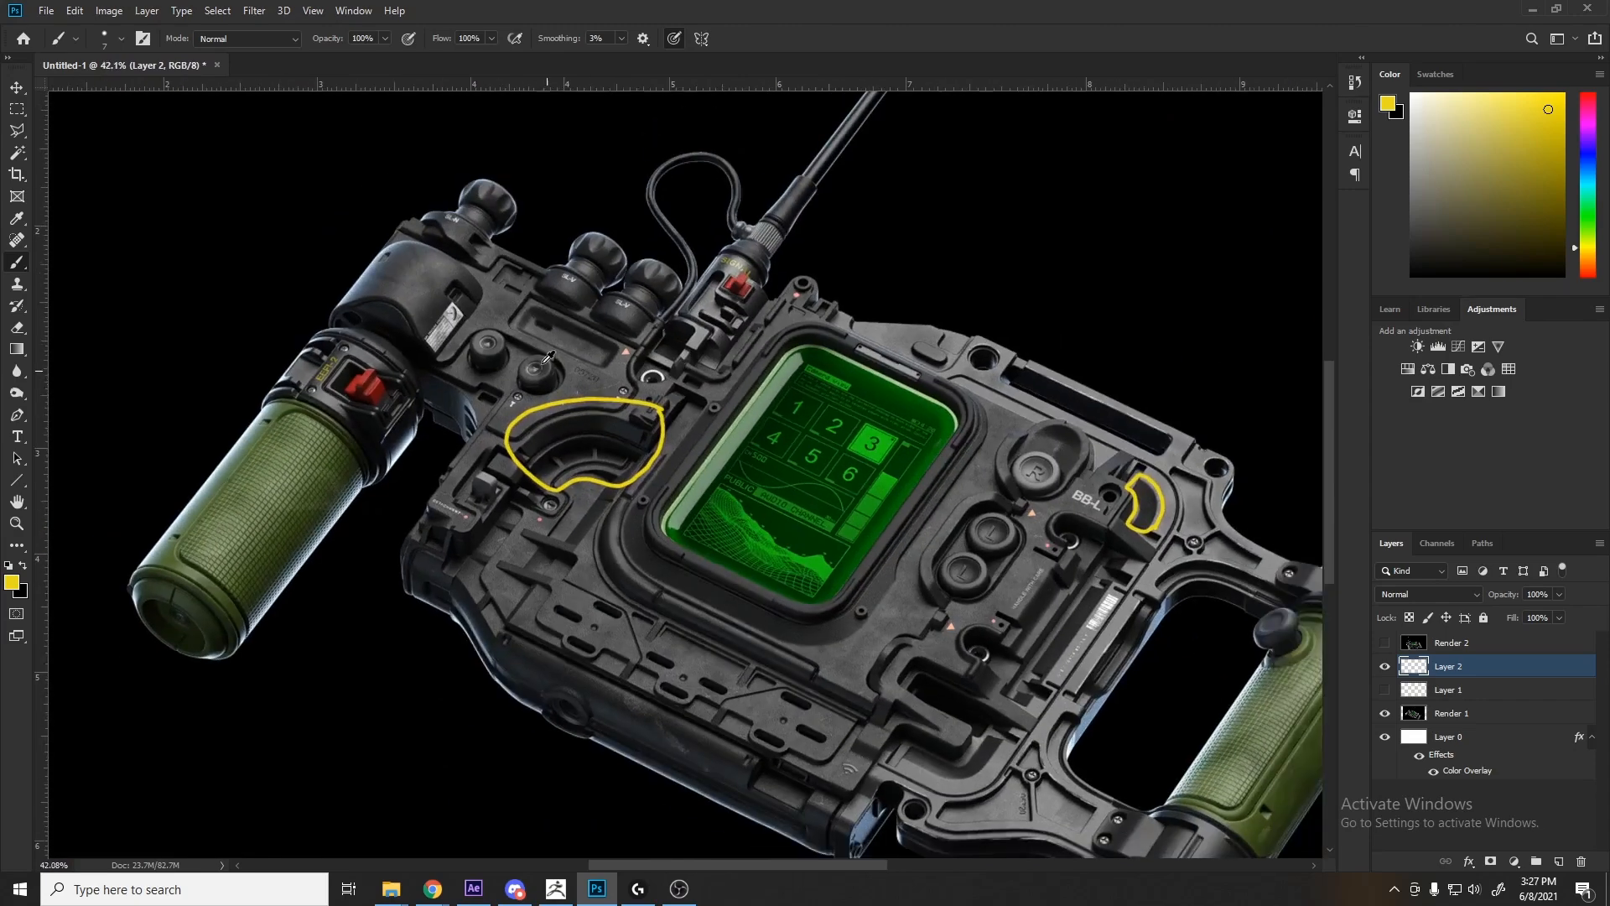
alt+scroll(684, 505, up, 1)
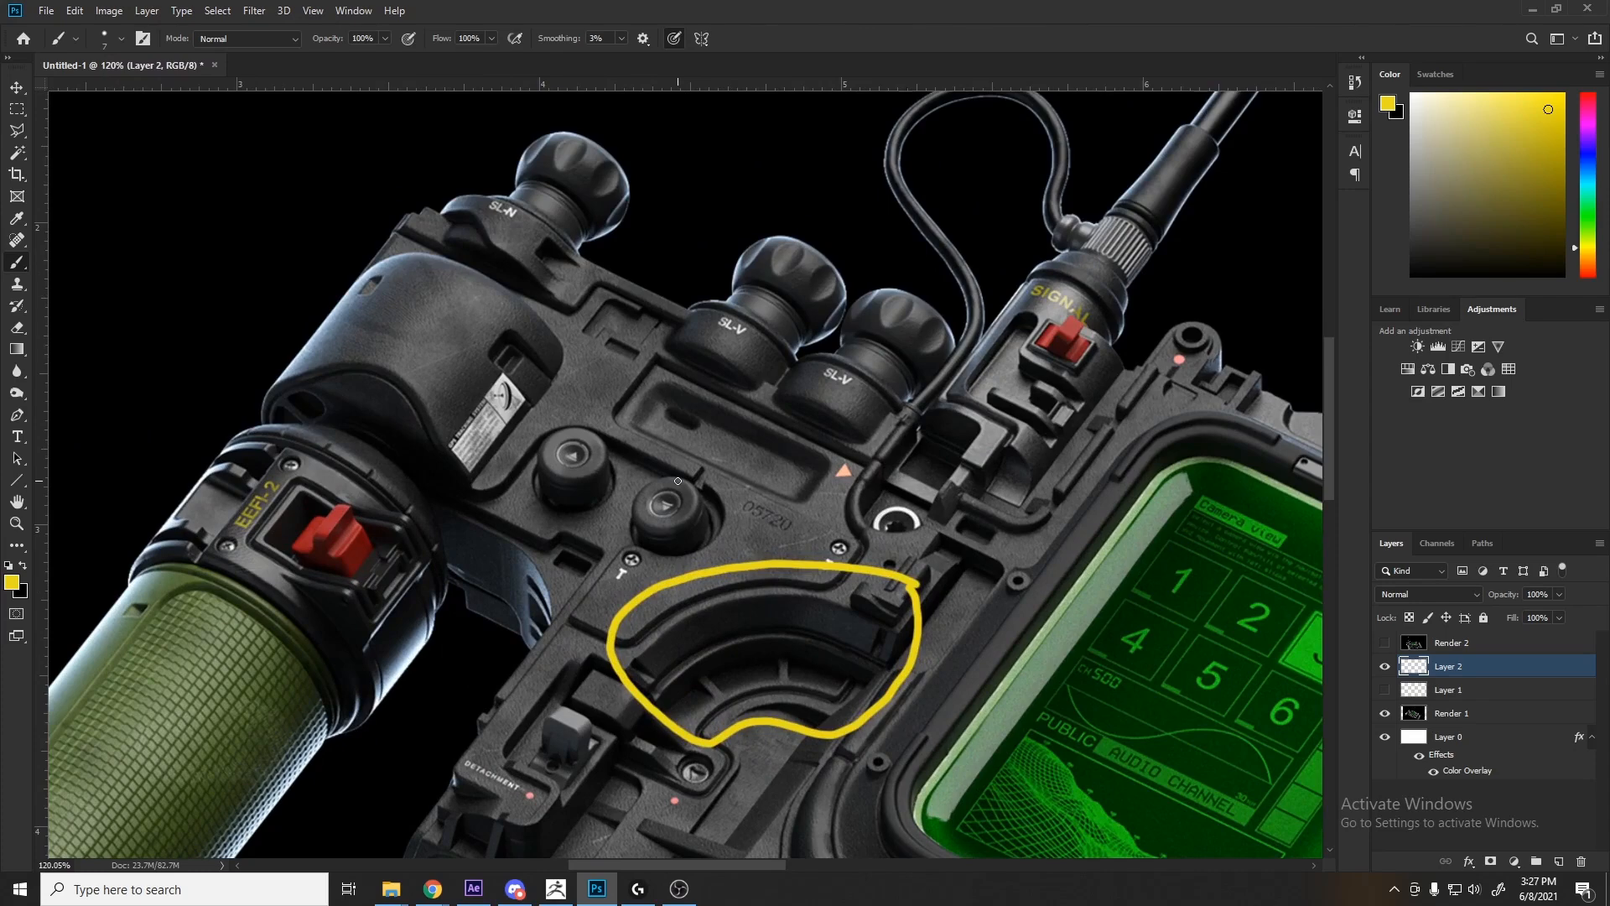
alt+scroll(553, 438, down, 3)
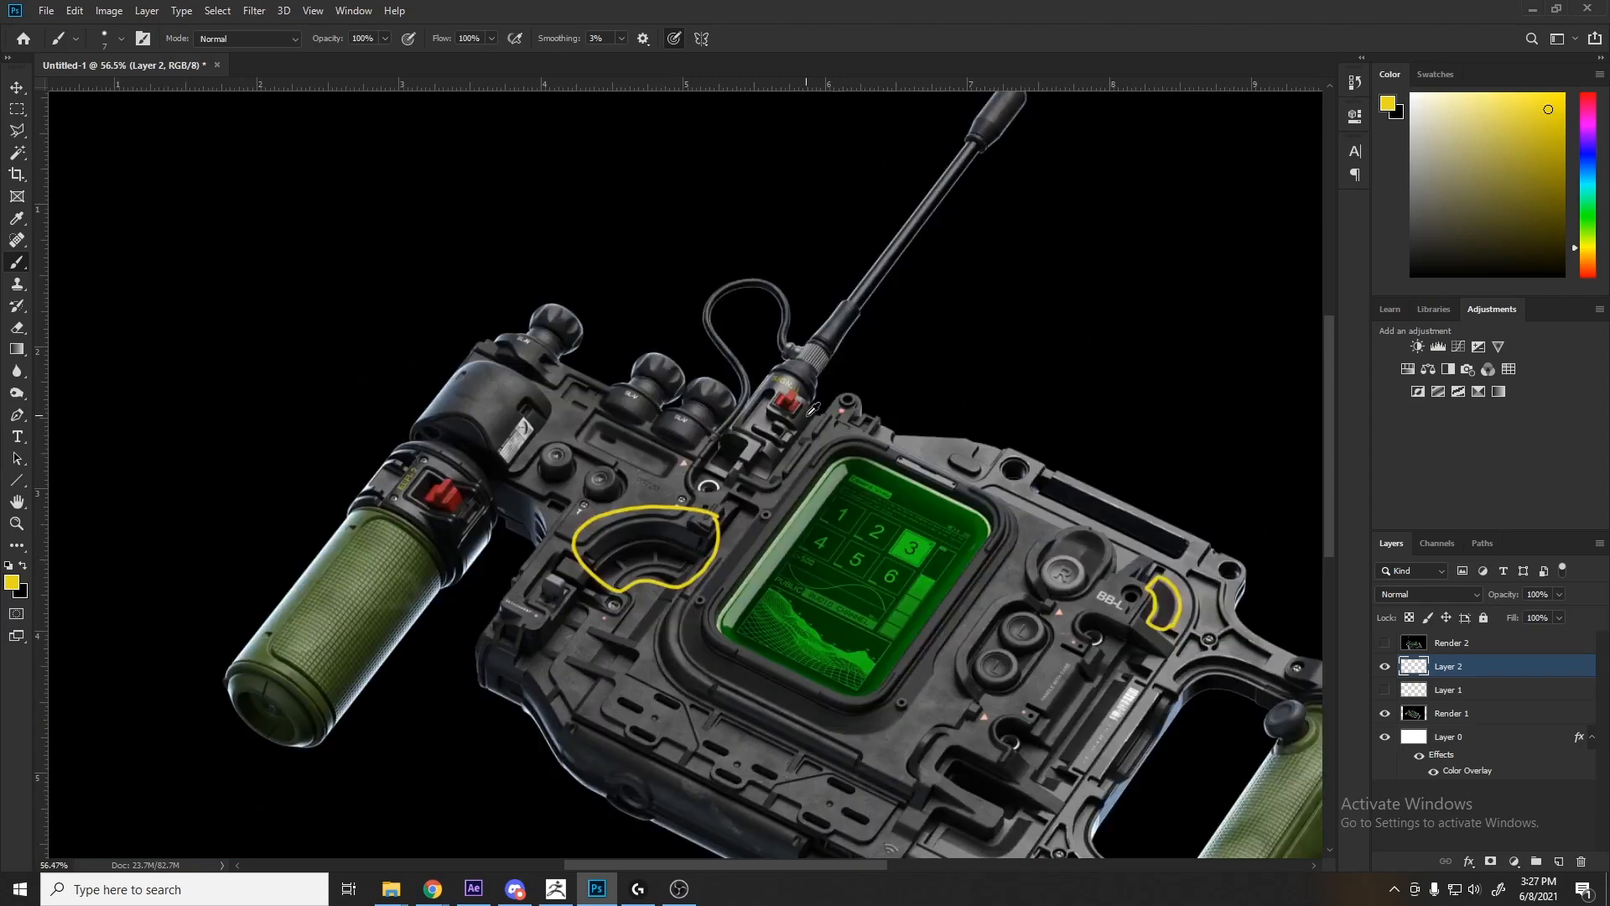
alt+scroll(776, 446, up, 4)
alt+scroll(671, 482, down, 2)
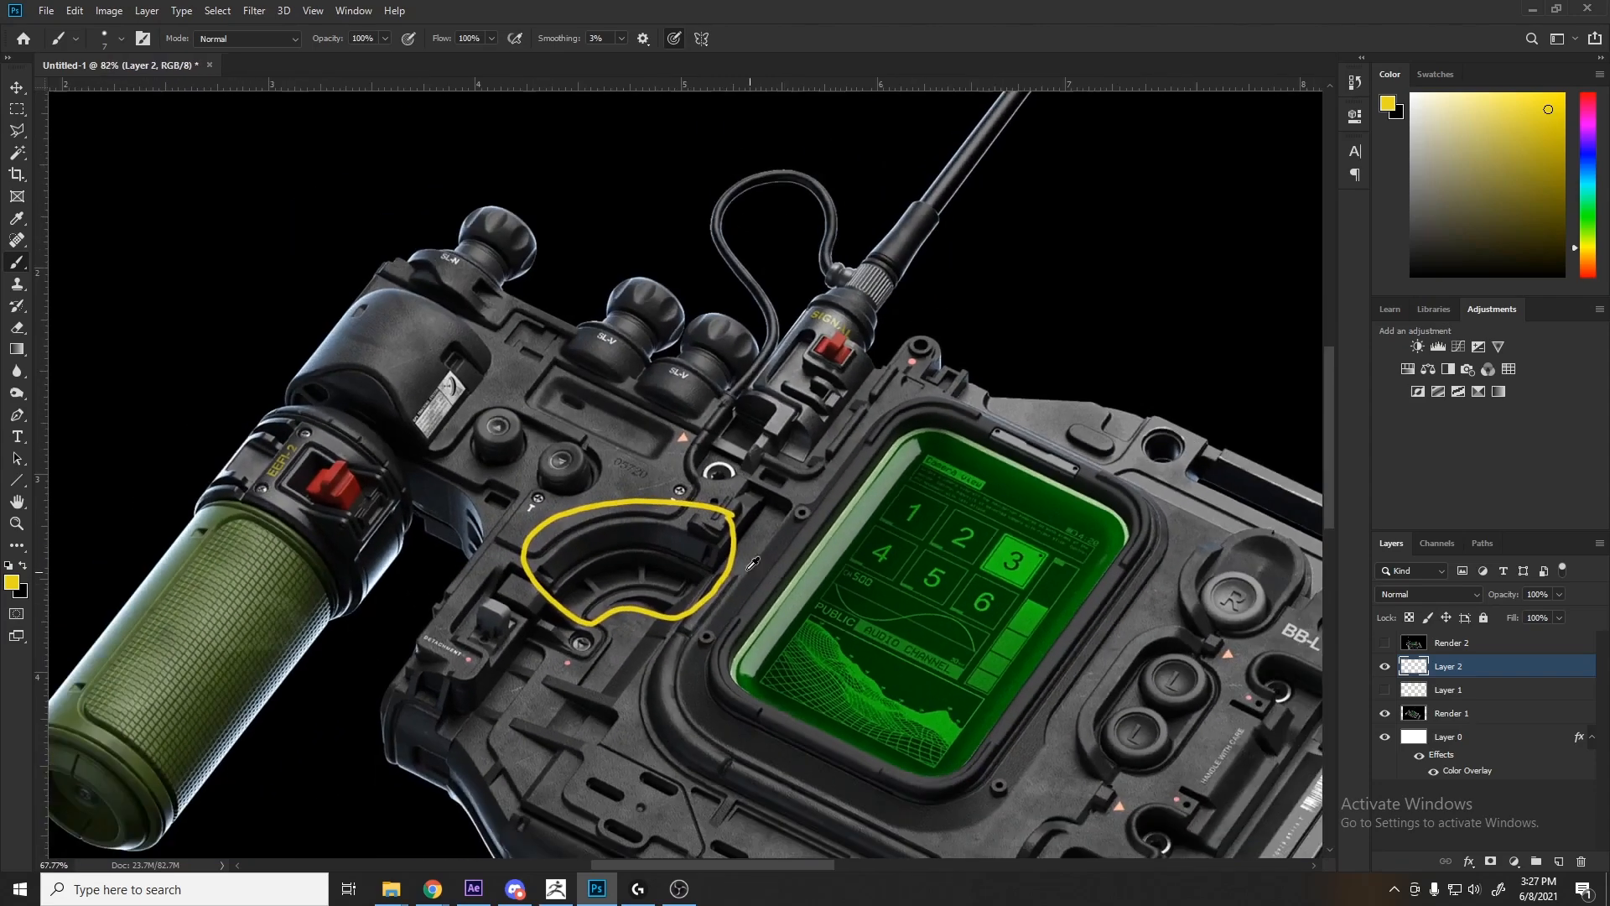
alt+scroll(773, 577, up, 4)
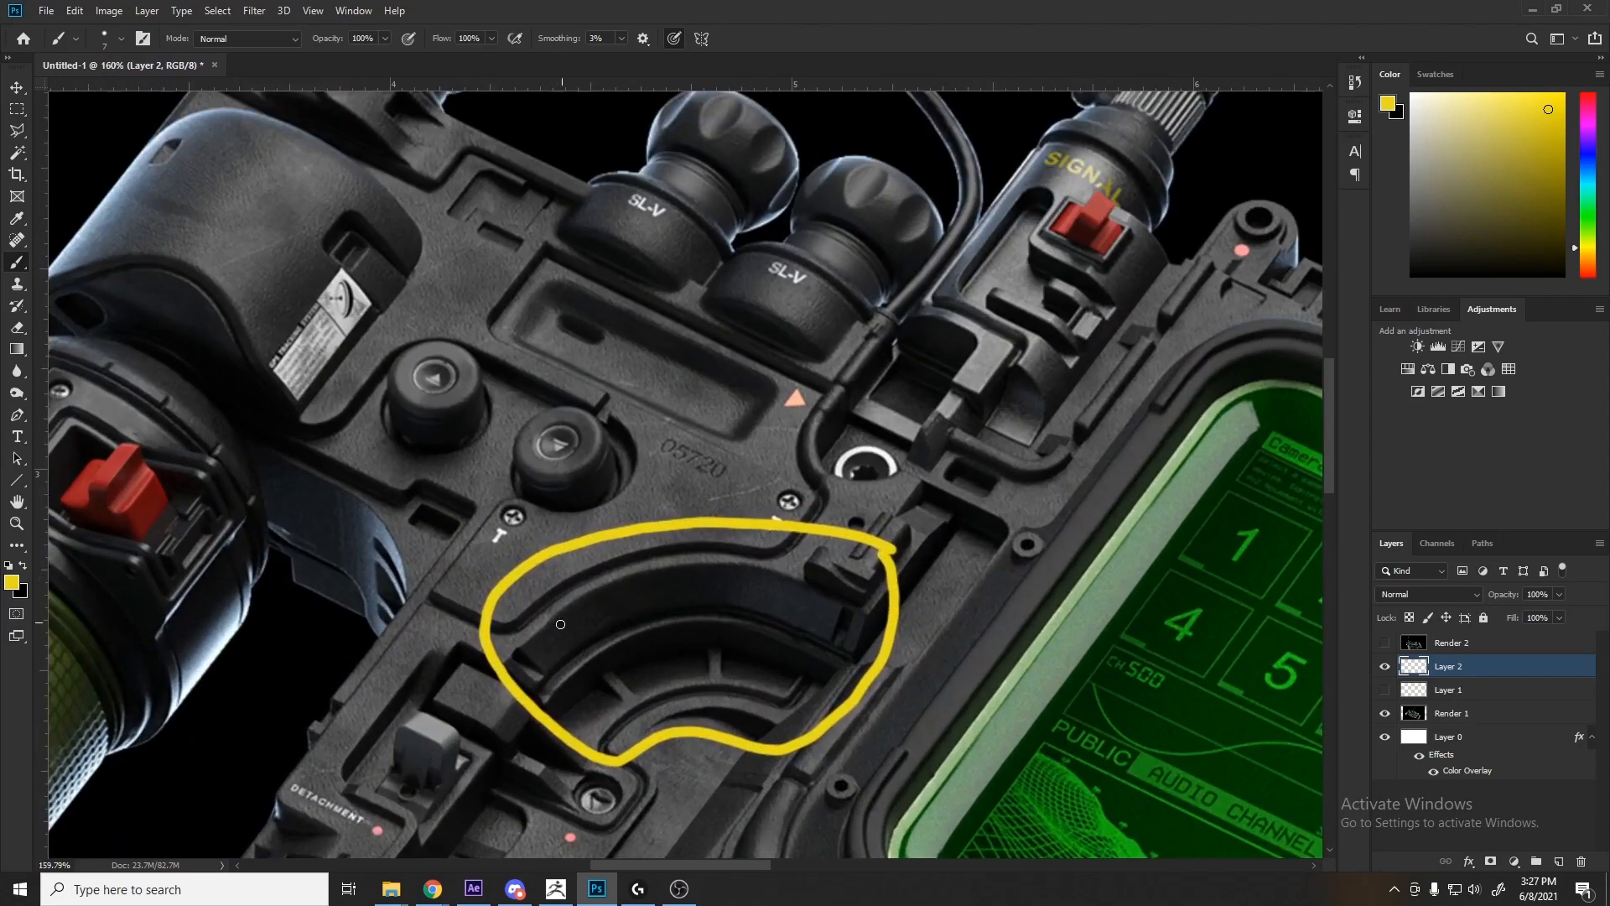
alt+scroll(822, 486, down, 3)
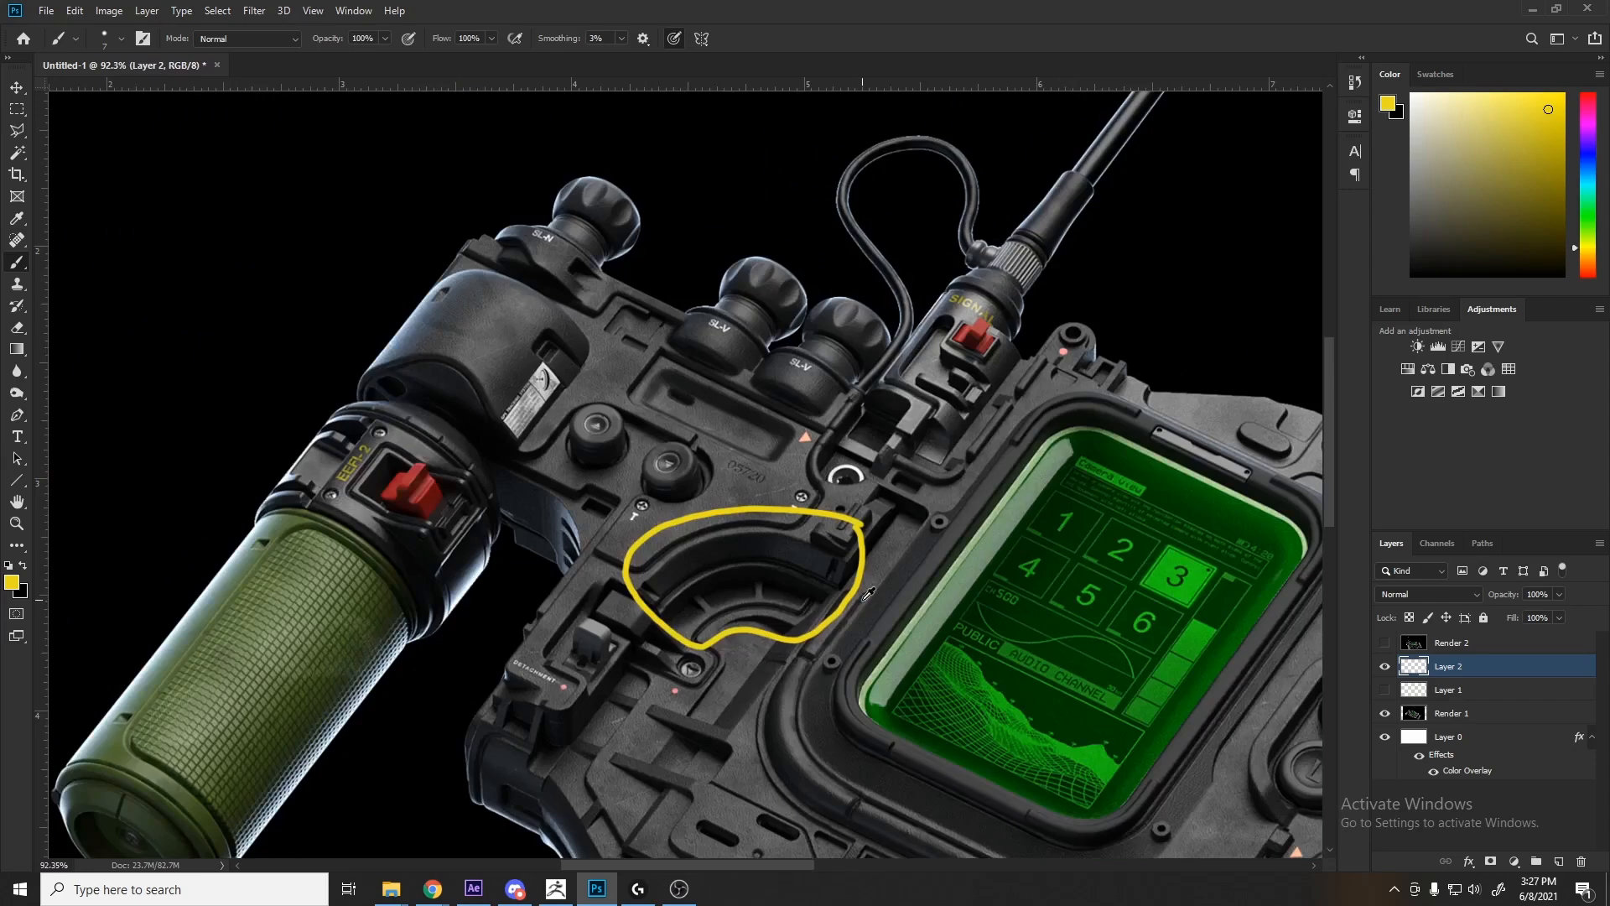
Step: Erase the yellow outline around the curved channel and return to the Brush tool
key(e)
drag(908, 575, 695, 556)
key(b)
alt+scroll(695, 556, down, 3)
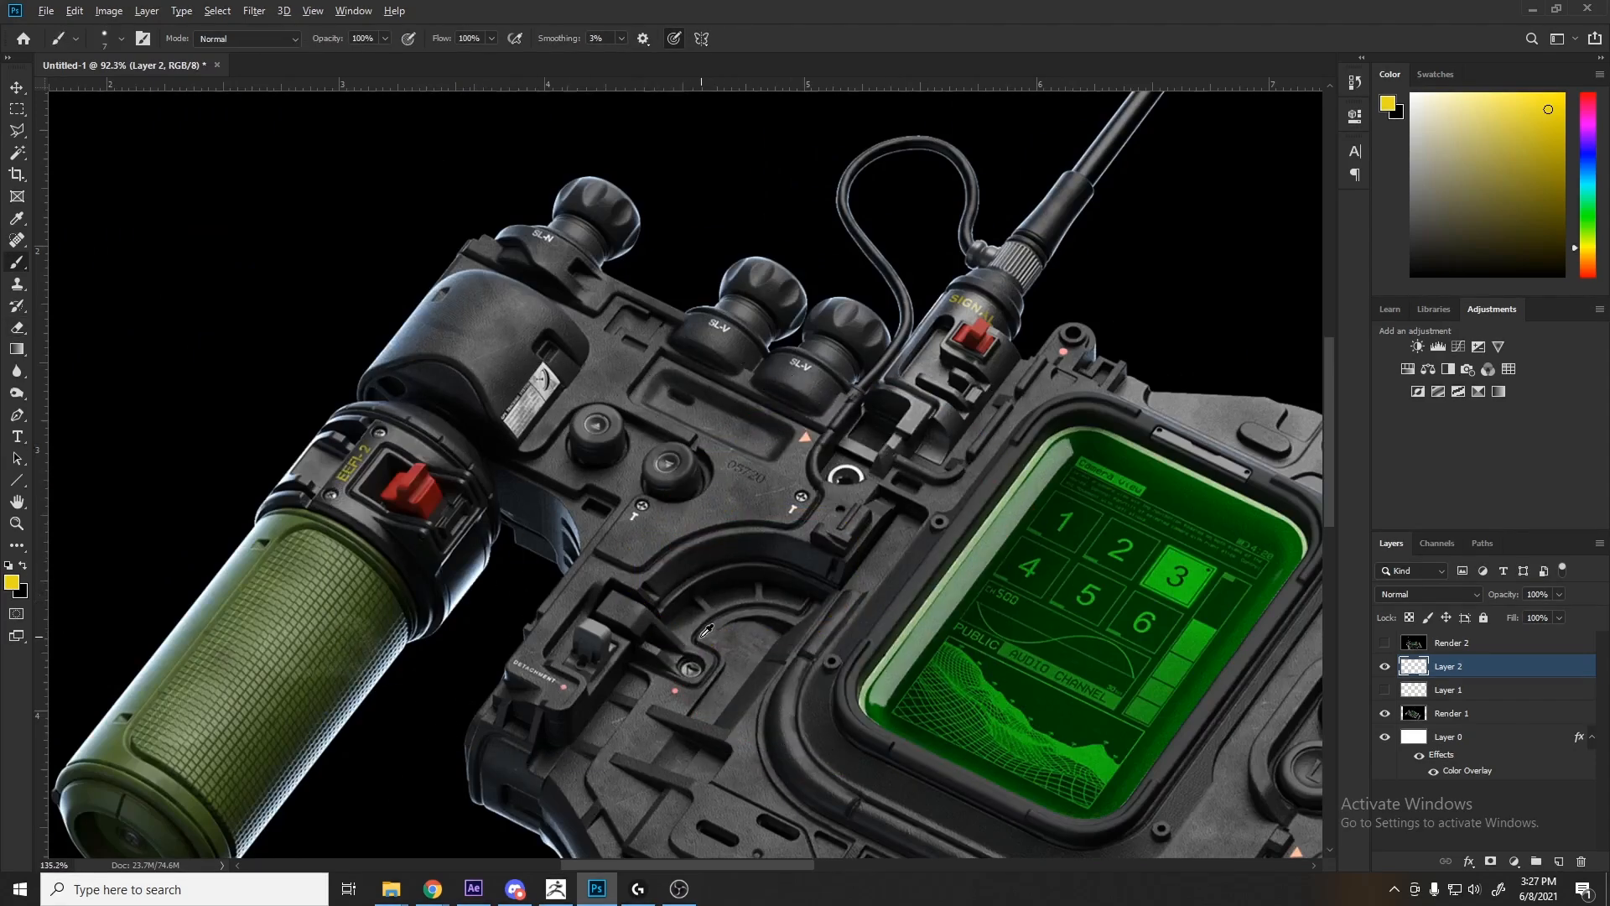
Step: Circle the grip's black collar with the red EEFI-2 switch in yellow on the reference render
alt+scroll(796, 587, up, 4)
alt+scroll(908, 669, down, 6)
alt+scroll(704, 497, up, 6)
alt+scroll(574, 496, down, 3)
alt+scroll(427, 372, up, 6)
alt+scroll(428, 372, down, 1)
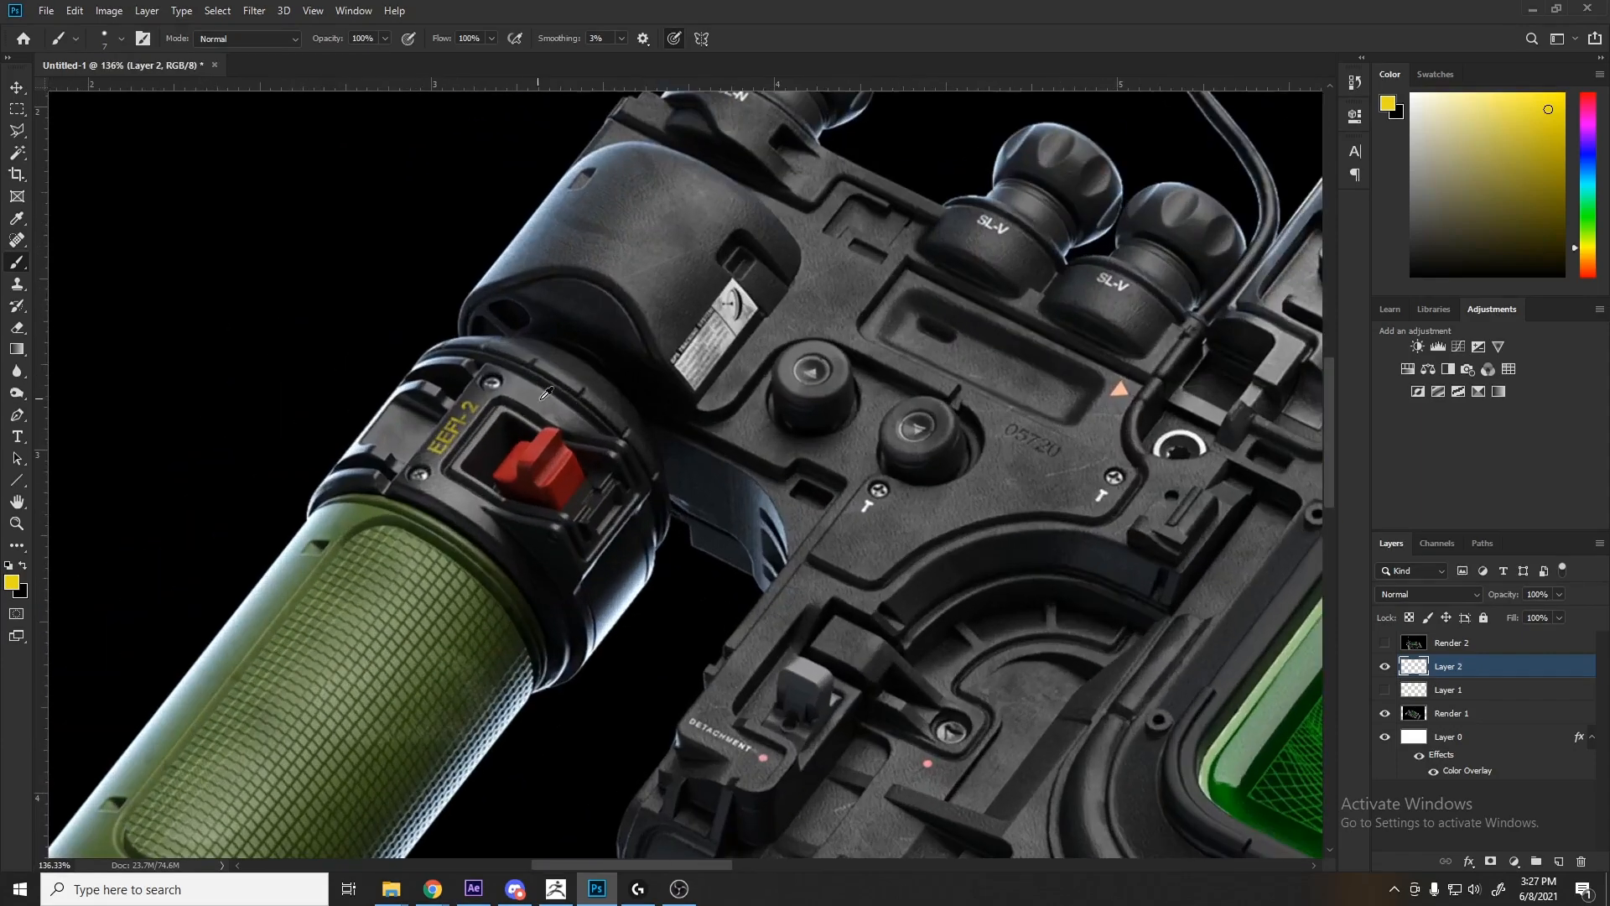
mouse_move(449, 311)
mouse_down()
mouse_move(436, 644)
mouse_move(686, 544)
mouse_move(539, 334)
mouse_up()
alt+scroll(669, 408, down, 5)
alt+scroll(635, 430, up, 4)
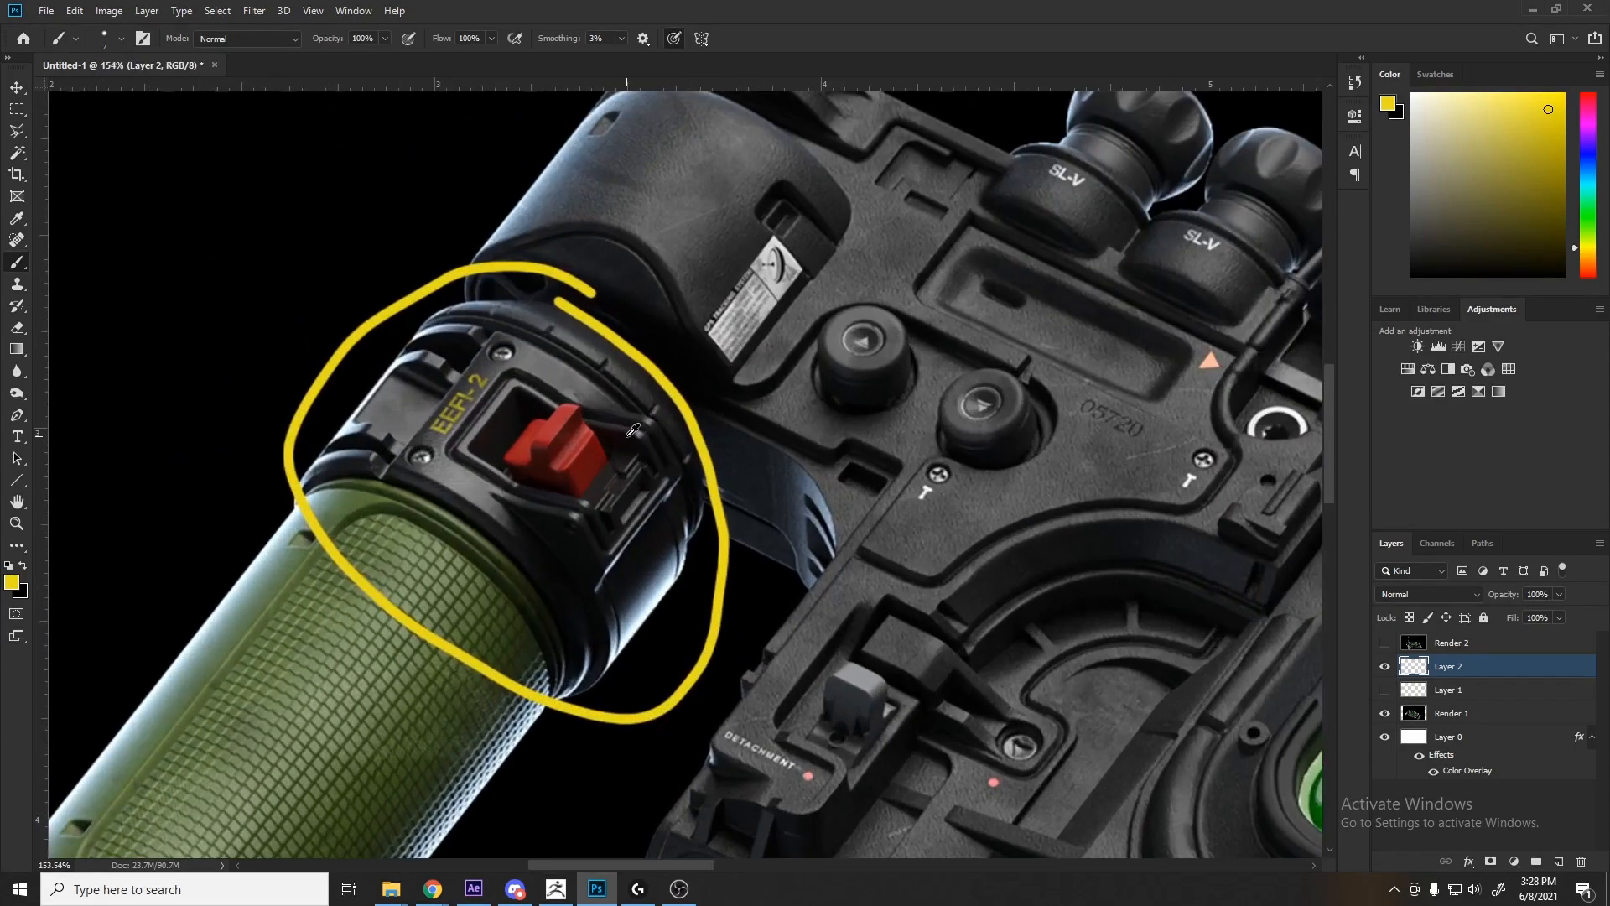
alt+scroll(747, 480, down, 3)
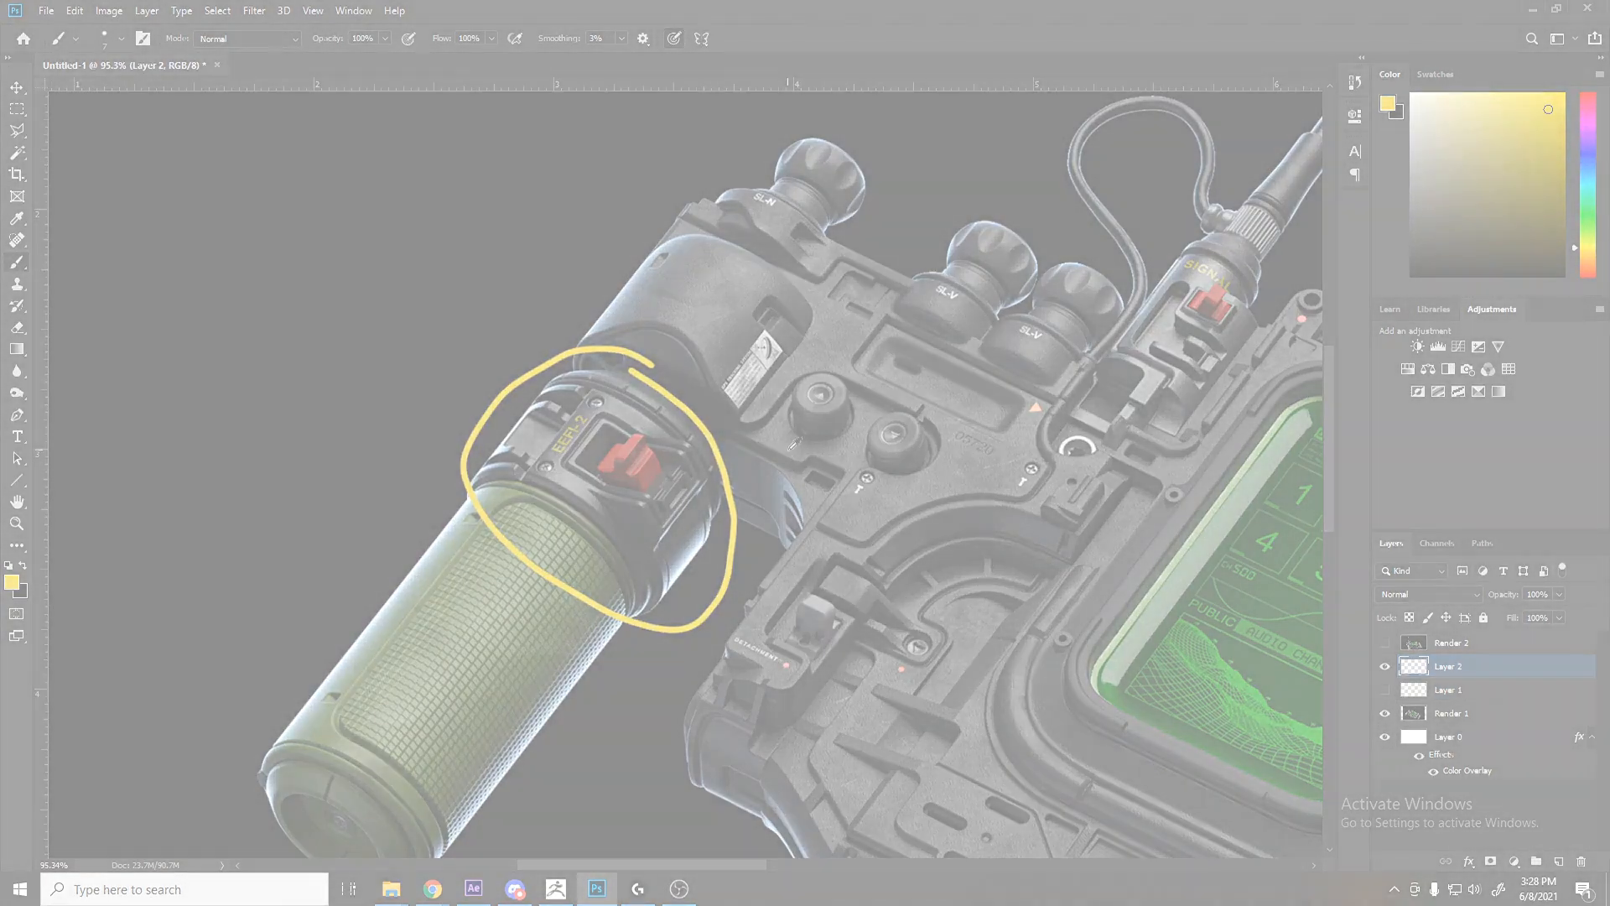
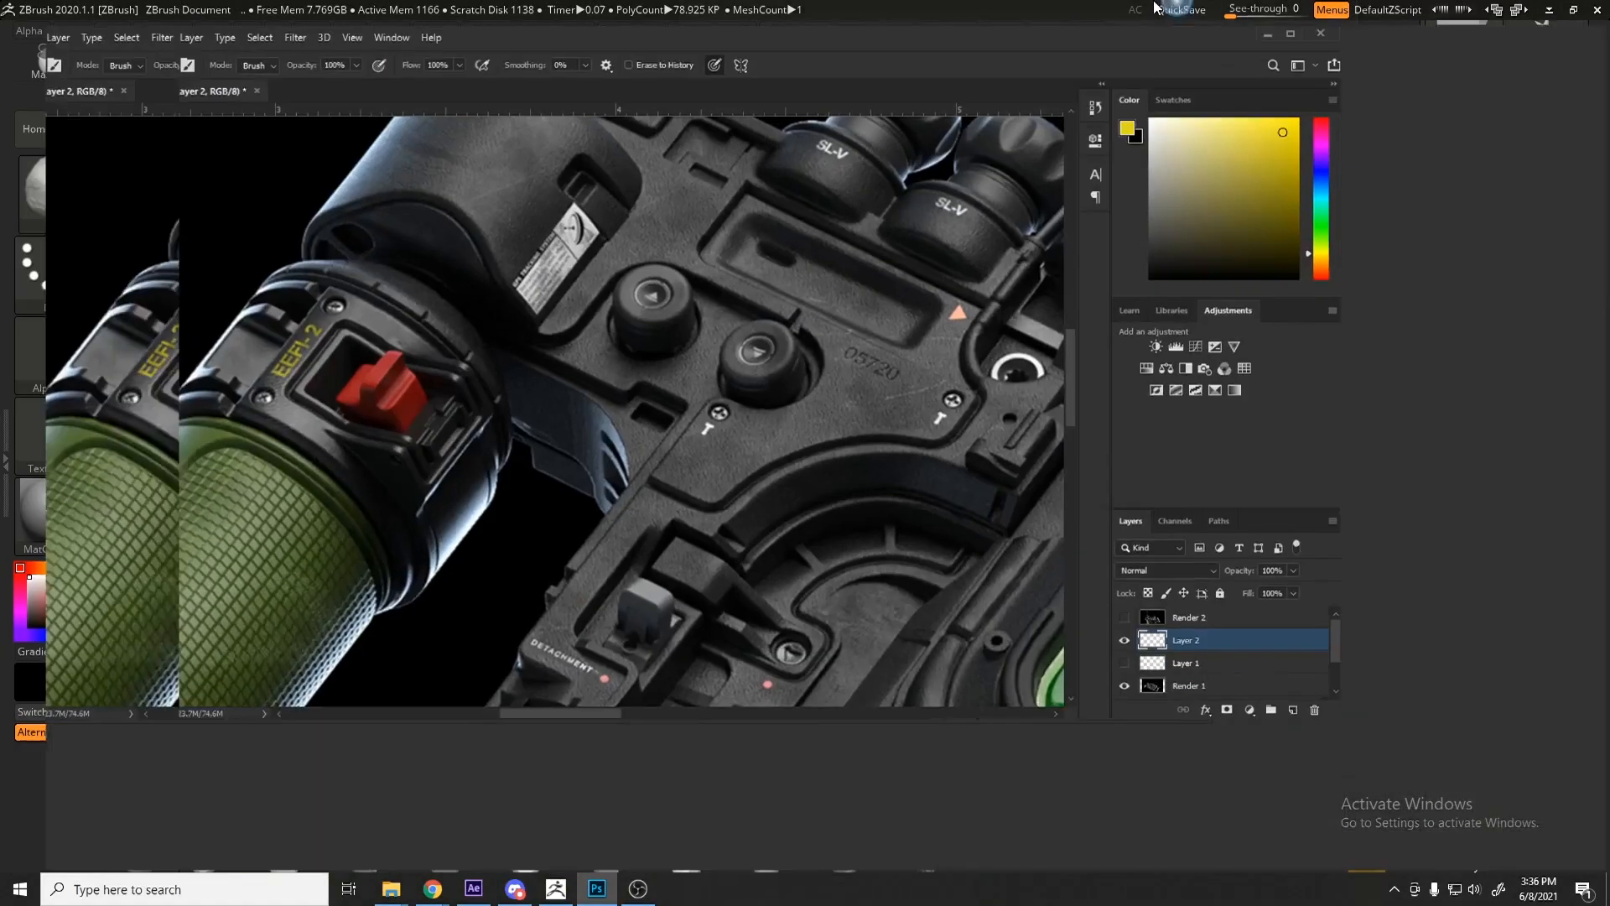
Step: Switch from the Eraser to the Brush tool and reduce its size to 2 near the red switch collar
alt+scroll(1124, 573, down, 4)
alt+scroll(388, 352, up, 6)
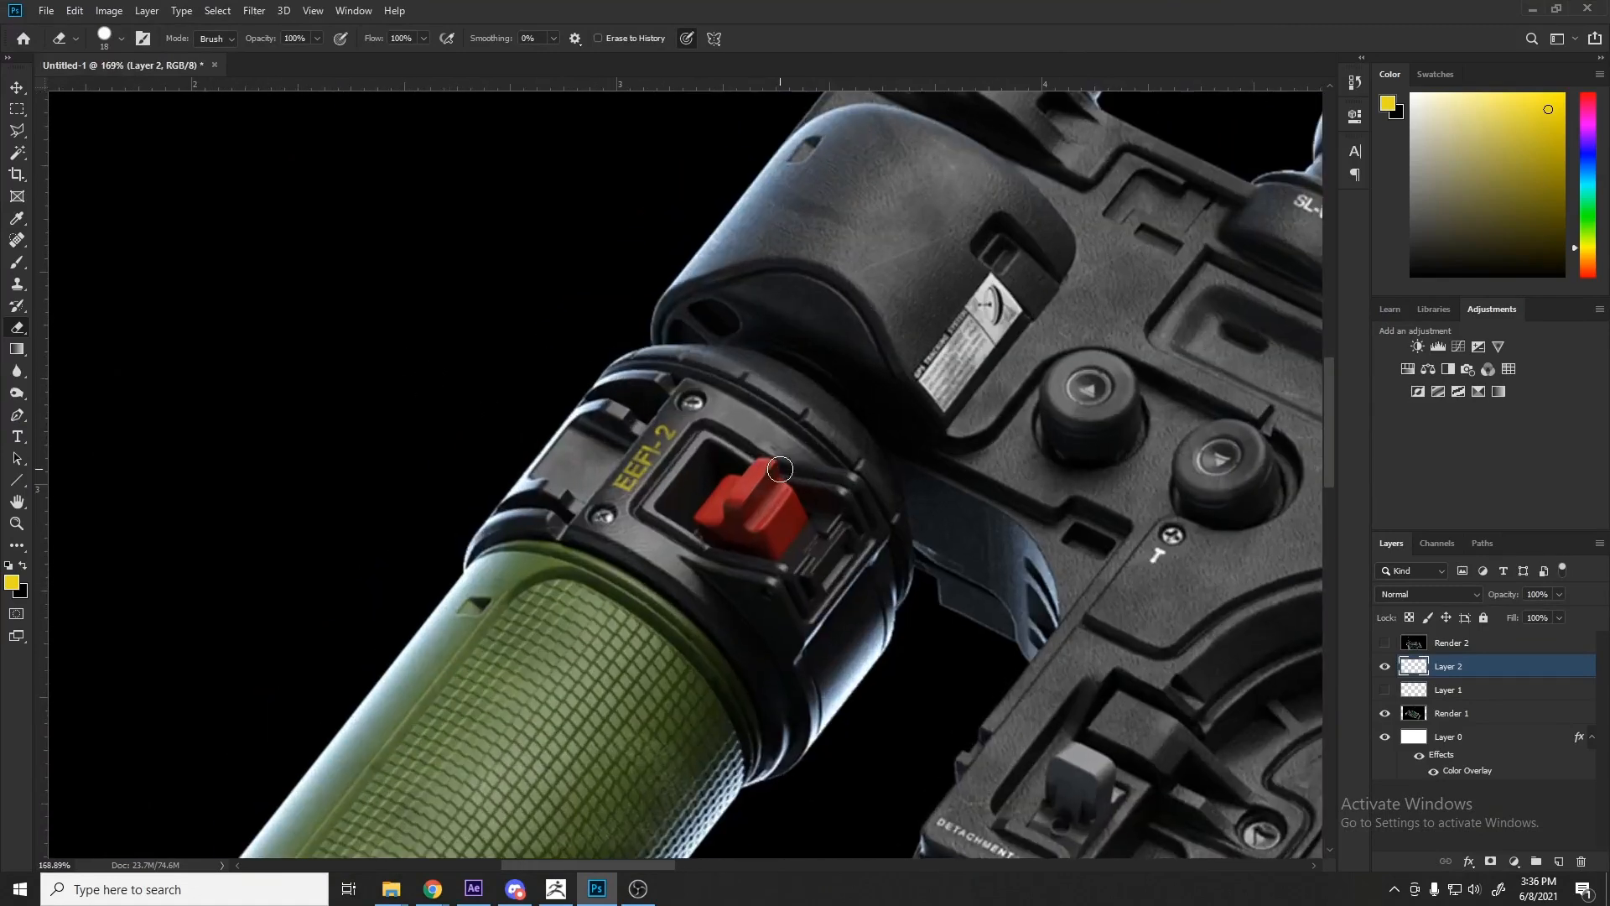
key(b)
alt+scroll(601, 419, down, 5)
alt+scroll(714, 551, up, 6)
alt+right_drag(719, 501, 710, 501)
alt+scroll(934, 304, down, 3)
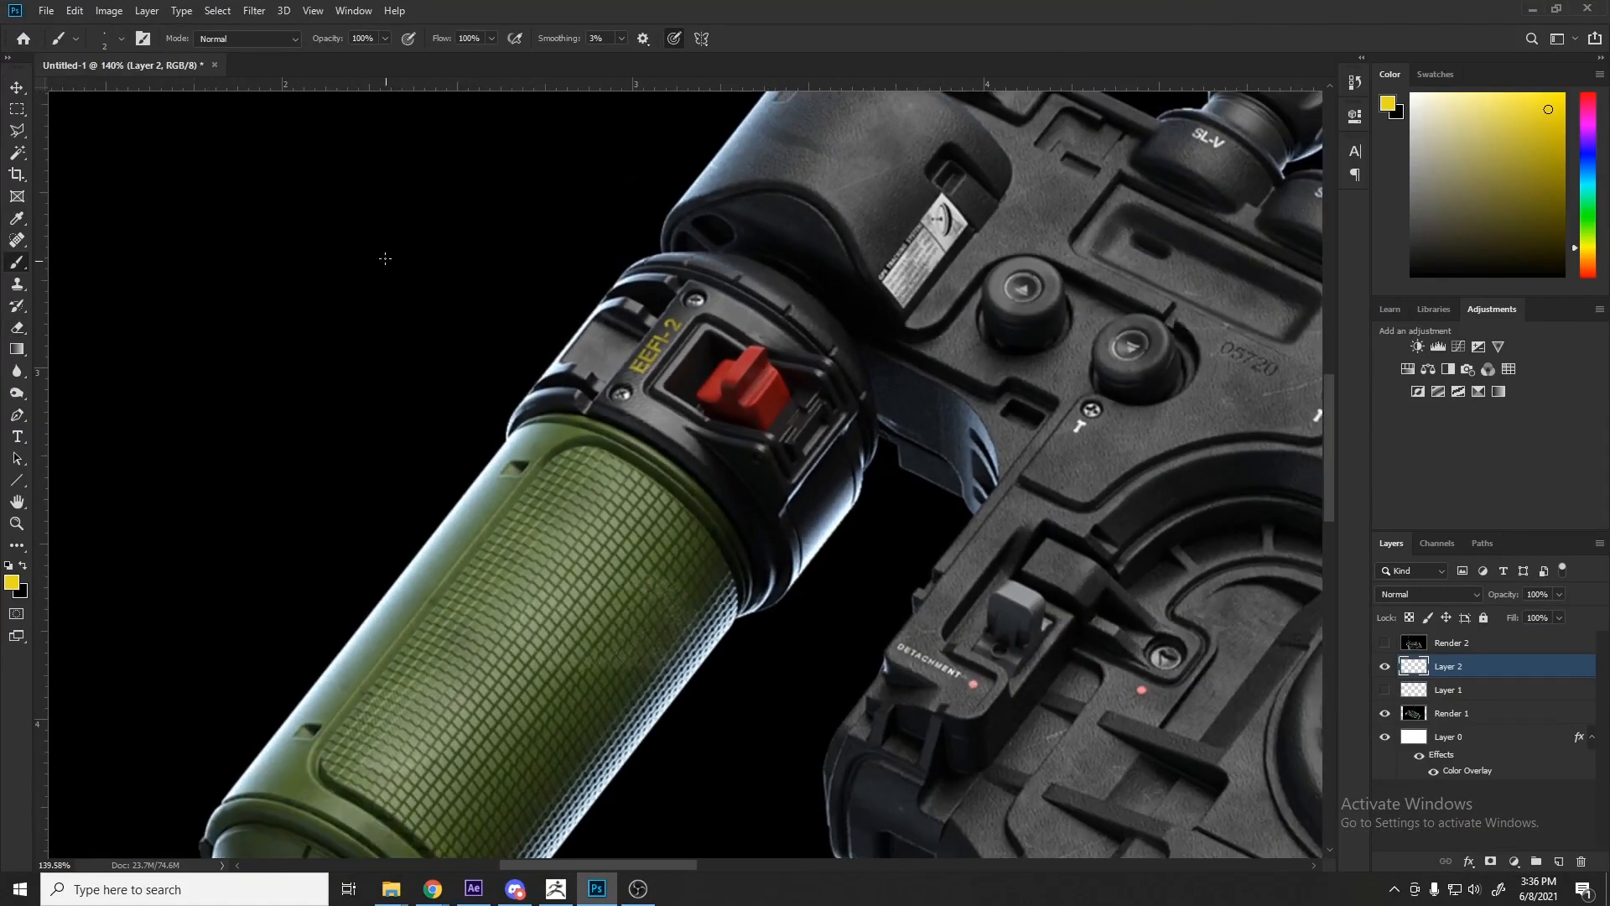
Step: Sketch a freehand circle on the black background beside the grip and undo it
mouse_move(290, 183)
mouse_down()
mouse_move(378, 125)
mouse_move(399, 144)
mouse_up()
alt+scroll(755, 467, up, 2)
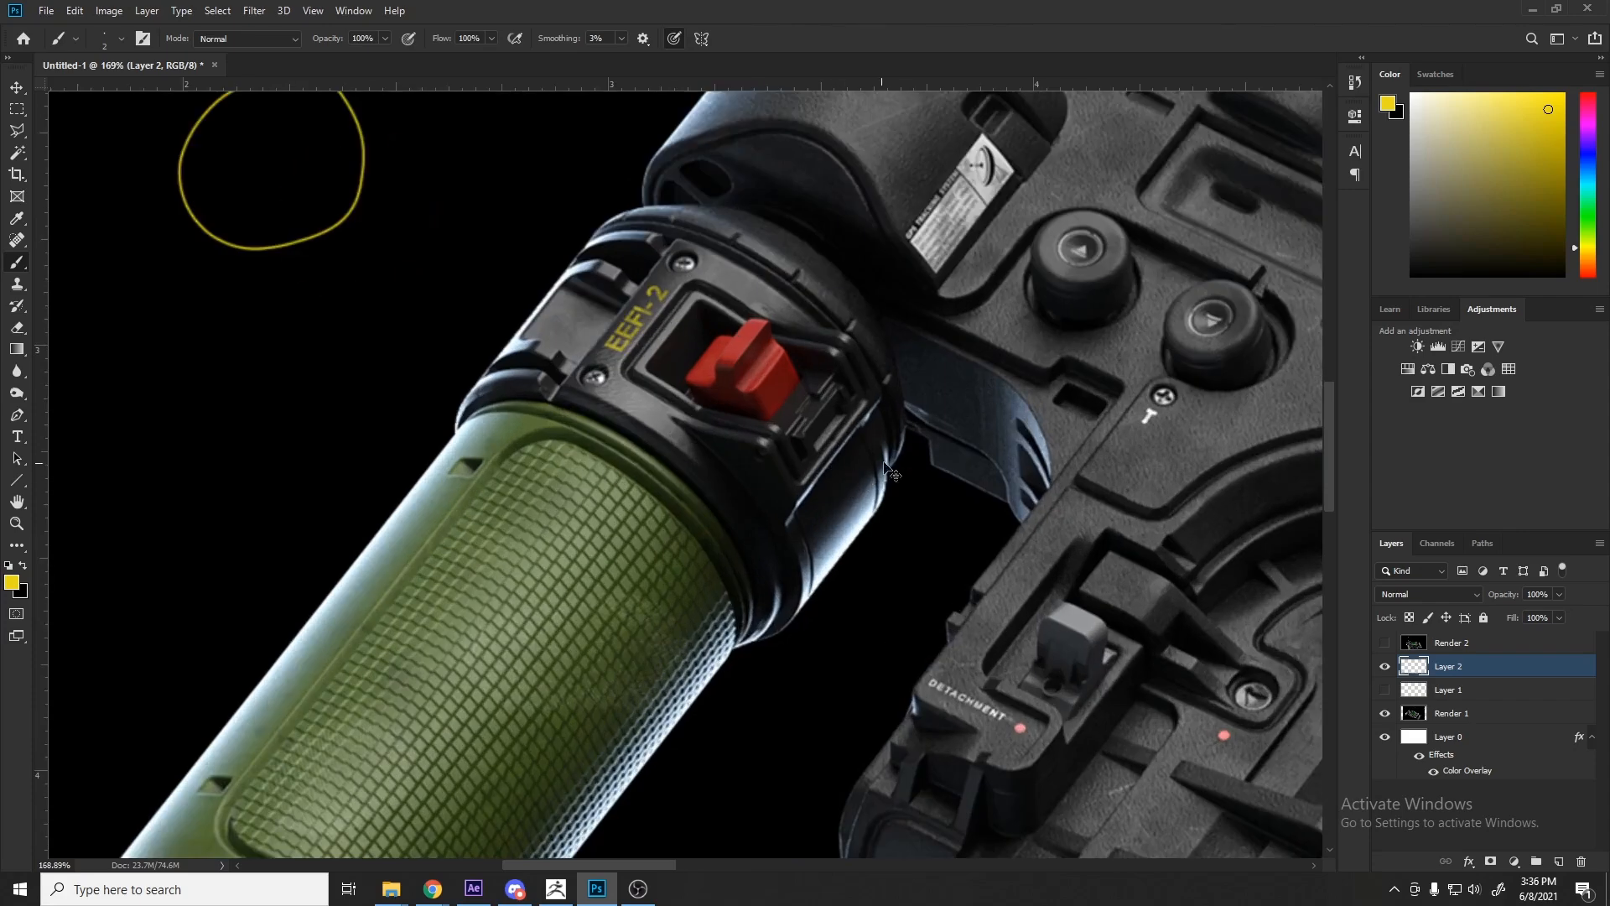
alt+scroll(873, 471, down, 2)
key(ctrl+z)
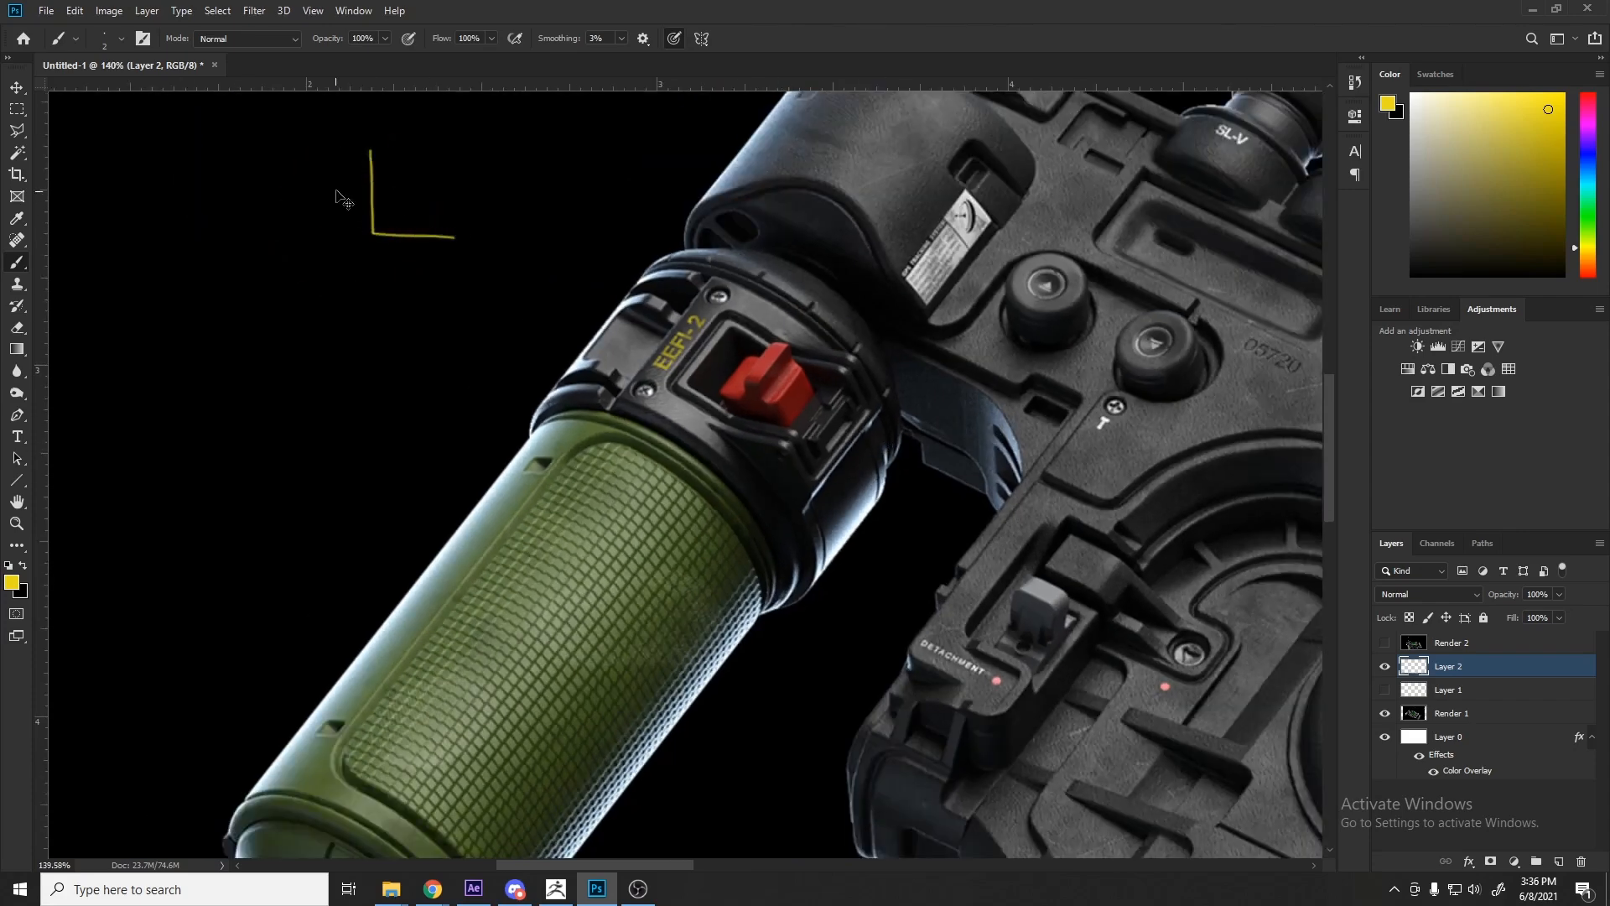
Step: Sketch a circle with an attached box on the black background as a collar cross-section, and angle the box's corners by erasing and redrawing
drag(353, 253, 370, 129)
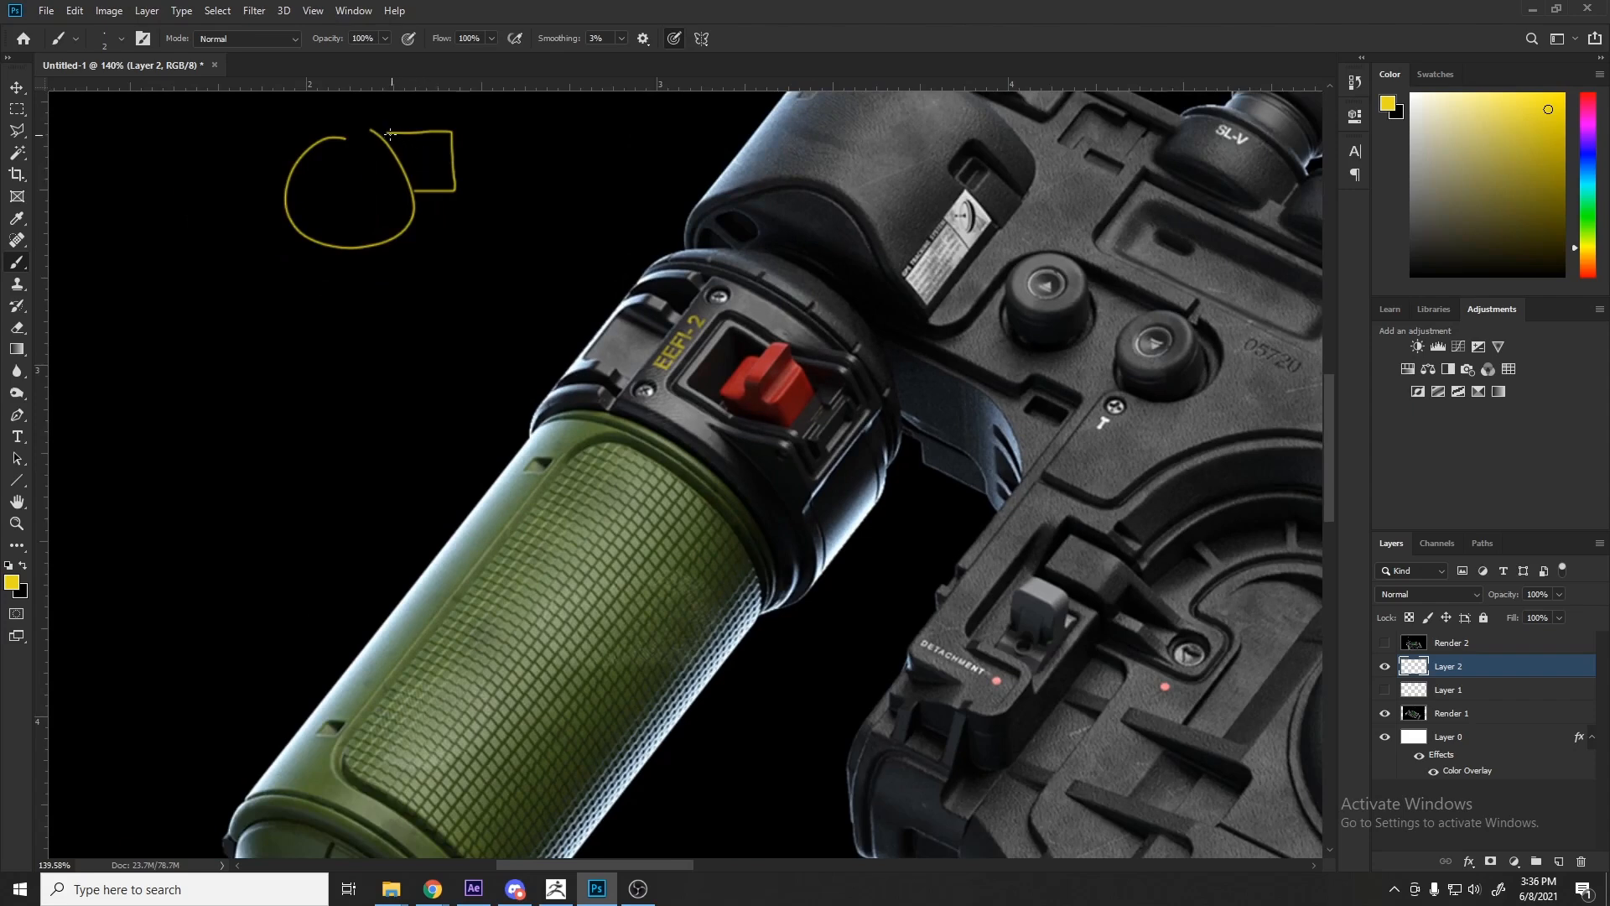
key(e)
click(453, 135)
key(b)
key(e)
key(b)
drag(455, 190, 434, 199)
key(e)
click(460, 194)
key(b)
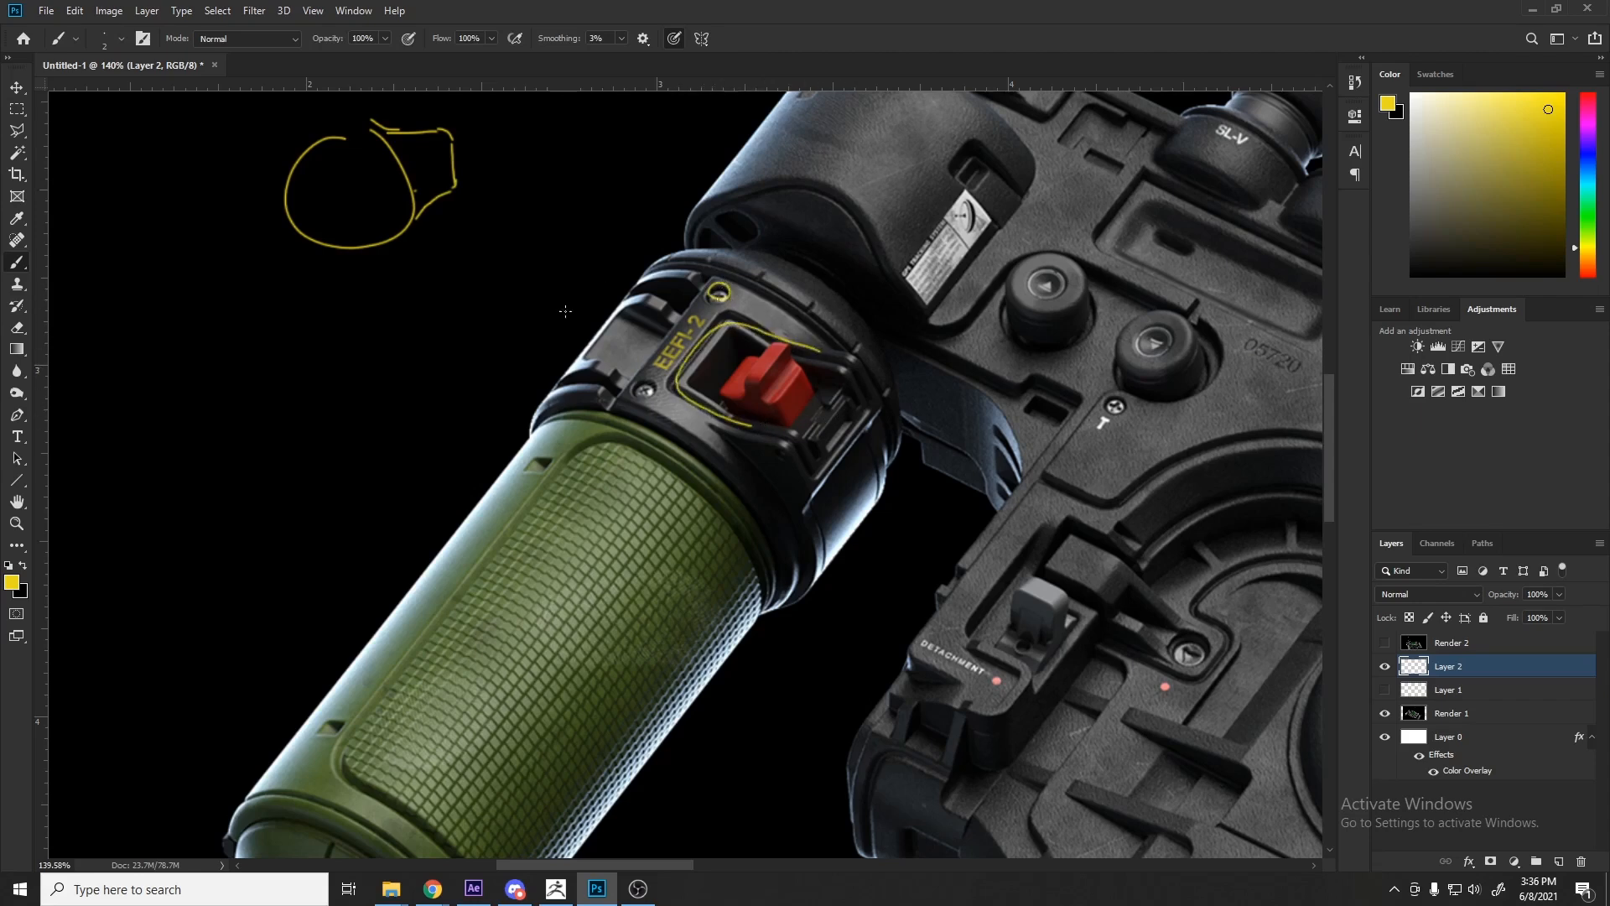
Step: Erase the yellow marks around the red switch and the cross-section sketch on the black background
key(e)
drag(771, 377, 729, 343)
drag(394, 168, 337, 238)
key(b)
Step: Examine the collar and the raised housing around the red EEFI-2 switch on the reference render
alt+scroll(675, 379, down, 3)
alt+scroll(625, 323, up, 3)
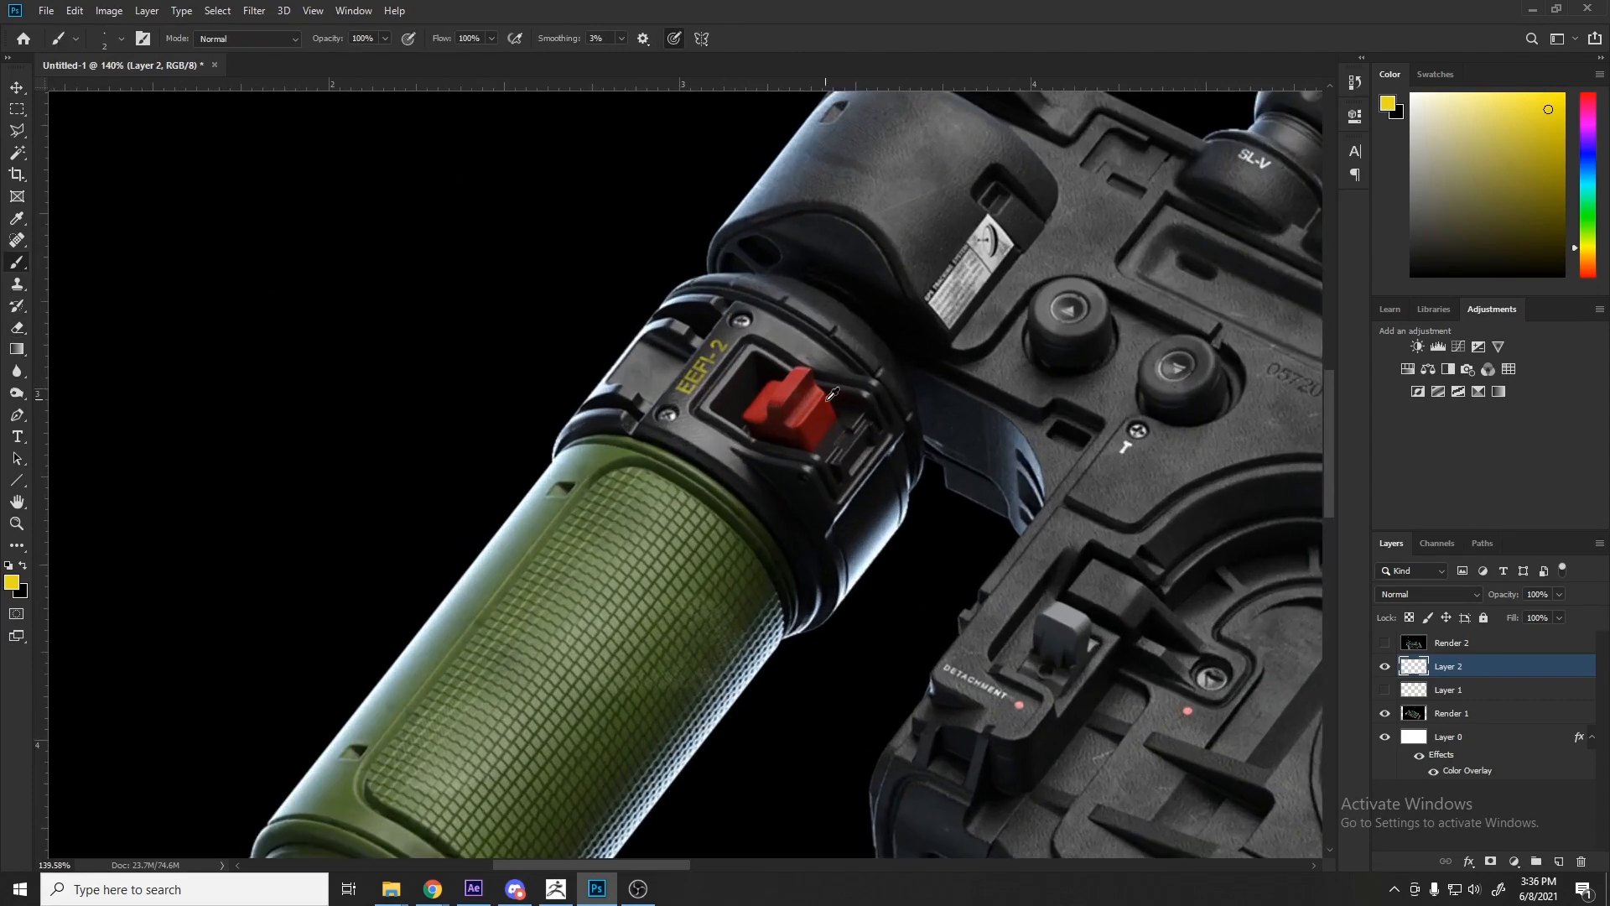
alt+scroll(839, 403, up, 2)
alt+scroll(679, 423, down, 2)
alt+scroll(679, 415, up, 2)
alt+scroll(700, 409, down, 2)
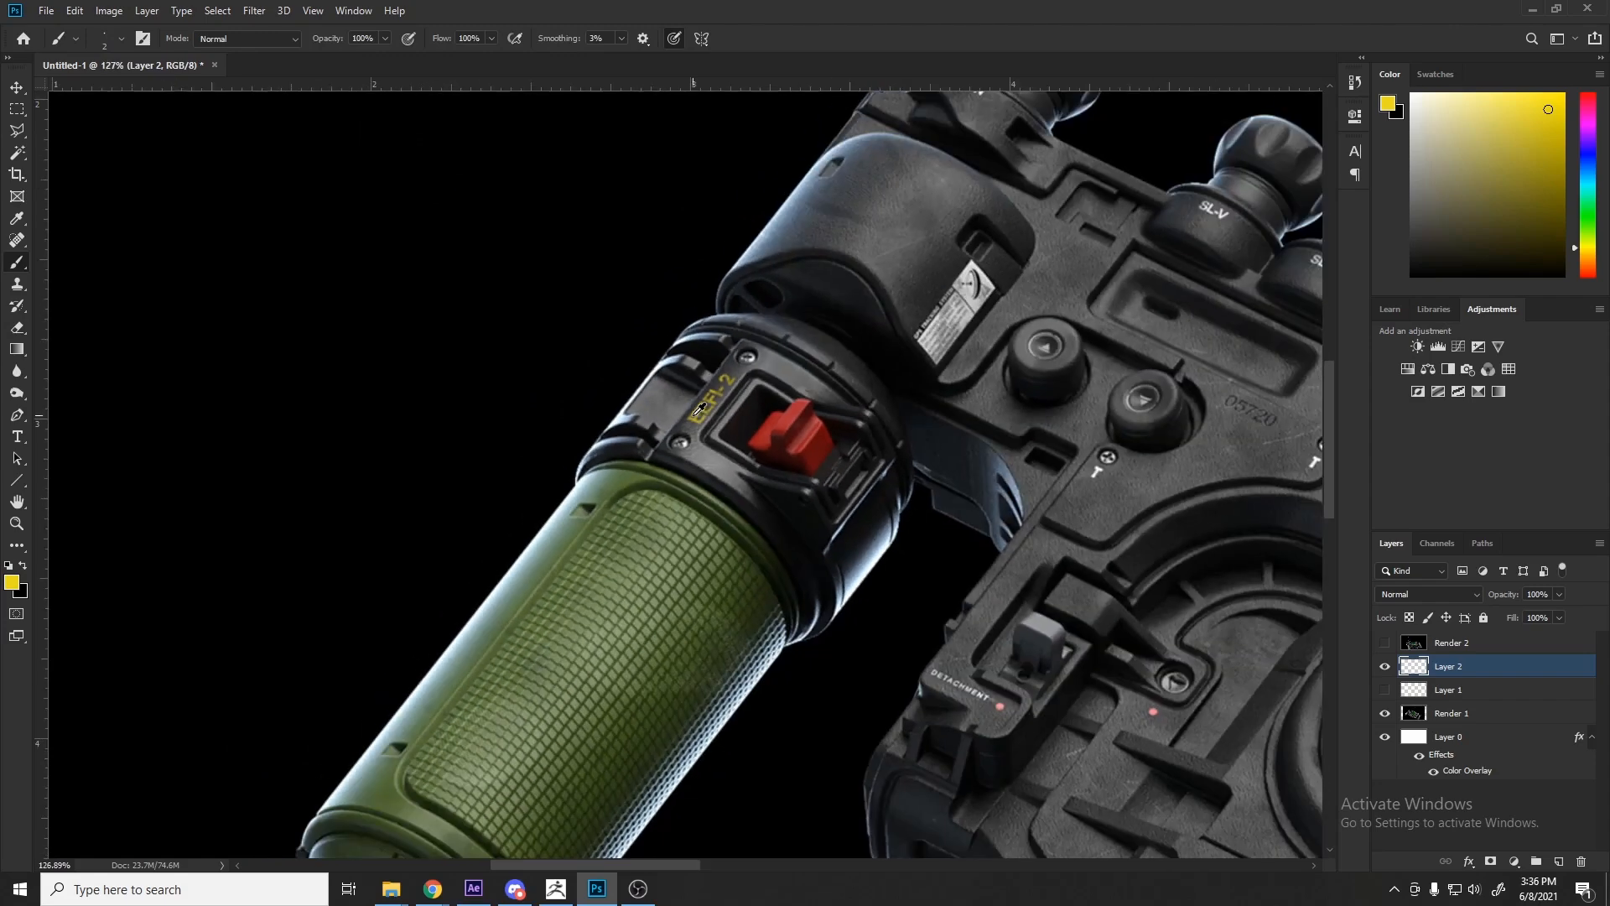
alt+scroll(872, 428, down, 2)
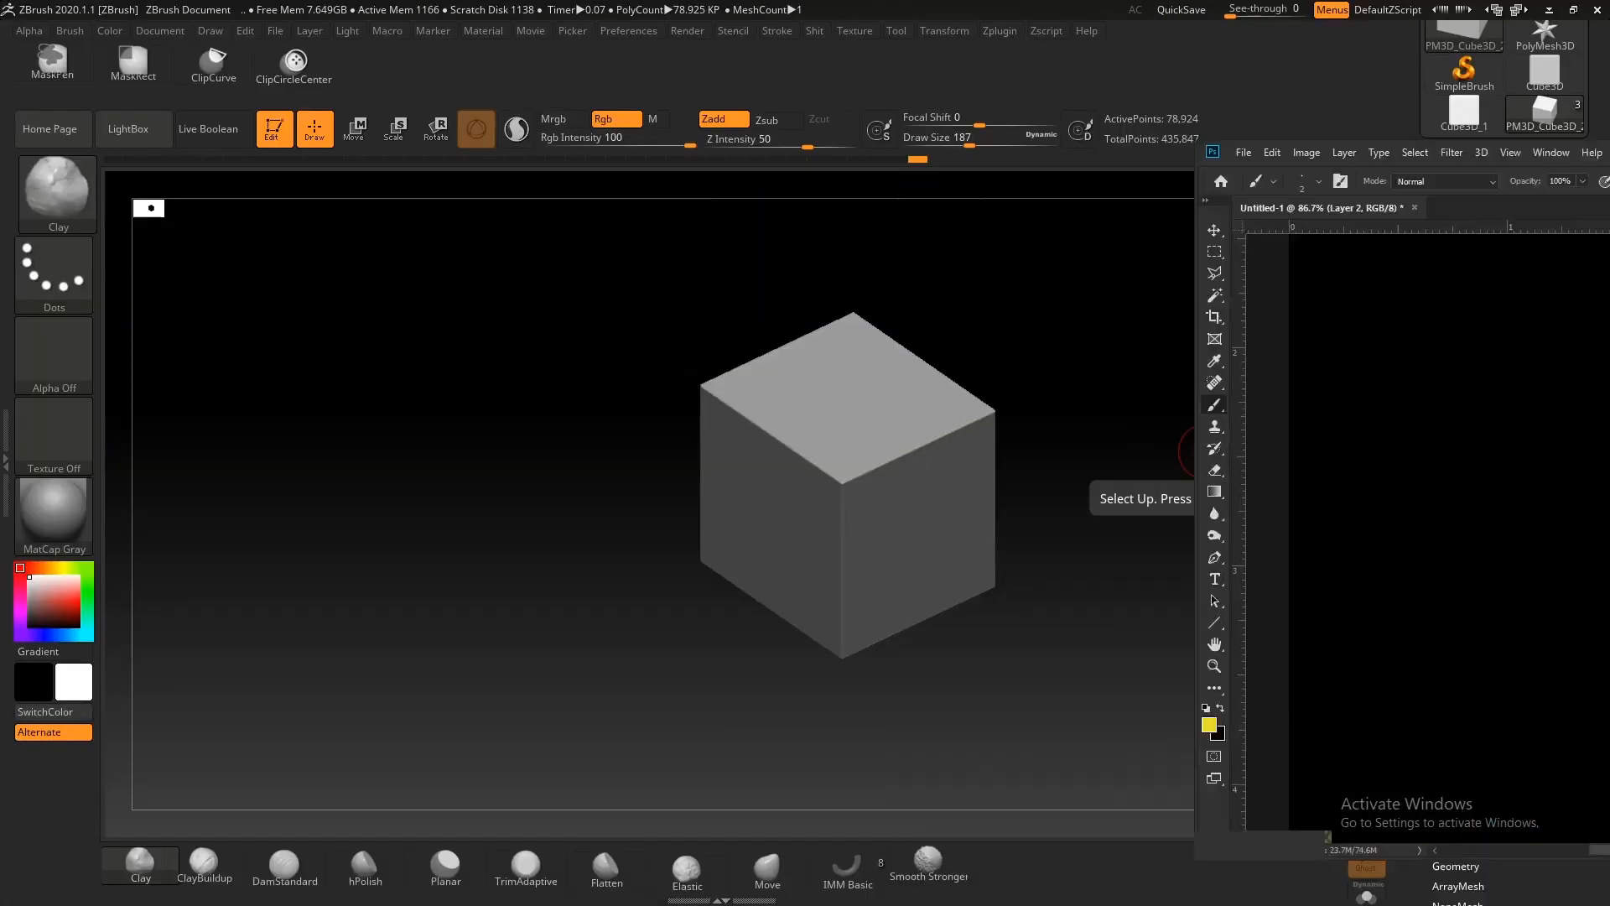
Step: Switch to ZBrush and inspect the cube subtool from another angle
right_drag(920, 439, 863, 466)
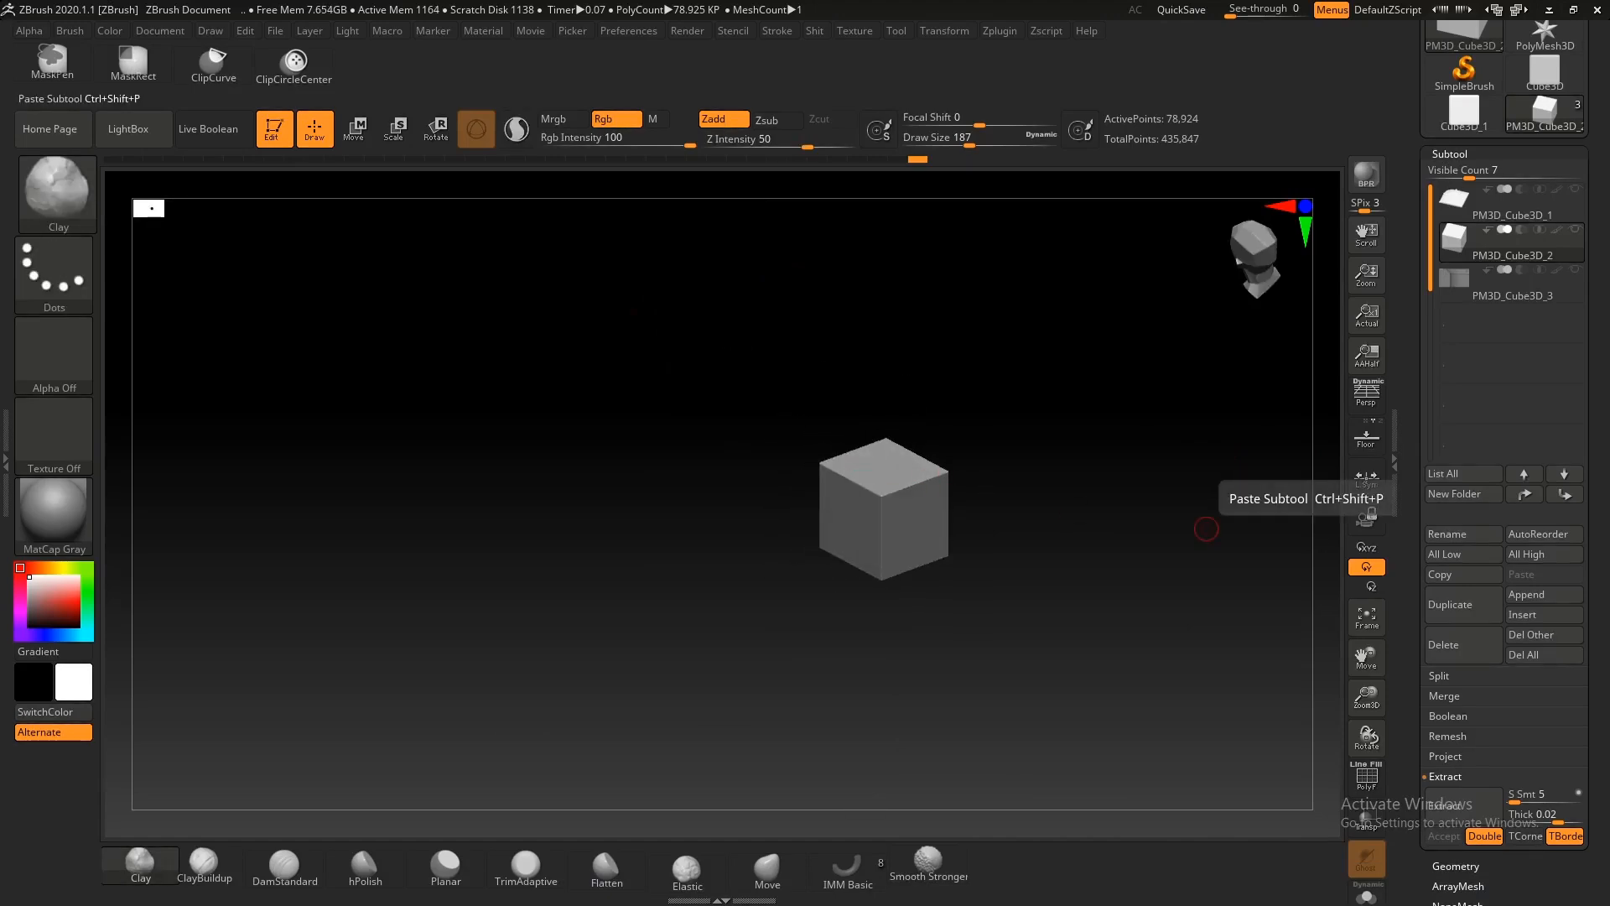
Step: Insert a mirrored pair of cylinders from the IMM Basic brush on the cube's opposite sides, centered on its faces
key(shift+f)
ctrl+right_drag(1028, 504, 874, 475)
key(shift+f)
right_drag(874, 475, 899, 521)
right_drag(789, 514, 847, 503)
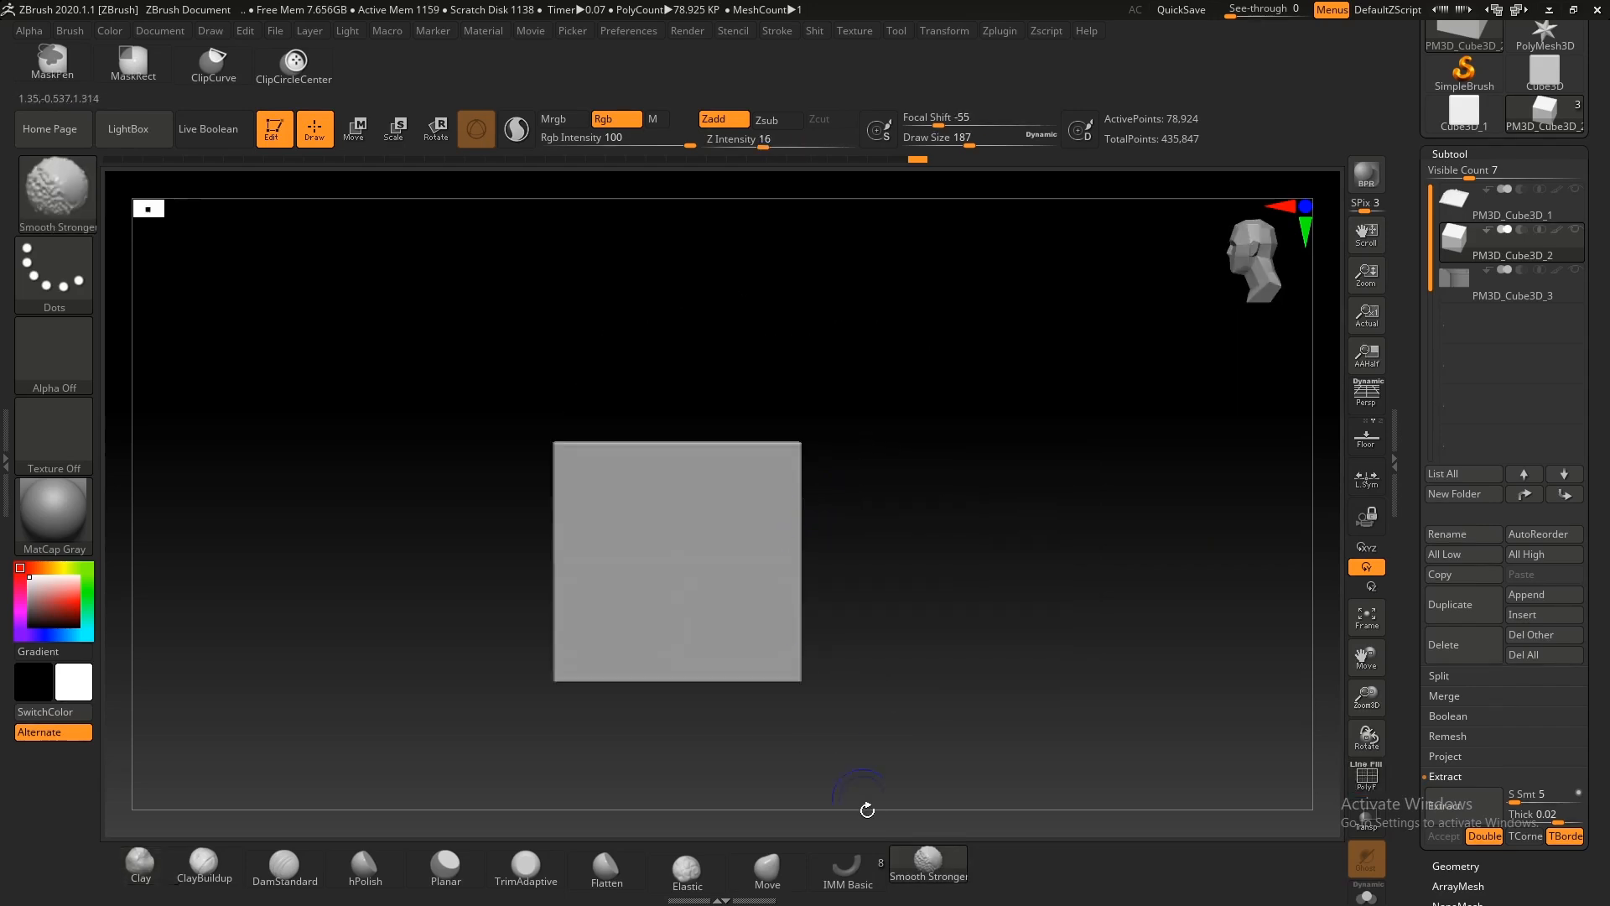
click(840, 866)
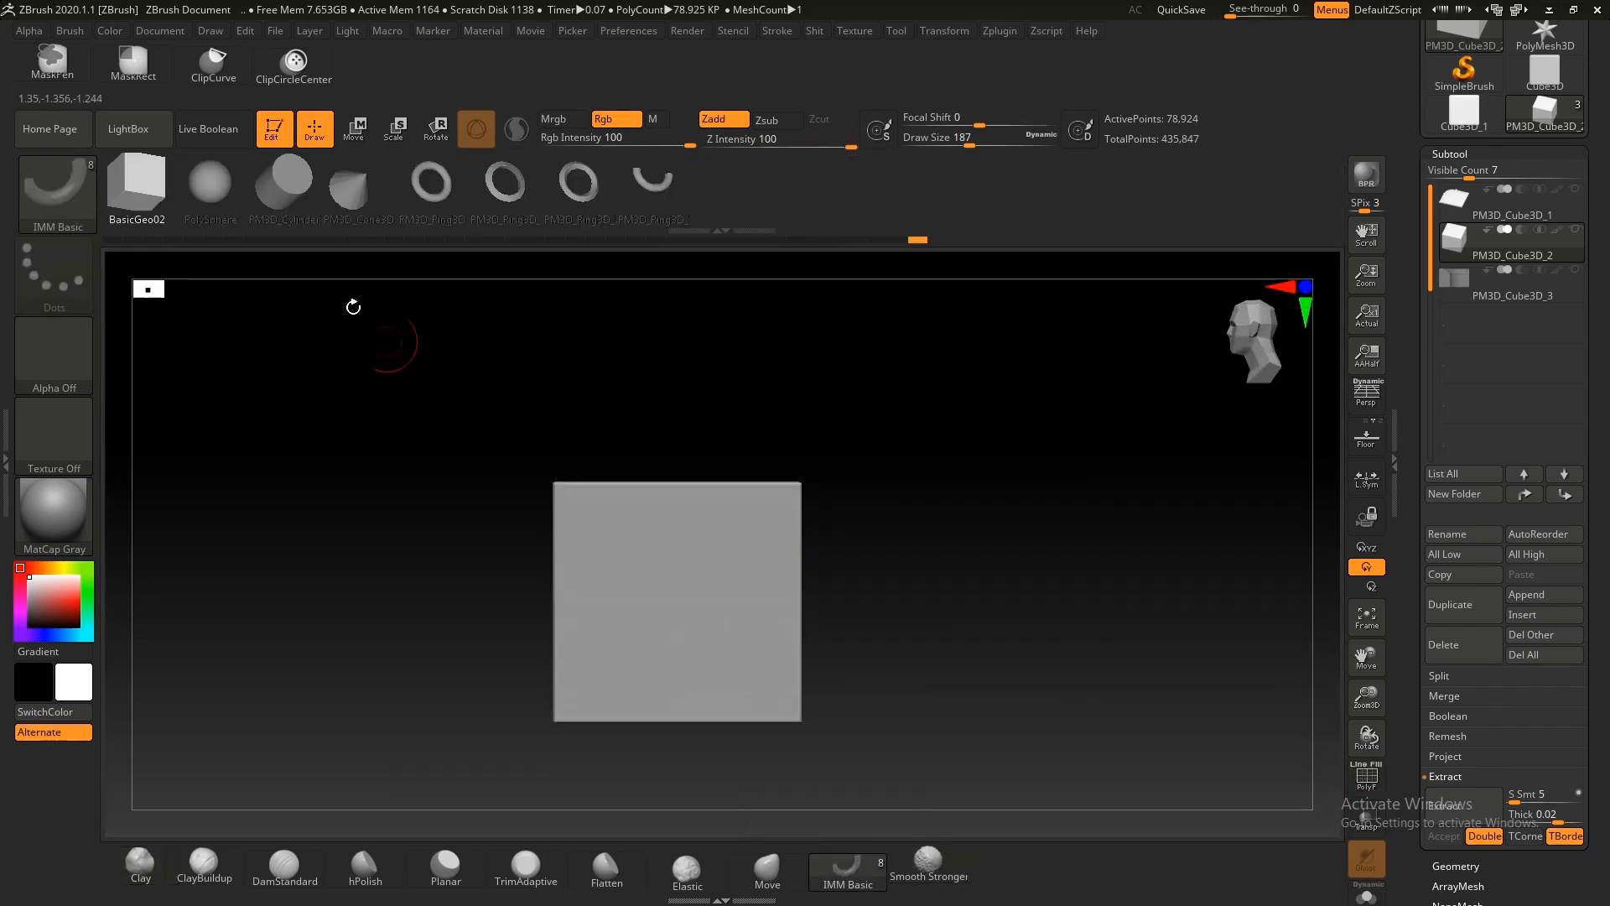
click(279, 184)
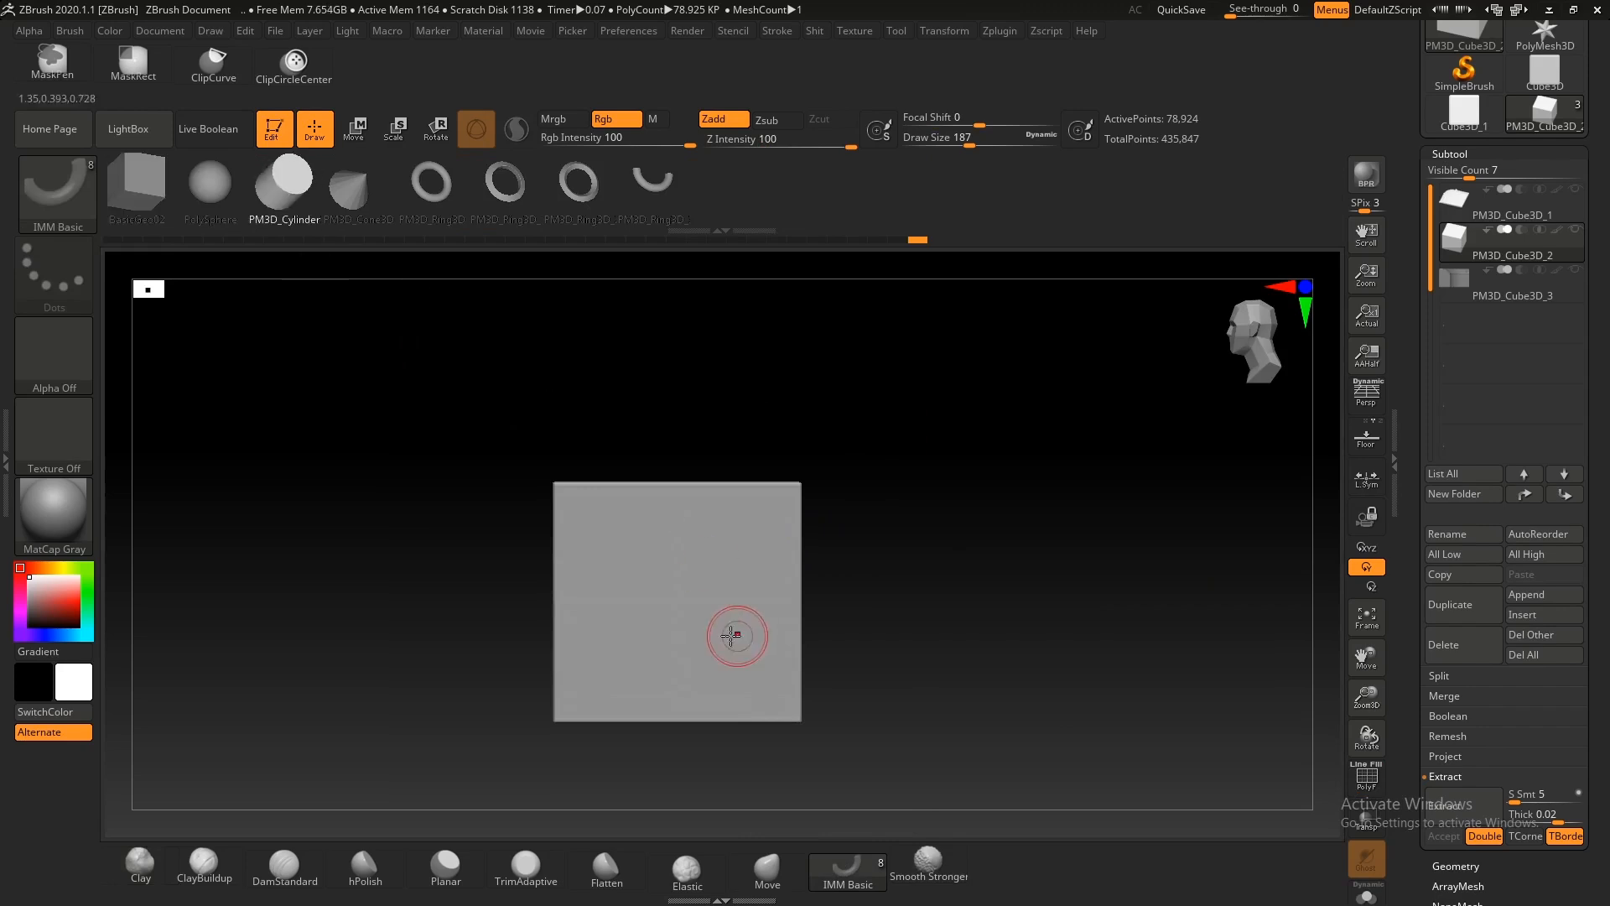
drag(753, 597, 806, 599)
mouse_move(807, 598)
right_down()
mouse_move(769, 579)
mouse_move(783, 593)
right_up()
Step: Isolate the two inserted cylinders and split the hidden cube off into its own subtool
key(b)
key(c)
key(l)
key(ctrl)
key(ctrl)
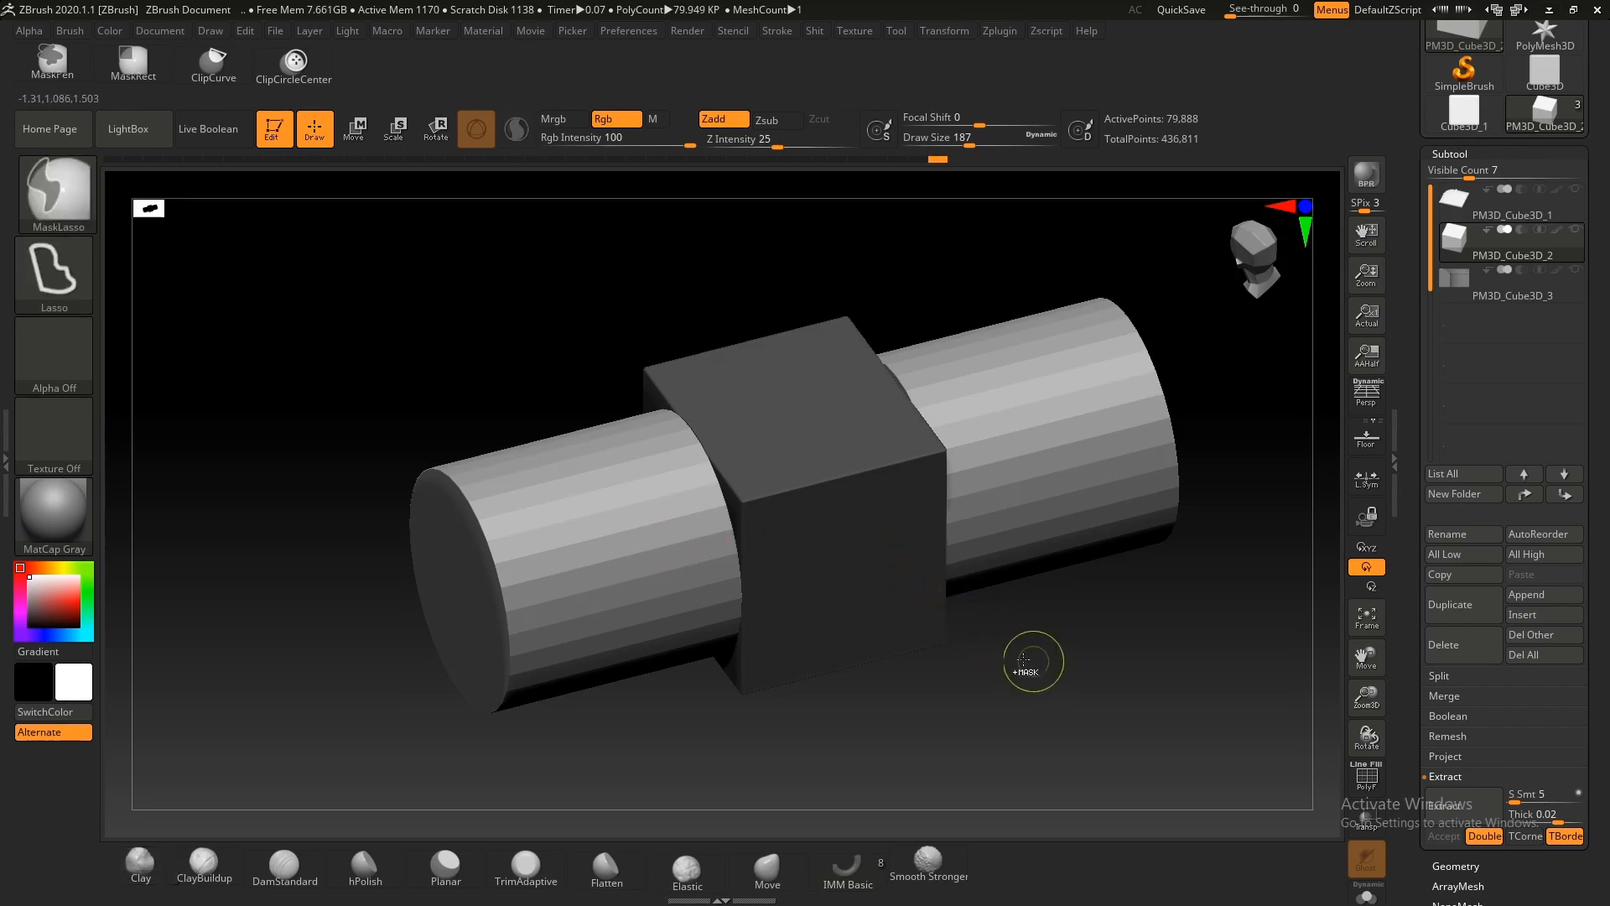
key(shift+space)
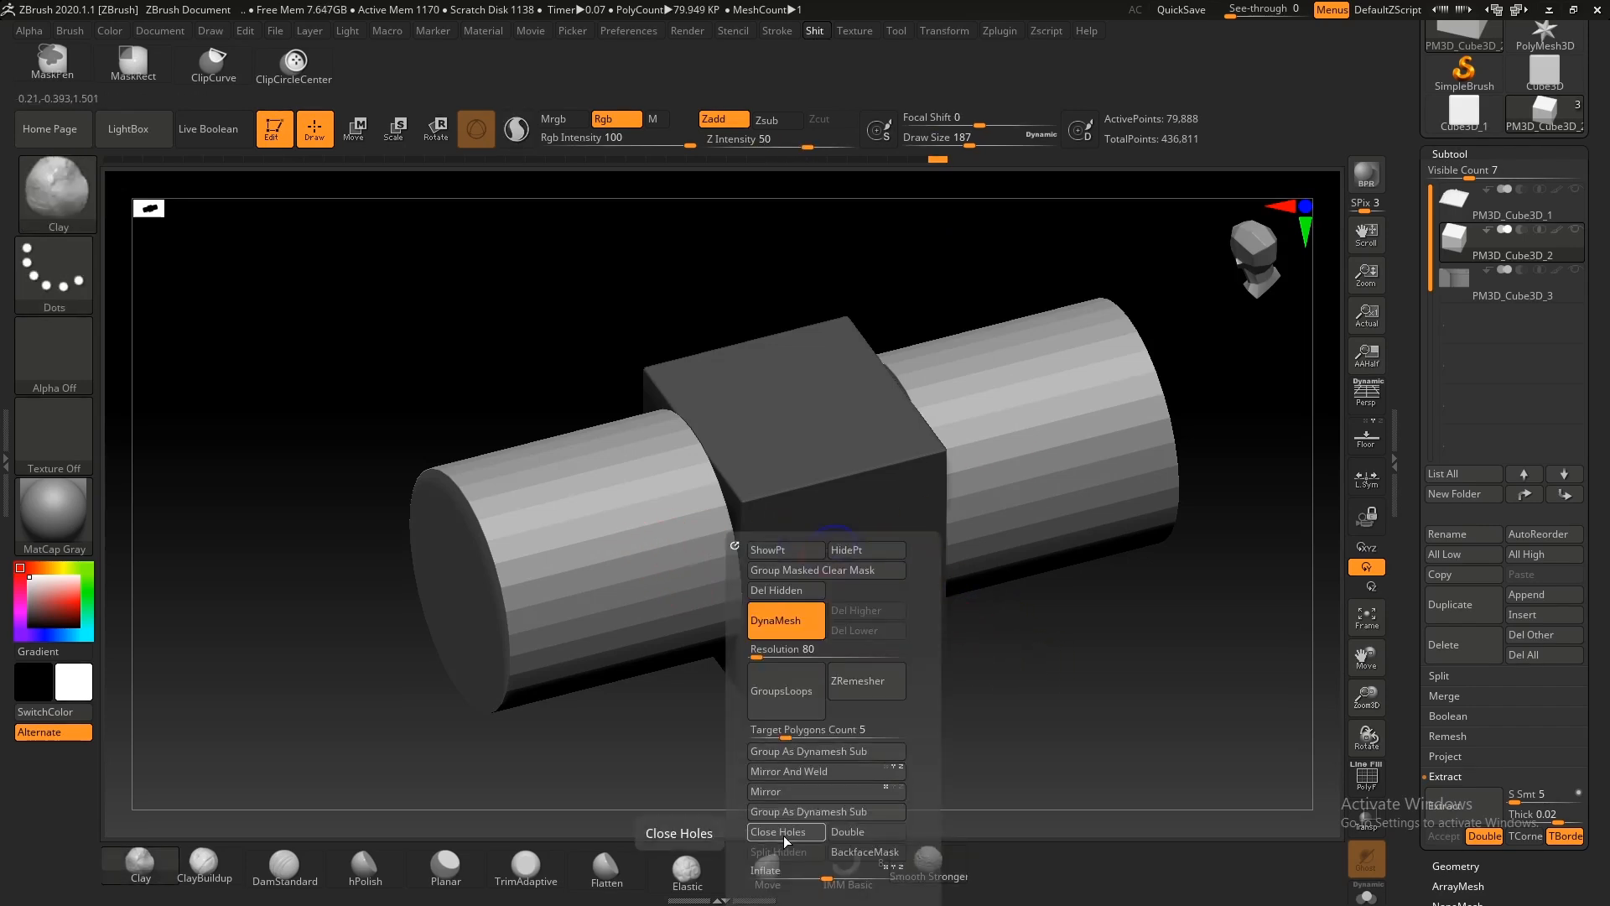
key(shift+space)
ctrl+shift+click(590, 457)
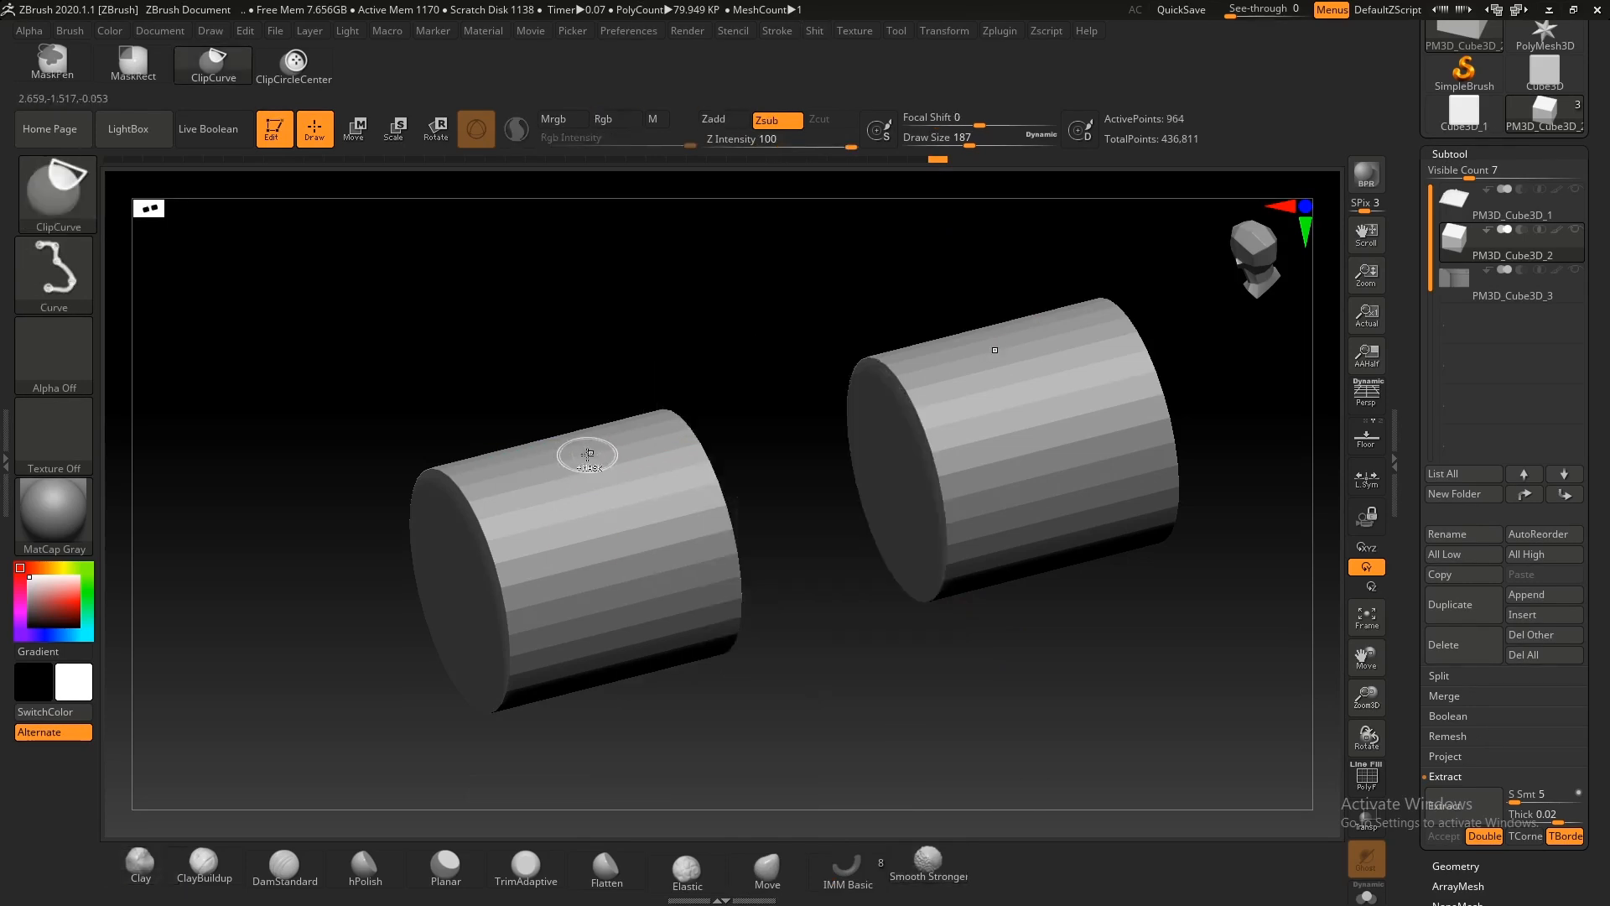
key(shift+f)
key(shift+space)
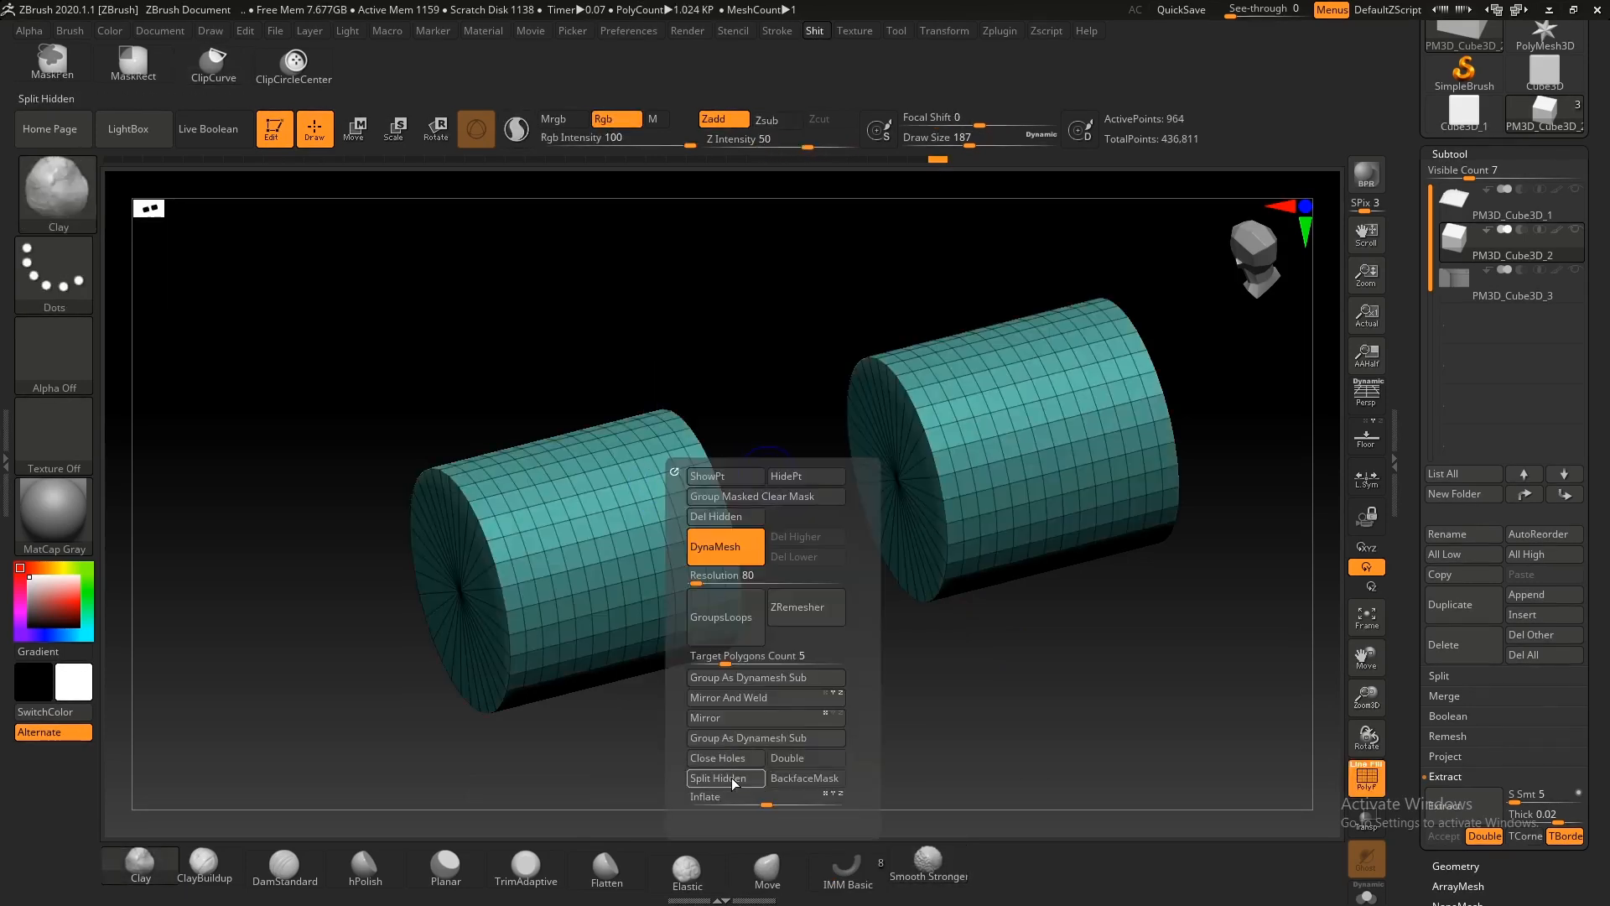
click(727, 779)
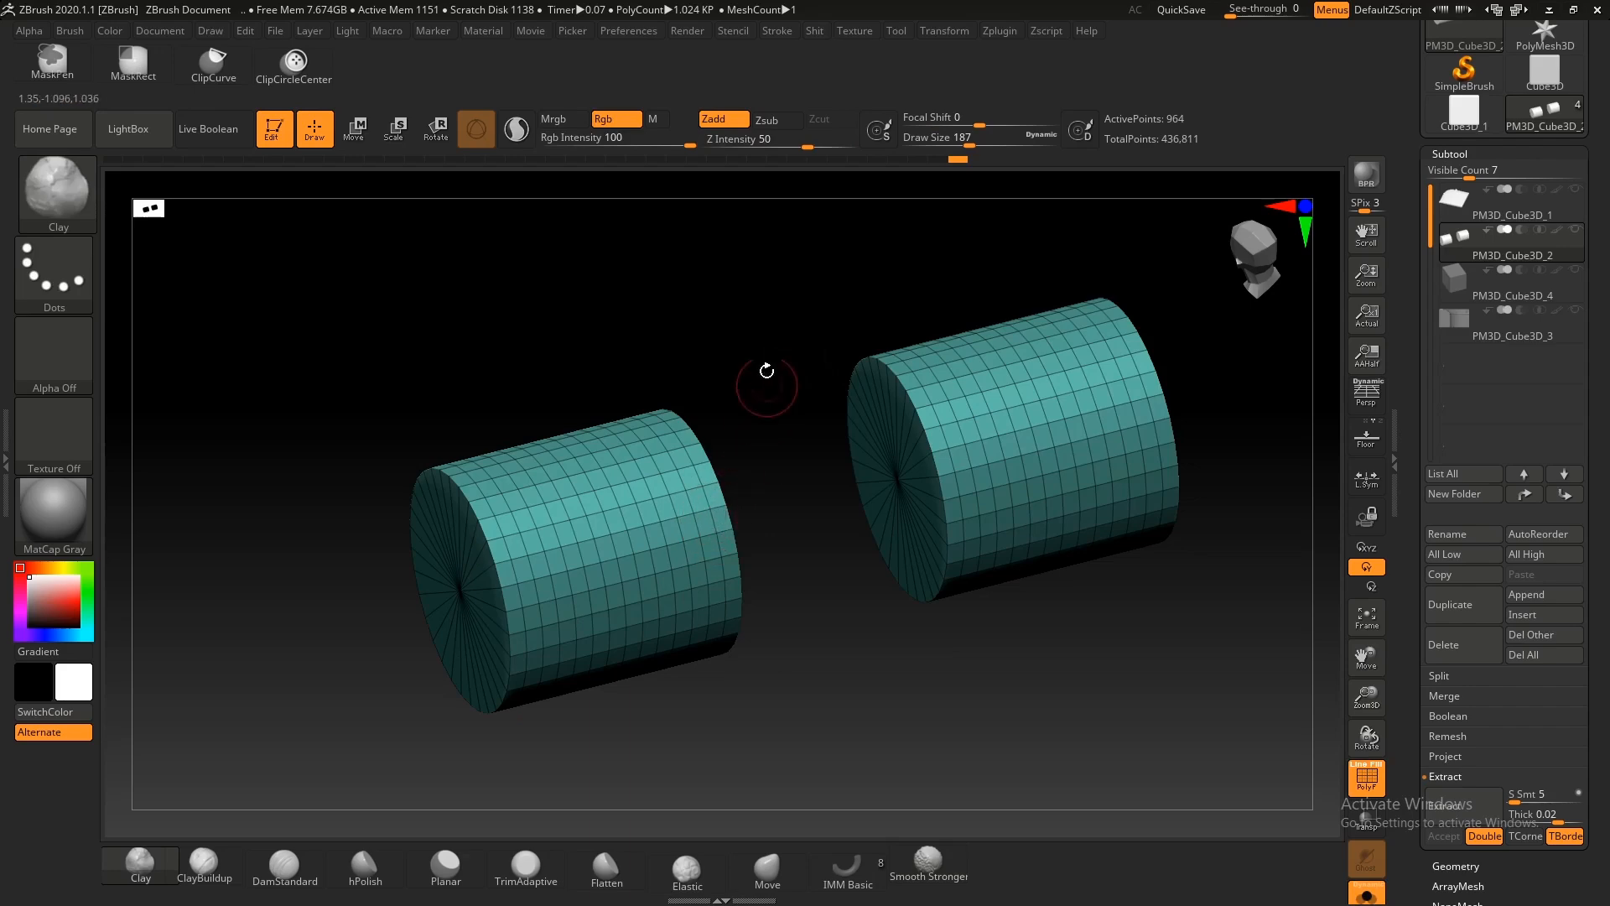
Step: Subdivide the cylinders three times and delete their lower subdivision levels
key(ctrl+d)
key(ctrl+d)
key(ctrl+d)
key(shift+f)
alt+right_drag(709, 597, 837, 506)
key(shift+f)
right_drag(721, 512, 878, 551)
key(shift+f)
key(shift+f)
key(space)
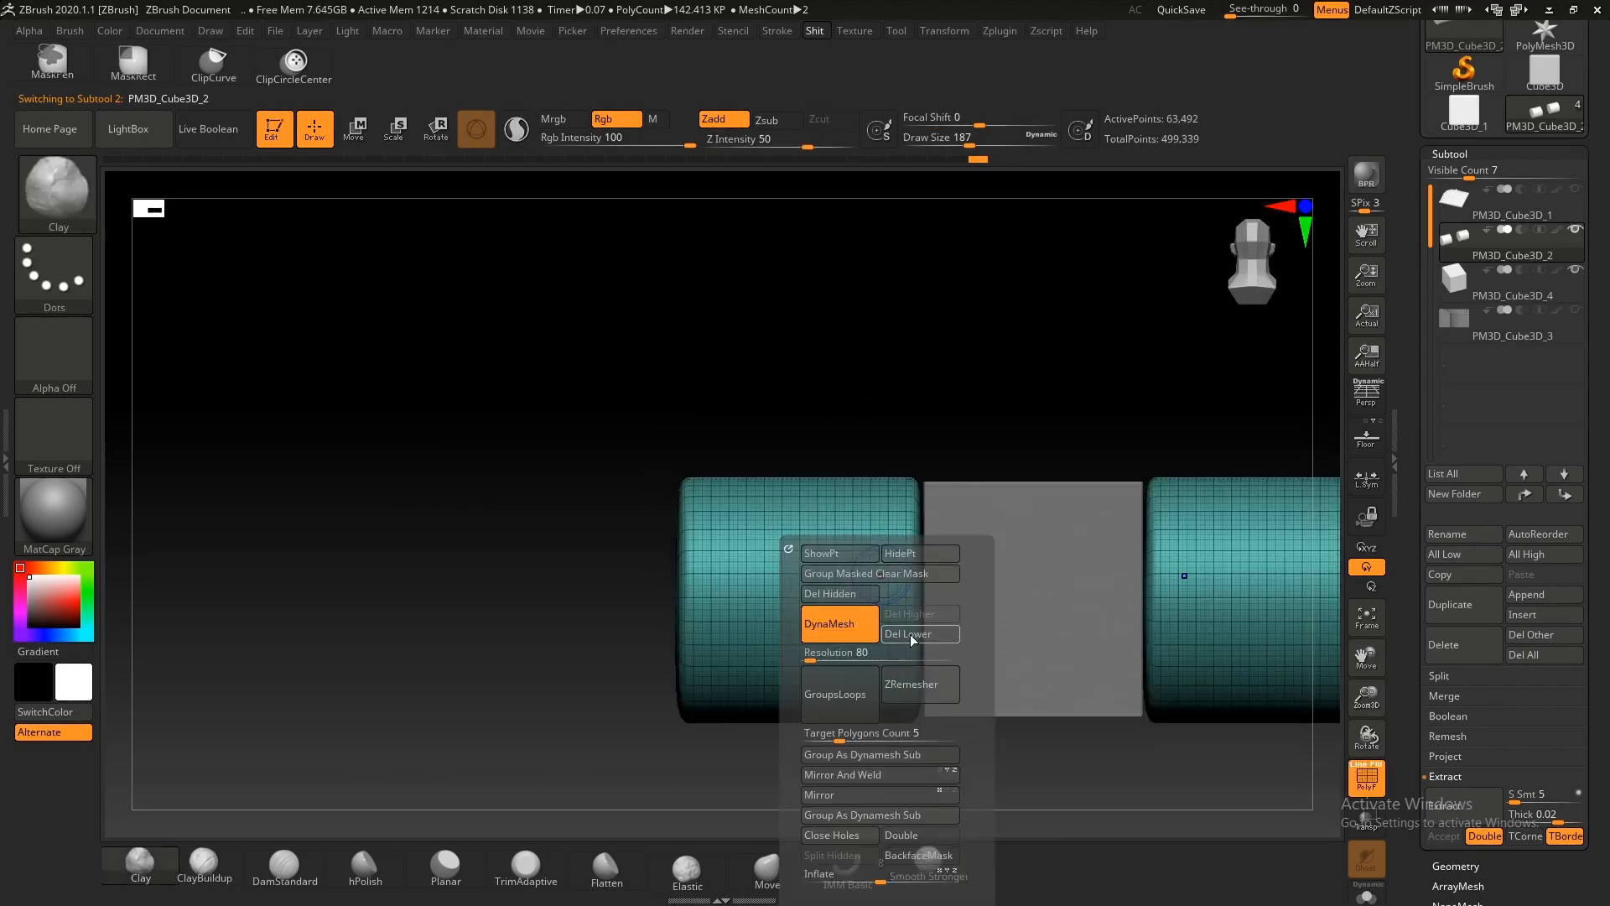
click(915, 641)
Step: Hide the cube subtool and move the mirrored cylinders inward until they overlap into one shape
right_drag(778, 478, 860, 546)
key(shift+f)
ctrl+right_drag(881, 640, 919, 520)
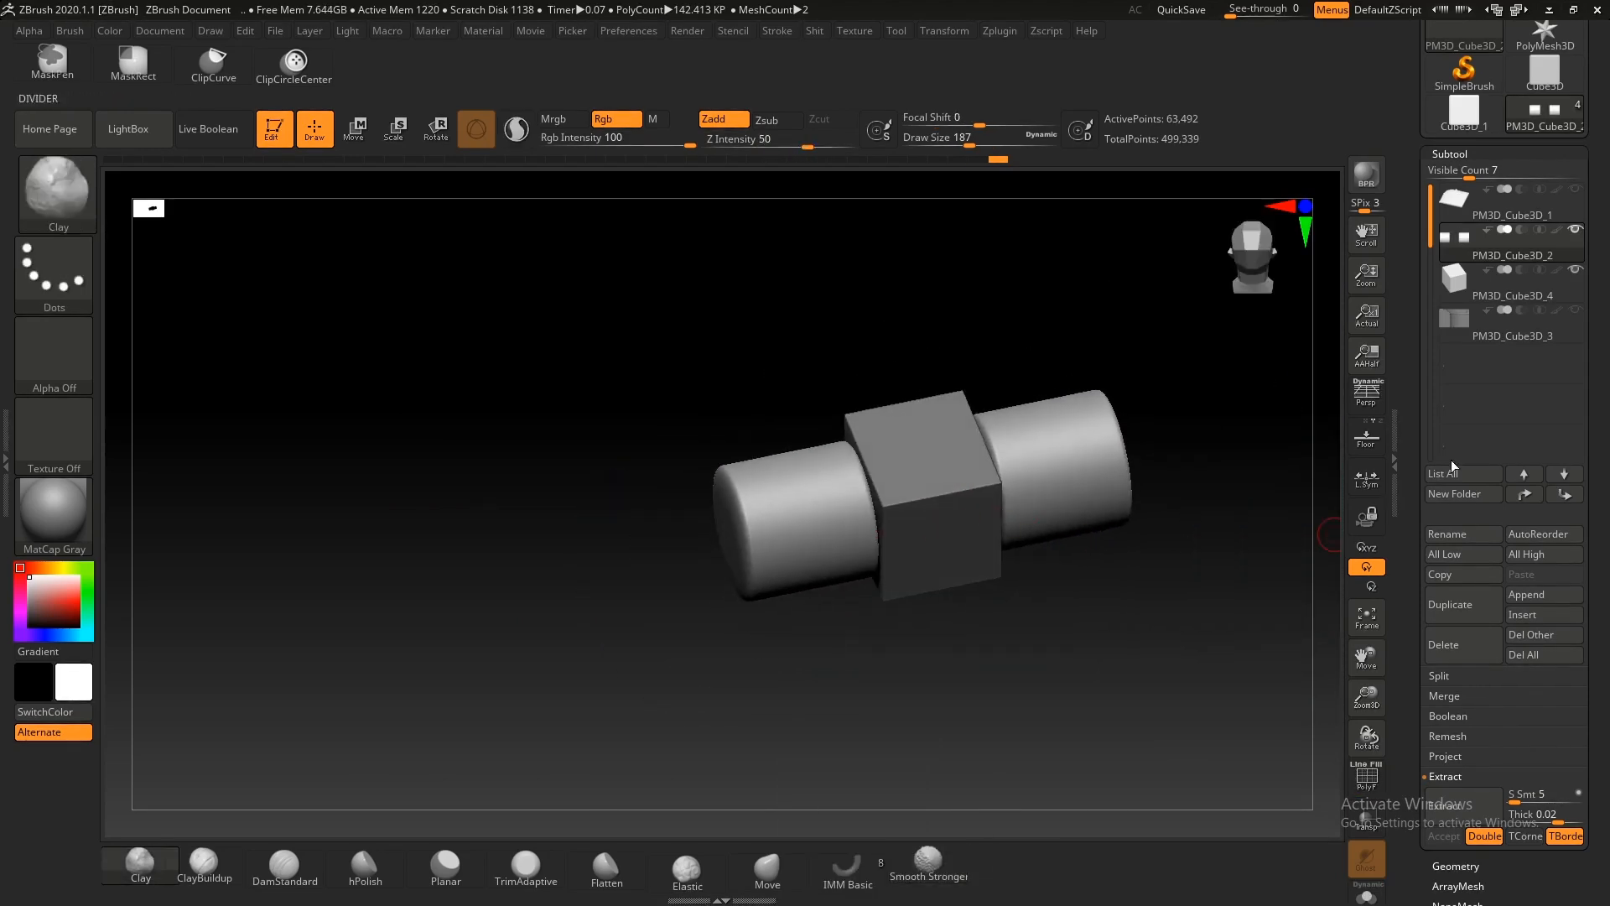
click(1576, 273)
shift+right_drag(1069, 500, 1018, 544)
key(w)
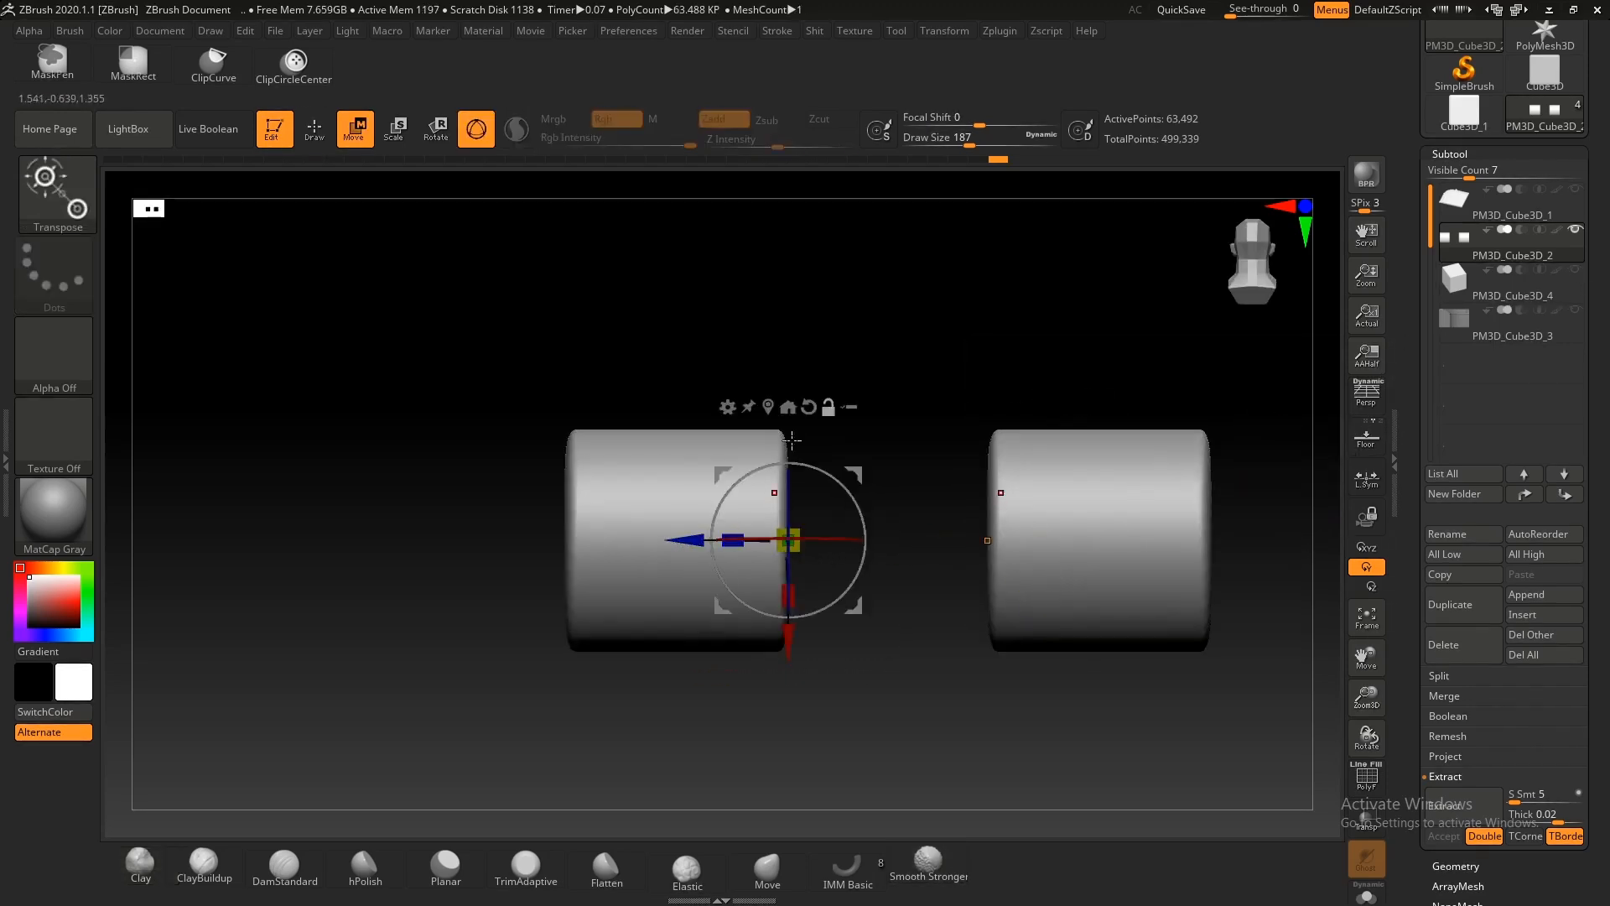
drag(887, 533, 950, 541)
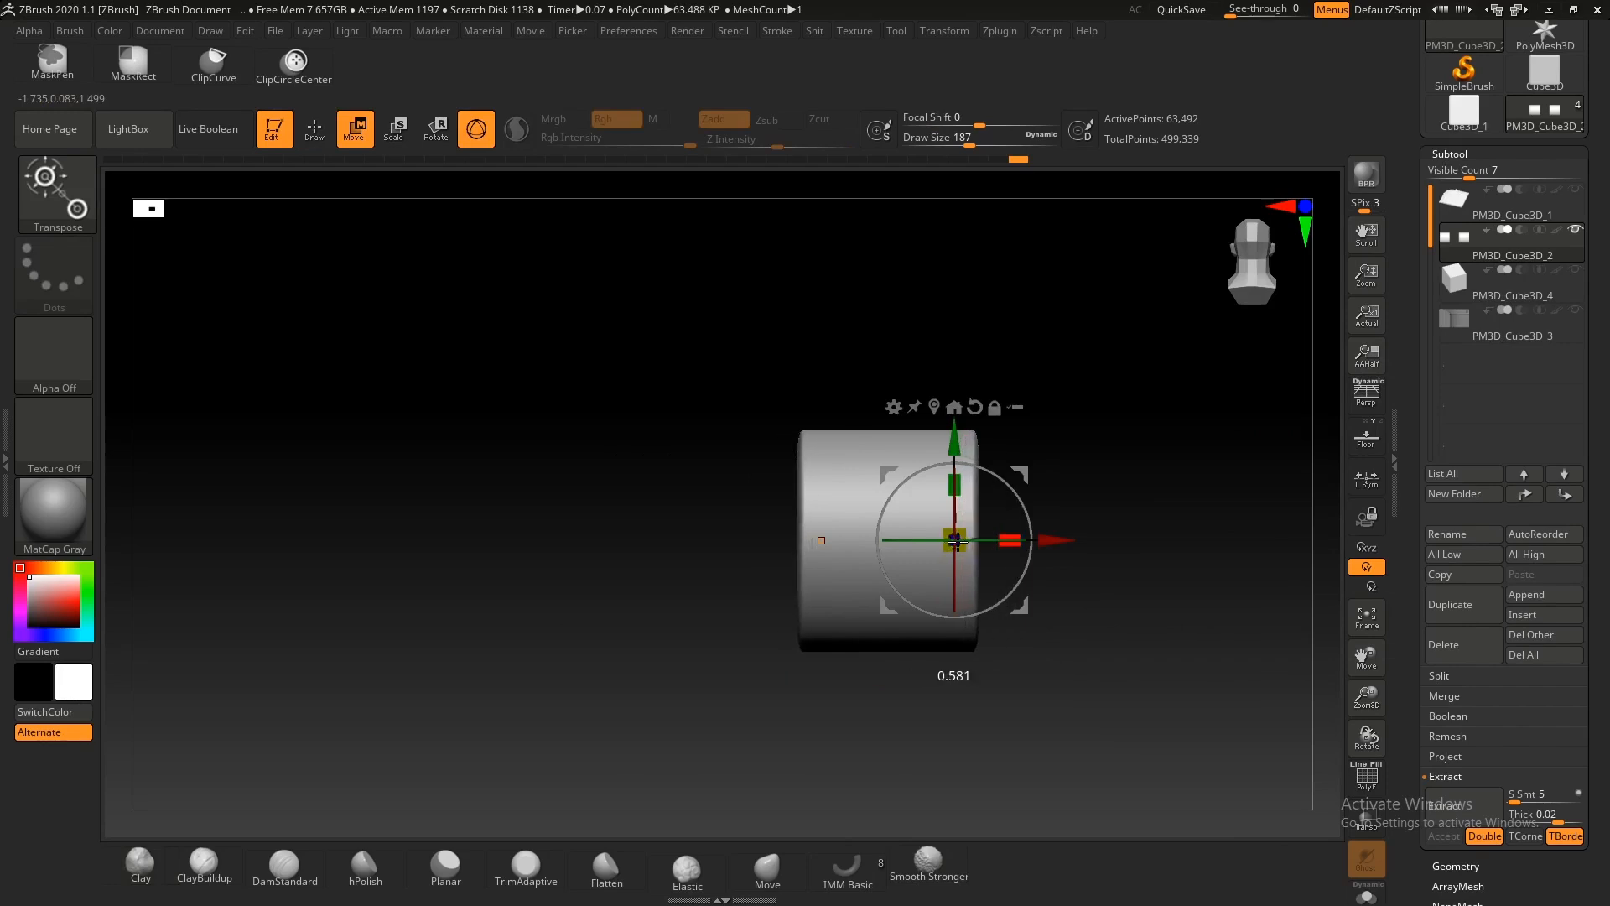
Step: Remesh the overlapping cylinders with DynaMesh to fuse them into one body
key(q)
mouse_move(957, 541)
right_down()
mouse_move(873, 507)
mouse_move(1180, 462)
right_up()
key(shift+f)
key(shift+f)
ctrl+drag(1181, 462, 1115, 457)
key(shift+f)
key(shift+f)
right_drag(996, 442, 957, 514)
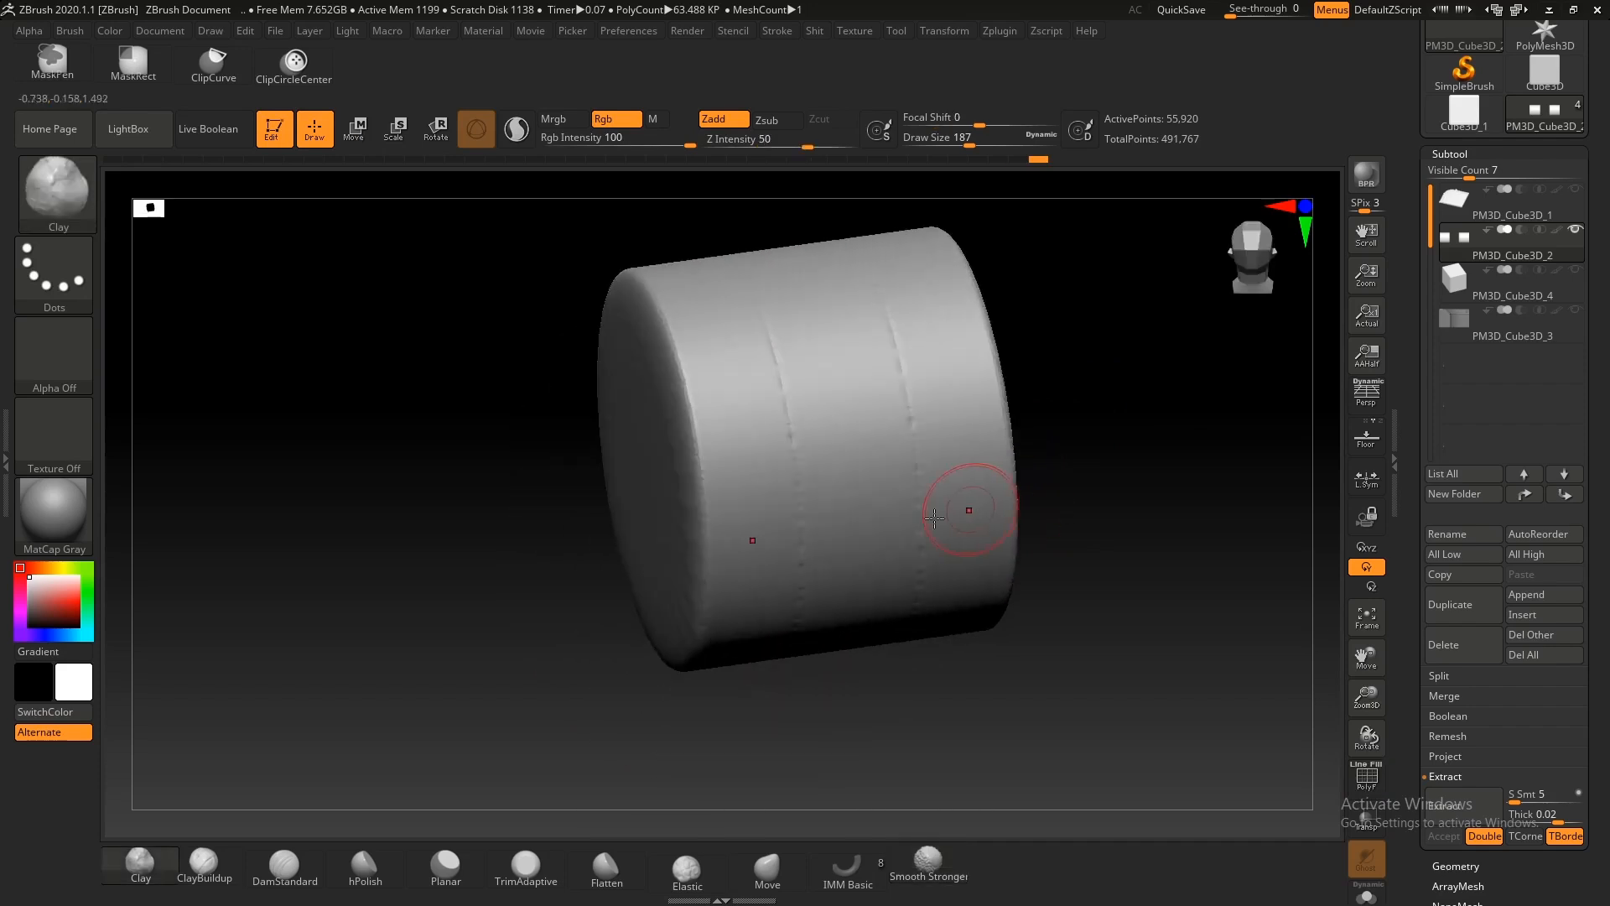
key(shift+f)
key(shift+f)
right_drag(837, 521, 835, 518)
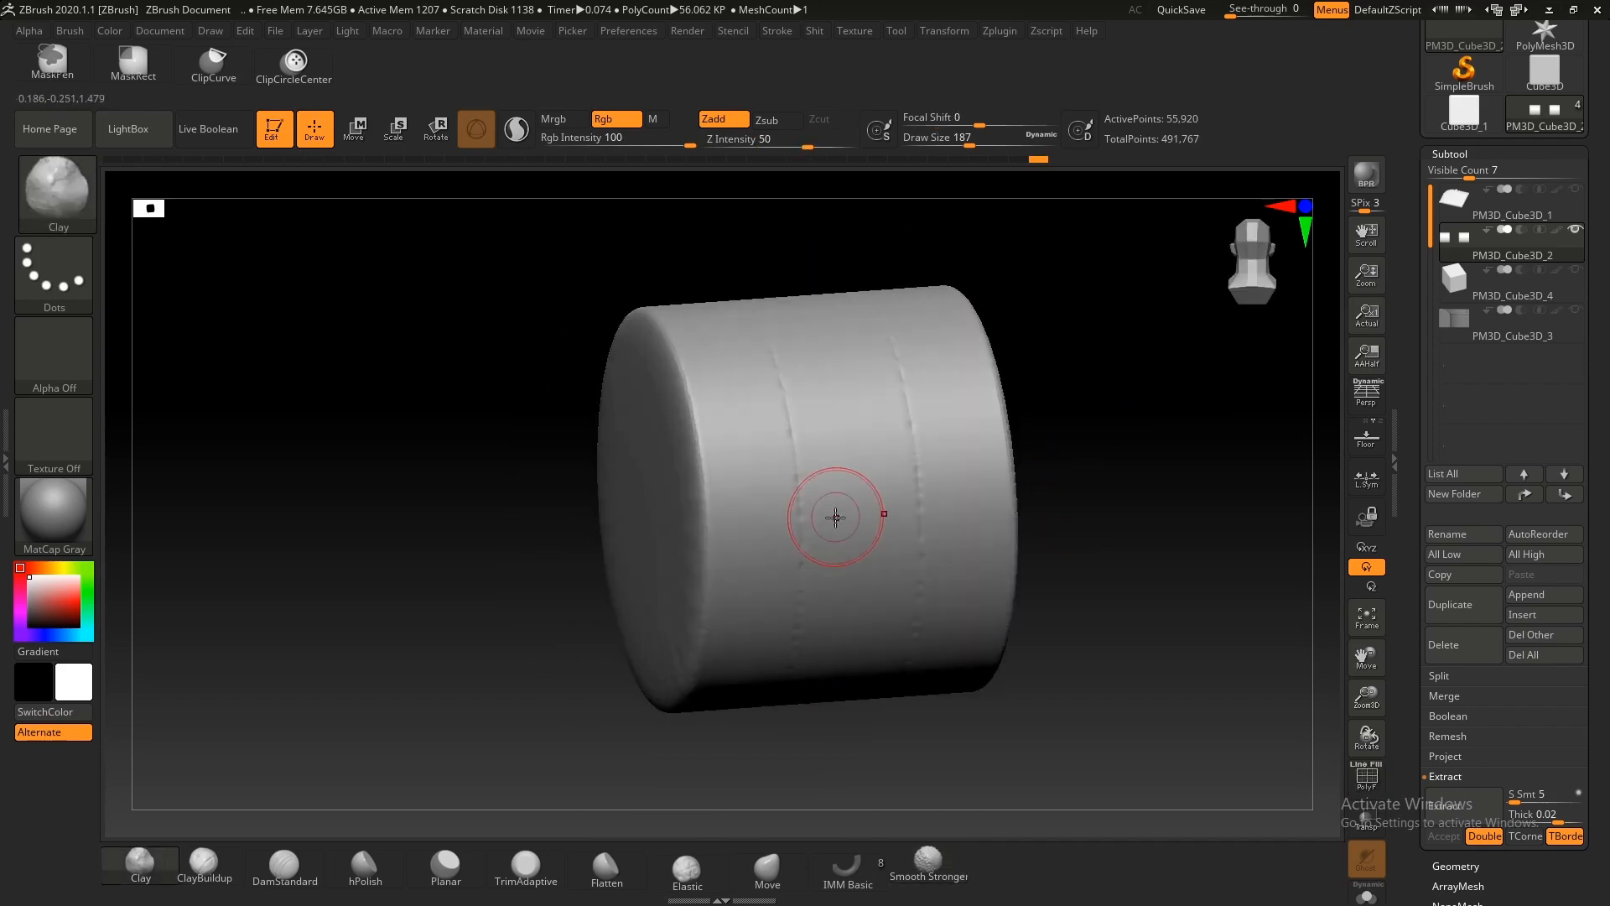
Step: Turn on radial symmetry with a count of 100 and smooth the seams running around the cylinder
click(945, 31)
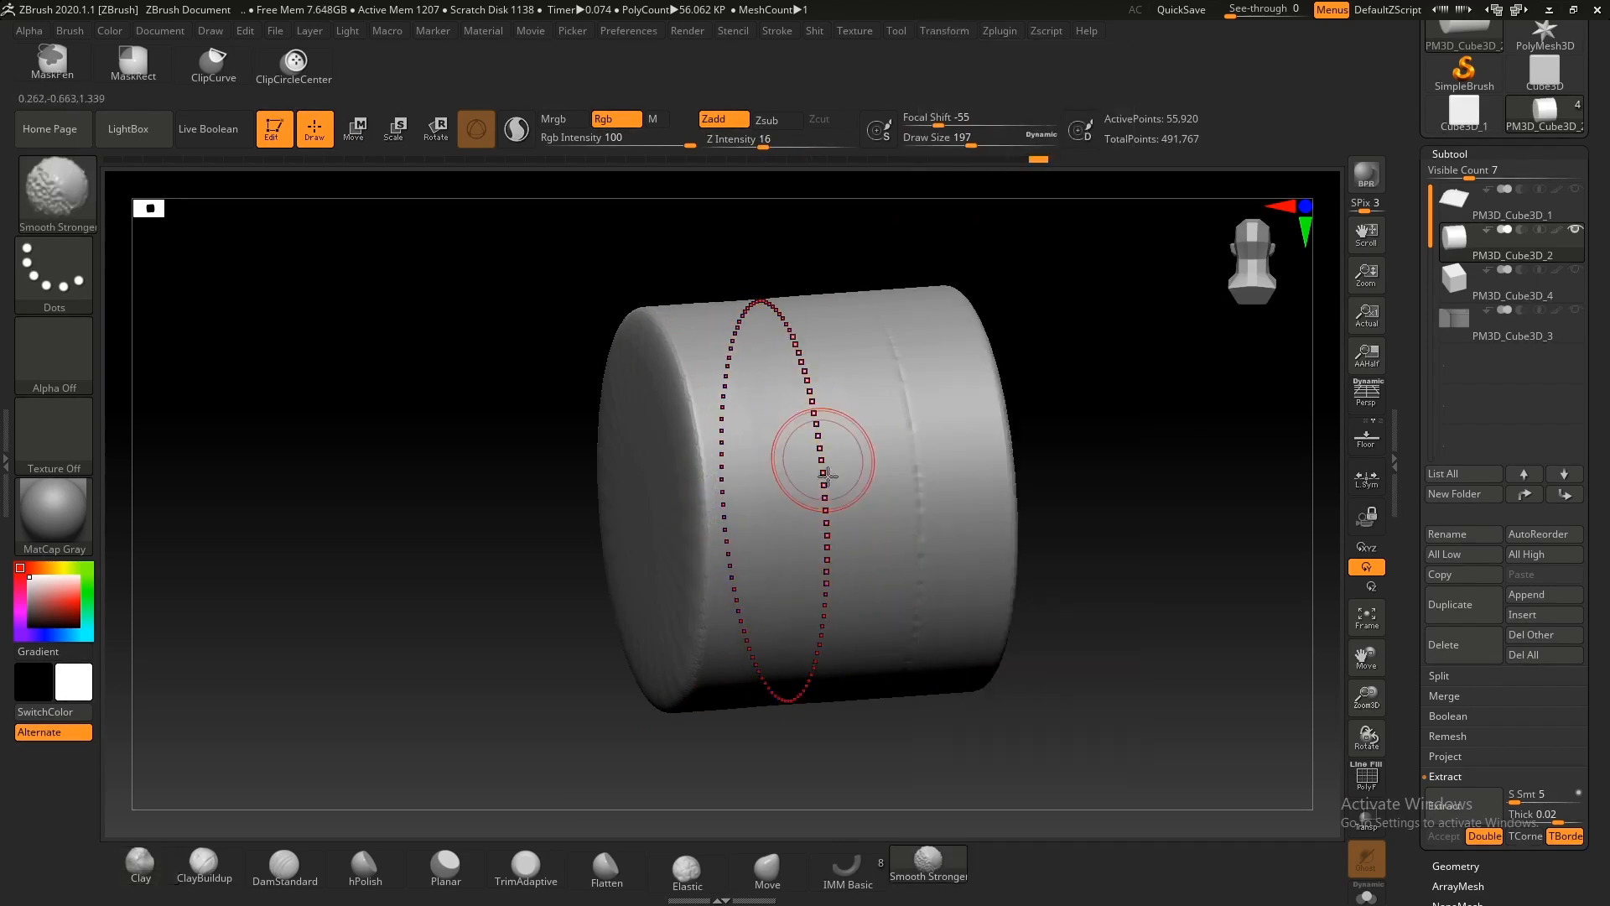
shift+right_drag(876, 521, 818, 553)
key(shift)
ctrl+right_drag(957, 498, 797, 482)
mouse_move(950, 572)
alt+right_down()
mouse_move(1006, 536)
mouse_move(969, 526)
alt+right_up()
key(shift+f)
key(shift+f)
Step: Raise the DynaMesh resolution to 192 and remesh the cylinder
key(shift+space)
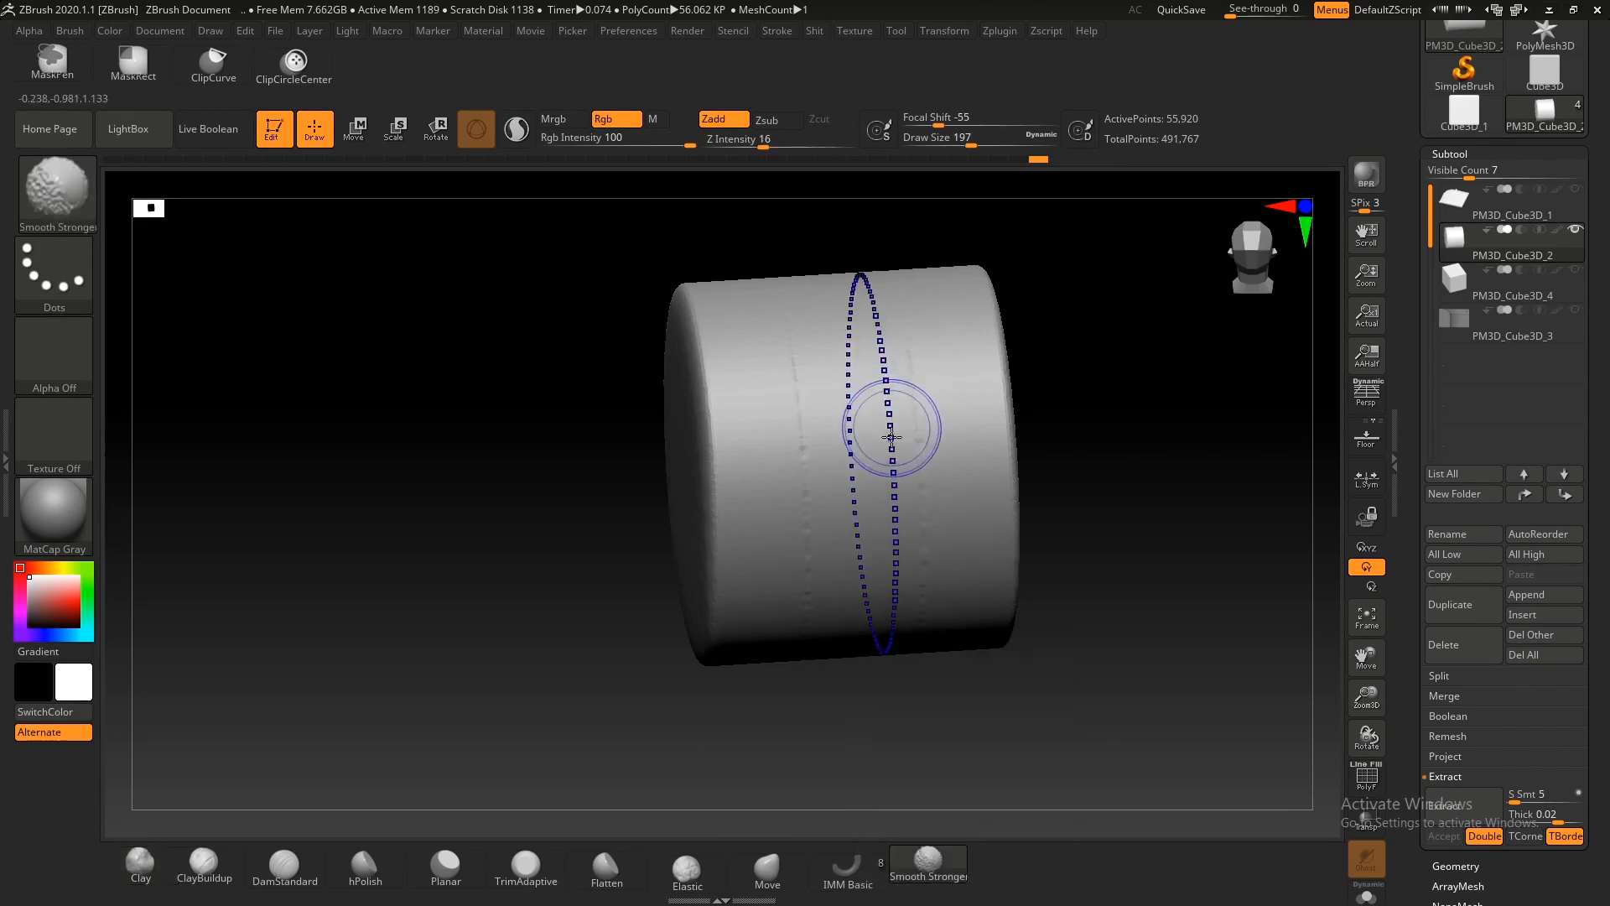
ctrl+drag(546, 618, 374, 470)
ctrl+right_drag(948, 460, 971, 540)
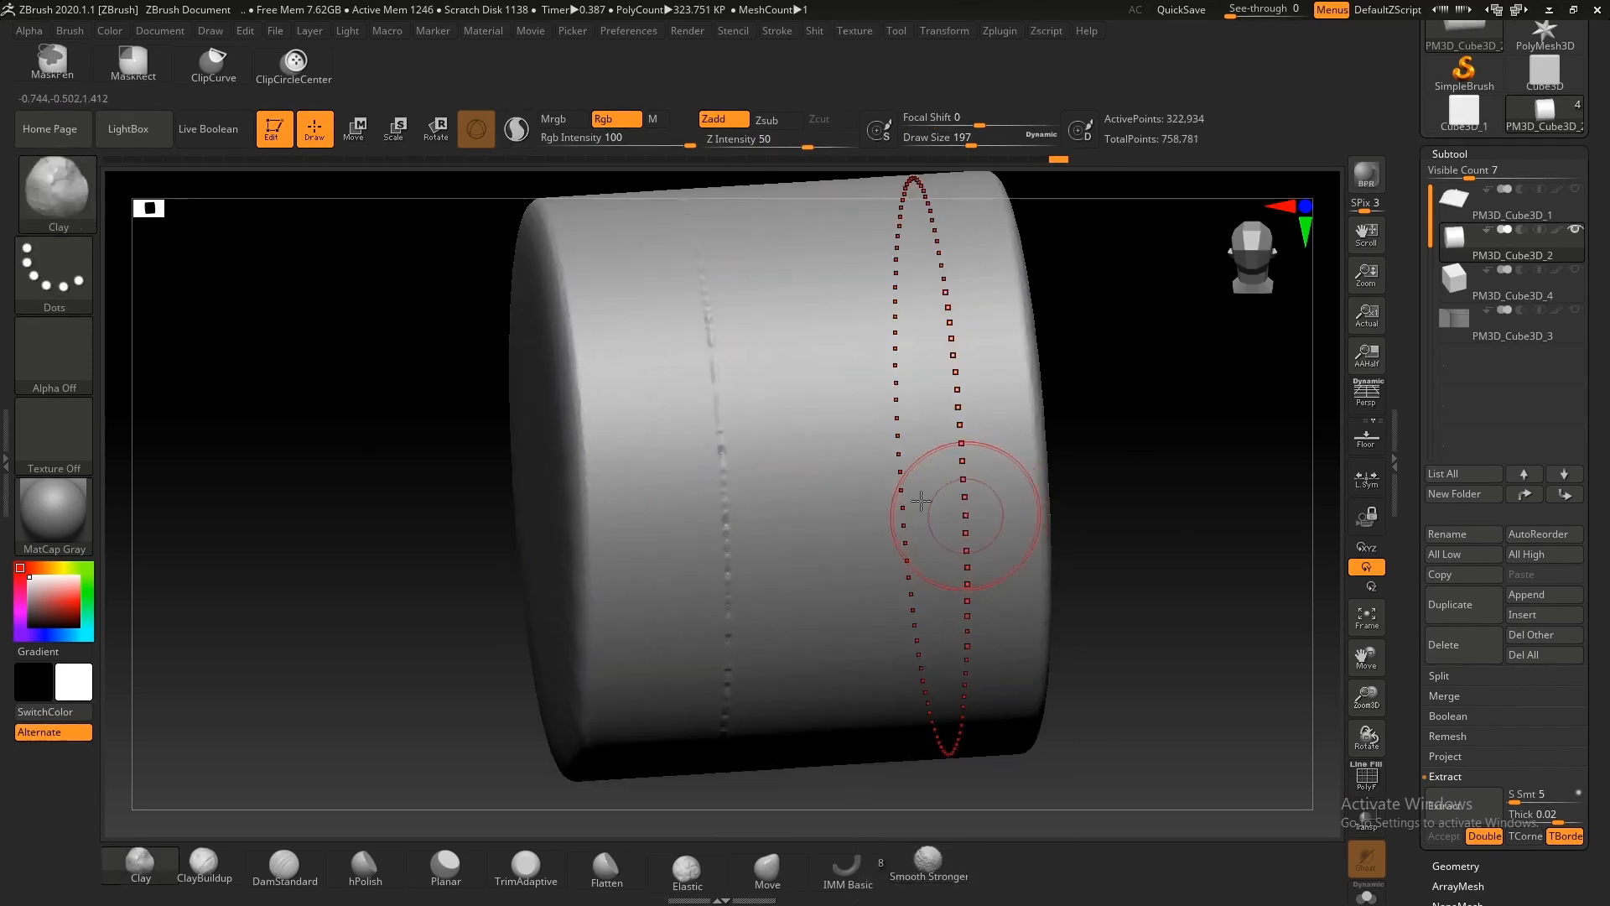
key(shift+space)
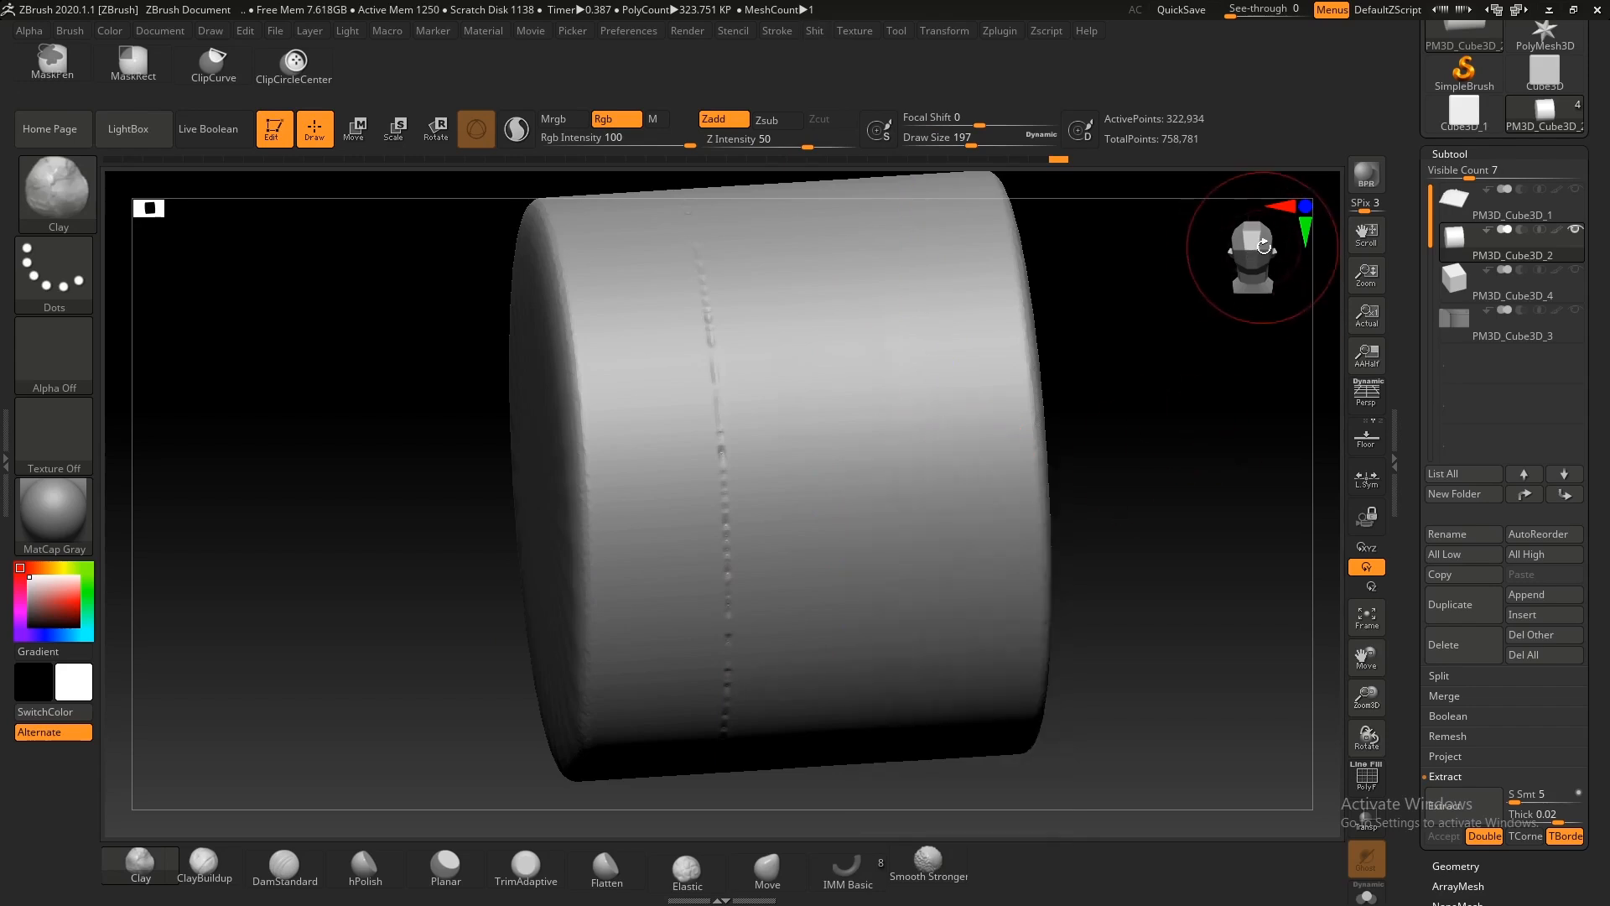
key(shift+space)
Step: Try to carve grooves around the cylinder with DamStandard and copy them across with Mirror And Weld
ctrl+right_drag(747, 460, 891, 532)
key(b)
key(d)
key(s)
mouse_move(872, 444)
mouse_down()
mouse_move(881, 420)
mouse_move(906, 471)
mouse_up()
key(ctrl+z)
key(shift+space)
drag(847, 330, 859, 475)
key(shift+space)
click(978, 734)
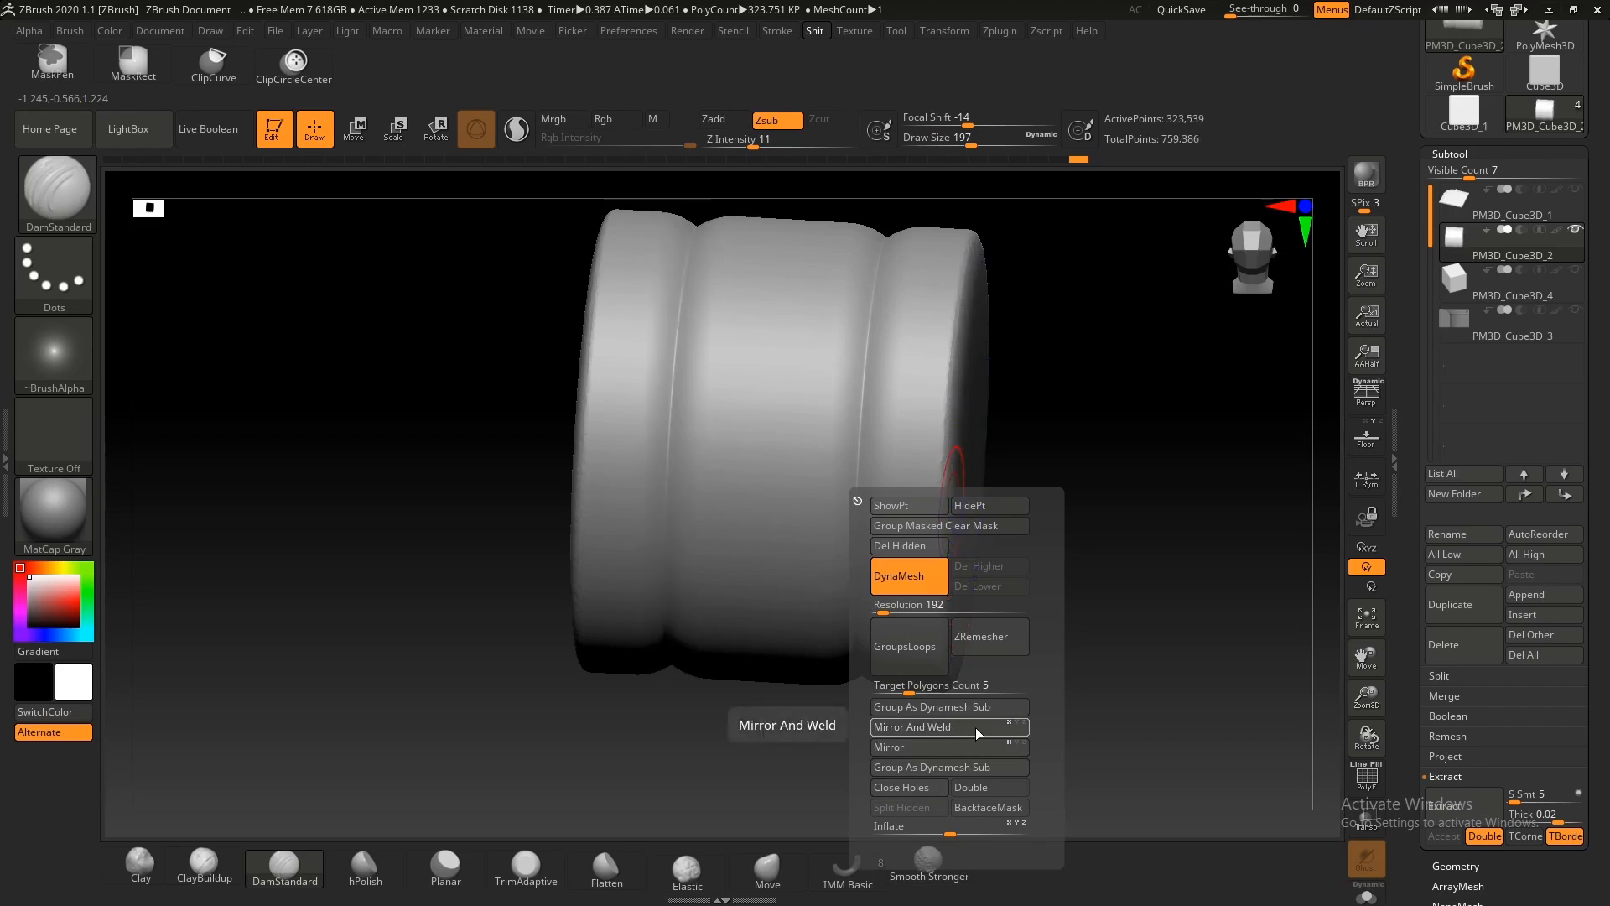
key(ctrl+z)
key(ctrl+z)
Step: Shorten the cylinder by moving its halves inward, remesh it, and bevel one end rim with the Flatten brush
drag(922, 476, 911, 475)
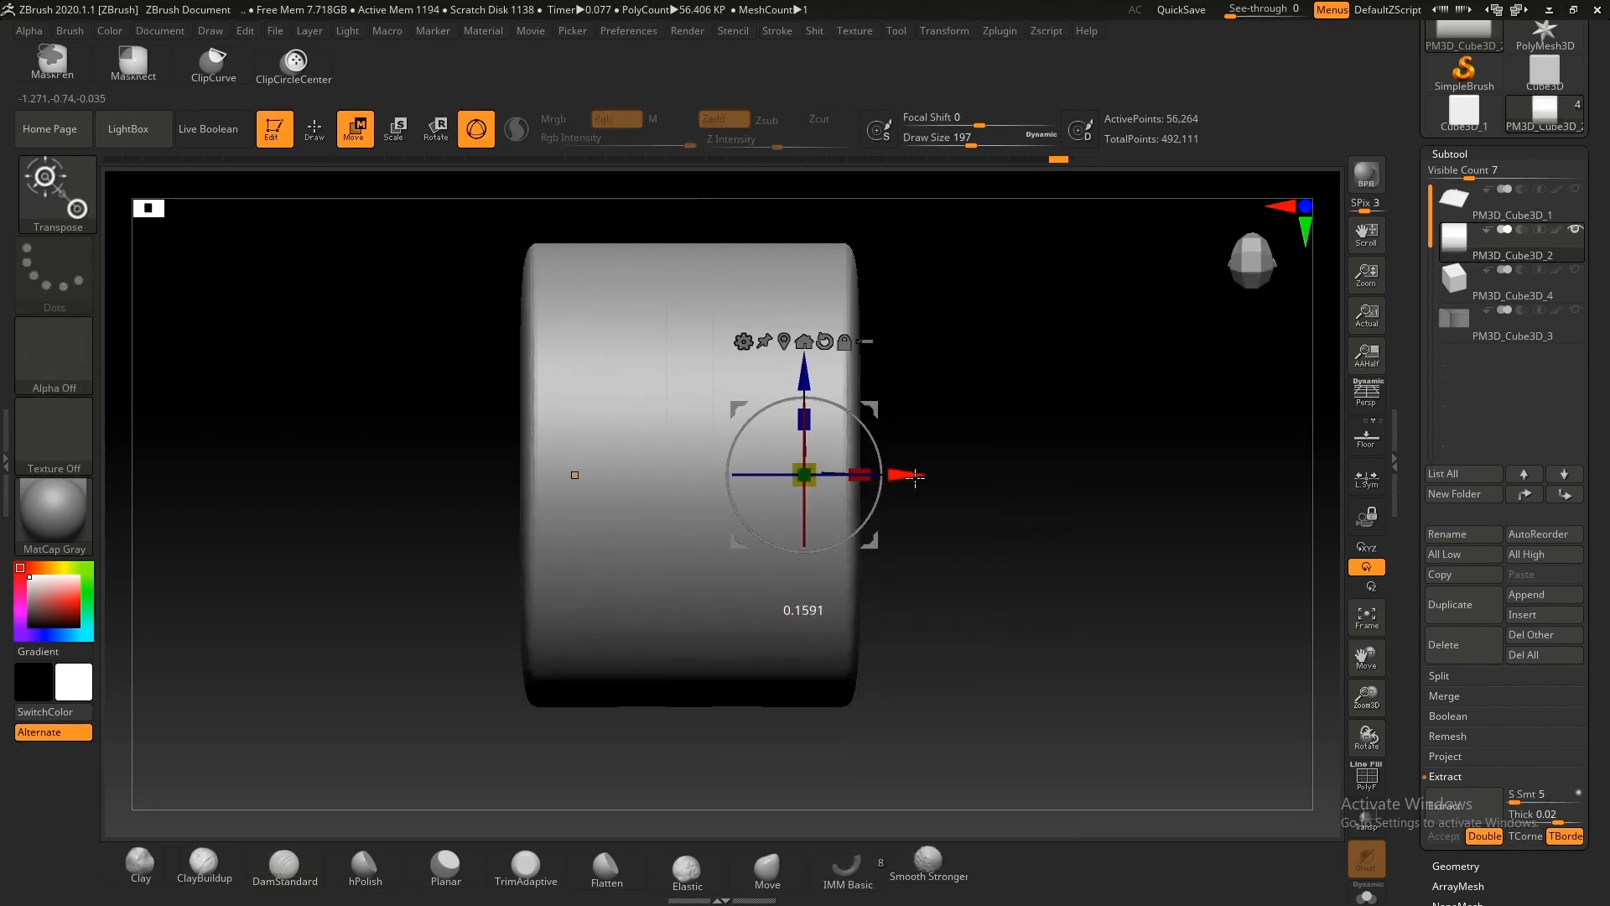
key(q)
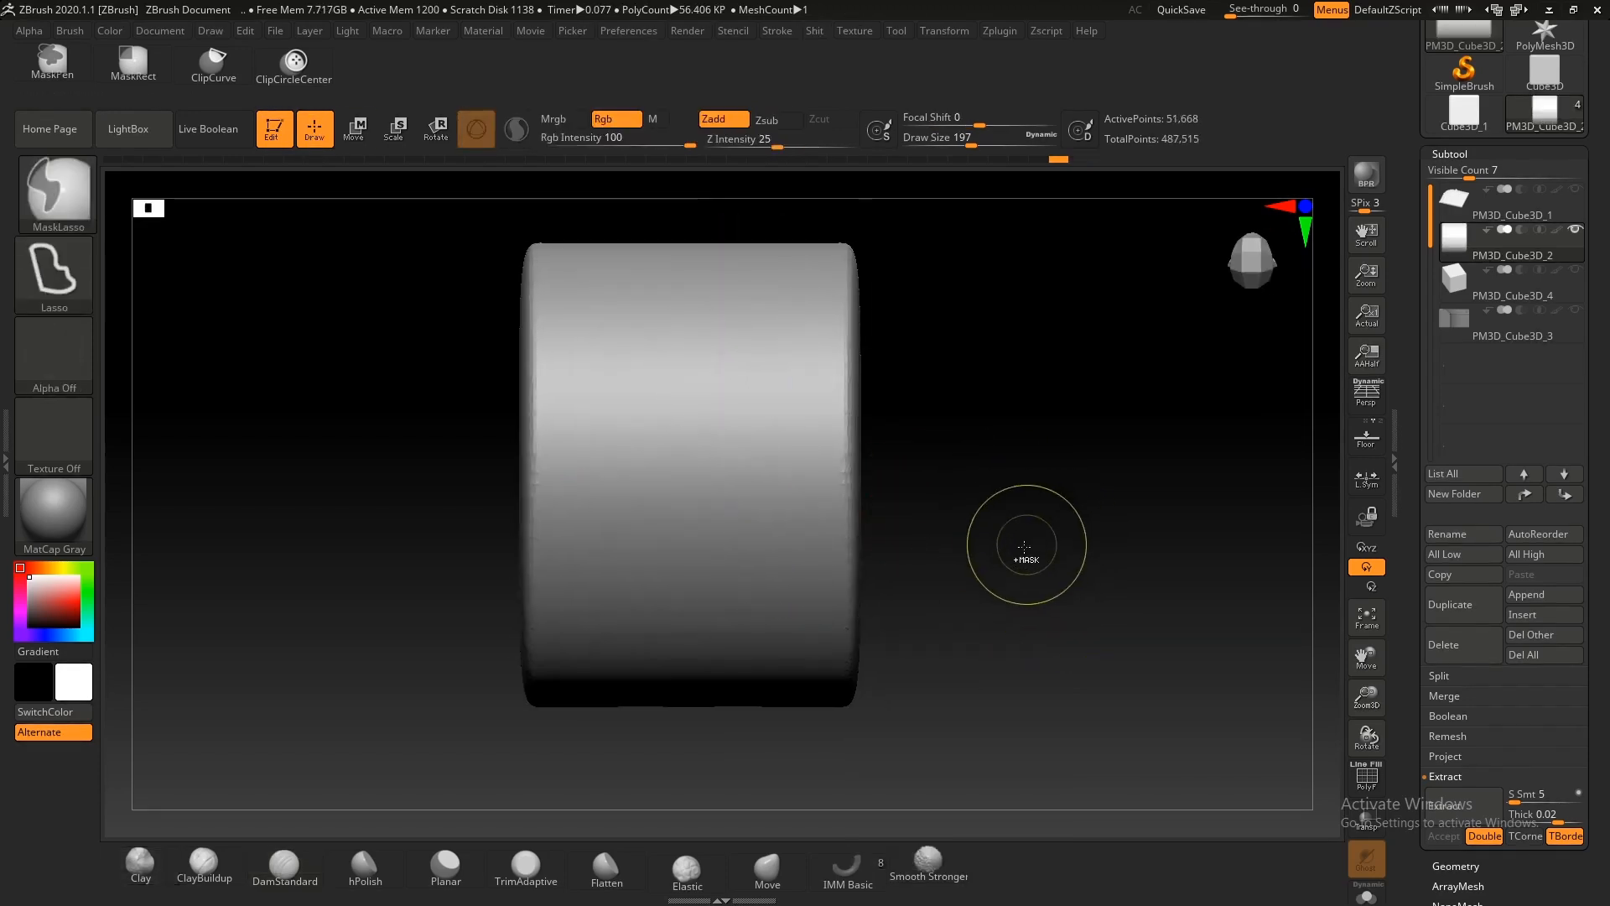
click(747, 507)
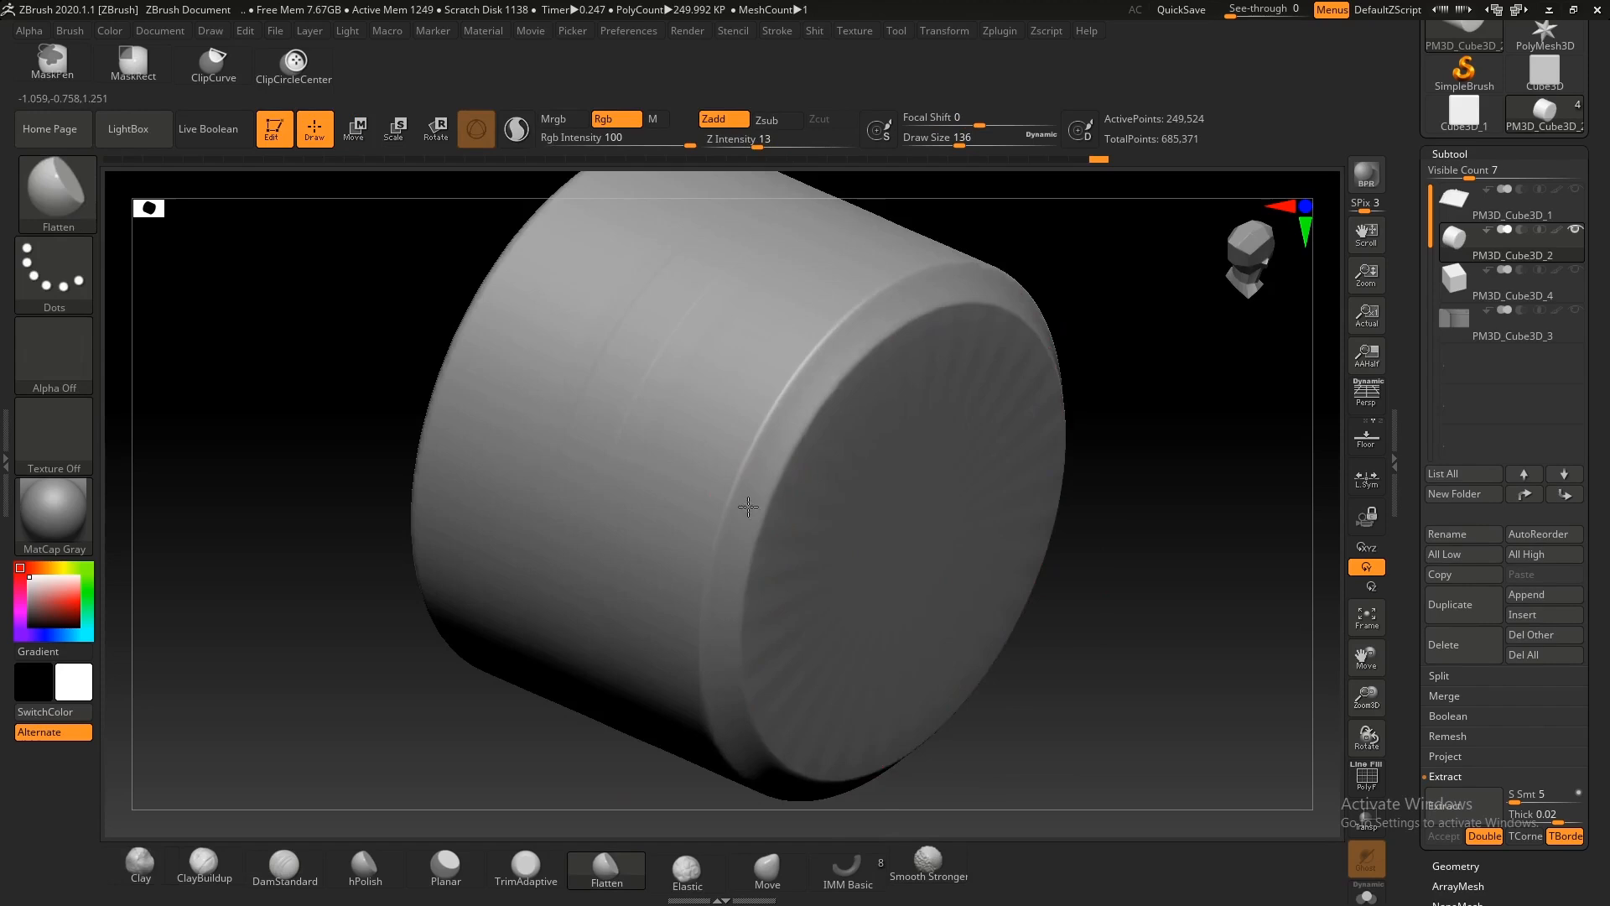
key(ctrl+z)
key(s)
drag(748, 503, 741, 509)
click(742, 509)
key(ctrl+z)
click(743, 500)
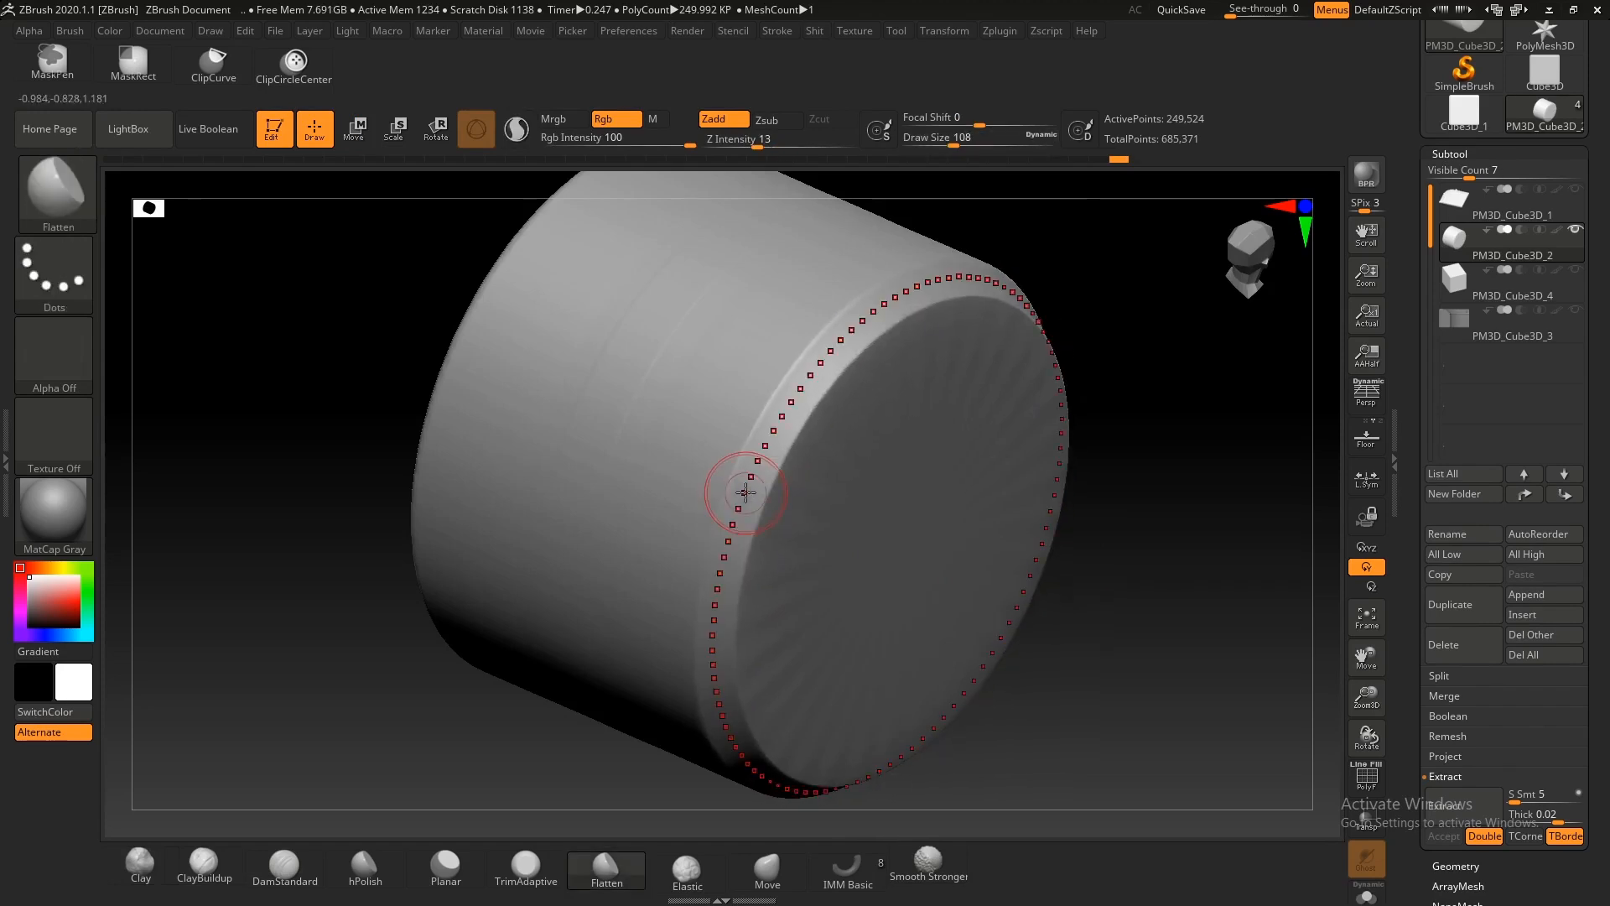
Step: Trim the beveled end of the cylinder straight with ClipCurve, and mirror and weld the bevel onto the other end
shift+right_drag(810, 562, 810, 537)
mouse_move(811, 537)
ctrl+right_down()
mouse_move(811, 507)
mouse_move(840, 483)
ctrl+right_up()
alt+right_drag(840, 482, 866, 395)
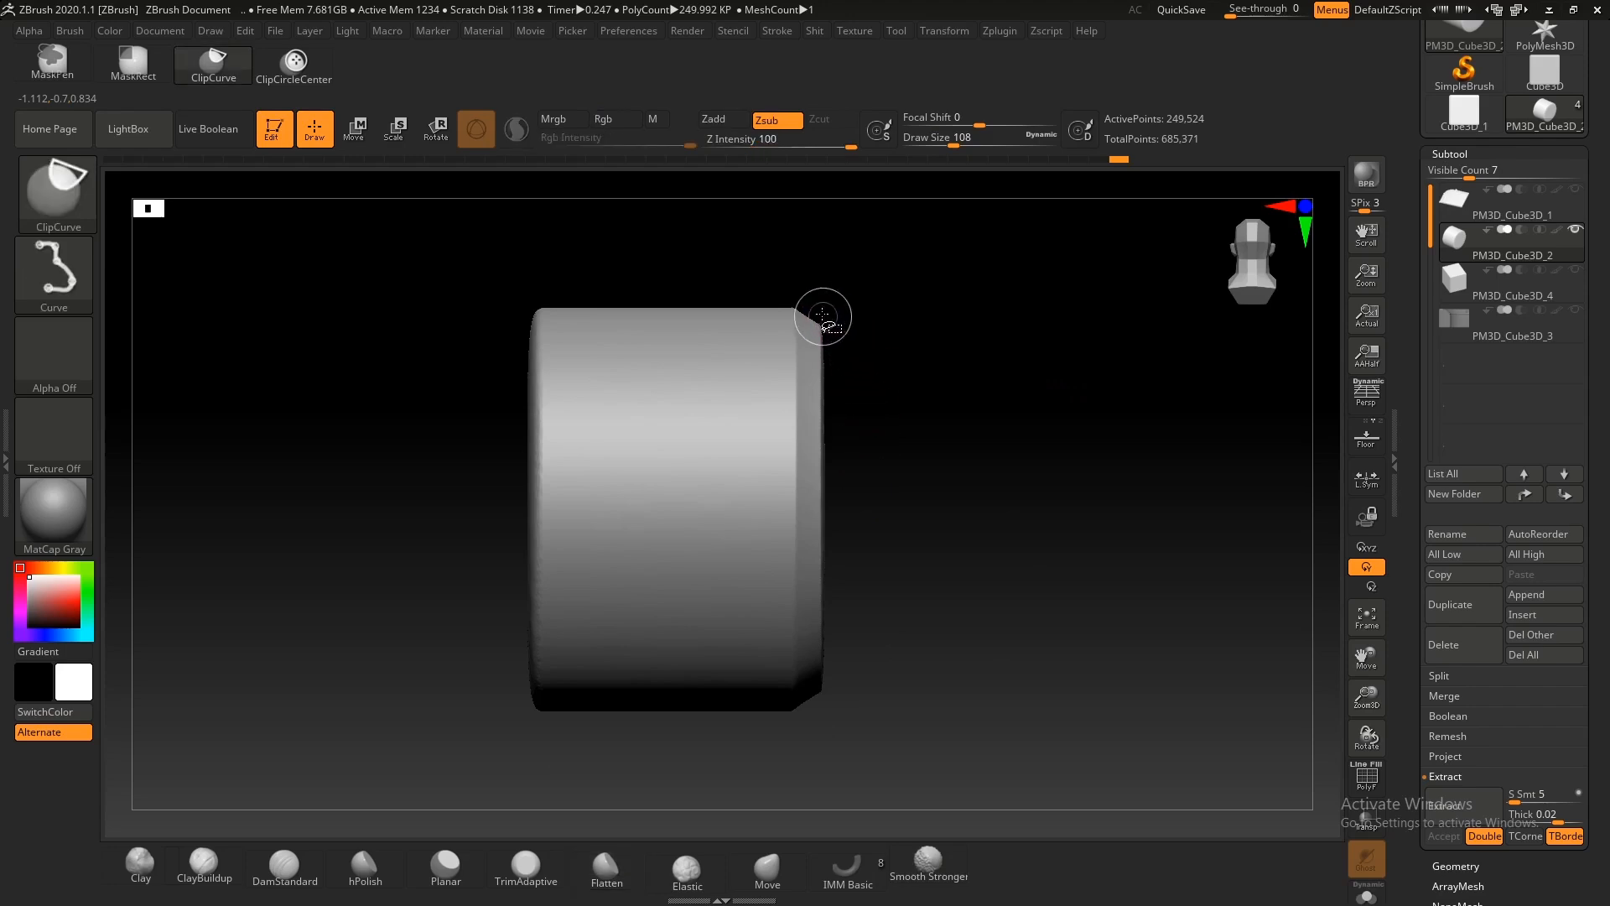
ctrl+shift+drag(802, 846, 802, 846)
mouse_move(869, 495)
right_down()
mouse_move(836, 477)
mouse_move(793, 171)
right_up()
key(space)
click(883, 771)
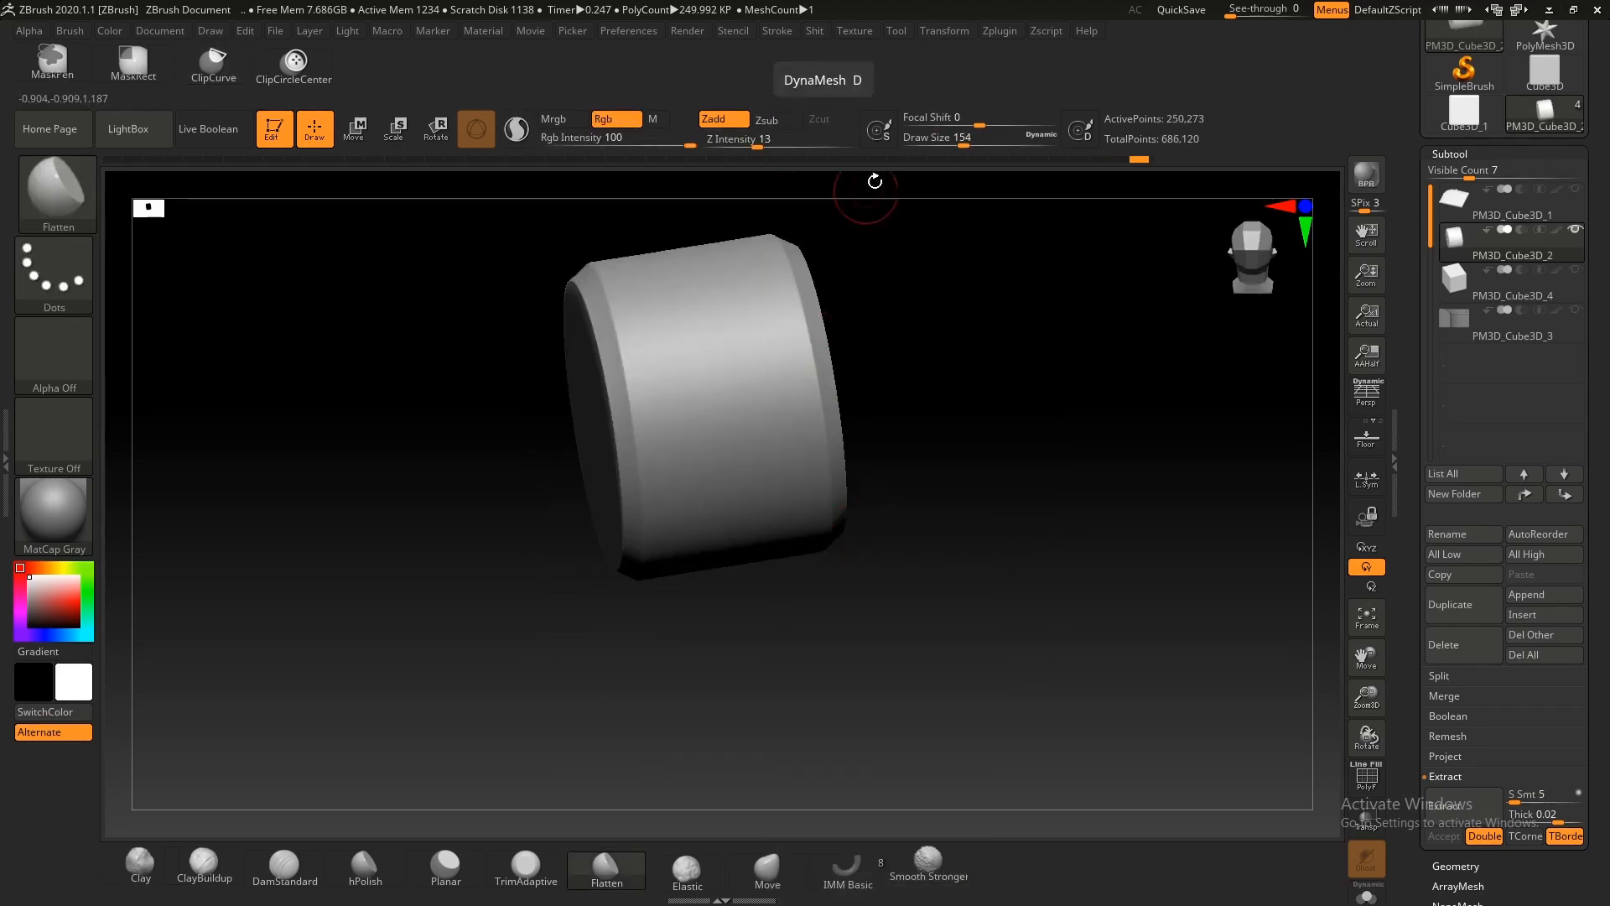
Step: Show and select the cube subtool, and position it slightly tilted as a housing block on the cylinder's side
mouse_move(839, 277)
right_down()
mouse_move(759, 485)
mouse_move(763, 570)
right_up()
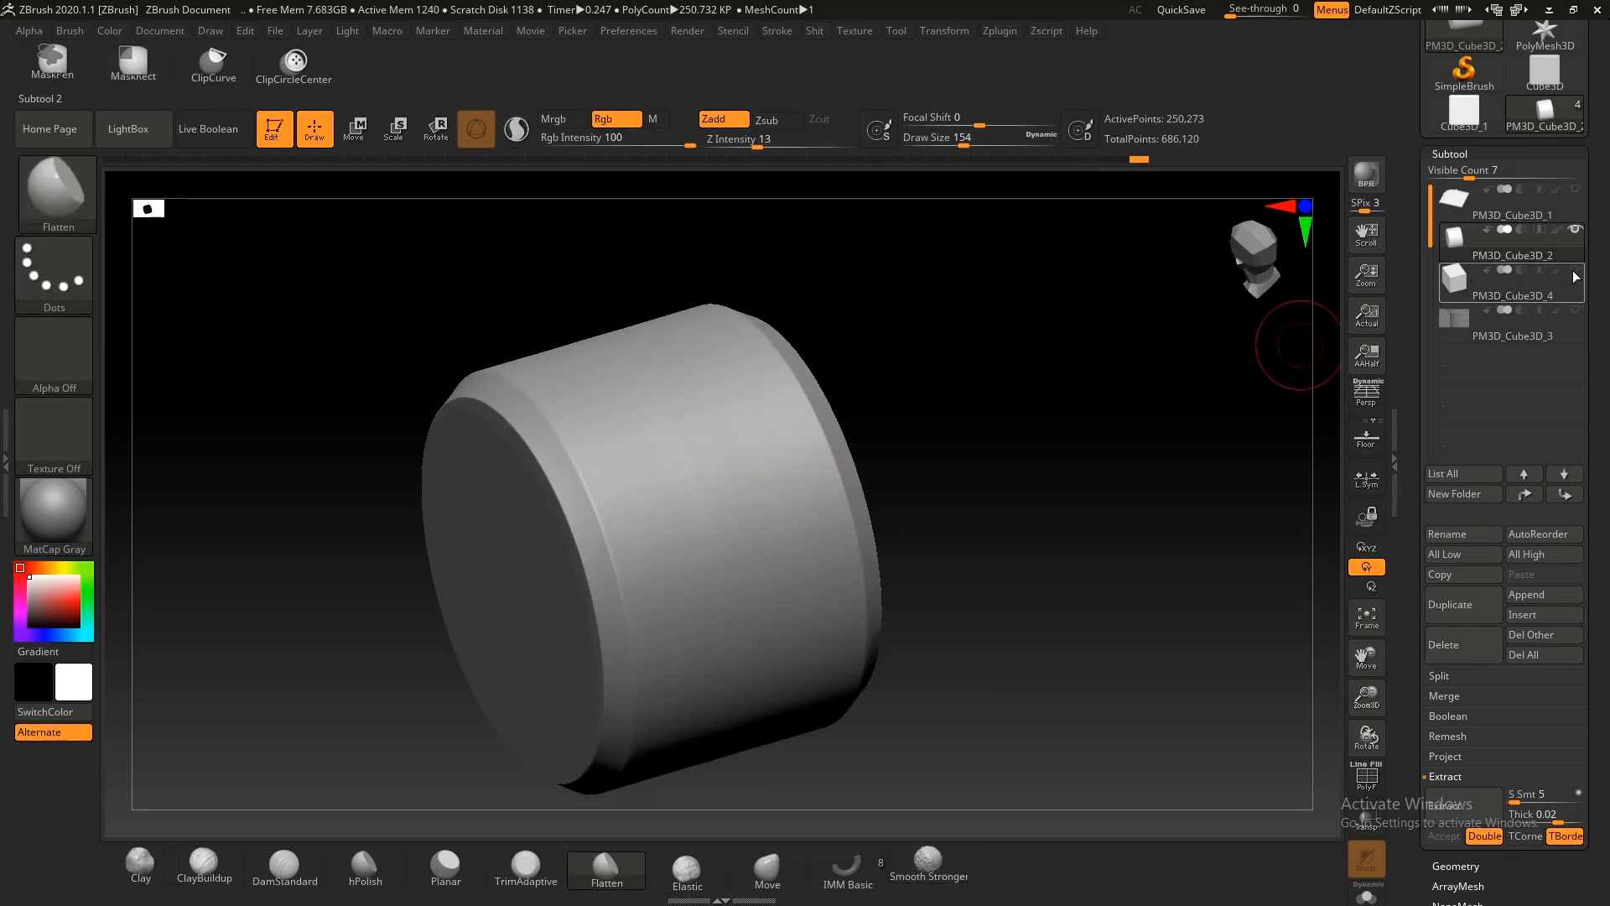
click(1510, 280)
key(w)
drag(602, 605, 599, 679)
shift+right_drag(826, 561, 838, 546)
drag(681, 543, 797, 501)
ctrl+right_drag(796, 502, 843, 443)
shift+drag(843, 442, 841, 412)
key(ctrl+z)
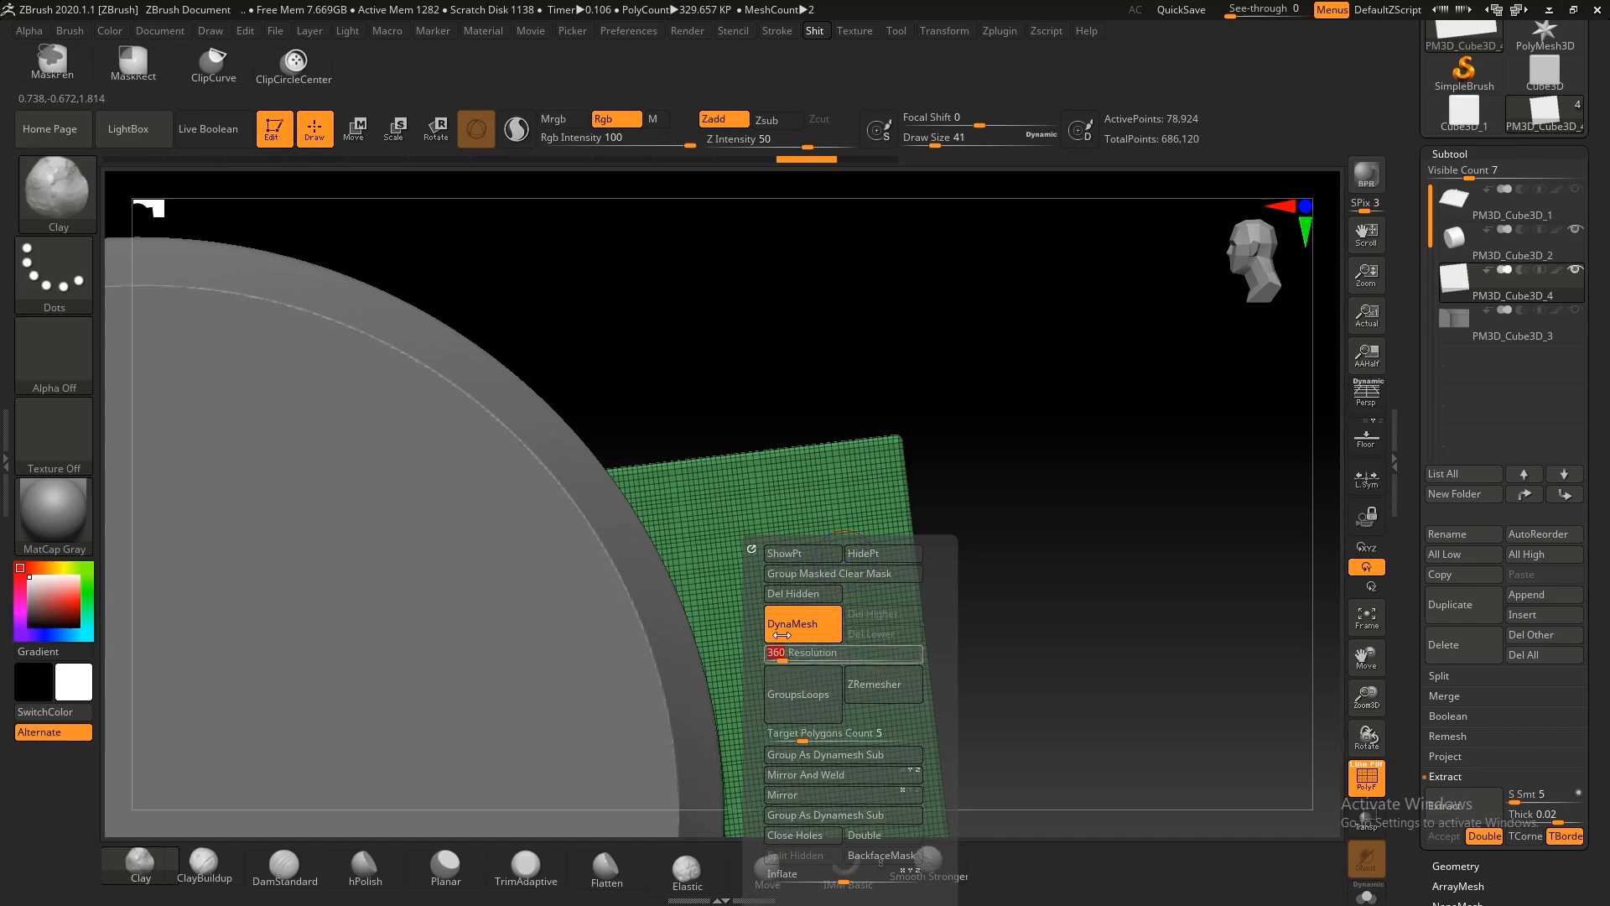
Step: Remesh the housing block with DynaMesh at resolution 360 and round its upper outer corner with a curved ClipCurve cut
ctrl+drag(581, 289, 782, 384)
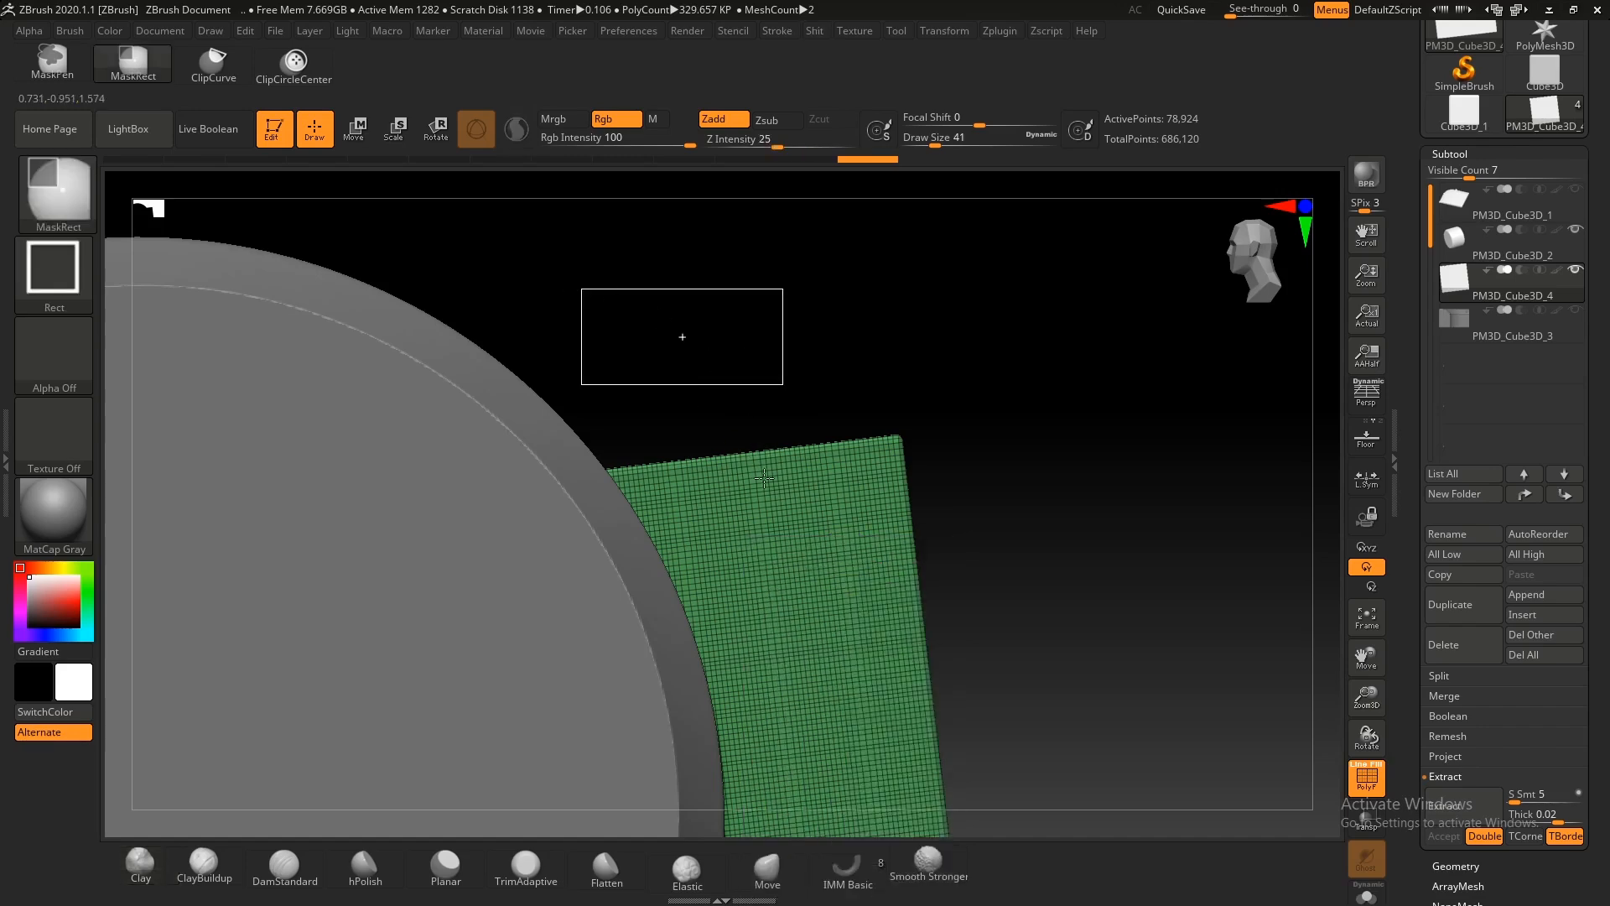
alt+right_drag(812, 543, 859, 498)
key(shift+f)
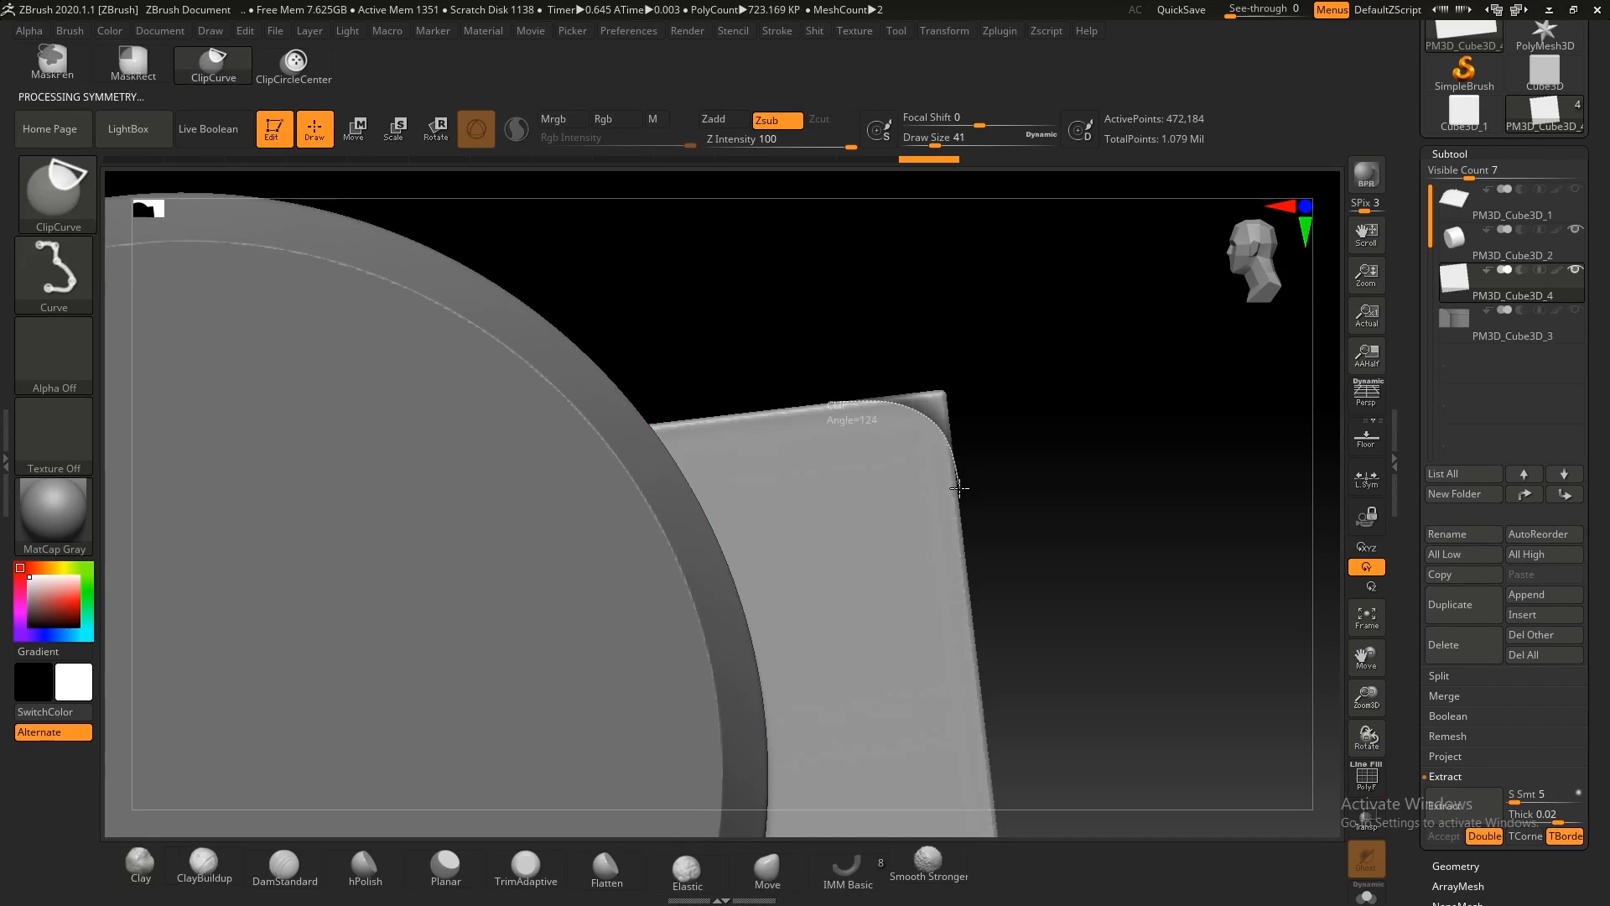
ctrl+shift+drag(959, 489, 960, 488)
mouse_move(964, 475)
ctrl+right_down()
mouse_move(956, 409)
mouse_move(934, 550)
mouse_move(881, 534)
mouse_move(1040, 385)
ctrl+right_up()
ctrl+right_drag(1006, 500, 898, 447)
right_drag(897, 446, 1104, 503)
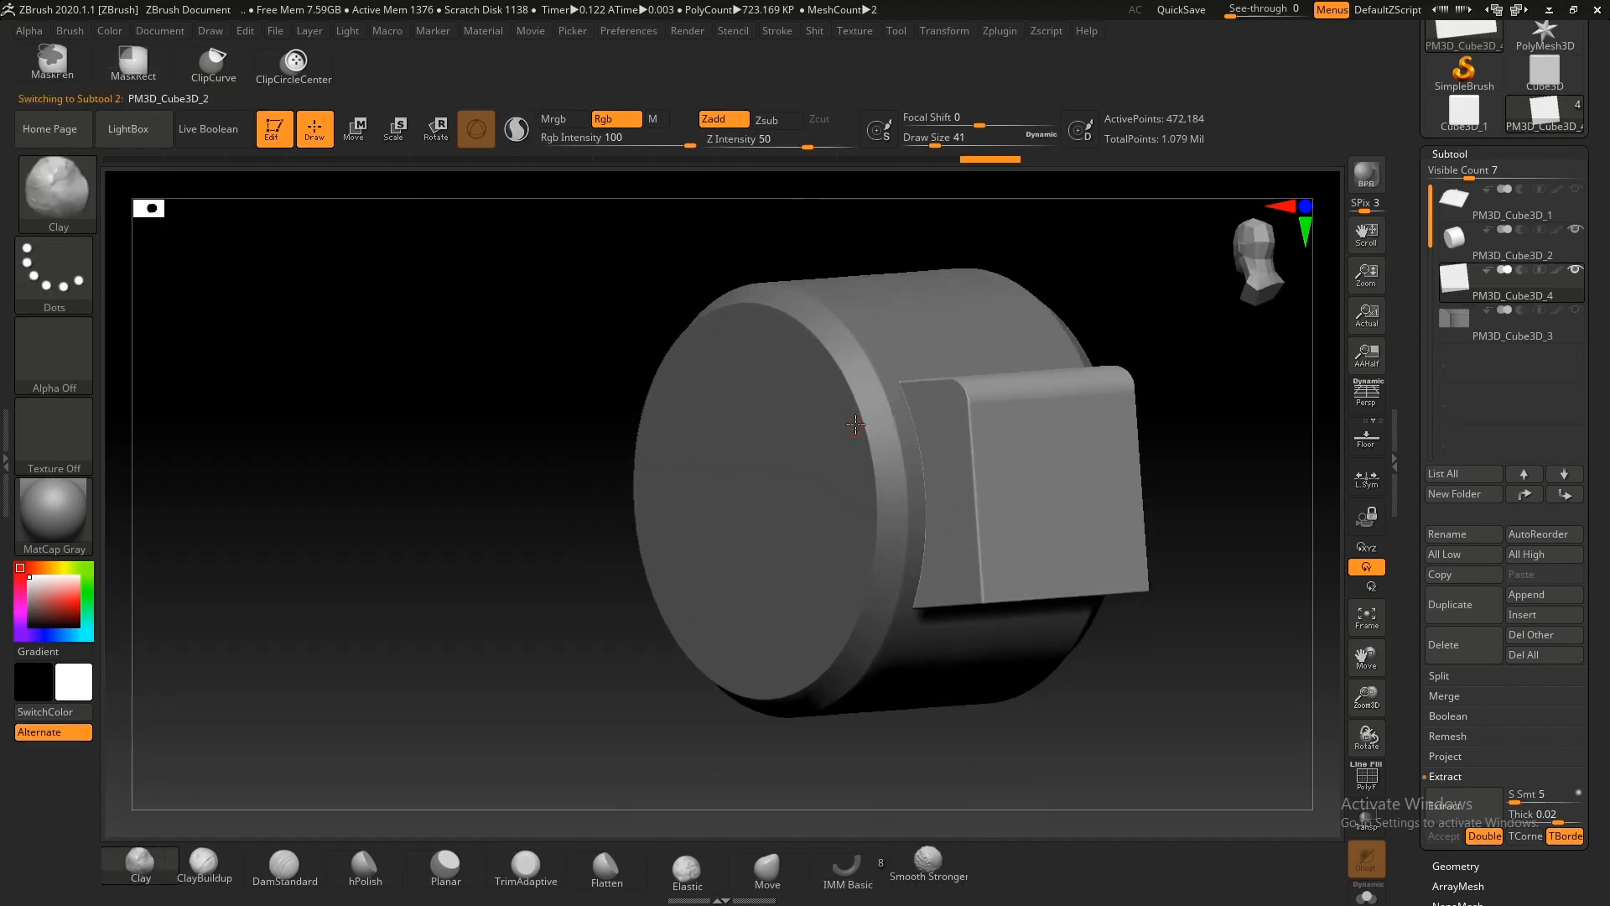
Step: Select the cylinder subtool and turn off its radial symmetry
alt+click(856, 425)
shift+right_drag(1160, 291, 1011, 348)
ctrl+right_drag(989, 492, 931, 453)
right_drag(931, 453, 964, 420)
ctrl+right_drag(964, 420, 948, 512)
click(945, 30)
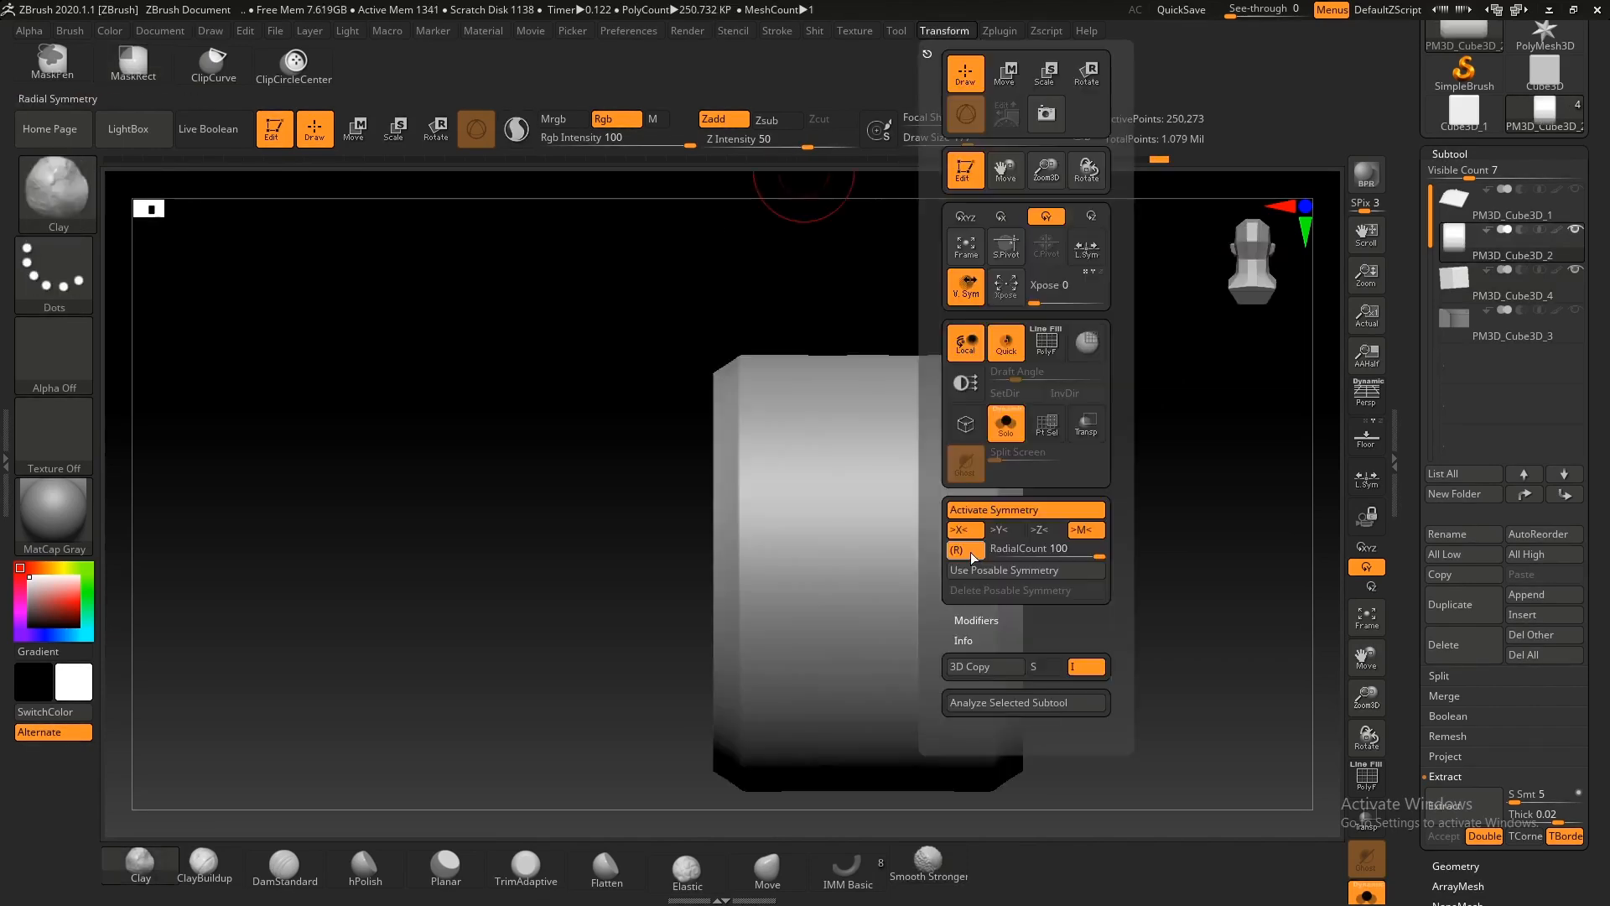
click(965, 551)
Step: Mask the cylinder's central band across the housing block's width, leaving both outer edges unmasked
alt+right_drag(906, 692, 906, 604)
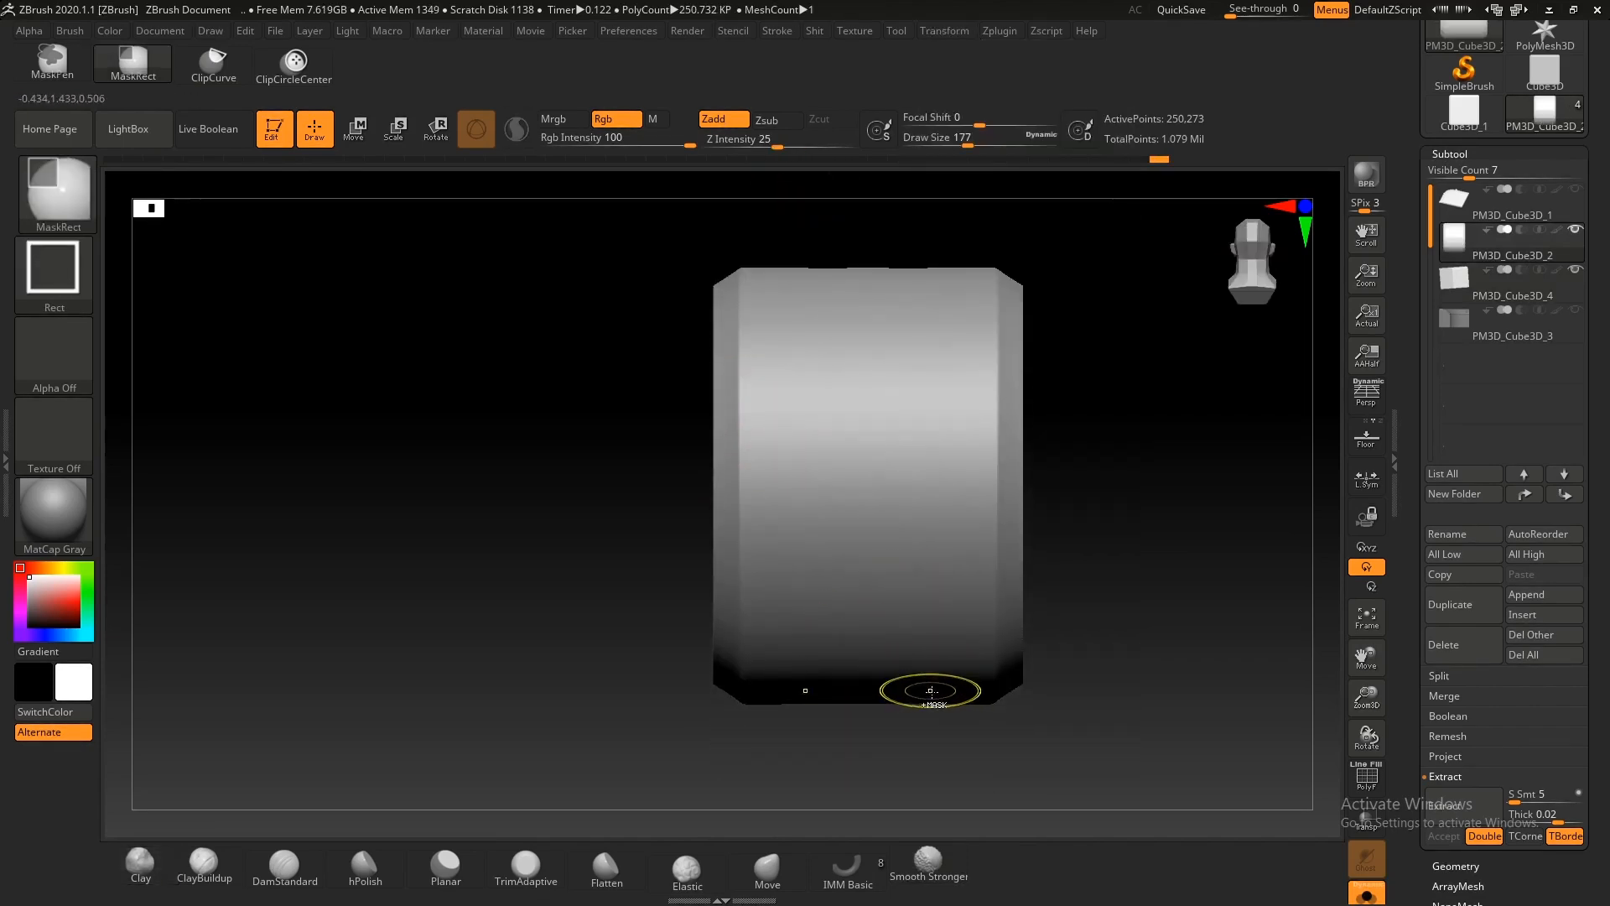
ctrl+drag(972, 751, 831, 256)
click(1367, 892)
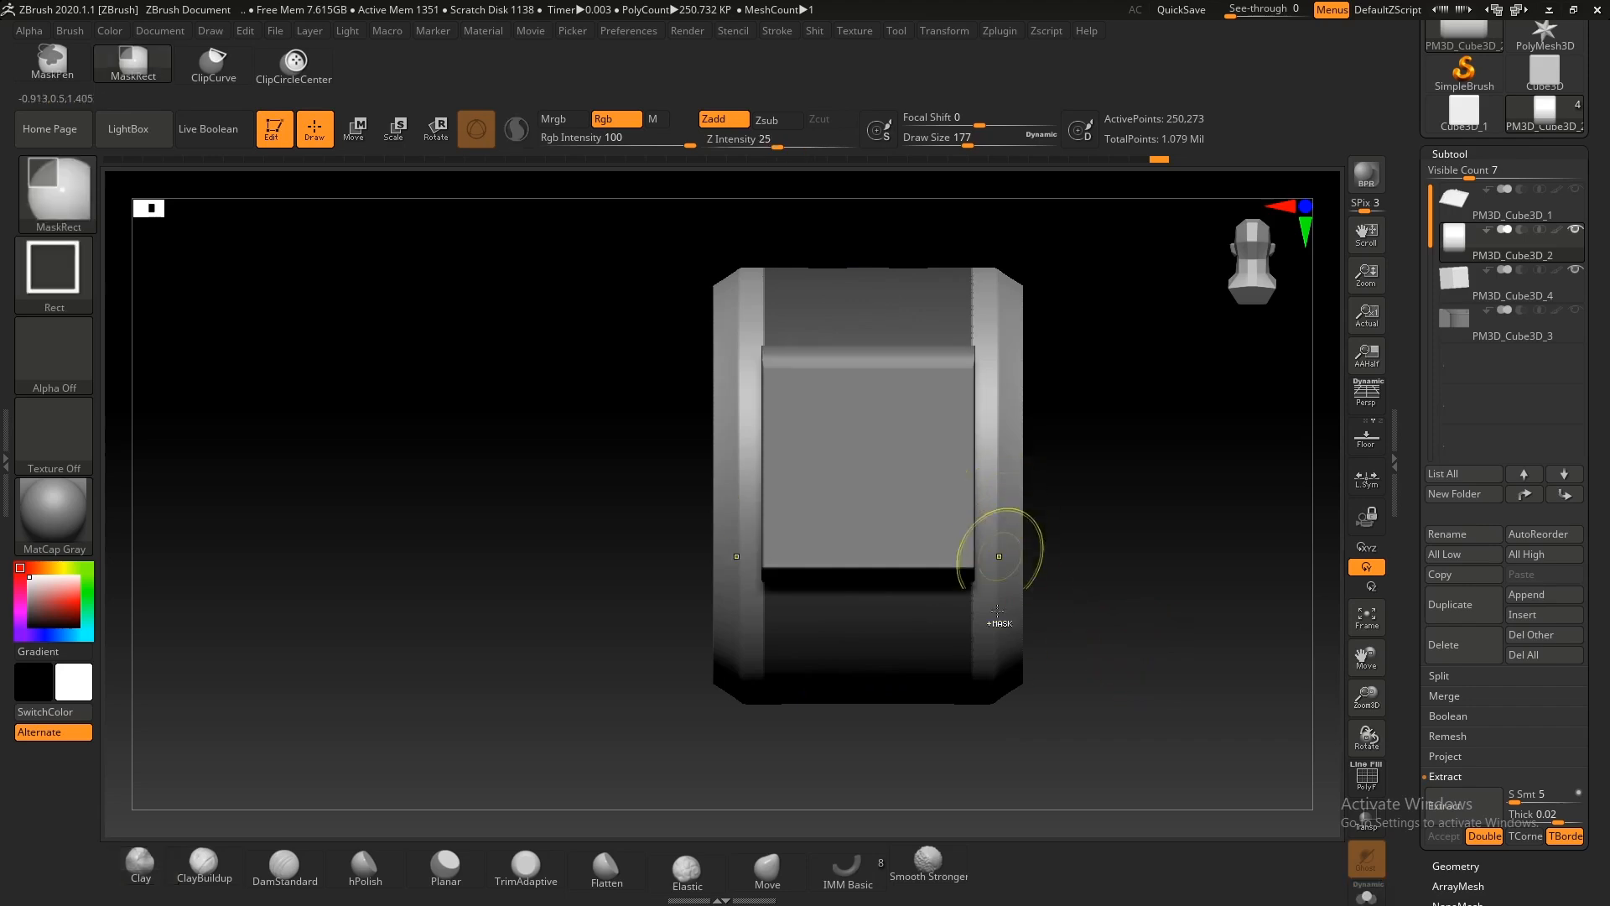
key(ctrl+z)
ctrl+drag(979, 736, 752, 189)
mouse_move(1152, 785)
ctrl+mouse_down()
mouse_move(1060, 601)
mouse_move(976, 218)
ctrl+mouse_up()
mouse_move(977, 220)
ctrl+right_down()
mouse_move(906, 366)
mouse_move(961, 451)
mouse_move(917, 478)
mouse_move(990, 457)
mouse_move(1014, 503)
mouse_move(1048, 489)
mouse_move(965, 480)
ctrl+right_up()
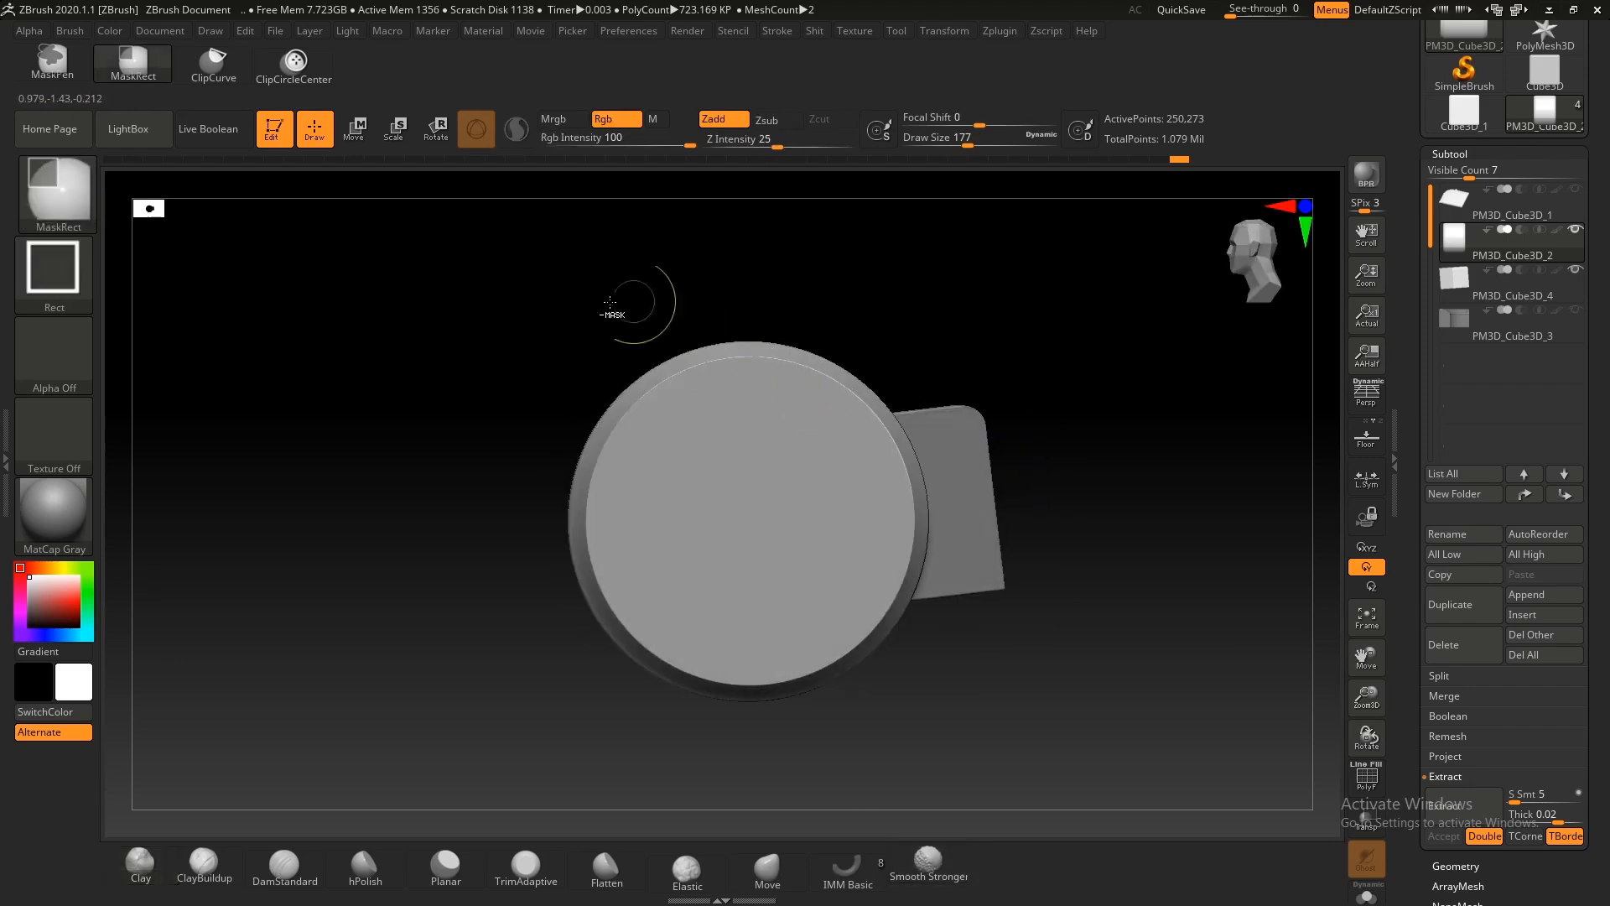
Step: Clear the mask from the cylinder's upper half in side view, keeping only the lower part of the band masked
mouse_move(447, 265)
ctrl+mouse_down()
mouse_move(1049, 478)
mouse_move(1065, 505)
ctrl+mouse_up()
mouse_move(1035, 496)
right_down()
mouse_move(820, 439)
mouse_move(712, 431)
mouse_move(762, 349)
mouse_move(1057, 445)
mouse_move(942, 474)
mouse_move(1022, 437)
right_up()
mouse_move(1021, 437)
alt+right_down()
mouse_move(981, 384)
mouse_move(989, 487)
alt+right_up()
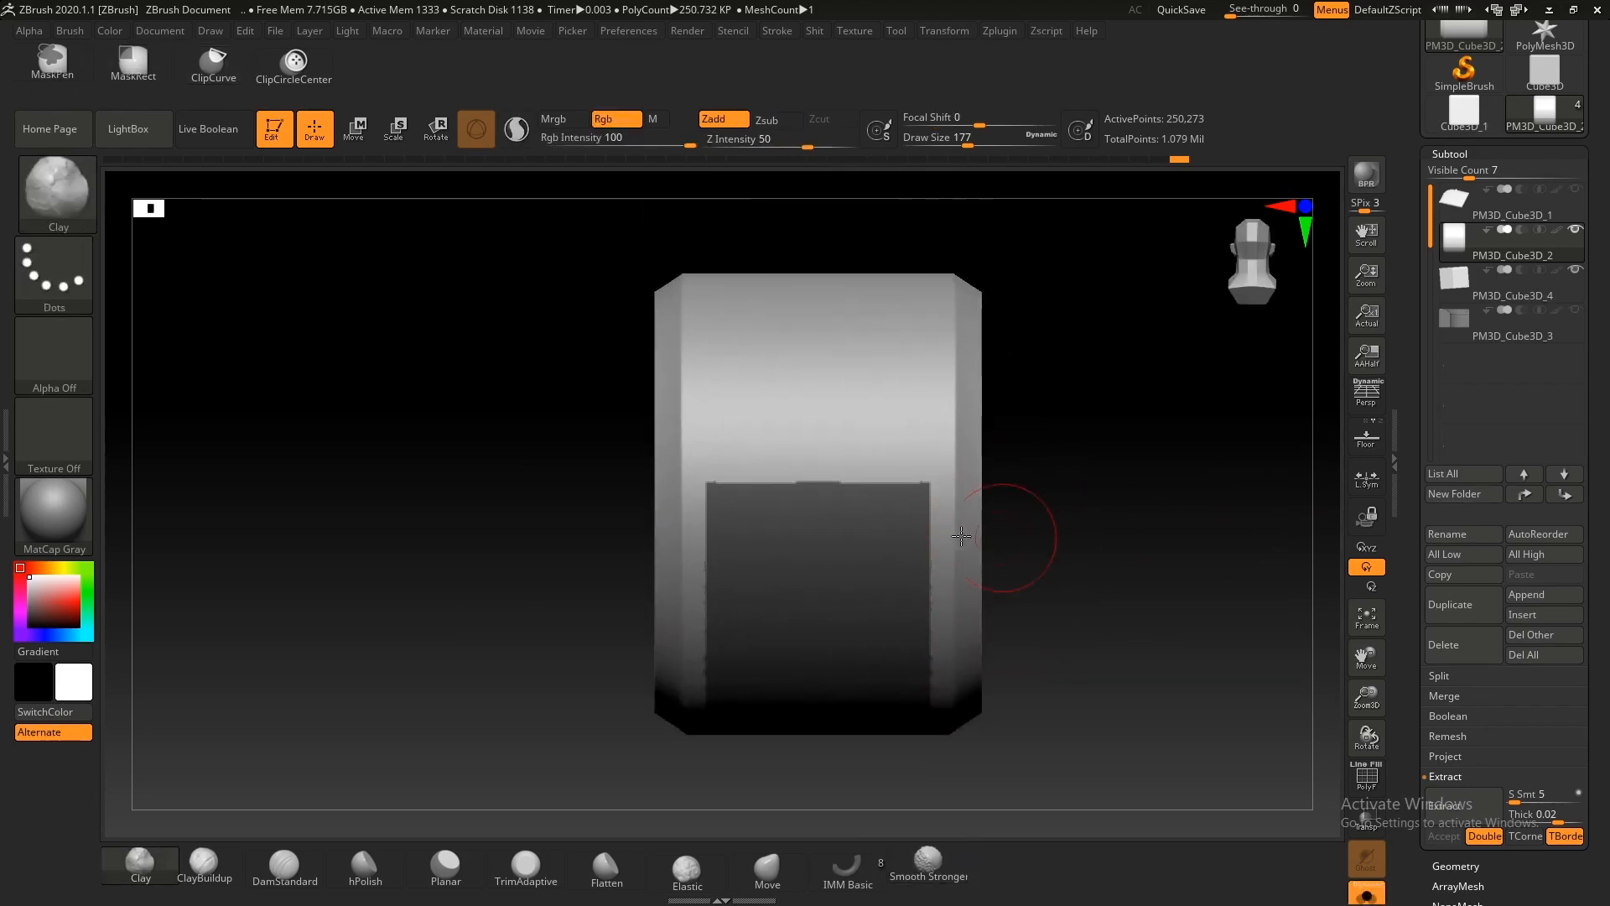
Step: Extract the cylinder's masked lower band at thickness 0.02, accept it as a new subtool and clear its mask
click(1463, 807)
right_drag(945, 575, 1292, 746)
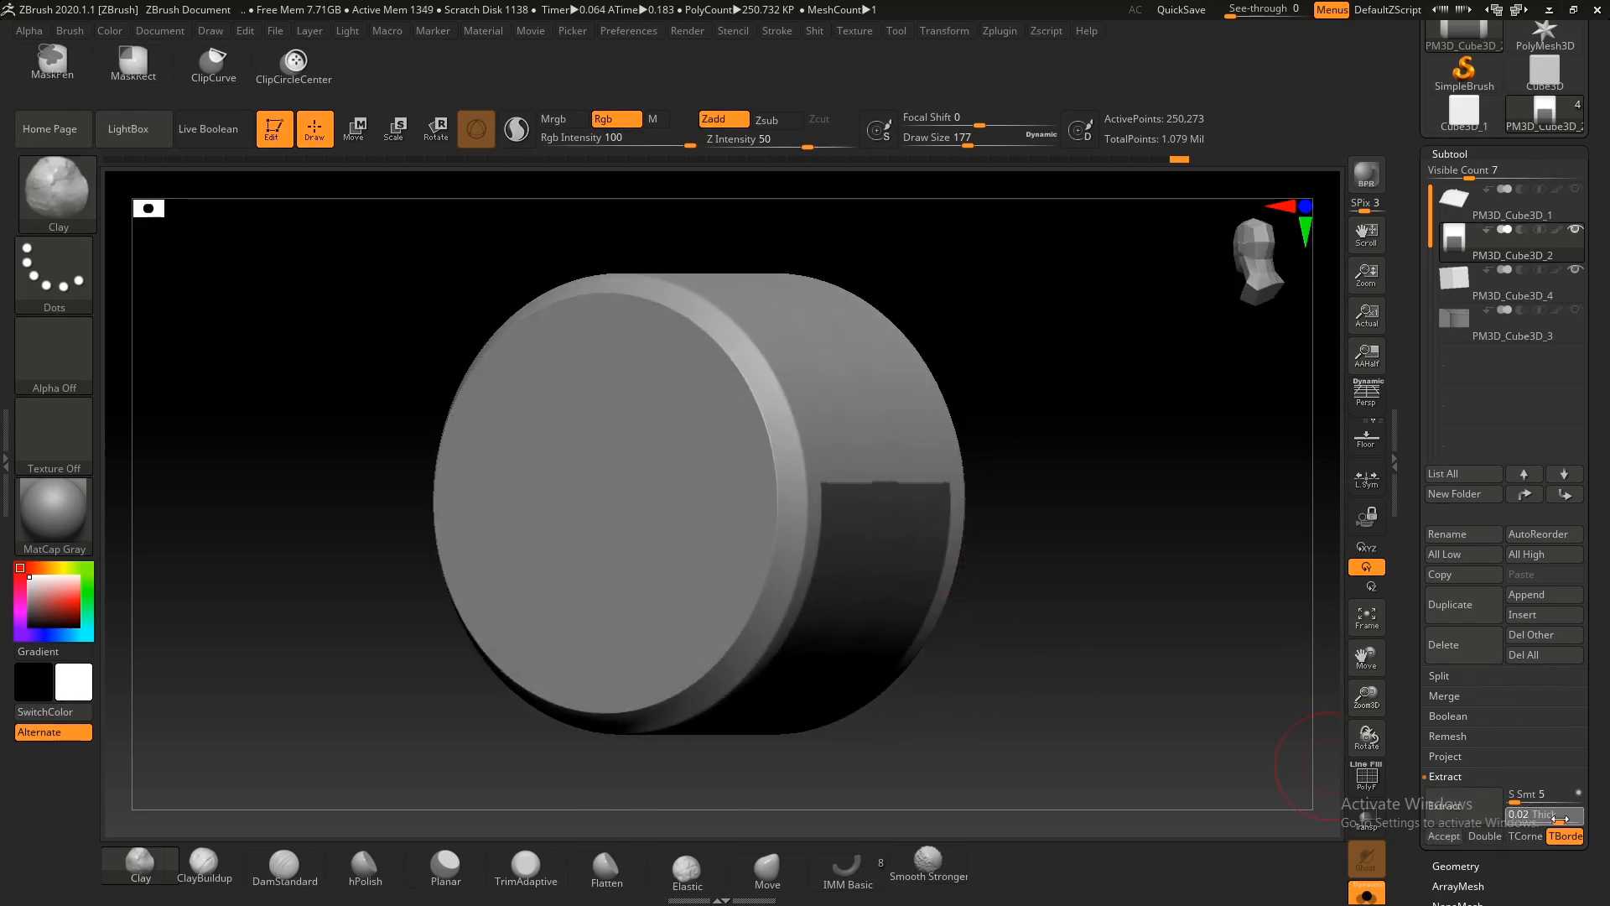
click(1445, 836)
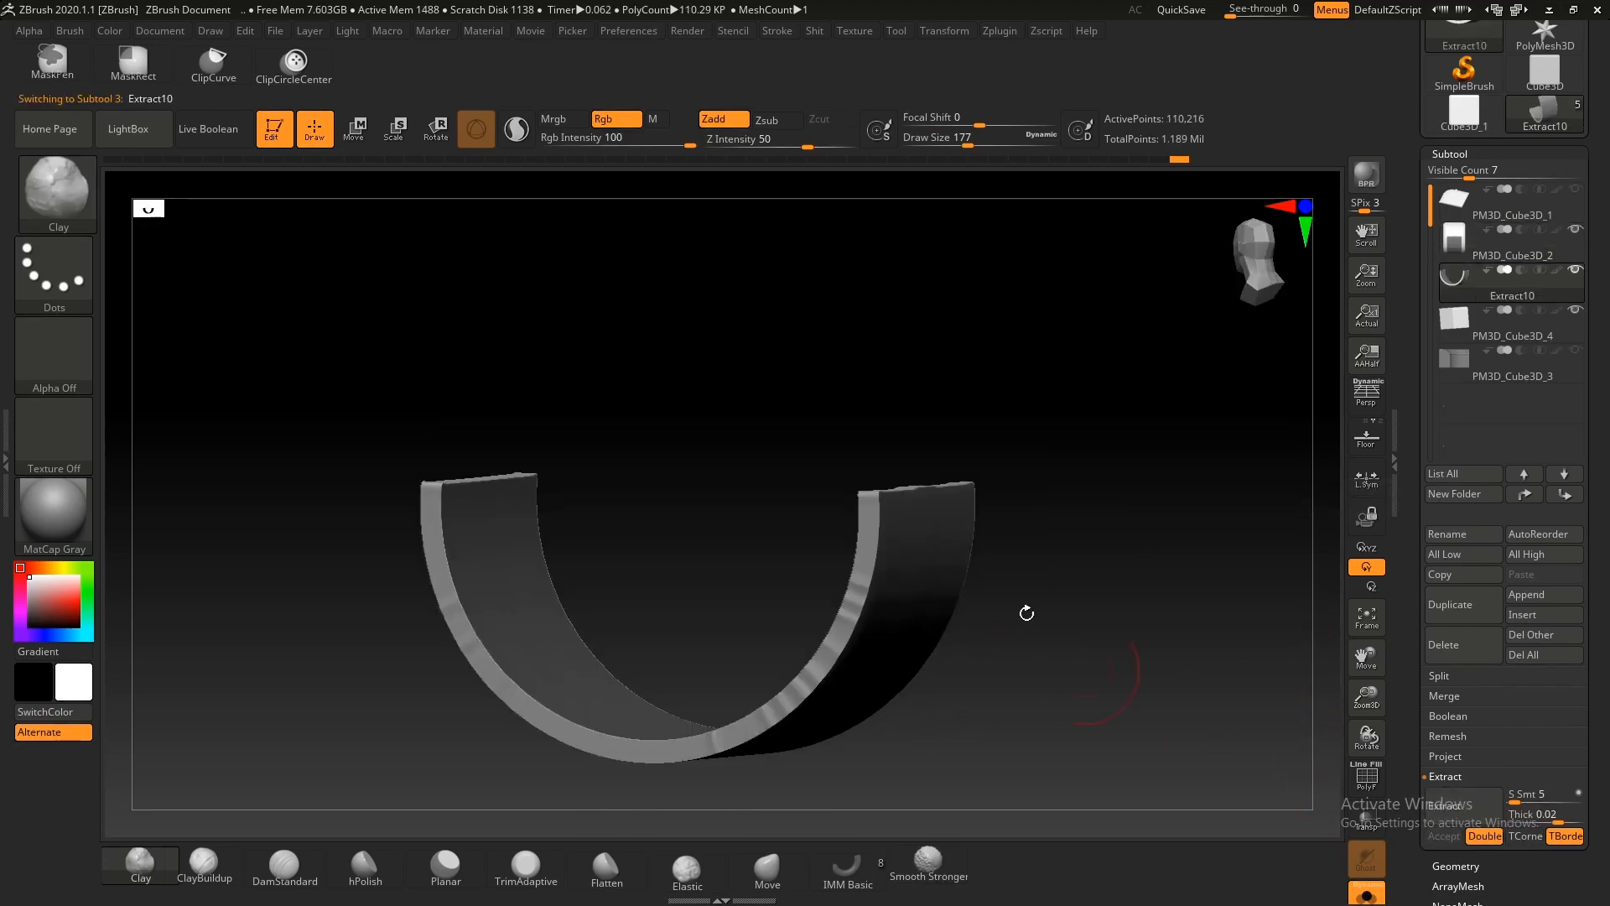
mouse_move(988, 619)
right_down()
mouse_move(917, 646)
mouse_move(898, 694)
mouse_move(915, 594)
mouse_move(1174, 637)
right_up()
ctrl+drag(1241, 661, 1168, 550)
alt+right_drag(1111, 609, 971, 525)
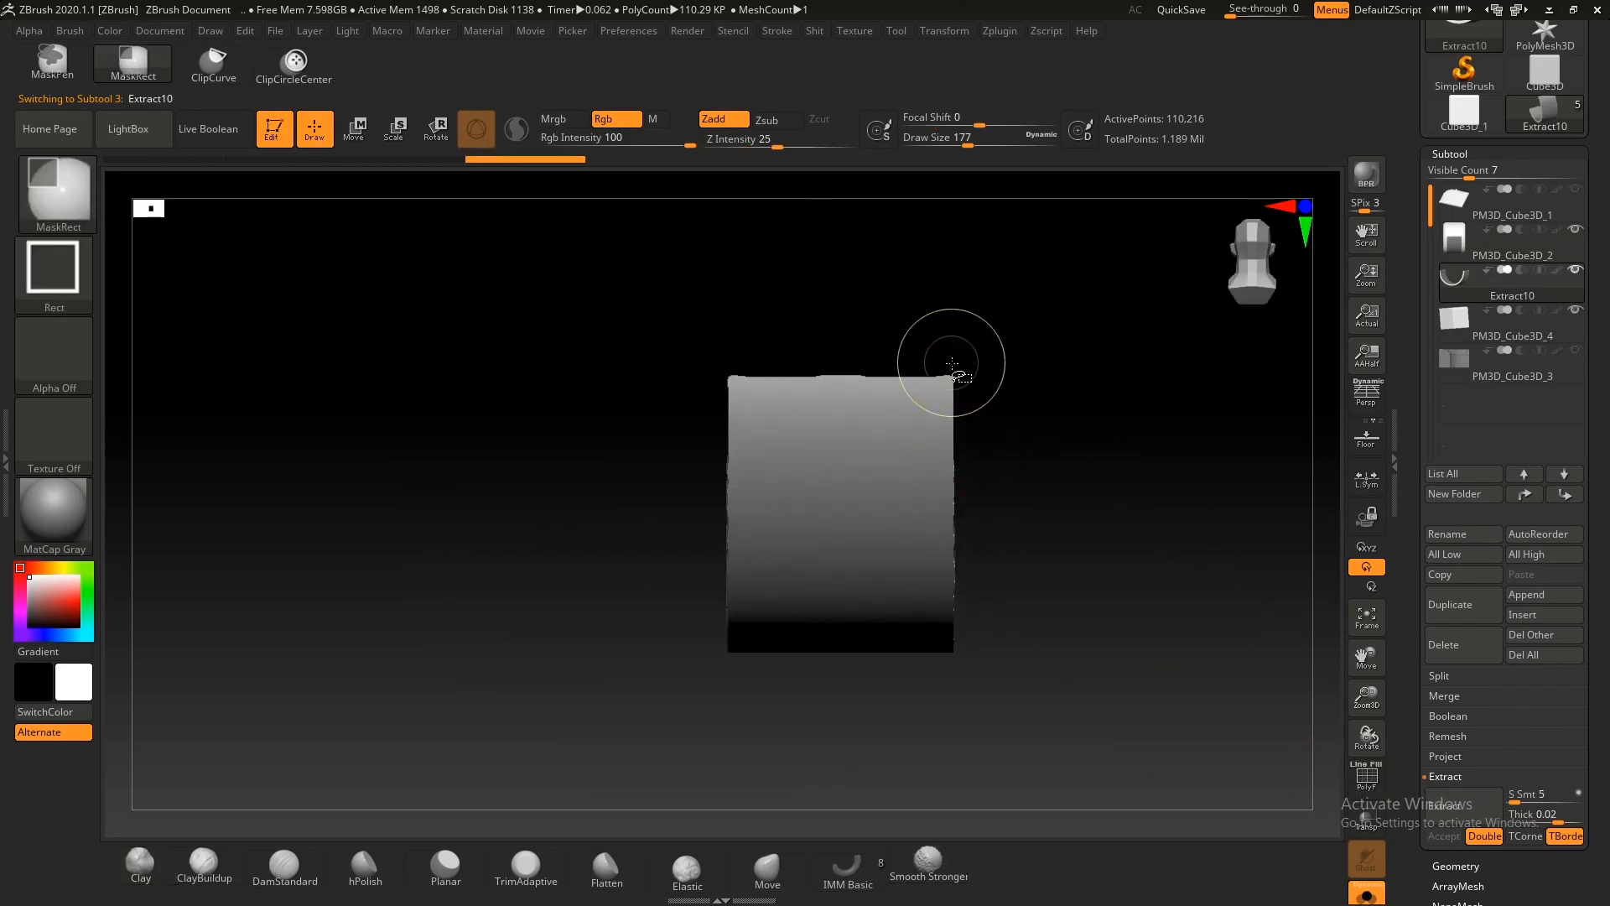
Step: Remesh the extracted U-shaped band with DynaMesh at resolution 128 and check its wireframe
right_drag(990, 407, 1075, 564)
mouse_move(1004, 619)
ctrl+right_down()
mouse_move(953, 668)
mouse_move(807, 512)
mouse_move(1032, 544)
mouse_move(1112, 495)
ctrl+right_up()
key(shift+f)
key(shift+f)
alt+right_drag(1111, 494, 884, 492)
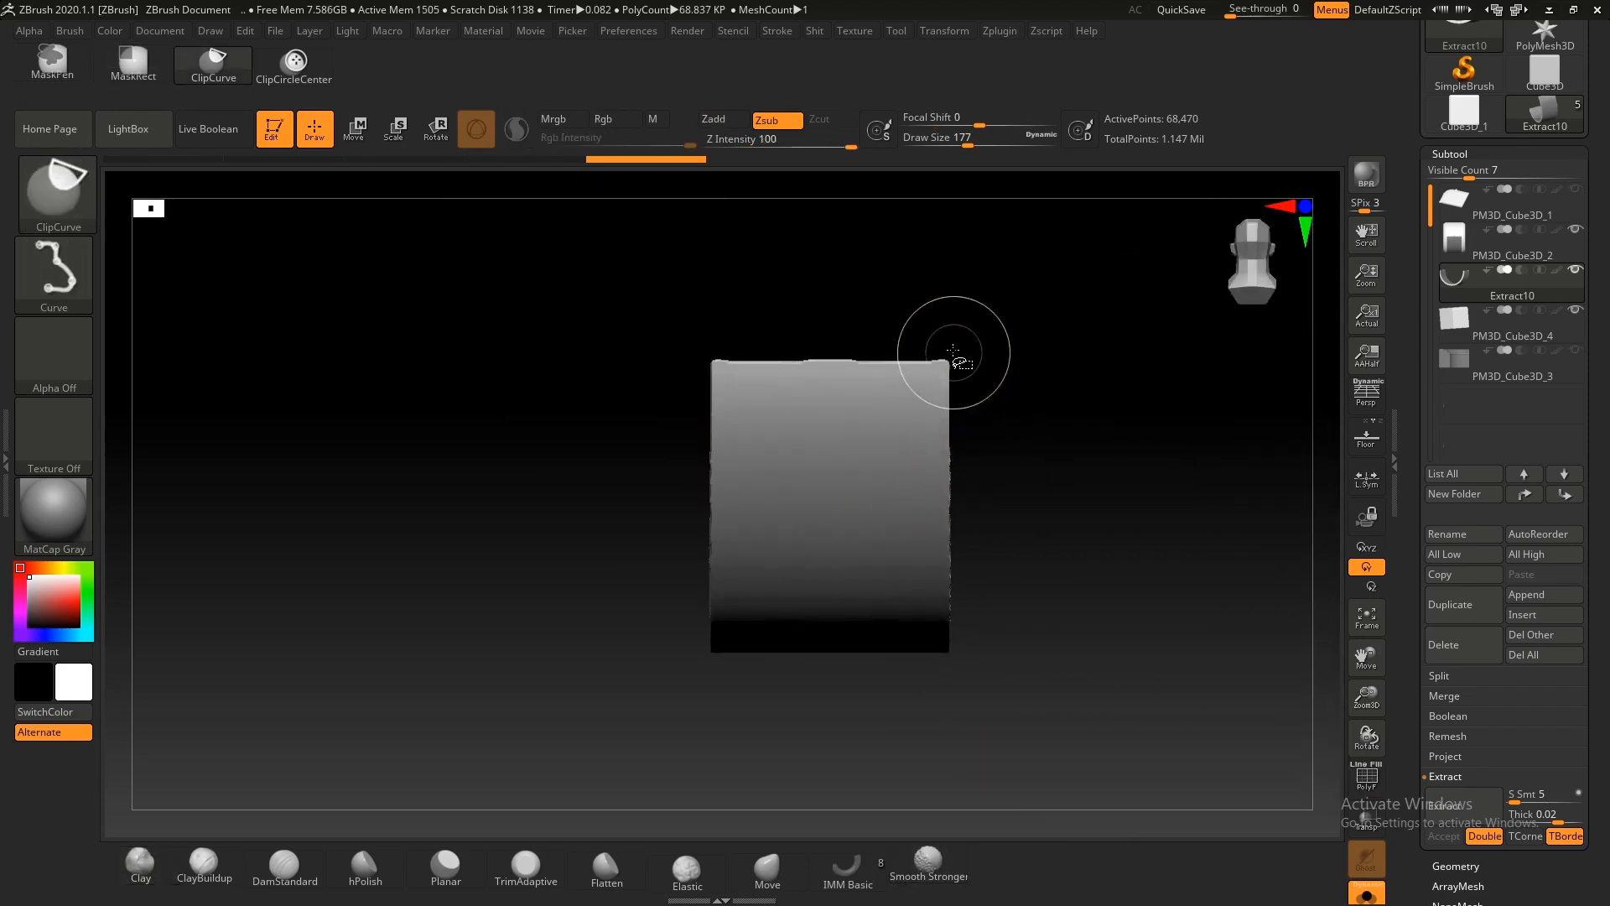
Step: Try to trim the band's jagged side edge straight with a vertical ClipCurve cut
ctrl+shift+drag(948, 699, 947, 790)
ctrl+right_drag(1037, 551, 1035, 623)
key(ctrl+z)
Step: Mask the extracted band's centre, leaving only narrow strips along its two side edges unmasked
ctrl+drag(1049, 801, 966, 207)
ctrl+click(1042, 619)
ctrl+click(1024, 631)
ctrl+click(998, 296)
key(ctrl+shift)
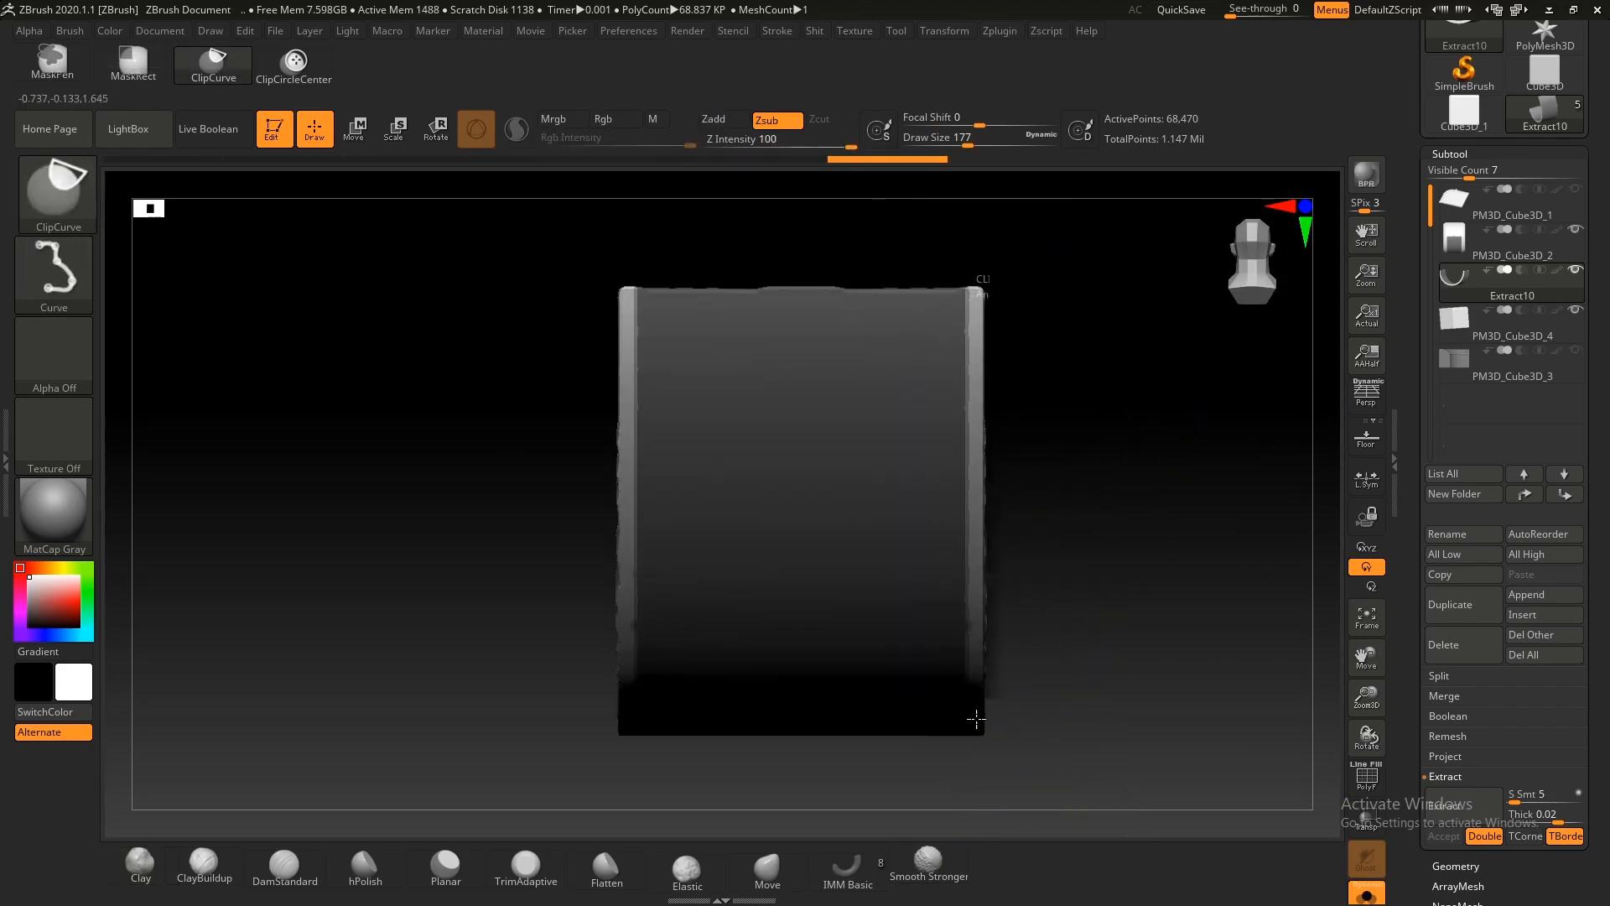
Step: Try vertical ClipCurve cuts along the band's unmasked edge strip and undo them
ctrl+shift+drag(981, 797, 981, 801)
key(ctrl+z)
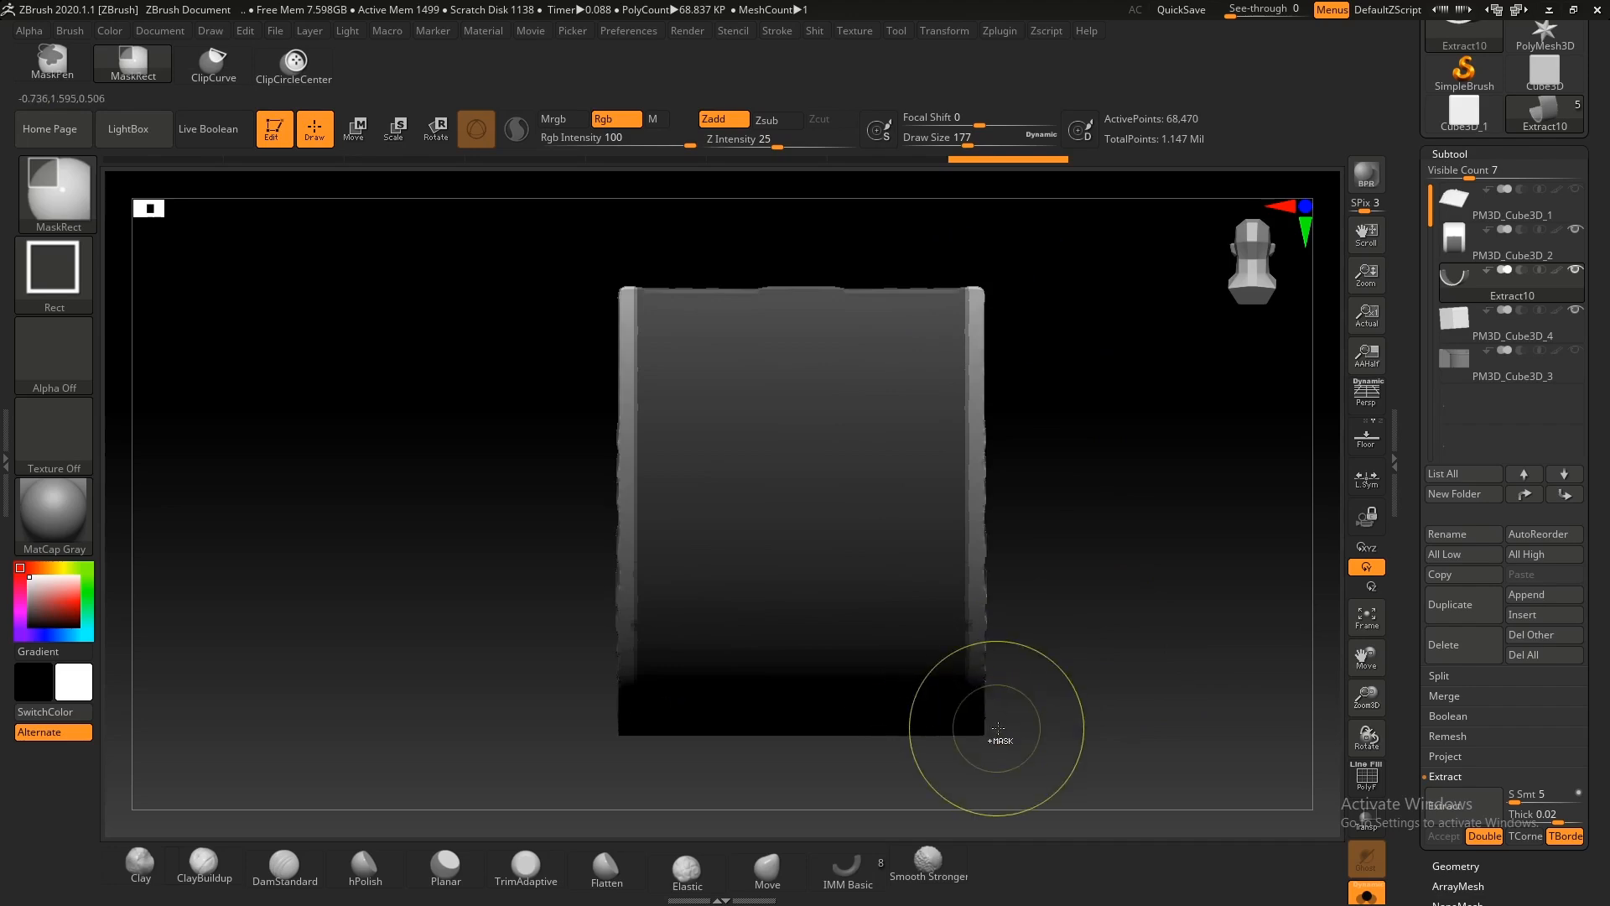
key(ctrl+shift)
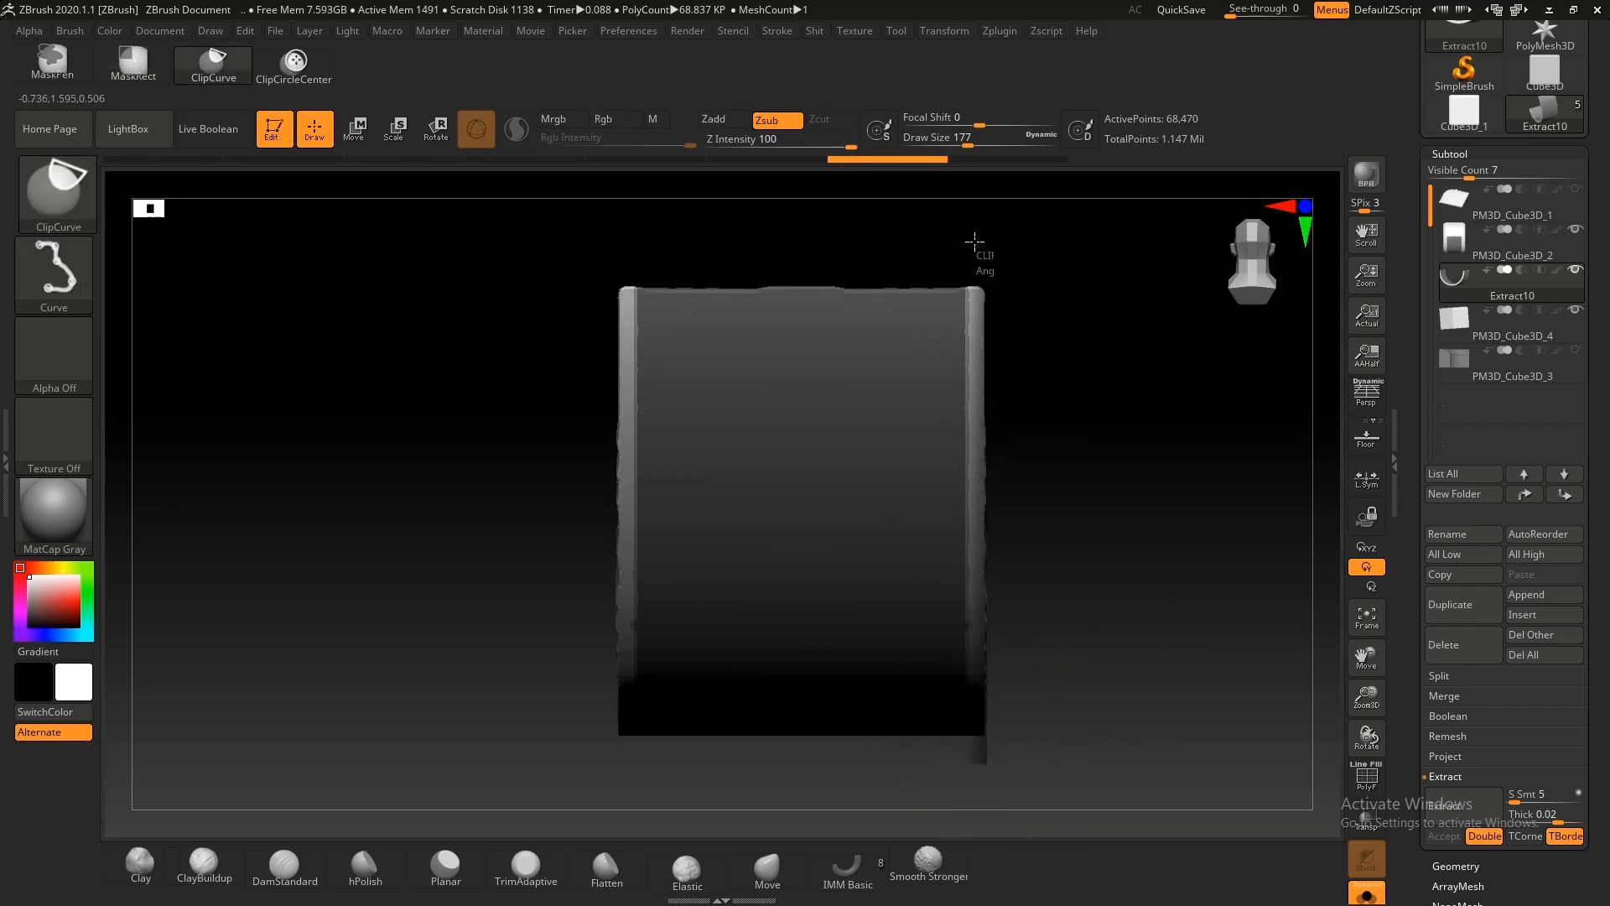
ctrl+shift+drag(976, 249, 988, 629)
key(ctrl+z)
key(ctrl+shift)
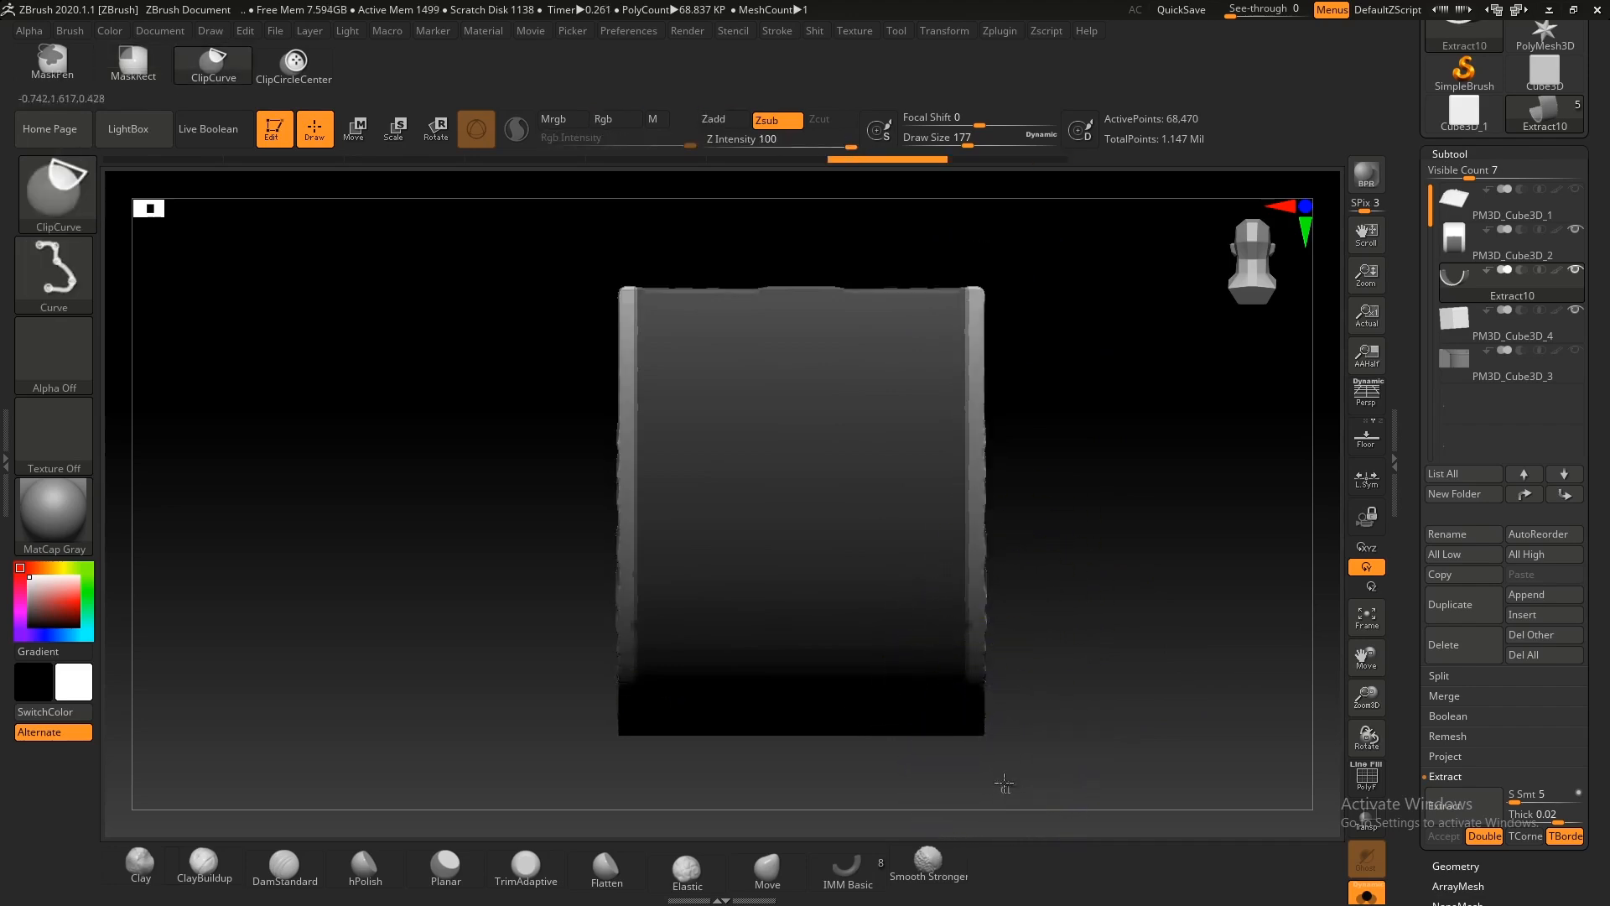
key(ctrl+z)
key(ctrl+shift)
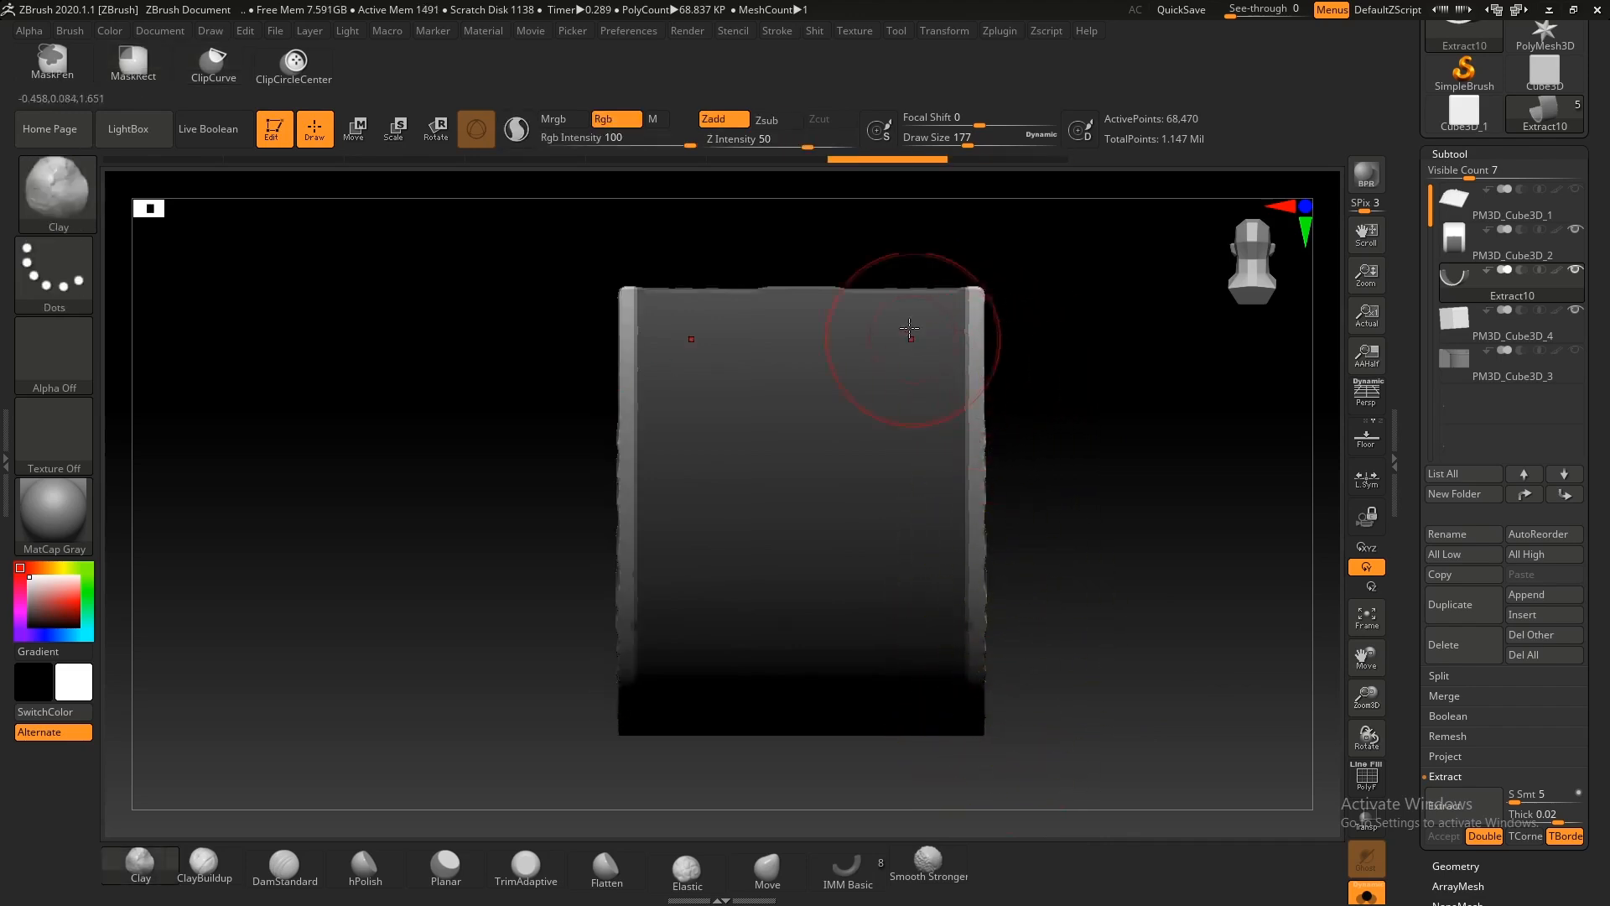
key(ctrl)
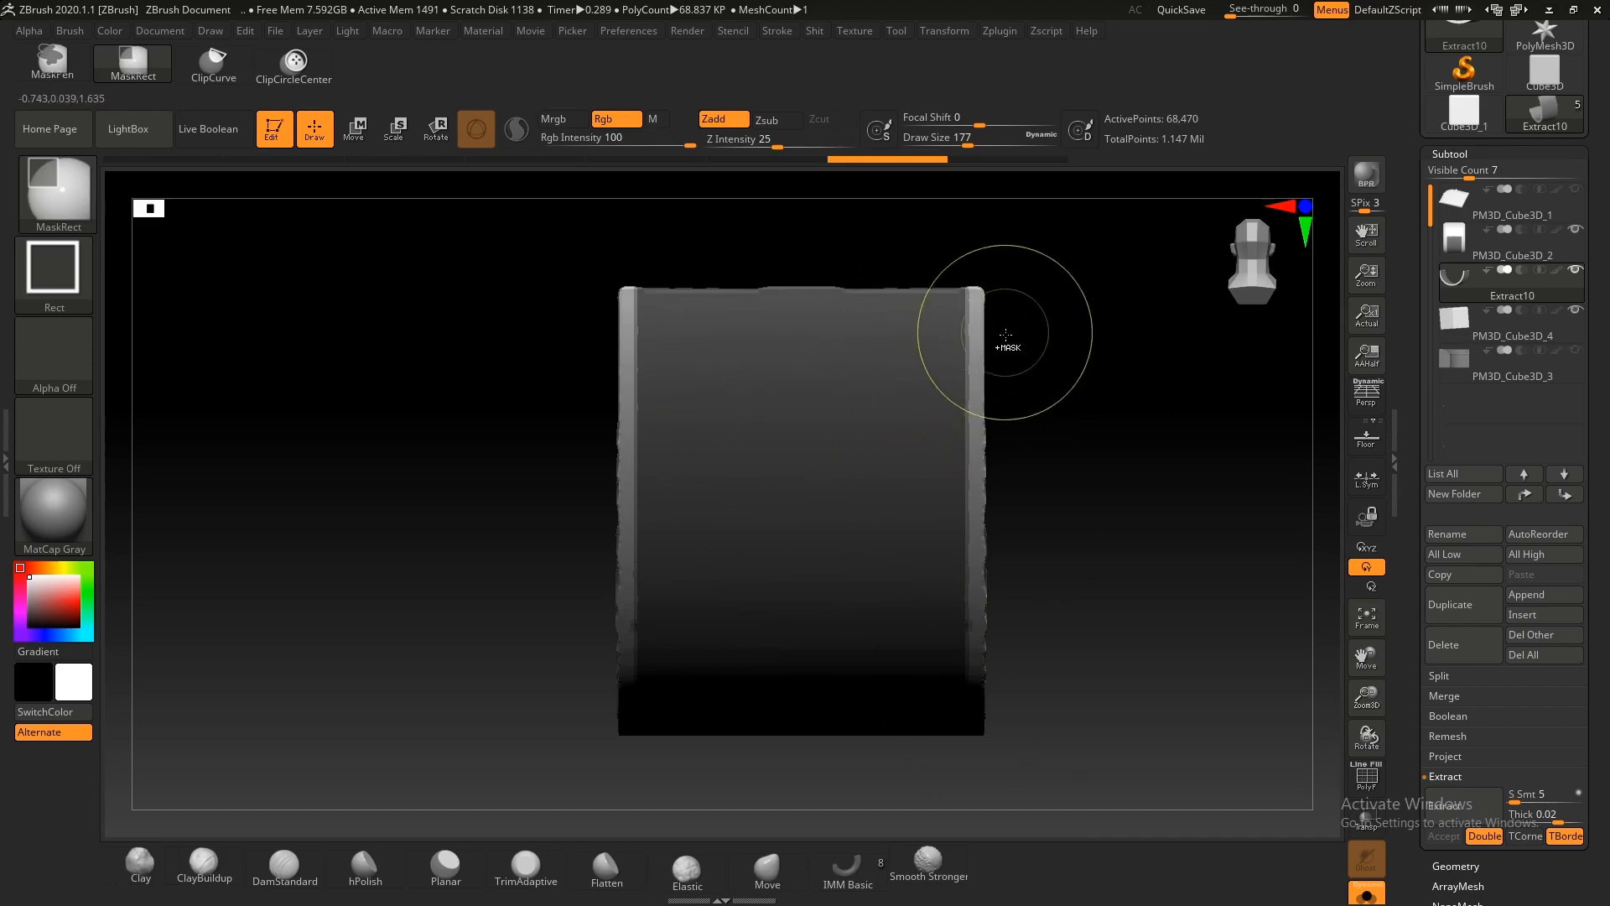
Step: Mask a small rectangular patch at the band's side edge, invert the mask and test a ClipCurve cut on the patch
ctrl+drag(1054, 400, 902, 406)
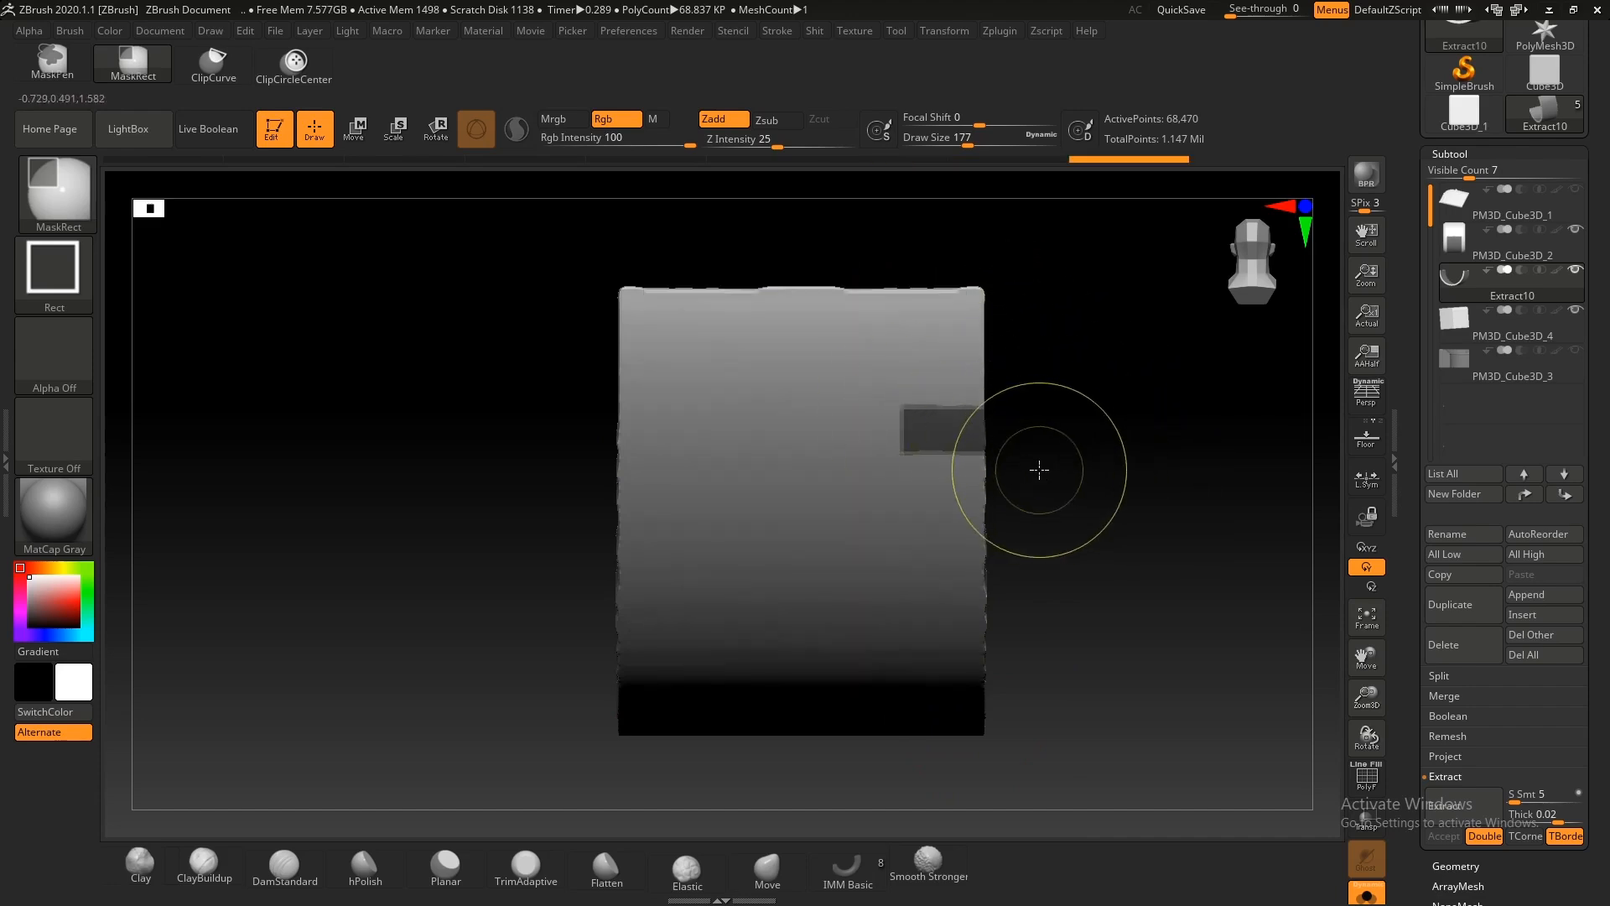
ctrl+click(1040, 469)
key(ctrl+shift)
ctrl+shift+drag(1020, 299, 1020, 299)
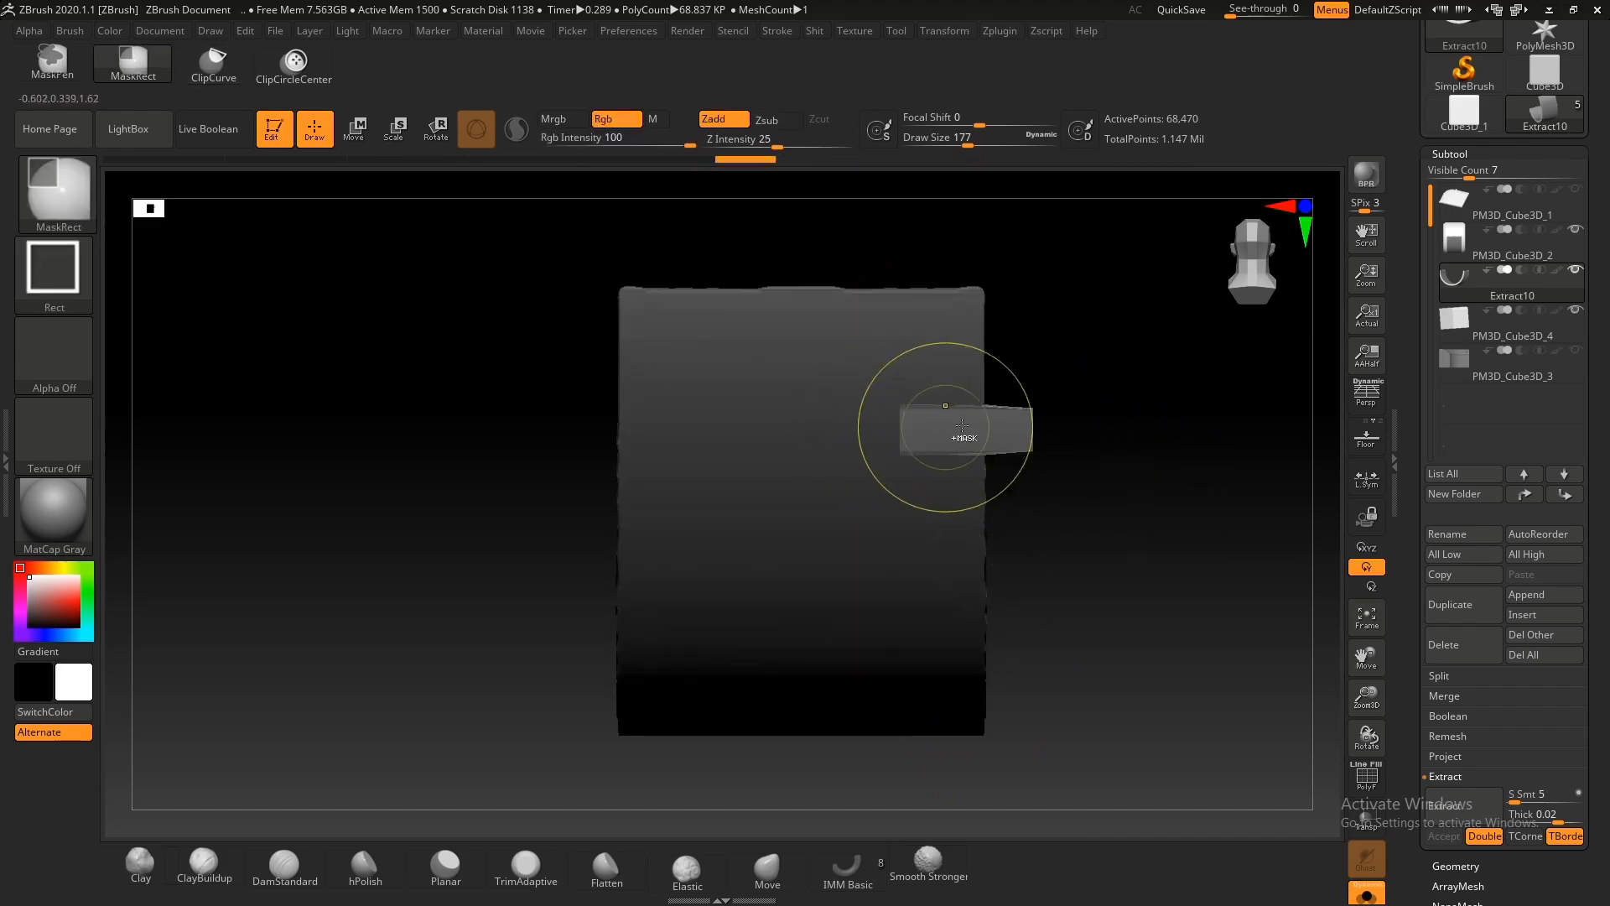
key(ctrl+z)
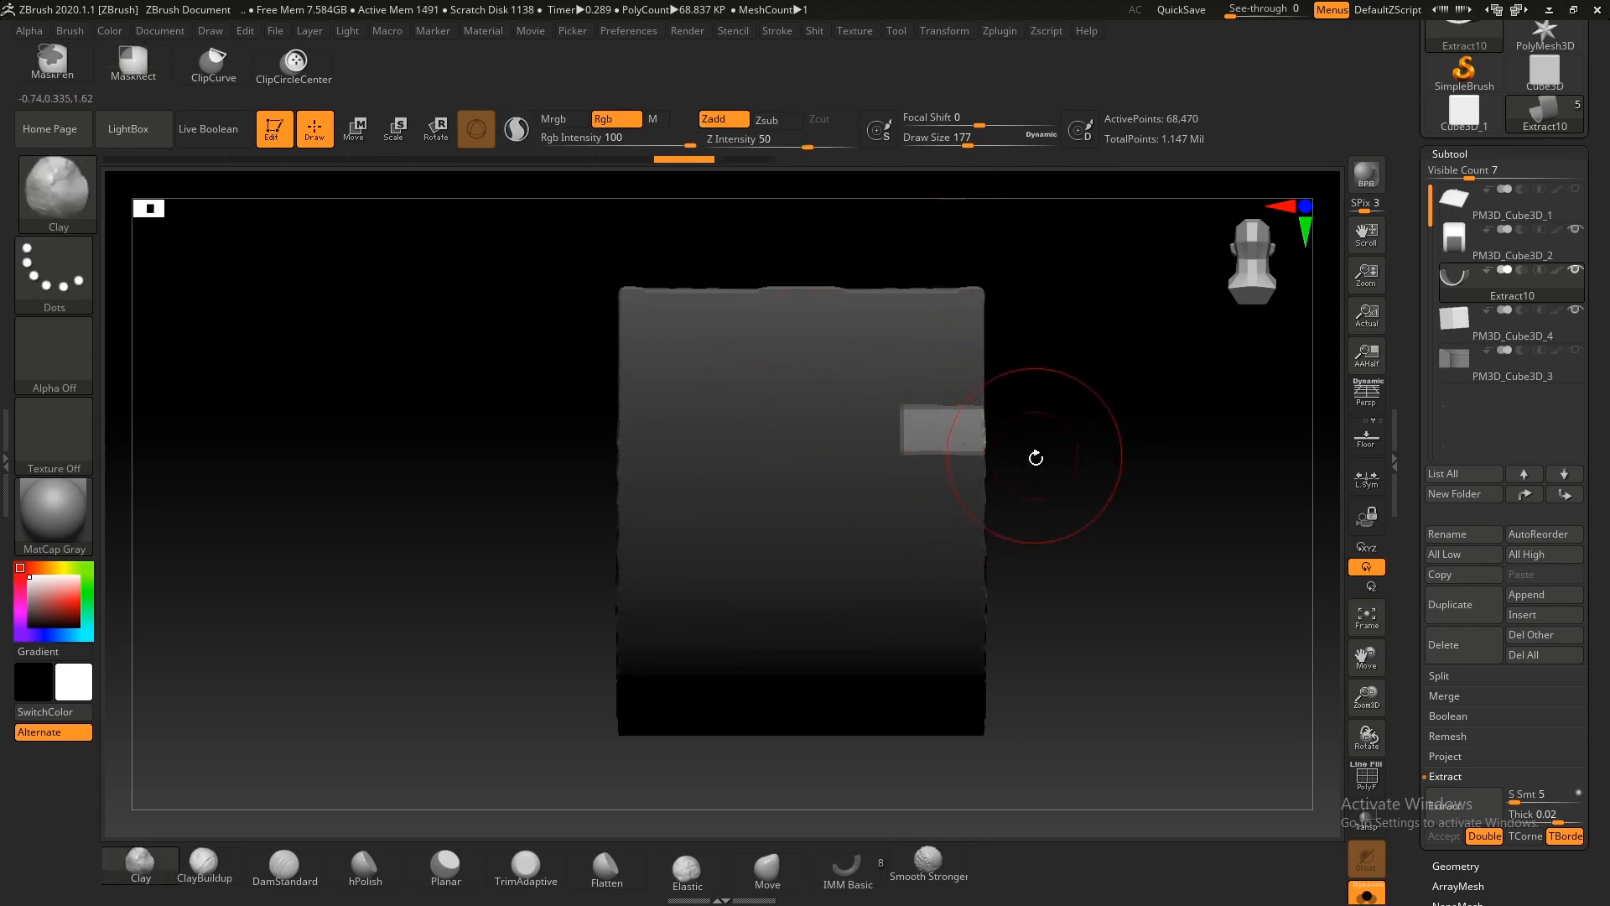
Step: Clear the patch mask and try straightening the band's side edges using narrow unmasked strips along them
ctrl+drag(1096, 539, 1114, 701)
mouse_move(1206, 793)
ctrl+mouse_down()
mouse_move(1043, 311)
mouse_move(980, 226)
ctrl+mouse_up()
ctrl+click(1086, 391)
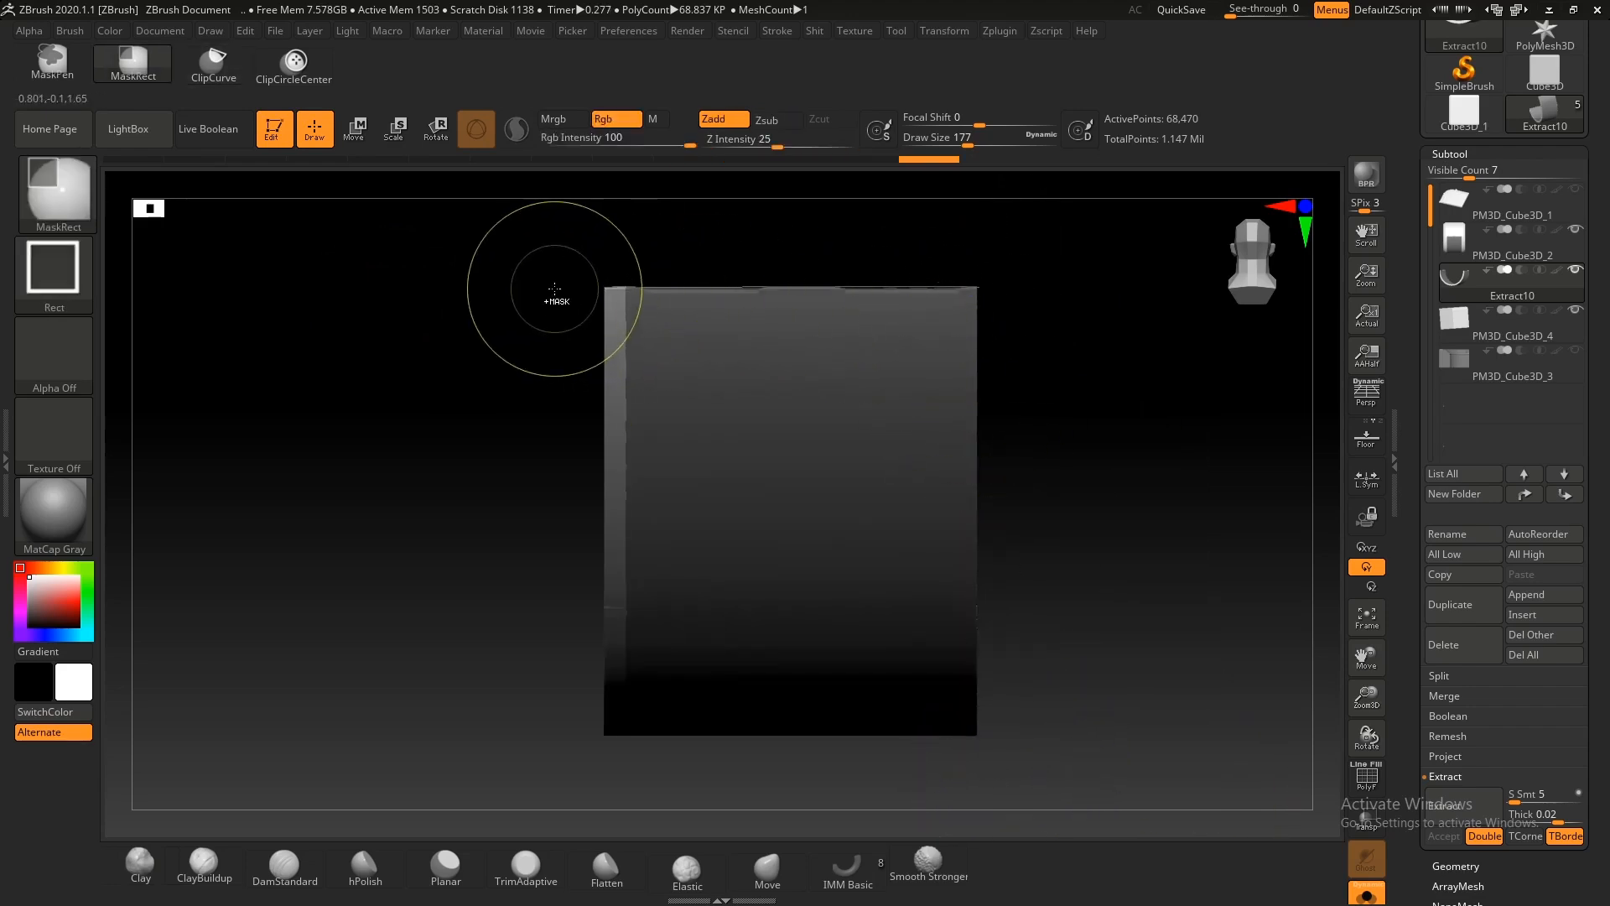
mouse_move(787, 397)
right_down()
mouse_move(867, 435)
mouse_move(782, 460)
mouse_move(719, 420)
mouse_move(794, 417)
mouse_move(827, 441)
mouse_move(793, 491)
mouse_move(863, 475)
mouse_move(1043, 556)
mouse_move(1013, 673)
right_up()
ctrl+drag(1032, 749, 942, 304)
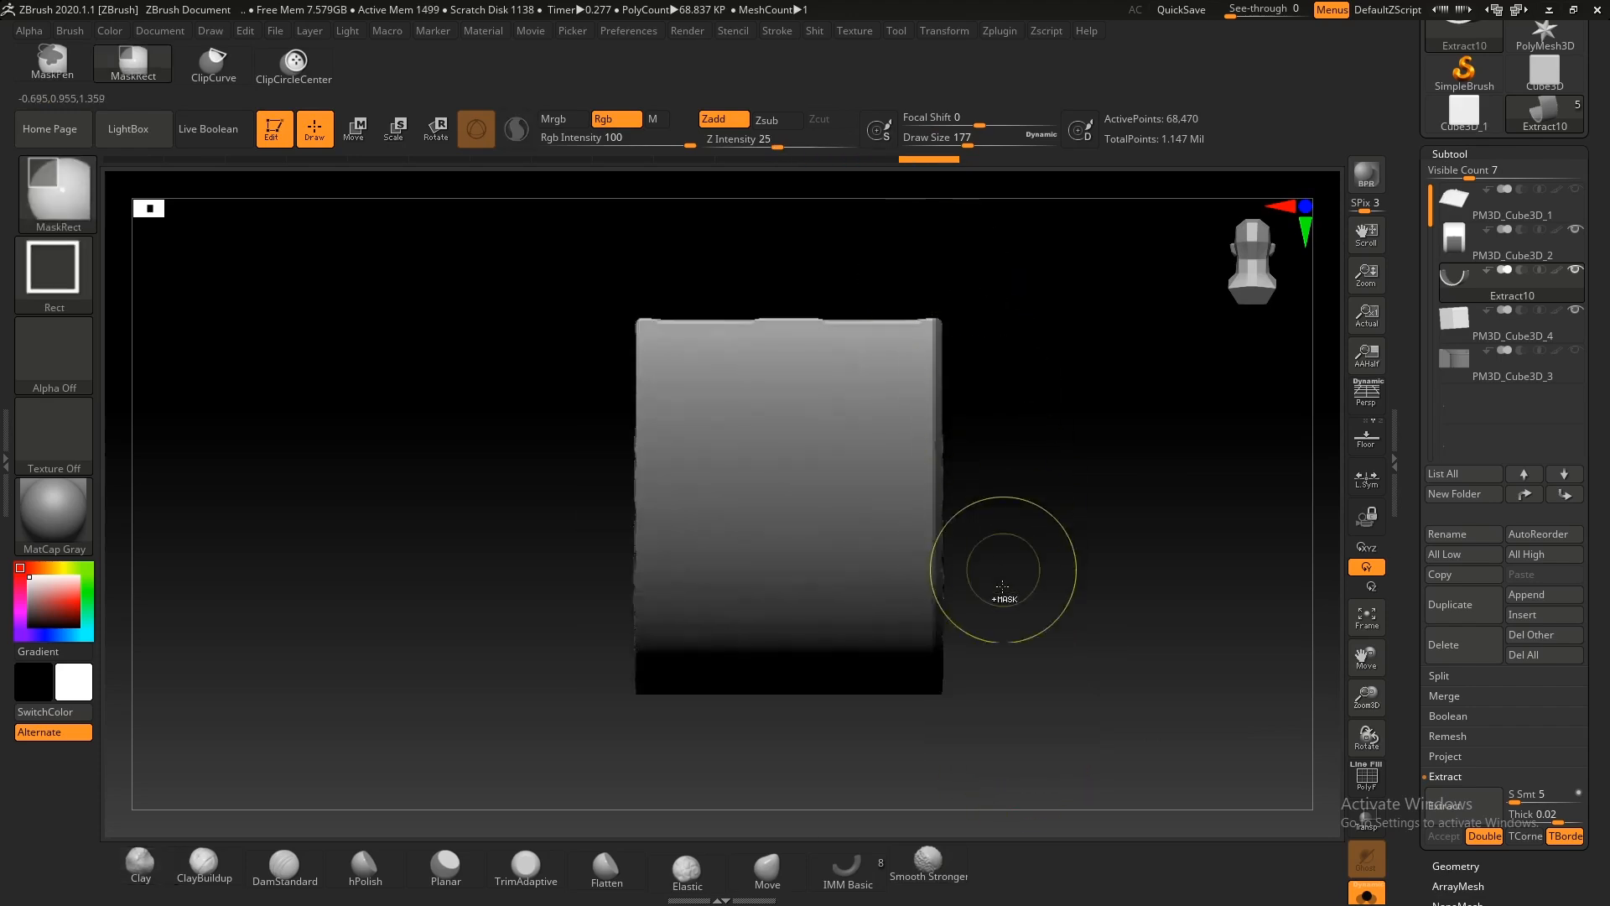
Step: Isolate a narrow strip along one of the band's side edges, clip it straight with a vertical ClipCurve cut and clear the mask
ctrl+drag(1083, 763, 958, 283)
ctrl+drag(926, 229, 924, 230)
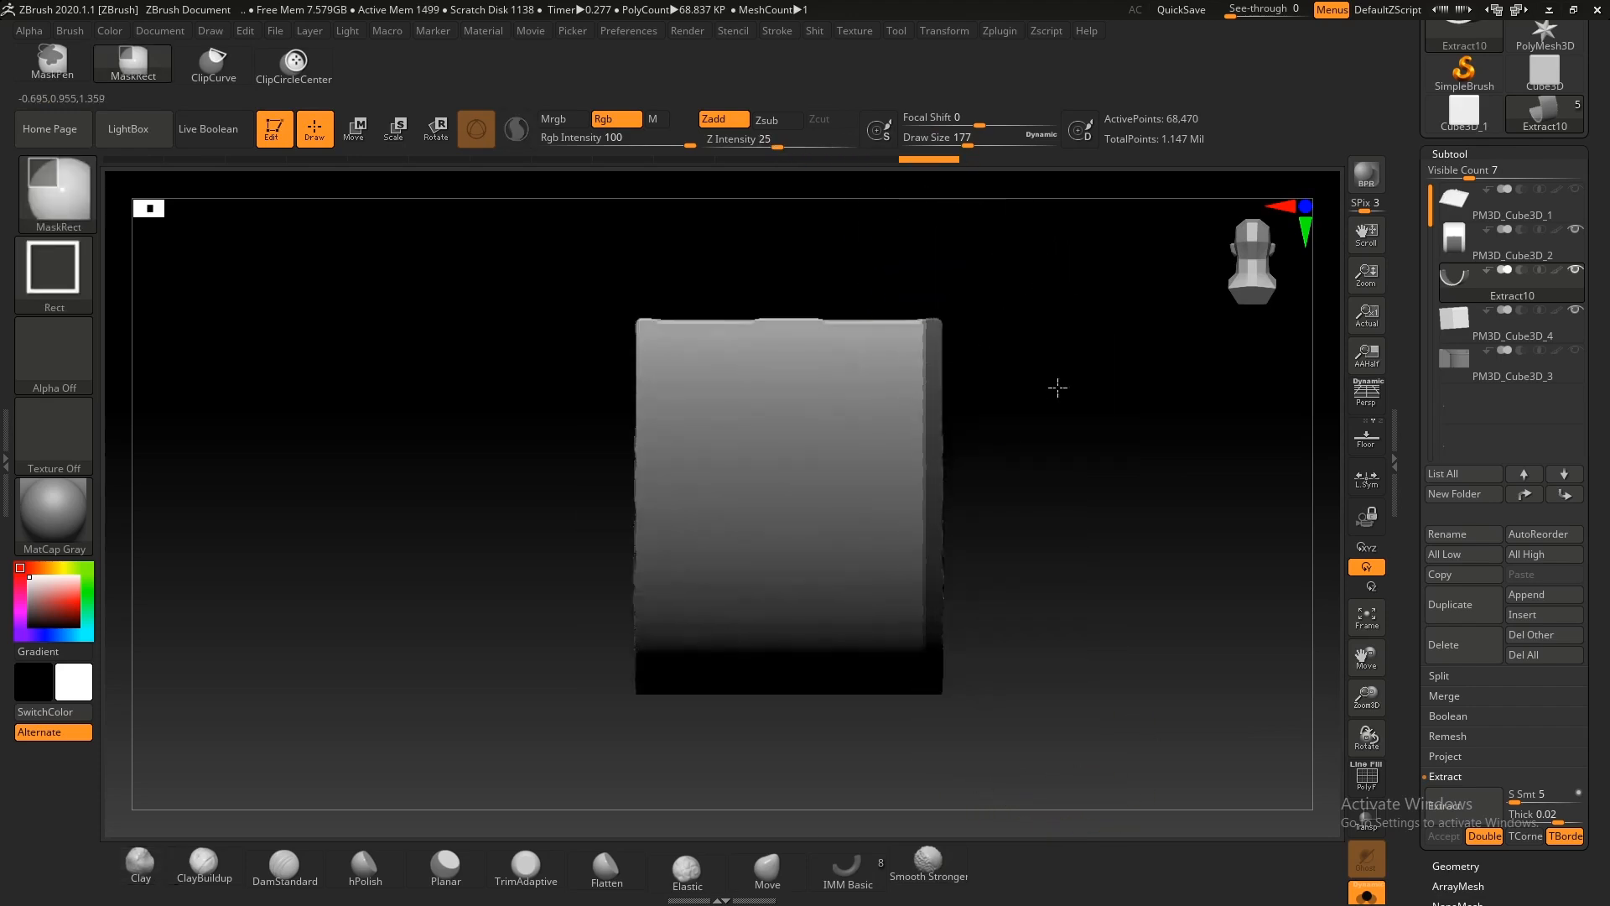
ctrl+click(1057, 387)
ctrl+shift+drag(944, 708, 939, 251)
ctrl+drag(1065, 521, 1025, 406)
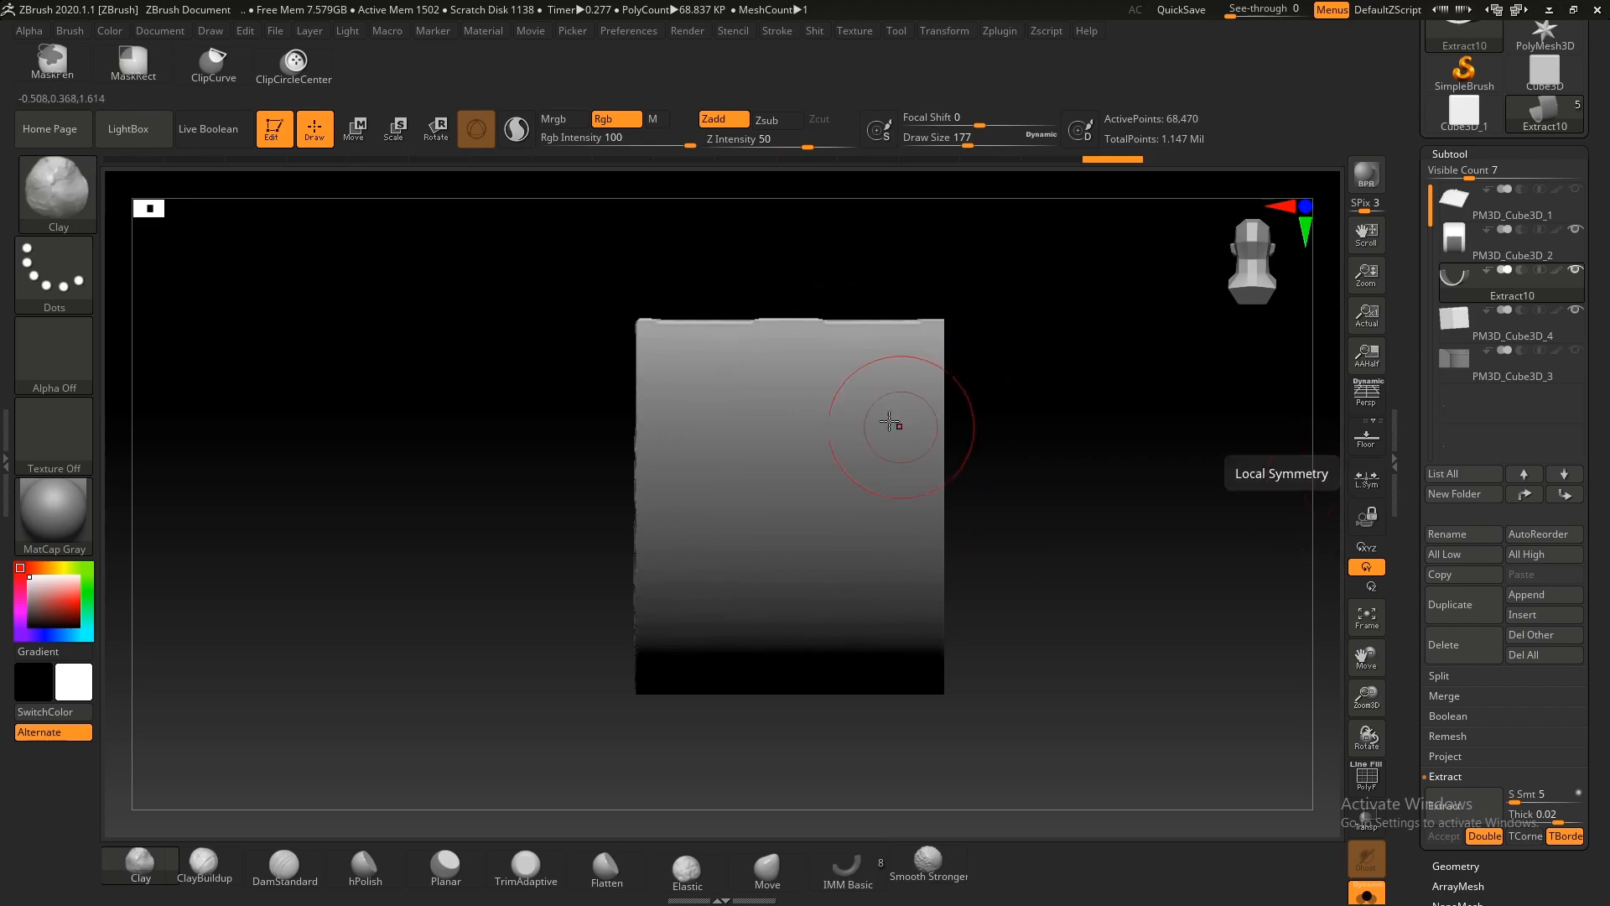
Step: Copy the straightened edge to the band's other side with Mirror And Weld and check the wireframe
key(shift+s)
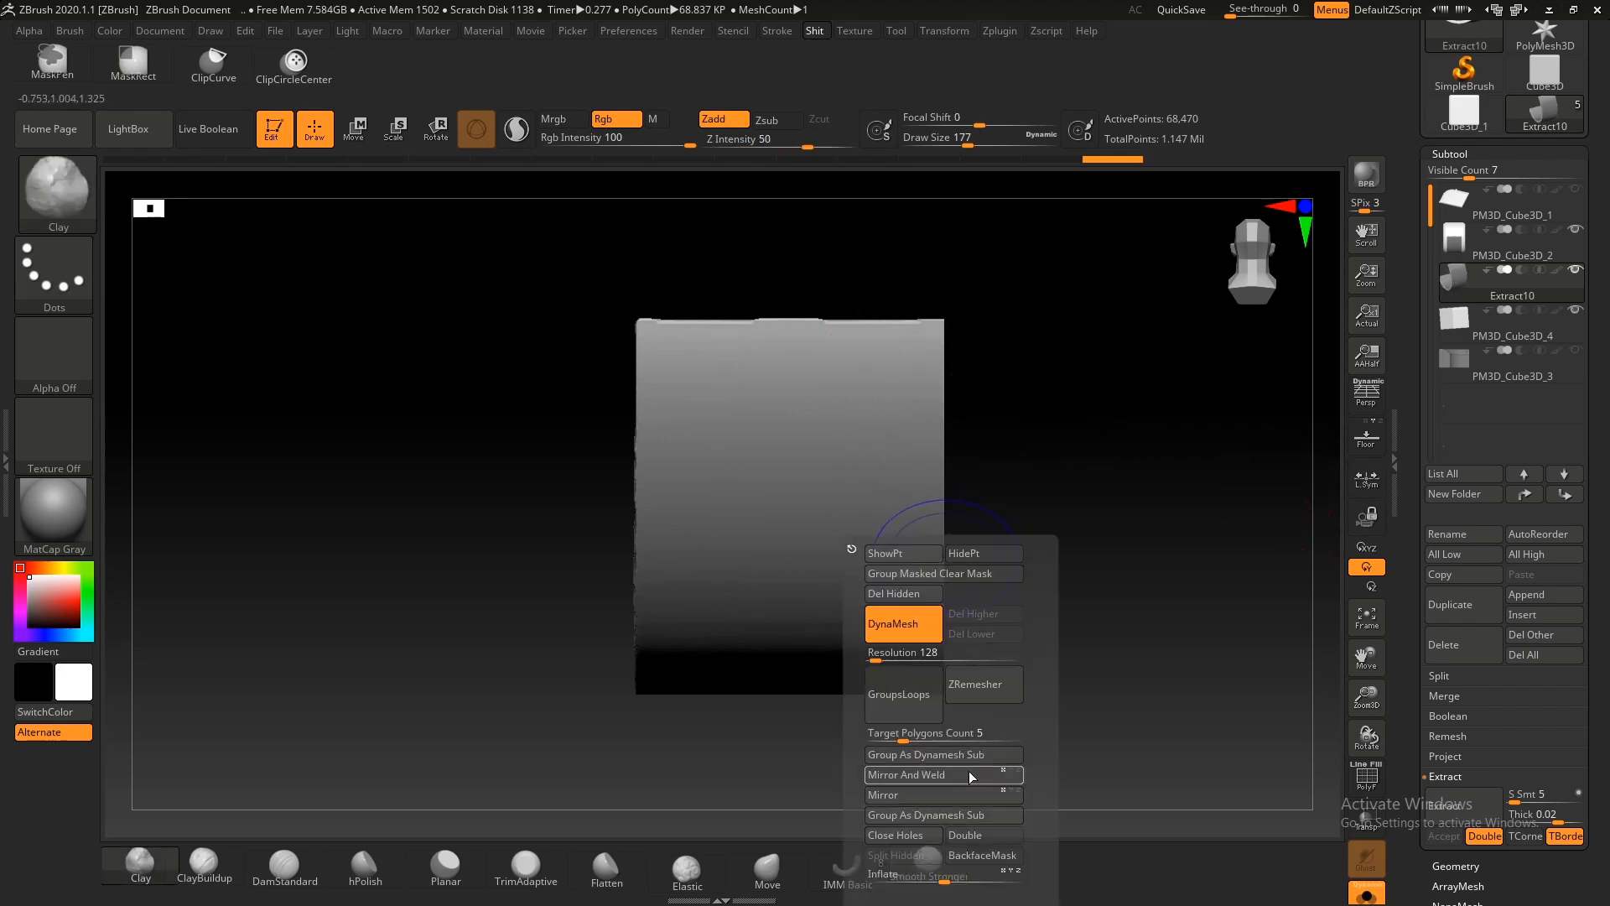
click(971, 776)
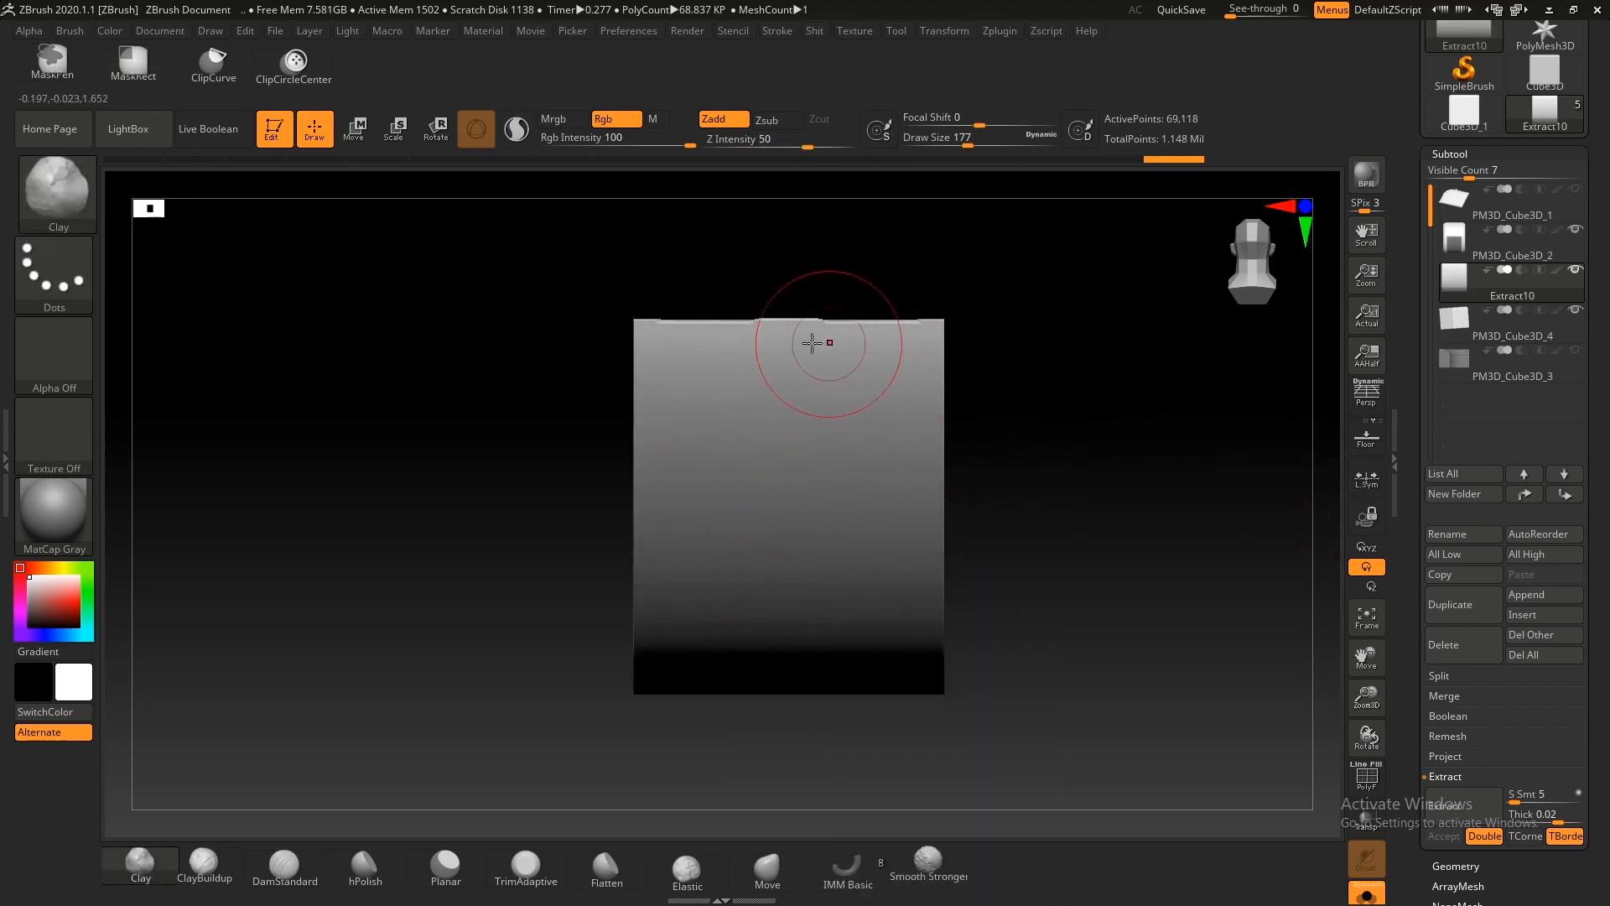
key(shift+f)
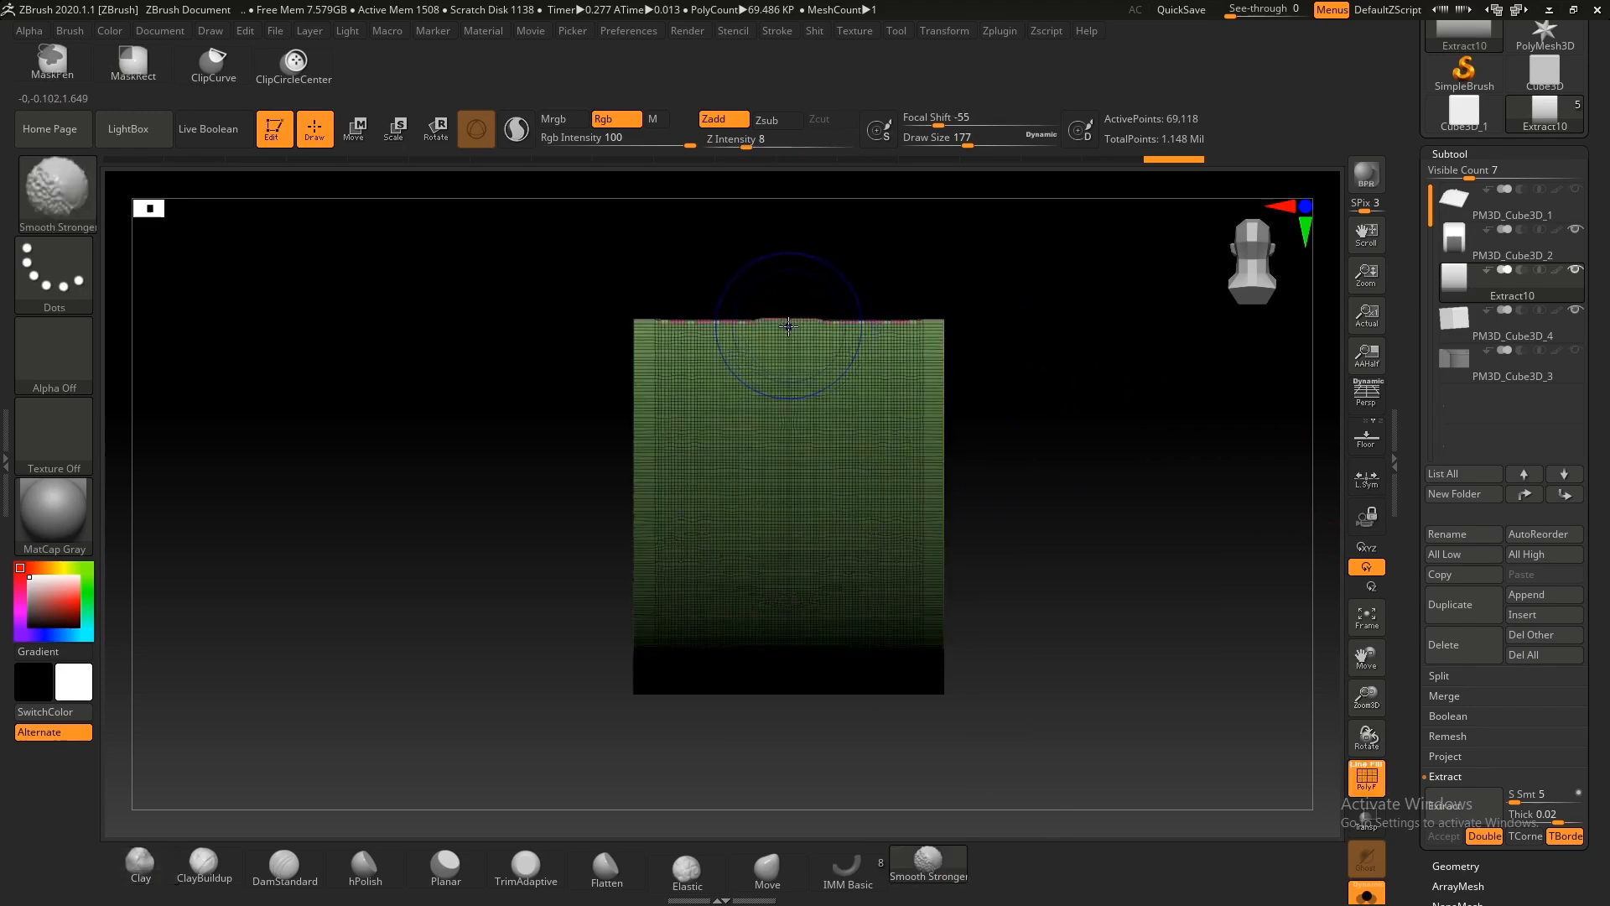
key(shift+f)
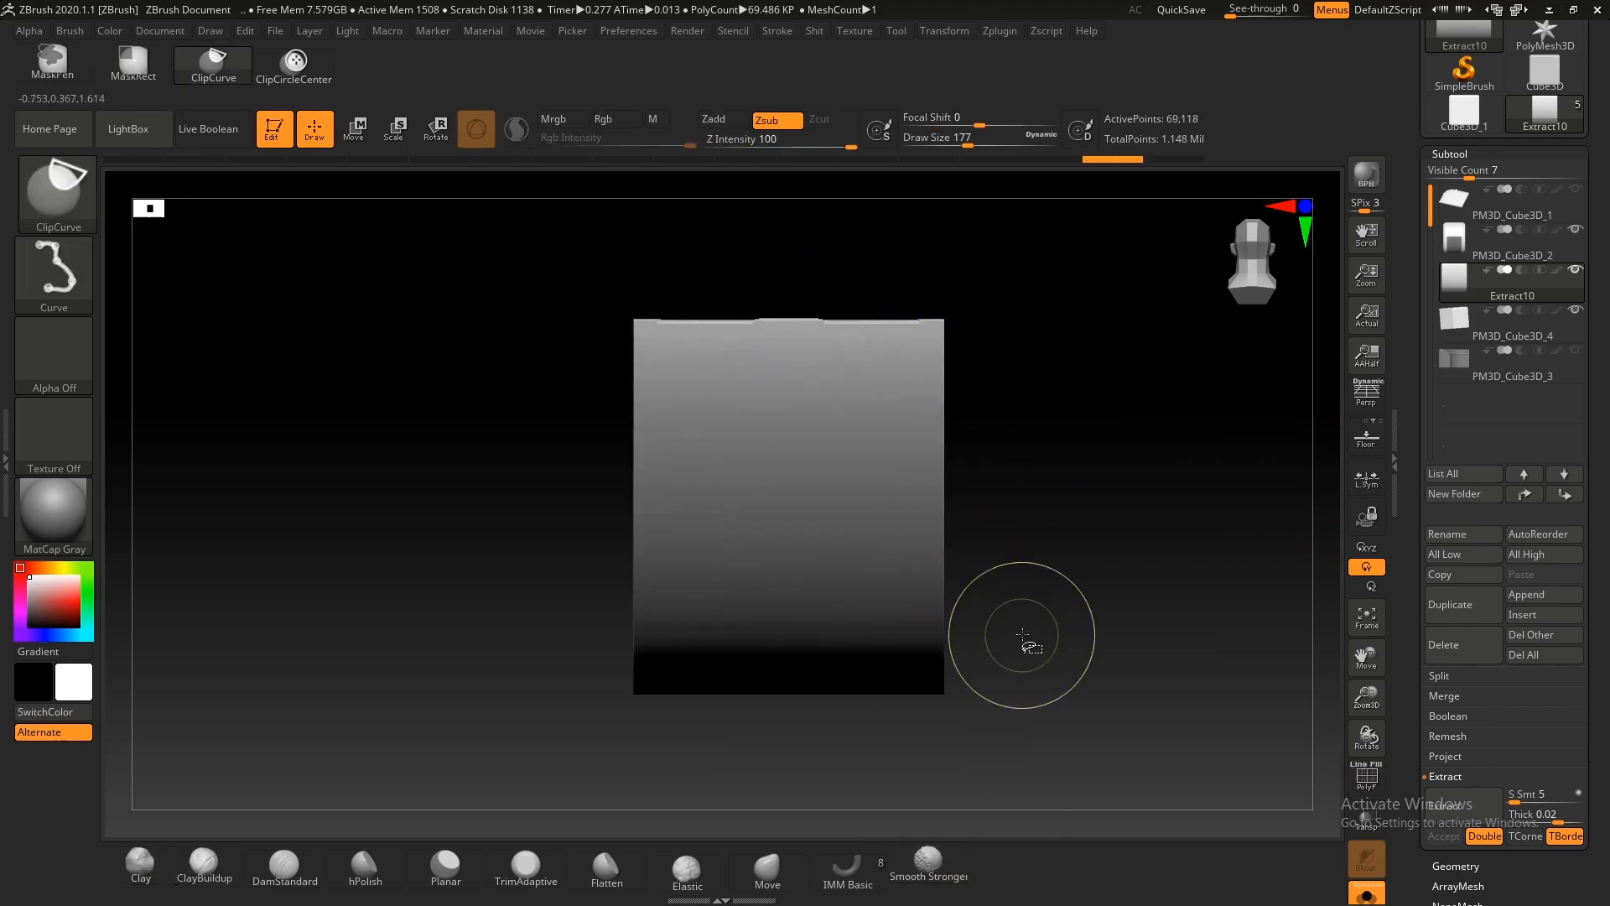
Step: Show the other subtools again and apply Mirror And Weld to the extracted band in front view
key(alt+s)
mouse_move(1039, 554)
ctrl+right_down()
mouse_move(992, 514)
mouse_move(1013, 470)
mouse_move(898, 295)
ctrl+right_up()
key(5)
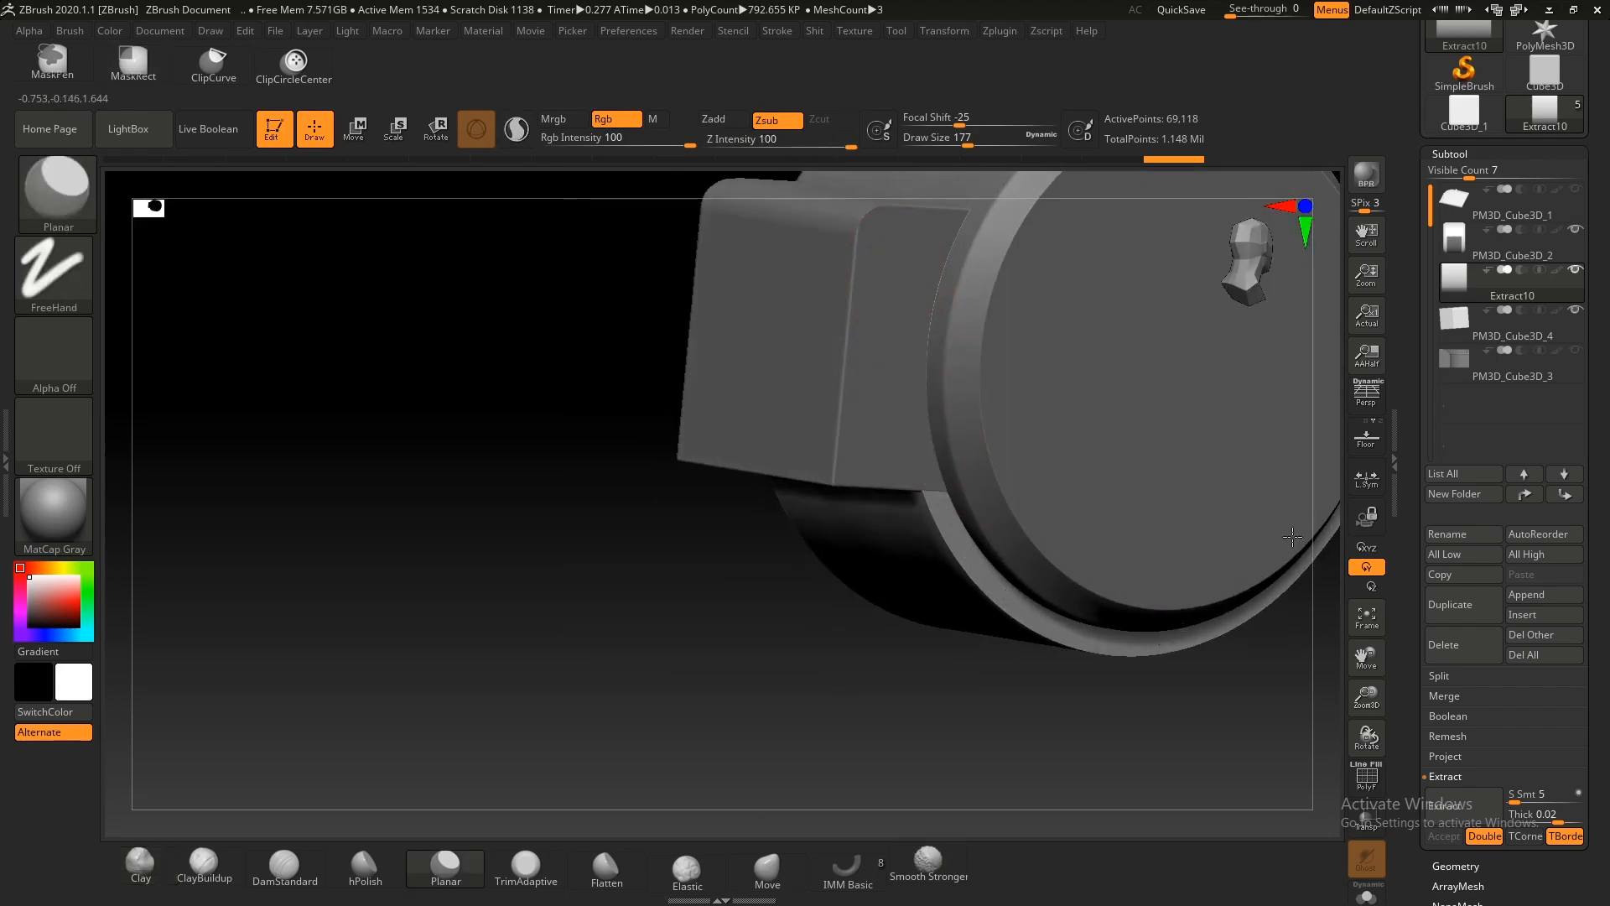
shift+right_drag(1067, 622, 762, 690)
key(space)
click(812, 772)
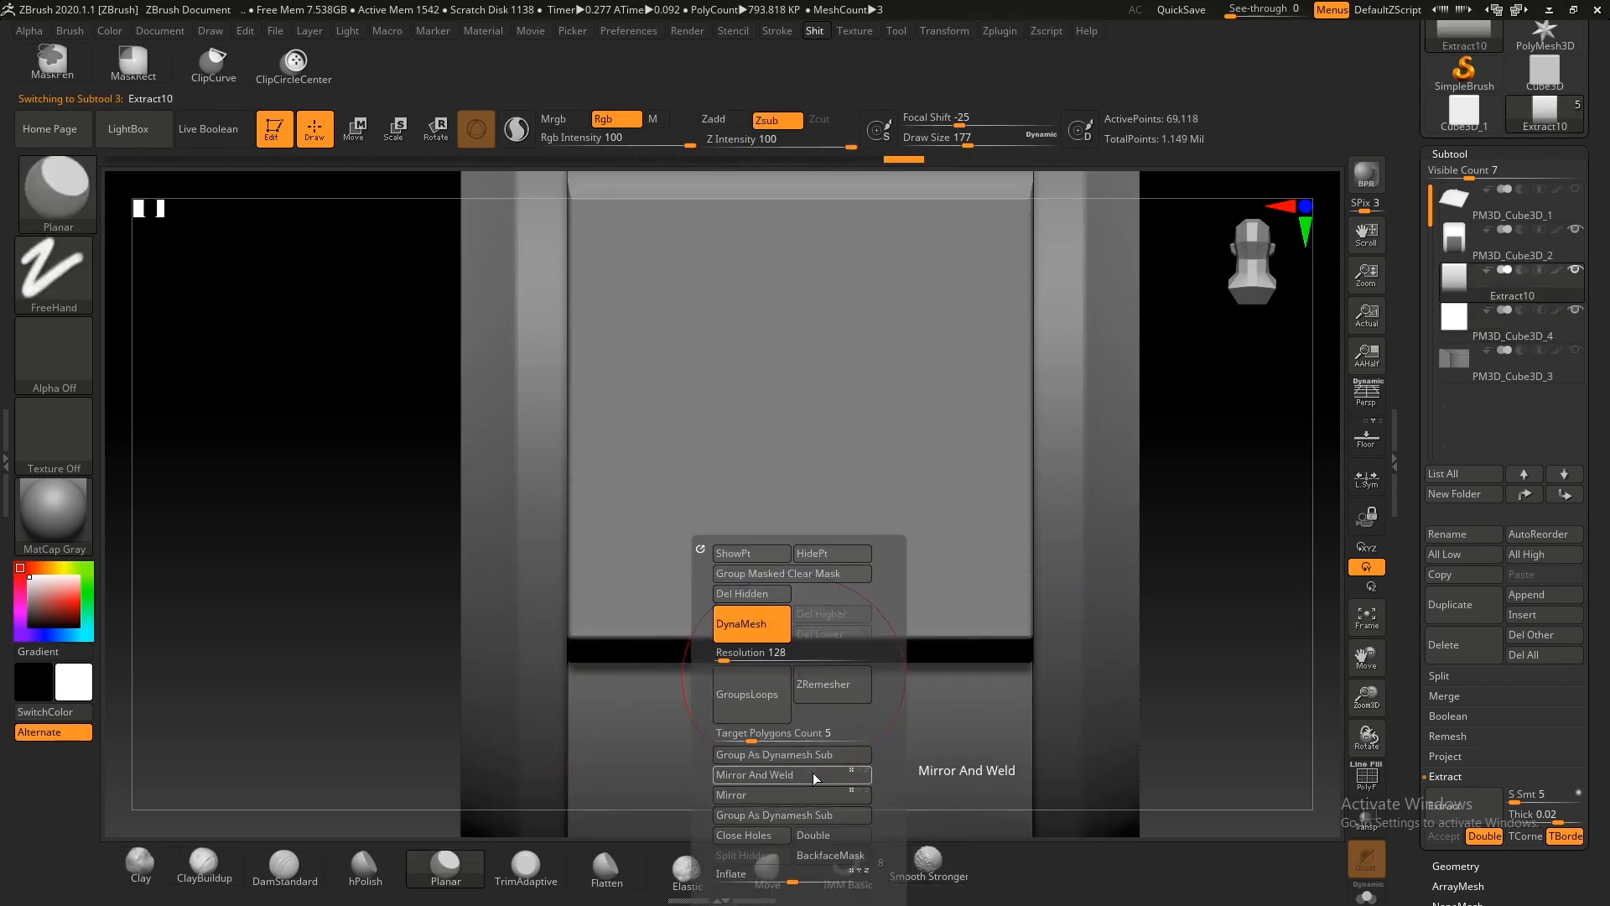
Step: Select the housing block, shift its lower outer part slightly outward in side view and chamfer that corner with a diagonal ClipCurve cut
mouse_move(786, 436)
ctrl+right_down()
mouse_move(869, 492)
mouse_move(782, 458)
ctrl+right_up()
alt+click(864, 503)
shift+right_drag(864, 503, 1078, 762)
ctrl+drag(1119, 765, 871, 420)
ctrl+click(1082, 528)
key(w)
drag(914, 526, 948, 522)
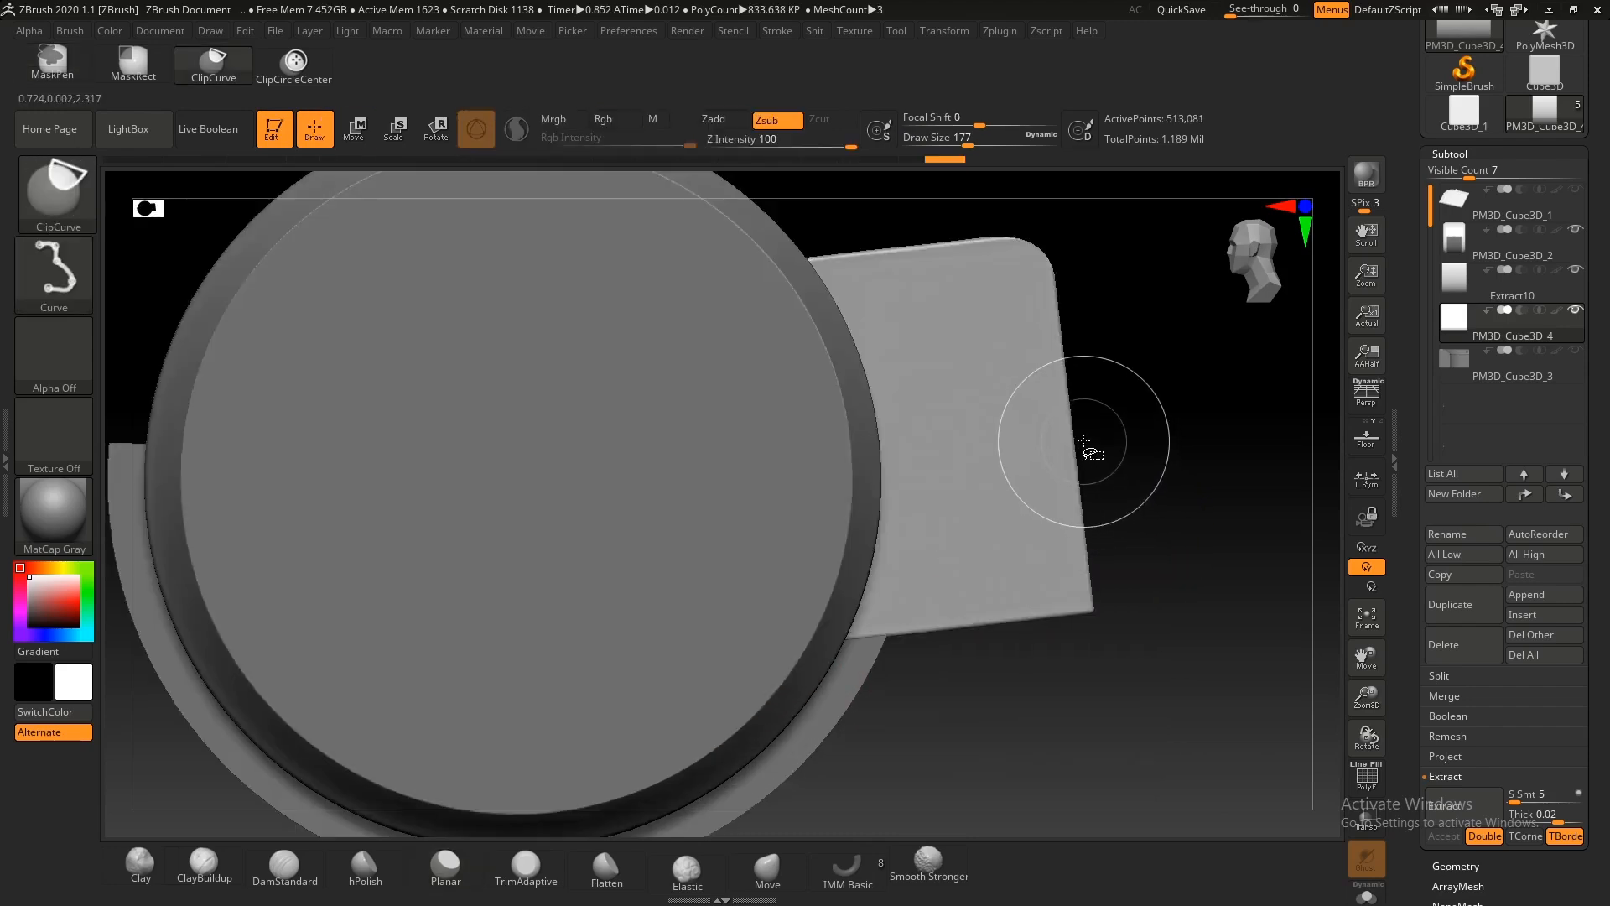
ctrl+shift+drag(1079, 426, 887, 628)
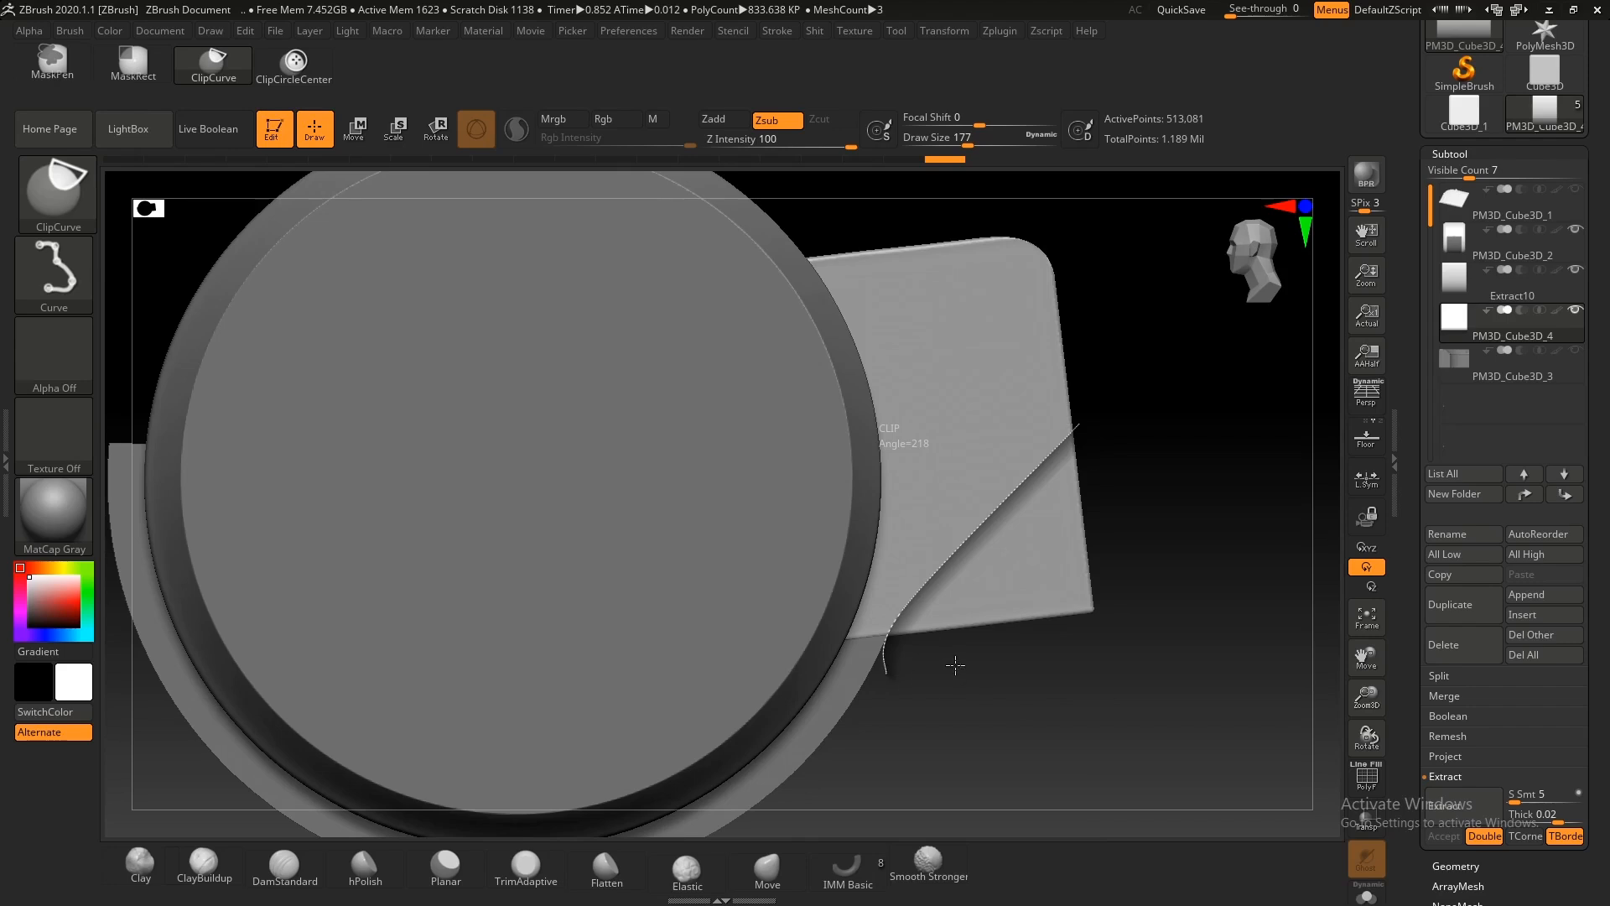
Step: Use a mask and the move gizmo to form a small step in the housing block's upper edge beside the cylinder, then clear the mask
ctrl+right_drag(1014, 654, 1043, 427)
key(w)
ctrl+click(1074, 615)
drag(1073, 615, 1043, 569)
key(q)
mouse_move(1053, 361)
ctrl+mouse_down()
mouse_move(960, 302)
mouse_move(984, 301)
ctrl+mouse_up()
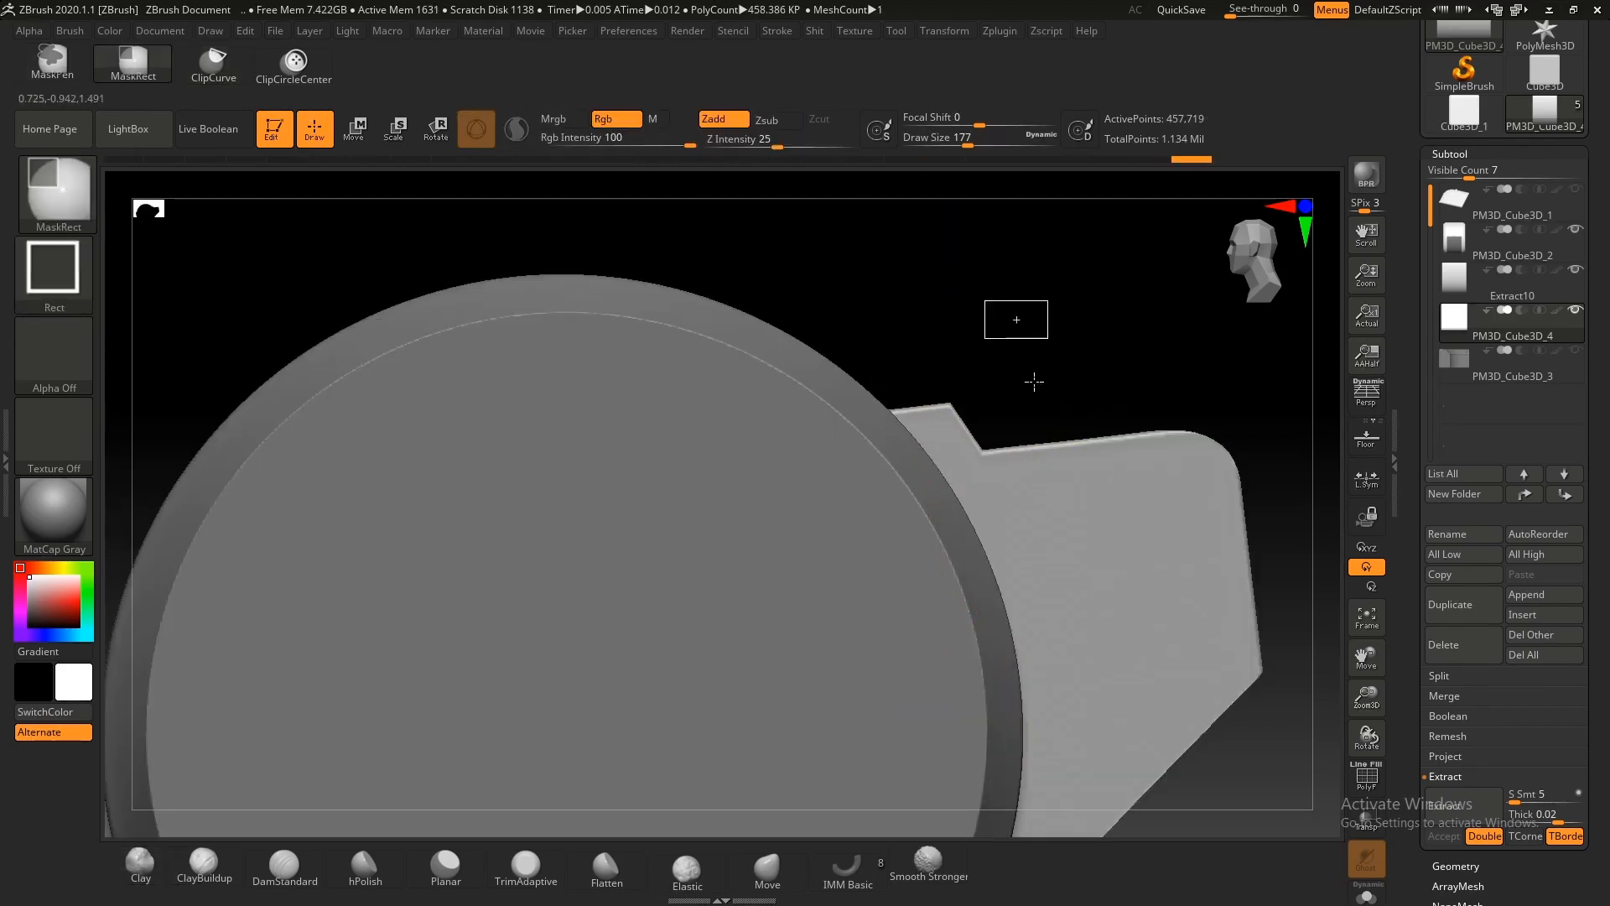
Step: Set the draw size to 59 and clip the housing block's upper inner corner along the cylinder rim with a curved ClipCurve cut
ctrl+right_drag(1040, 475, 1033, 555)
key(s)
drag(901, 404, 874, 405)
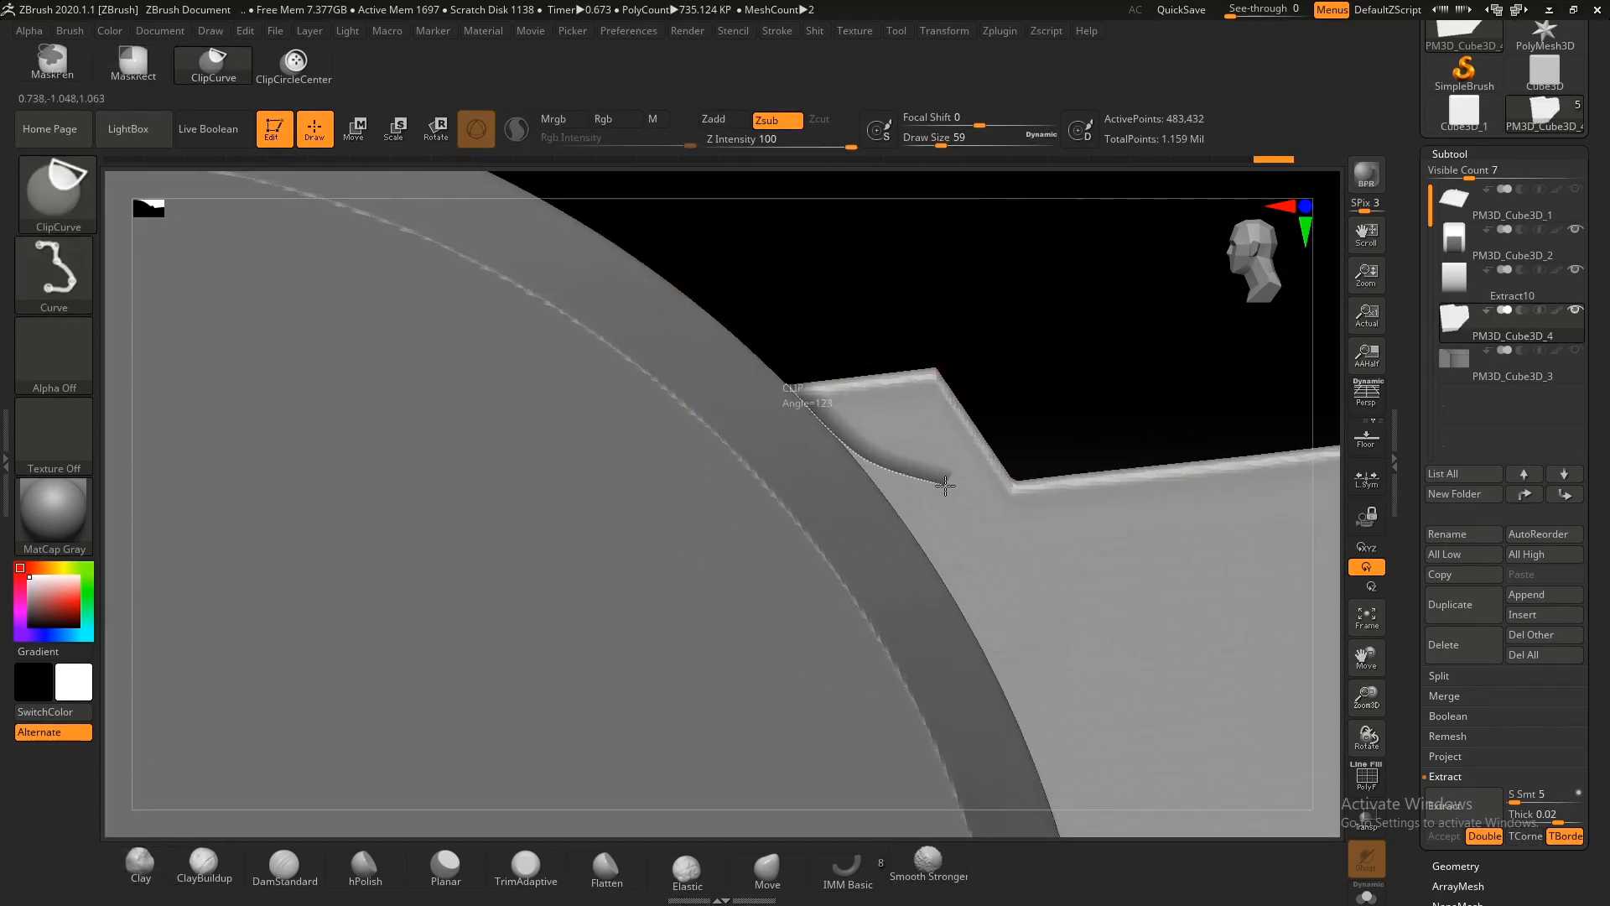
ctrl+shift+drag(1043, 478, 1045, 478)
ctrl+right_drag(637, 436, 612, 286)
right_drag(1082, 394, 960, 496)
ctrl+drag(1125, 269, 1057, 313)
right_drag(979, 416, 918, 353)
right_drag(918, 352, 954, 514)
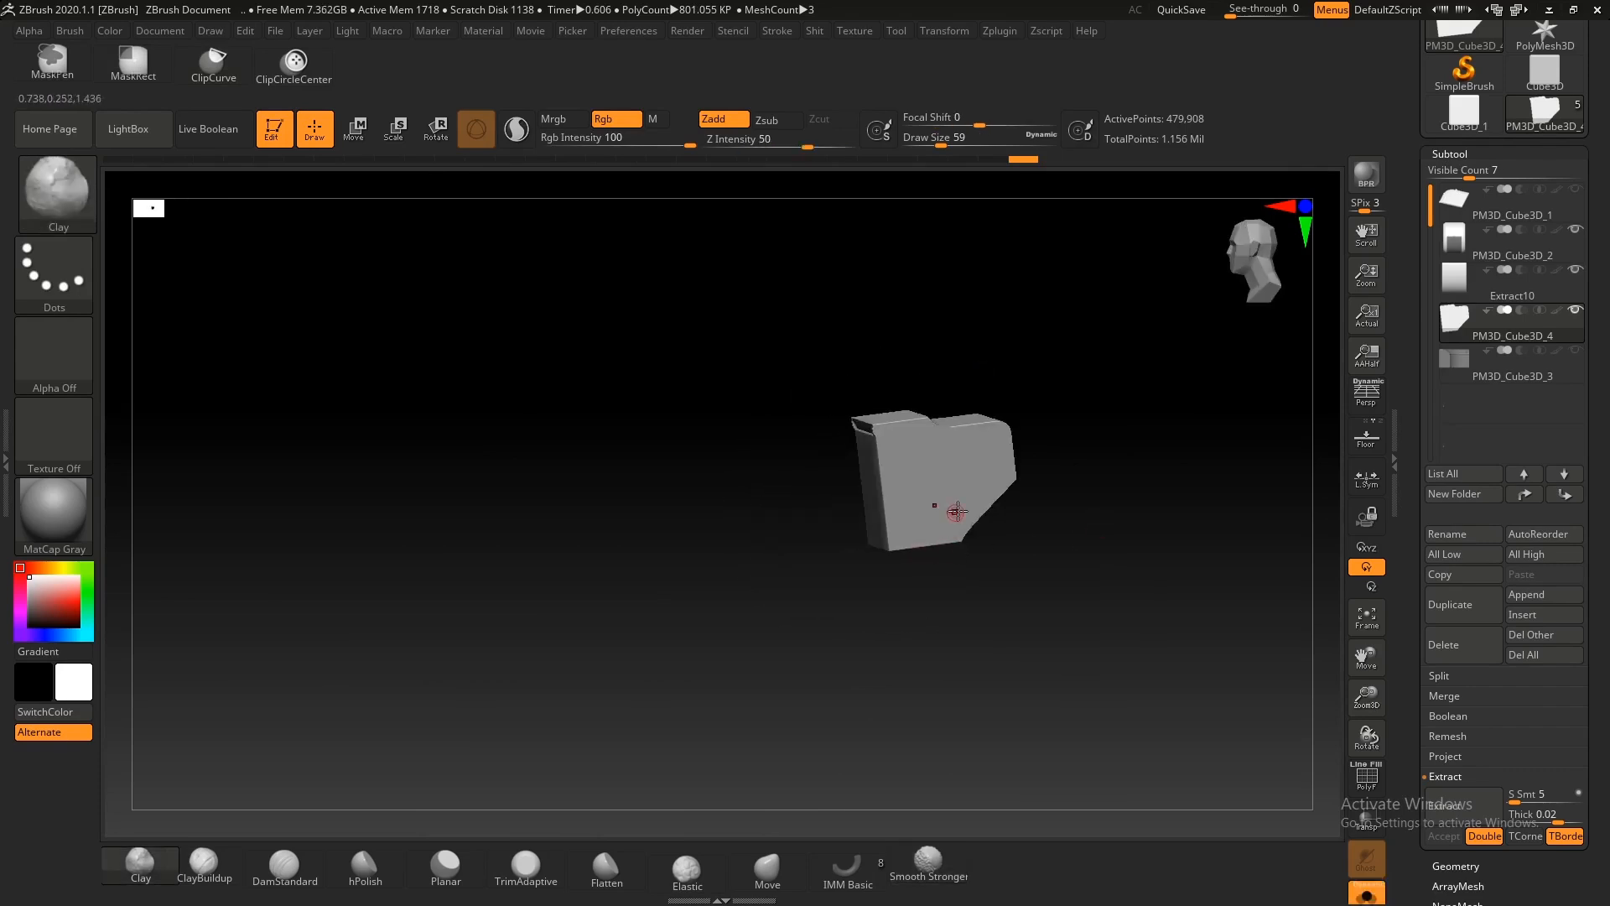
Step: Select the U-shaped band, isolate it and round its upper side corner with a curved ClipCurve cut
alt+click(753, 559)
right_drag(1058, 586, 1015, 589)
ctrl+drag(1177, 709, 816, 375)
shift+right_drag(838, 388, 1163, 508)
alt+right_drag(1163, 507, 1014, 399)
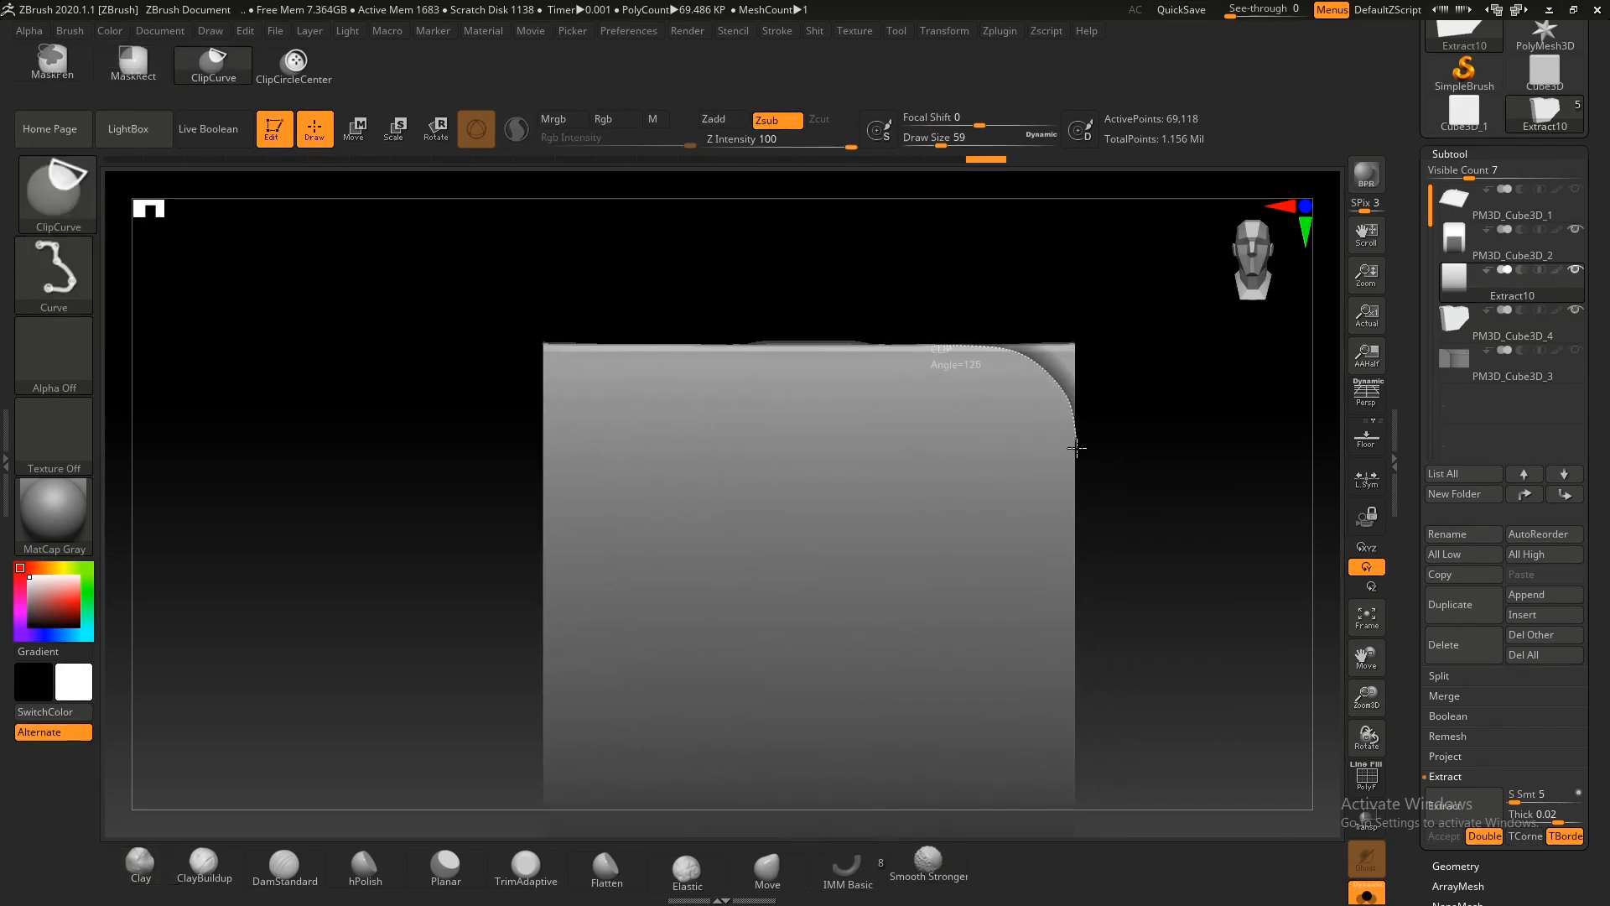
ctrl+shift+drag(1079, 528, 1094, 487)
mouse_move(1094, 486)
ctrl+right_down()
mouse_move(1039, 370)
mouse_move(989, 471)
ctrl+right_up()
mouse_move(924, 346)
ctrl+right_down()
mouse_move(887, 418)
mouse_move(923, 369)
ctrl+right_up()
key(alt+s)
Step: Select the cylinder and mask it in side view, leaving only a rectangular patch at its upper rim unmasked
right_drag(922, 369, 1061, 445)
alt+right_drag(1061, 445, 921, 356)
right_drag(921, 356, 822, 420)
alt+click(814, 411)
mouse_move(797, 379)
ctrl+mouse_down()
mouse_move(702, 564)
mouse_move(664, 592)
ctrl+mouse_up()
ctrl+drag(783, 376, 763, 344)
ctrl+drag(723, 446, 656, 550)
ctrl+right_drag(772, 375, 820, 491)
ctrl+click(692, 349)
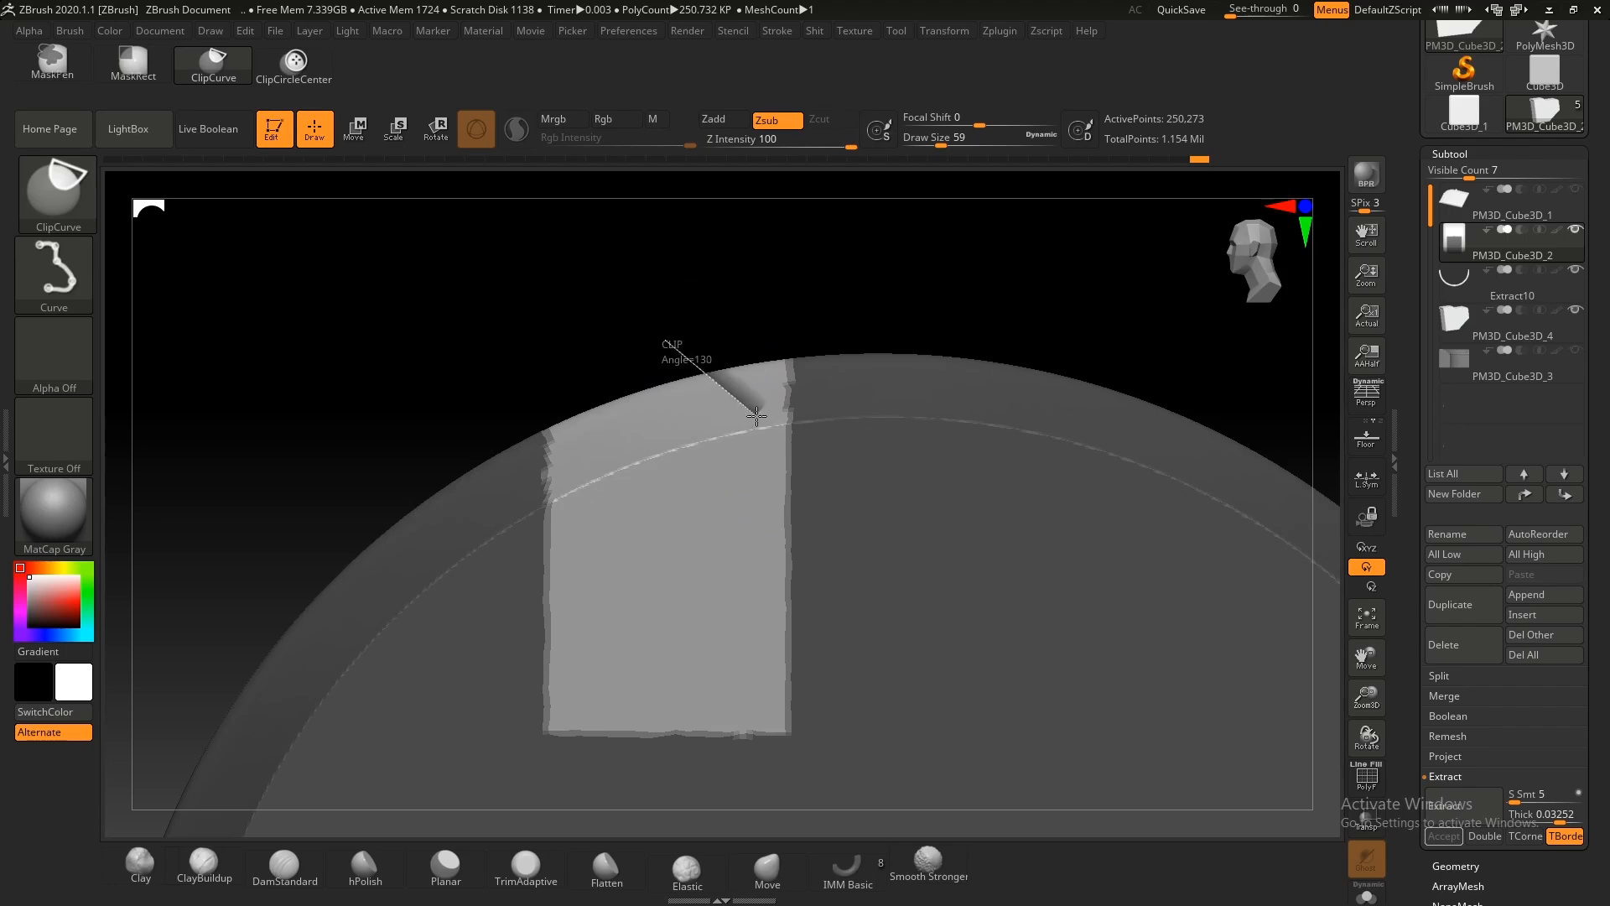
Step: Cut a V-shaped groove into the cylinder's unmasked rim with a curved ClipCurve cut, clear the mask and remesh the cylinder
ctrl+shift+drag(796, 309, 796, 308)
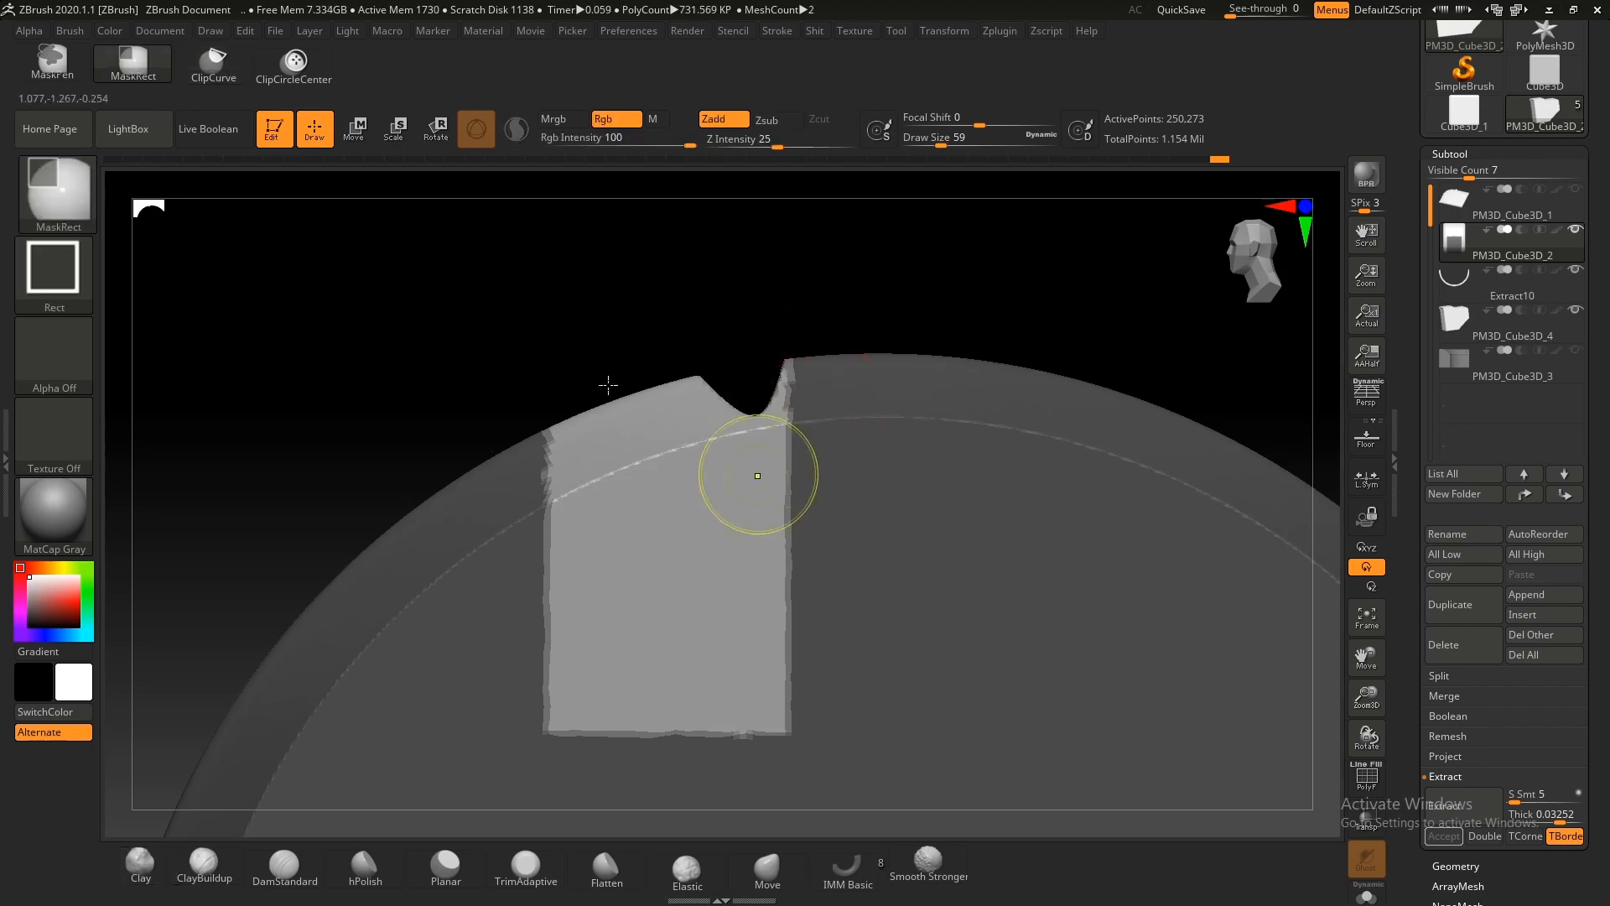
ctrl+right_drag(676, 431, 701, 248)
ctrl+drag(703, 249, 721, 260)
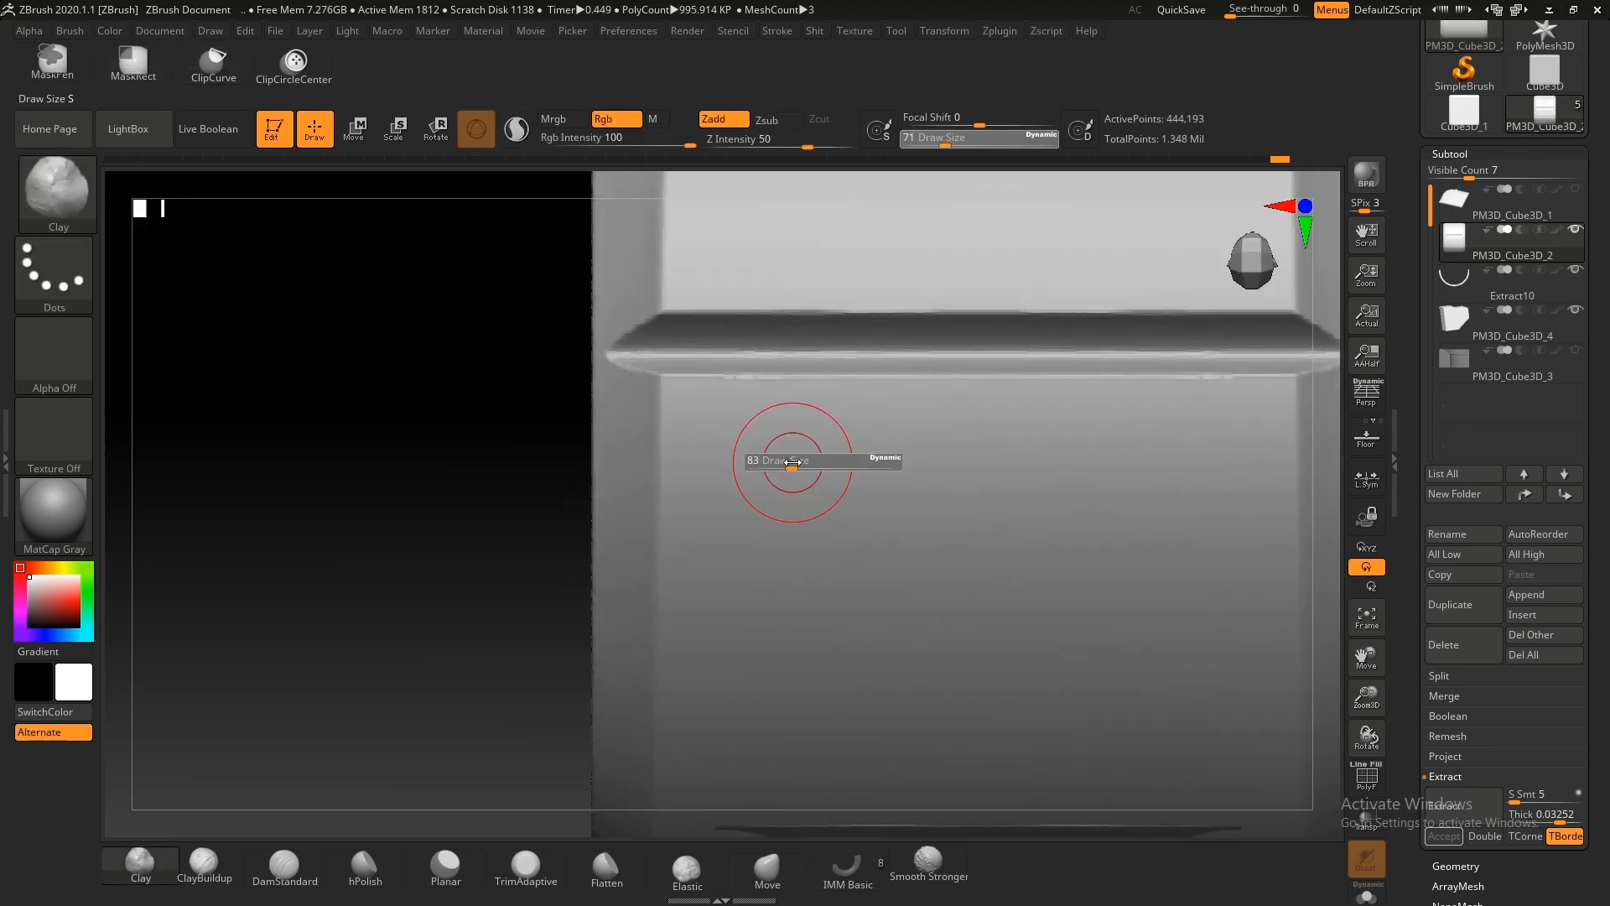
Step: Mask mirrored round spots on the cylinder surface below the groove with the MaskPen at draw size 83
key(ctrl)
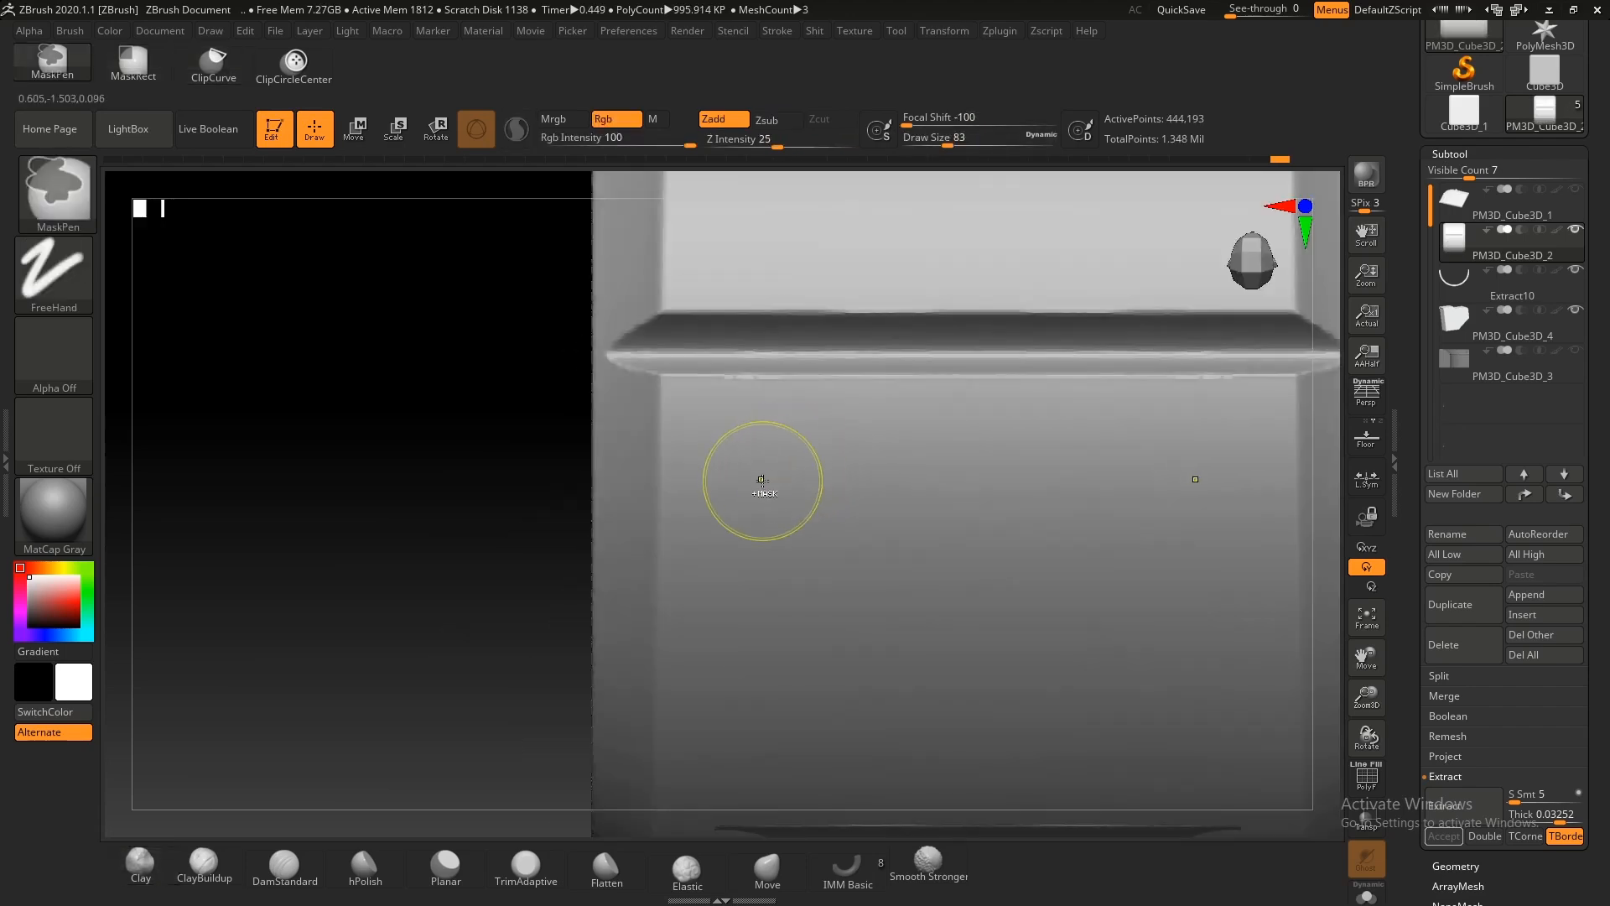
ctrl+click(744, 464)
ctrl+right_drag(794, 491, 509, 366)
ctrl+right_drag(816, 514, 902, 601)
Step: Undo the spots and mask smaller mirrored round ones below the groove at draw size 74, checking them against the wireframe
key(s)
key(ctrl+z)
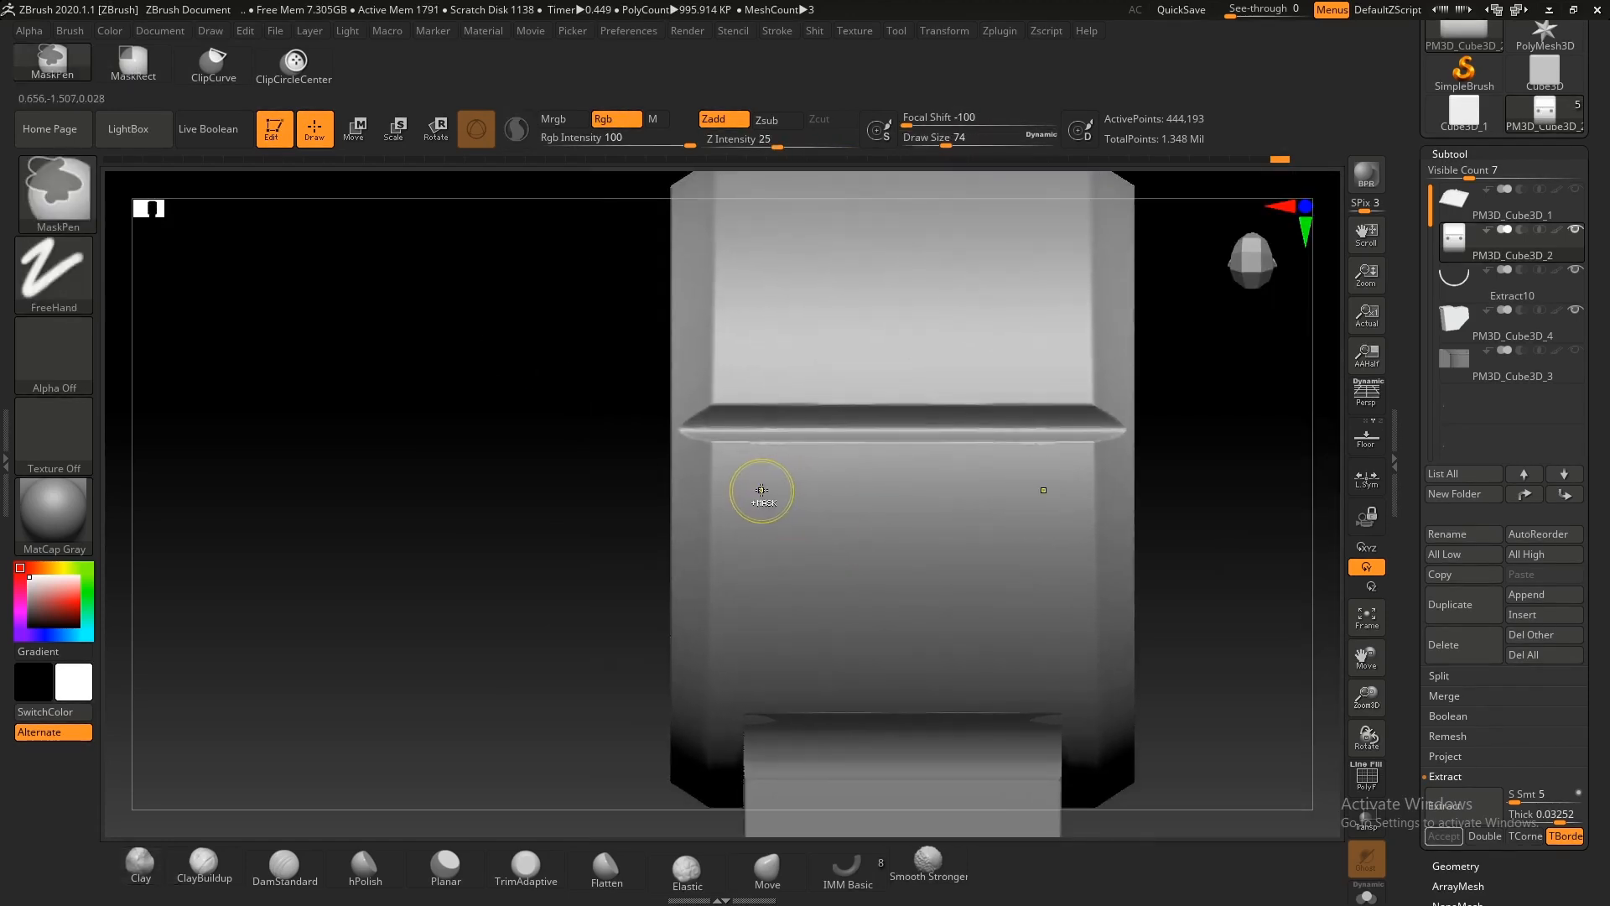
ctrl+click(760, 488)
mouse_move(841, 508)
ctrl+right_down()
mouse_move(730, 399)
mouse_move(940, 503)
ctrl+right_up()
ctrl+right_drag(940, 503, 1057, 621)
key(ctrl+z)
key(shift+f)
ctrl+right_drag(794, 506, 857, 525)
key(ctrl+shift+z)
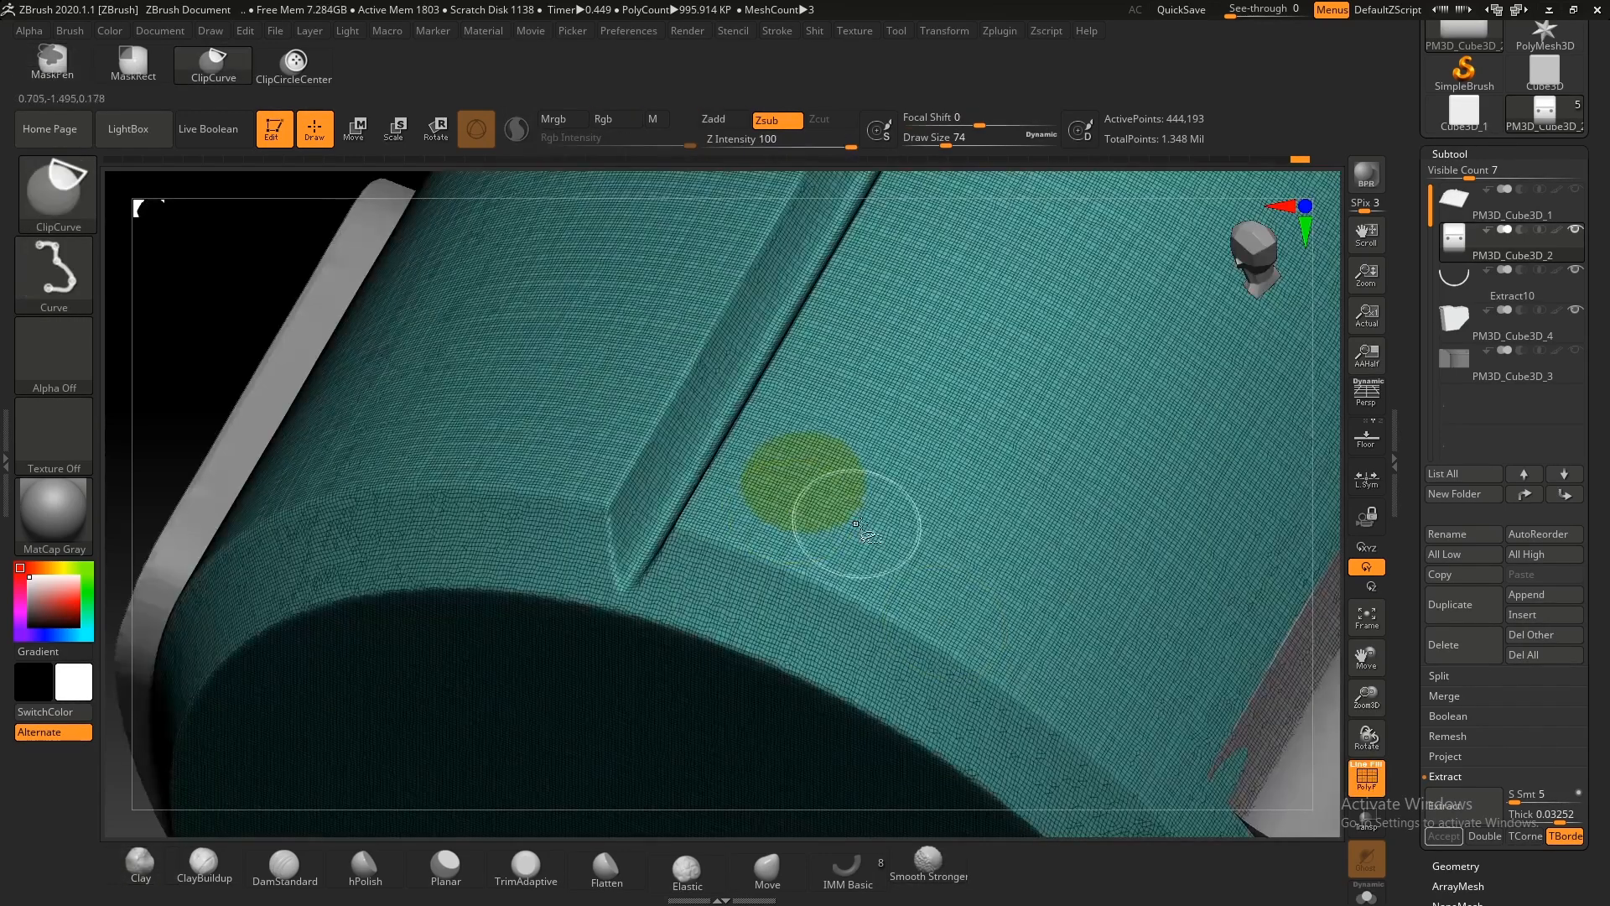
Step: Isolate the mirrored round spots below the groove, recess them into round holes and show the whole cylinder without wireframe
ctrl+shift+click(808, 480)
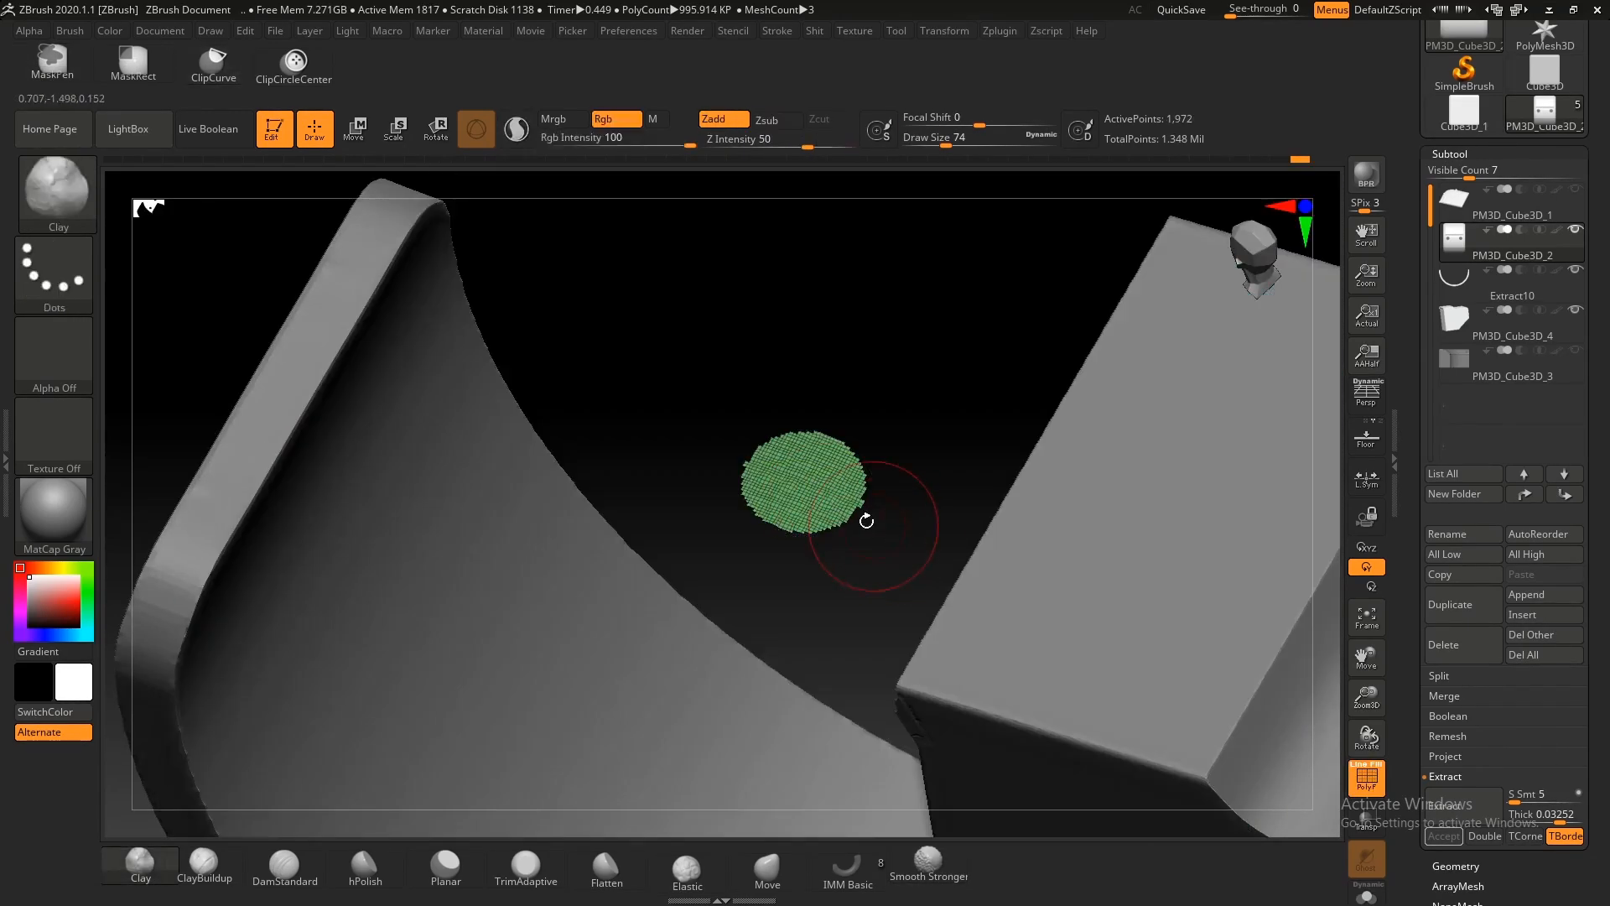
key(ctrl+shift+z)
mouse_move(884, 532)
ctrl+right_down()
mouse_move(835, 487)
mouse_move(936, 552)
mouse_move(835, 500)
ctrl+right_up()
ctrl+shift+click(838, 506)
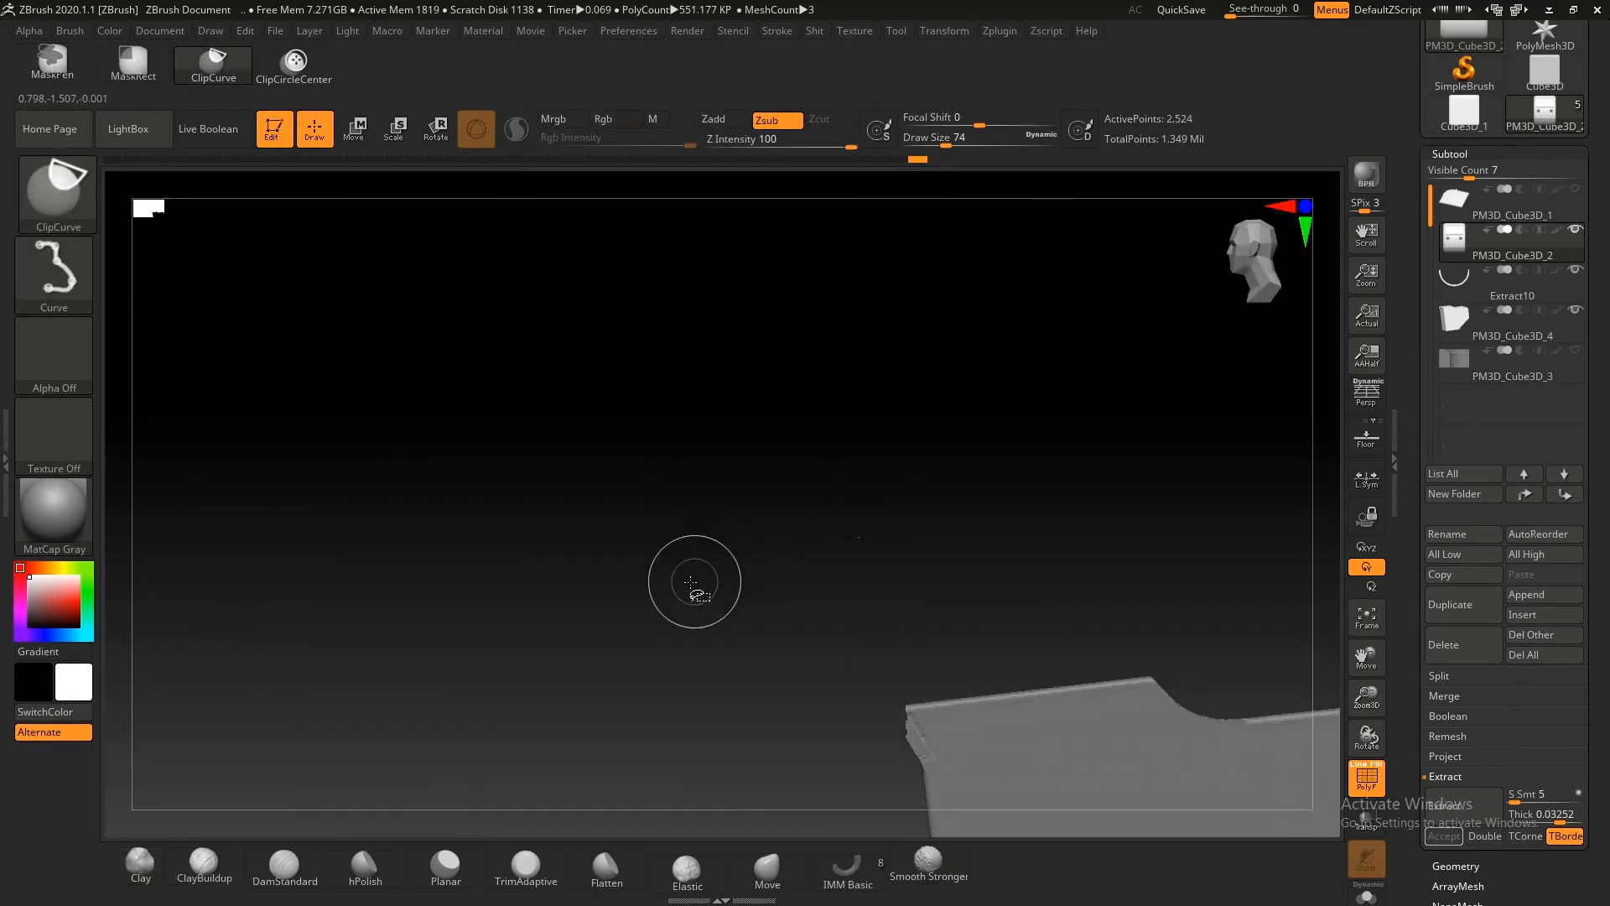
ctrl+shift+click(915, 406)
mouse_move(915, 406)
right_down()
mouse_move(849, 547)
mouse_move(590, 330)
mouse_move(824, 388)
mouse_move(716, 336)
right_up()
key(shift+f)
Step: Insert mirrored Philips Type01 screw heads from the IMM Ind. Parts brush into the round holes below the groove
click(846, 881)
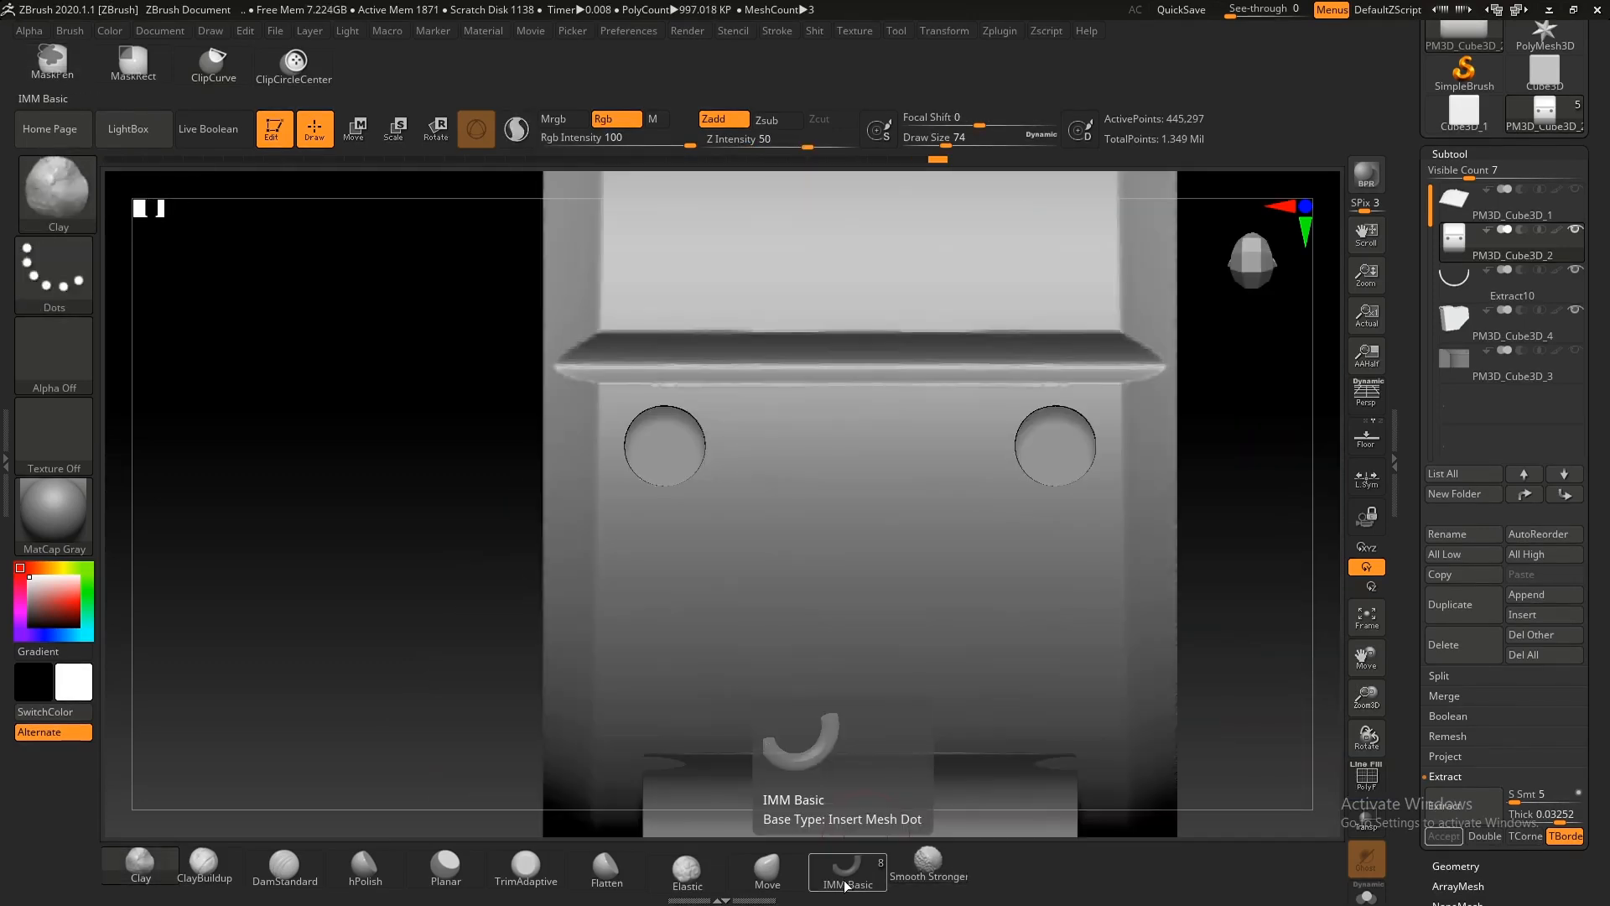
click(844, 882)
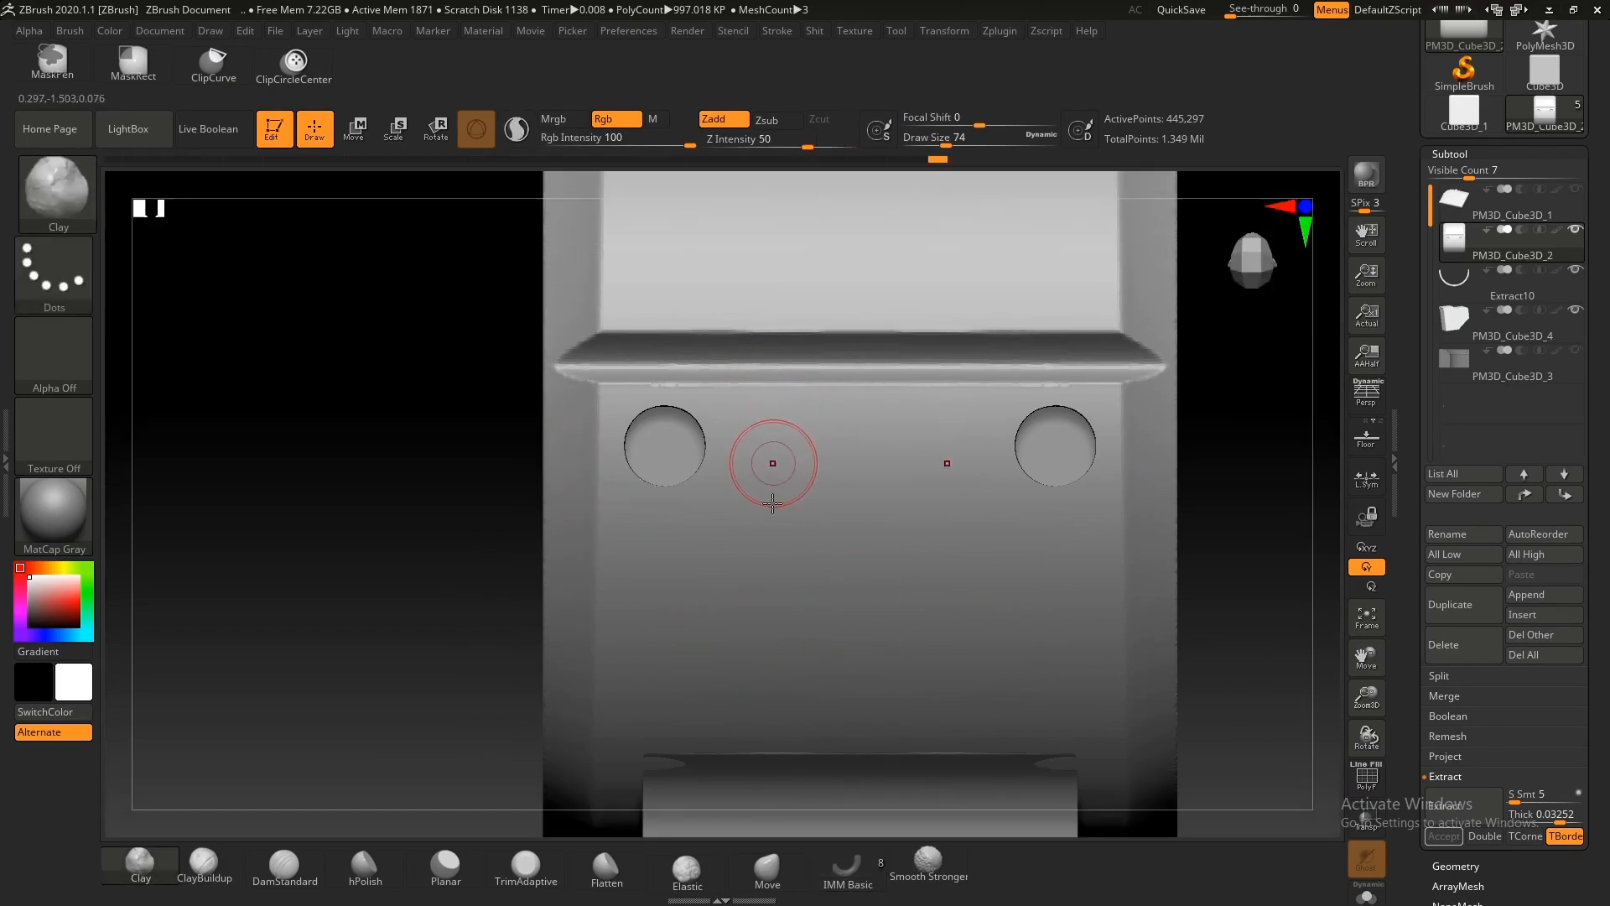
key(b)
key(i)
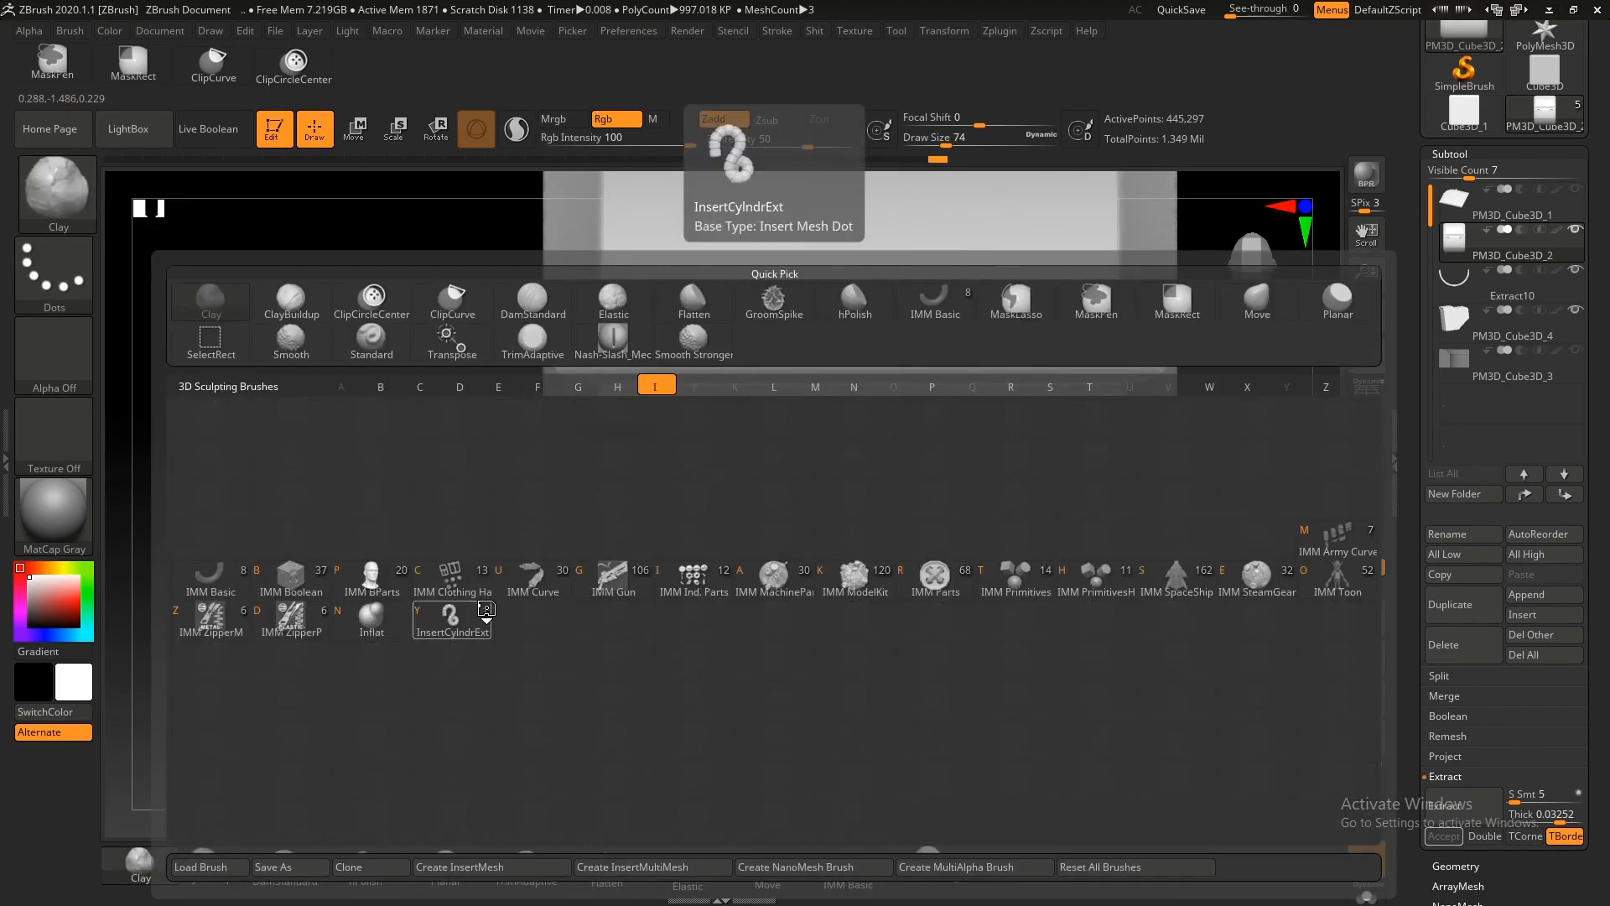
click(692, 576)
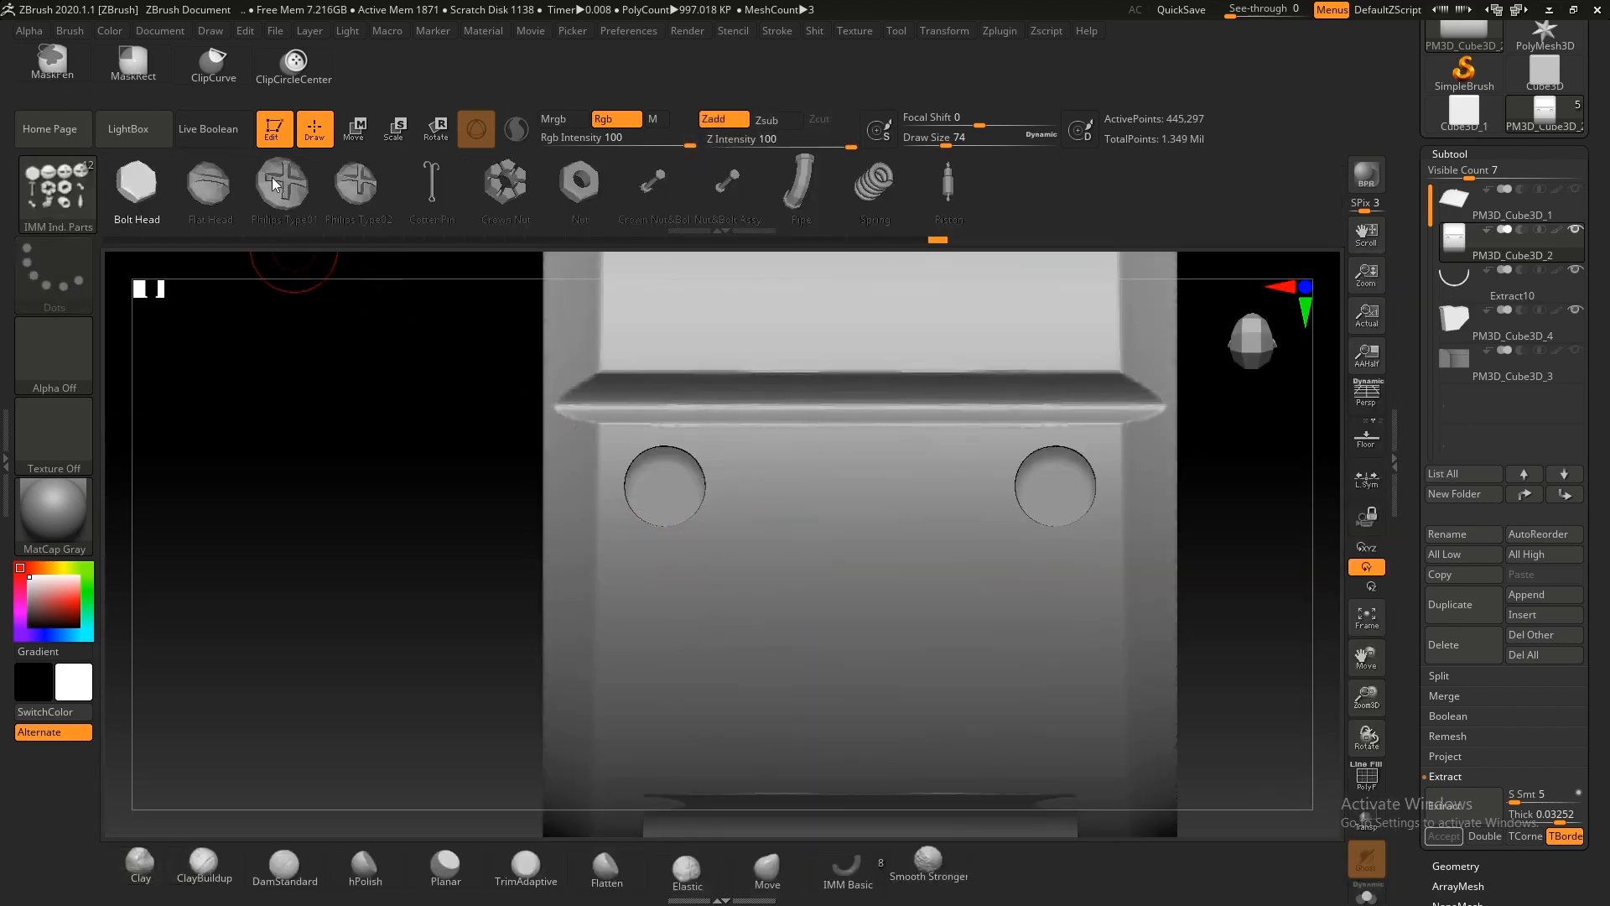
click(307, 186)
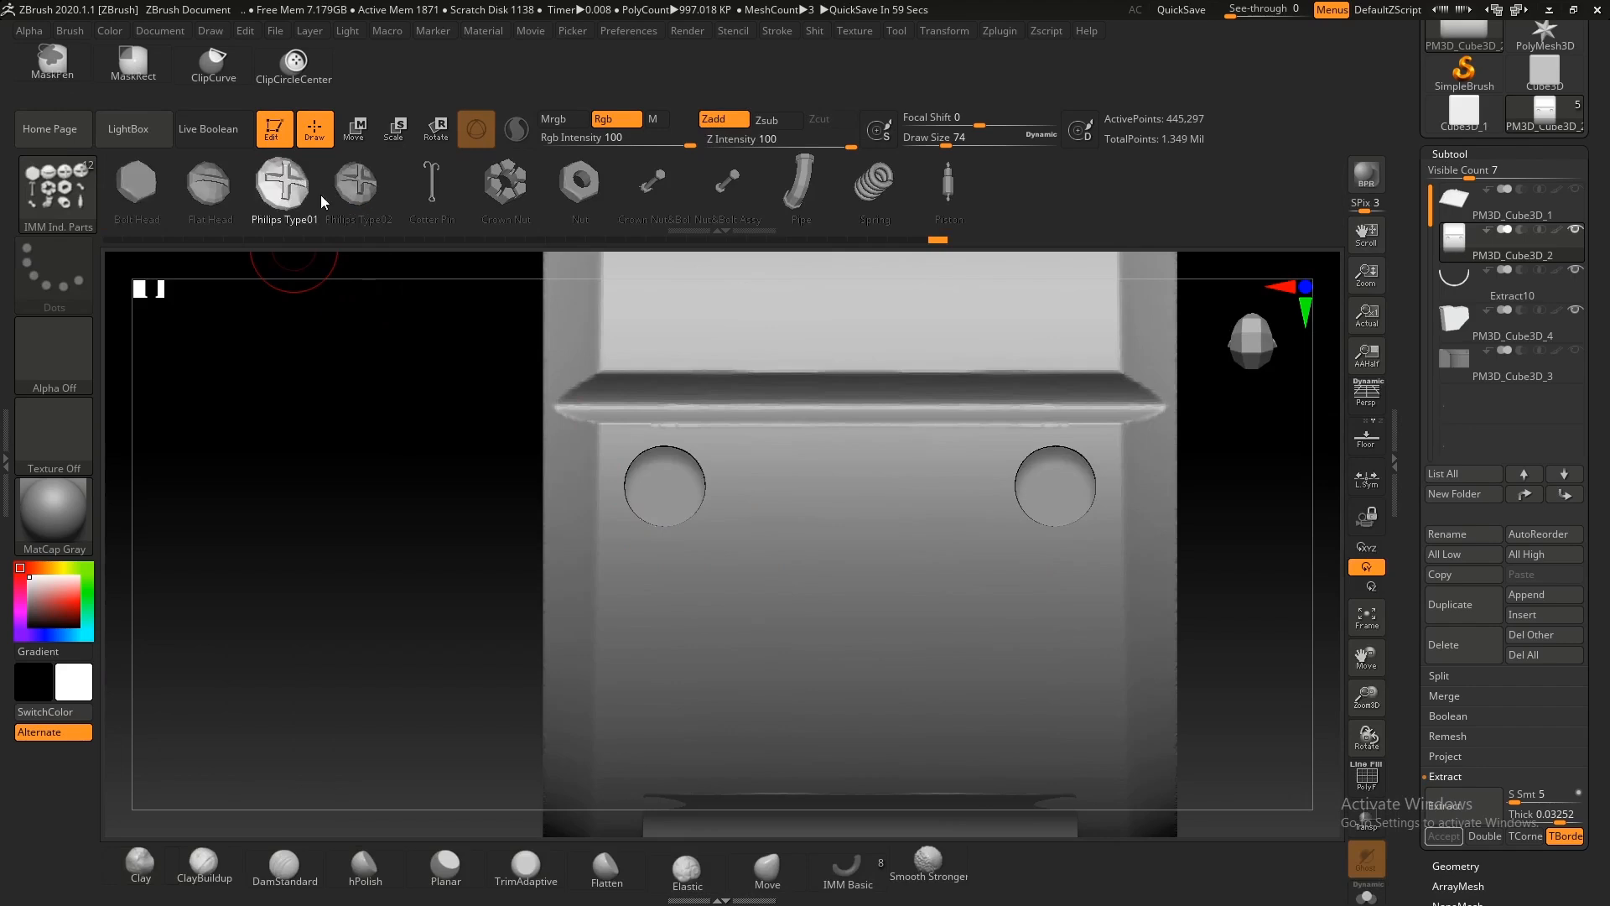
drag(666, 487, 709, 482)
right_drag(709, 481, 762, 500)
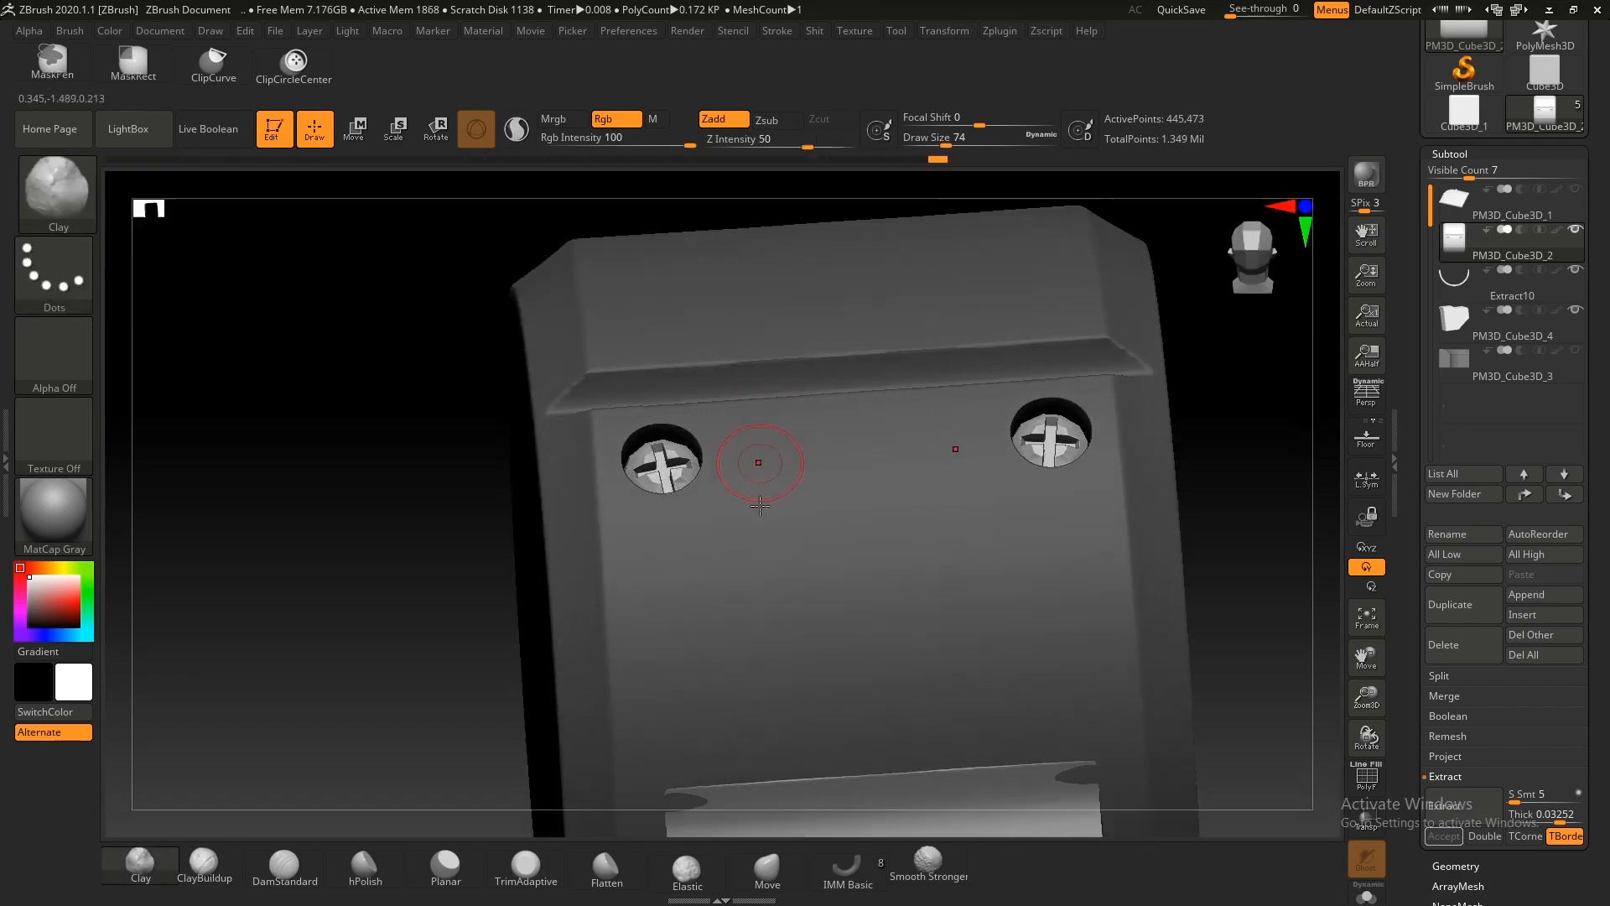
Step: Isolate the two screw heads, split them from the cylinder into their own subtool and inspect their low-poly shape
ctrl+shift+click(673, 446)
key(space)
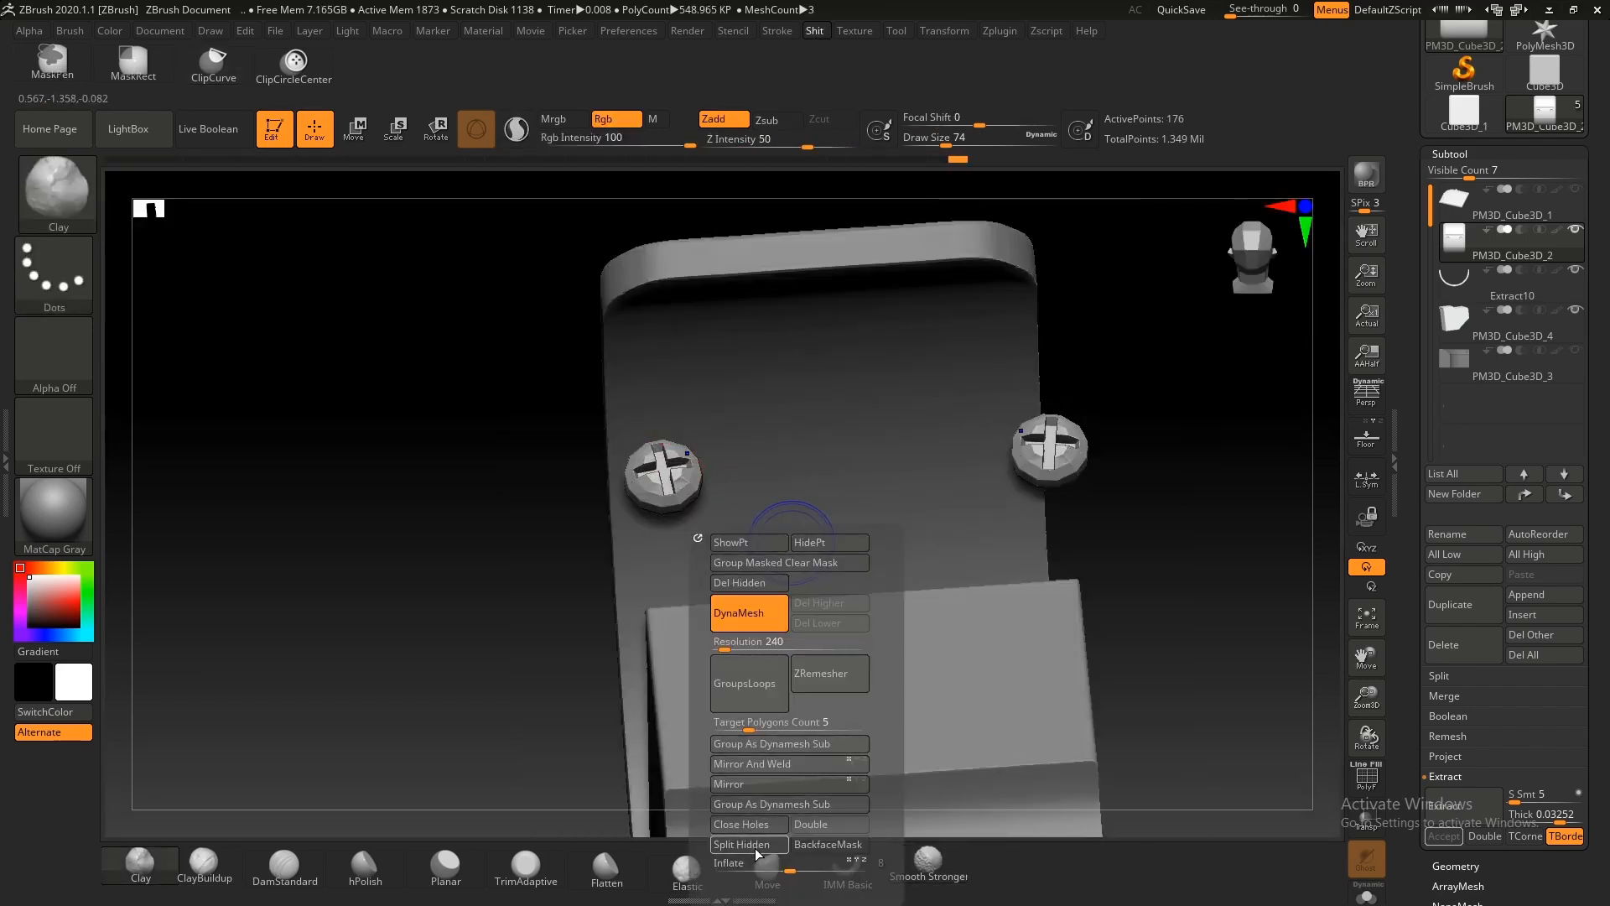
click(754, 849)
key(shift+f)
mouse_move(716, 507)
right_down()
mouse_move(758, 442)
mouse_move(812, 640)
mouse_move(876, 594)
right_up()
key(shift+s)
ctrl+right_drag(921, 531, 841, 582)
key(shift+f)
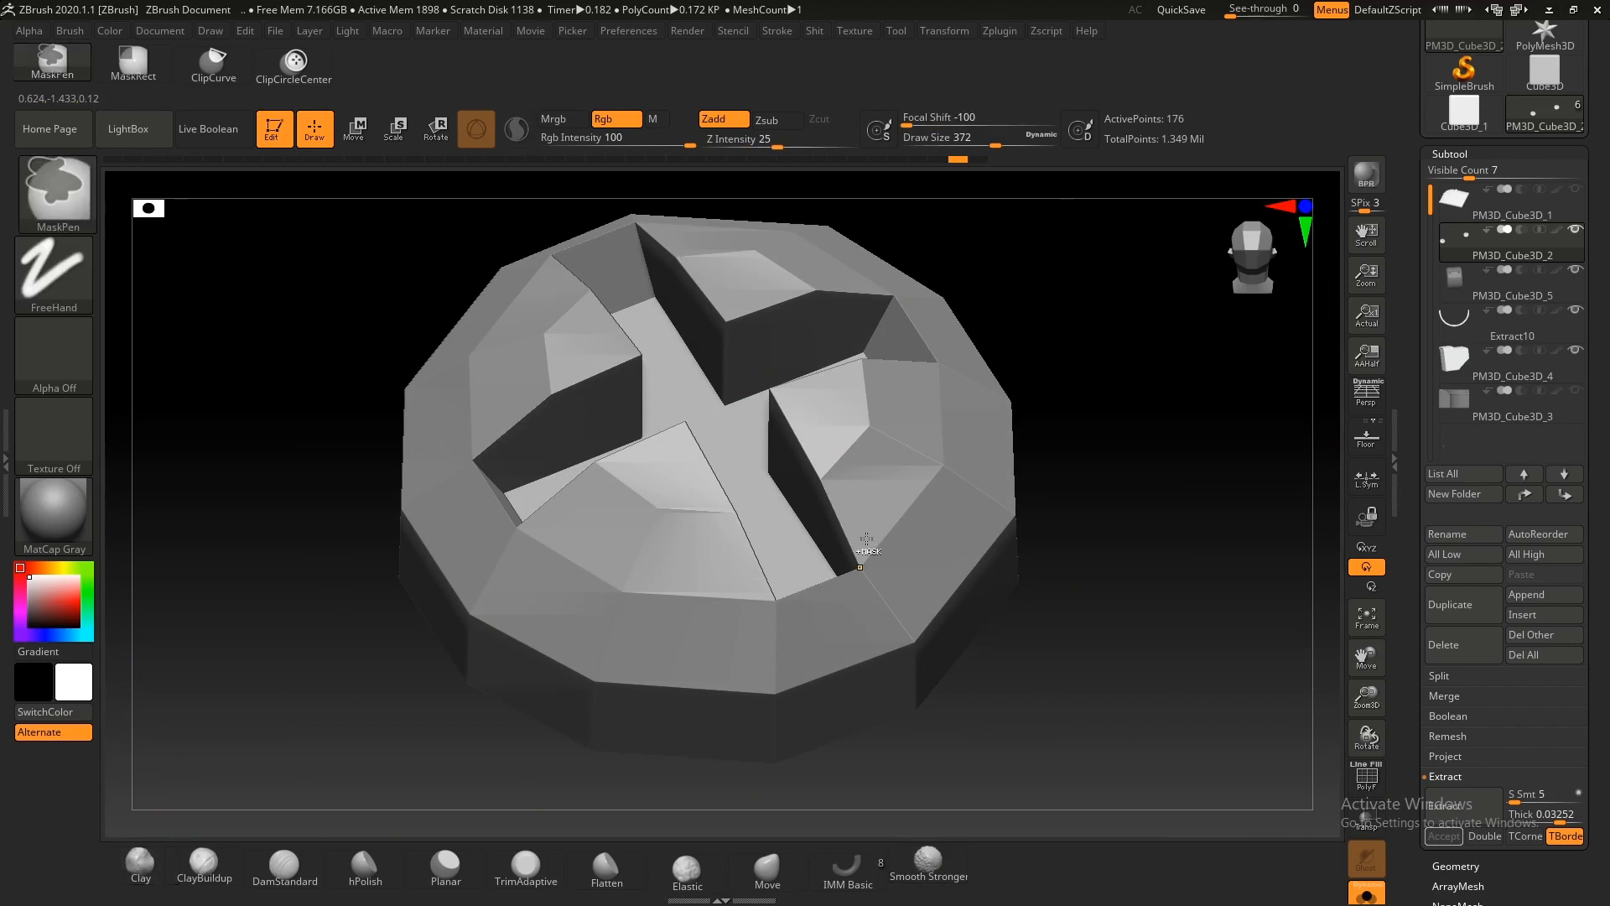
Step: Subdivide the screw heads twice and check the rounded shape and cross slots against the wireframe
key(ctrl+d)
key(ctrl+d)
ctrl+right_drag(766, 514, 805, 445)
right_drag(805, 445, 844, 449)
key(shift+f)
key(shift+f)
right_drag(801, 498, 809, 524)
ctrl+right_drag(809, 524, 776, 544)
key(ctrl+shift+d)
click(786, 591)
key(ctrl+z)
Step: Adjust the DynaMesh resolution, remesh the subdivided screw heads and smooth their surface
key(space)
click(738, 648)
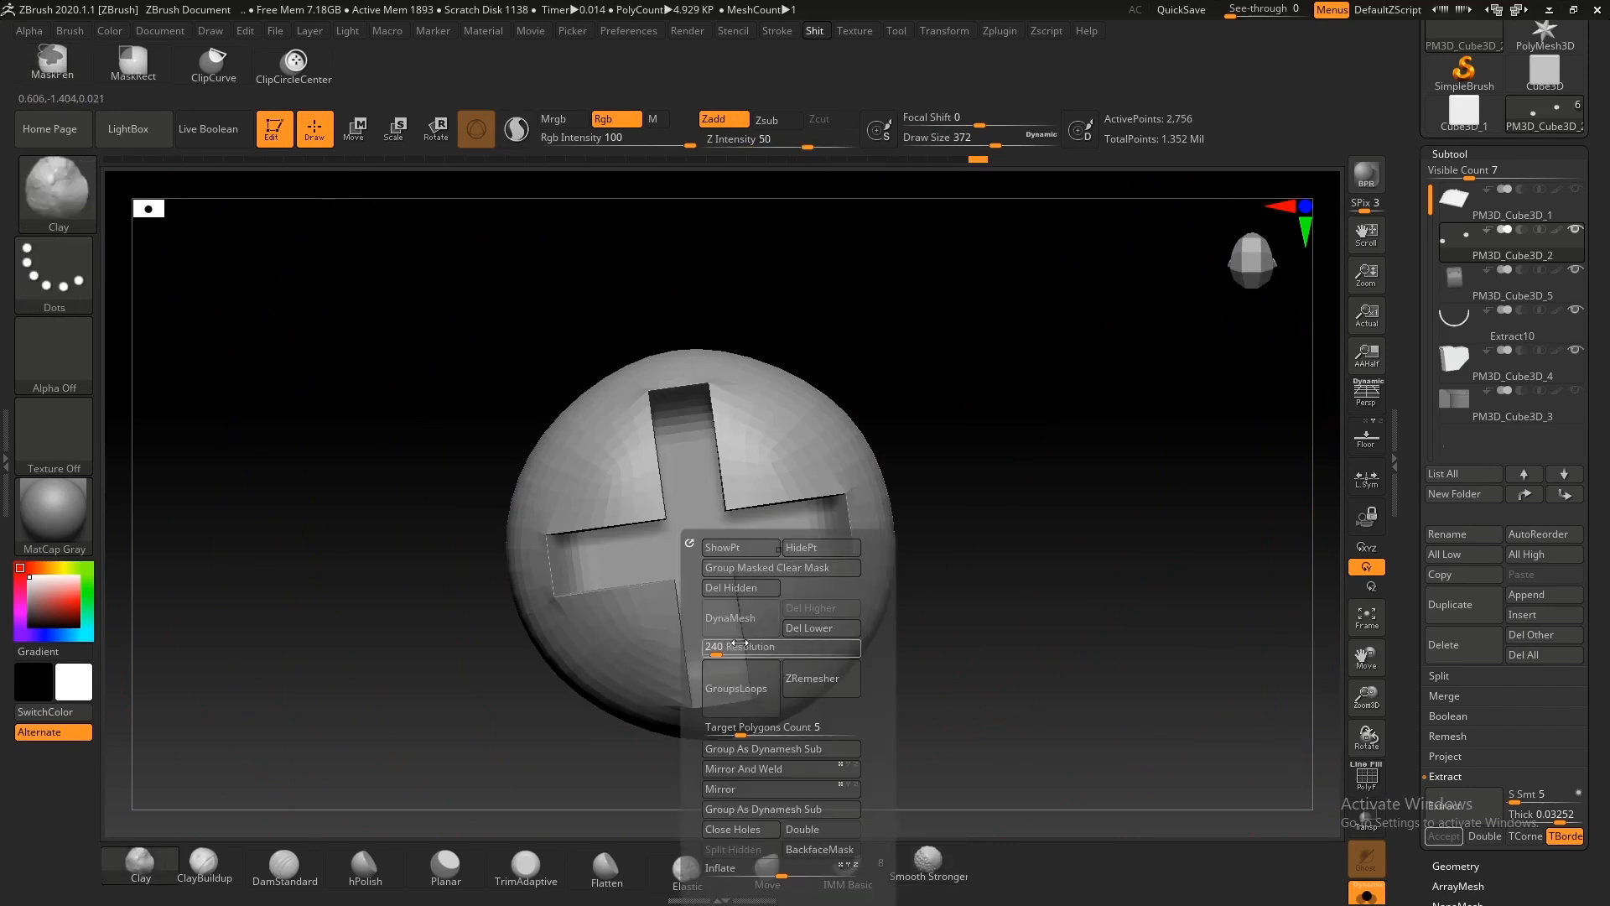
drag(734, 649, 719, 648)
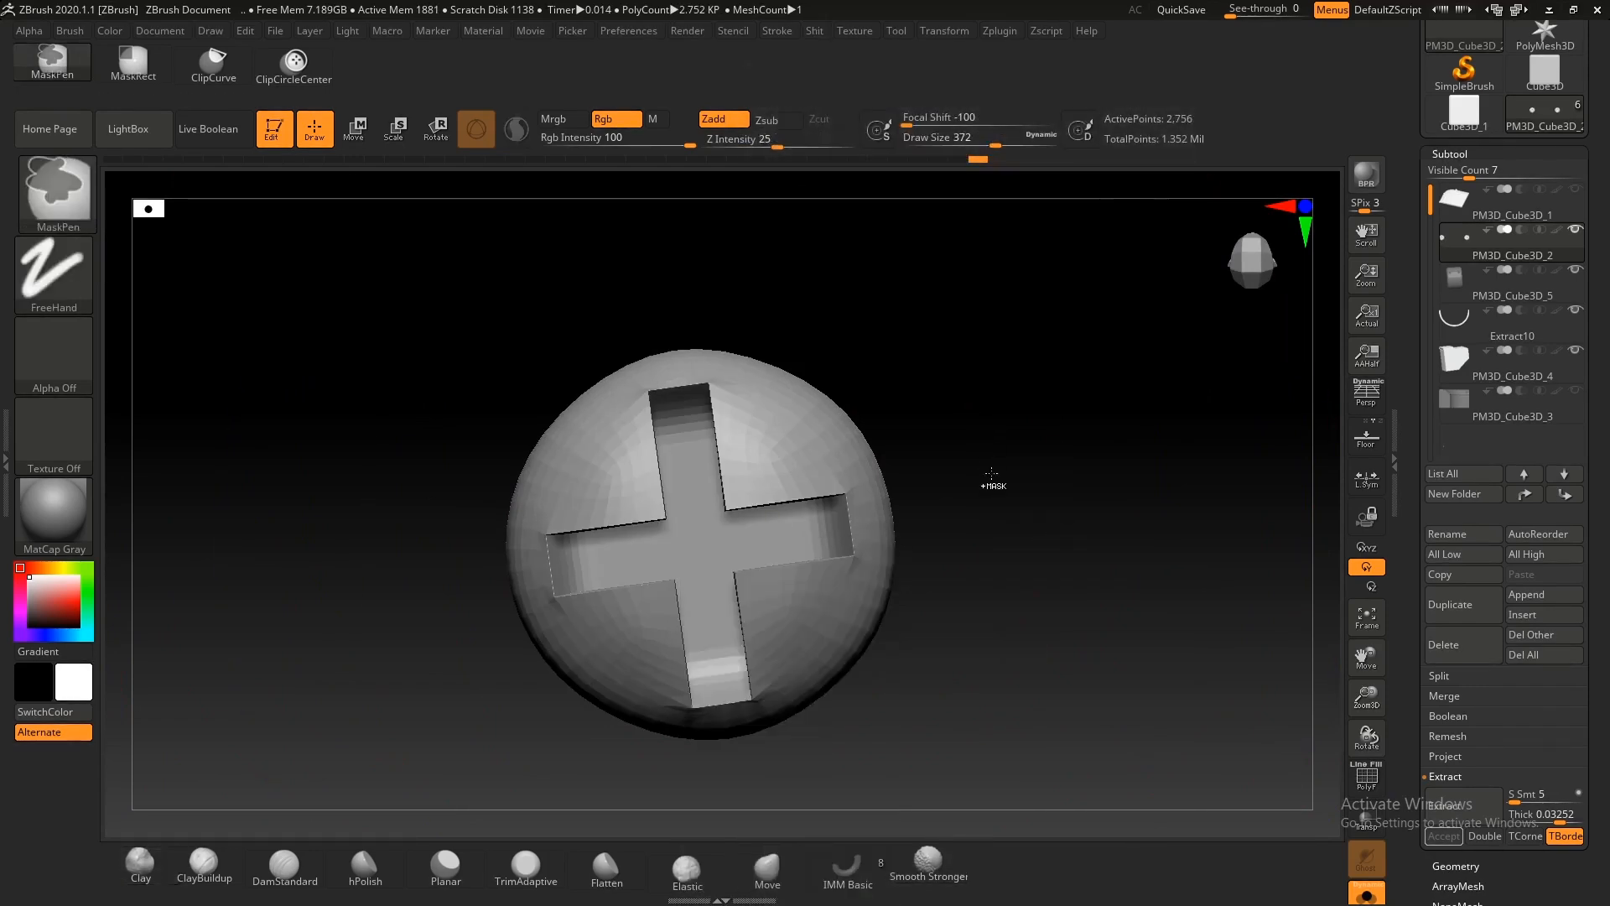
key(d)
click(803, 588)
key(shift+f)
mouse_move(777, 575)
right_down()
mouse_move(767, 616)
mouse_move(760, 514)
mouse_move(849, 492)
right_up()
key(shift+f)
mouse_move(783, 537)
shift+mouse_down()
mouse_move(755, 539)
mouse_move(793, 548)
shift+mouse_up()
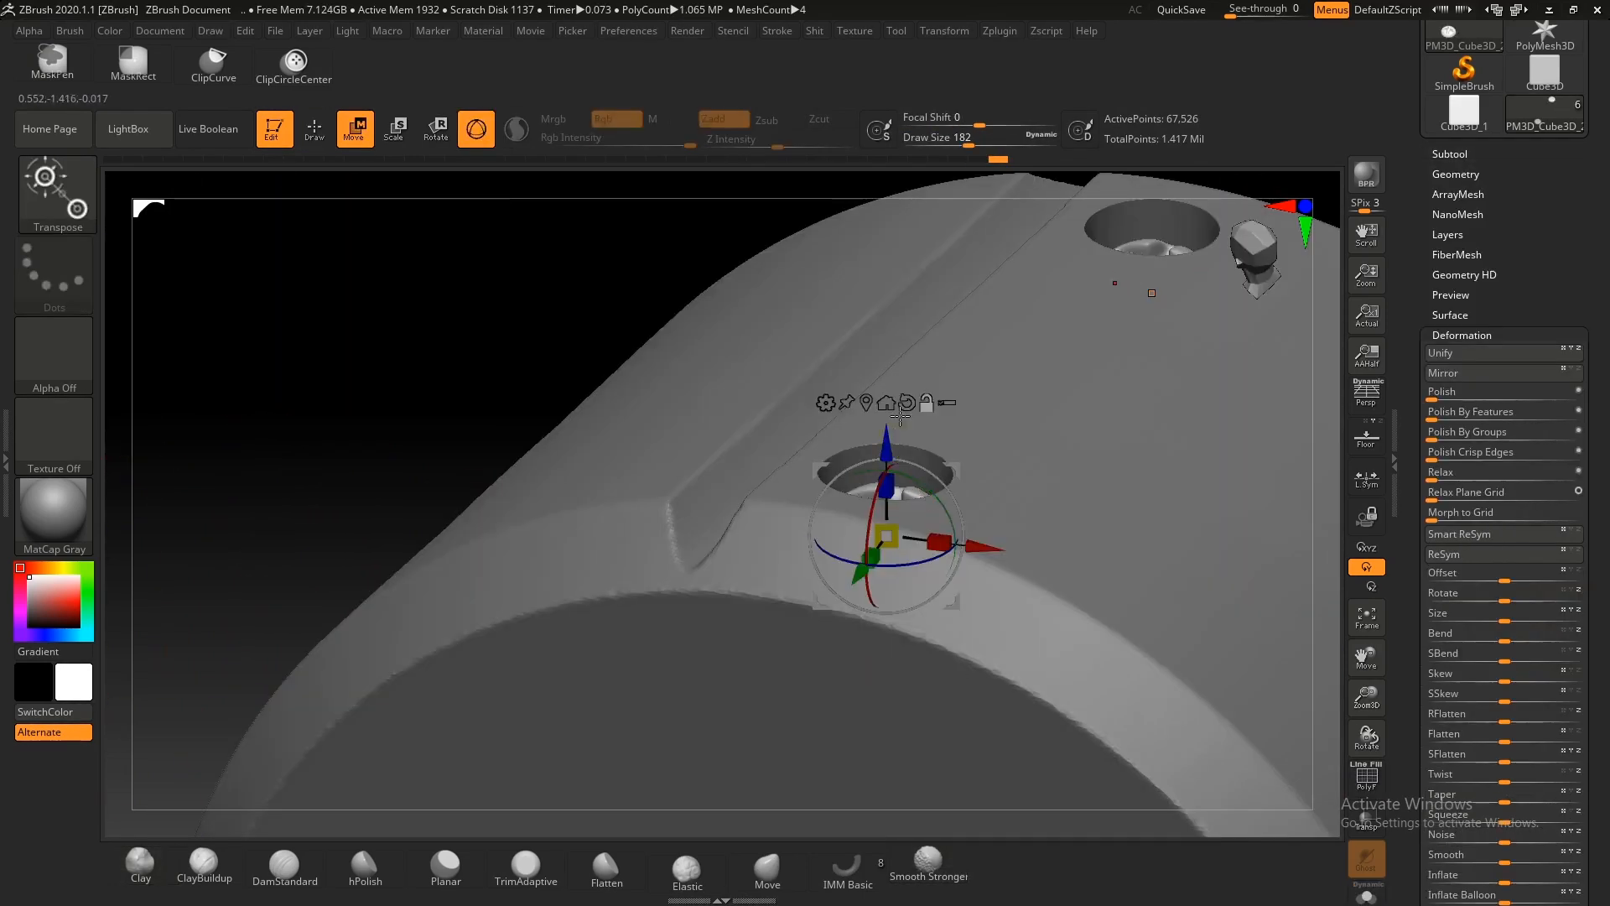
Step: Reset the gizmo's orientation on the screw heads and raise them slightly within their holes
alt+click(906, 402)
drag(891, 446, 892, 421)
key(q)
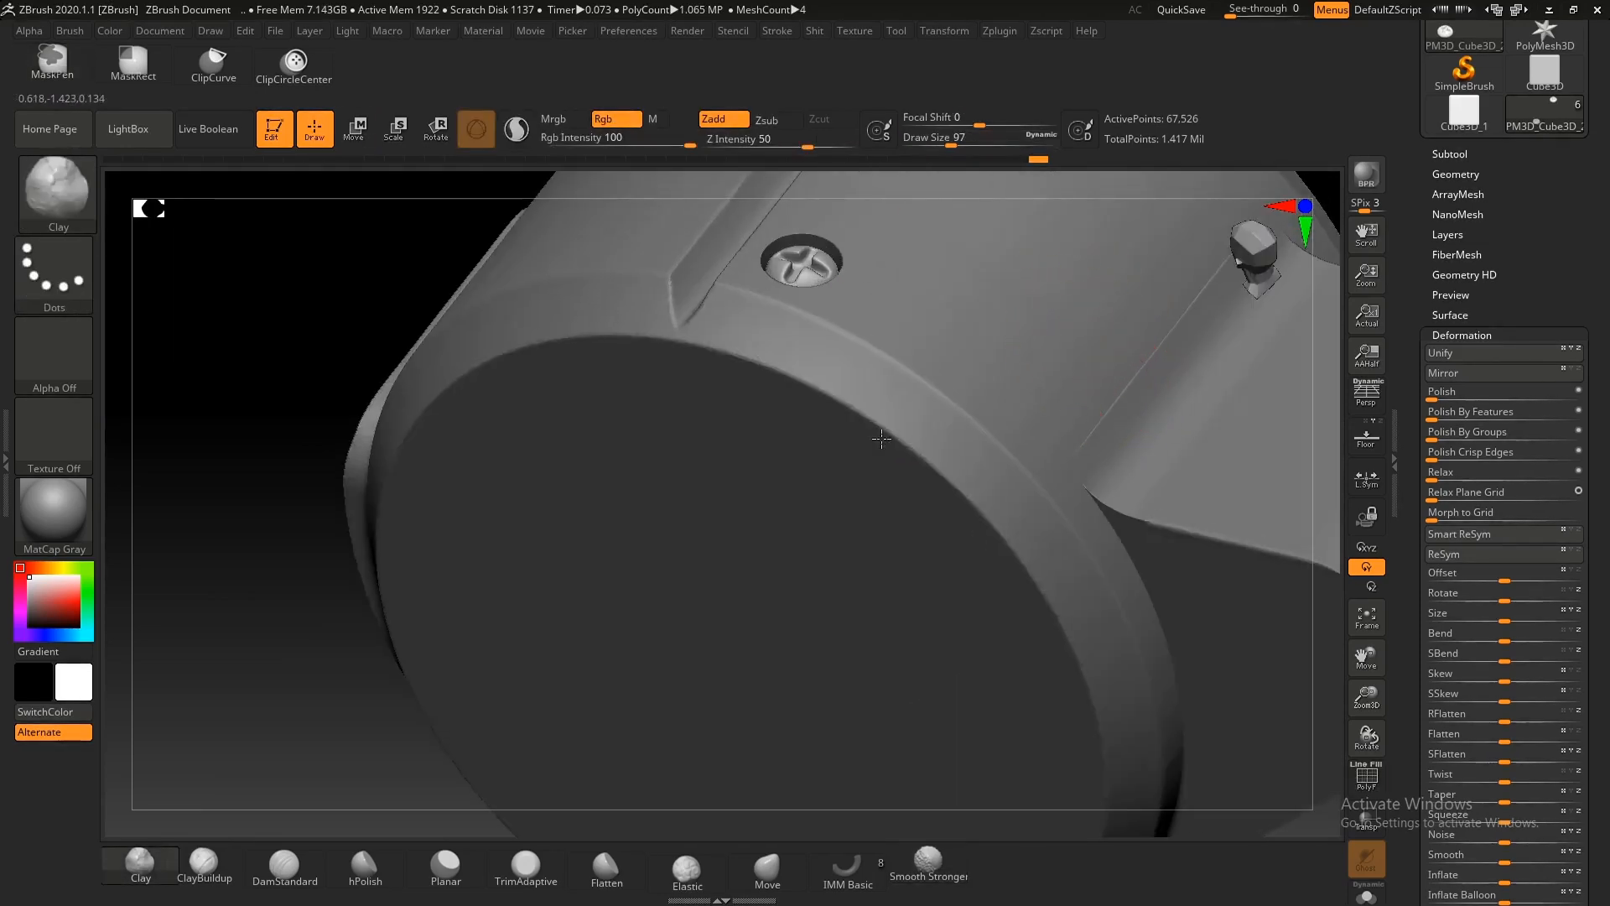
Step: Place the stepped block's subtool directly below the cylinder in the subtool list and select the cylinder
alt+click(948, 462)
click(1469, 203)
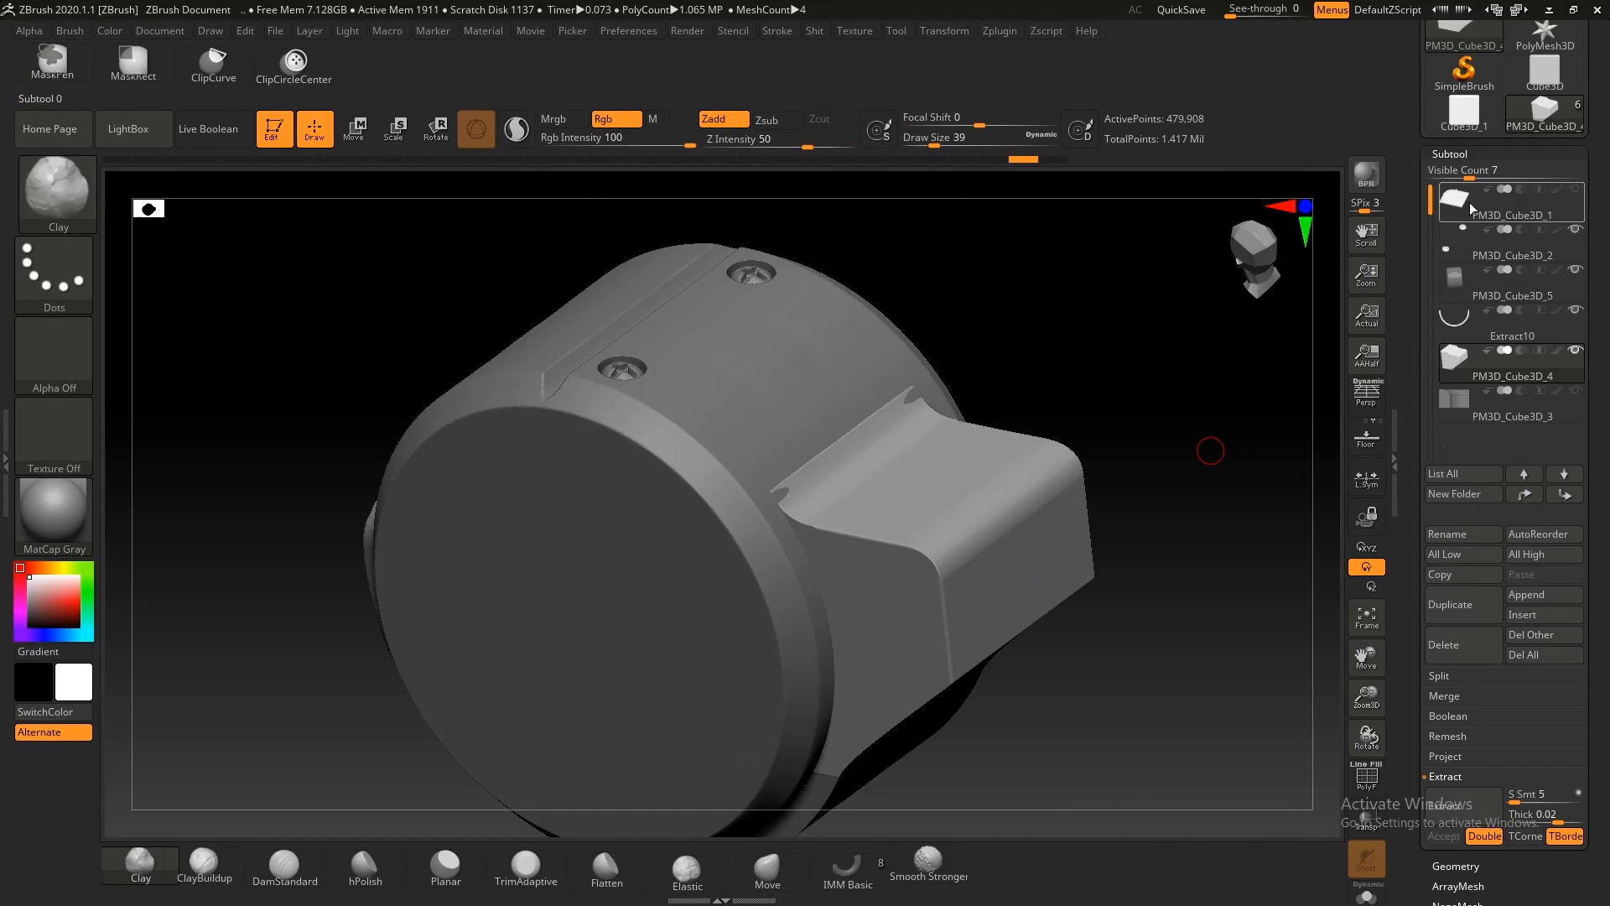
alt+click(920, 466)
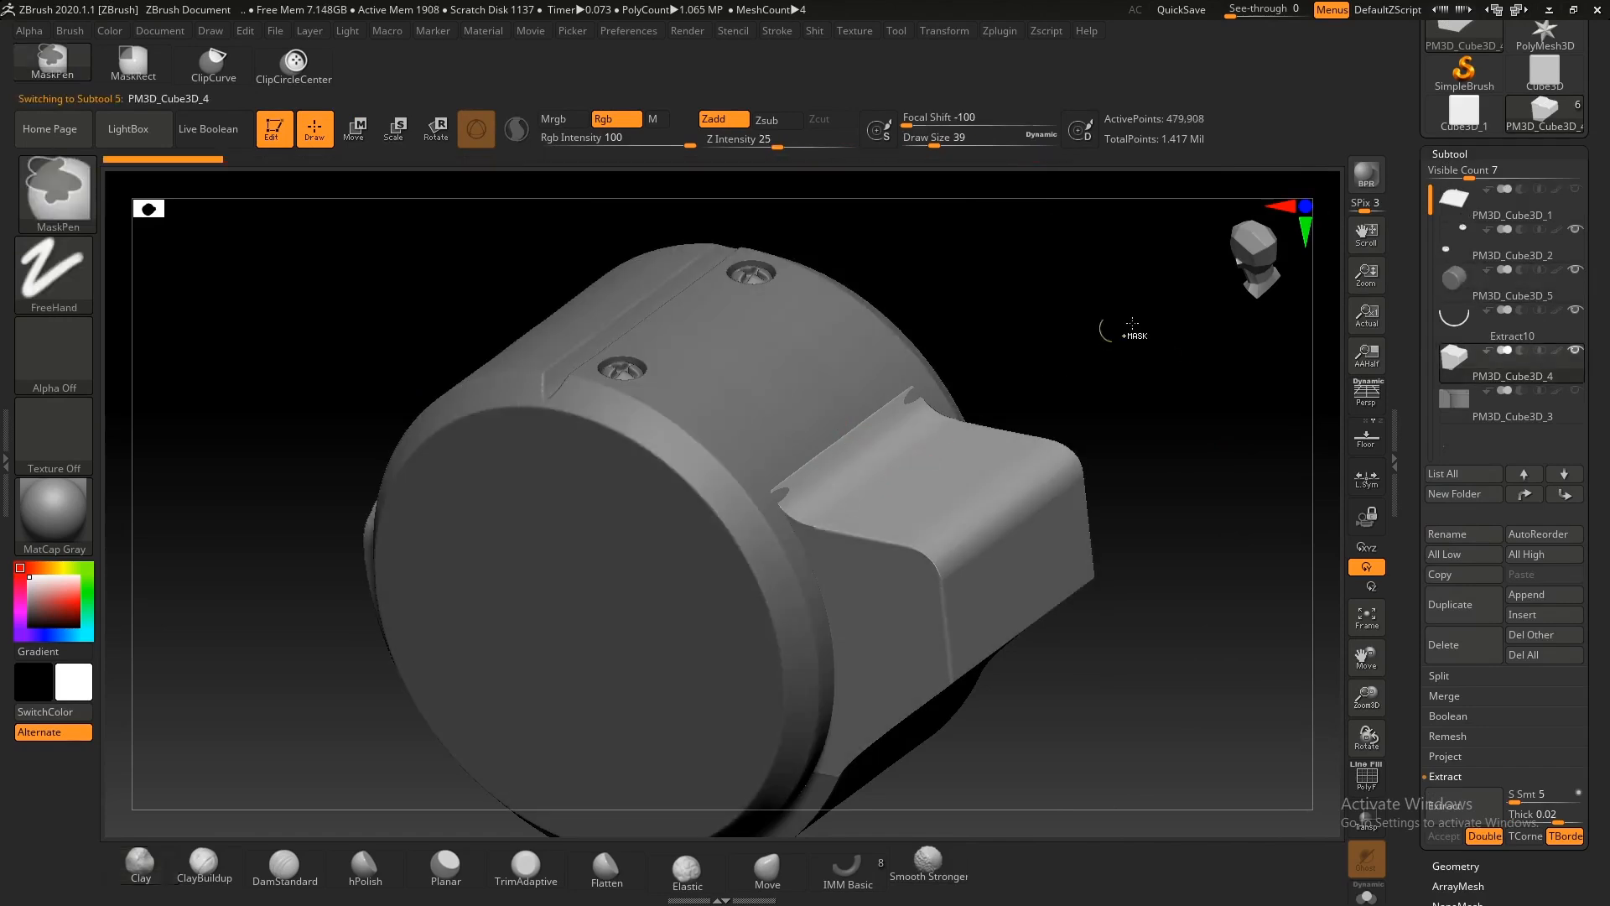
alt+click(768, 365)
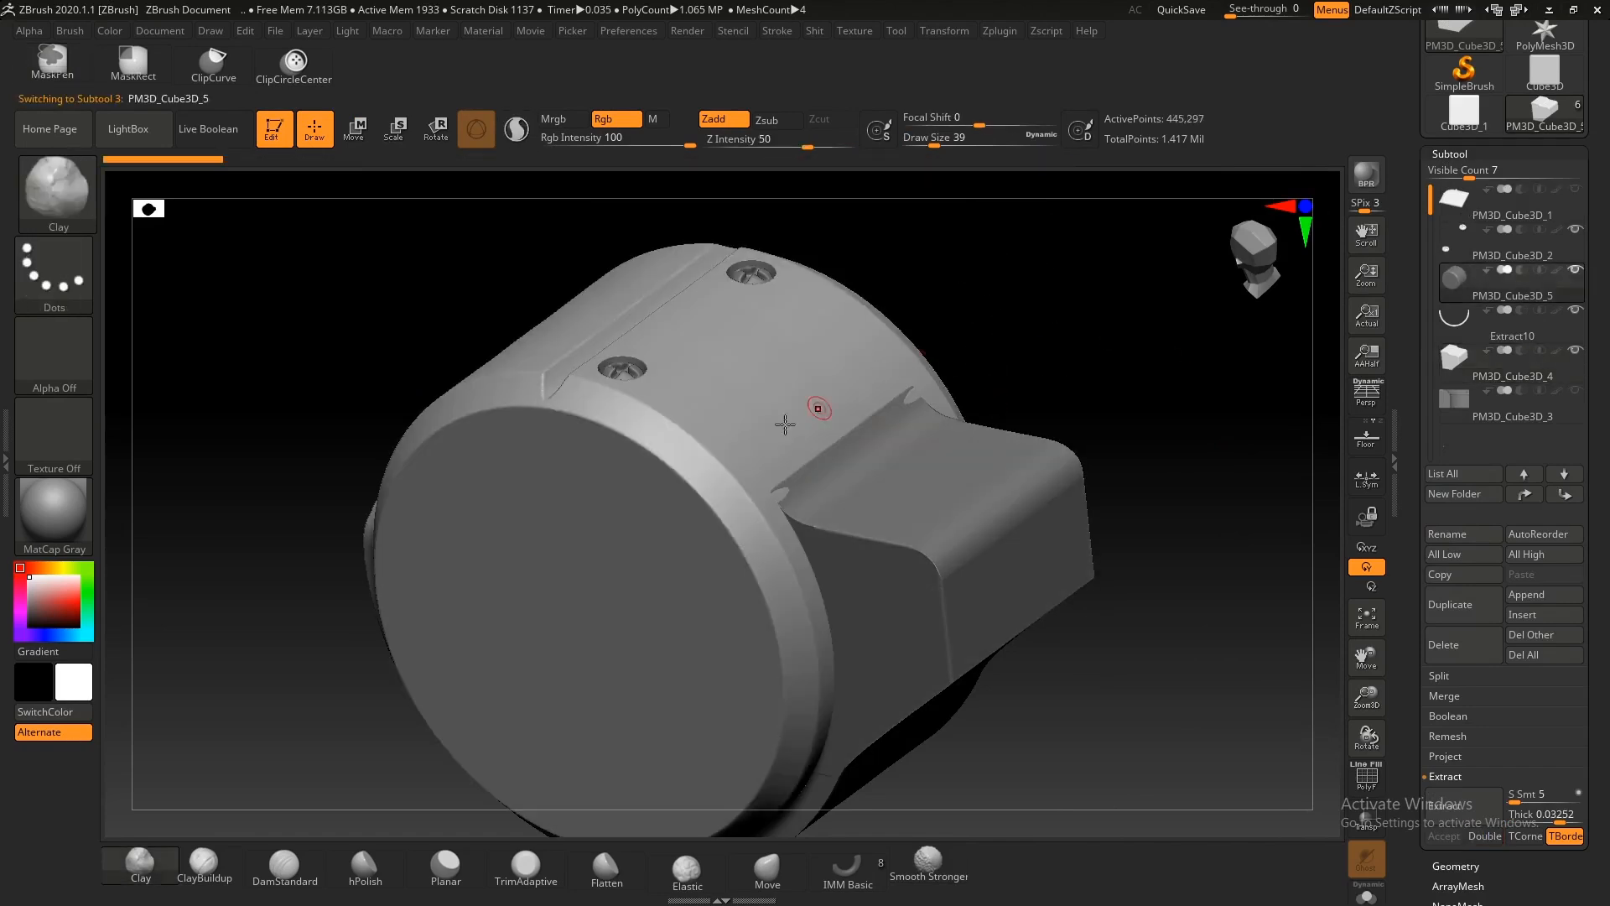
alt+click(751, 434)
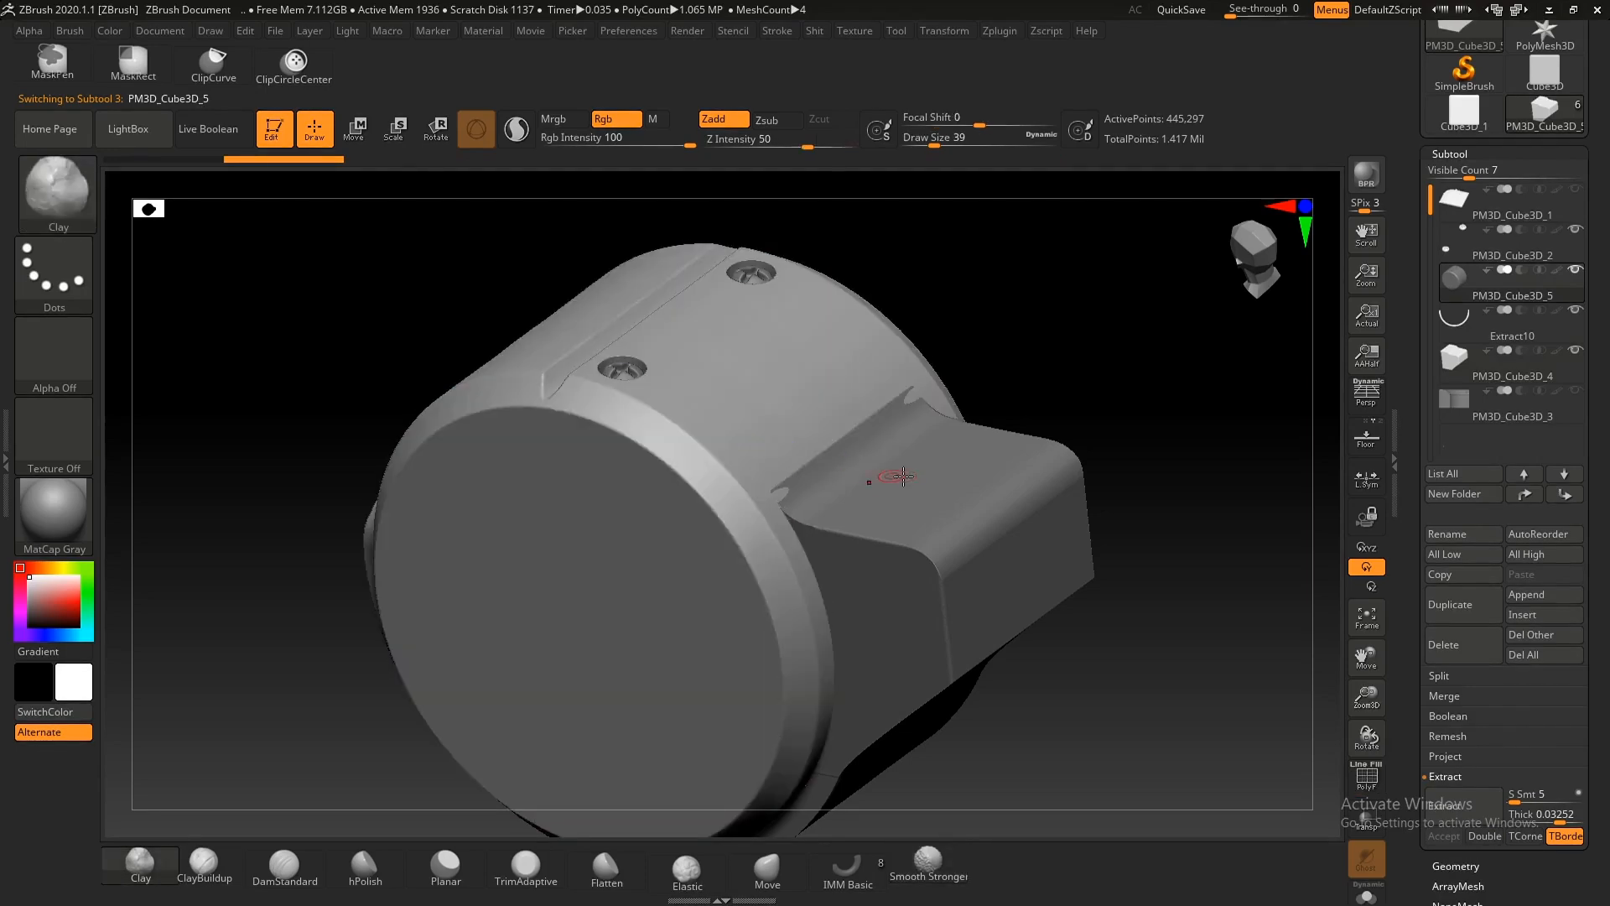
key(shift+f)
key(shift+f)
alt+click(776, 399)
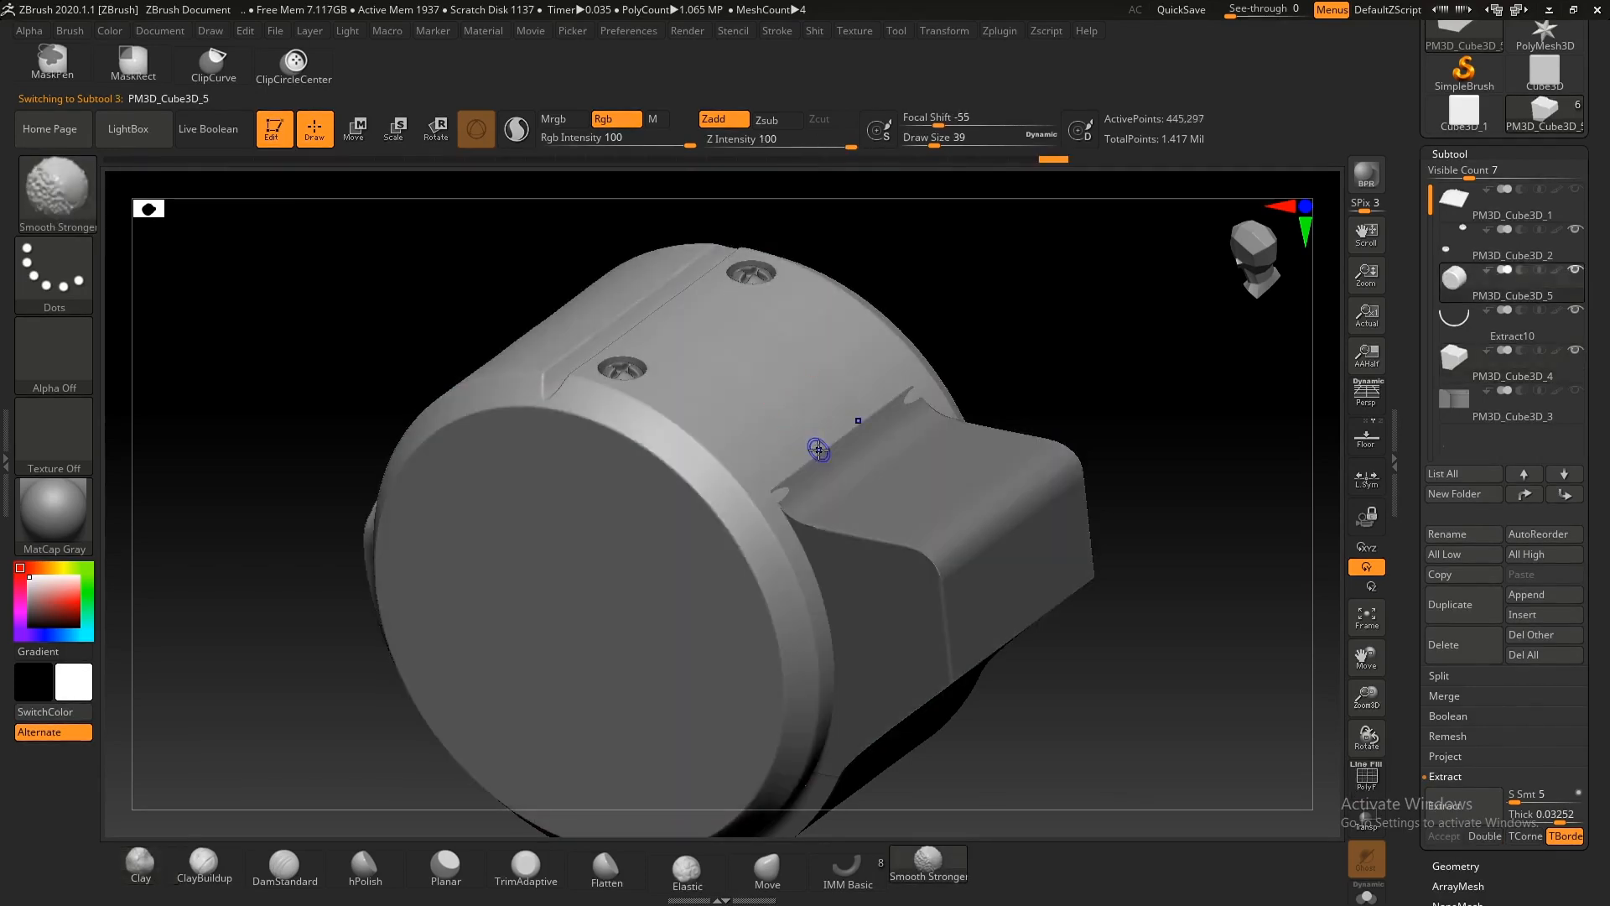
alt+click(1034, 466)
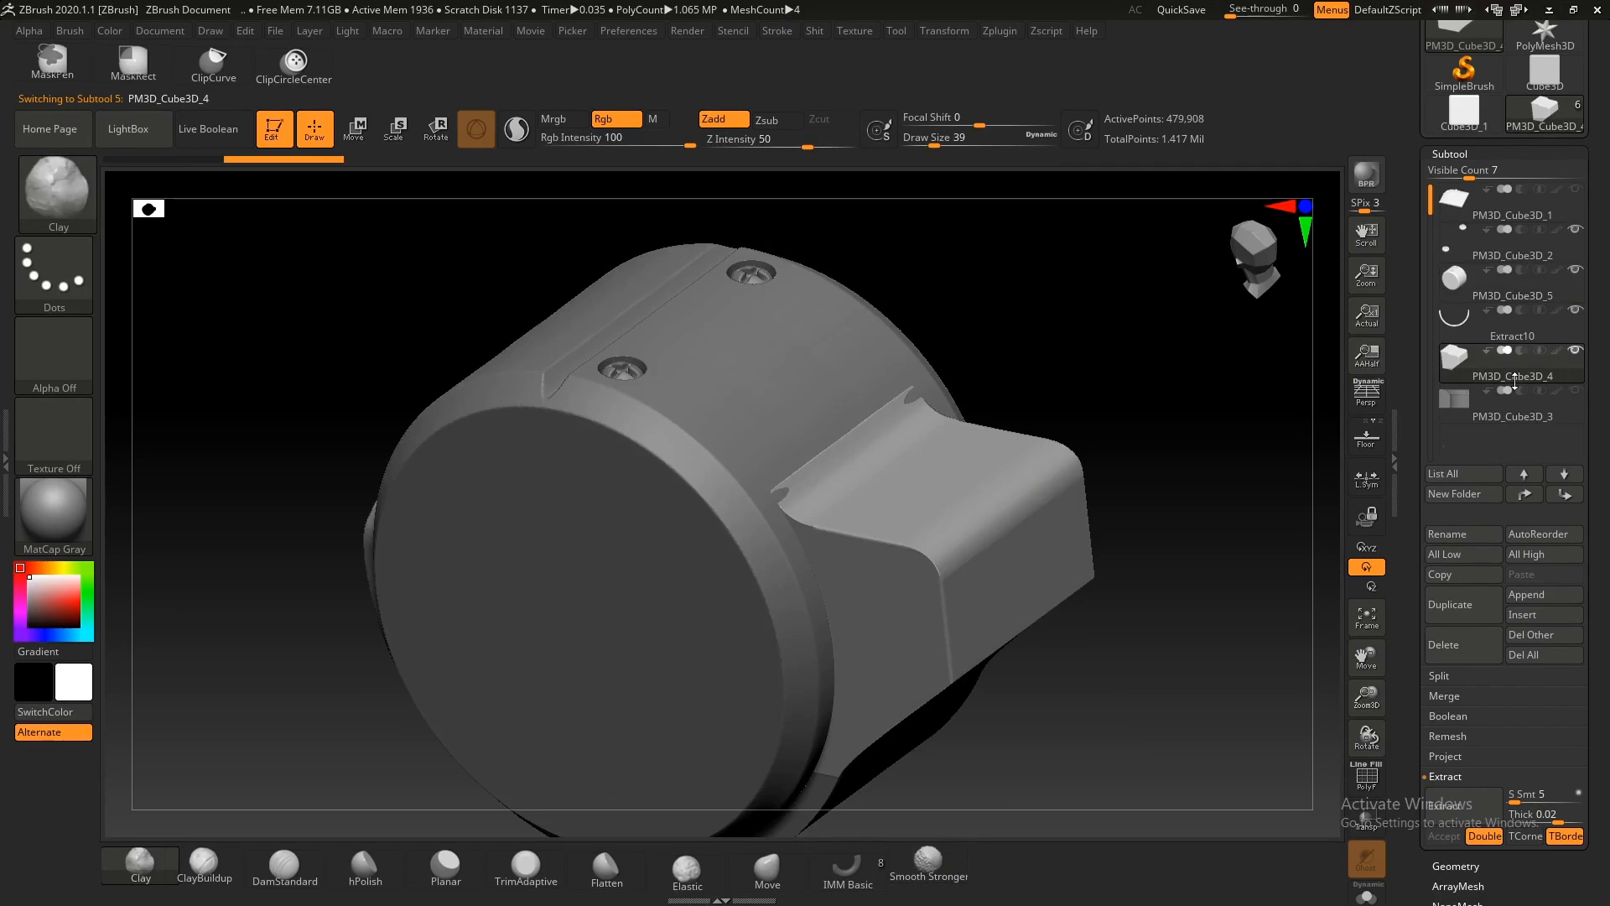
click(1465, 289)
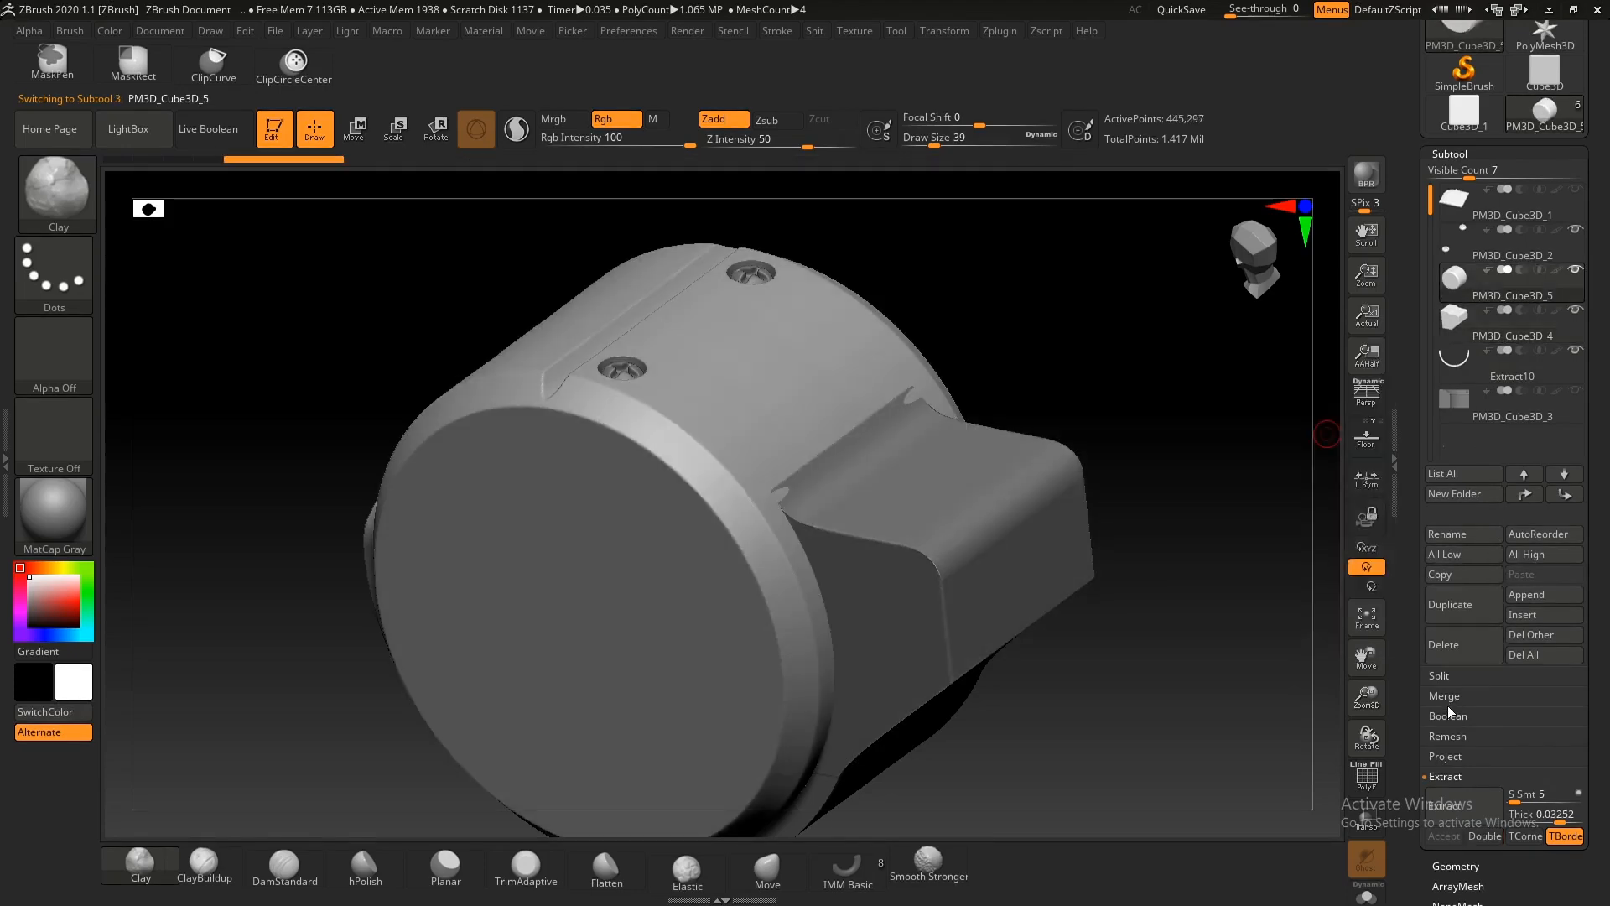
Step: Merge the cylindrical body subtool PM3D_Cube3D_5 down with the protruding block subtool PM3D_Cube3D_4
click(1447, 700)
click(1455, 716)
key(Return)
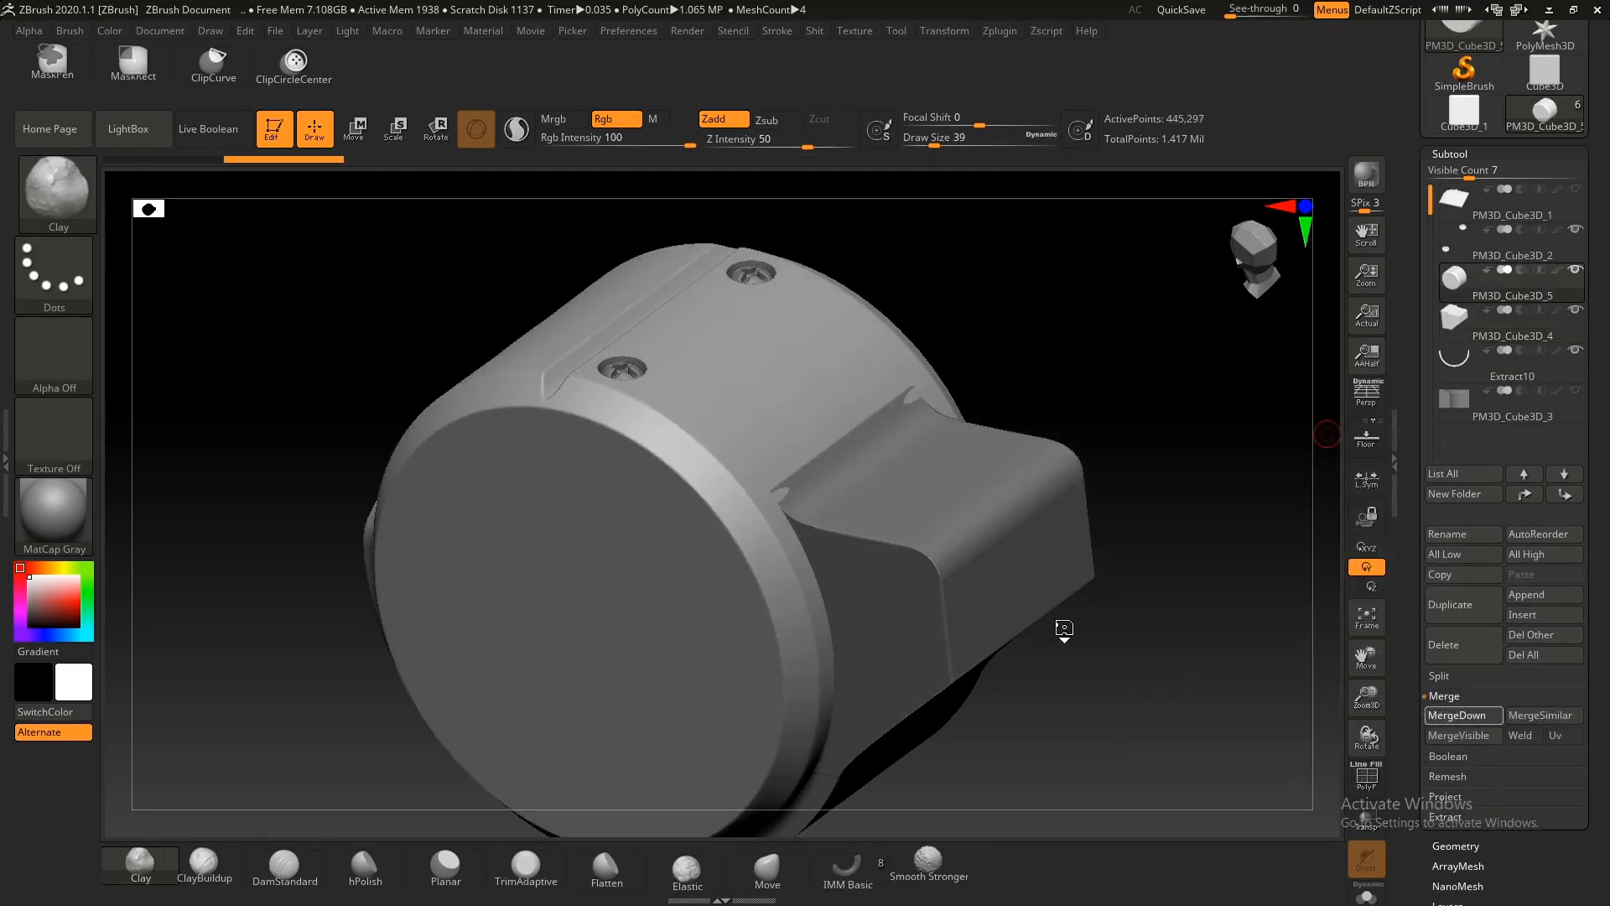
key(shift+f)
key(shift+f)
ctrl+right_drag(1169, 431, 1103, 588)
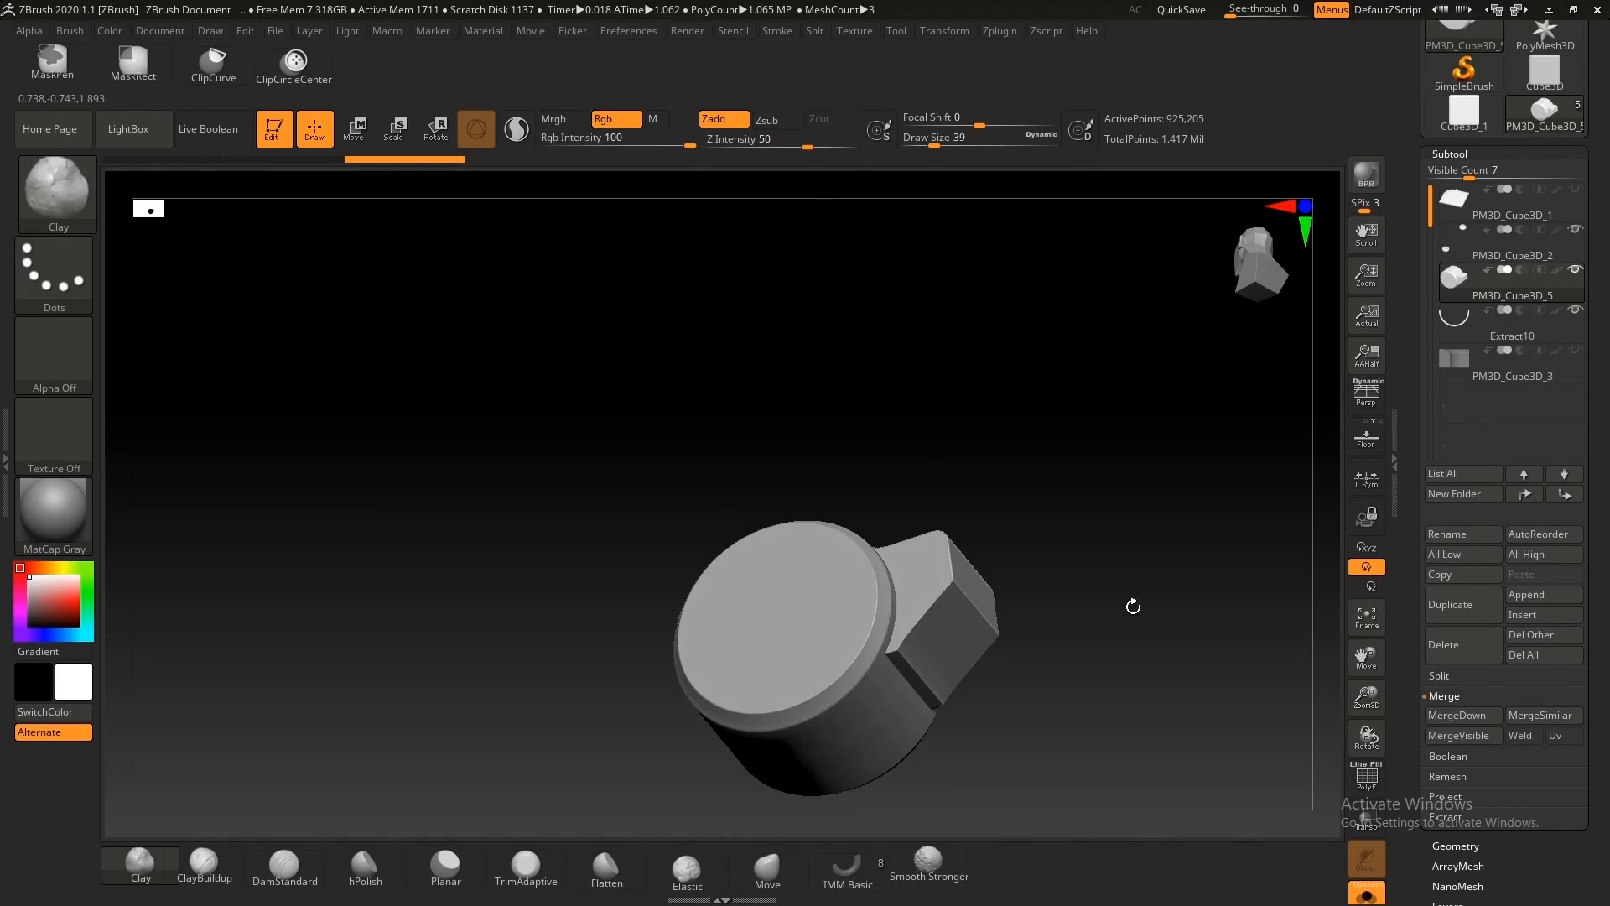
Step: Smooth the seam where the protruding block meets the cylindrical body, using the Smooth Stronger brush at draw size 77
key(ctrl)
mouse_move(1021, 525)
right_down()
mouse_move(935, 604)
mouse_move(965, 547)
right_up()
shift+drag(891, 604, 1186, 511)
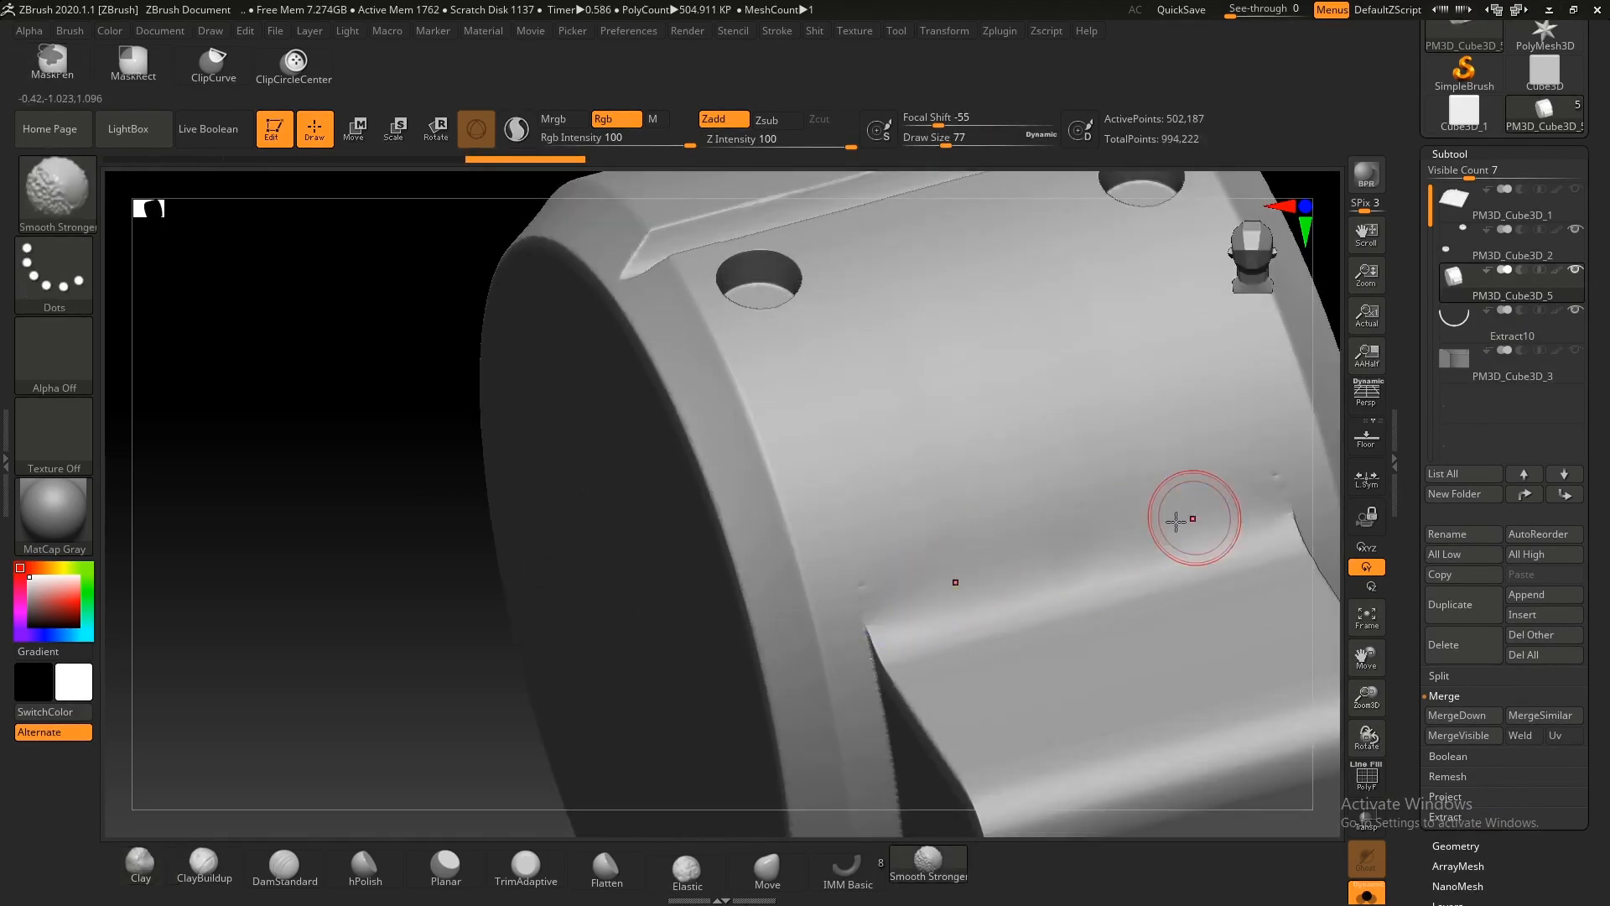
drag(775, 139, 770, 139)
mouse_move(962, 618)
shift+mouse_down()
mouse_move(891, 593)
mouse_move(1219, 527)
shift+mouse_up()
mouse_move(1014, 600)
ctrl+right_down()
mouse_move(763, 414)
mouse_move(939, 403)
ctrl+right_up()
mouse_move(940, 402)
ctrl+right_down()
mouse_move(820, 442)
mouse_move(942, 450)
mouse_move(874, 490)
mouse_move(829, 444)
mouse_move(768, 473)
mouse_move(688, 465)
mouse_move(879, 490)
ctrl+right_up()
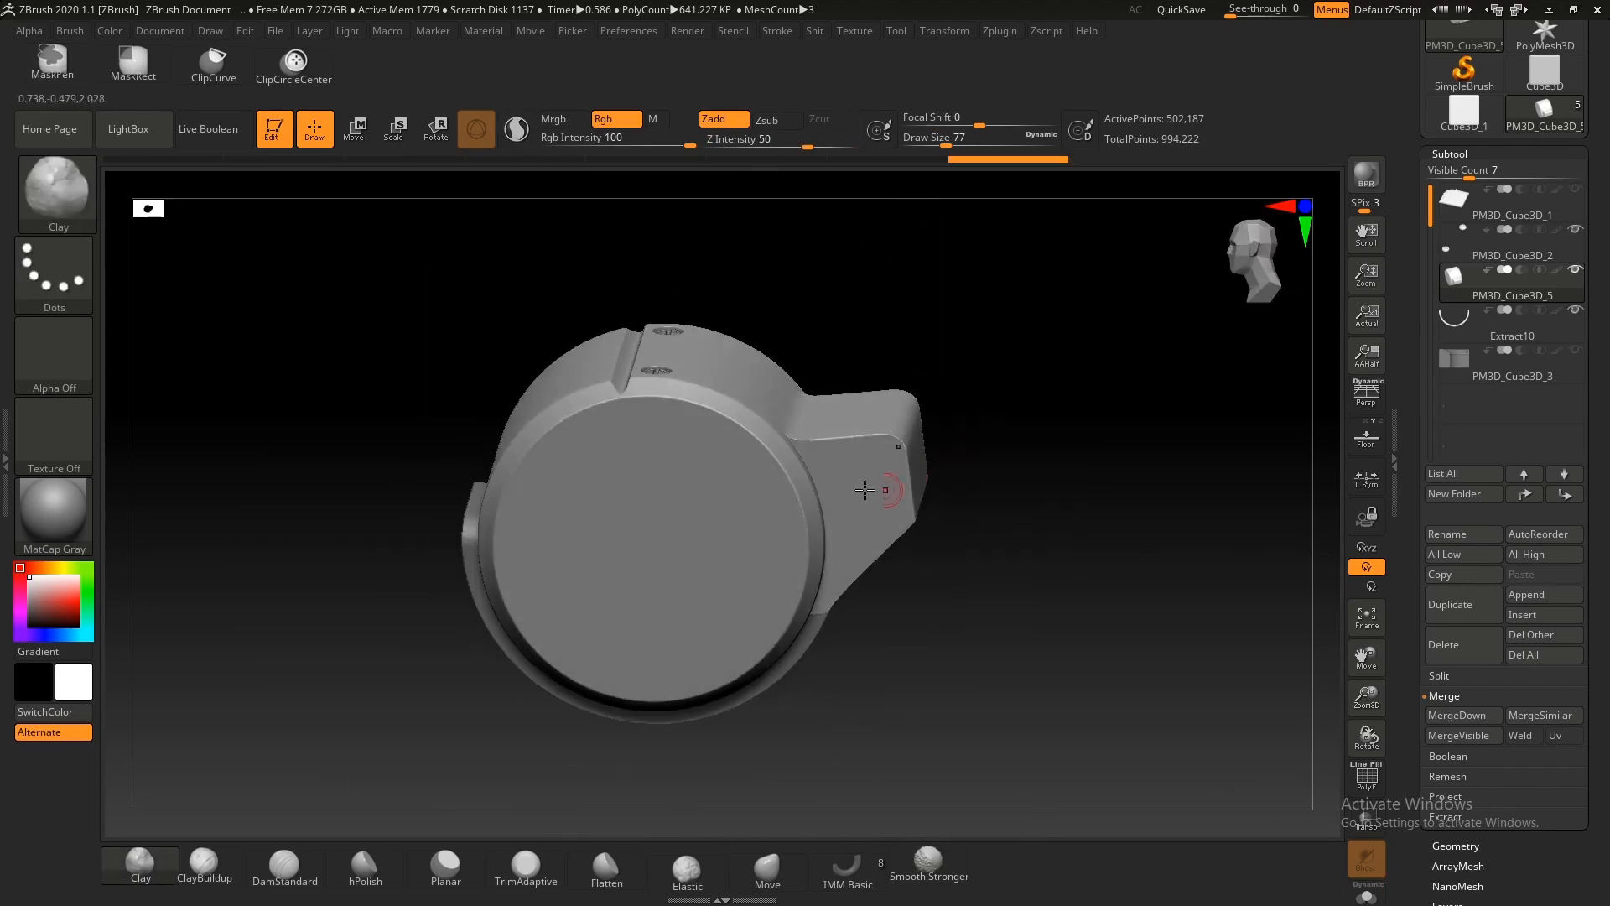
Step: Mask a centred rectangular strip across the cylinder face and the block's upper surface, and unmask the lower part of the model
mouse_move(944, 435)
ctrl+right_down()
mouse_move(905, 460)
mouse_move(964, 616)
ctrl+right_up()
mouse_move(908, 413)
ctrl+right_down()
mouse_move(856, 467)
mouse_move(937, 458)
mouse_move(908, 397)
mouse_move(916, 579)
ctrl+right_up()
ctrl+right_drag(940, 494, 883, 526)
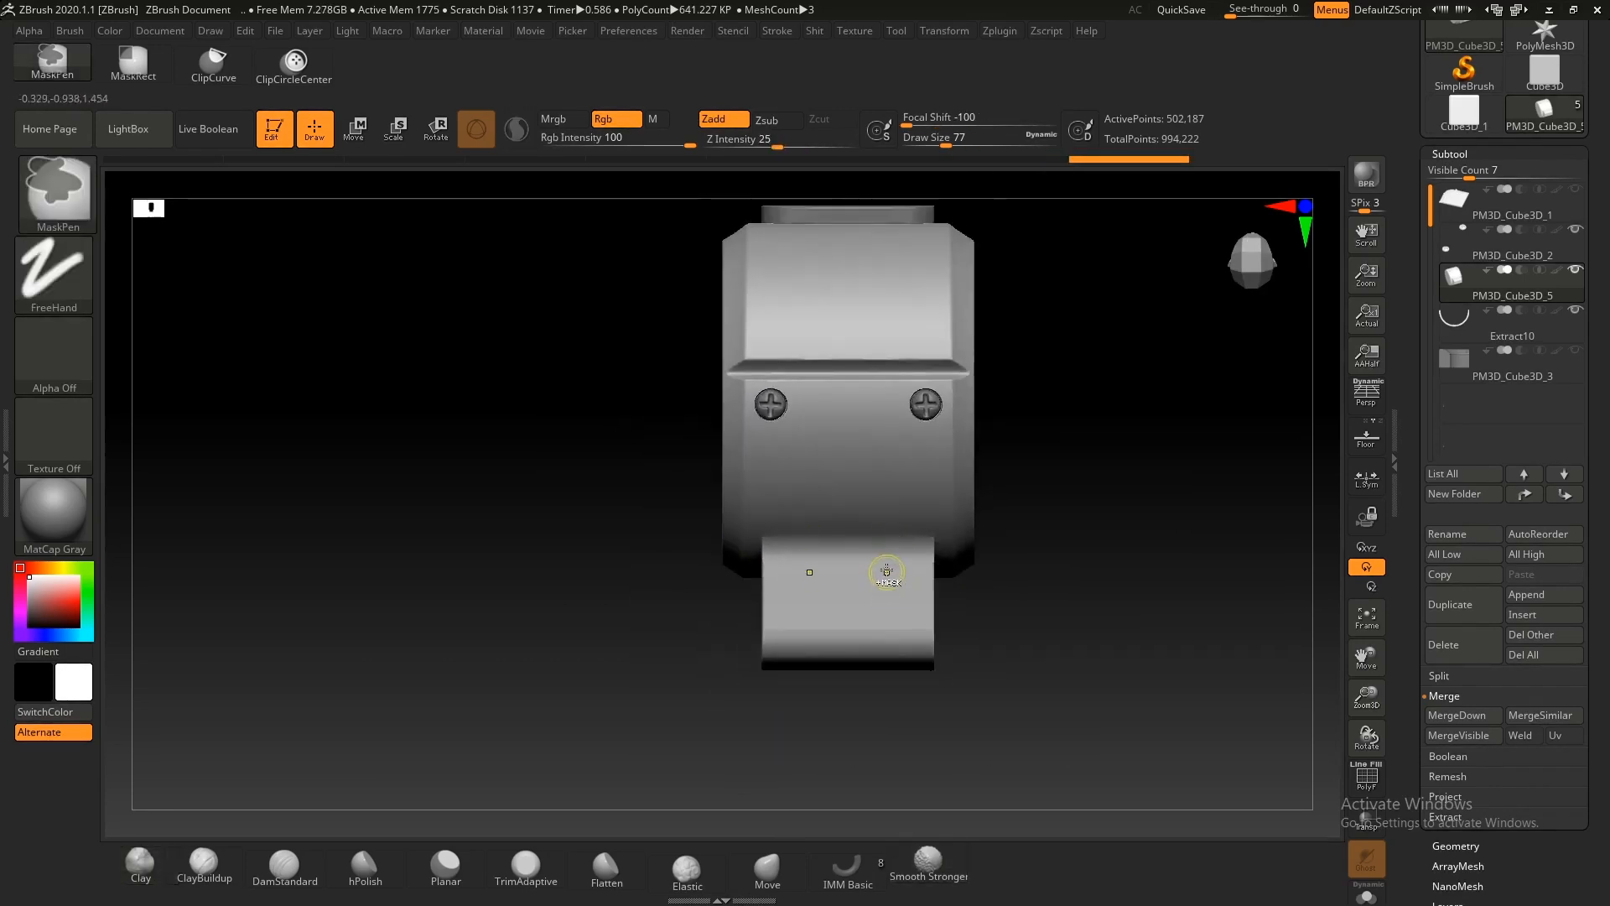
ctrl+drag(891, 684, 794, 452)
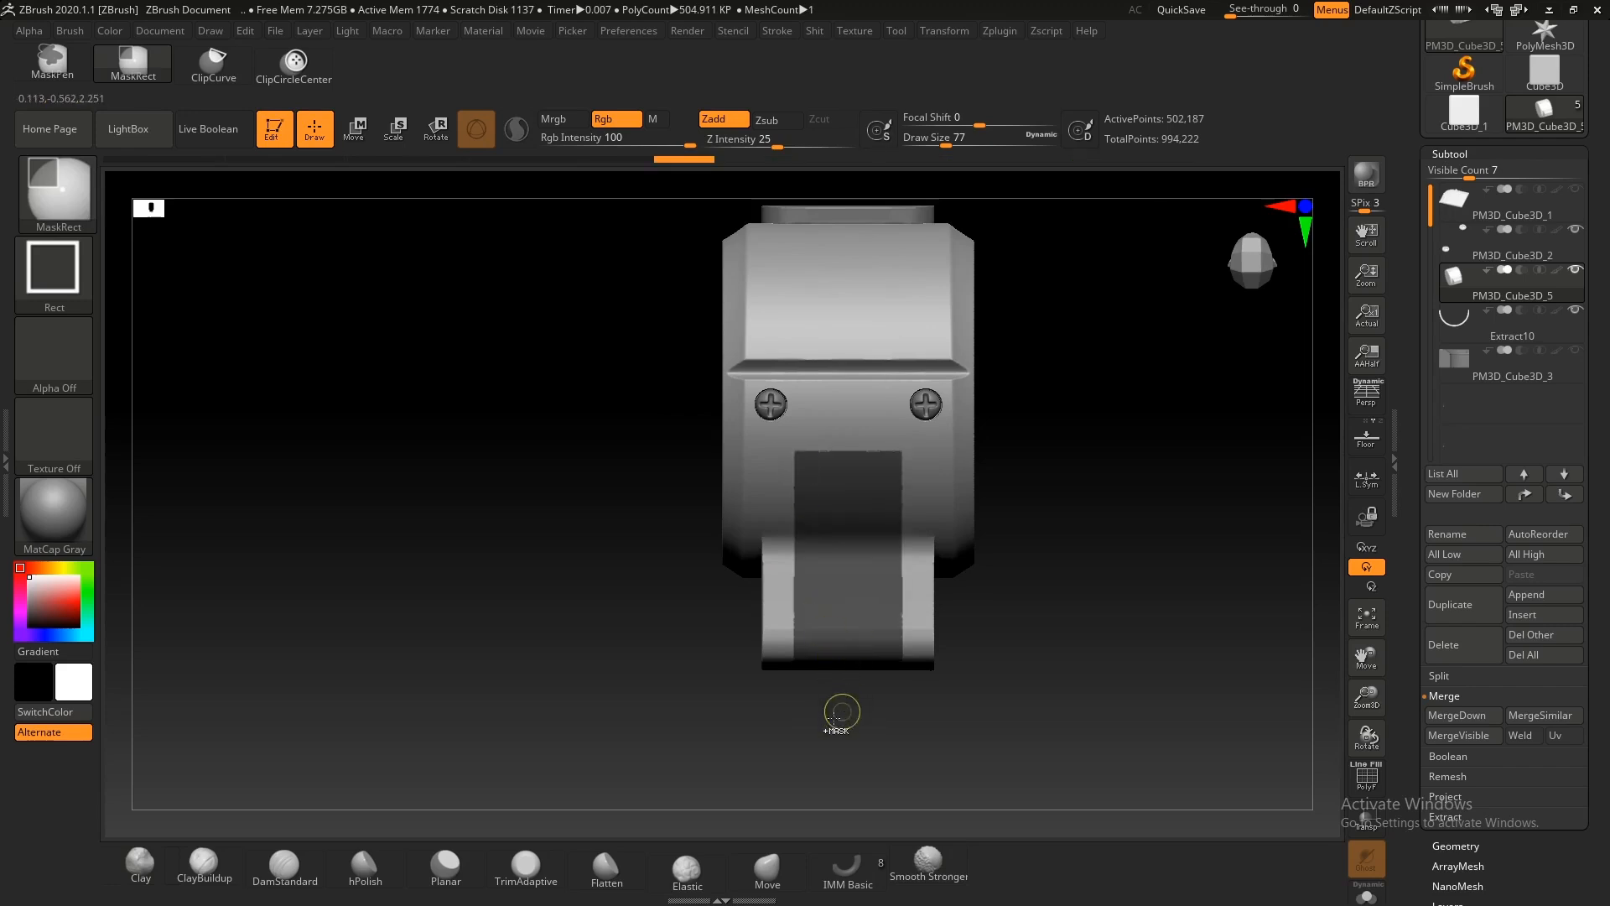
ctrl+drag(831, 721, 801, 468)
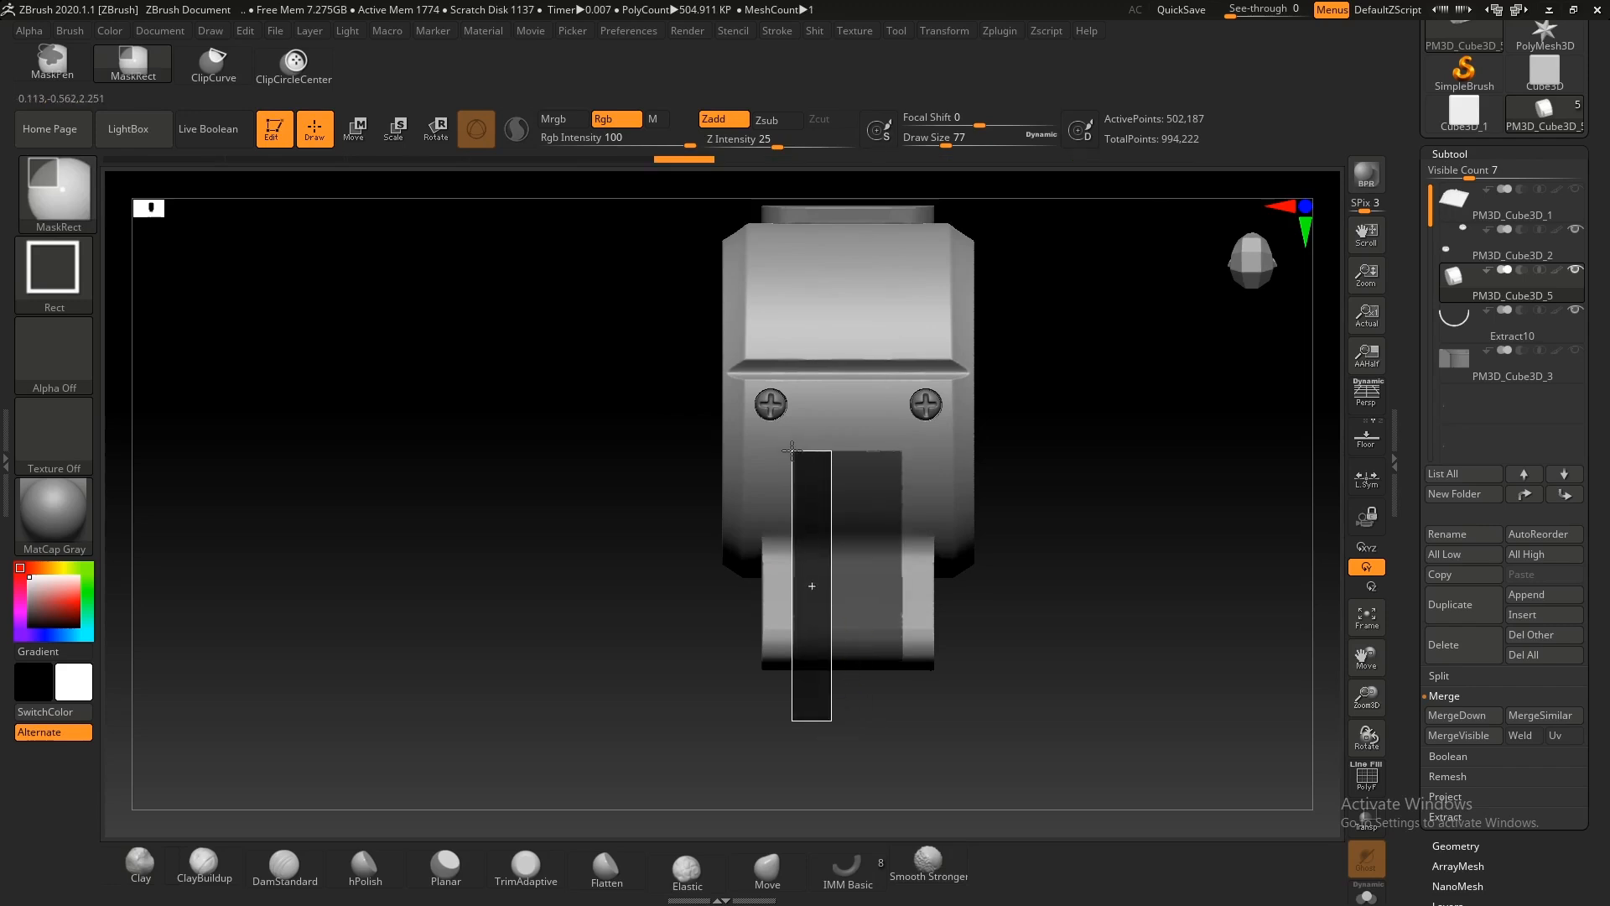
ctrl+drag(1142, 805, 734, 562)
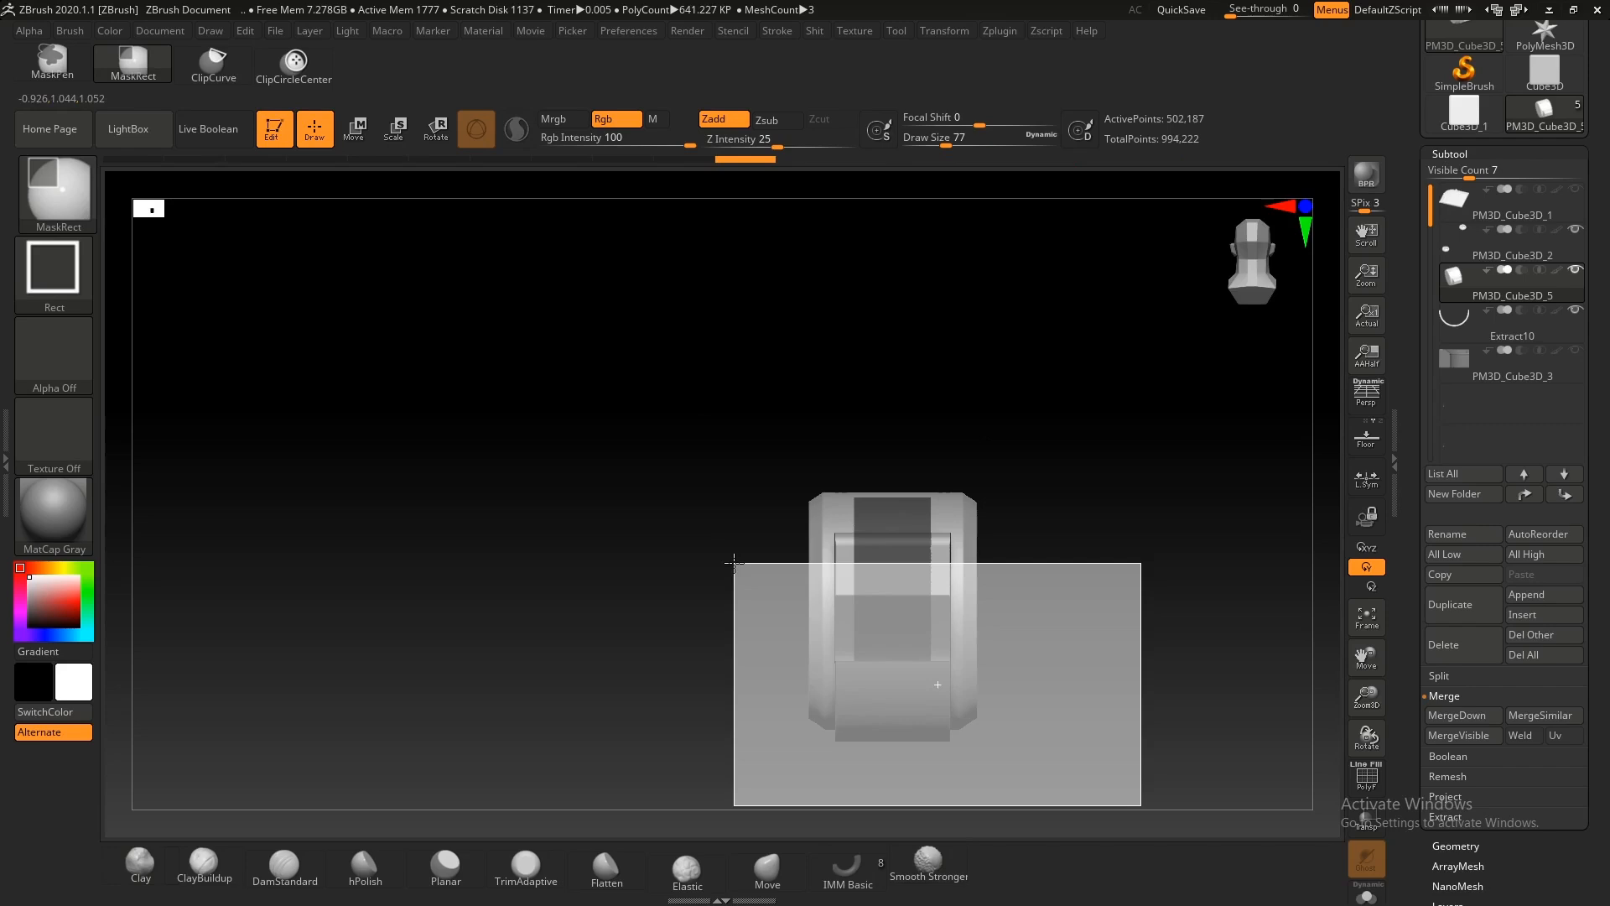
mouse_move(755, 567)
mouse_down()
mouse_move(839, 638)
mouse_move(1161, 709)
mouse_move(1054, 483)
mouse_up()
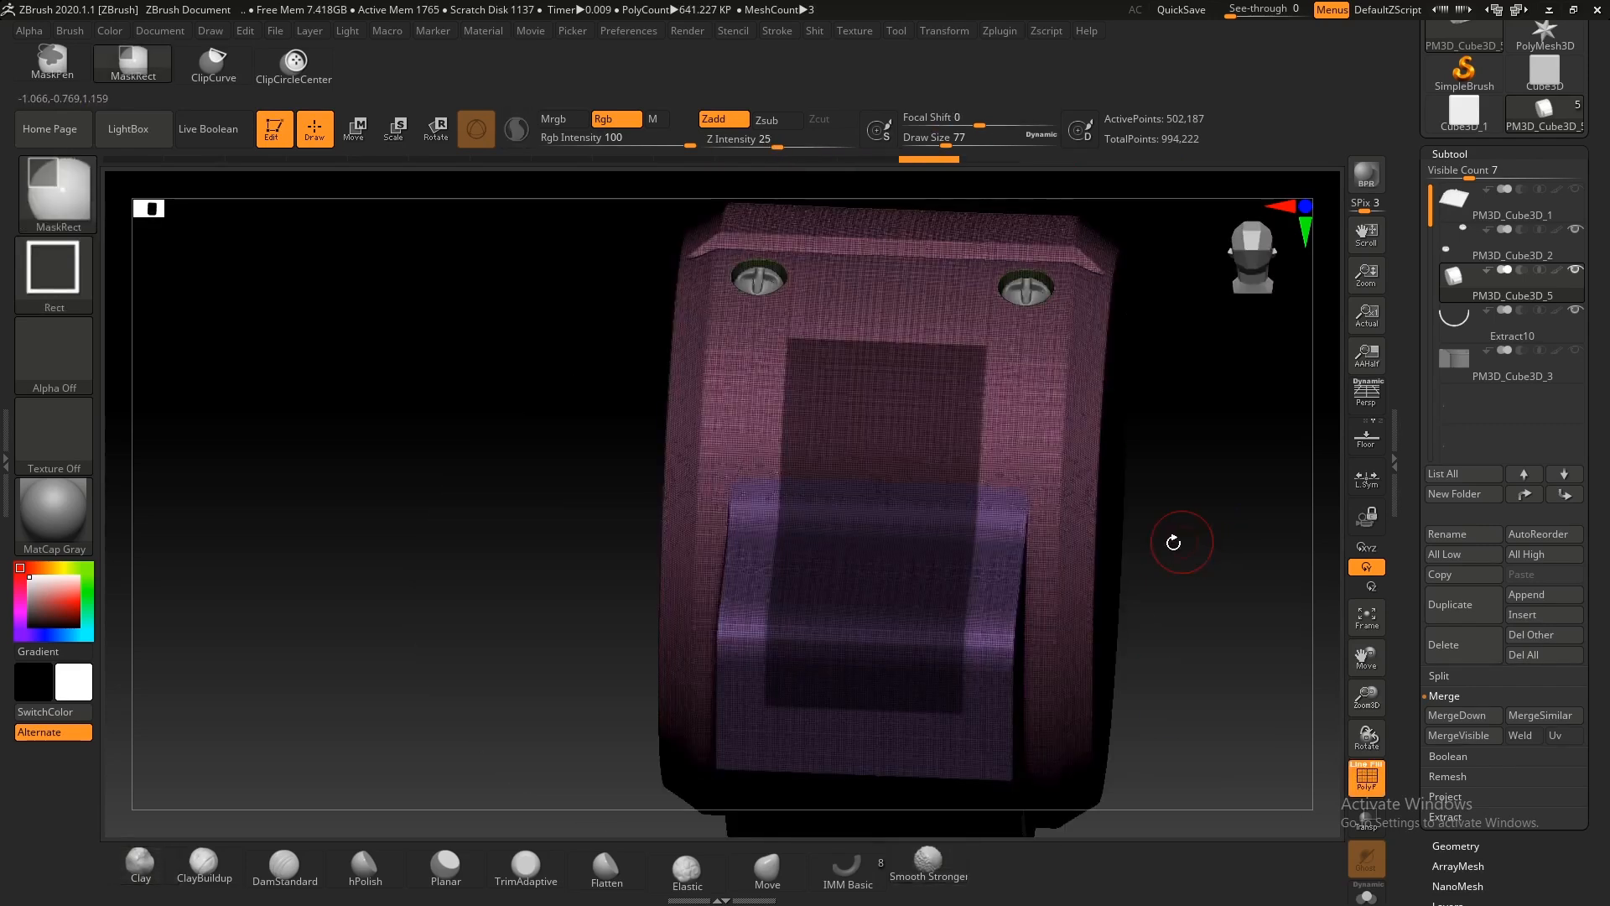
Step: Turn the masked rectangular strip into its own polygroup and mask everything except that strip
key(ctrl+w)
ctrl+shift+click(893, 438)
key(ctrl+e)
key(shift+f)
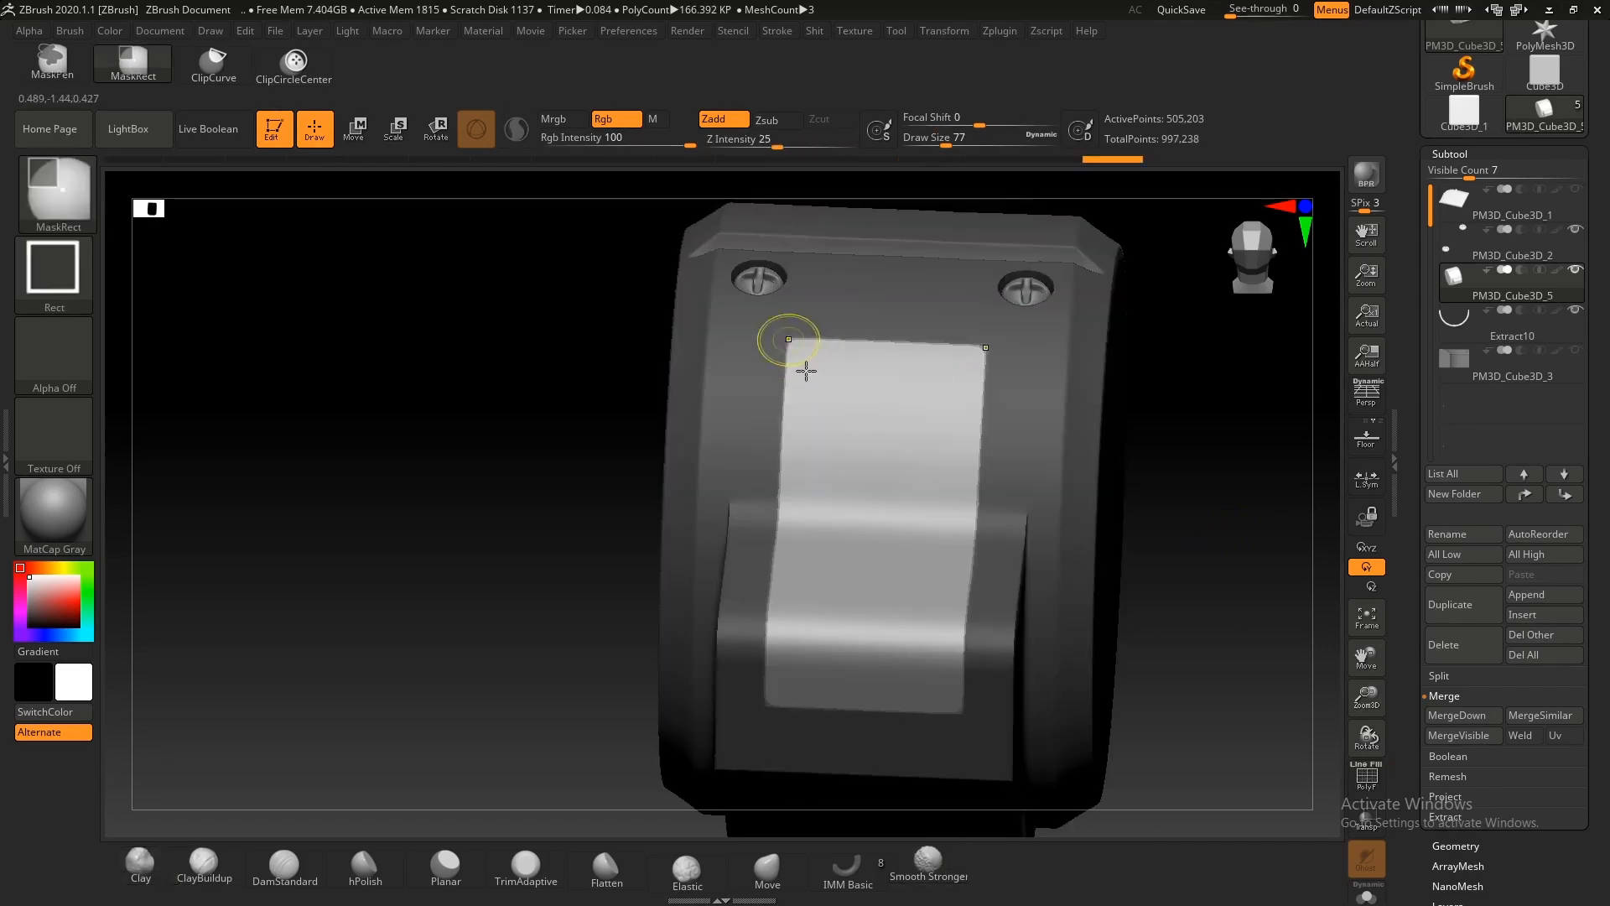
ctrl+right_drag(794, 338, 827, 359)
key(ctrl+shift)
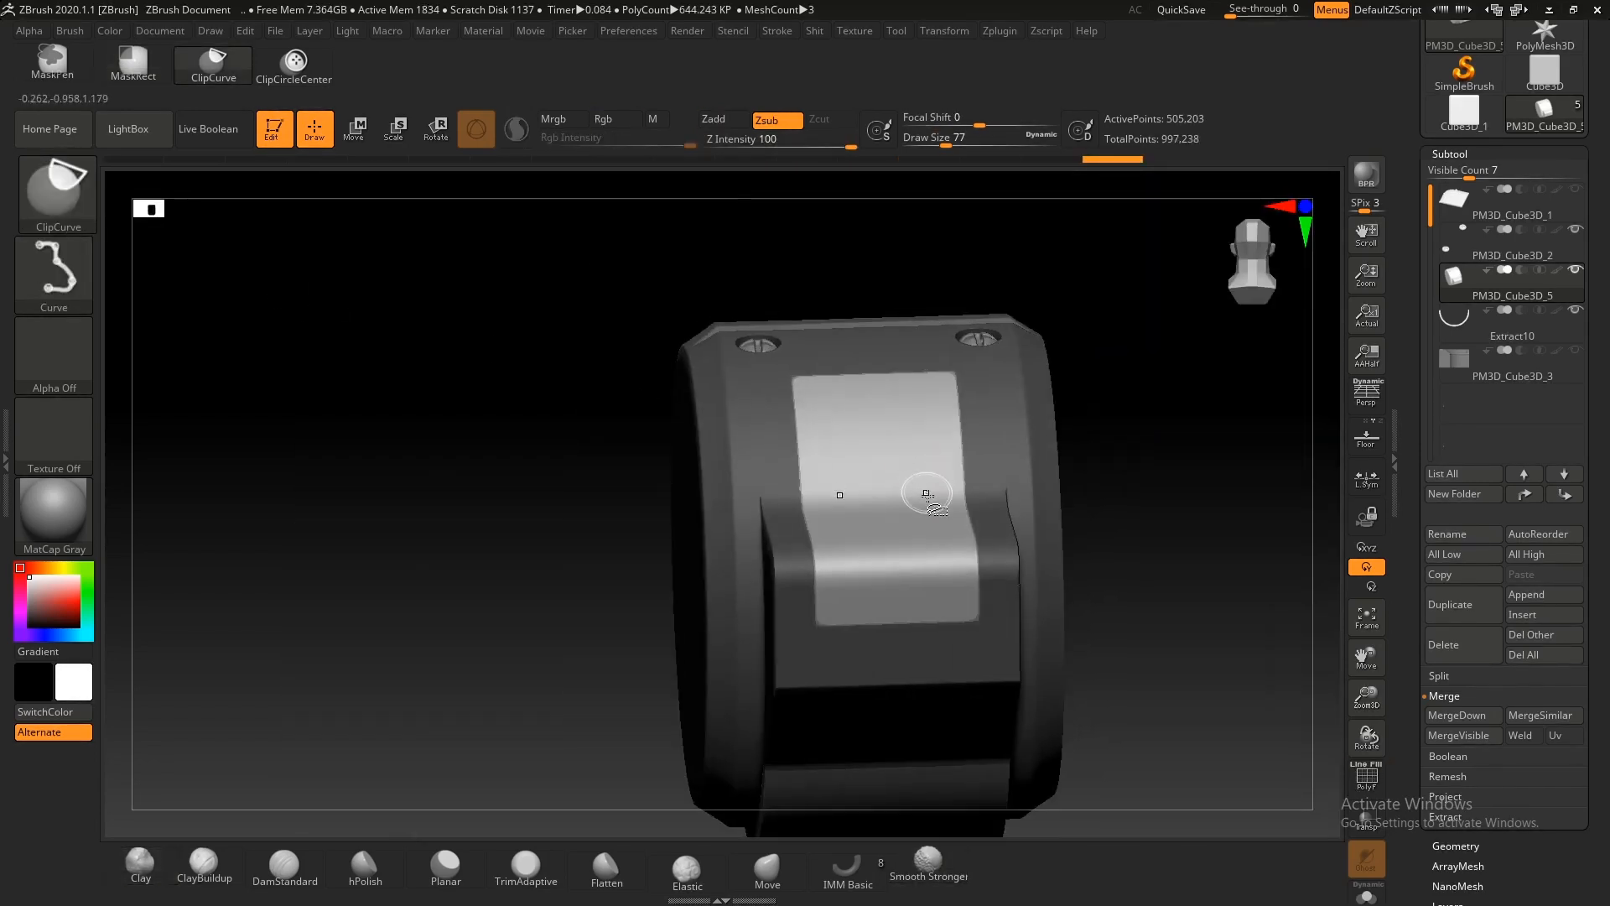
Step: Isolate the rectangular strip and flatten it with a slanted ClipCurve line to sink a recess into the block, restoring full visibility
ctrl+shift+click(913, 523)
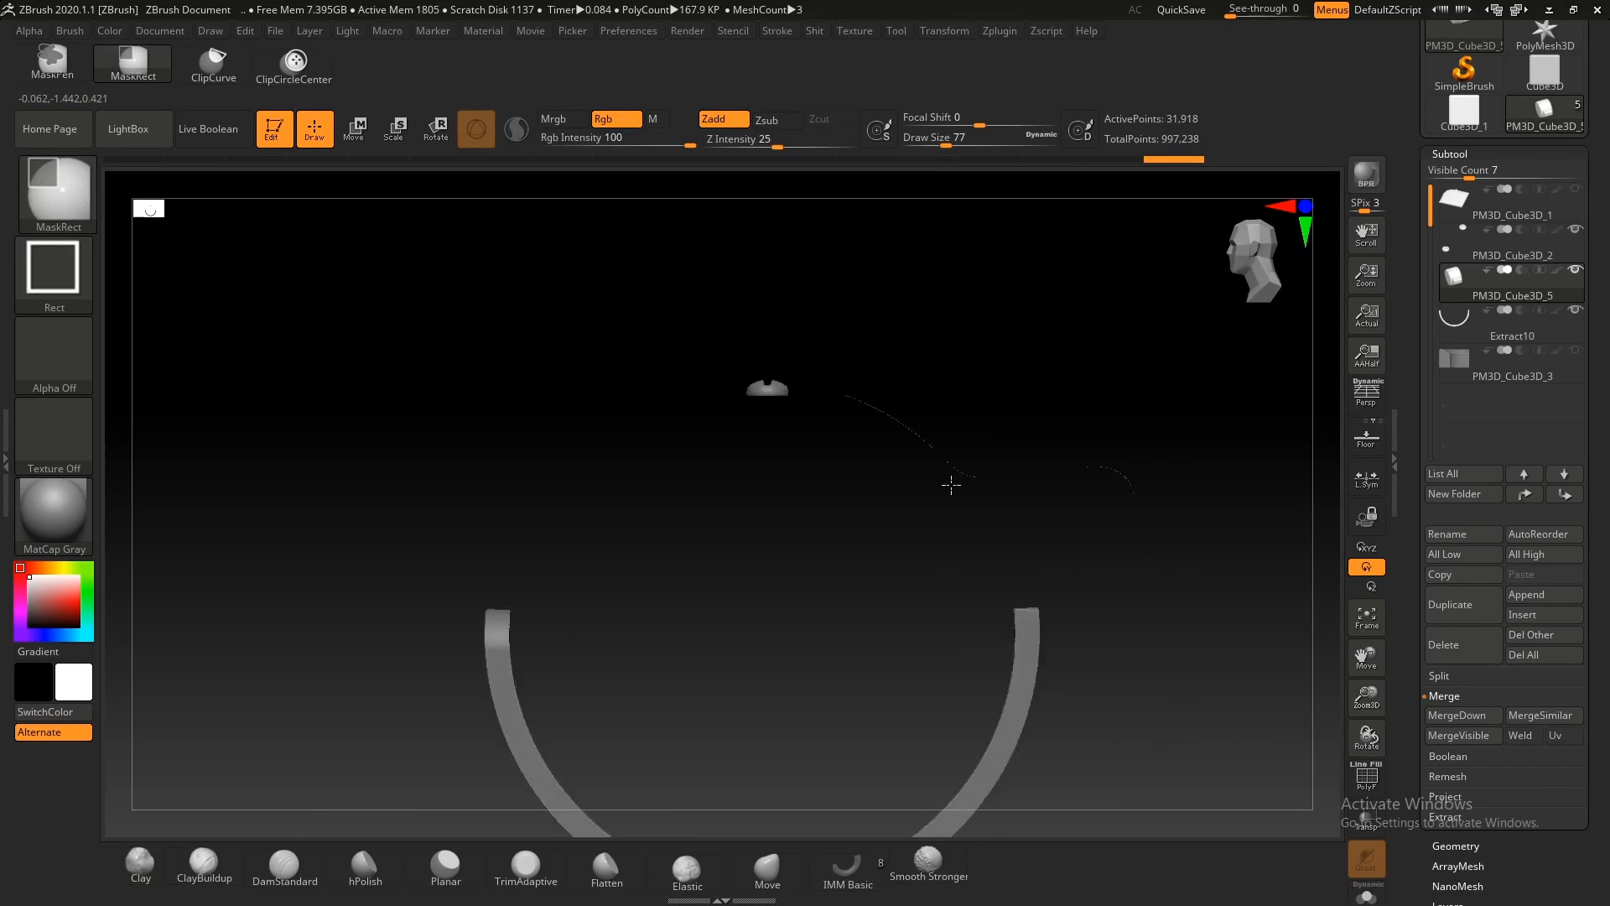
ctrl+shift+click(881, 519)
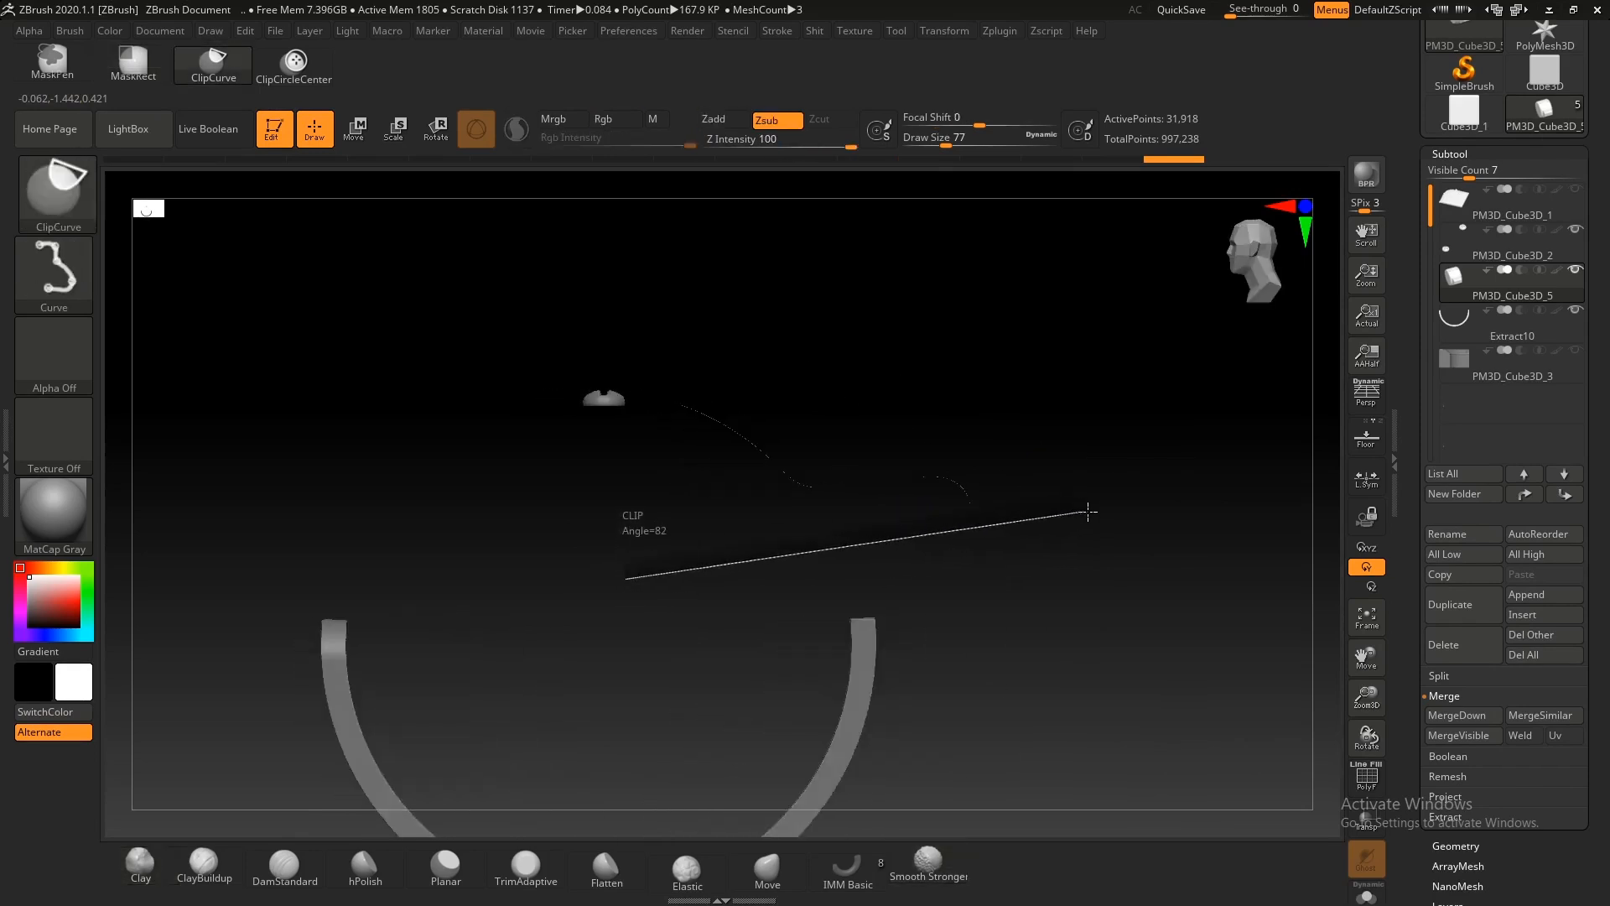
drag(1091, 512, 1082, 503)
ctrl+shift+click(1054, 428)
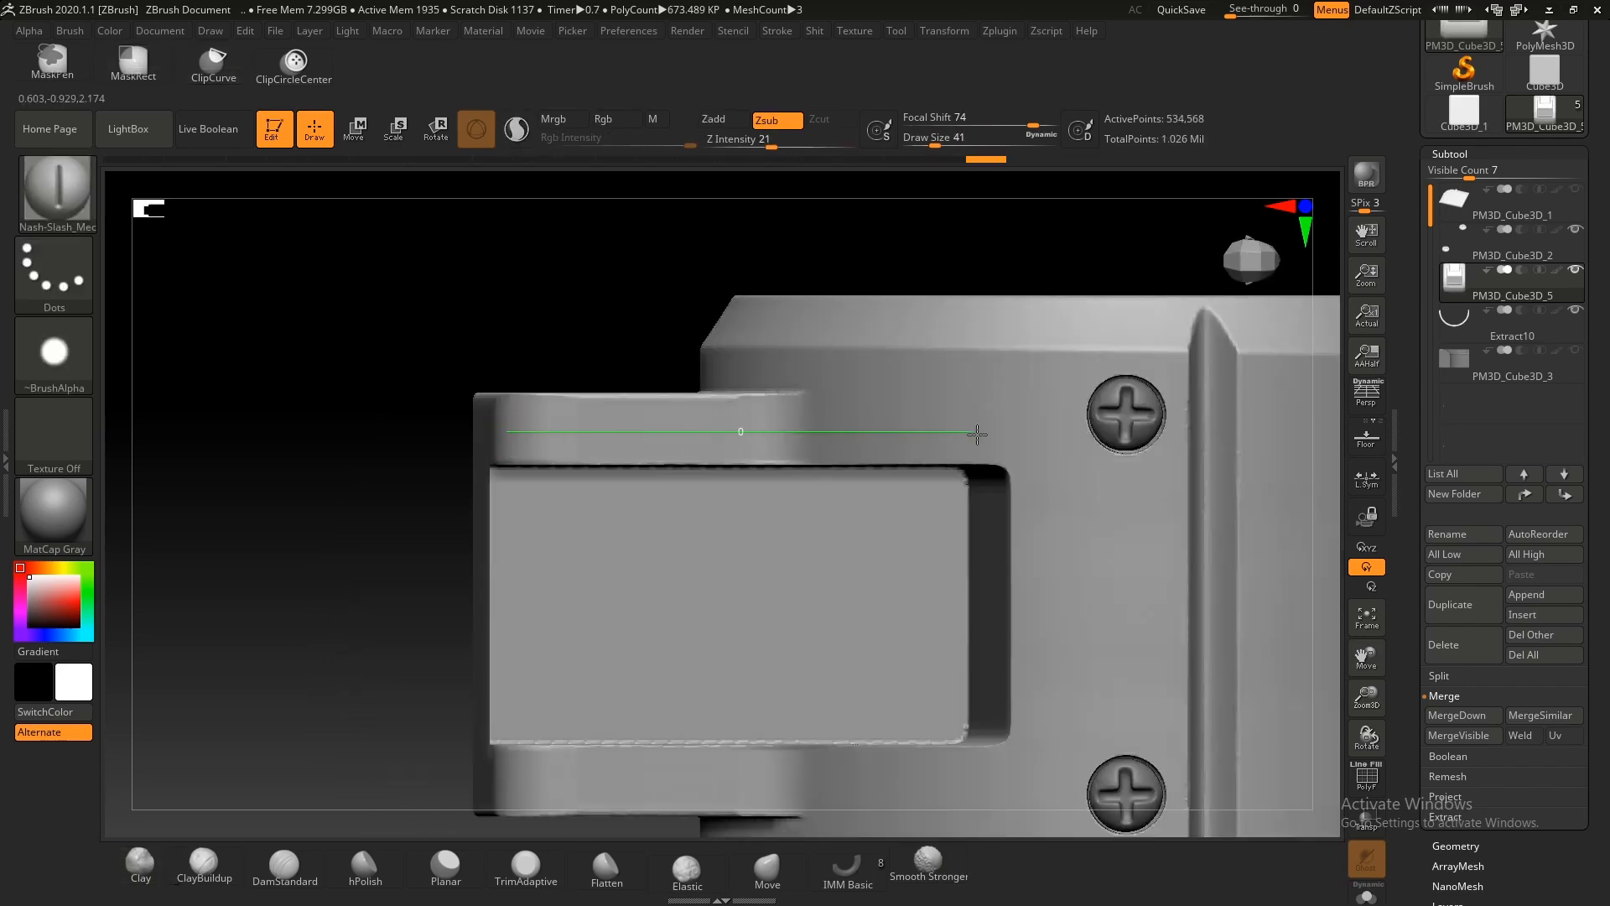
Step: Carve a continuous groove around the recess and down the block's front face with the Nash-Slash brush, at Z intensity 21 and draw size 41
drag(978, 434, 978, 433)
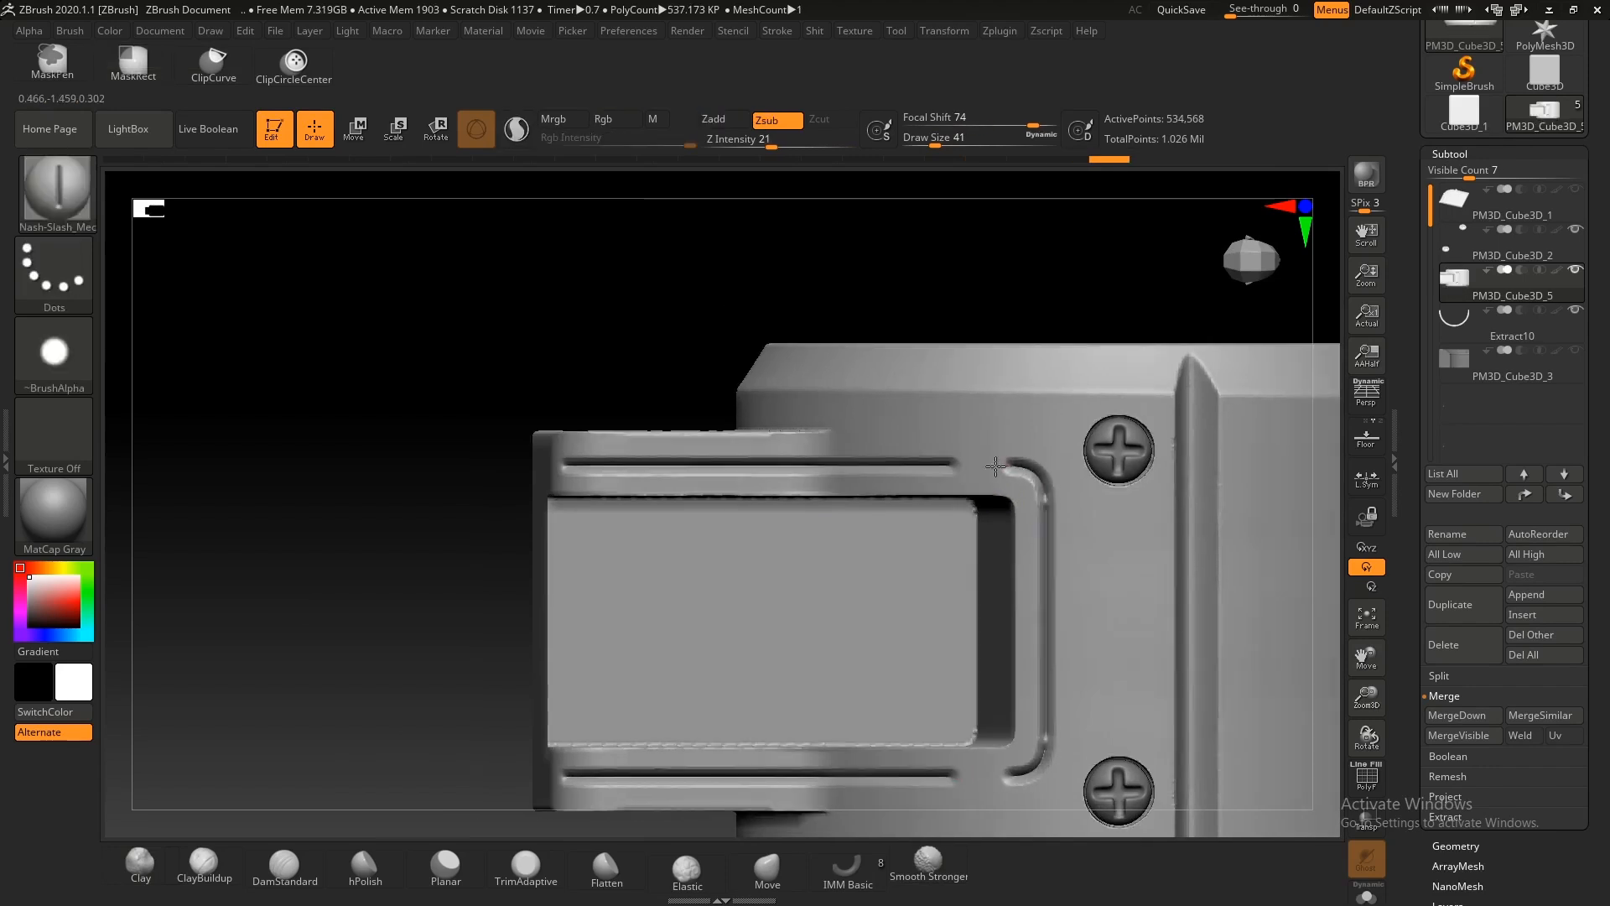
ctrl+right_drag(966, 472, 951, 464)
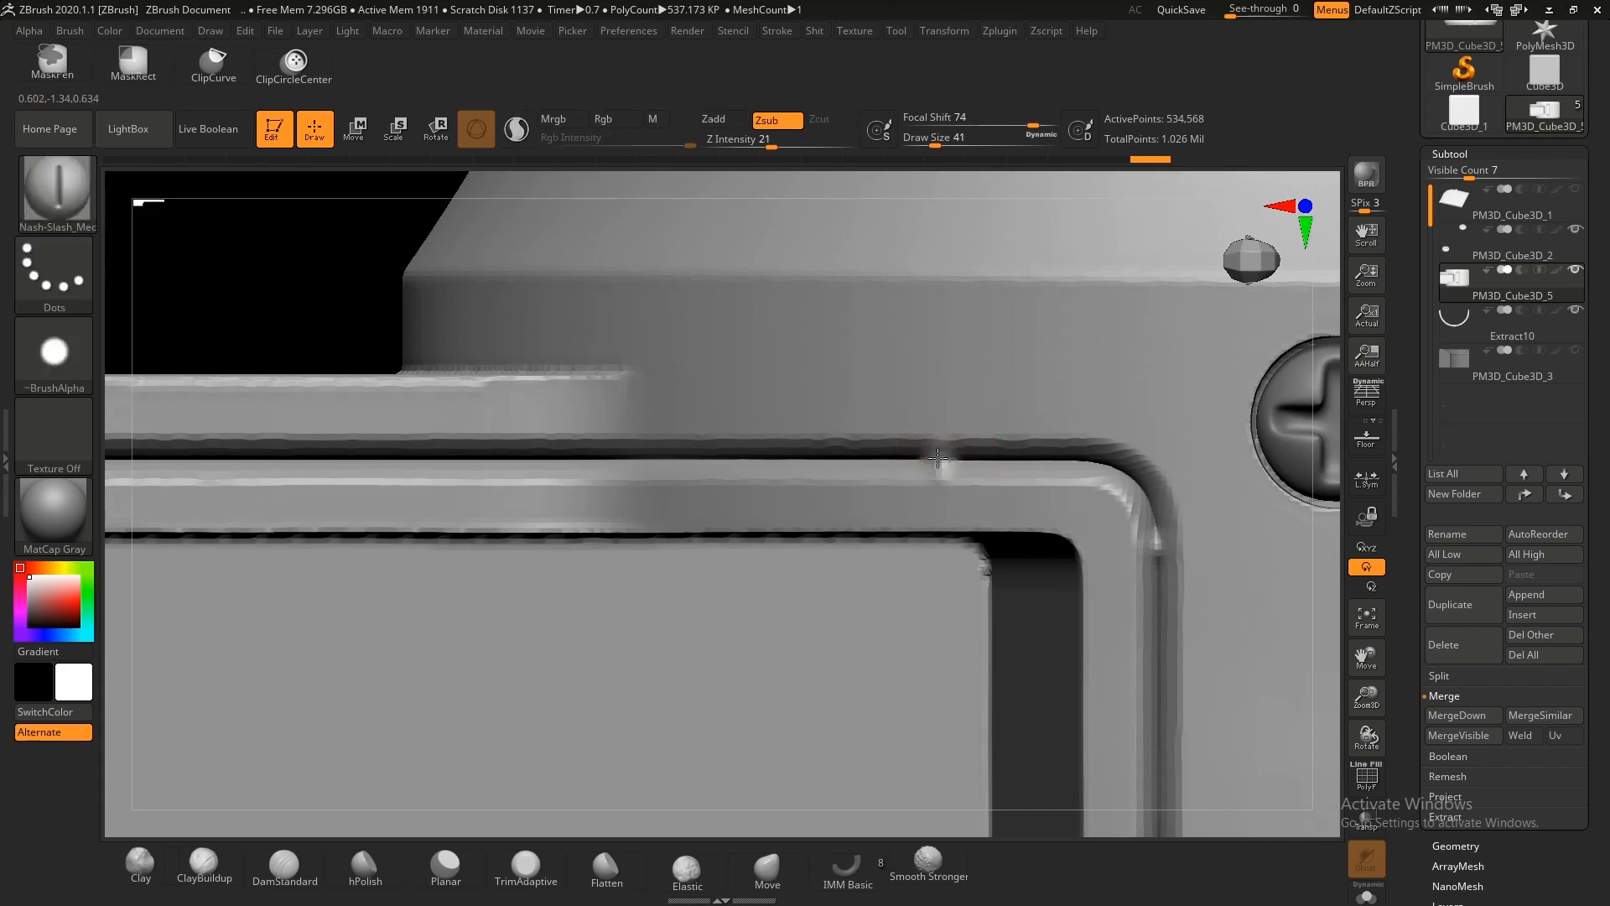
ctrl+shift+drag(713, 394, 714, 592)
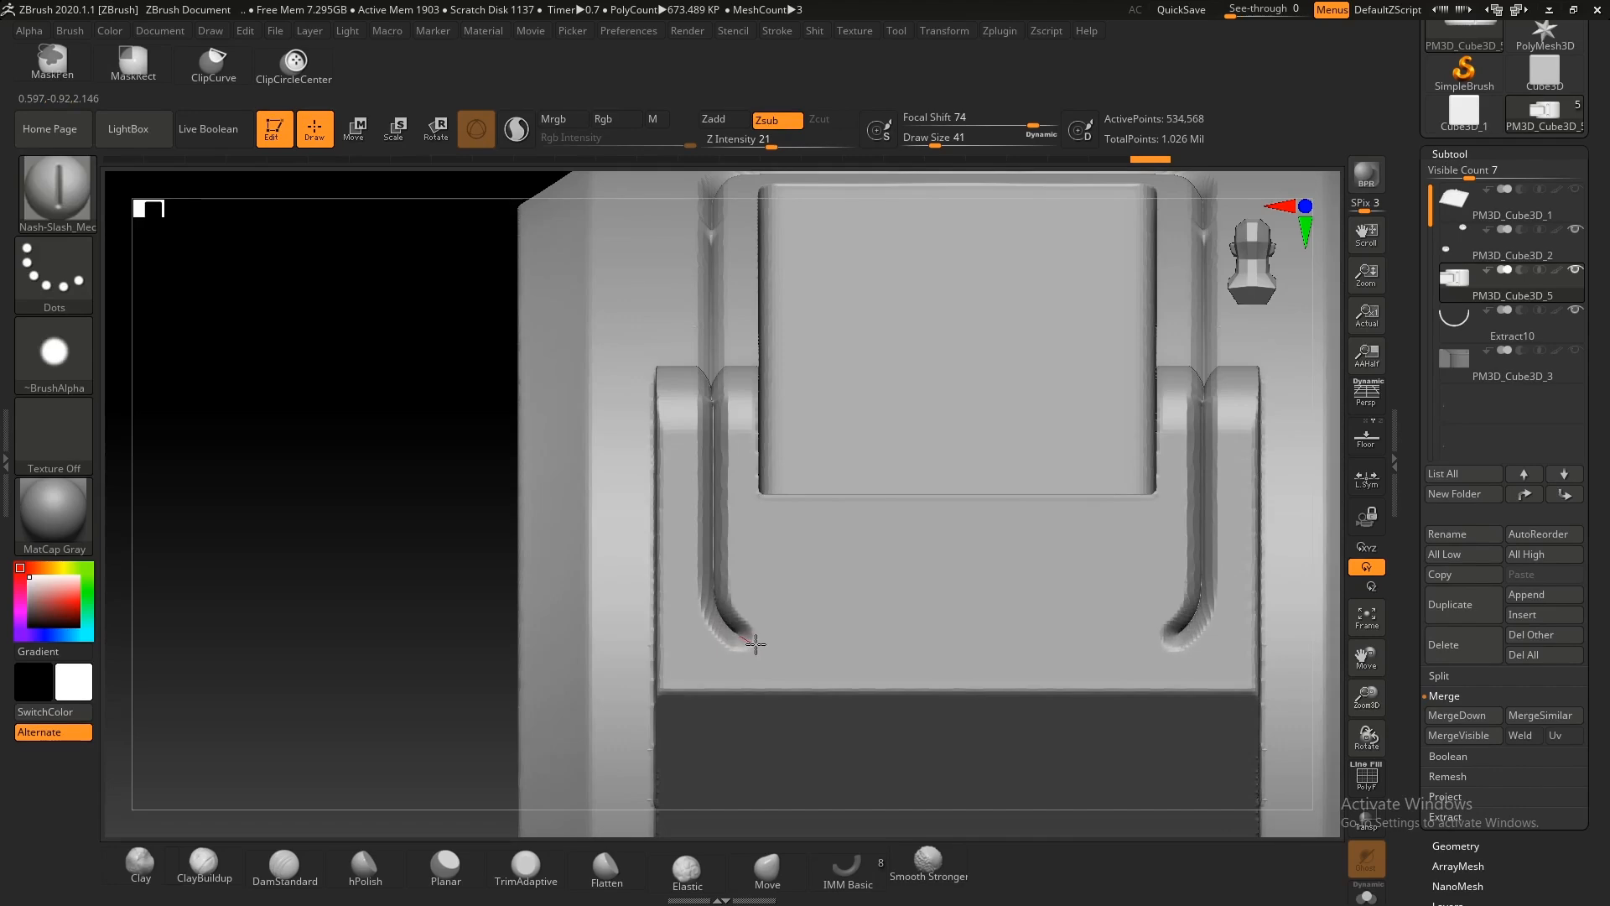
ctrl+shift+drag(977, 649, 977, 650)
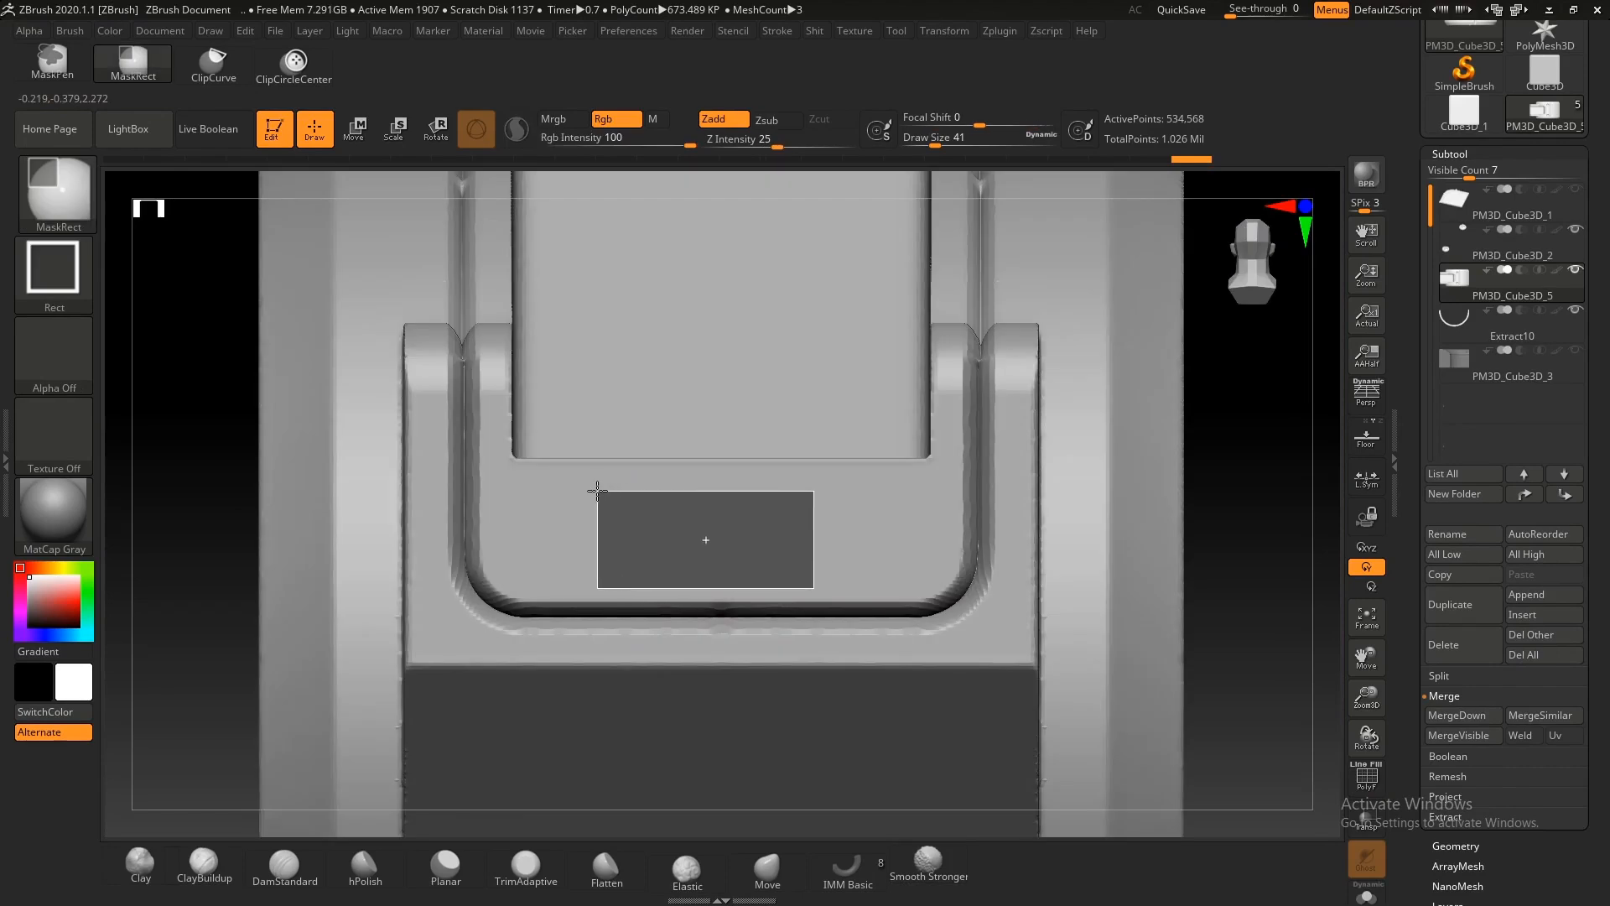
Step: Mask a small rectangle on the block's front face below the recess and sink it into a rounded slot
drag(598, 491, 769, 618)
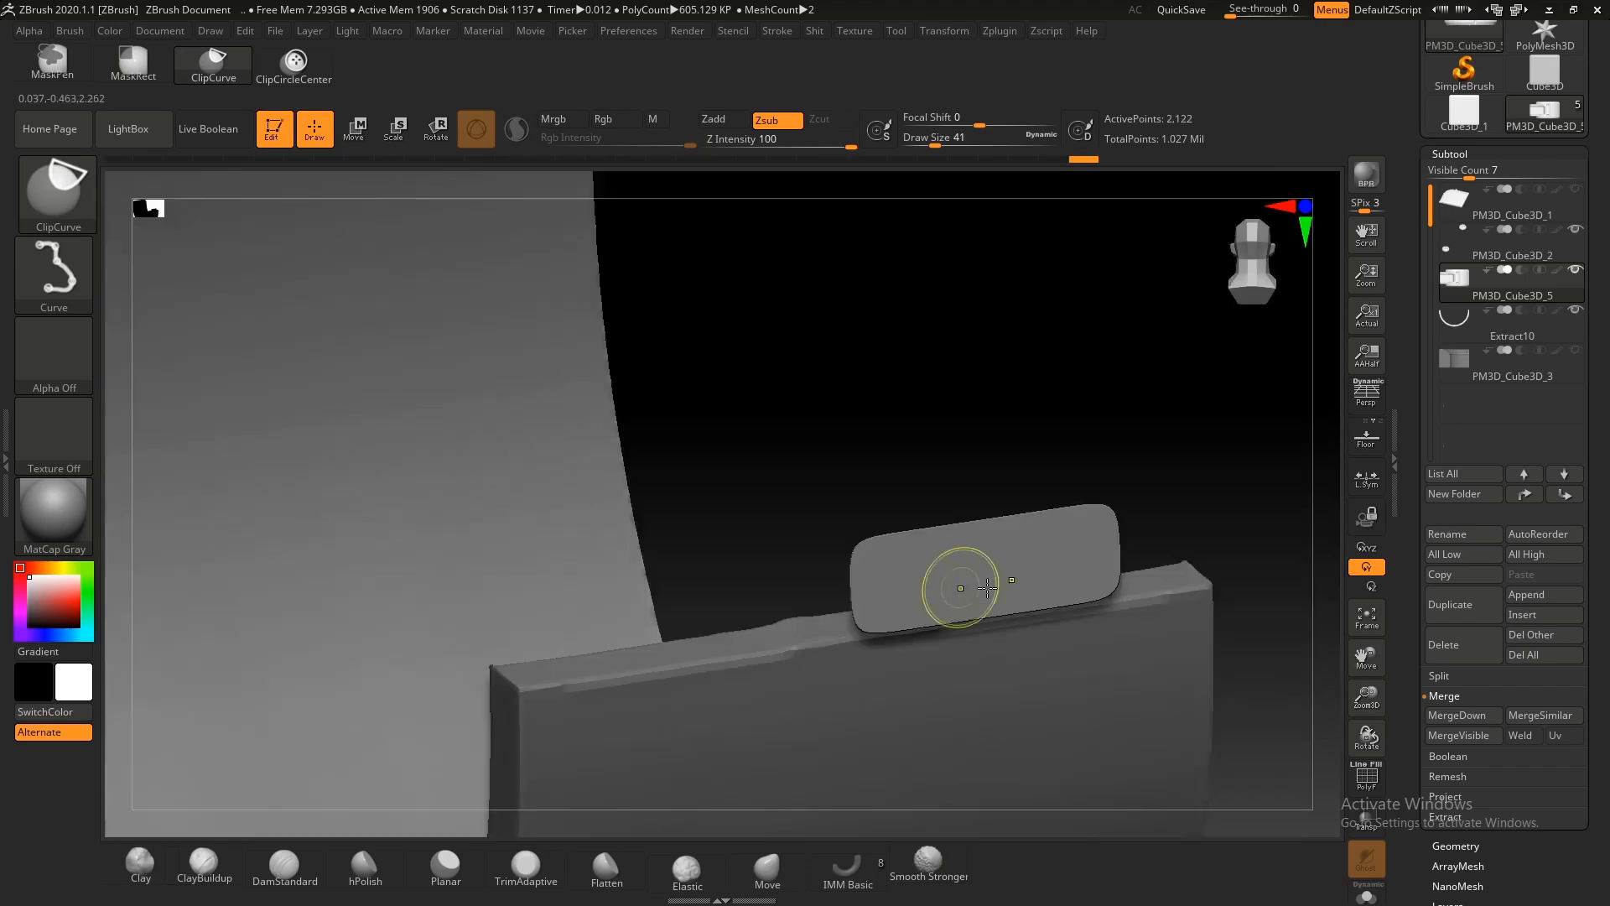
key(space)
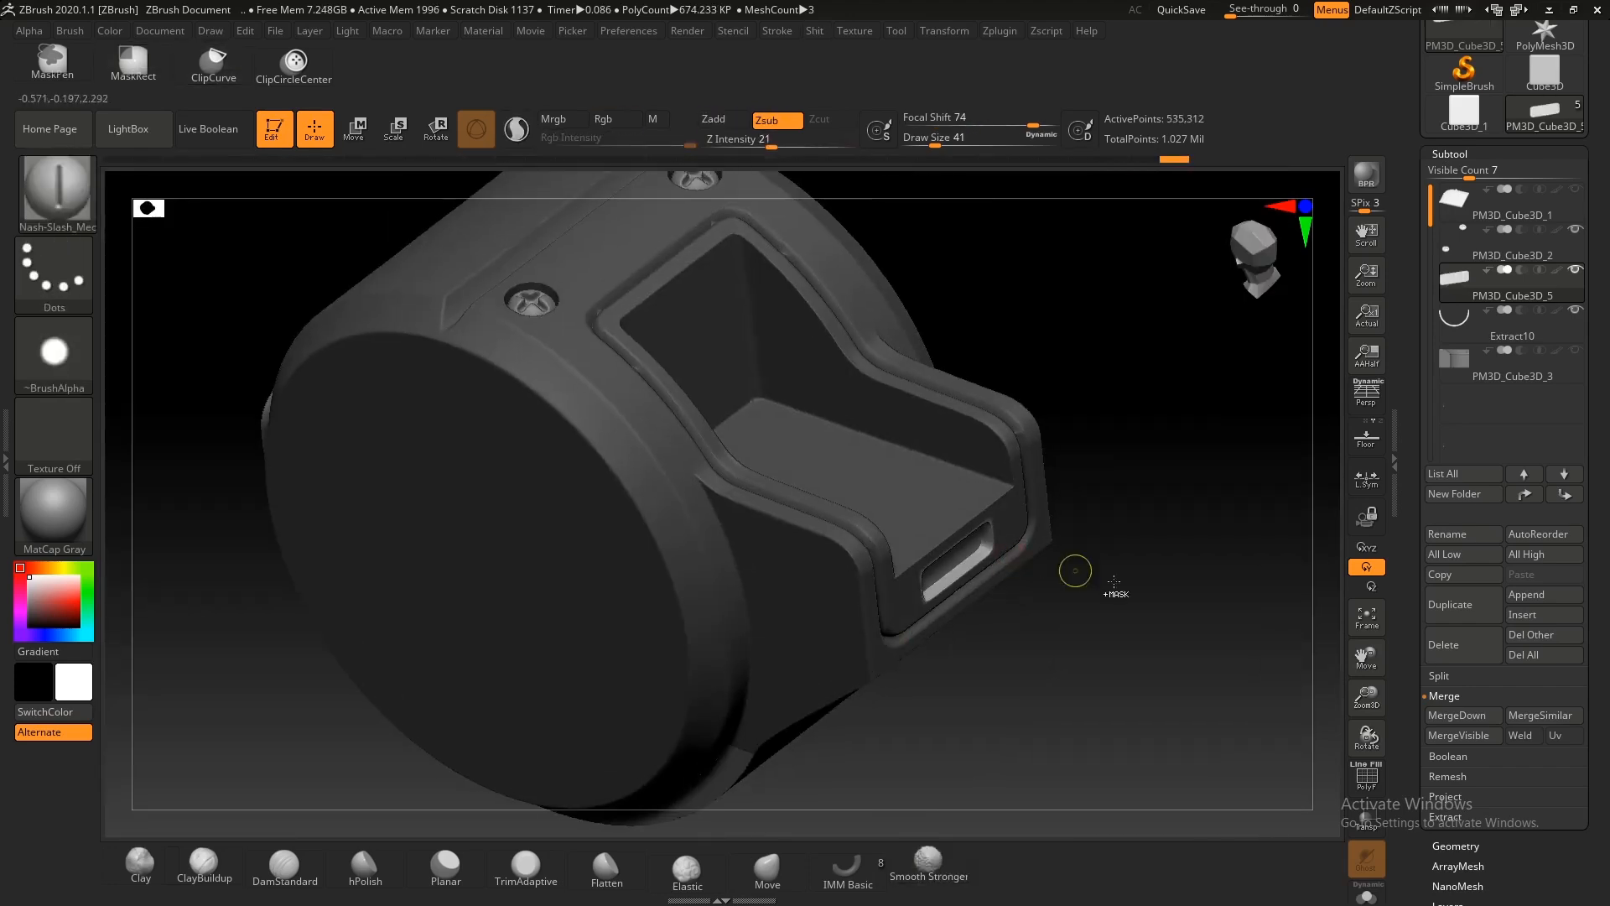
Step: Mask two symmetric rectangular tabs beside the front slot and a connecting strip along the recess's front edge
drag(933, 607, 860, 493)
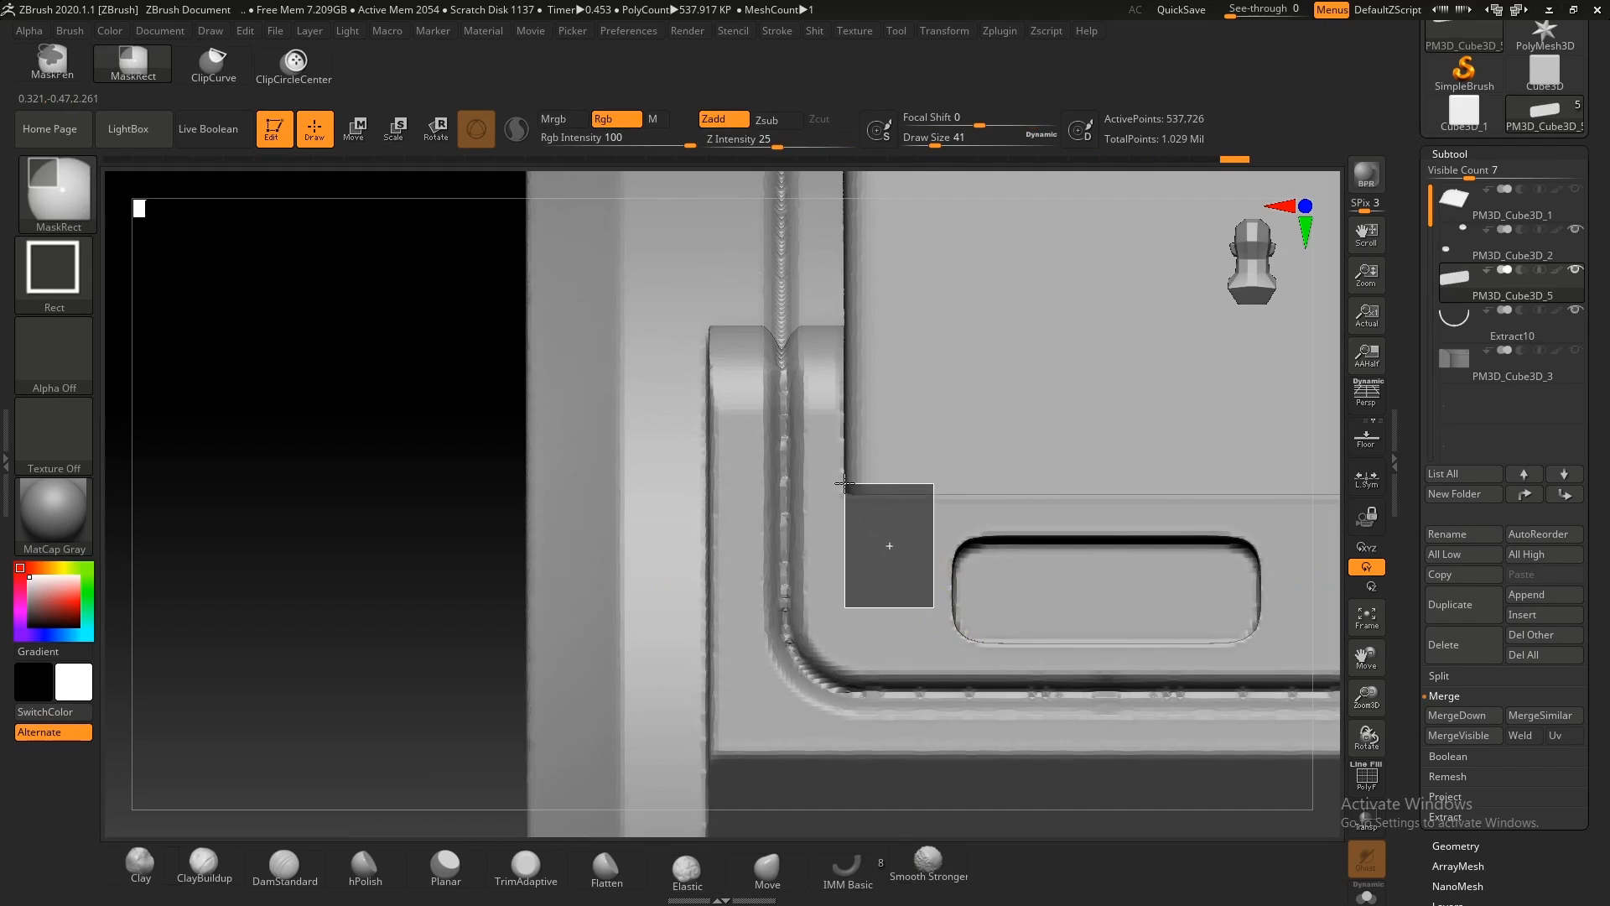
ctrl+drag(844, 483, 844, 482)
mouse_move(1017, 674)
ctrl+alt+mouse_down()
mouse_move(934, 569)
mouse_move(902, 425)
ctrl+alt+mouse_up()
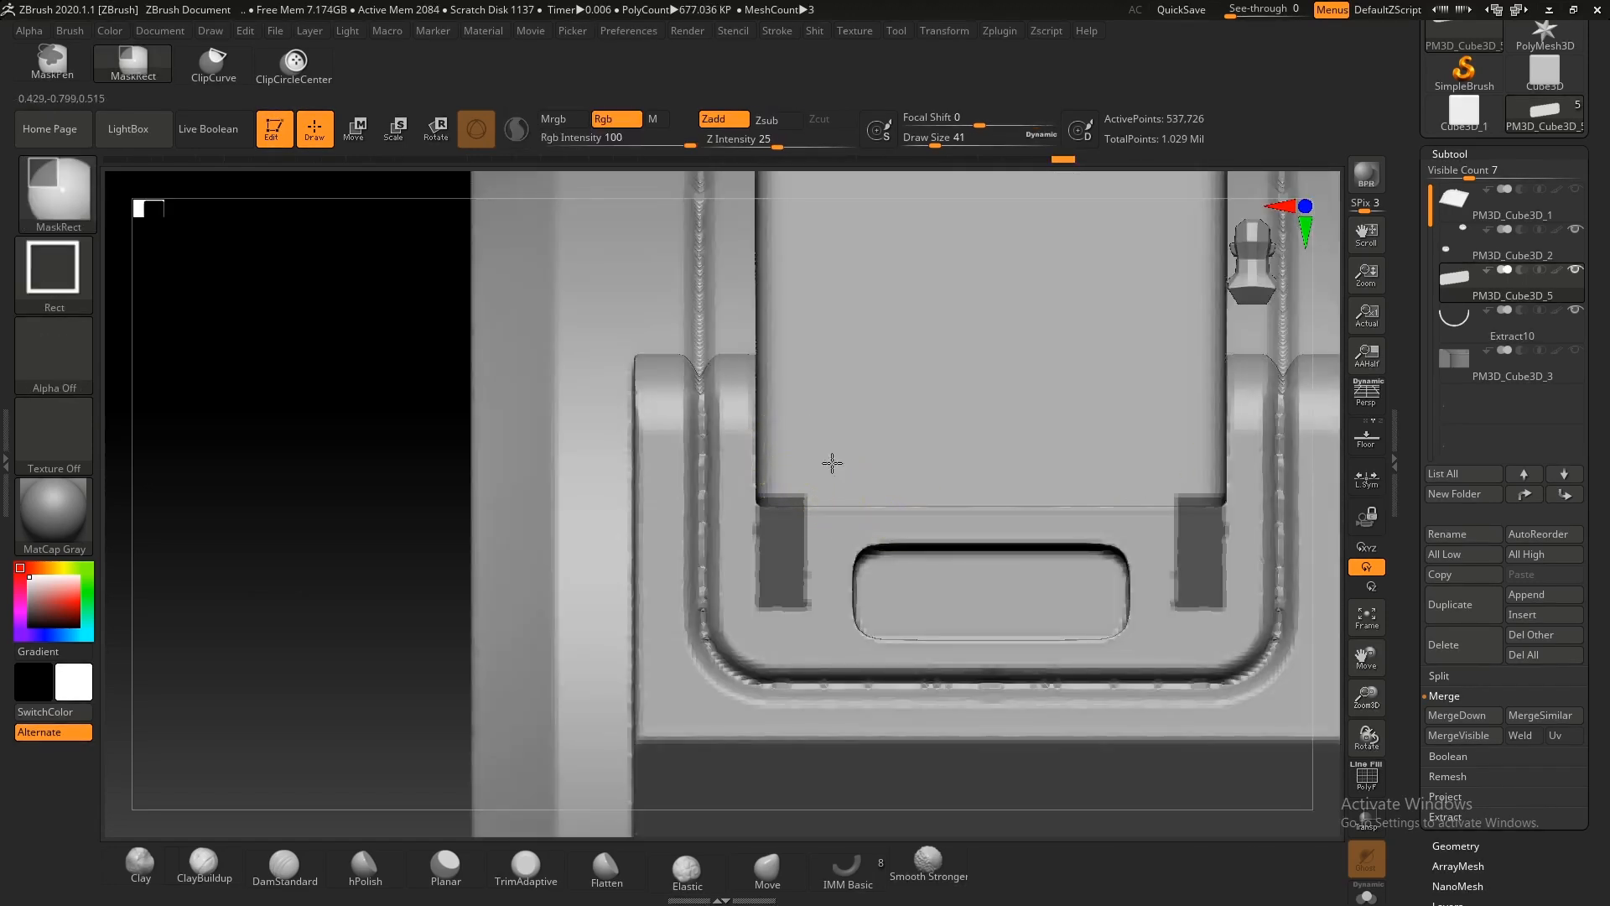
ctrl+drag(783, 449, 1080, 517)
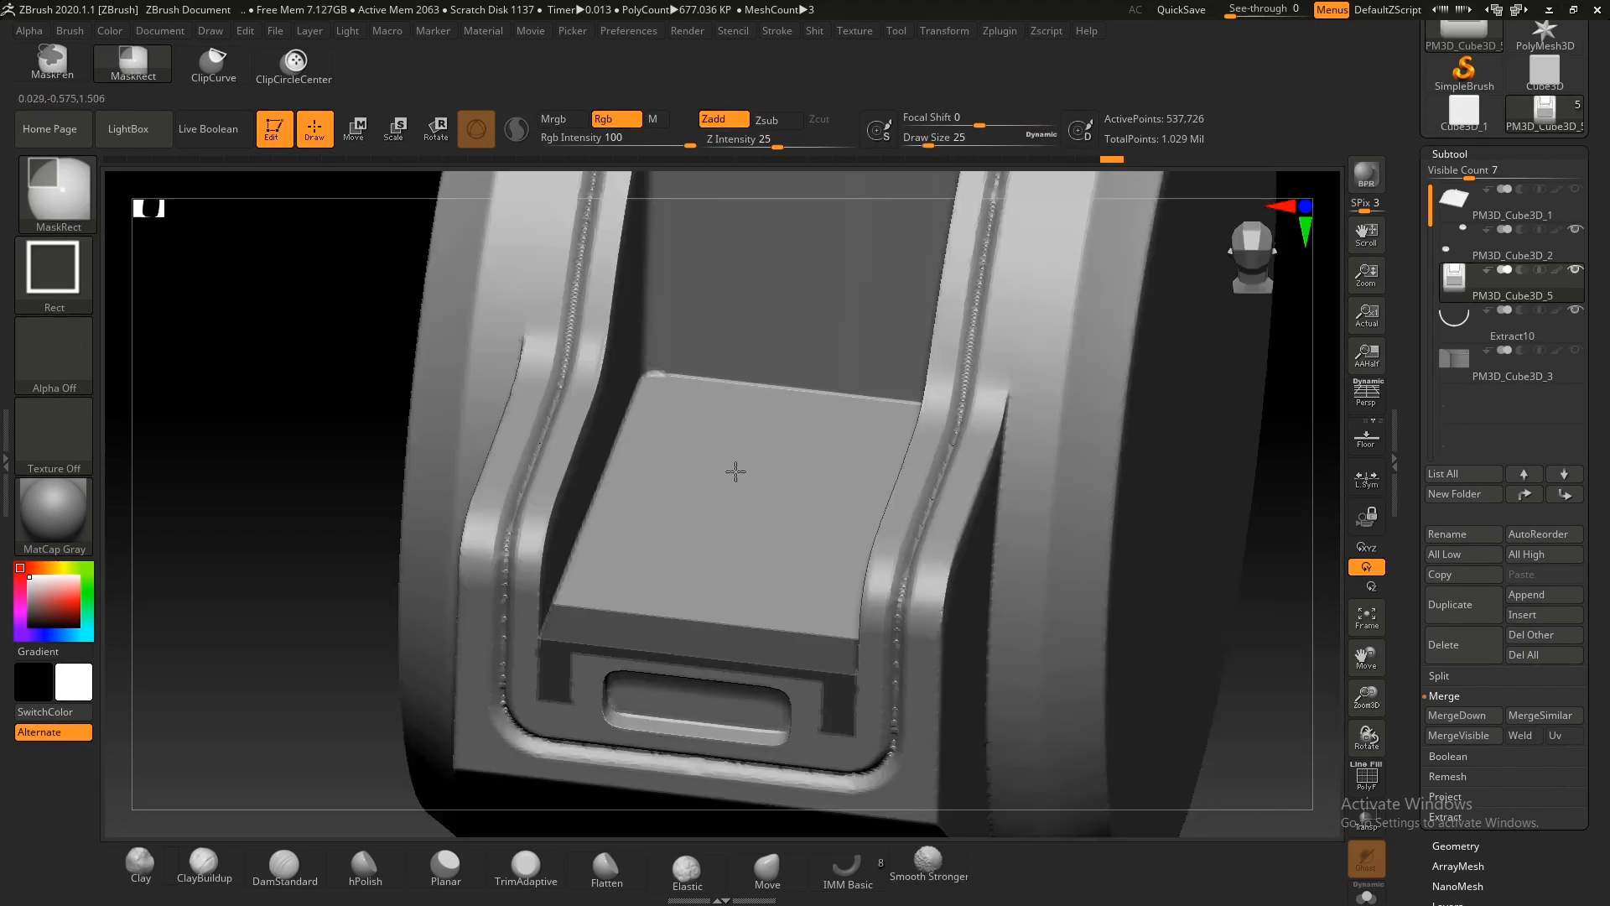
key(shift)
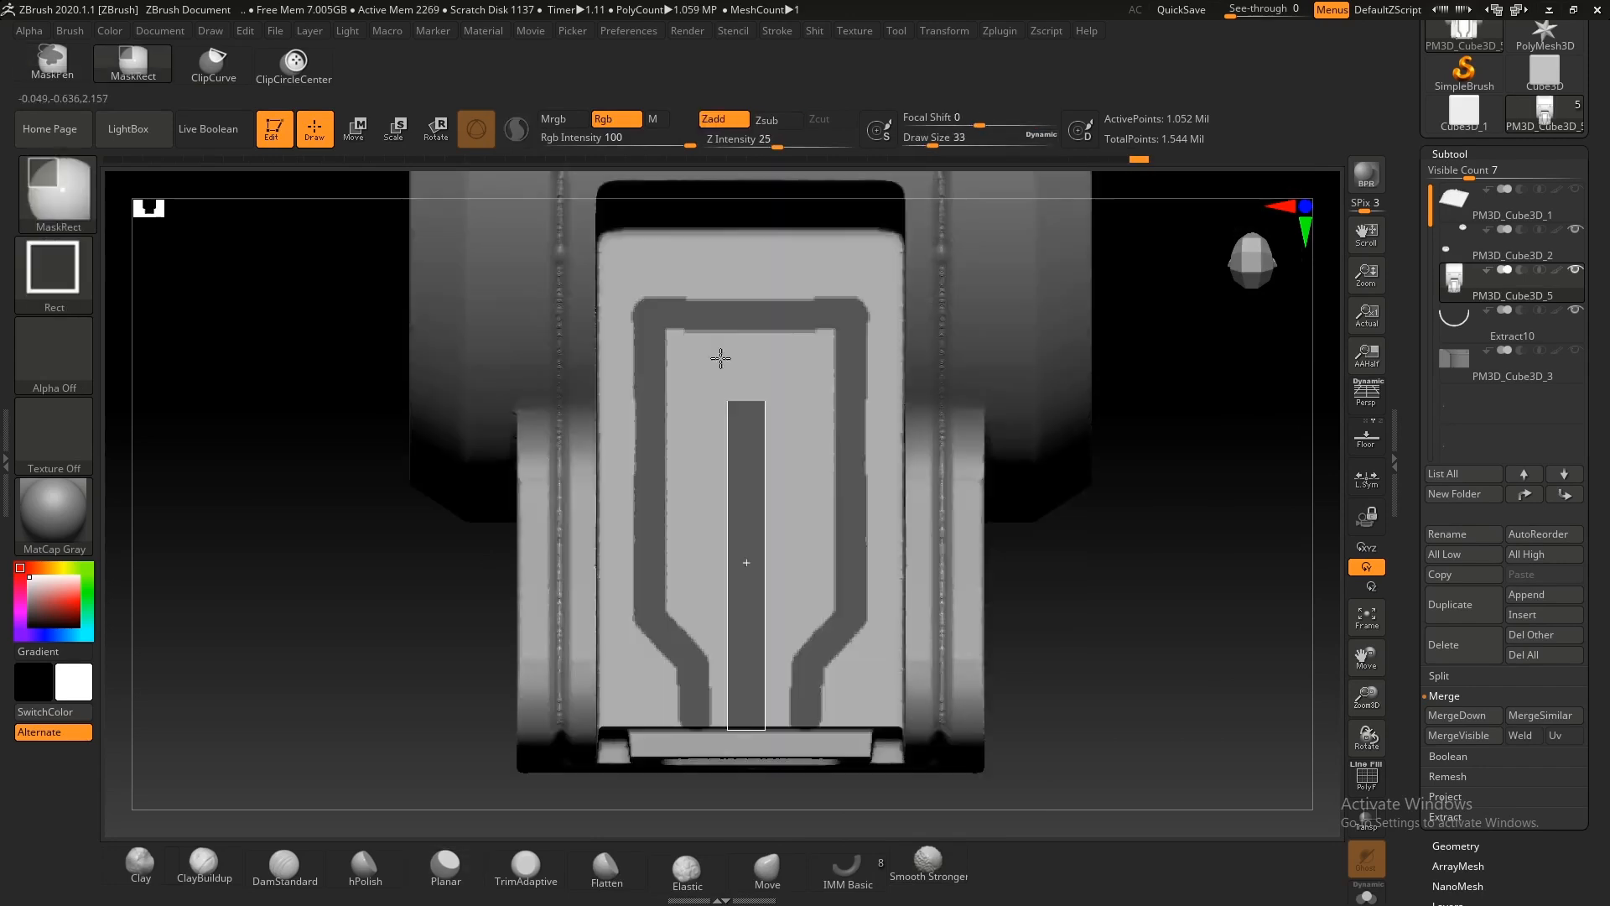
Step: Fill the outlined panel mask on the recess floor with rectangular masks, and even out its side and top edges
ctrl+drag(765, 730, 699, 326)
ctrl+drag(726, 657, 685, 310)
ctrl+drag(661, 582, 685, 357)
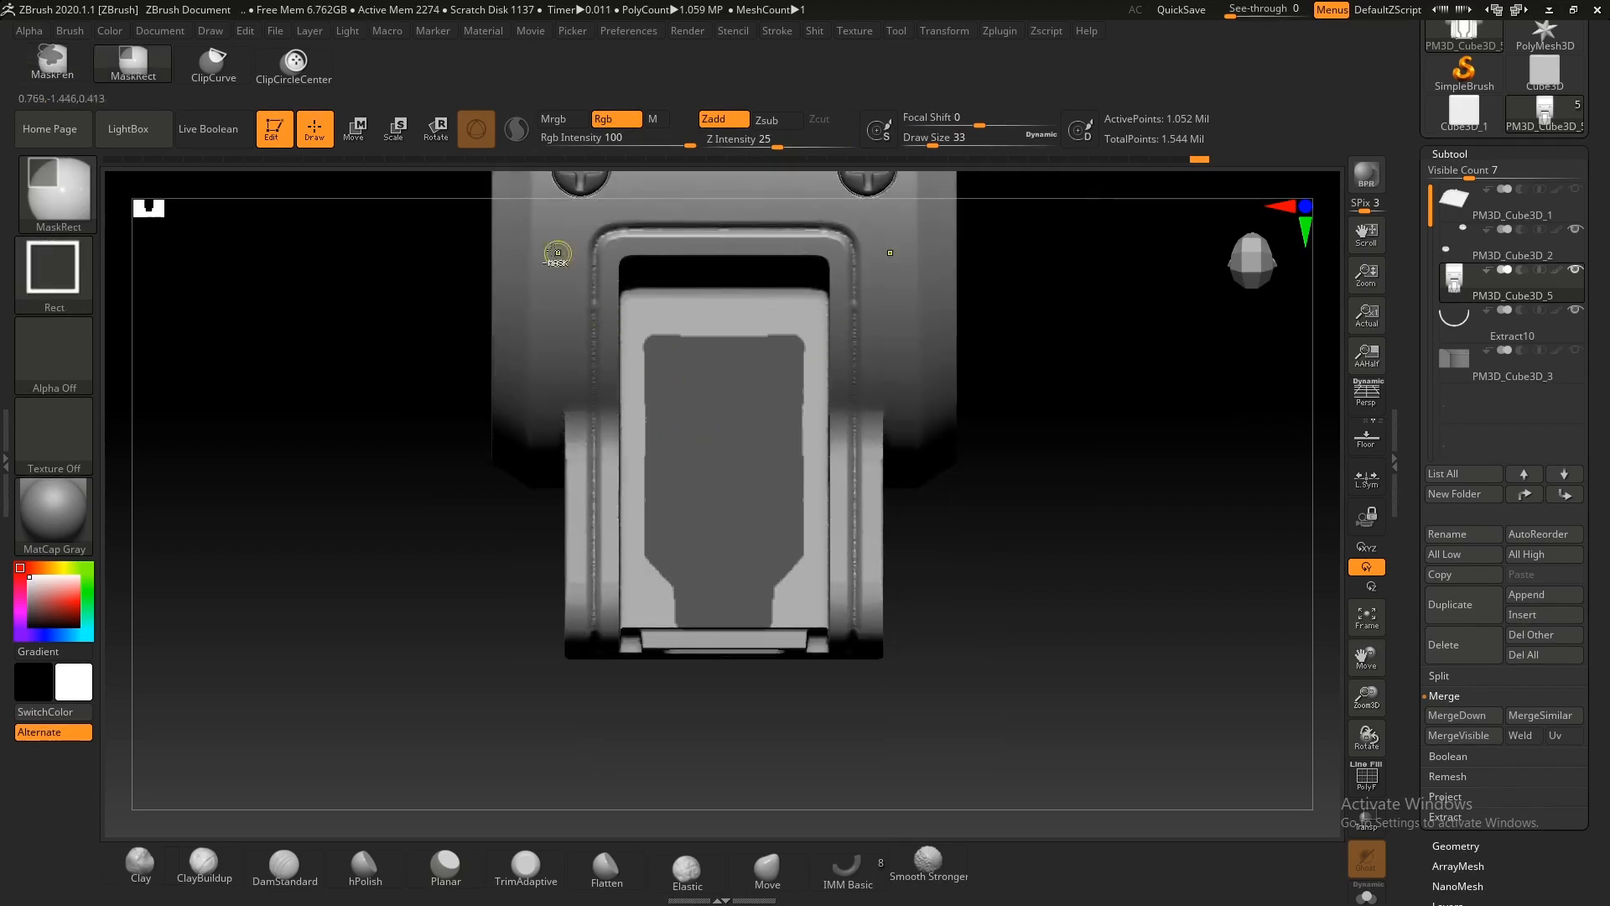
ctrl+drag(554, 251, 640, 678)
ctrl+drag(640, 678, 645, 684)
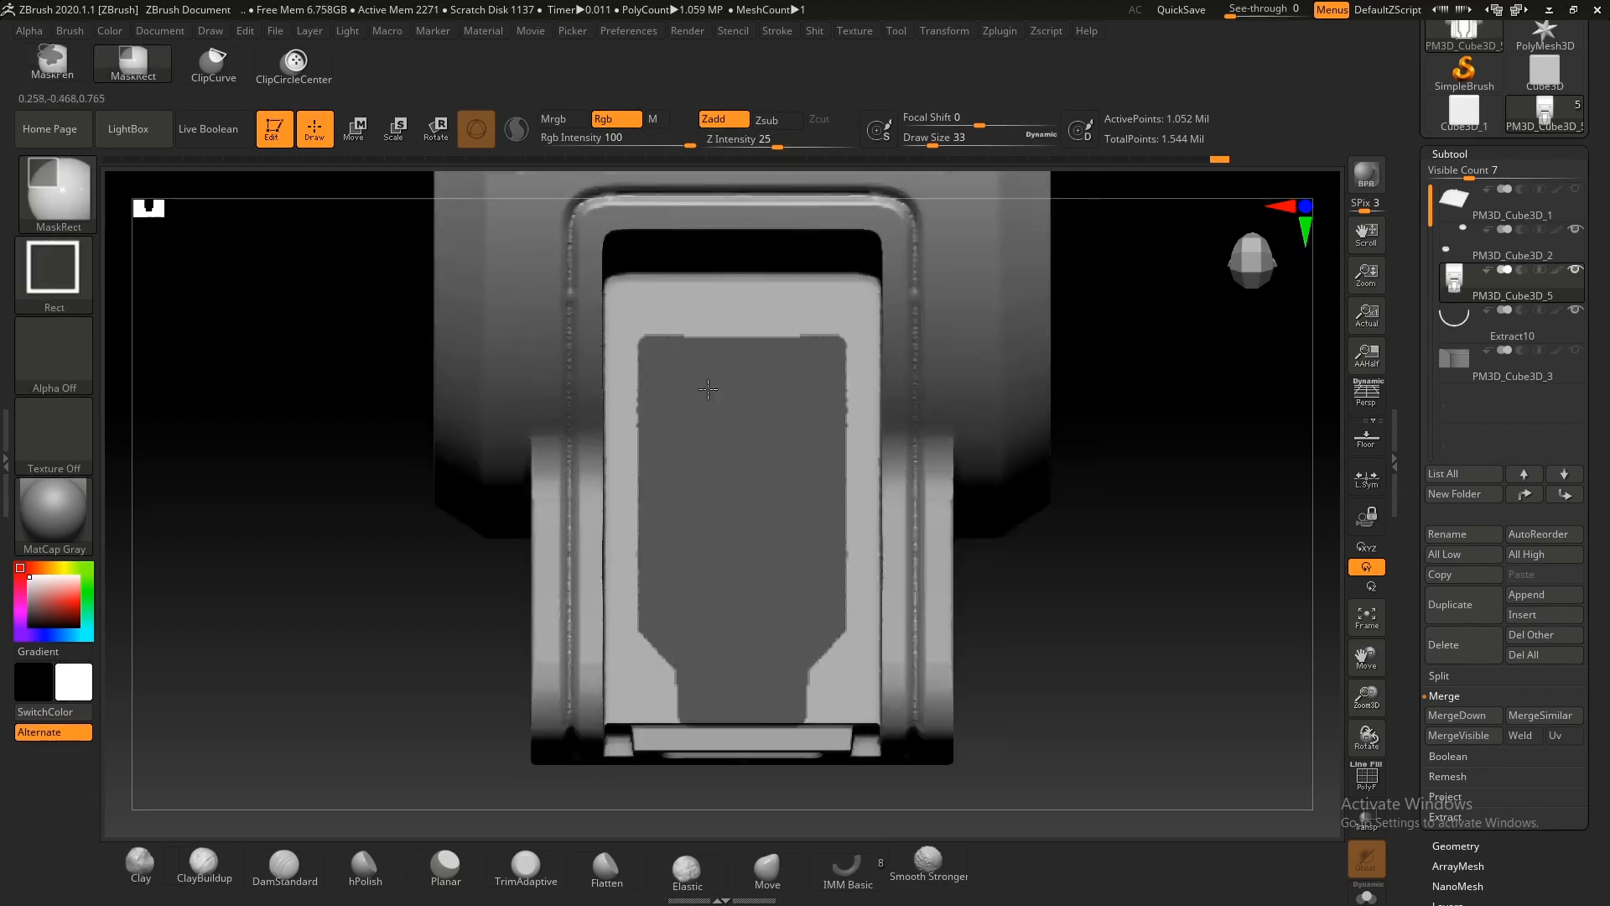
ctrl+drag(495, 209, 985, 342)
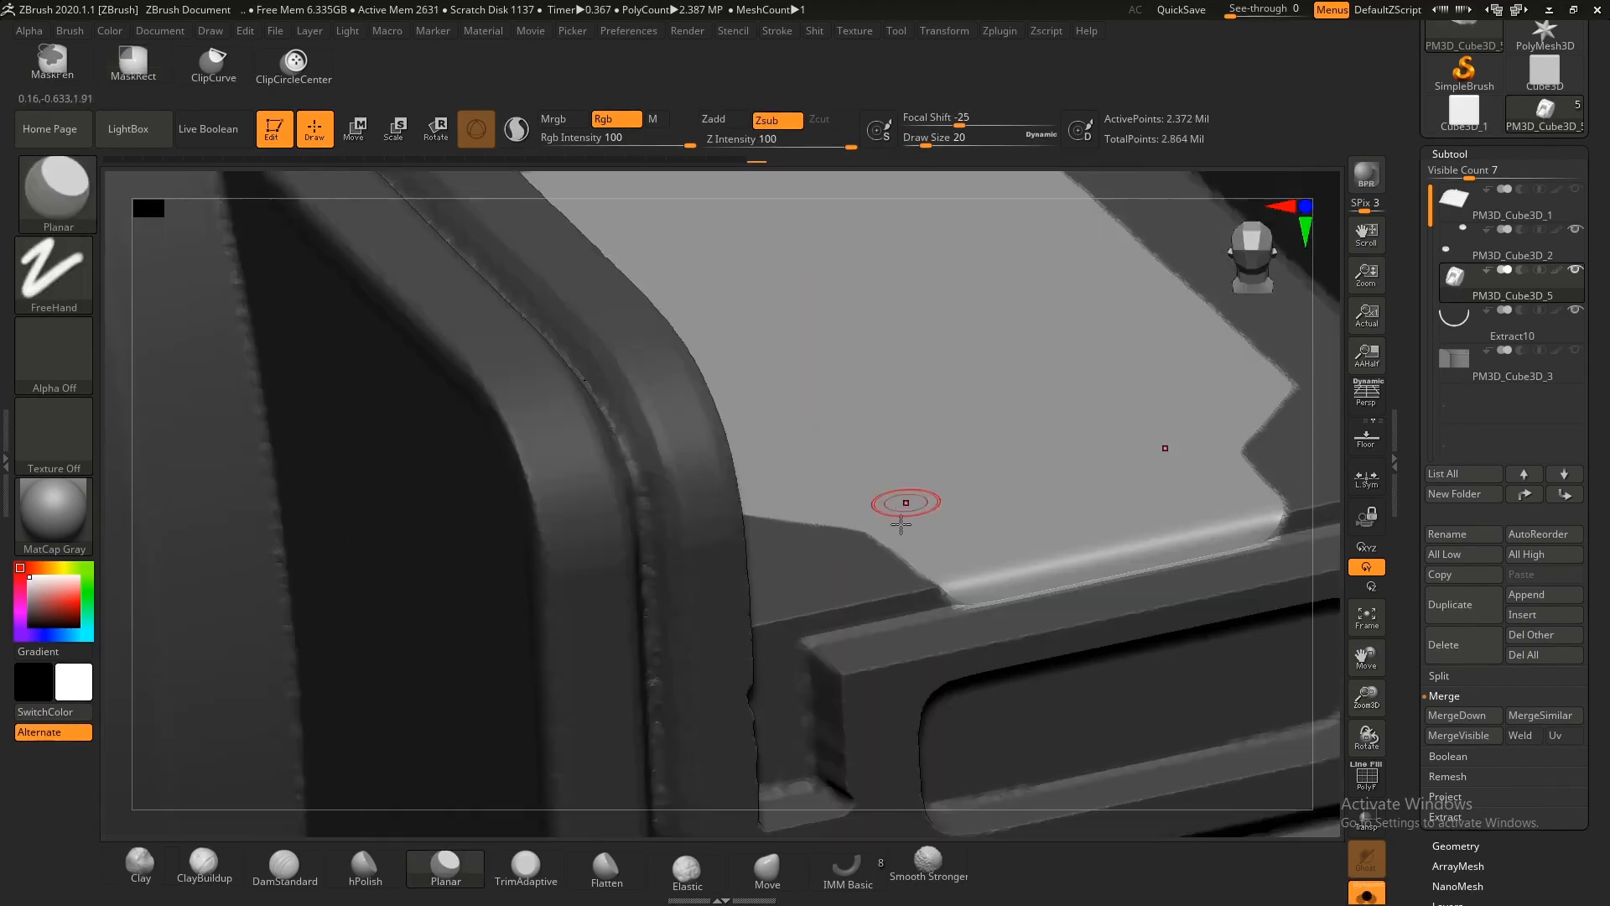
Step: Check the recess floor's polygroups in polyframe display and isolate the inner panel's polygroup
key(shift+f)
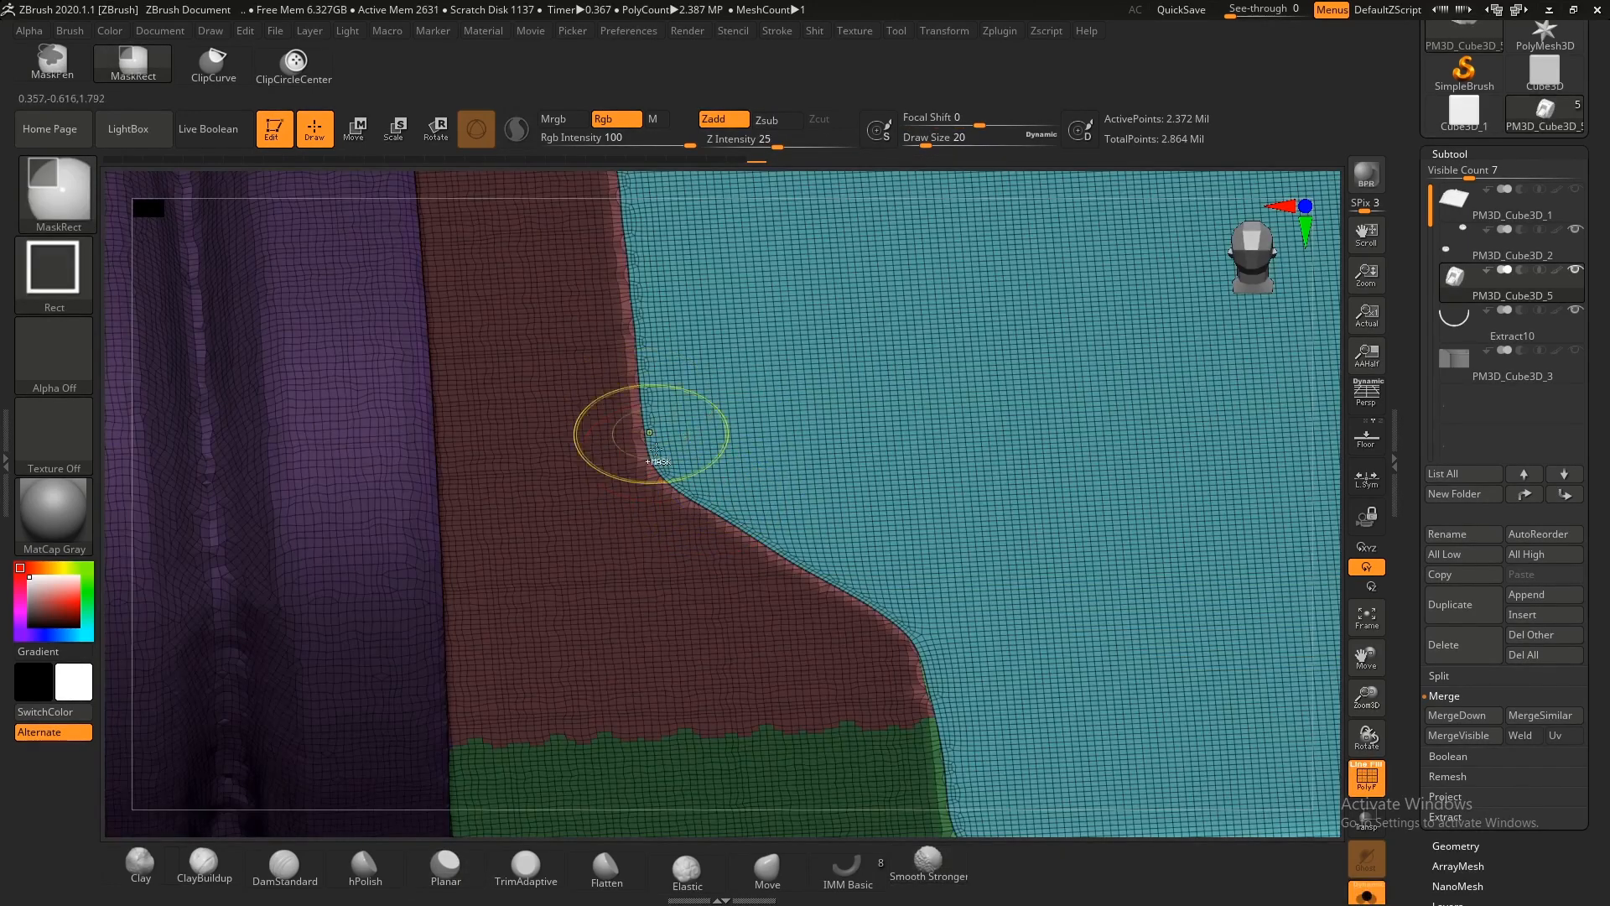
key(shift+f)
ctrl+right_drag(707, 503, 657, 444)
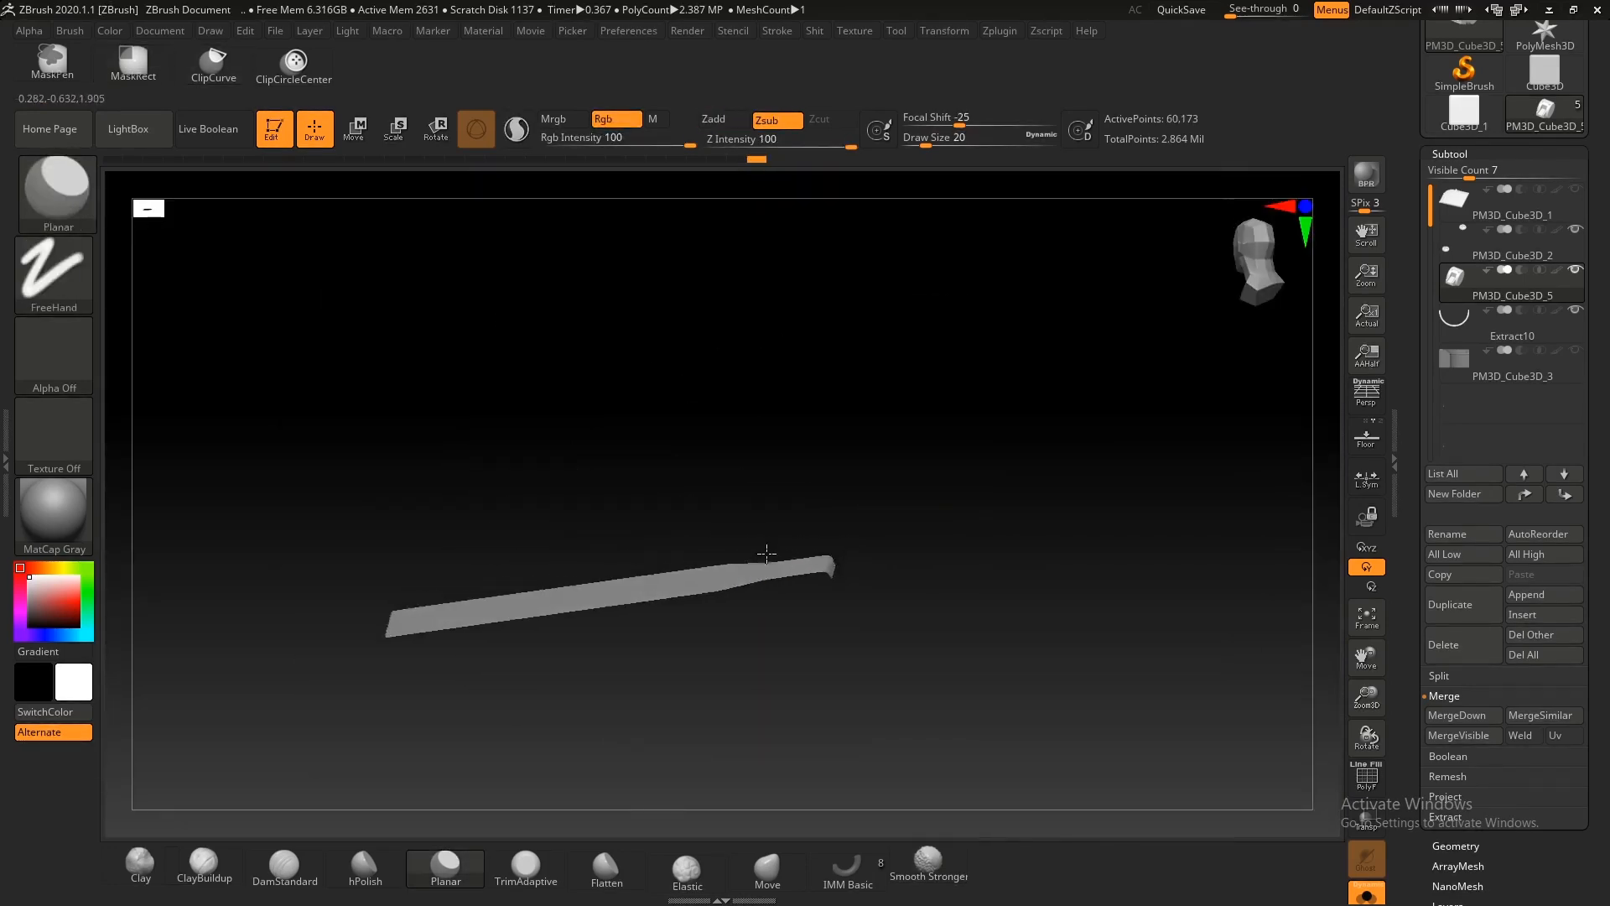
mouse_move(767, 554)
right_down()
mouse_move(683, 654)
mouse_move(477, 614)
right_up()
key(ctrl+shift)
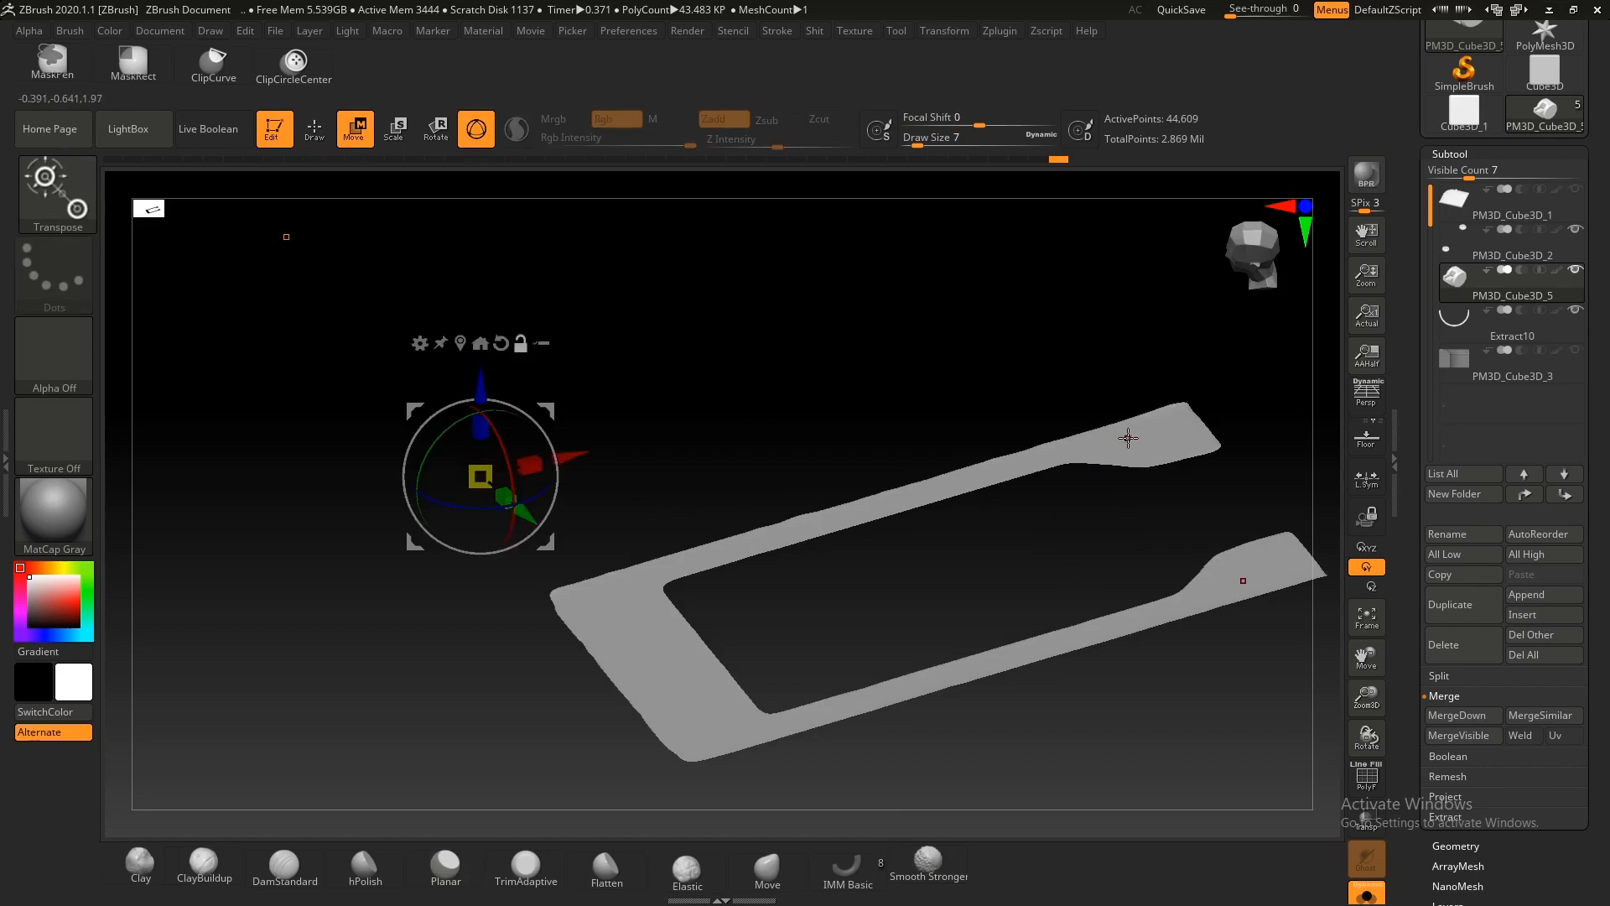
Step: Place the transform gizmo on the flared end of the isolated U-shaped border
alt+click(1128, 438)
alt+drag(1225, 474, 952, 357)
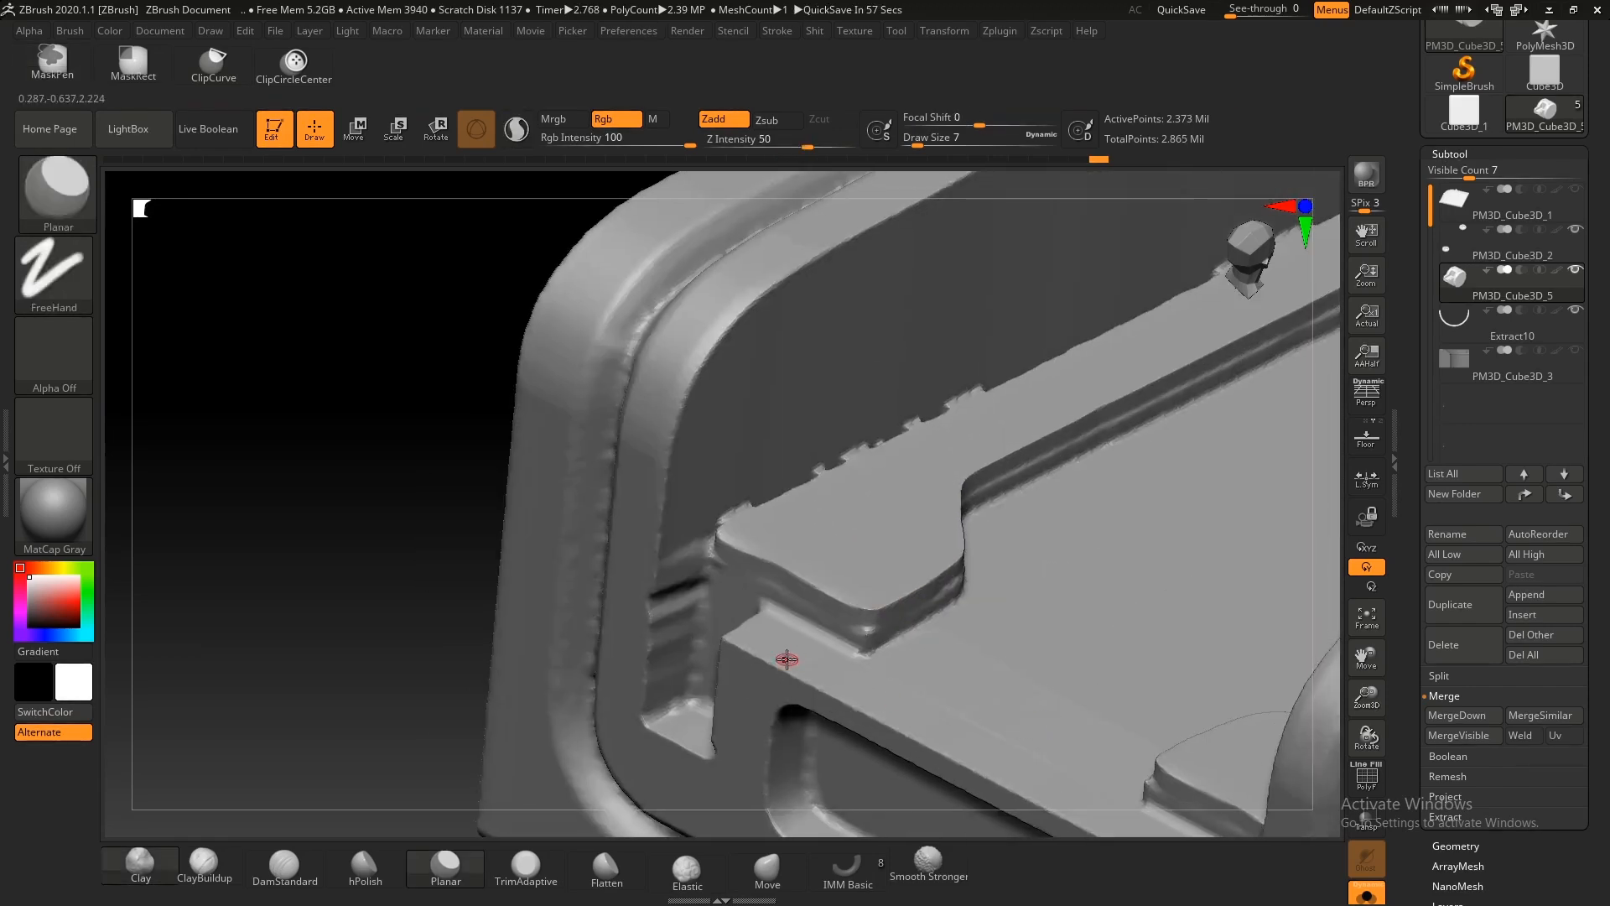
Step: Flatten the end face of the raised border's flared tab and sharpen its upper edge using the Planar brush at size 9
key(s)
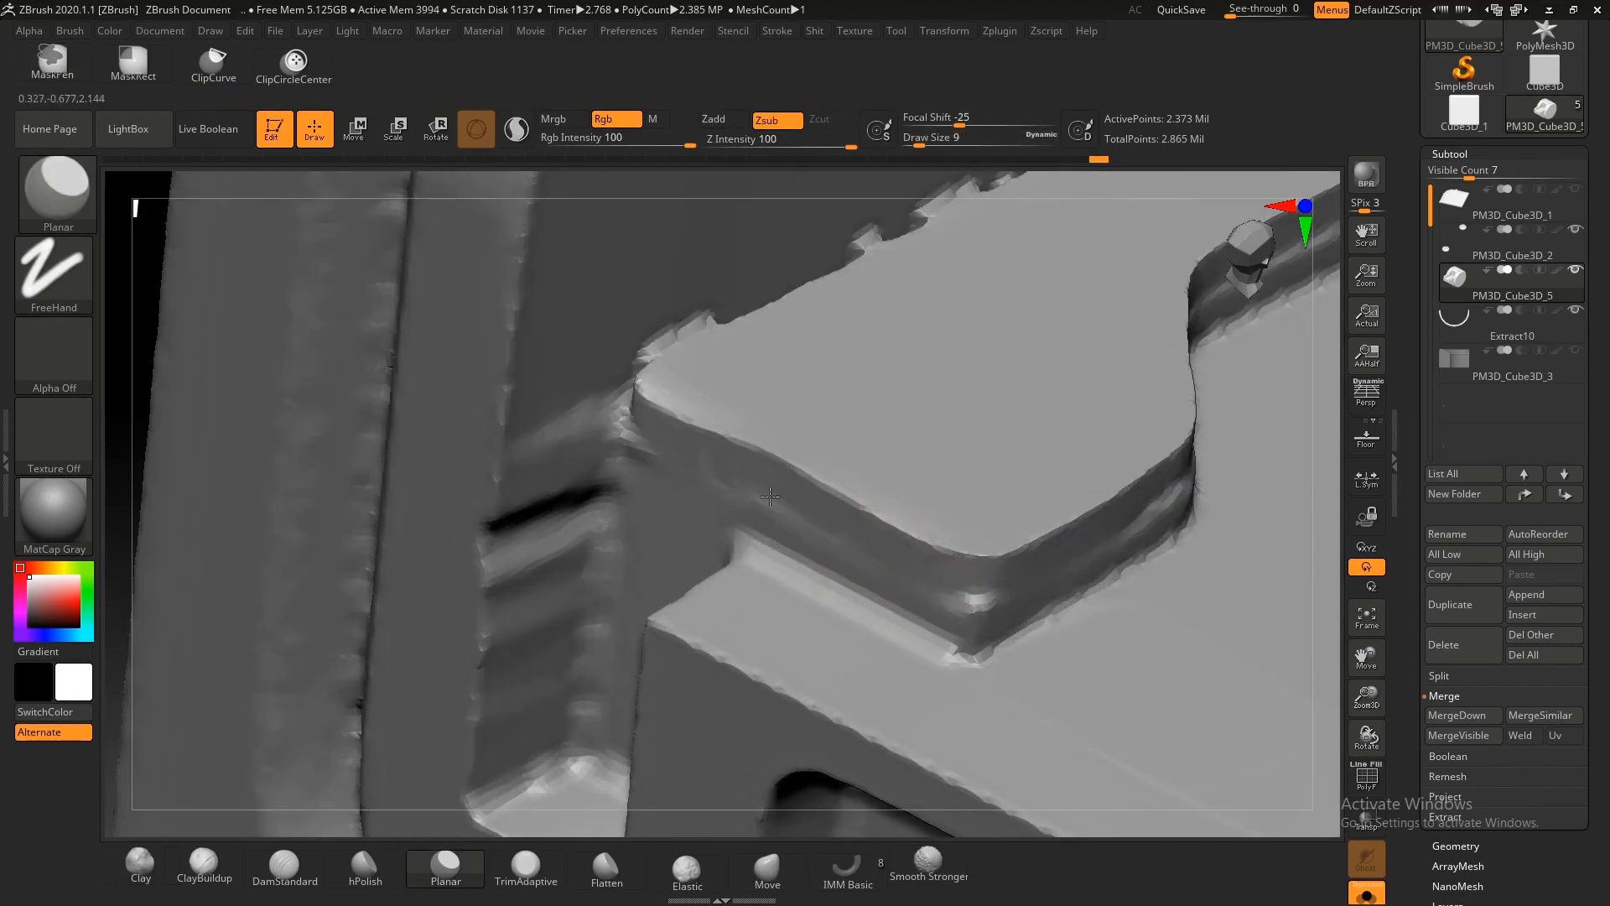
drag(770, 496, 909, 581)
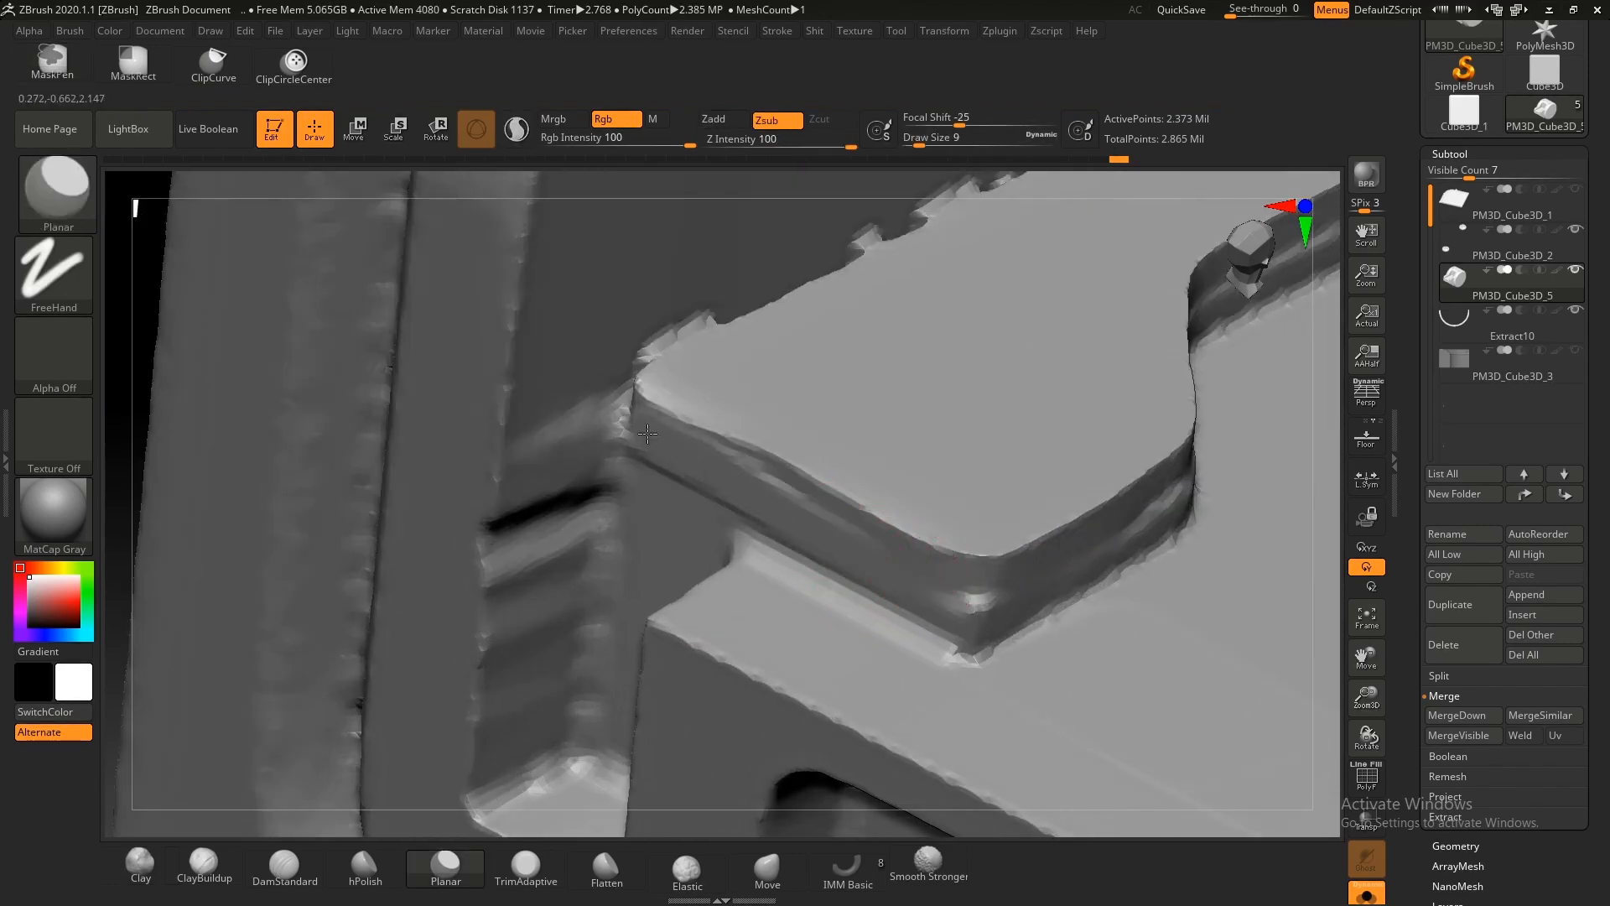
drag(820, 492, 632, 384)
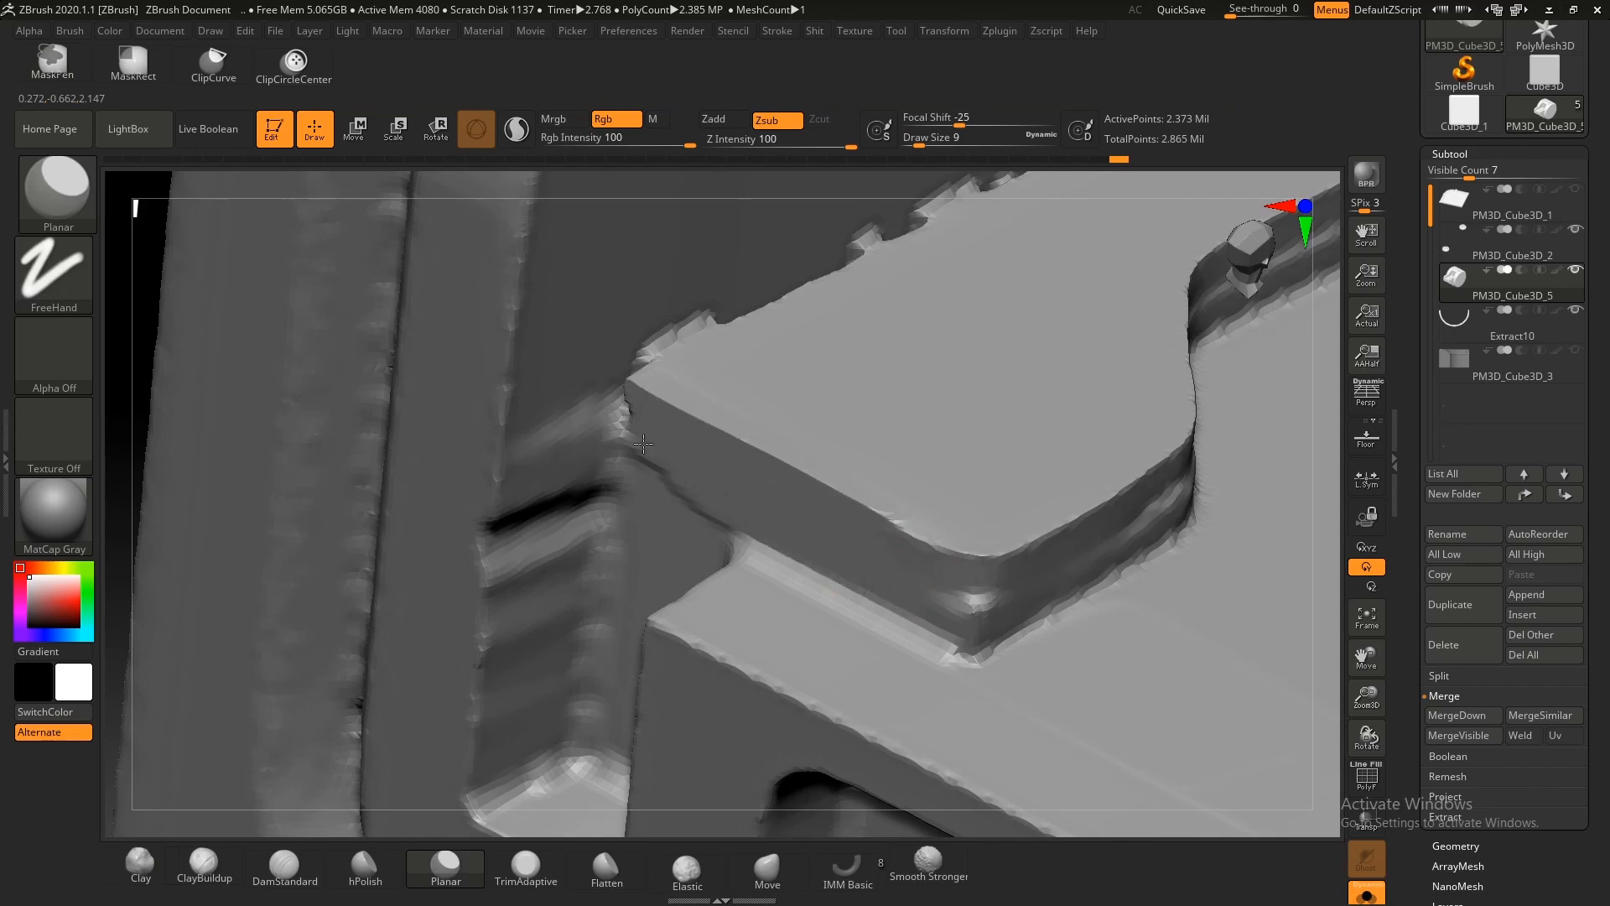
mouse_move(741, 530)
right_down()
mouse_move(797, 527)
mouse_move(733, 504)
right_up()
key(s)
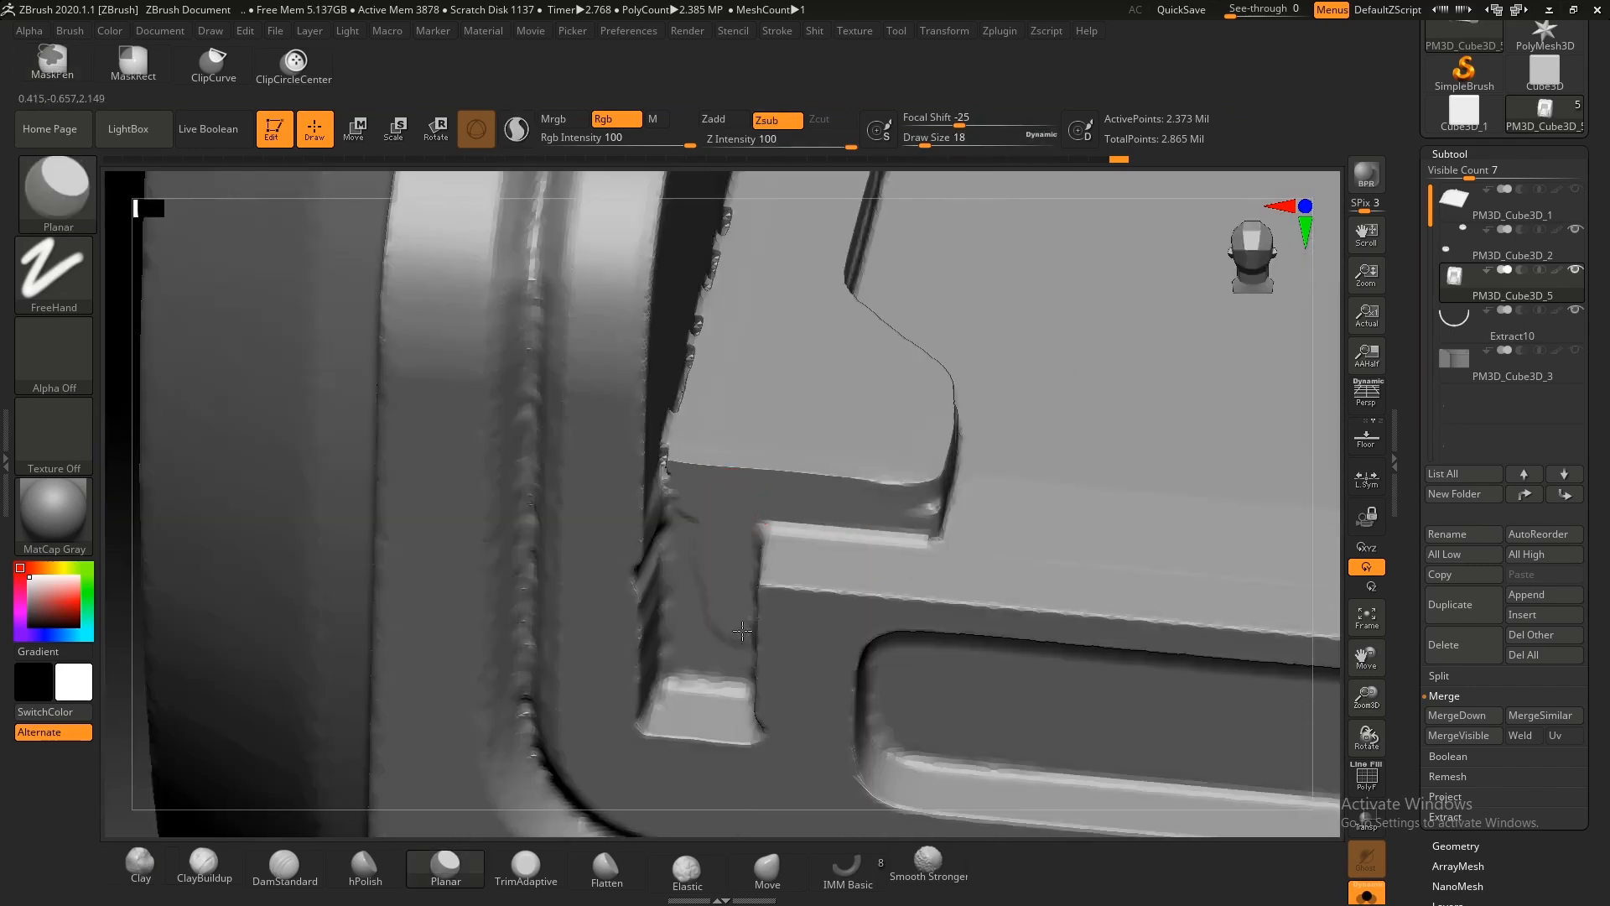
Step: Flatten the ridged recess wall beside the flared tab with the Planar brush, enlarging the draw size to 29
ctrl+right_drag(702, 574, 826, 663)
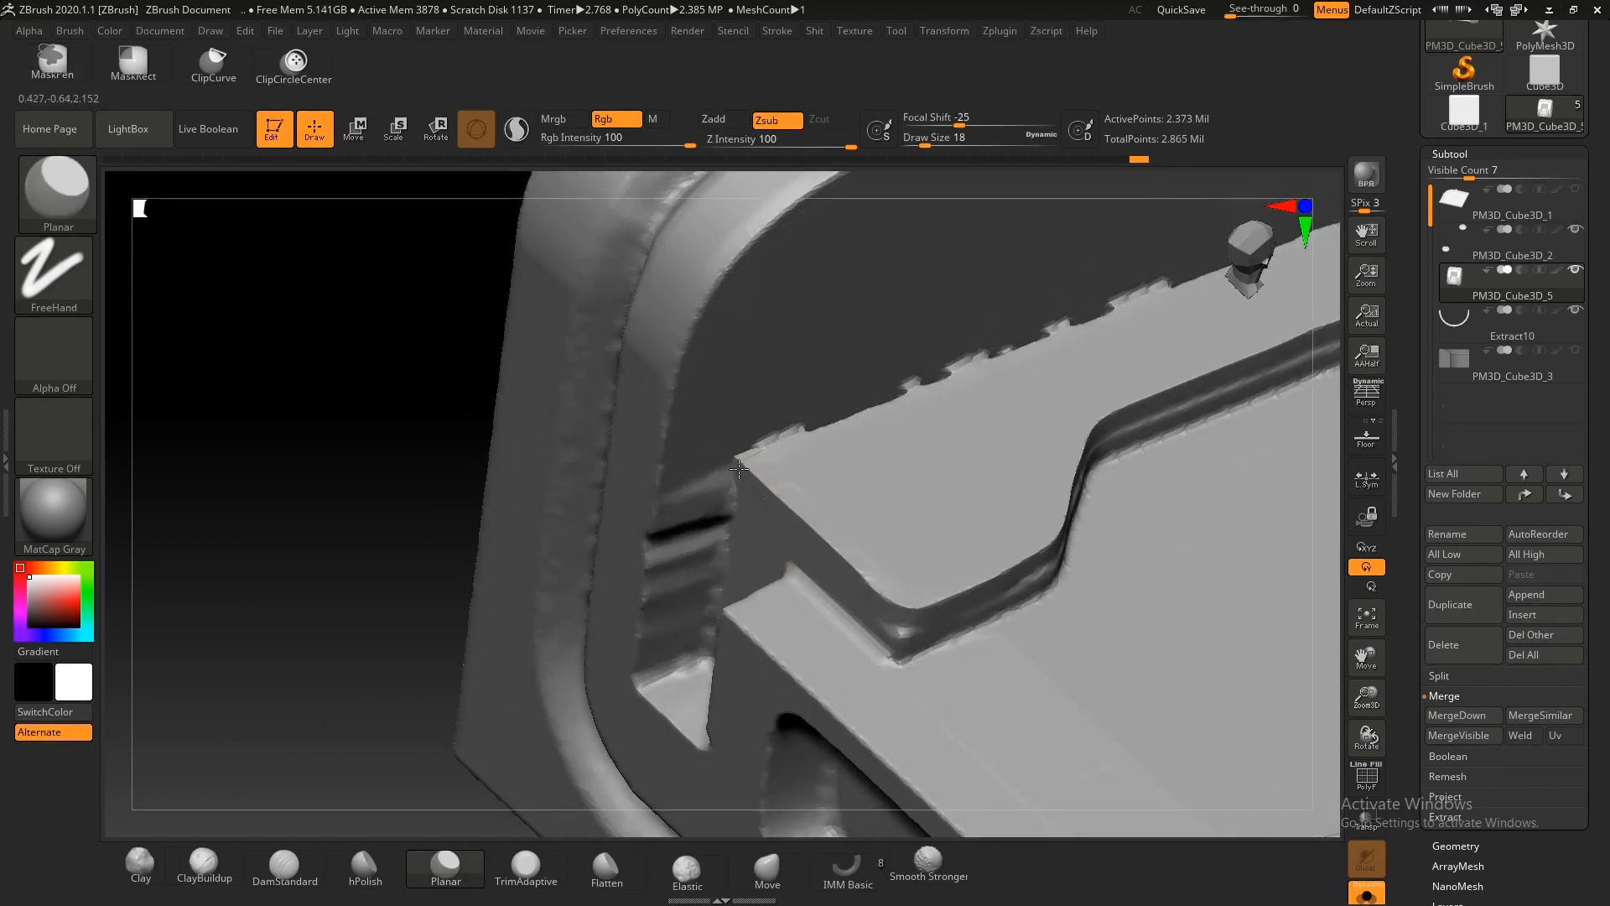
drag(710, 479, 695, 545)
key(ctrl+z)
key(s)
drag(756, 406, 749, 407)
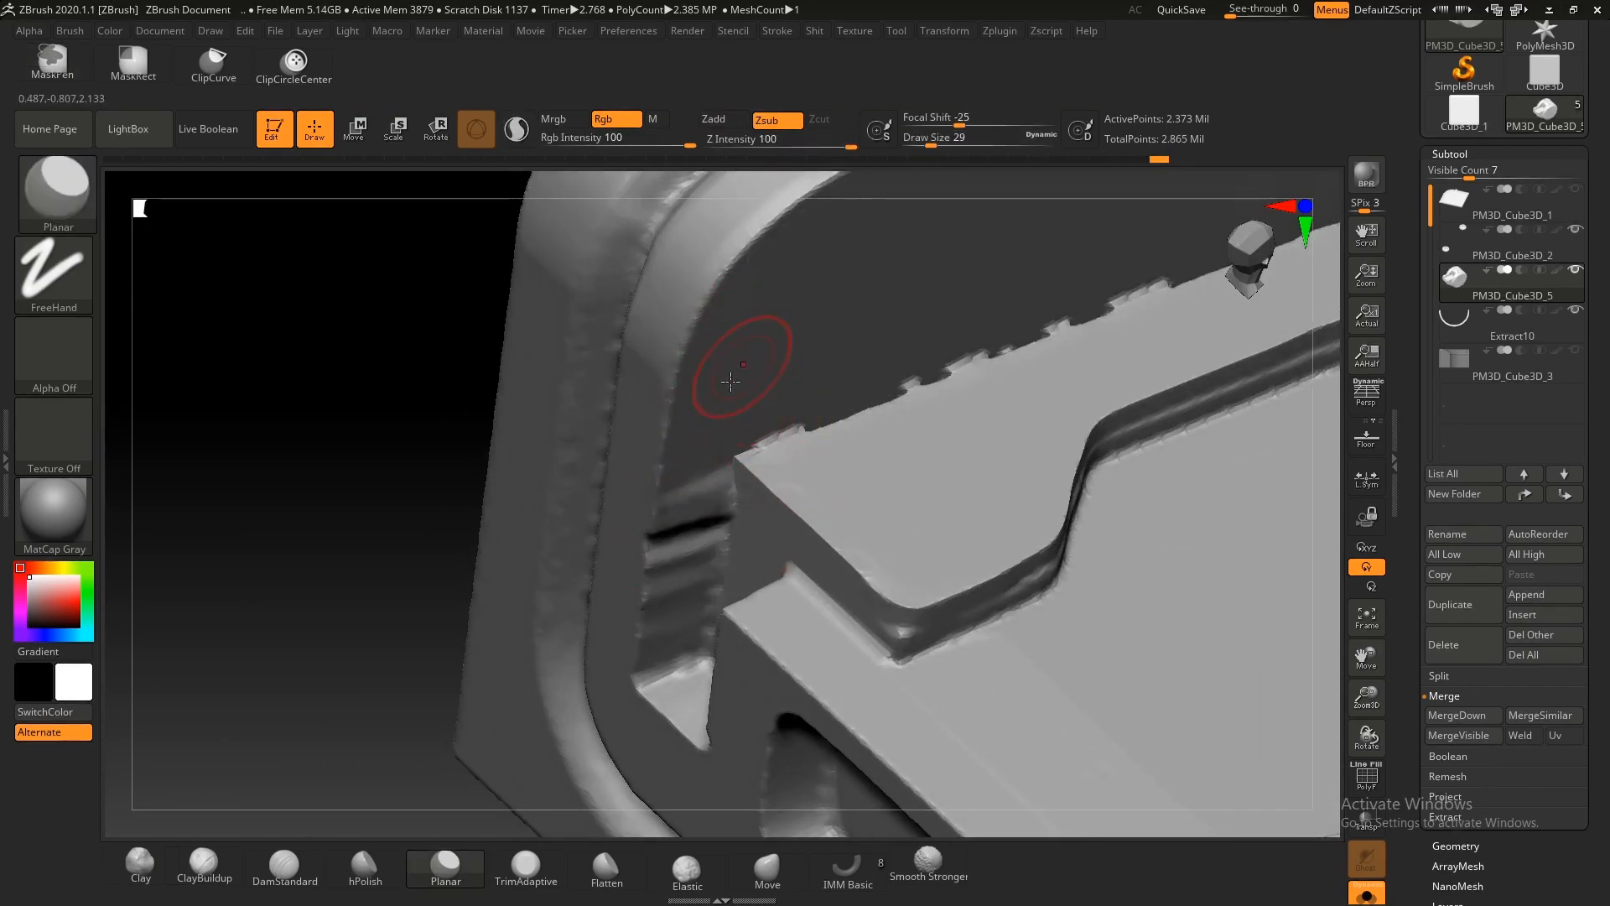
mouse_move(675, 565)
ctrl+right_down()
mouse_move(729, 504)
mouse_move(759, 713)
ctrl+right_up()
Step: Flatten and smooth the tab's rounded corner and curved side wall with a small Planar brush and Smooth Stronger
key(s)
drag(671, 602, 654, 602)
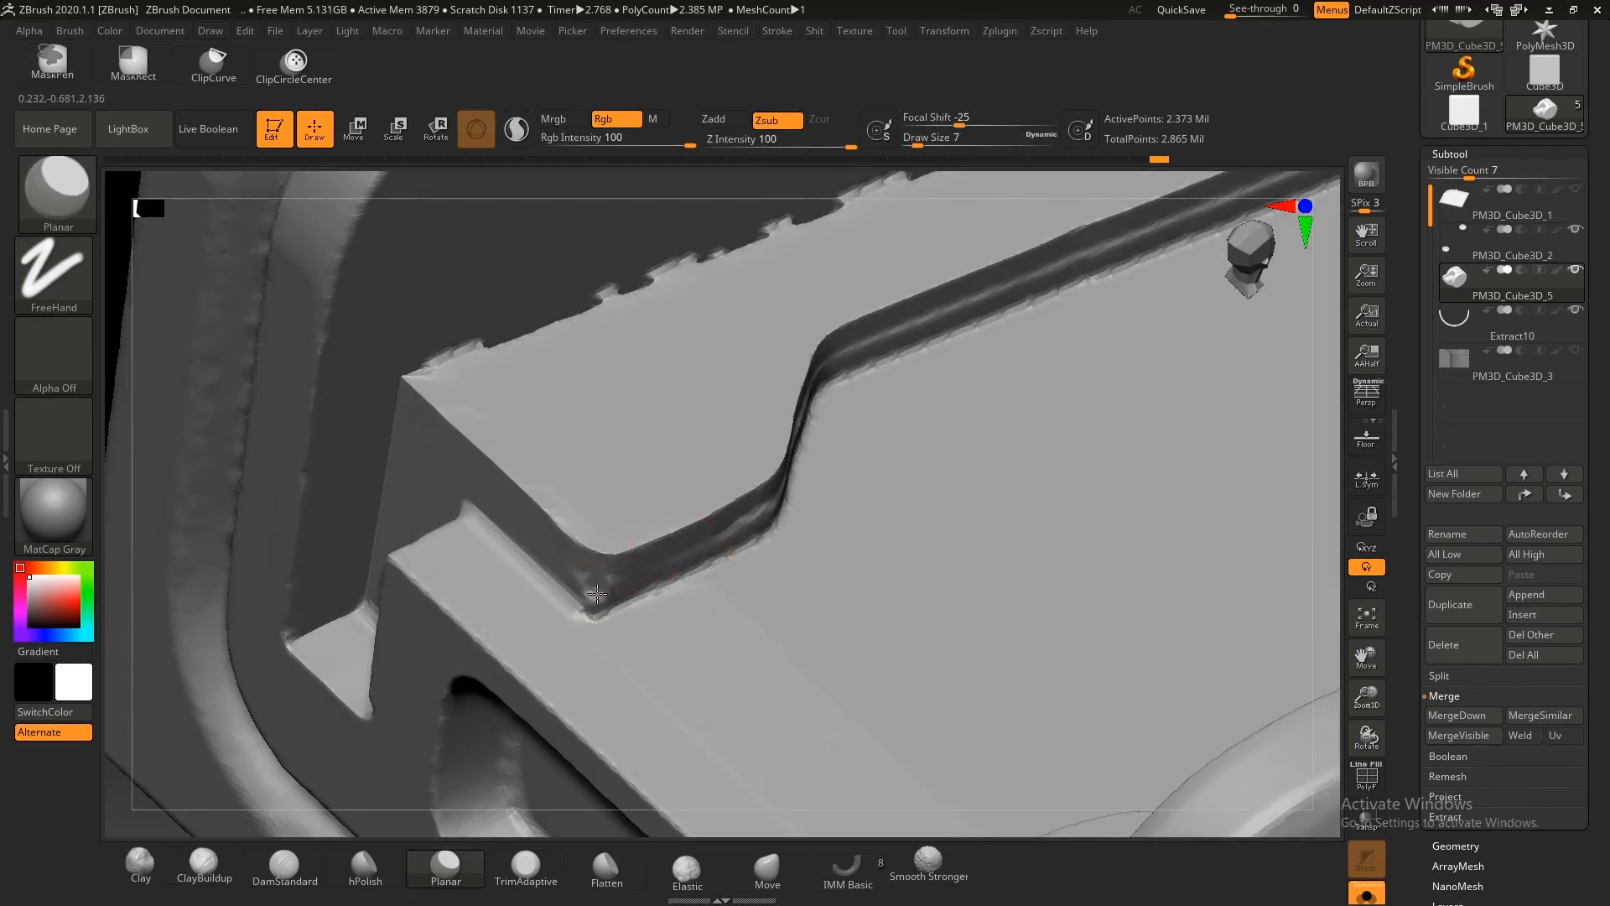
ctrl+right_drag(654, 585, 705, 512)
mouse_move(704, 512)
right_down()
mouse_move(769, 640)
mouse_move(717, 590)
right_up()
key(s)
drag(716, 590, 719, 590)
drag(728, 591, 767, 587)
right_drag(788, 586, 873, 521)
shift+drag(856, 537, 823, 528)
right_drag(822, 528, 782, 545)
Step: Smooth the long inner side wall of the raised border, touching it up with the Planar brush at size 9
shift+drag(1135, 496, 1318, 473)
alt+right_drag(1318, 473, 931, 474)
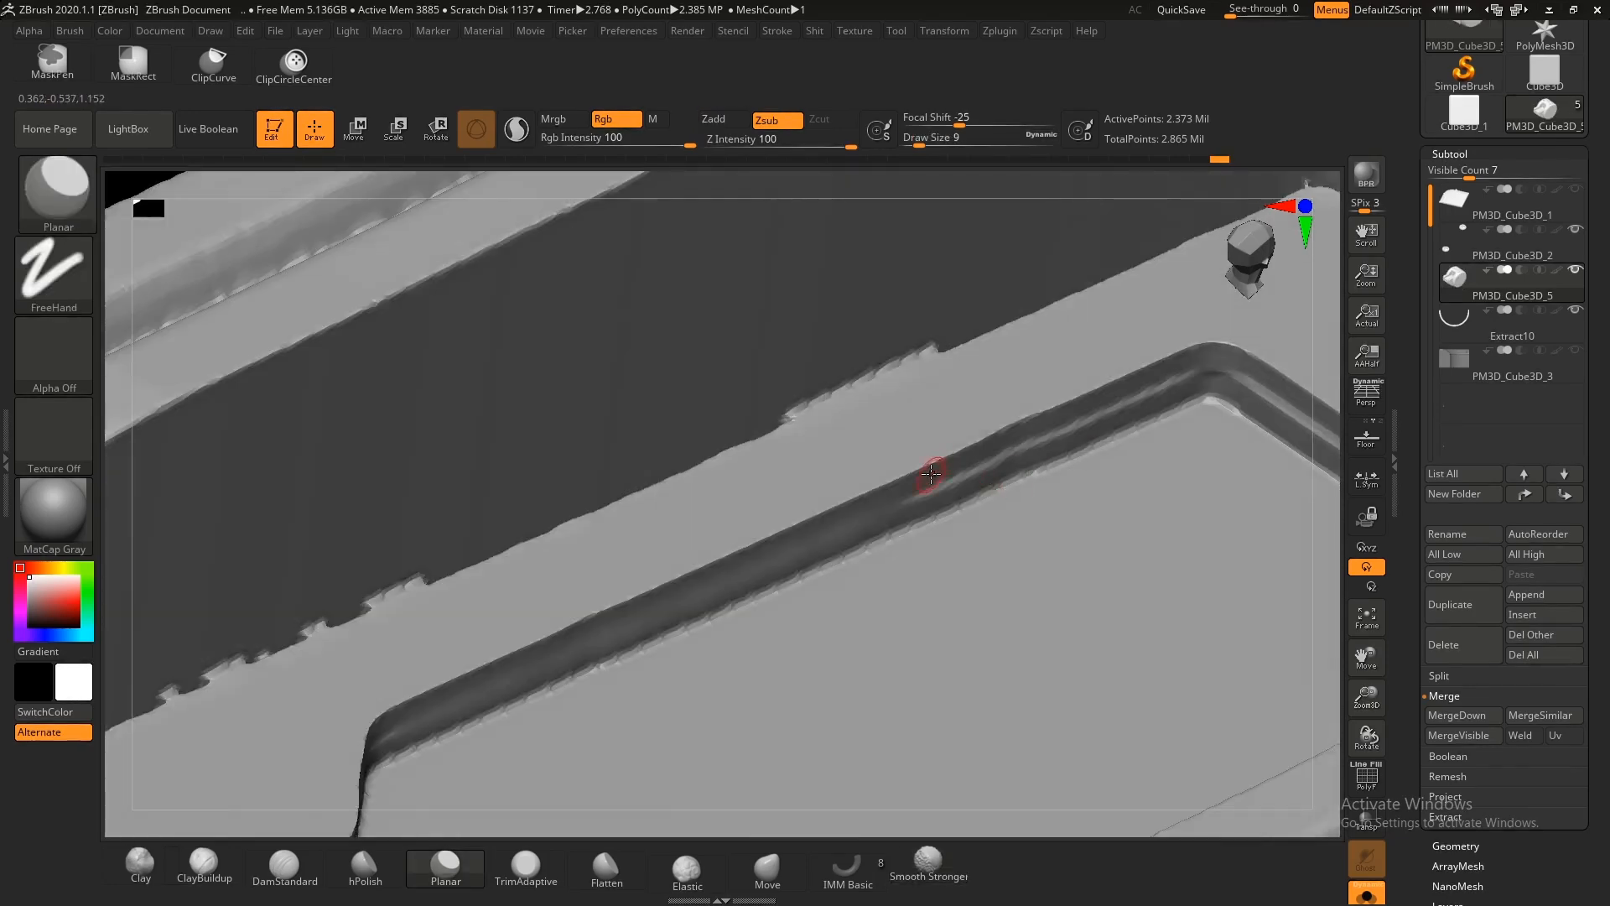
drag(903, 501, 908, 500)
shift+drag(915, 499, 1114, 408)
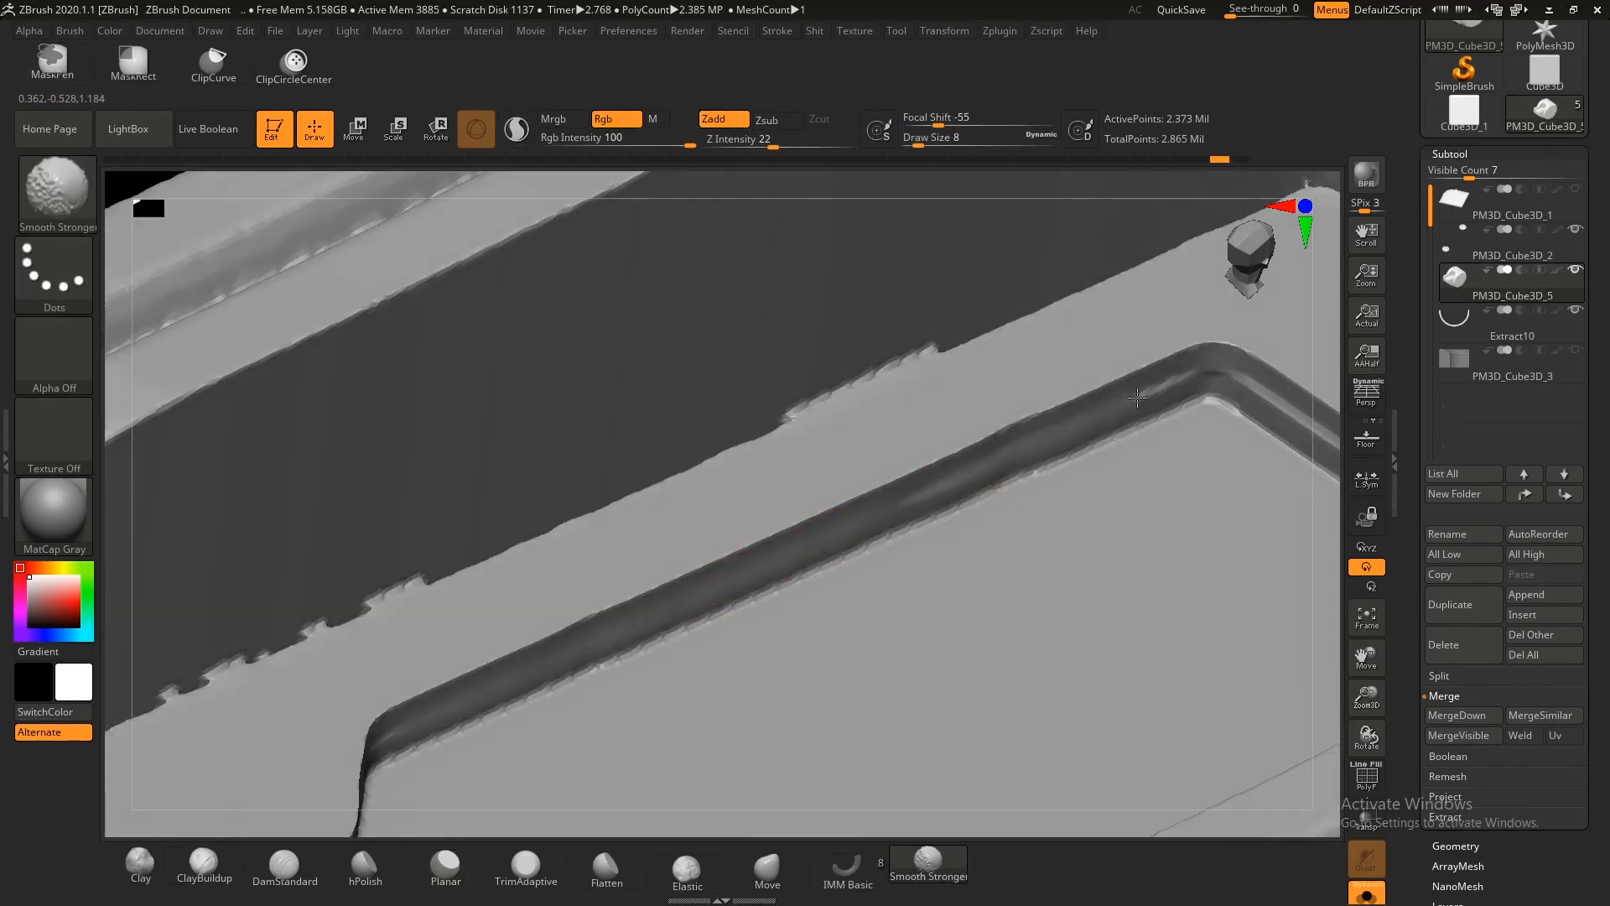
Step: Flatten and smooth the inner wall at the far end of the border with the Planar brush at size 22
mouse_move(1005, 460)
ctrl+right_down()
mouse_move(946, 557)
mouse_move(852, 460)
mouse_move(870, 420)
ctrl+right_up()
key(s)
mouse_move(872, 425)
mouse_down()
mouse_move(1009, 450)
mouse_move(926, 422)
mouse_up()
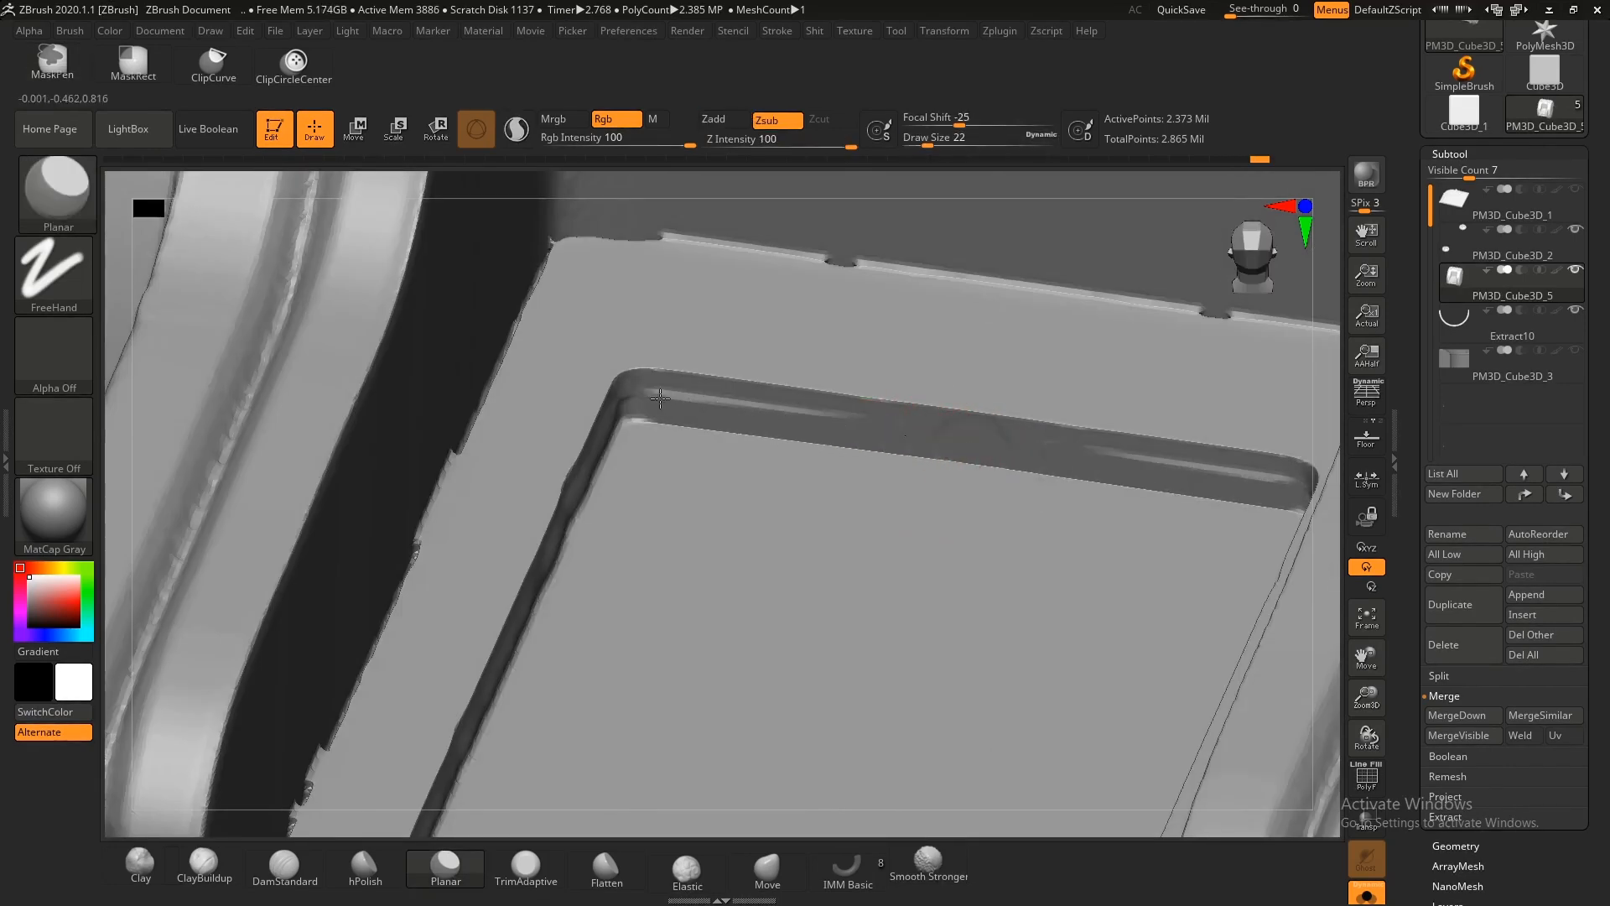
shift+drag(741, 403, 813, 417)
ctrl+right_drag(1024, 463, 855, 457)
right_drag(856, 457, 1132, 632)
key(ctrl)
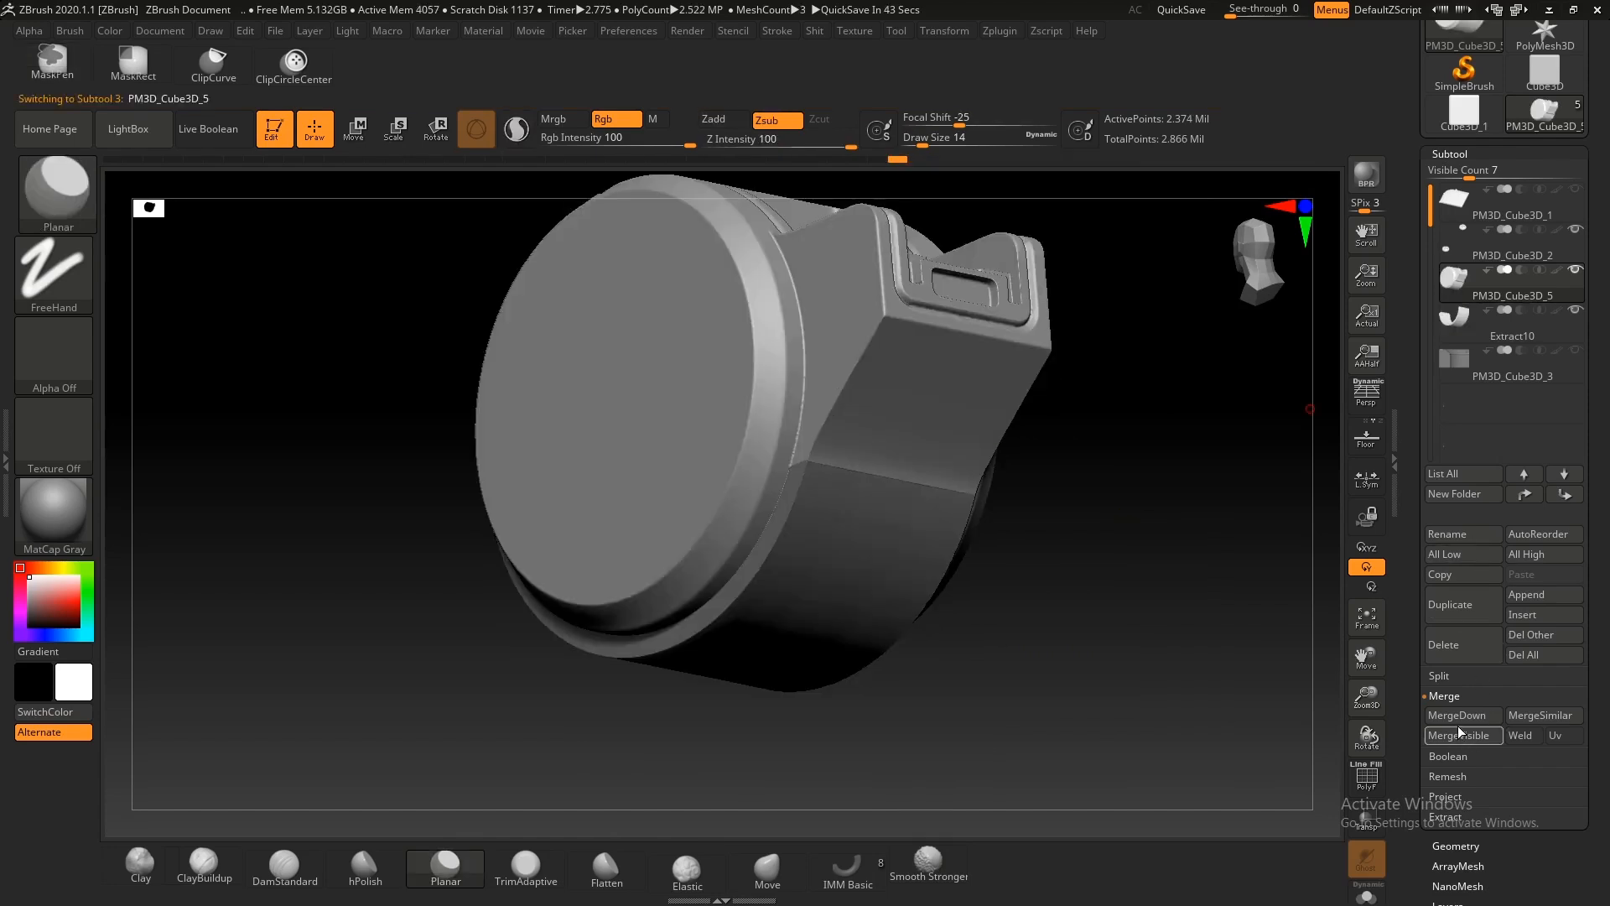
Step: Merge the PM3D_Cube3D_5 subtool down with Extract10 and remesh the combined body with DynaMesh
click(1457, 716)
click(1212, 758)
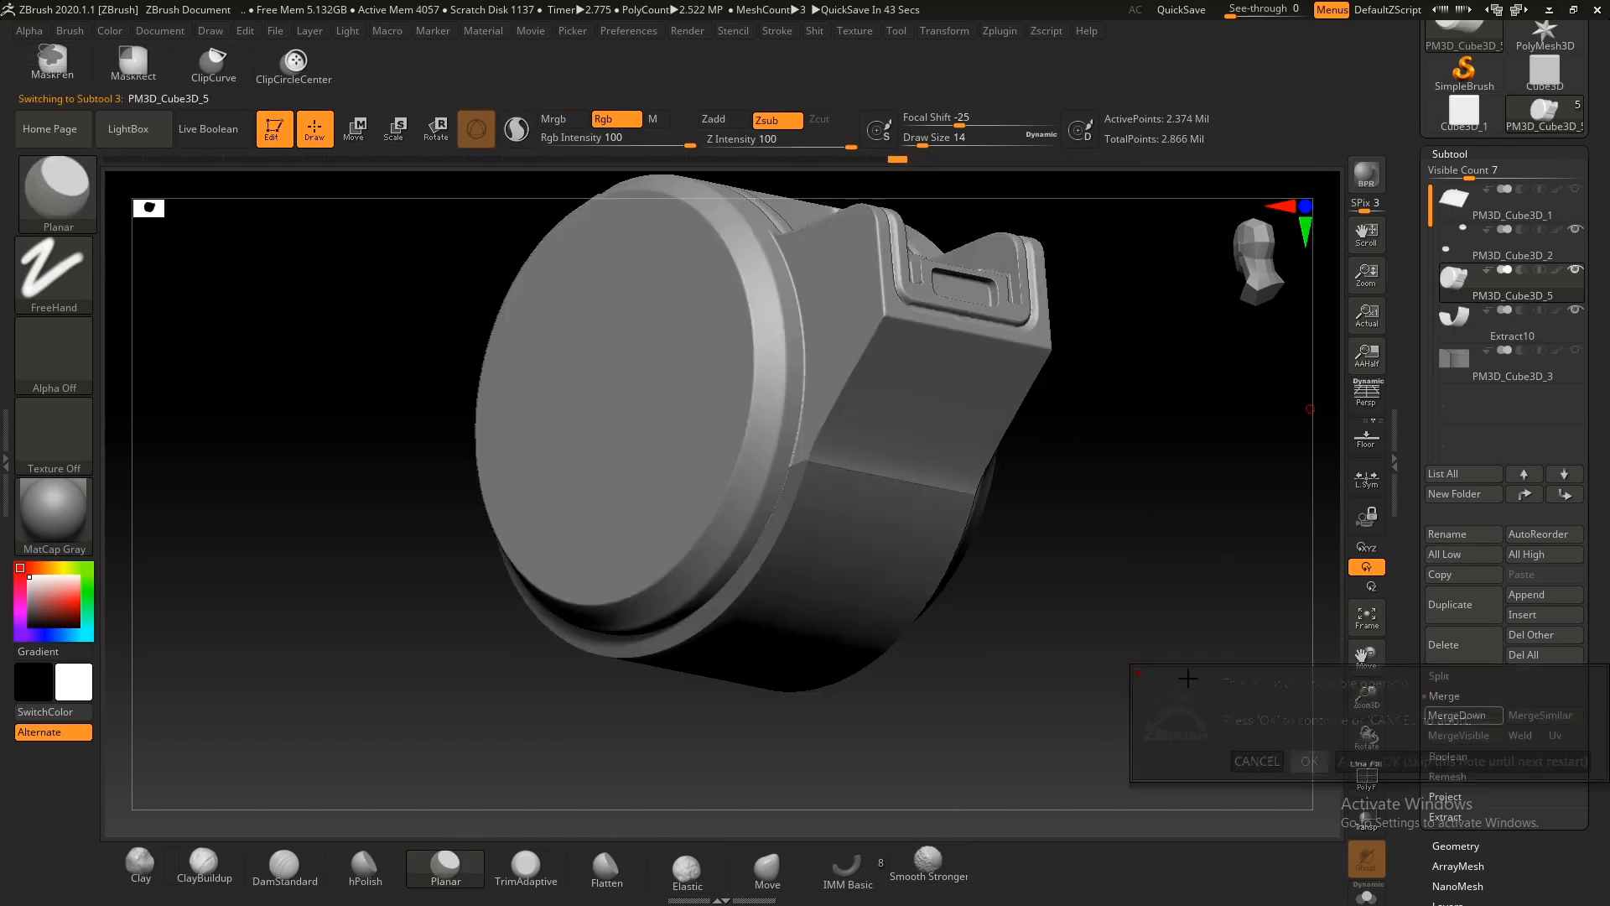
key(shift+f)
key(shift+f)
mouse_move(894, 465)
ctrl+right_down()
mouse_move(926, 545)
mouse_move(956, 452)
ctrl+right_up()
key(shift+f)
key(shift+f)
right_drag(805, 537, 1239, 628)
ctrl+drag(1240, 628, 1095, 493)
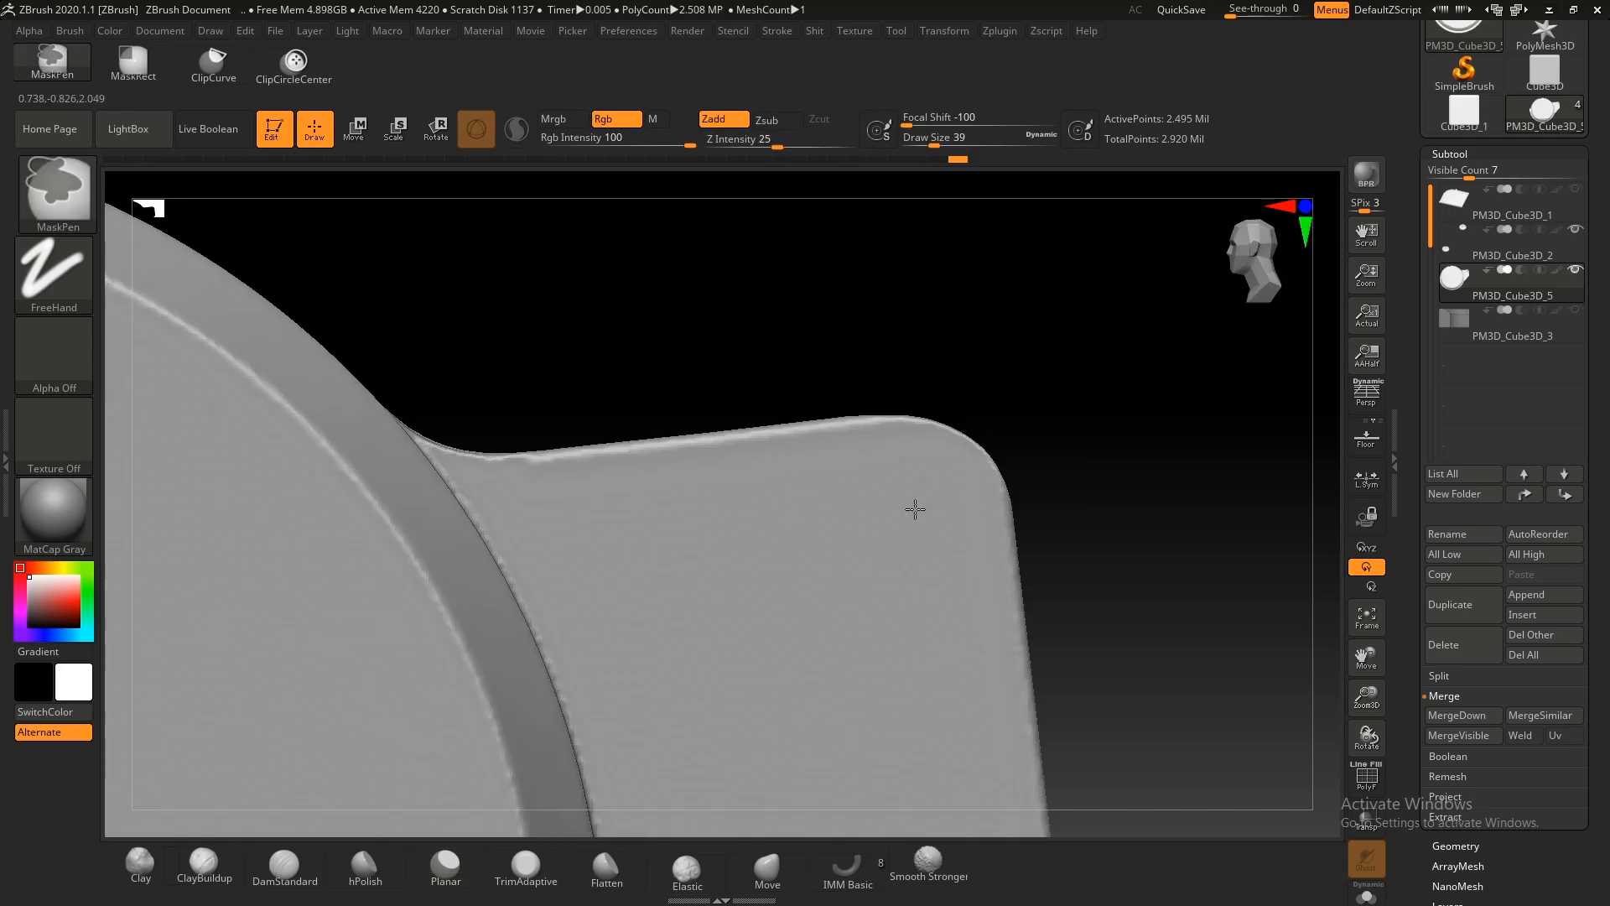
Step: Mask a small round spot near the side arm's rounded corner, isolate it as a polygroup and apply Inflate to it
ctrl+click(913, 507)
mouse_move(913, 507)
ctrl+right_down()
mouse_move(916, 561)
mouse_move(920, 502)
ctrl+right_up()
ctrl+shift+click(920, 501)
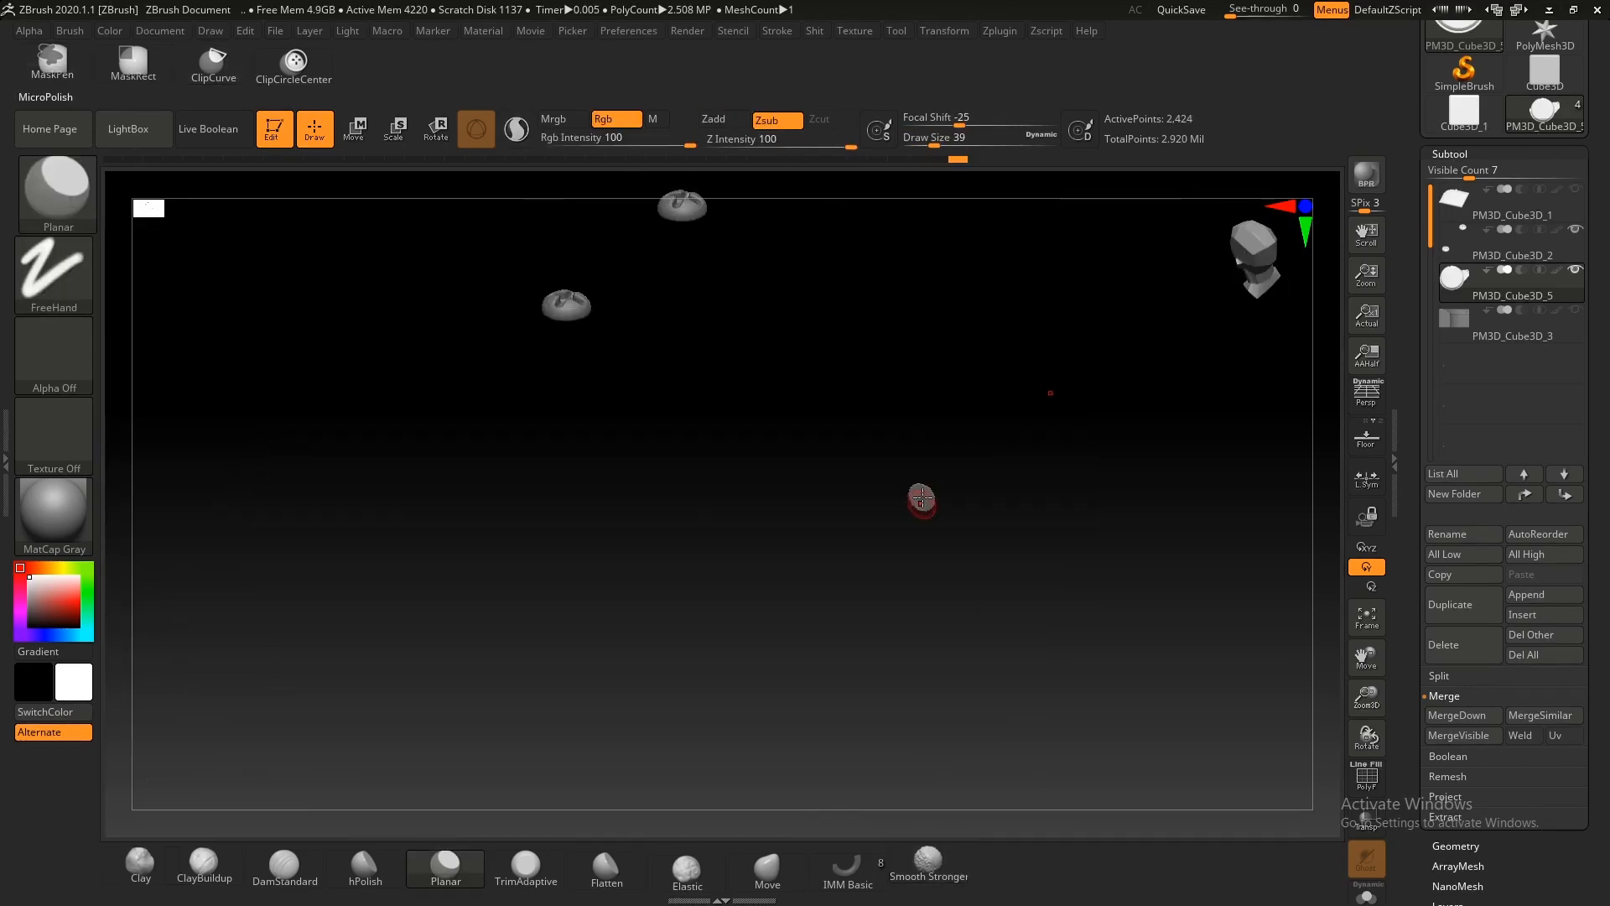
ctrl+shift+click(922, 498)
ctrl+shift+click(924, 502)
ctrl+shift+drag(1027, 612, 1057, 647)
ctrl+shift+click(915, 508)
key(shift+s)
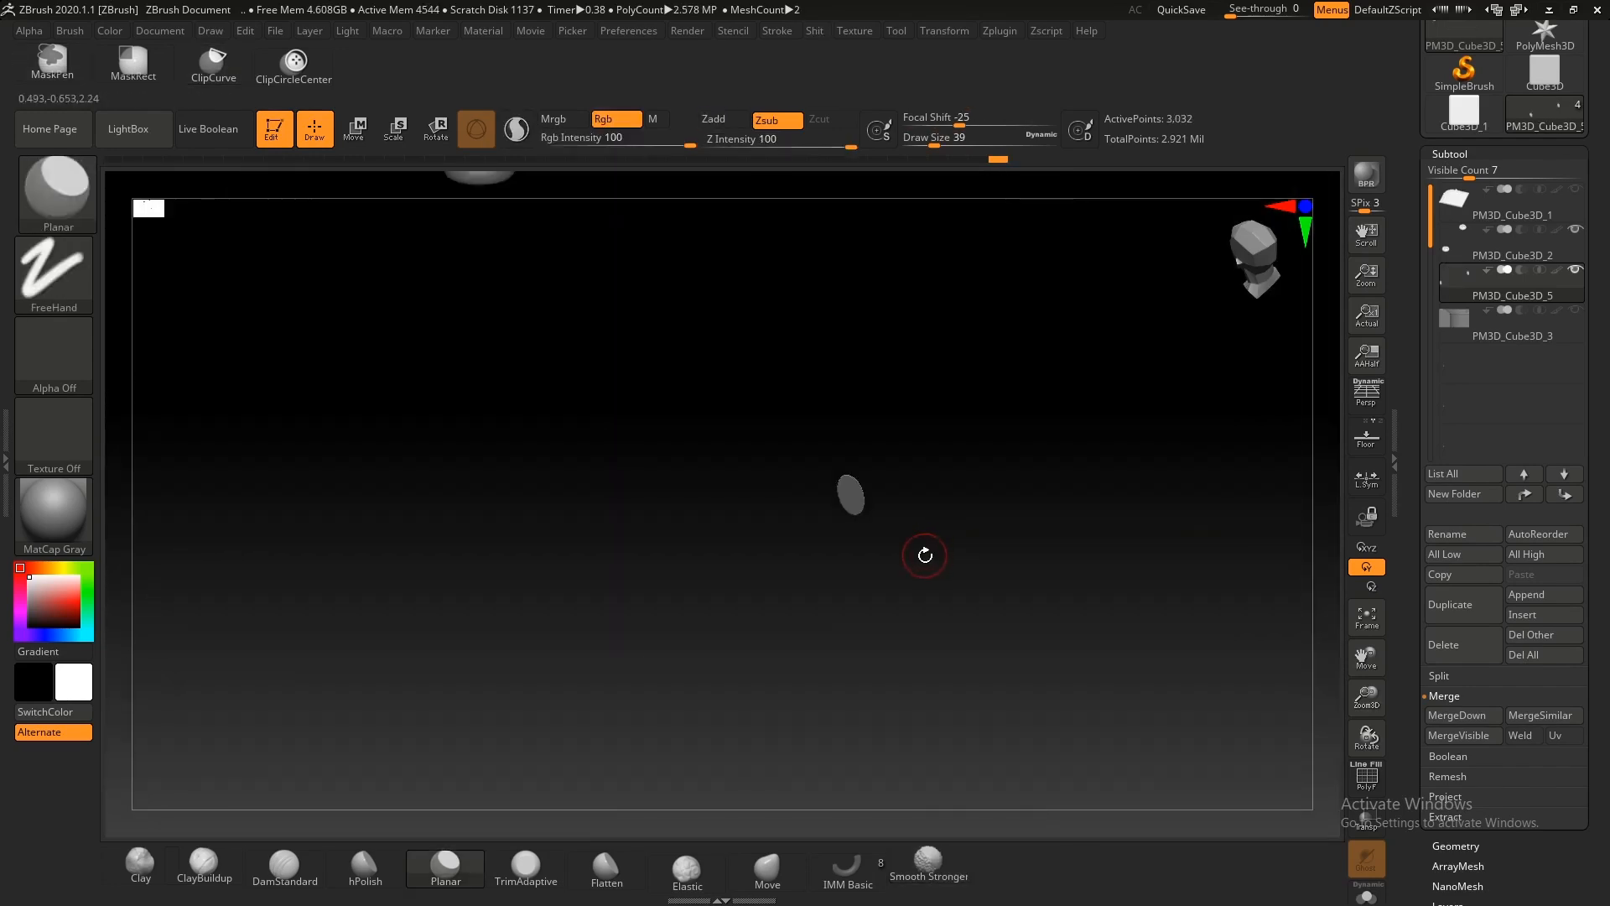
key(shift+q)
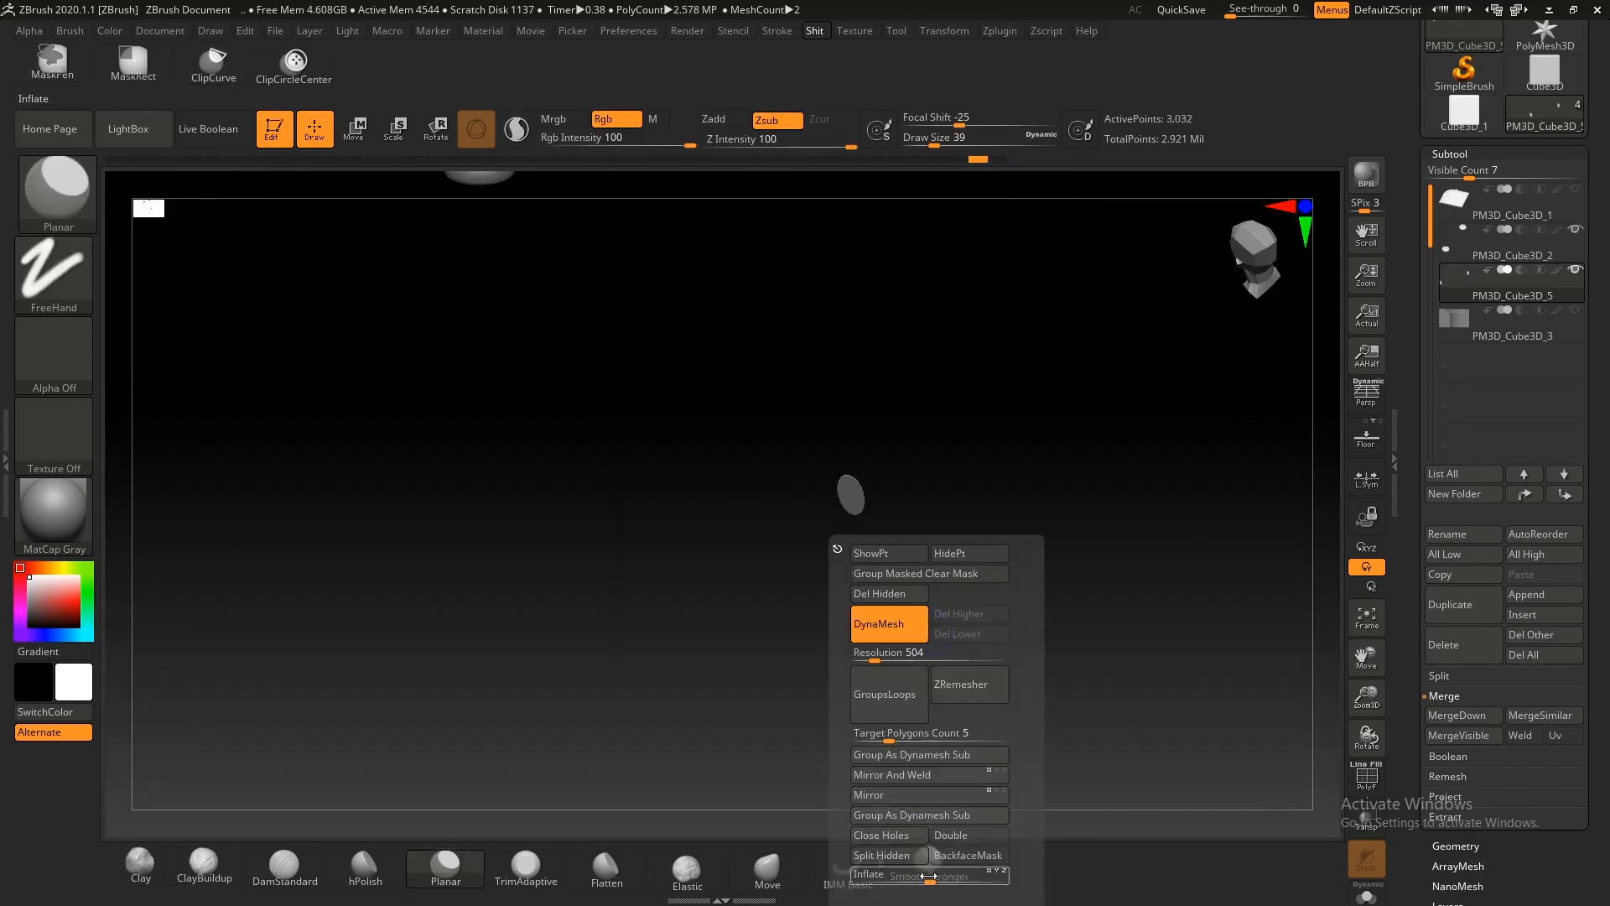
Step: Mask a rectangle across the drum's curved side between the rims and trim its excess near the front pad
drag(803, 524, 603, 355)
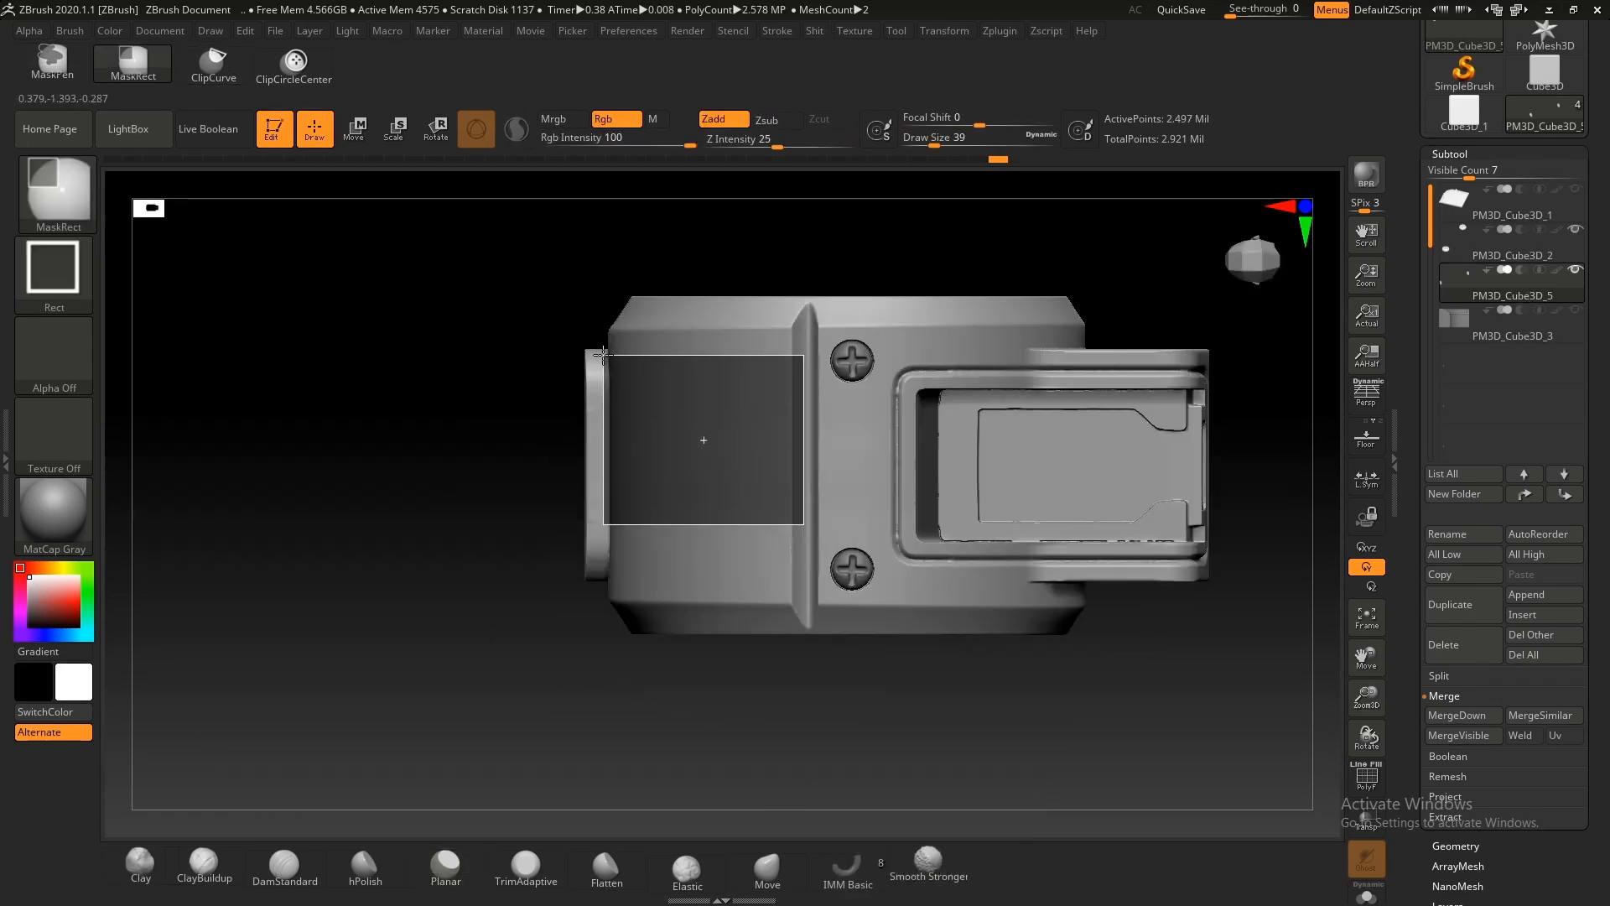
mouse_move(603, 355)
ctrl+right_down()
mouse_move(694, 499)
mouse_move(728, 642)
mouse_move(739, 491)
ctrl+right_up()
ctrl+alt+drag(939, 772, 377, 445)
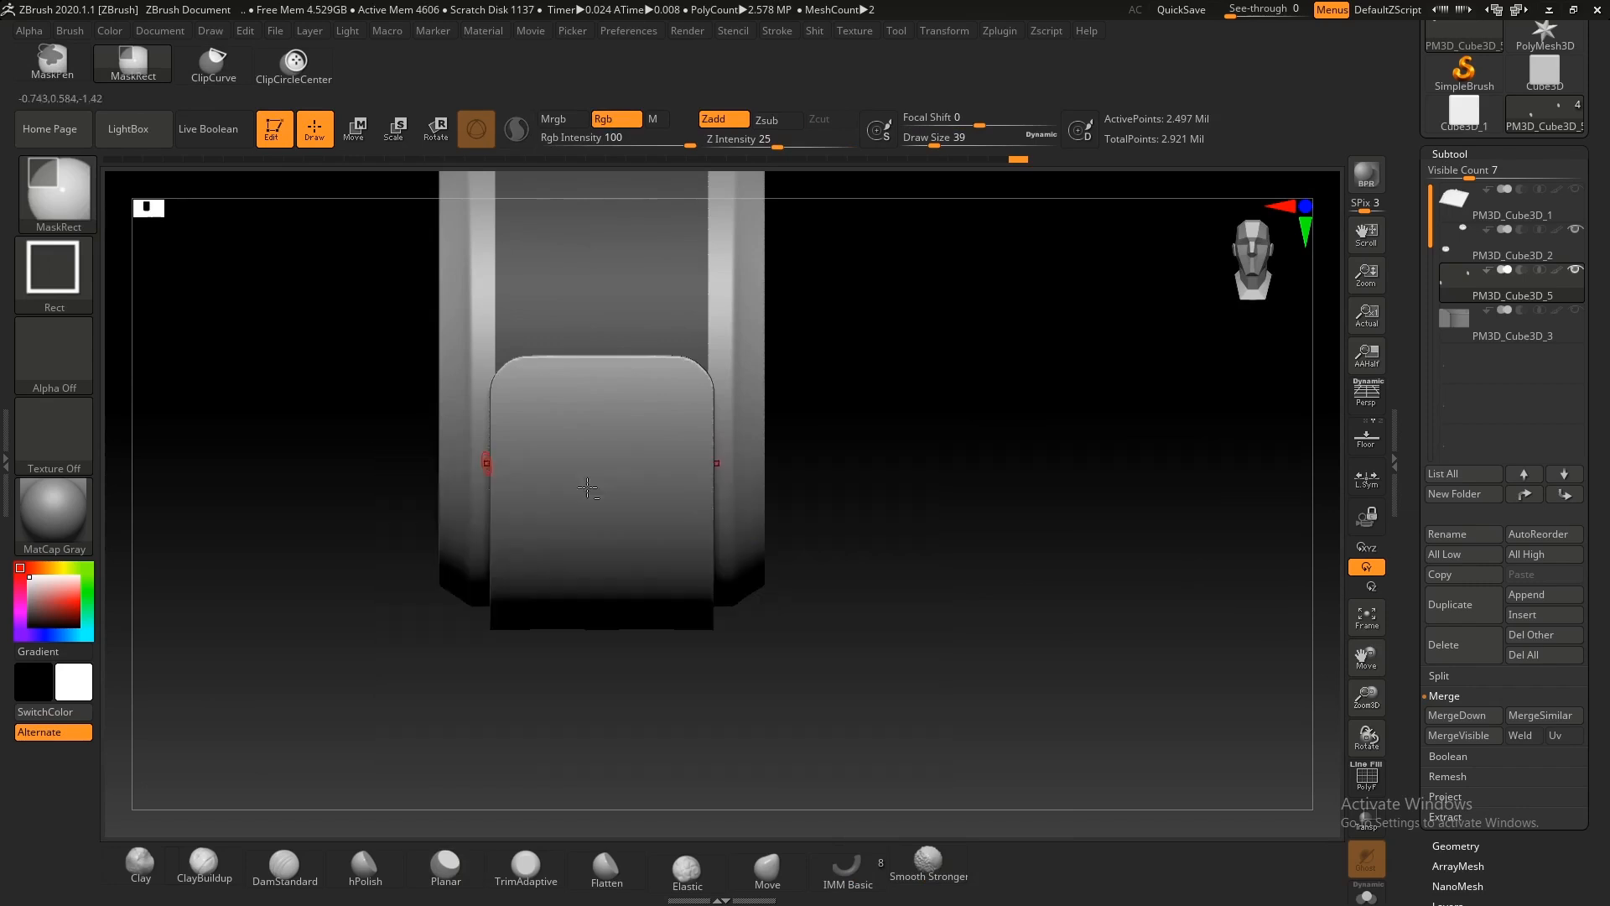
key(shift+f)
key(shift+f)
right_drag(732, 395, 654, 428)
ctrl+right_drag(654, 428, 704, 478)
ctrl+drag(987, 505, 259, 341)
Step: Extend the drum mask up to the raised ridge and unmask the areas spilling past the ridge and below
ctrl+right_drag(629, 537, 604, 394)
ctrl+right_drag(604, 394, 688, 511)
ctrl+drag(742, 539, 694, 204)
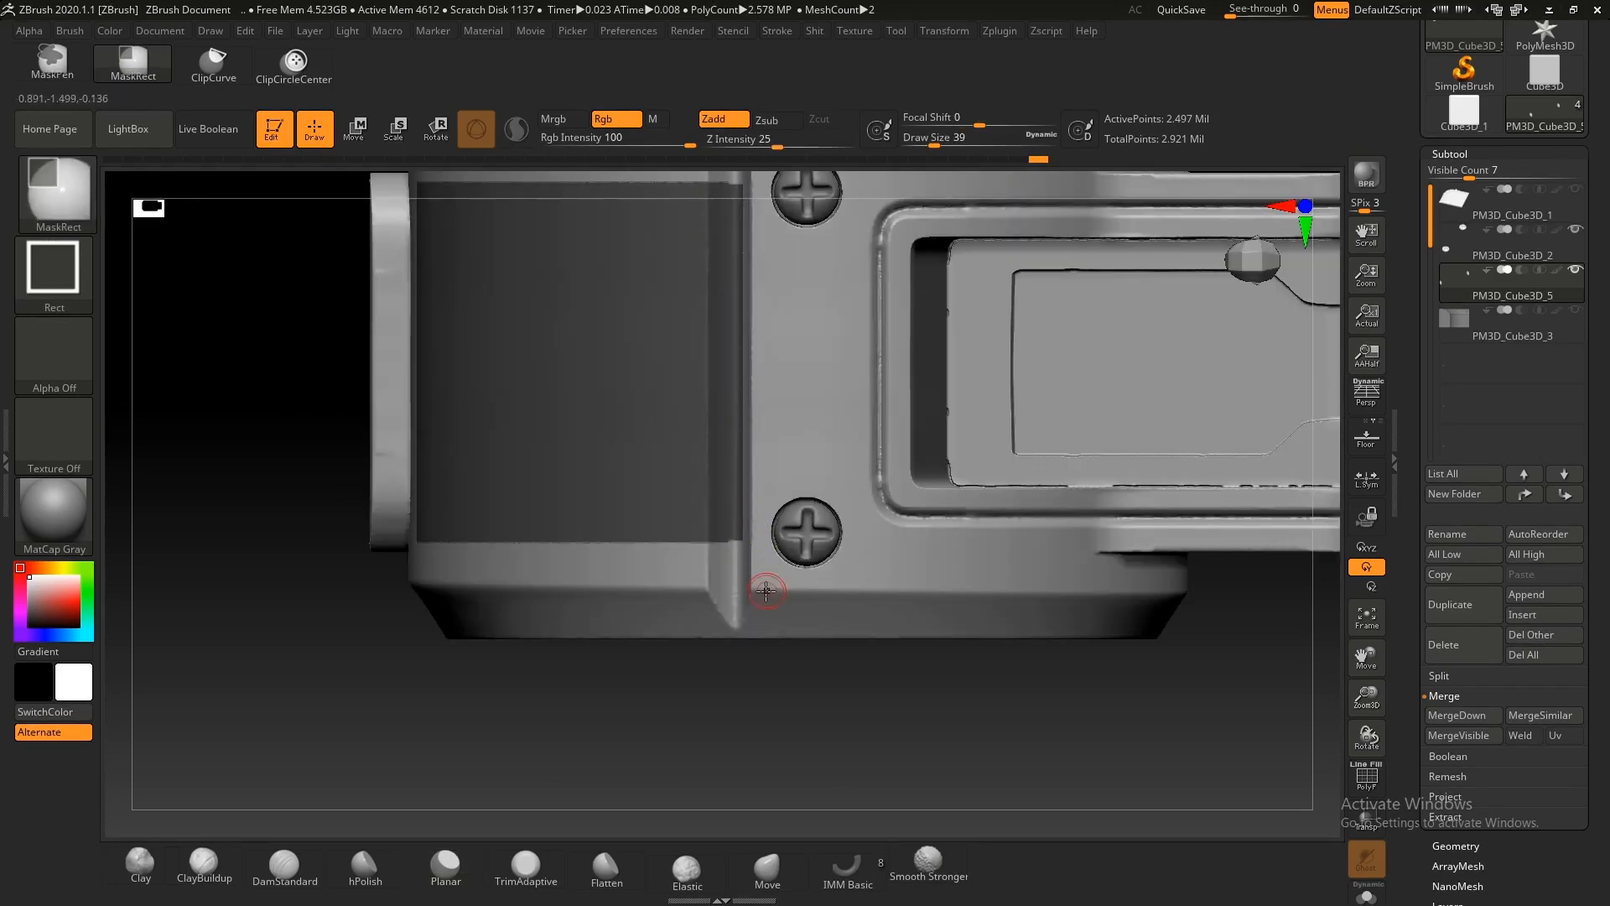
ctrl+right_drag(744, 546, 823, 565)
key(ctrl+1)
key(ctrl+2)
ctrl+alt+drag(913, 634, 754, 168)
mouse_move(713, 336)
ctrl+right_down()
mouse_move(681, 301)
mouse_move(755, 378)
ctrl+right_up()
right_drag(755, 377, 868, 503)
ctrl+alt+drag(1046, 762, 629, 621)
Step: Turn the masked drum panel into its own polygroup and mask everything around it
right_drag(727, 650, 862, 535)
right_drag(748, 471, 818, 457)
mouse_move(818, 457)
ctrl+right_down()
mouse_move(853, 490)
mouse_move(826, 449)
ctrl+right_up()
right_drag(827, 449, 769, 445)
key(ctrl+w)
ctrl+shift+click(769, 446)
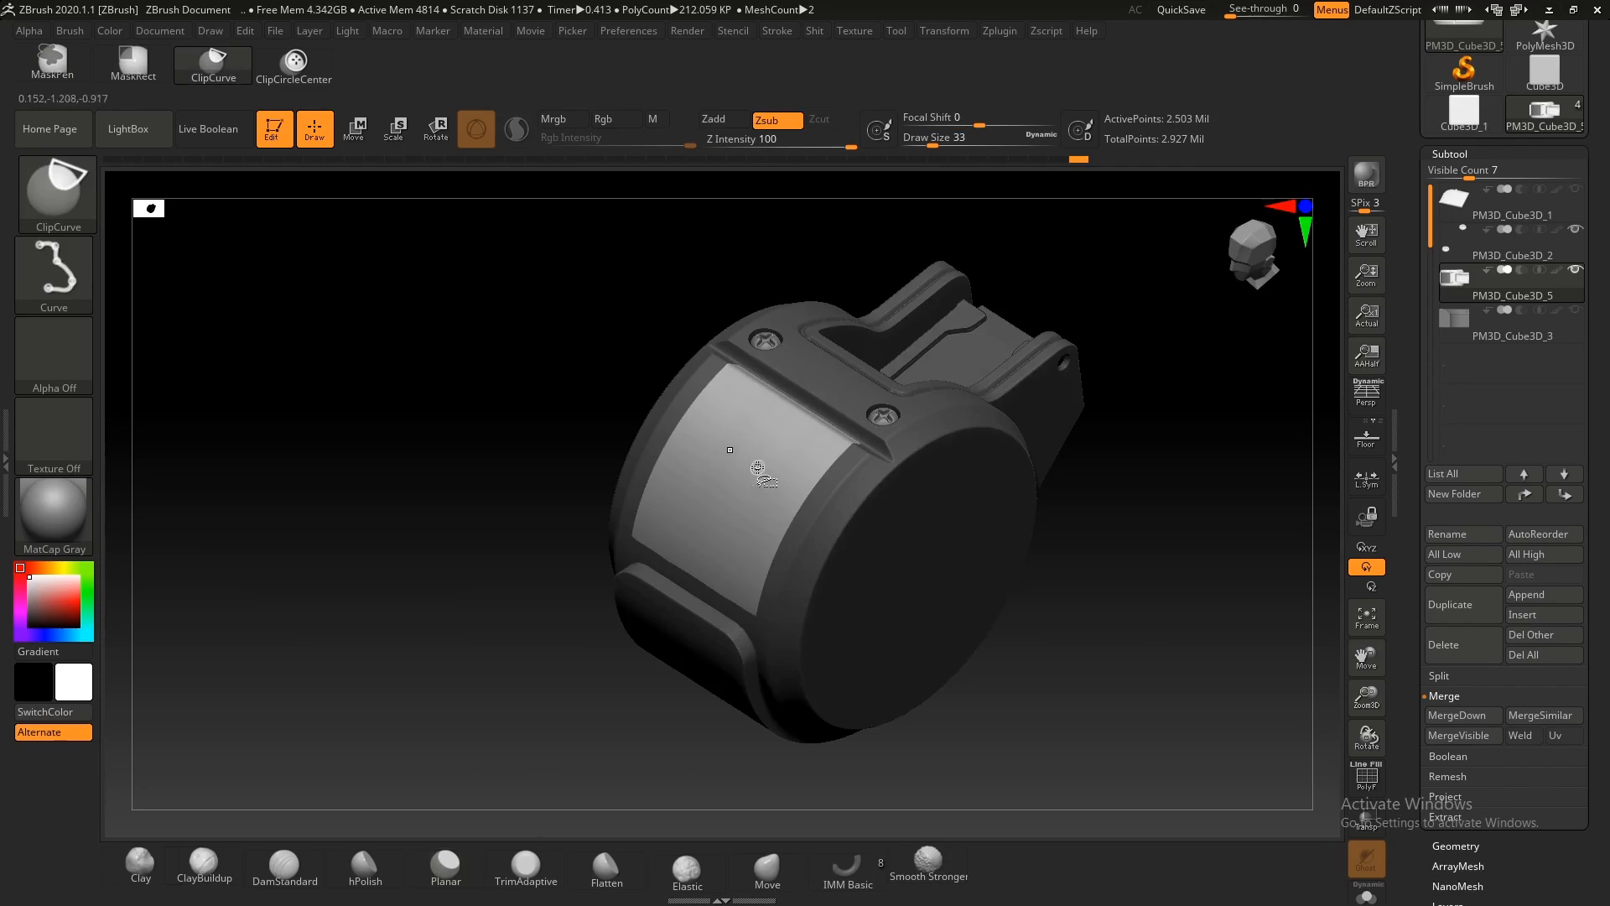
Step: Cut the drum panel inward into a recess with a flat step, and flatten the step's front edge using the Planar brush
right_drag(794, 506, 732, 496)
mouse_move(797, 625)
right_down()
mouse_move(762, 586)
mouse_move(705, 587)
mouse_move(769, 629)
mouse_move(794, 532)
right_up()
key(ctrl+shift)
ctrl+right_drag(773, 596, 740, 589)
alt+right_drag(667, 611, 682, 452)
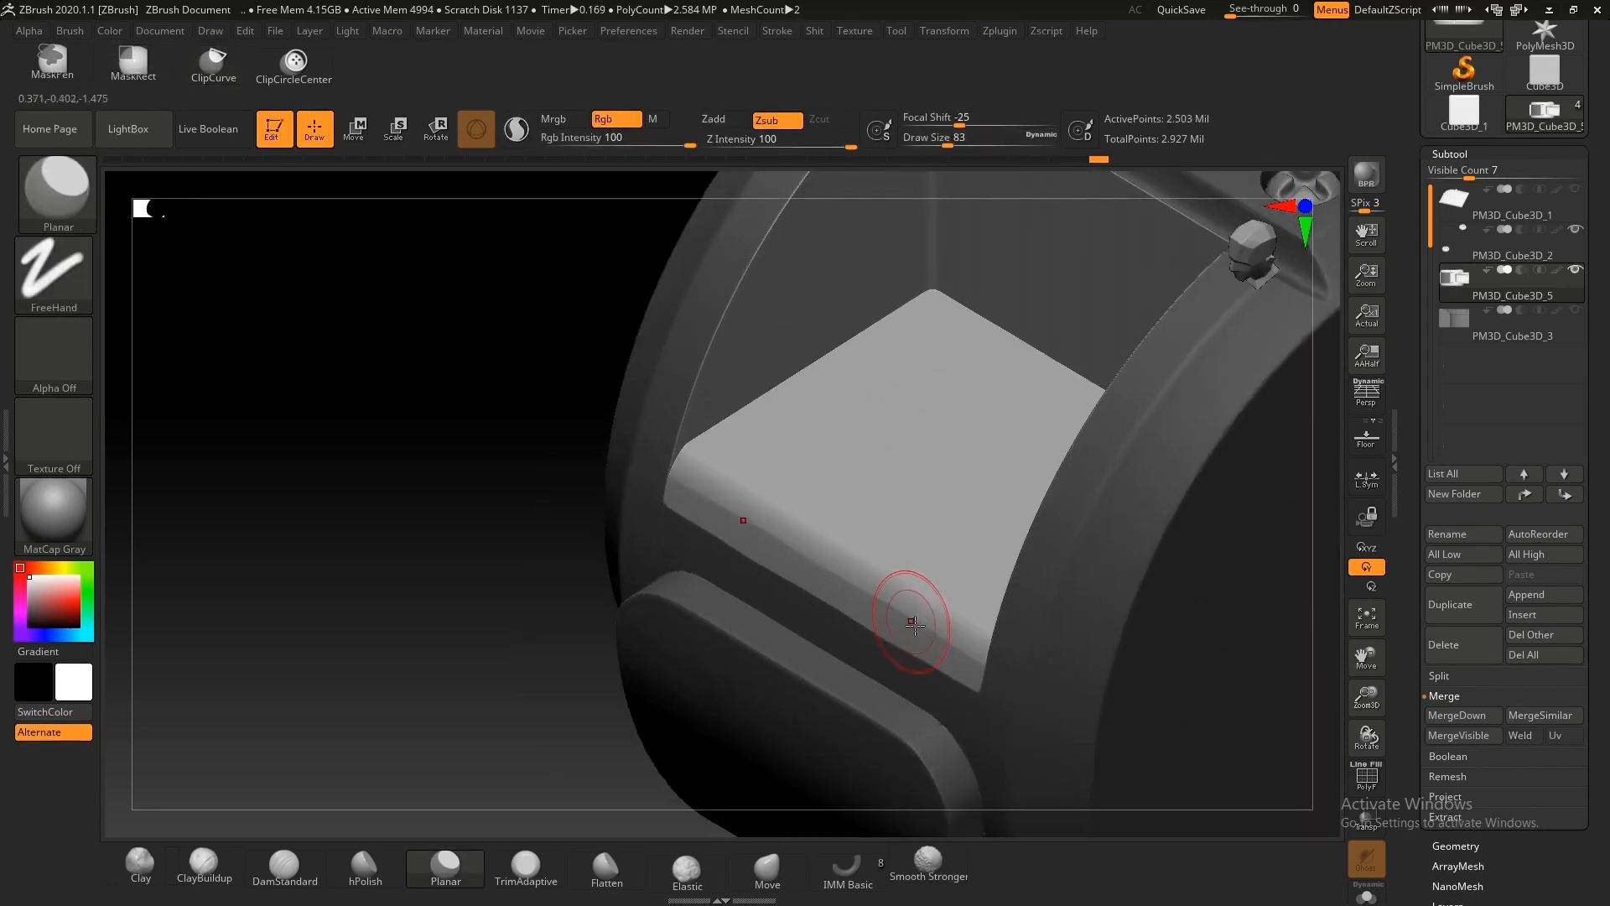
key(shift)
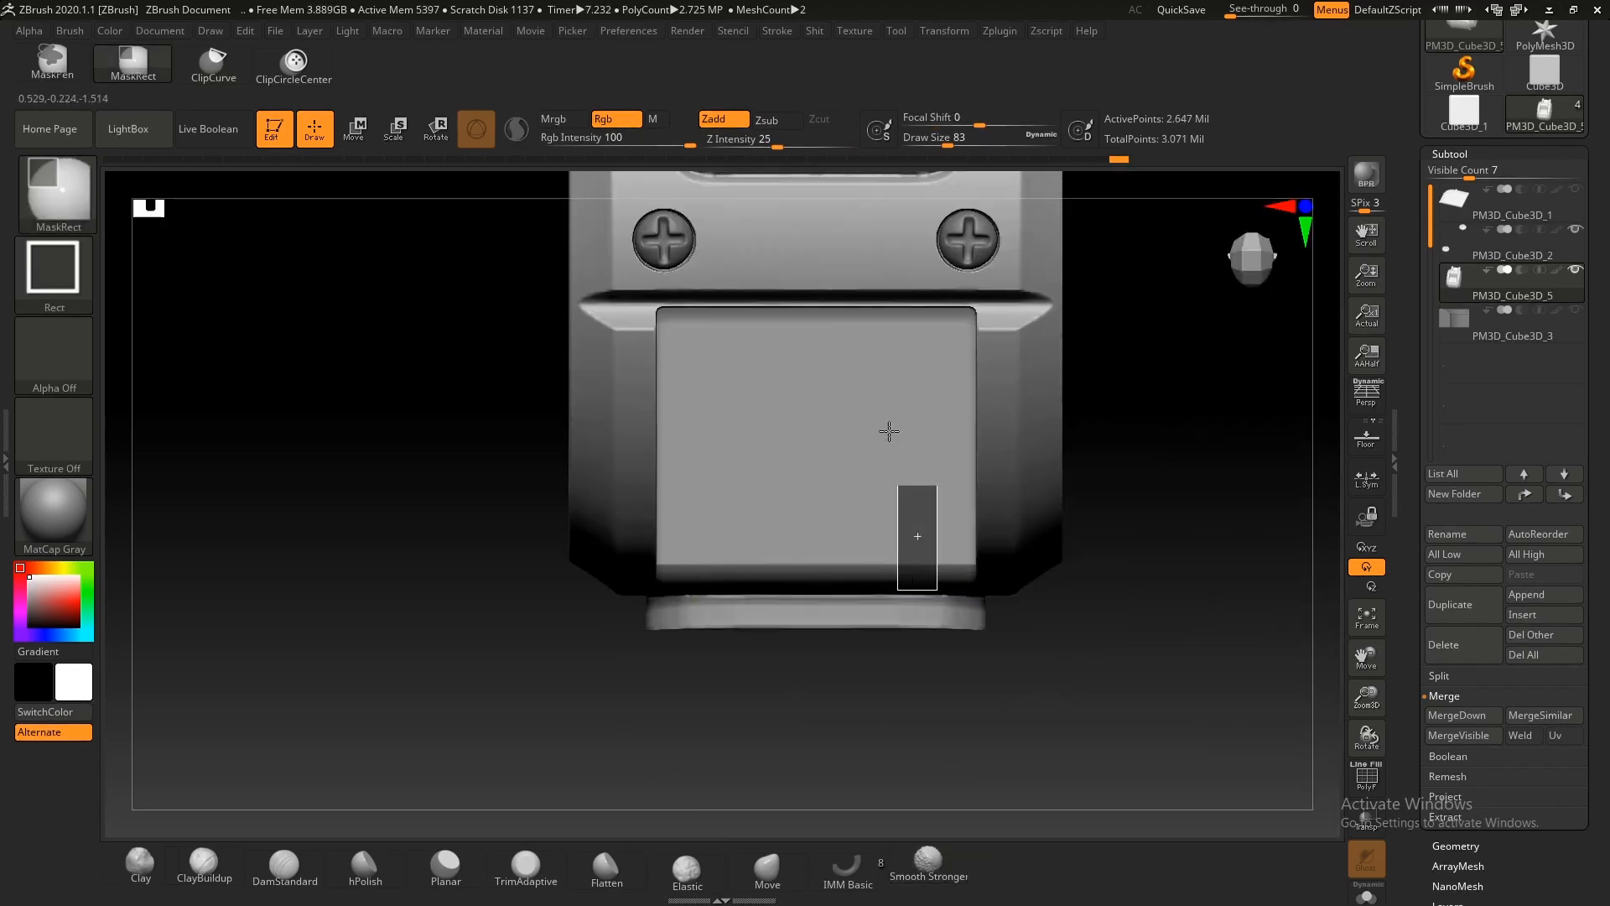
Step: Mask a central rectangle on the recess step, isolate the step's geometry and straighten its edge with ClipCurve
ctrl+drag(937, 589, 826, 375)
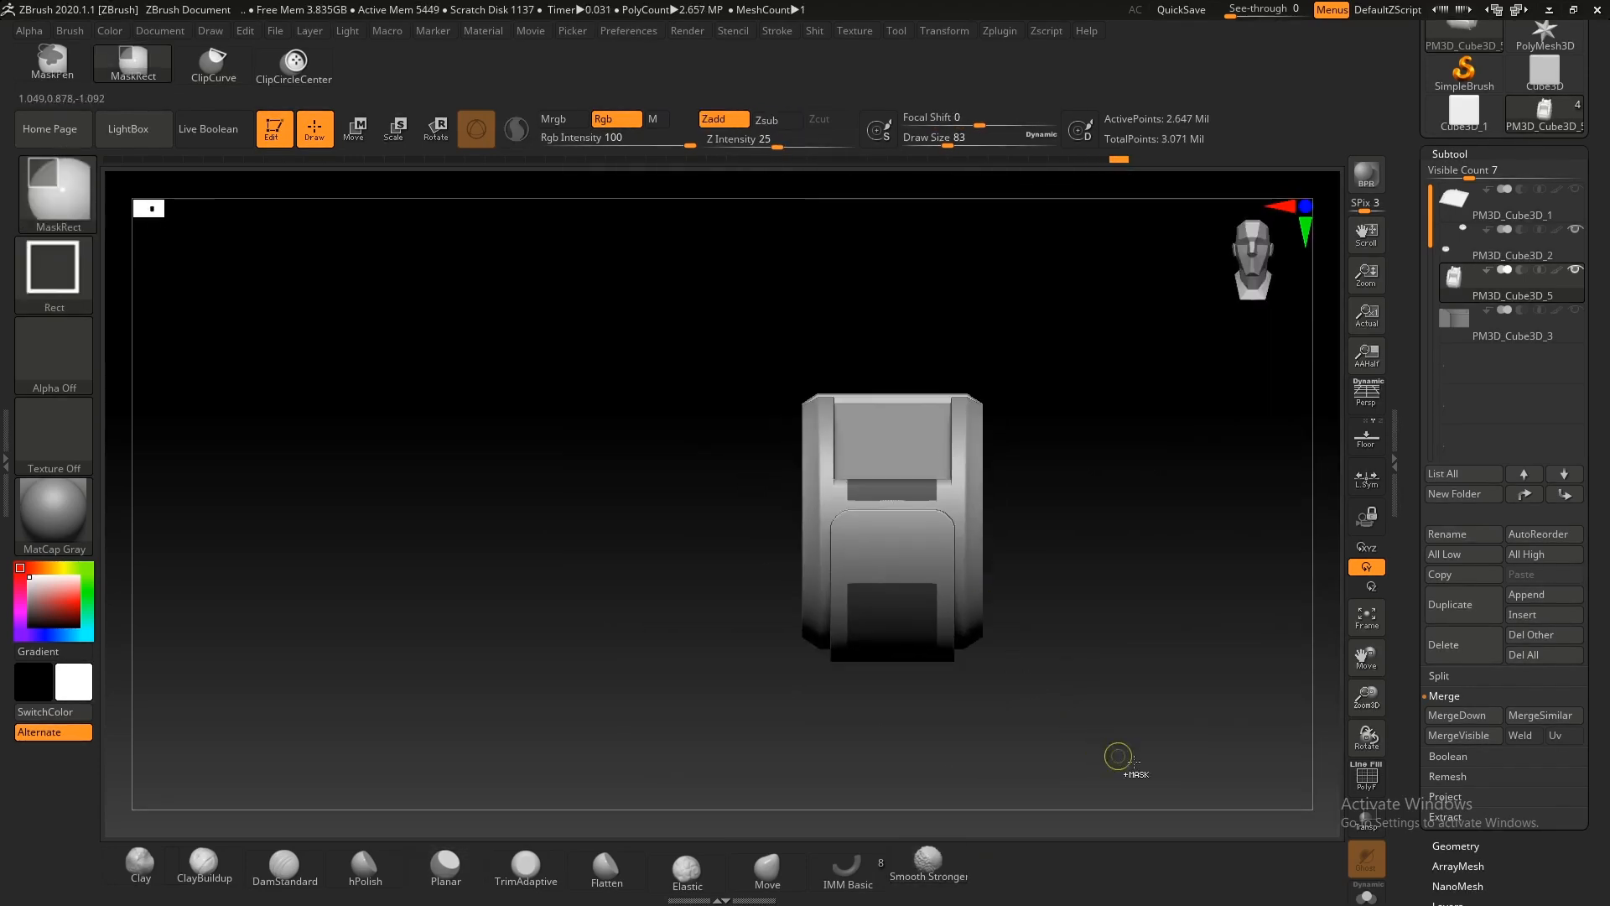
ctrl+drag(1140, 764, 715, 530)
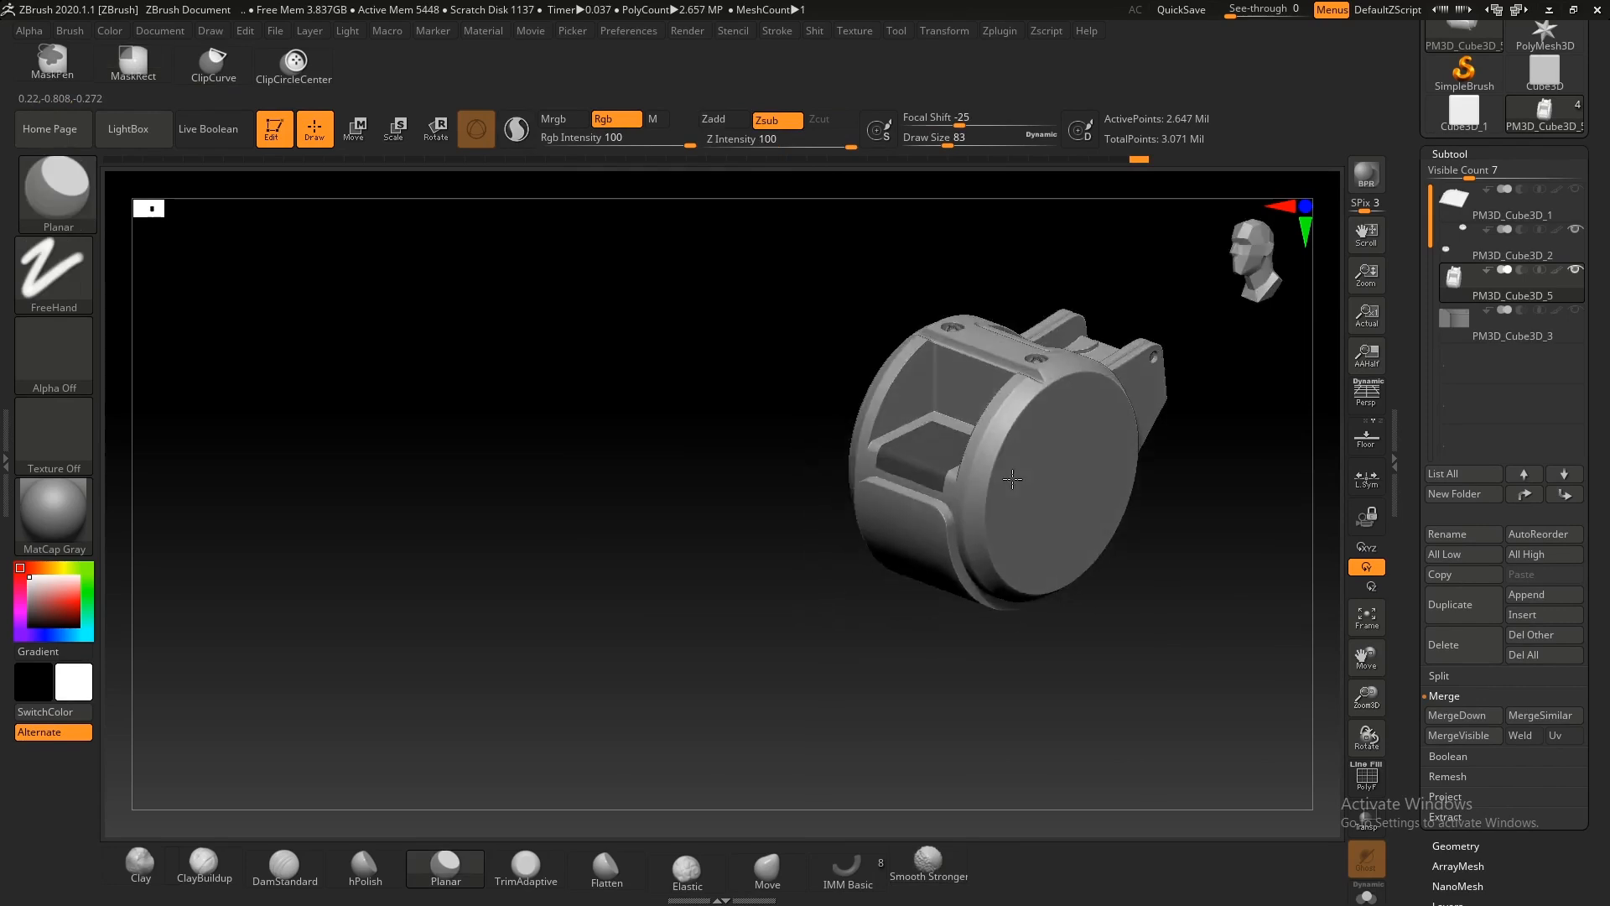
ctrl+drag(660, 274, 1283, 425)
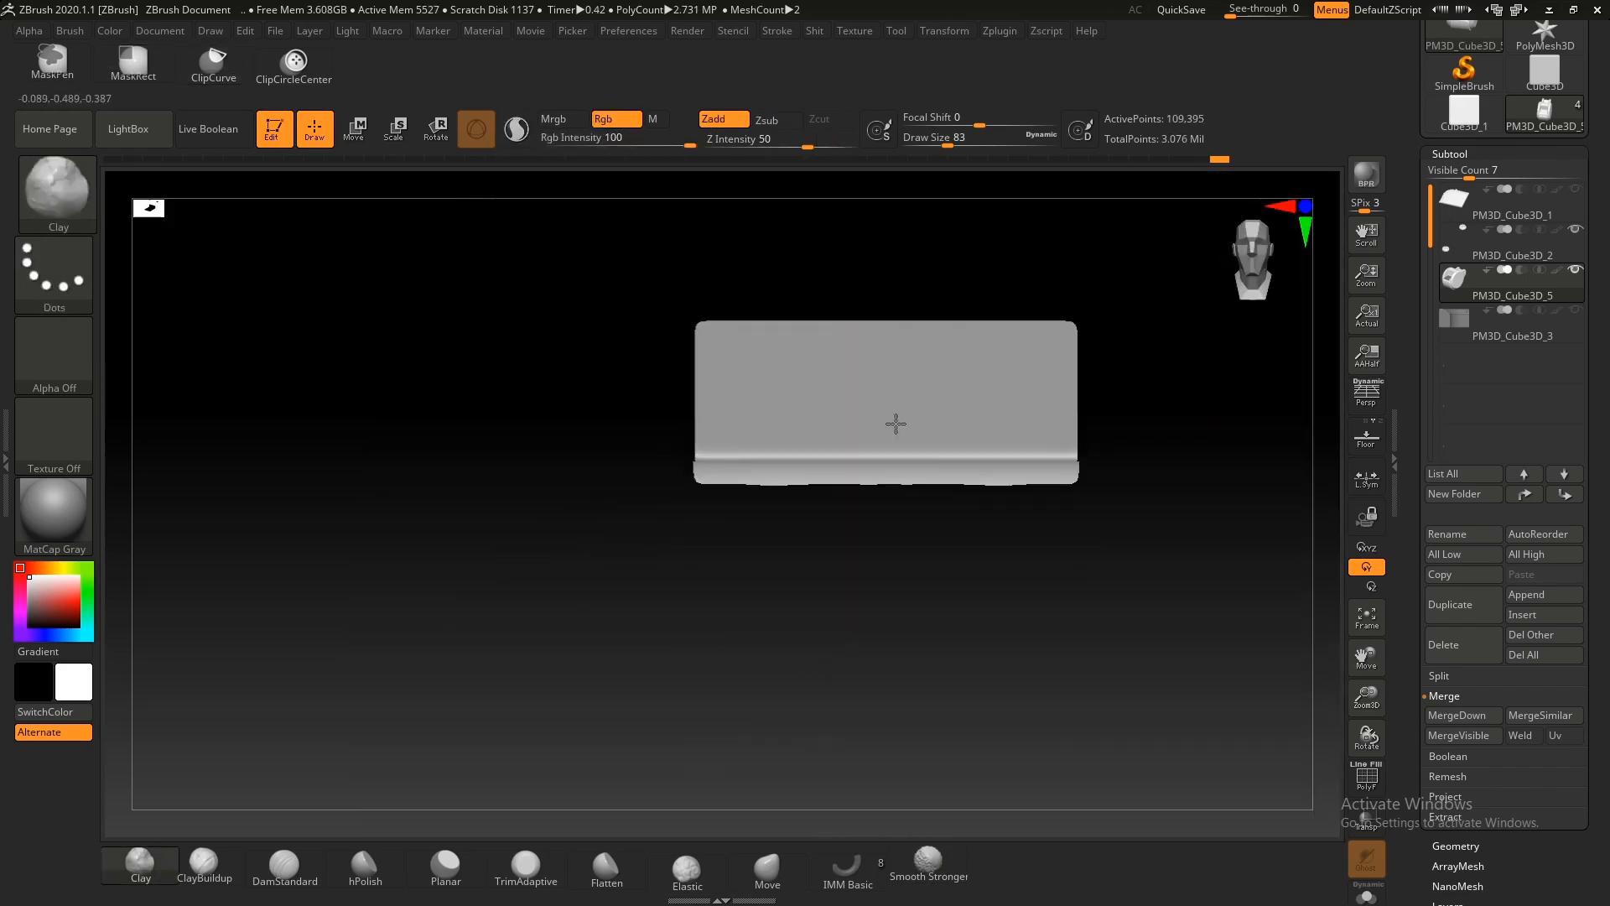
key(ctrl+shift)
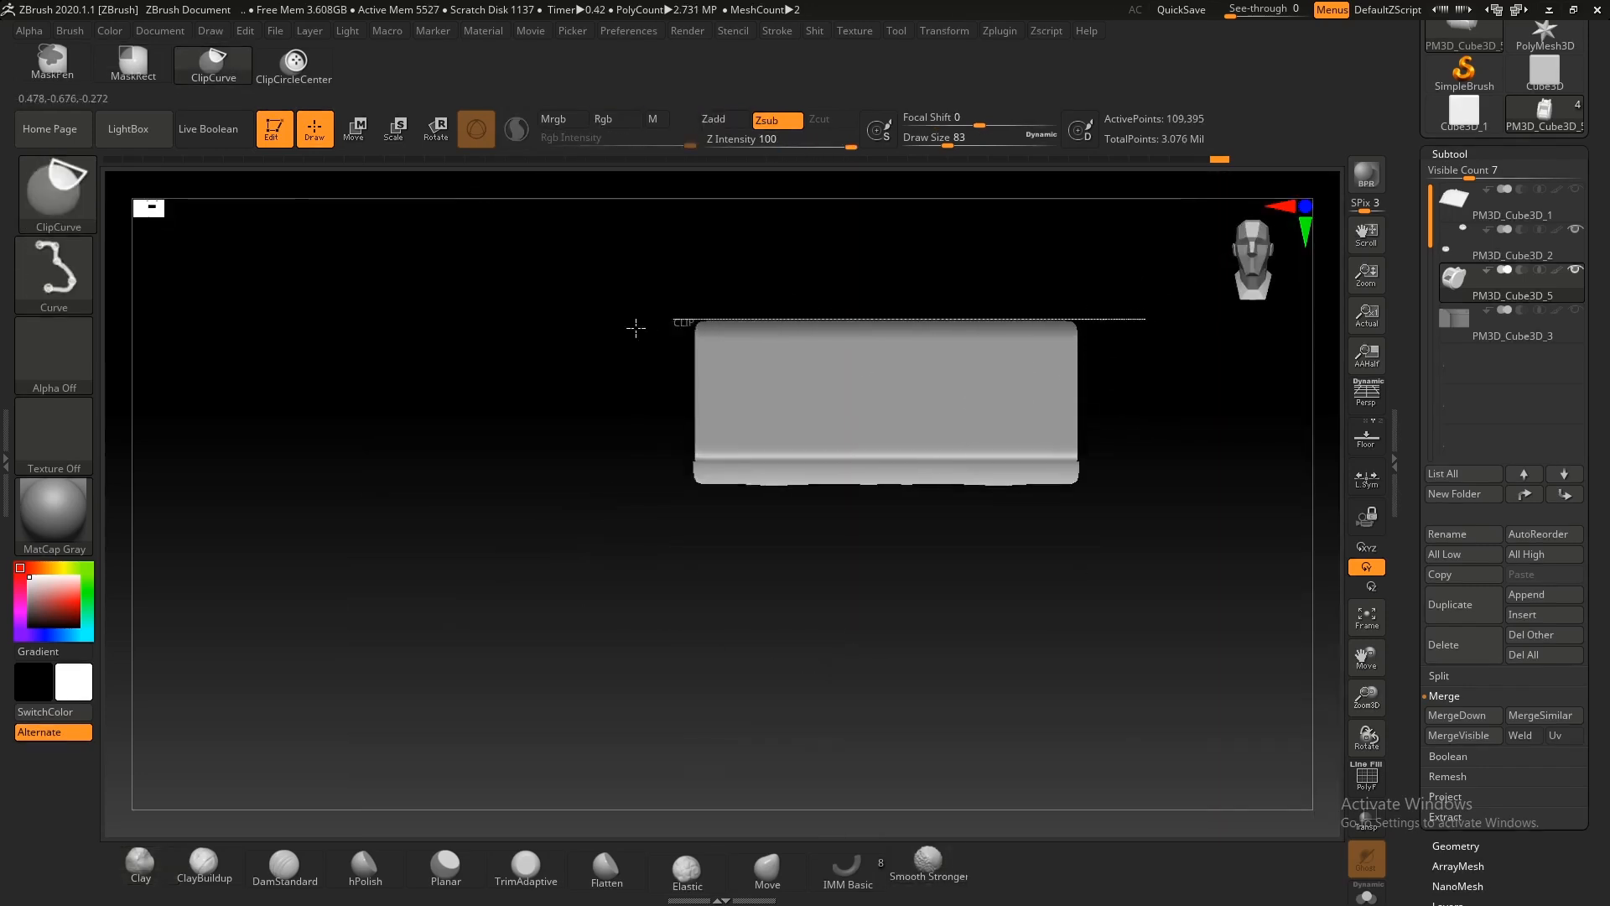
ctrl+shift+drag(700, 658, 725, 587)
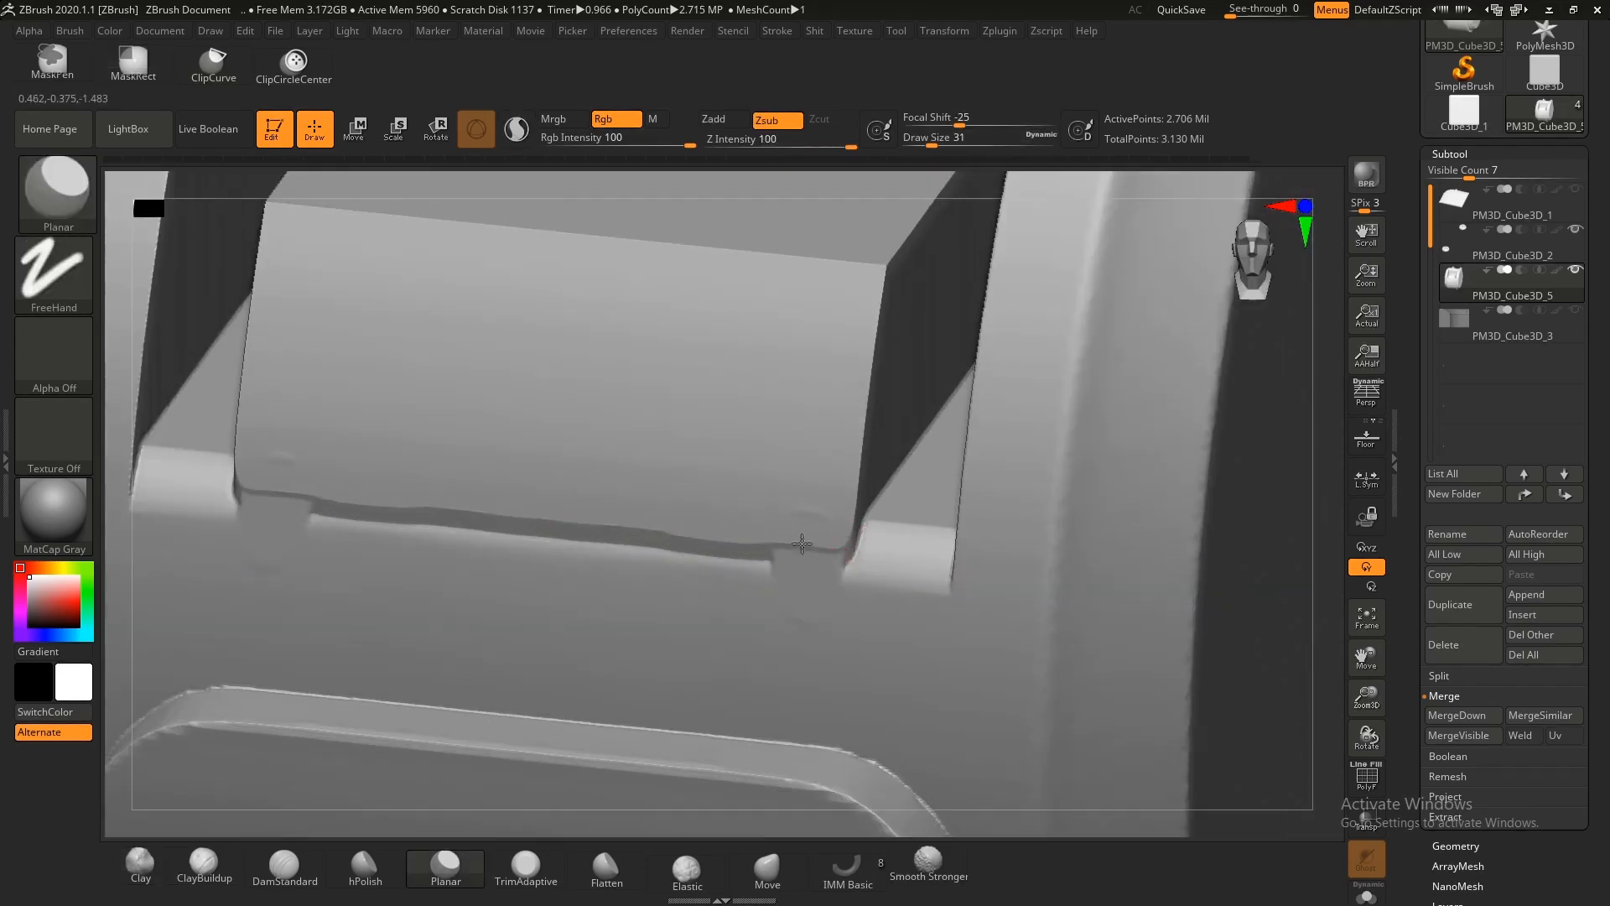
Step: Try to smooth and flatten the rough seam below the central block in the drum recess
mouse_move(759, 600)
shift+mouse_down()
mouse_move(794, 564)
mouse_move(801, 595)
shift+mouse_up()
key(ctrl+z)
mouse_move(969, 578)
mouse_down()
mouse_move(772, 565)
mouse_move(811, 547)
mouse_up()
key(ctrl+z)
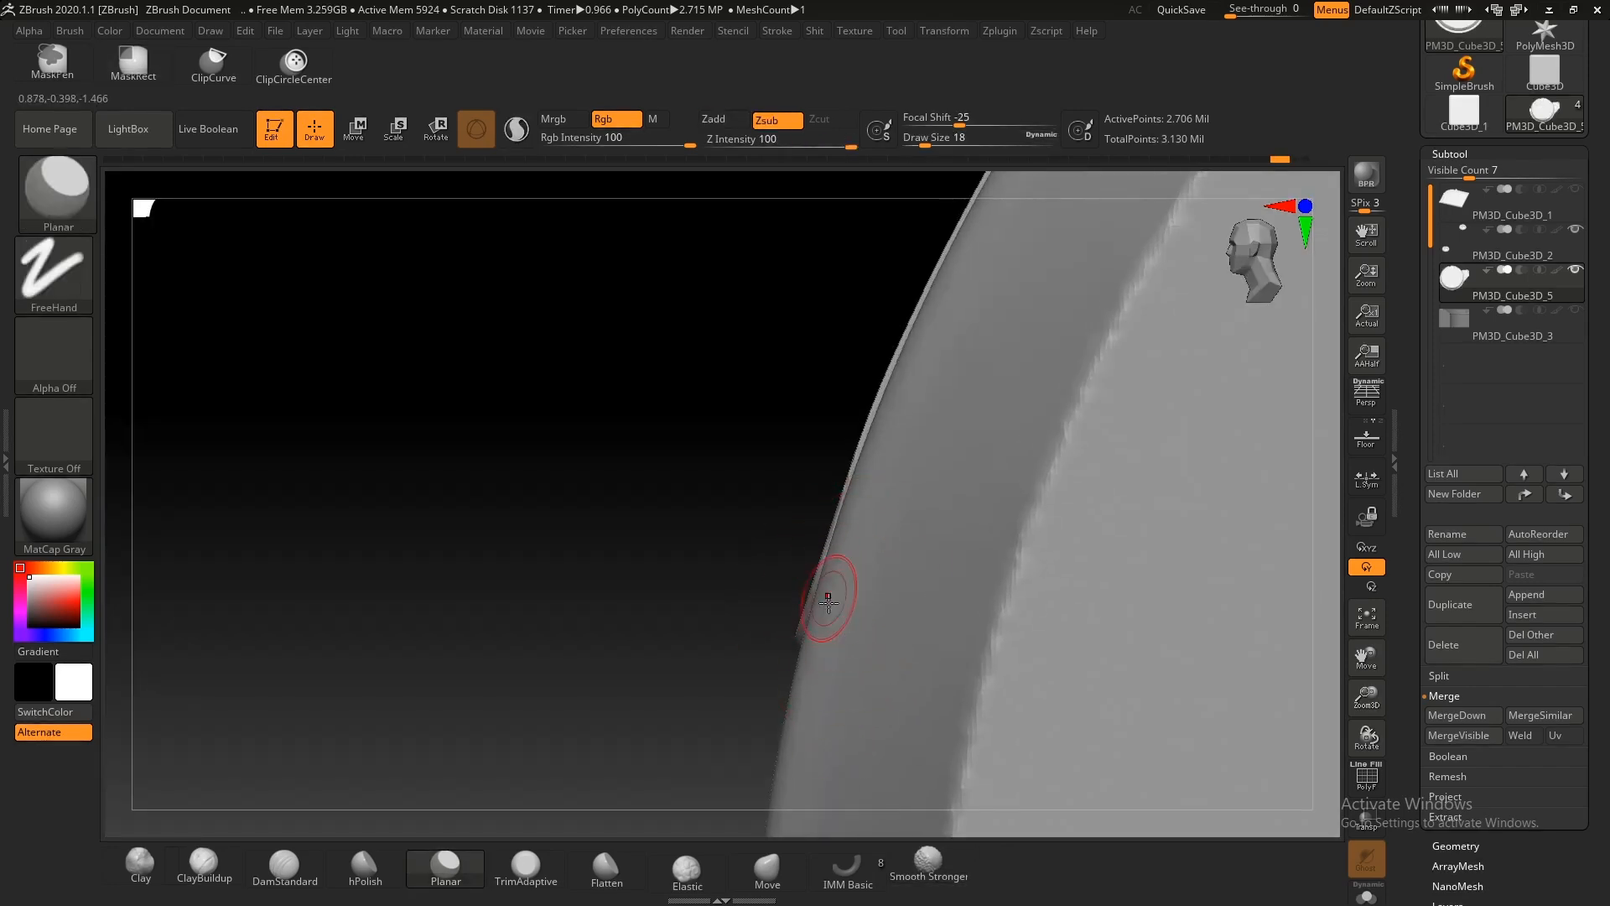
Step: Clip the block's protruding front along the drum's curved profile with ClipCurve and smooth the leftover seam
key(ctrl+shift)
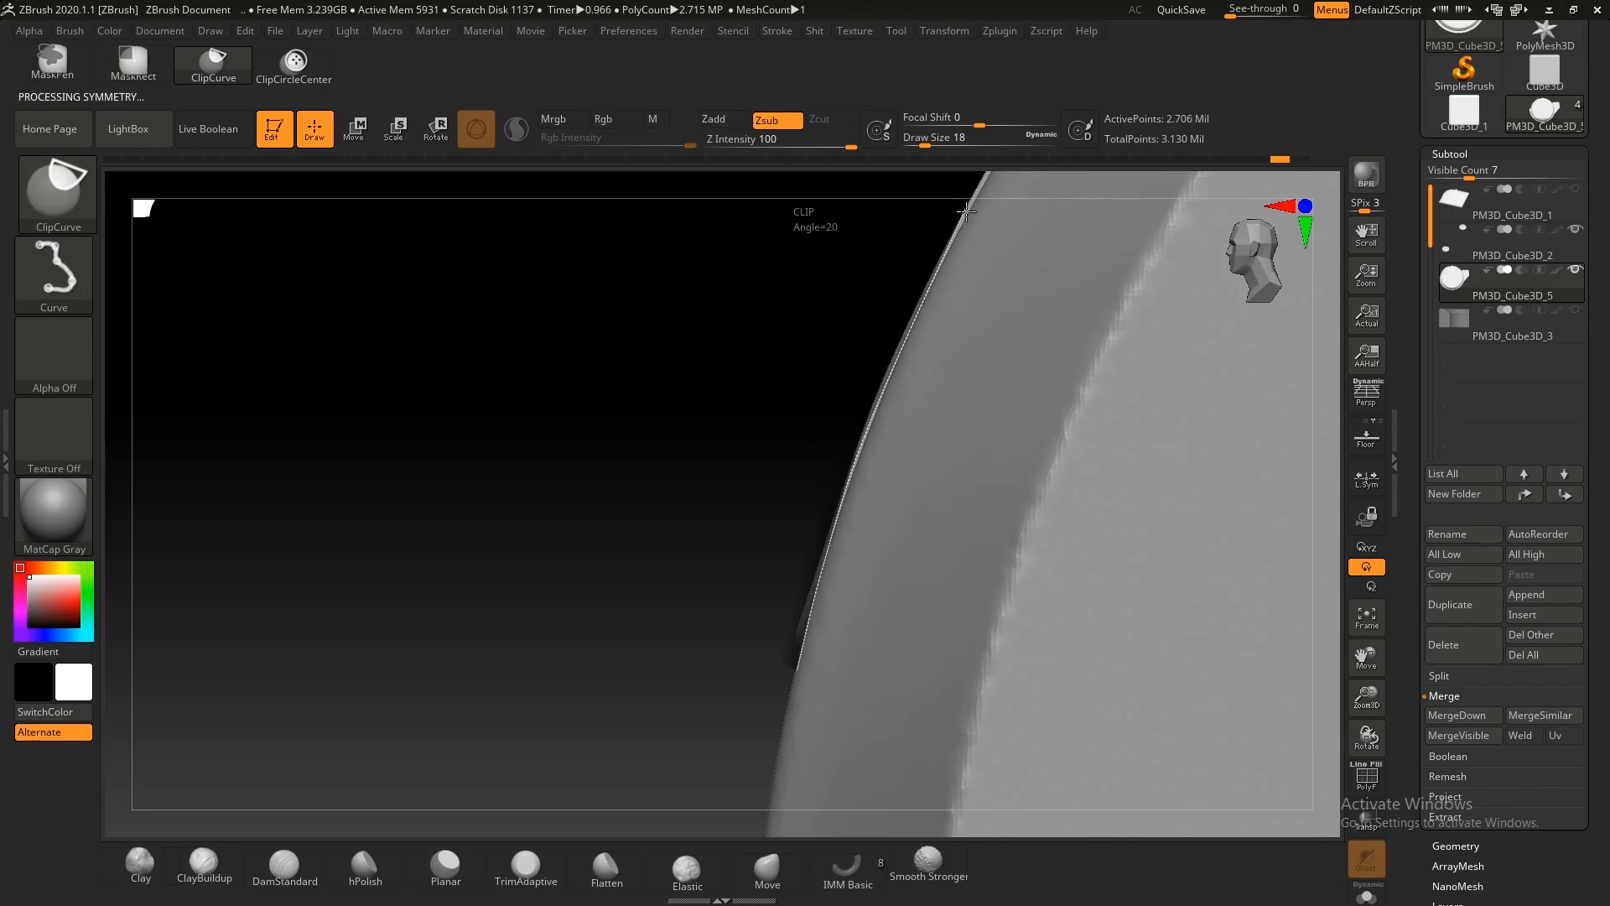
mouse_move(909, 562)
ctrl+right_down()
mouse_move(733, 478)
mouse_move(881, 576)
mouse_move(826, 638)
ctrl+right_up()
key(shift)
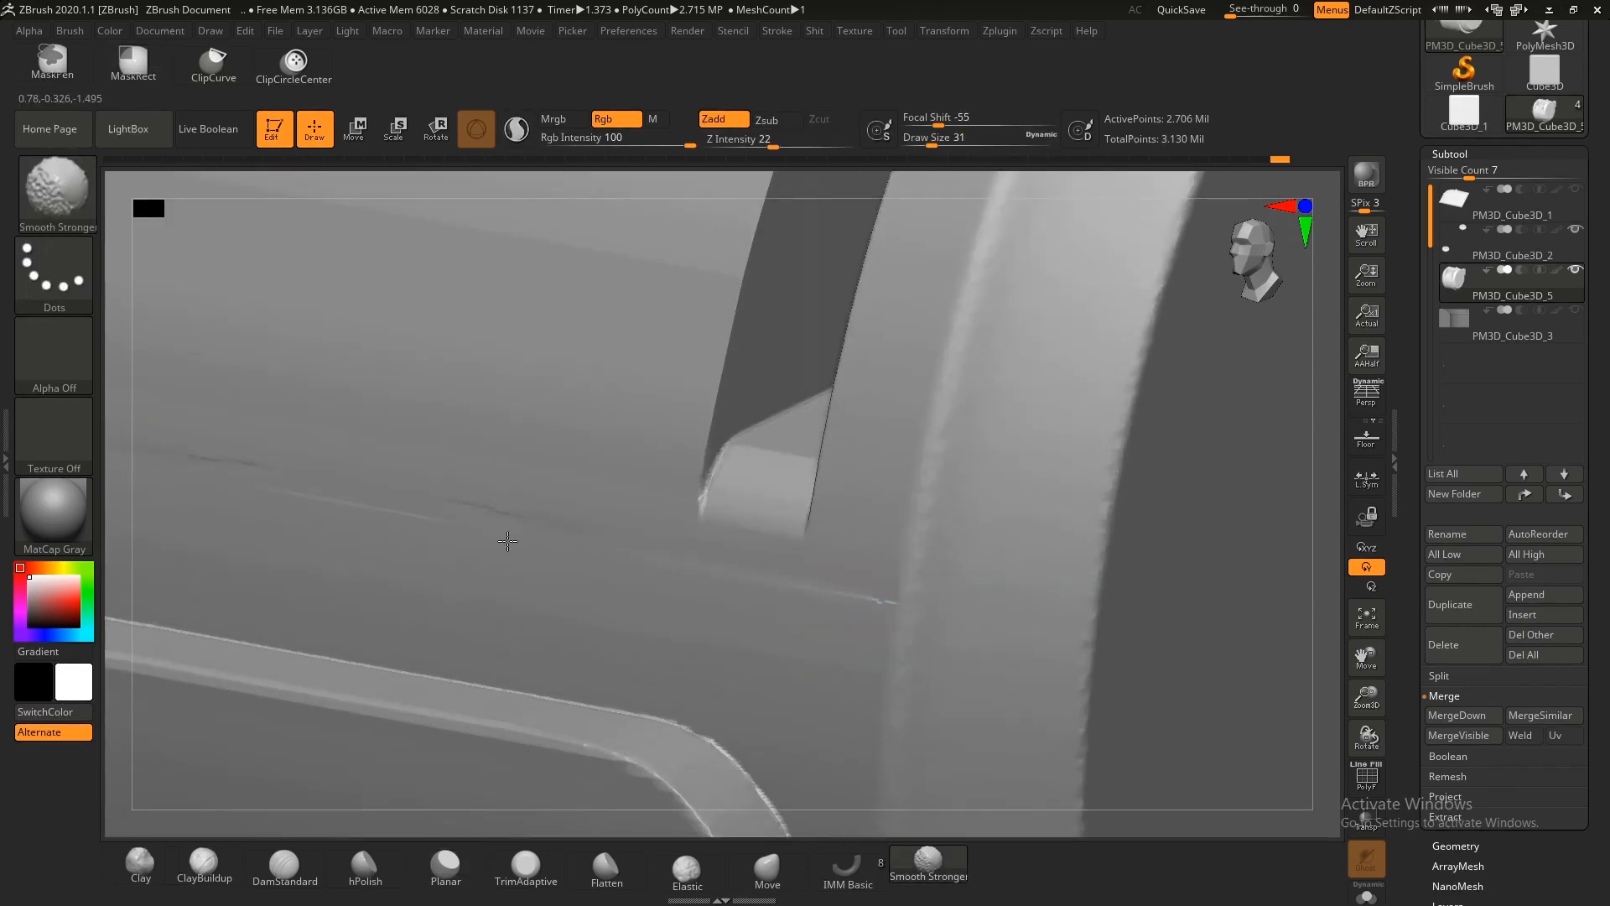
mouse_move(560, 557)
ctrl+right_down()
mouse_move(698, 470)
mouse_move(863, 461)
ctrl+right_up()
Step: Mask a rectangular panel over the top and front of the central block, trimming the excess mask
ctrl+drag(697, 383, 574, 304)
ctrl+right_drag(871, 468, 889, 644)
ctrl+alt+drag(887, 640, 612, 482)
ctrl+right_drag(765, 520, 819, 472)
mouse_move(960, 499)
right_down()
mouse_move(888, 546)
mouse_move(758, 460)
mouse_move(985, 519)
mouse_move(754, 388)
right_up()
ctrl+drag(829, 488, 848, 521)
mouse_move(848, 571)
right_down()
mouse_move(873, 512)
mouse_move(759, 453)
right_up()
ctrl+right_drag(1104, 647, 1157, 721)
mouse_move(1157, 721)
right_down()
mouse_move(889, 537)
mouse_move(982, 638)
right_up()
Step: Try to isolate the masked panel on the central block as a separate polygroup
ctrl+shift+click(889, 481)
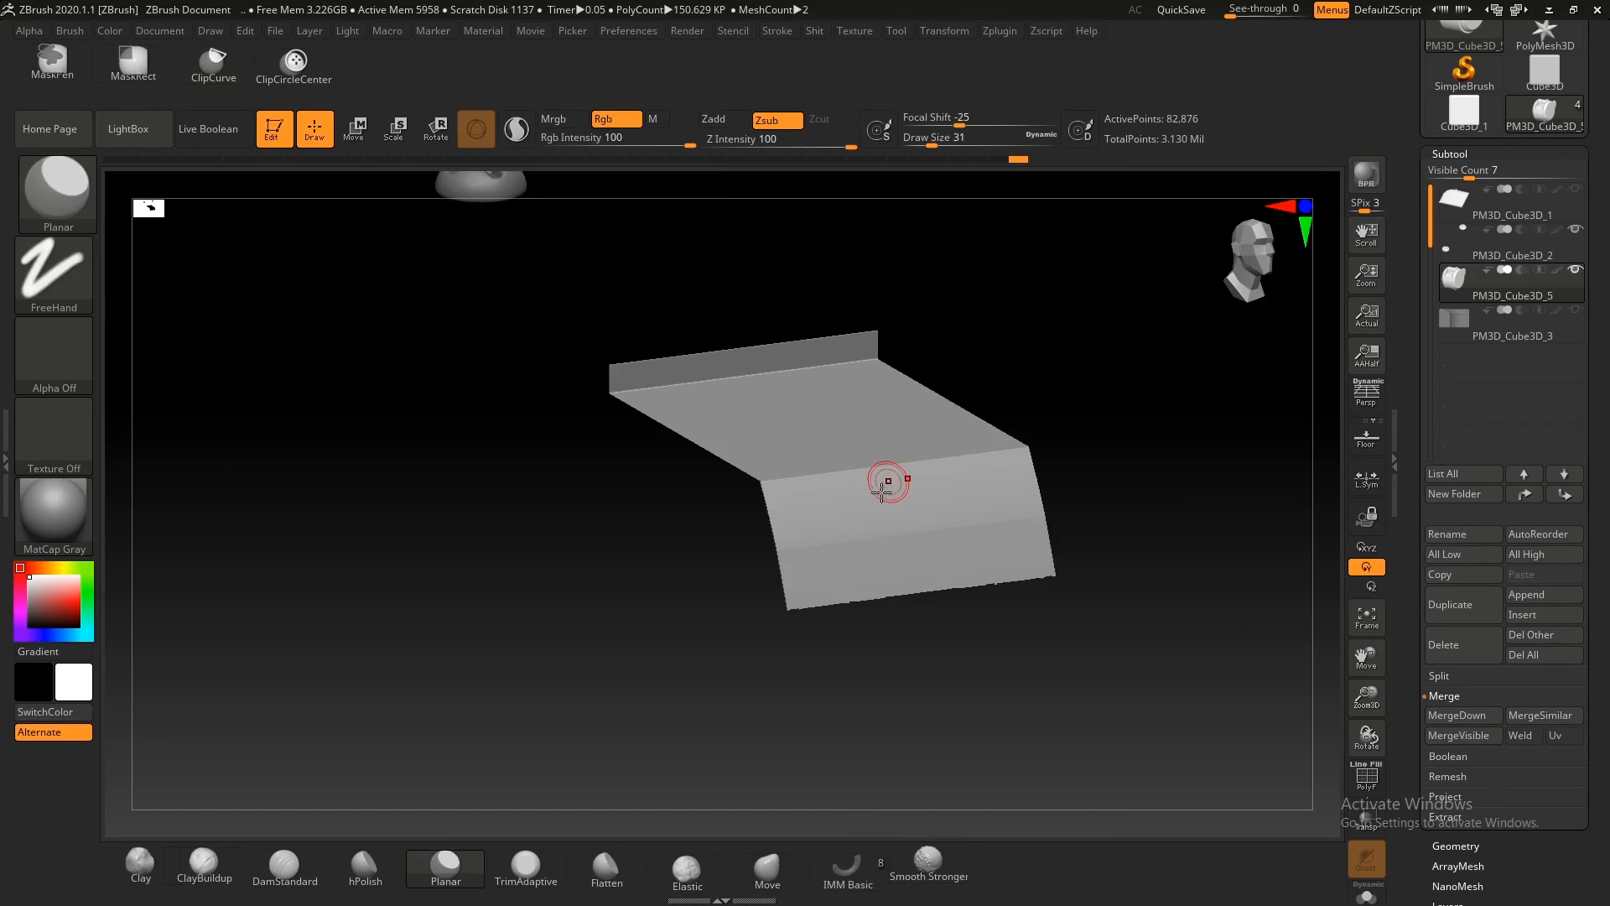
key(ctrl+z)
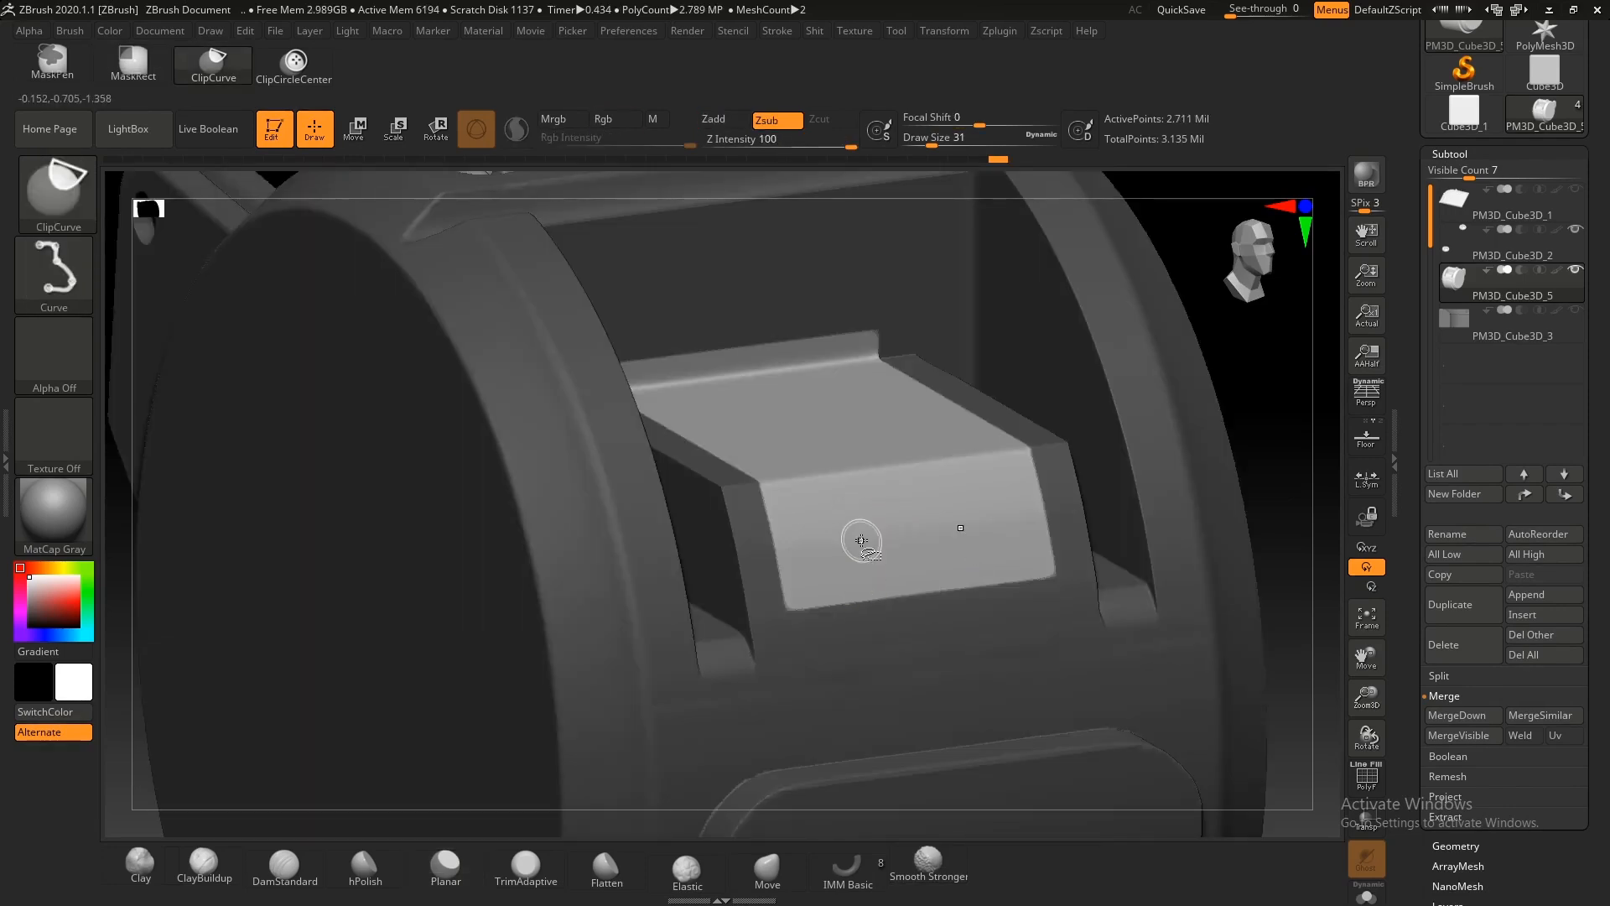
ctrl+shift+click(859, 539)
key(ctrl+z)
shift+right_drag(1010, 600, 1132, 747)
key(ctrl+z)
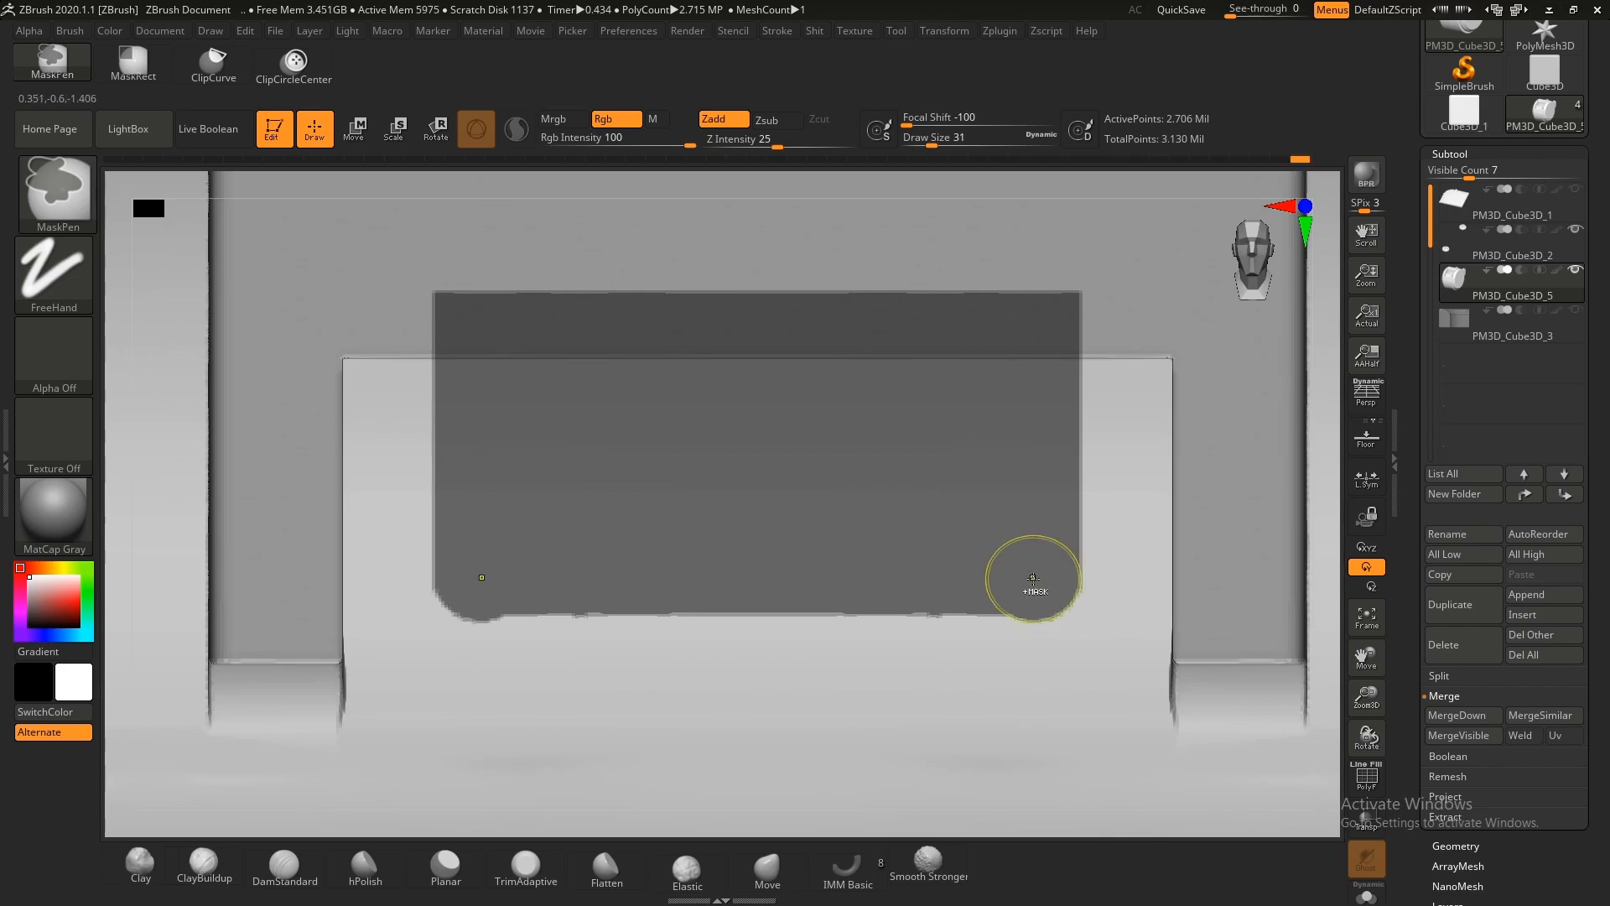
Step: Round the two lower corners of the block's panel mask with the MaskPen at draw size 62
key(ctrl+z)
key(s)
drag(1071, 606, 1099, 612)
ctrl+alt+click(1080, 616)
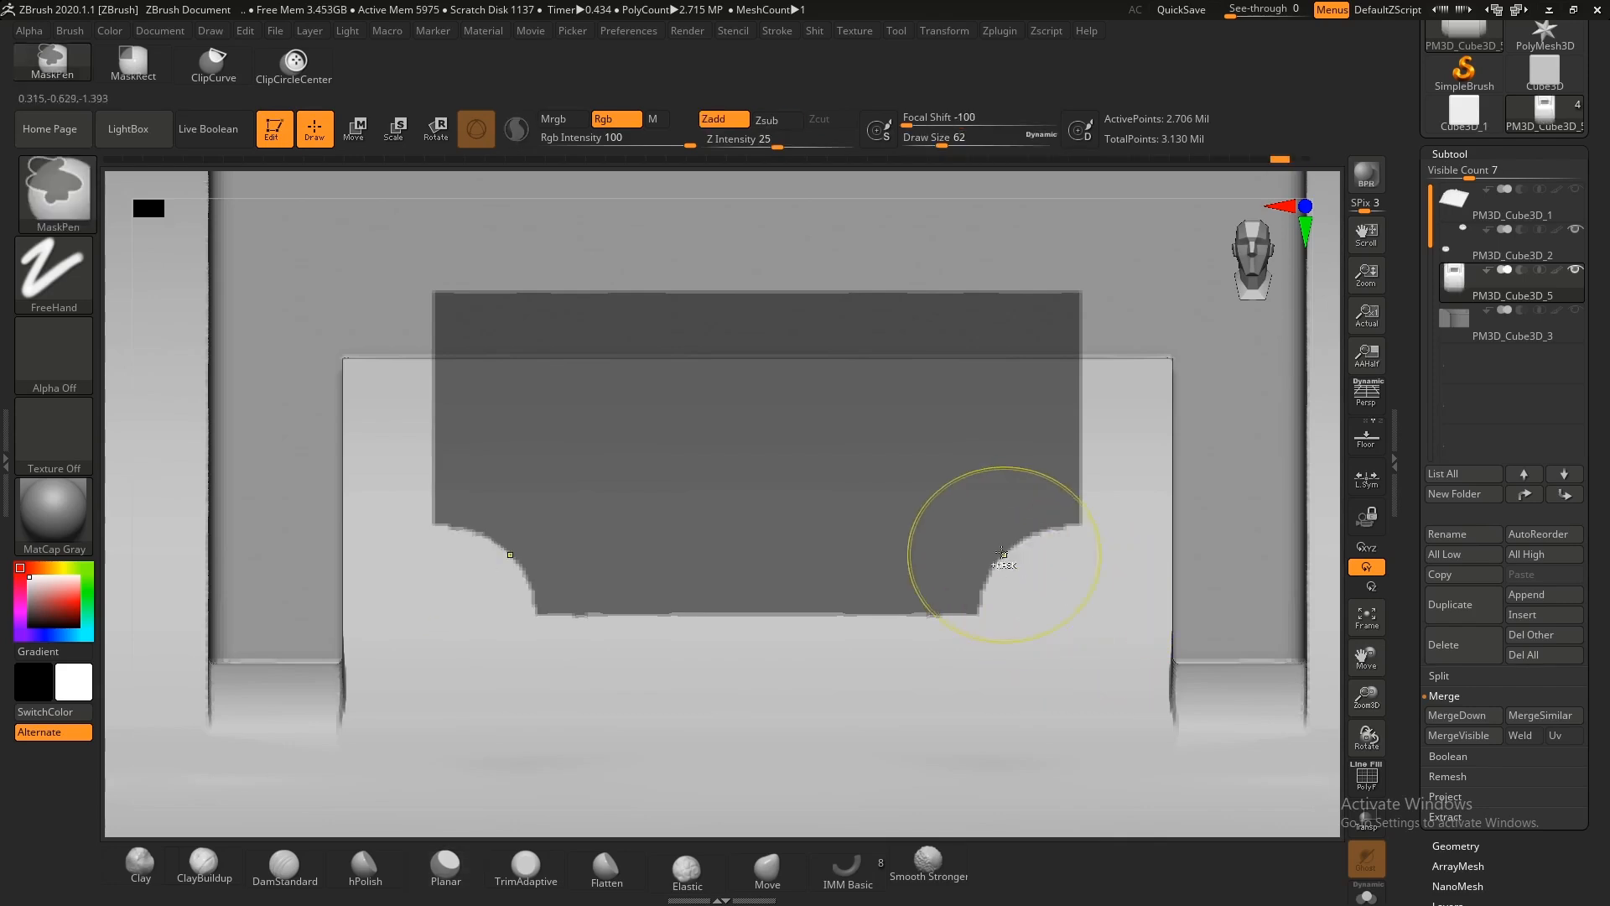
ctrl+drag(990, 540, 984, 530)
key(ctrl+z)
ctrl+click(979, 524)
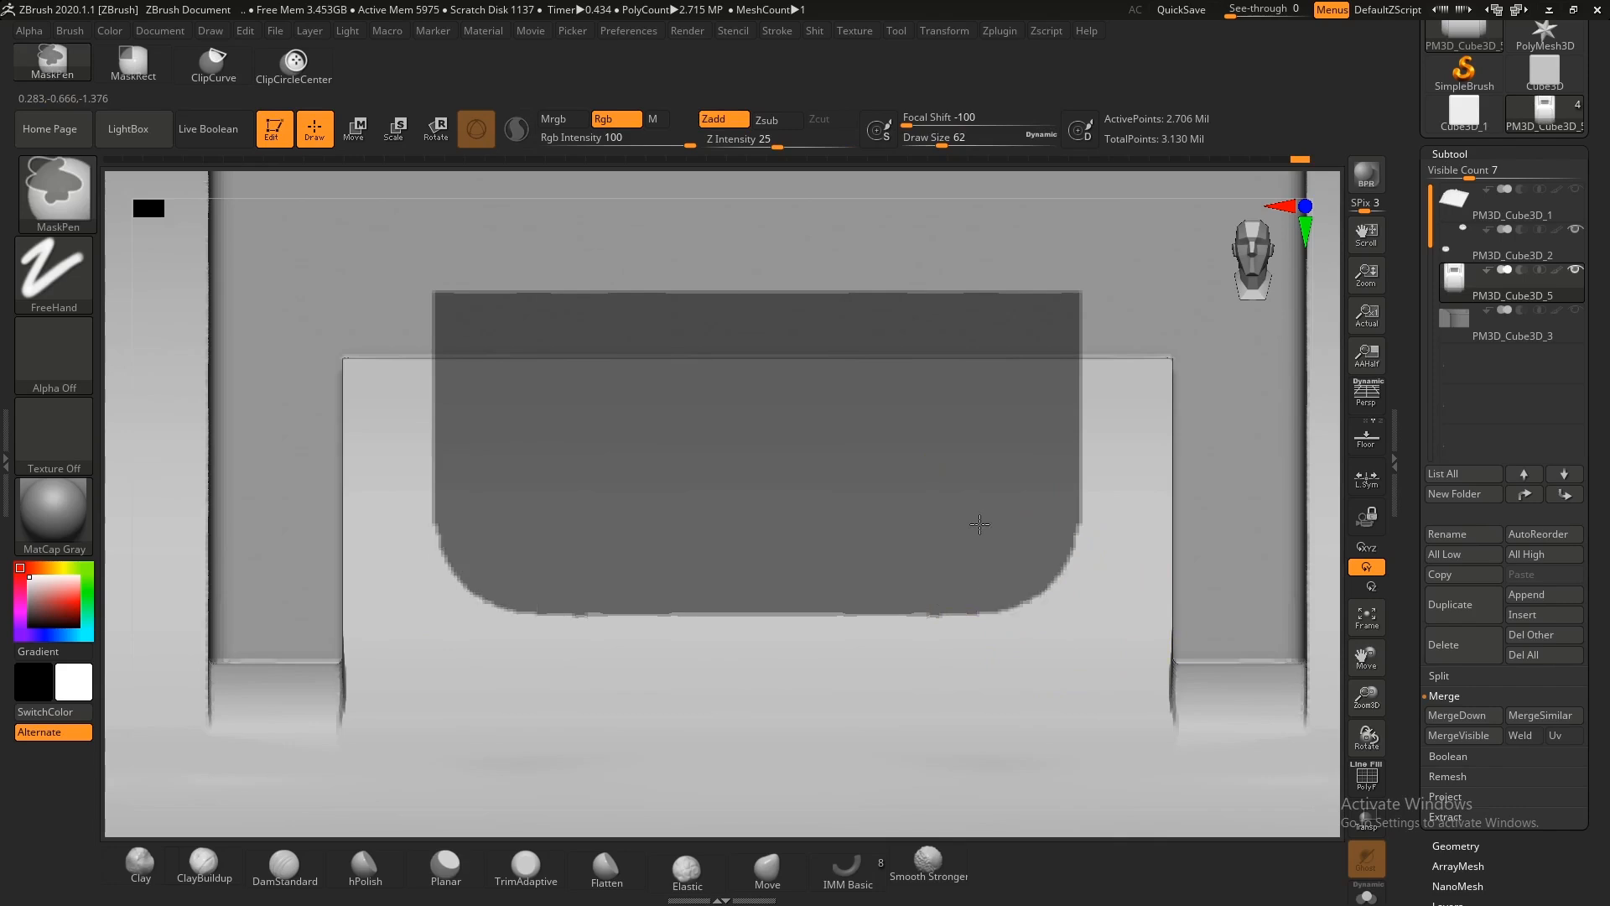
Step: Isolate the rounded panel on the drum's central block and clip it back with ClipCurve, leaving a recess between two side arms
key(ctrl+z)
ctrl+click(982, 524)
mouse_move(1013, 473)
ctrl+right_down()
mouse_move(978, 496)
mouse_move(988, 536)
mouse_move(955, 440)
ctrl+right_up()
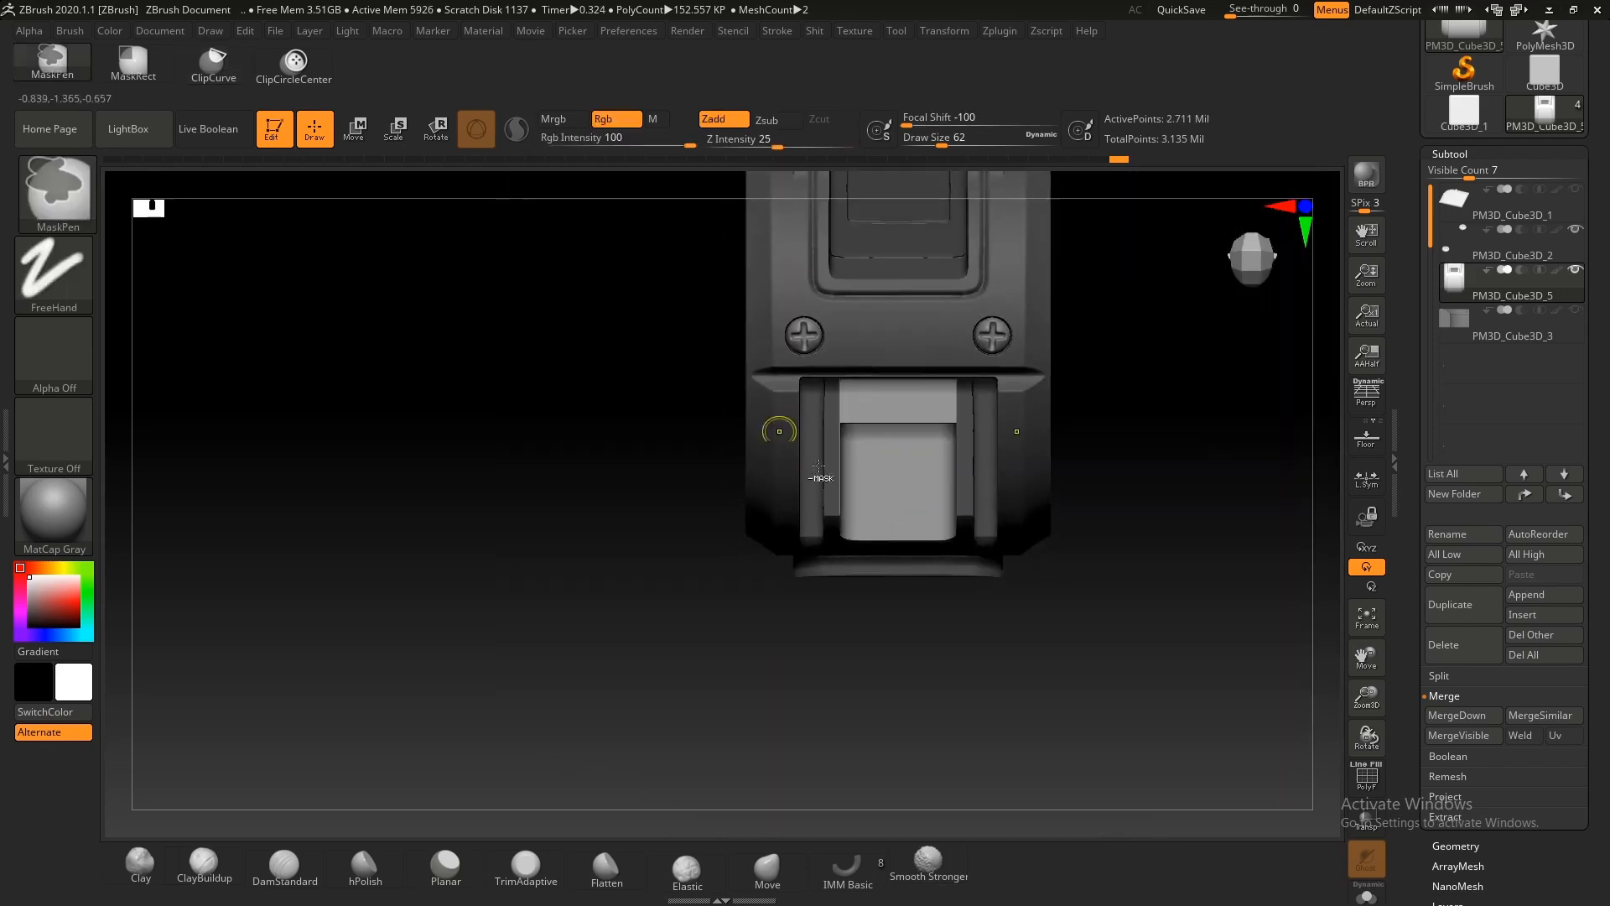
mouse_move(839, 444)
right_down()
mouse_move(909, 450)
mouse_move(875, 414)
mouse_move(882, 474)
right_up()
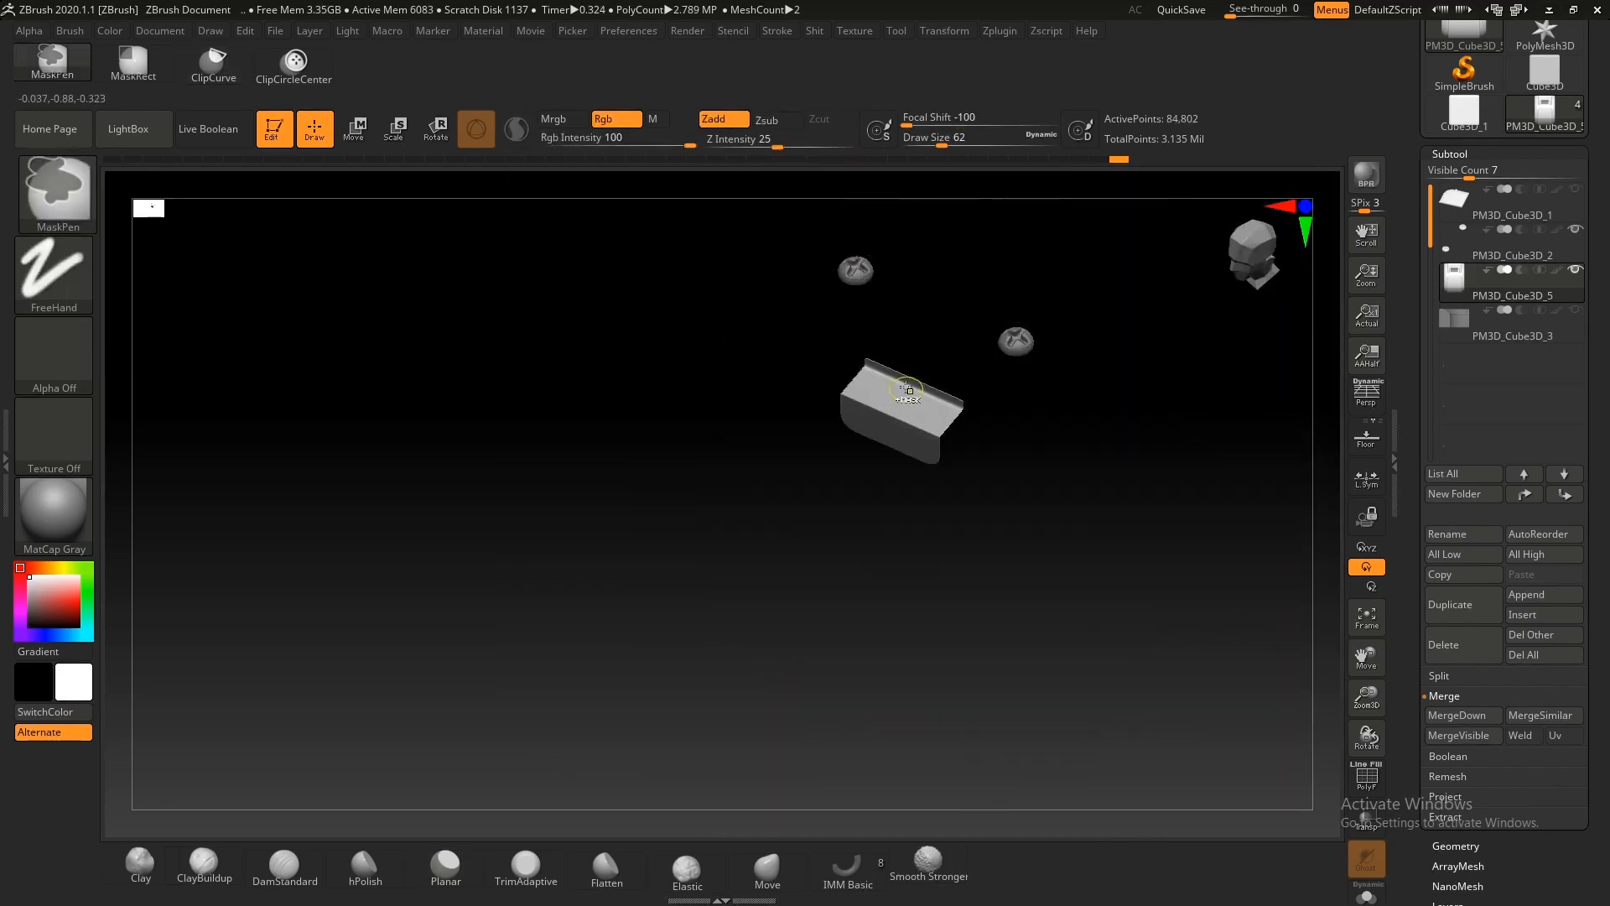
mouse_move(906, 388)
shift+right_down()
mouse_move(927, 433)
mouse_move(1073, 362)
shift+right_up()
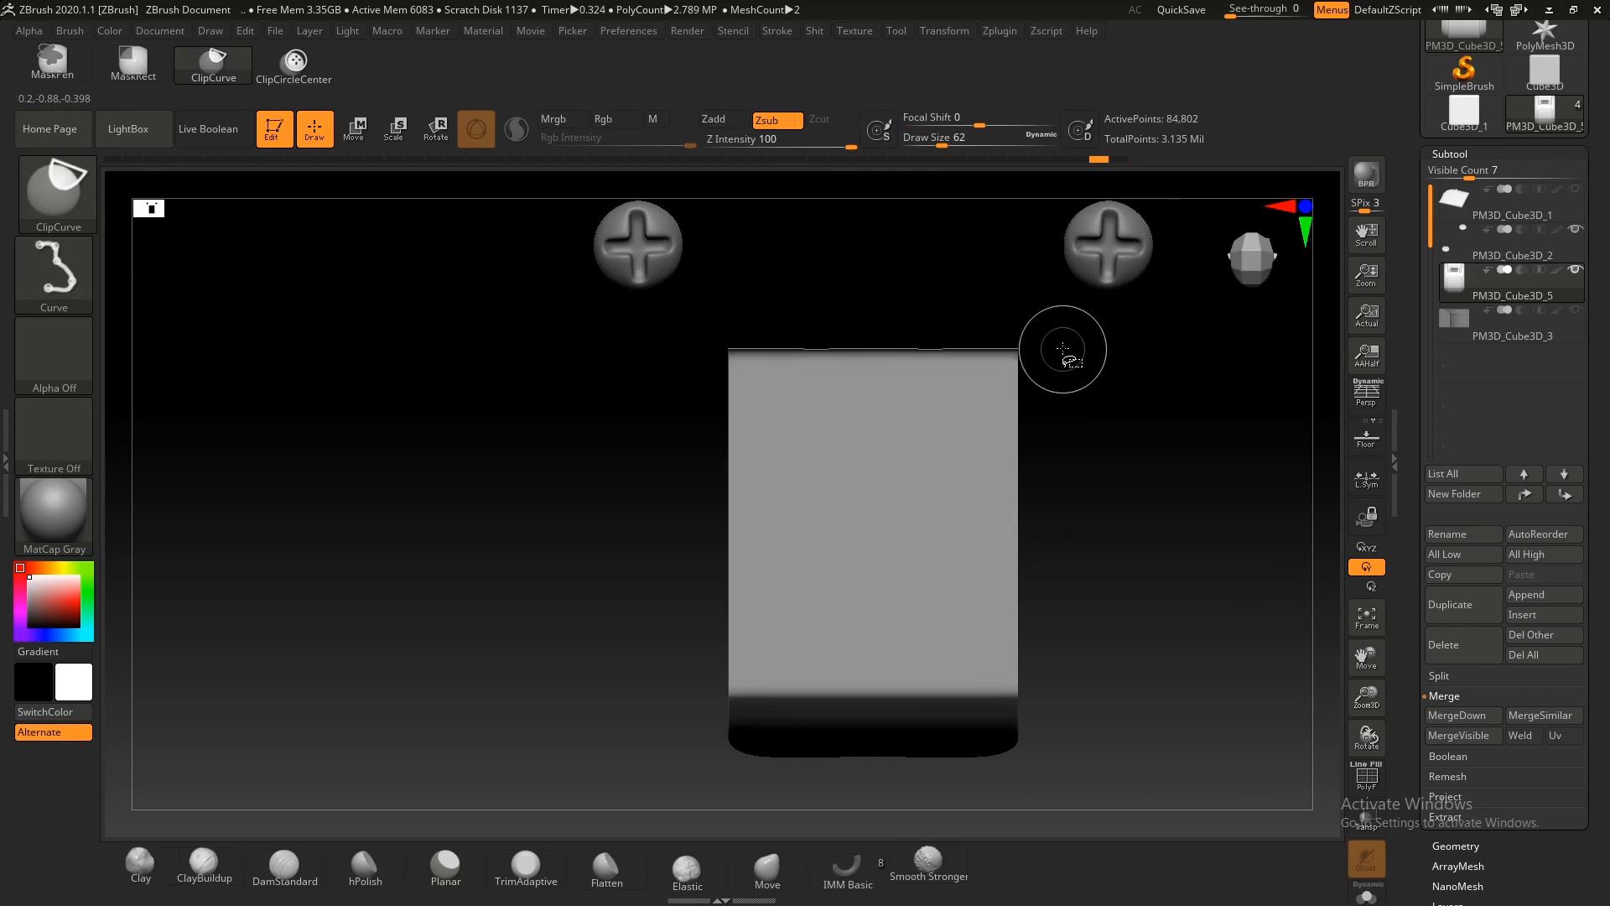
ctrl+right_drag(941, 403, 738, 407)
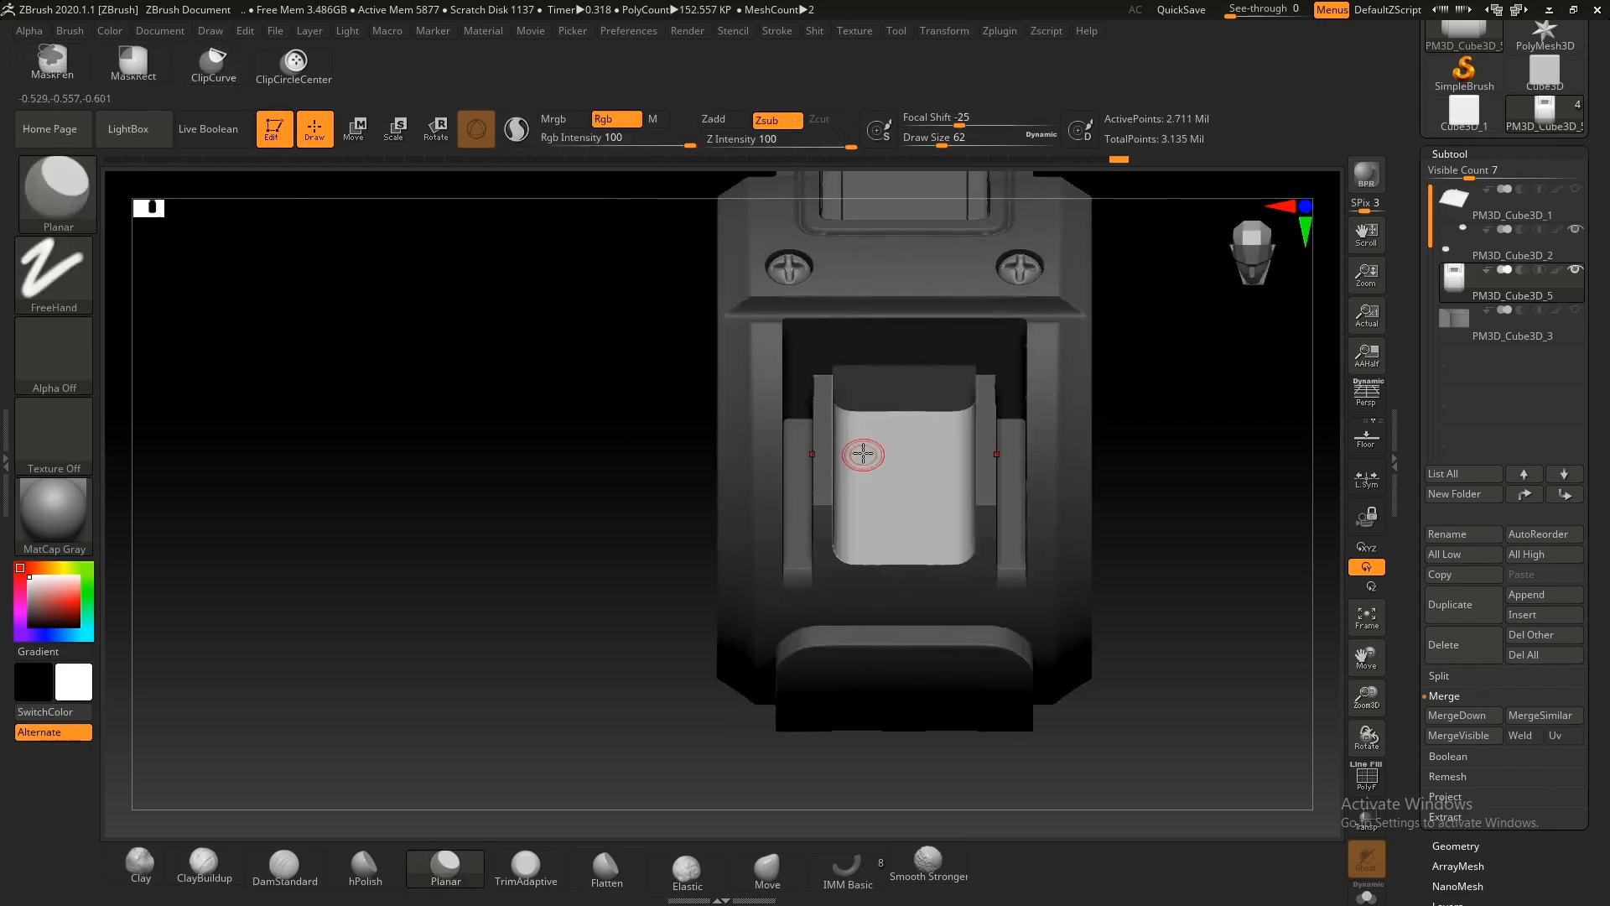
right_drag(863, 453, 932, 455)
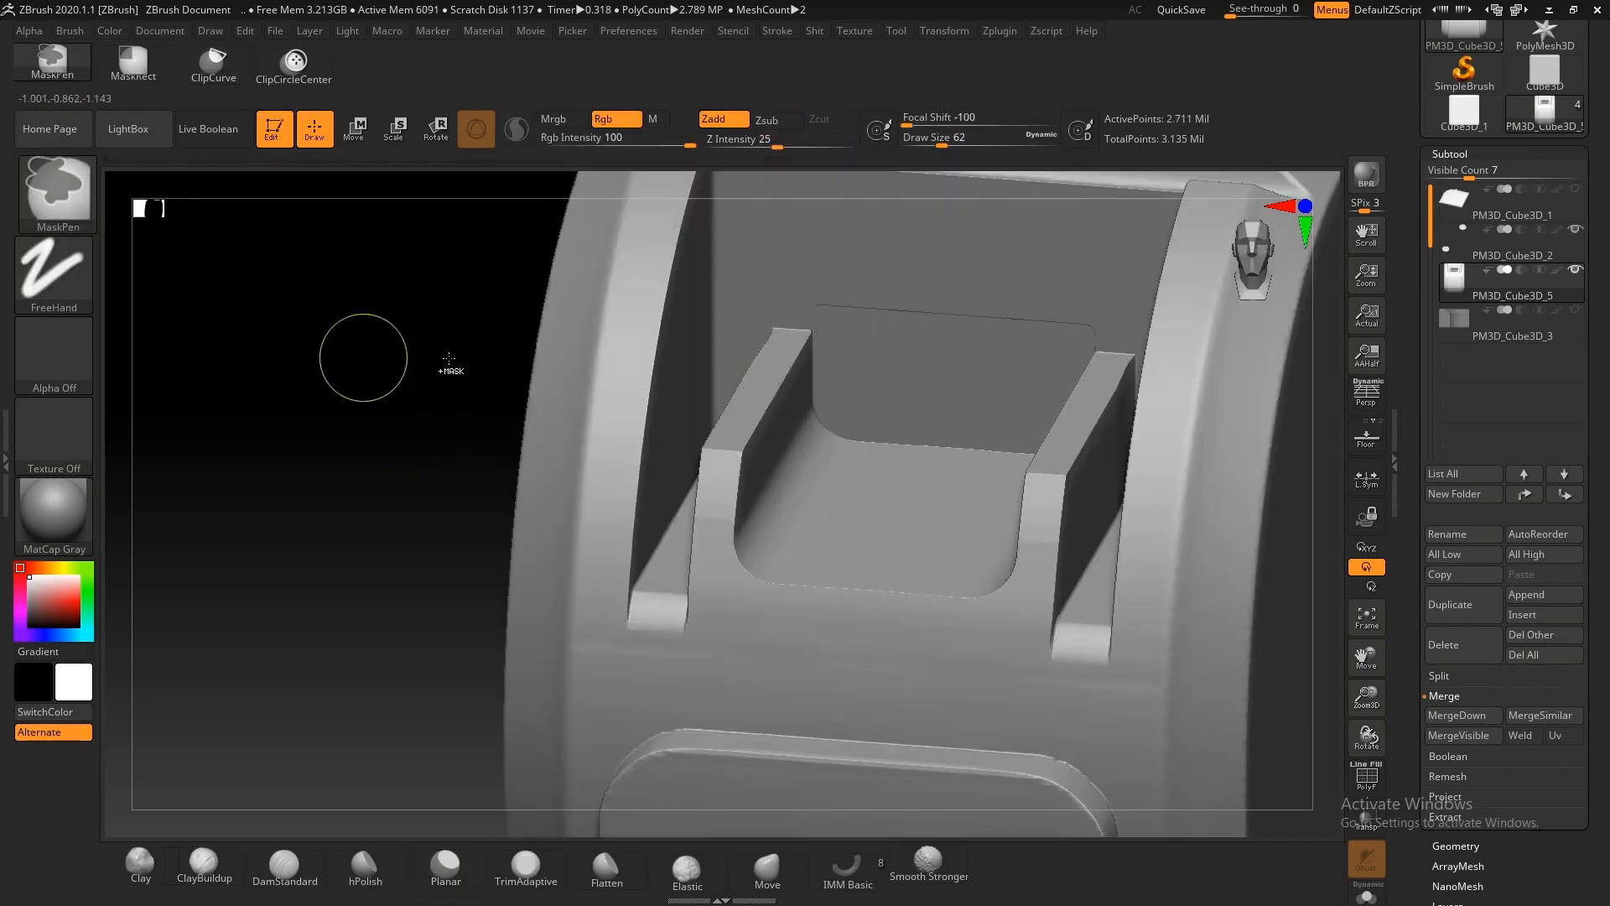
Step: Flatten the recess's back wall above the cradle with the Planar brush at draw size 90
right_drag(933, 394, 935, 349)
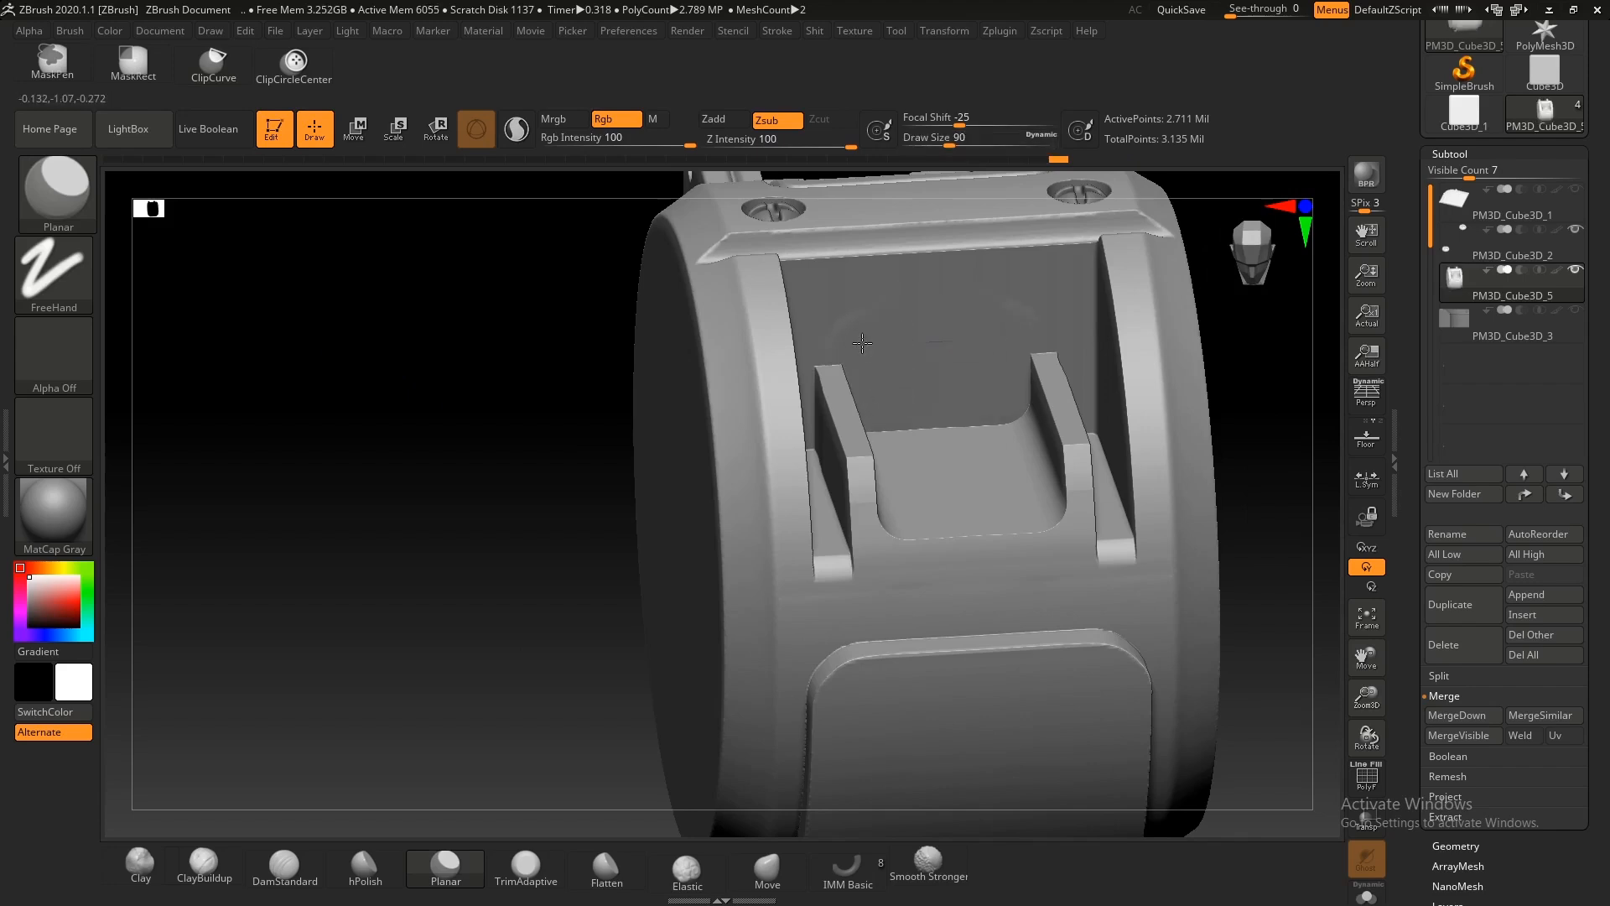
key(ctrl)
key(alt+z)
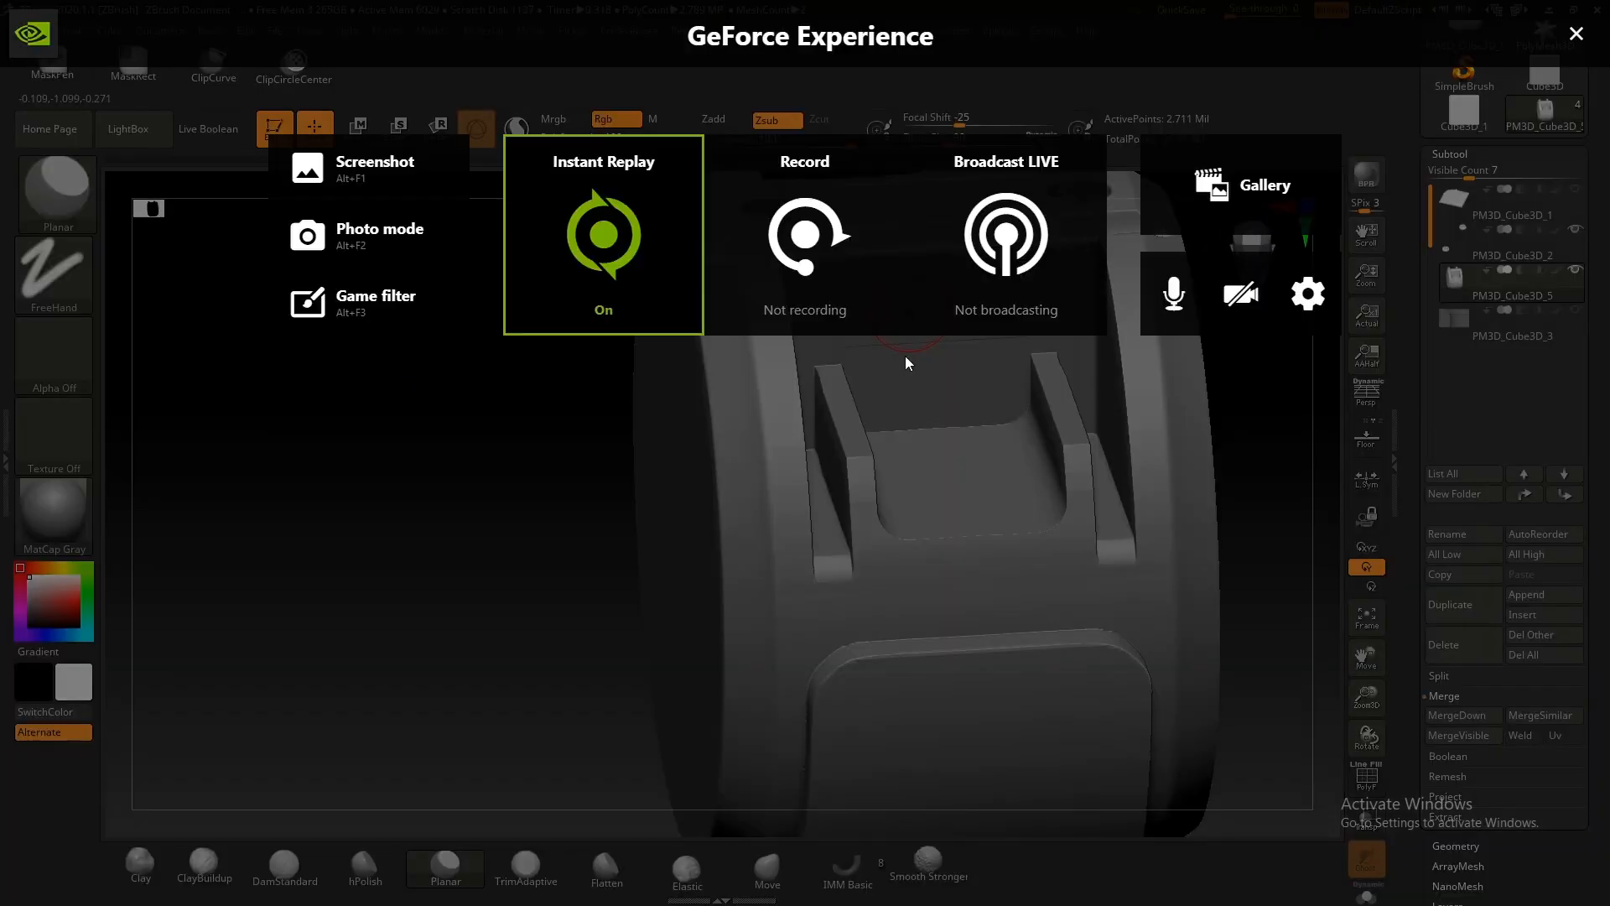
key(alt+z)
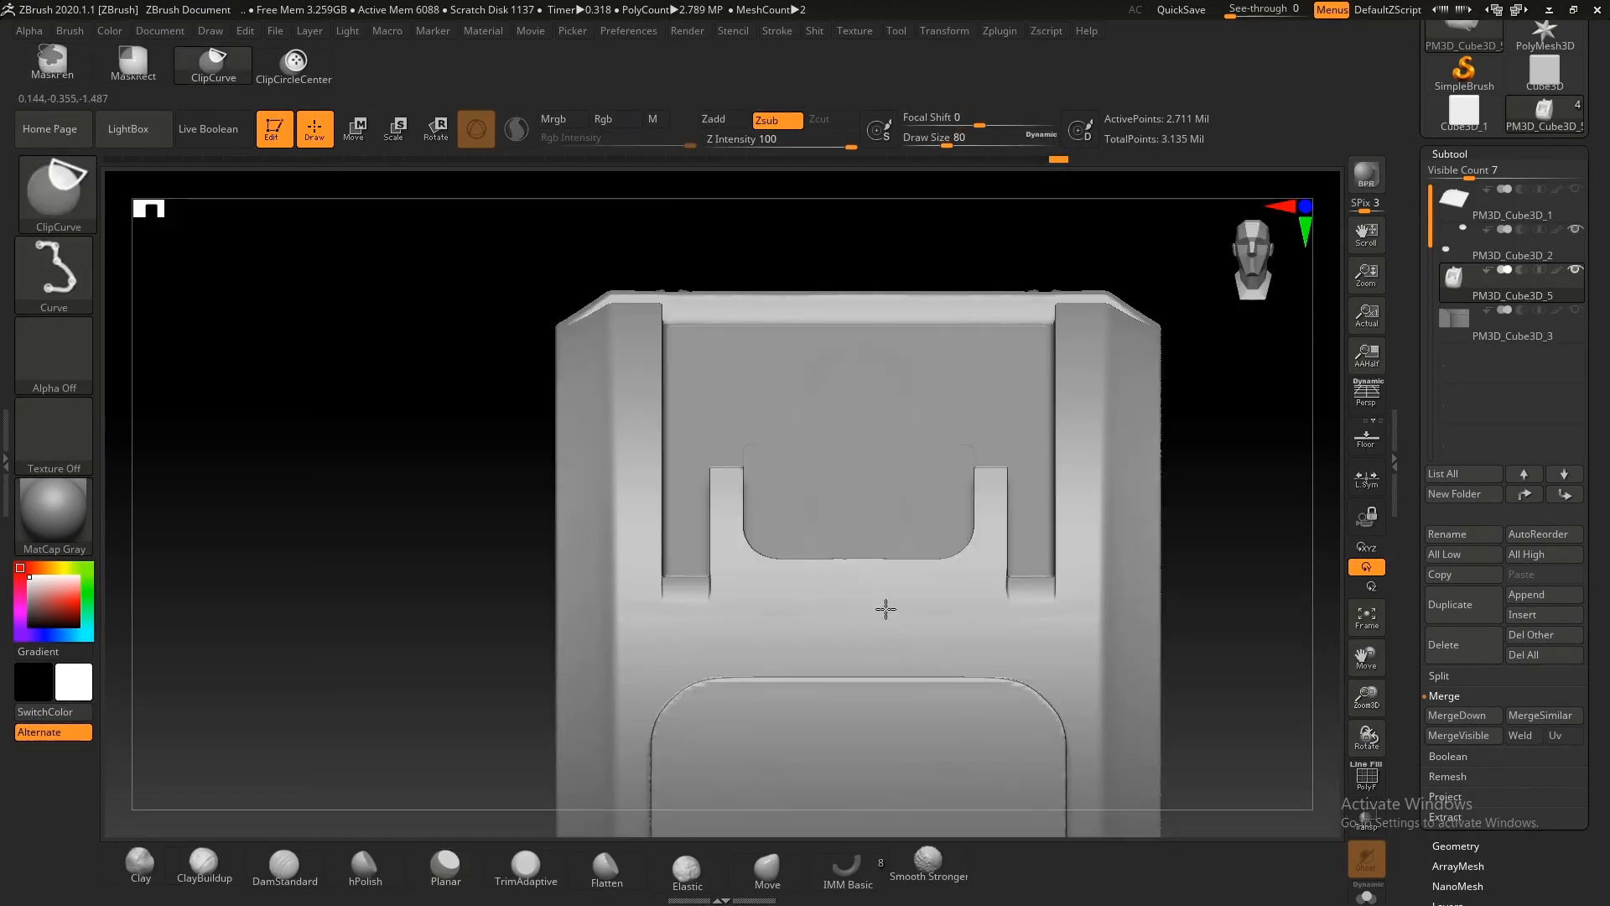
Step: Cut down the upper front of the cradle's side arms along a concave curve with ClipCurve
ctrl+shift+drag(898, 614, 713, 450)
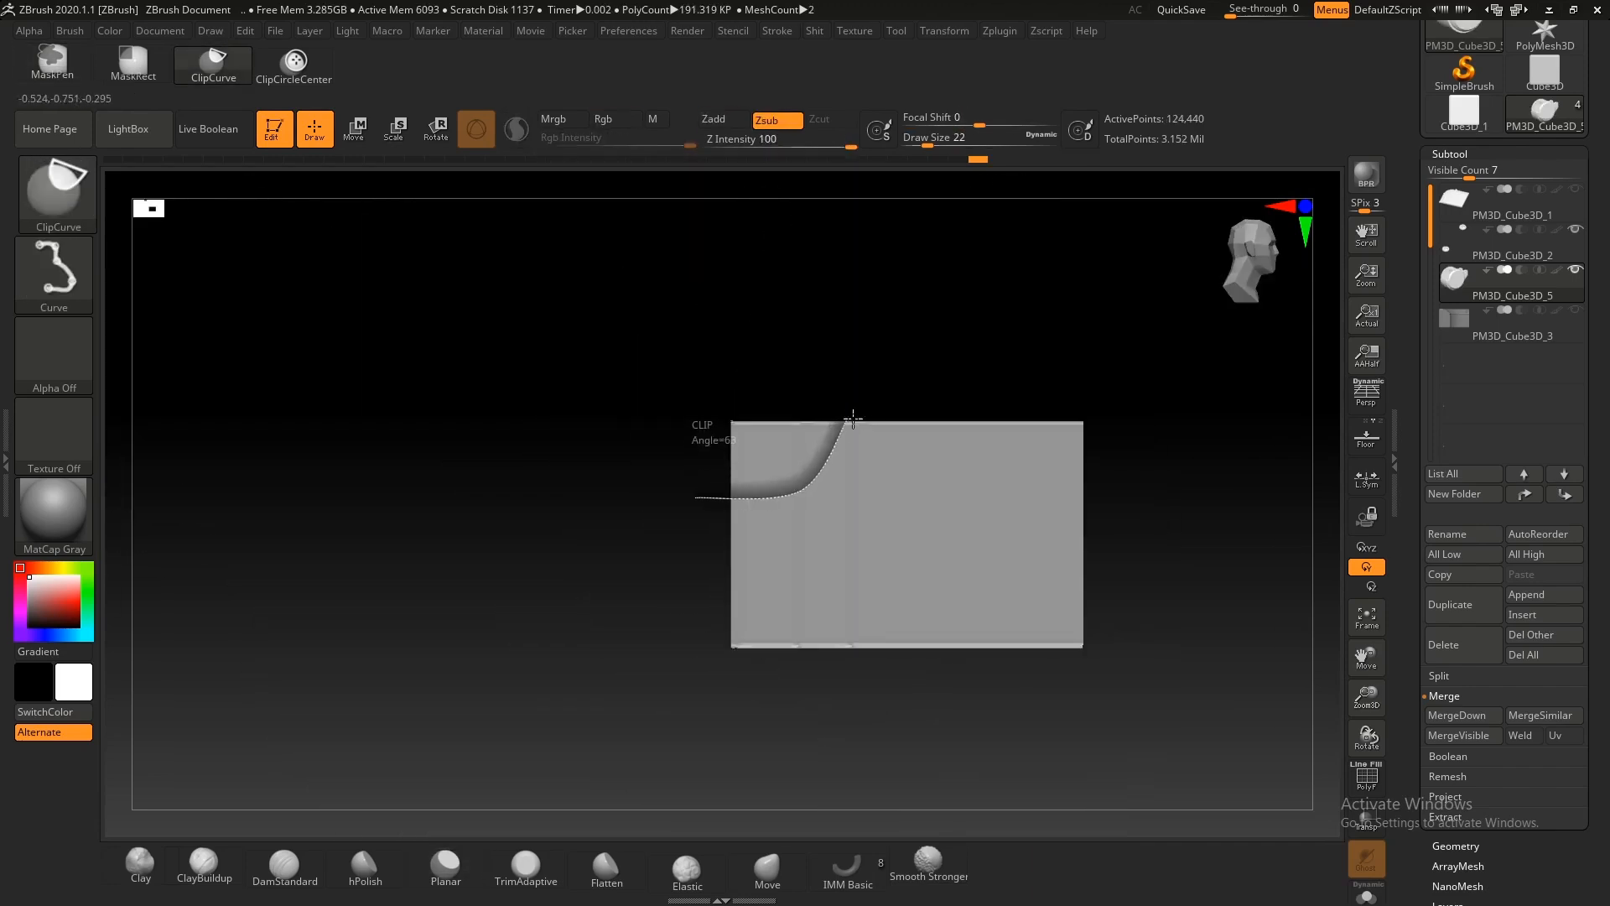
ctrl+shift+drag(881, 382, 880, 382)
alt+right_drag(920, 505, 795, 555)
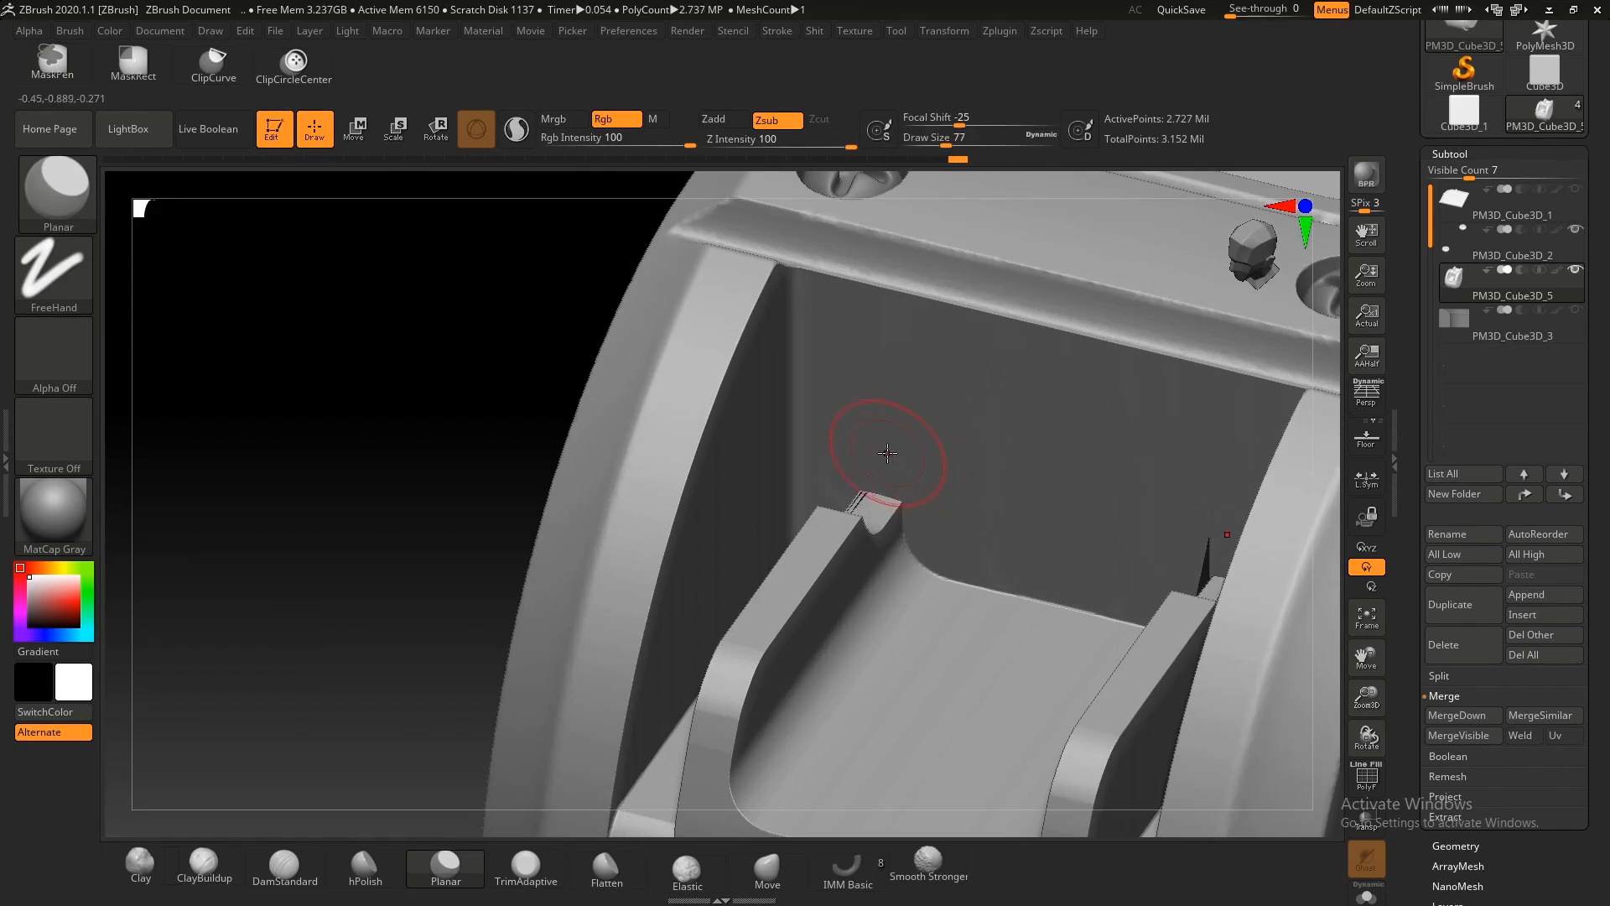
key(ctrl)
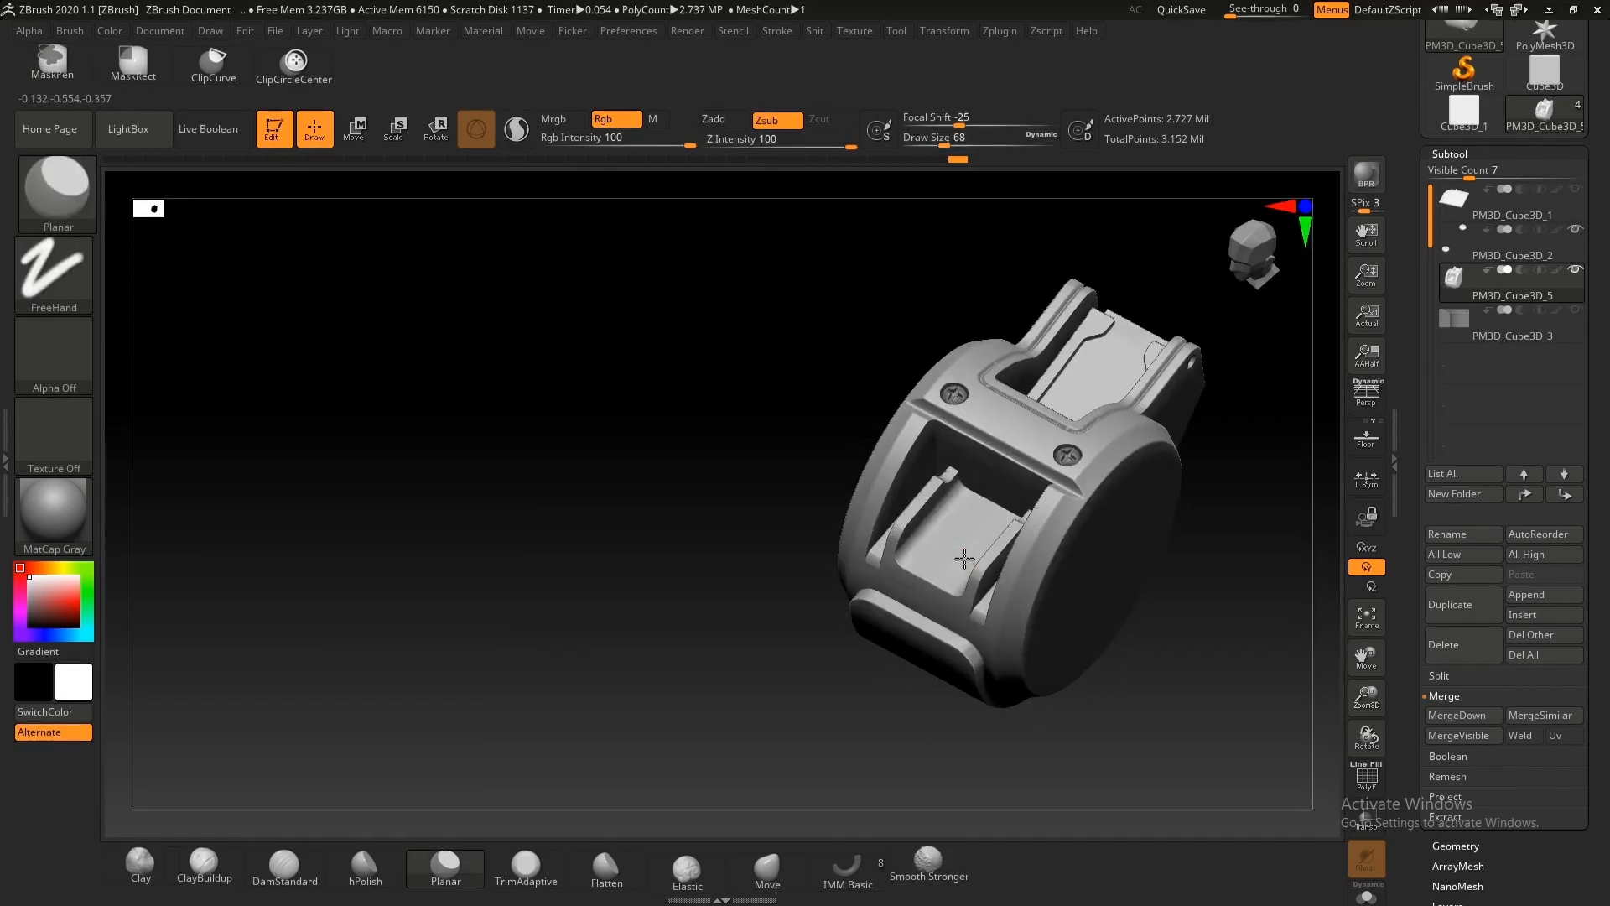
mouse_move(964, 546)
right_down()
mouse_move(917, 451)
mouse_move(939, 503)
right_up()
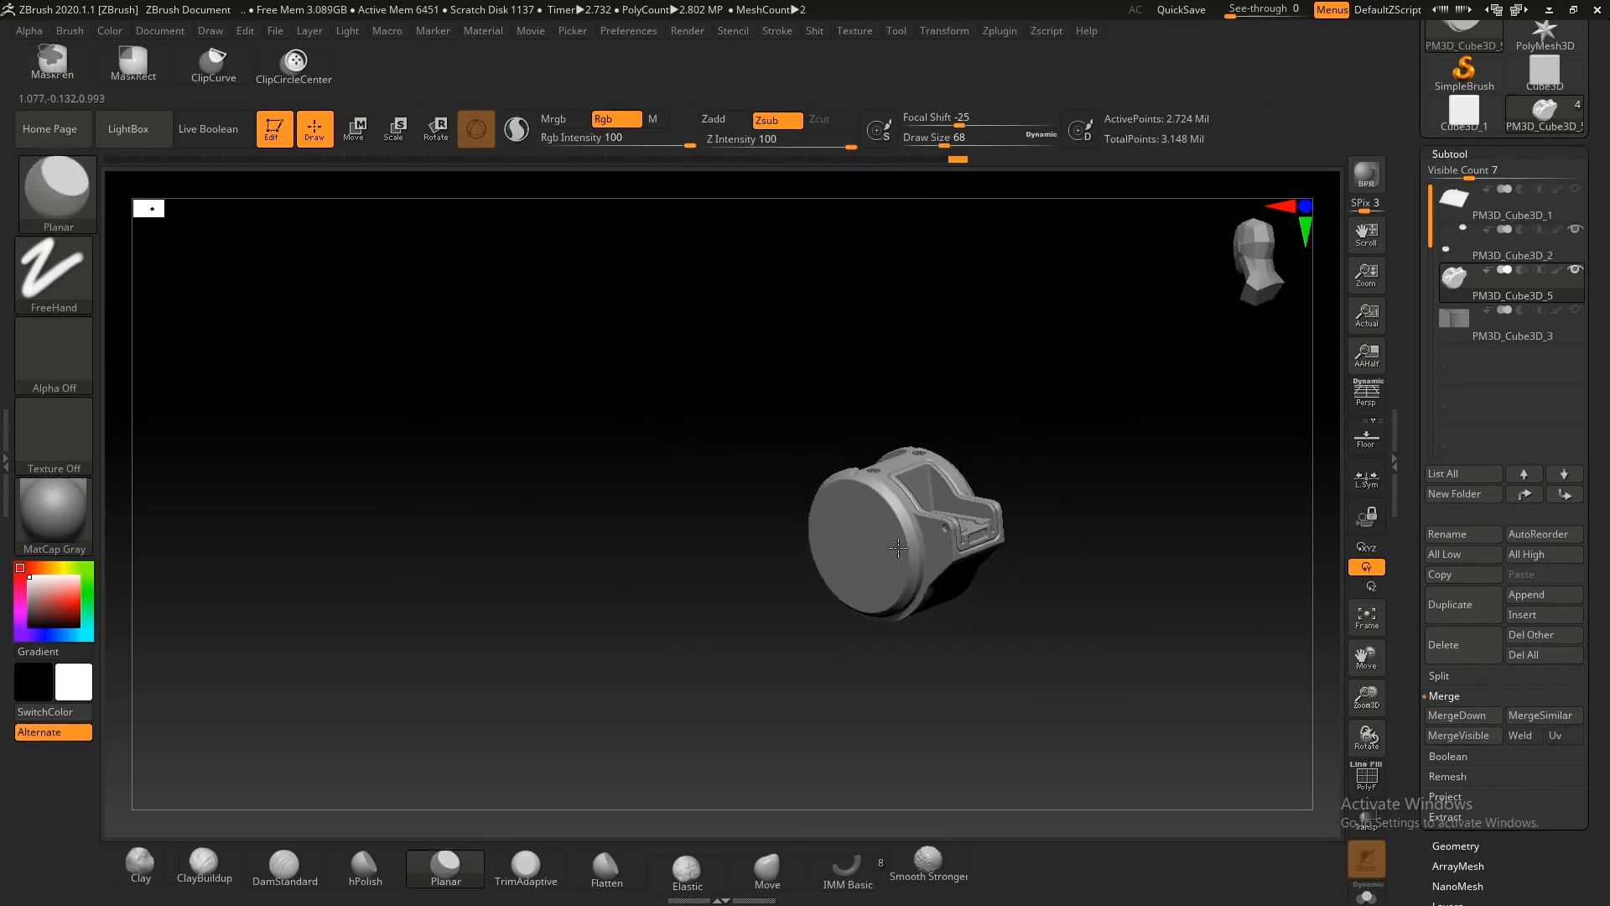
Step: Mask a rectangle on the floor panel of the side block, trim the mask, and isolate it as its own polygroup
mouse_move(981, 561)
right_down()
mouse_move(923, 551)
mouse_move(985, 531)
mouse_move(1026, 566)
mouse_move(1011, 610)
mouse_move(982, 509)
mouse_move(917, 539)
right_up()
alt+right_drag(794, 472, 865, 537)
ctrl+drag(952, 591, 592, 414)
ctrl+right_drag(792, 460, 809, 394)
right_drag(809, 394, 700, 420)
ctrl+alt+drag(1082, 740, 659, 468)
right_drag(659, 468, 797, 467)
key(ctrl+w)
ctrl+shift+click(798, 464)
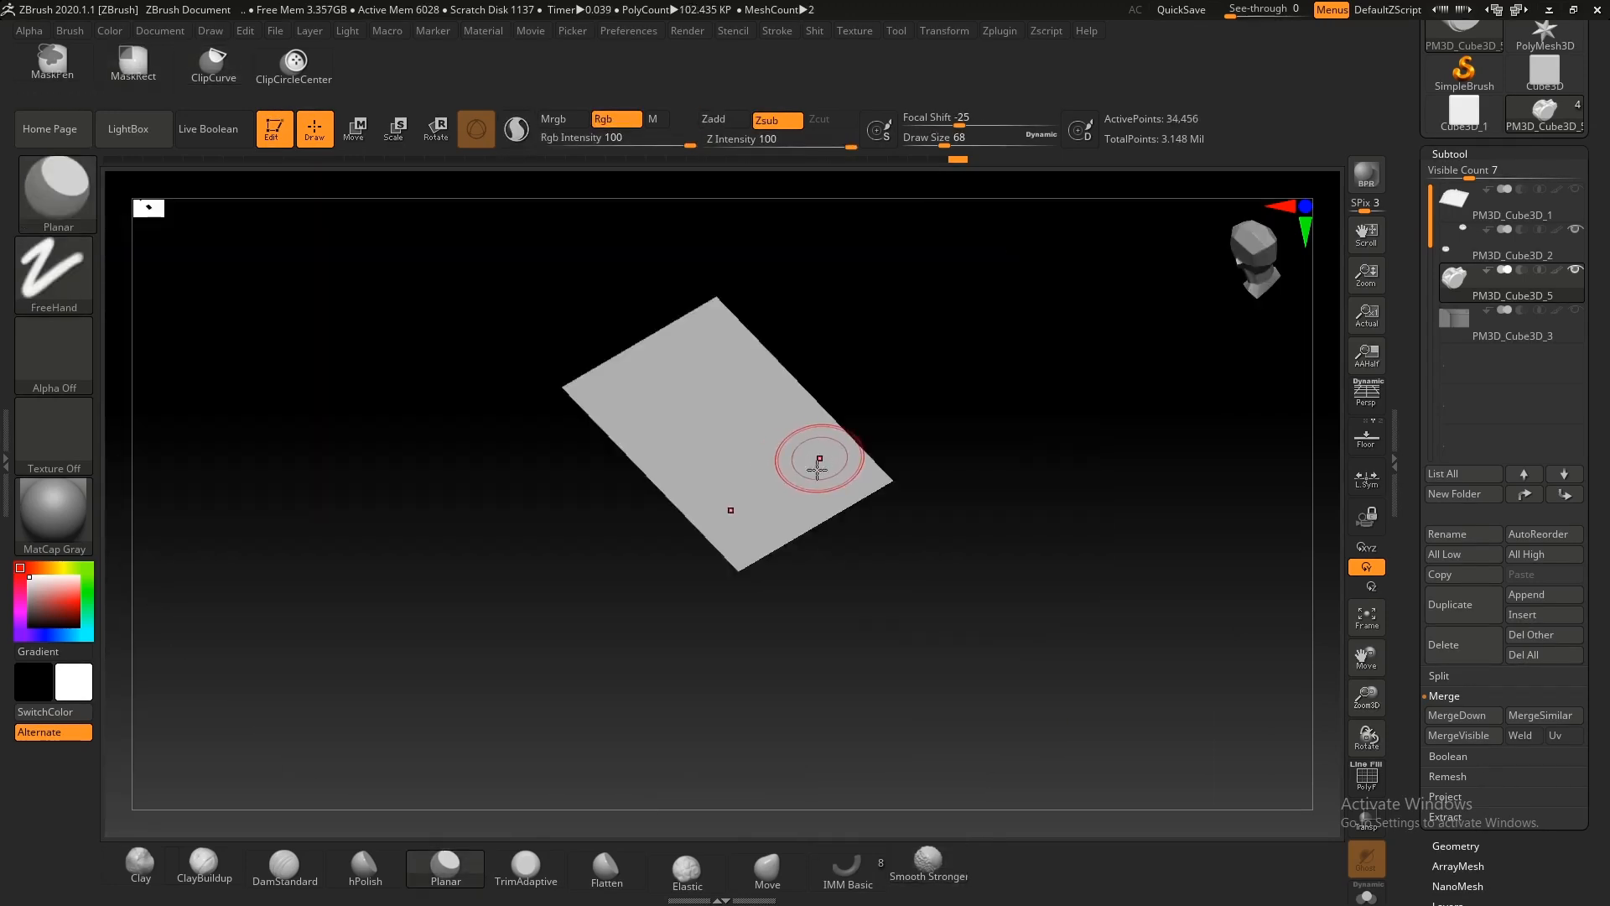
Step: Isolate the rounded rectangular floor panel and separate it into its own subtool with Split Hidden
ctrl+shift+click(824, 551)
ctrl+right_drag(773, 503, 765, 432)
right_drag(765, 432, 923, 637)
ctrl+shift+click(801, 475)
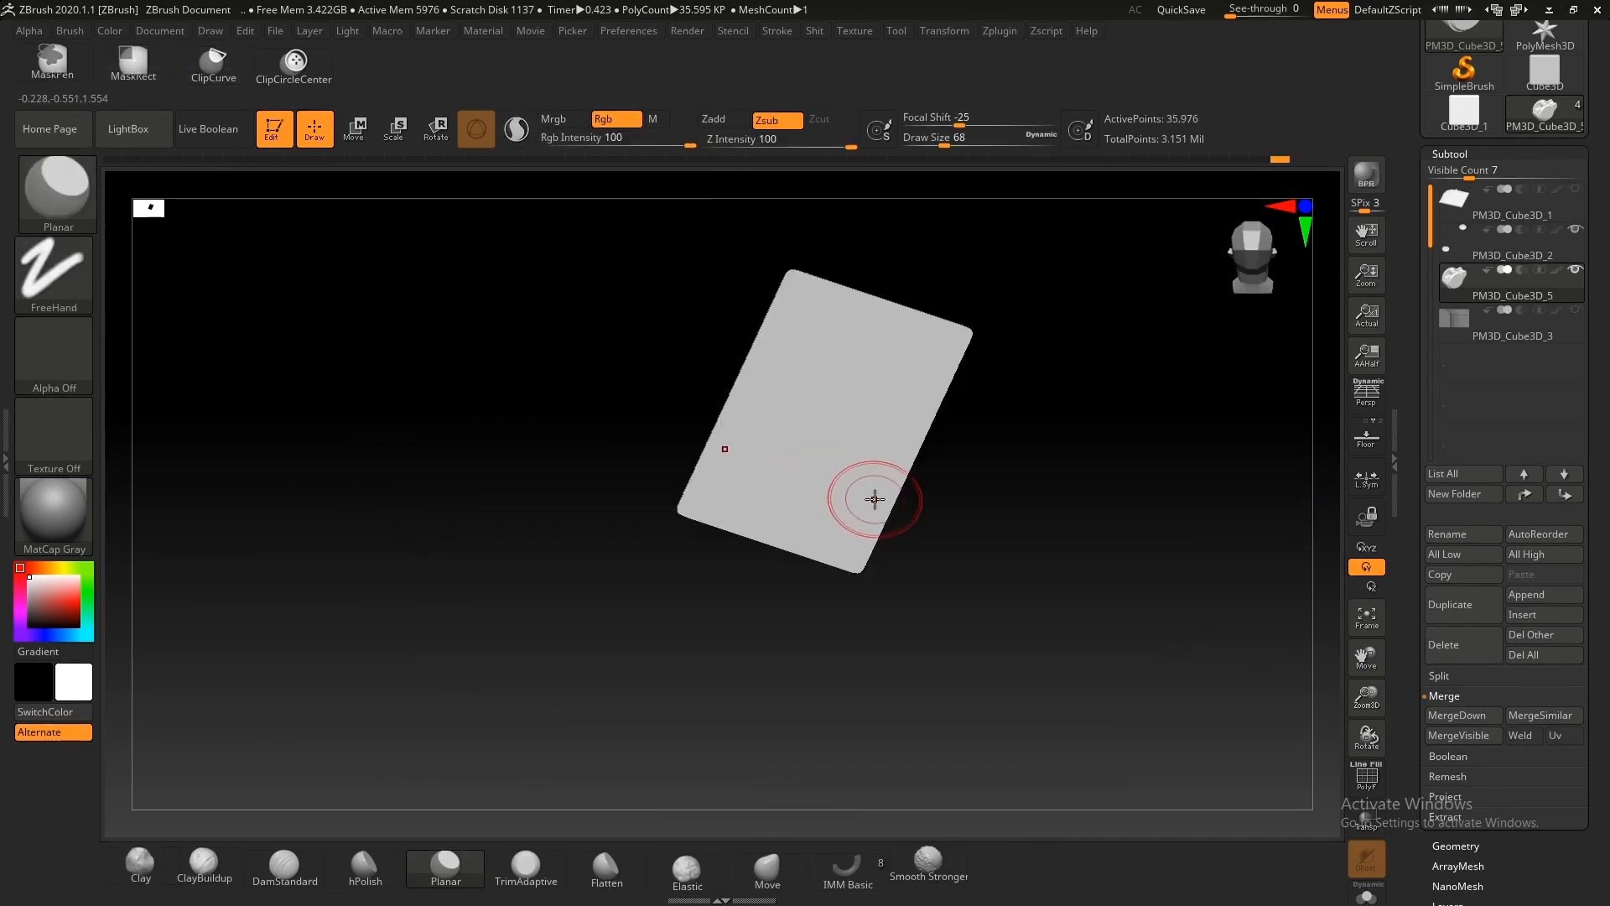
key(shift+q)
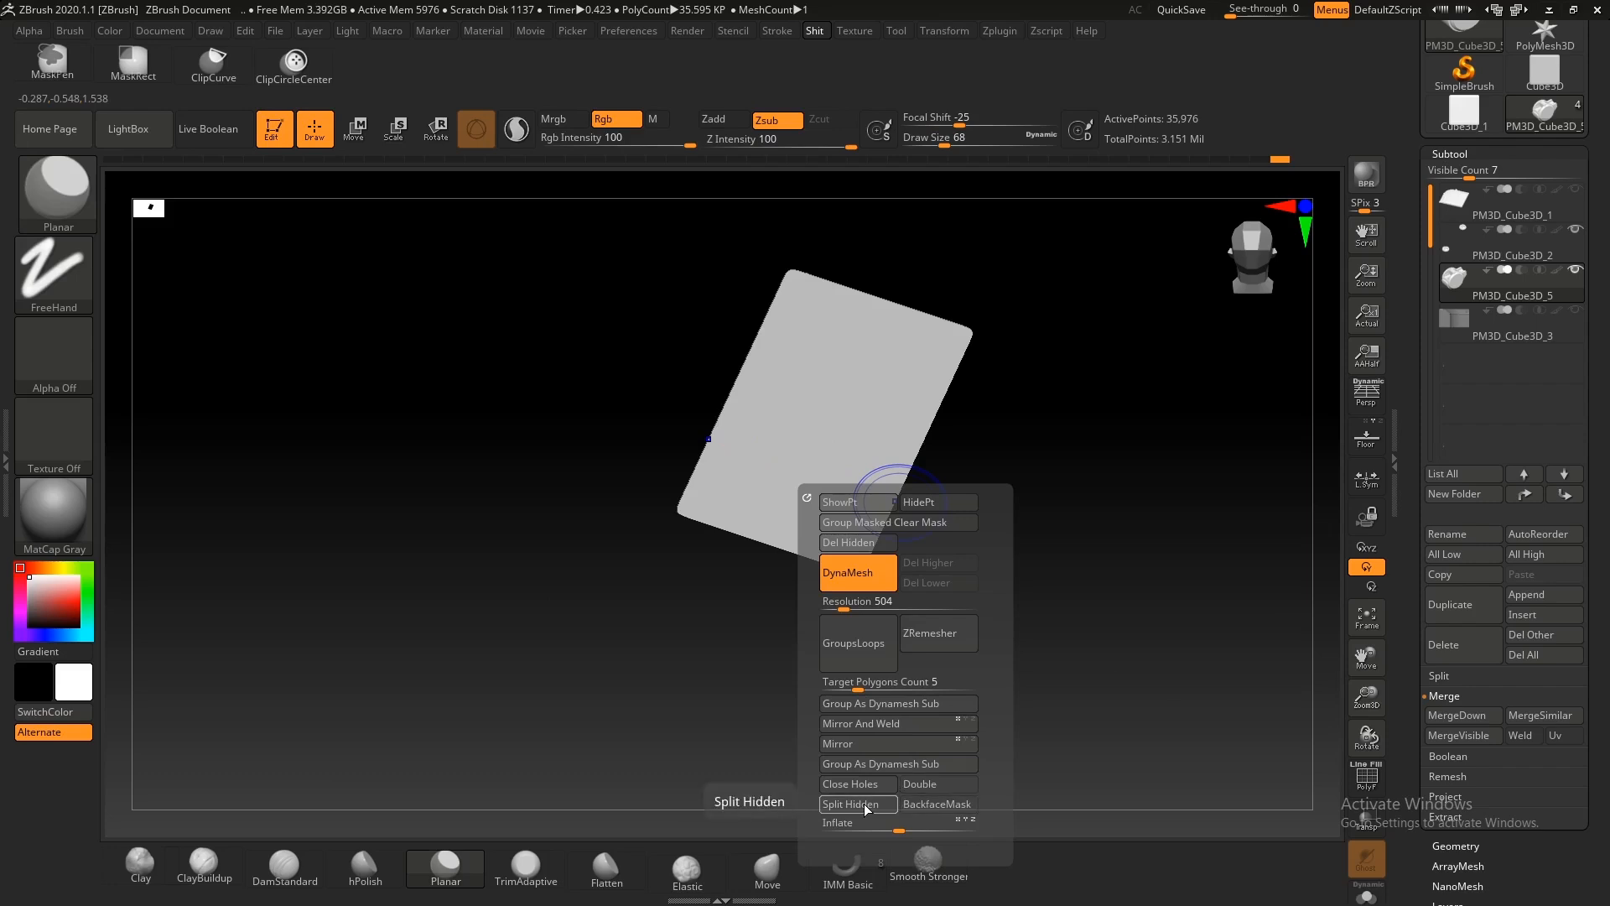
click(864, 804)
Step: Select the main body, fill its rectangular floor opening with Close Holes, and inspect the patch's polygroup in polyframe display
alt+click(698, 578)
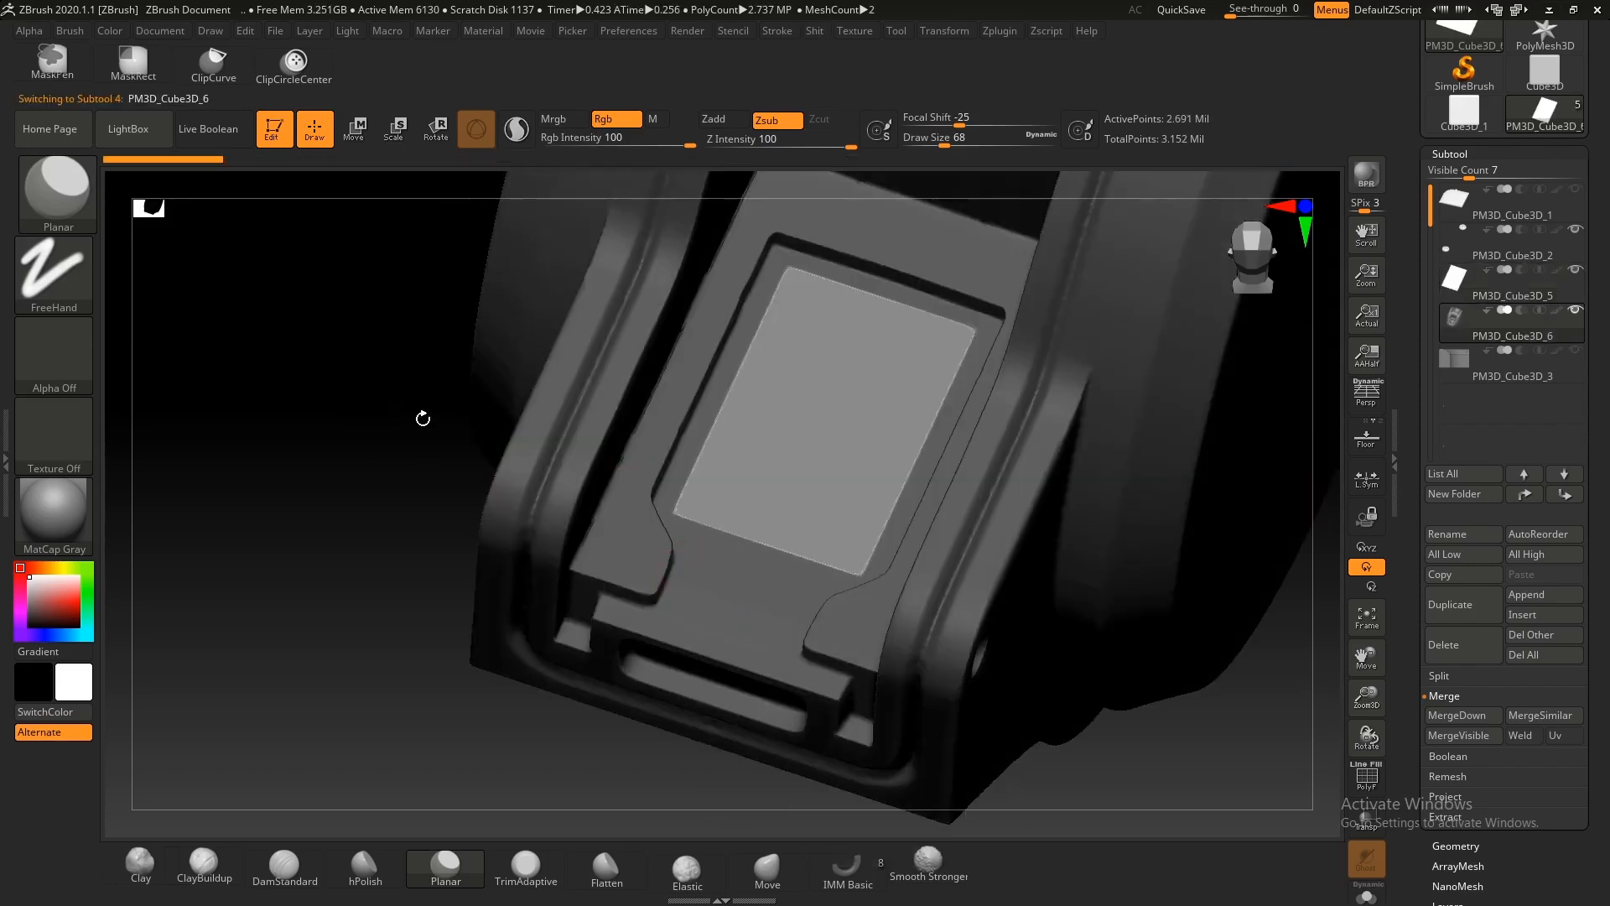
drag(395, 410, 787, 449)
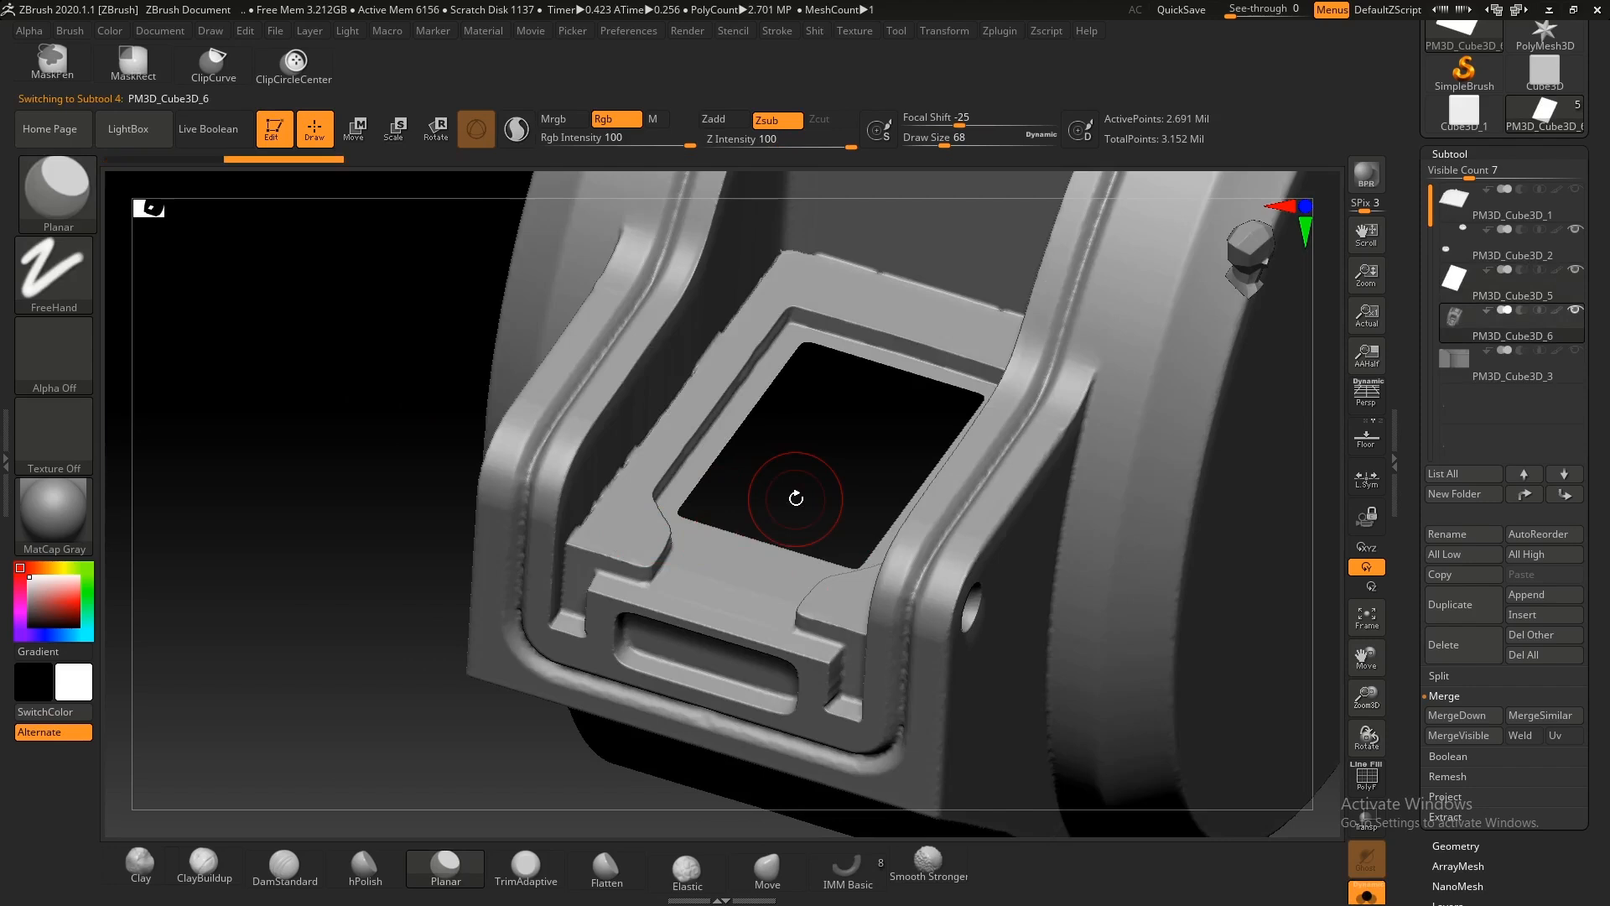
key(shift+q)
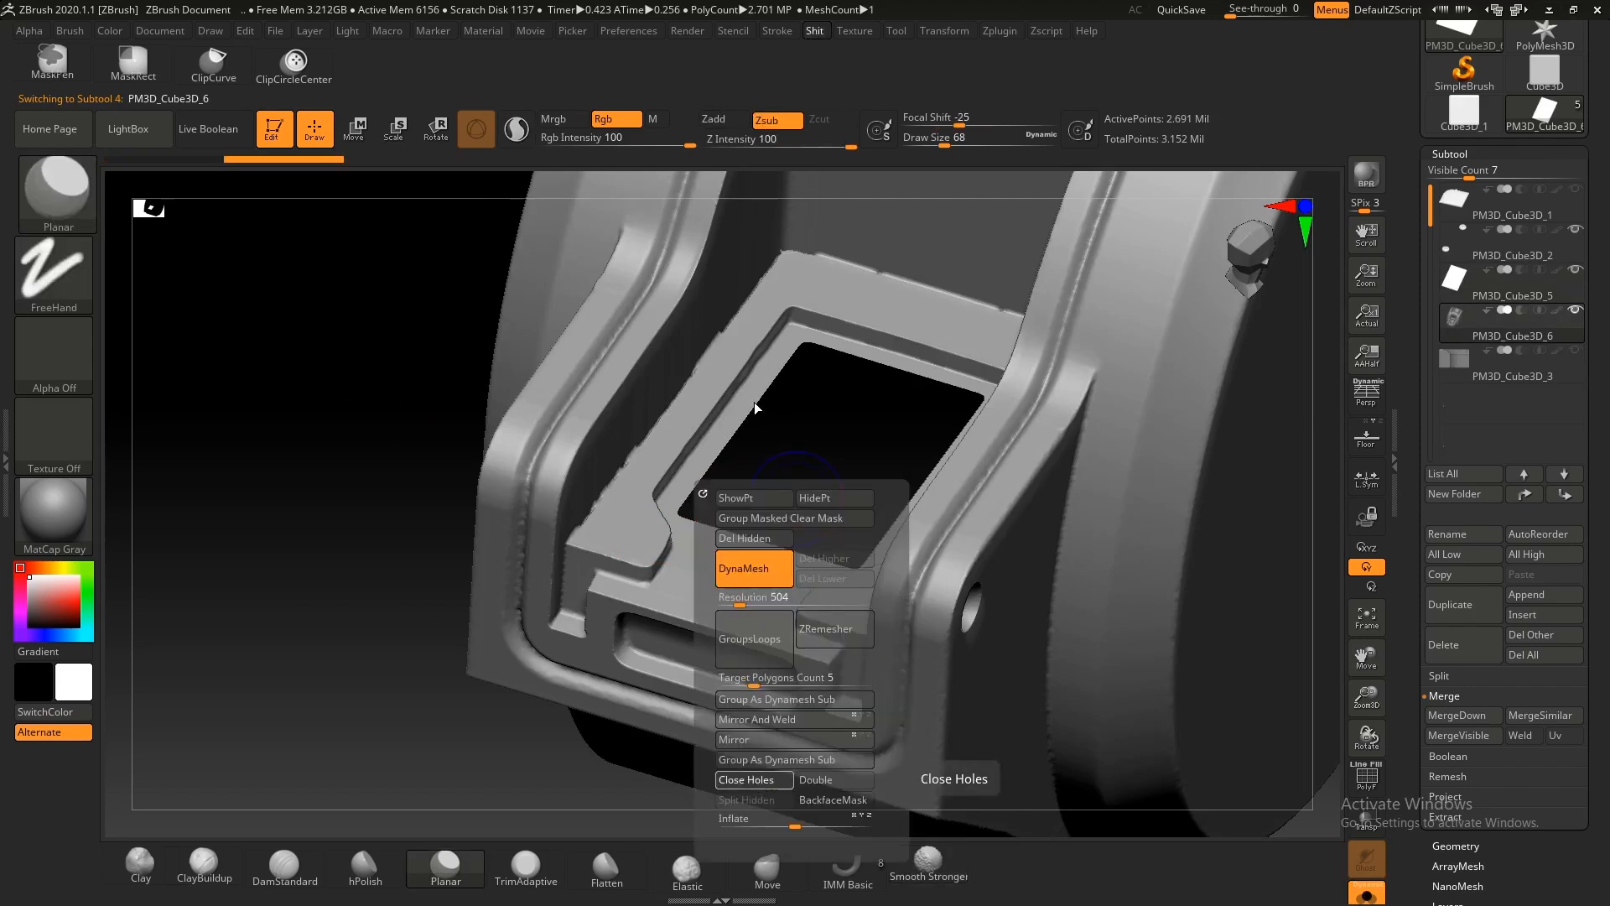
ctrl+shift+click(838, 439)
right_drag(777, 470, 898, 576)
key(shift+q)
key(shift+f)
ctrl+shift+click(906, 560)
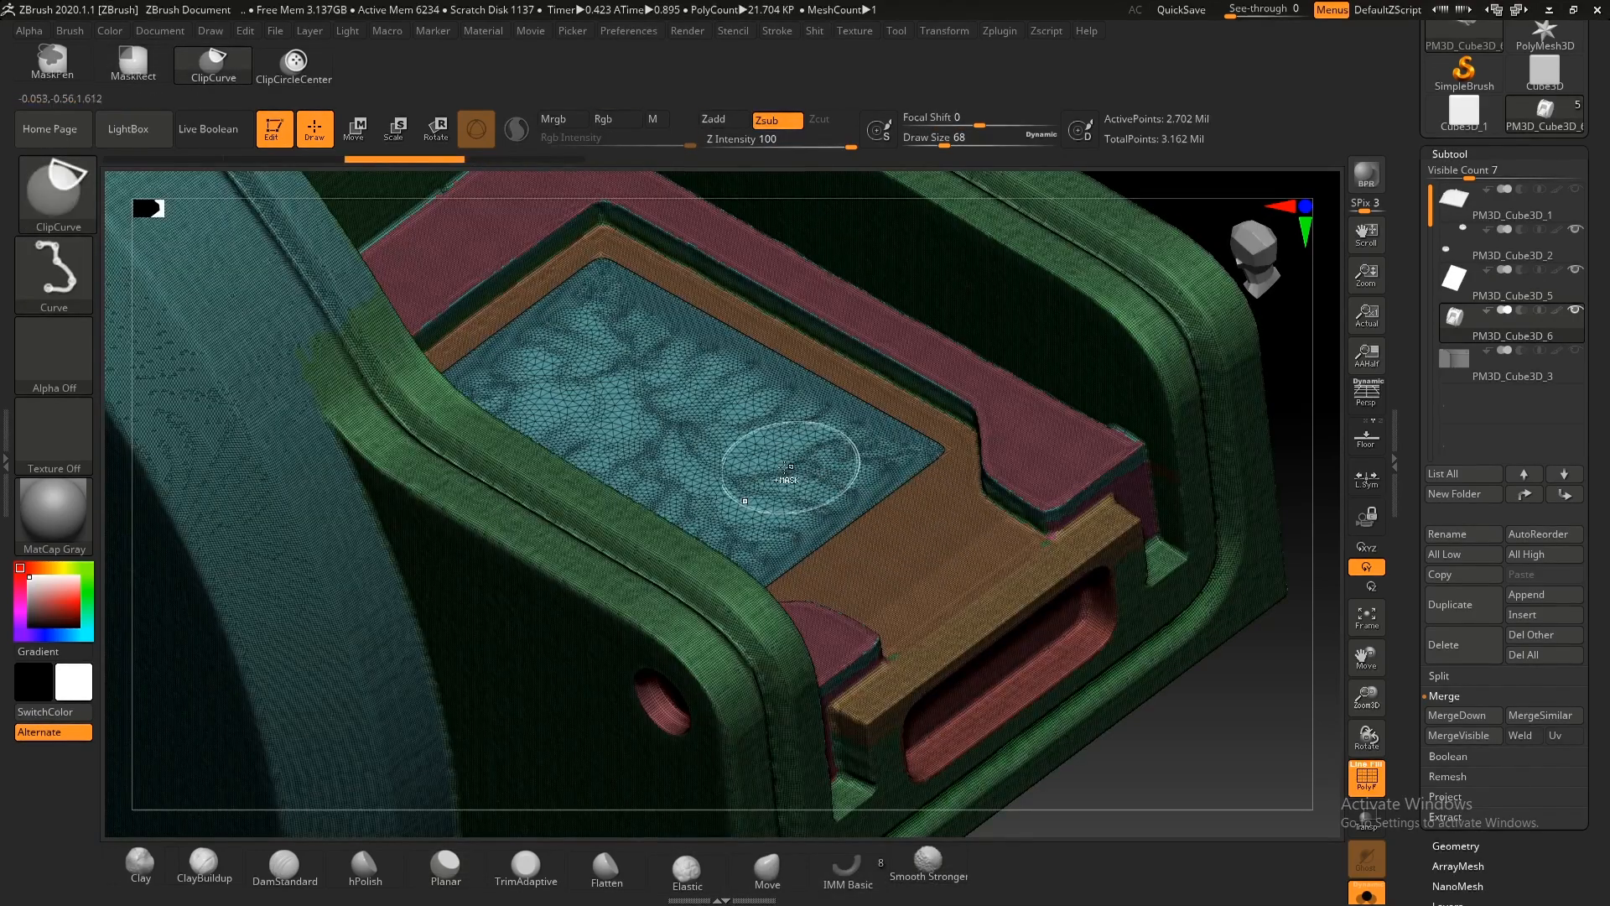
ctrl+right_drag(778, 474, 776, 419)
right_drag(775, 419, 820, 446)
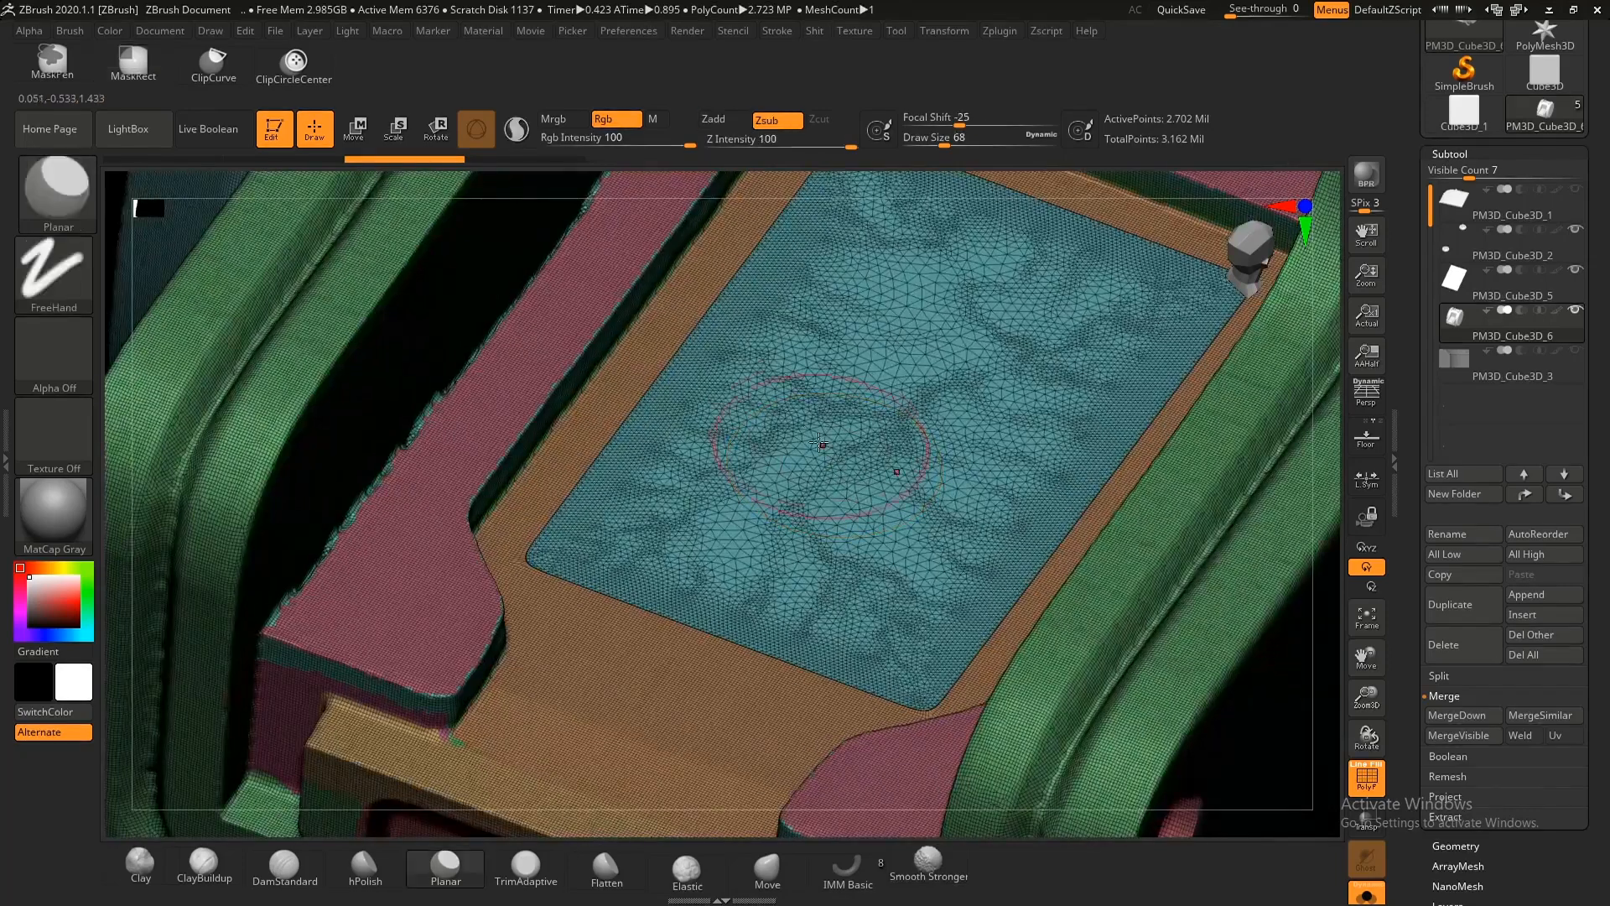
Step: Isolate the filled floor patch, offset it inward with the Inflate deformation, and restore the whole body's visibility
key(shift+f)
key(shift+f)
ctrl+shift+click(753, 574)
ctrl+right_drag(755, 575, 655, 620)
key(space)
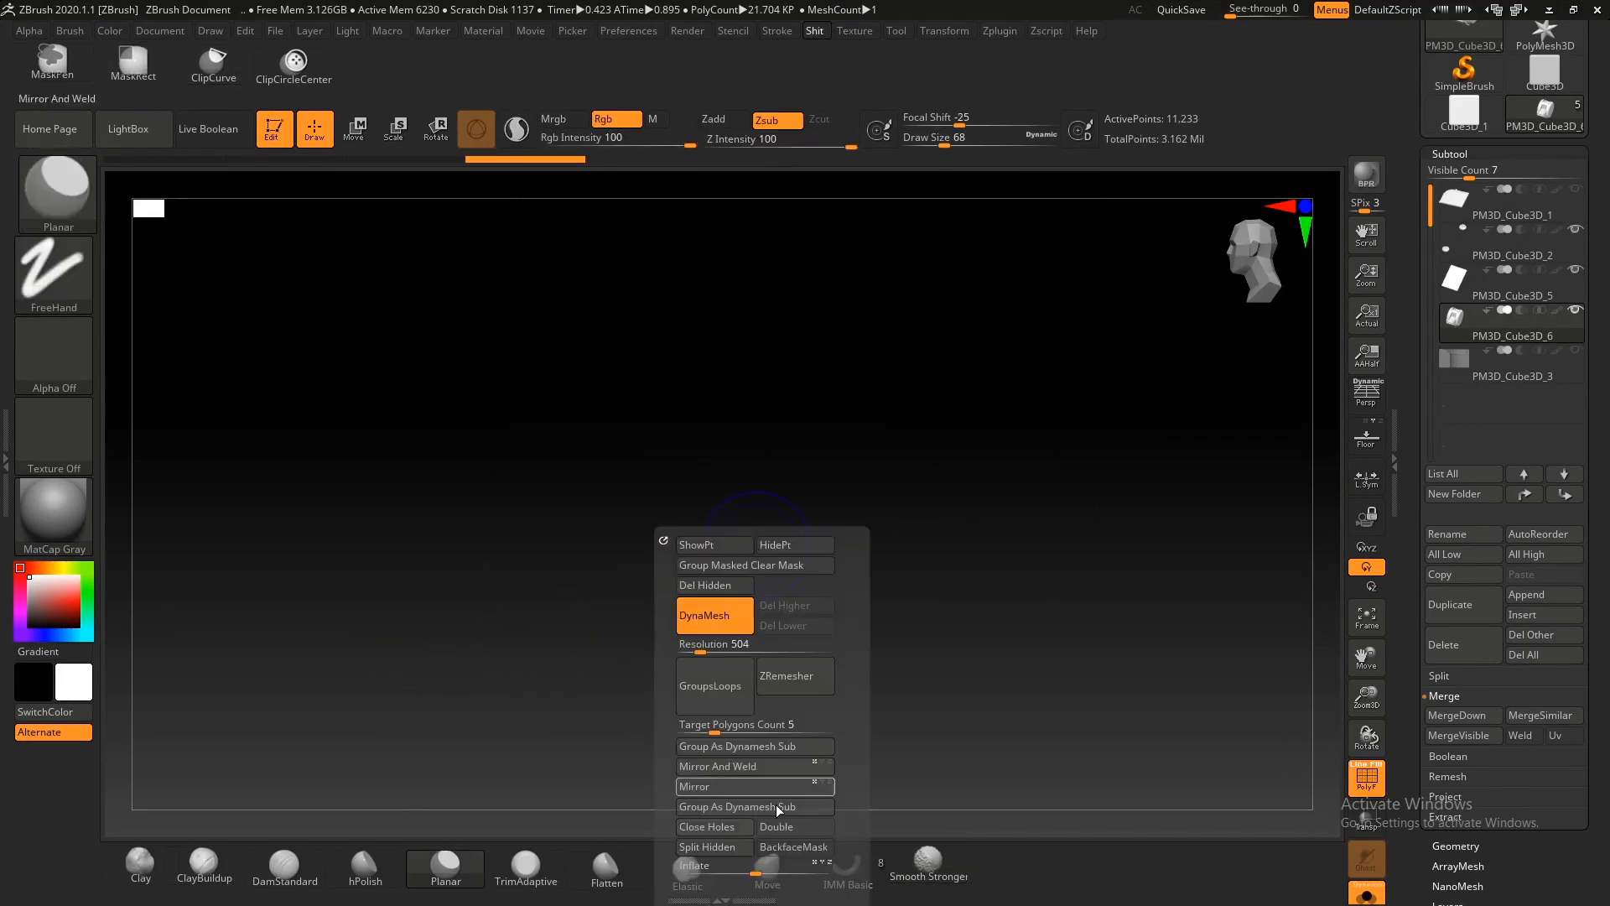
drag(684, 857, 678, 857)
right_drag(989, 495, 889, 550)
ctrl+shift+click(995, 550)
key(f)
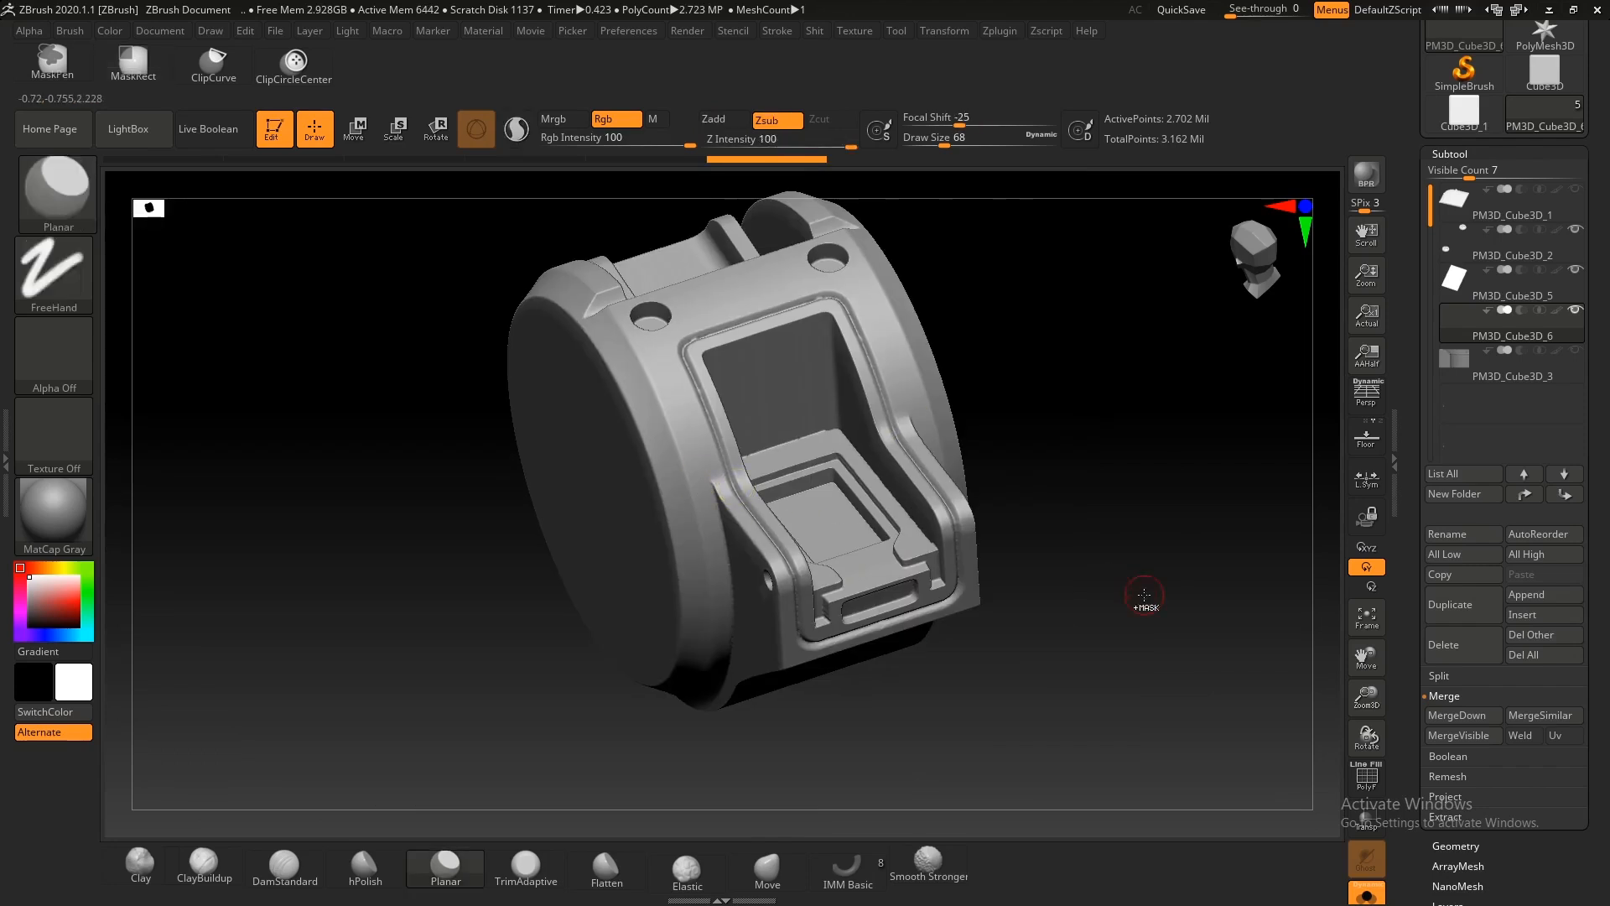
Step: Select the split-off floor panel, show it alone with polyframe, and cap its open side with Close Holes
right_drag(931, 574, 816, 525)
alt+click(823, 556)
key(shift+s)
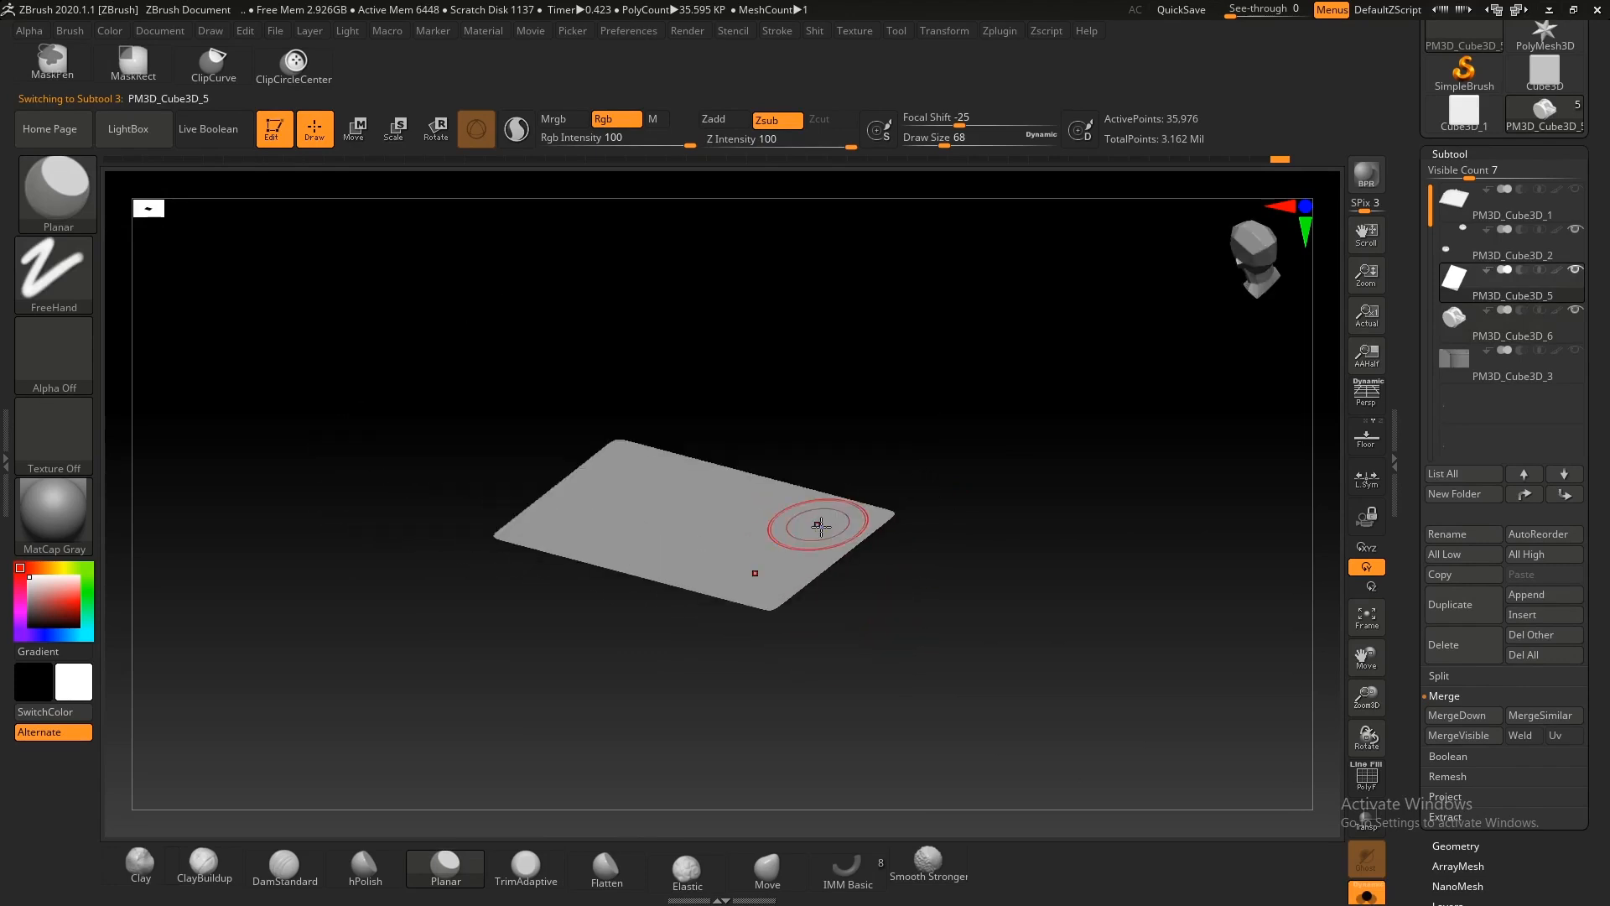
key(space)
key(shift+f)
mouse_move(835, 644)
right_down()
mouse_move(817, 565)
mouse_move(834, 658)
right_up()
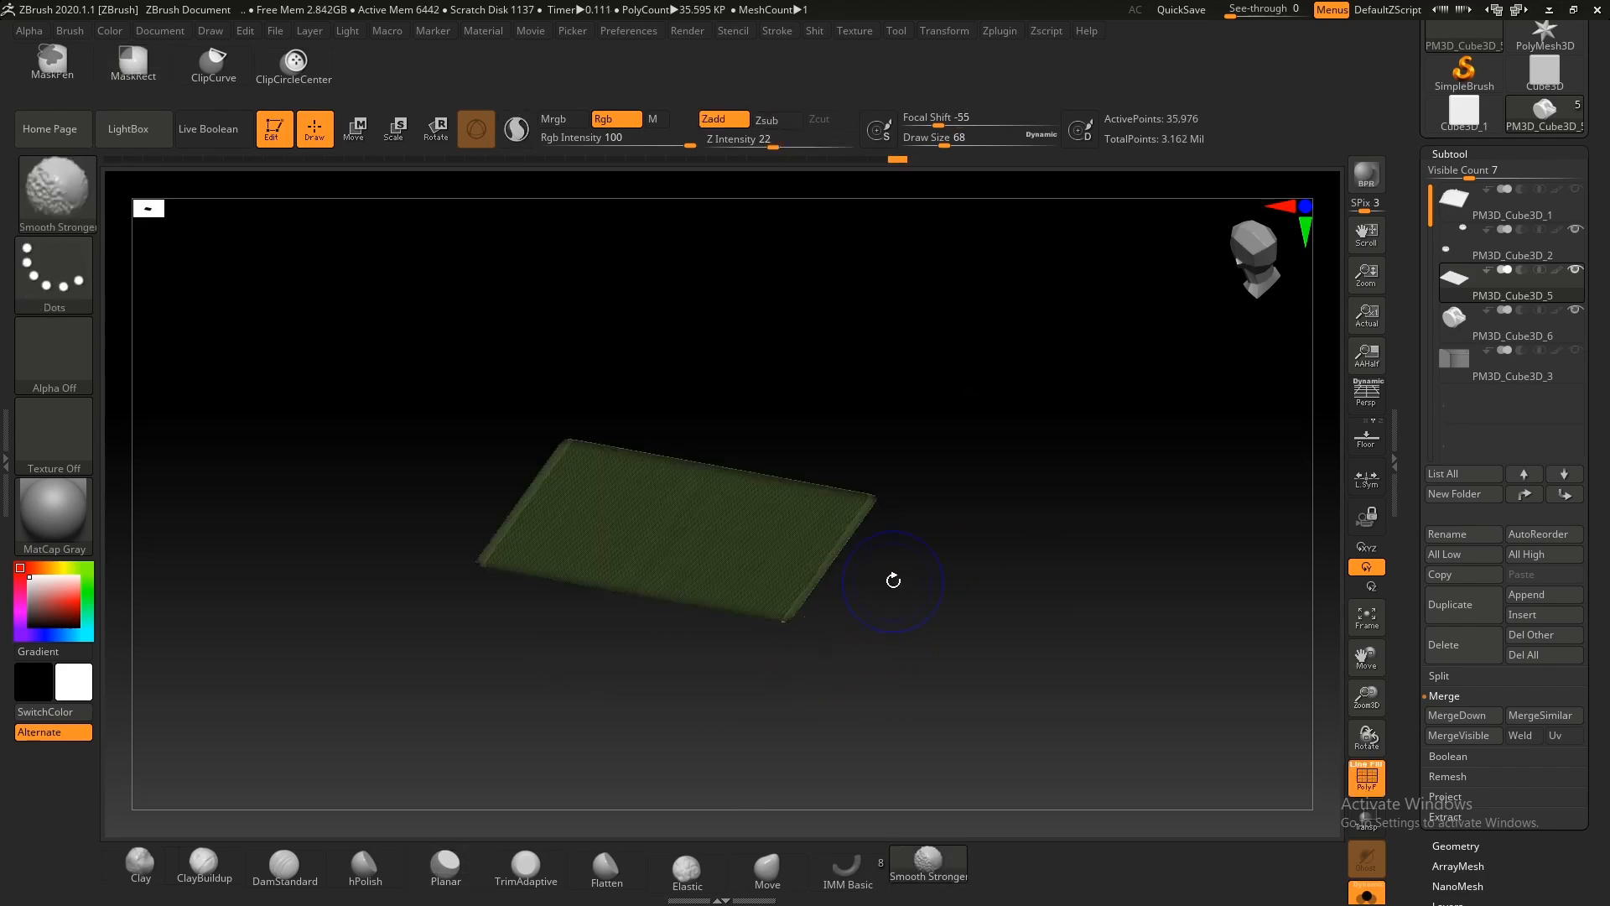
right_drag(834, 568, 899, 631)
key(space)
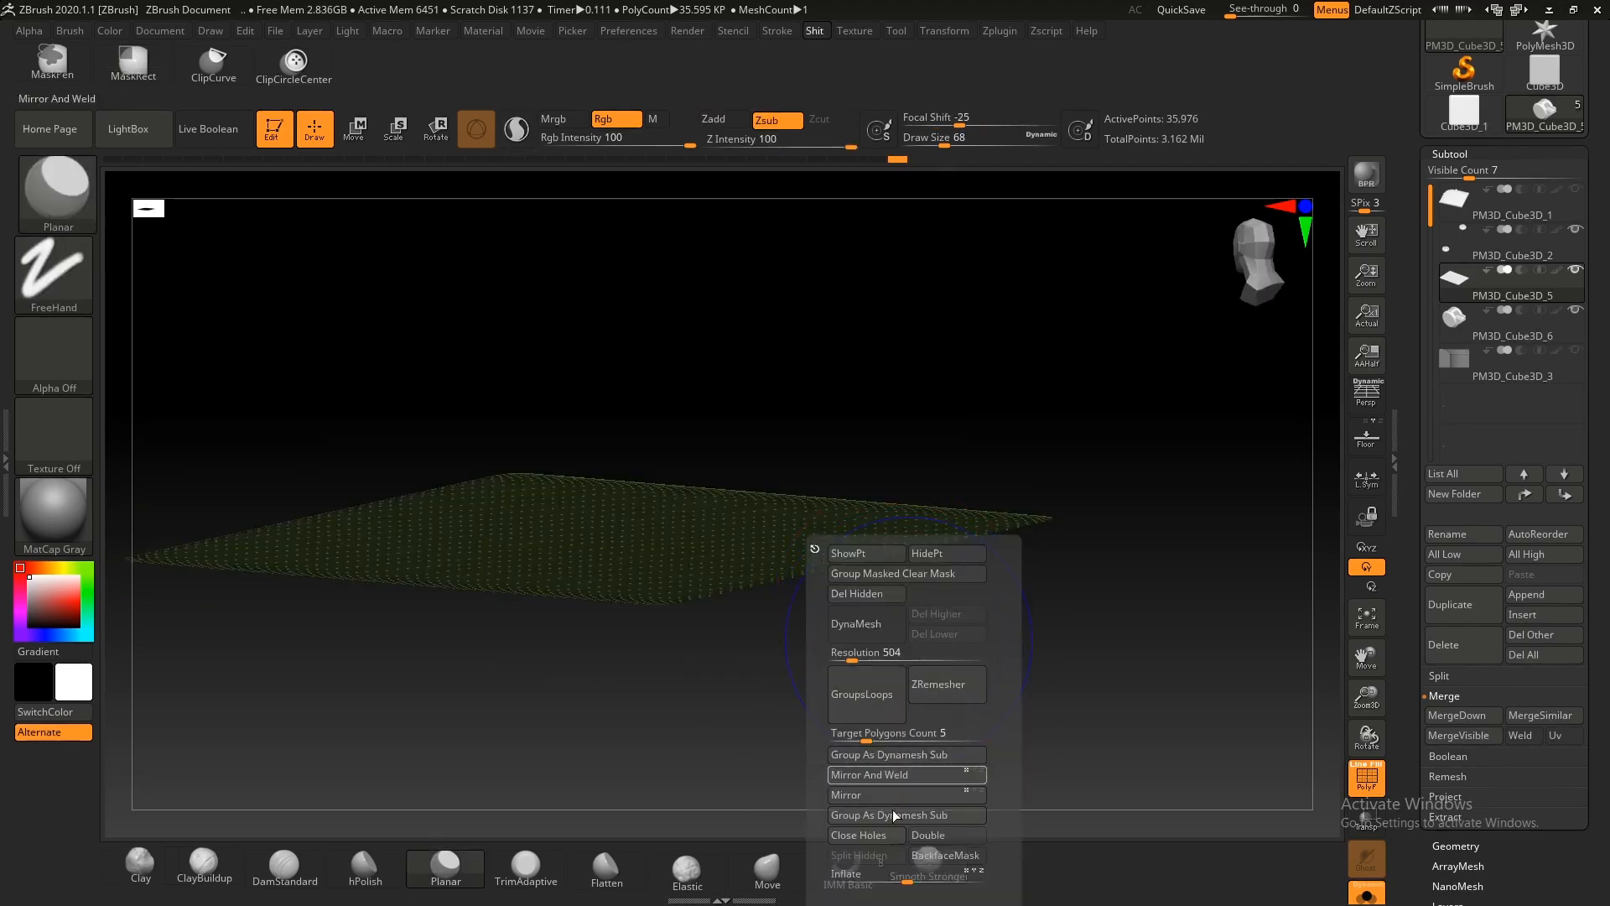
click(863, 841)
Step: Try to extend the capped panel into a thick block with ClipCurve, and undo the attempt
mouse_move(712, 503)
right_down()
mouse_move(715, 557)
mouse_move(722, 416)
mouse_move(744, 575)
mouse_move(726, 460)
mouse_move(788, 603)
right_up()
mouse_move(687, 628)
right_down()
mouse_move(754, 676)
mouse_move(759, 709)
mouse_move(759, 575)
mouse_move(727, 539)
mouse_move(733, 640)
mouse_move(643, 586)
right_up()
key(ctrl+shift)
ctrl+shift+drag(203, 526, 168, 521)
key(ctrl+z)
key(ctrl+z)
key(ctrl+z)
key(ctrl+z)
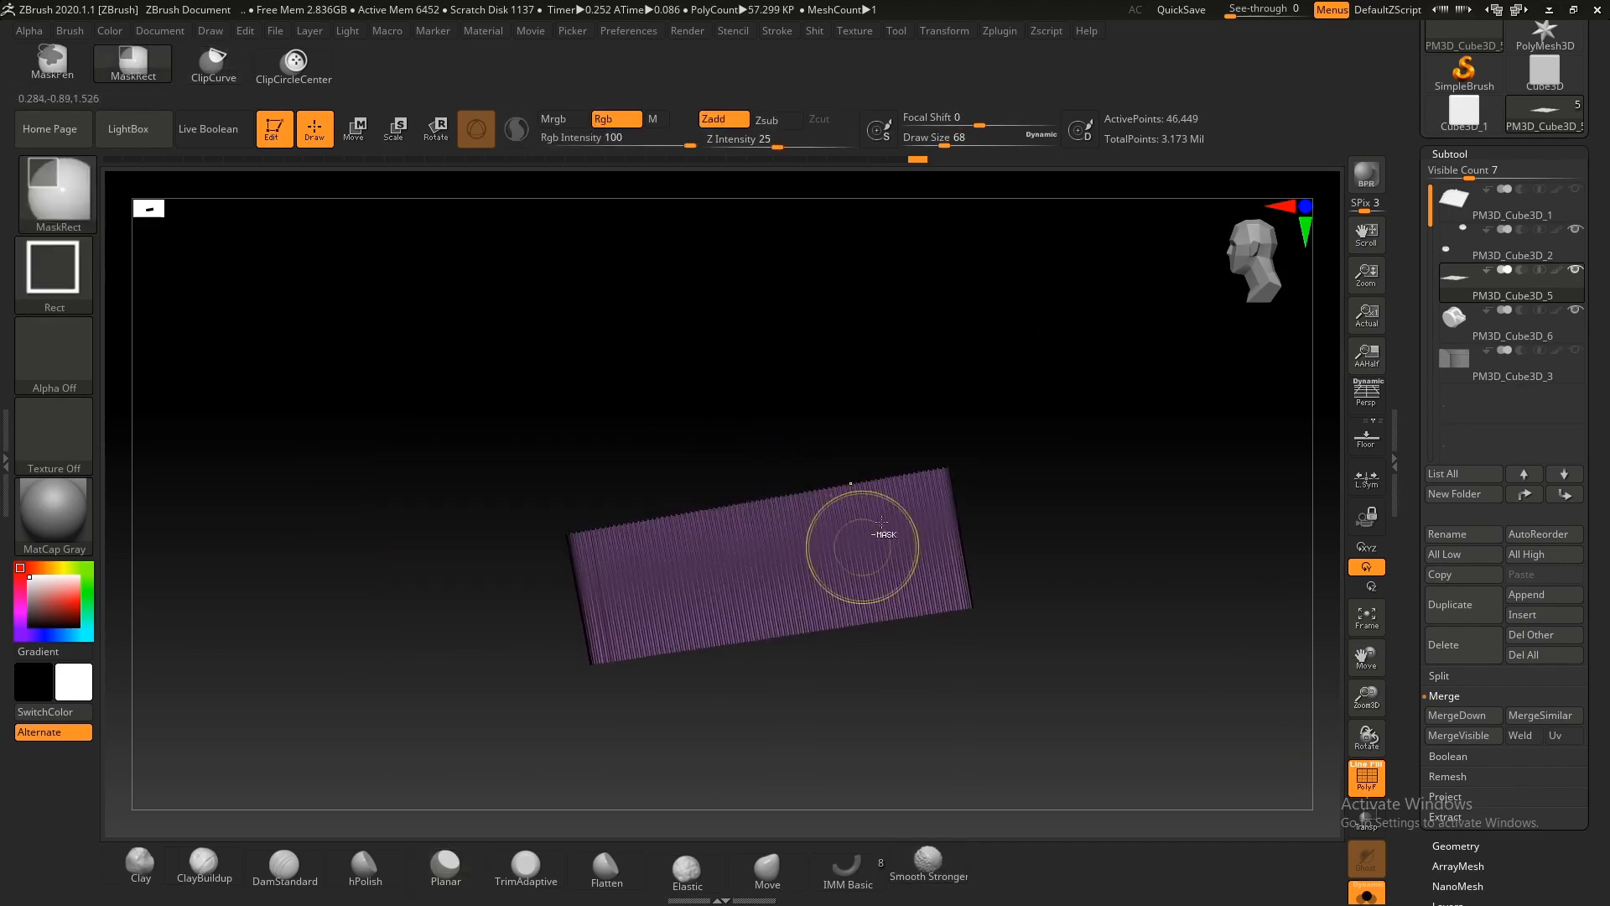
key(ctrl+z)
Step: Clip the panel's original face to a line parallel to its surface with ClipCurve, extending the panel into a thick block
ctrl+shift+drag(1024, 455, 395, 552)
key(ctrl+z)
key(ctrl+shift+z)
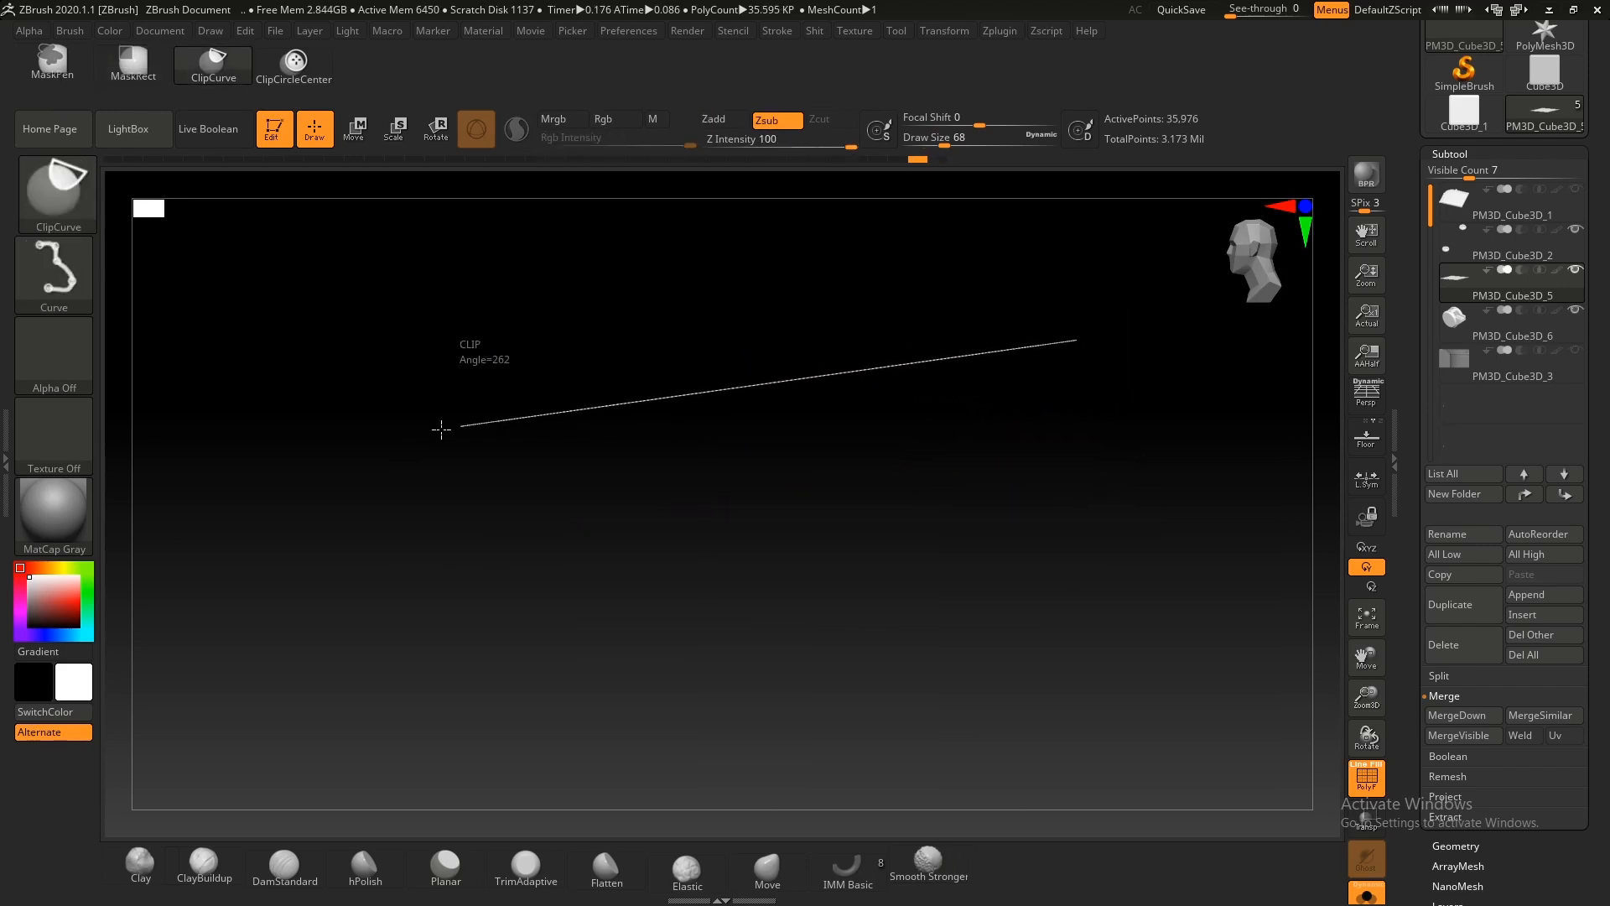
drag(827, 442, 875, 588)
key(ctrl+z)
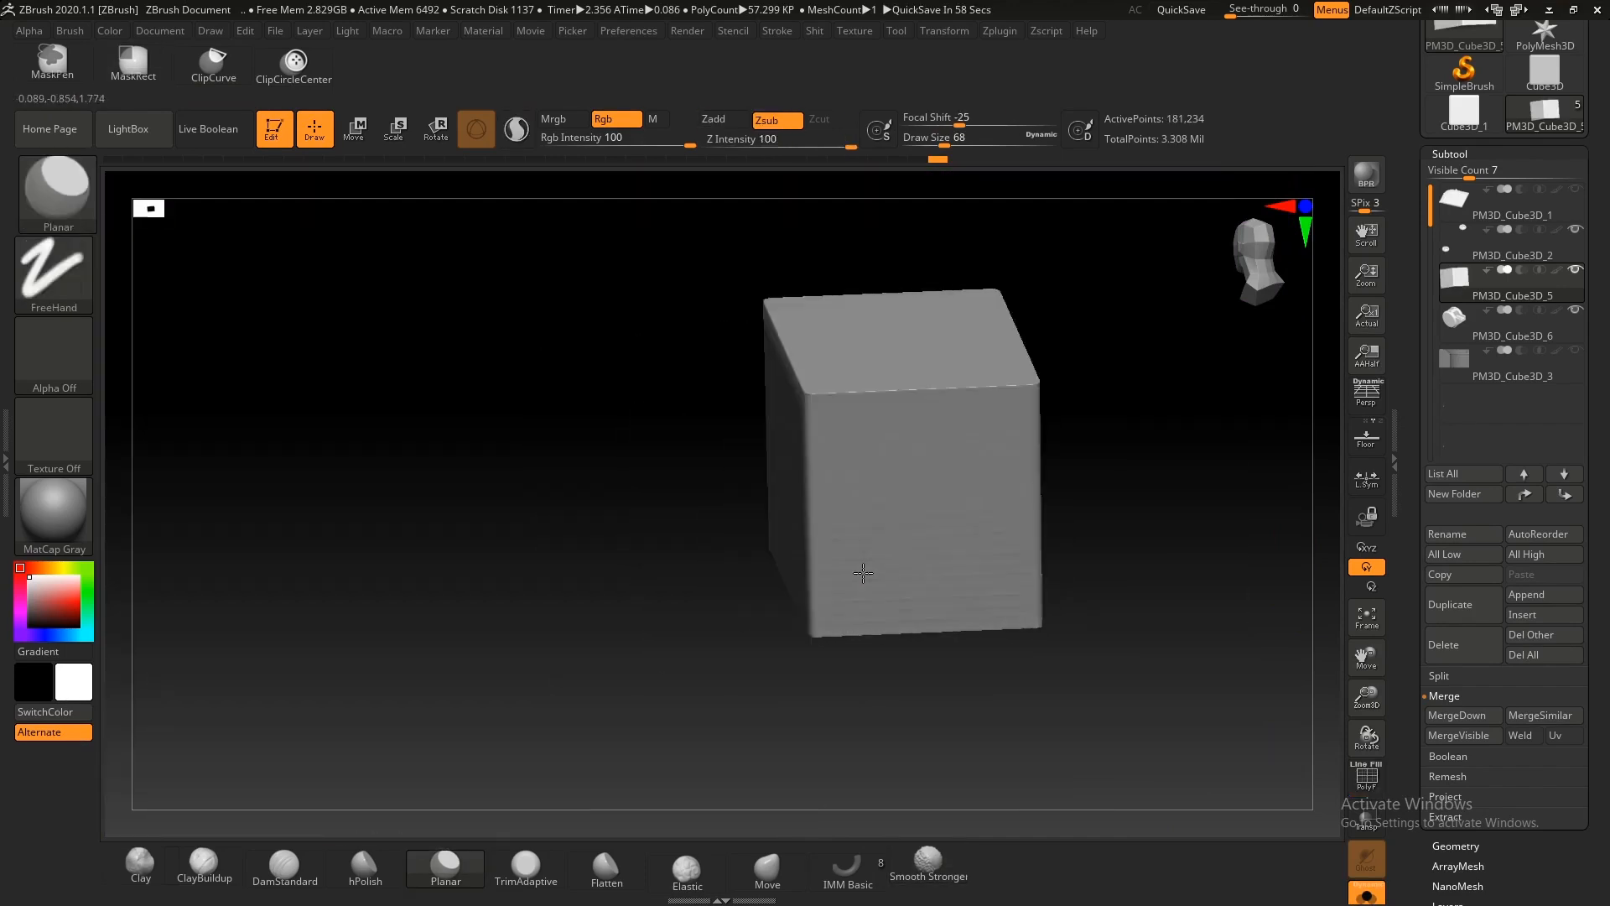
Step: Smooth the new block with the Polish deformation and check its fit inside the side block's frame
drag(923, 587, 1260, 488)
click(1488, 153)
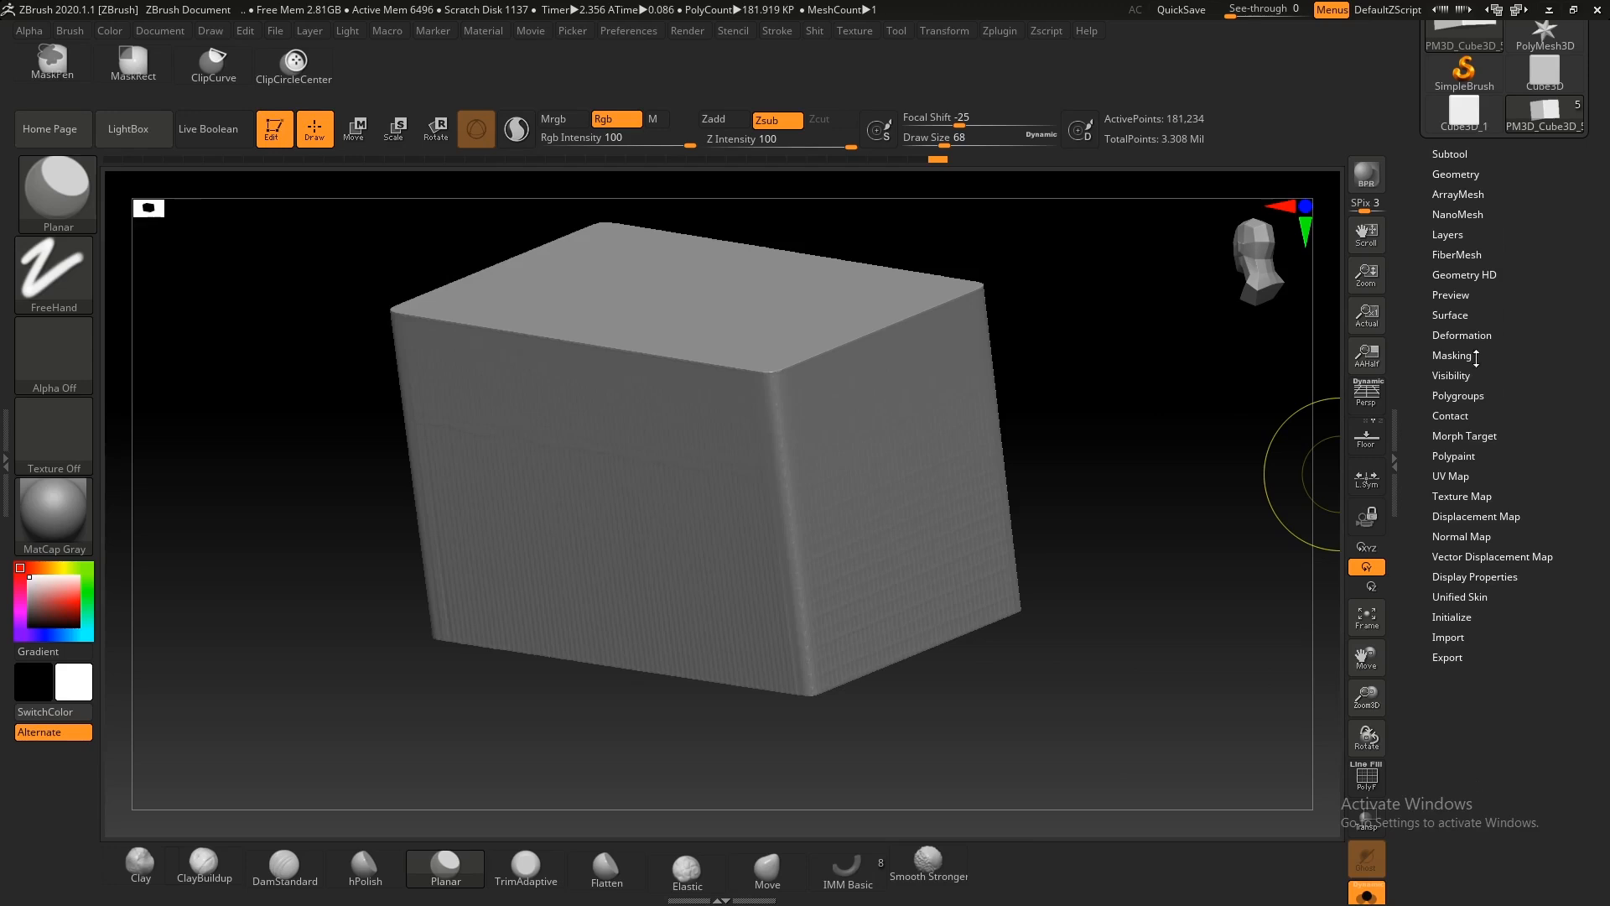
click(1483, 334)
click(1575, 393)
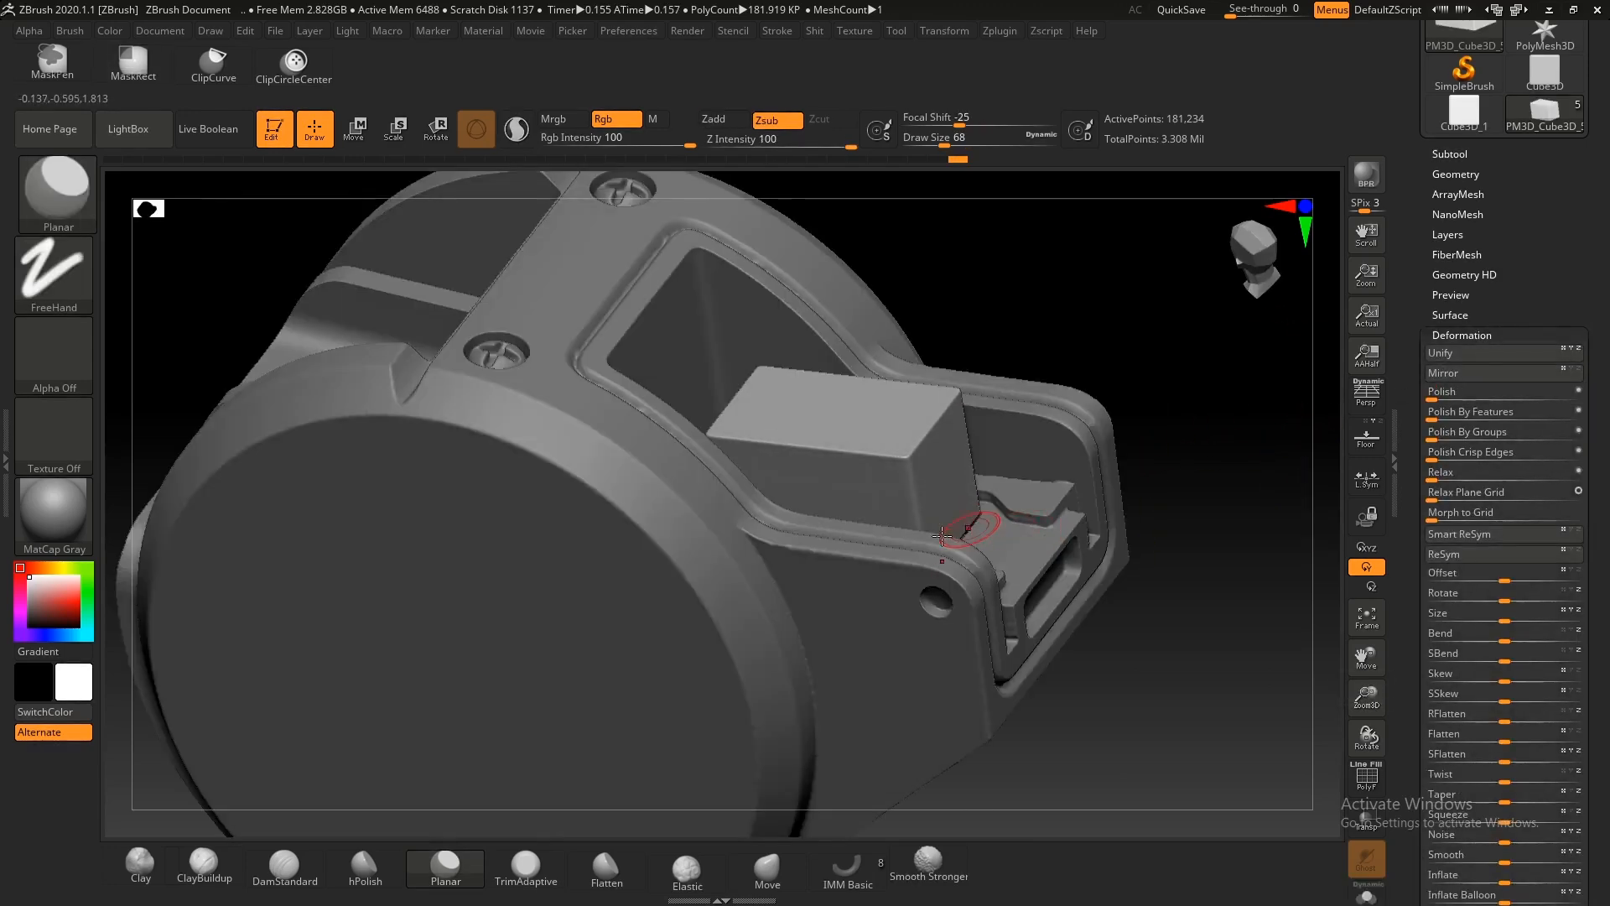
drag(963, 514, 923, 520)
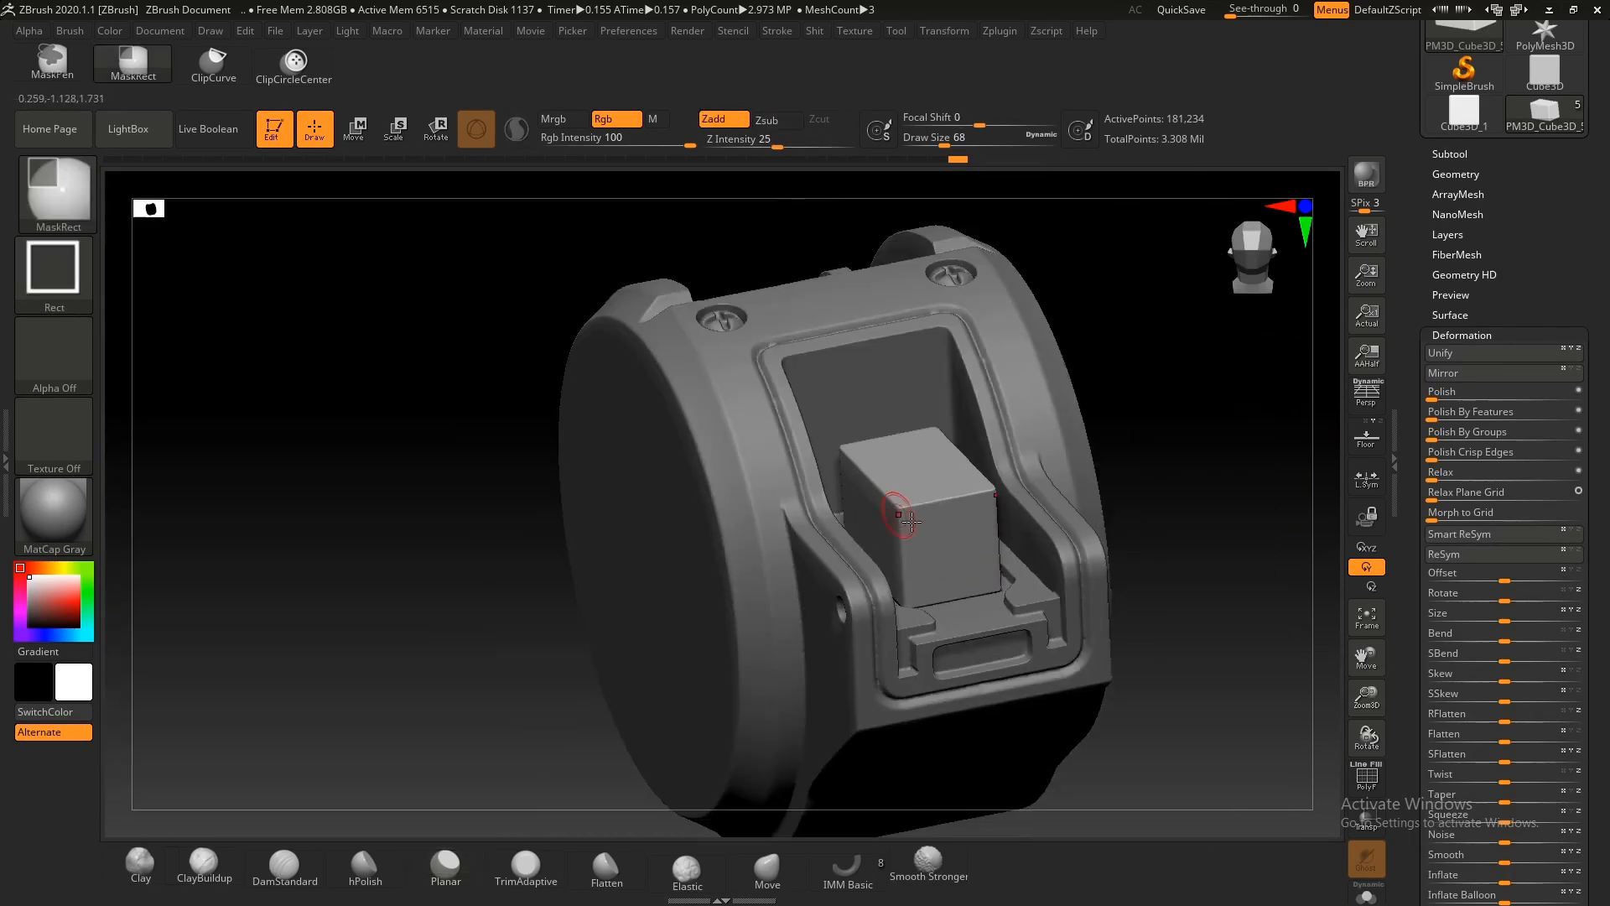
drag(877, 539, 948, 547)
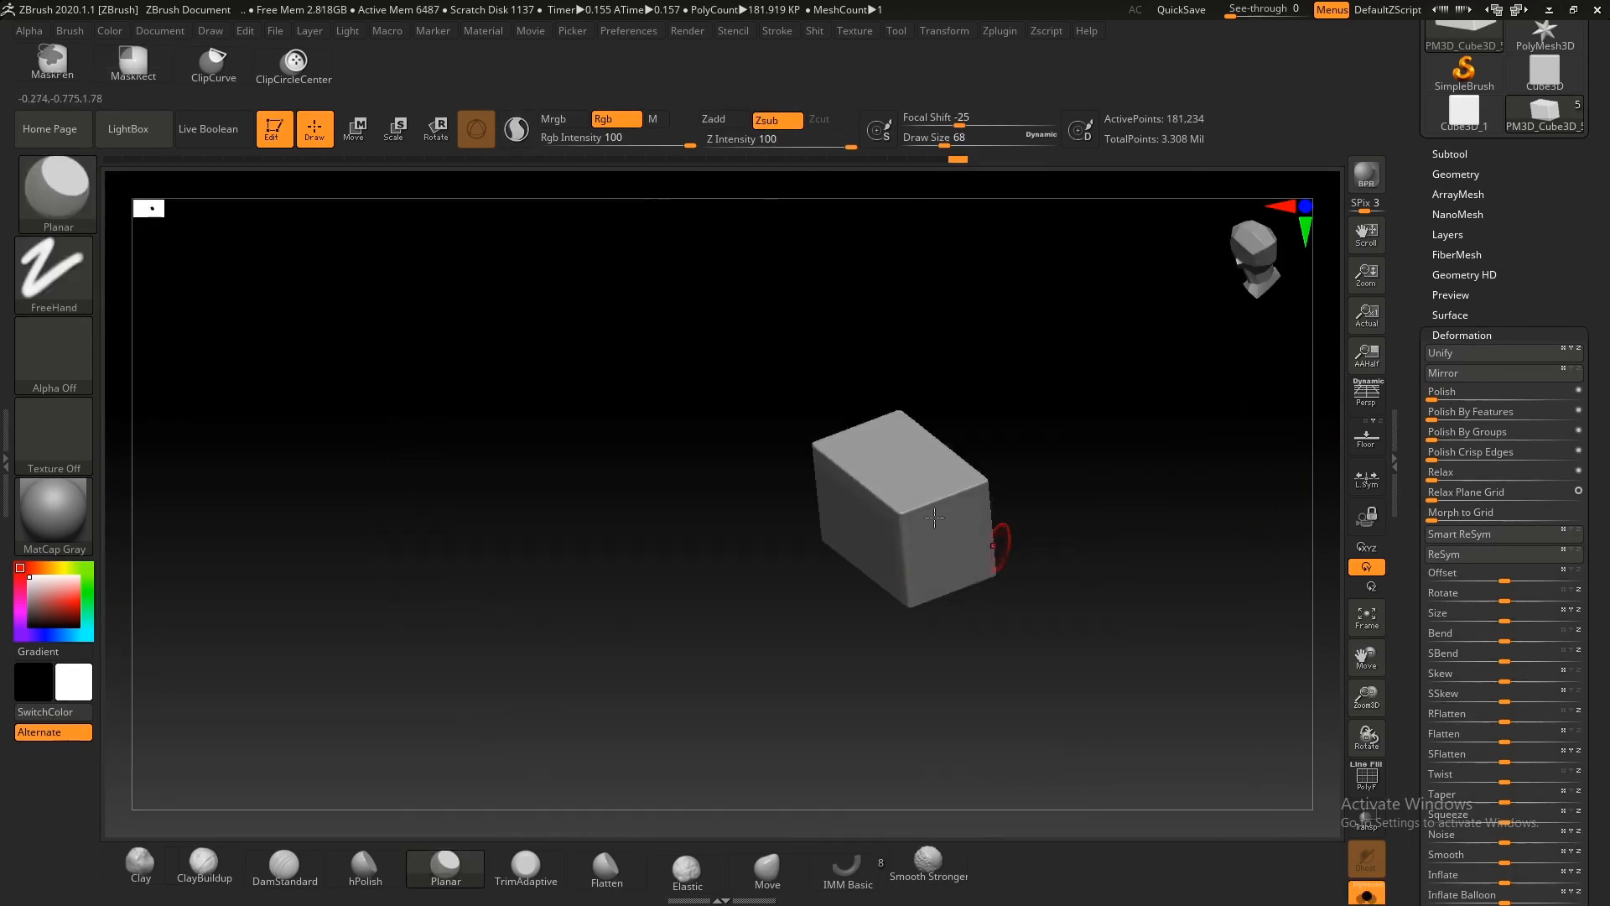
Step: Show the block alone, place the gizmo at its lower corner, and rotate it about -8.7° to level it in side view
mouse_move(999, 546)
mouse_down()
mouse_move(945, 568)
mouse_move(906, 633)
mouse_move(891, 618)
mouse_up()
mouse_move(891, 617)
right_down()
mouse_move(885, 566)
mouse_move(774, 465)
mouse_move(909, 535)
right_up()
key(w)
alt+drag(1125, 528, 710, 651)
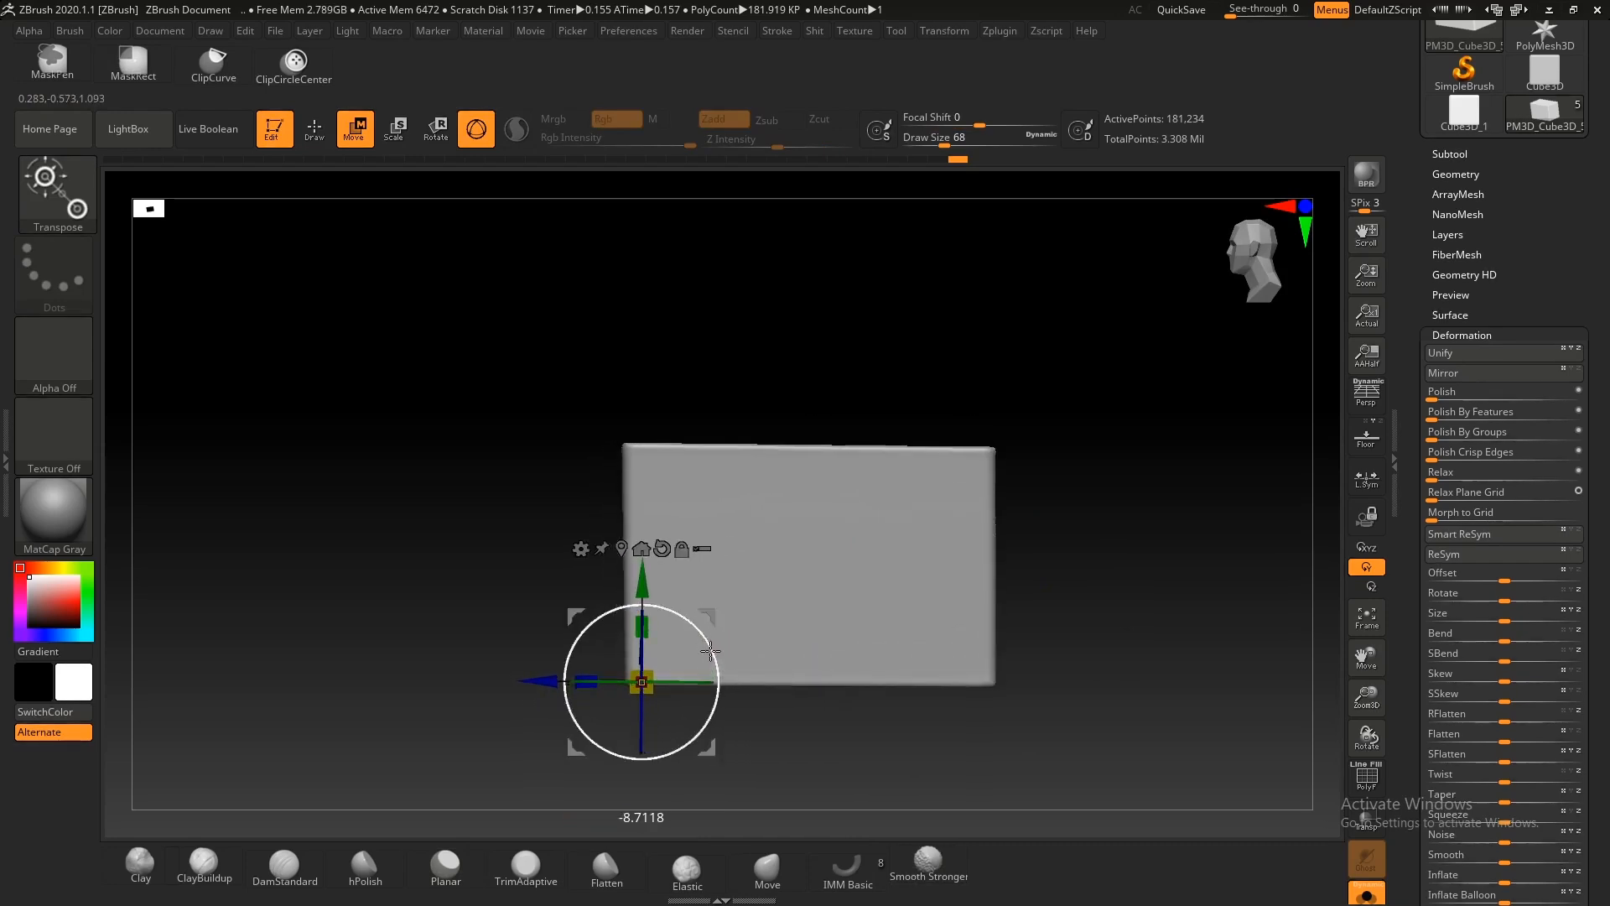
key(ctrl+shift)
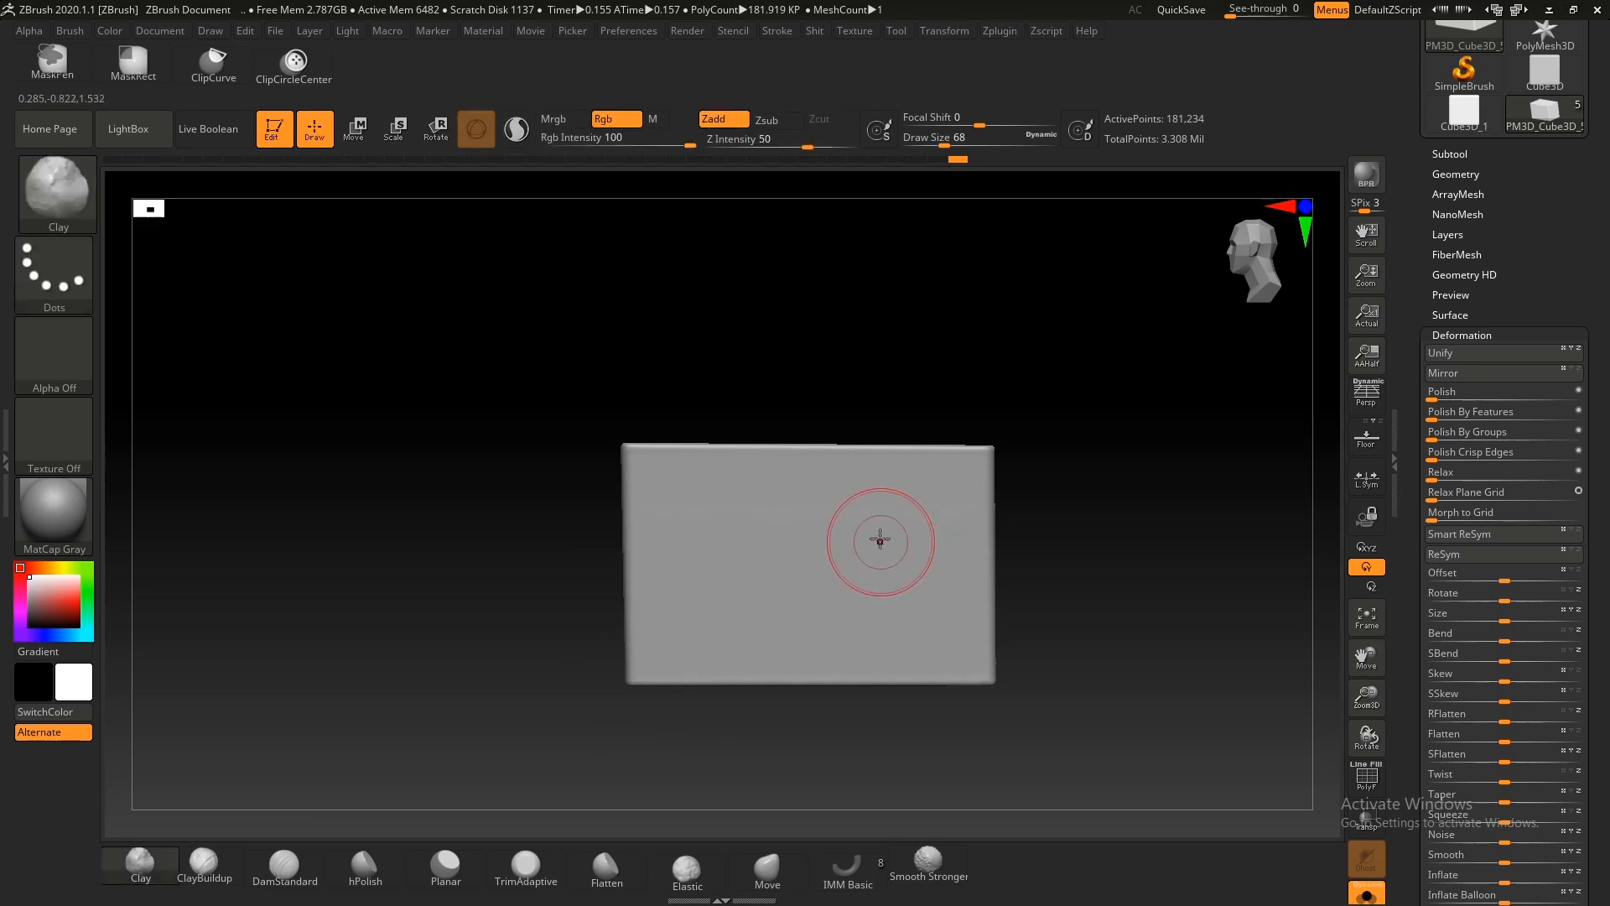
Step: Clip the levelled block's underside flat with a horizontal ClipCurve line and turn to face its end surface
ctrl+shift+drag(1014, 683, 503, 681)
ctrl+right_drag(914, 638, 909, 501)
ctrl+shift+drag(950, 654, 690, 653)
right_drag(923, 514, 906, 597)
ctrl+right_drag(923, 604, 1001, 729)
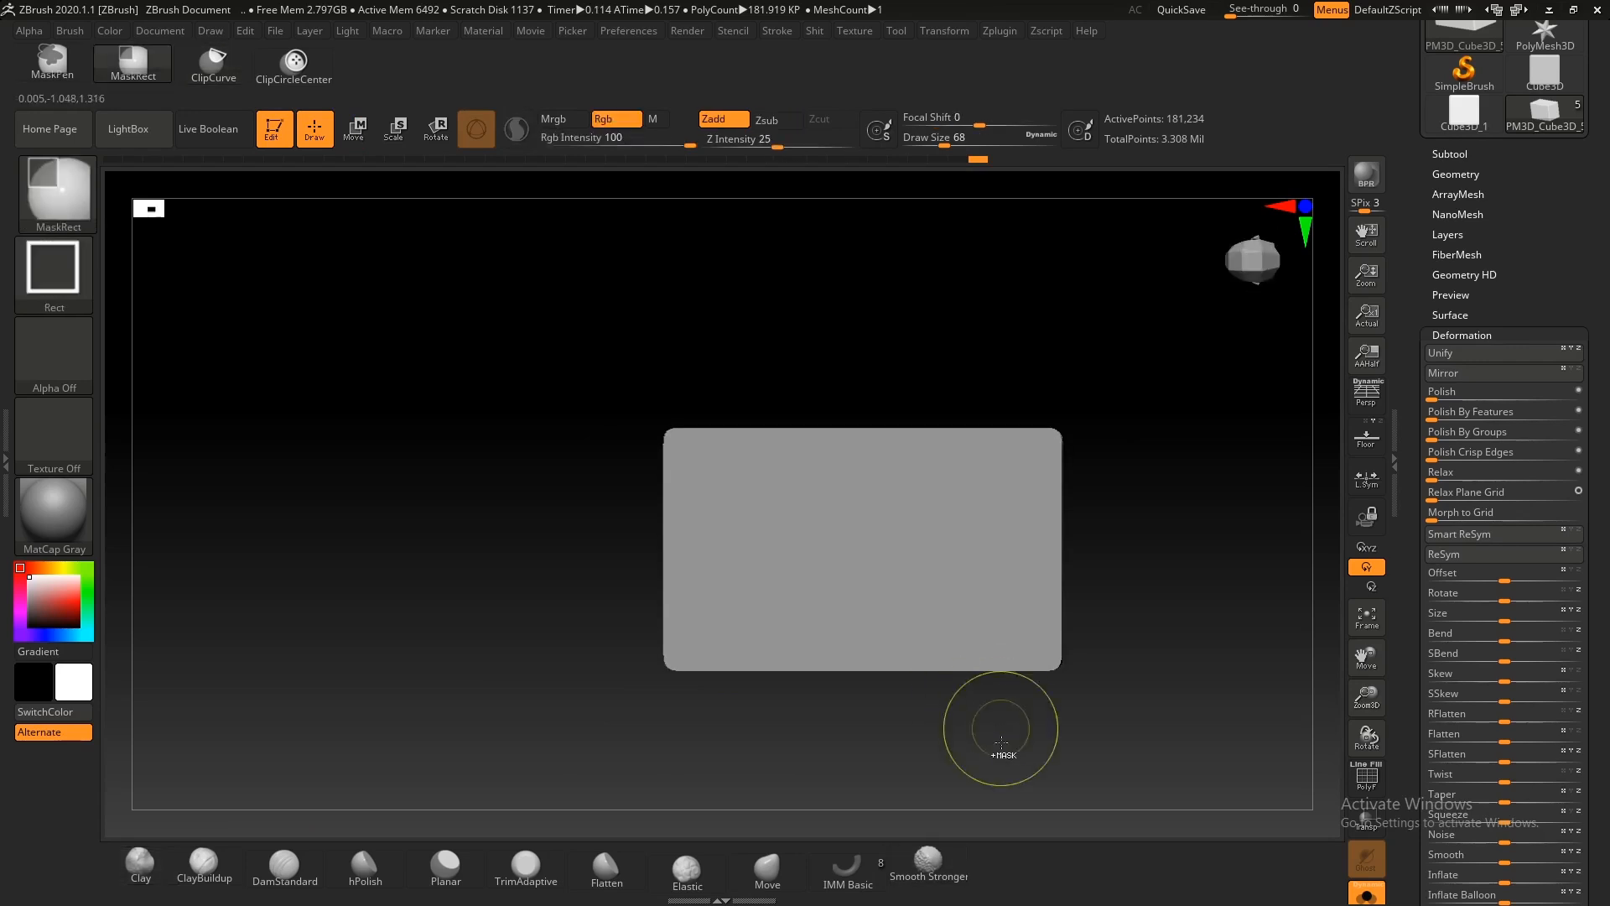
Step: Turn on Y symmetry for the block and centre the mirroring on it with local symmetry
mouse_move(799, 702)
alt+right_down()
mouse_move(783, 644)
mouse_move(744, 662)
mouse_move(776, 713)
alt+right_up()
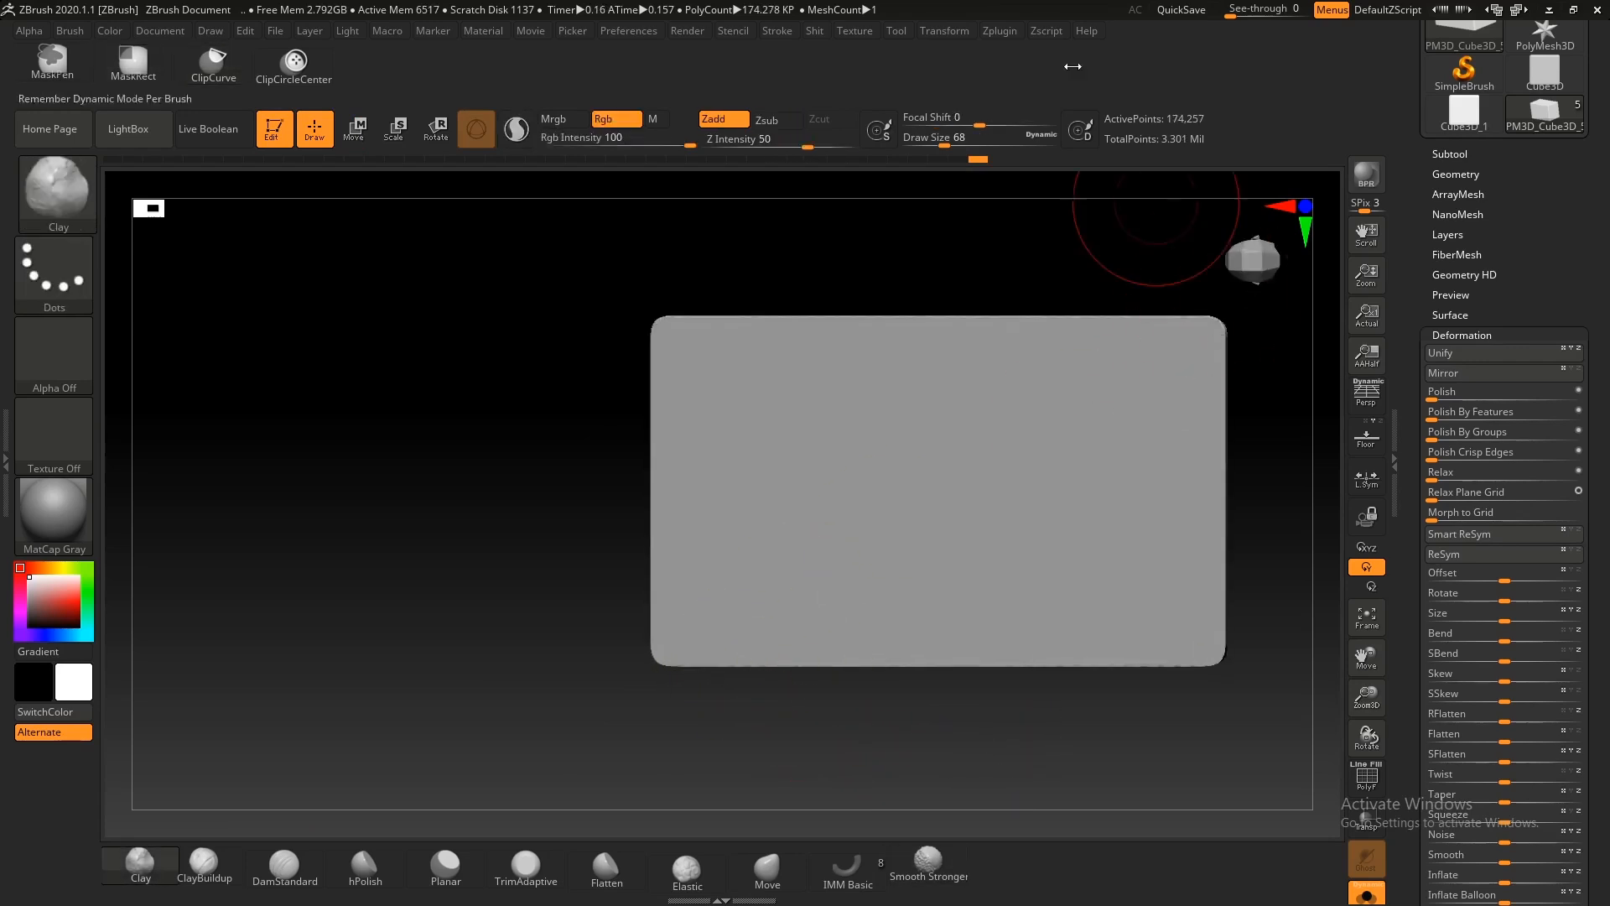
click(954, 30)
click(1020, 532)
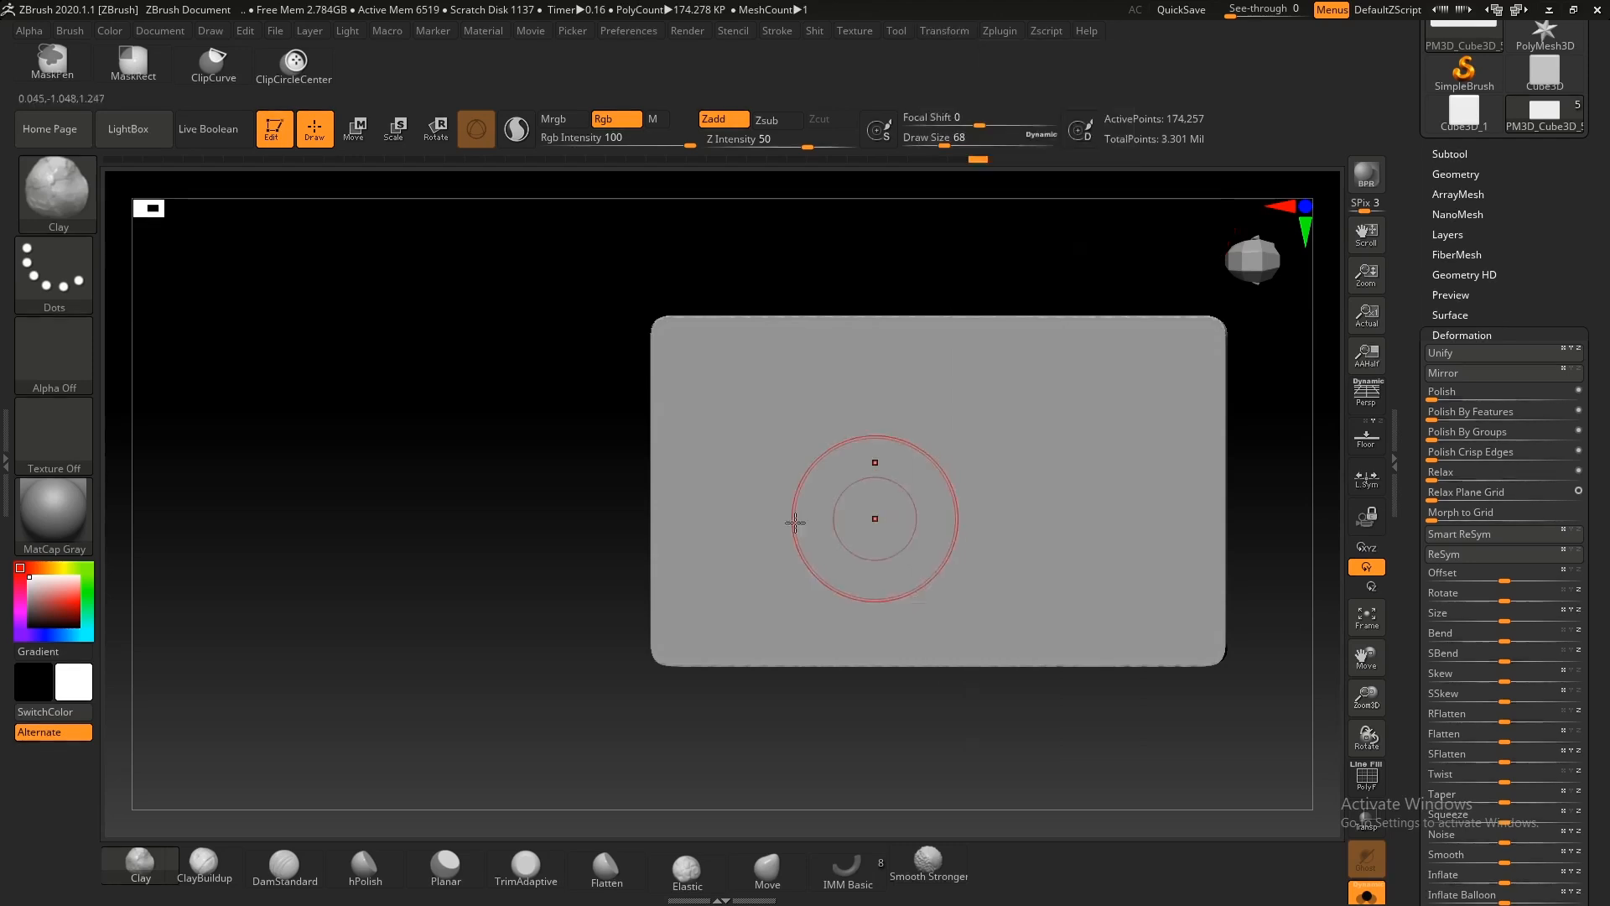
click(944, 30)
alt+right_drag(688, 632, 656, 514)
mouse_move(638, 489)
ctrl+right_down()
mouse_move(656, 514)
mouse_move(672, 473)
mouse_move(662, 352)
ctrl+right_up()
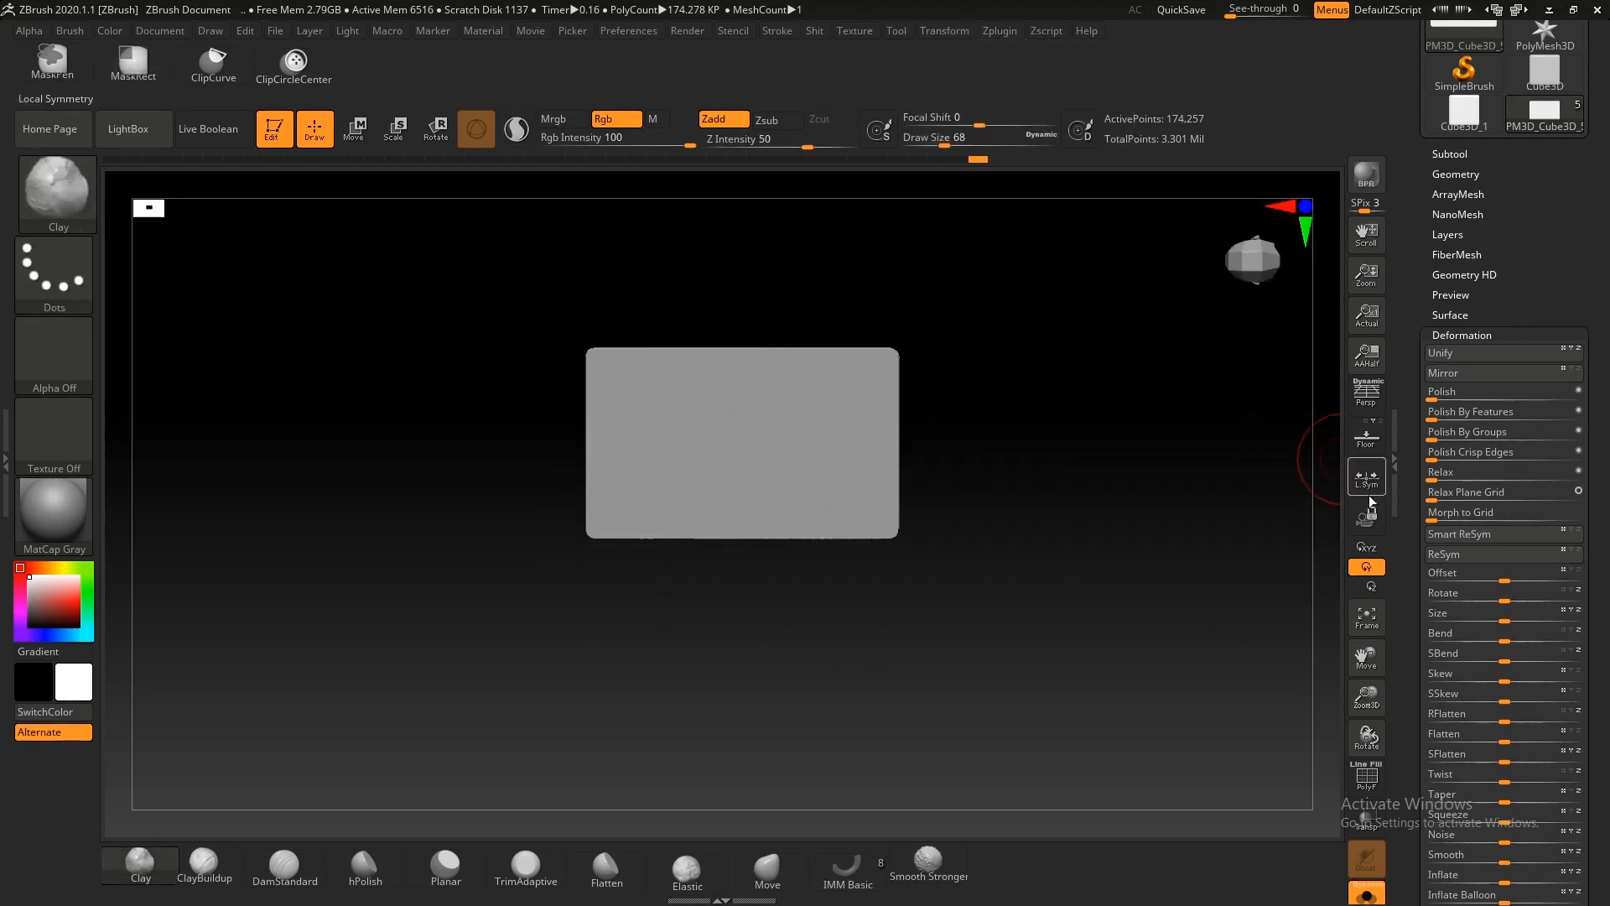
Step: Clip the block's corners to a larger rounded curve with symmetrical ClipCurve and turn to its side view
ctrl+right_drag(646, 470, 643, 586)
mouse_move(503, 520)
alt+right_down()
mouse_move(615, 541)
mouse_move(621, 576)
alt+right_up()
key(bracketleft)
key(ctrl+shift)
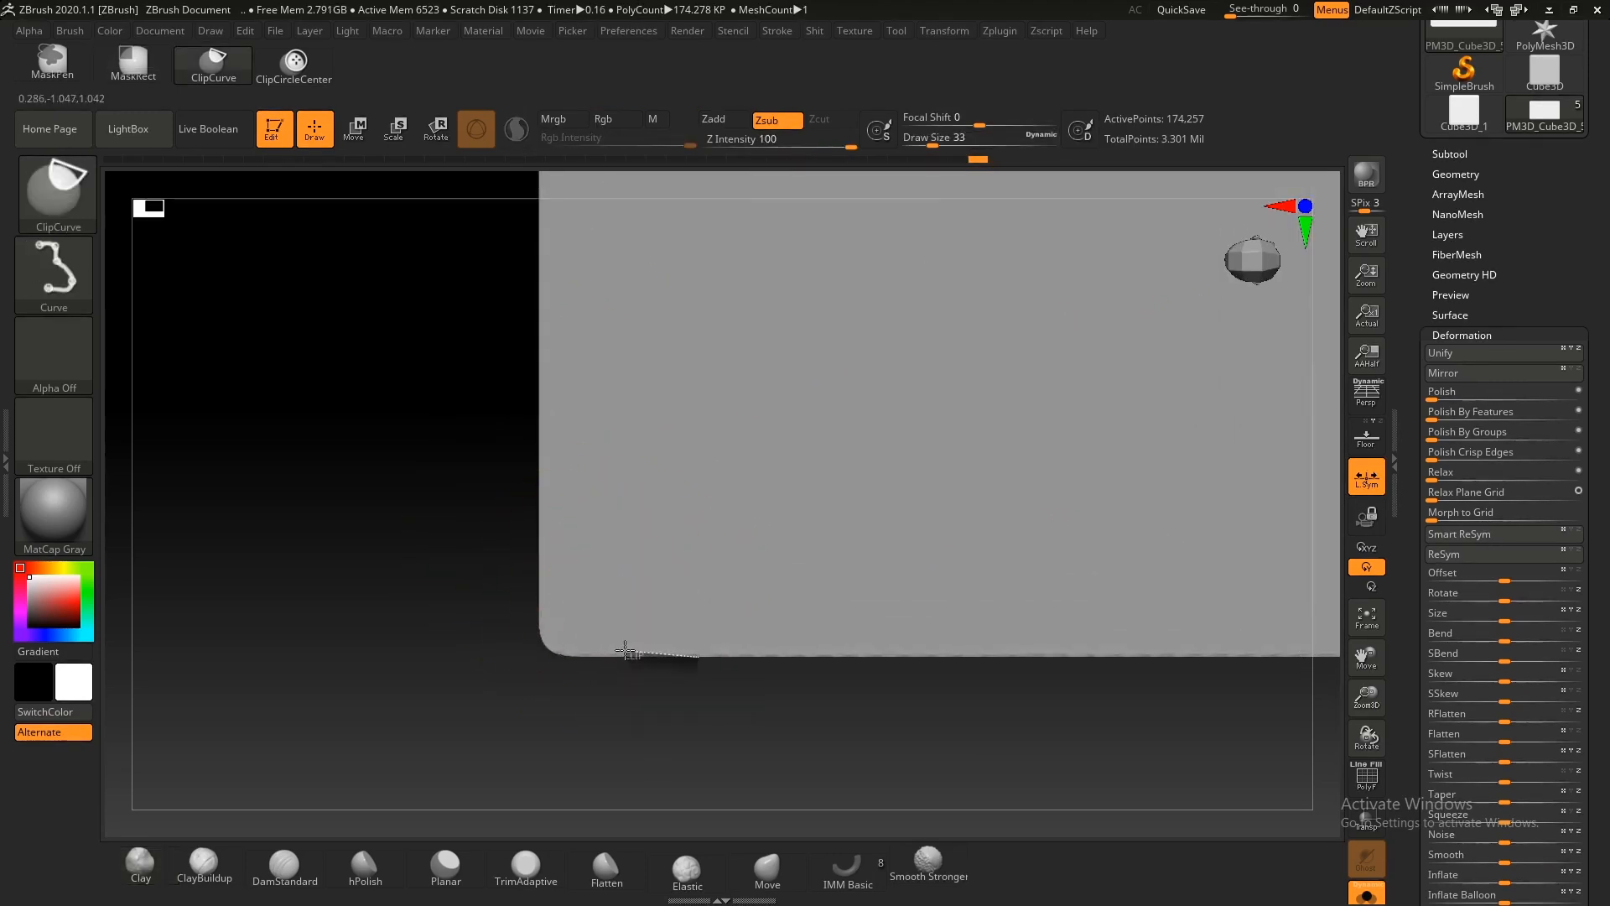
ctrl+shift+drag(544, 566, 531, 511)
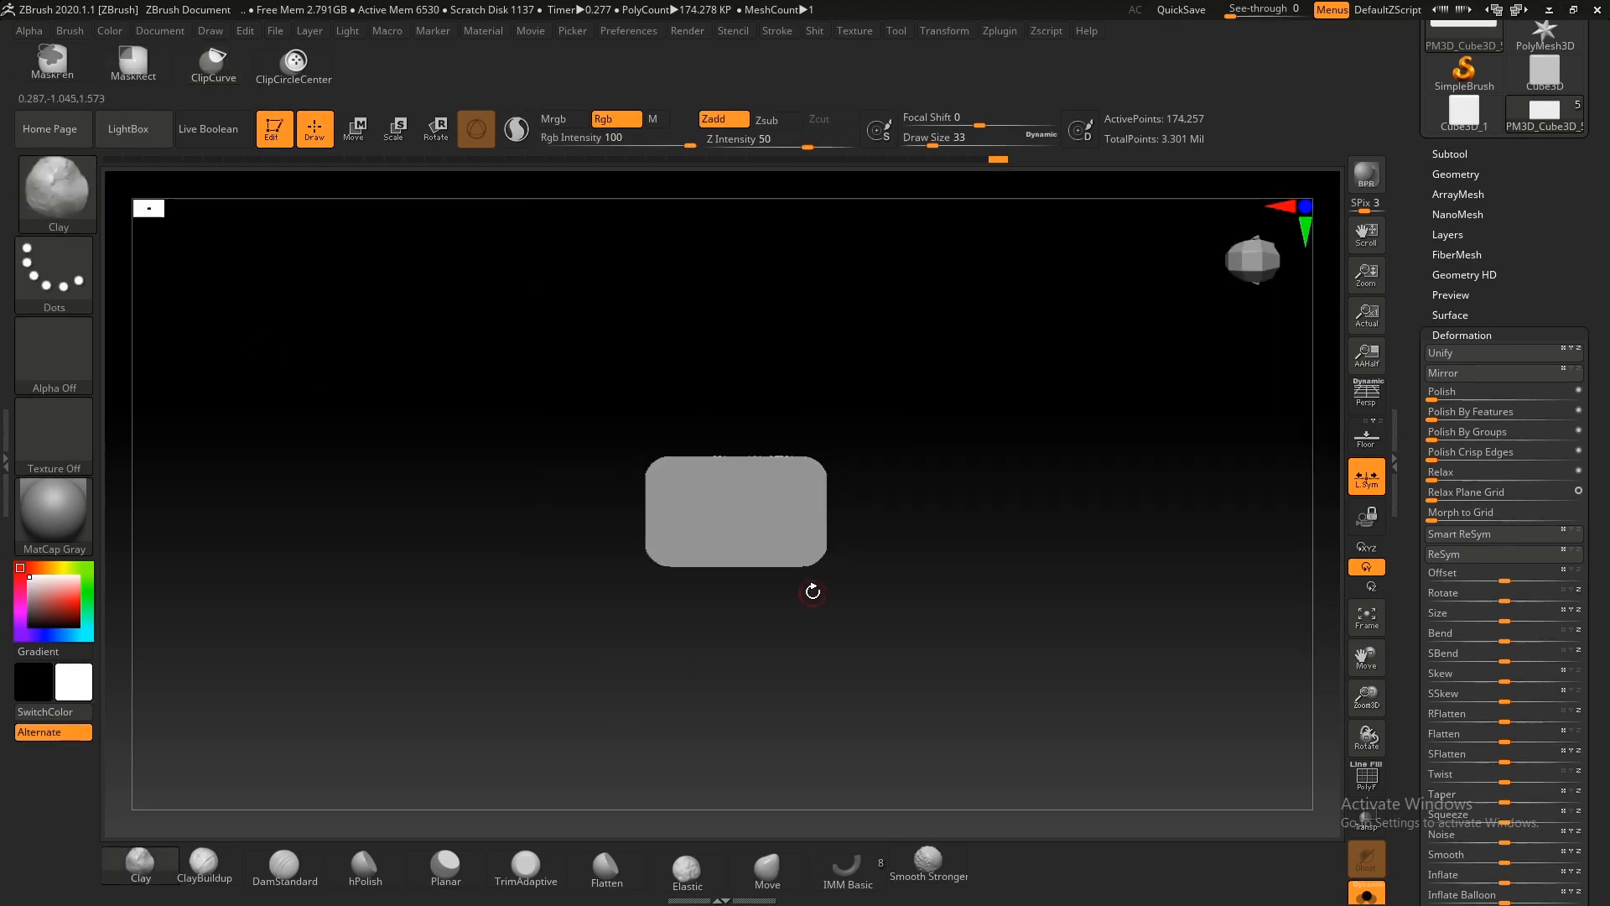
drag(812, 586, 861, 498)
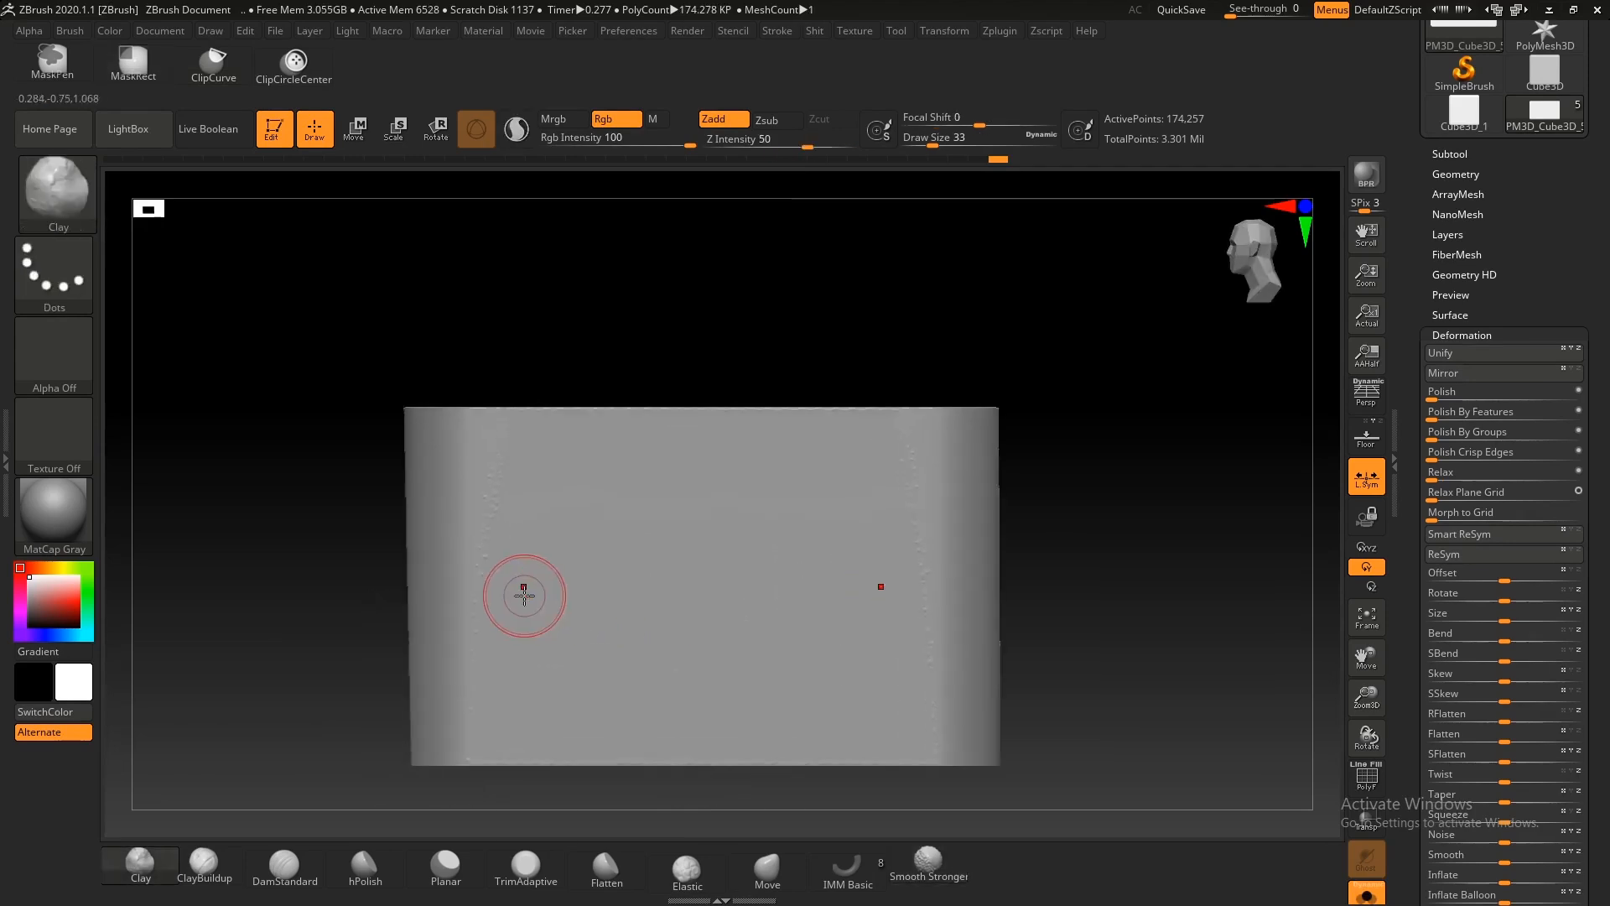
Step: Turn off Y symmetry and clip one end of the block's side profile into a low ledge sweeping up to the top
click(947, 32)
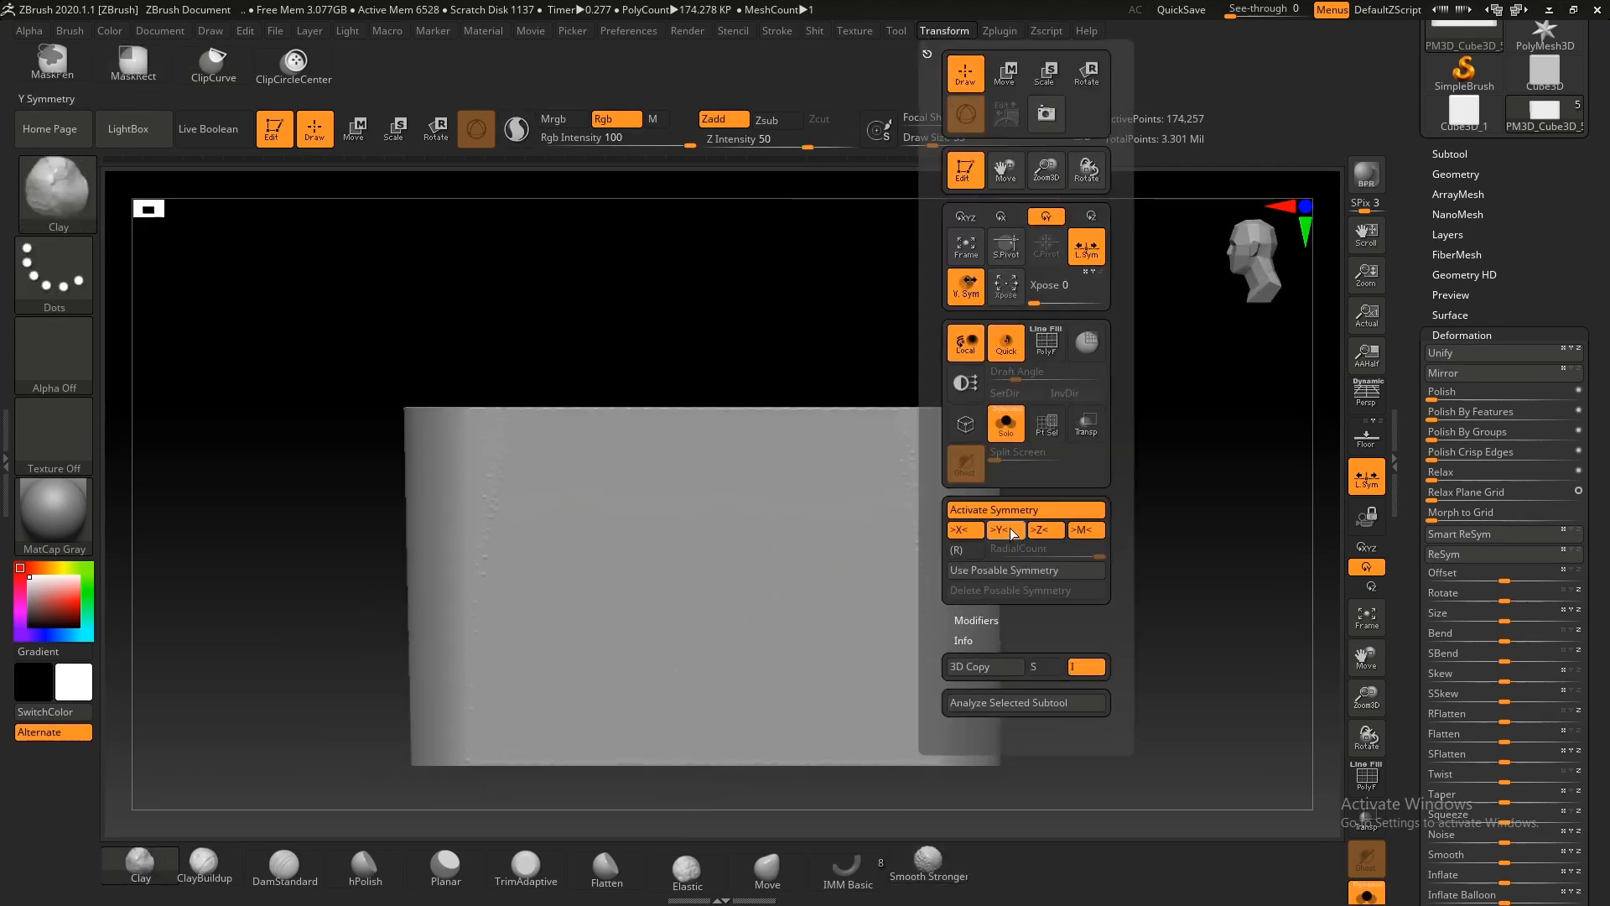
alt+right_drag(587, 528, 650, 512)
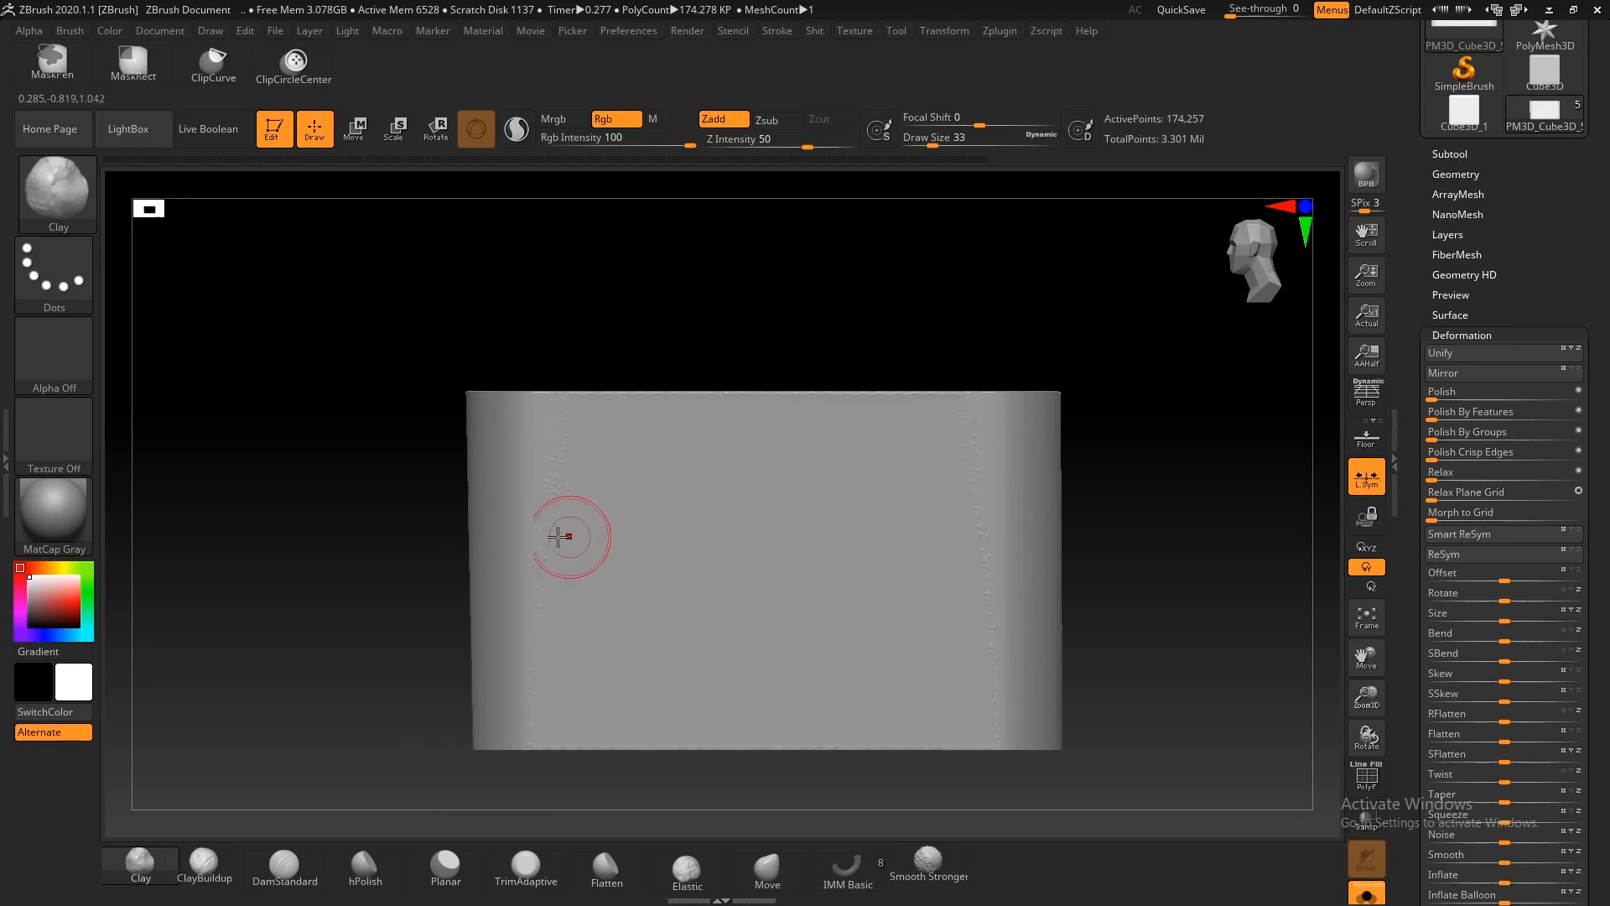
key(ctrl+shift)
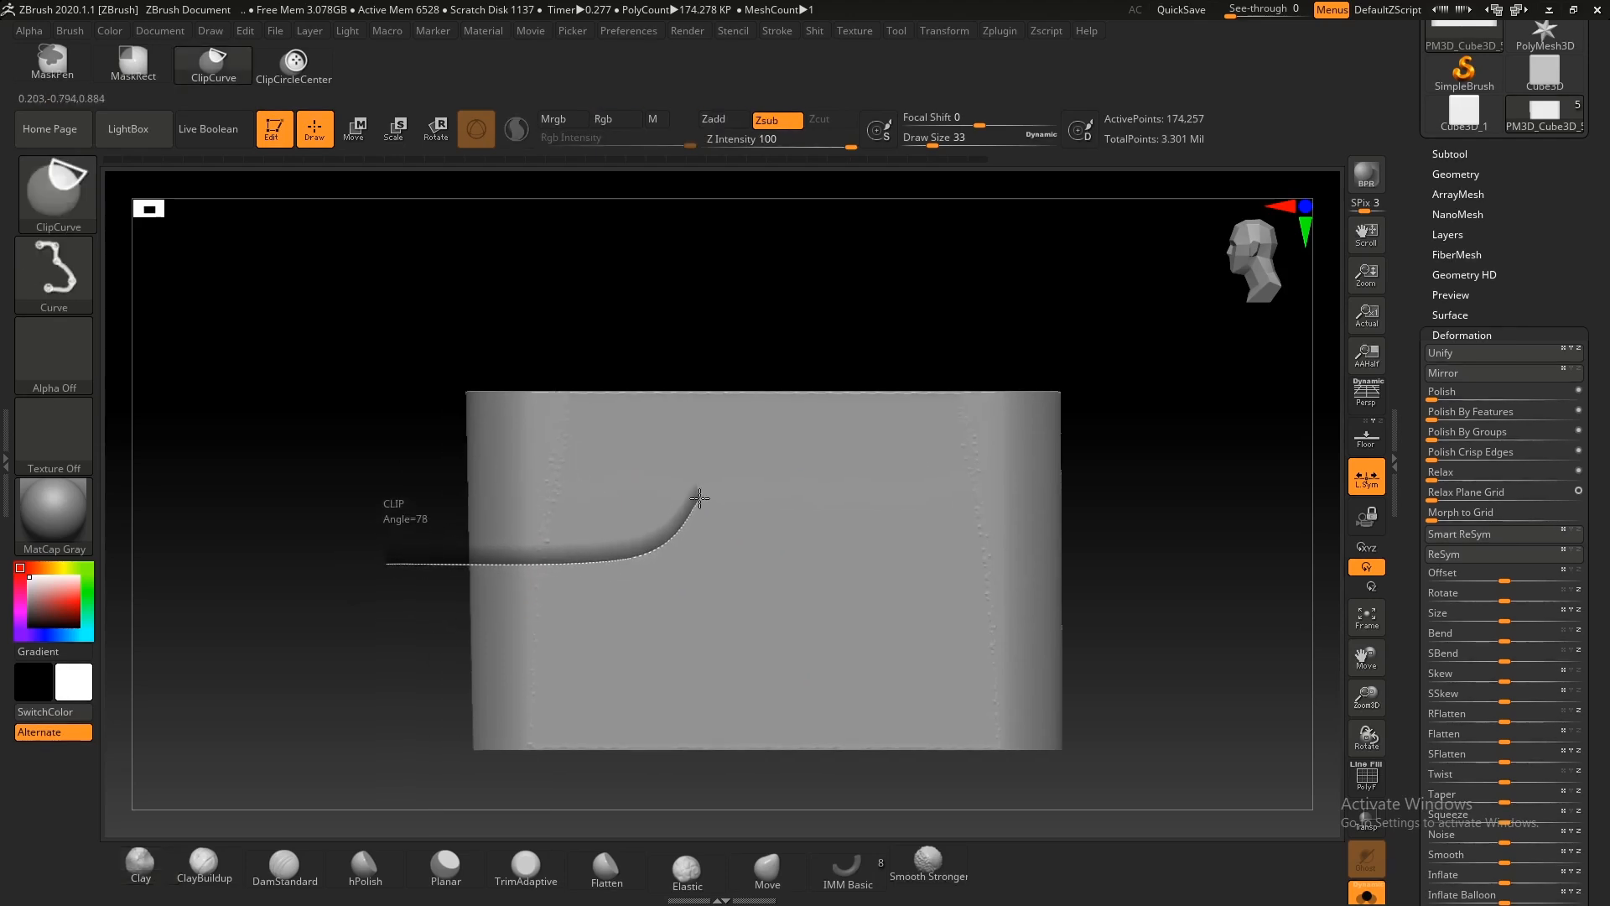
ctrl+shift+drag(699, 498, 820, 302)
Step: Mask everything except the curved transition above the ledge and re-clip its sloping edge with ClipCurve
ctrl+right_drag(817, 472, 766, 640)
mouse_move(765, 640)
ctrl+mouse_down()
mouse_move(511, 456)
mouse_move(427, 371)
ctrl+mouse_up()
alt+right_drag(493, 506, 643, 510)
ctrl+click(607, 439)
ctrl+right_drag(607, 439, 793, 340)
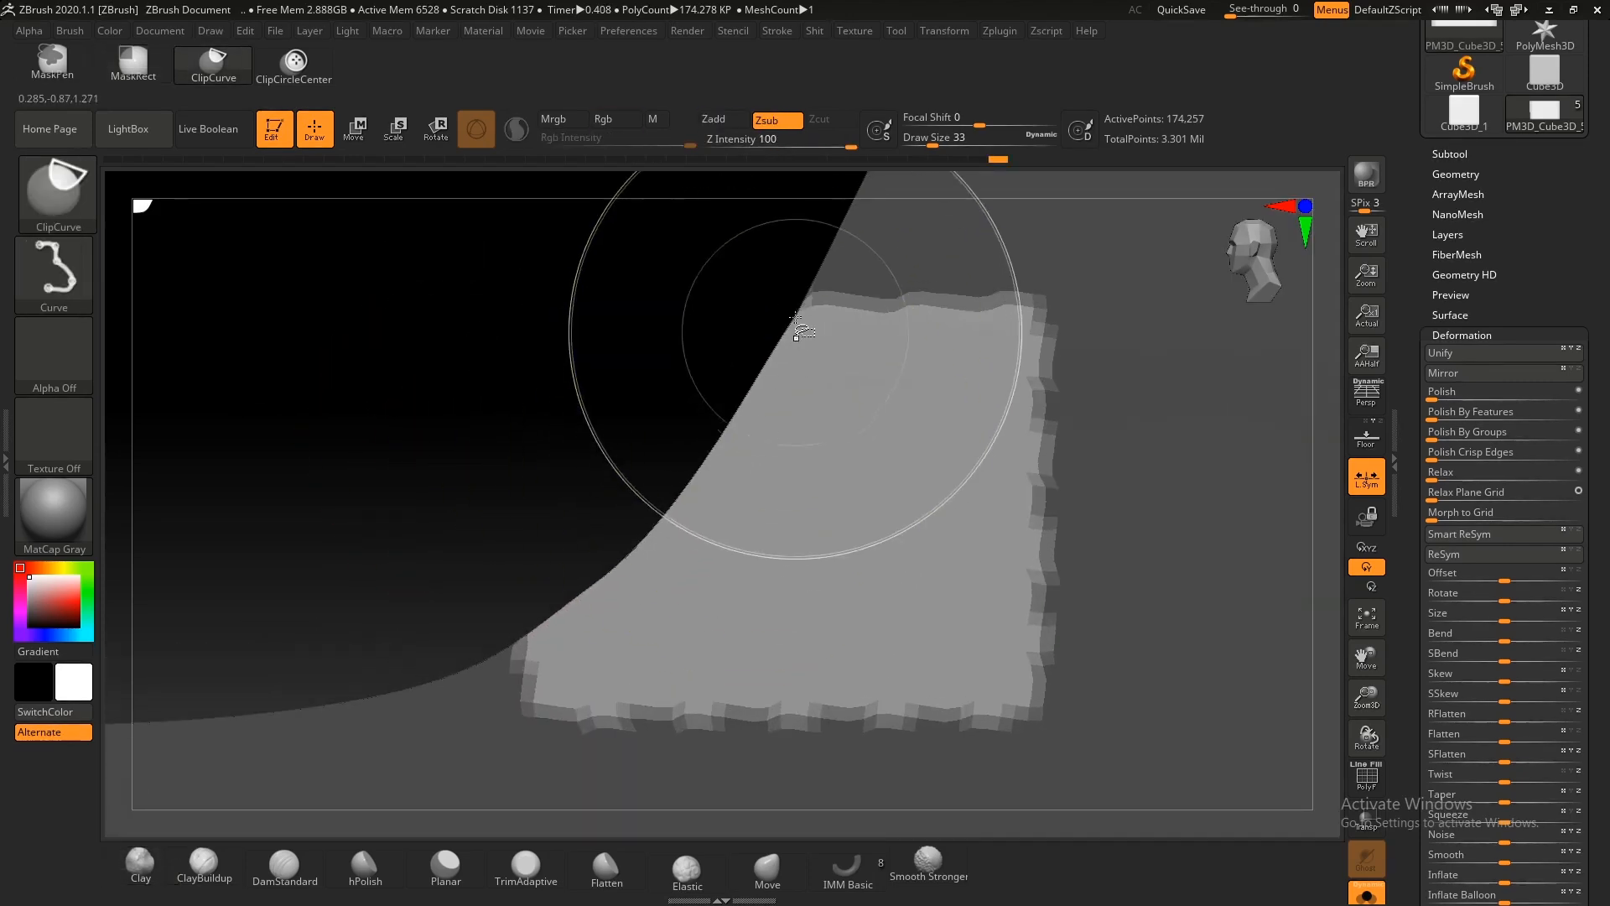
ctrl+shift+drag(810, 289, 684, 468)
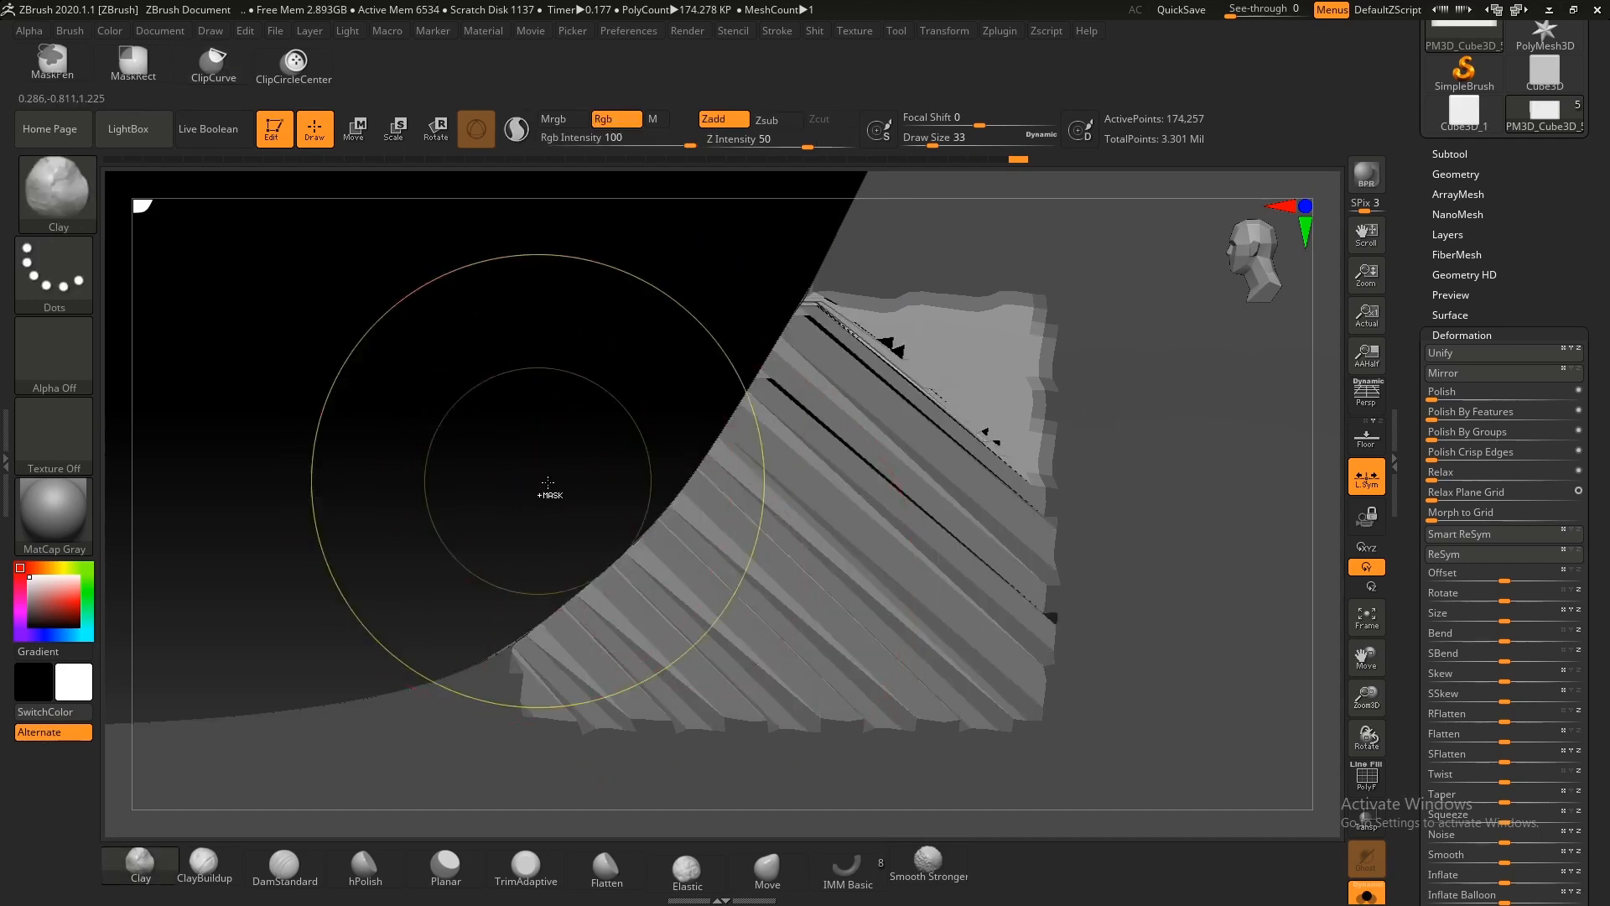
Step: Remesh the clipped block and shift its unmasked curved wall about 0.13 along the block's length with the gizmo
ctrl+drag(546, 482, 411, 408)
ctrl+right_drag(679, 489, 433, 365)
ctrl+drag(529, 369, 437, 297)
mouse_move(819, 412)
right_down()
mouse_move(873, 464)
mouse_move(800, 413)
mouse_move(837, 388)
right_up()
key(5)
drag(617, 642, 677, 642)
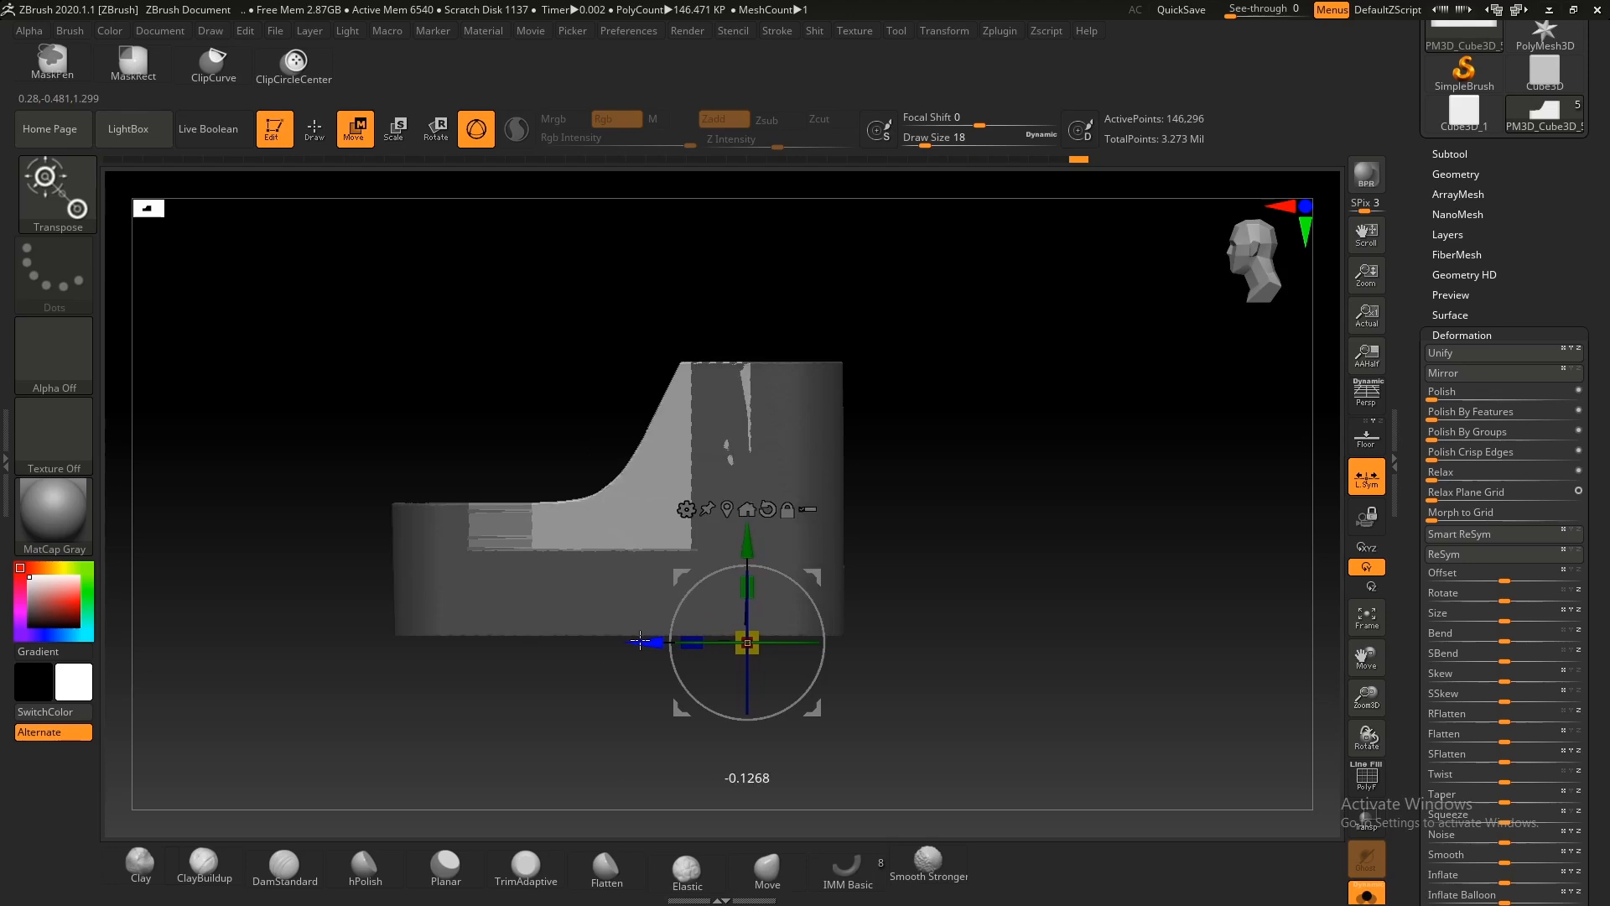
key(q)
ctrl+drag(1028, 457, 973, 395)
ctrl+drag(1073, 519, 1024, 442)
Step: Clip away the other upper end of the block with a curved ClipCurve path, leaving a slanted upright tab
ctrl+right_drag(763, 426, 758, 329)
ctrl+shift+drag(746, 308, 717, 472)
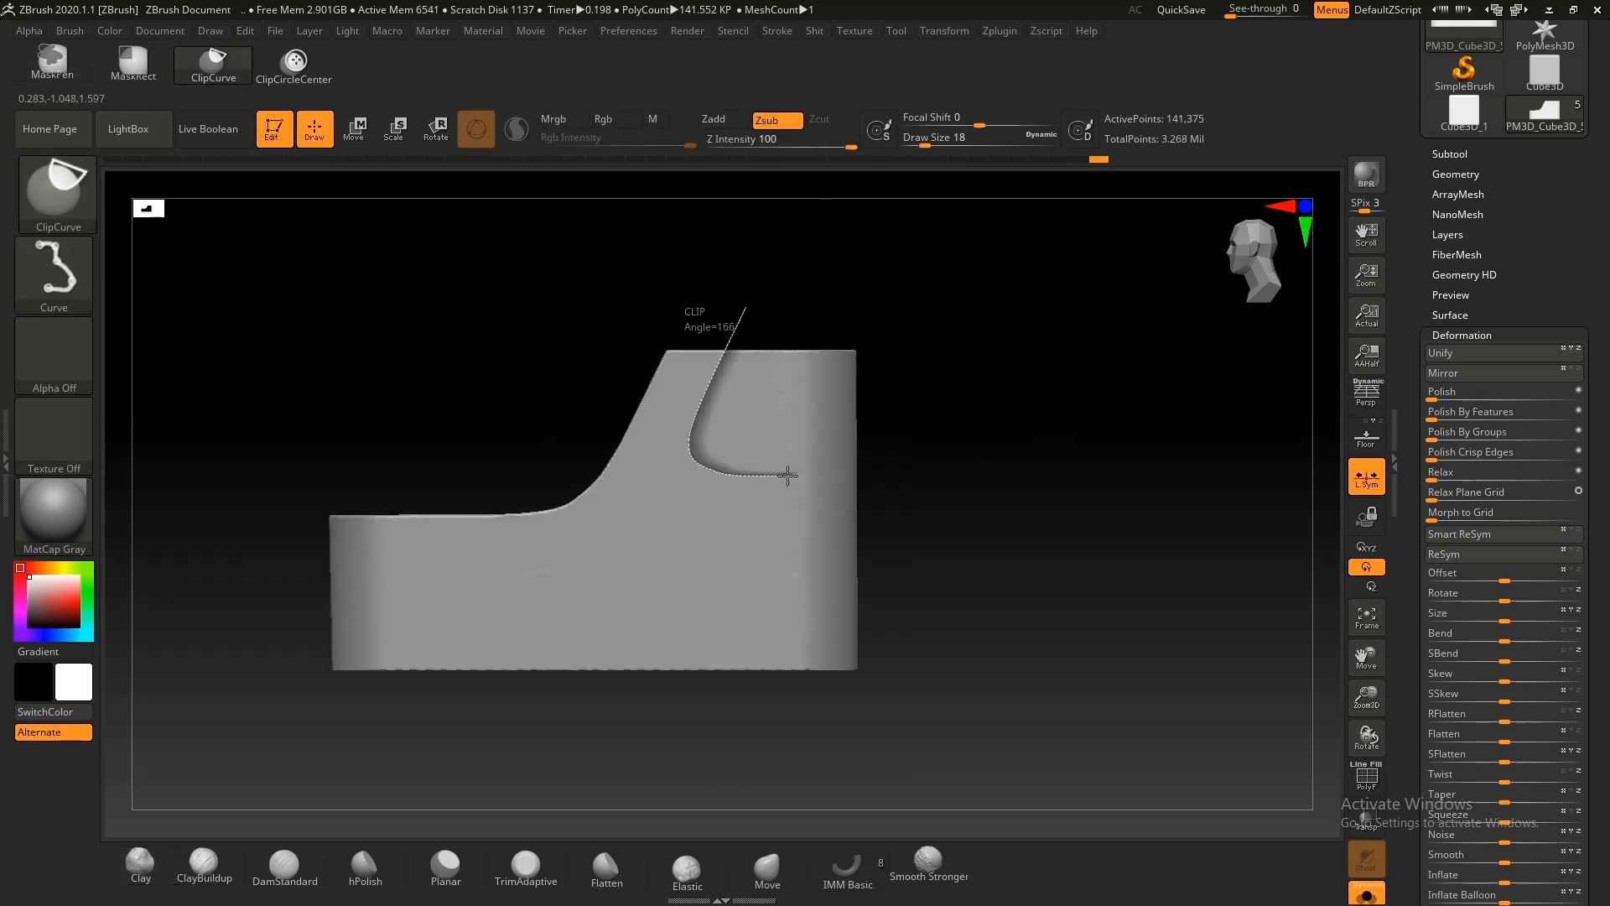
ctrl+shift+drag(914, 474, 914, 475)
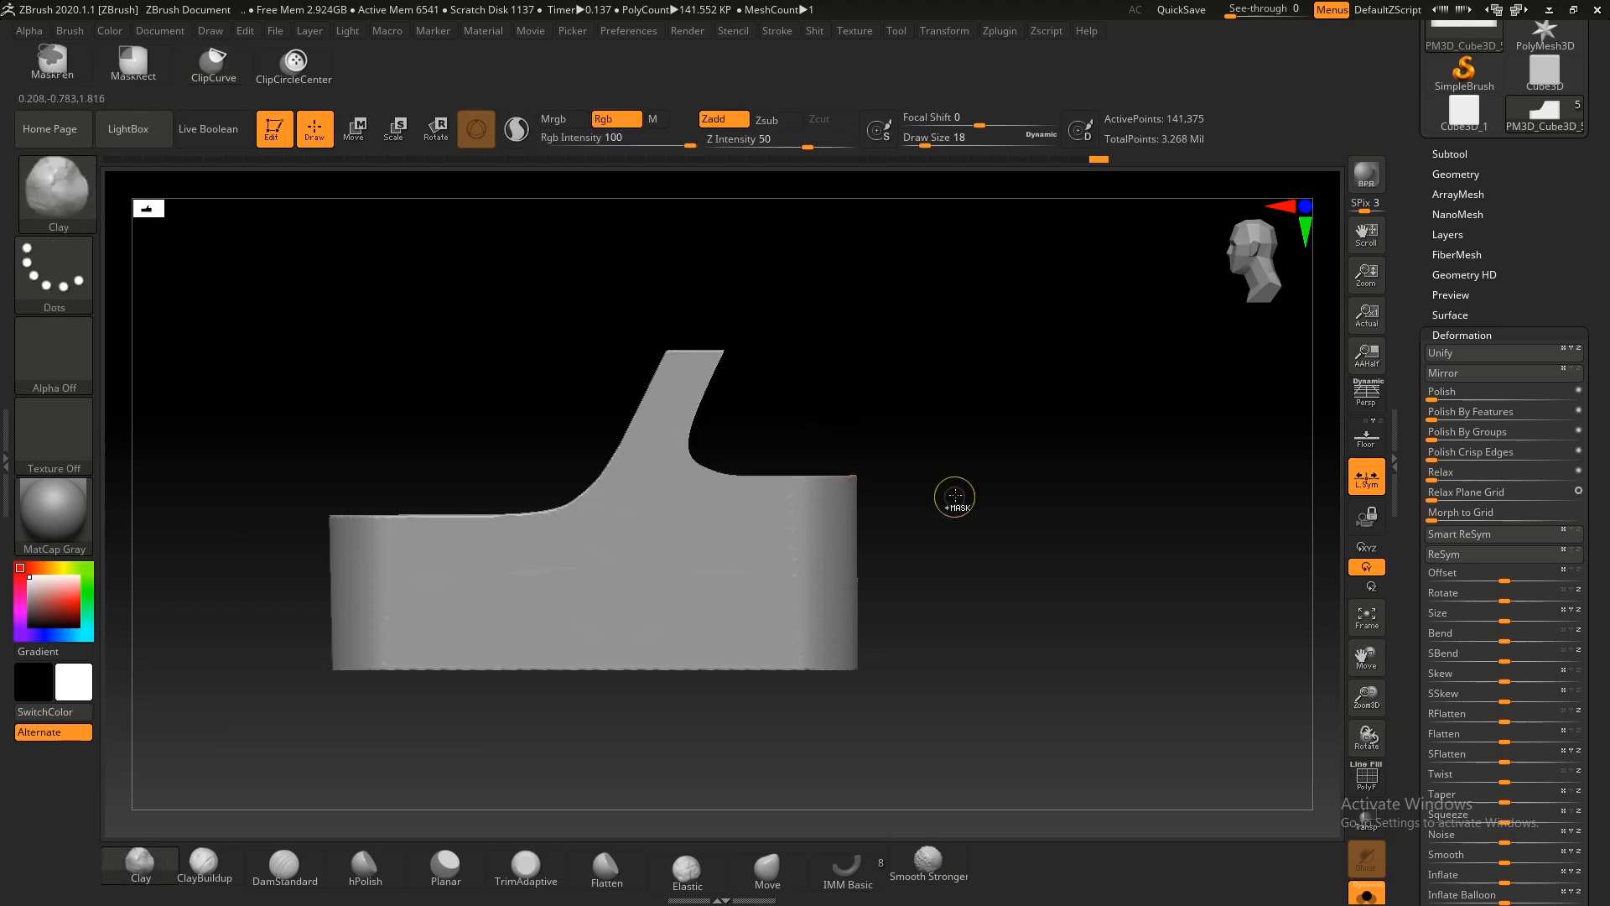
Step: Isolate the concave curve behind the tab with an inverted mask, re-clip it to a smoother arc, and remesh
ctrl+right_drag(953, 493, 798, 582)
ctrl+drag(957, 602, 604, 349)
ctrl+click(969, 390)
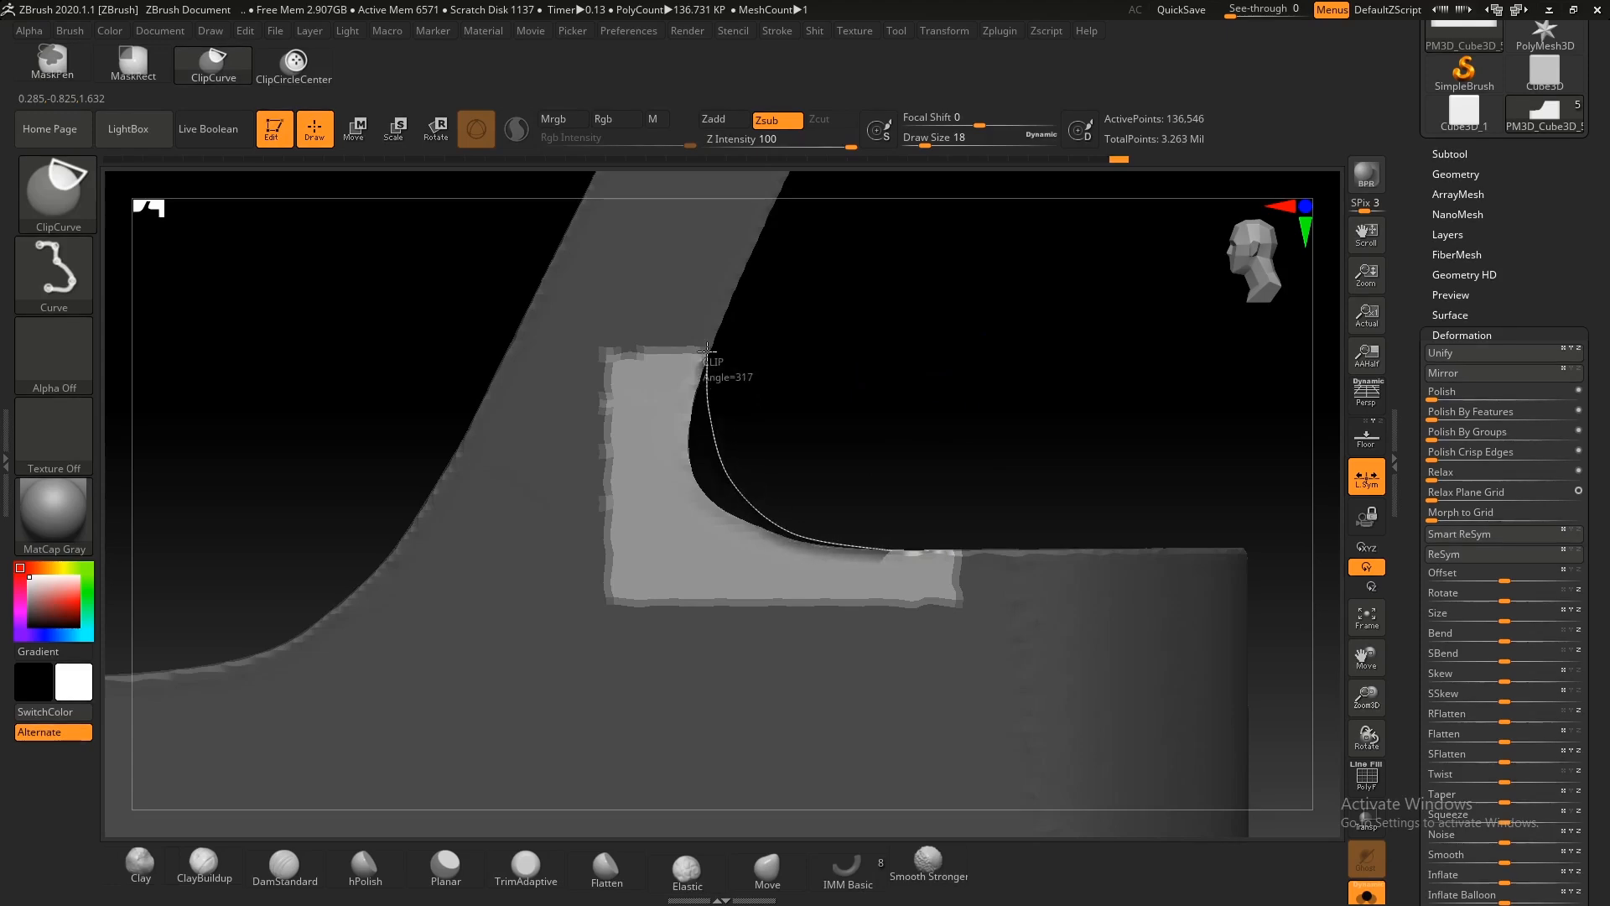
ctrl+shift+drag(728, 268, 729, 266)
ctrl+drag(939, 420, 830, 333)
ctrl+right_drag(948, 404, 769, 338)
ctrl+drag(1052, 366, 938, 284)
Step: Isolate the rear face at the tab's base with an inverted mask, smooth its bump with ClipCurve, and remesh
ctrl+right_drag(862, 469, 752, 540)
ctrl+drag(751, 557, 632, 417)
ctrl+click(873, 482)
ctrl+right_drag(873, 481, 709, 554)
ctrl+shift+drag(695, 585, 683, 490)
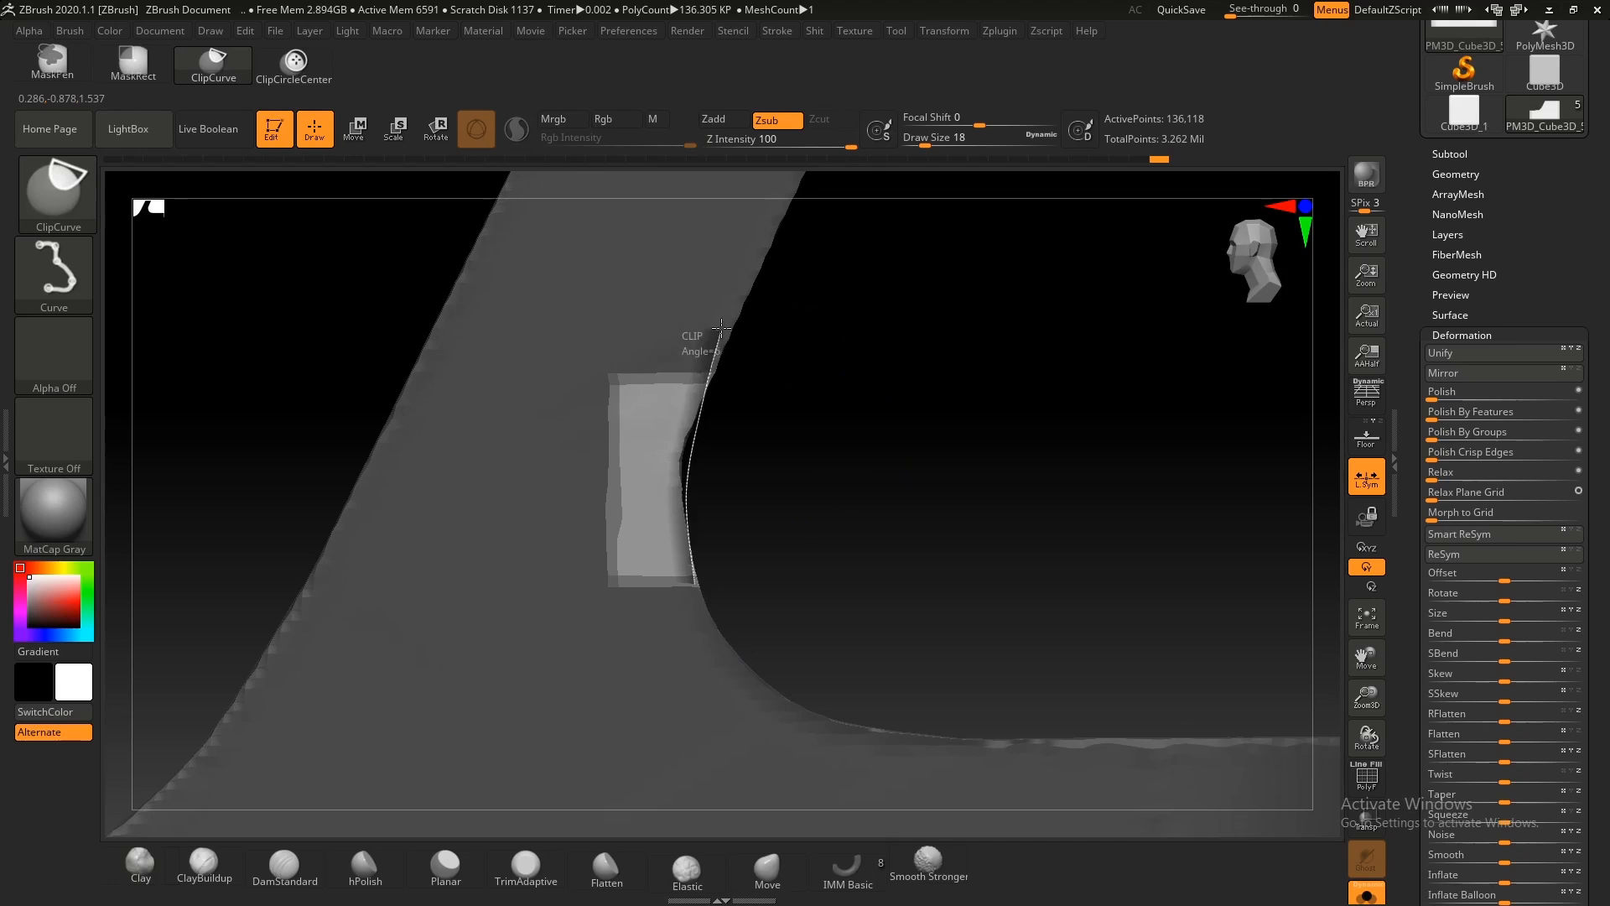
ctrl+shift+drag(732, 318, 732, 317)
ctrl+drag(982, 495, 872, 386)
ctrl+right_drag(870, 459, 963, 466)
ctrl+drag(1045, 468, 873, 363)
Step: View the block within the full assembly and narrow it symmetrically with the gizmo to suit the frame opening
mouse_move(699, 558)
alt+right_down()
mouse_move(777, 372)
mouse_move(776, 427)
alt+right_up()
right_drag(776, 428, 780, 469)
ctrl+right_drag(779, 469, 839, 428)
ctrl+right_drag(838, 428, 931, 479)
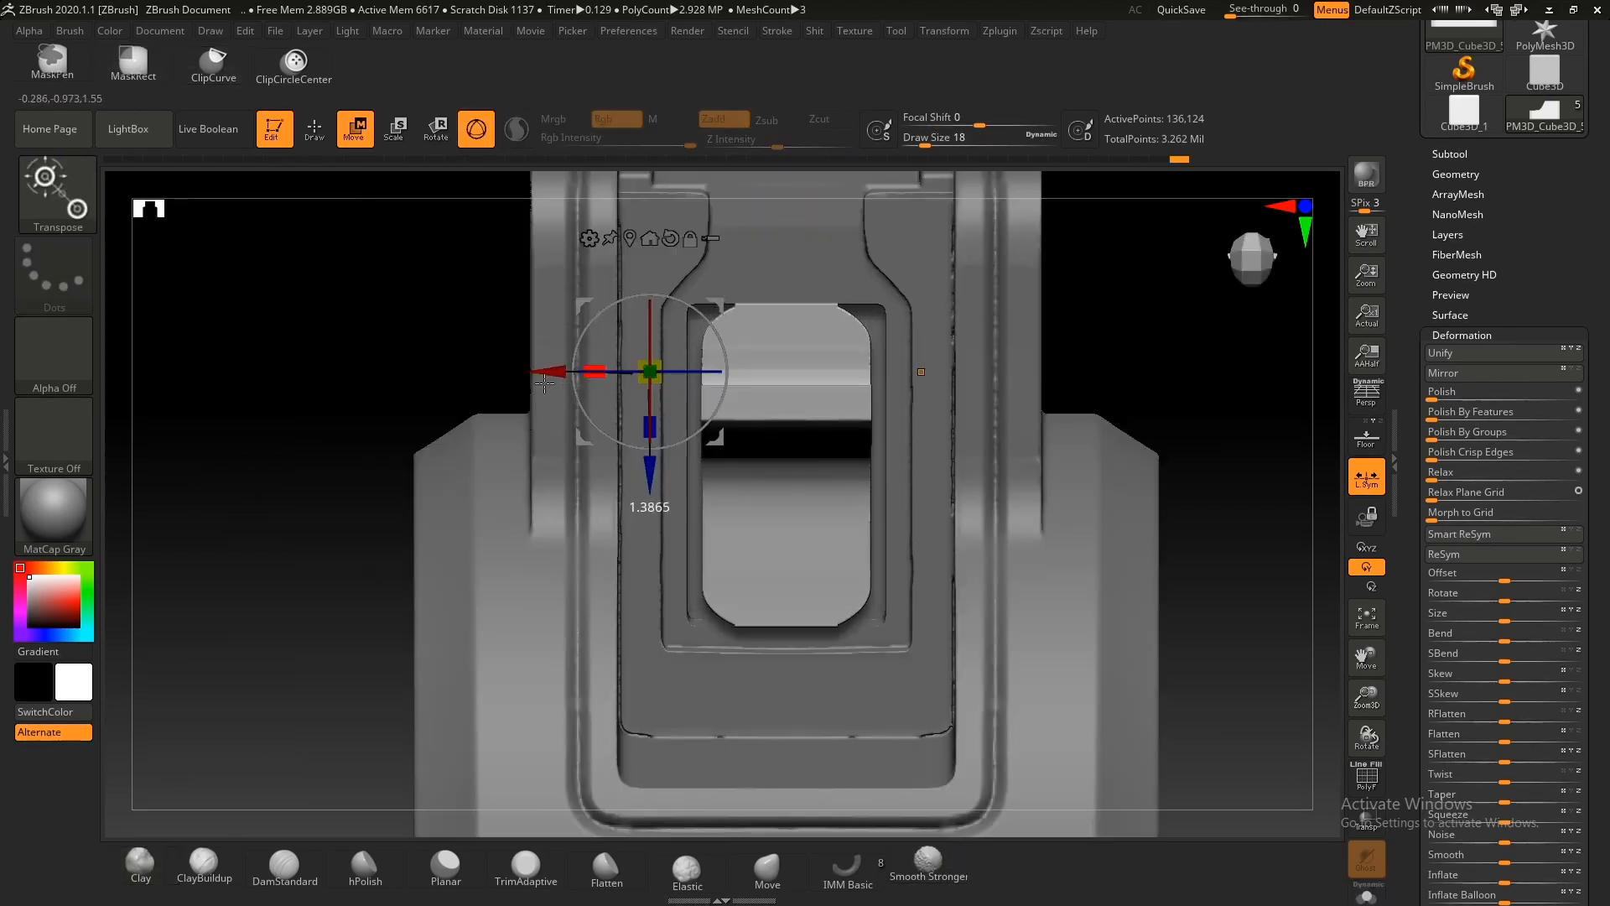
drag(537, 371, 554, 371)
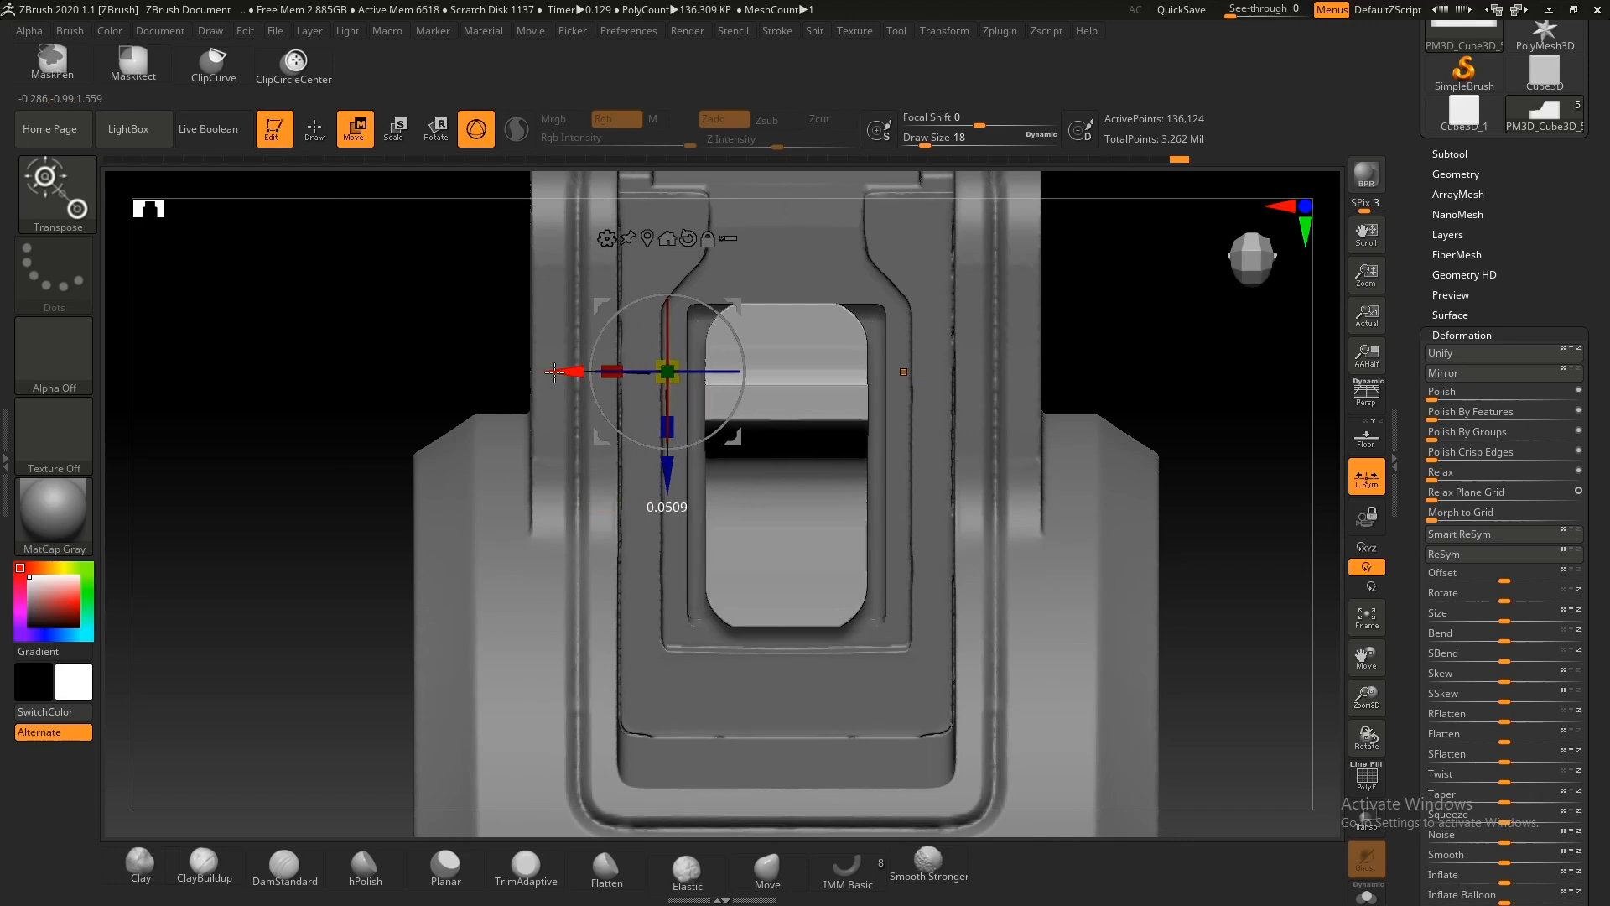
Step: Round the top corners of the upright tab with a symmetrical ClipCurve arc in front view
key(q)
ctrl+shift+drag(494, 372, 766, 369)
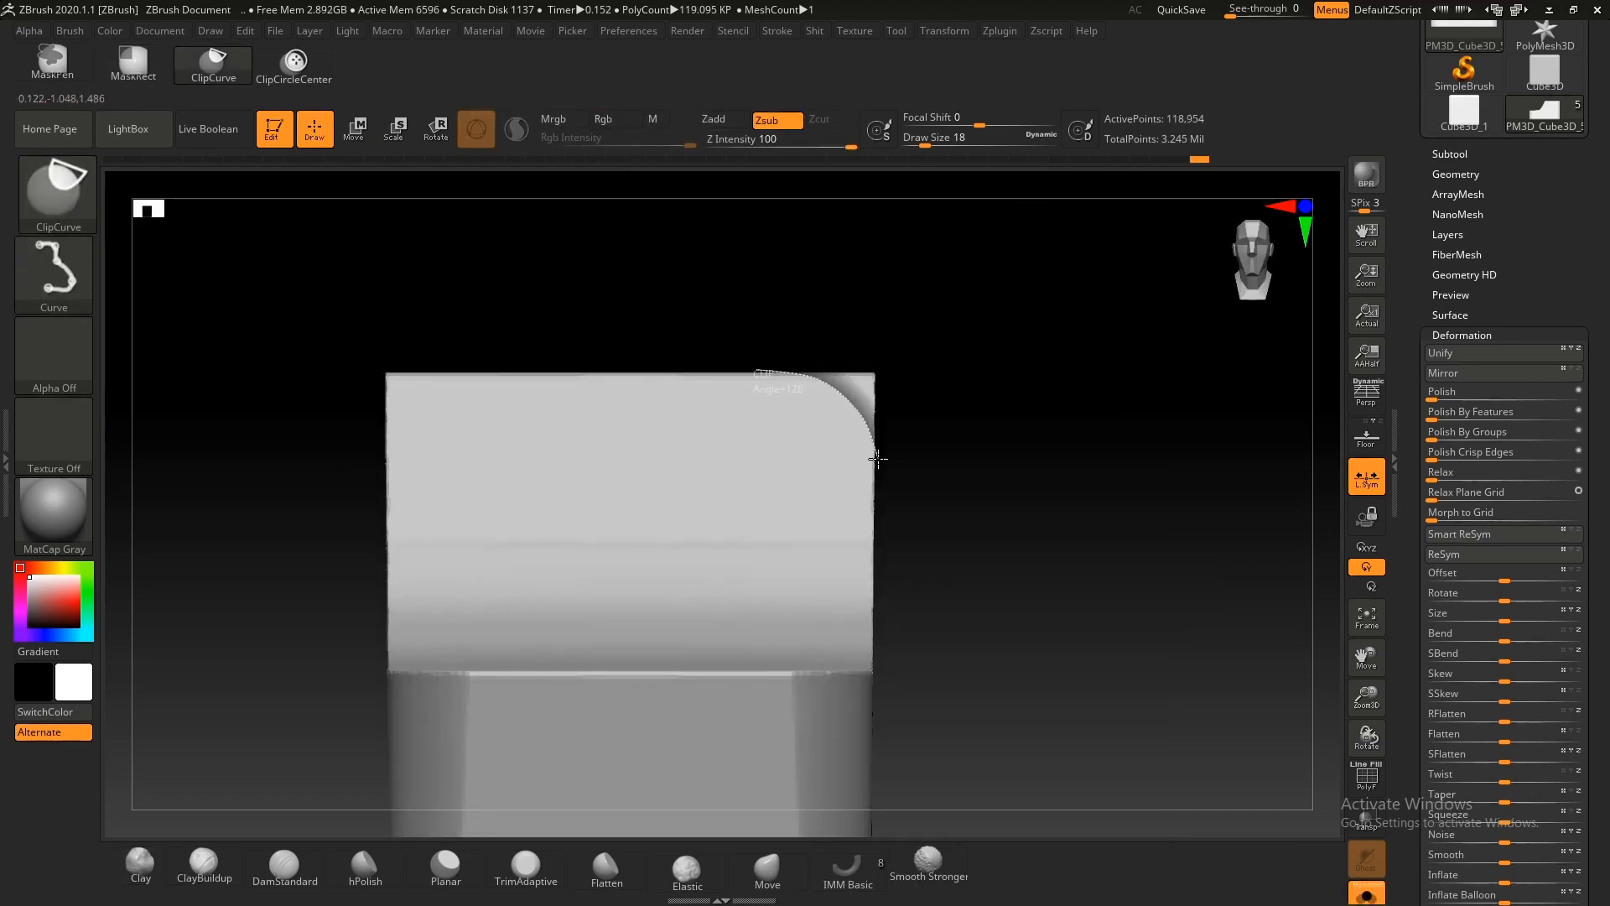
ctrl+shift+drag(878, 521, 876, 511)
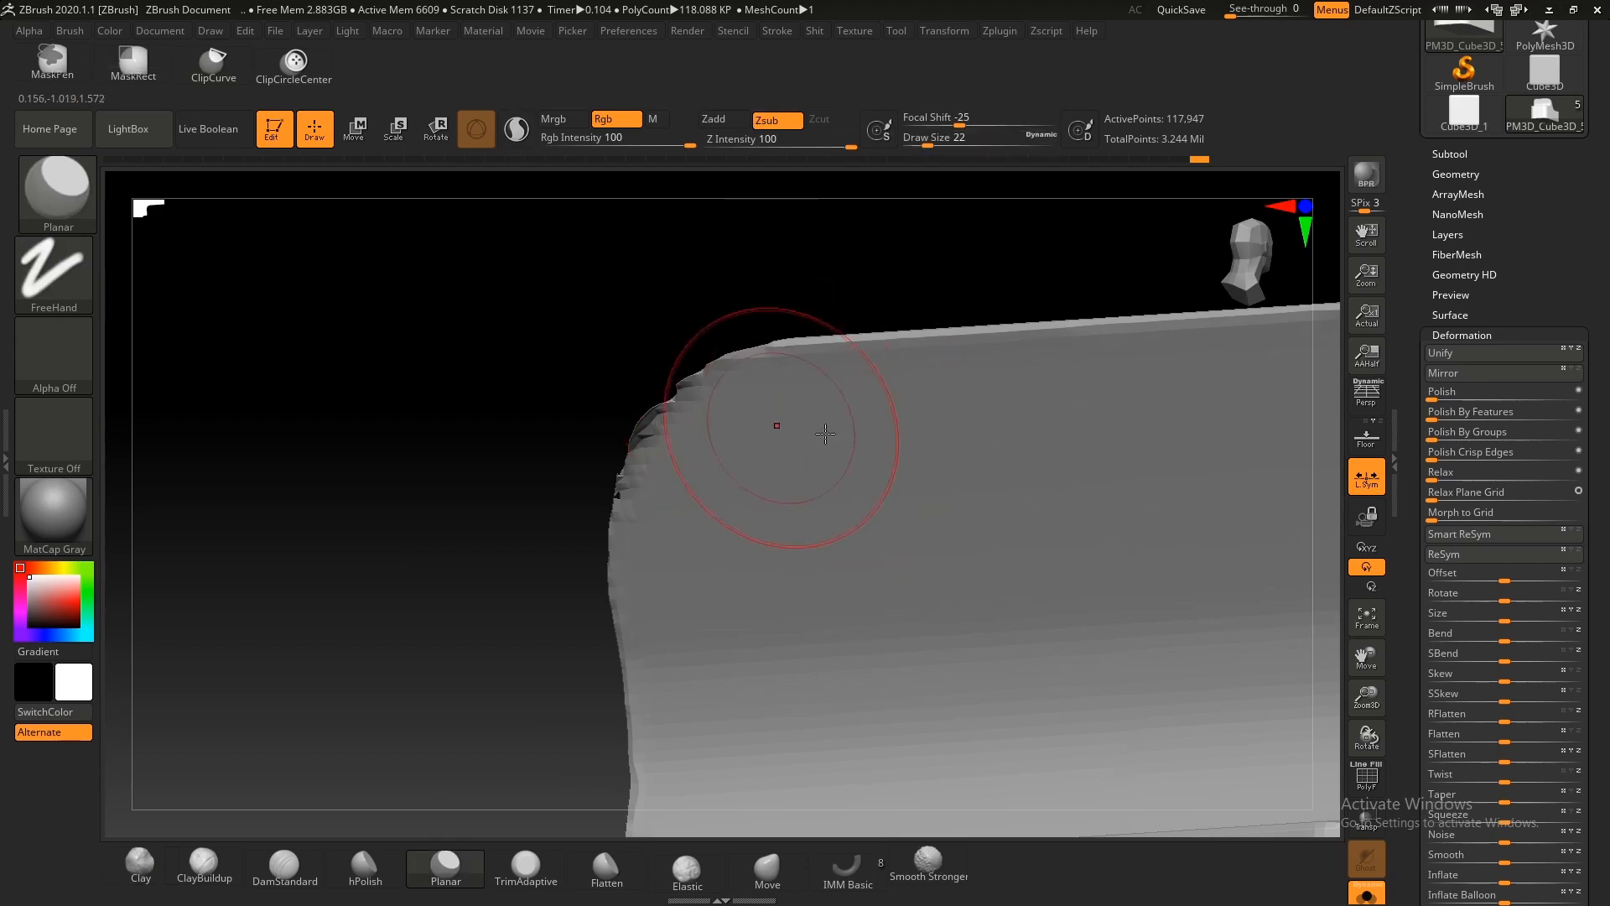
Step: Flatten the jagged rounded corner of the tab with the Planar brush at draw size 9
key(s)
shift+drag(738, 445, 757, 422)
drag(597, 416, 724, 497)
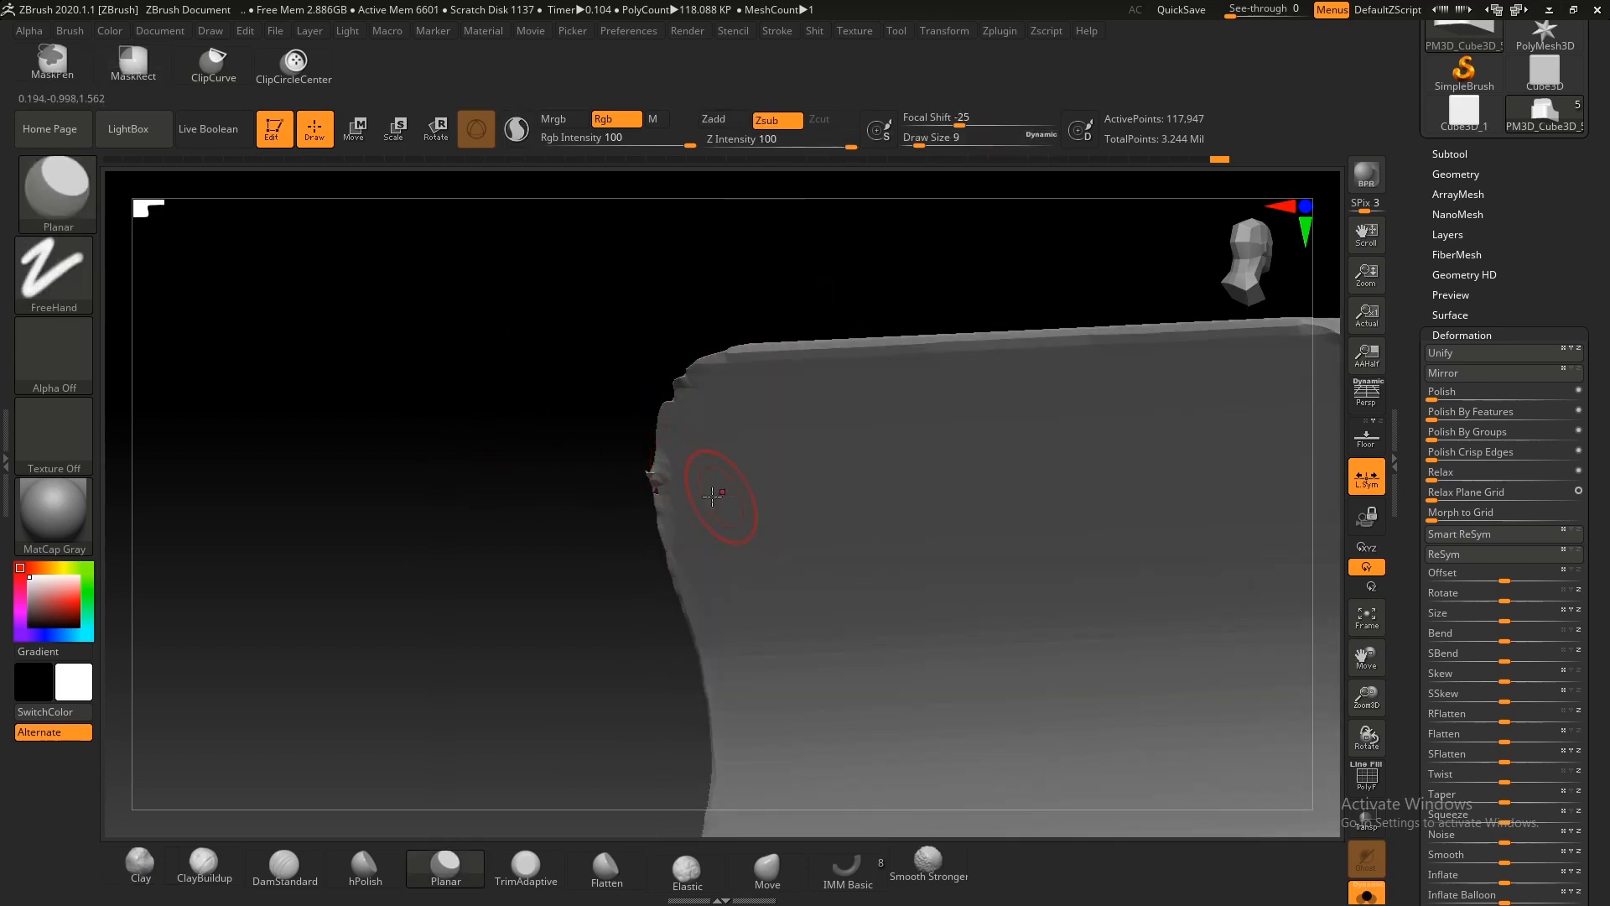
Step: Inspect the block's wireframe, remesh it at a much lower density, and hide the wireframe
ctrl+right_drag(647, 393, 970, 557)
key(shift+s)
key(shift+f)
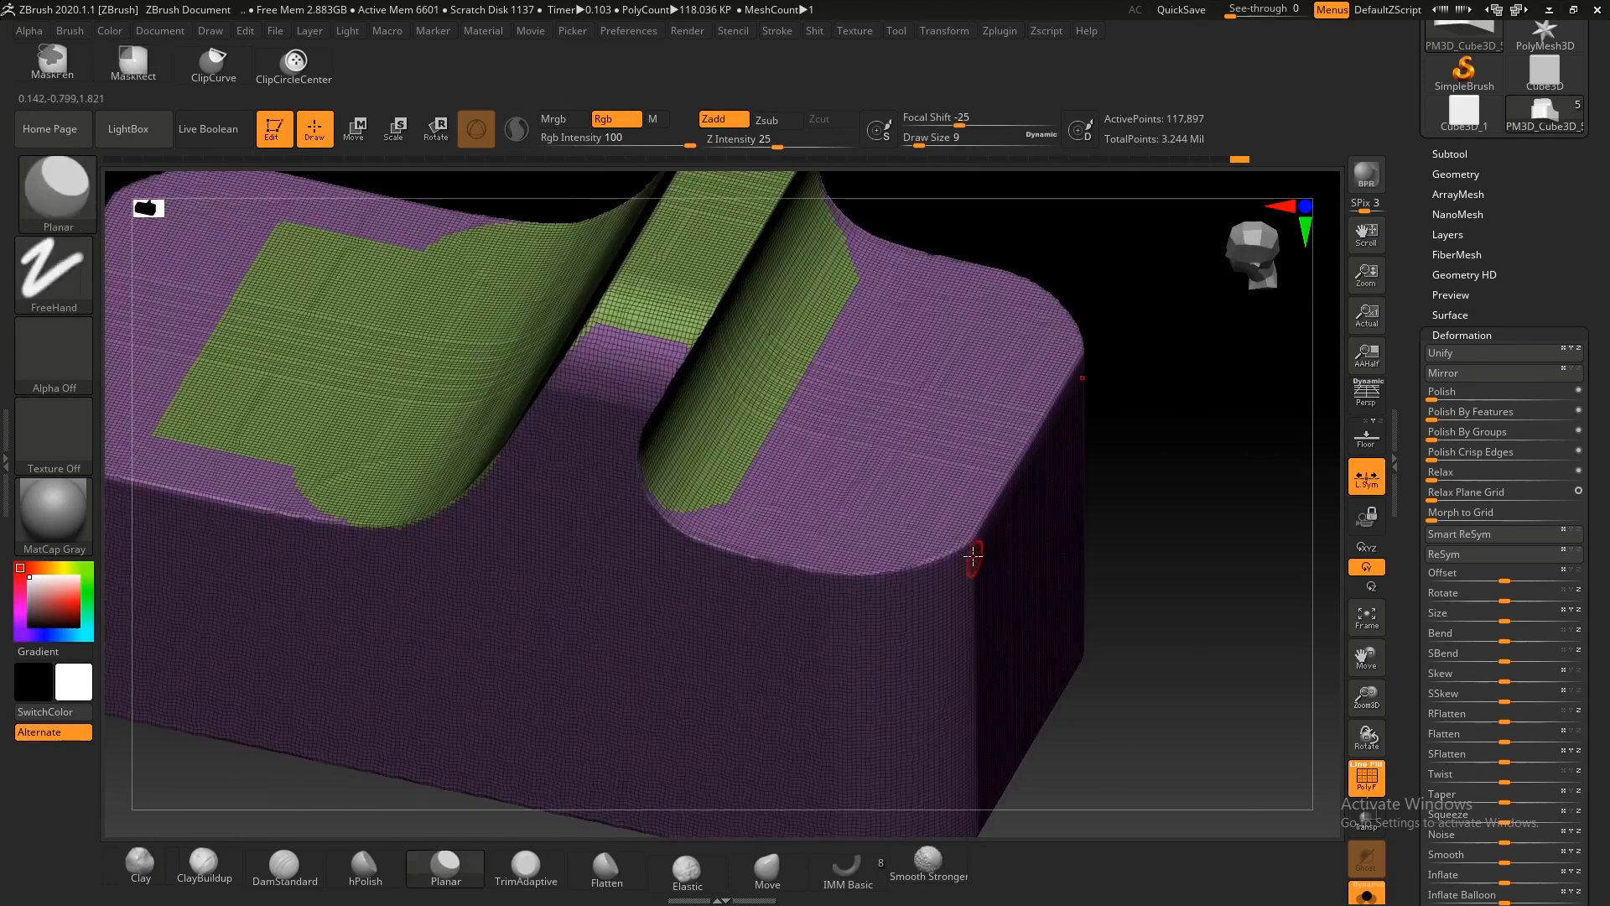
key(shift+s)
click(899, 642)
ctrl+right_drag(1124, 650, 1128, 560)
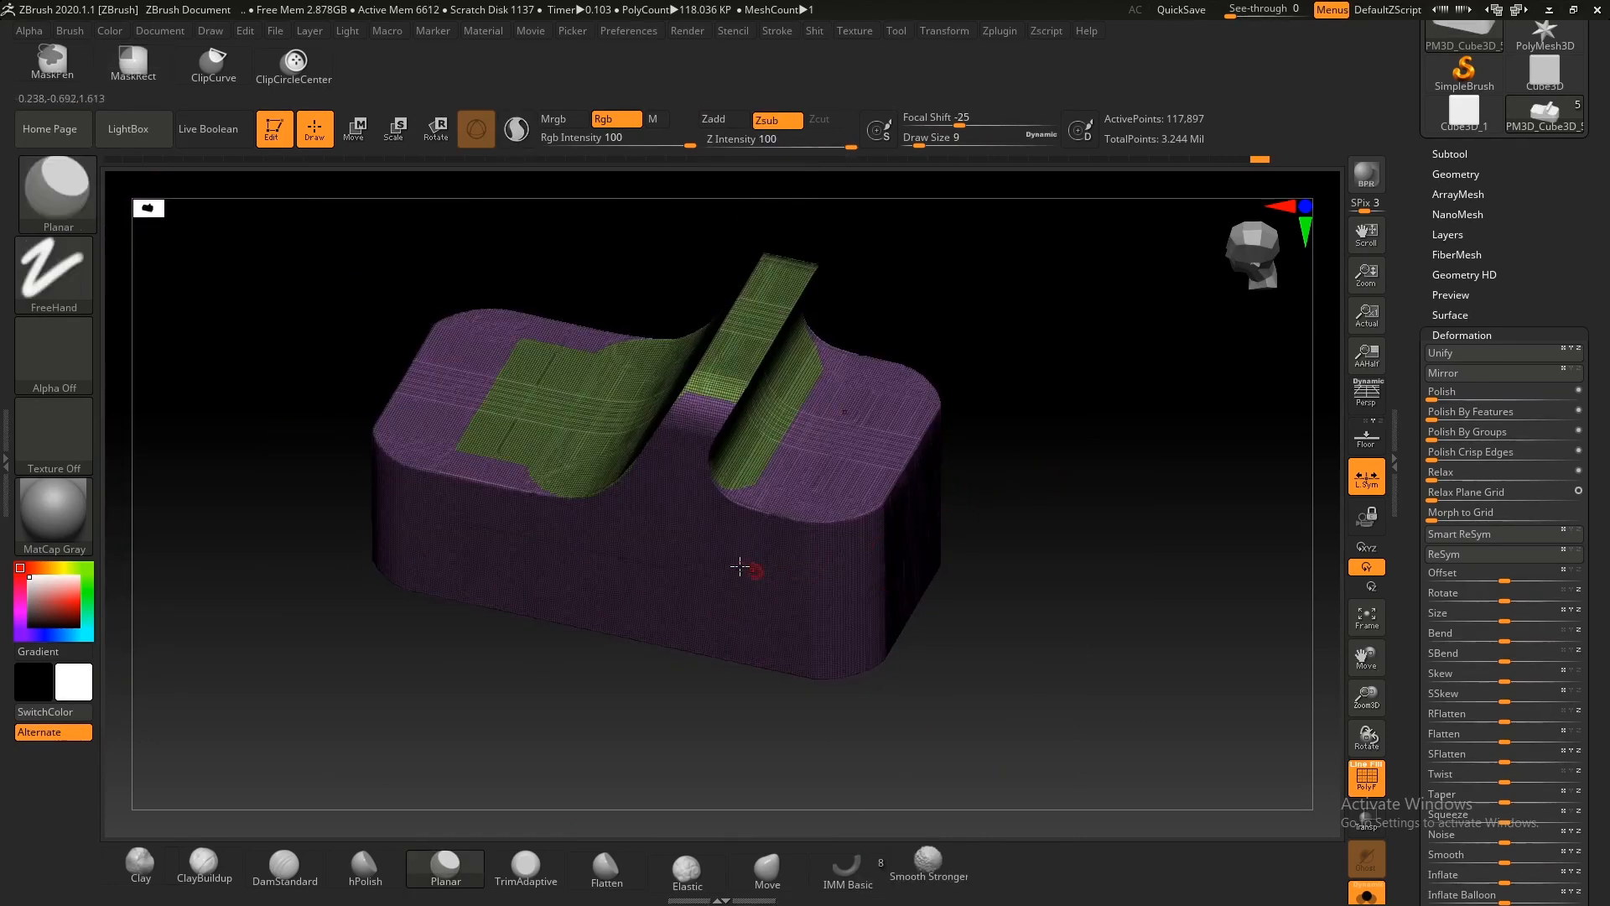
right_drag(756, 571, 830, 532)
ctrl+drag(1025, 563, 931, 507)
right_drag(898, 536, 805, 570)
key(shift+f)
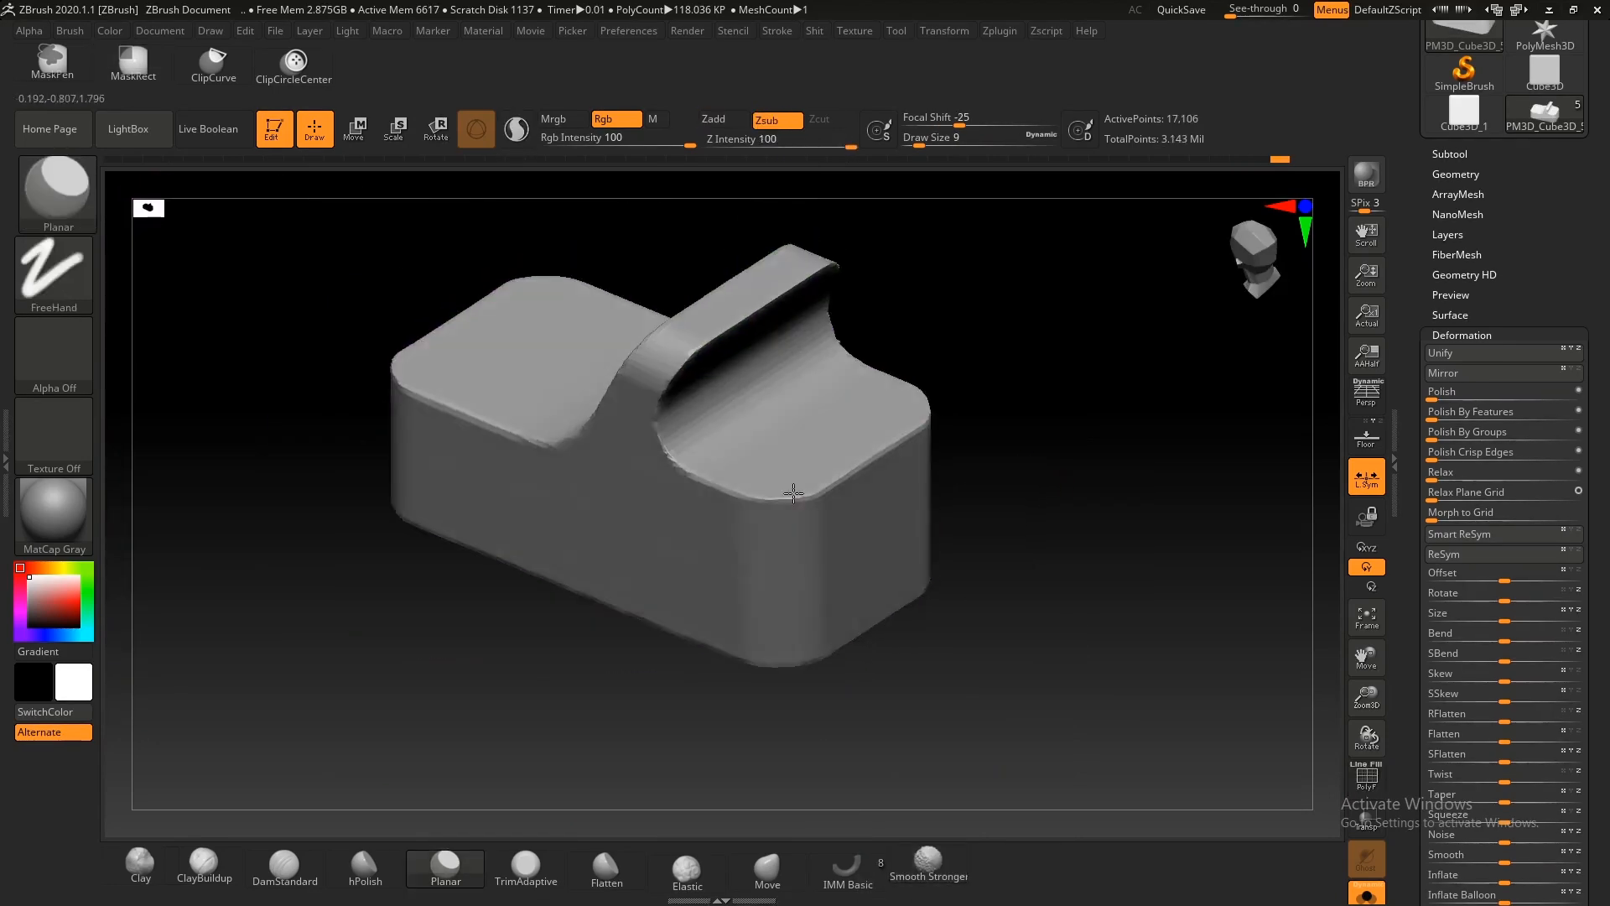
Step: Try the Polish and Polish By Features deformations on the remeshed block, undoing both
right_drag(791, 504, 791, 402)
click(1479, 392)
key(ctrl+z)
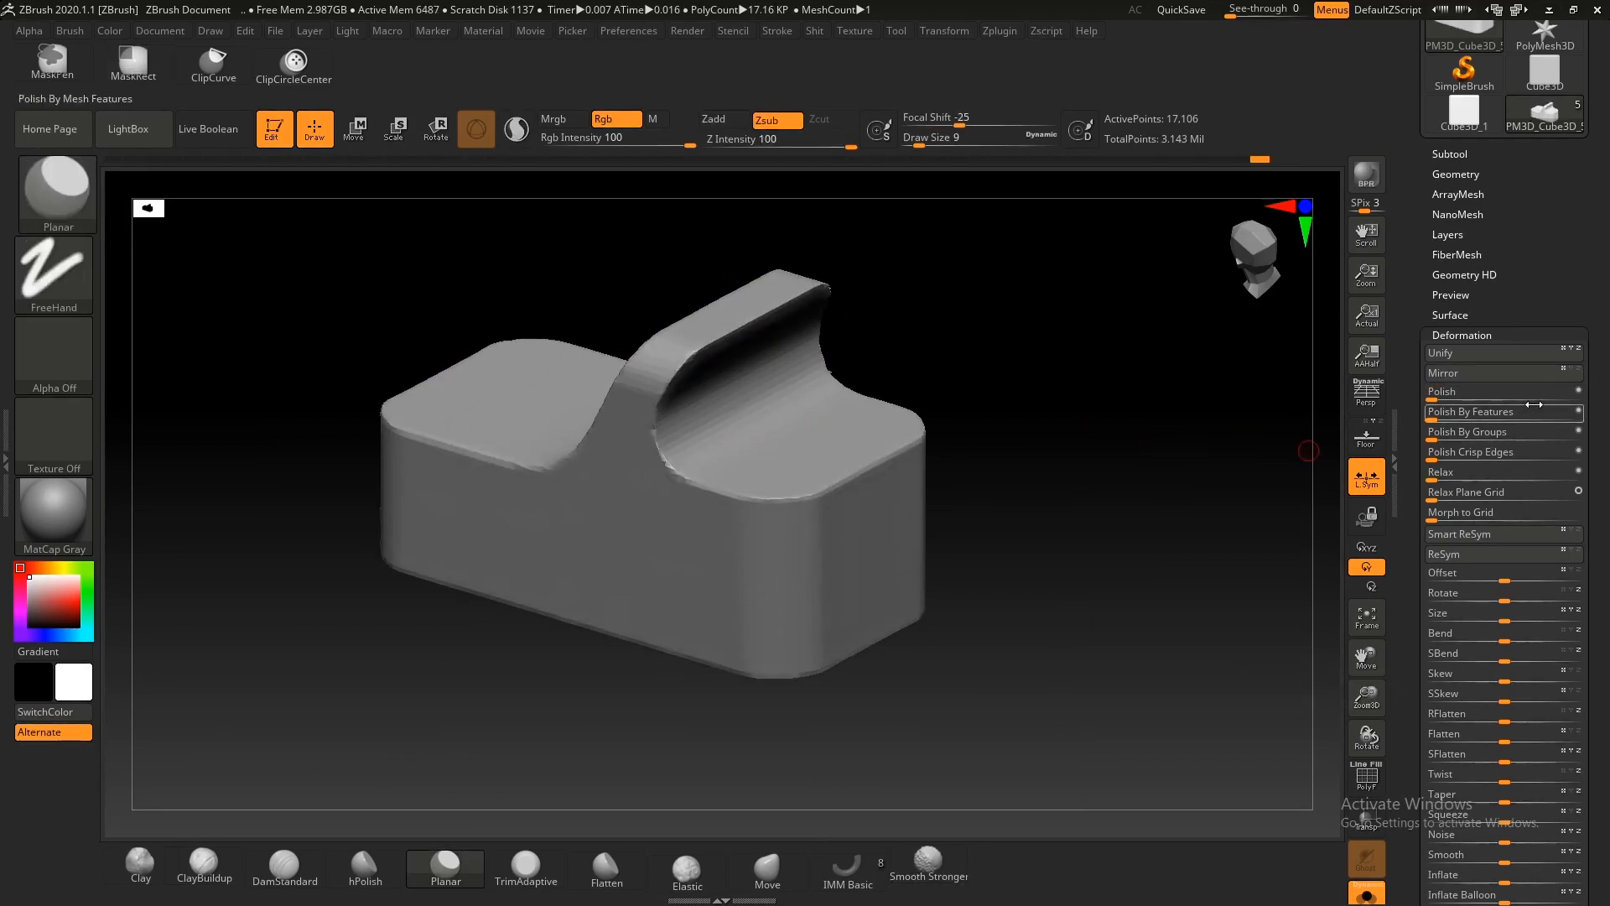
drag(1535, 404, 1554, 403)
key(ctrl+z)
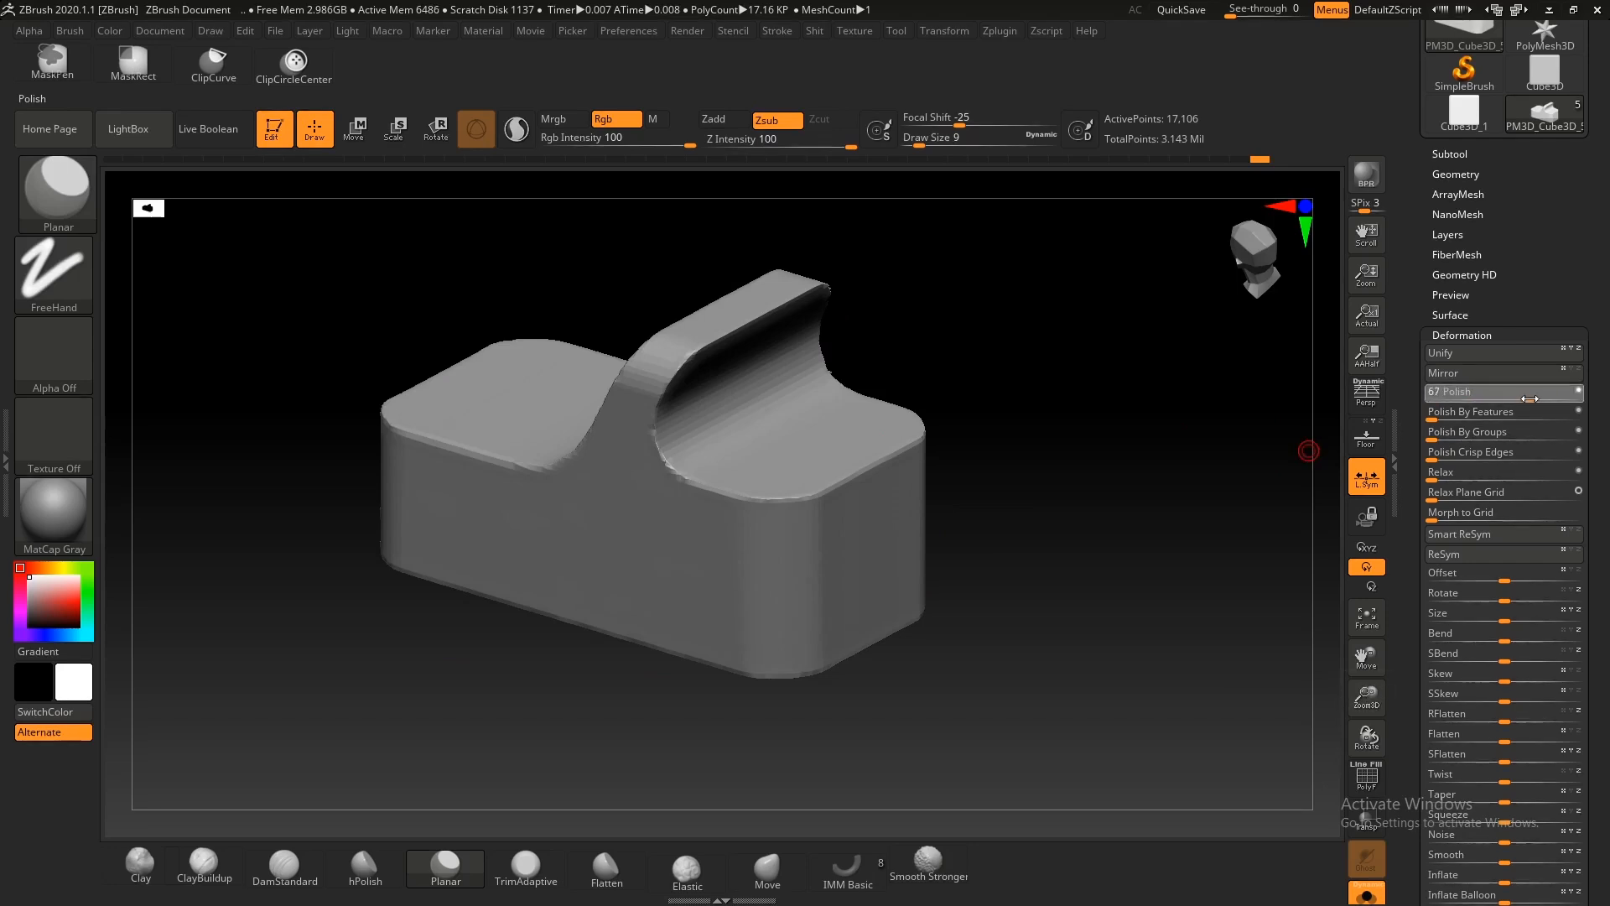
Step: Smooth the tabbed block with a strong Polish deformation
drag(1549, 400, 1550, 400)
key(s)
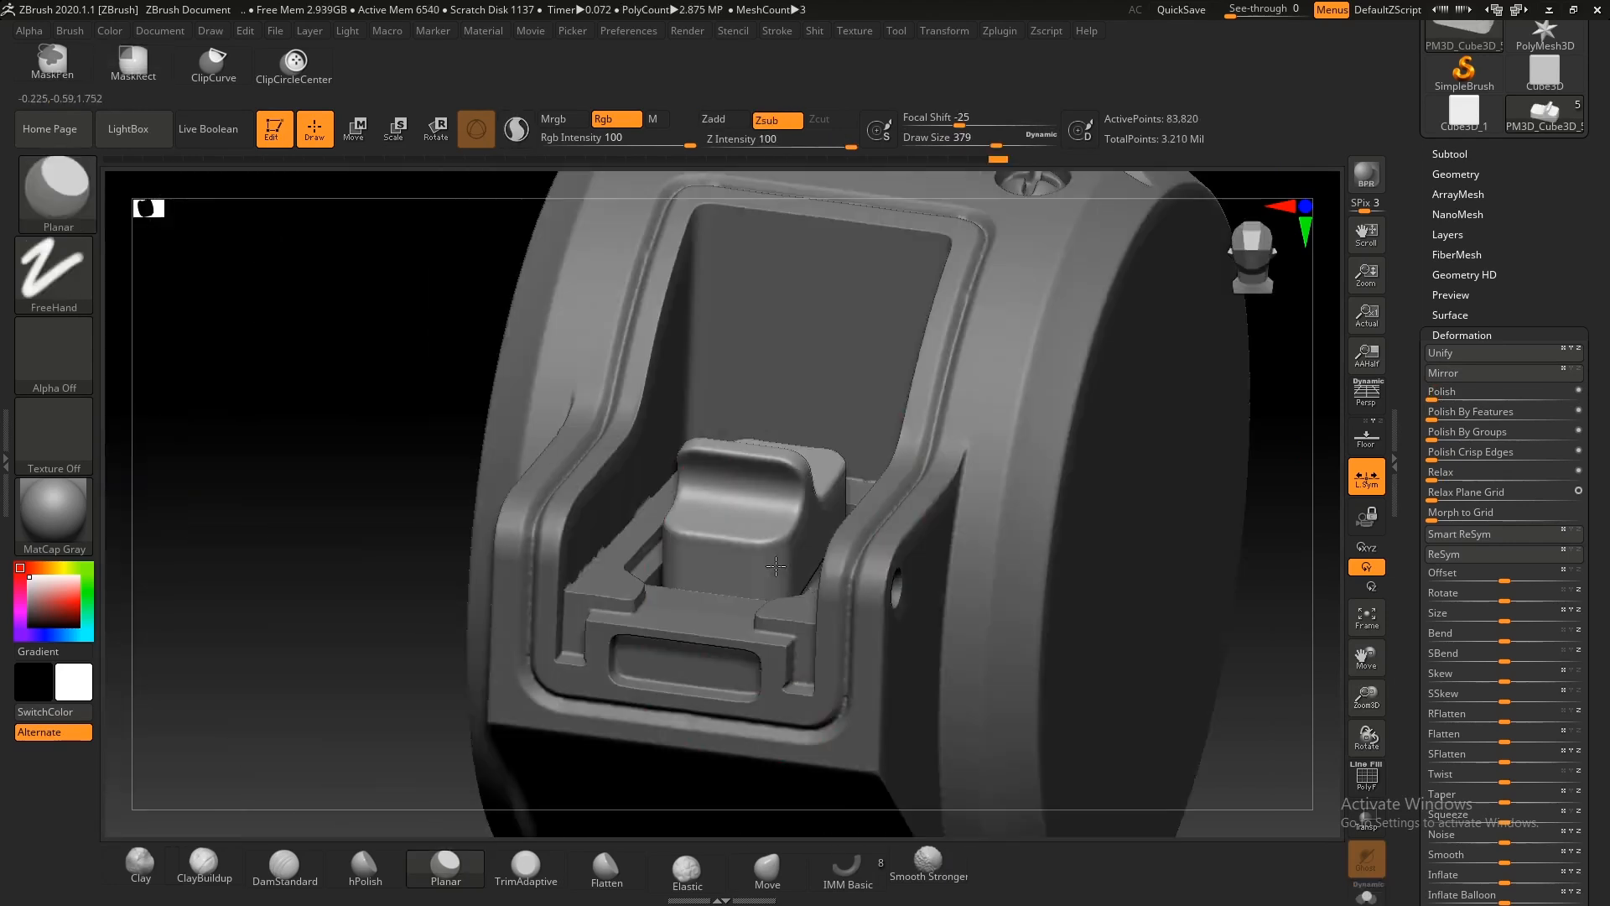
Step: Centre the gizmo on the tabbed block, reset its orientation, and adjust the block's fit inside the frame
key(w)
drag(825, 614, 839, 597)
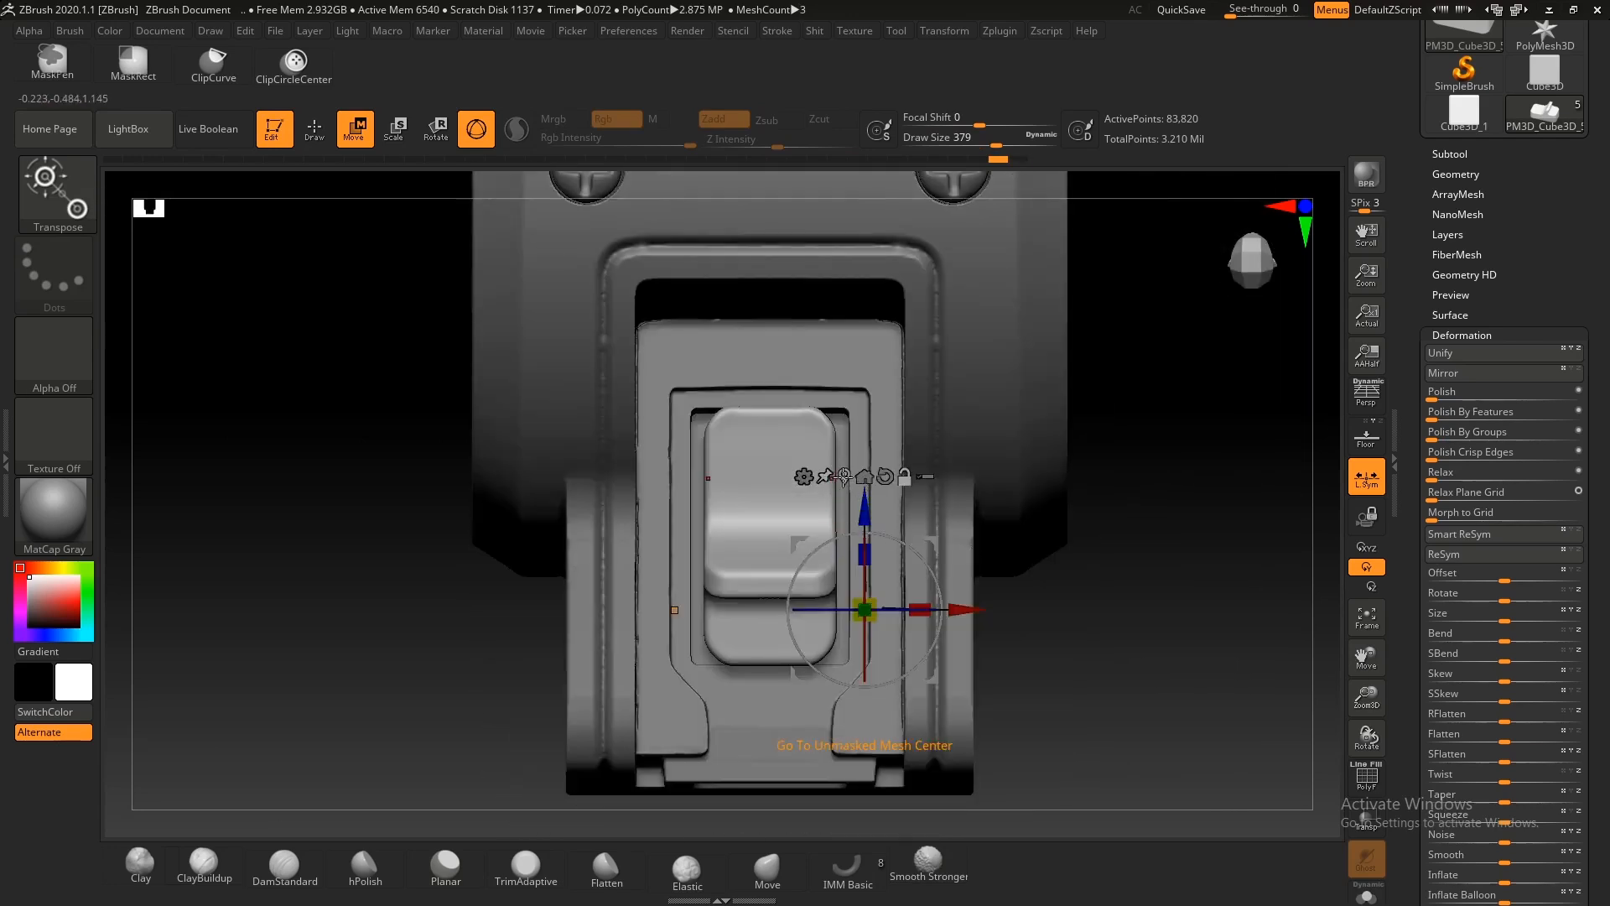
click(844, 477)
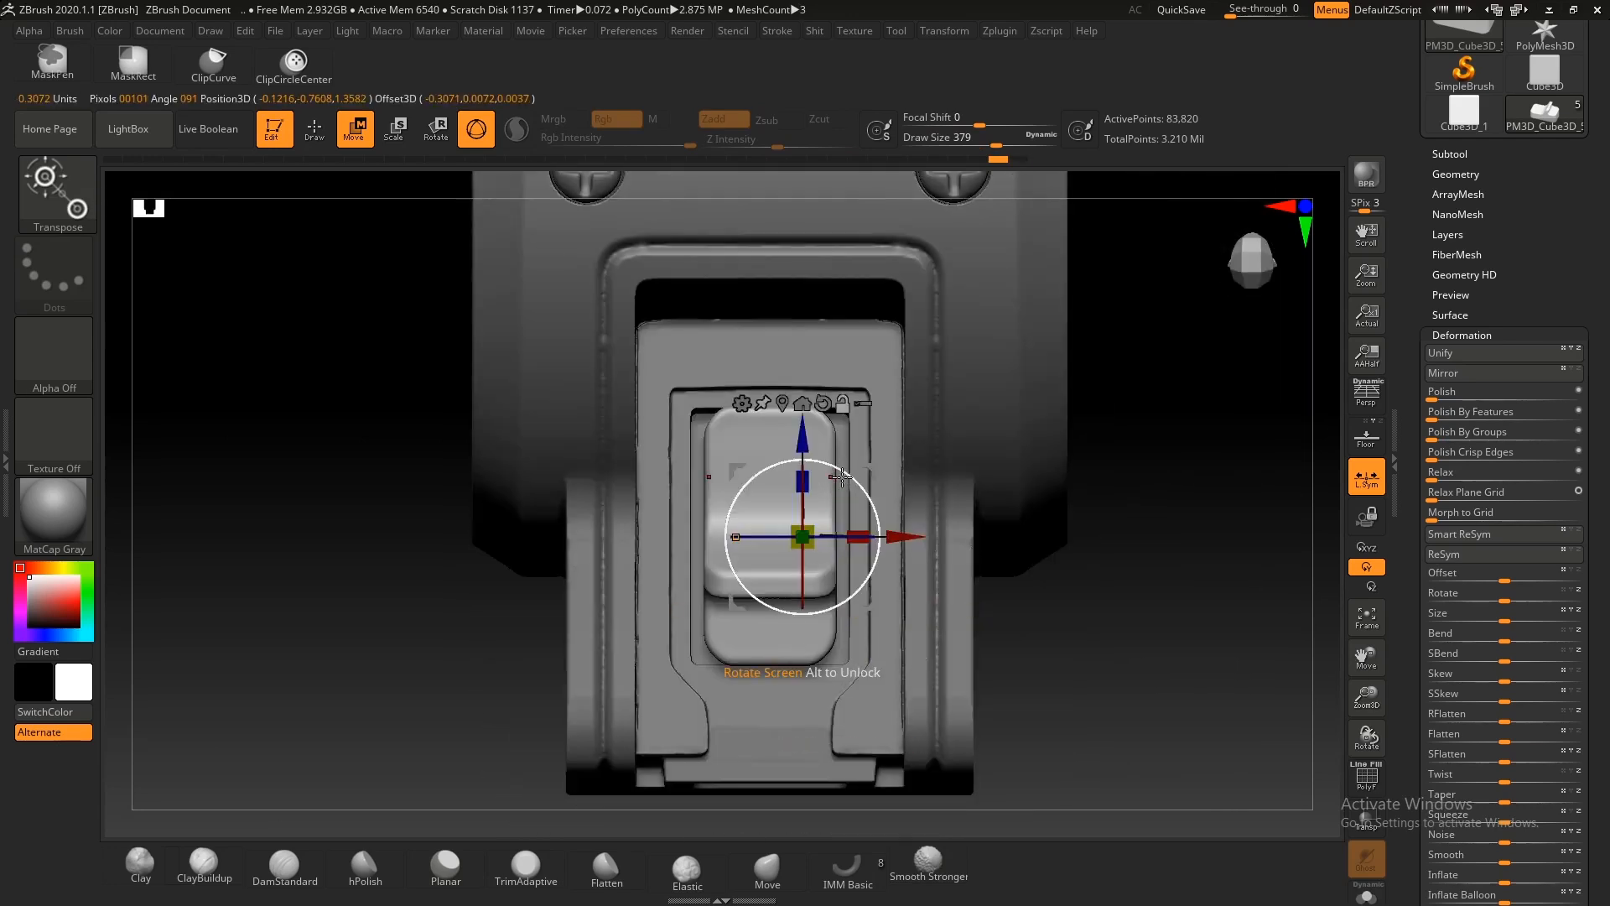
click(793, 408)
drag(775, 522, 793, 496)
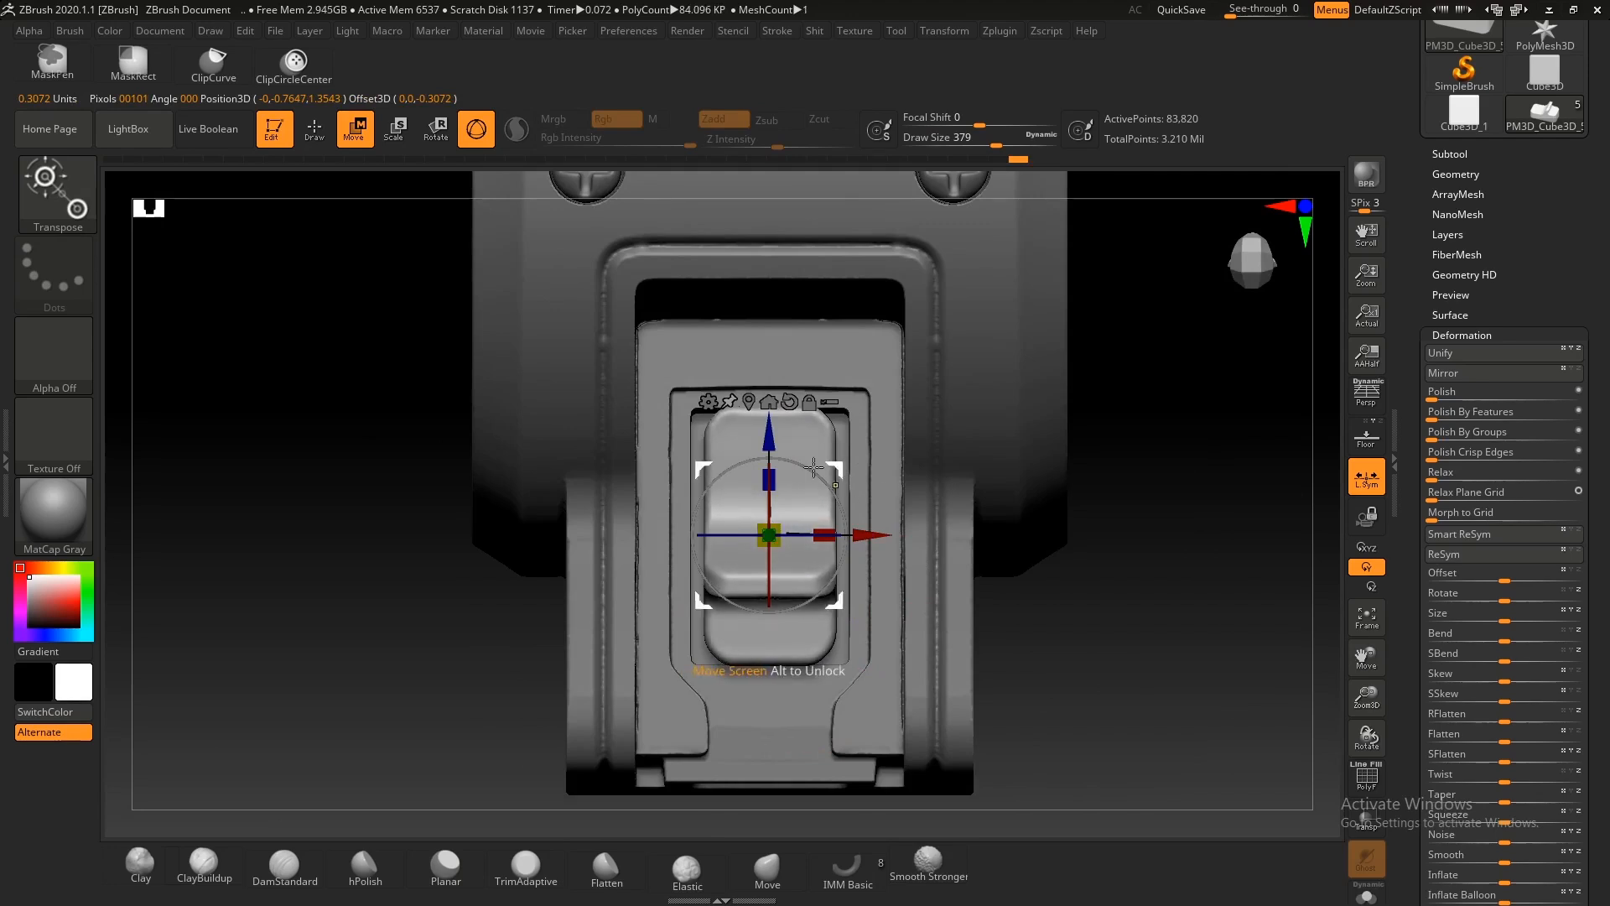
right_drag(850, 485, 843, 508)
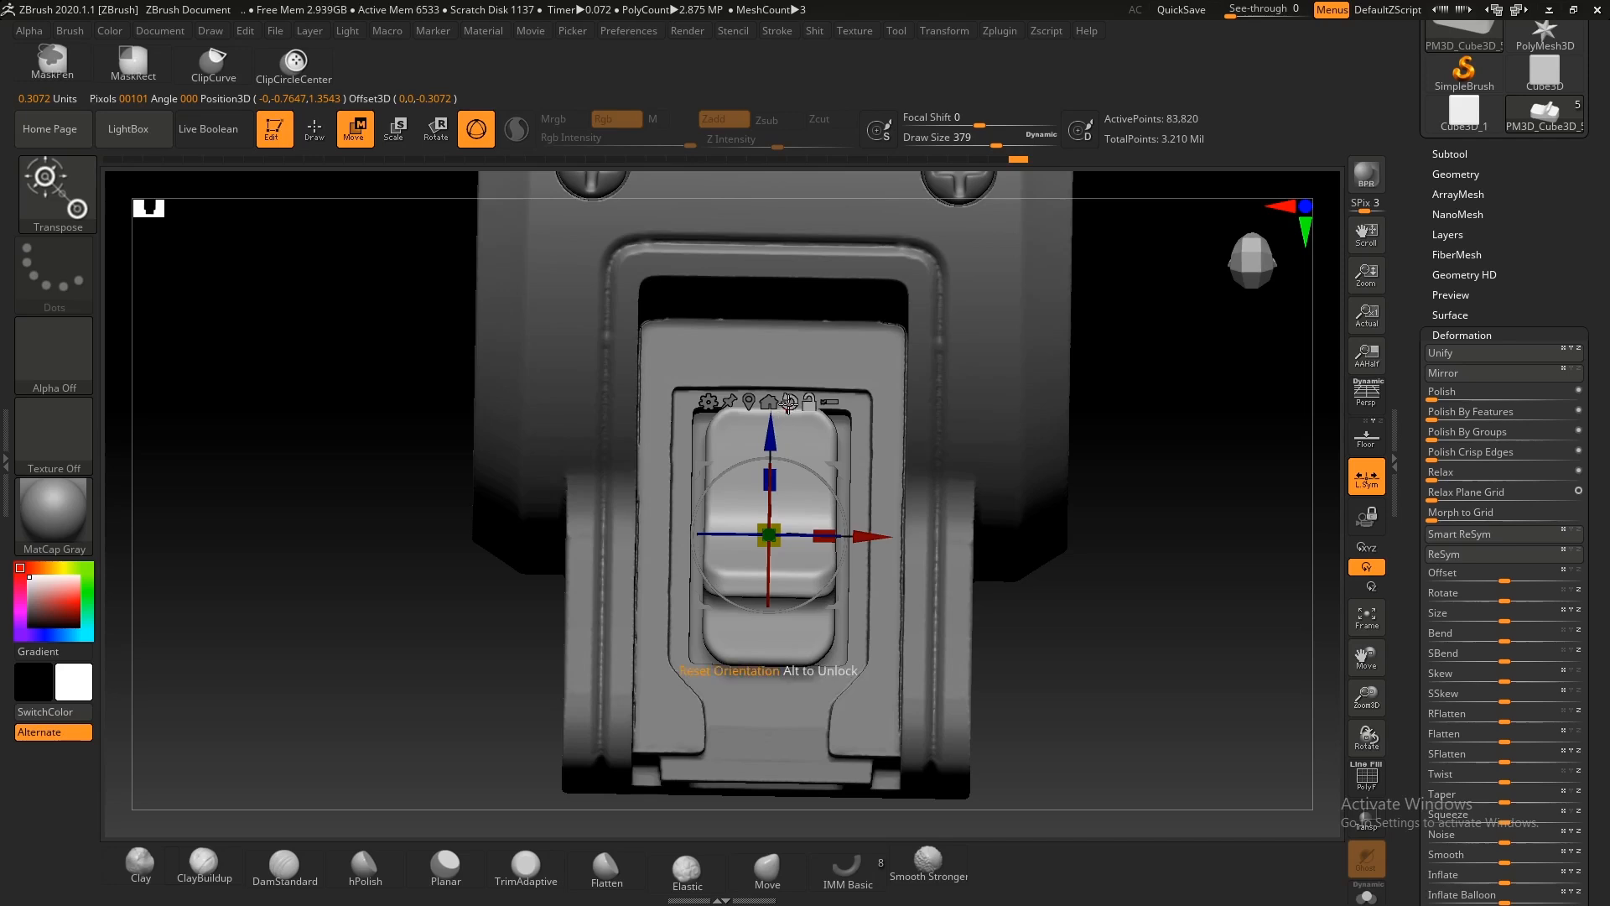
drag(777, 527, 798, 504)
key(q)
Step: Select the drum body and mask its cradle area with a tall rectangular selection
mouse_move(909, 564)
right_down()
mouse_move(942, 446)
mouse_move(881, 470)
mouse_move(966, 522)
mouse_move(964, 599)
mouse_move(895, 536)
mouse_move(914, 445)
right_up()
alt+click(895, 536)
right_drag(915, 445, 889, 579)
alt+right_drag(705, 604, 751, 552)
mouse_move(814, 766)
ctrl+mouse_down()
mouse_move(723, 317)
mouse_move(689, 288)
ctrl+mouse_up()
alt+right_drag(748, 299, 658, 366)
key(1)
mouse_move(657, 367)
ctrl+mouse_down()
mouse_move(640, 352)
mouse_move(859, 349)
ctrl+mouse_up()
ctrl+right_drag(860, 349, 964, 637)
Step: Mask the cradle's lower section with a rectangle, inspect its groove corner up close, and reduce the draw size to 25
shift+right_drag(965, 638, 829, 457)
ctrl+right_drag(829, 457, 762, 372)
key(2)
ctrl+drag(1108, 801, 627, 385)
ctrl+right_drag(755, 427, 767, 365)
right_drag(768, 365, 839, 437)
mouse_move(839, 436)
ctrl+right_down()
mouse_move(839, 521)
mouse_move(912, 694)
ctrl+right_up()
ctrl+right_drag(789, 494, 791, 554)
key(s)
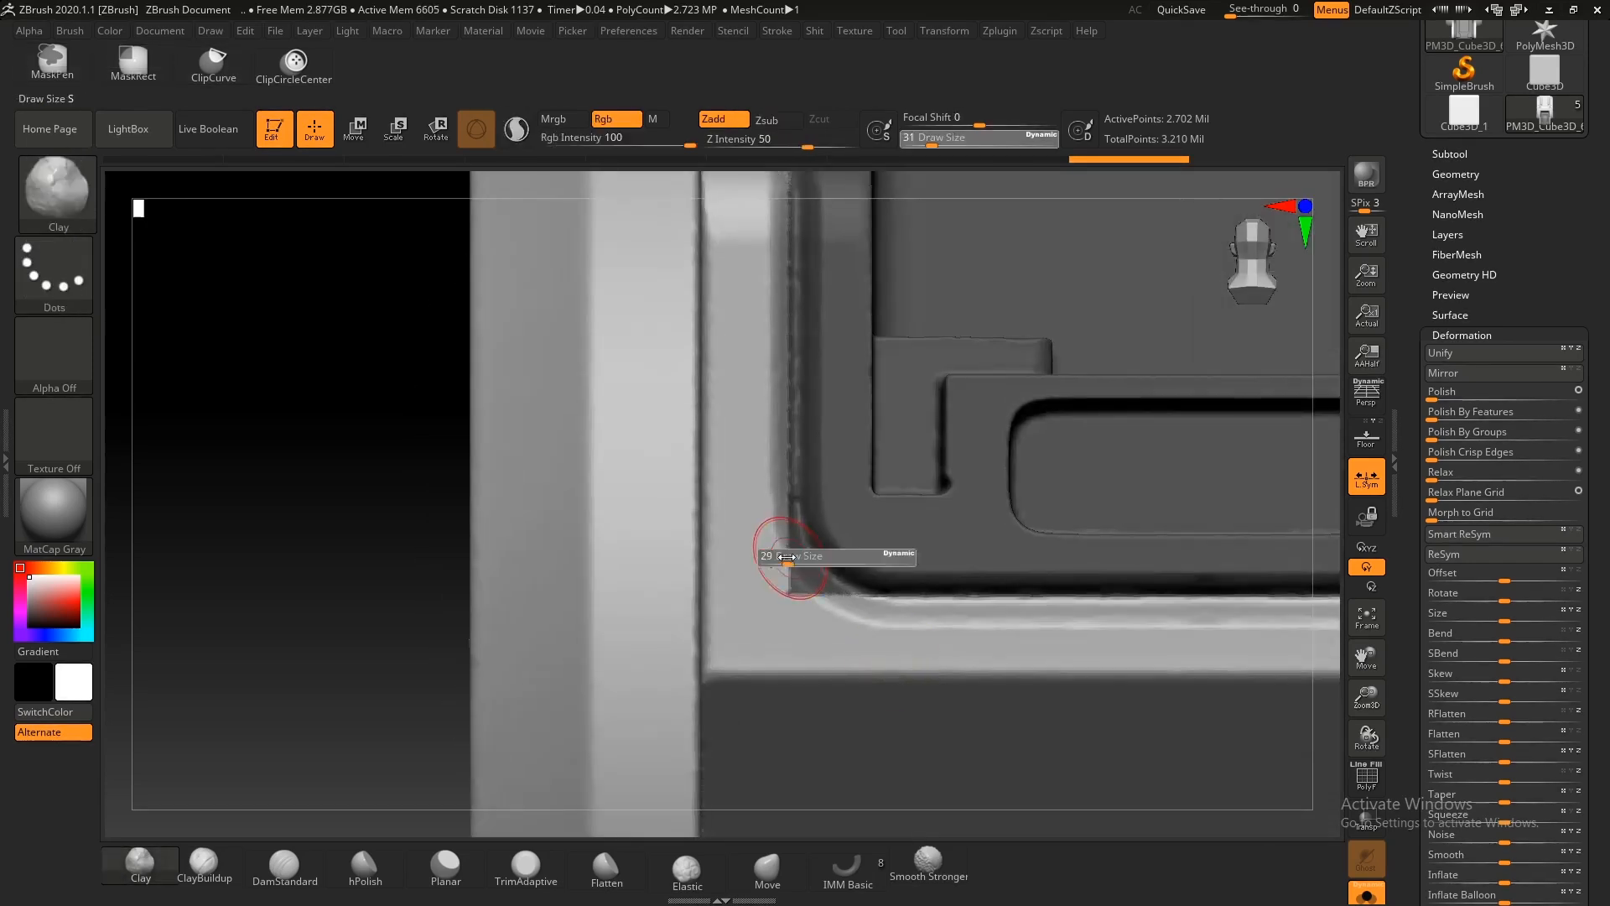
drag(791, 553, 784, 553)
key(1)
mouse_move(797, 595)
ctrl+right_down()
mouse_move(772, 411)
mouse_move(910, 563)
mouse_move(878, 410)
mouse_move(726, 439)
mouse_move(868, 402)
ctrl+right_up()
ctrl+right_drag(868, 403, 880, 481)
Step: Display the drum's polygroups, isolate the cradle's group, and split it off into a separate subtool
key(shift+f)
key(ctrl+w)
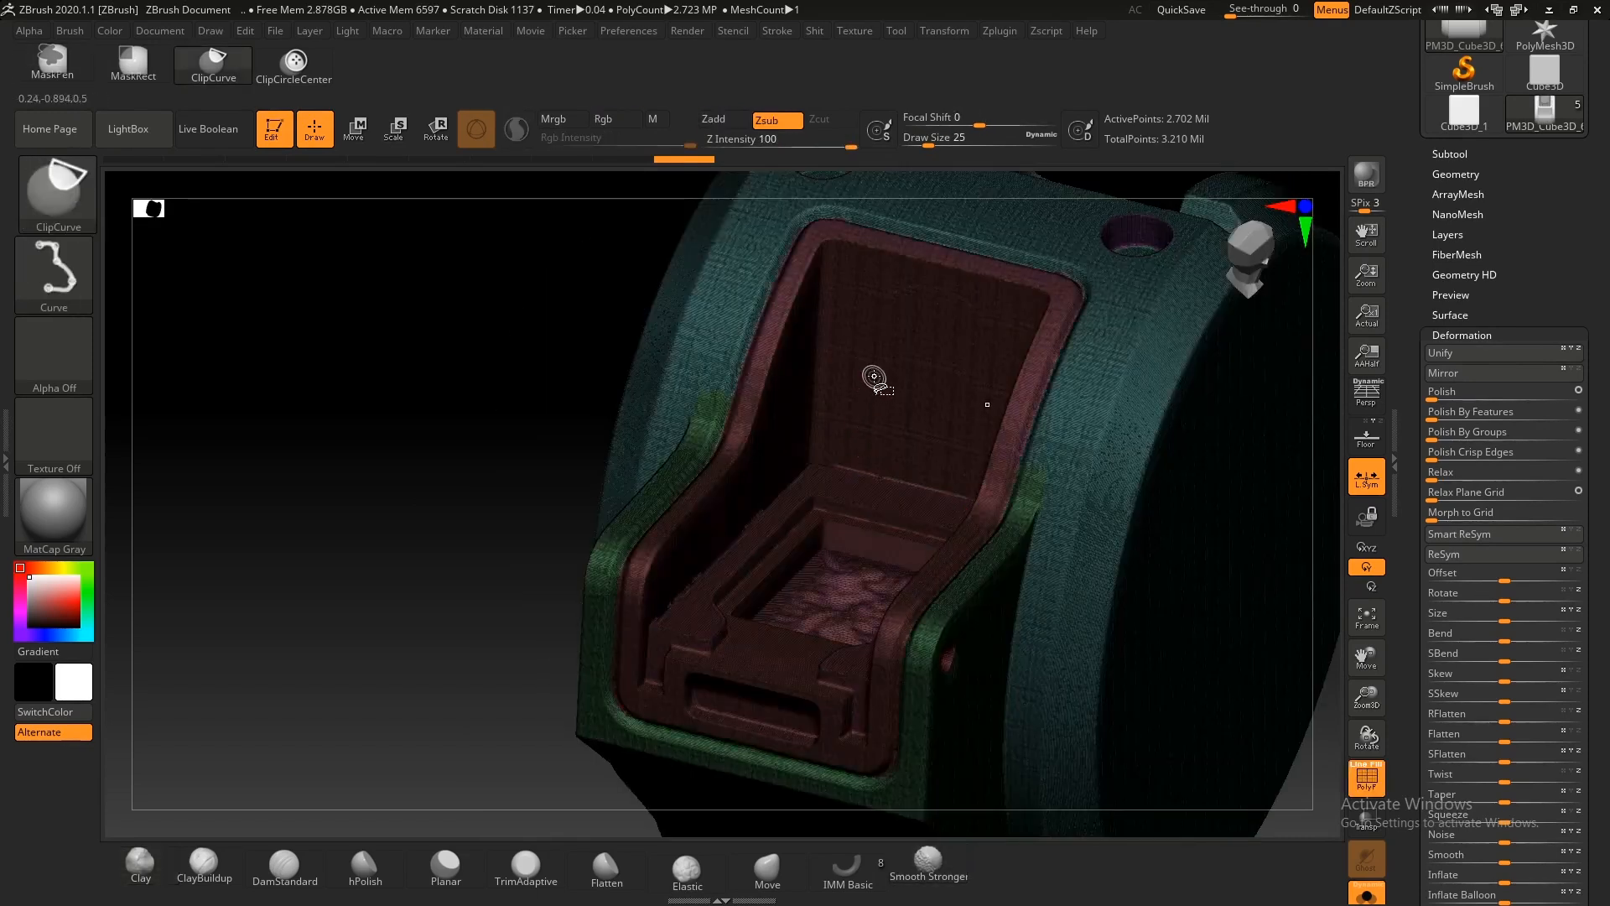
ctrl+shift+click(877, 483)
key(1)
click(841, 795)
key(shift+f)
Step: Close the open boundaries of the separated cradle shell with Close Holes and inspect it from the side
ctrl+right_drag(859, 420, 1004, 428)
ctrl+right_drag(1005, 428, 1017, 532)
key(1)
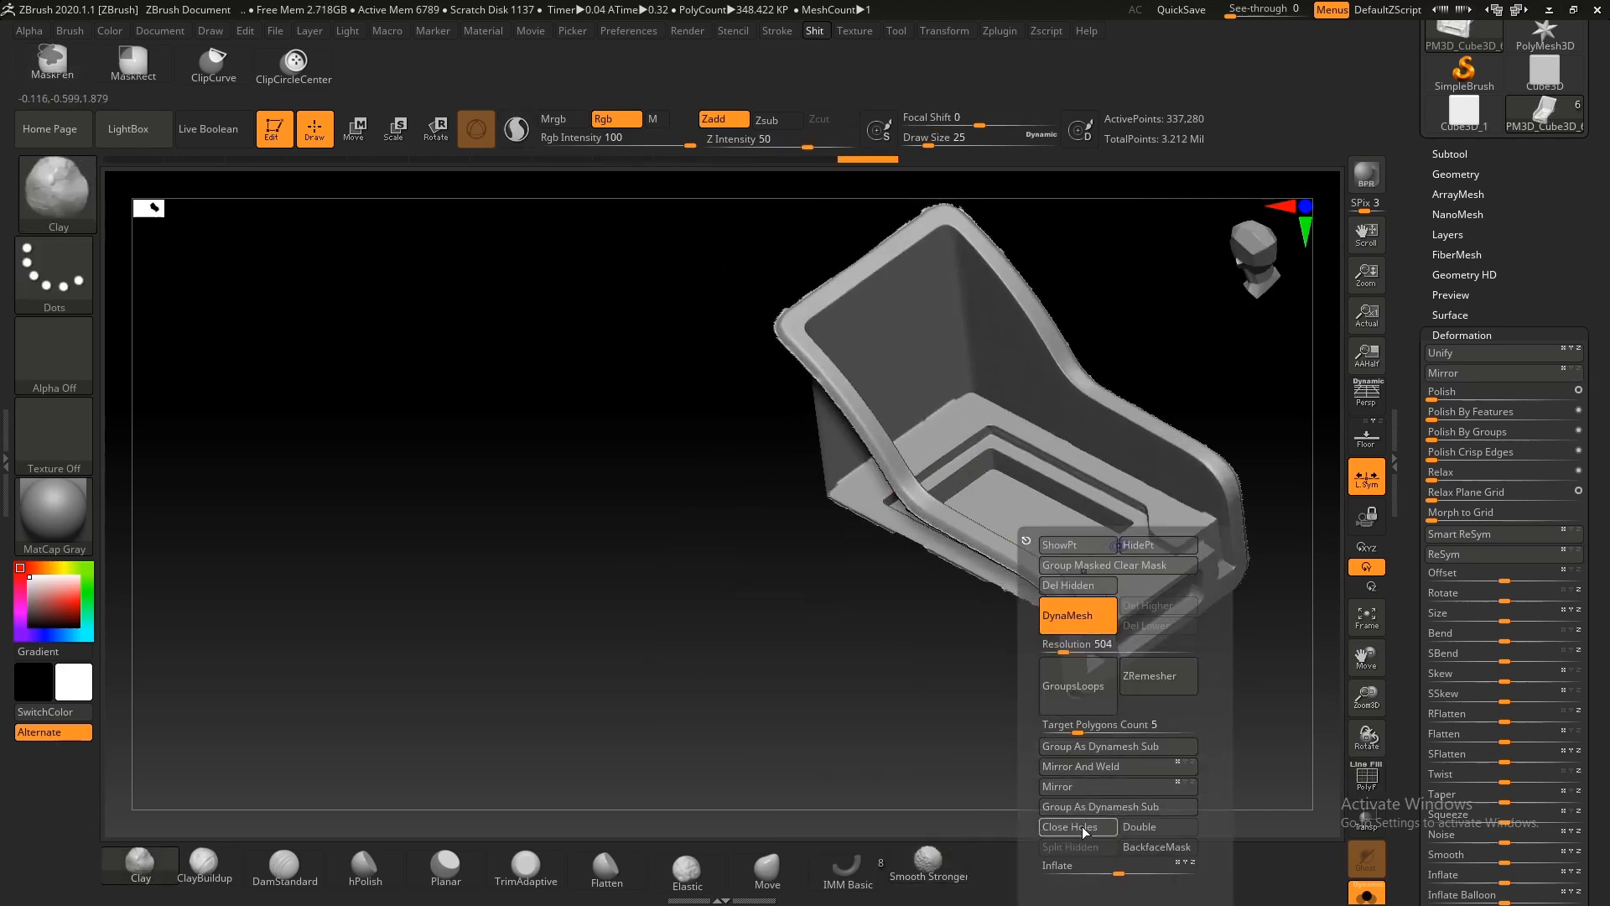
right_drag(974, 450, 738, 541)
key(1)
click(1090, 696)
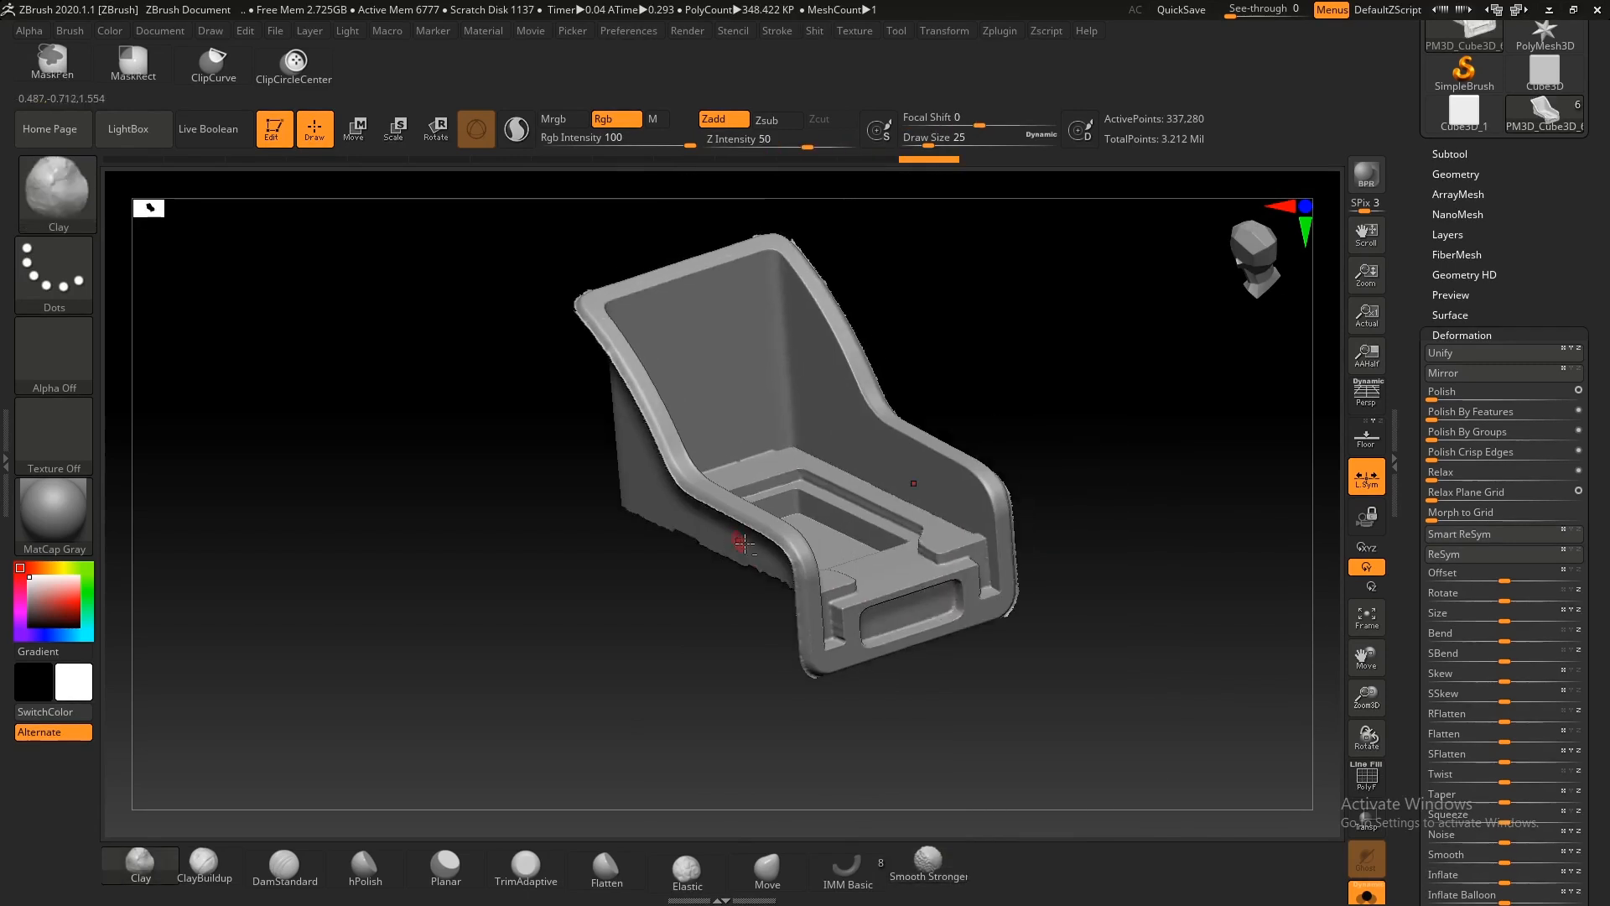
Step: Inspect the separated cradle shell from several angles and check its polygroups
right_drag(848, 523, 927, 560)
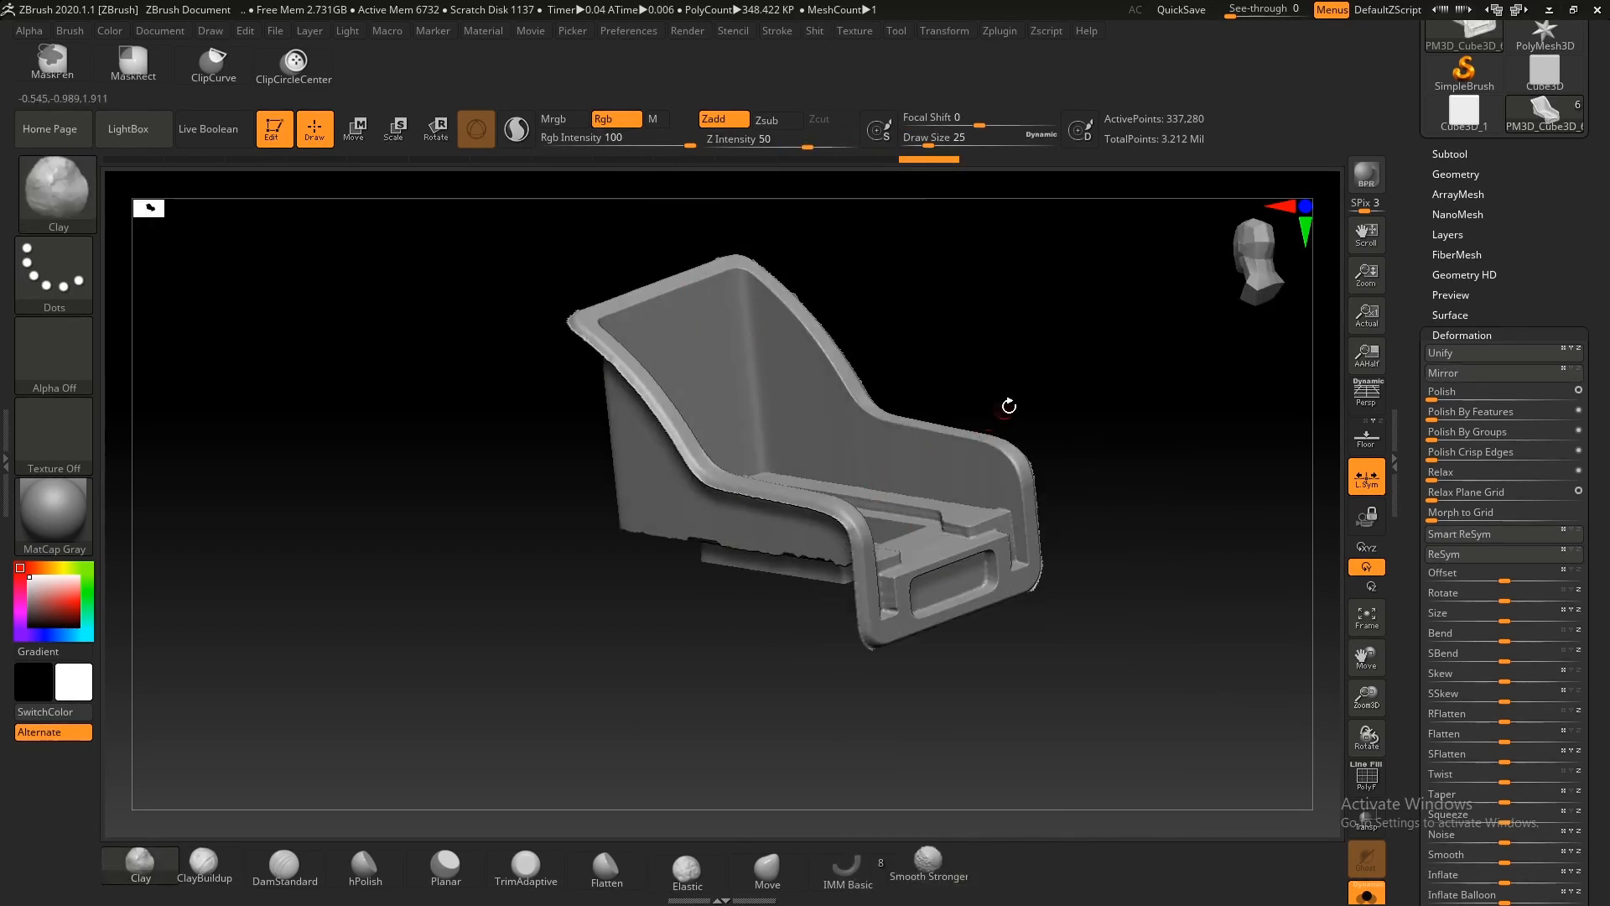
right_drag(981, 456, 990, 469)
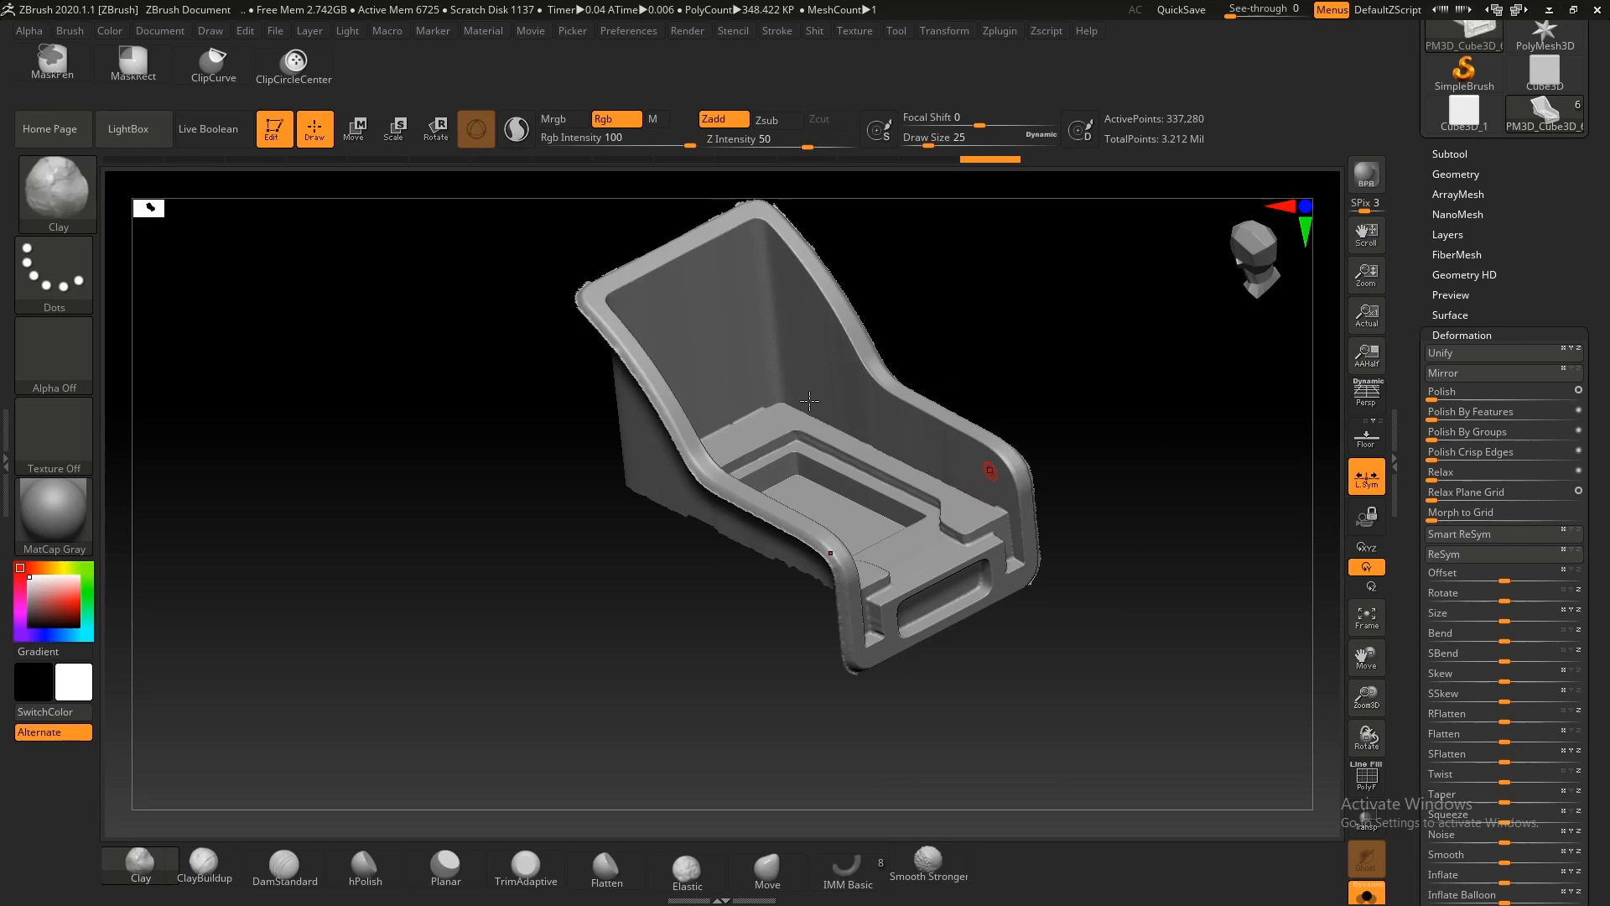
right_drag(819, 507, 805, 492)
key(shift+f)
key(shift+f)
ctrl+shift+click(887, 509)
key(ctrl+z)
Step: Try to close the cradle shell's open boundaries with Close Holes, and undo the attempts
right_drag(852, 496, 880, 537)
key(space)
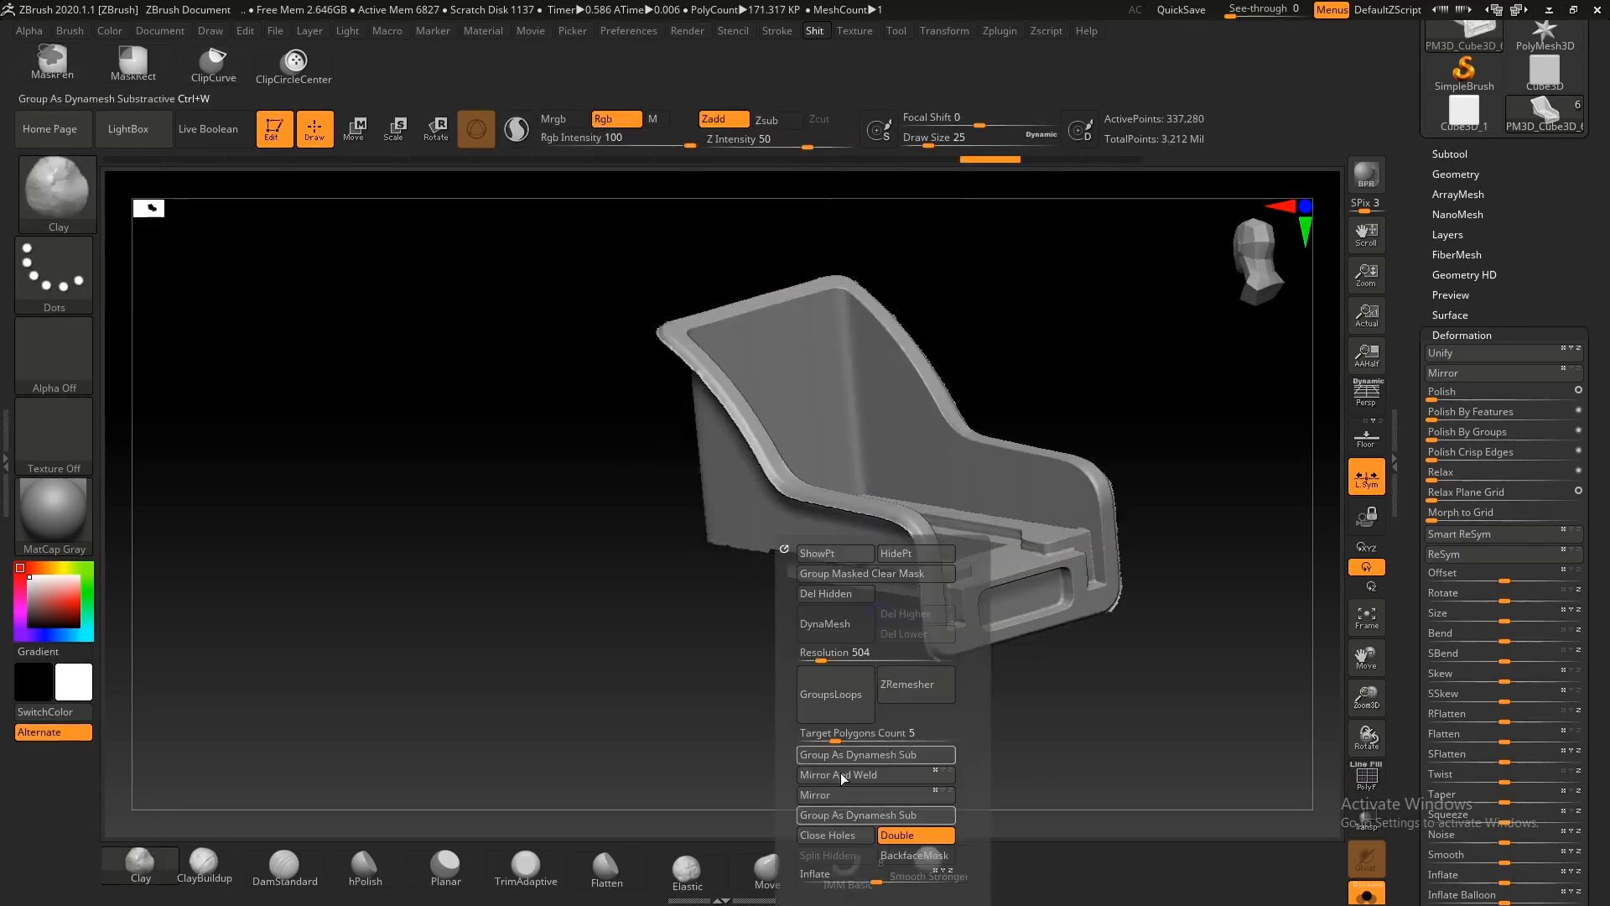
click(829, 834)
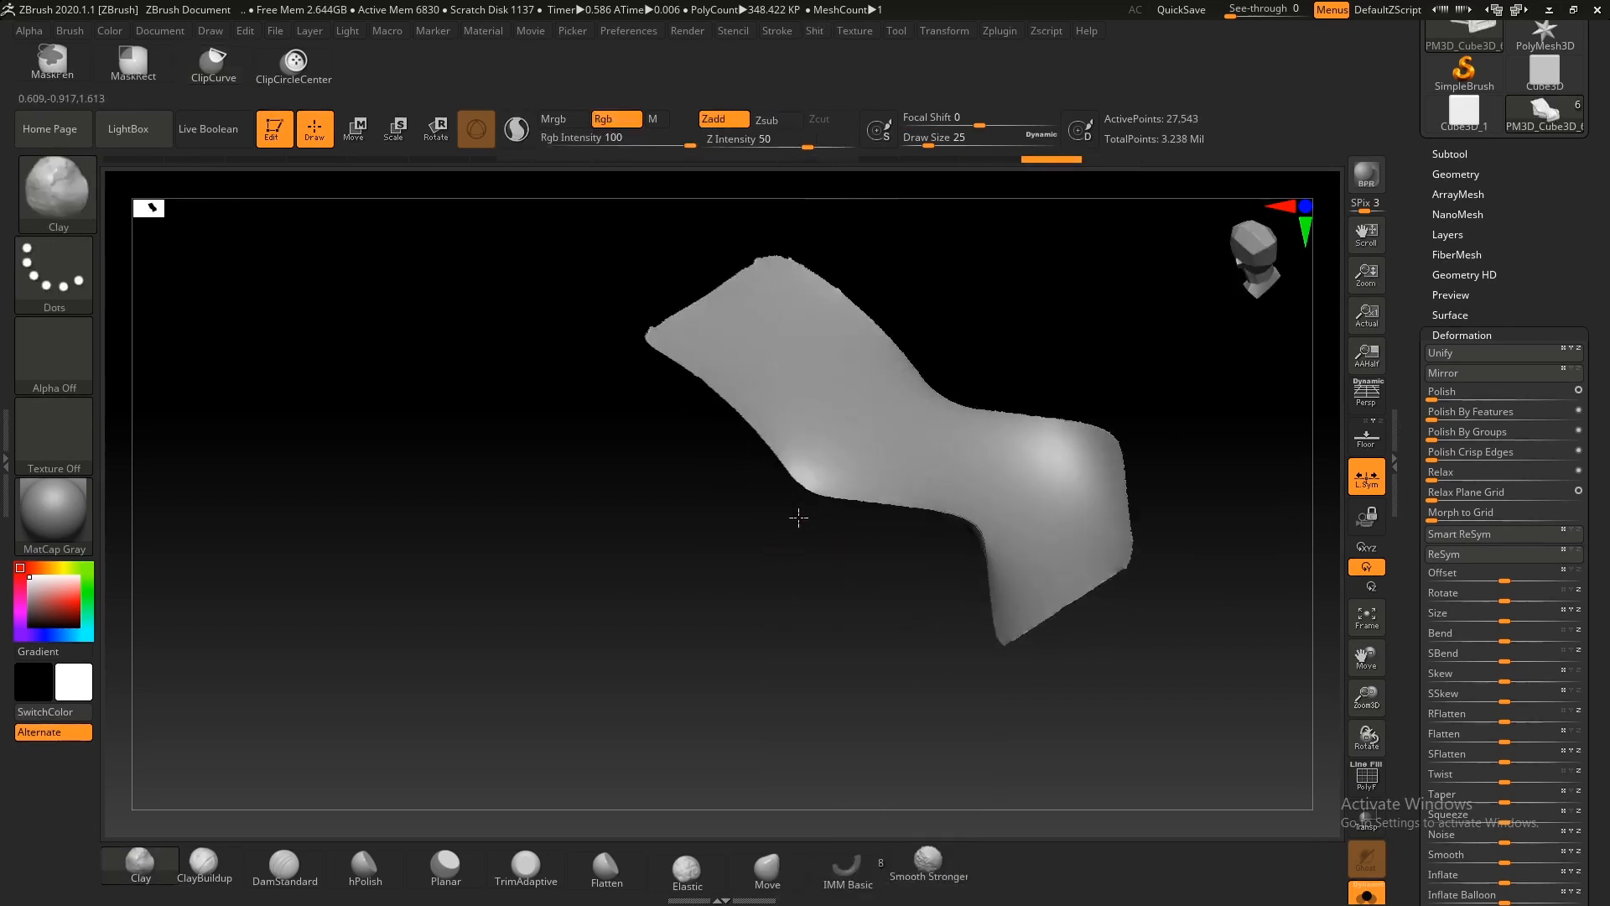
key(ctrl+z)
mouse_move(545, 302)
ctrl+shift+mouse_down()
mouse_move(562, 625)
mouse_move(772, 683)
mouse_move(1150, 636)
ctrl+shift+mouse_up()
key(ctrl+z)
key(ctrl+z)
Step: Clip the solid cradle's tall rear end with a near-vertical ClipCurve line across its side profile
mouse_move(916, 485)
right_down()
mouse_move(916, 593)
mouse_move(989, 713)
mouse_move(939, 687)
right_up()
ctrl+right_drag(940, 688, 1053, 615)
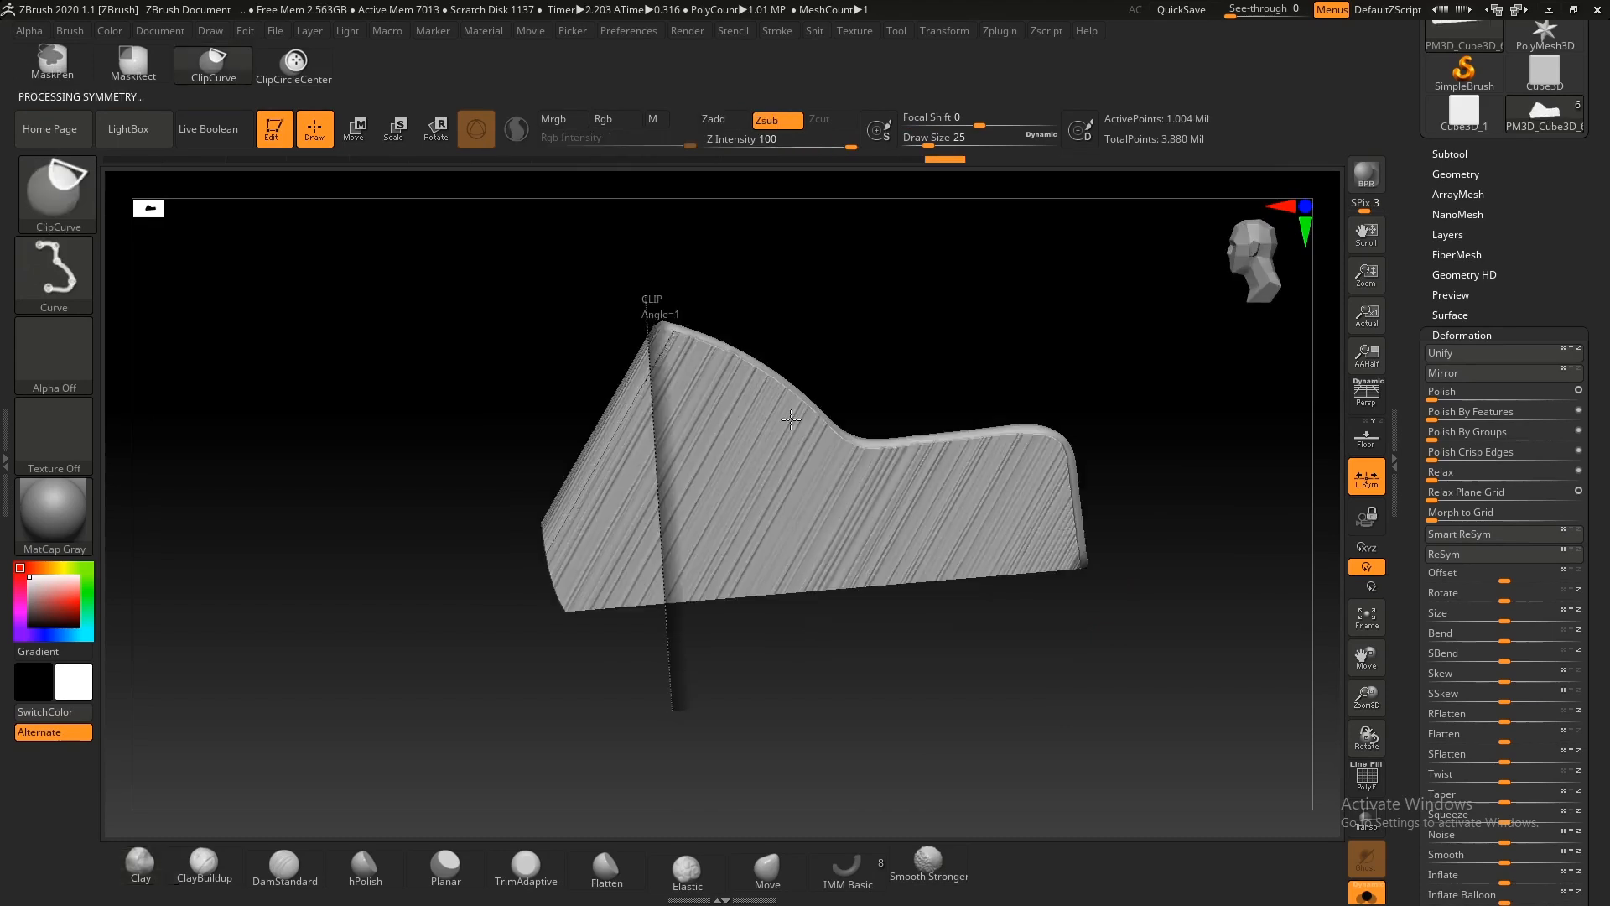
right_drag(826, 421, 939, 428)
right_drag(940, 428, 893, 437)
right_drag(756, 544, 937, 504)
Step: Select the drum body, isolate it, and close the opening left by the cradle with Close Holes
alt+click(937, 504)
key(shift+s)
right_drag(1154, 492, 1058, 520)
key(space)
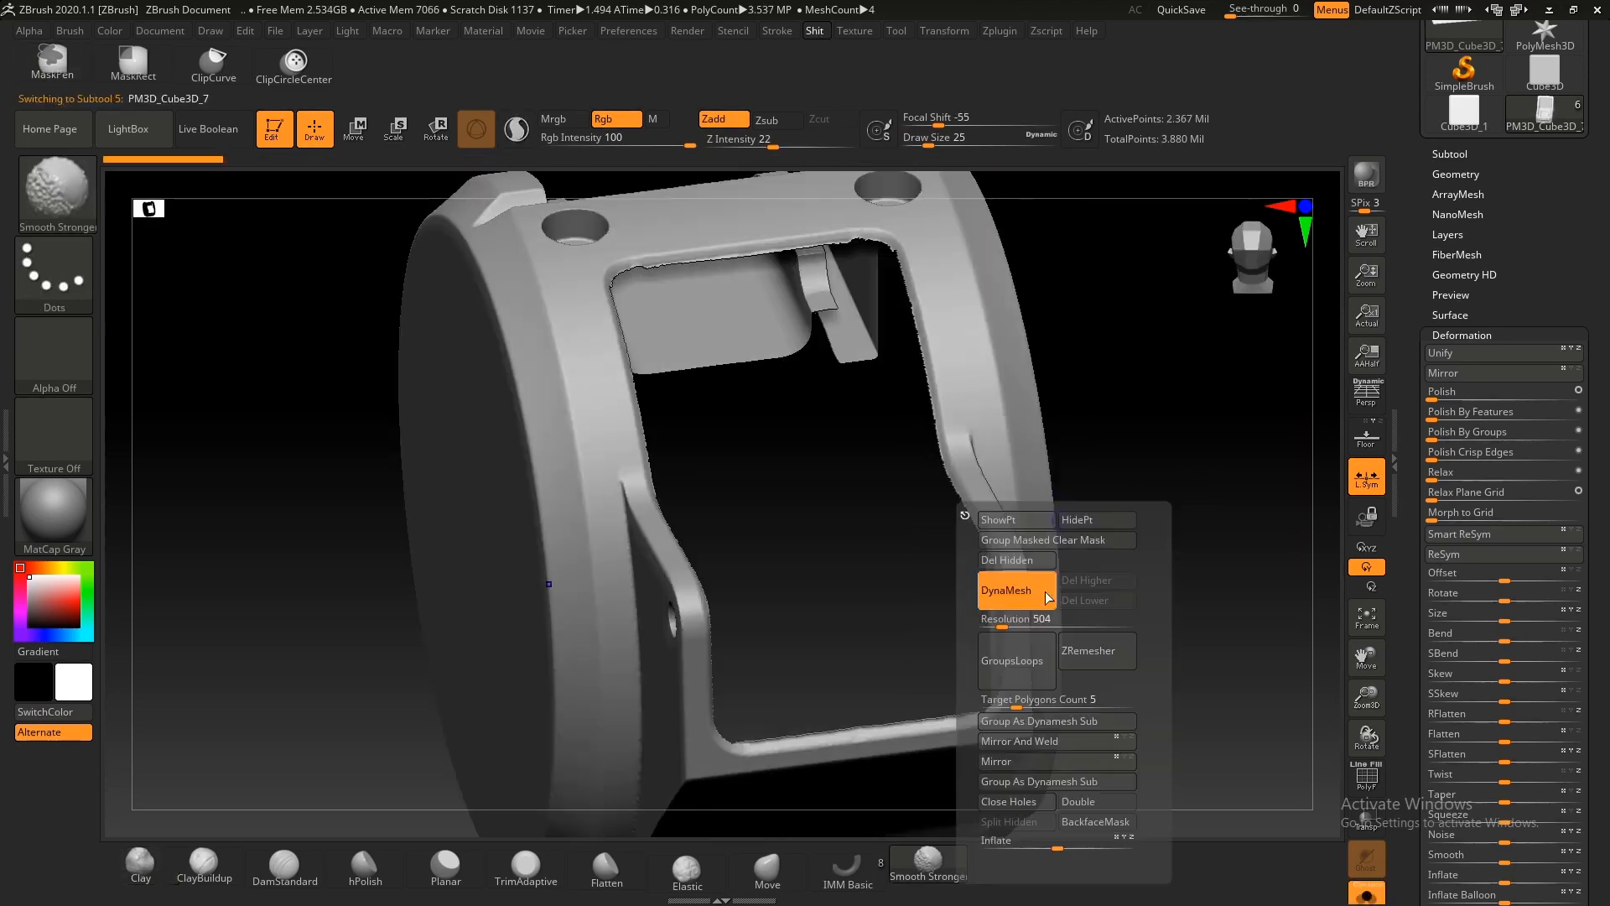
click(1011, 789)
key(space)
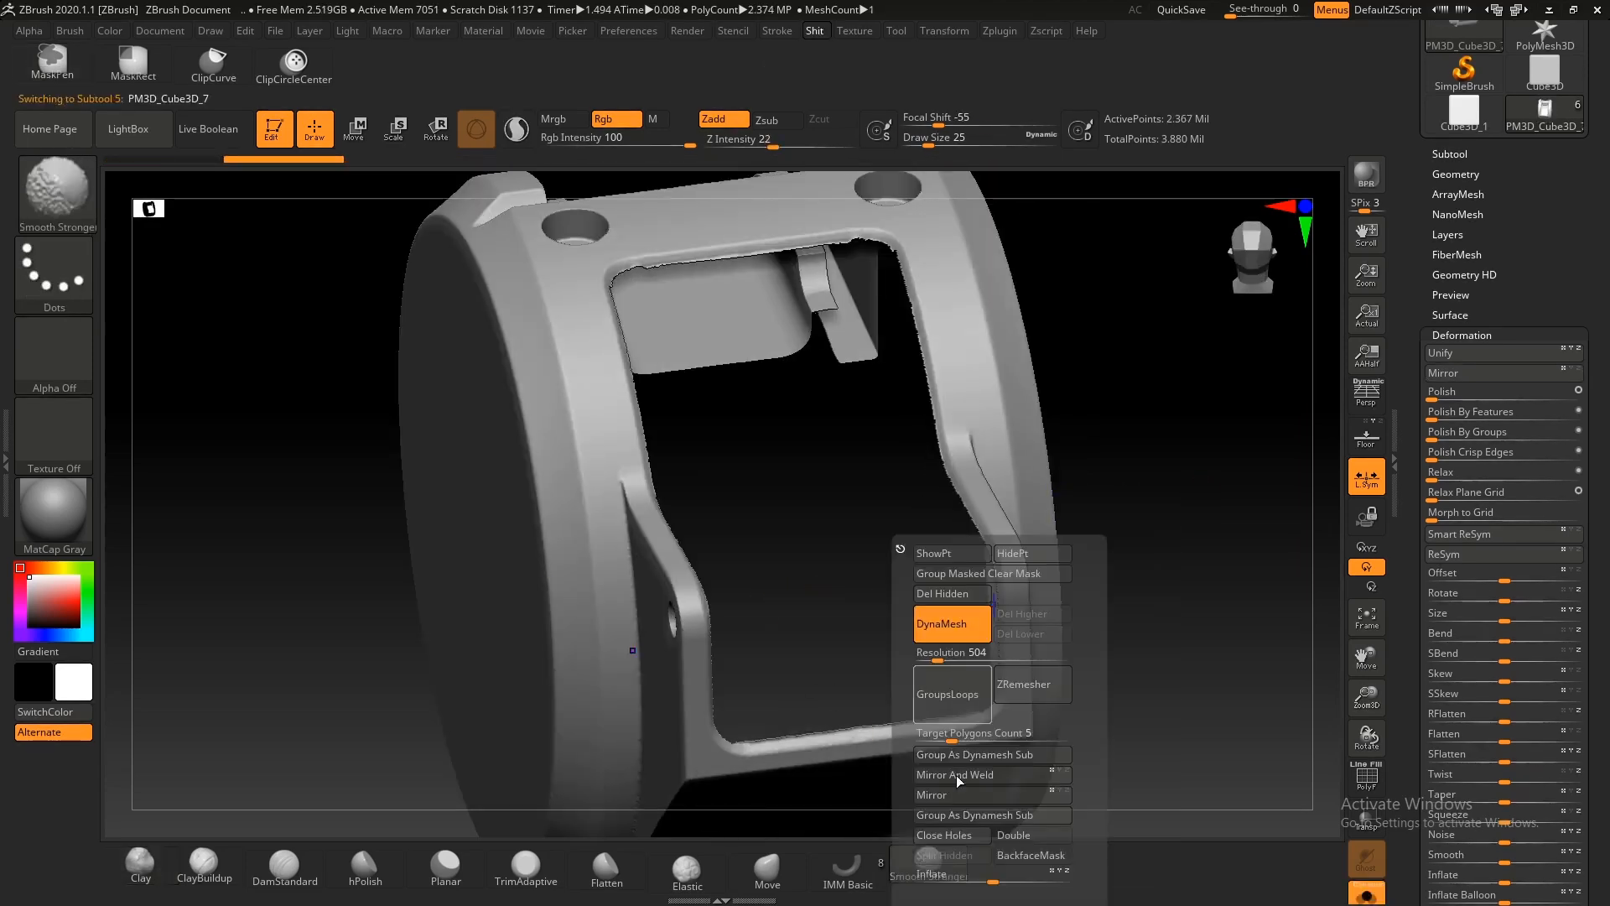
click(954, 836)
ctrl+shift+click(766, 410)
mouse_move(765, 410)
right_down()
mouse_move(719, 485)
mouse_move(683, 431)
right_up()
mouse_move(514, 577)
ctrl+shift+mouse_down()
mouse_move(647, 618)
mouse_move(897, 613)
ctrl+shift+mouse_up()
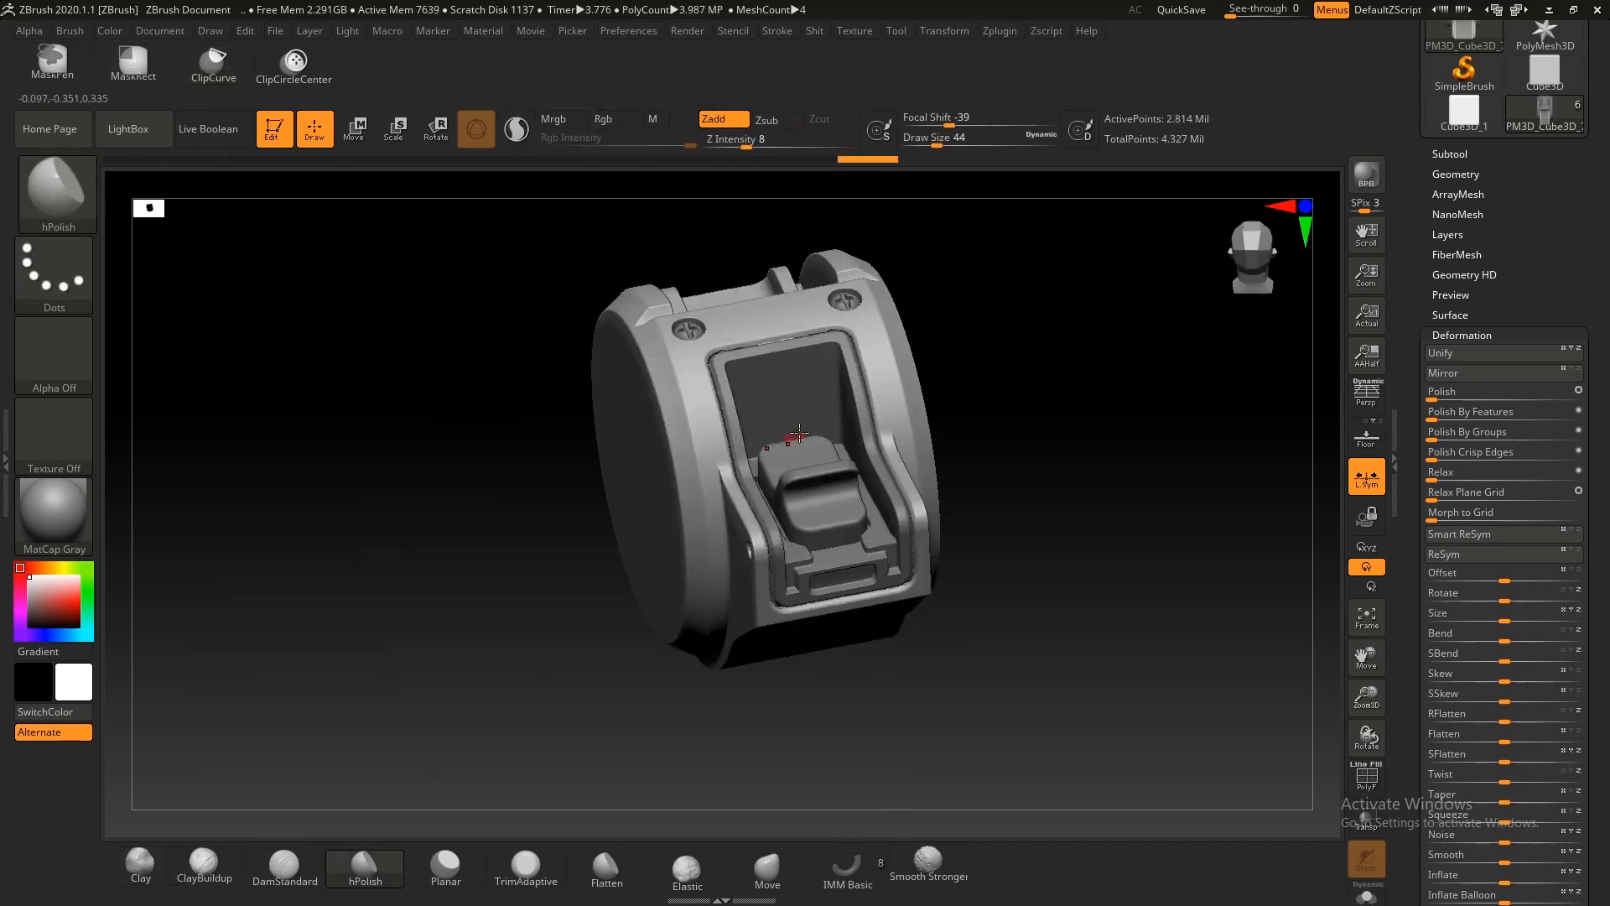
Step: Select the cradle subtool and fill the object with dark grey, RGB 103, 103, 103
alt+click(773, 450)
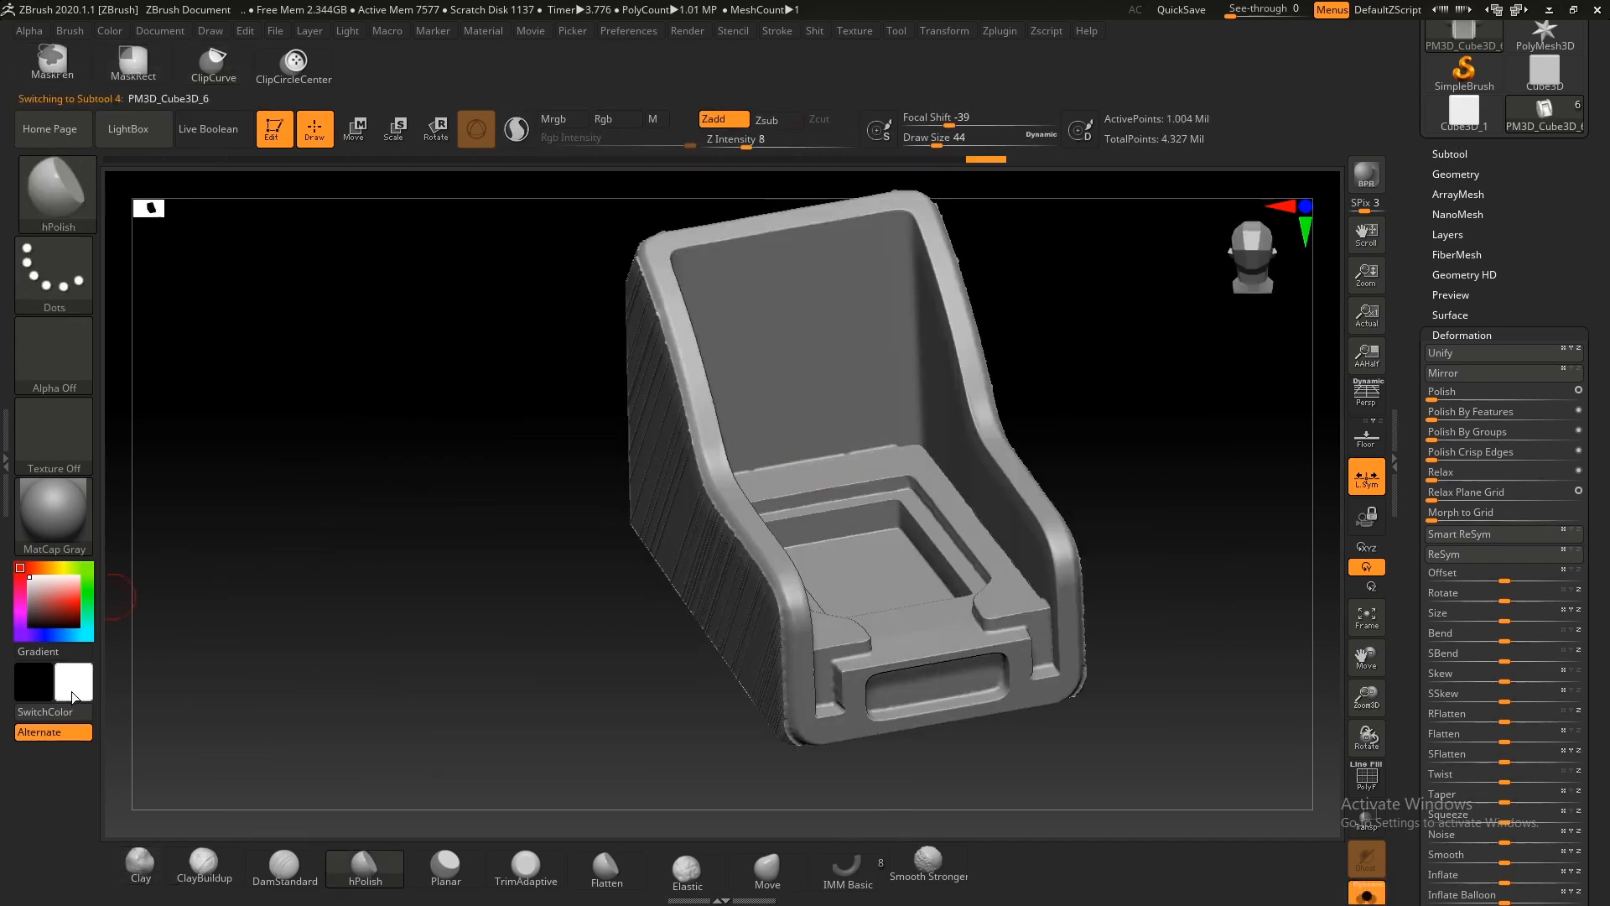
key(c)
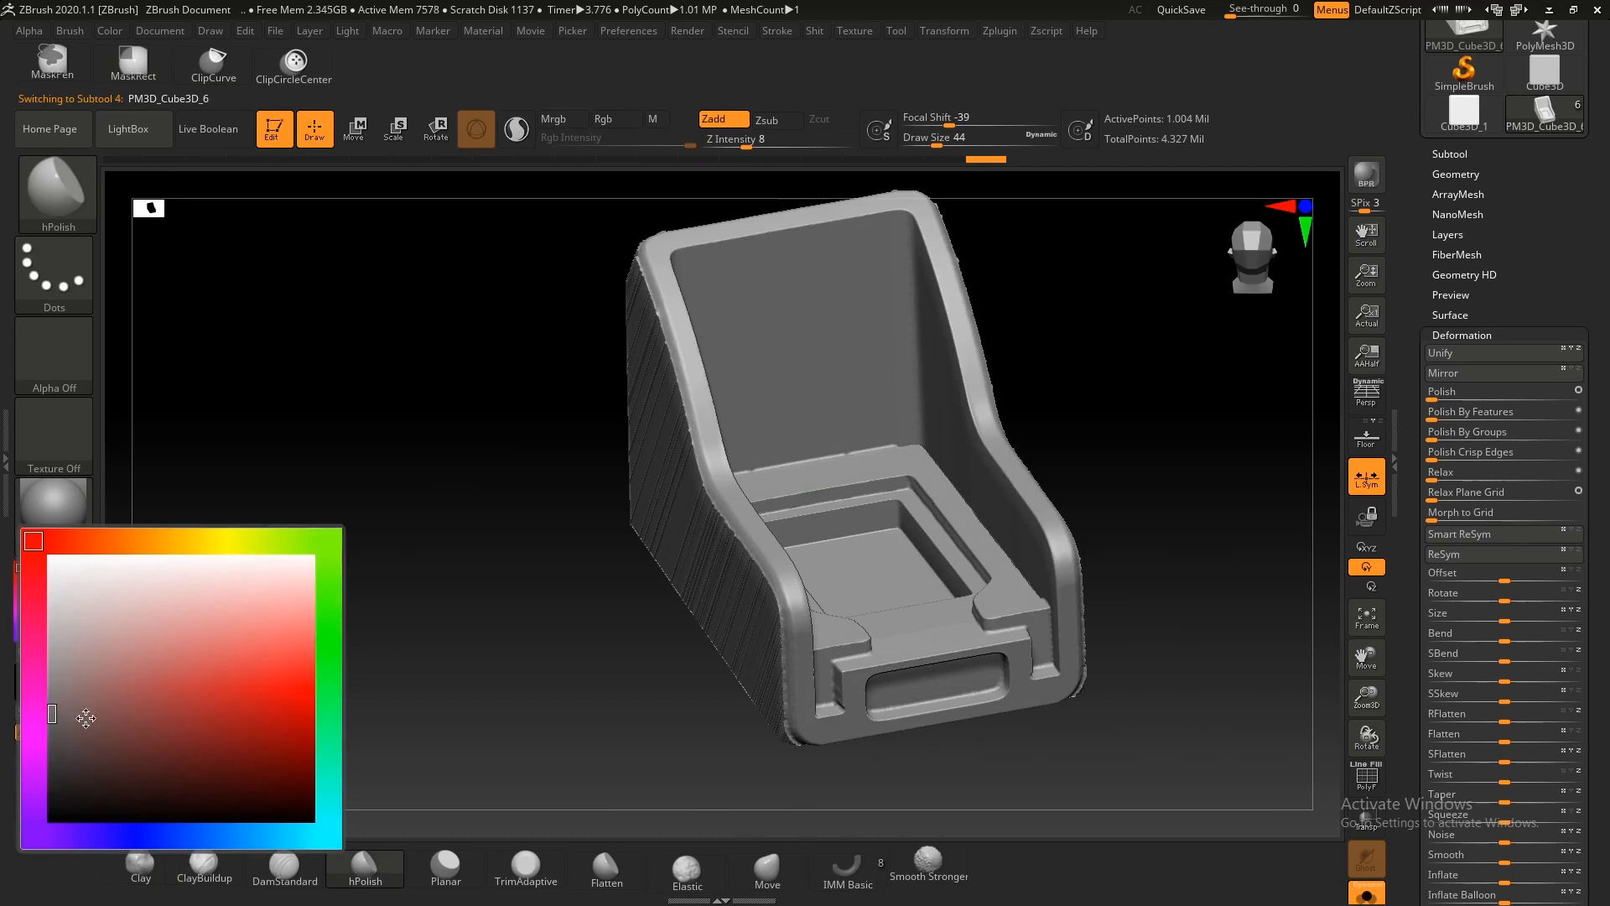
click(47, 714)
drag(521, 565, 447, 366)
click(114, 31)
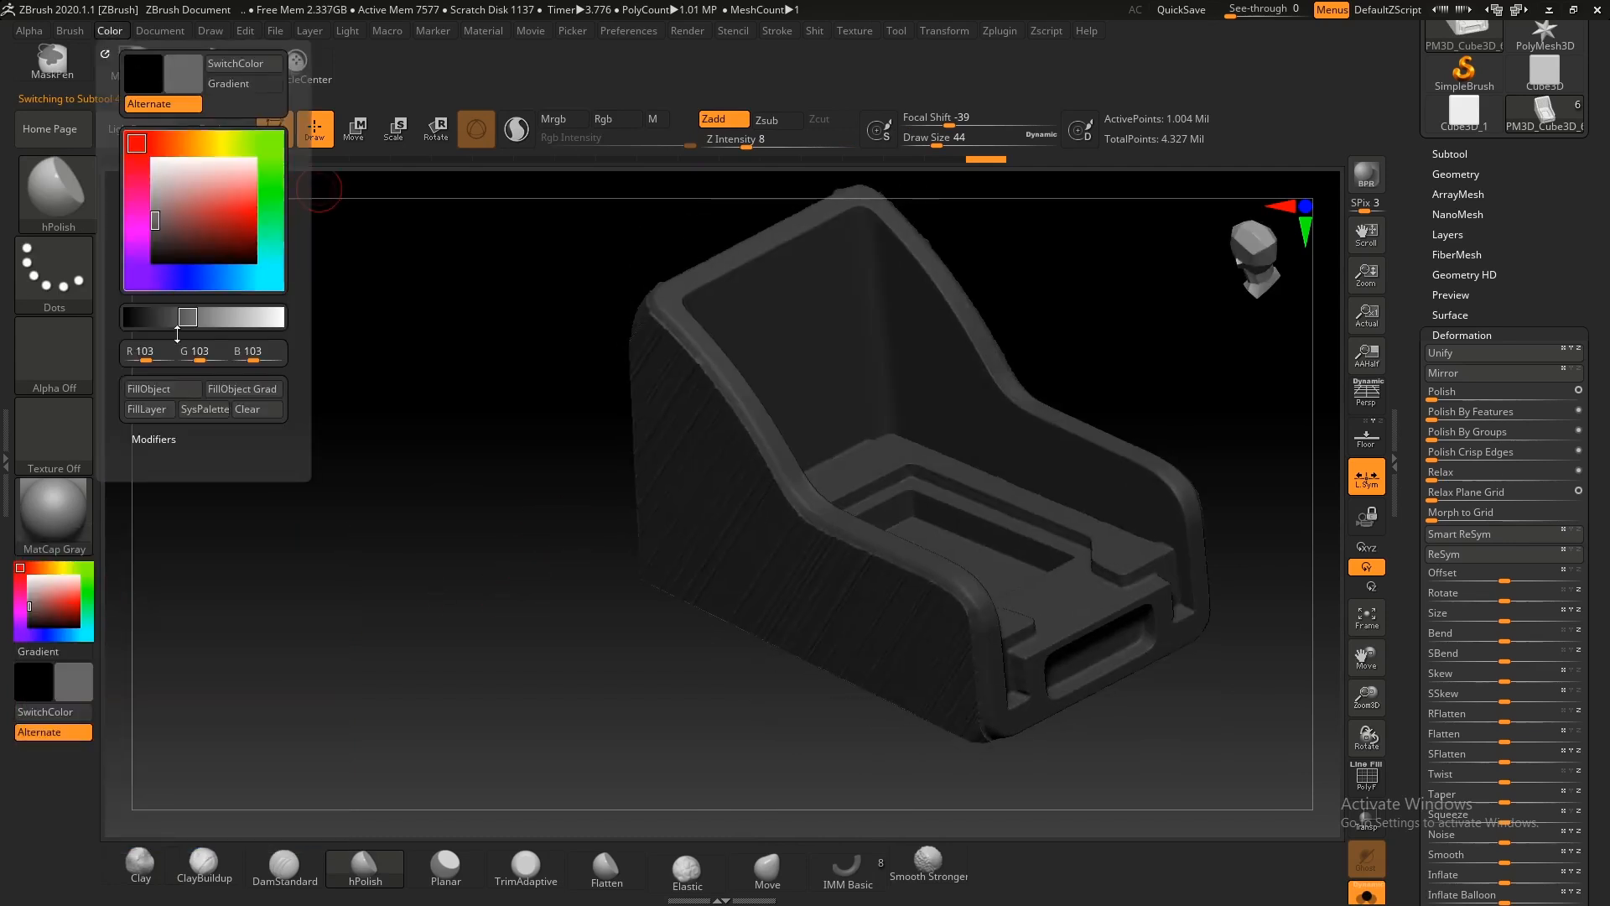
click(169, 388)
ctrl+right_drag(413, 505, 377, 536)
Step: Select the tabbed block insert in the cradle and fill the object with red
click(70, 680)
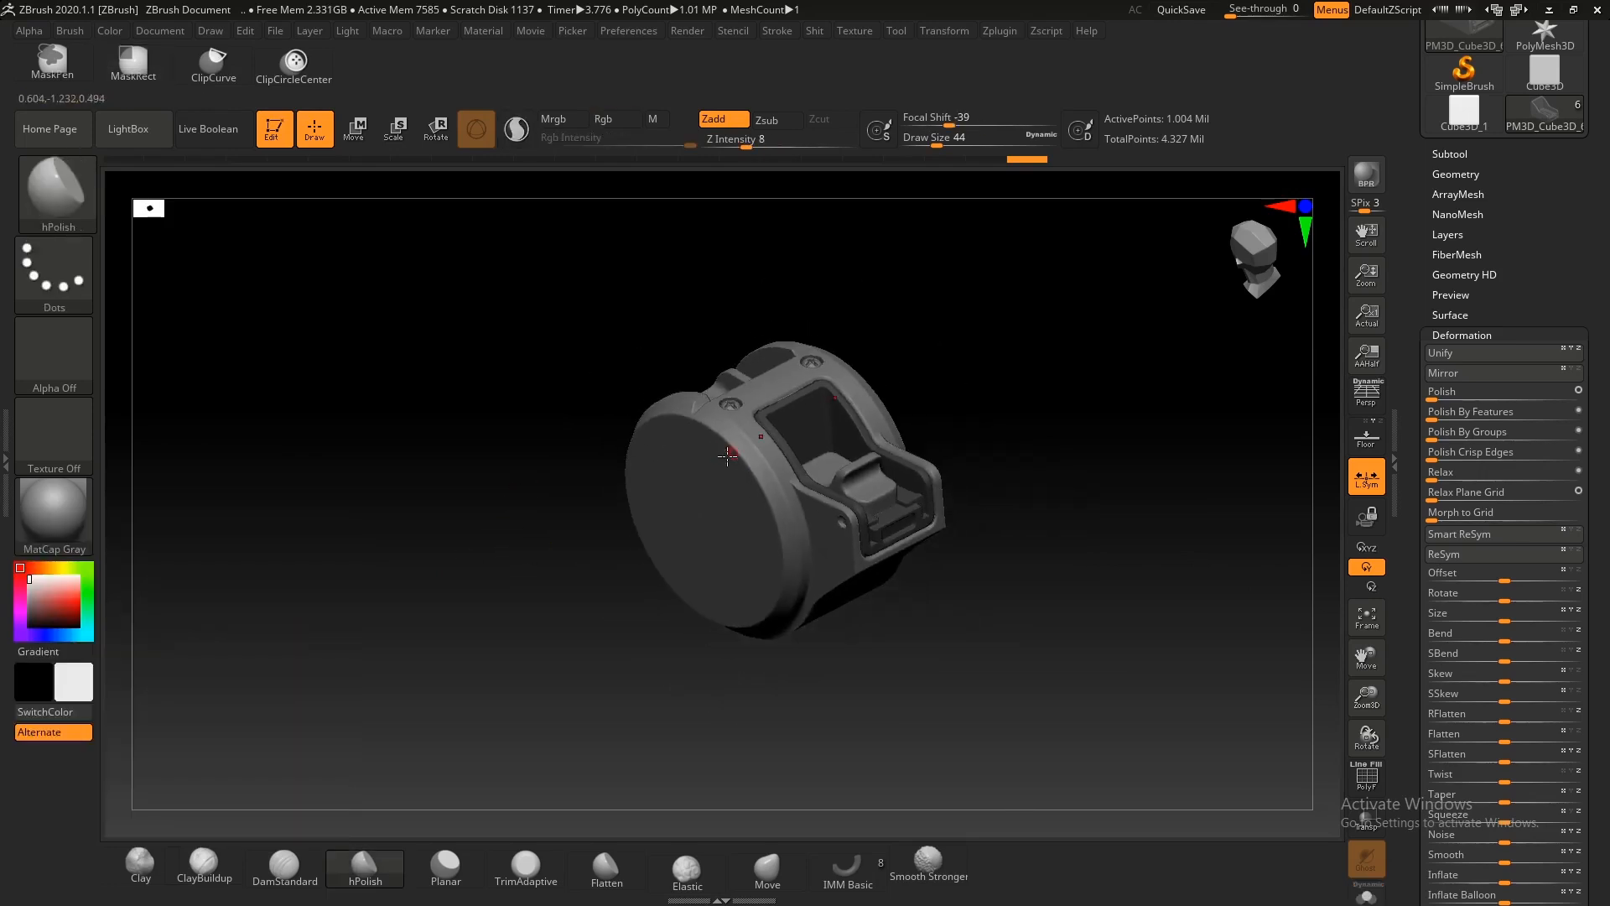
right_drag(727, 456, 733, 525)
alt+click(695, 578)
click(70, 680)
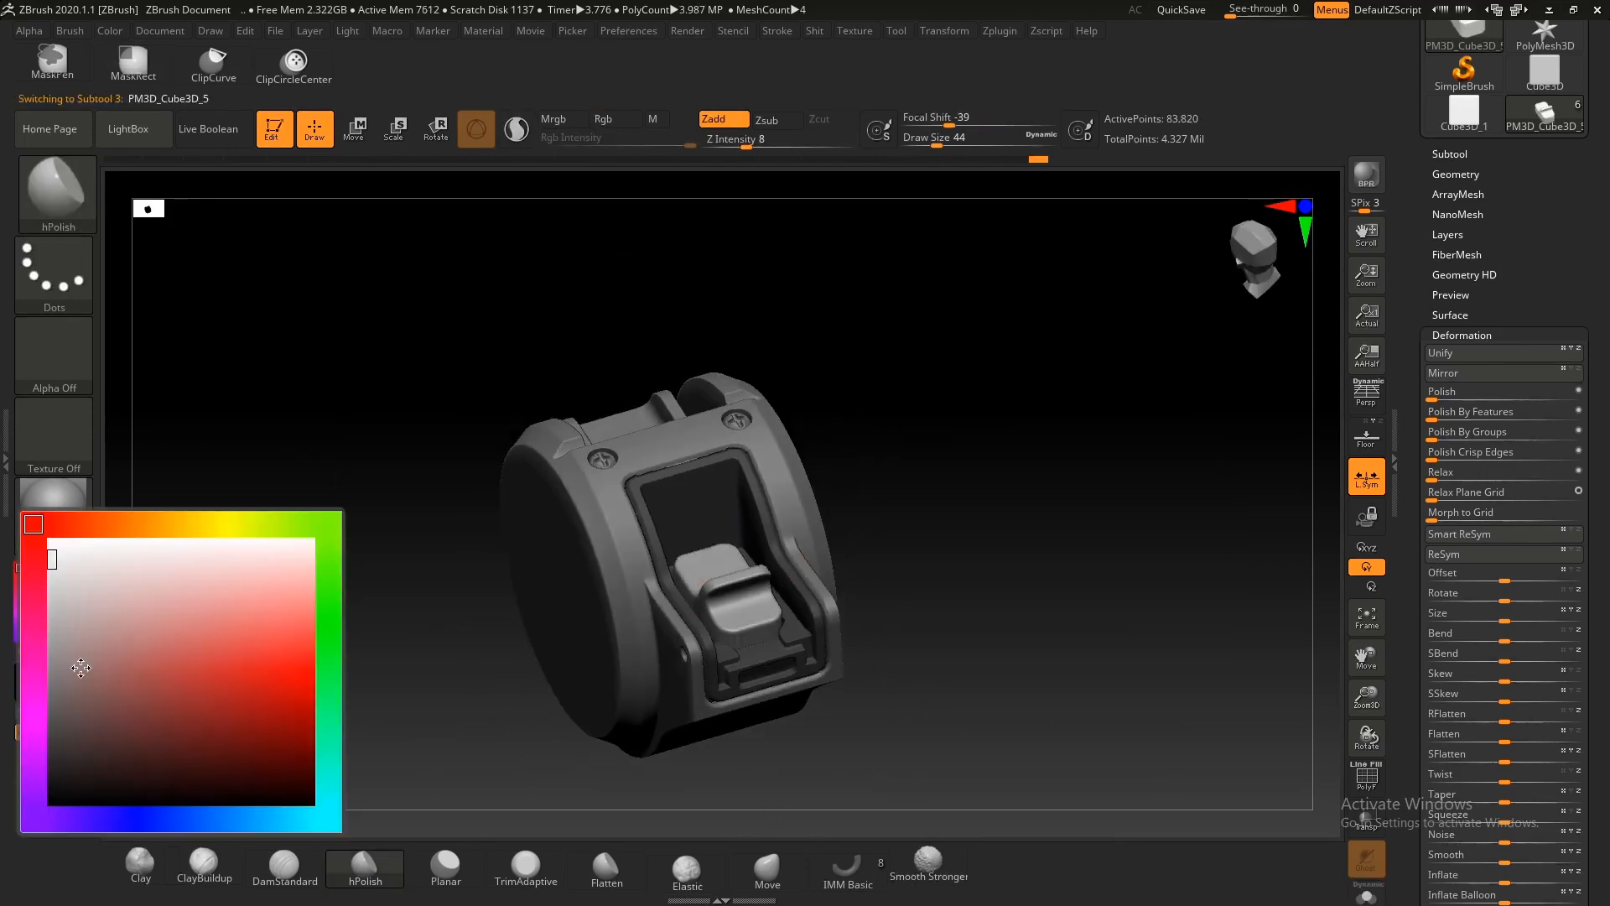
click(251, 658)
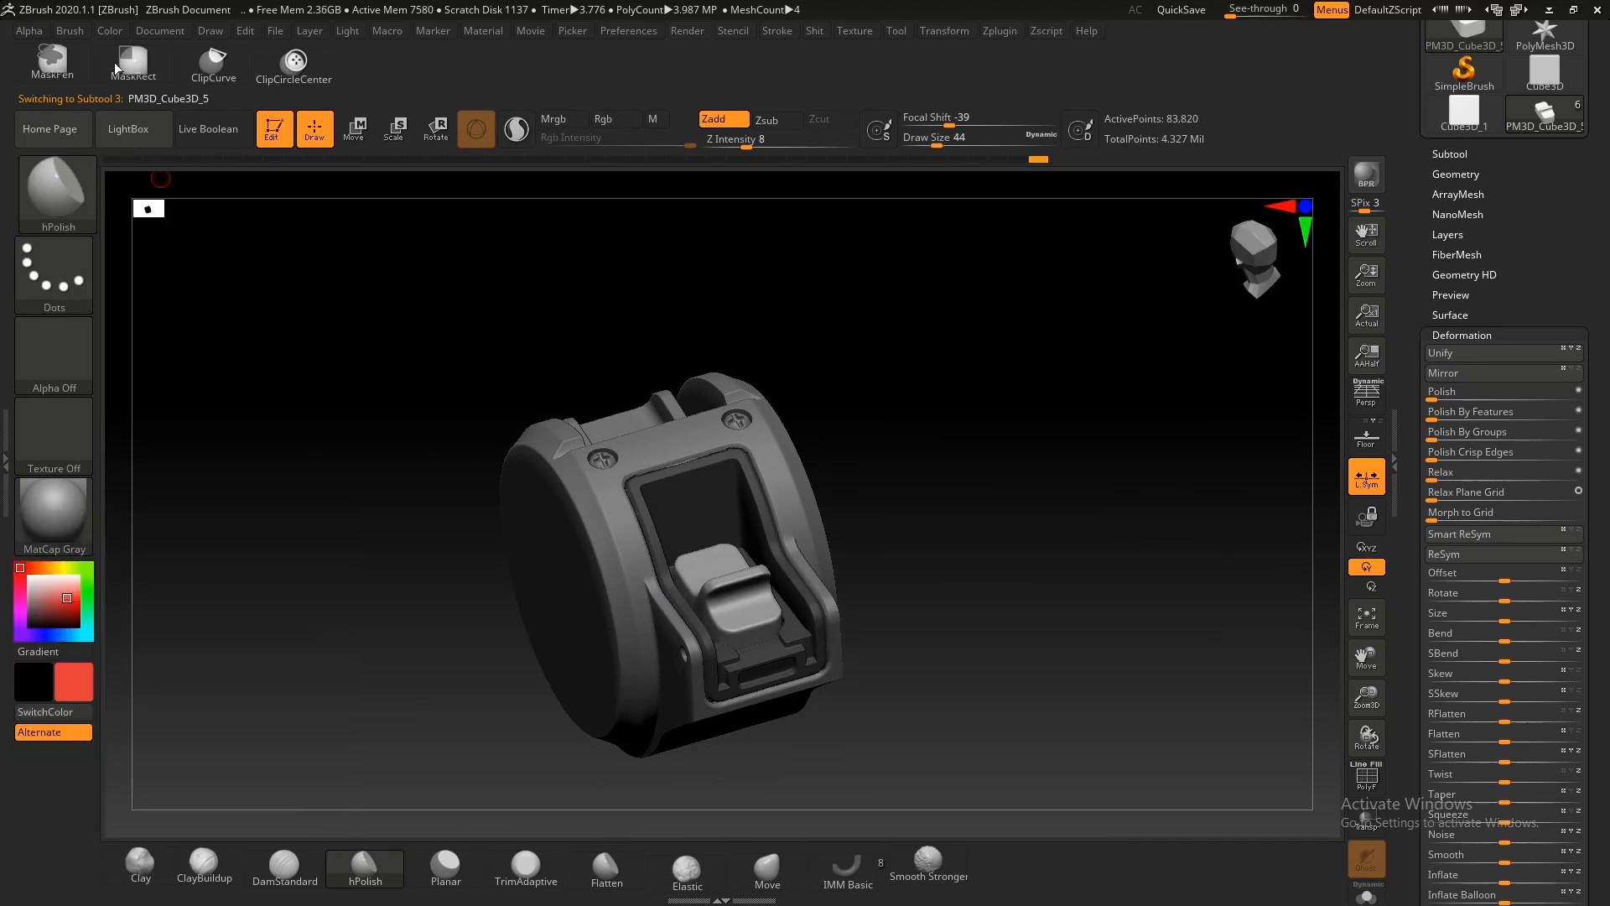
click(110, 30)
click(164, 382)
Step: Set the active colour back to light grey and inspect the coloured assembly from several angles
click(90, 673)
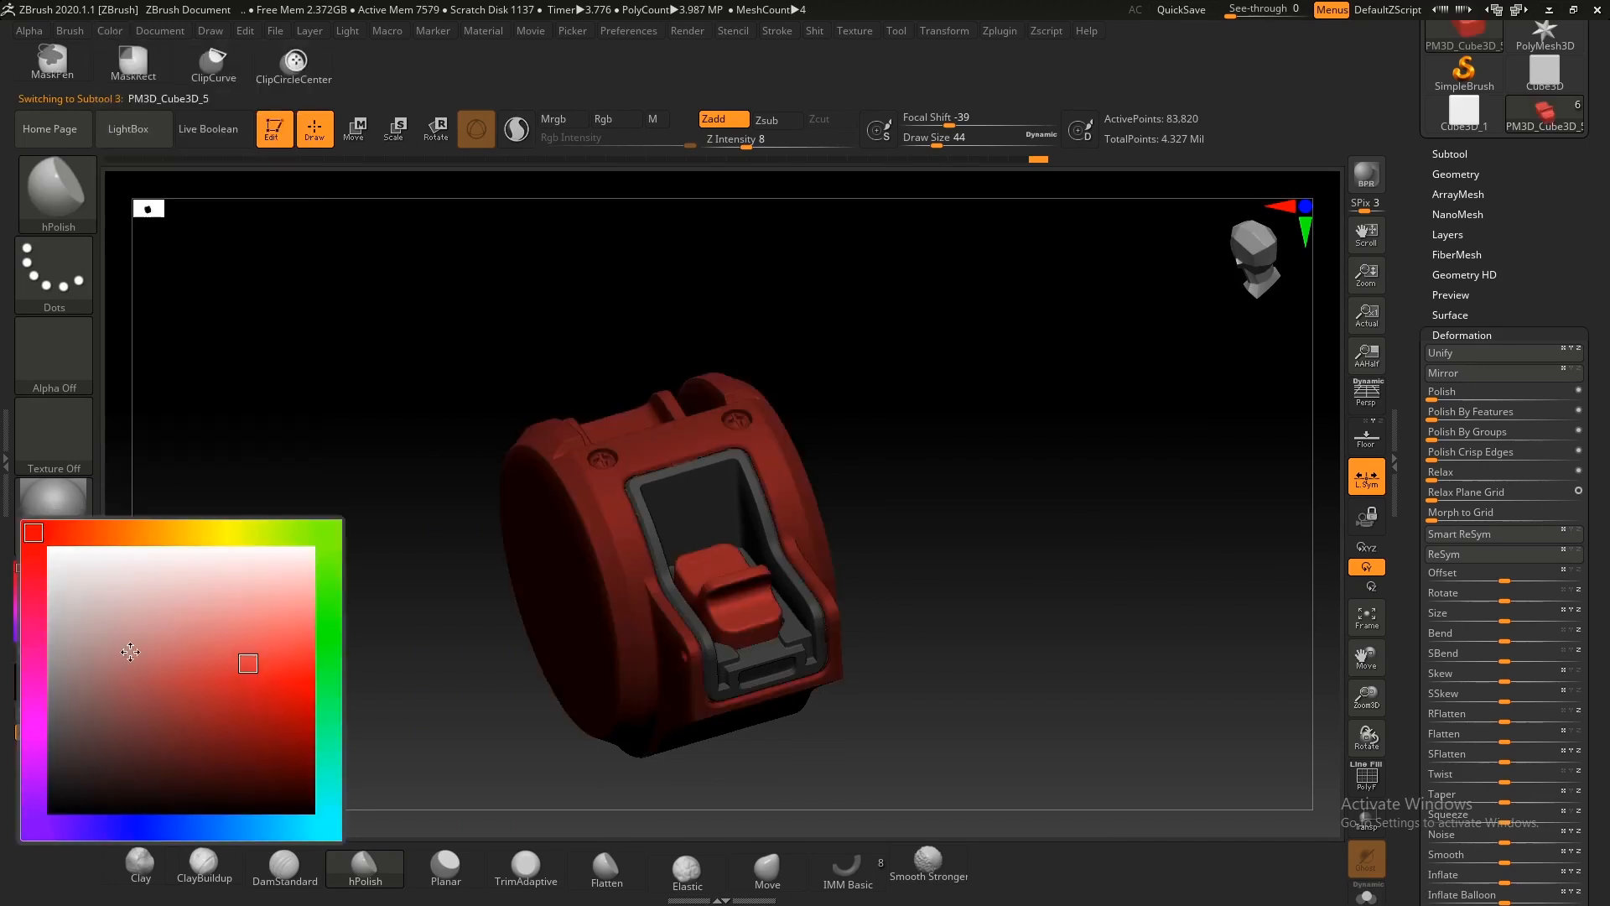
ctrl+right_drag(629, 579, 637, 537)
right_drag(805, 478, 682, 352)
right_drag(682, 352, 727, 538)
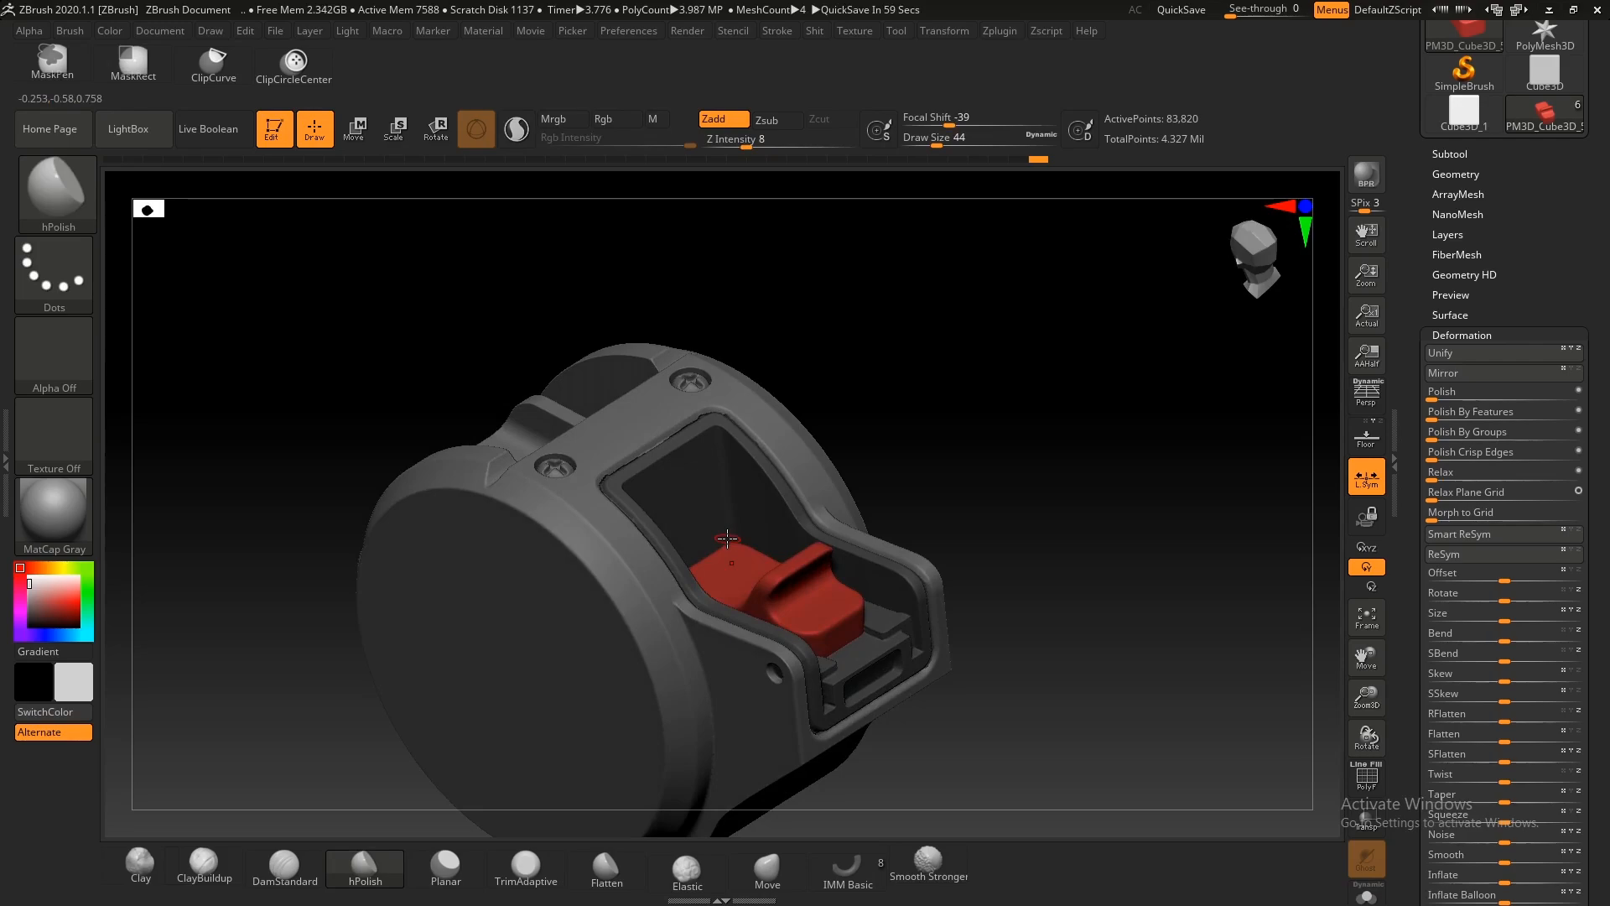
right_drag(701, 513, 739, 503)
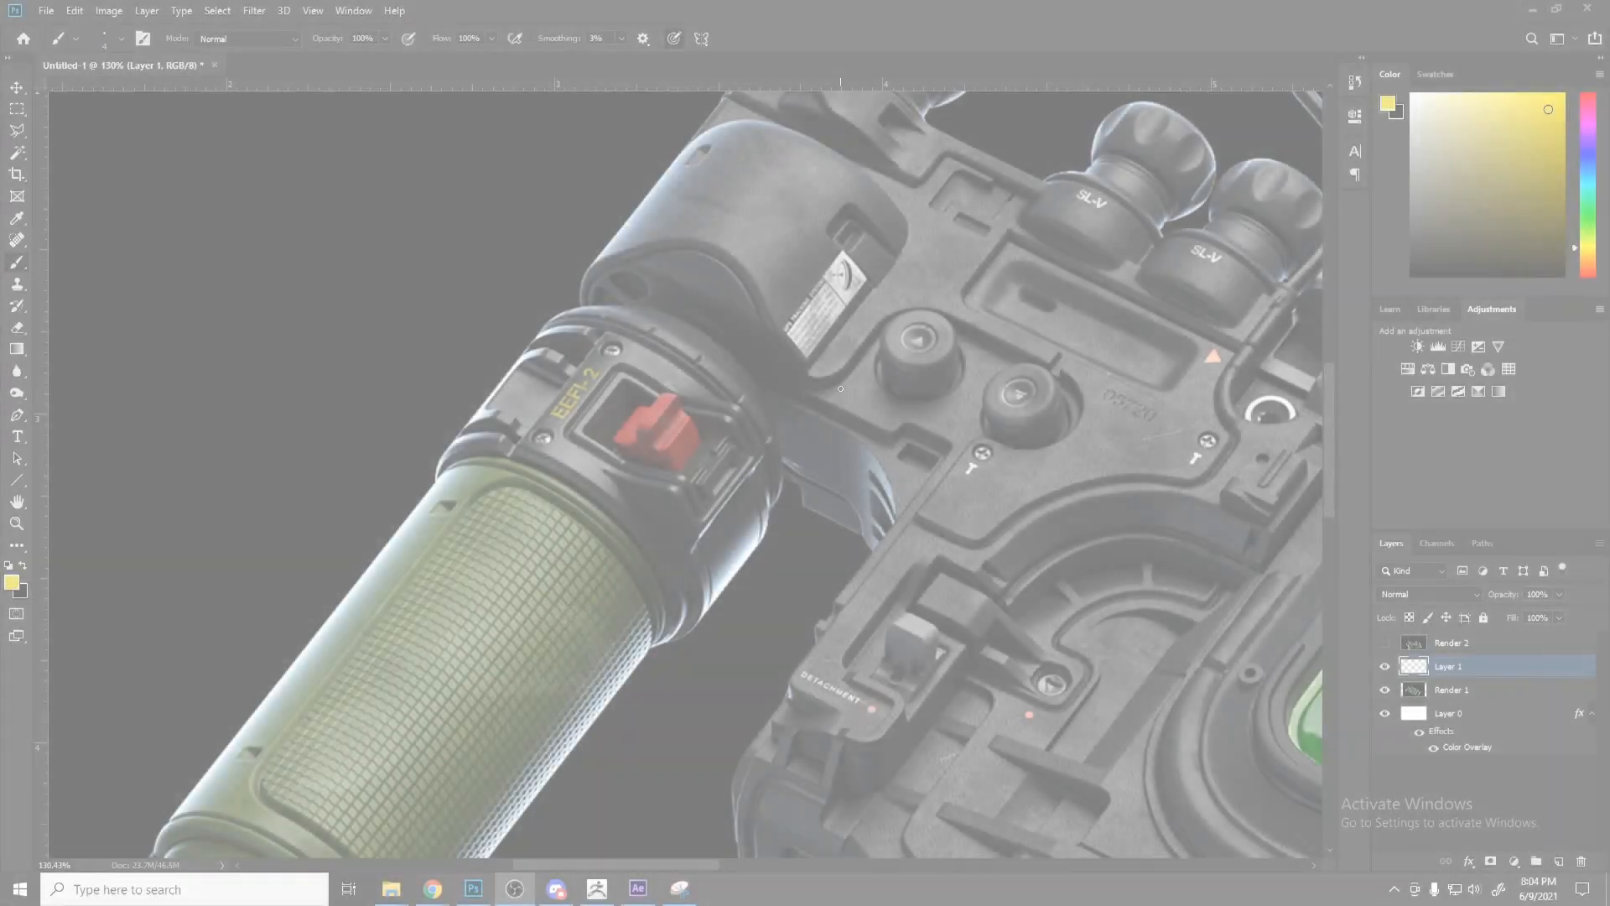
Step: Switch to Photoshop and examine the reference render, comparing the whole device with the grip collar around the red switch
alt+scroll(840, 388, down, 1)
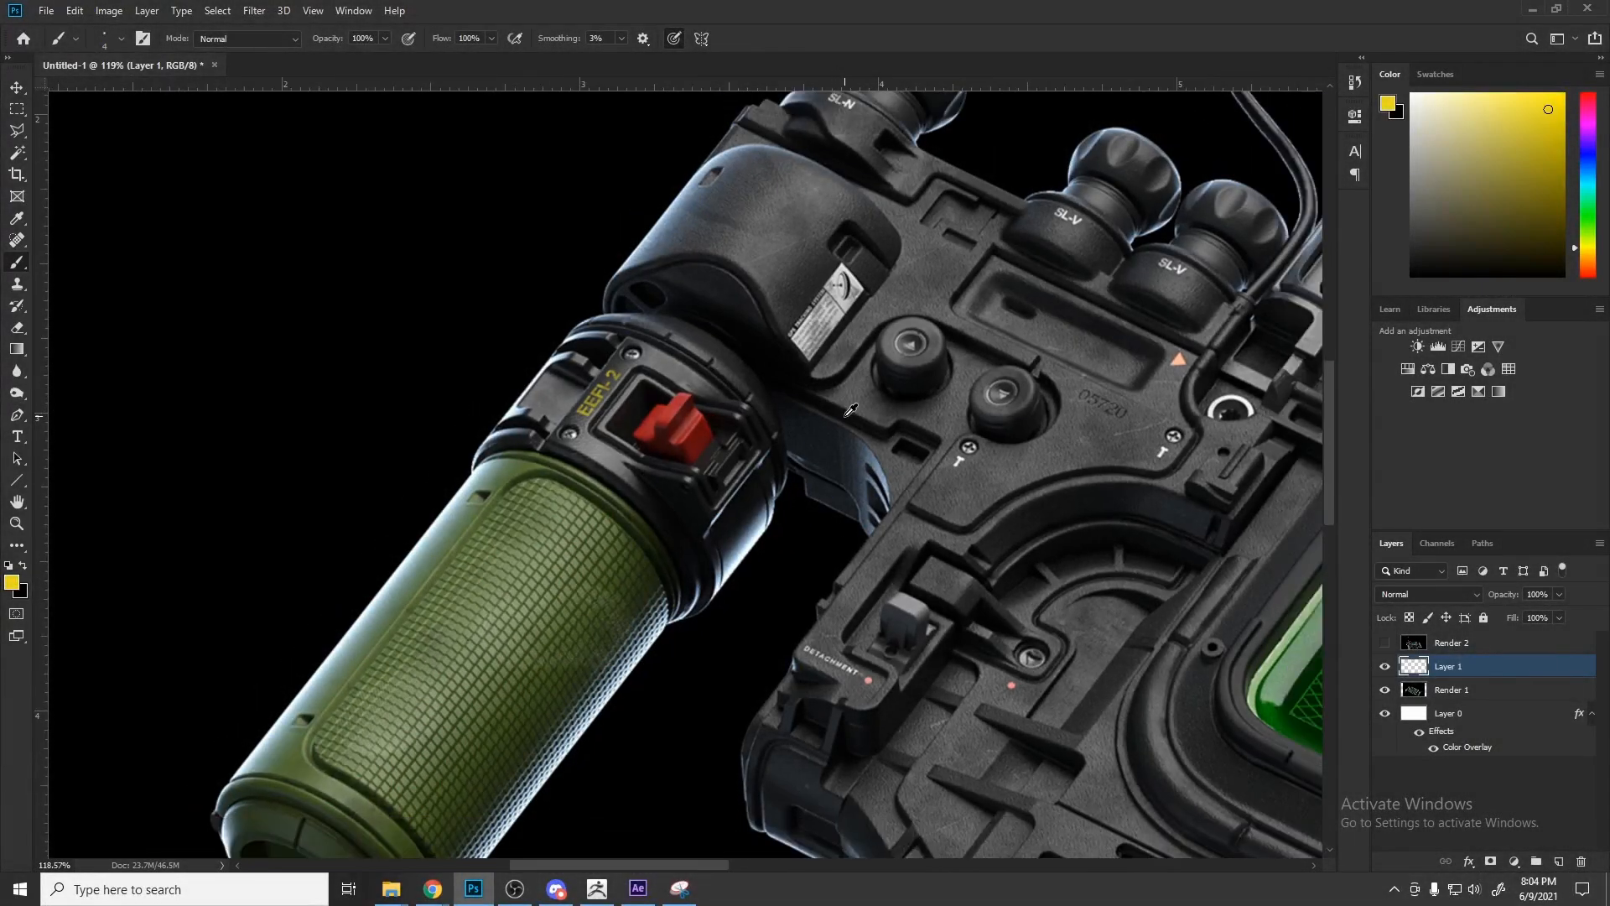
alt+scroll(854, 411, down, 5)
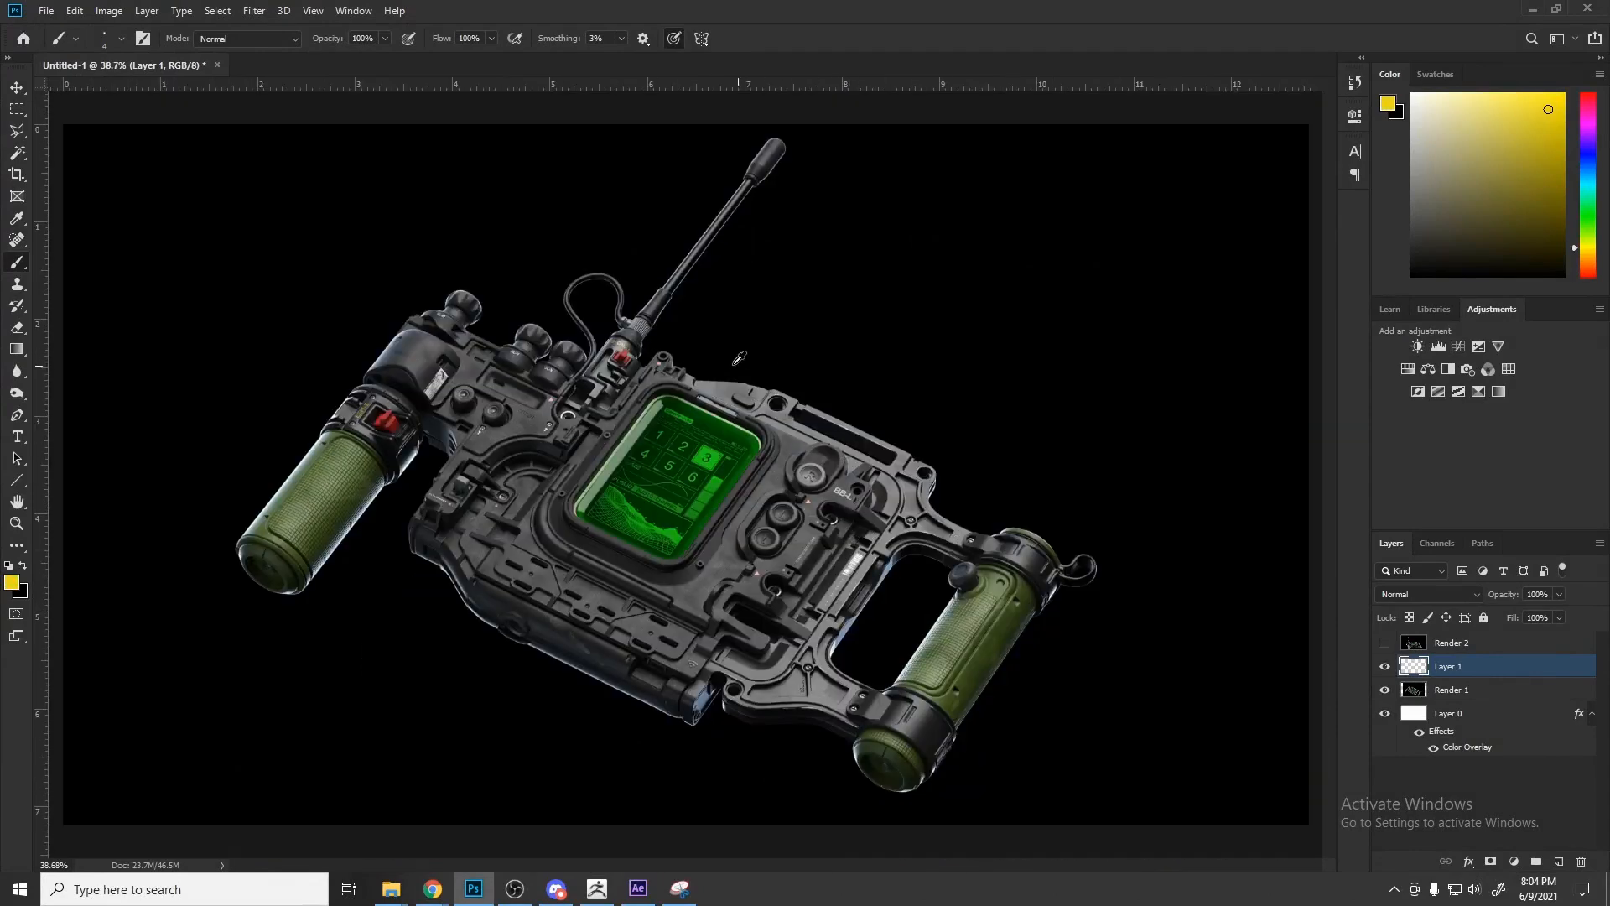
alt+scroll(760, 363, up, 2)
alt+scroll(699, 517, down, 1)
alt+scroll(583, 383, down, 1)
alt+scroll(302, 411, up, 3)
alt+scroll(442, 369, up, 1)
alt+scroll(507, 346, down, 2)
alt+scroll(562, 394, up, 2)
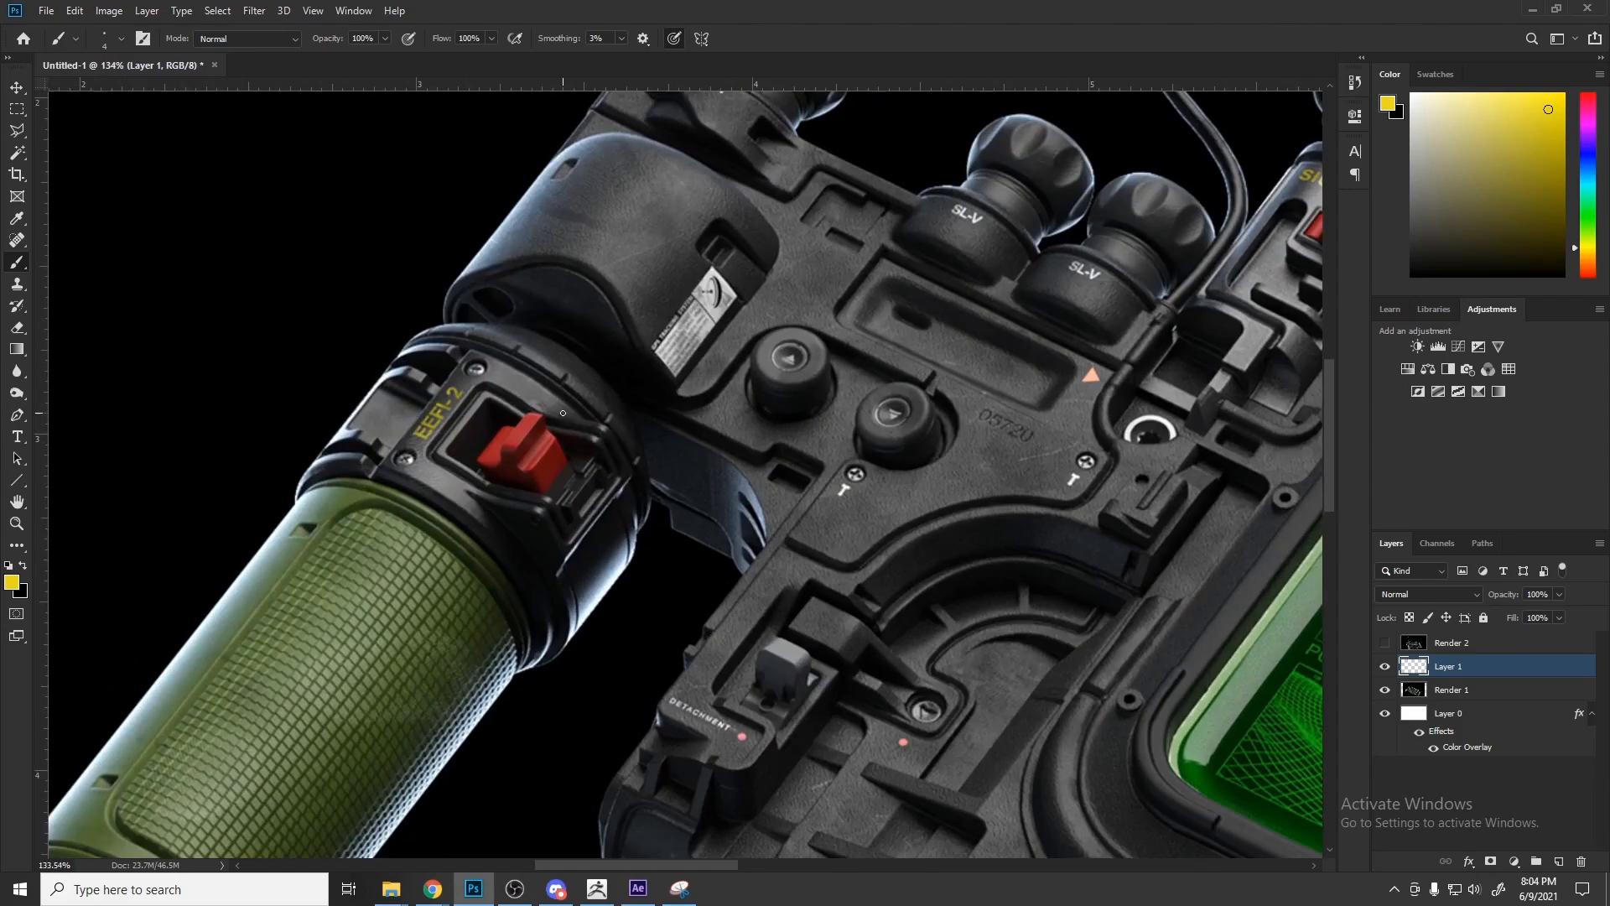
Step: Sketch a yellow brush stroke on the device body beside the green screen and undo the annotation
key(ctrl+z)
mouse_move(1120, 536)
mouse_down()
mouse_move(1007, 530)
mouse_move(1019, 660)
mouse_up()
key(ctrl+z)
alt+scroll(650, 491, down, 3)
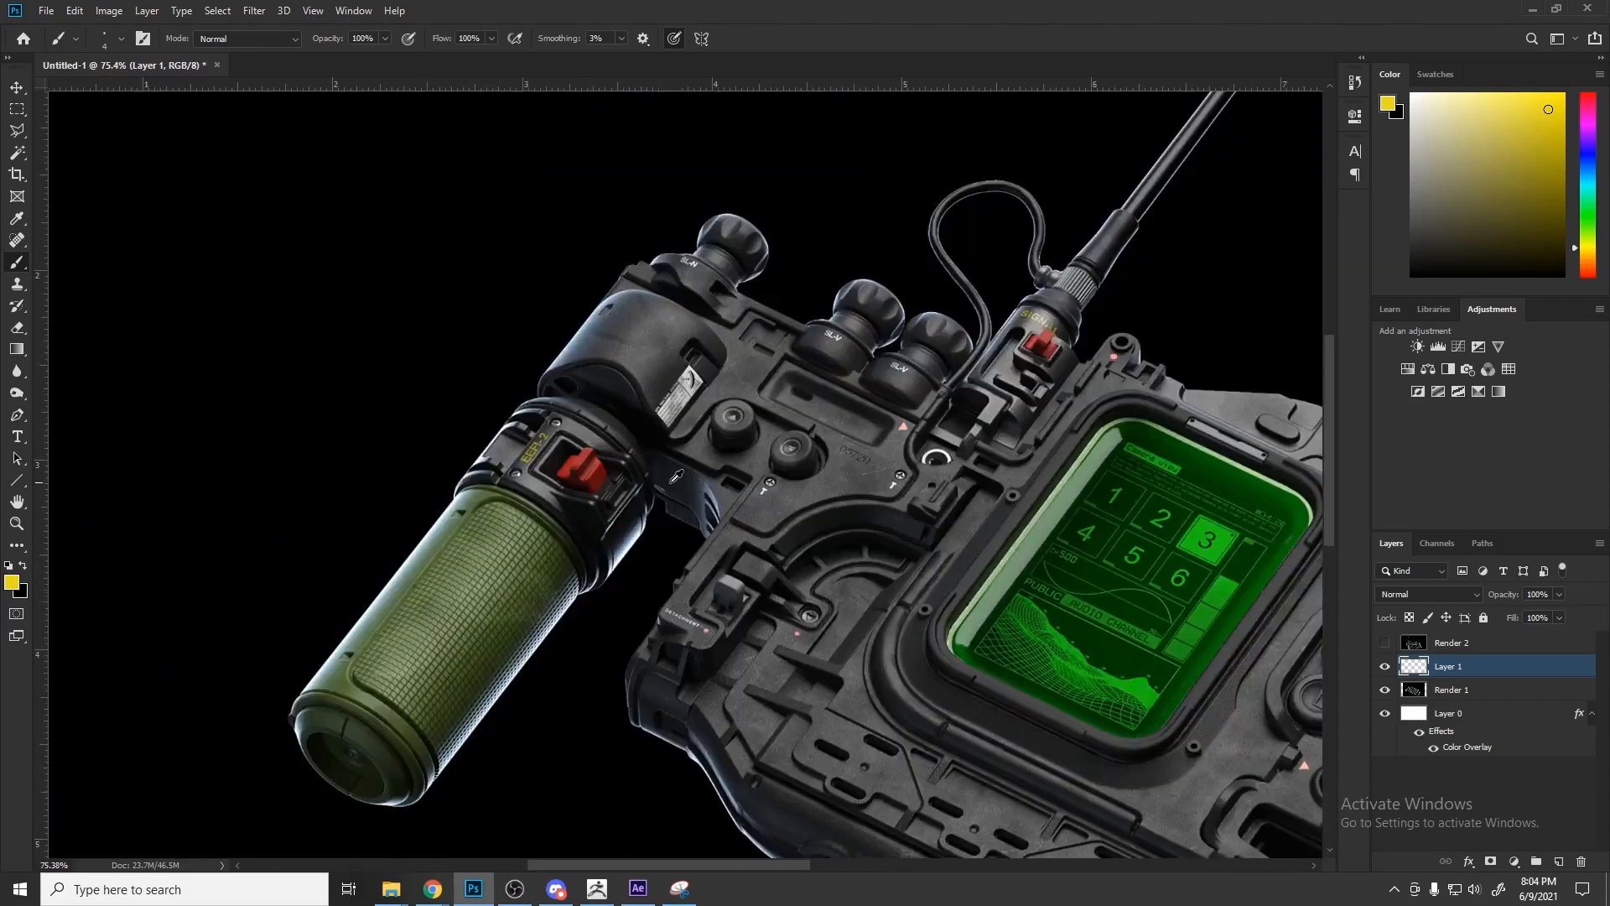
Step: Examine the full device render and the detailing around its upper knobs and grip collar
alt+scroll(605, 466, down, 2)
alt+scroll(758, 533, up, 1)
alt+scroll(762, 527, down, 3)
alt+scroll(839, 524, up, 2)
alt+scroll(884, 522, down, 1)
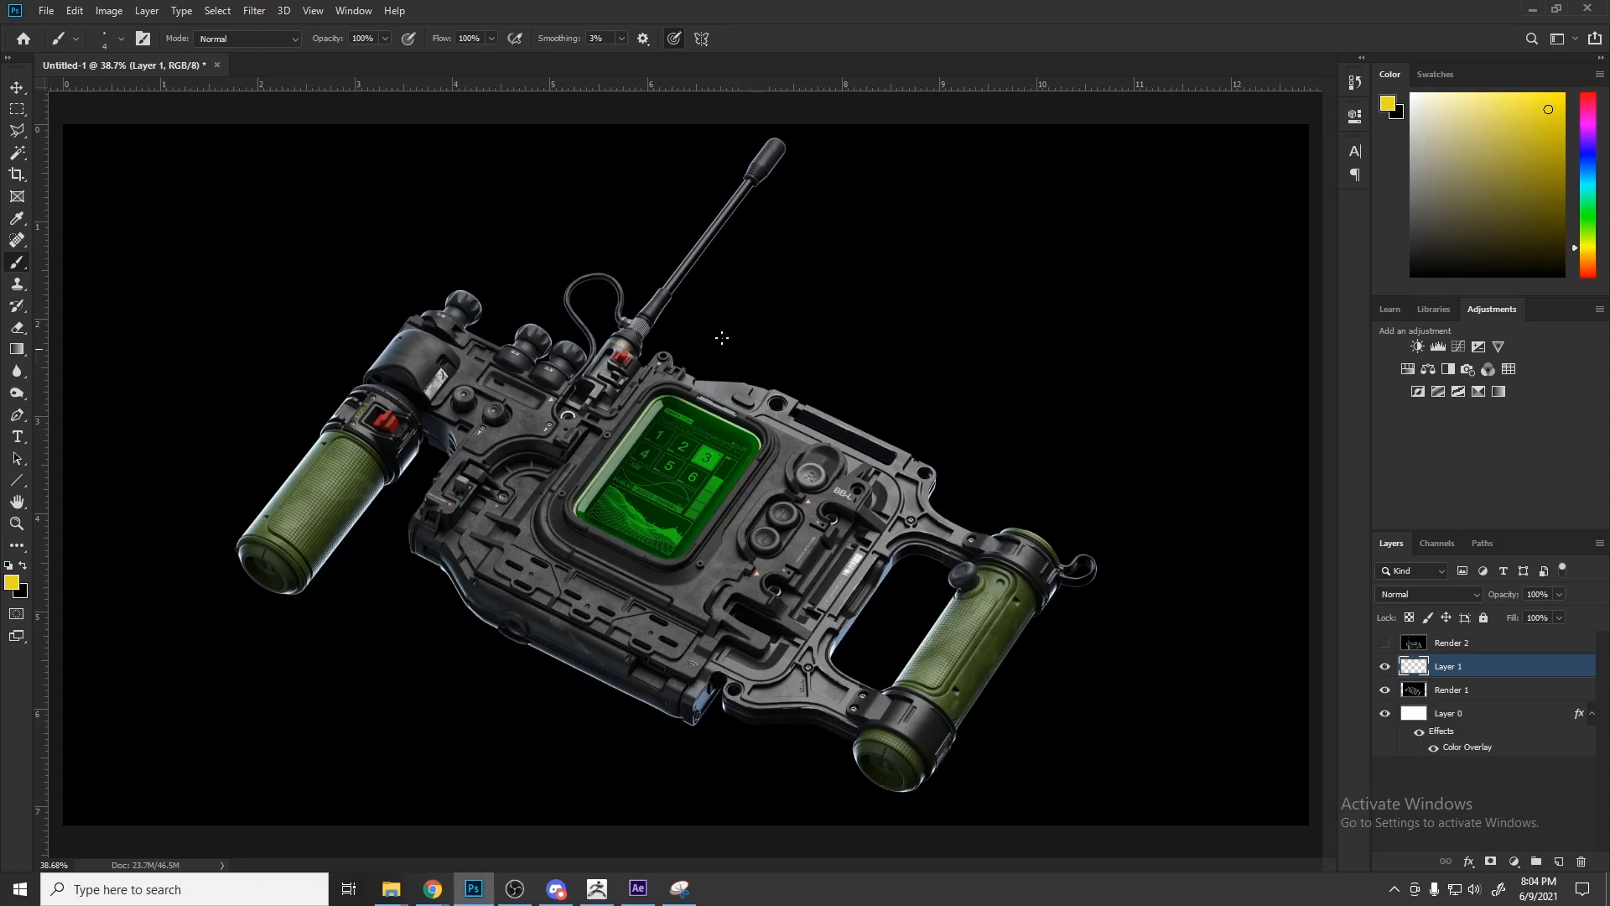
alt+scroll(336, 402, up, 3)
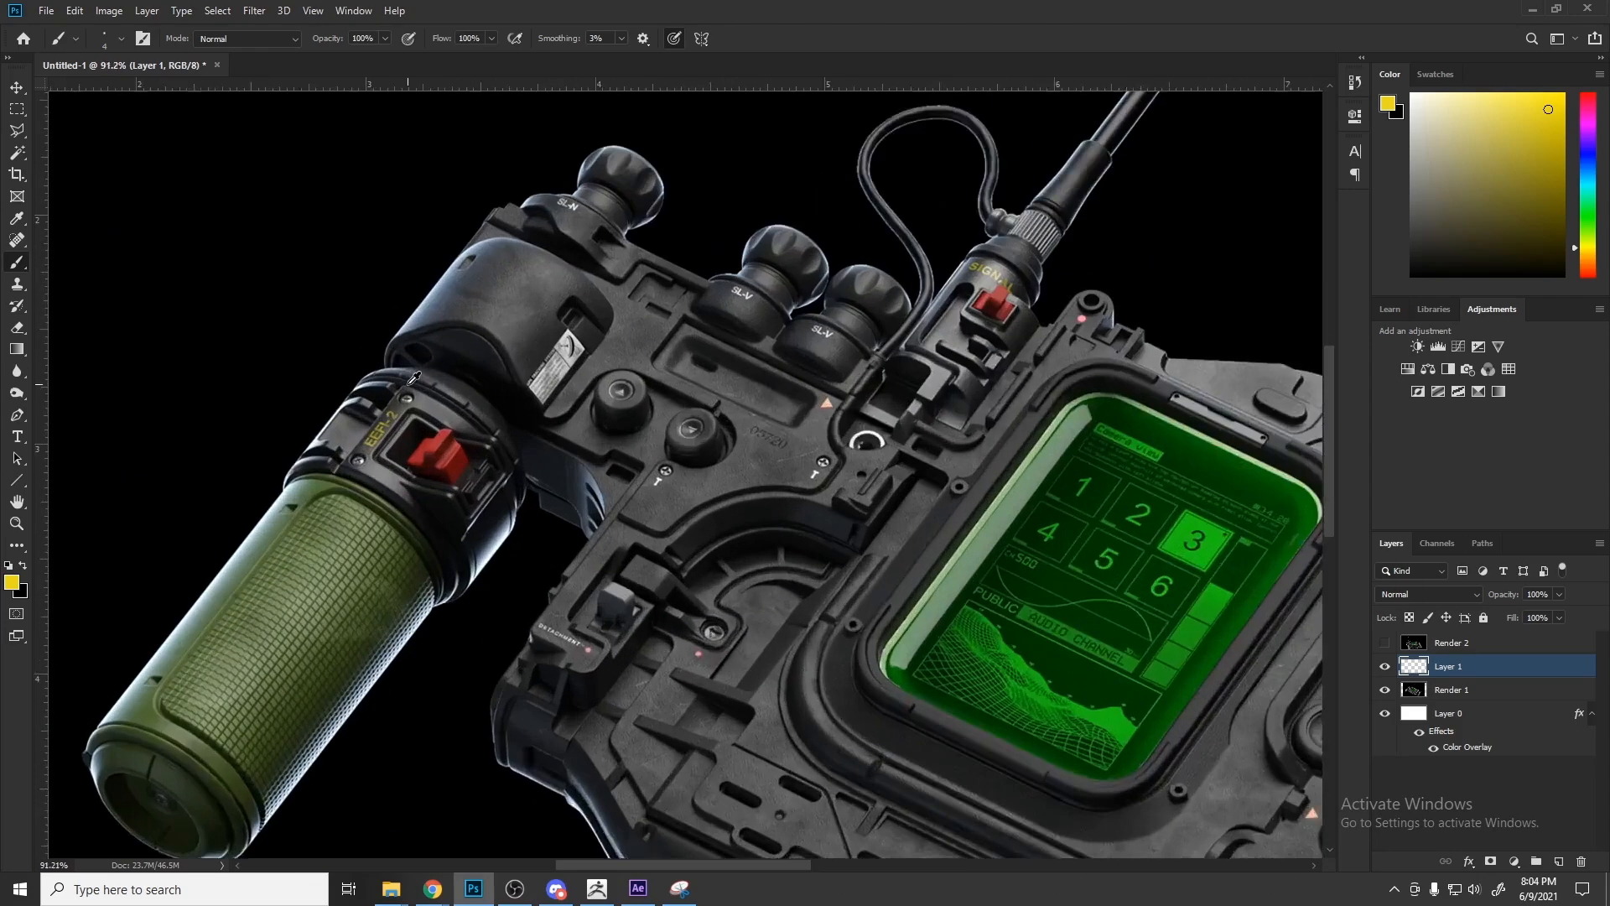
alt+scroll(466, 401, up, 3)
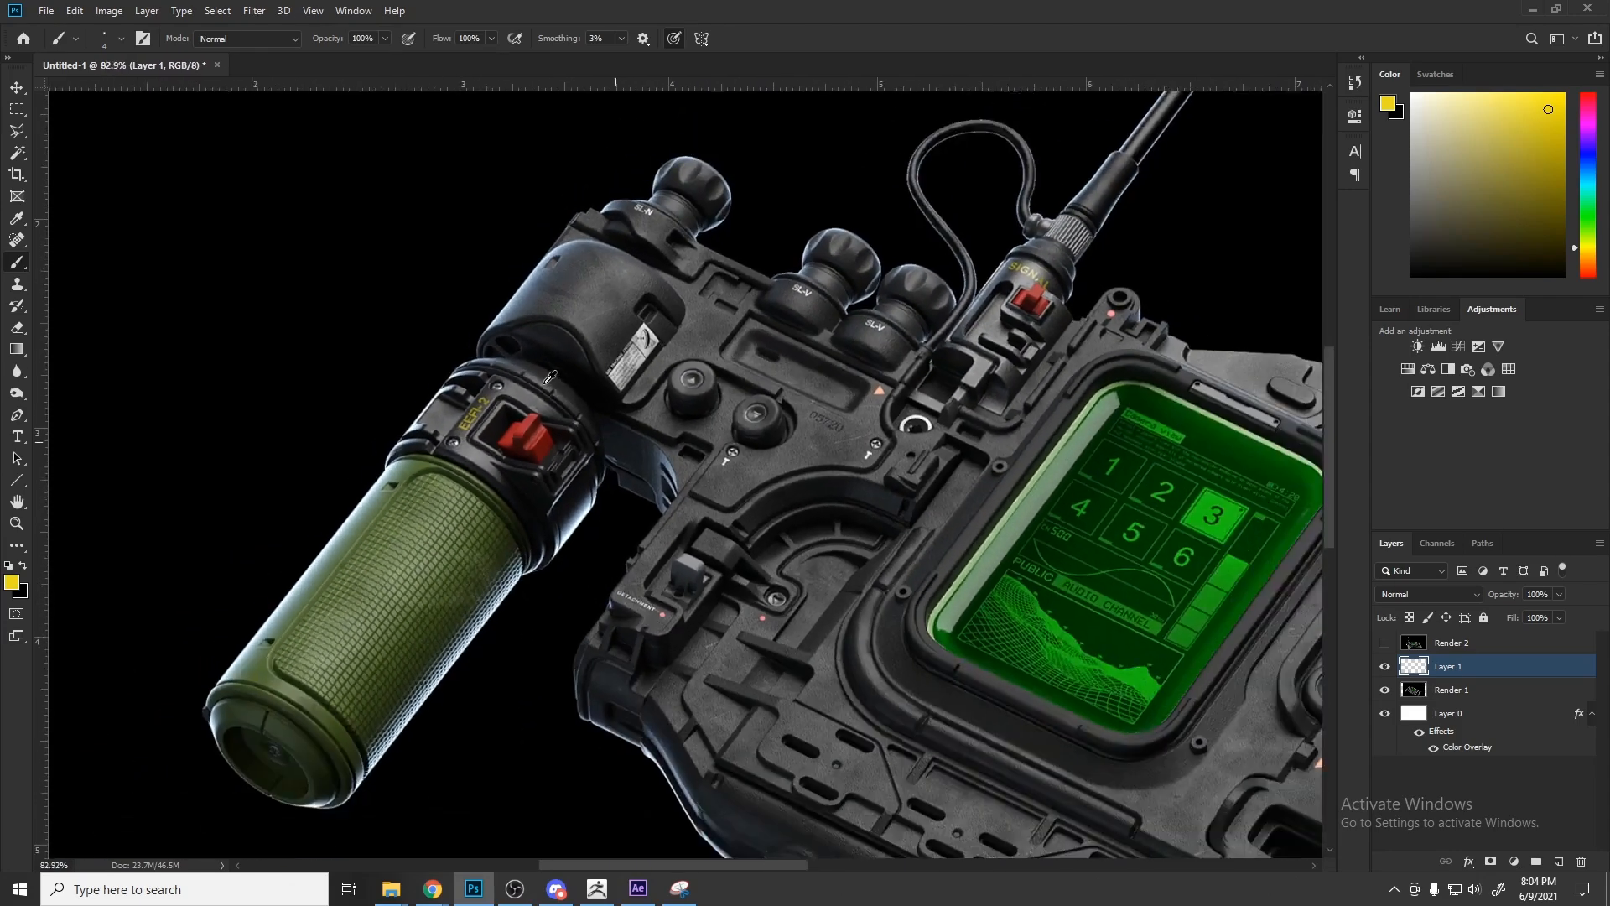
Step: Circle a small body screw and outline the recess around the red collar switch in yellow, undoing both annotations
alt+scroll(1025, 440, up, 1)
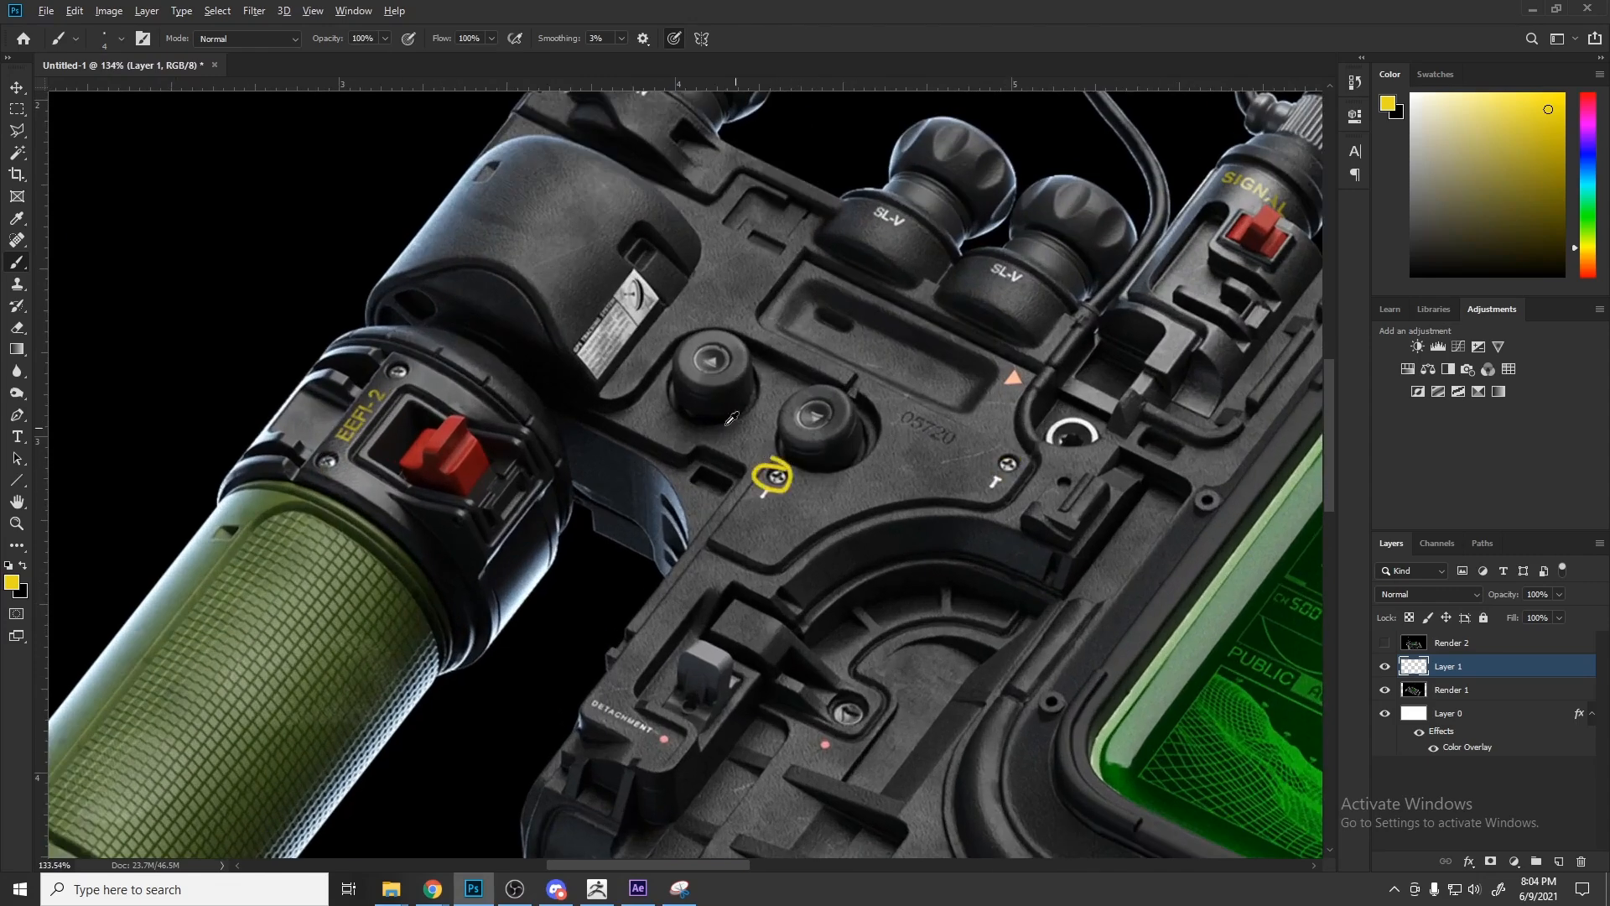
alt+scroll(776, 434, down, 2)
alt+scroll(413, 460, up, 2)
key(ctrl+z)
drag(536, 477, 530, 476)
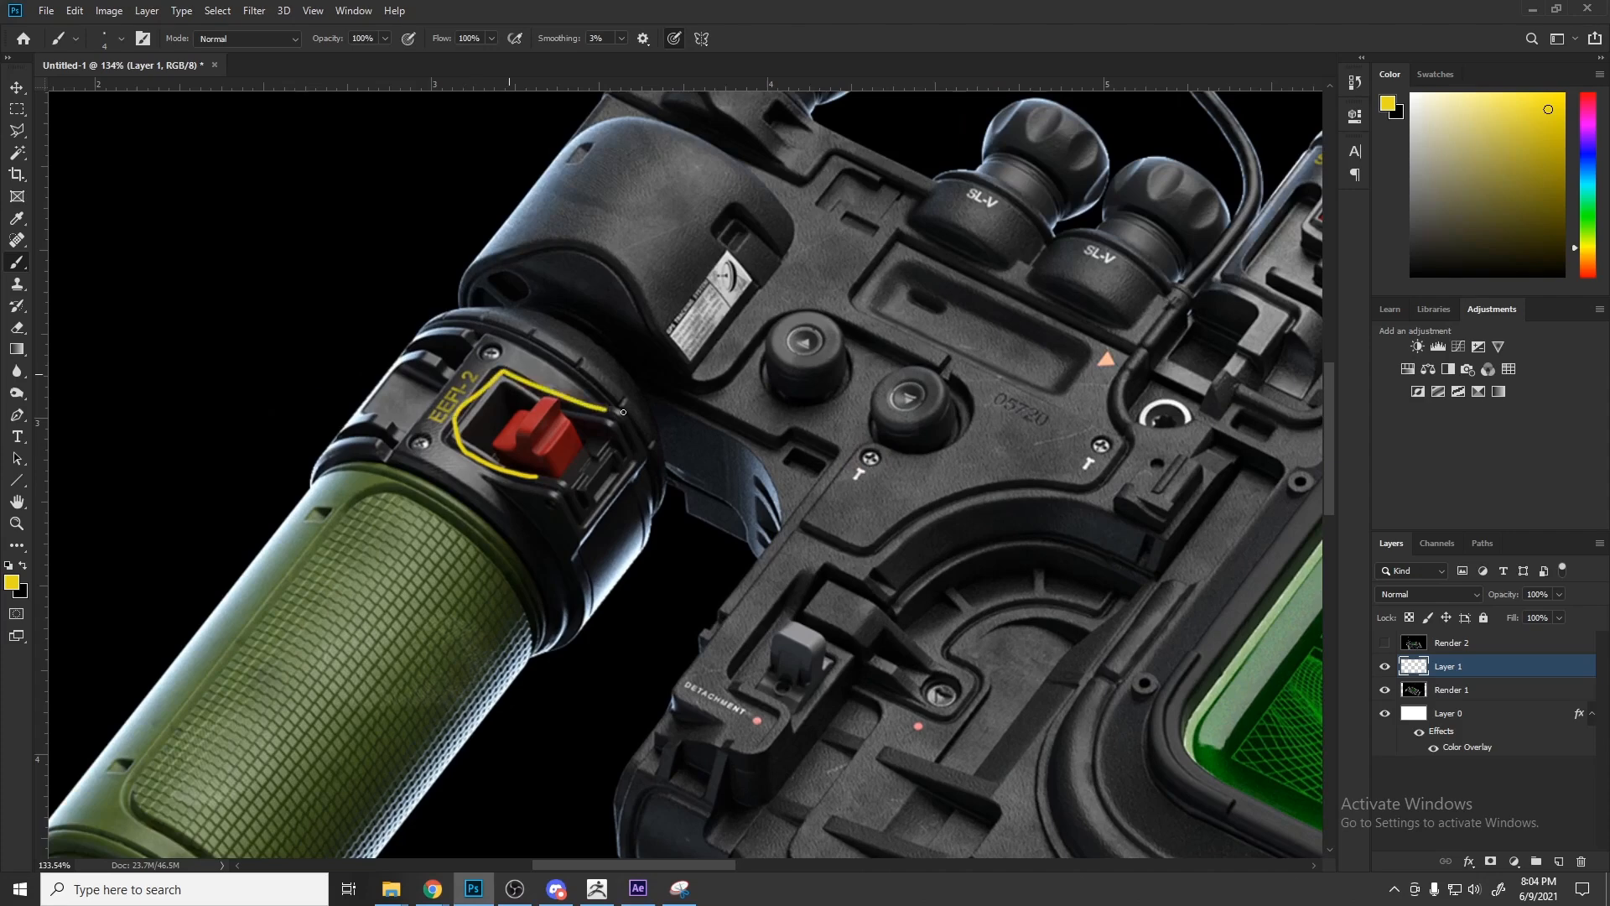
alt+scroll(615, 412, down, 2)
alt+scroll(764, 502, up, 2)
key(ctrl+z)
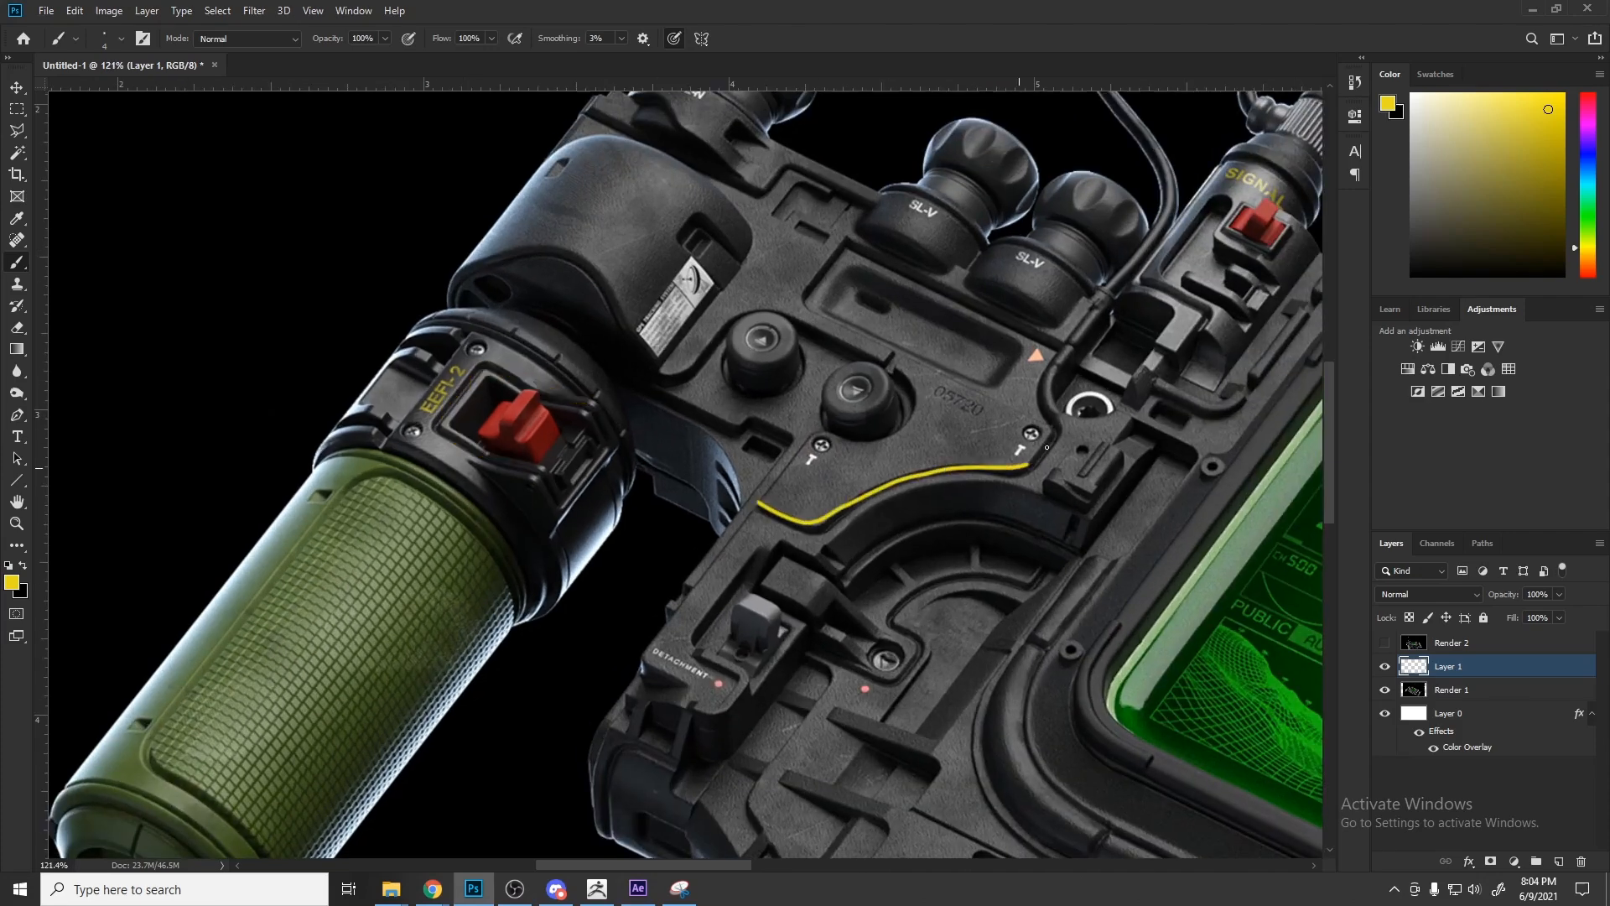
Step: Trace the curved panel edge and the green grip's end rim in yellow, undoing both annotations
alt+scroll(875, 398, down, 4)
alt+scroll(476, 704, up, 2)
key(ctrl+z)
drag(471, 743, 438, 685)
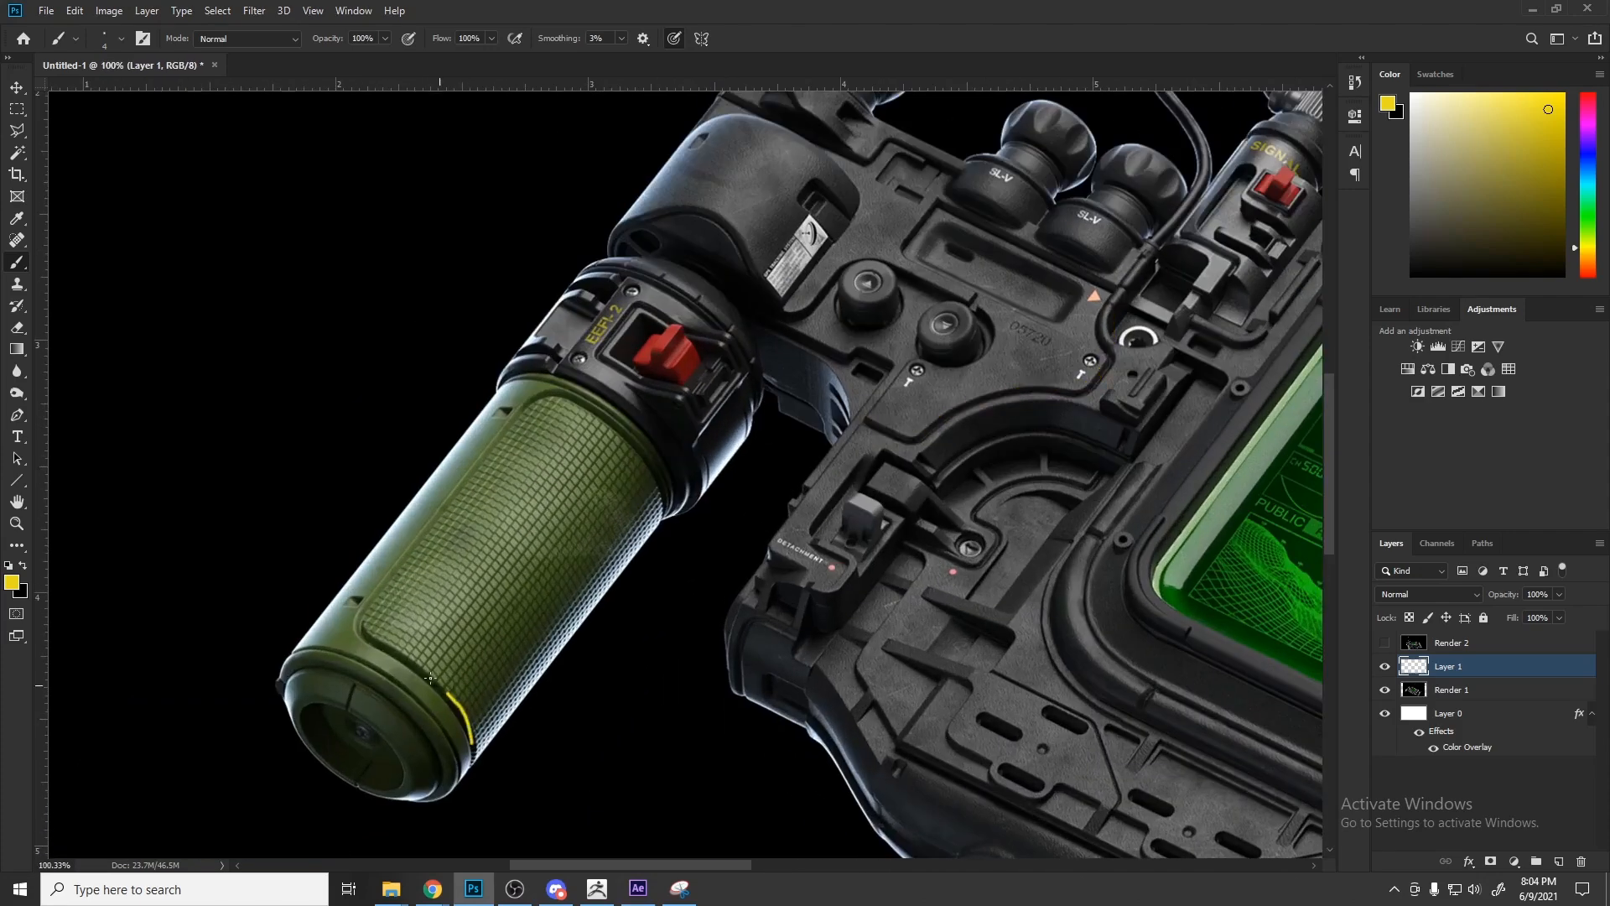
key(ctrl+z)
Step: Mark the small notch beside the curved channel and the channel's edge in yellow, and undo the marks
alt+scroll(938, 465, up, 1)
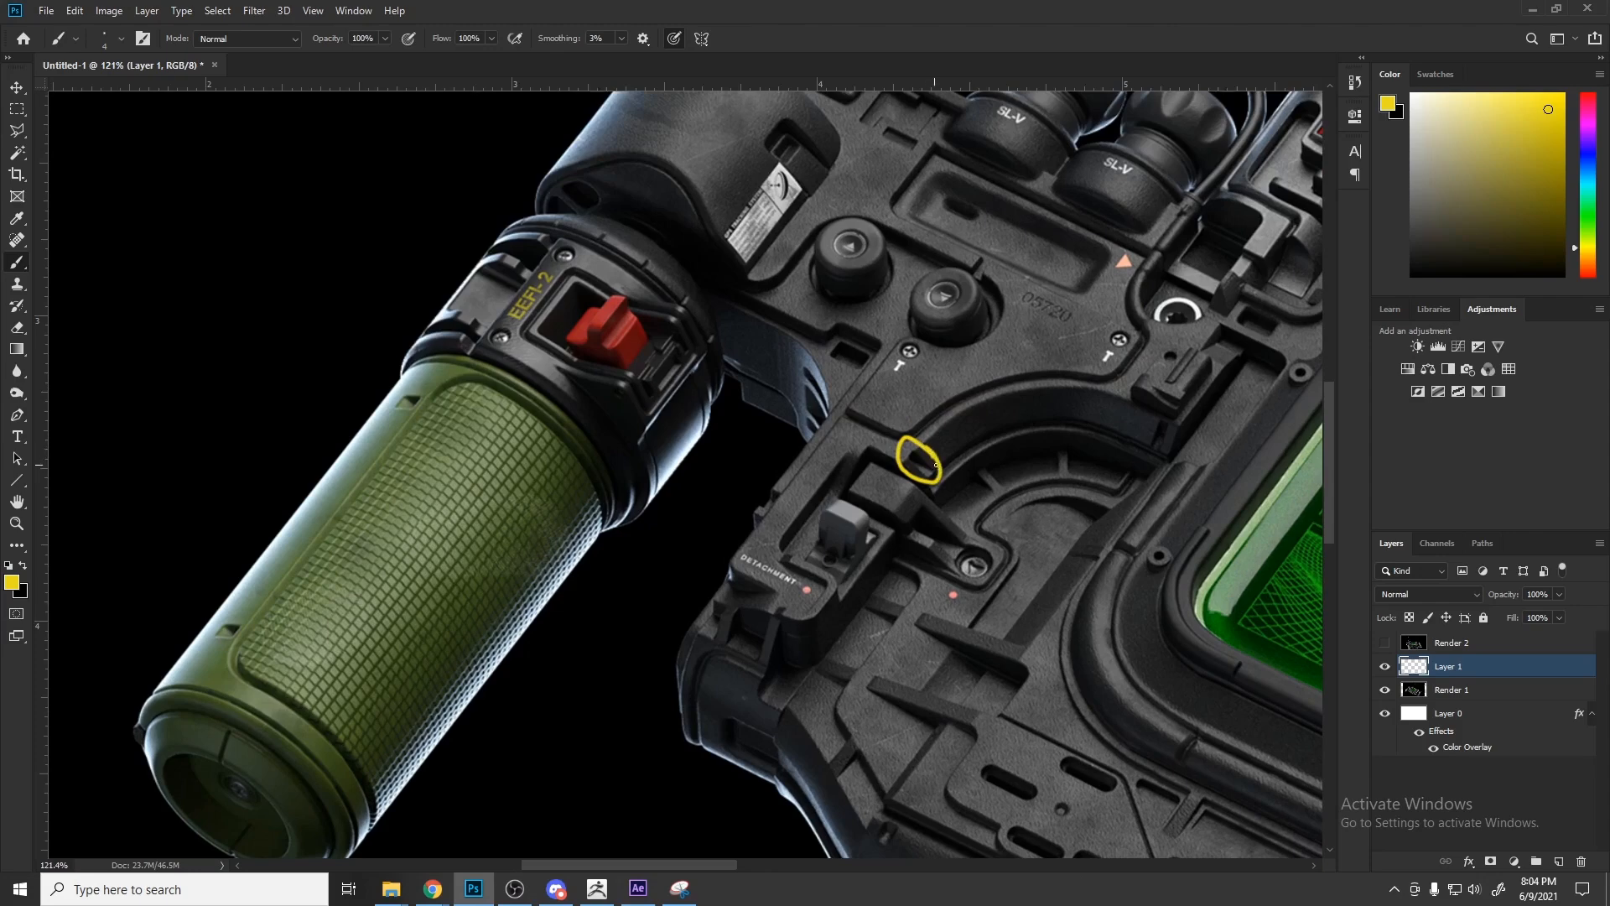
alt+scroll(1003, 459, up, 1)
mouse_move(1163, 367)
mouse_down()
mouse_move(1006, 537)
mouse_move(1058, 380)
mouse_up()
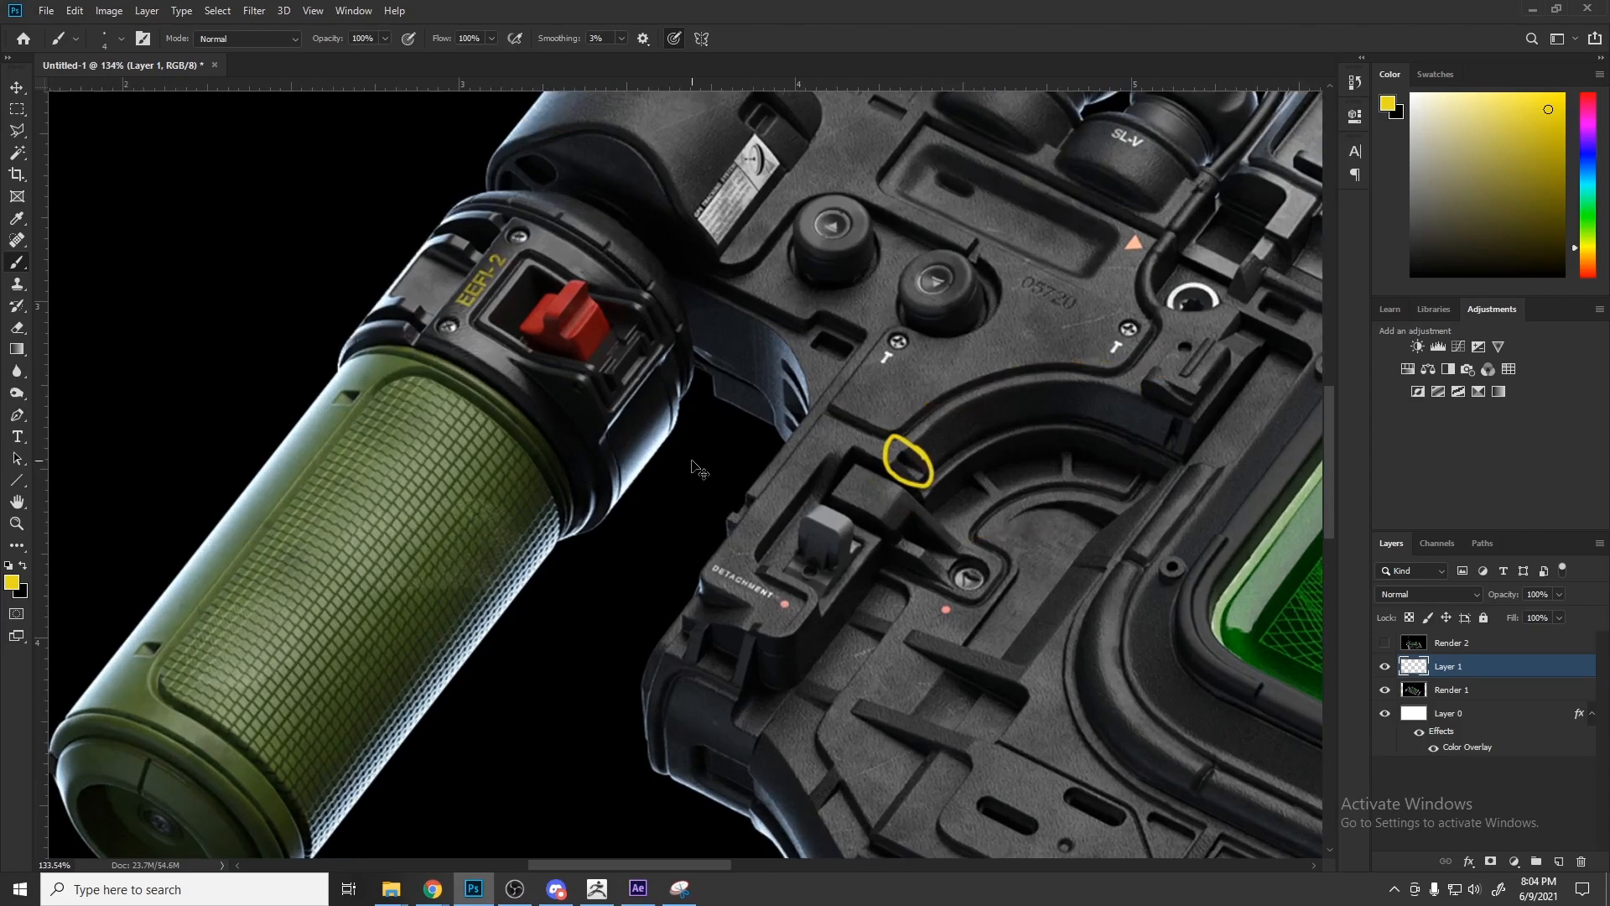
key(ctrl+z)
key(ctrl+z)
Step: Circle the red collar switch in yellow and compare it with similar details across the device
alt+scroll(700, 448, down, 4)
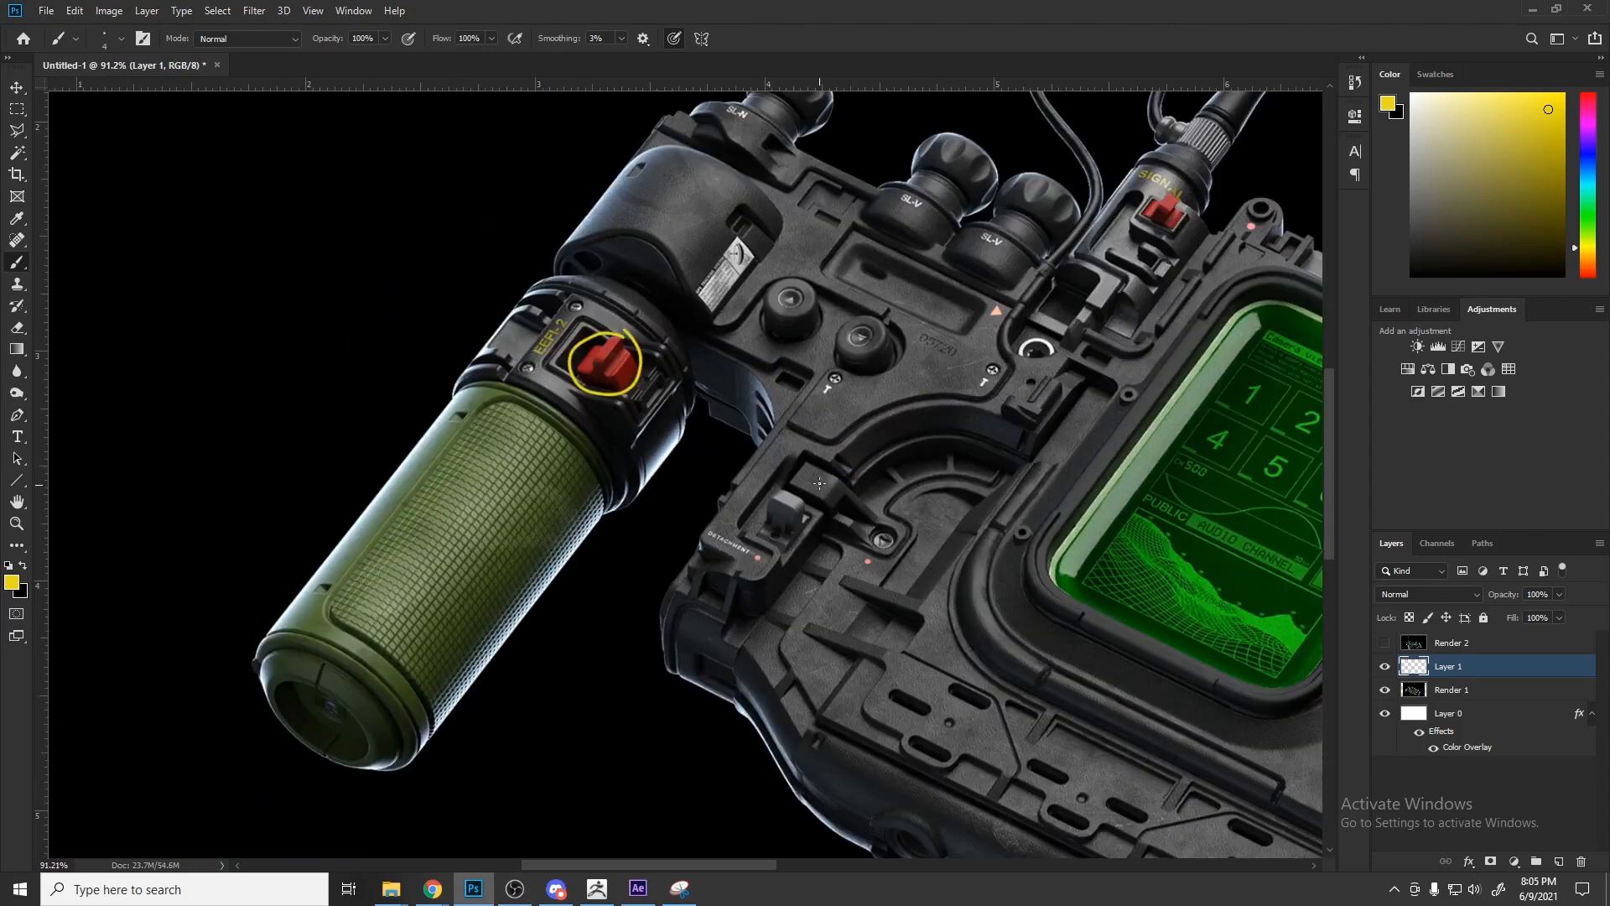
alt+scroll(643, 561, down, 2)
alt+scroll(996, 317, up, 3)
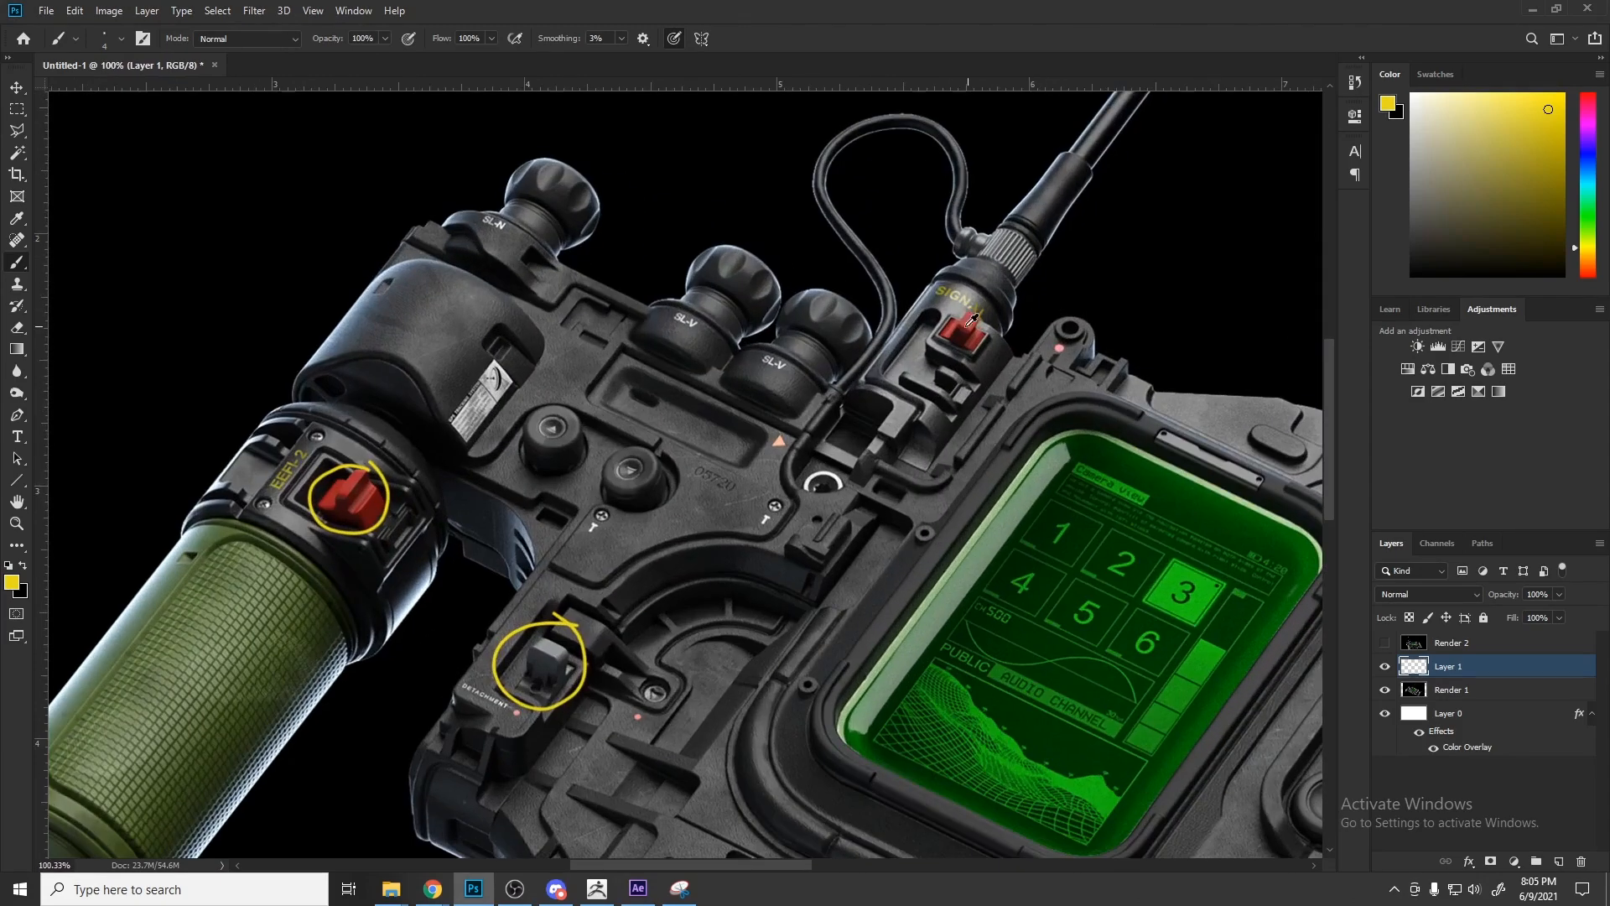
alt+scroll(700, 396, down, 3)
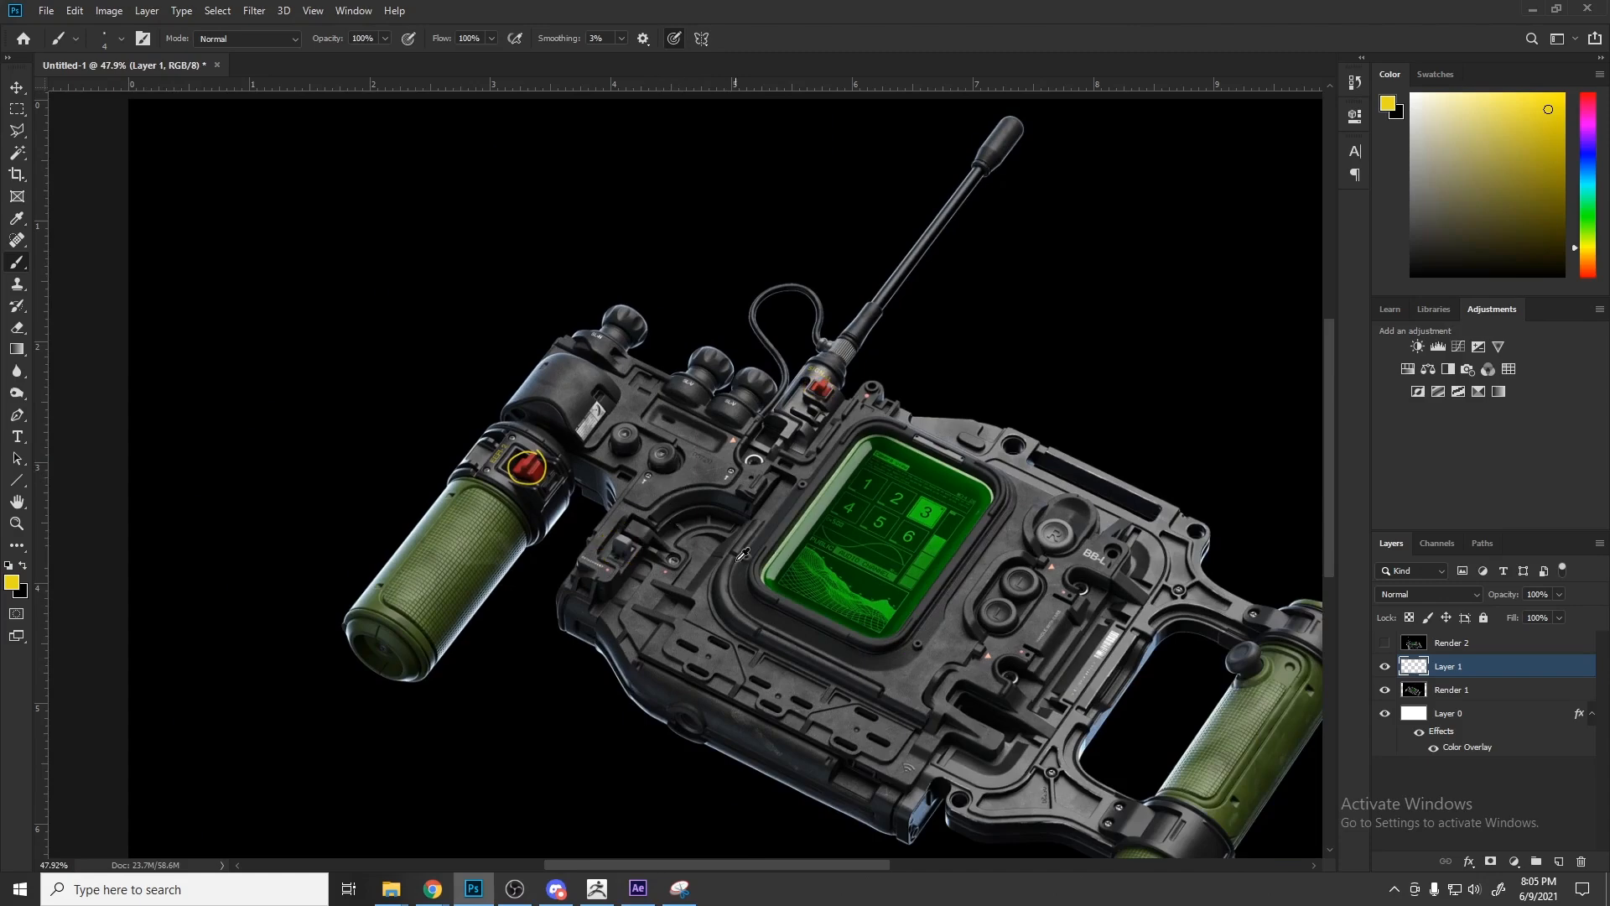
alt+scroll(618, 573, down, 1)
alt+scroll(838, 658, up, 2)
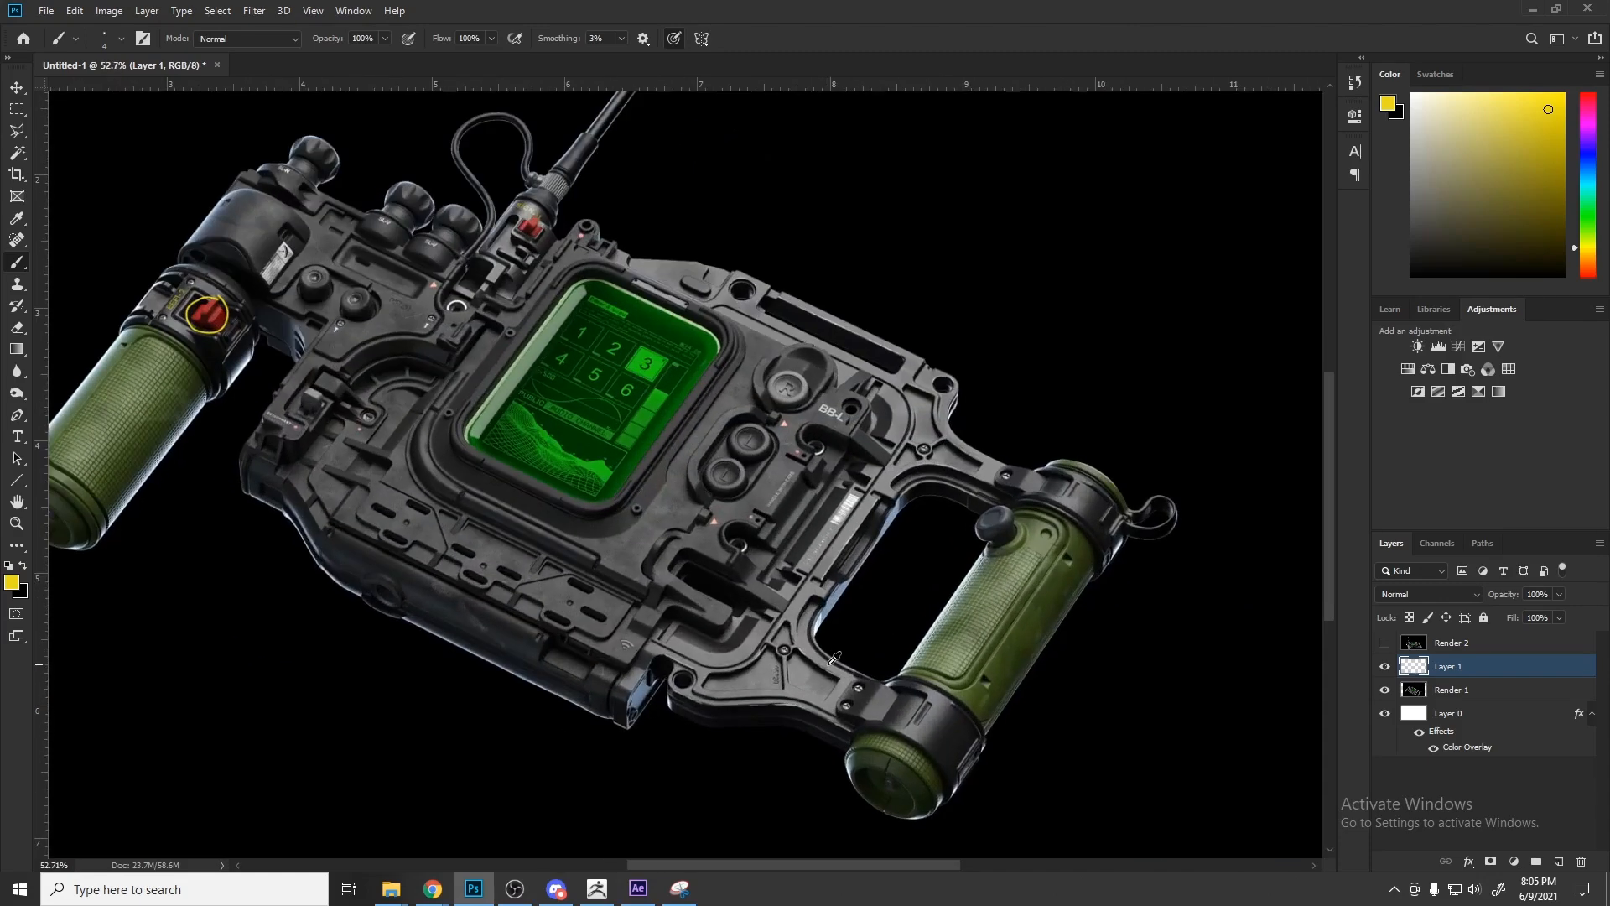
alt+scroll(346, 522, up, 1)
alt+scroll(403, 470, down, 2)
alt+scroll(457, 428, up, 2)
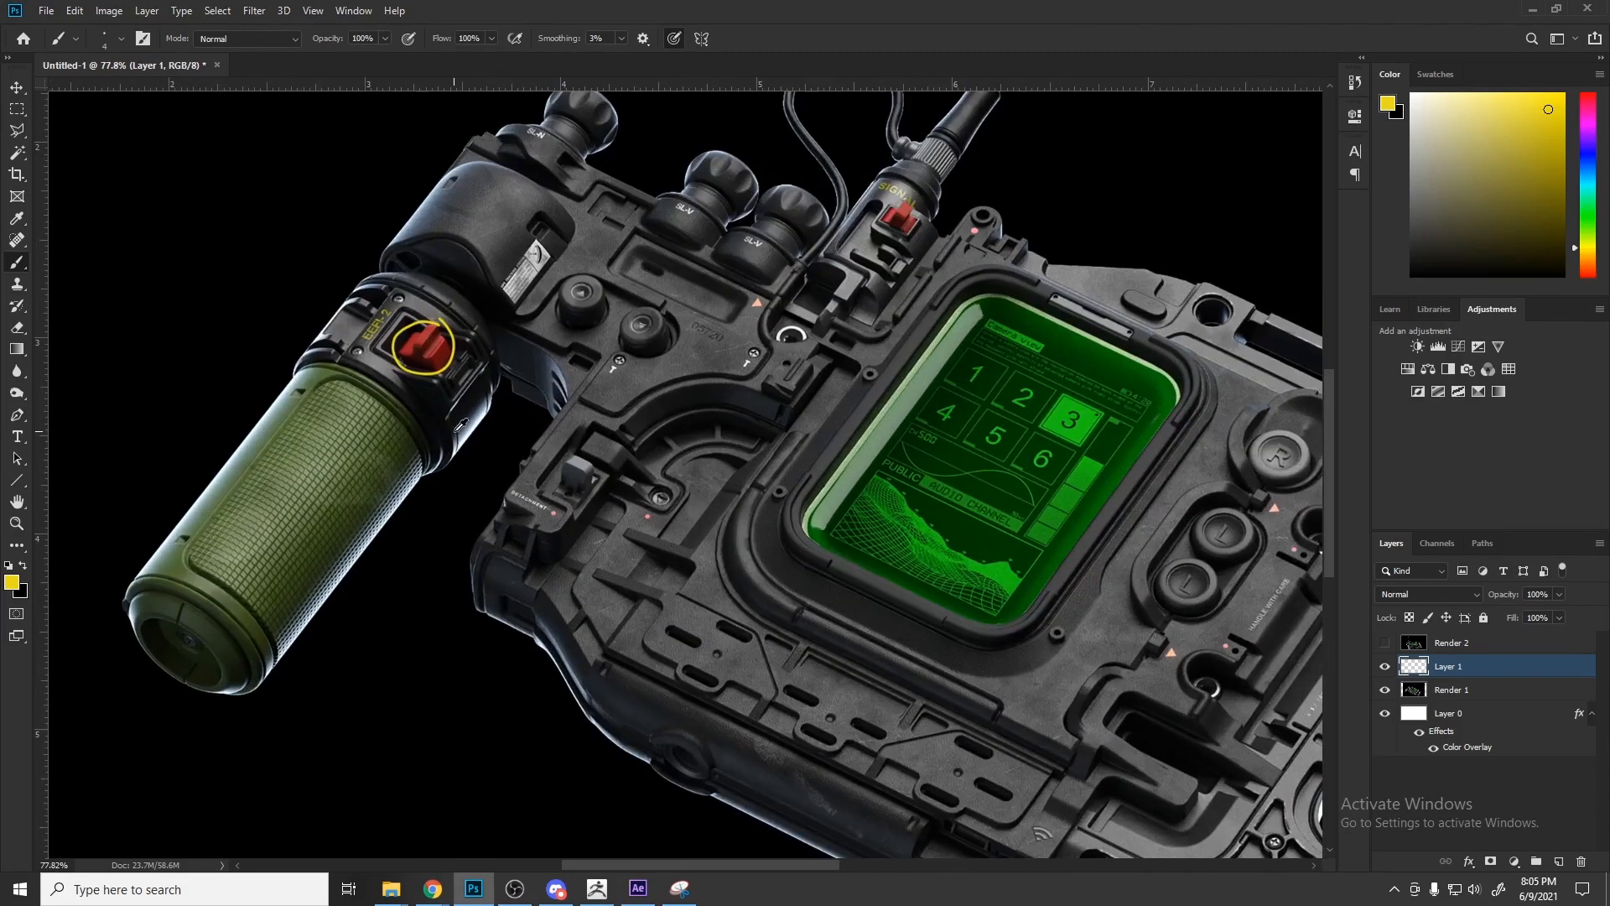
Step: Circle the sloped bracket beside the DETACHMENT latch in yellow, and undo the mark
alt+scroll(577, 570, down, 2)
alt+scroll(392, 475, up, 2)
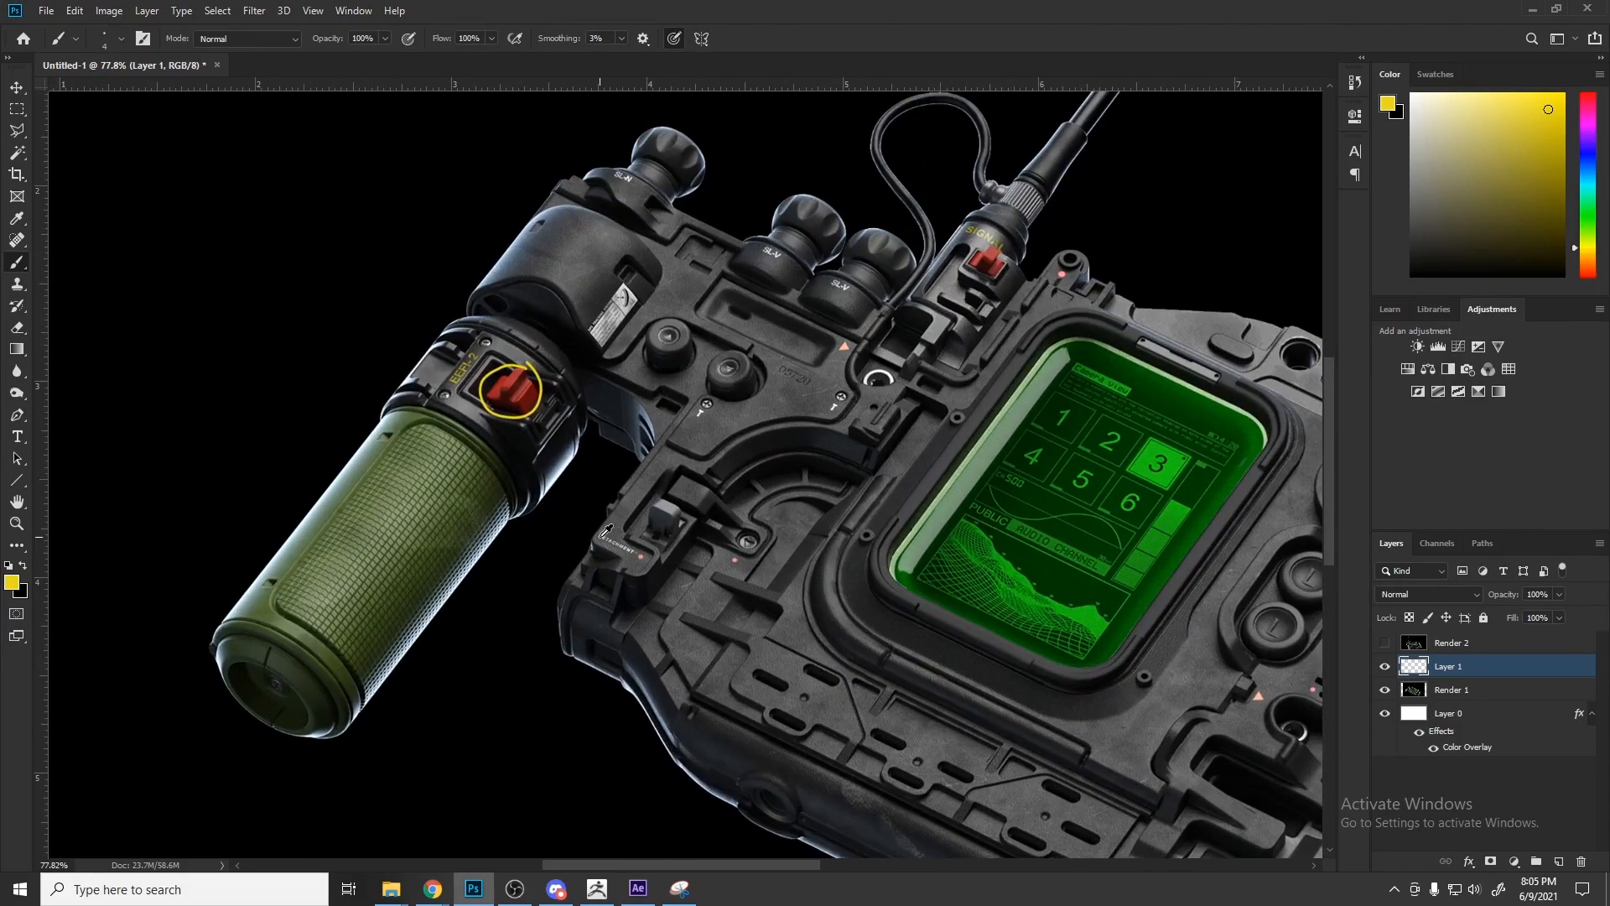
alt+scroll(784, 524, up, 4)
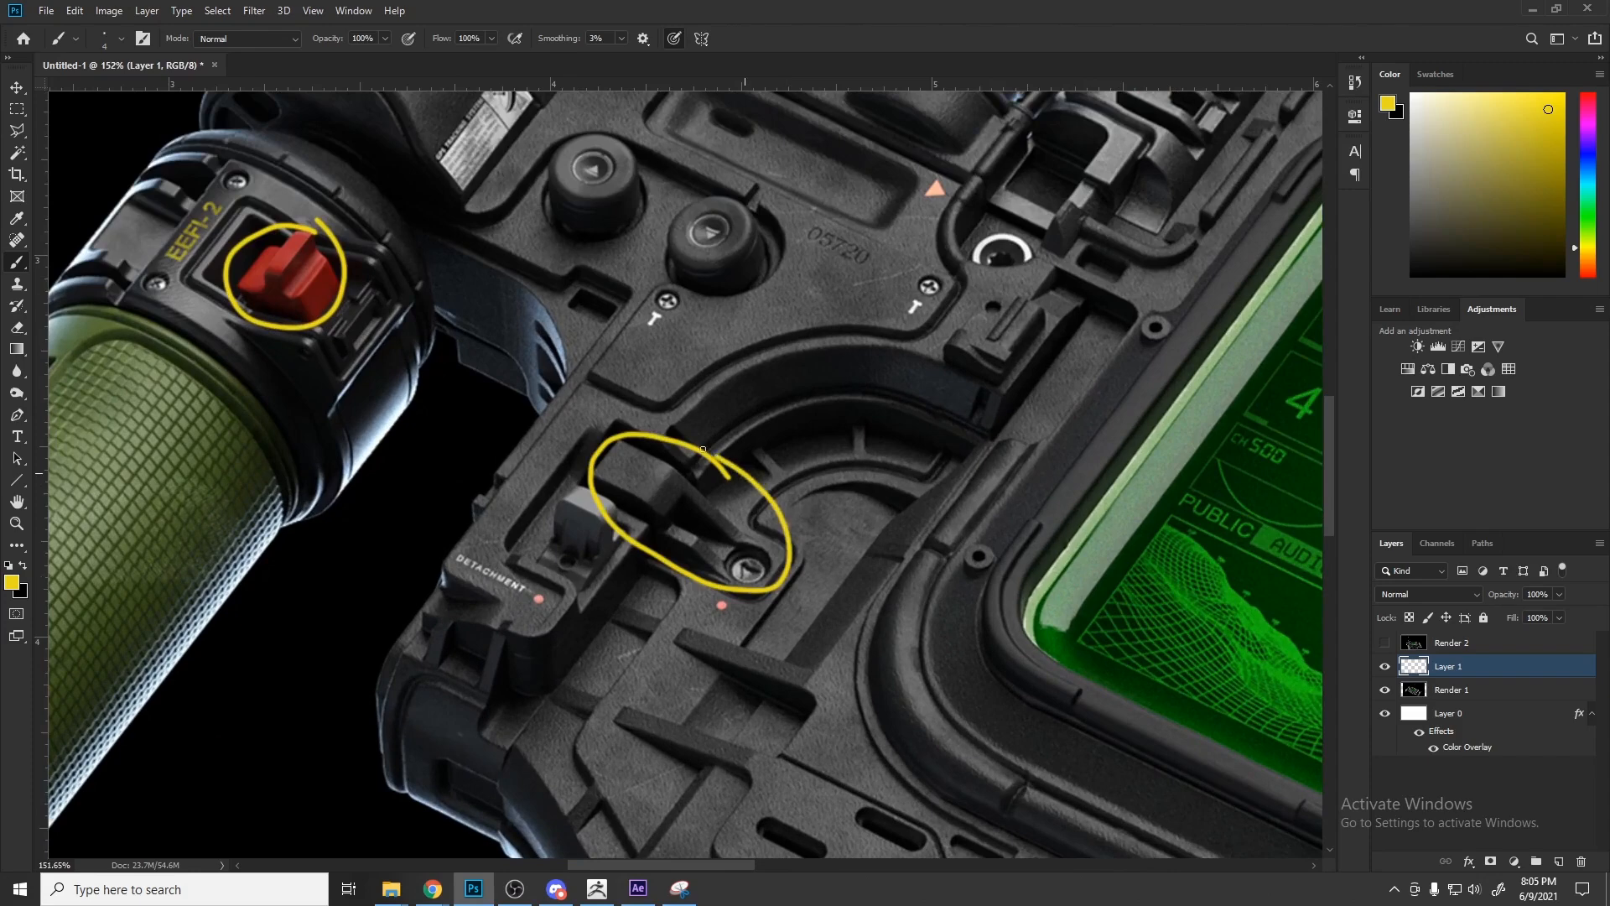
alt+scroll(829, 508, down, 1)
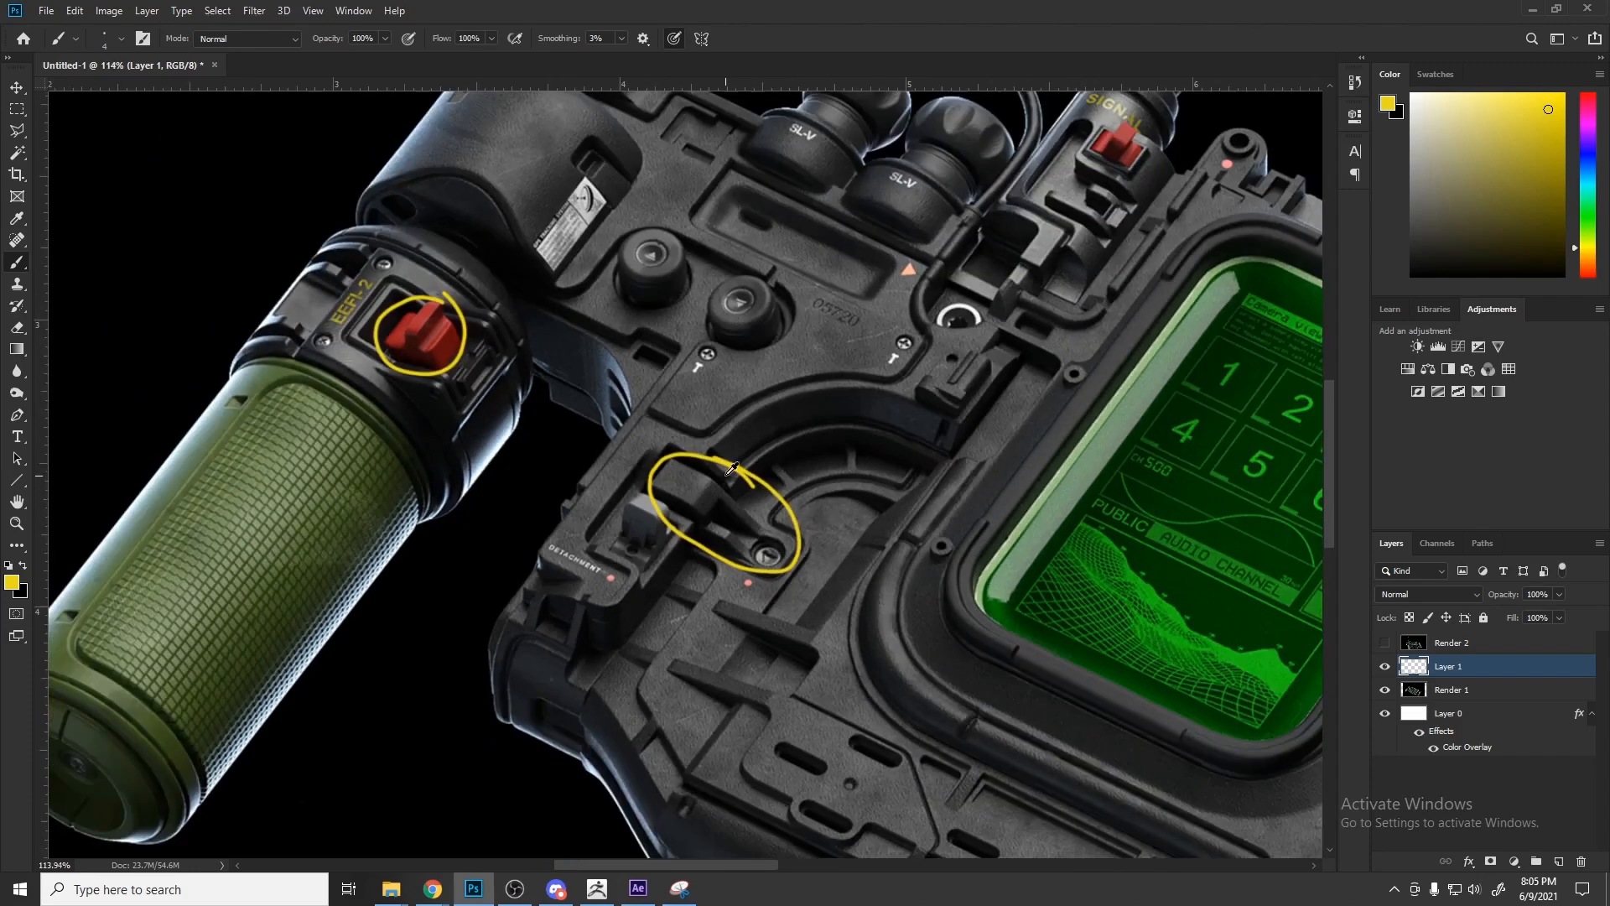
alt+scroll(734, 470, up, 1)
key(ctrl+z)
Step: Sketch a yellow perspective box around the sloped bracket, erasing its top edges and redrawing them lower
alt+scroll(715, 465, up, 1)
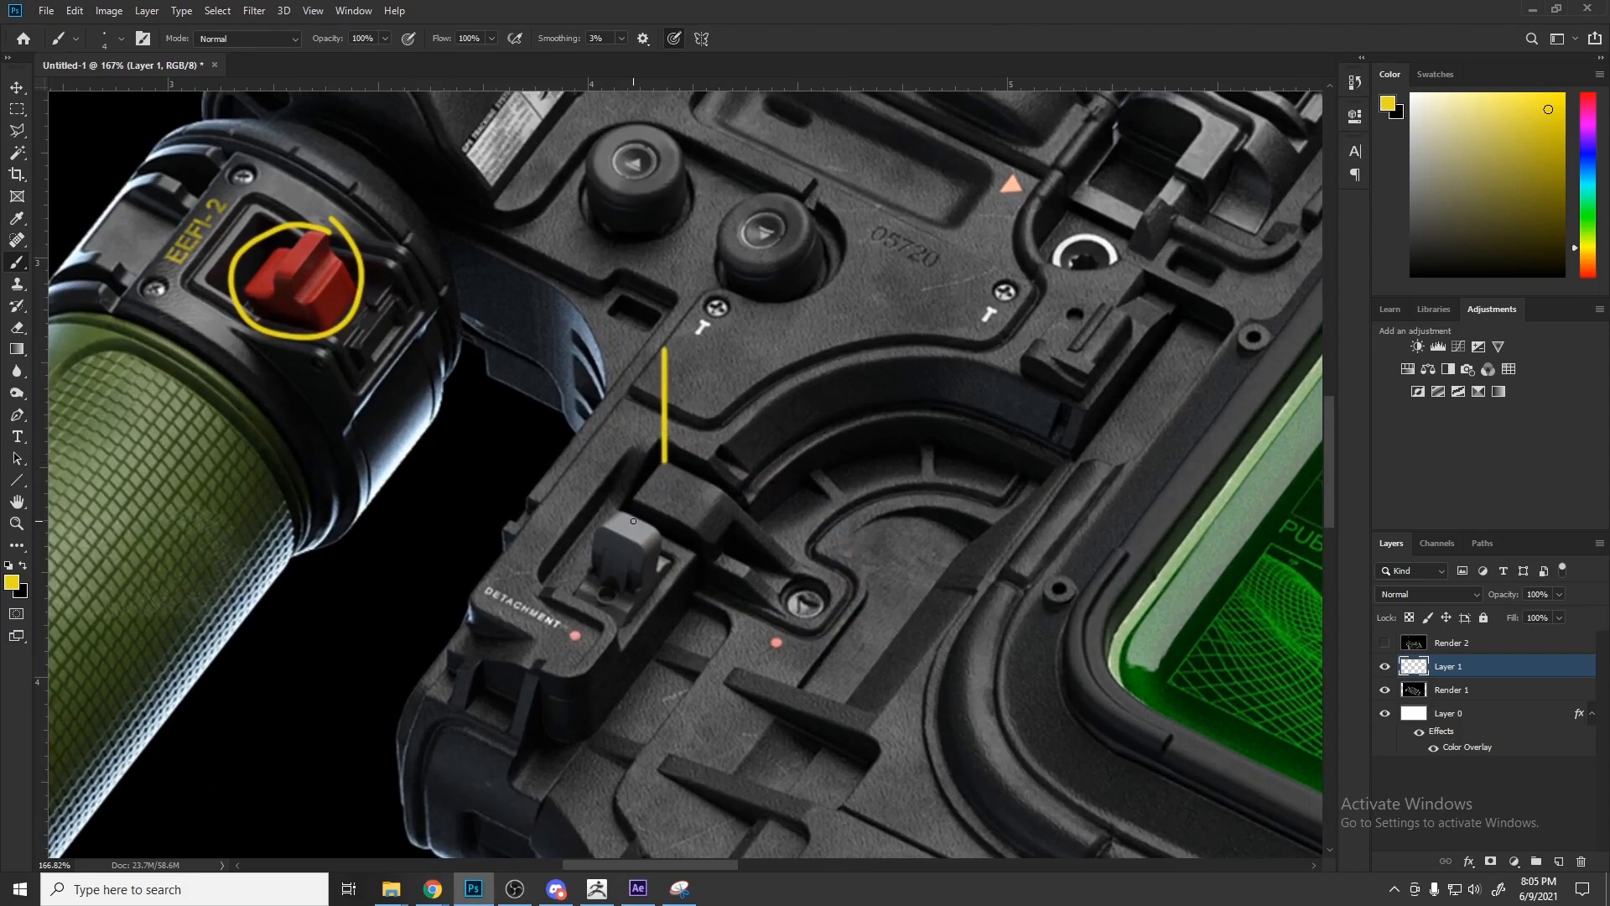
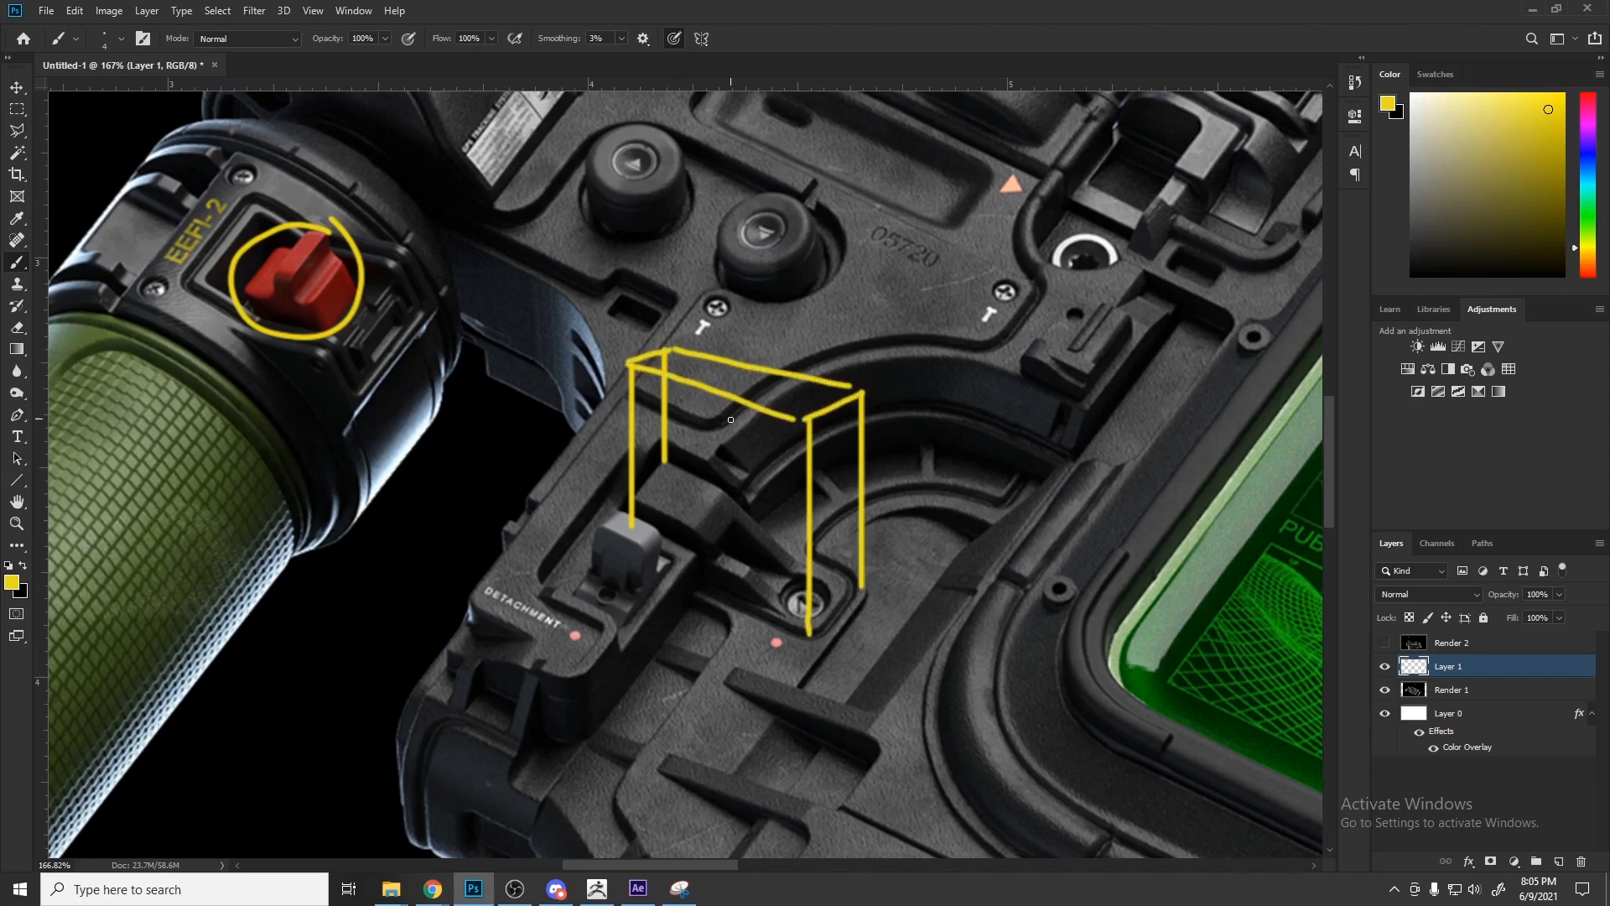
key(e)
alt+right_drag(848, 361, 835, 378)
drag(835, 377, 702, 385)
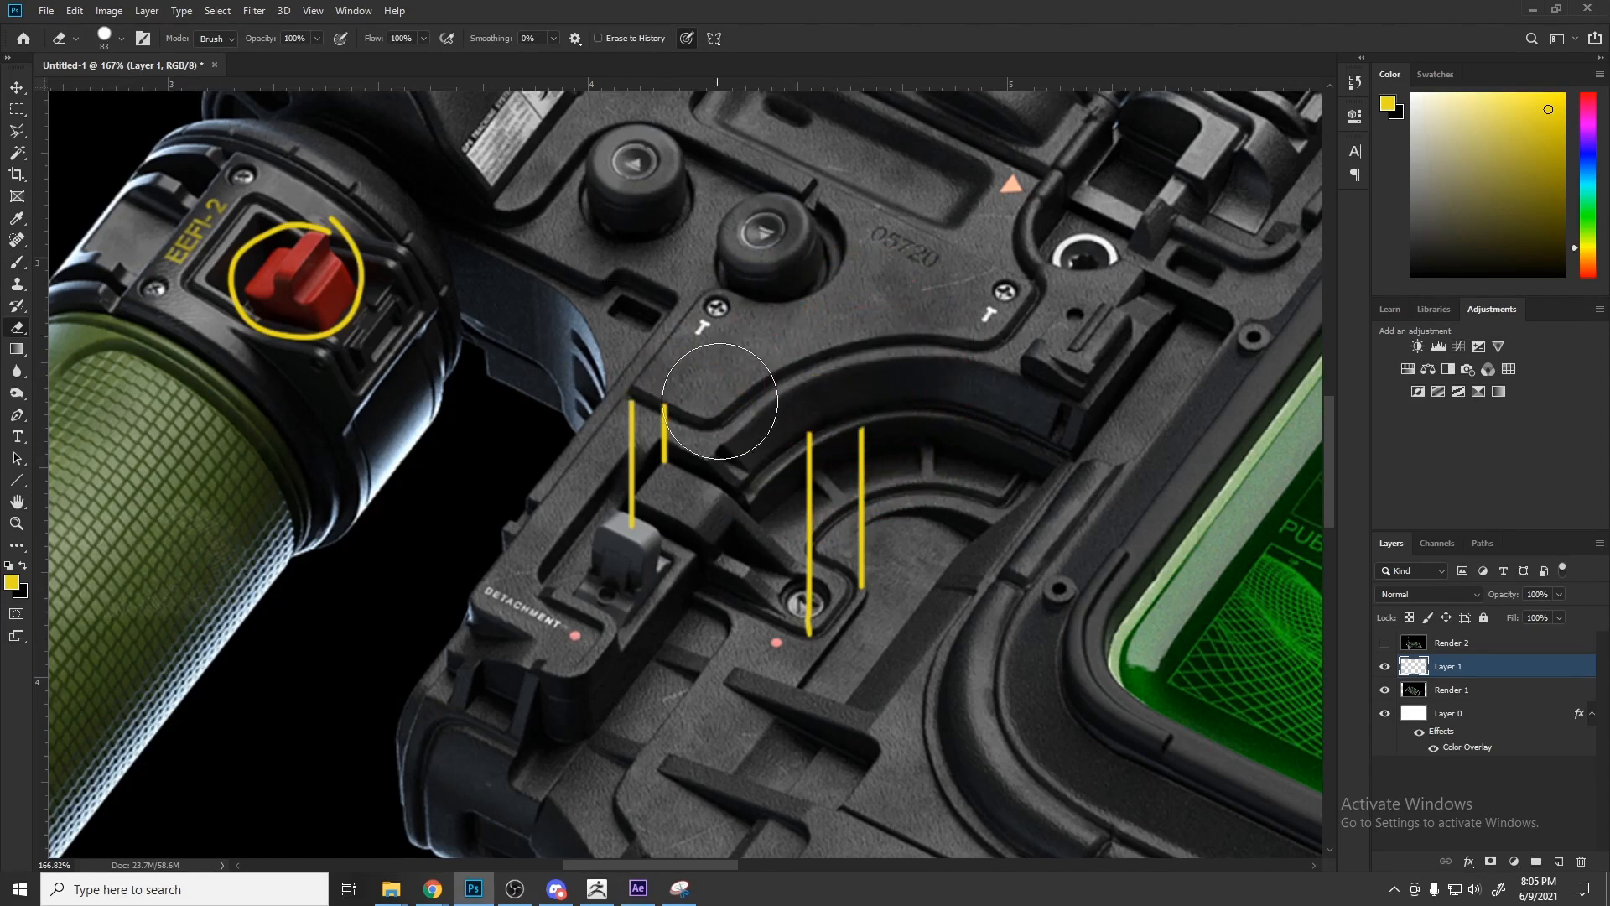
key(b)
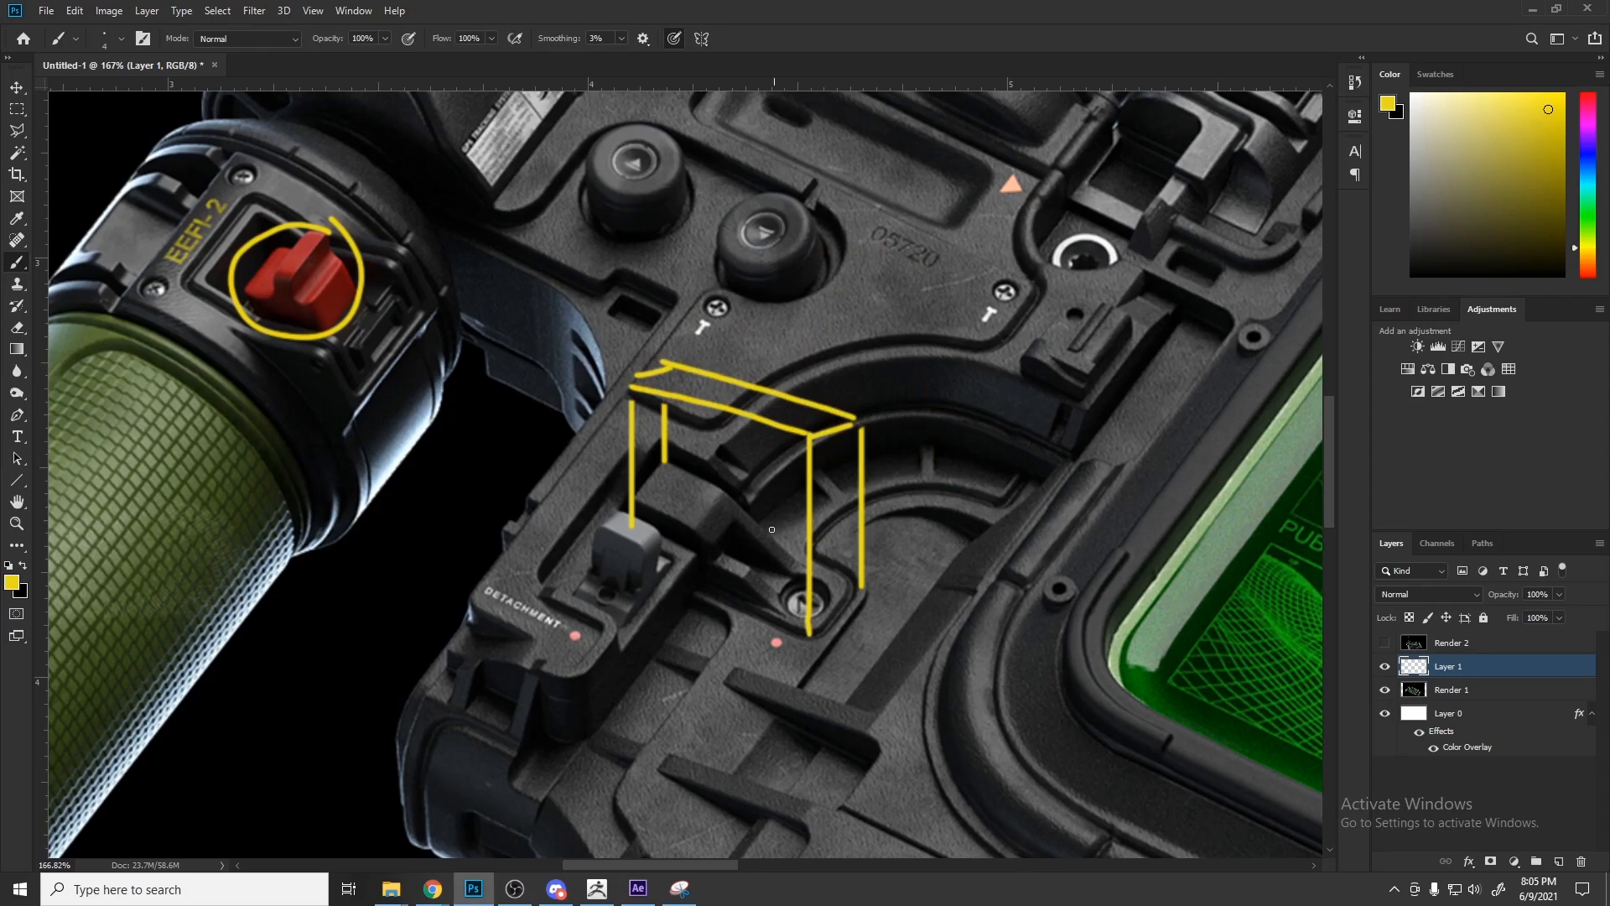
Step: Trace the bracket's sloped profile and the smaller rib beneath it in yellow inside the box sketch
alt+scroll(785, 575, up, 2)
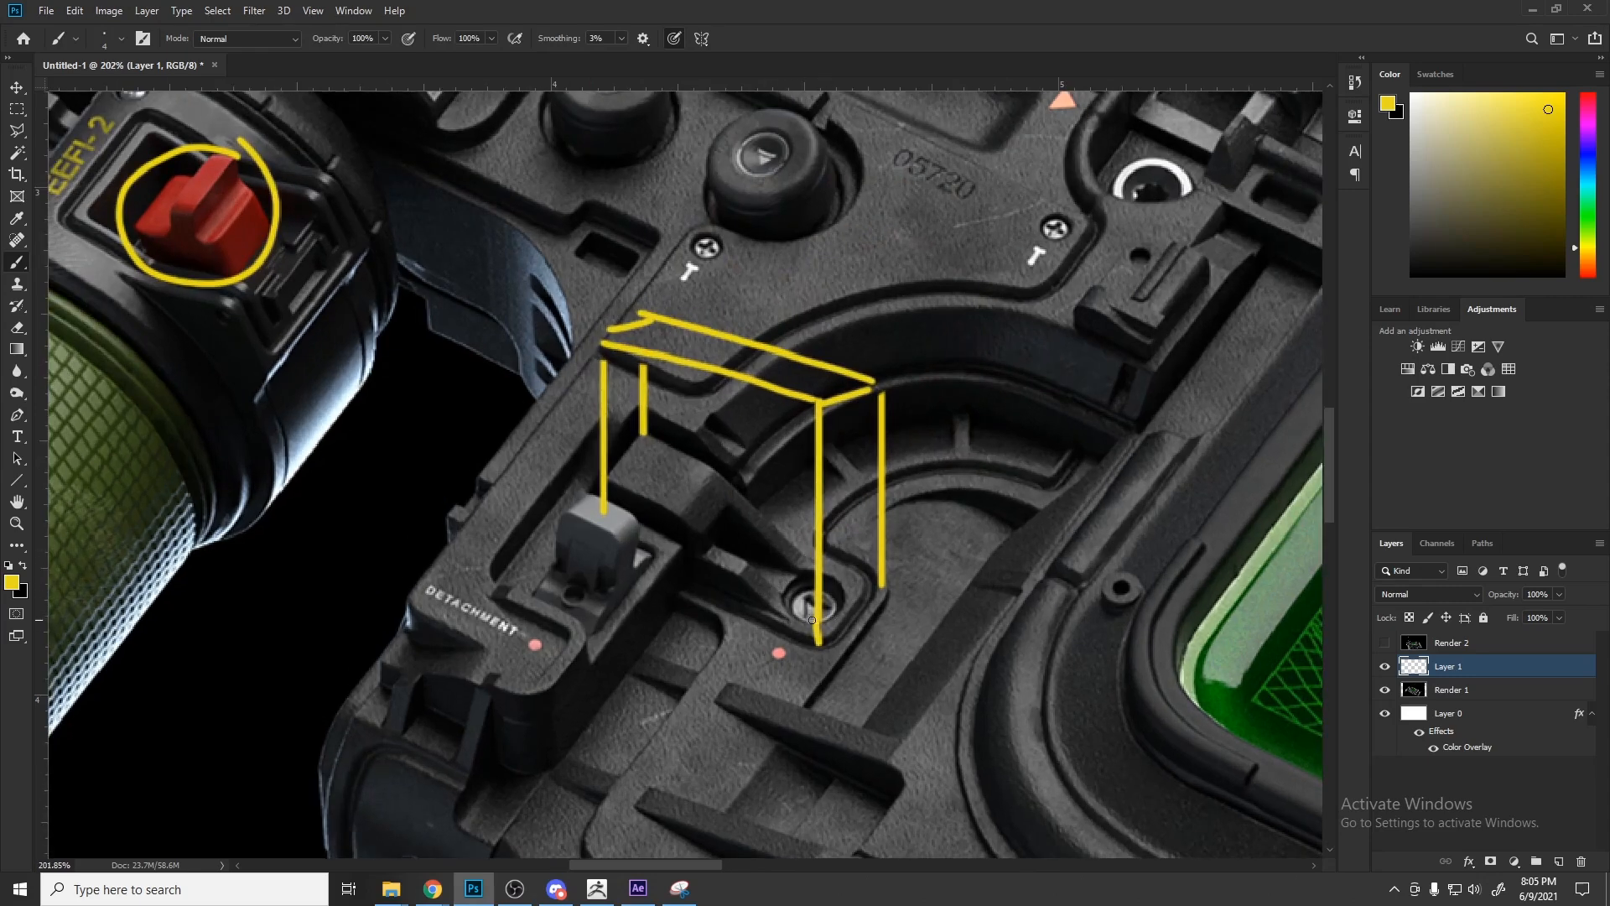
mouse_move(811, 577)
mouse_down()
mouse_move(801, 399)
mouse_move(753, 391)
mouse_up()
key(ctrl+z)
drag(927, 359, 564, 254)
key(ctrl+z)
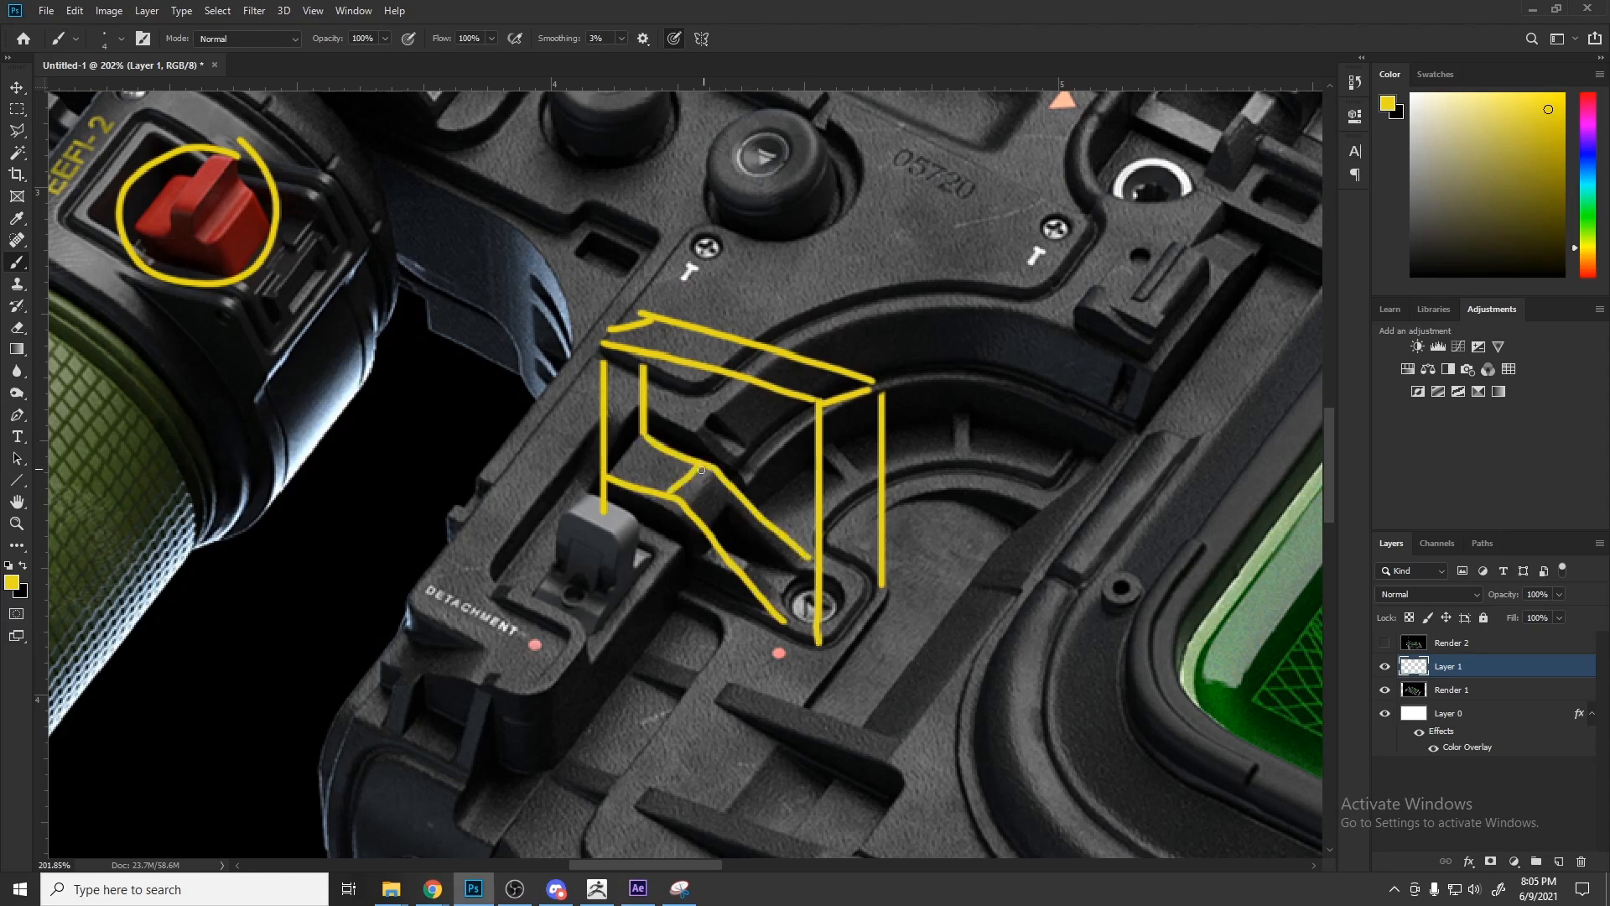
alt+scroll(739, 543, up, 2)
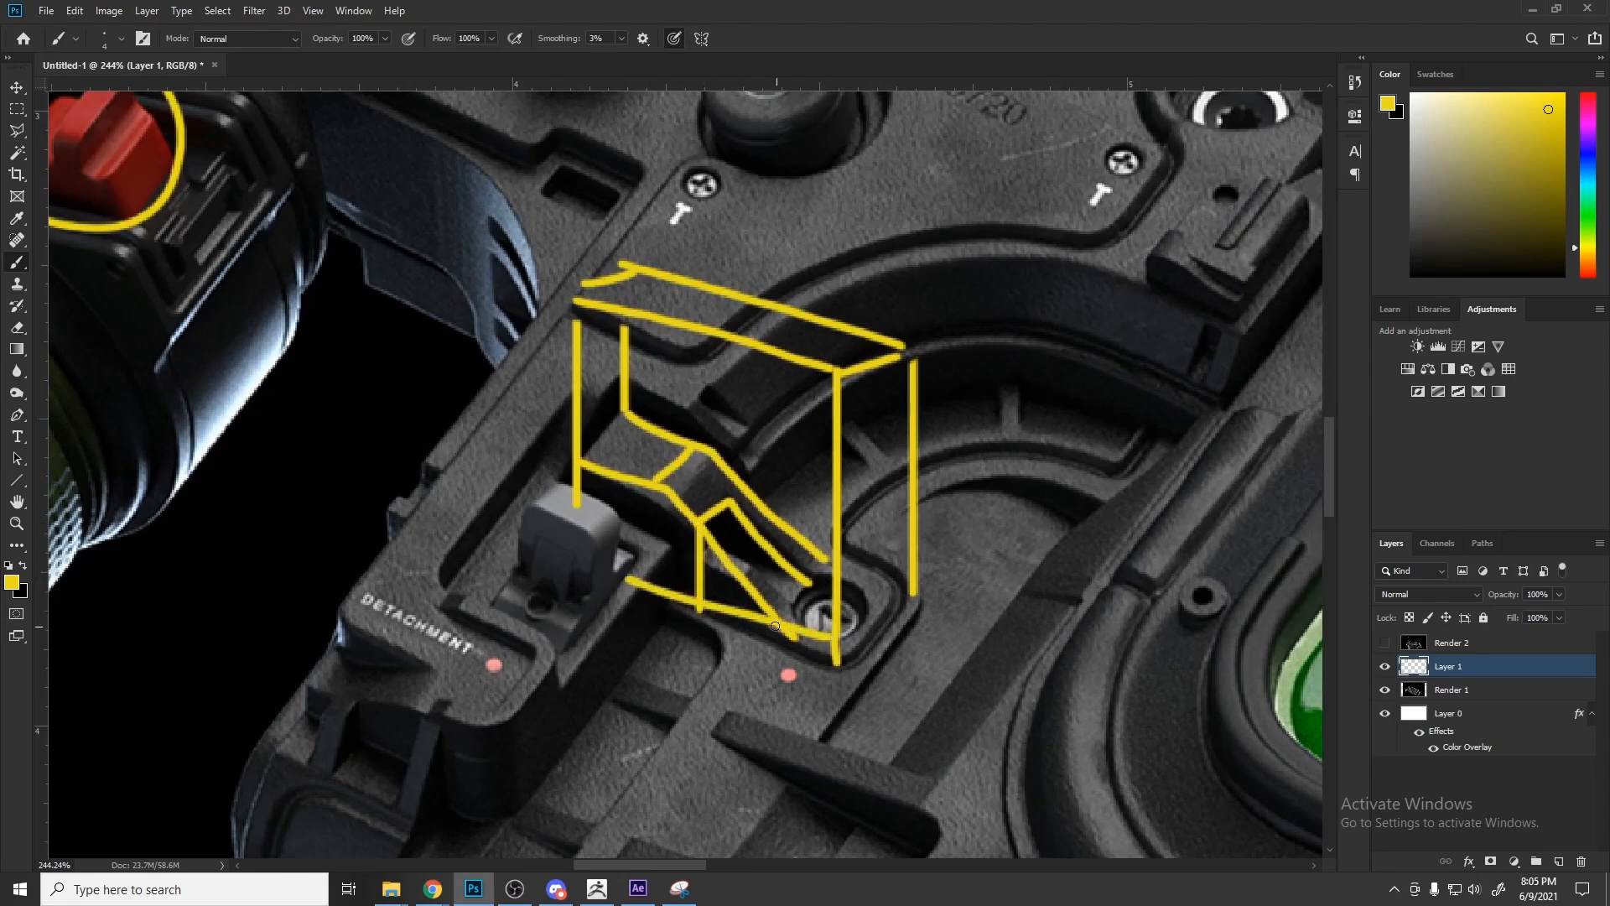
Step: Erase the box and profile sketch with a larger eraser, mark the screw recess rim beside the bracket, and undo that mark
key(e)
mouse_move(814, 601)
alt+right_down()
mouse_move(863, 618)
mouse_move(922, 609)
alt+right_up()
mouse_move(846, 599)
alt+right_down()
mouse_move(899, 611)
mouse_move(923, 597)
alt+right_up()
drag(917, 593, 458, 309)
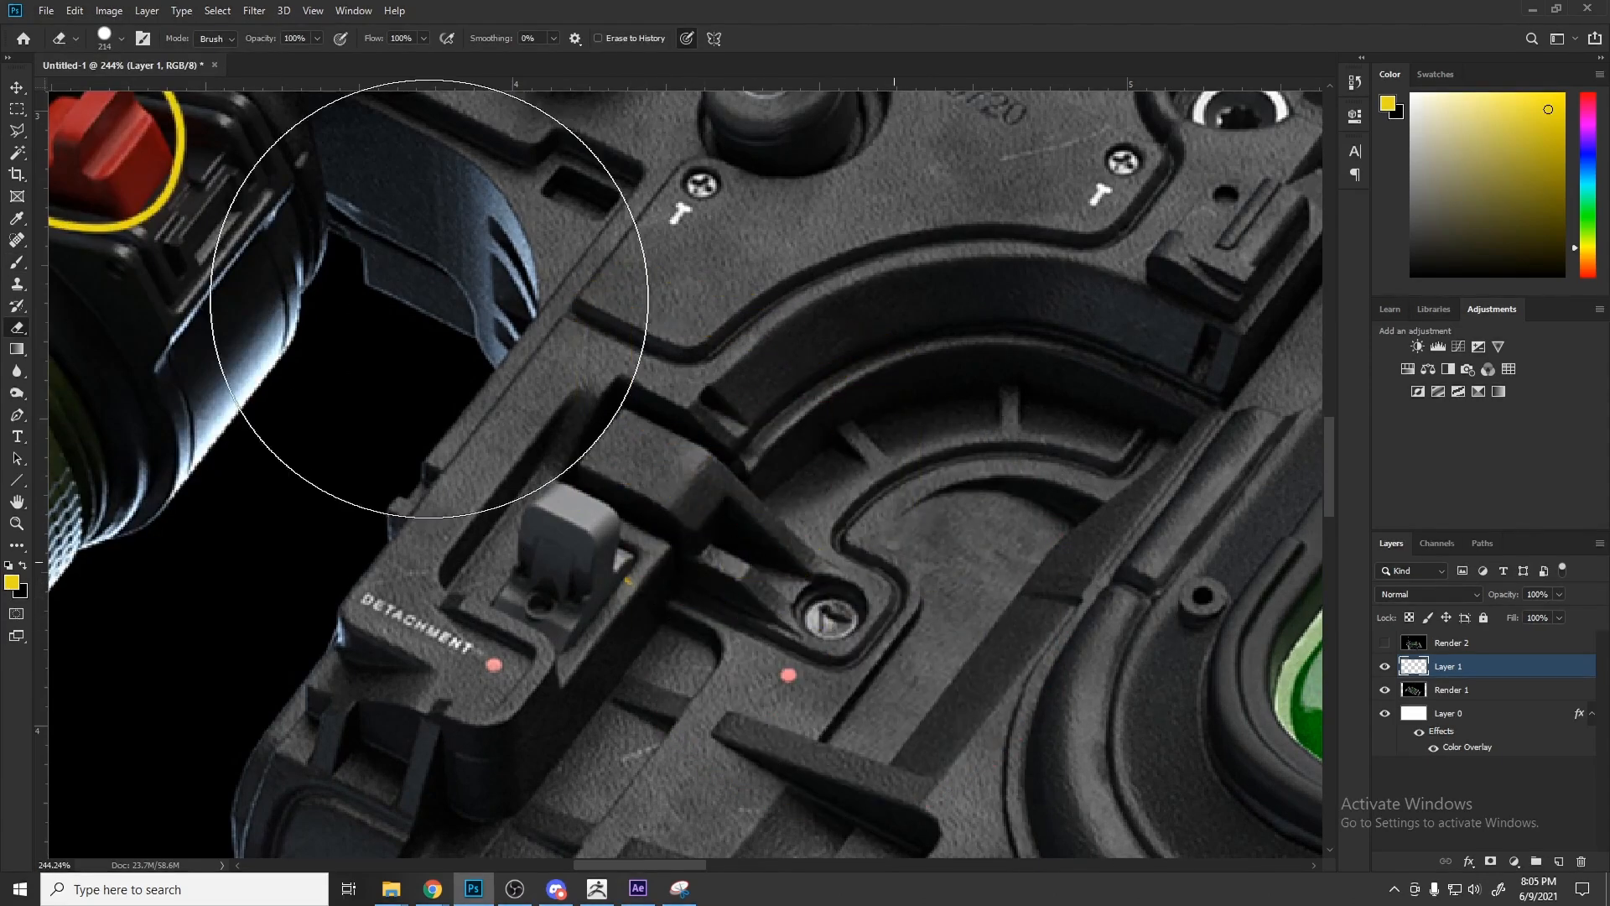
key(b)
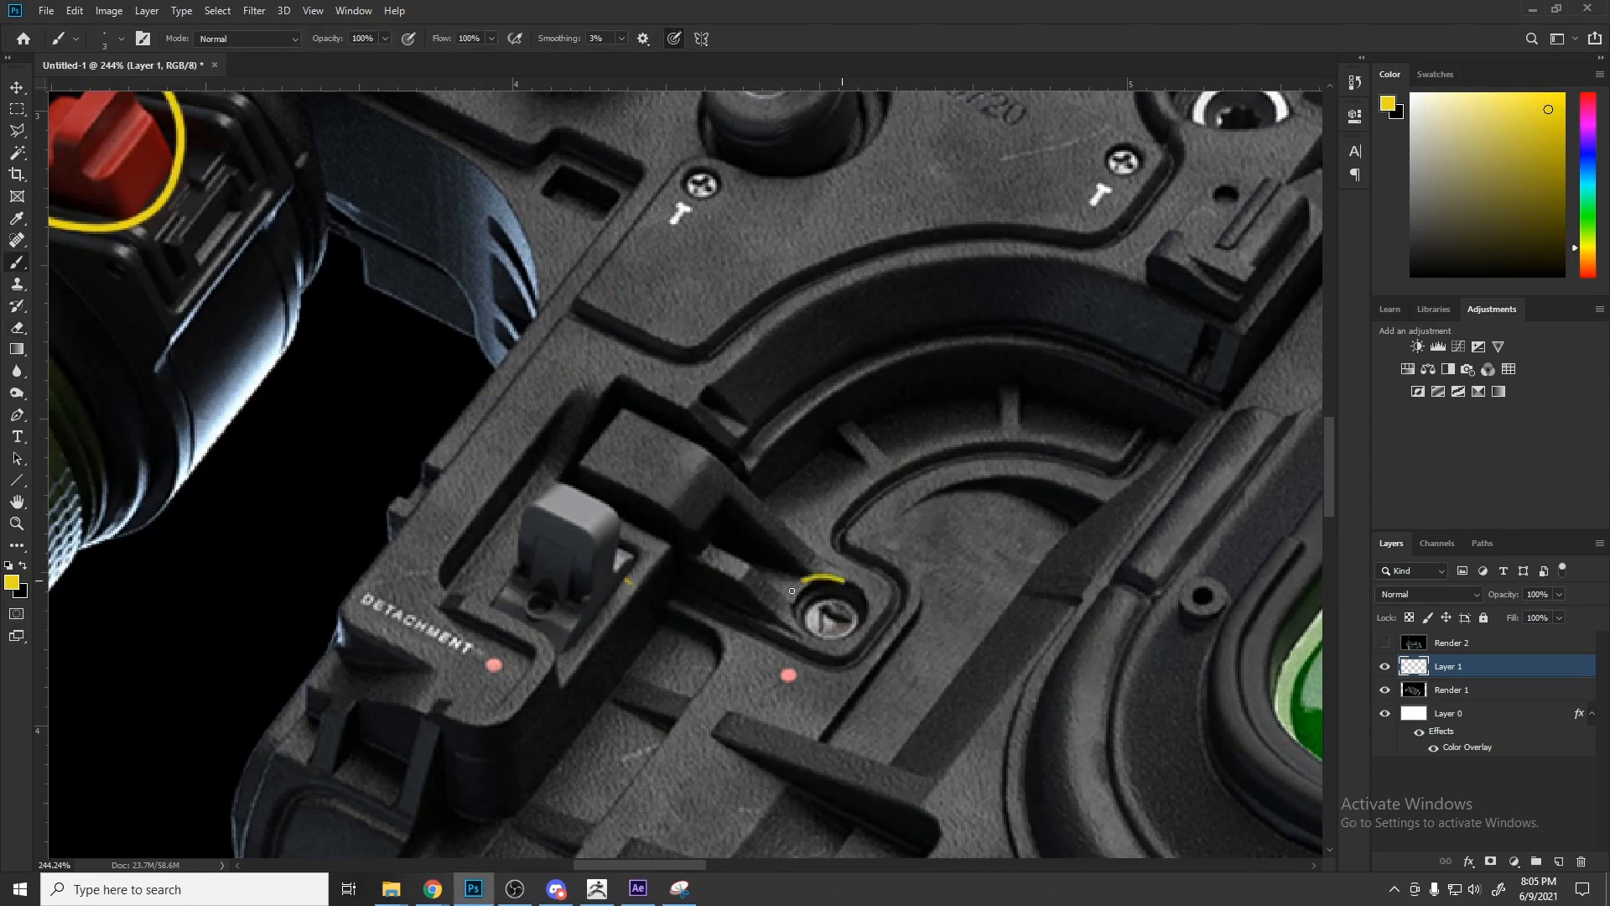
alt+scroll(893, 621, up, 3)
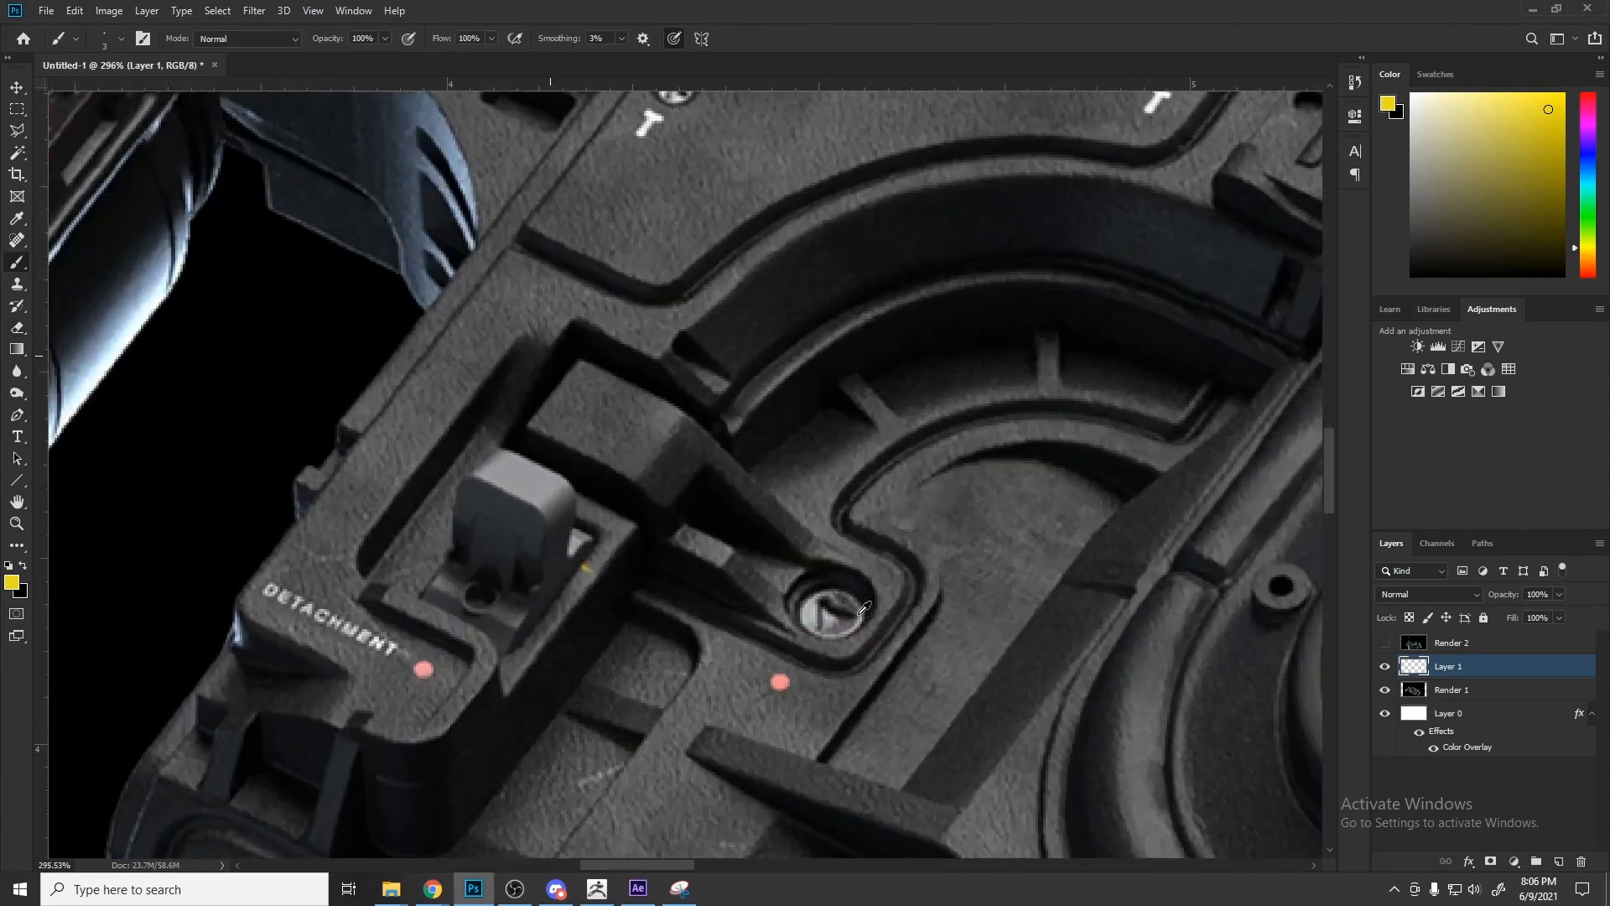
Step: Examine the device's control panel, antenna mount, screen surround and side handle for further shapes to recreate
alt+scroll(871, 606, down, 9)
alt+scroll(634, 558, down, 10)
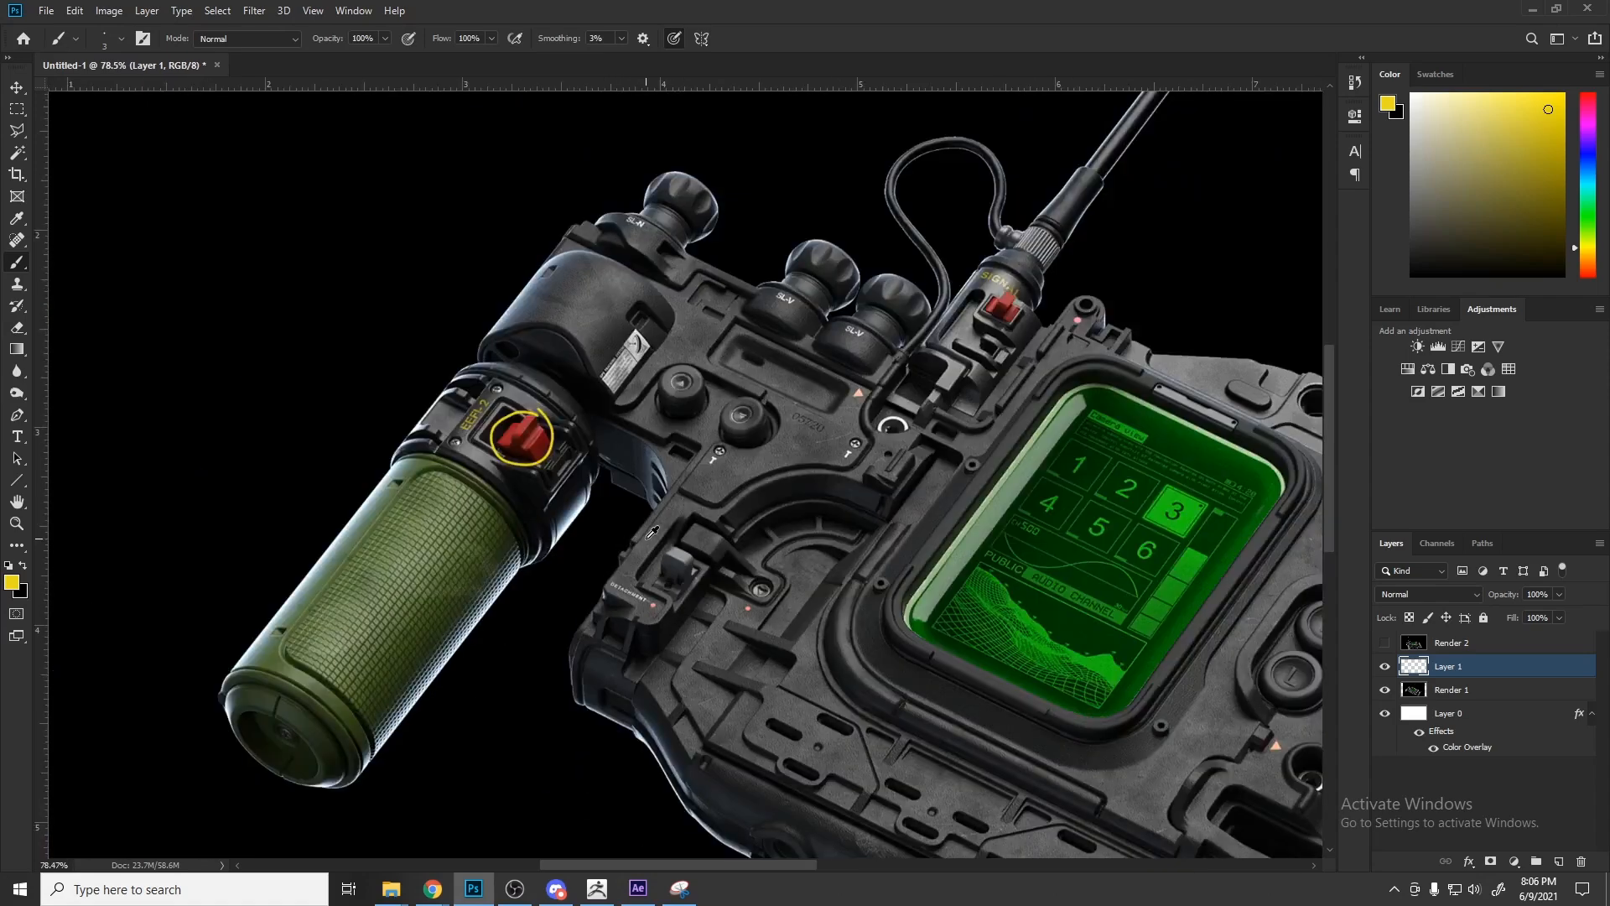
alt+scroll(739, 496, up, 4)
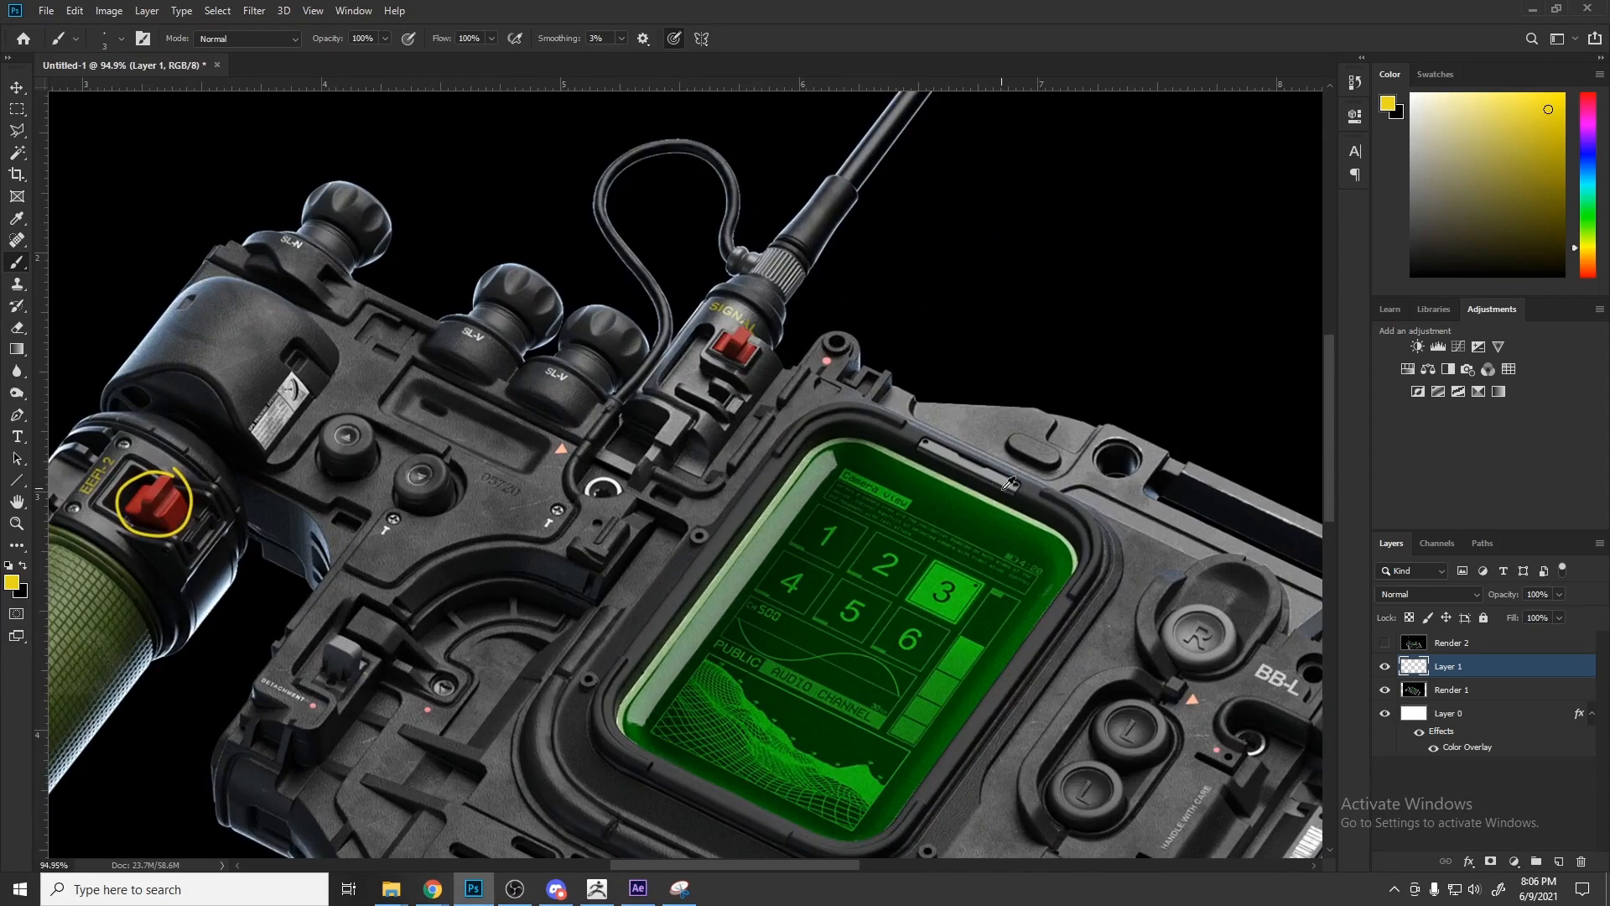
alt+scroll(1000, 476, down, 5)
alt+scroll(654, 320, up, 5)
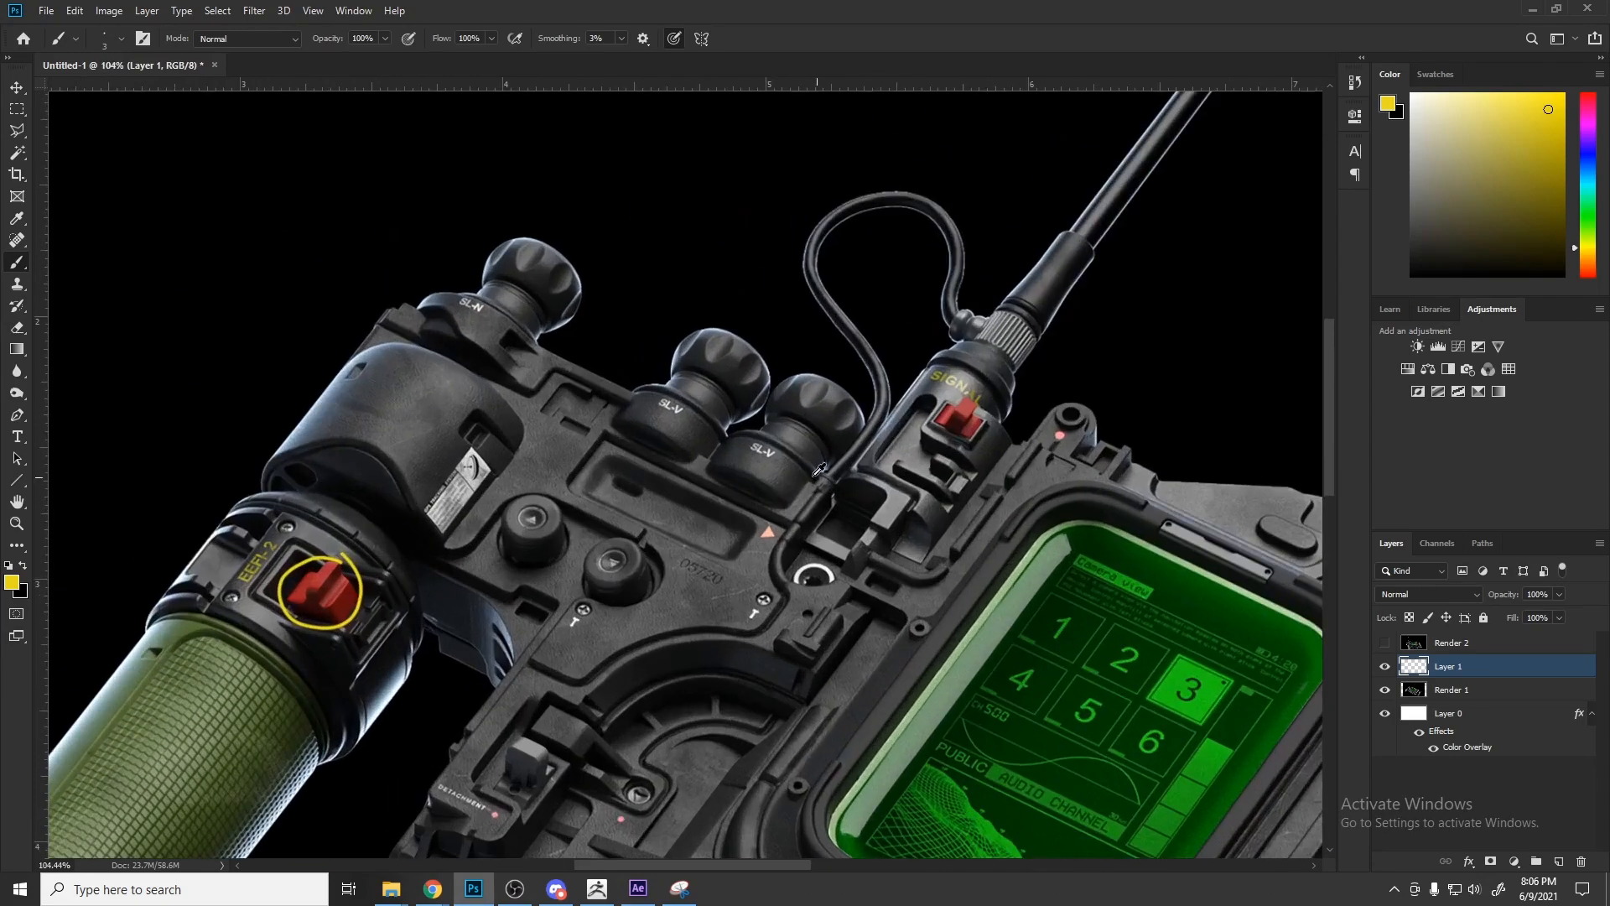
alt+scroll(625, 411, down, 5)
alt+scroll(629, 452, up, 3)
alt+scroll(843, 489, down, 3)
alt+scroll(934, 520, up, 4)
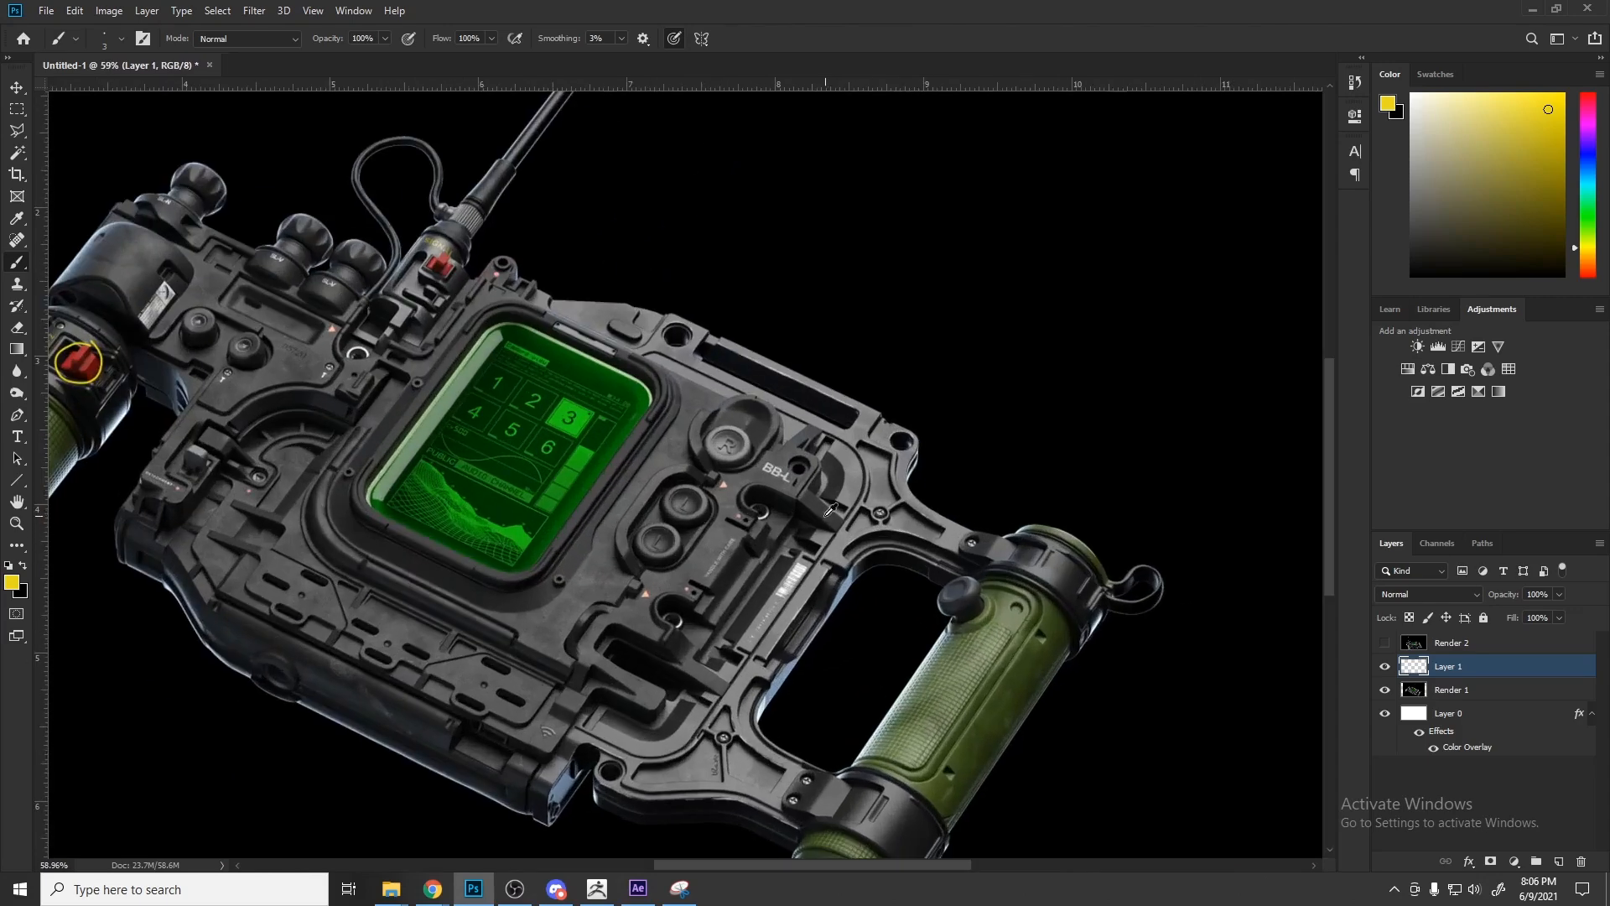
alt+scroll(830, 512, down, 2)
alt+scroll(785, 453, up, 3)
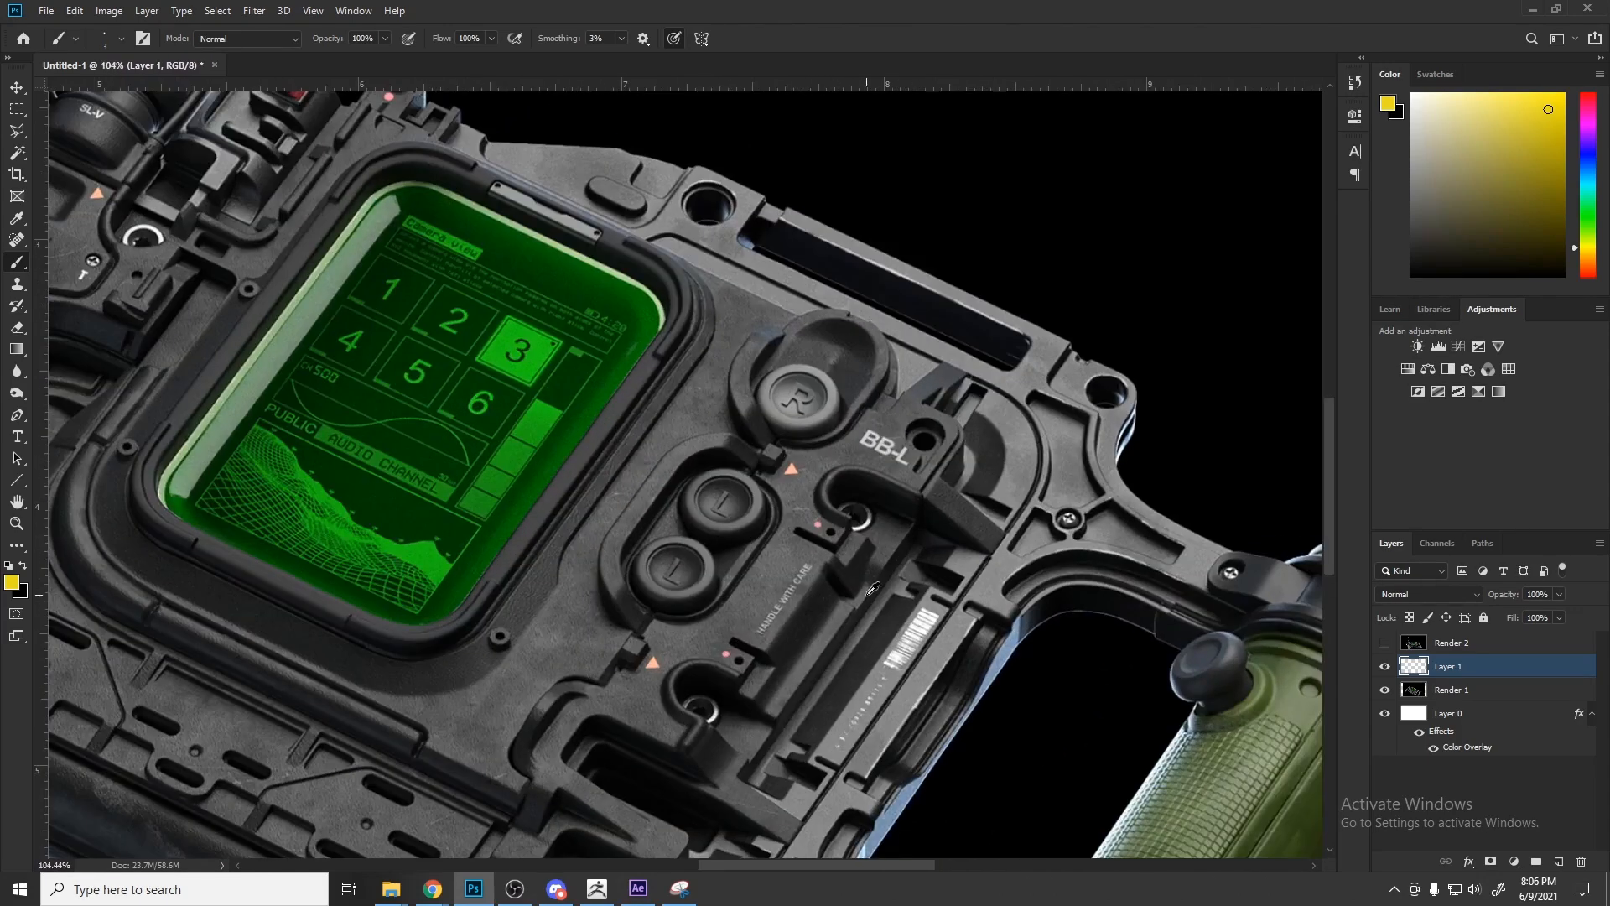
alt+scroll(729, 426, down, 2)
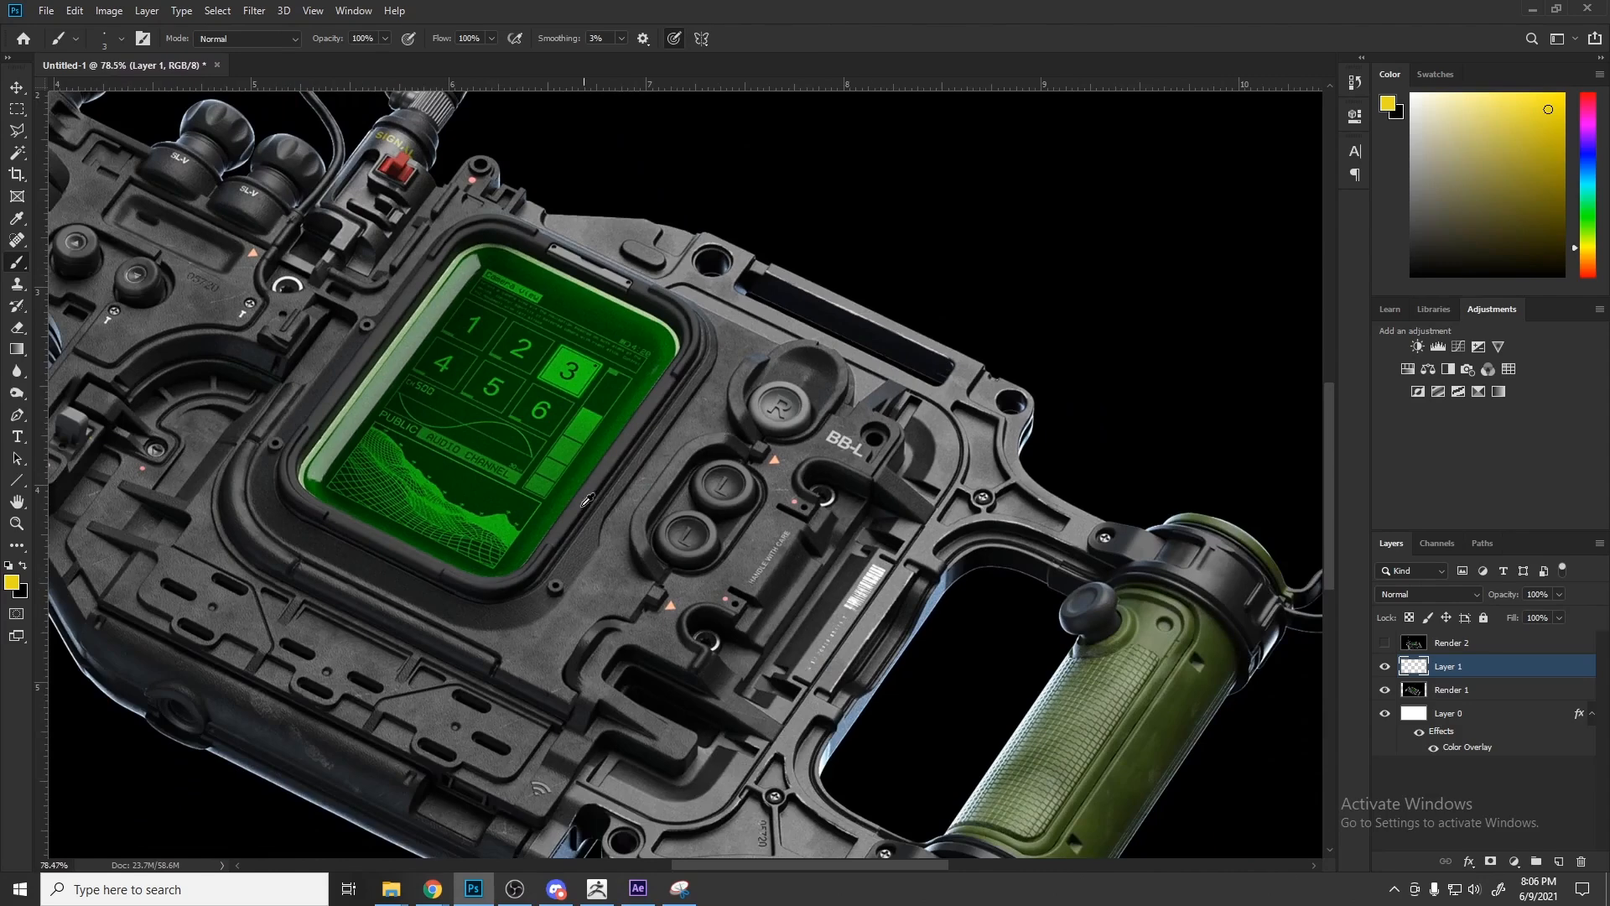
alt+scroll(480, 652, up, 2)
alt+scroll(692, 608, down, 2)
alt+scroll(759, 743, up, 1)
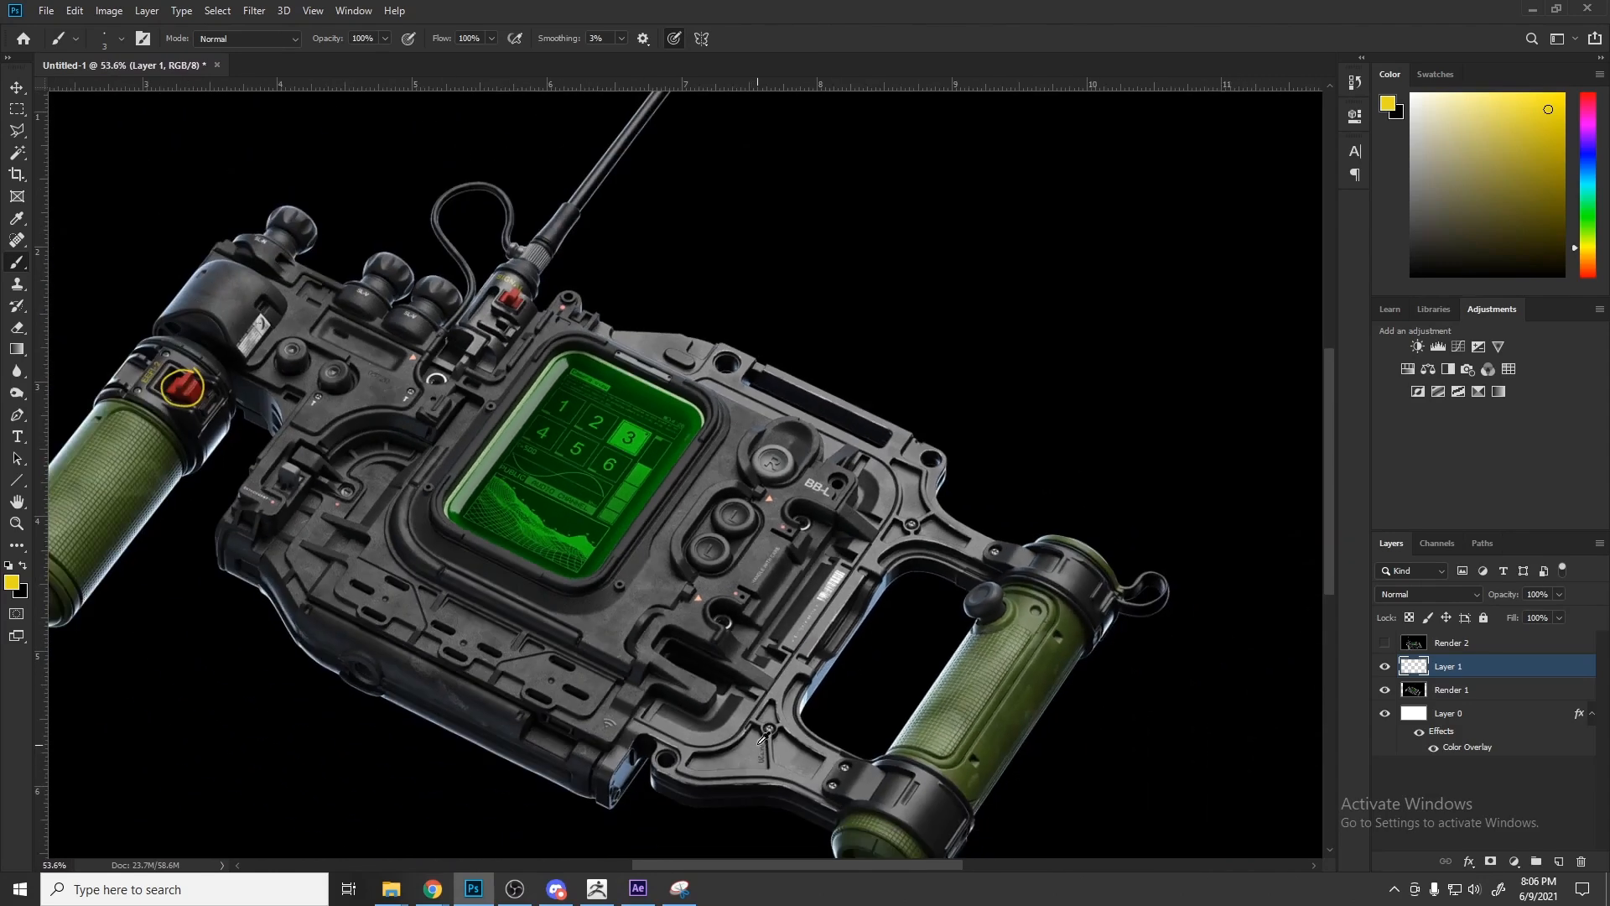
alt+scroll(752, 785, up, 1)
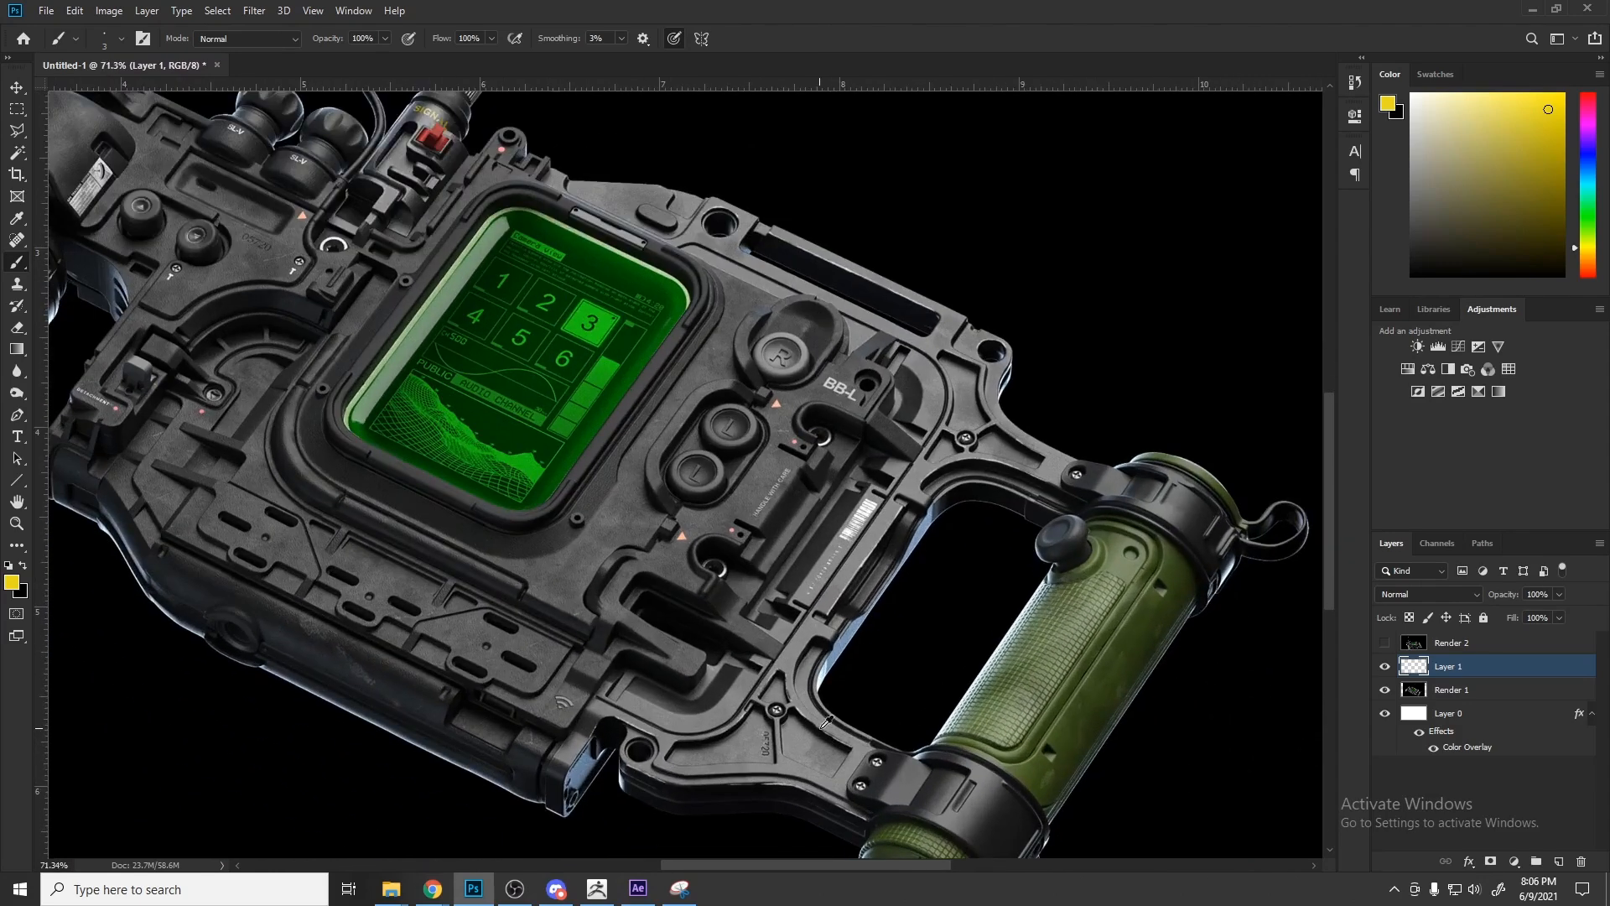
Step: Outline in yellow the curved bracket joining the device body to the end of the green side handle
alt+scroll(868, 759, up, 4)
alt+scroll(887, 604, down, 4)
alt+scroll(797, 760, up, 5)
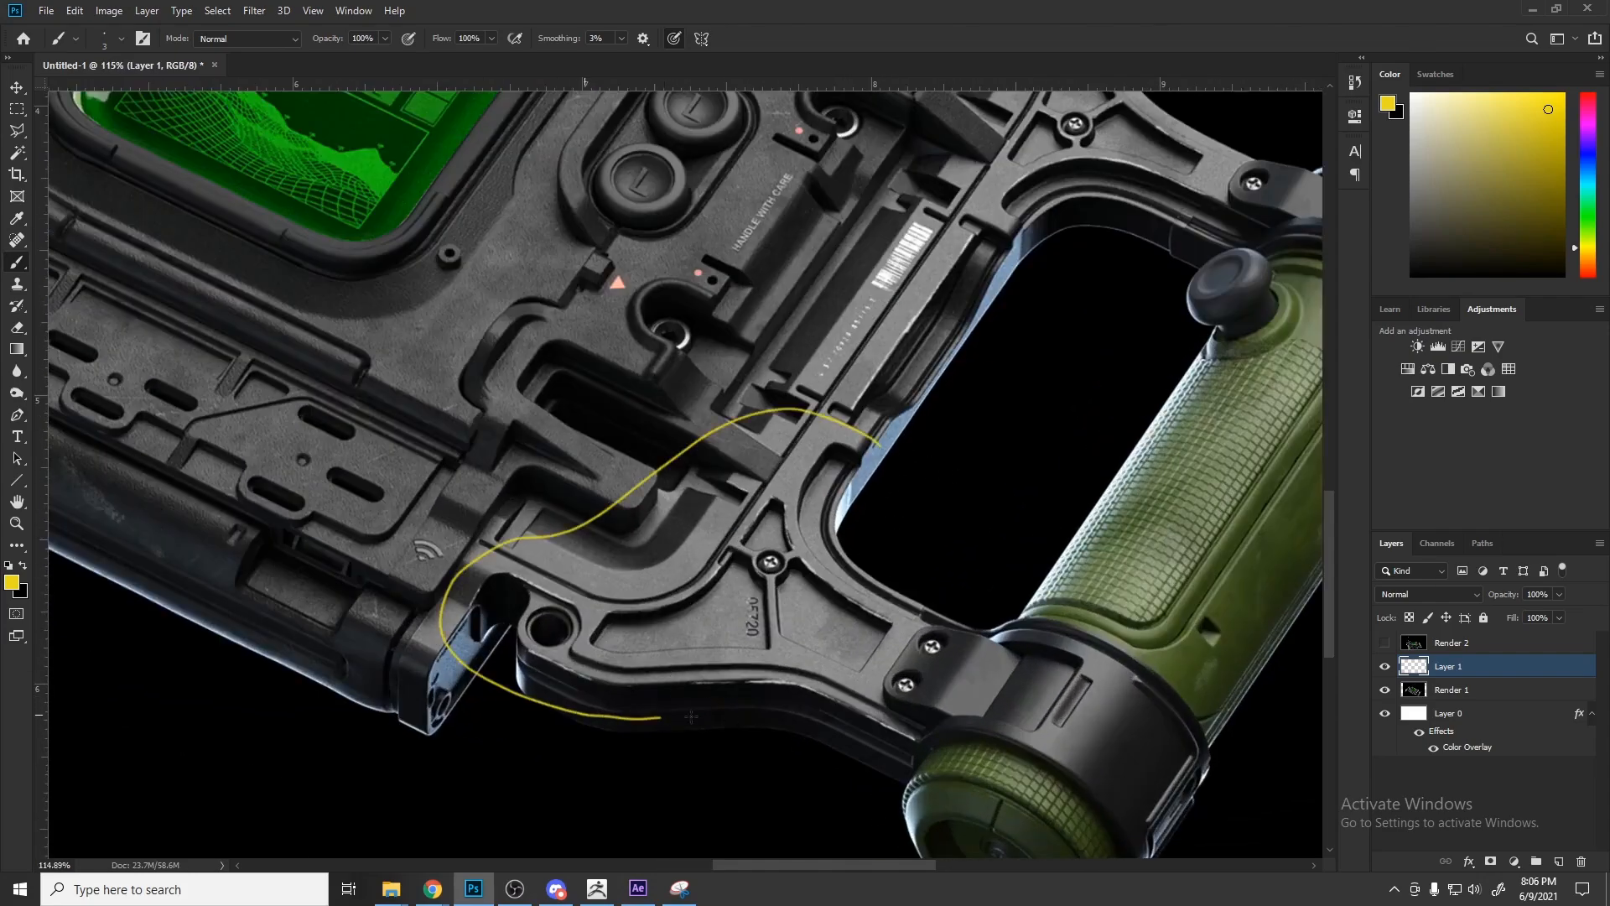
alt+scroll(1004, 618, down, 2)
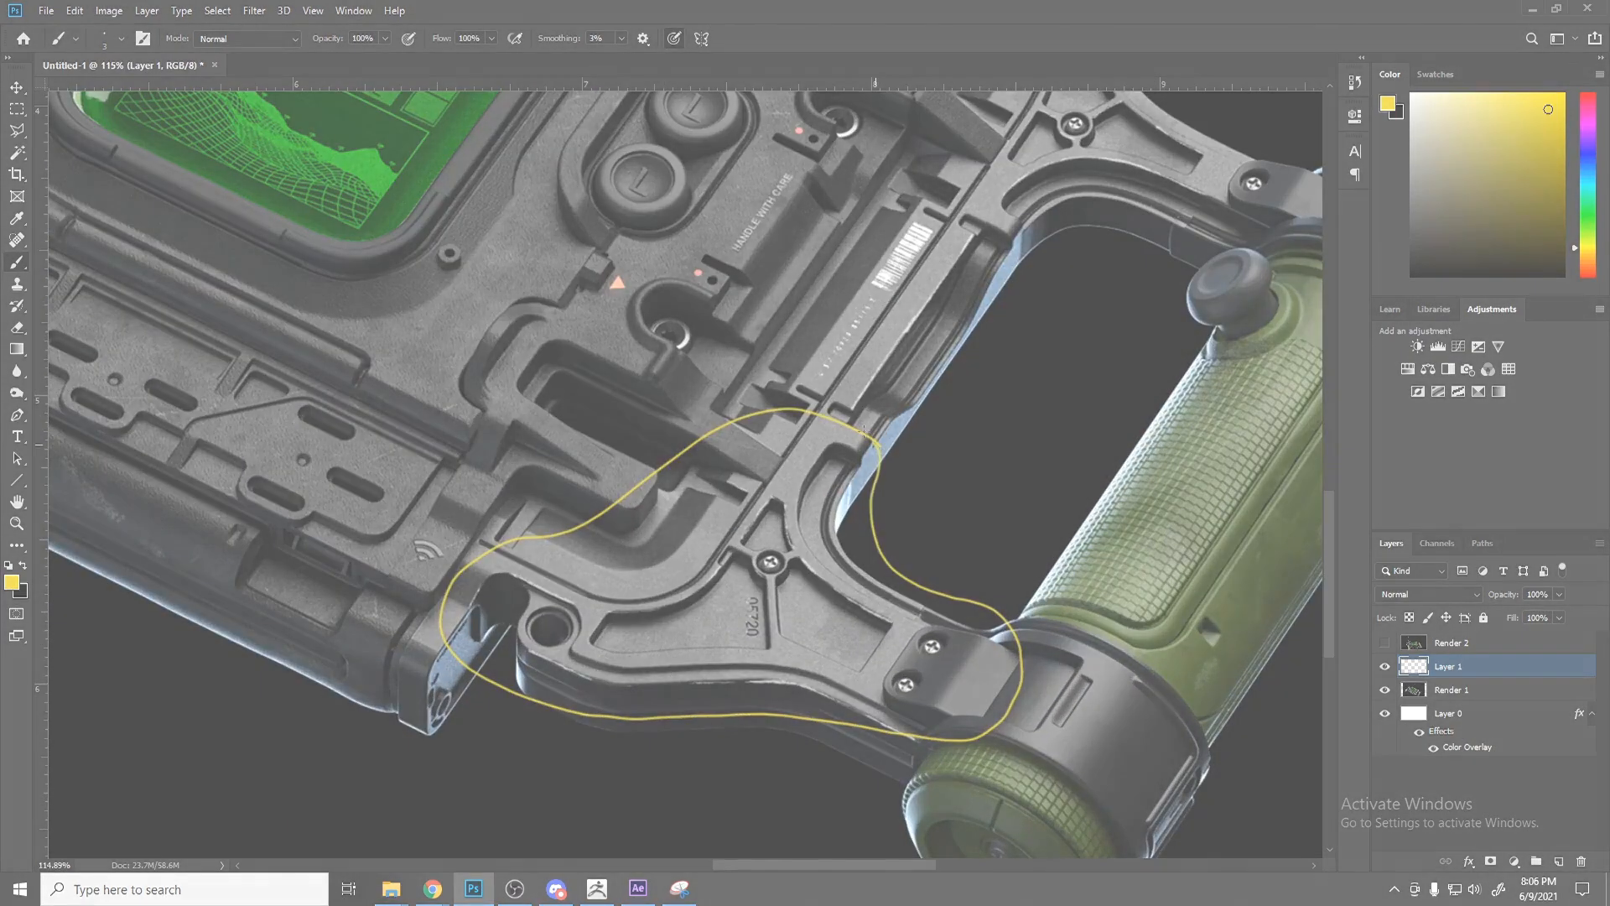
alt+scroll(804, 575, down, 3)
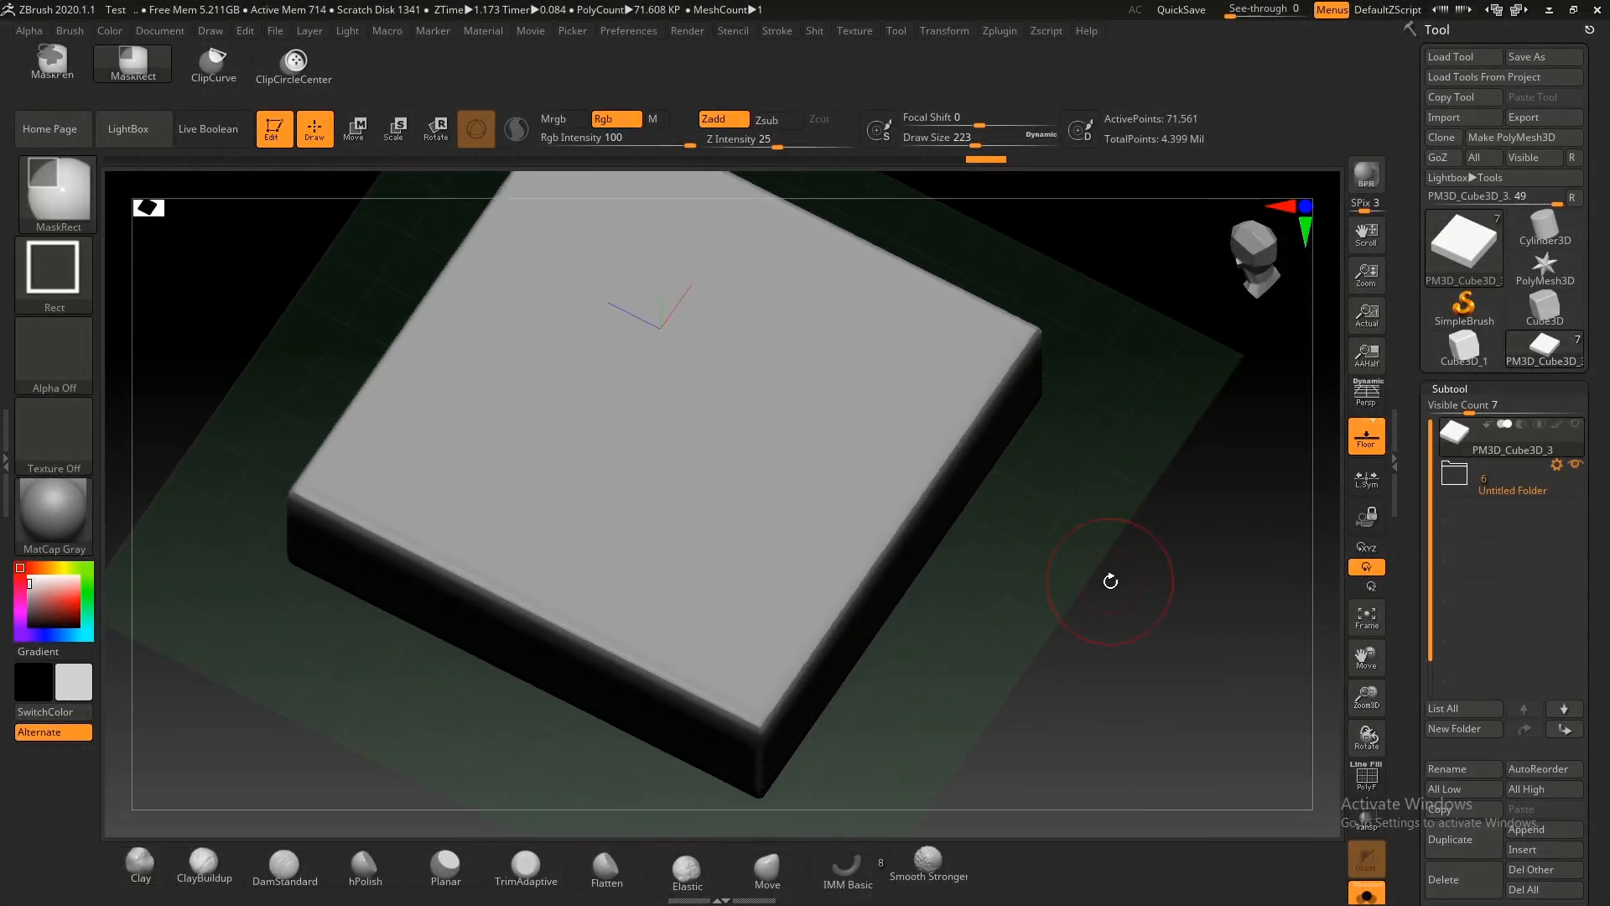
Step: Switch to ZBrush and inspect the flat square block from several angles, toggling its polyframe display
mouse_move(1107, 575)
mouse_down()
mouse_move(1085, 496)
mouse_move(1090, 545)
mouse_move(1158, 564)
mouse_move(1135, 593)
mouse_move(1010, 561)
mouse_move(1084, 610)
mouse_up()
mouse_move(1084, 610)
right_down()
mouse_move(949, 526)
mouse_move(1040, 564)
mouse_move(1024, 584)
mouse_move(1025, 565)
mouse_move(1040, 574)
right_up()
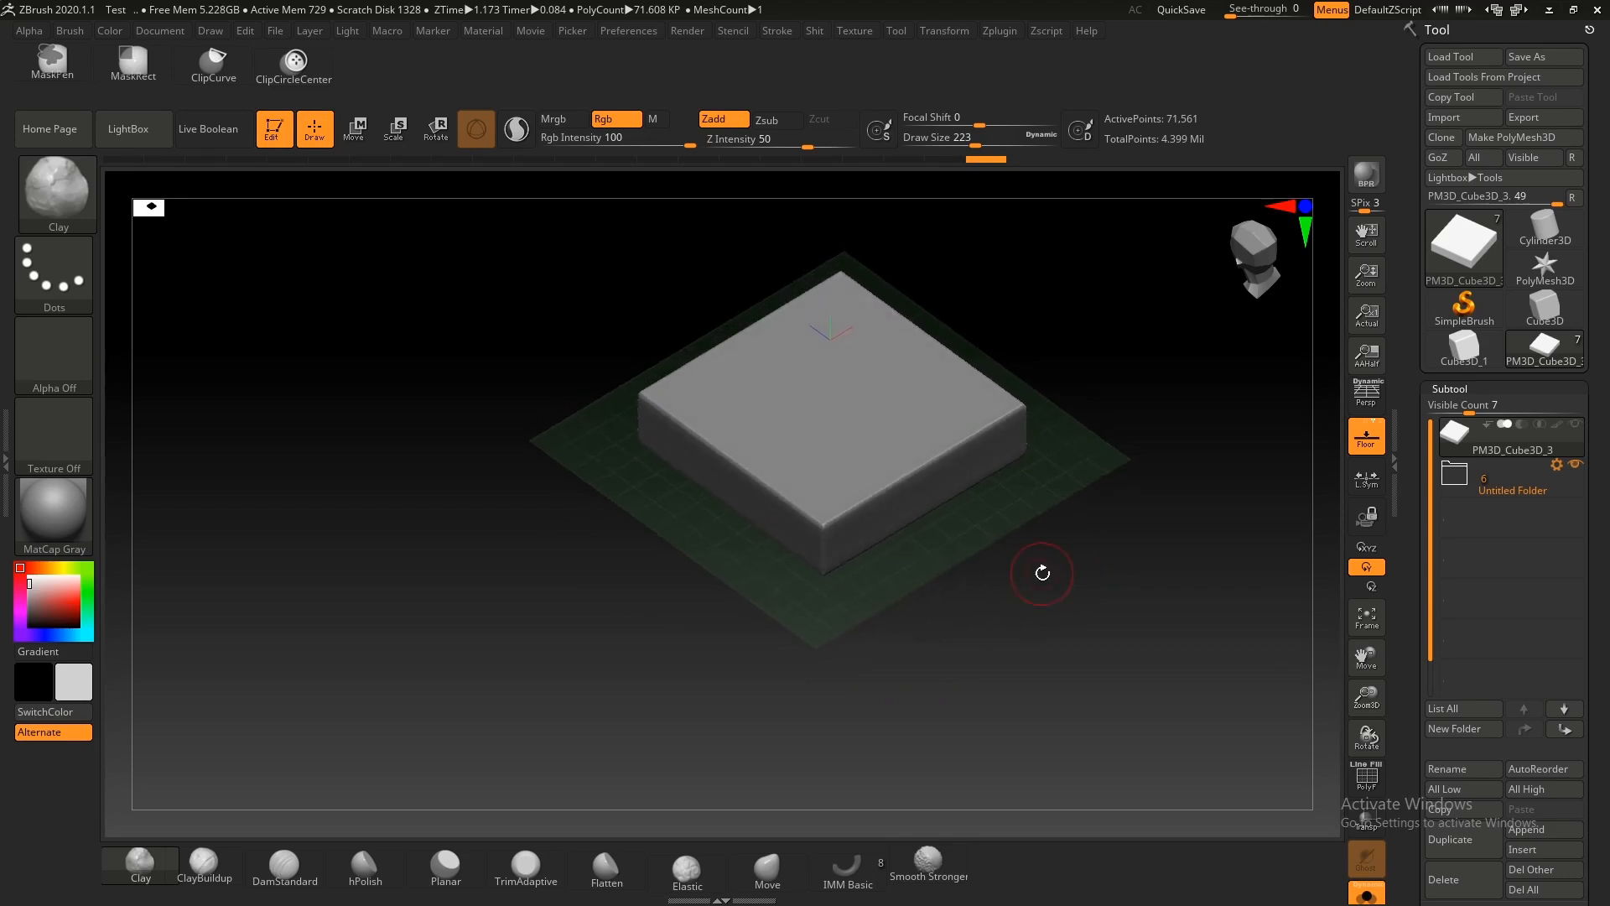
mouse_move(992, 533)
right_down()
mouse_move(919, 504)
mouse_move(998, 570)
mouse_move(1003, 543)
right_up()
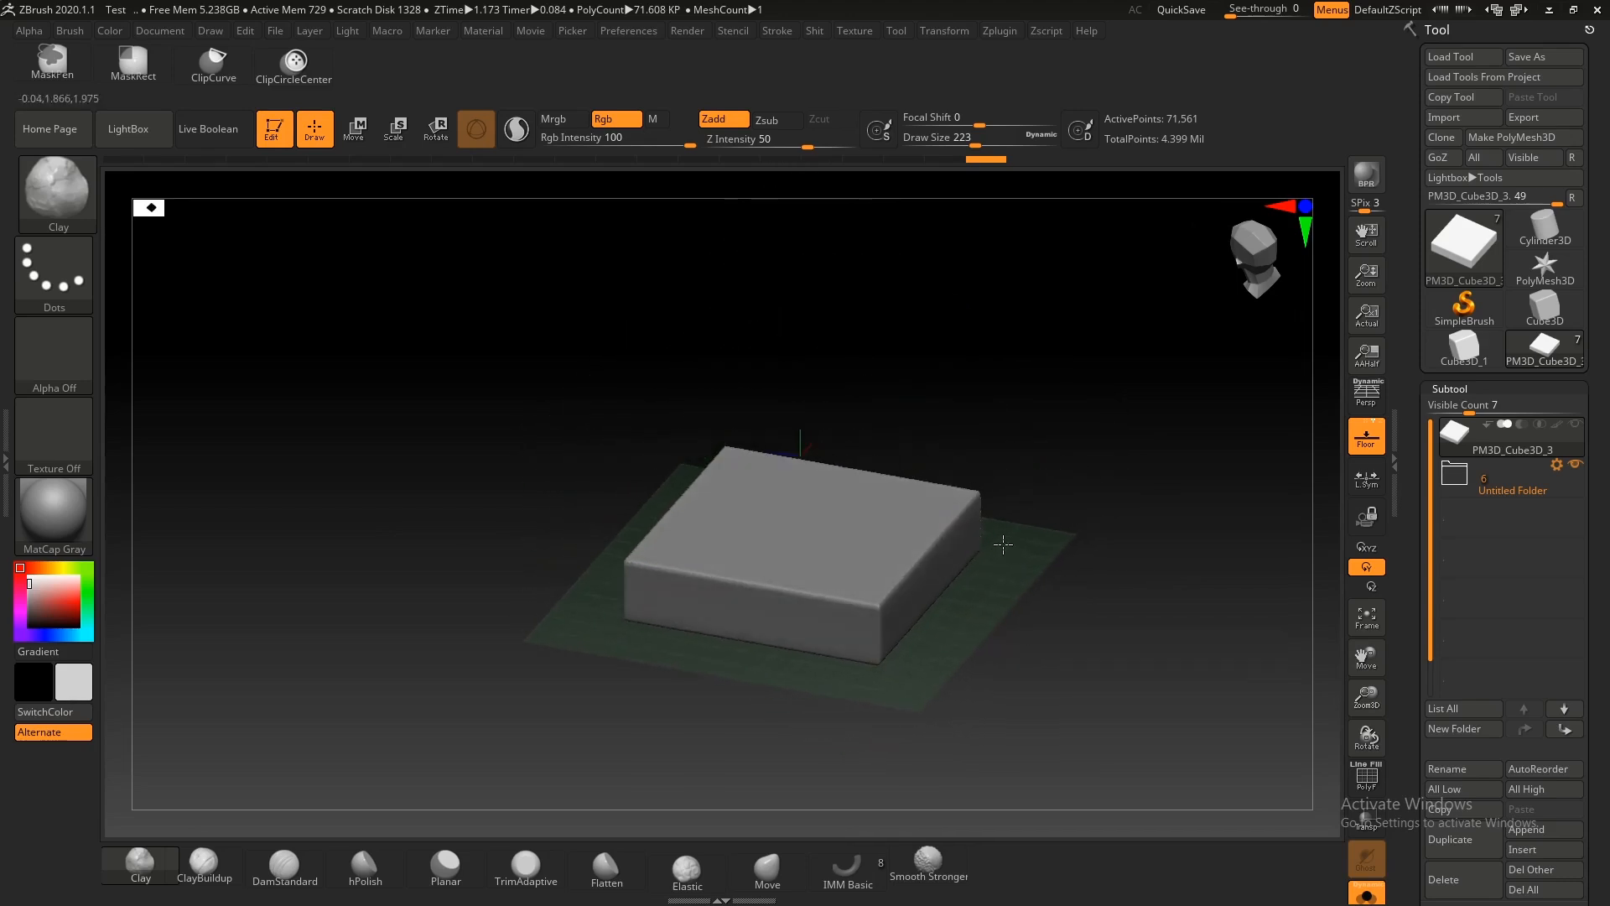
key(shift+f)
key(shift+f)
mouse_move(974, 607)
right_down()
mouse_move(905, 584)
mouse_move(949, 611)
mouse_move(966, 648)
mouse_move(917, 562)
mouse_move(920, 525)
mouse_move(965, 536)
right_up()
ctrl+right_drag(964, 536, 970, 604)
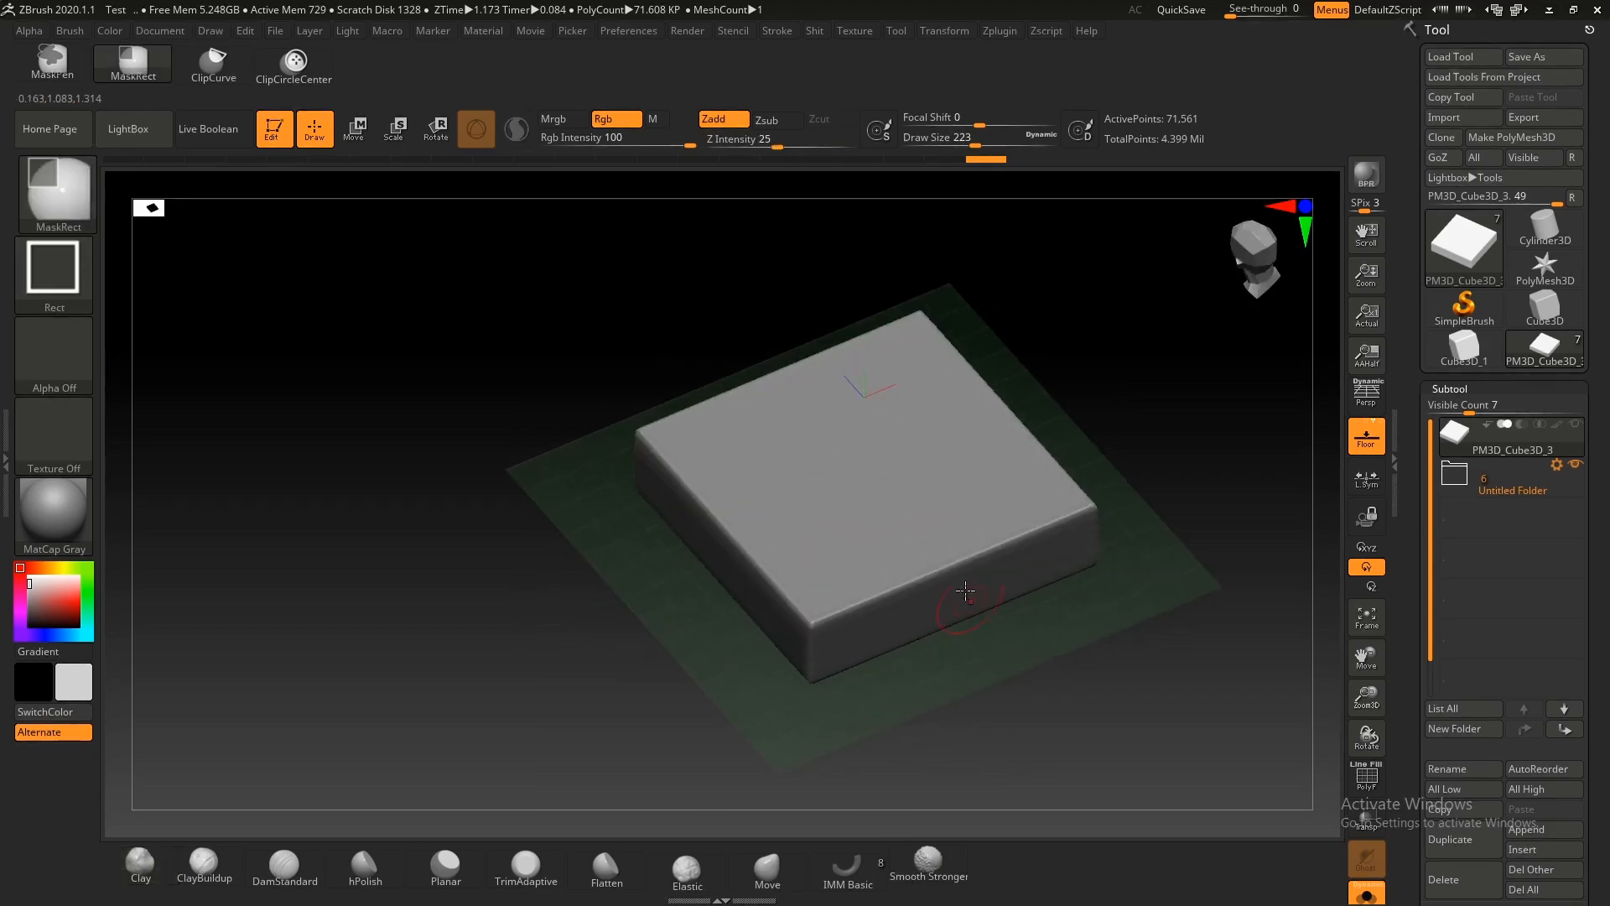
Step: Enlarge the flat square block with the transform gizmo and remesh it with DynaMesh
key(w)
drag(908, 476, 1040, 408)
mouse_move(1040, 408)
right_down()
mouse_move(975, 542)
mouse_move(1058, 549)
right_up()
drag(777, 561, 541, 531)
key(q)
ctrl+right_drag(1061, 596, 1060, 337)
ctrl+drag(1060, 337, 894, 274)
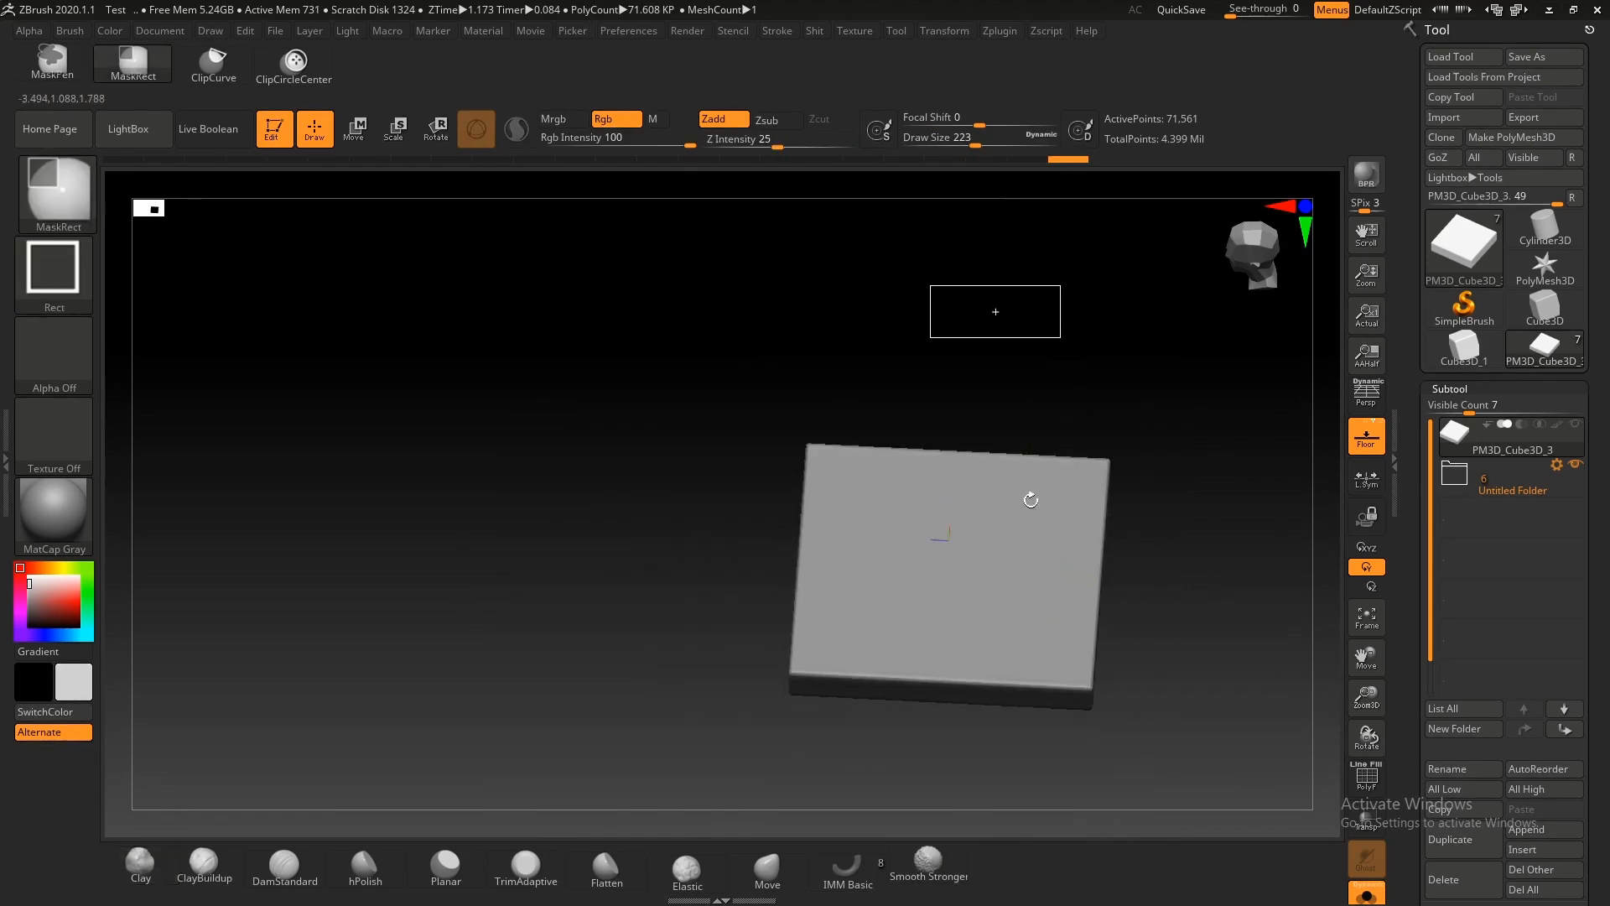
Step: Align the block to a straight top view and clip a smooth concave curve off its upper-right corner with ClipCurve
mouse_move(1085, 568)
shift+right_down()
mouse_move(1064, 586)
mouse_move(949, 546)
mouse_move(1019, 490)
mouse_move(989, 493)
mouse_move(990, 528)
shift+right_up()
alt+right_drag(990, 528, 857, 564)
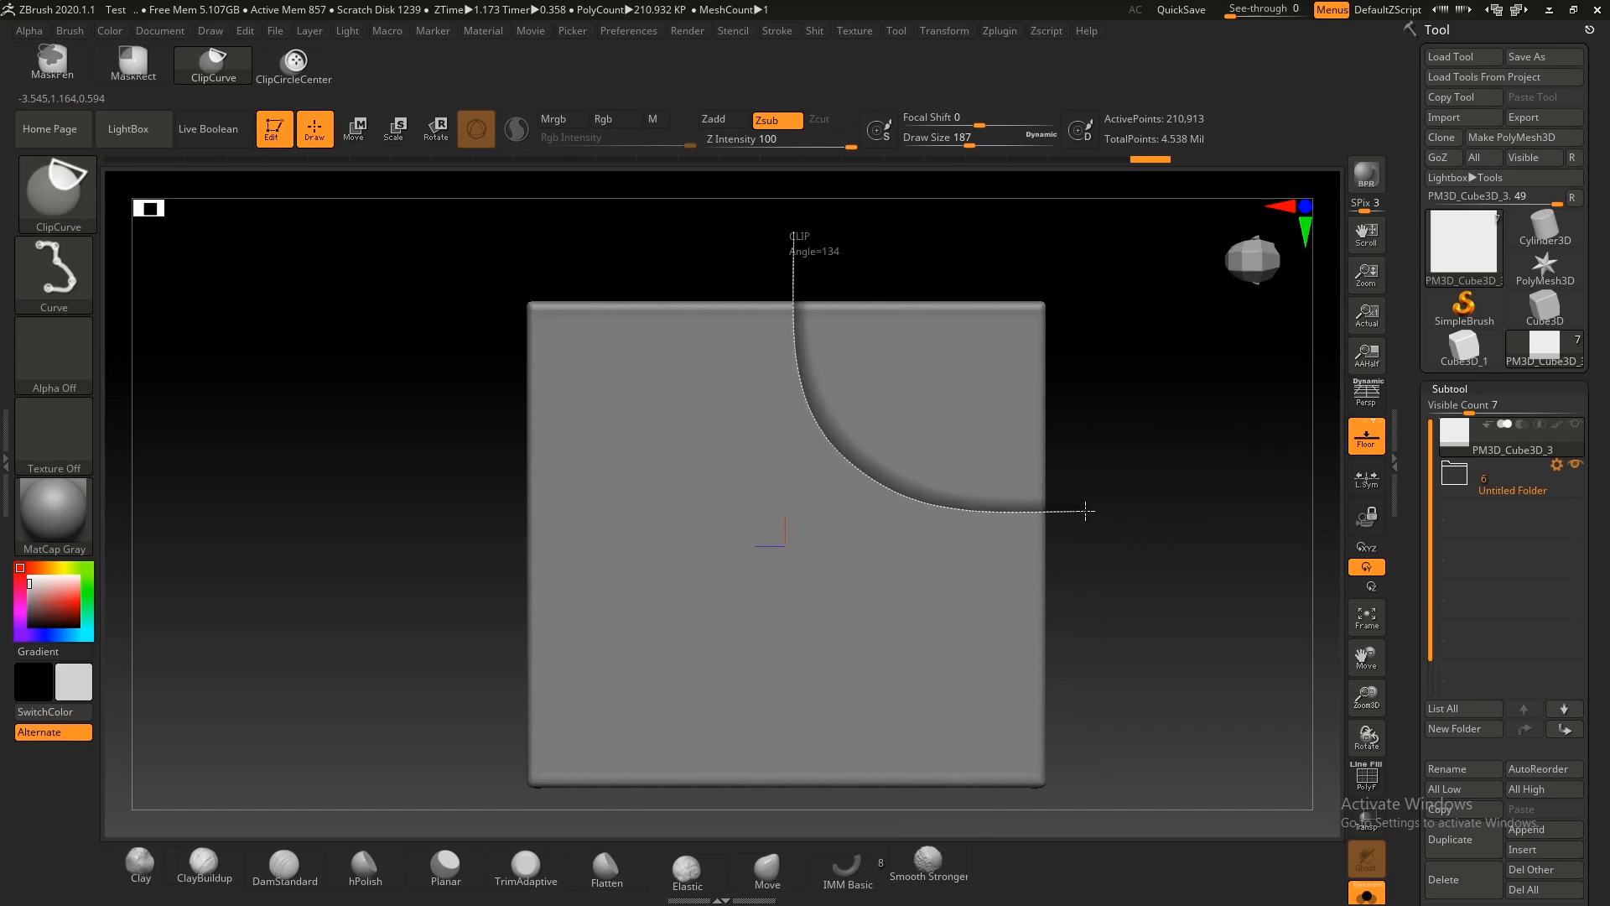
ctrl+shift+drag(1085, 510, 1085, 510)
Step: Clip the block's lower-right corner into a square step, blend it into the lower edge with an S-shaped clip, and remesh
mouse_move(1031, 493)
ctrl+right_down()
mouse_move(1013, 464)
mouse_move(1061, 571)
ctrl+right_up()
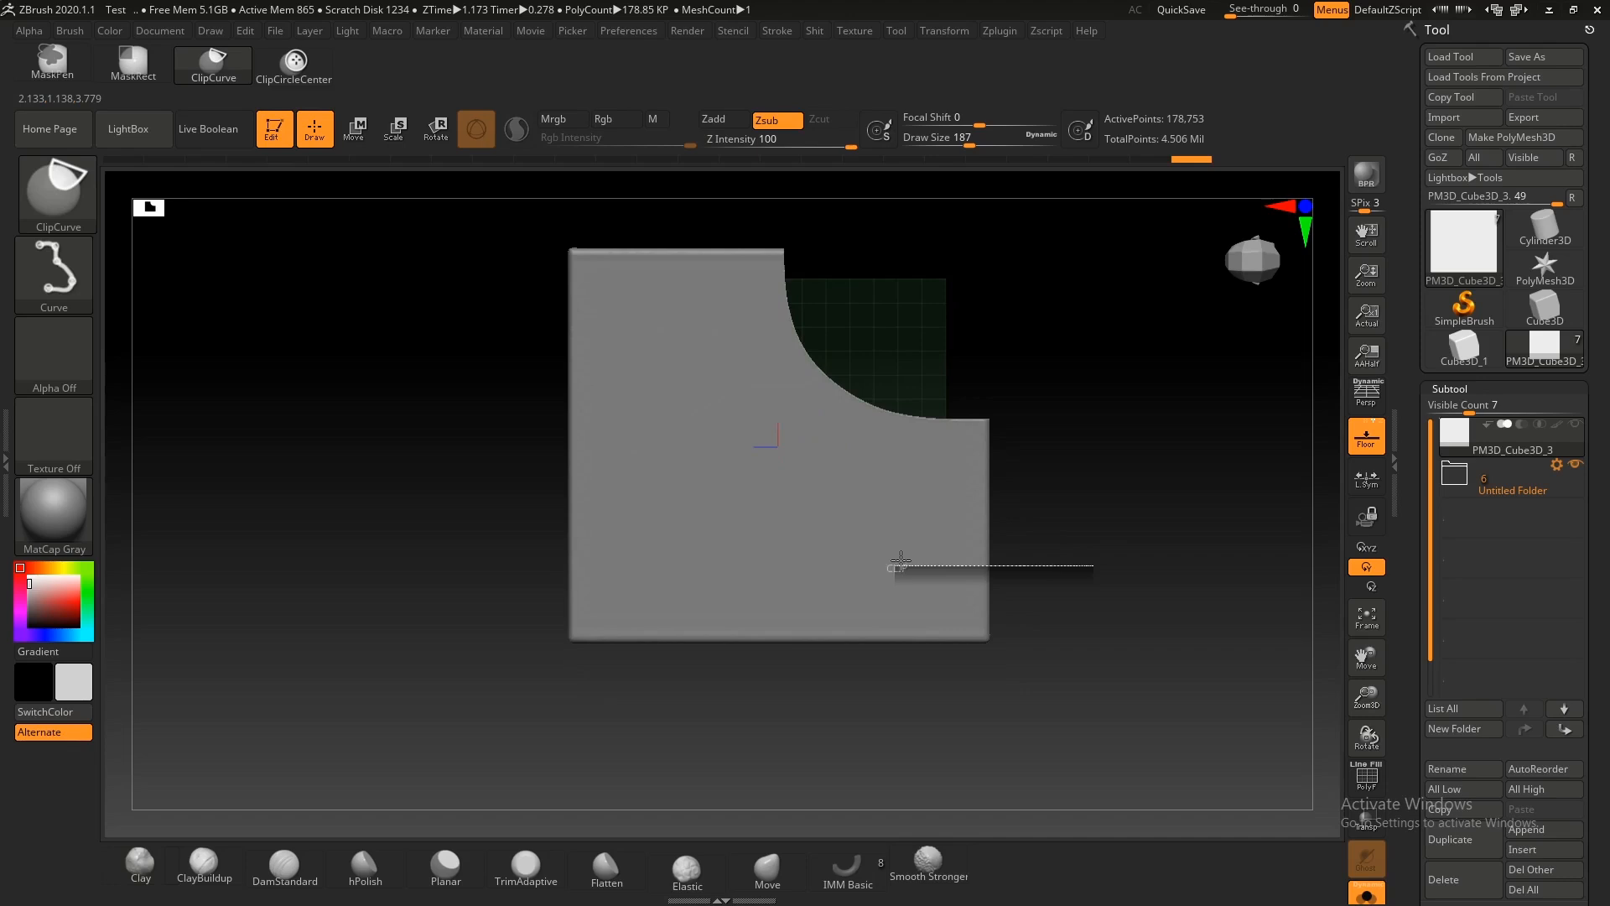
ctrl+shift+drag(905, 562, 904, 561)
mouse_move(973, 587)
ctrl+right_down()
mouse_move(1093, 587)
mouse_move(1052, 611)
mouse_move(1007, 478)
mouse_move(899, 521)
mouse_move(1100, 512)
ctrl+right_up()
key(ctrl+shift)
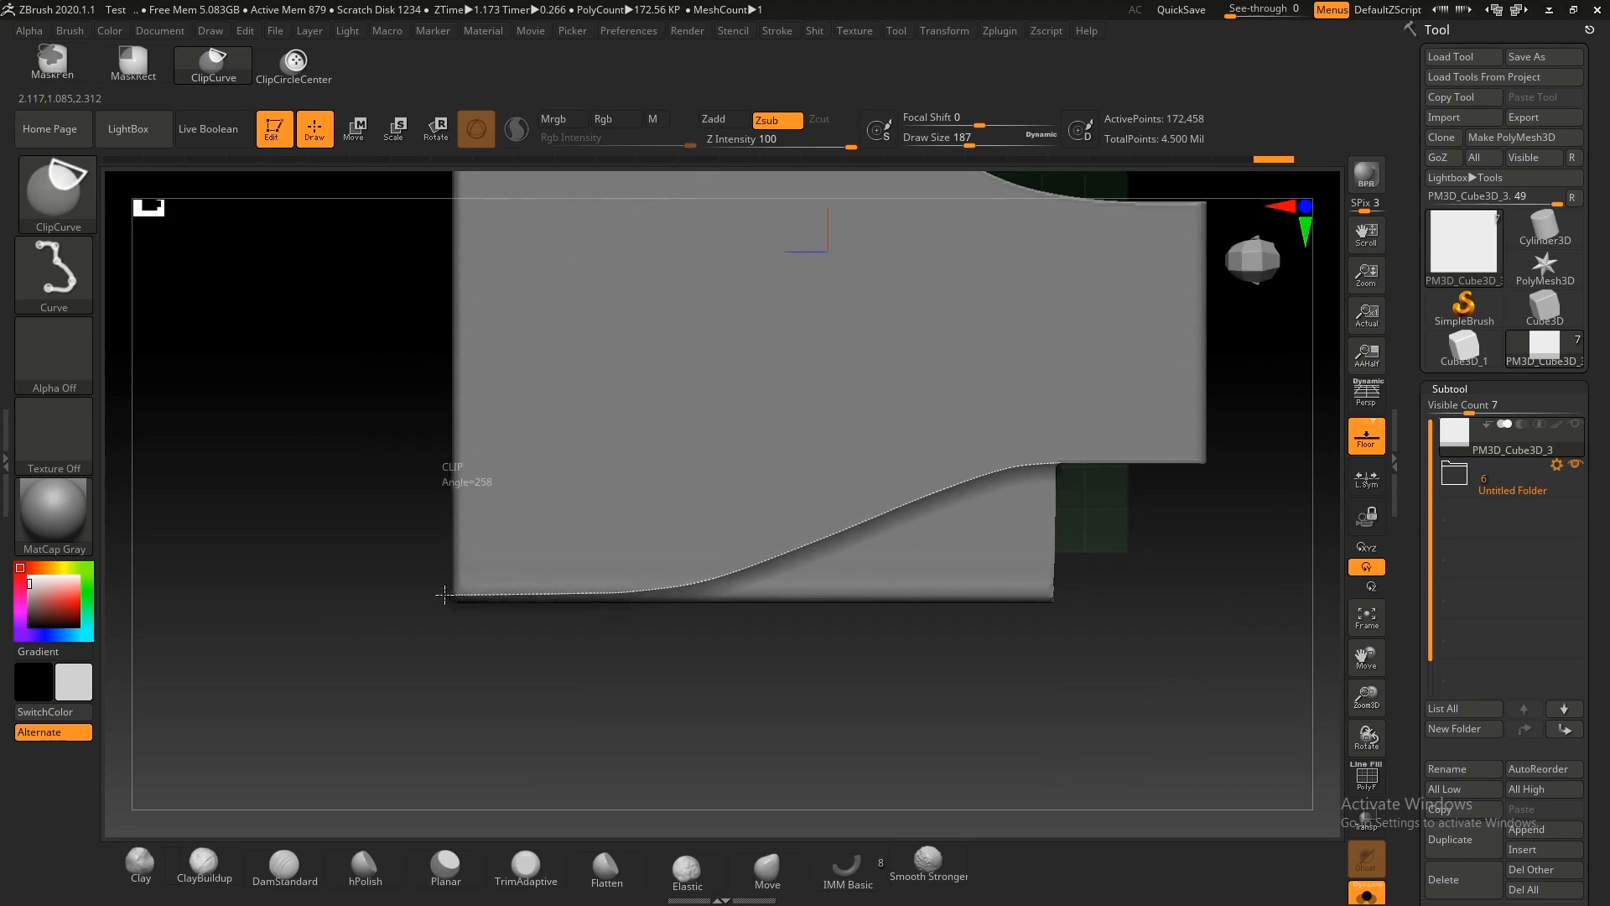
ctrl+shift+drag(444, 592, 444, 592)
ctrl+right_drag(841, 549, 693, 469)
ctrl+drag(1161, 585, 1104, 524)
Step: Paint a MaskPen band inset along the plate's concave edge, around its narrow end and back along its lower edge
key(f)
ctrl+drag(742, 448, 869, 533)
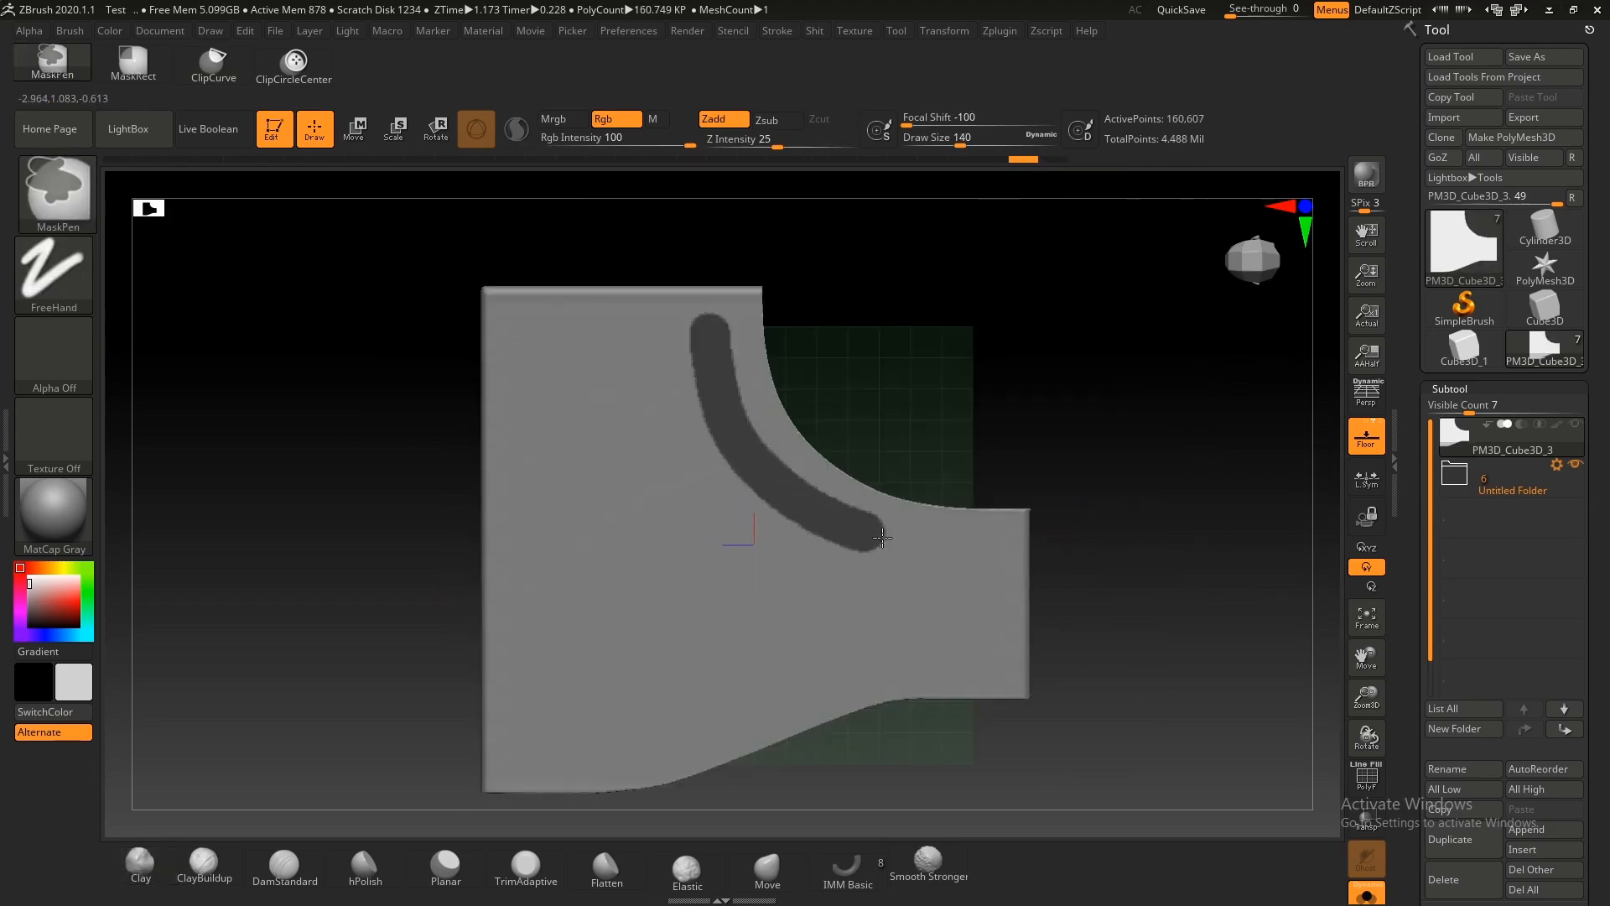
alt+right_drag(952, 553, 994, 491)
mouse_move(992, 494)
ctrl+mouse_down()
mouse_move(991, 550)
mouse_move(869, 569)
mouse_move(736, 644)
ctrl+mouse_up()
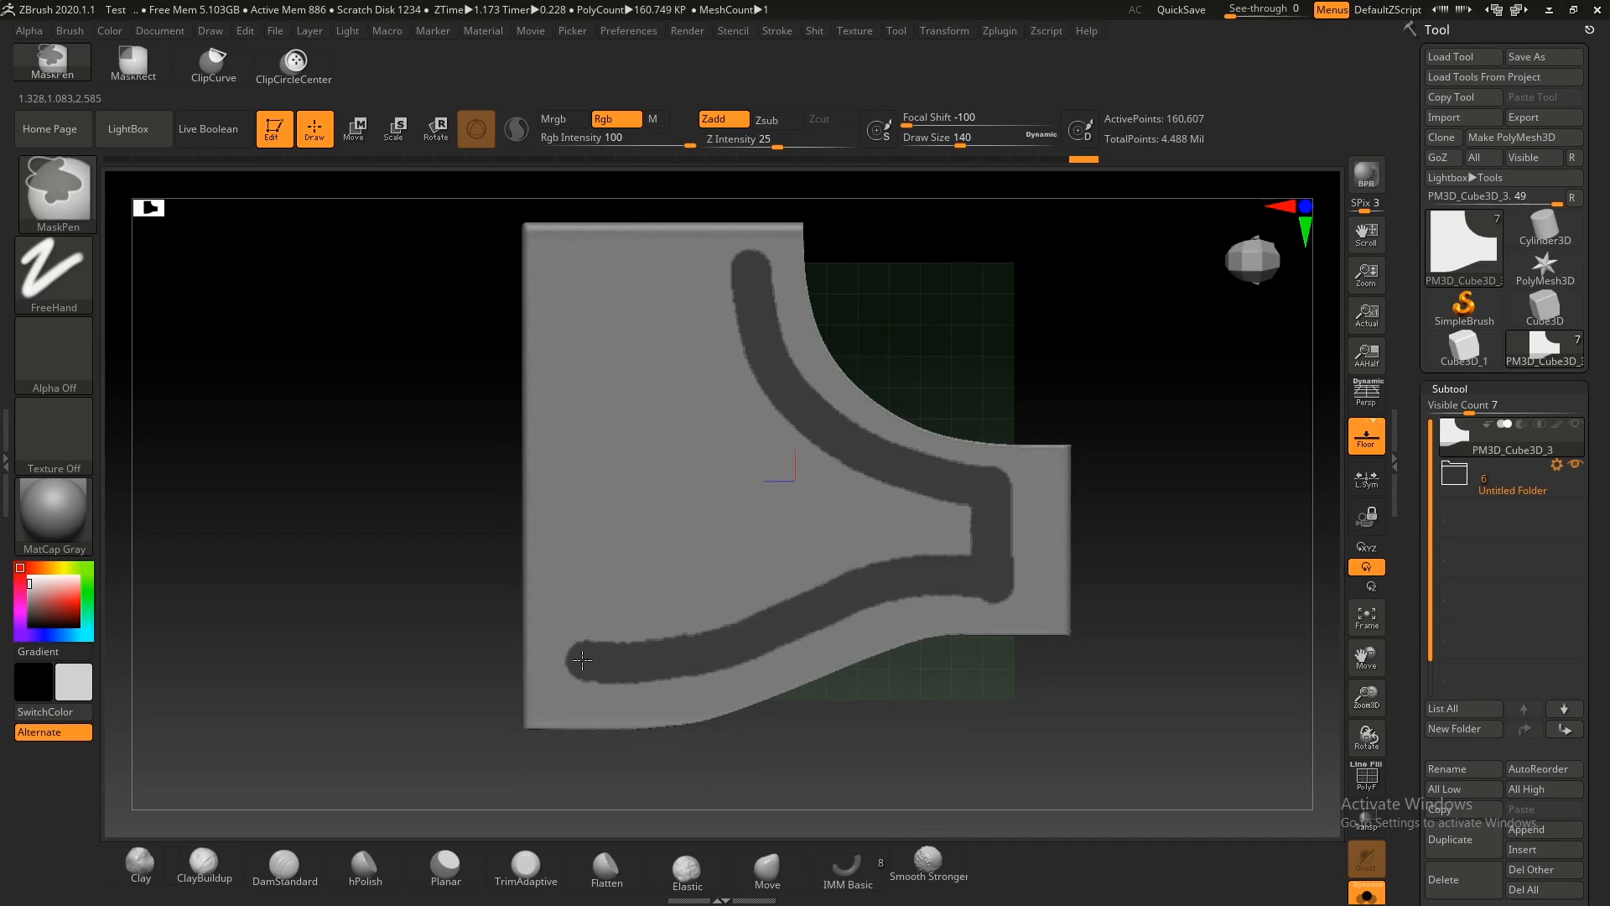
Step: Fill the area enclosed by the painted band with mask and trim its left side to a straight vertical edge
mouse_move(581, 552)
ctrl+mouse_down()
mouse_move(636, 397)
mouse_move(719, 281)
mouse_move(851, 494)
mouse_move(837, 550)
mouse_move(667, 562)
ctrl+mouse_up()
key(ctrl+z)
mouse_move(631, 565)
alt+right_down()
mouse_move(701, 521)
mouse_move(760, 634)
alt+right_up()
ctrl+alt+drag(673, 568, 722, 453)
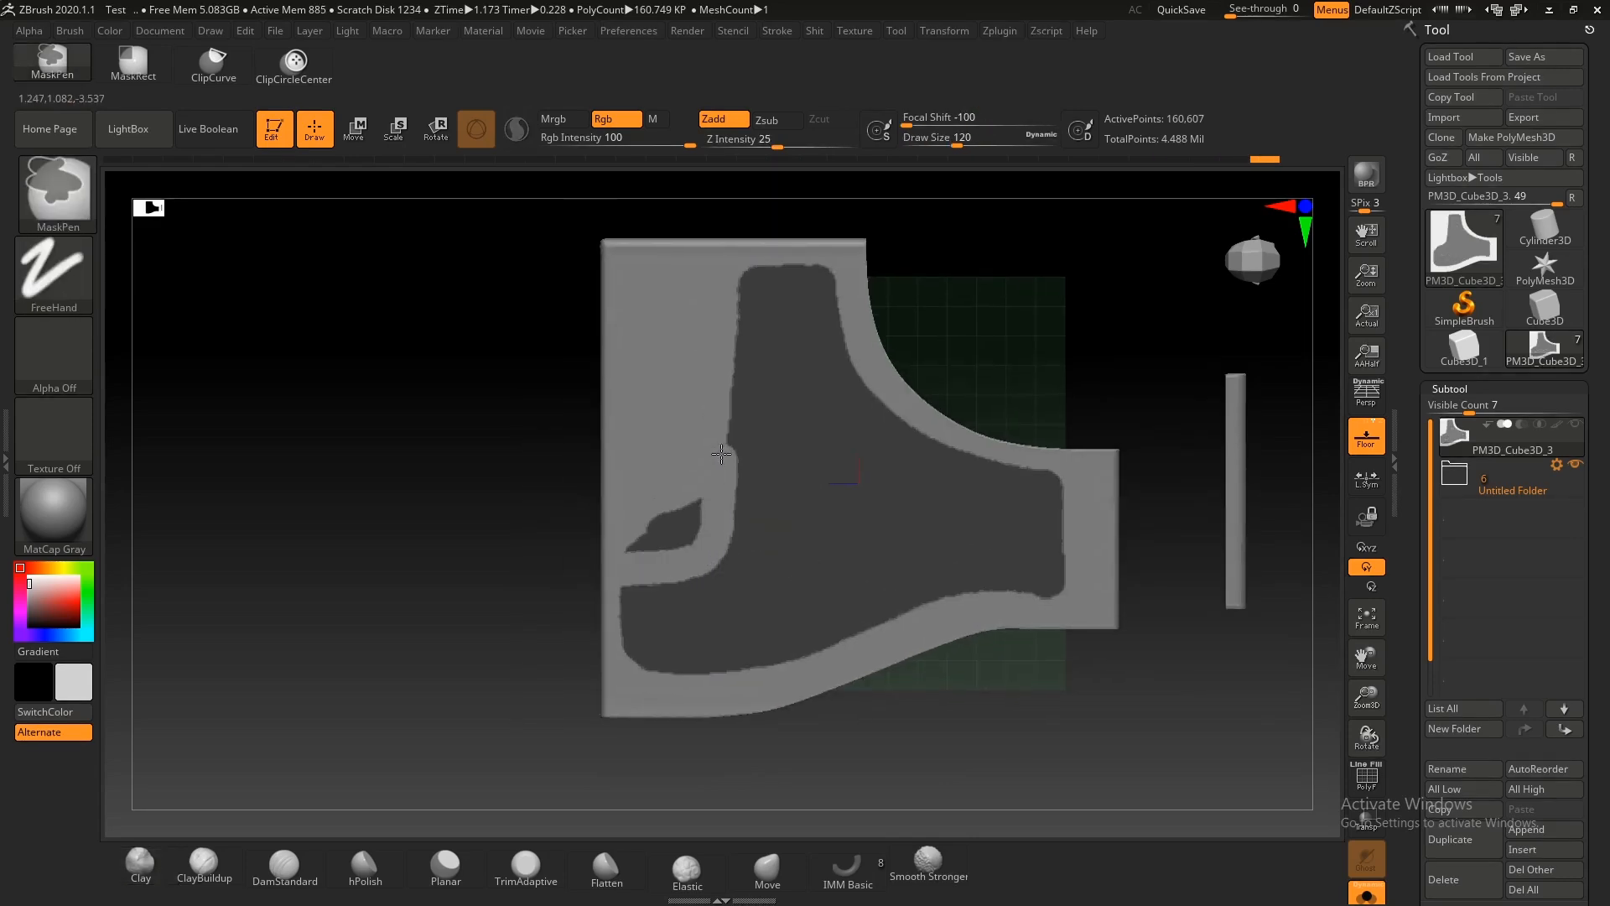
ctrl+alt+drag(671, 218, 738, 543)
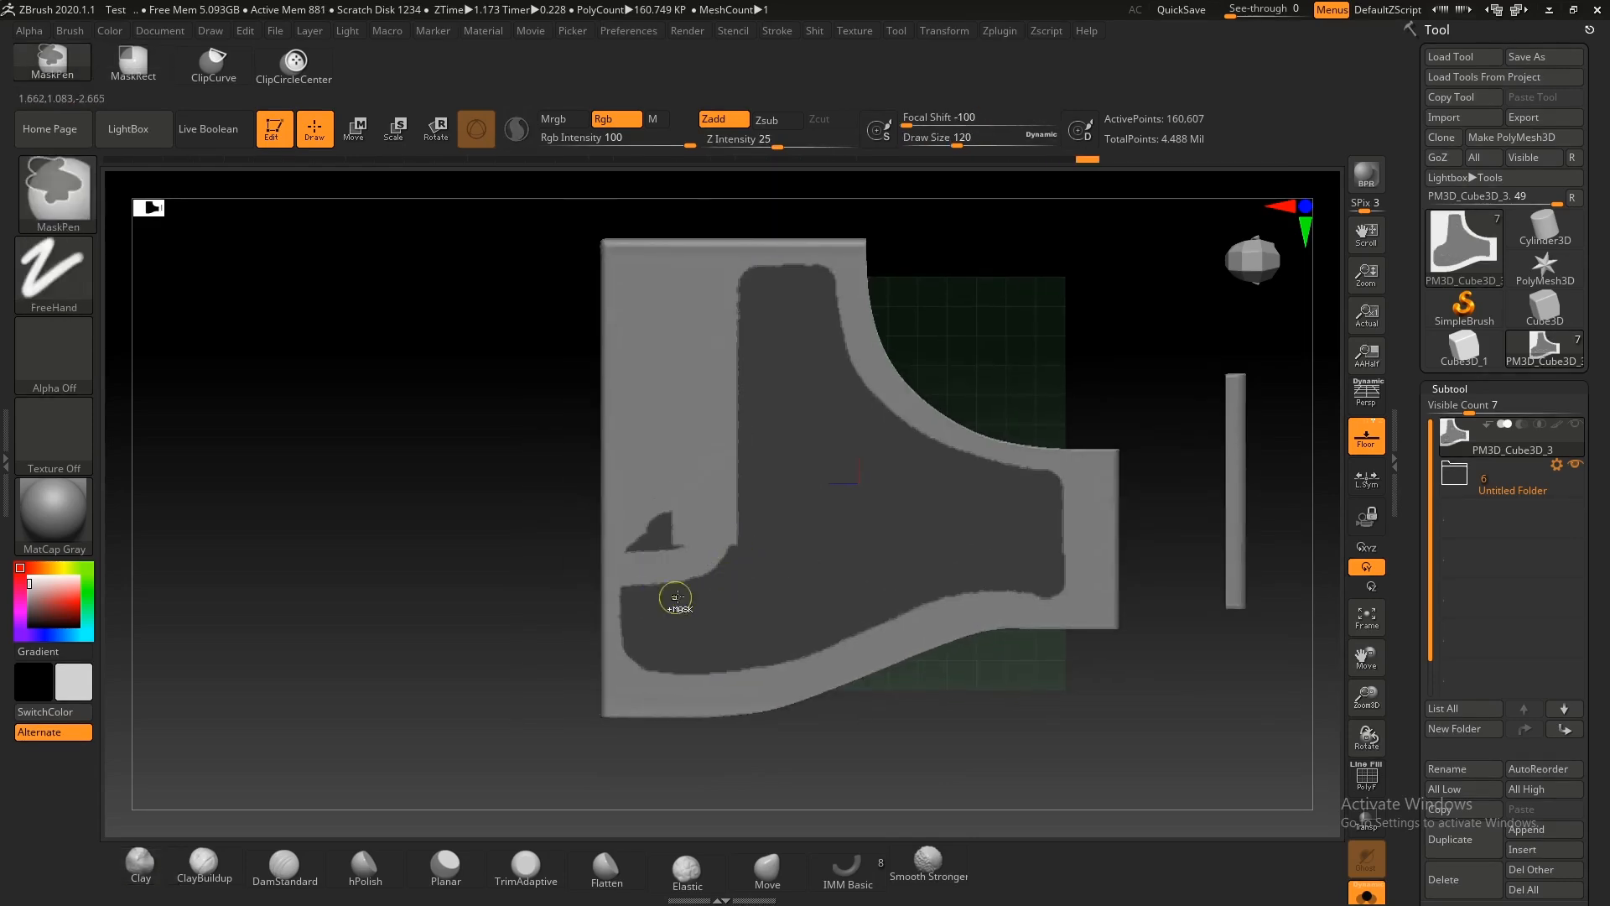
ctrl+alt+drag(630, 547, 675, 525)
Step: Clean up the mask around its inner curved corner and trim its lower-left end and vertical side to crisp edges
ctrl+right_drag(714, 580, 733, 615)
ctrl+drag(688, 591, 571, 595)
ctrl+alt+drag(461, 483, 587, 775)
alt+right_drag(587, 767, 578, 685)
ctrl+alt+drag(443, 445, 539, 658)
mouse_move(777, 544)
alt+right_down()
mouse_move(735, 593)
mouse_move(633, 608)
alt+right_up()
ctrl+alt+drag(597, 472, 598, 479)
mouse_move(796, 528)
alt+right_down()
mouse_move(812, 568)
mouse_move(707, 527)
alt+right_up()
ctrl+alt+drag(568, 191, 642, 494)
Step: Resize the MaskPen brush and erase a round spot from the mask where the upper arm meets the wider area
ctrl+right_drag(545, 504, 741, 546)
key(s)
drag(740, 546, 710, 546)
mouse_move(647, 467)
alt+right_down()
mouse_move(546, 495)
mouse_move(710, 434)
alt+right_up()
ctrl+alt+click(711, 434)
Step: Erase narrow strips running out from the round spot to divide the mask into three separate panels
key(s)
mouse_move(710, 435)
mouse_down()
mouse_move(686, 434)
mouse_move(790, 383)
mouse_up()
ctrl+right_drag(790, 382, 765, 377)
alt+right_drag(765, 377, 759, 438)
ctrl+alt+drag(640, 352, 788, 572)
ctrl+right_drag(816, 528, 940, 587)
ctrl+alt+drag(970, 612, 570, 508)
Step: Resize the brush once more and erase a clean circular hub where the strips between the three masked panels meet
mouse_move(587, 508)
ctrl+right_down()
mouse_move(782, 491)
mouse_move(752, 542)
mouse_move(690, 460)
ctrl+right_up()
key(s)
drag(675, 461, 712, 461)
ctrl+alt+click(690, 463)
ctrl+right_drag(690, 464, 738, 537)
Step: Hide the floor grid, convert the three masked panels into their own polygroup and isolate them
mouse_move(739, 537)
right_down()
mouse_move(792, 507)
mouse_move(1244, 410)
right_up()
click(1366, 436)
ctrl+right_drag(948, 529, 880, 478)
mouse_move(881, 479)
right_down()
mouse_move(830, 453)
mouse_move(854, 500)
right_up()
key(ctrl+h)
ctrl+shift+click(827, 471)
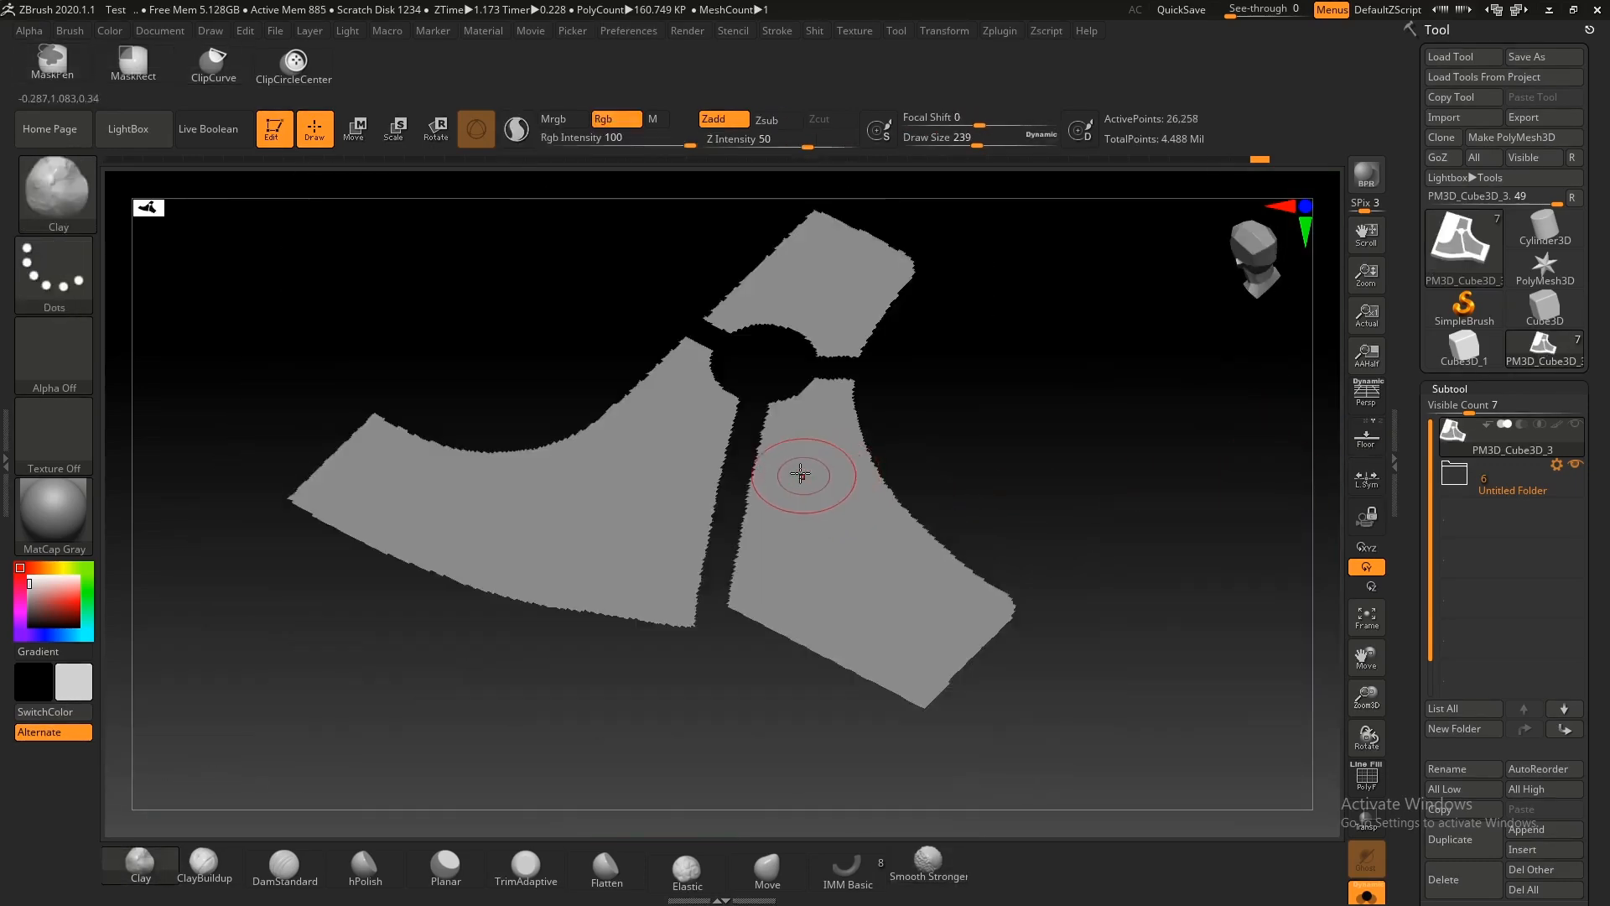
Step: Show the whole plate with its polyframe, check the polygroups and isolate the three panels
ctrl+shift+click(833, 366)
key(shift+f)
ctrl+shift+click(826, 473)
ctrl+shift+click(819, 481)
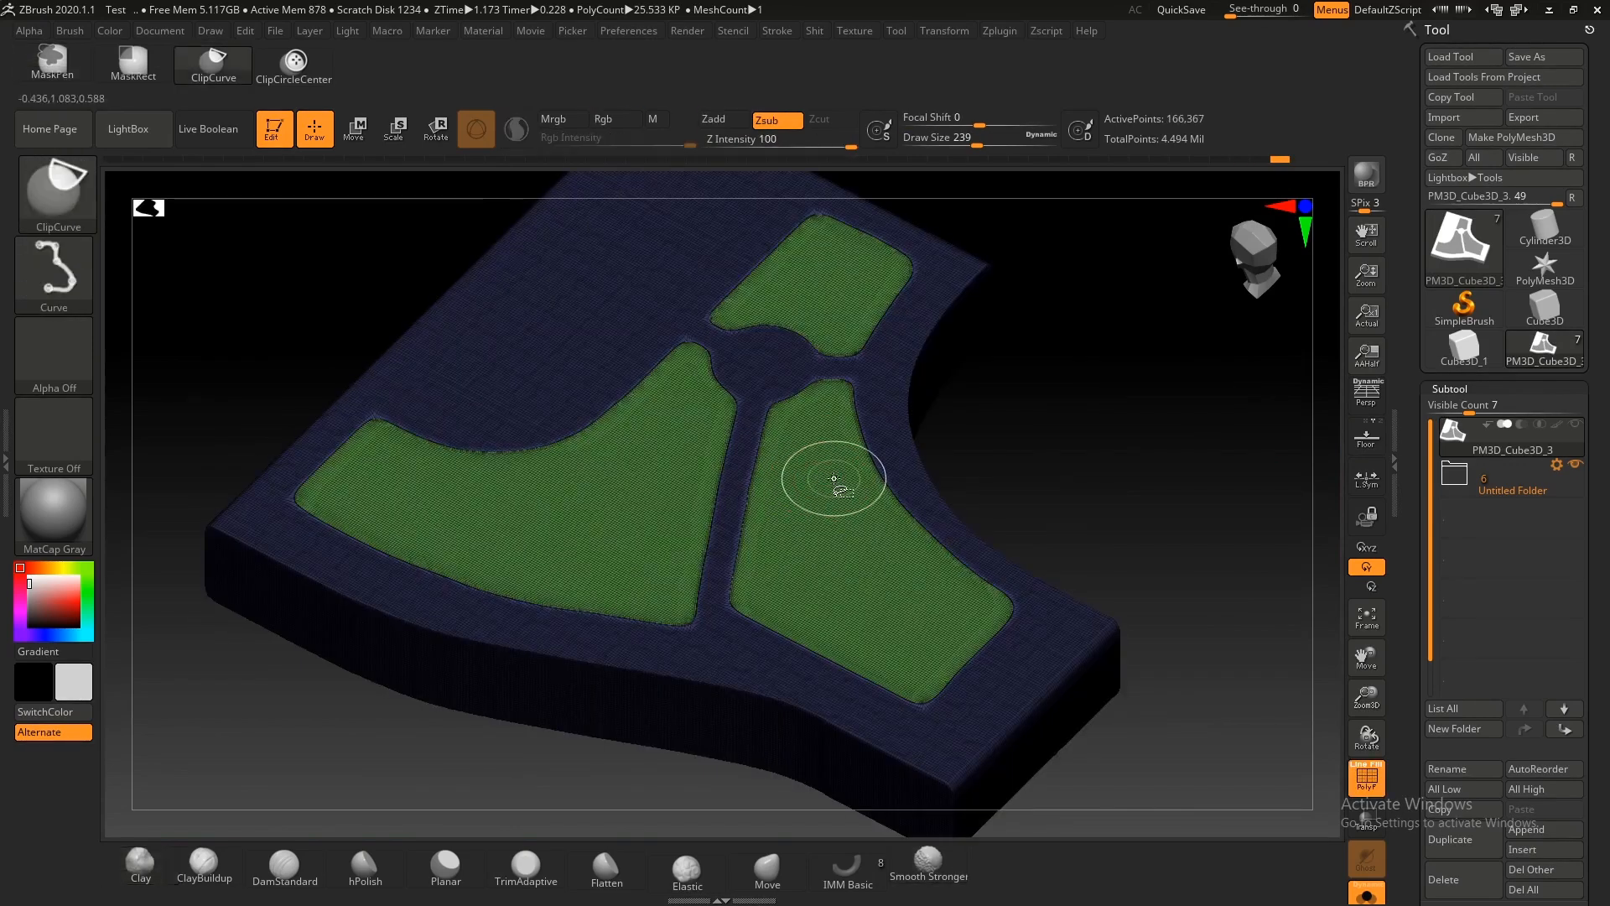
ctrl+shift+click(831, 475)
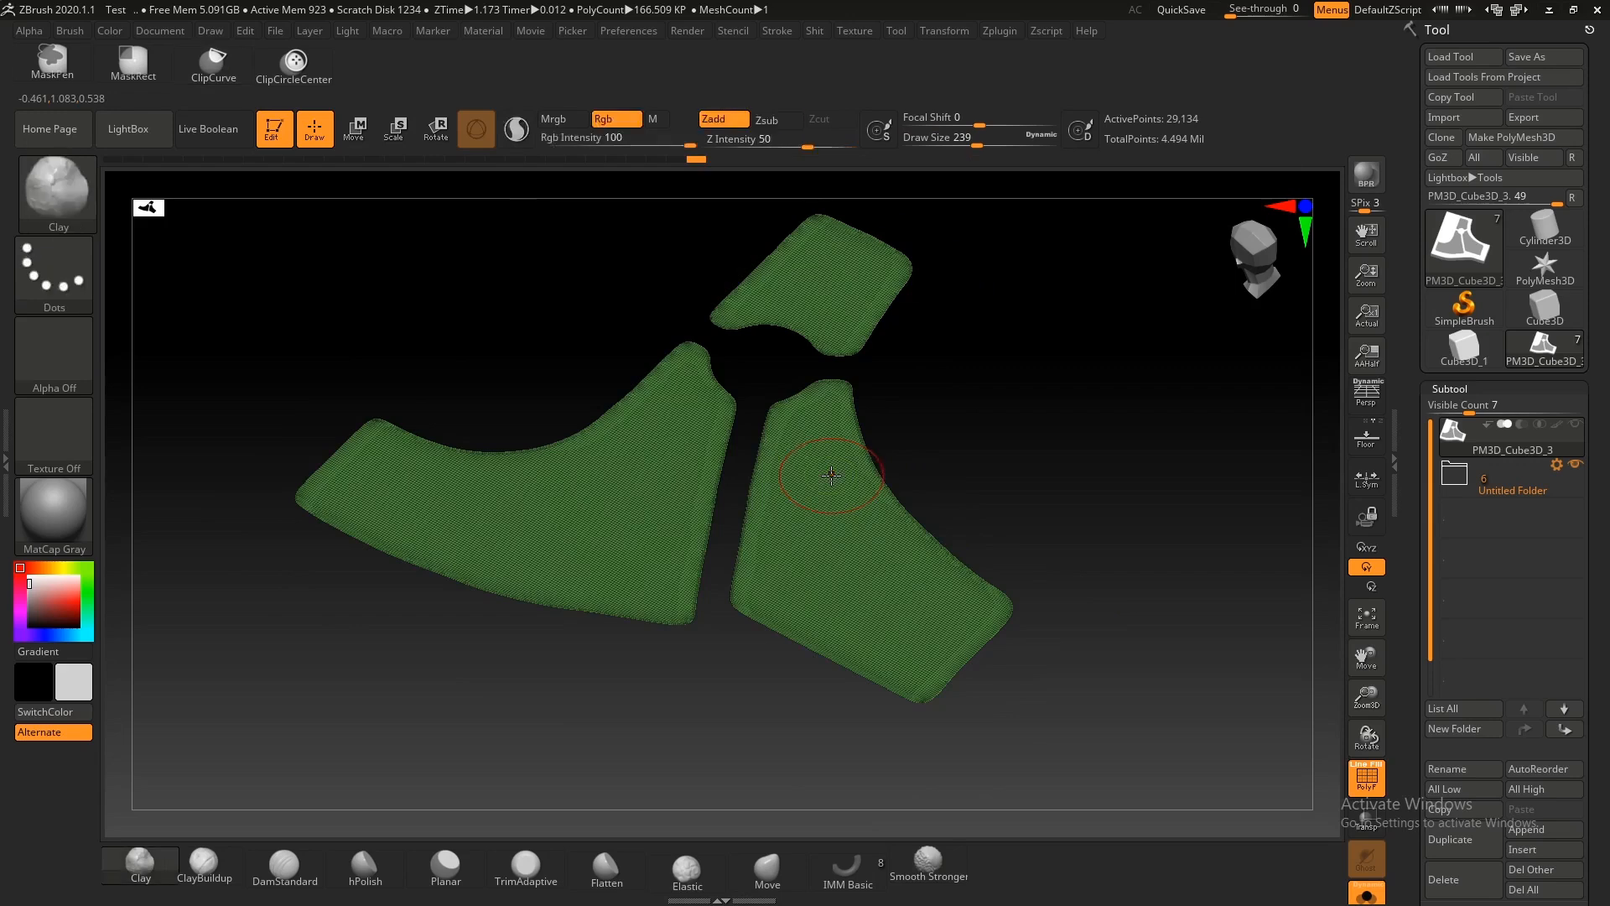
Step: Lower the isolated panels vertically with the move gizmo to recess them into the plate, and unhide the rest
key(w)
drag(759, 452, 759, 495)
key(q)
ctrl+shift+click(641, 298)
mouse_move(640, 299)
ctrl+right_down()
mouse_move(751, 461)
mouse_move(754, 440)
mouse_move(806, 470)
ctrl+right_up()
ctrl+shift+click(780, 461)
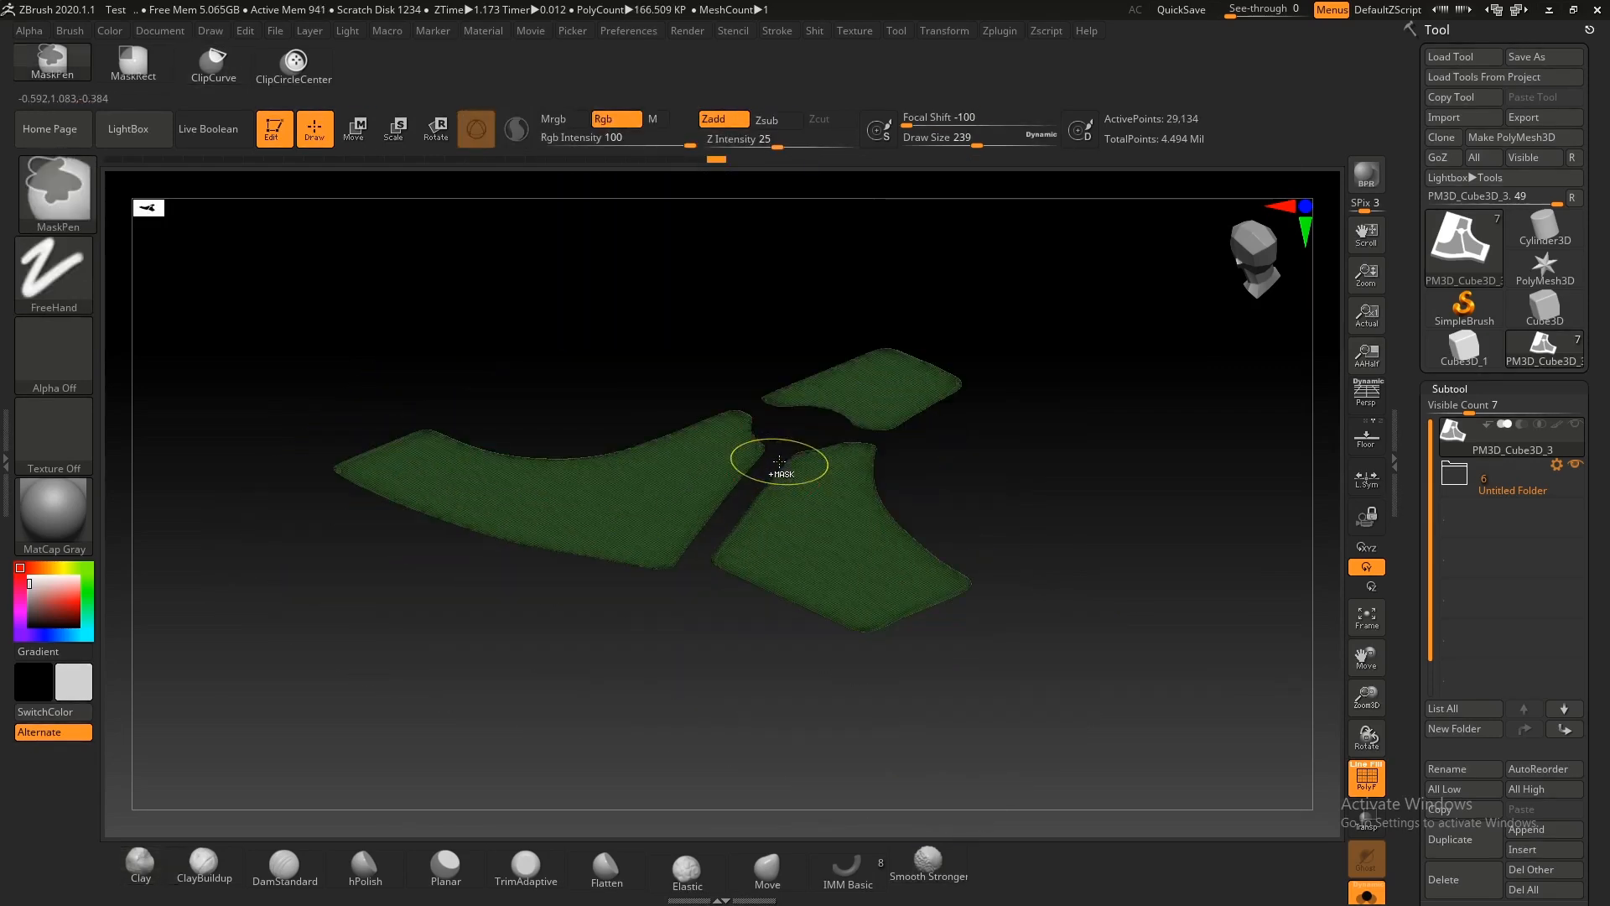
key(w)
drag(760, 437, 760, 474)
key(q)
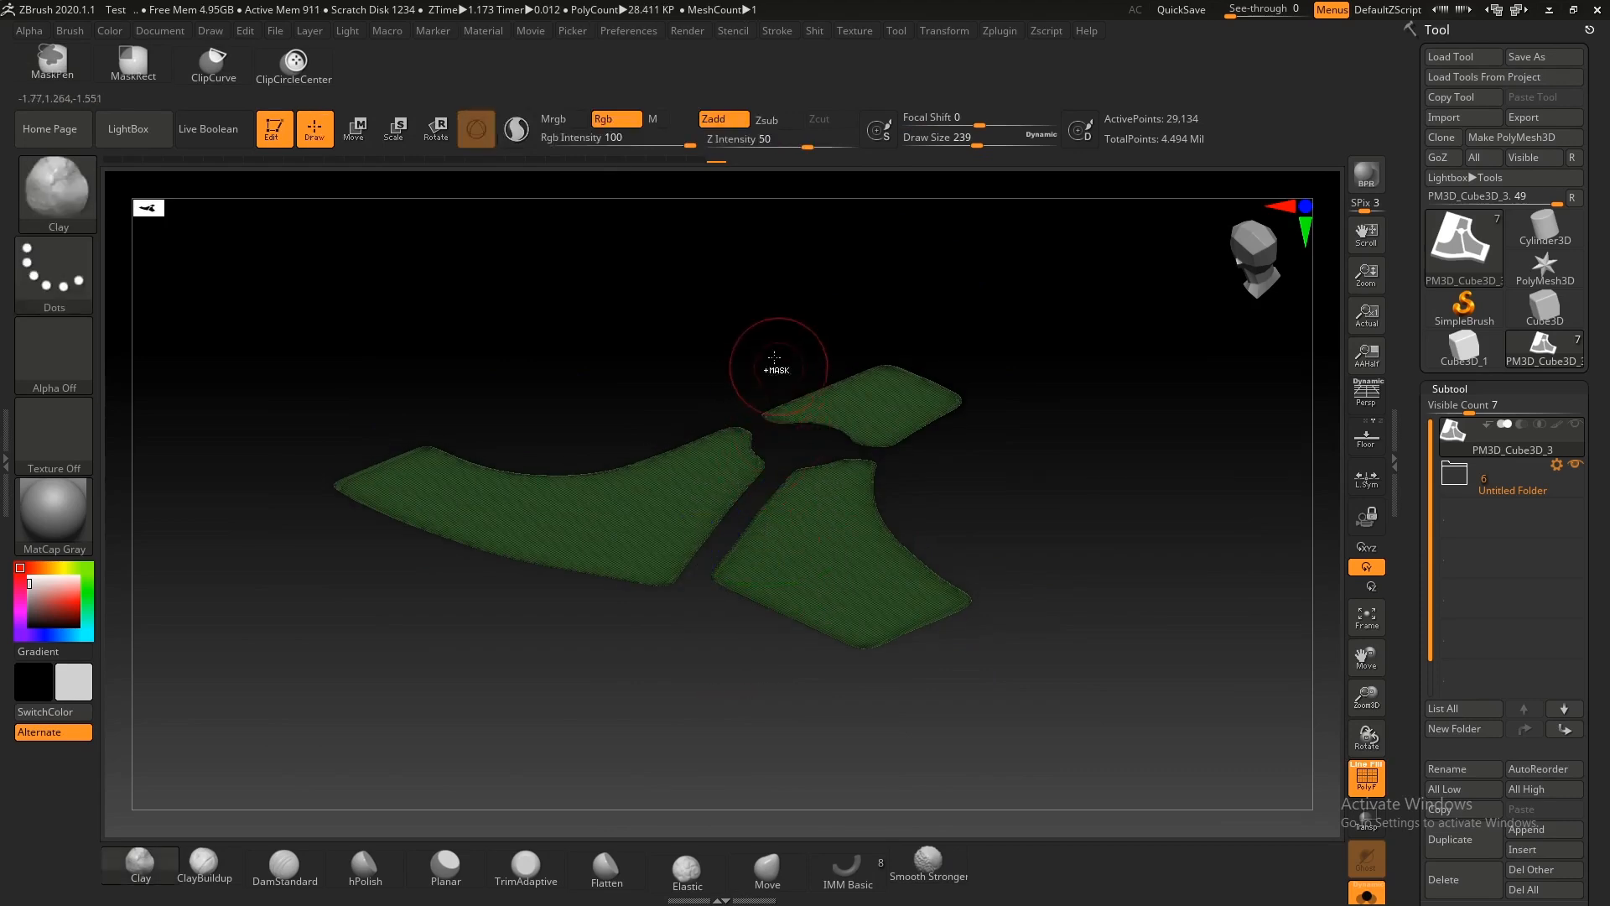
ctrl+shift+click(768, 352)
Step: Turn off the polyframe, set the mask brush size to 192 and mask a circle at the centre of the hub
ctrl+right_drag(907, 508, 872, 537)
key(shift+f)
ctrl+right_drag(872, 536, 971, 567)
key(s)
drag(890, 517, 917, 510)
key(s)
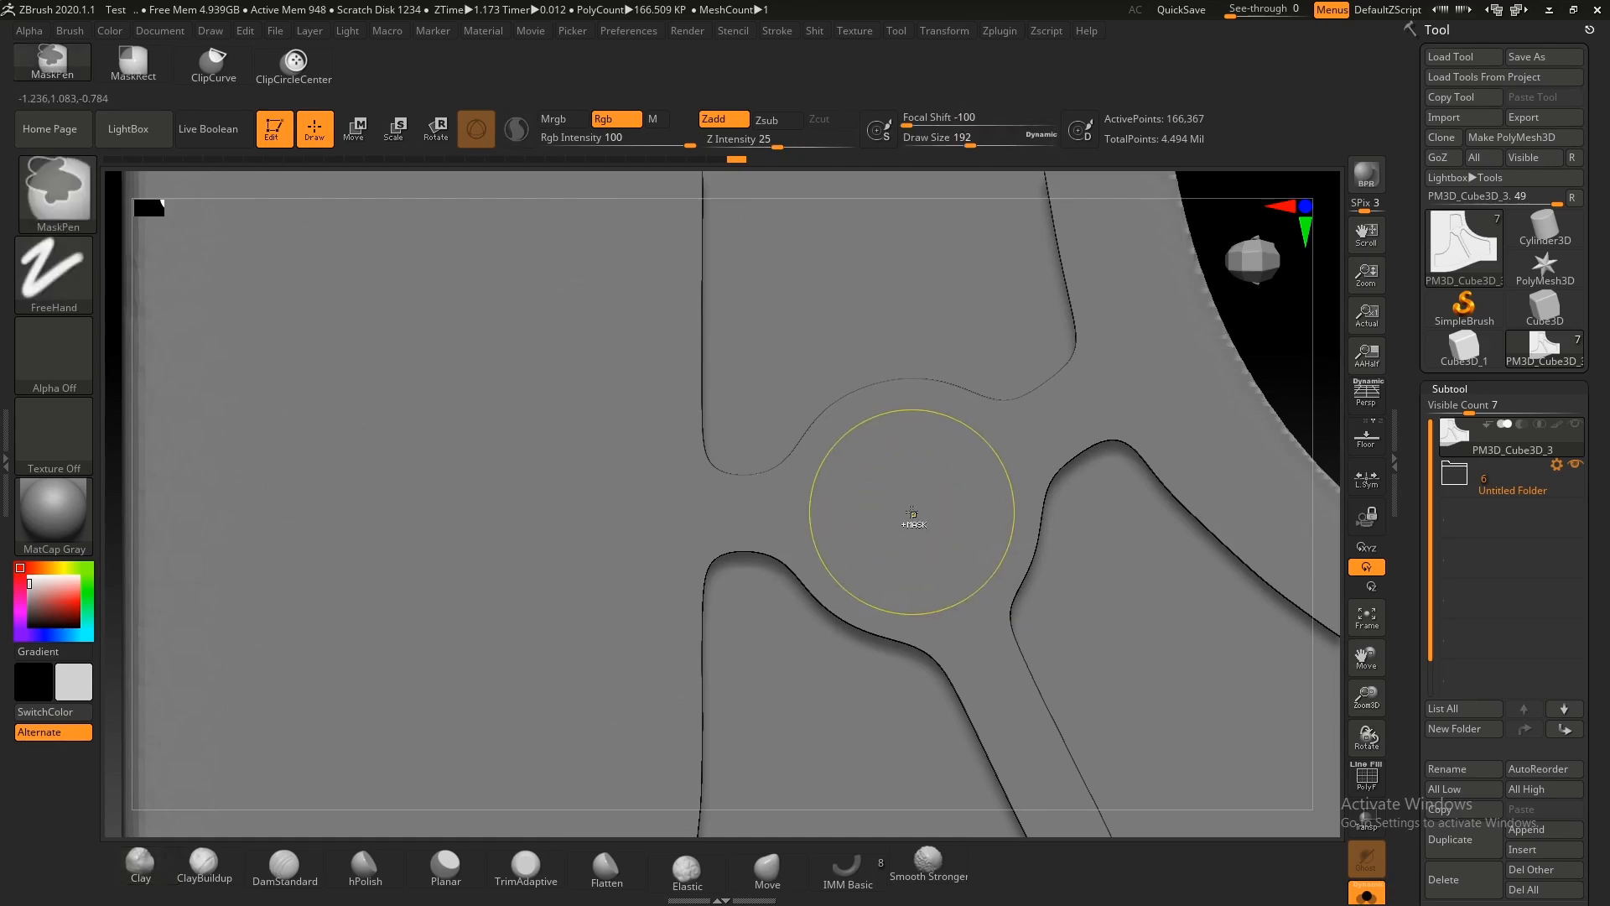
ctrl+click(911, 511)
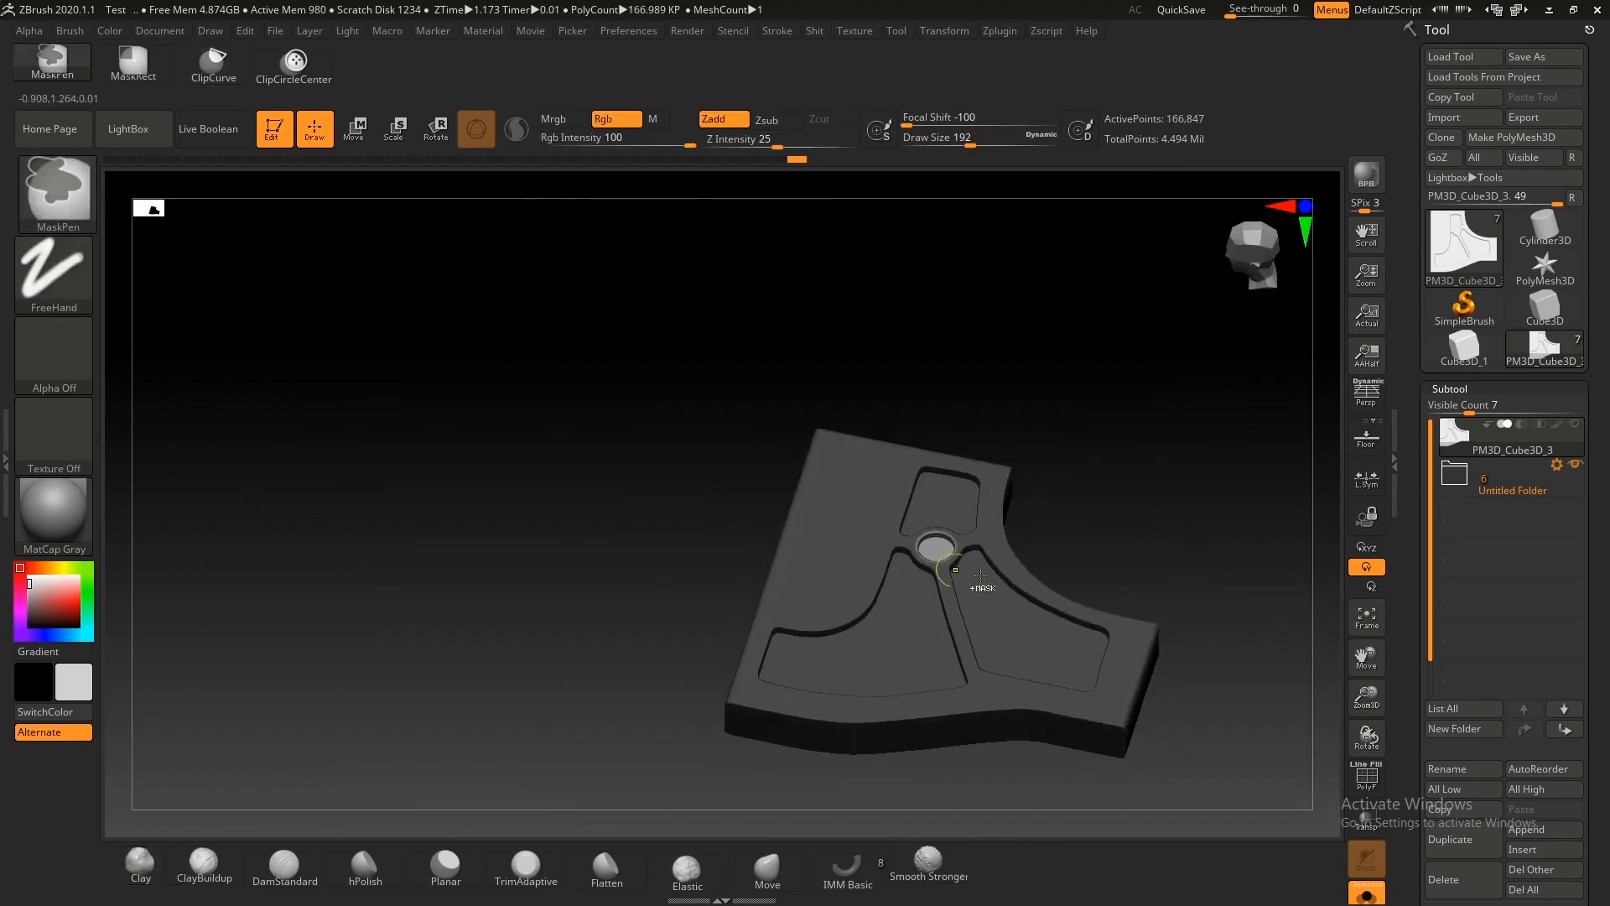
Step: Isolate the circular hub patch, lower it with the move gizmo into a round recess, and unhide the plate
key(ctrl+z)
key(space)
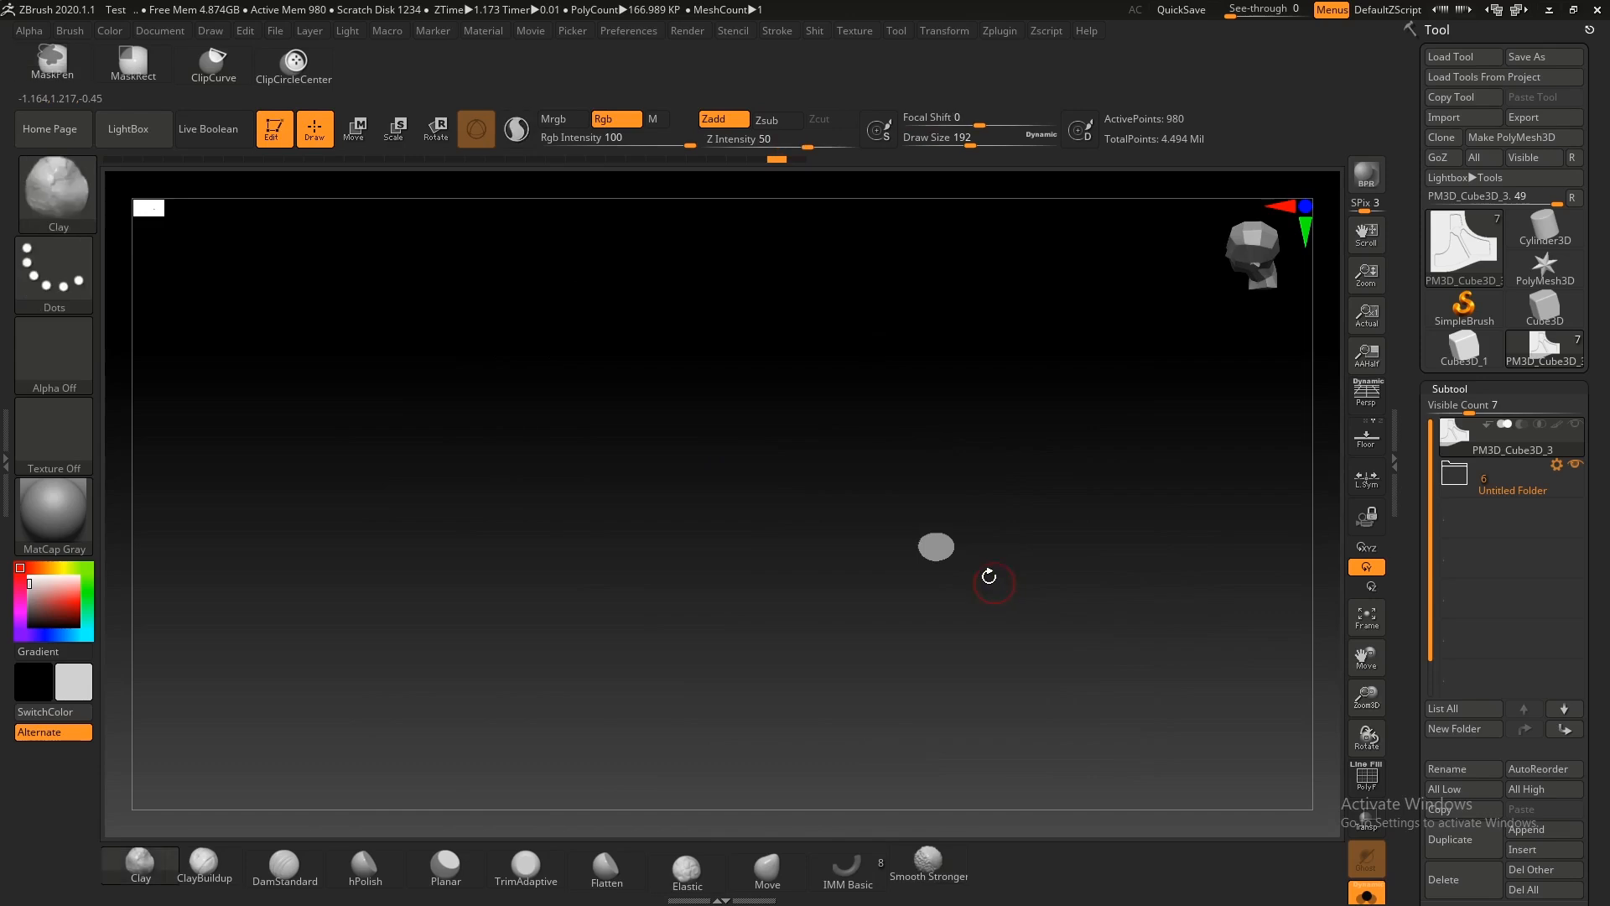
key(w)
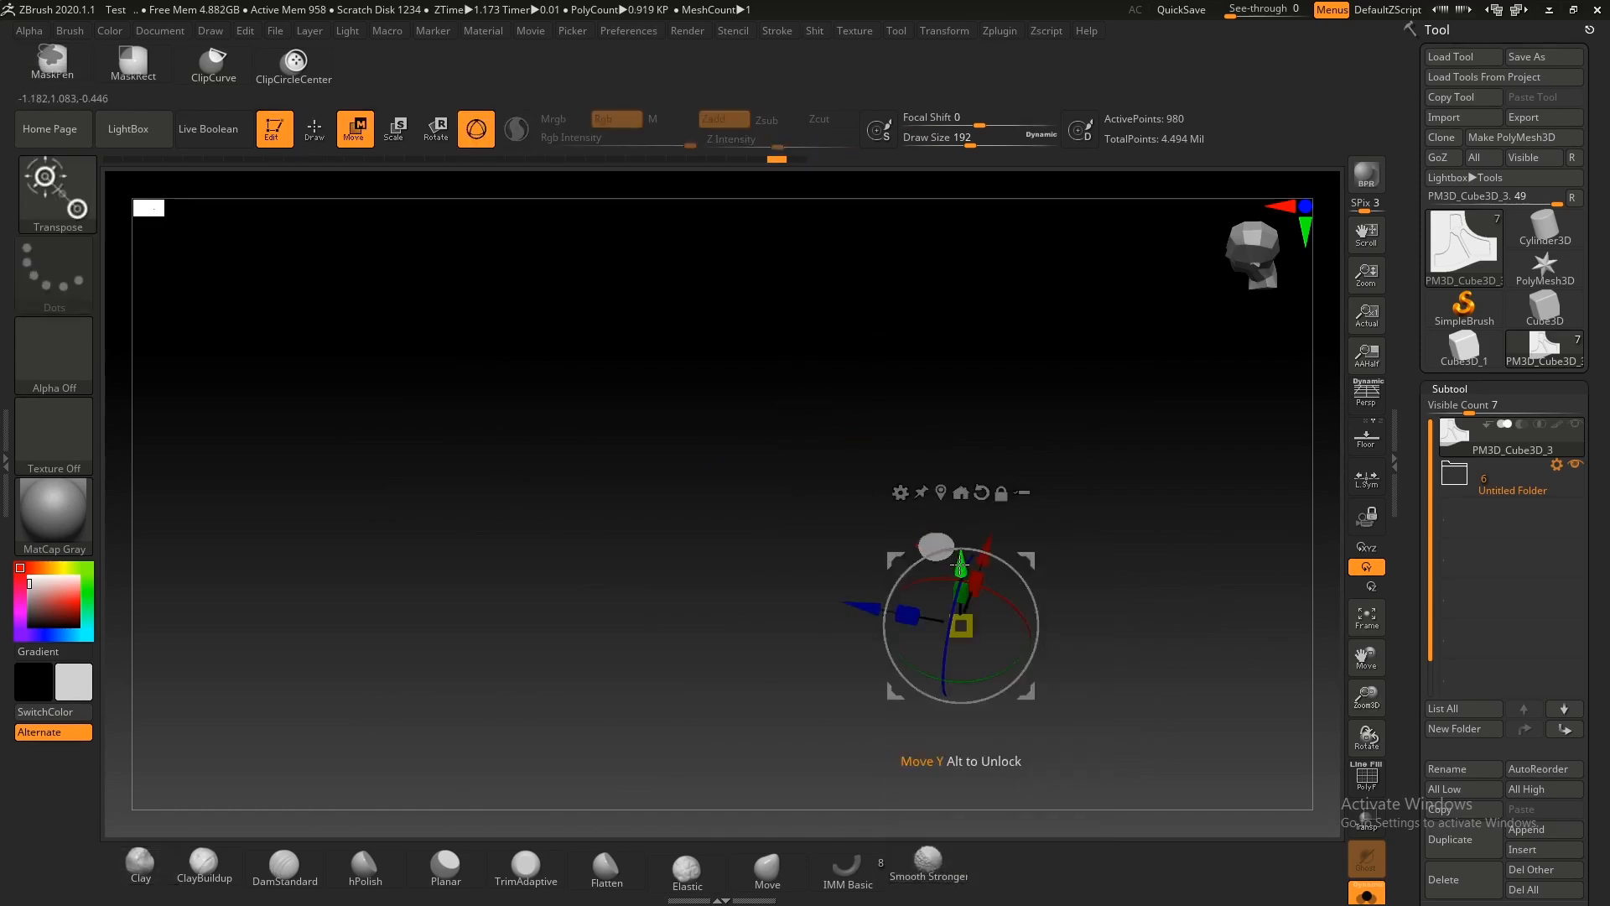
drag(962, 564, 962, 584)
key(q)
ctrl+shift+click(1113, 460)
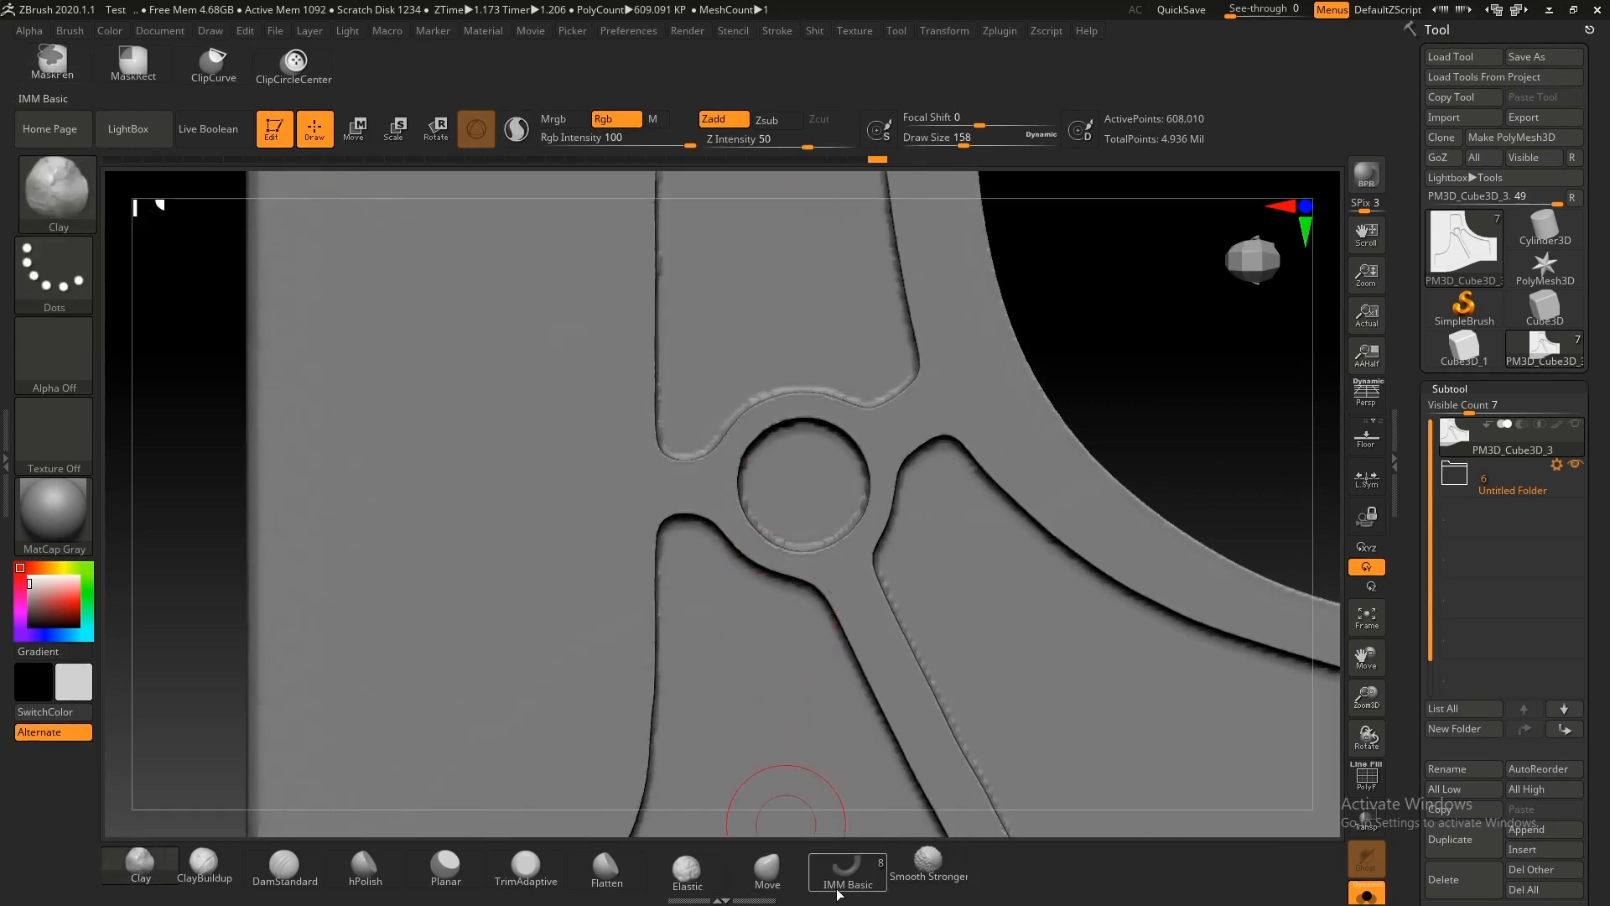
Step: Insert a Philips Type01 screw head from the IMM Ind. Parts brush into the hub's round recess
key(b)
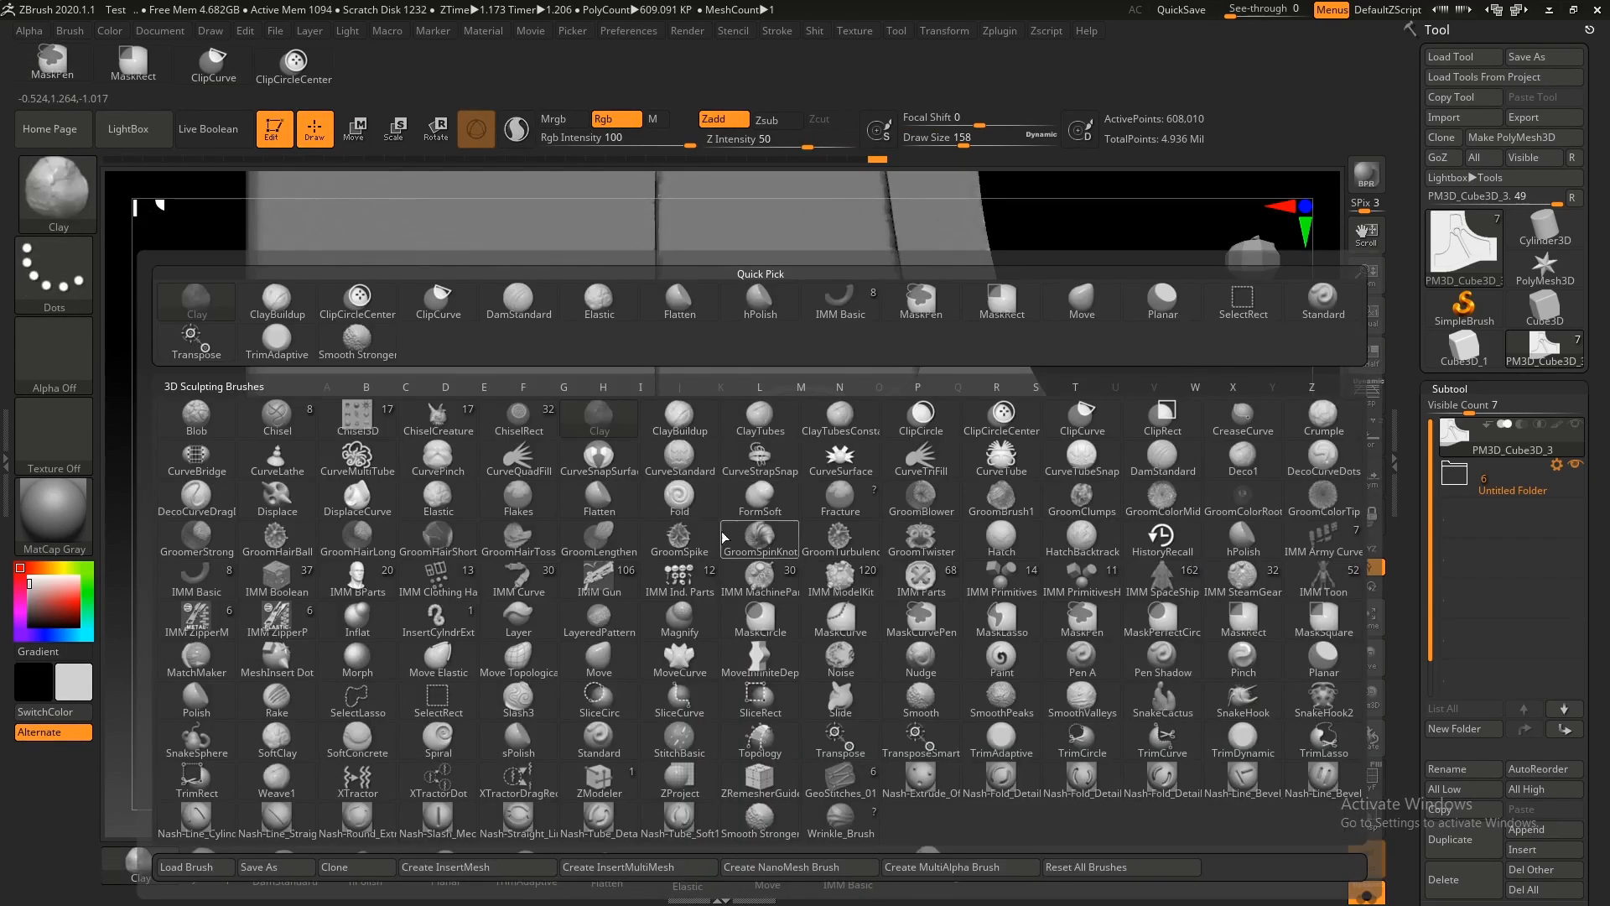
key(i)
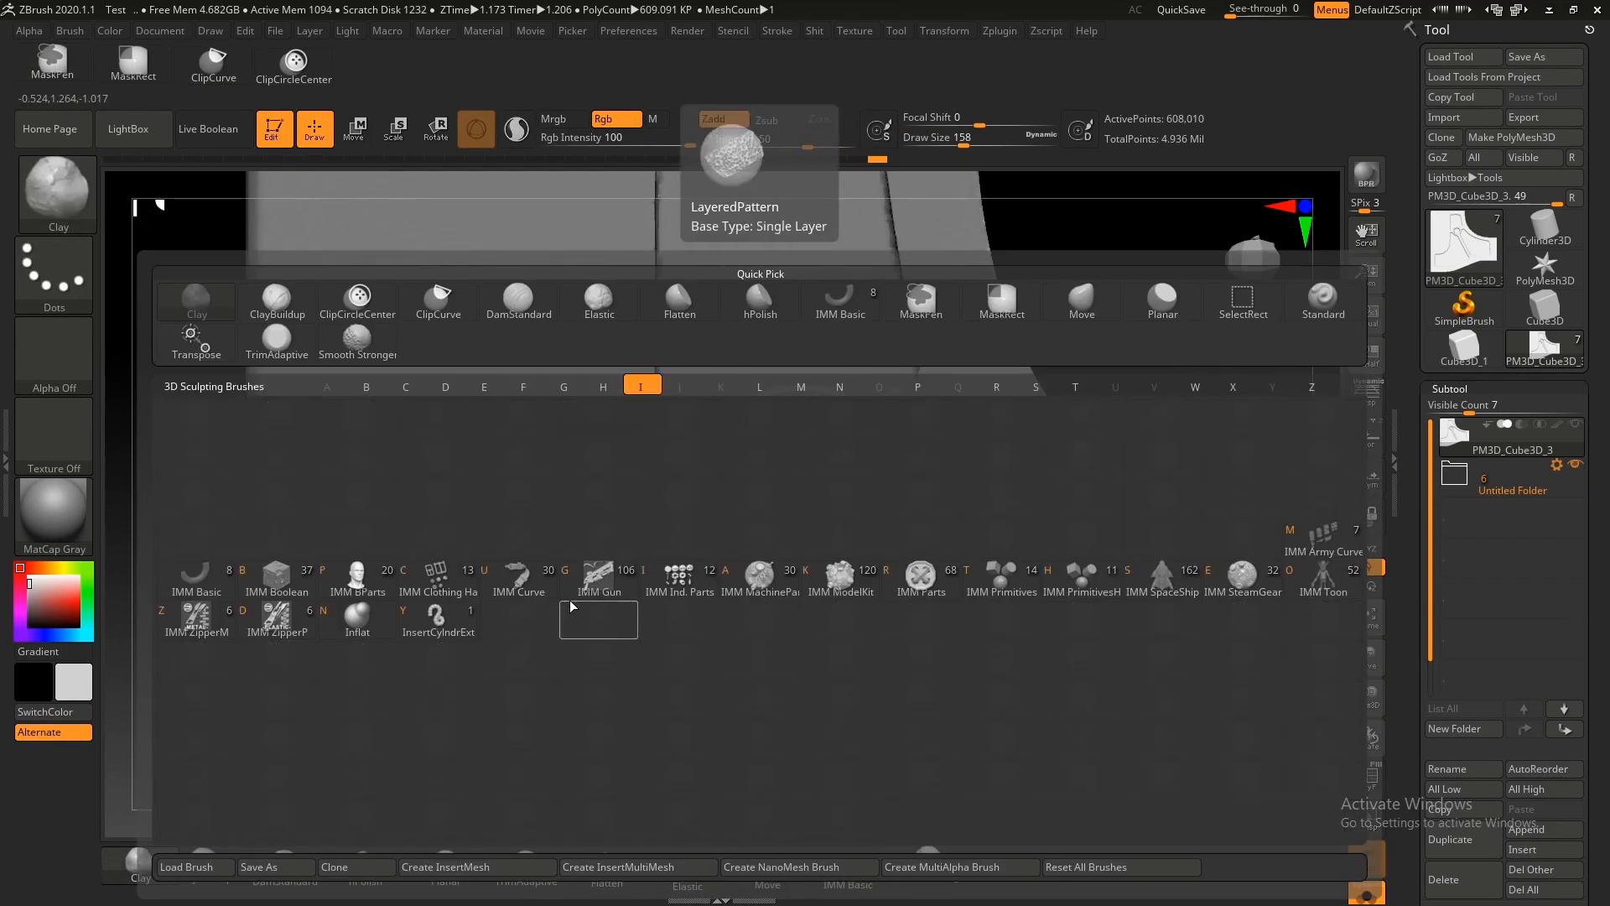
click(679, 574)
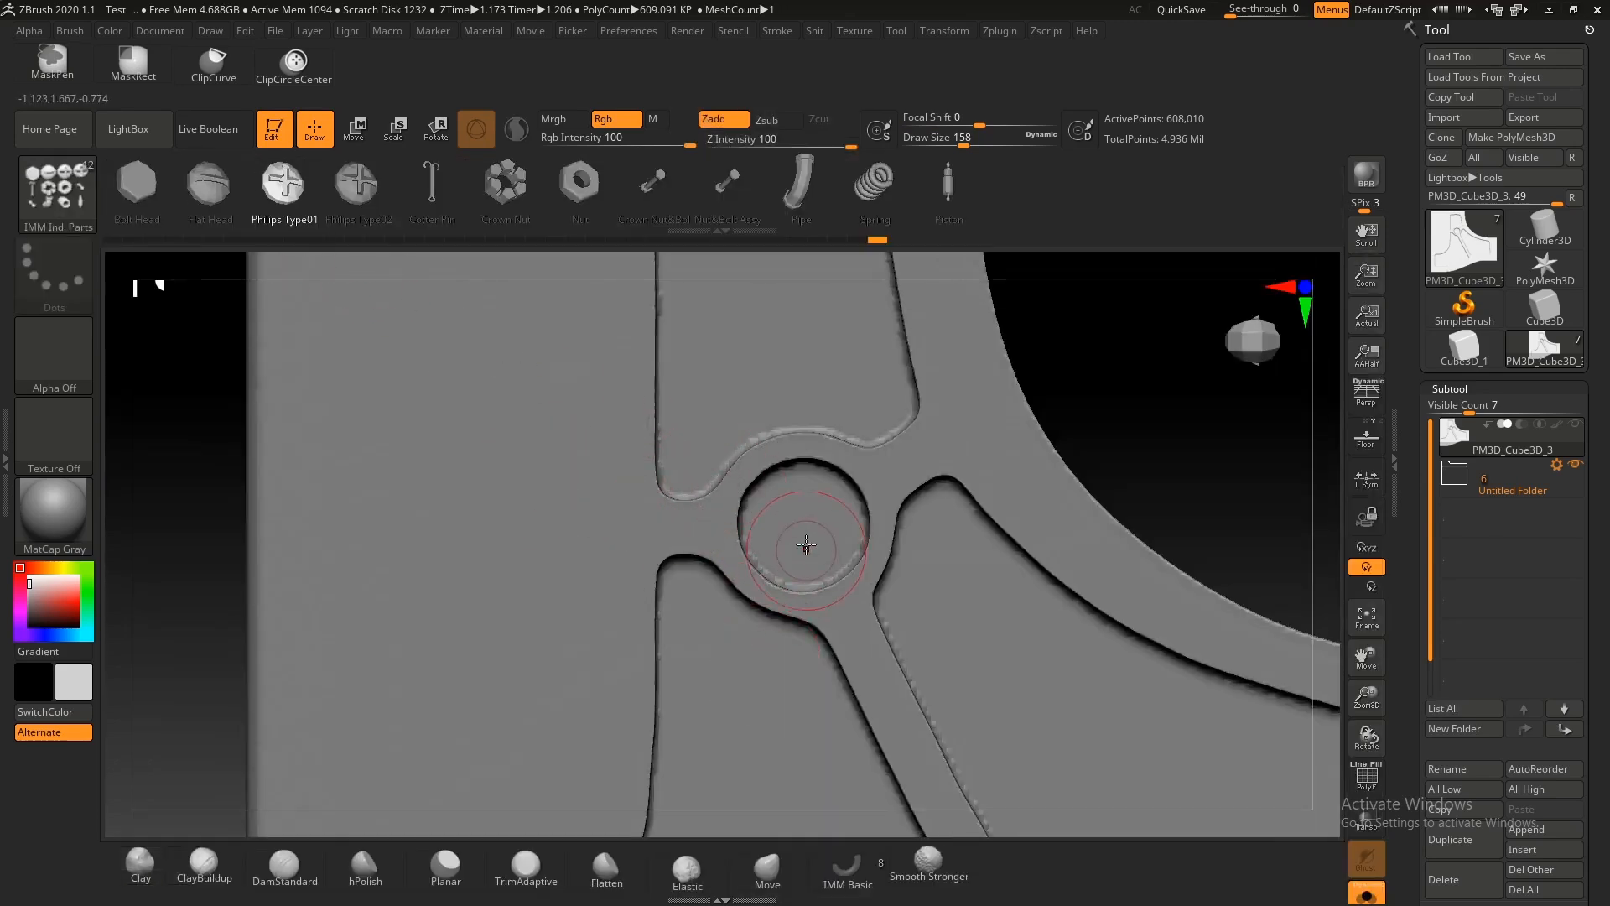
drag(803, 527, 843, 545)
Step: Isolate the inserted screw head and split it off into its own subtool
right_drag(848, 572, 820, 483)
ctrl+shift+click(808, 496)
key(space)
click(771, 816)
Step: Subdivide the screw head three times
right_drag(878, 404, 794, 578)
key(ctrl+d)
key(ctrl+d)
key(ctrl+d)
Step: Remesh the screw head with DynaMesh, using the polyframe to check its topology
key(shift+space)
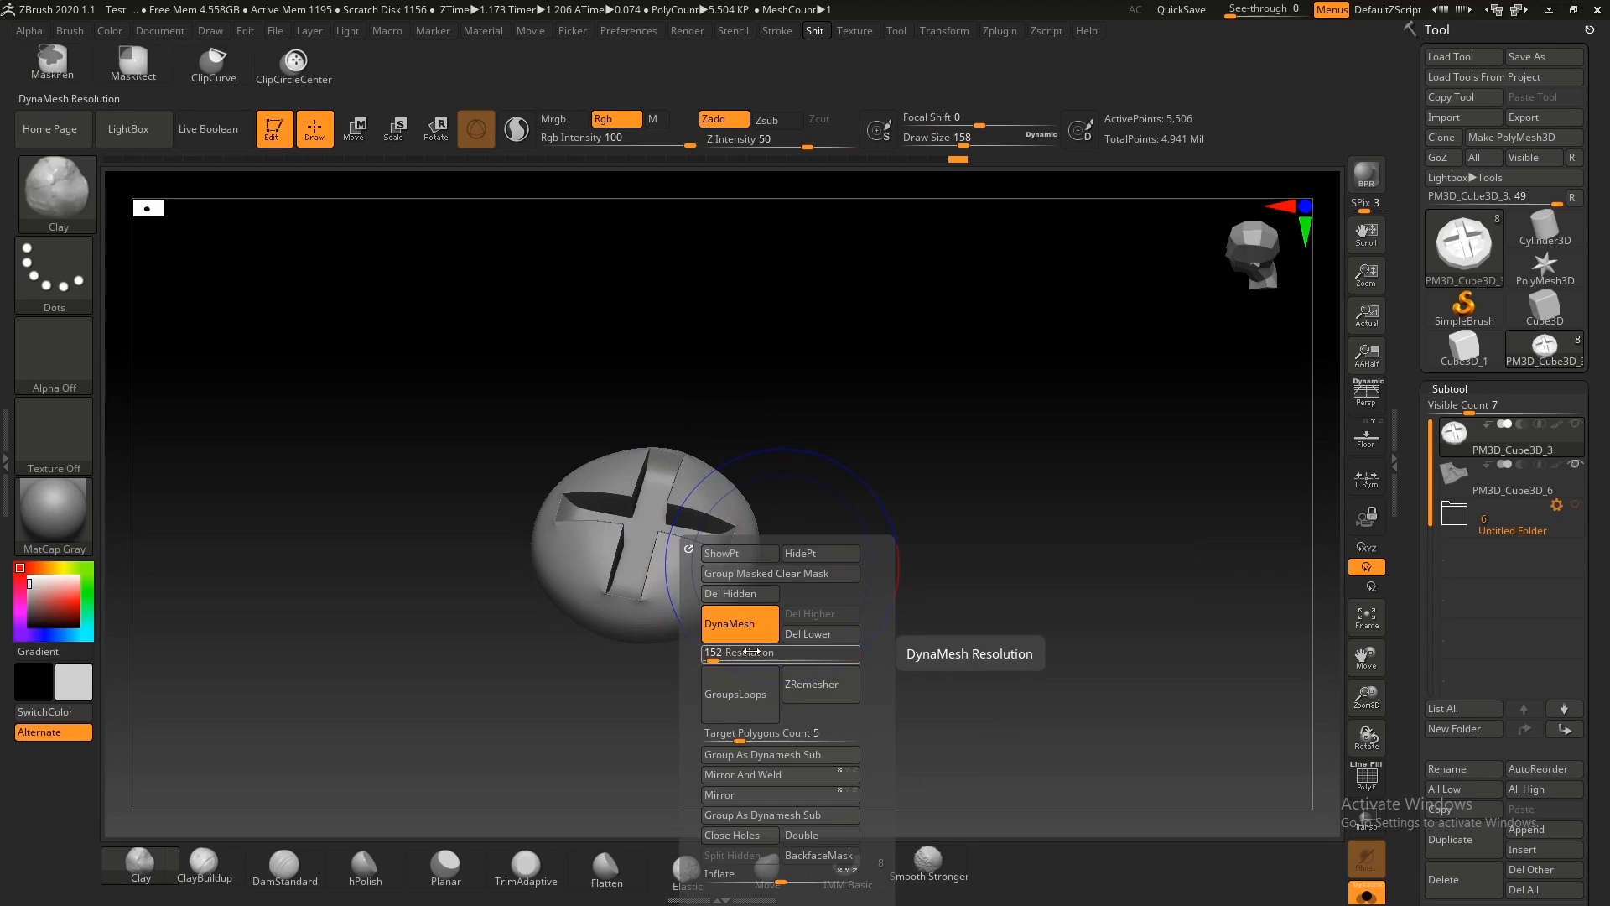
key(shift+space)
drag(629, 646, 634, 646)
key(shift+f)
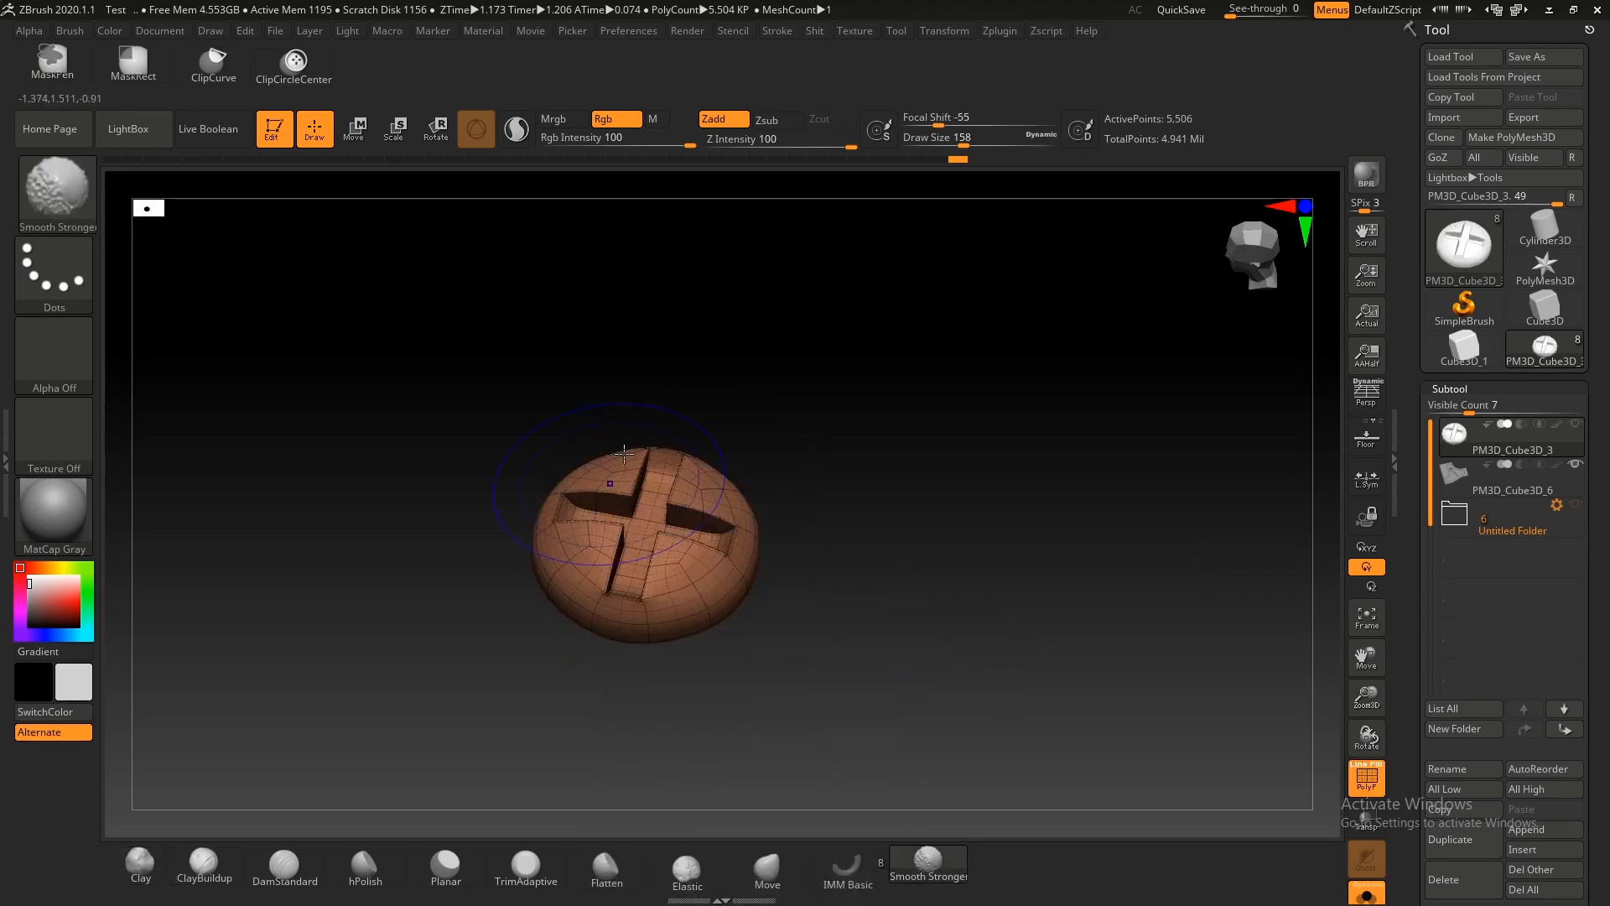
ctrl+drag(773, 528, 796, 545)
click(788, 563)
ctrl+right_drag(651, 588, 865, 631)
key(shift+f)
mouse_move(933, 571)
ctrl+right_down()
mouse_move(808, 494)
mouse_move(830, 511)
ctrl+right_up()
ctrl+right_drag(831, 512, 888, 560)
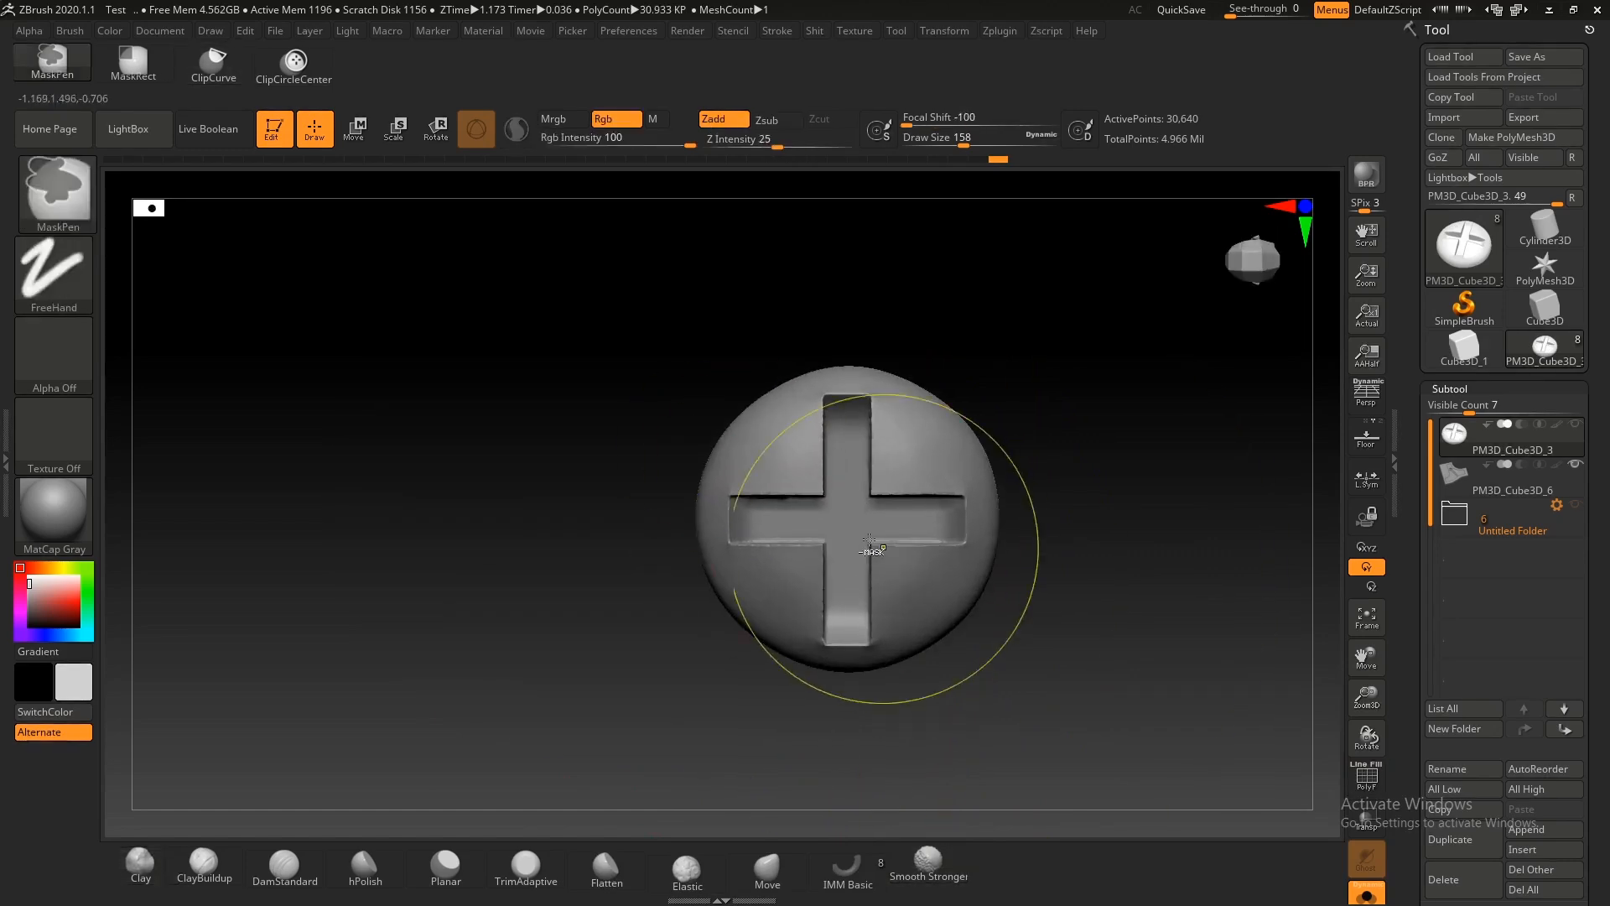
Step: Smooth the edges of the screw head's cross slot, undoing an excessive stroke
shift+drag(866, 526, 963, 536)
key(ctrl+z)
ctrl+right_drag(963, 536, 948, 420)
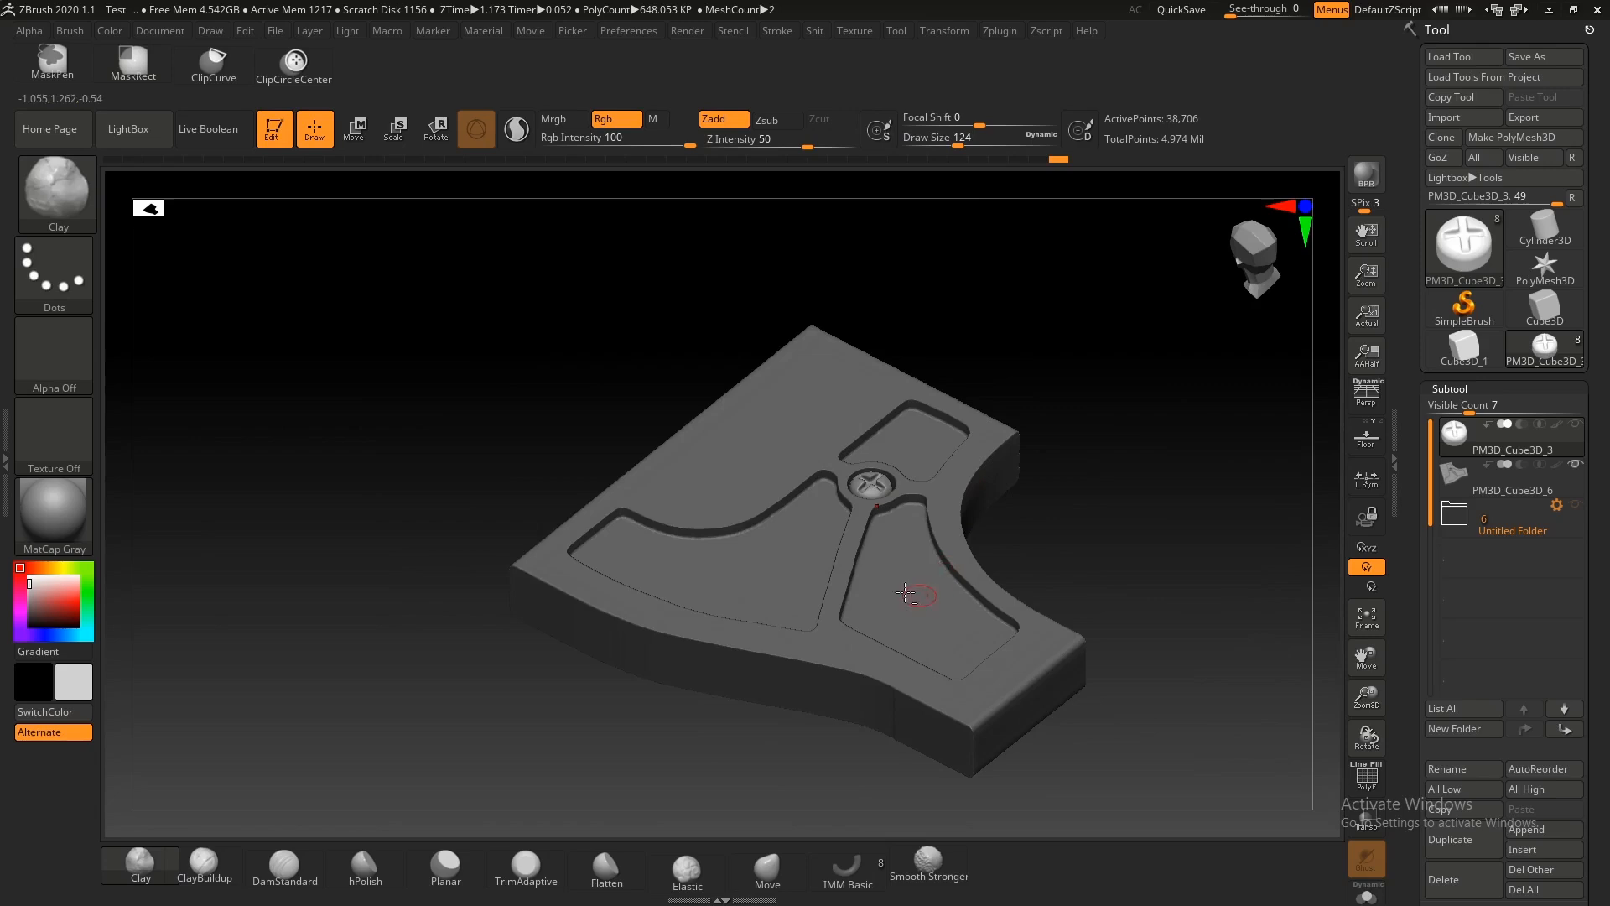
Step: Select the plate, isolate its recessed panel floors and flatten them from the side with straight ClipCurve cuts
right_drag(909, 596, 843, 467)
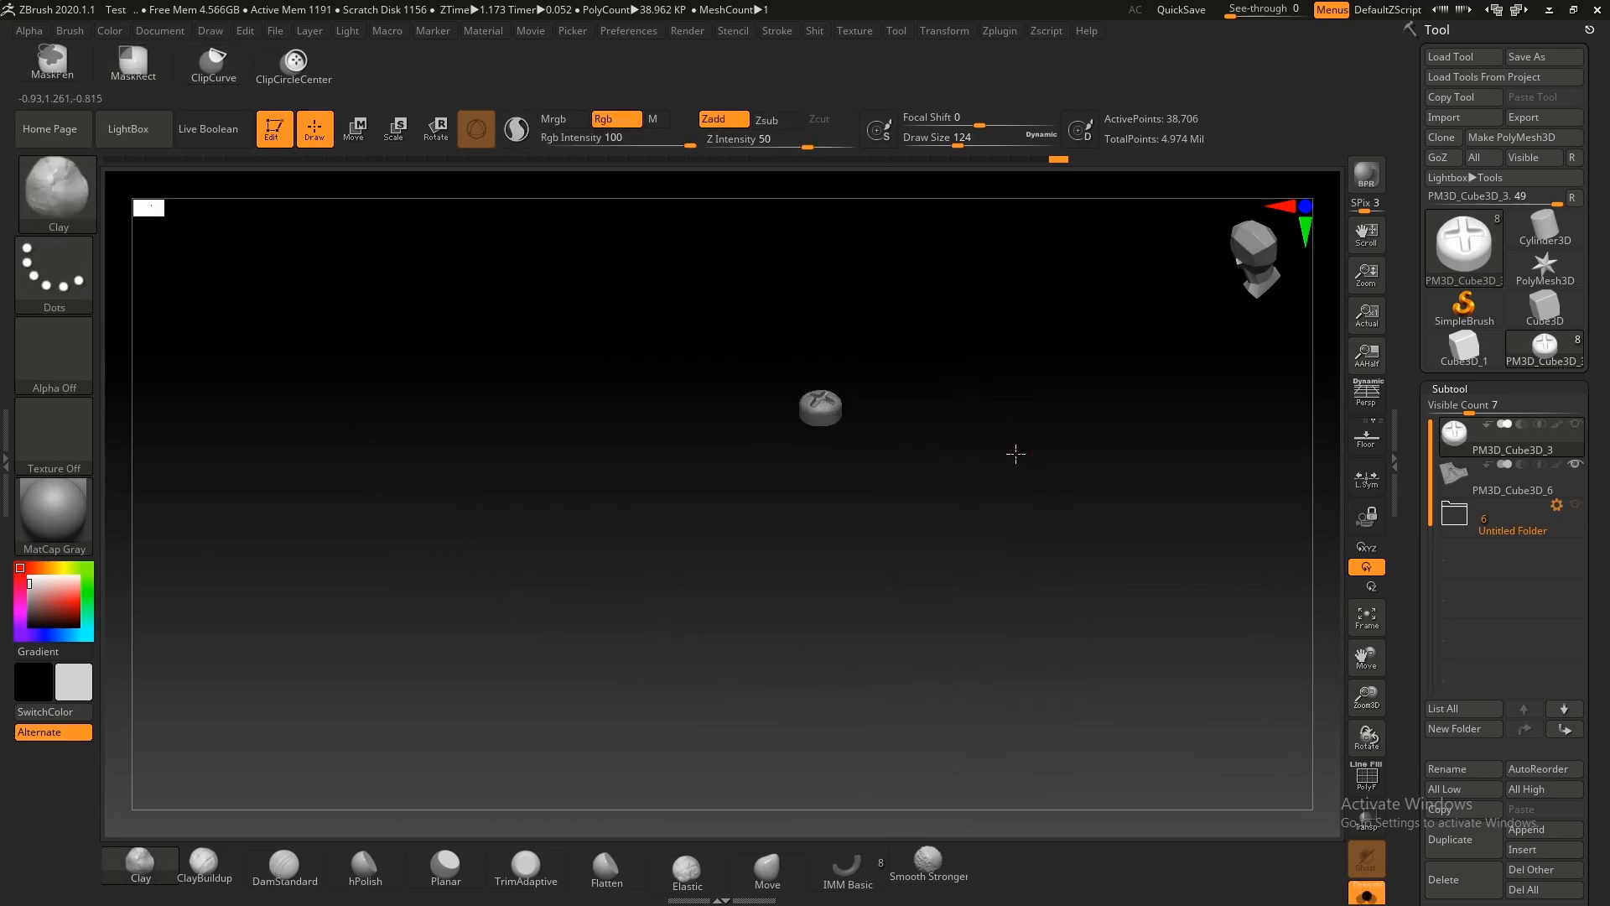
alt+click(758, 460)
key(shift+f)
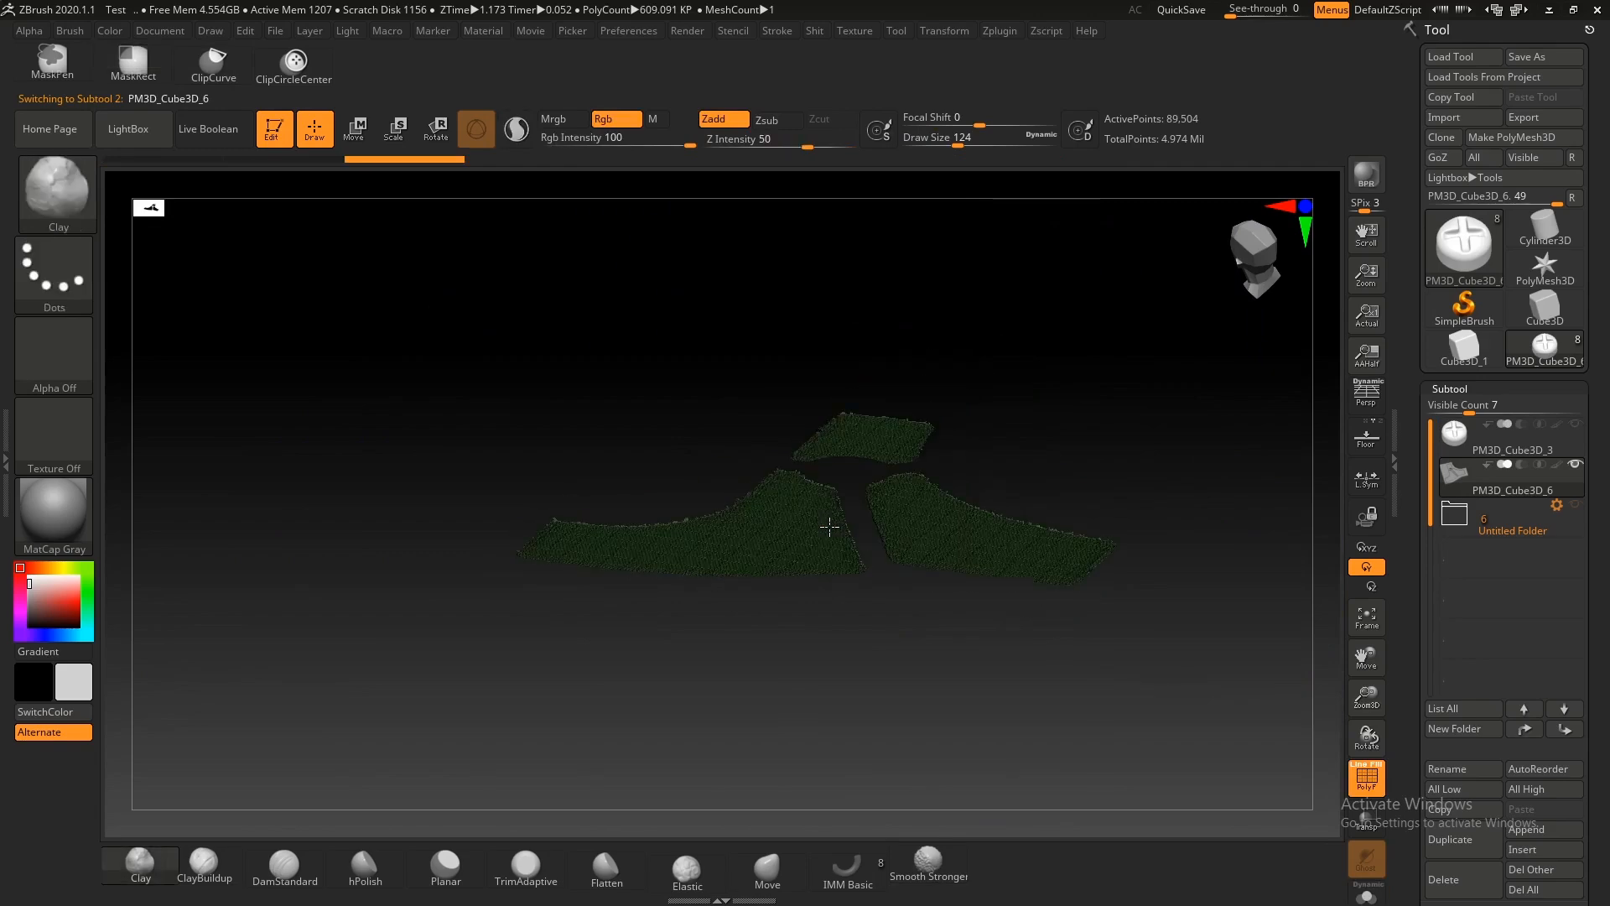
right_drag(829, 527, 826, 545)
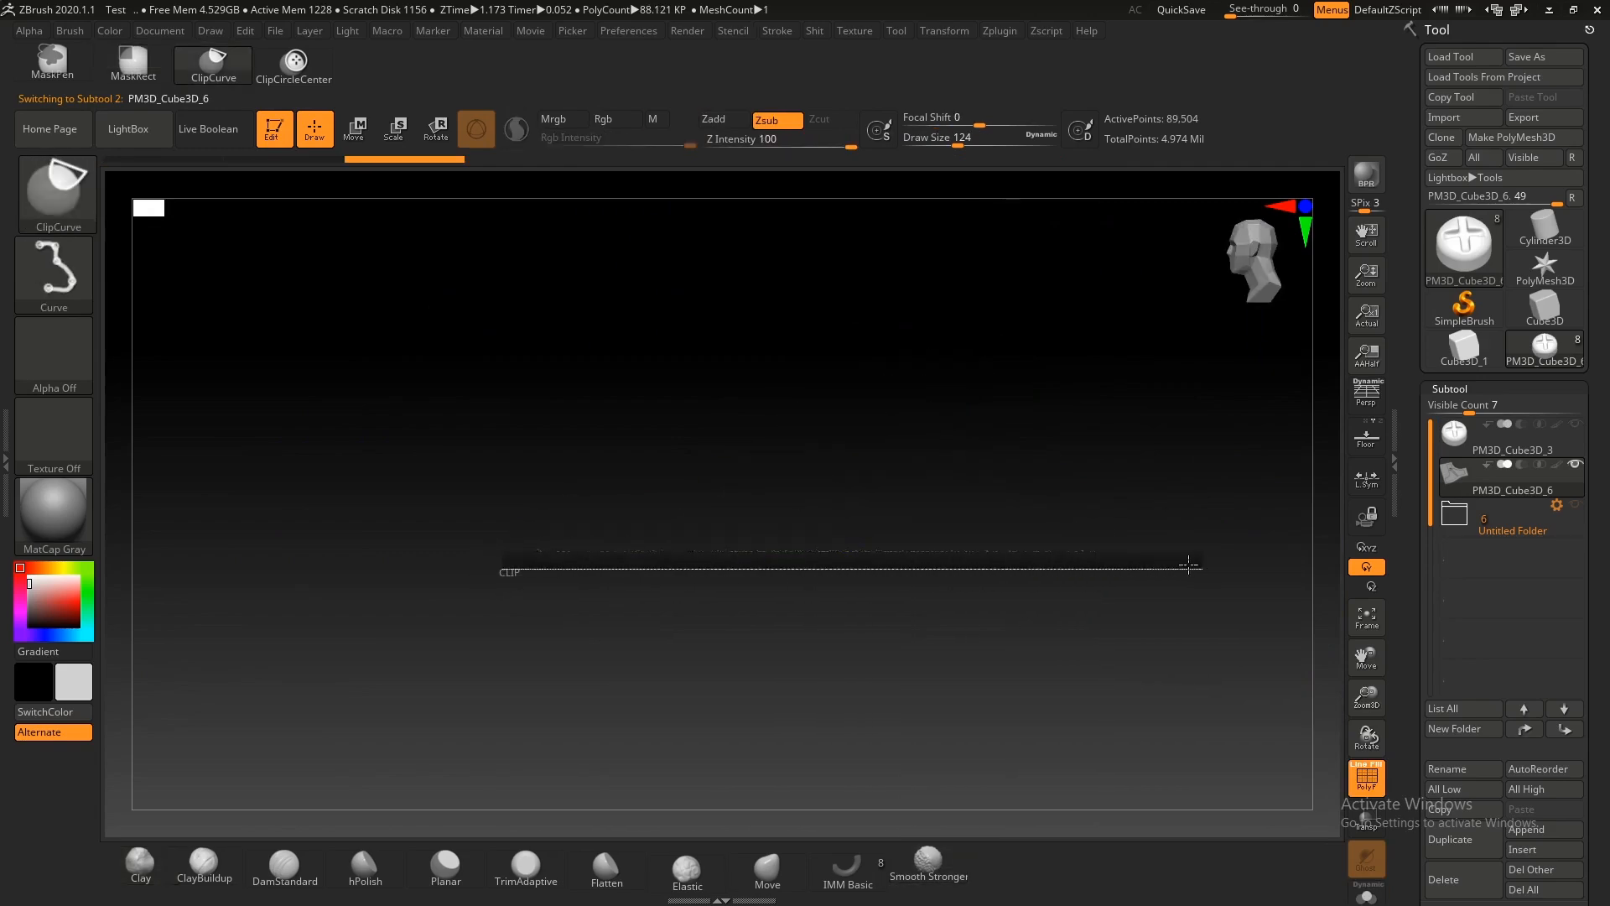
ctrl+shift+drag(1204, 579, 1204, 579)
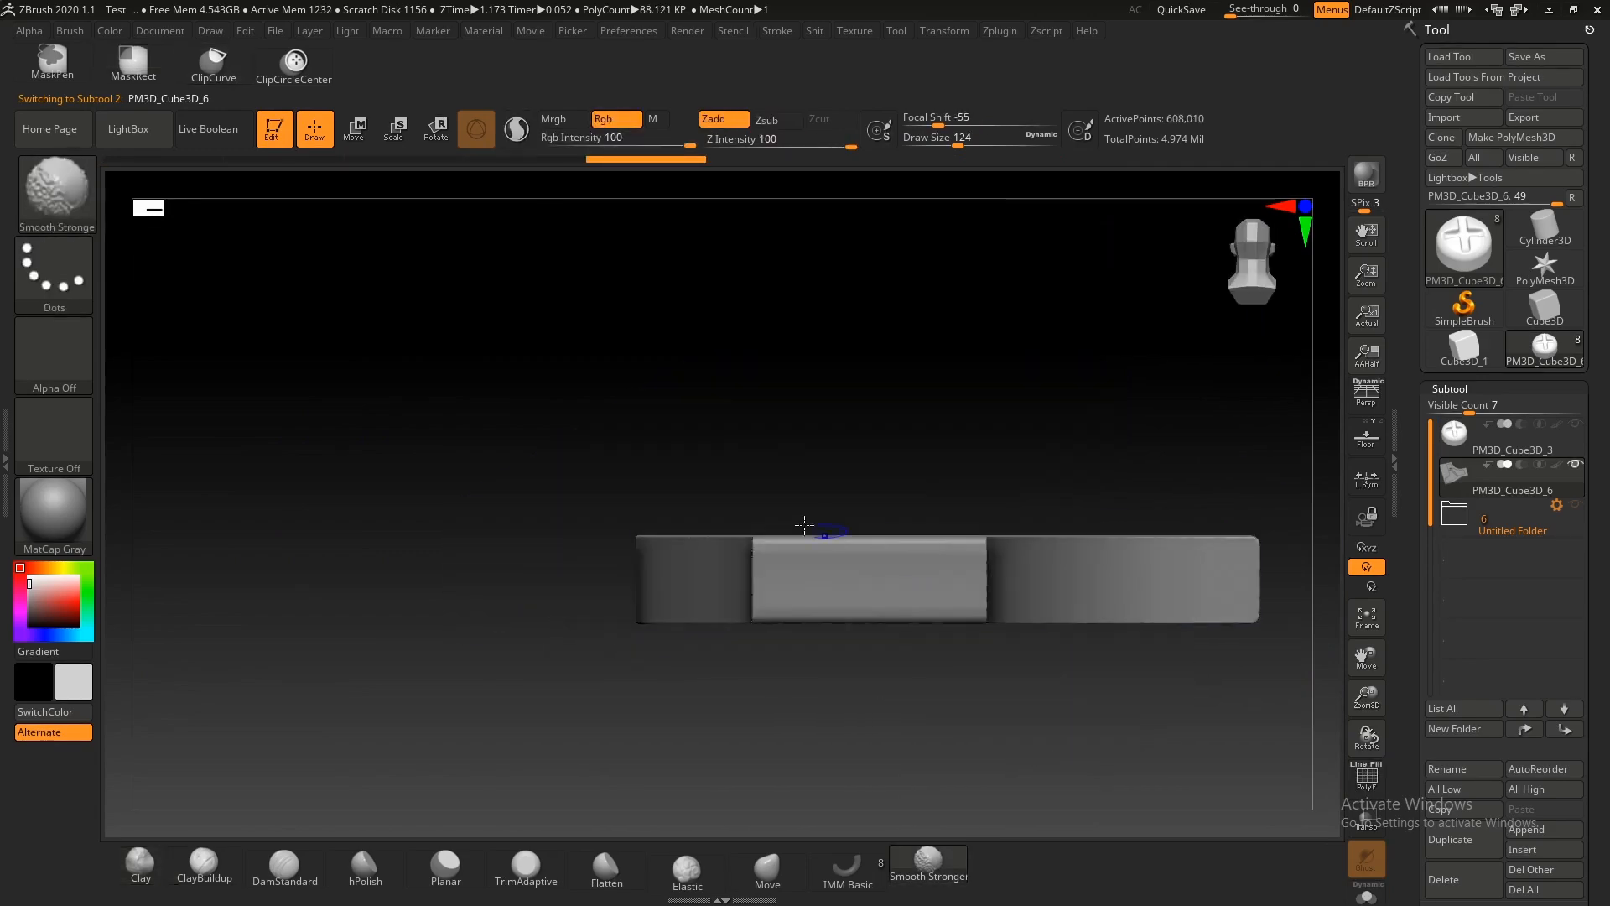
right_drag(805, 529, 852, 575)
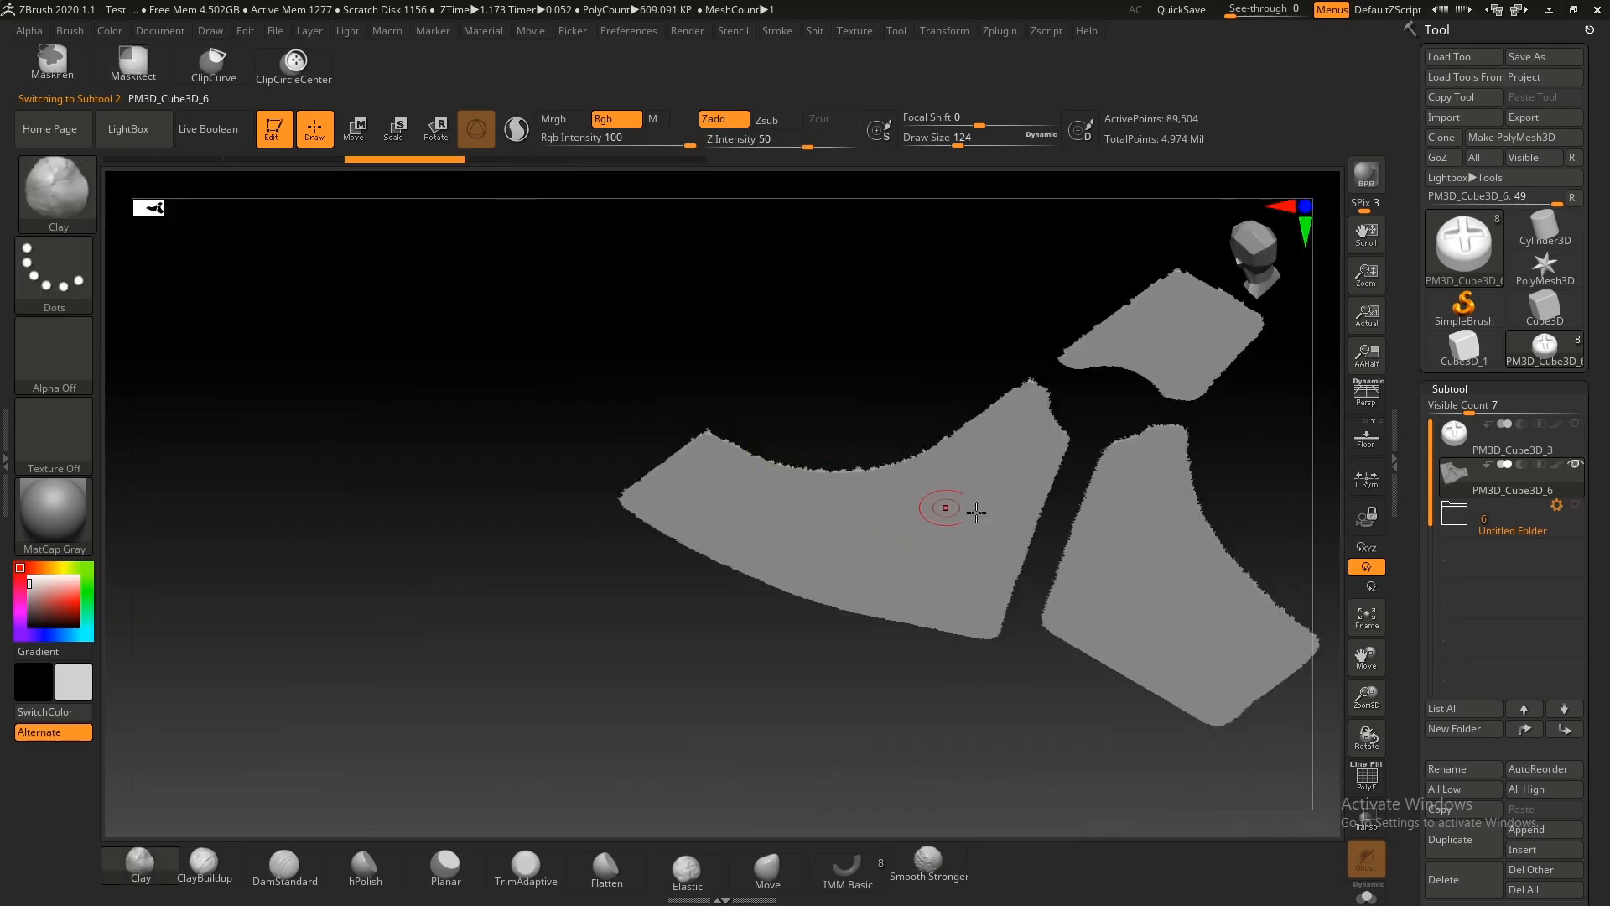
ctrl+shift+drag(1334, 562, 667, 579)
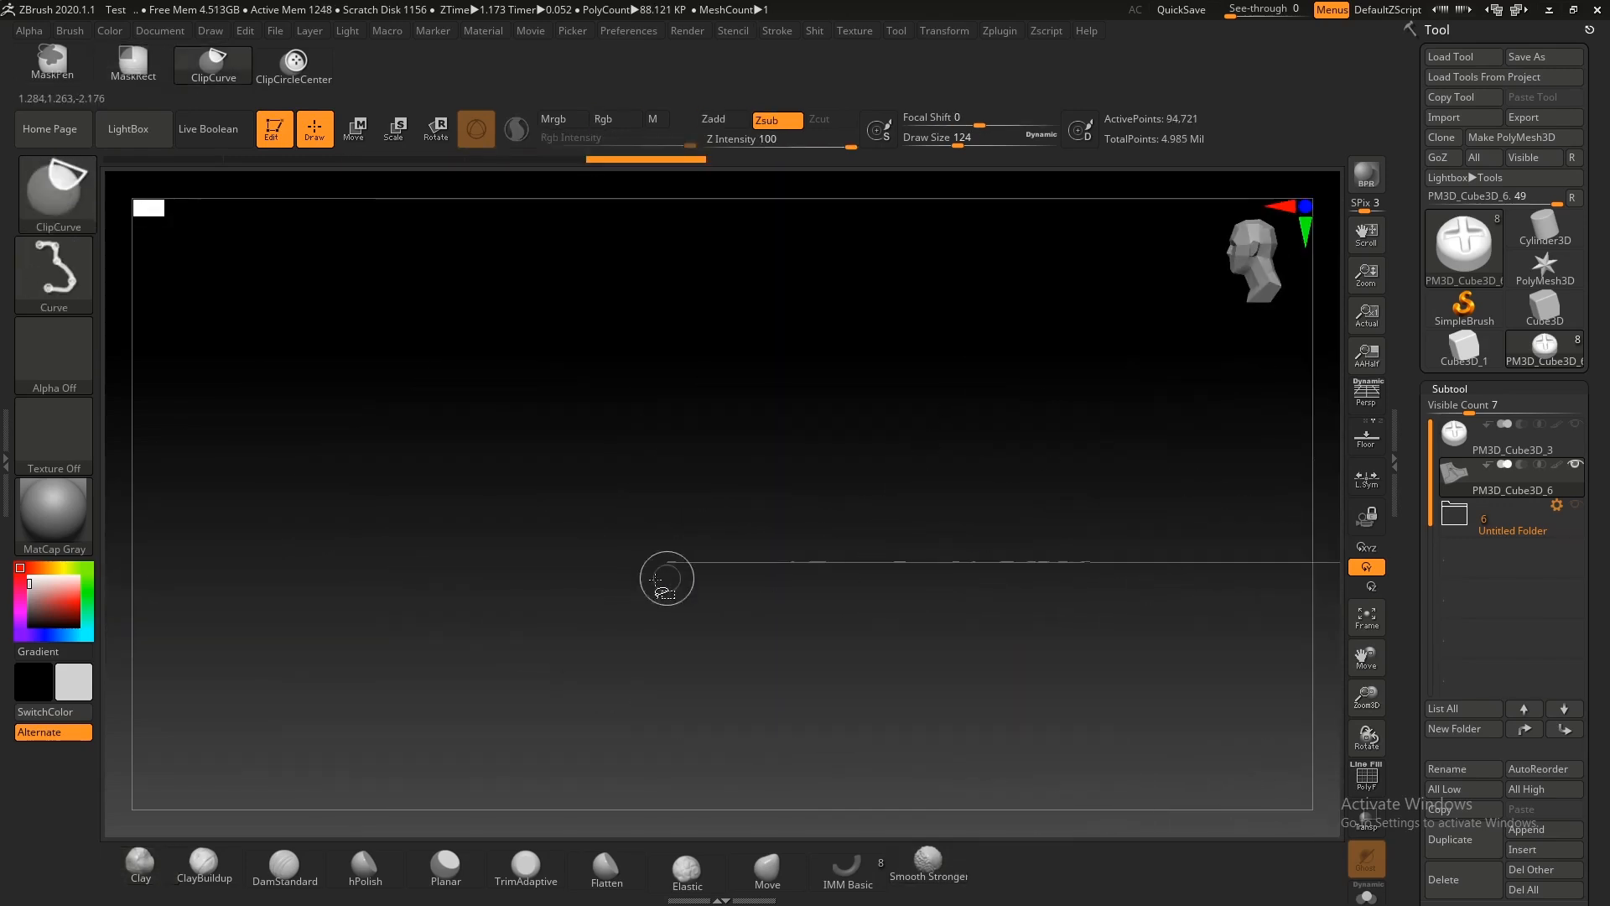
alt+right_drag(852, 592, 697, 546)
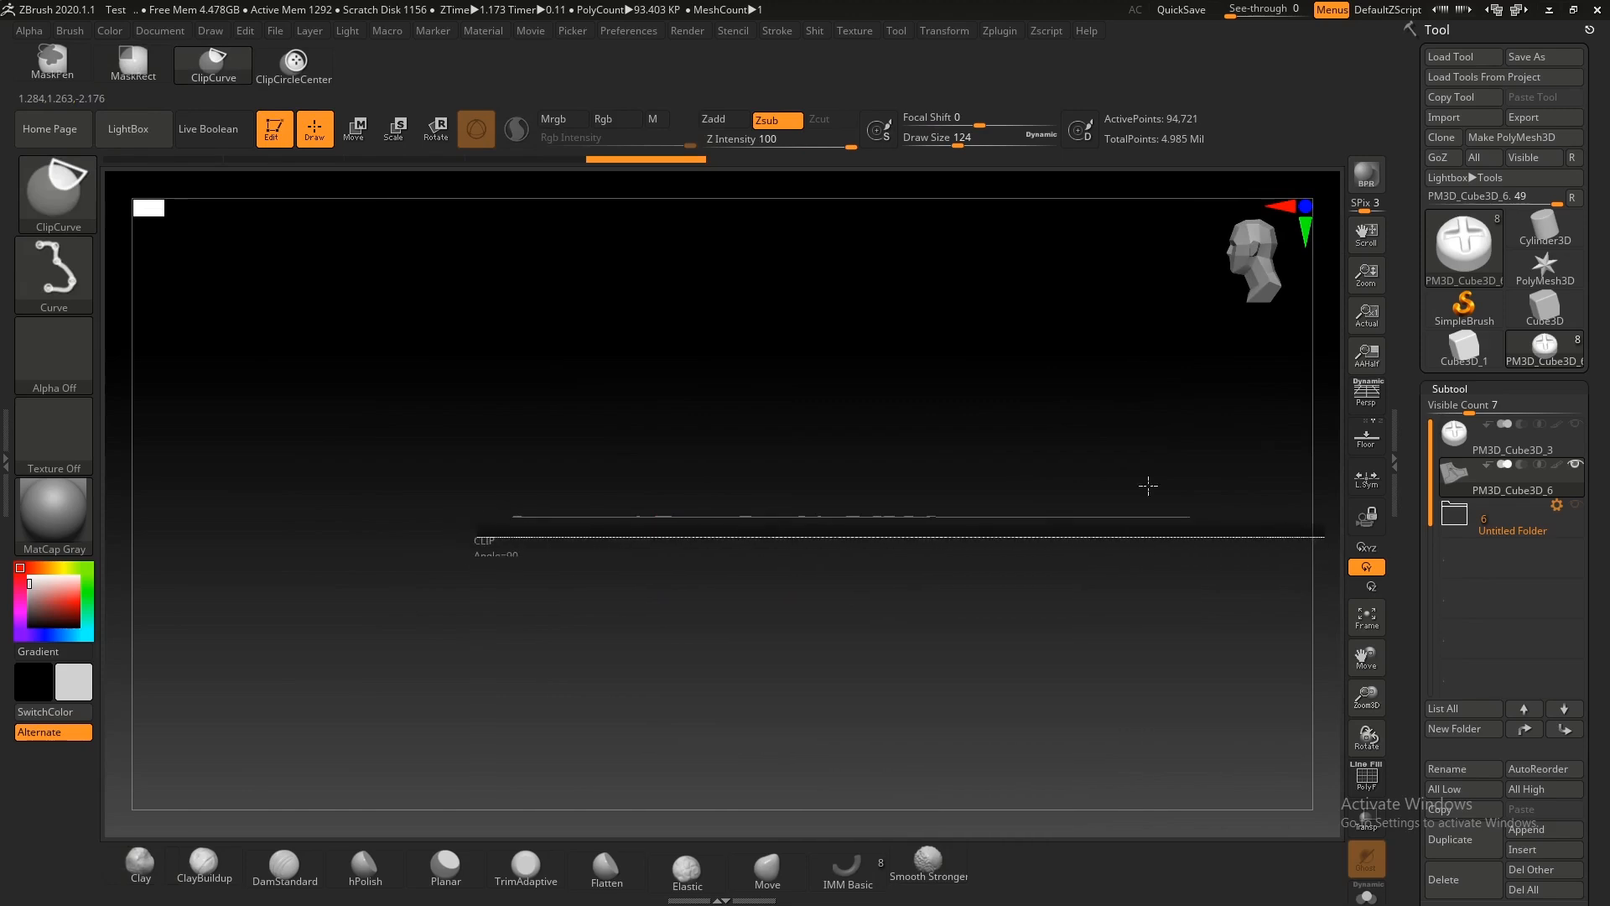
ctrl+shift+drag(1286, 534, 1286, 535)
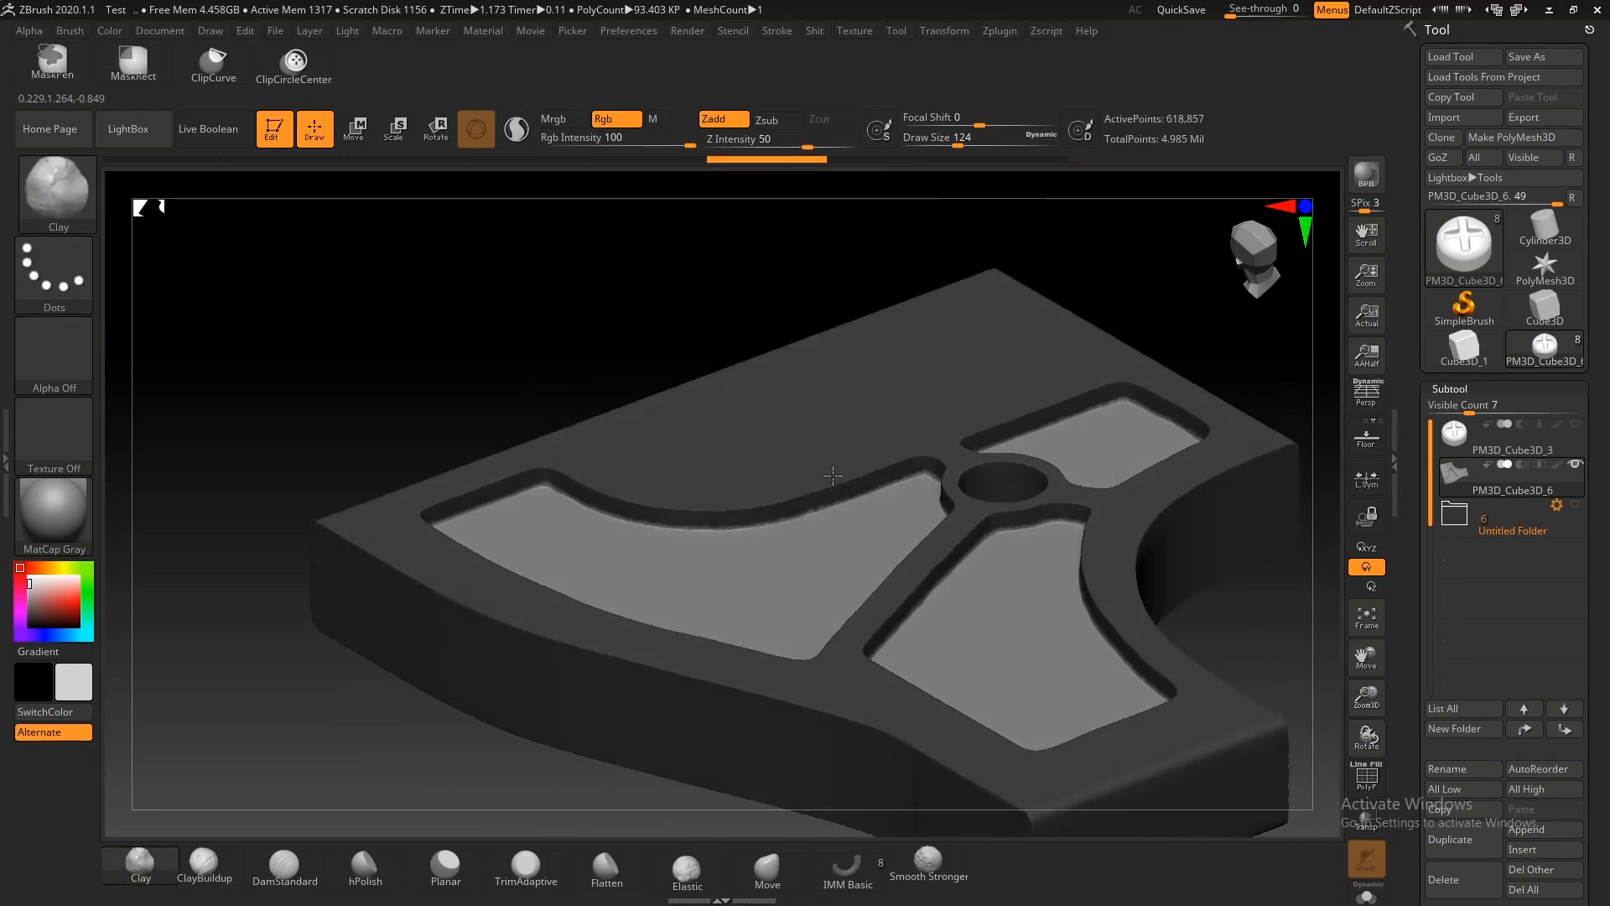
Step: Soften the mask edges around the recesses and rework the mask from the side to cover only the panel floors
key(ctrl)
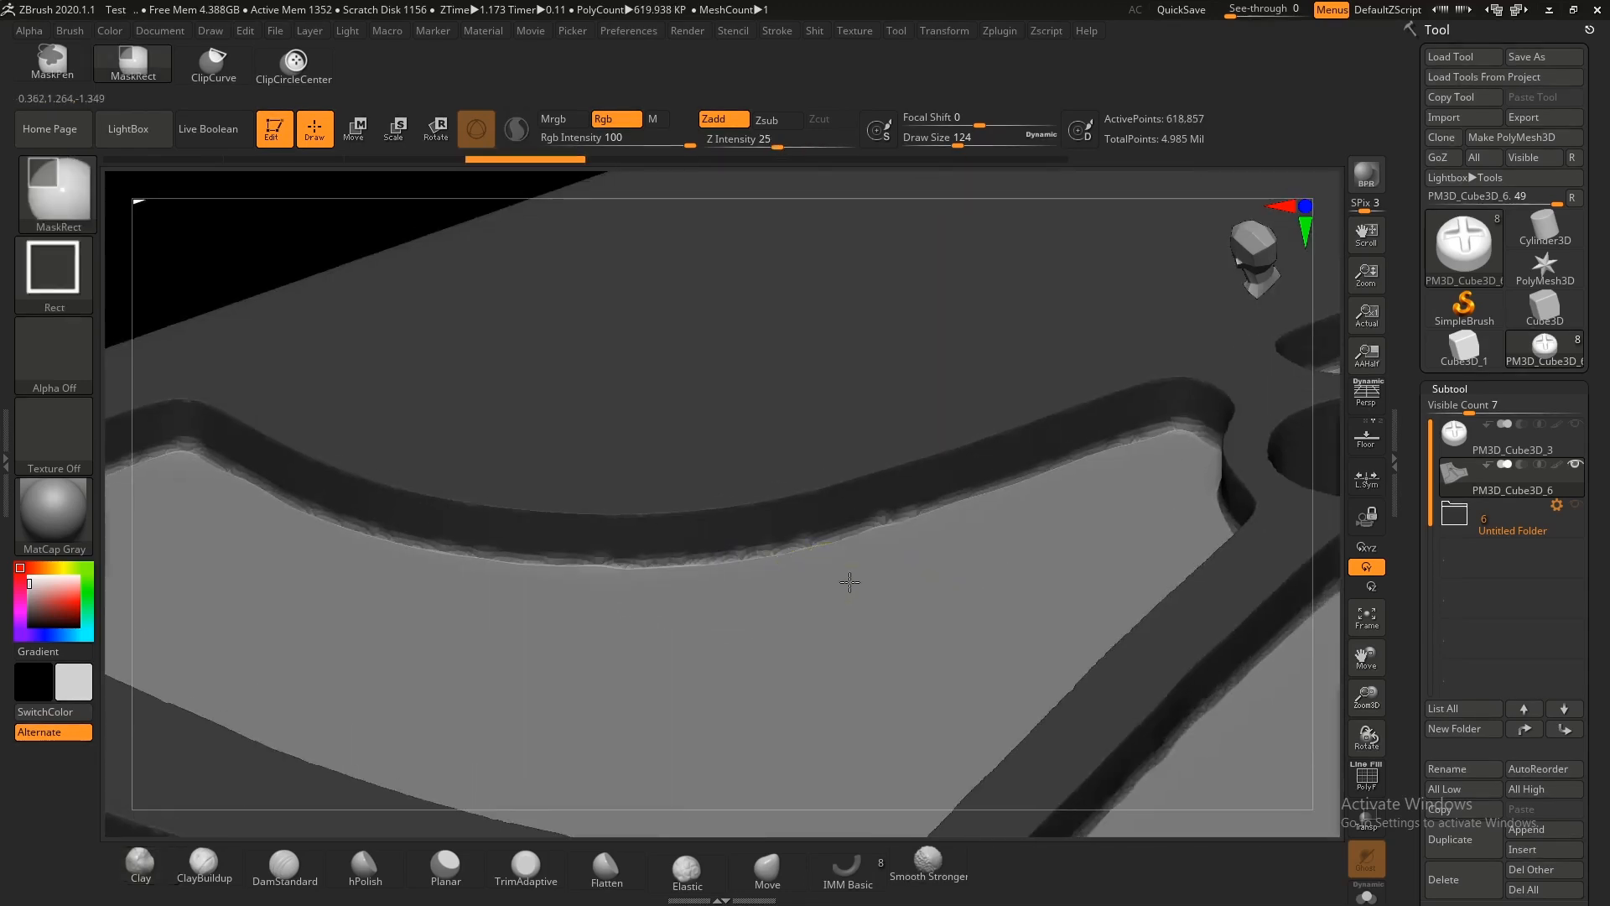
ctrl+click(850, 582)
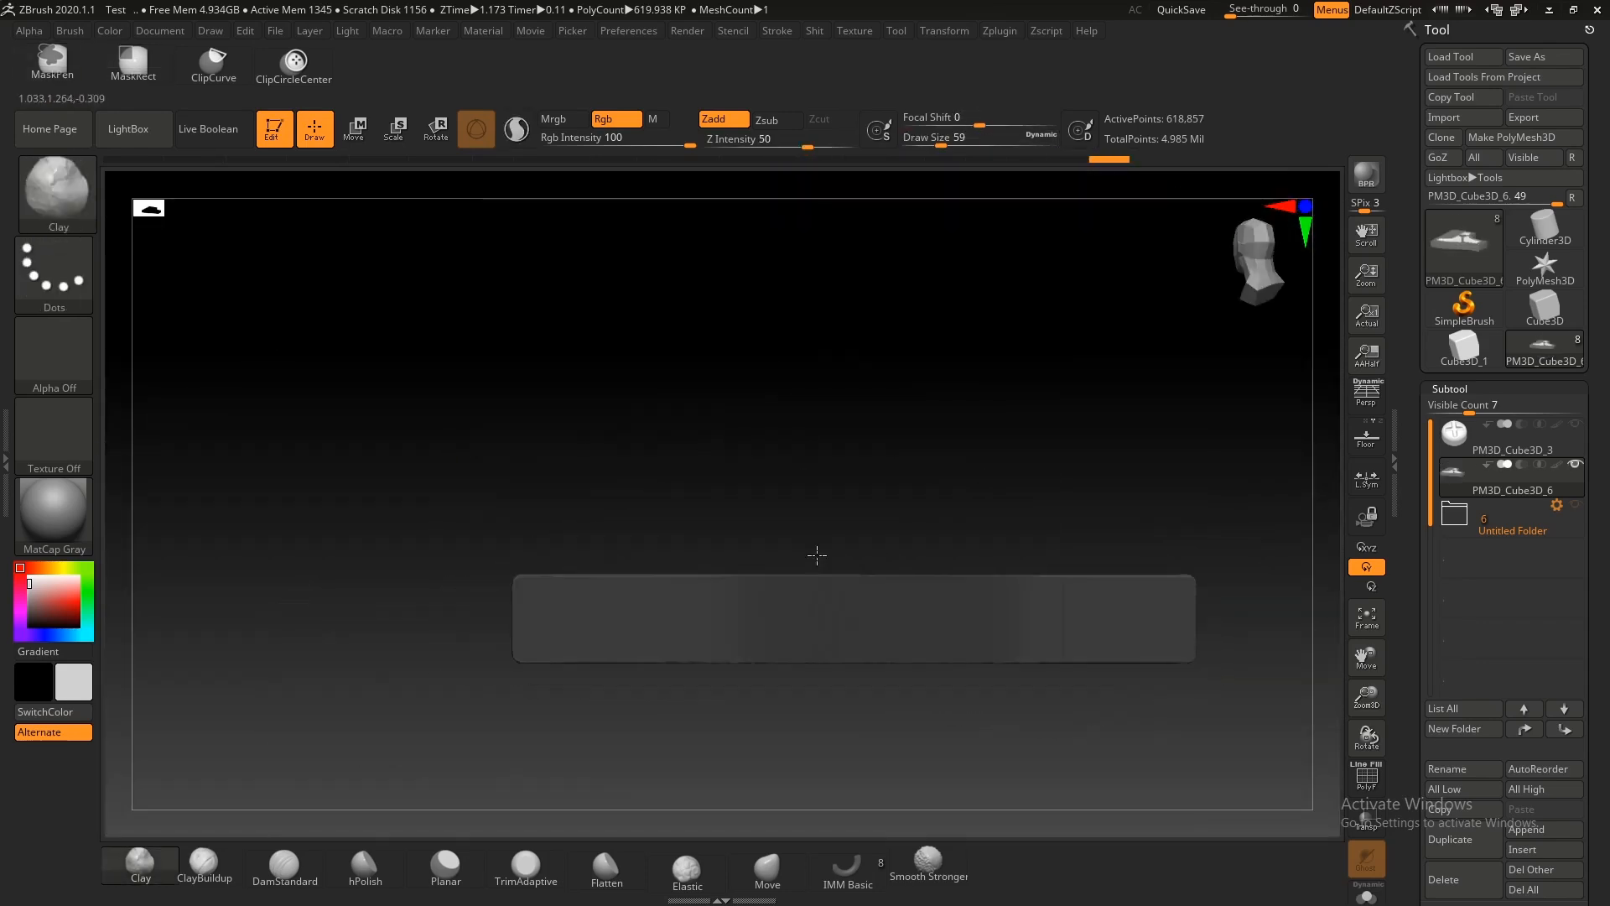
ctrl+drag(390, 460, 1246, 578)
drag(1024, 532, 917, 618)
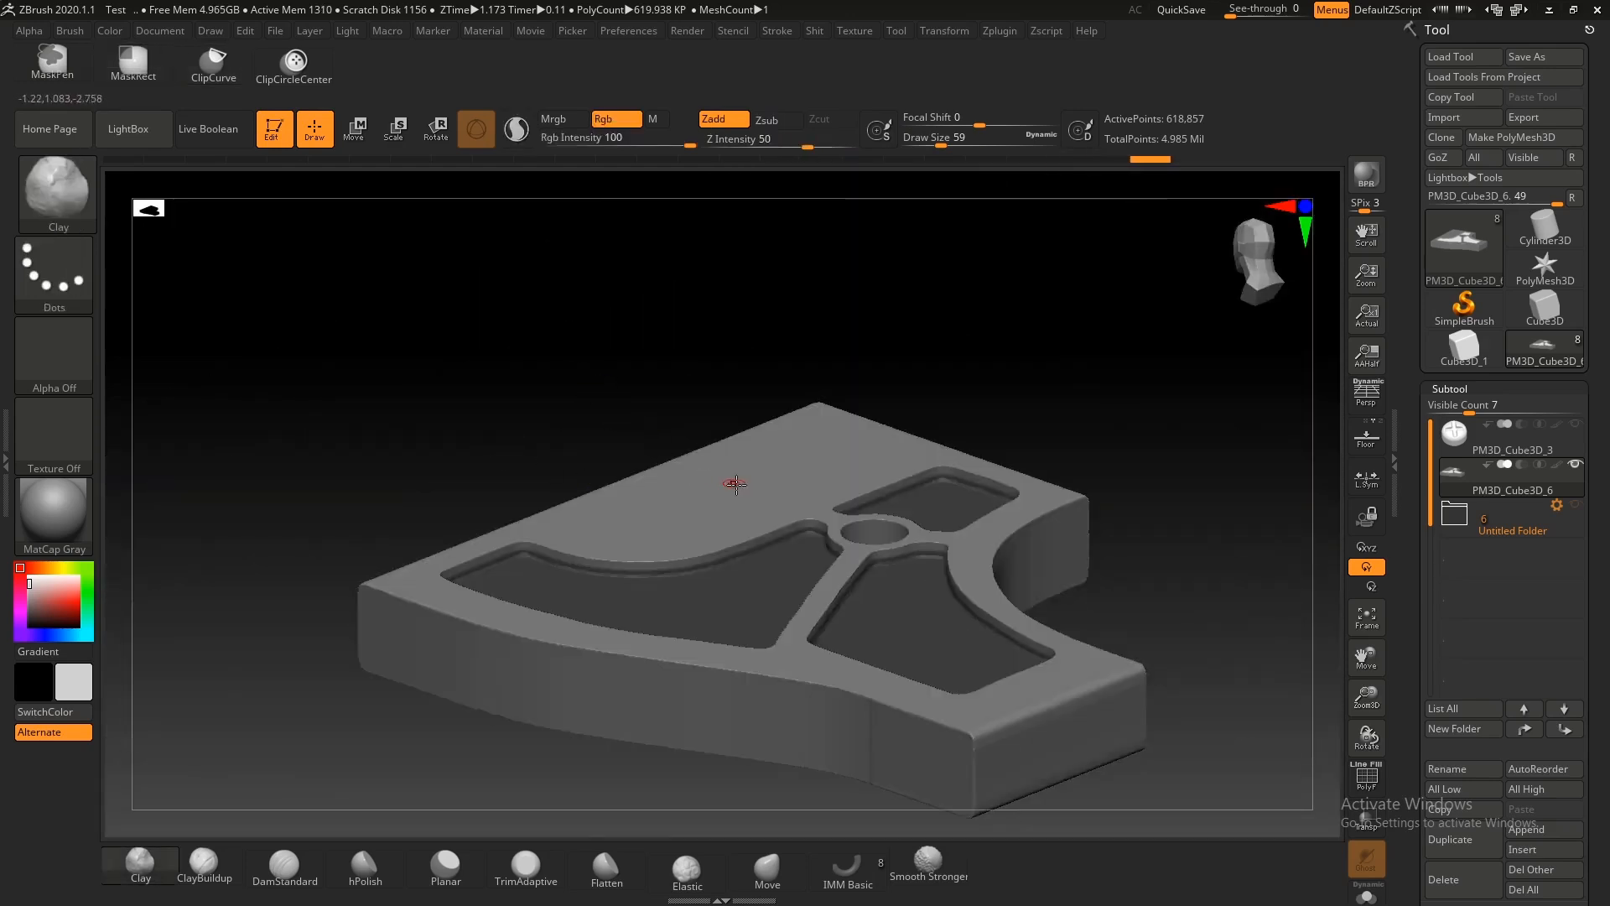
Step: Push the unmasked panel floors slightly deeper with the move gizmo and clear the mask
key(w)
drag(874, 494, 874, 503)
key(q)
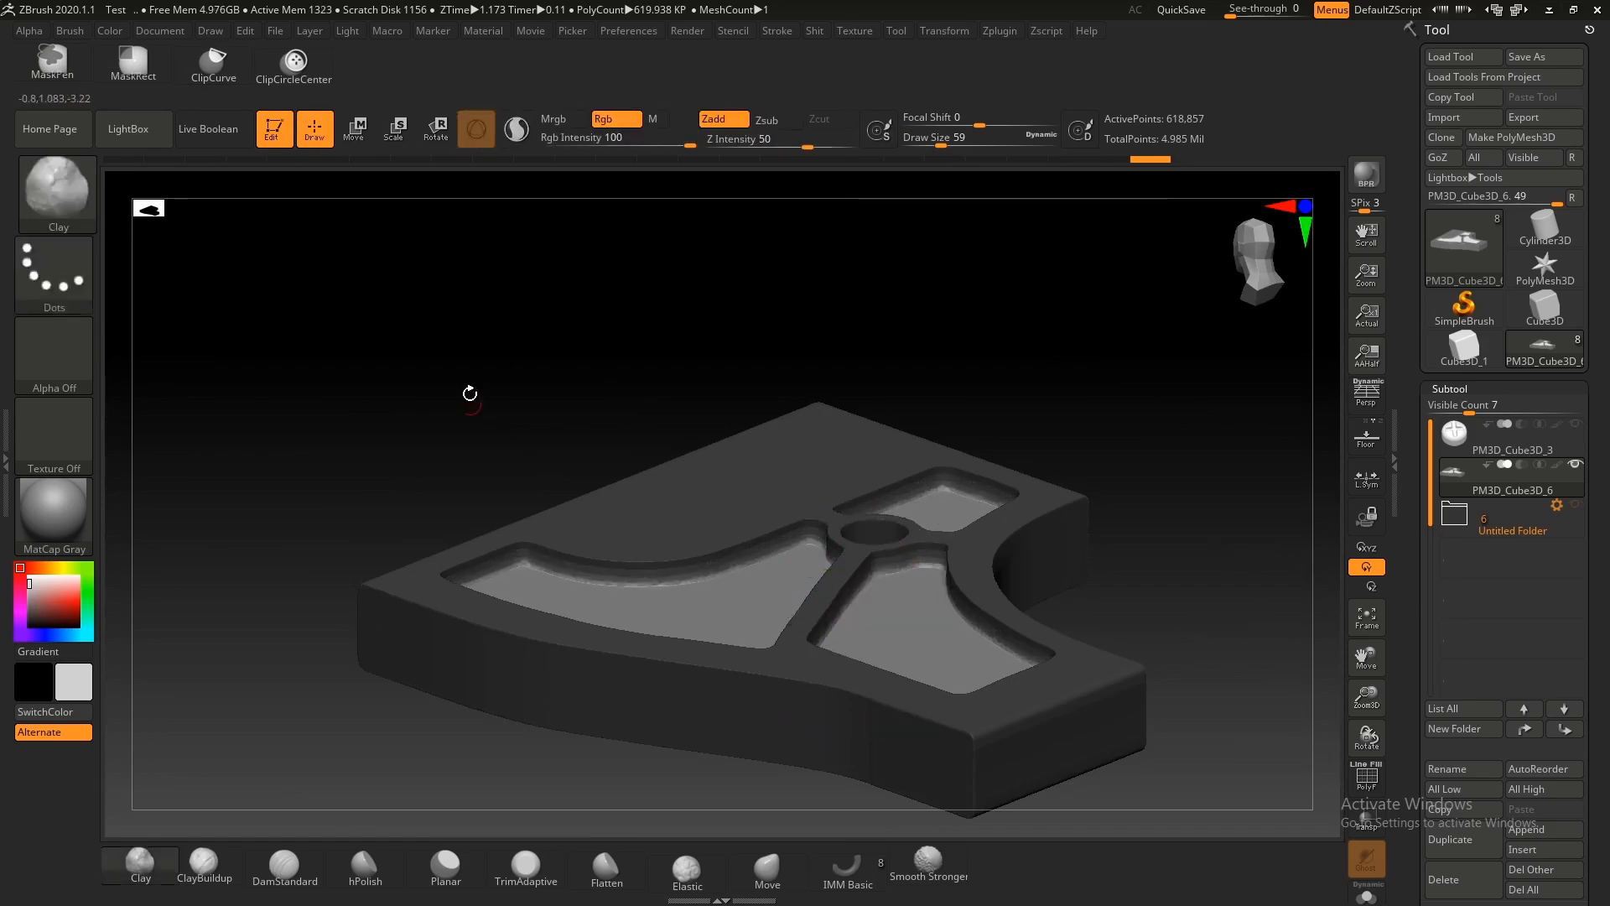
ctrl+drag(470, 403, 537, 419)
Step: Align the plate to a straight top view and remesh it to a denser DynaMesh
right_drag(807, 493, 831, 578)
ctrl+right_drag(831, 579, 787, 406)
drag(409, 458, 387, 458)
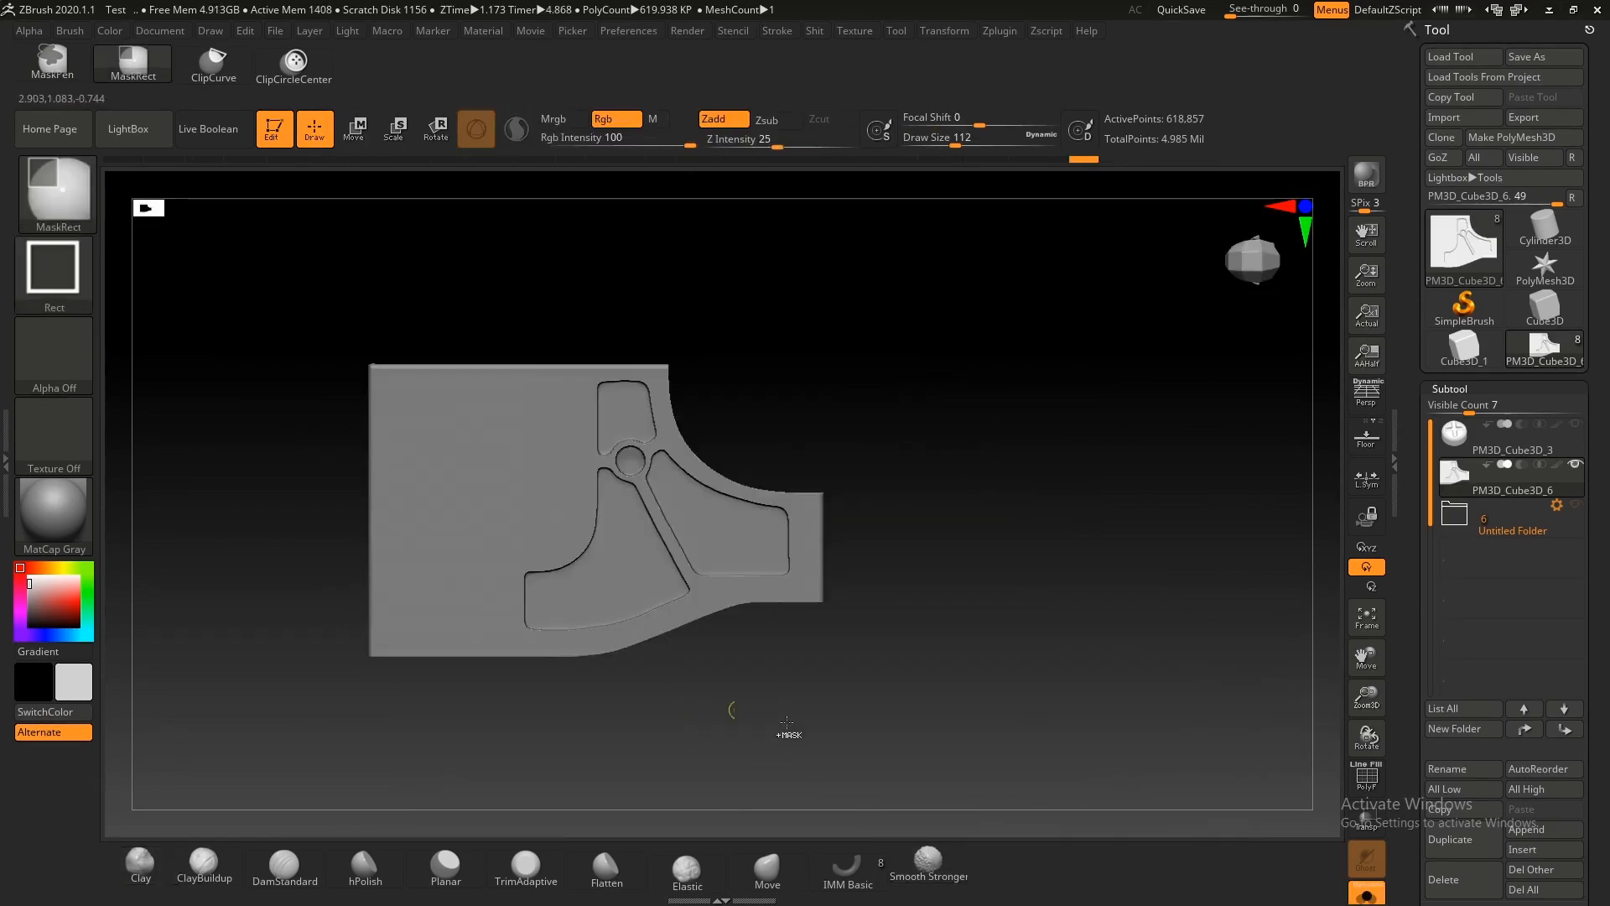
mouse_move(784, 733)
ctrl+right_down()
mouse_move(766, 503)
mouse_move(747, 467)
mouse_move(693, 453)
mouse_move(730, 507)
mouse_move(705, 511)
mouse_move(706, 475)
ctrl+right_up()
mouse_move(765, 327)
alt+right_down()
mouse_move(791, 421)
mouse_move(756, 317)
mouse_move(654, 435)
alt+right_up()
Step: Mask a curved band over the right panel's concave edge with MaskLasso and invert the mask
ctrl+drag(966, 578, 705, 485)
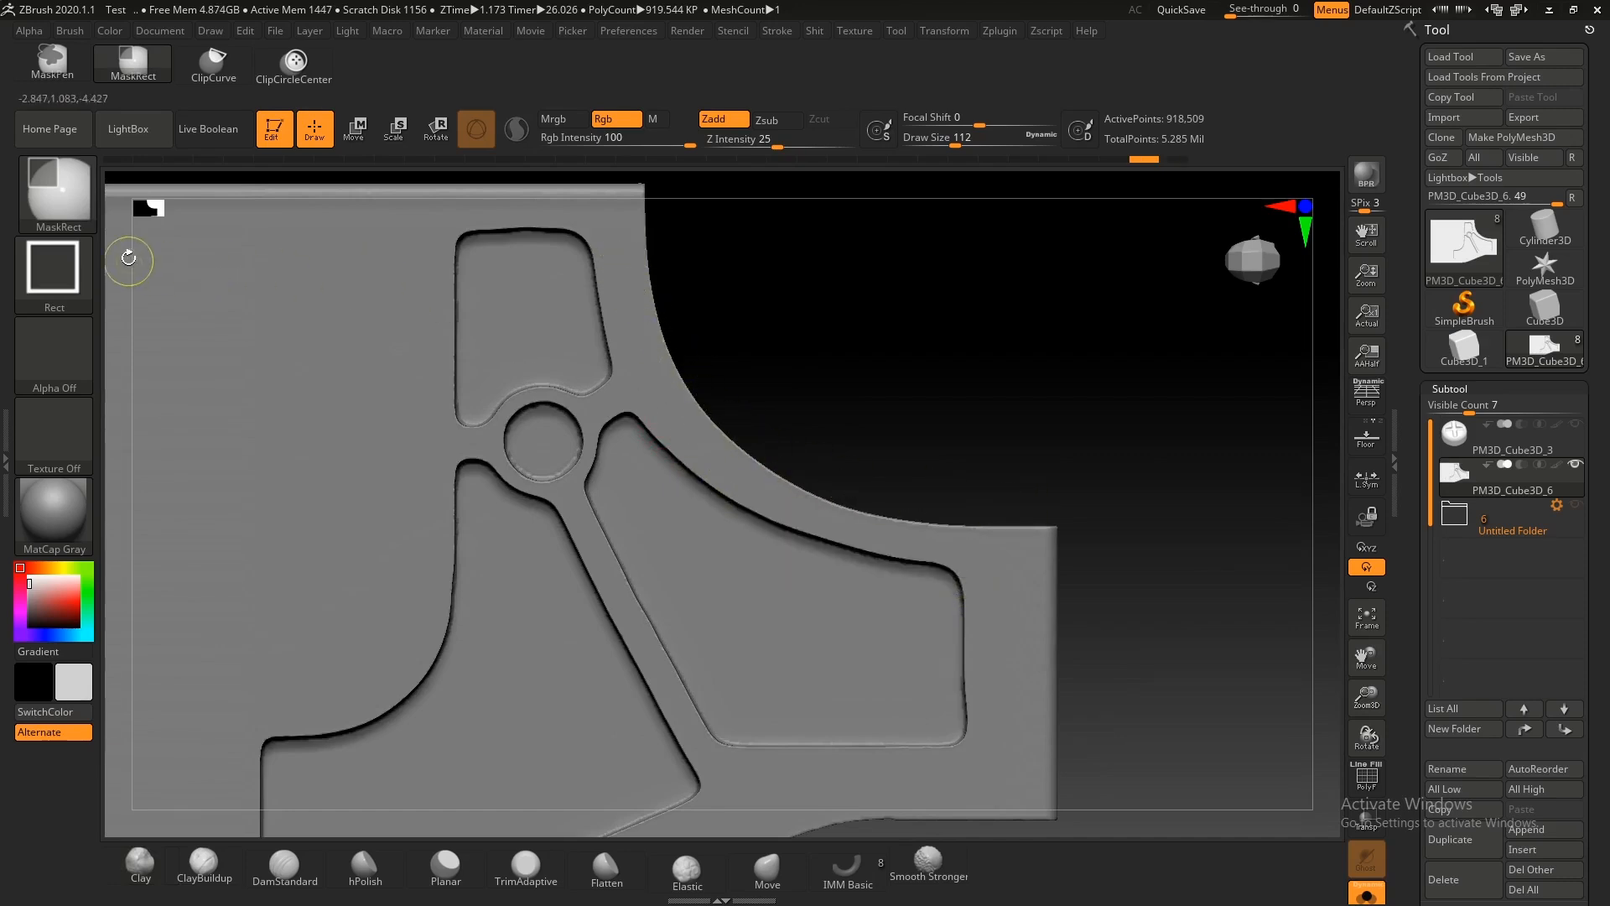
ctrl+click(63, 202)
click(401, 281)
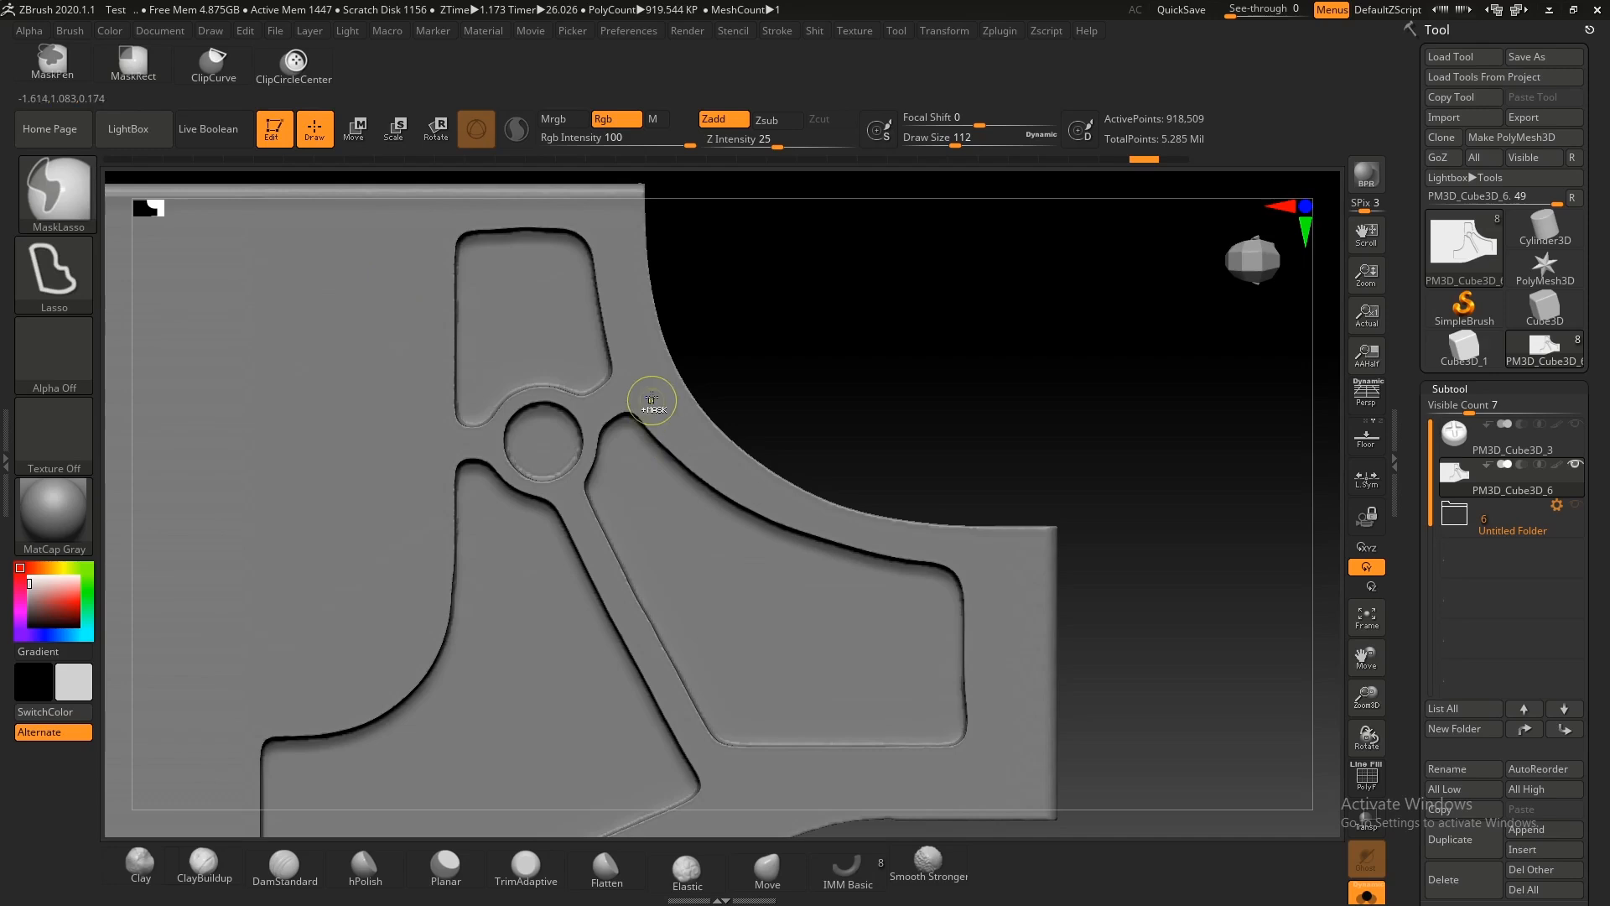
mouse_move(997, 575)
ctrl+mouse_down()
mouse_move(906, 669)
mouse_move(619, 508)
ctrl+mouse_up()
ctrl+click(909, 359)
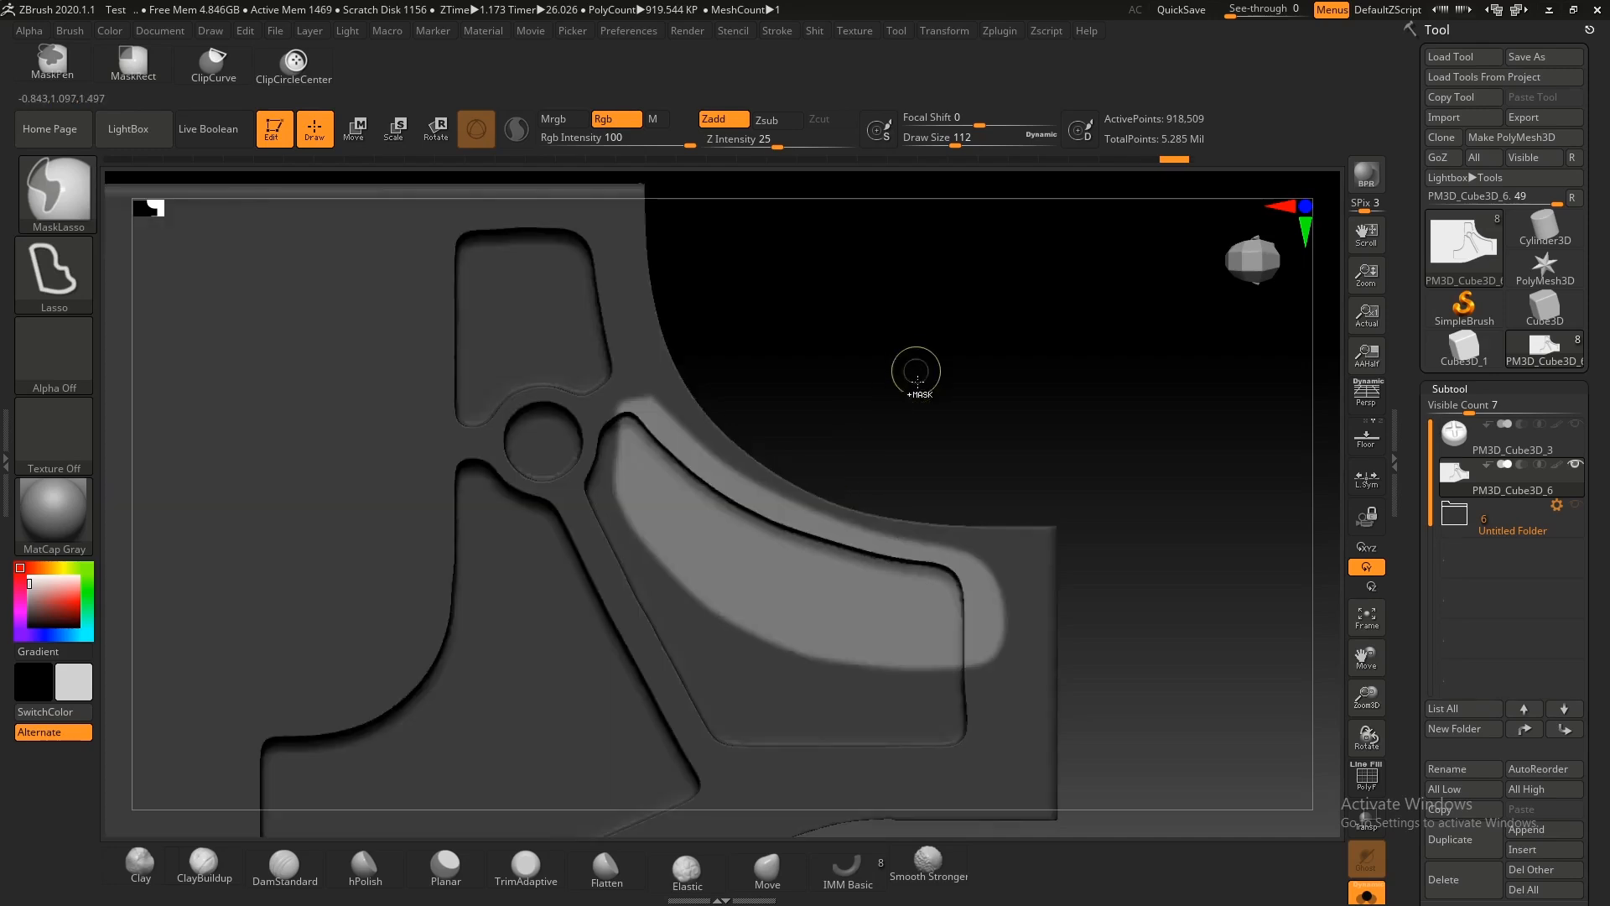
Step: Nudge the right panel's concave edge with the move gizmo and clear the mask
key(w)
click(263, 376)
drag(333, 307, 638, 342)
click(646, 281)
key(q)
ctrl+drag(894, 336, 926, 349)
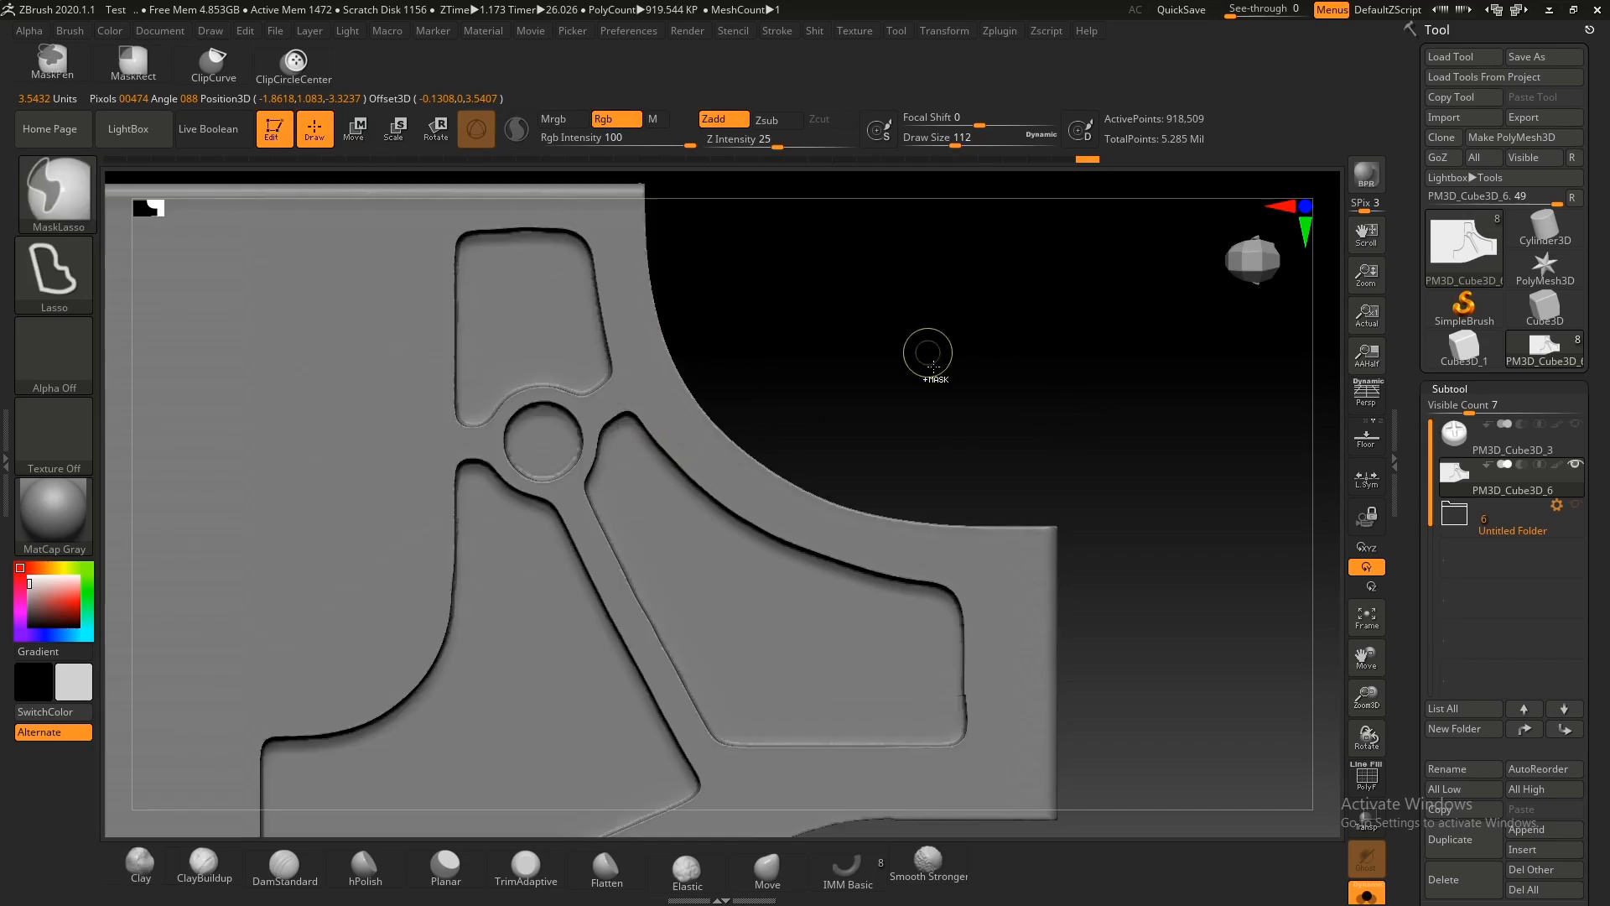
Step: Paint a mask strip along the plate's curved lower edge with MaskPen
ctrl+right_drag(710, 389, 961, 459)
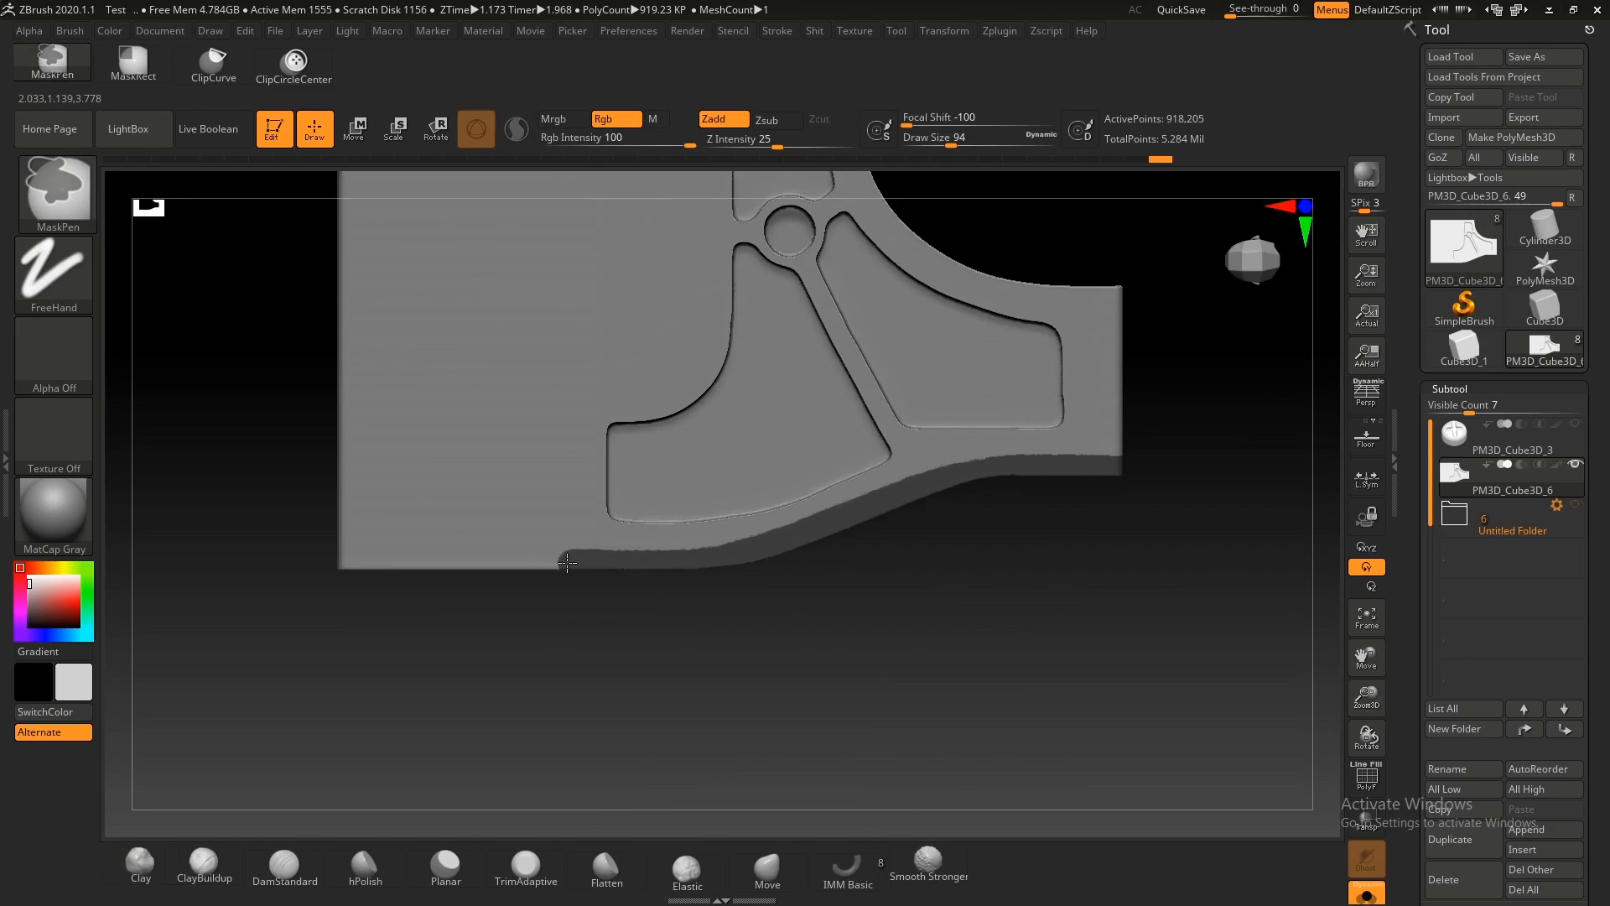
ctrl+drag(521, 498, 339, 446)
ctrl+right_drag(339, 446, 729, 528)
key(s)
click(727, 528)
Step: Extend the mask over the plate's lower-left corner and even out the strip's upper edge by unmasking
ctrl+drag(254, 654, 759, 426)
ctrl+drag(723, 470, 334, 402)
mouse_move(614, 522)
ctrl+right_down()
mouse_move(442, 392)
mouse_move(559, 509)
mouse_move(437, 510)
ctrl+right_up()
ctrl+alt+drag(438, 521, 524, 515)
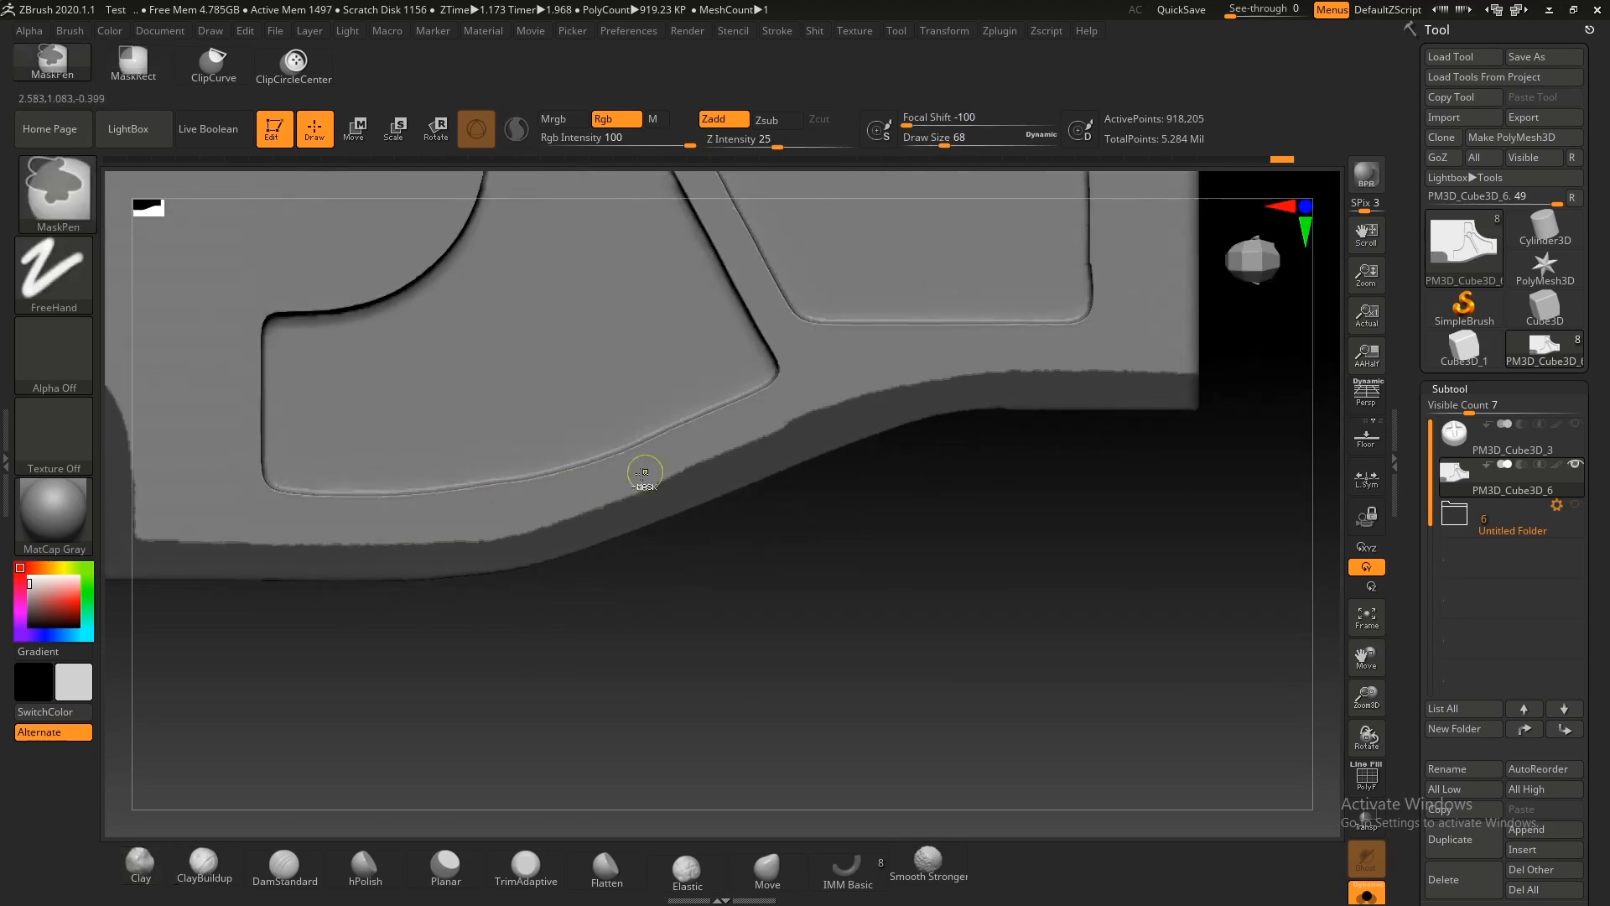
ctrl+alt+drag(1027, 354, 1182, 355)
ctrl+right_drag(528, 545, 517, 519)
alt+right_drag(516, 519, 517, 483)
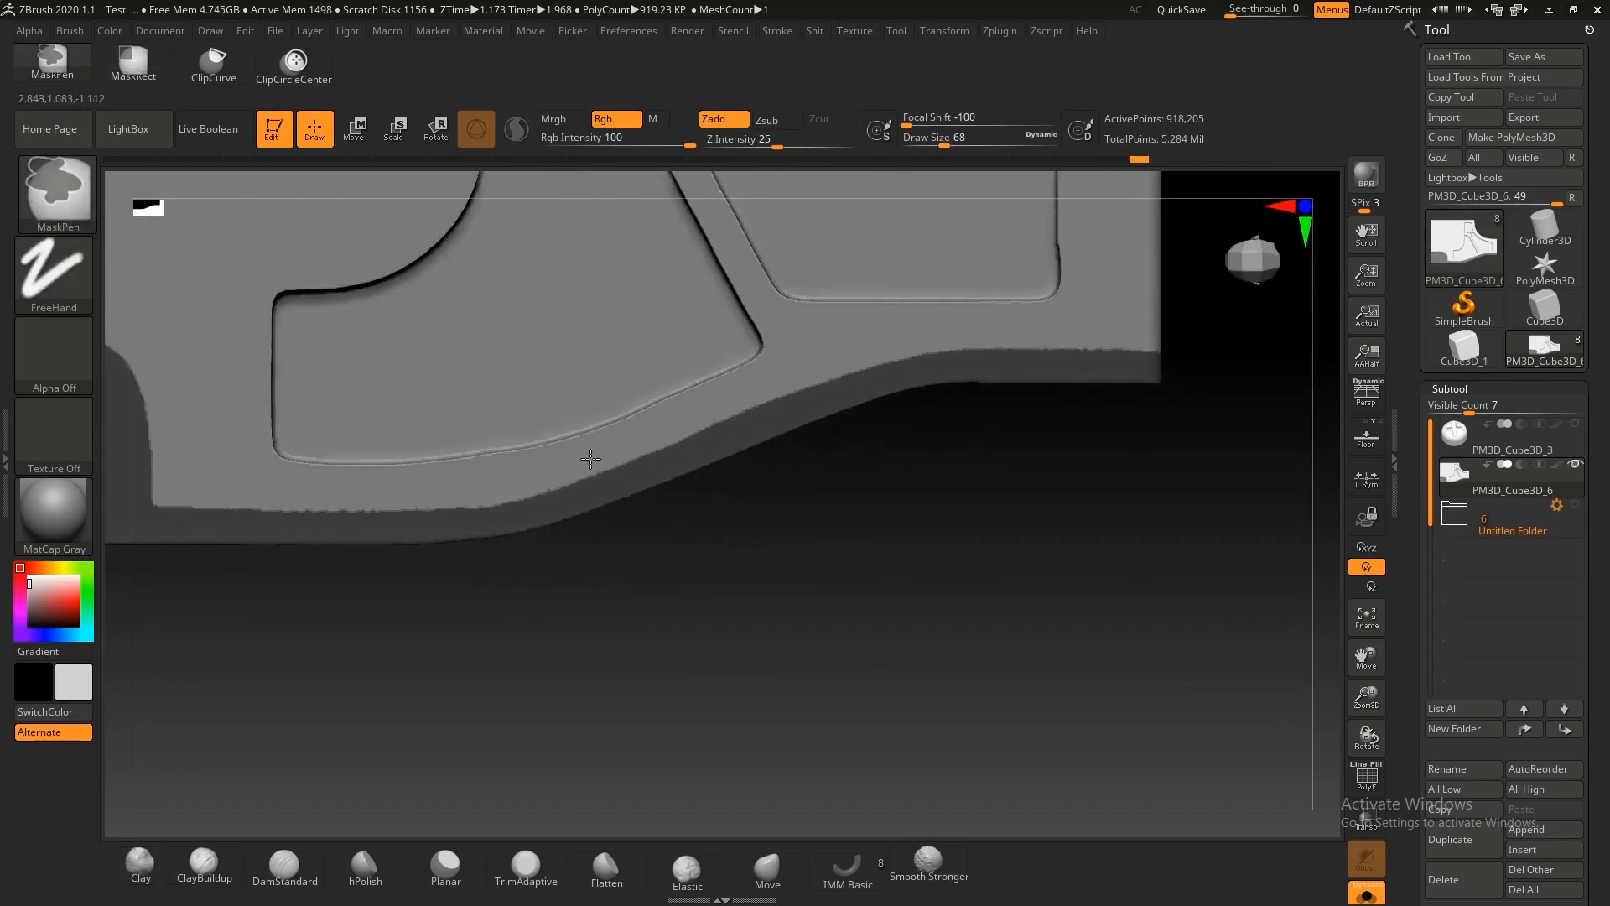
Step: Try to carve a concave round bite out of the corner mask with a large unmasking brush
mouse_move(739, 399)
ctrl+right_down()
mouse_move(813, 385)
mouse_move(771, 452)
mouse_move(920, 514)
ctrl+right_up()
ctrl+click(920, 510)
ctrl+alt+click(963, 468)
mouse_move(960, 460)
ctrl+right_down()
mouse_move(827, 456)
mouse_move(848, 514)
ctrl+right_up()
key(bracketright)
ctrl+alt+drag(872, 514, 790, 497)
key(ctrl+z)
key(bracketright)
ctrl+alt+click(874, 420)
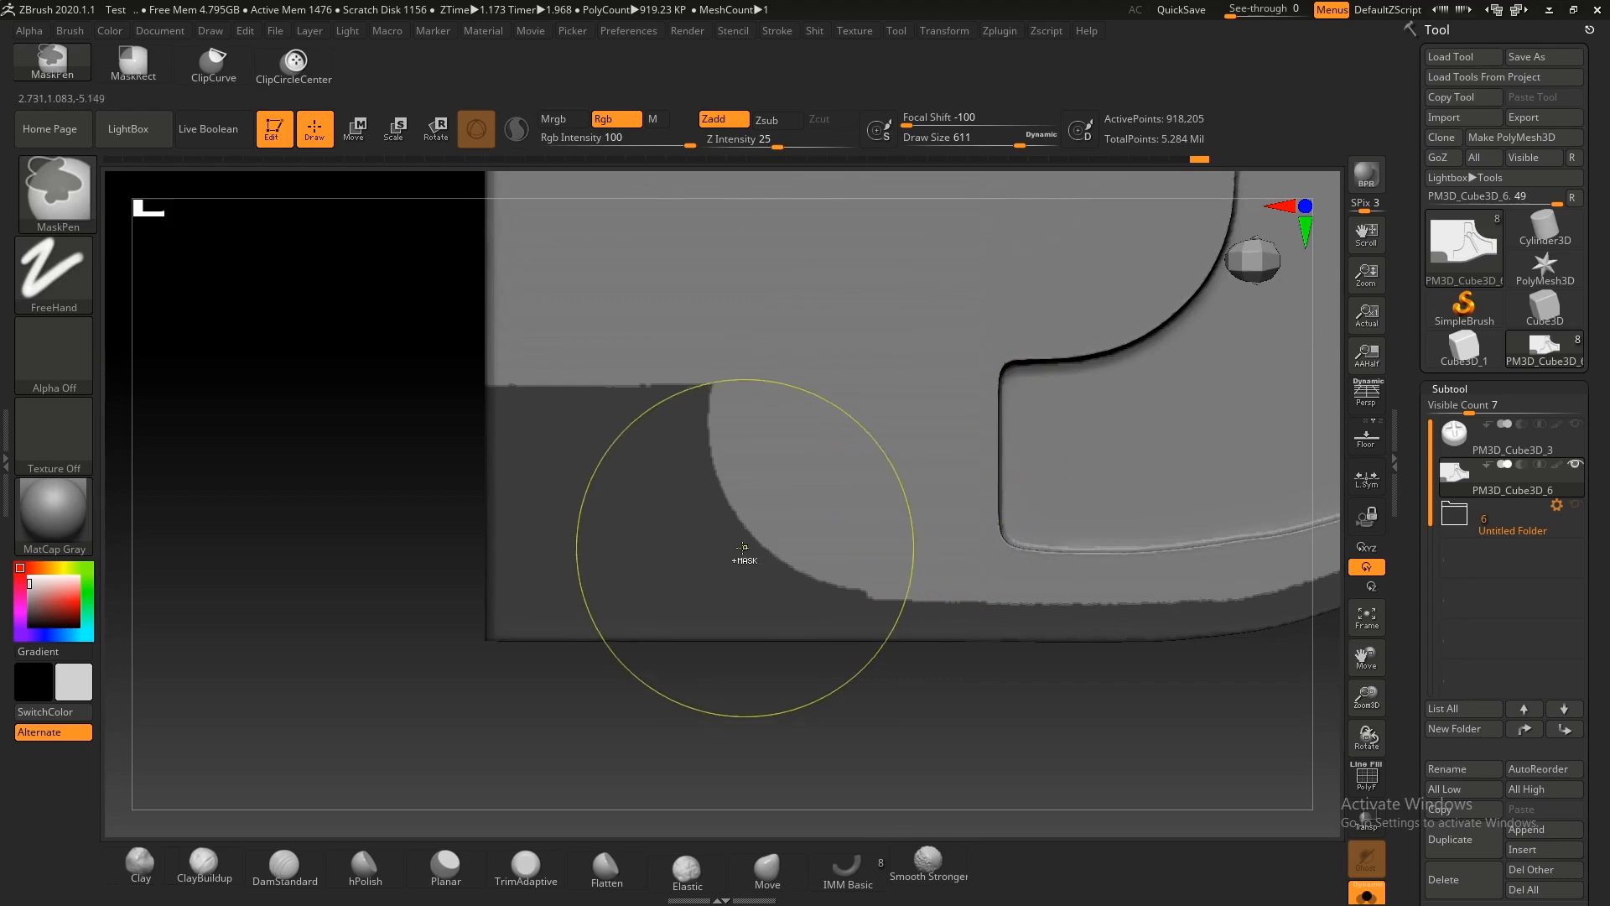
key(ctrl+z)
Step: Reshape the corner mask into a pad with a convex rounded outline that flows into the lower edge strip
ctrl+right_drag(710, 558, 801, 538)
mouse_move(801, 539)
alt+right_down()
mouse_move(740, 575)
mouse_move(894, 492)
alt+right_up()
key(bracketleft)
key(2)
key(1)
mouse_move(919, 675)
ctrl+right_down()
mouse_move(890, 614)
mouse_move(922, 604)
mouse_move(899, 550)
mouse_move(517, 539)
mouse_move(863, 486)
mouse_move(596, 550)
mouse_move(589, 480)
mouse_move(578, 545)
ctrl+right_up()
key(bracketright)
ctrl+click(890, 615)
key(ctrl+z)
key(3)
ctrl+drag(389, 531, 861, 486)
mouse_move(861, 486)
right_down()
mouse_move(654, 507)
mouse_move(676, 399)
mouse_move(787, 618)
mouse_move(600, 521)
mouse_move(1079, 722)
mouse_move(836, 537)
mouse_move(816, 543)
right_up()
key(2)
mouse_move(1177, 695)
ctrl+mouse_down()
mouse_move(349, 560)
mouse_move(364, 541)
ctrl+mouse_up()
Step: Turn the masked corner pad and lower strip into their own polygroup and isolate it
right_drag(364, 541, 637, 525)
key(ctrl+w)
ctrl+shift+click(614, 512)
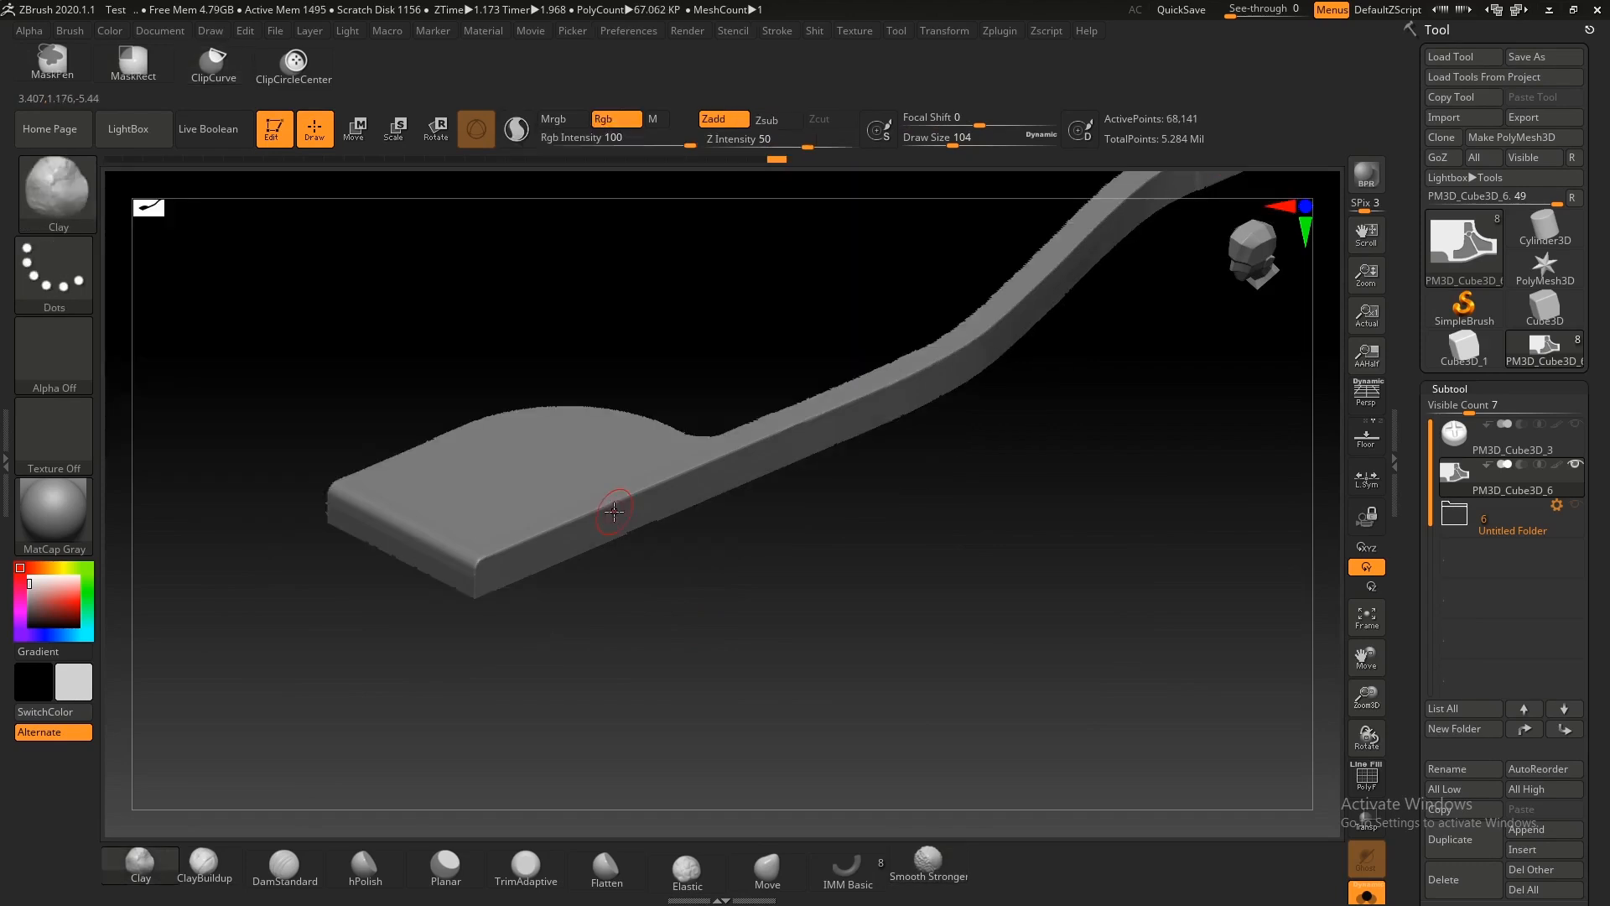
Step: Clip the isolated pad and strip to a lower height with ClipCurve from a straight side view
ctrl+right_drag(618, 628, 604, 539)
ctrl+drag(604, 539, 715, 571)
shift+right_drag(715, 571, 612, 536)
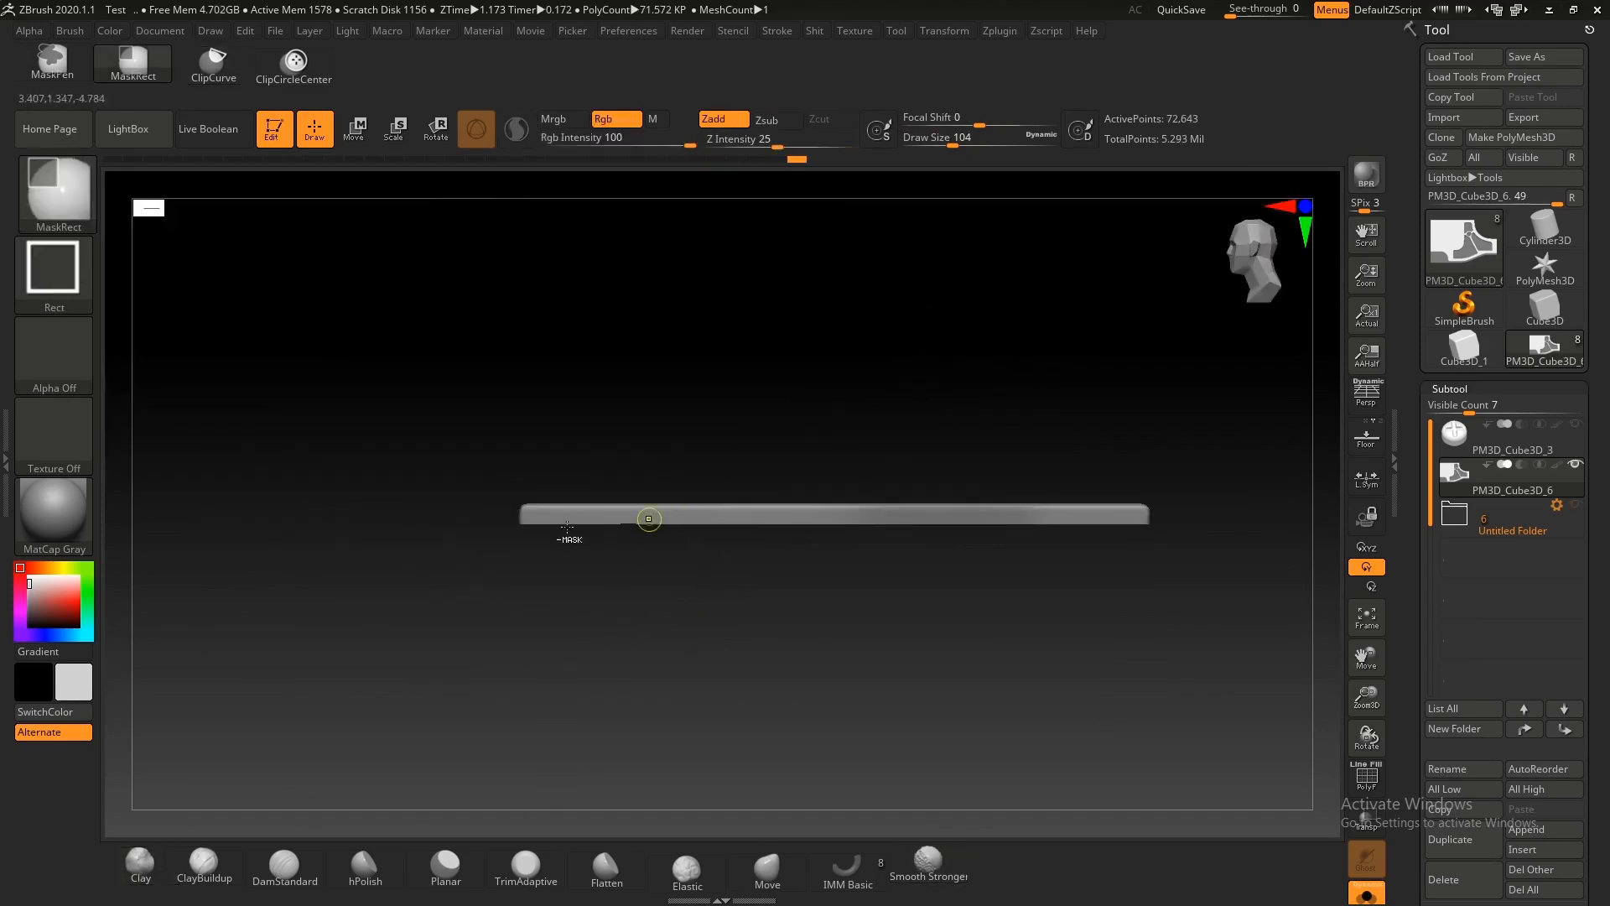
ctrl+shift+drag(1258, 523, 1258, 523)
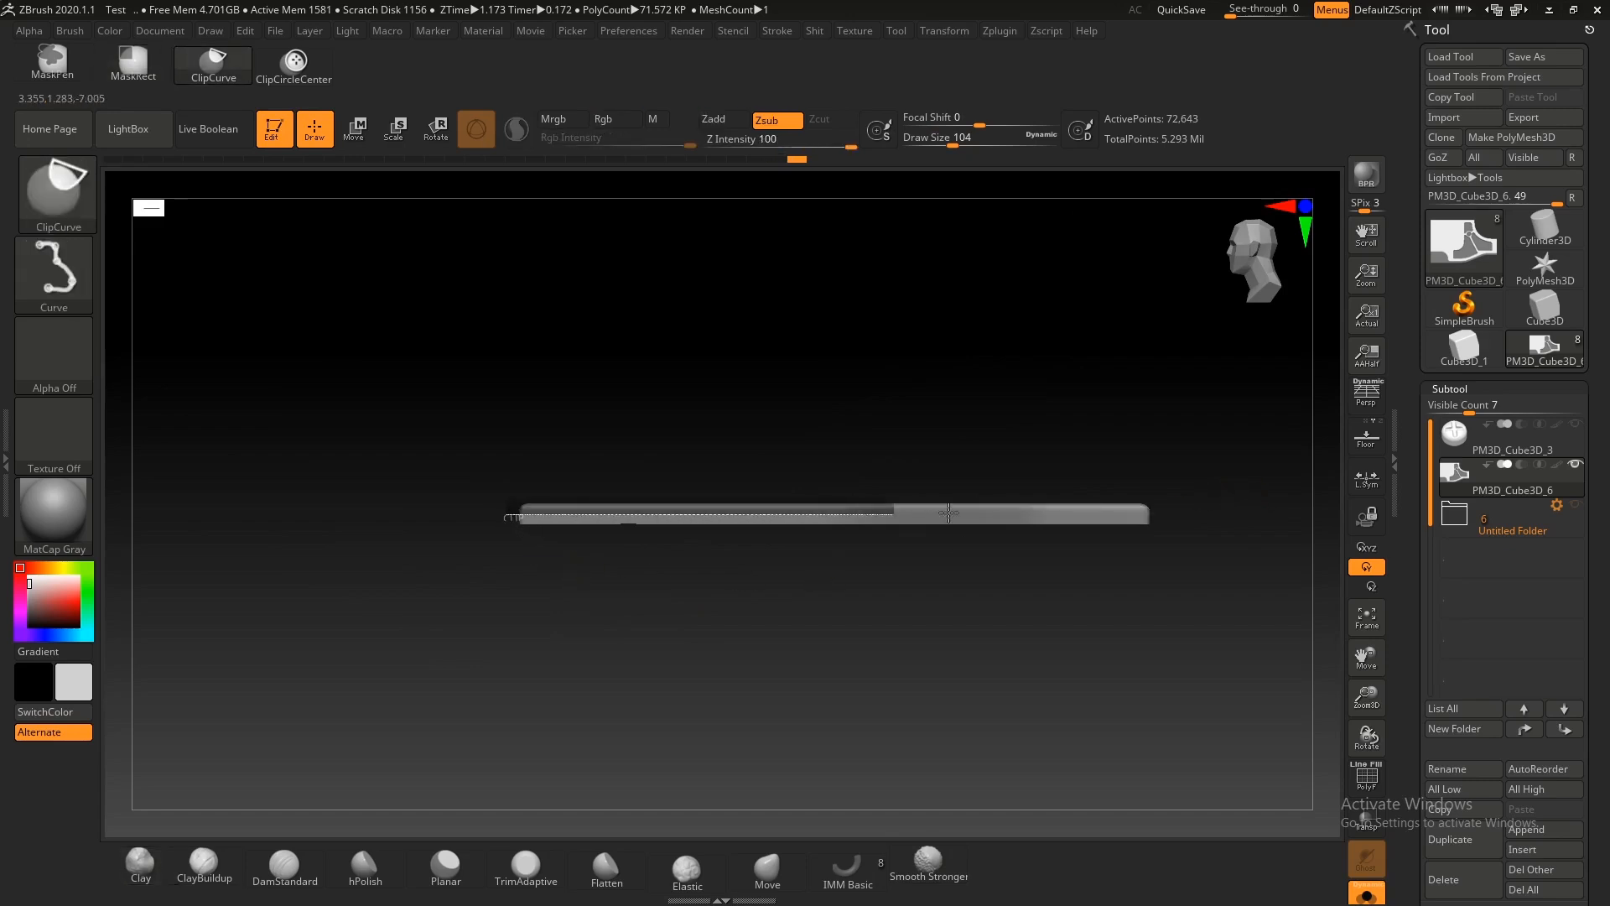
mouse_move(1021, 431)
mouse_down()
mouse_move(1140, 612)
mouse_move(916, 557)
mouse_move(857, 484)
mouse_move(784, 453)
mouse_up()
ctrl+right_drag(784, 452, 772, 525)
Step: Try to mask a rectangle over the rounded step edge of the lowered corner pad
mouse_move(920, 570)
alt+mouse_down()
mouse_move(778, 437)
mouse_move(872, 537)
alt+mouse_up()
ctrl+right_drag(873, 537, 872, 603)
ctrl+drag(633, 427, 840, 618)
ctrl+right_drag(806, 555, 773, 554)
key(ctrl+z)
ctrl+drag(787, 547, 566, 359)
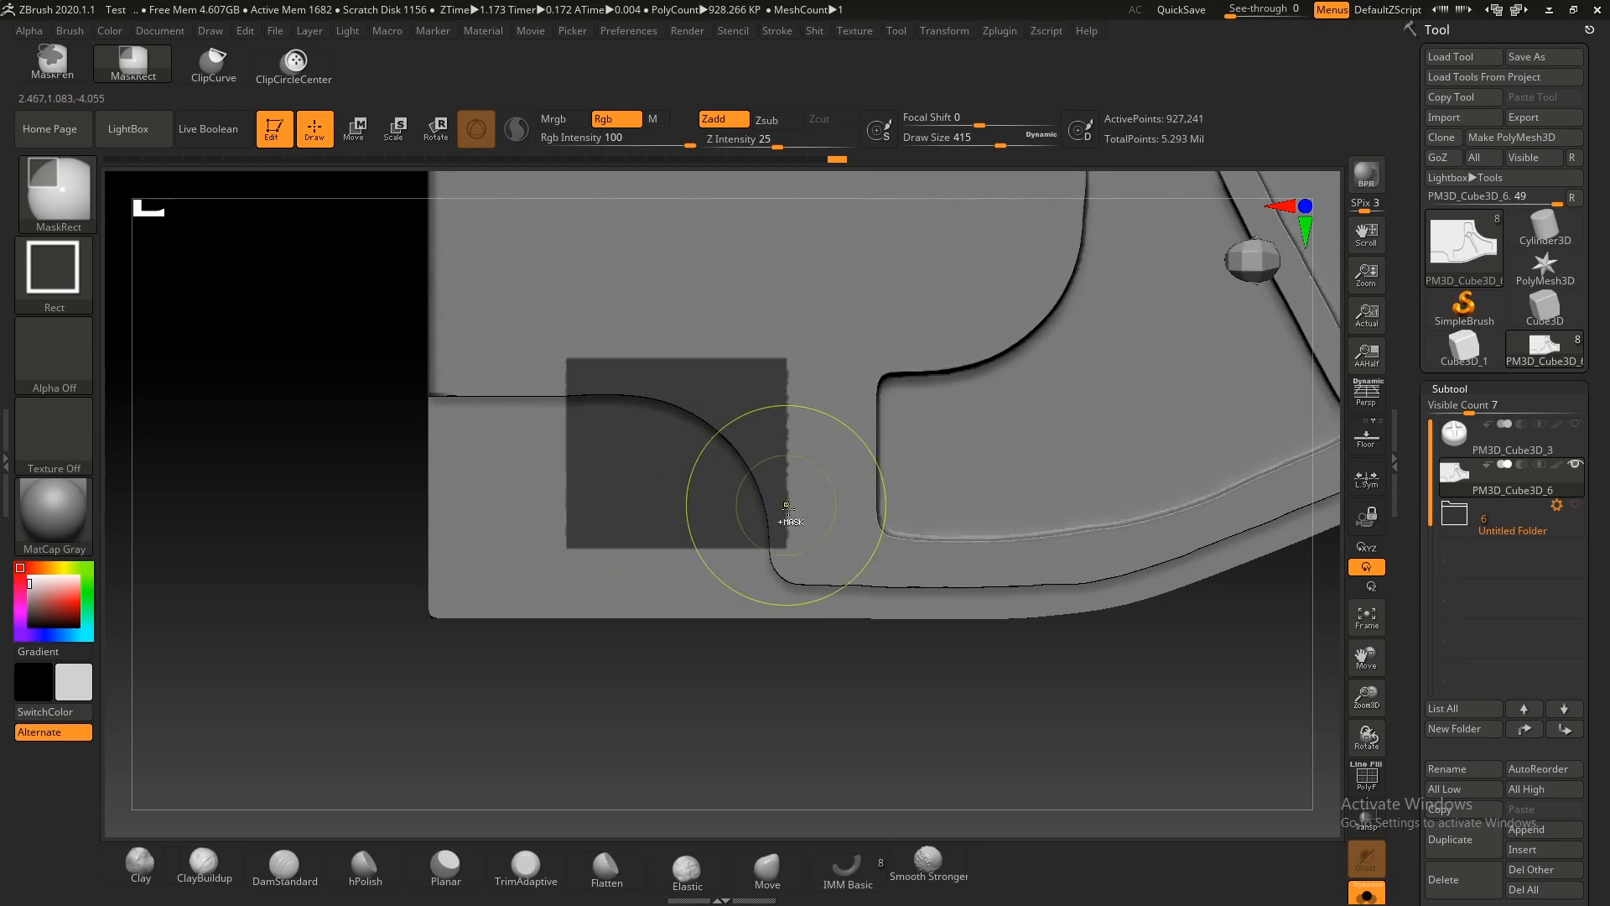
key(ctrl+z)
Step: Square off the pad's rounded step edge with ClipCurve inside a rectangular unmasked area and clear the mask
mouse_move(788, 532)
ctrl+mouse_down()
mouse_move(467, 341)
mouse_move(396, 330)
ctrl+mouse_up()
ctrl+click(498, 693)
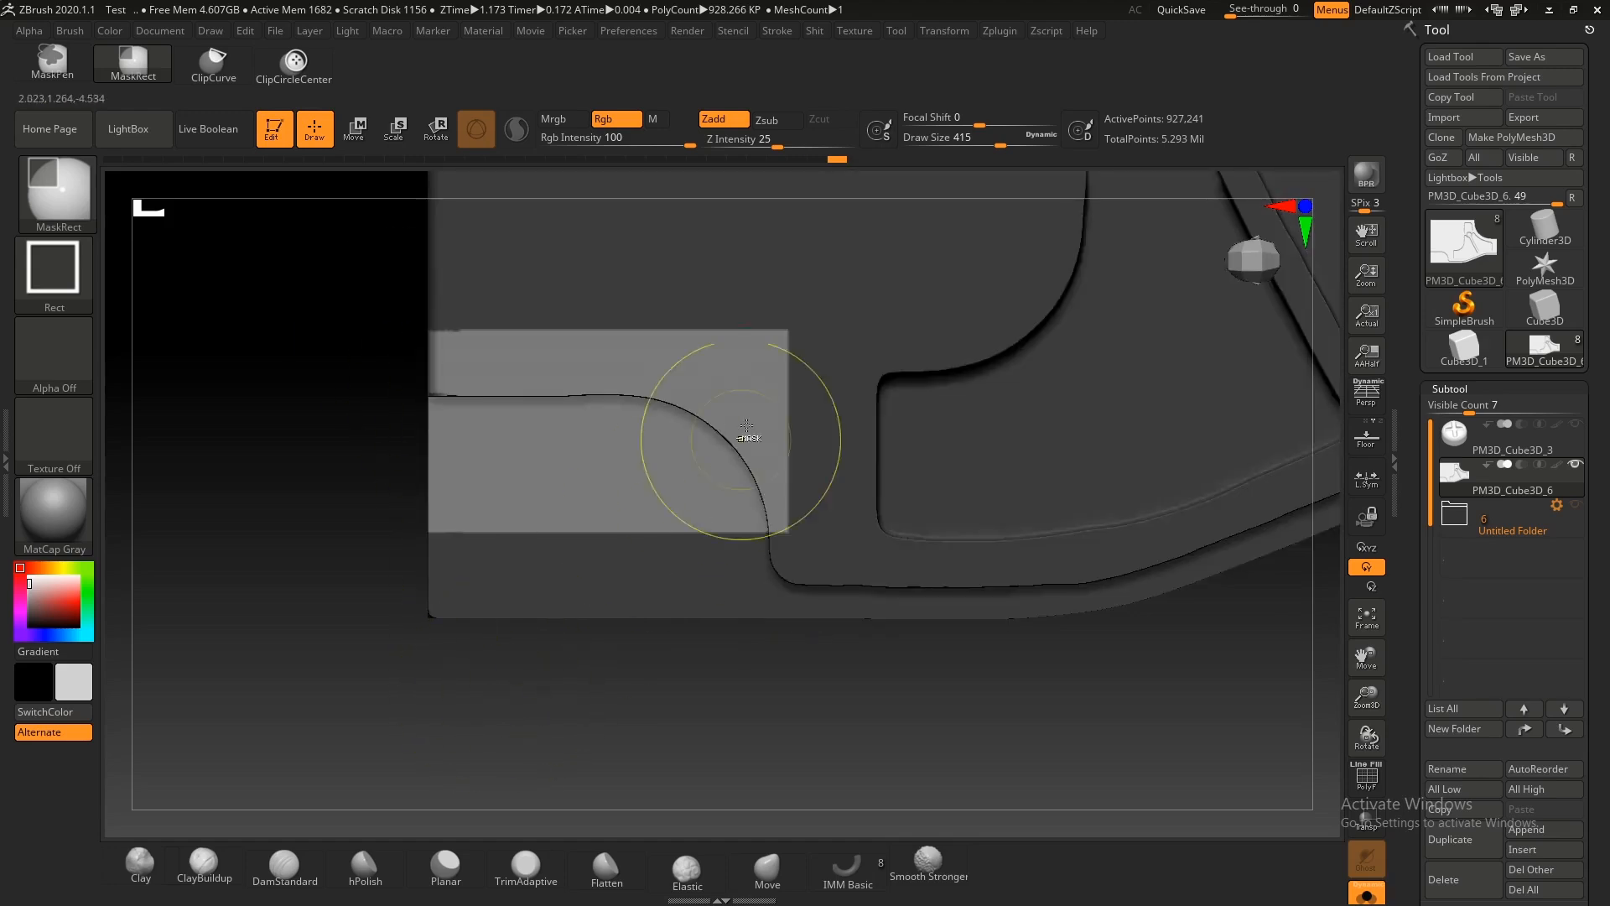
alt+right_drag(777, 345, 774, 459)
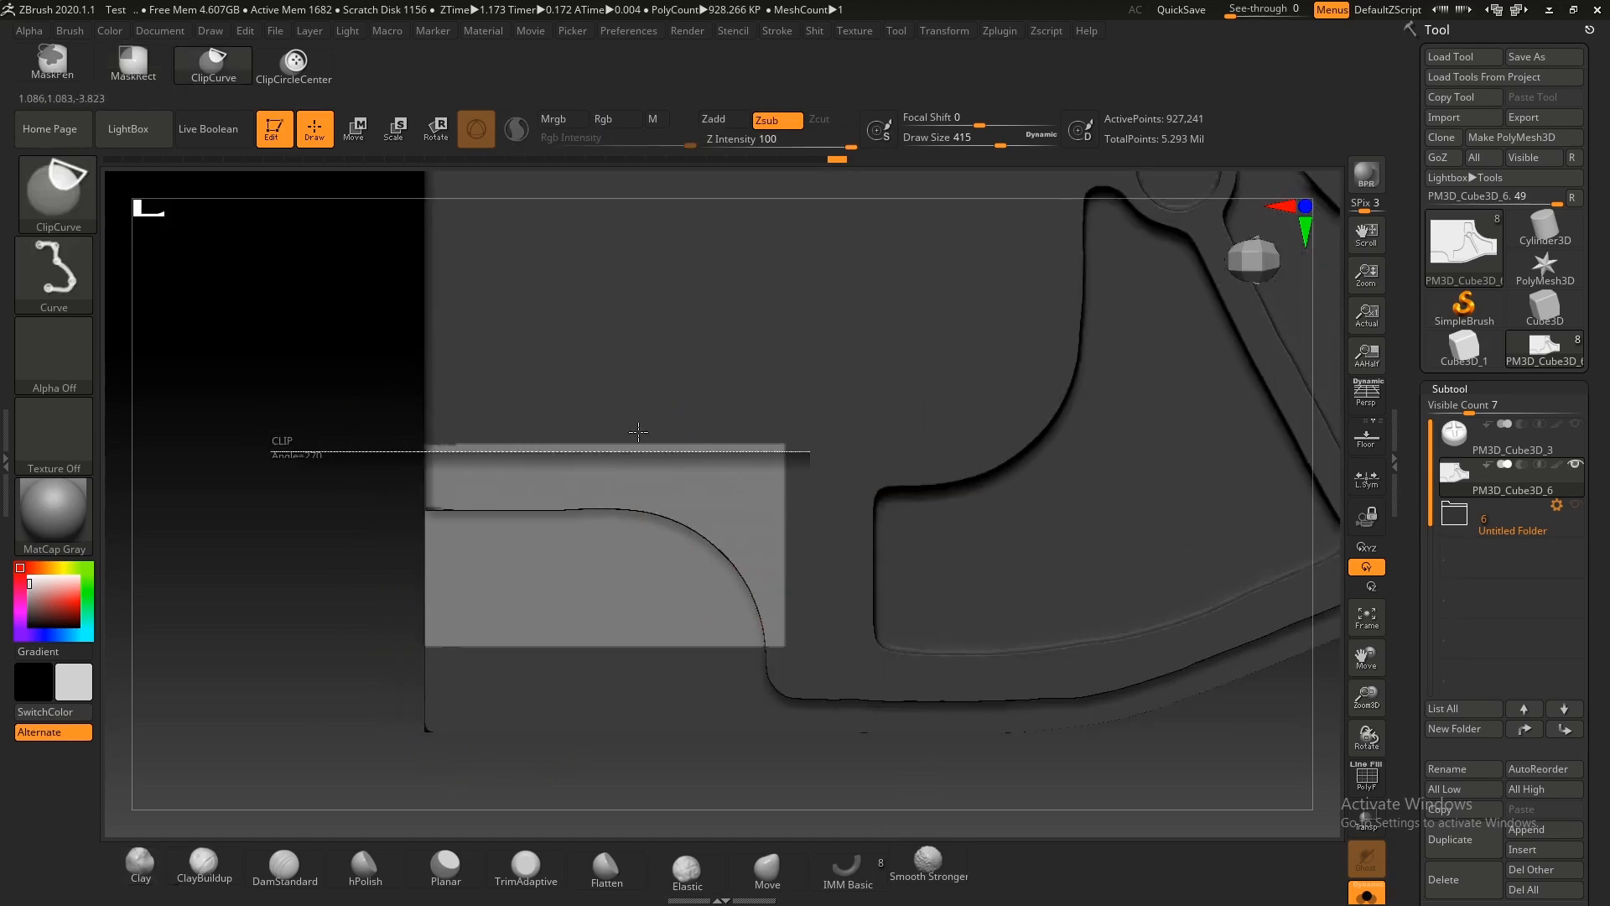
ctrl+shift+drag(638, 432, 639, 432)
alt+right_drag(755, 616, 682, 513)
ctrl+drag(639, 744, 536, 679)
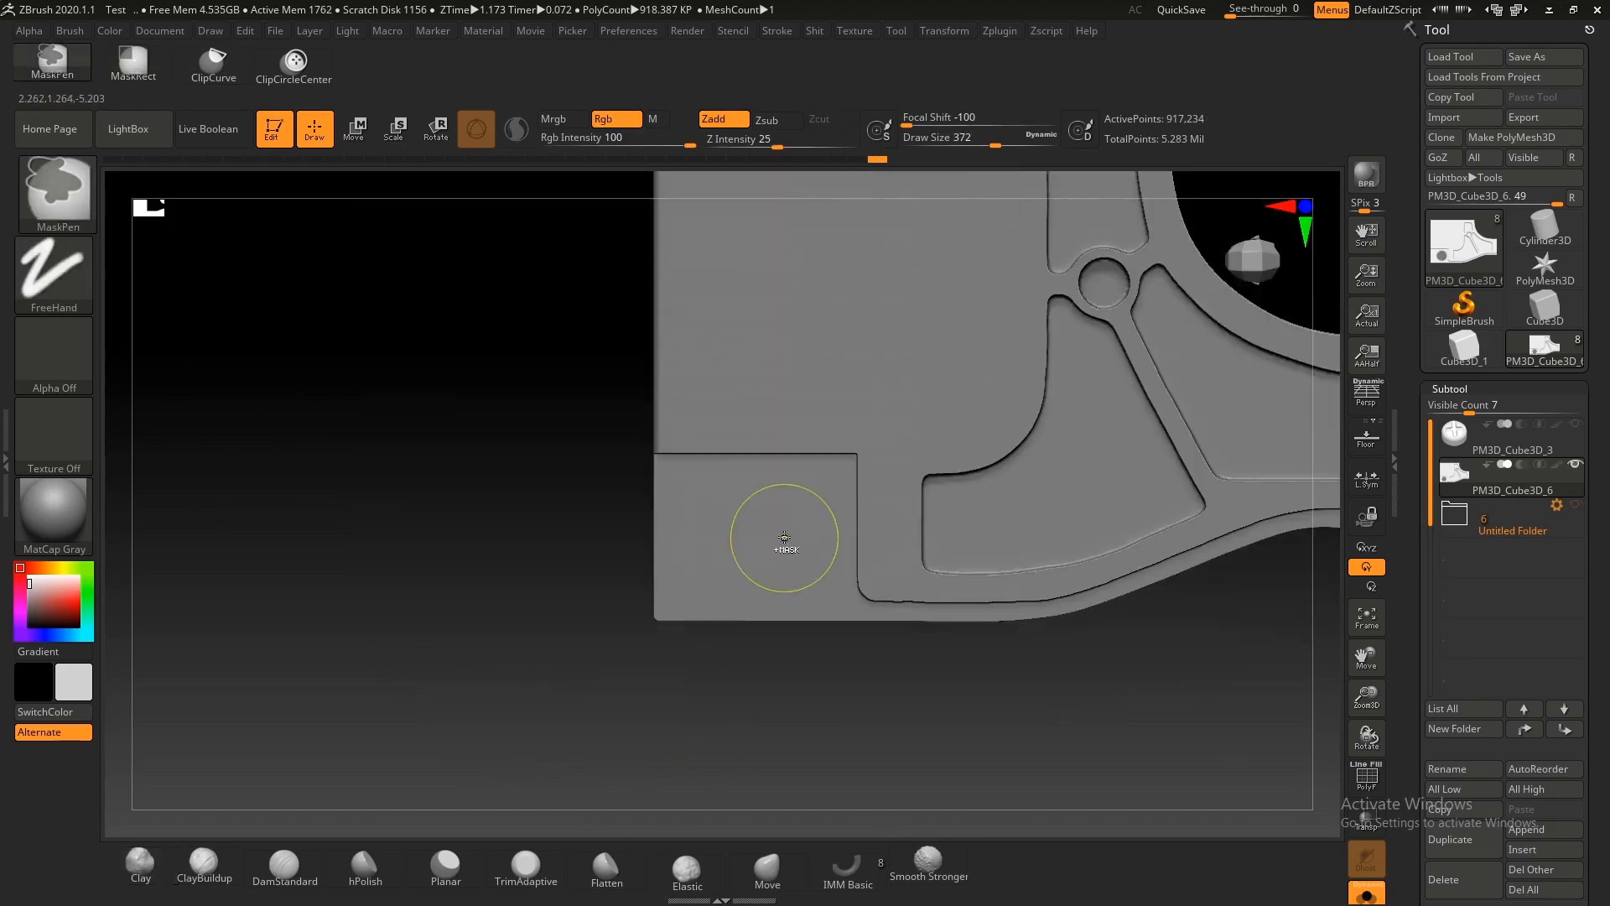
Step: Make a circular area on the corner pad its own polygroup and sink it into a round recess
mouse_move(807, 547)
ctrl+right_down()
mouse_move(852, 550)
mouse_move(844, 503)
mouse_move(778, 590)
mouse_move(816, 593)
ctrl+right_up()
key(ctrl+w)
ctrl+shift+click(823, 543)
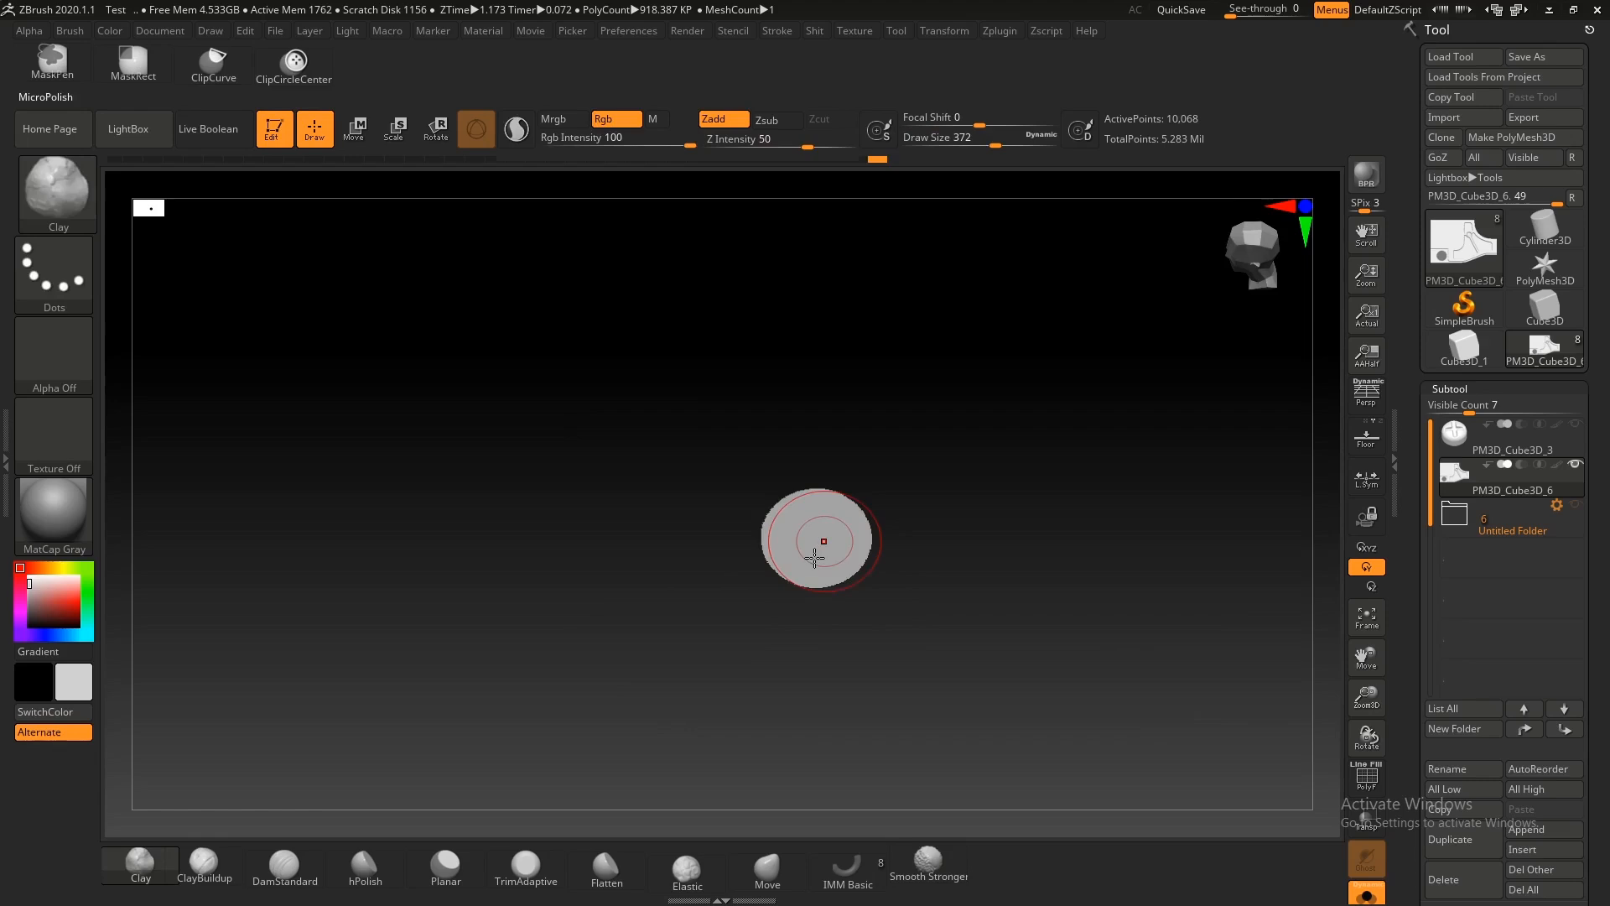
key(ctrl+z)
ctrl+shift+click(816, 543)
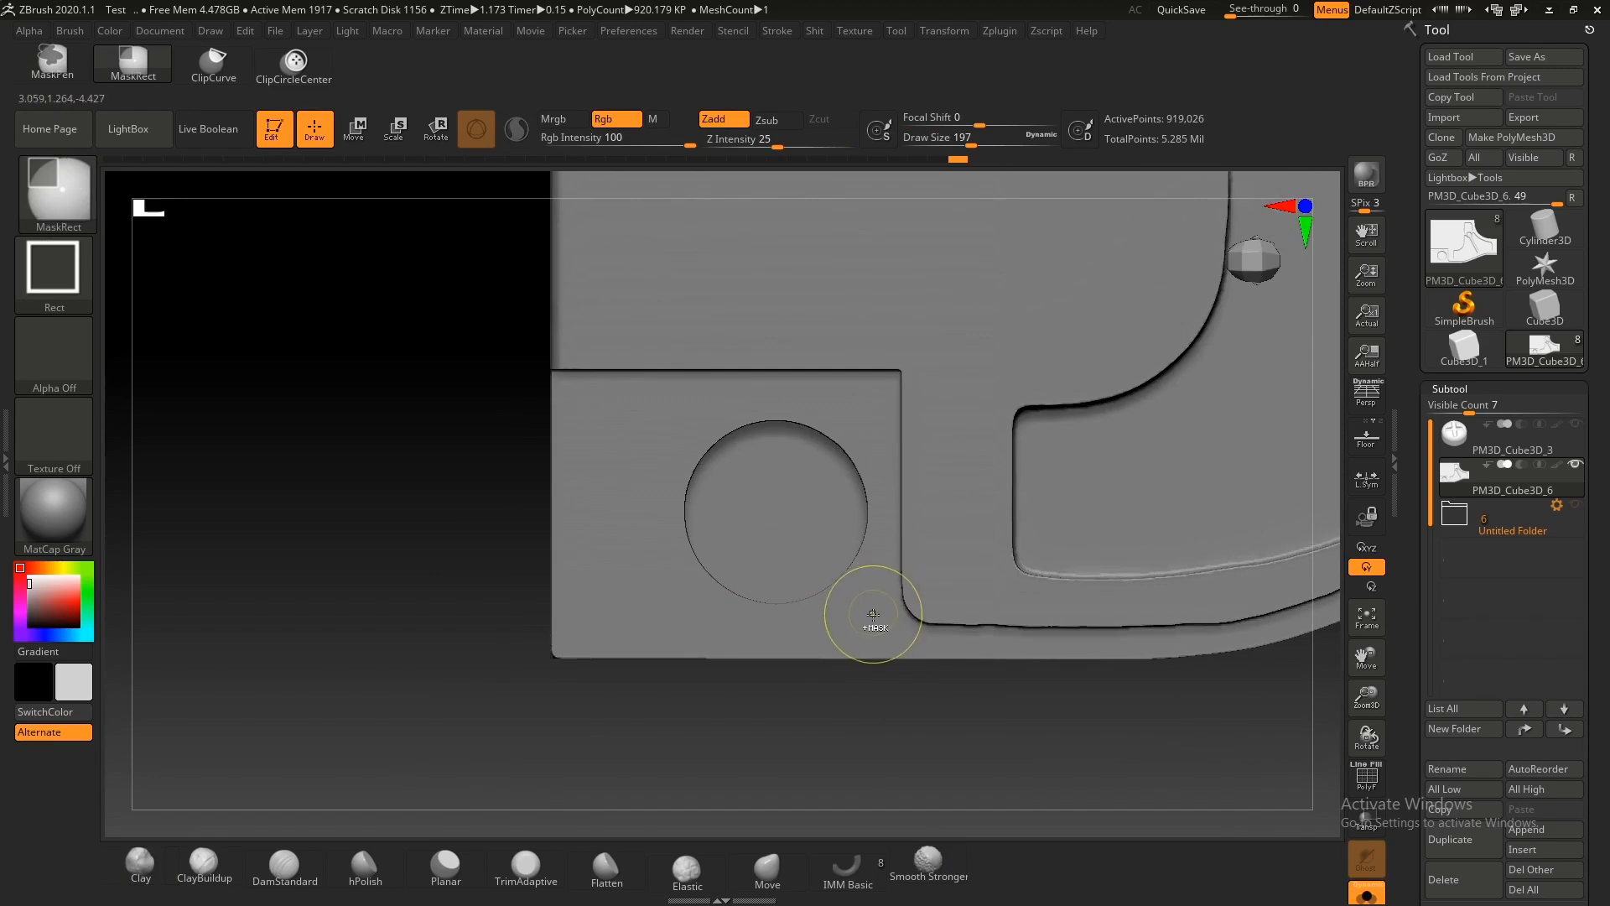
Step: Mask everything except a rectangle around the round recess and adjust the recess with the gizmo
ctrl+drag(885, 621, 626, 402)
key(ctrl+i)
key(w)
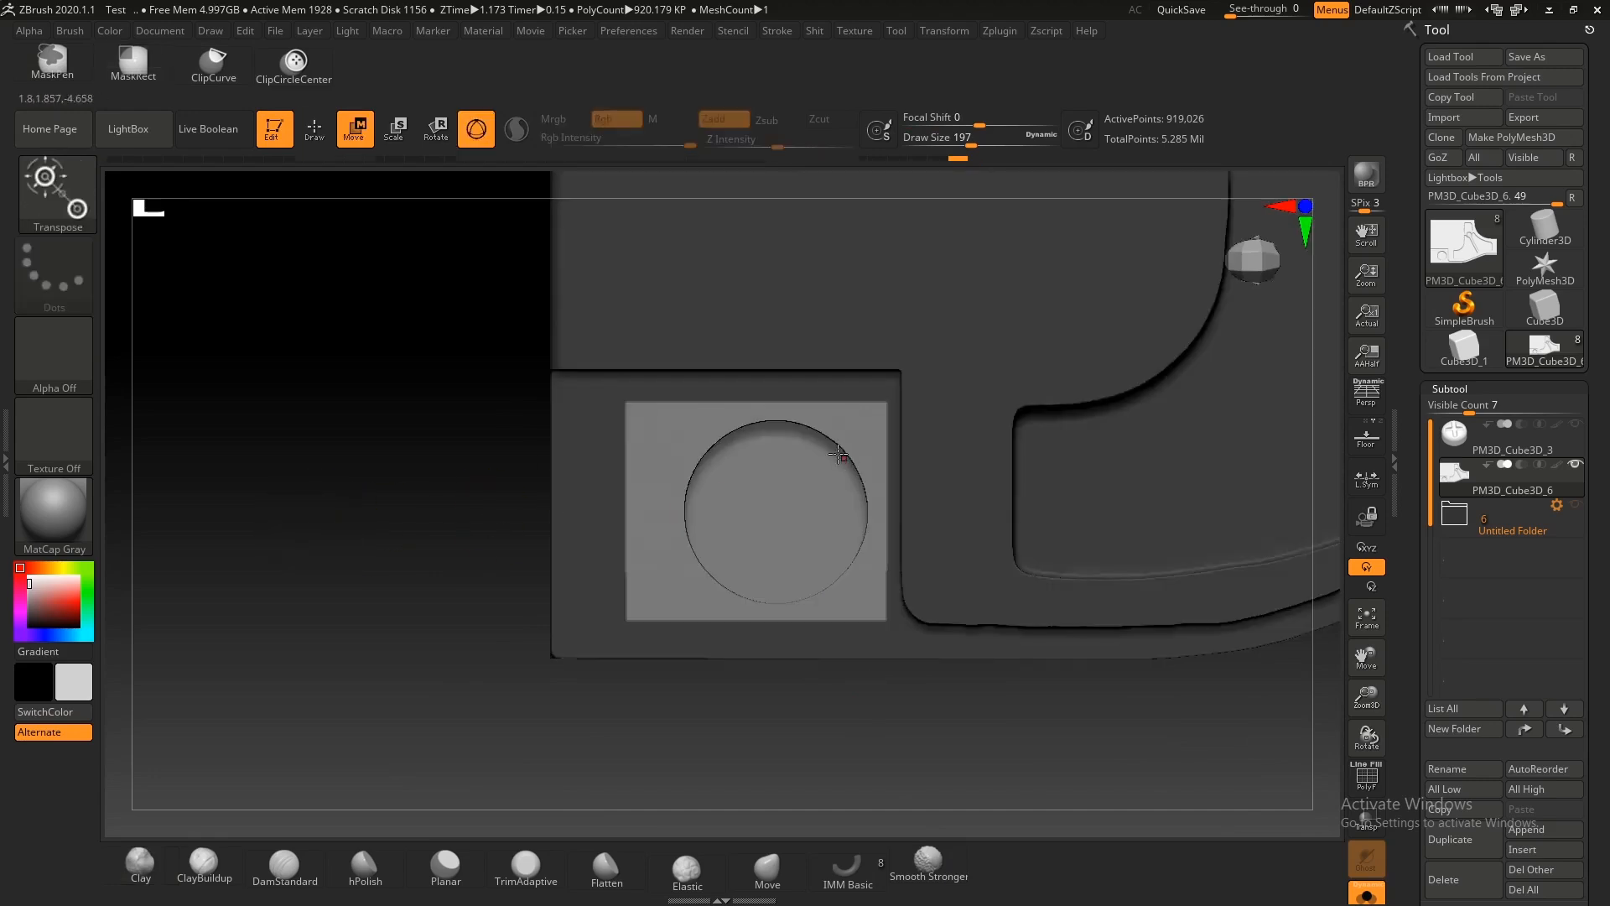
click(861, 577)
drag(868, 674, 865, 681)
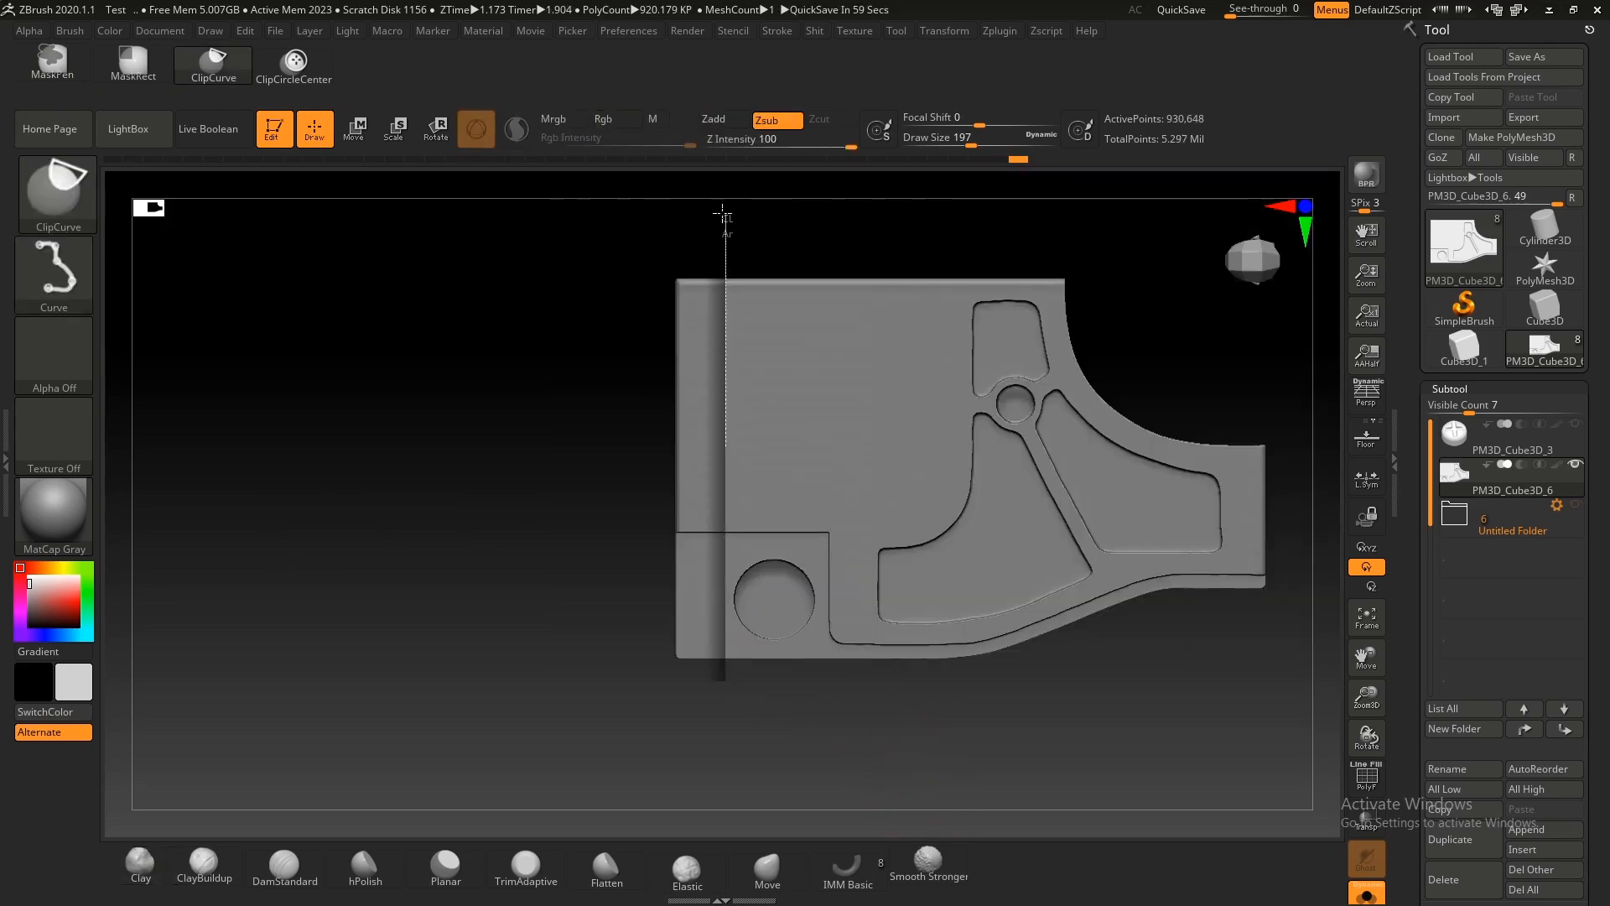
Step: Trim the plate's outer left side with a vertical ClipCurve cut and mask everything but the round recess area
ctrl+shift+drag(833, 622, 761, 719)
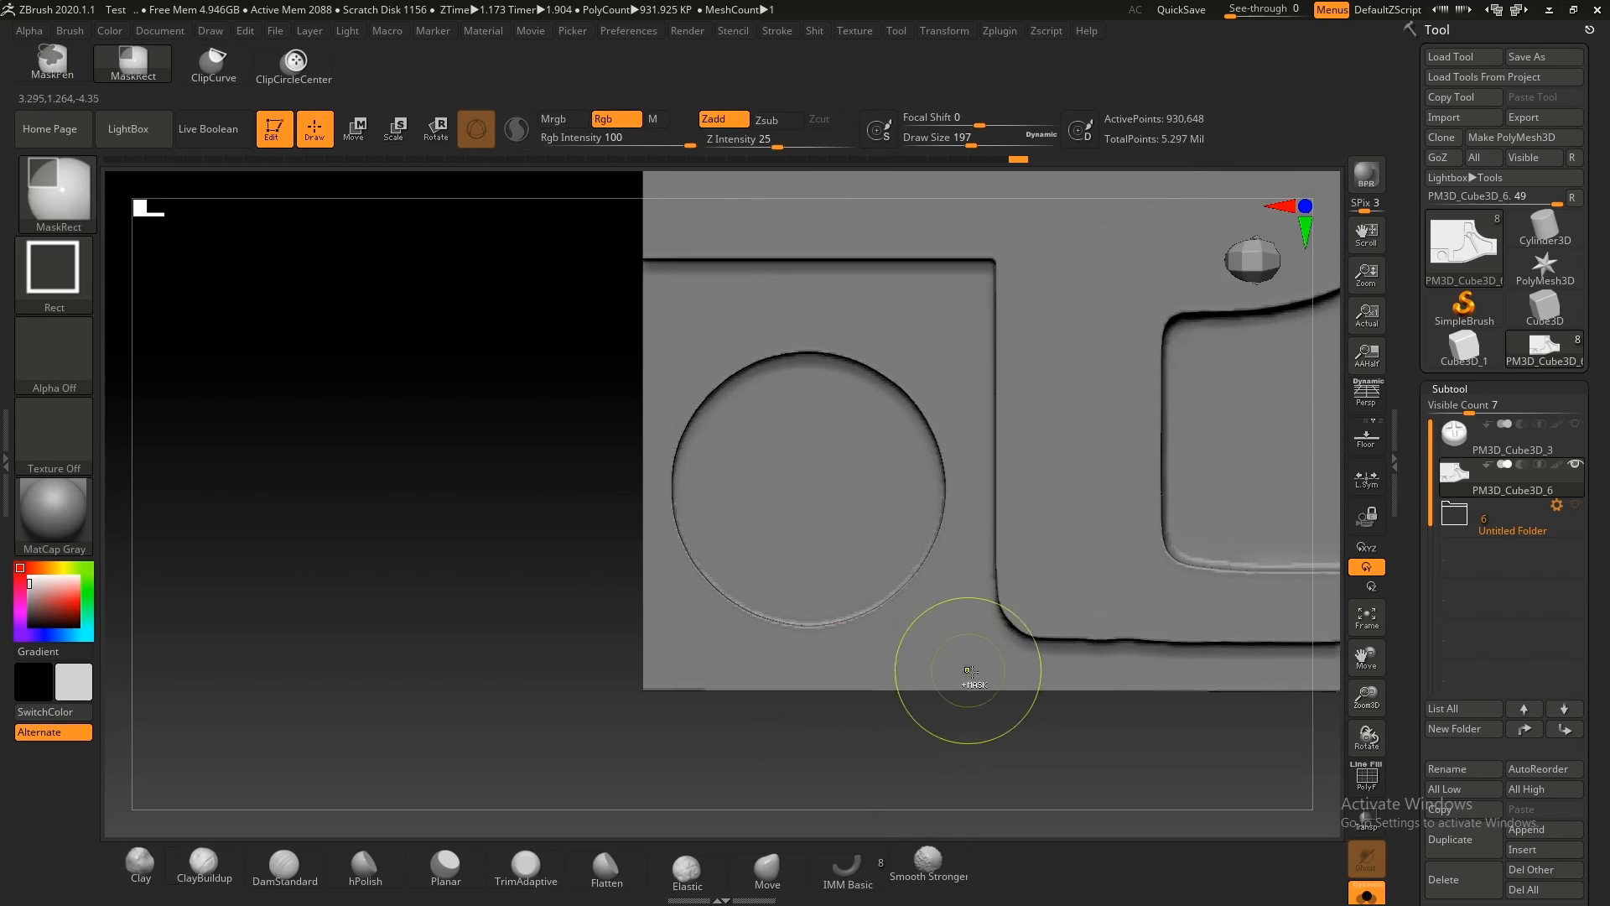
ctrl+drag(970, 676, 661, 313)
ctrl+right_drag(617, 738, 403, 591)
alt+right_drag(600, 671, 395, 585)
ctrl+click(563, 713)
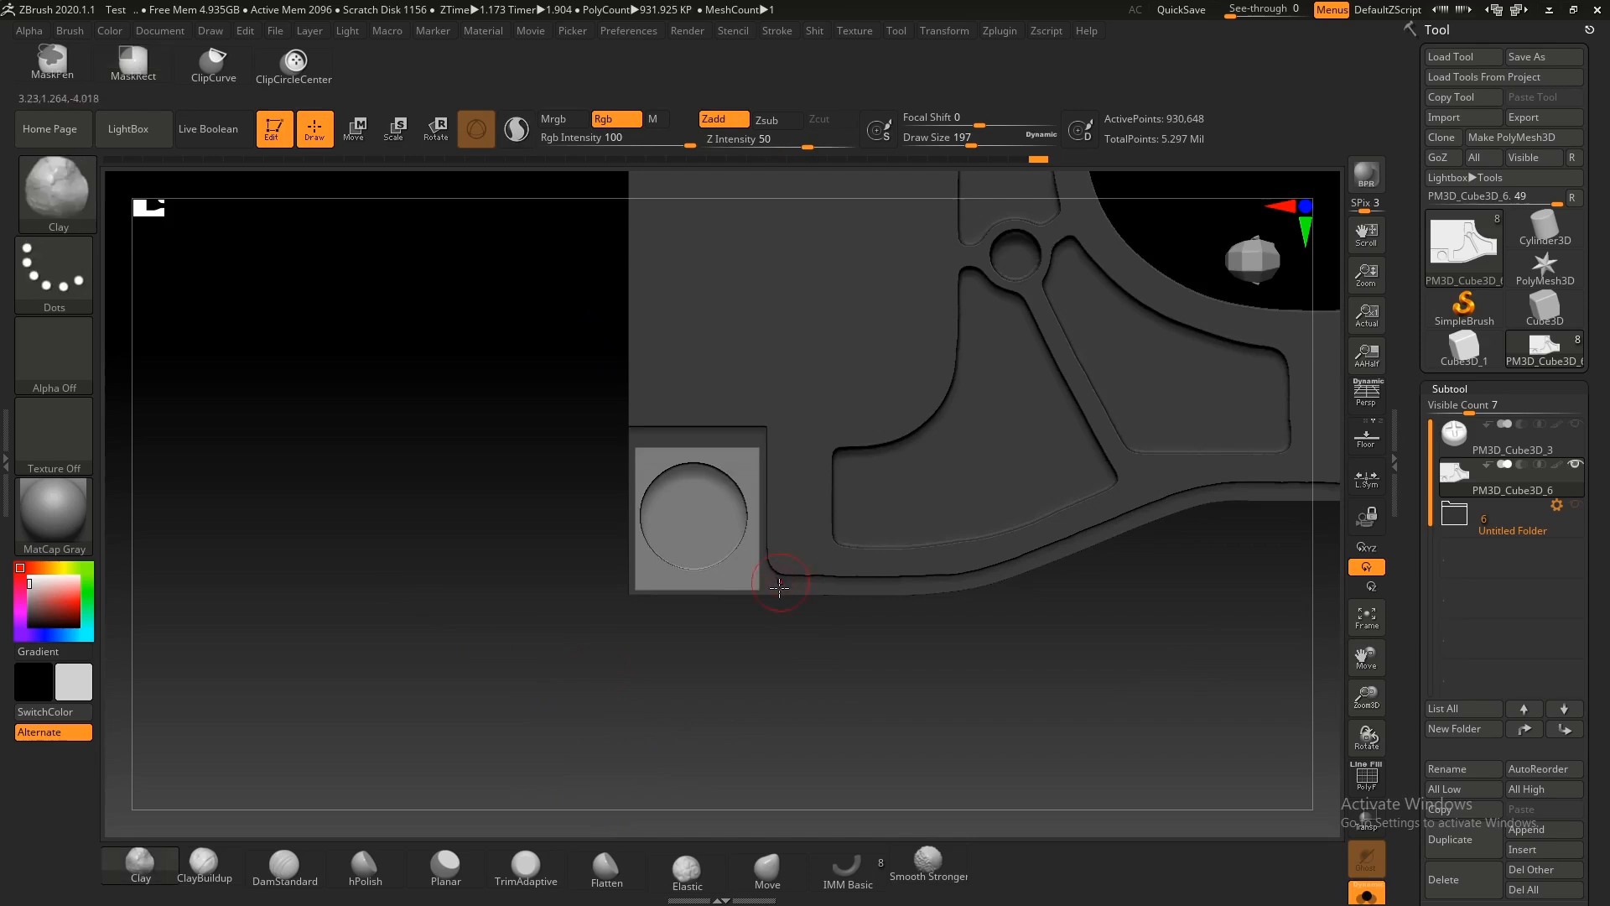
Step: Move the round recess slightly lower on the corner pad with the move gizmo
ctrl+right_drag(780, 582, 812, 661)
key(w)
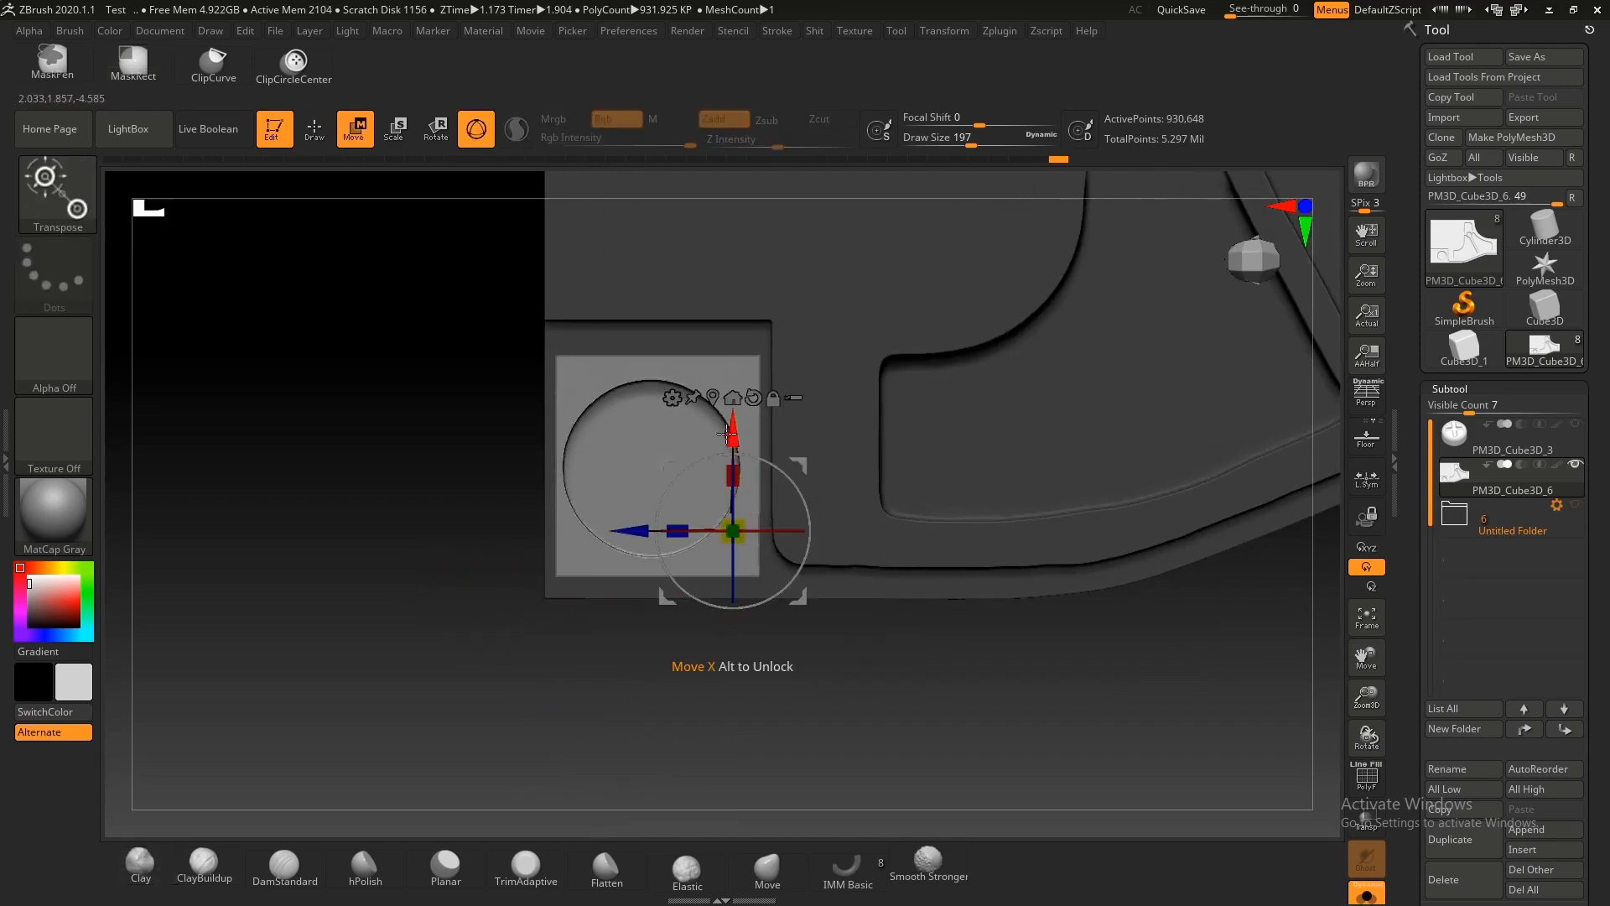
drag(726, 434, 727, 445)
drag(726, 448, 726, 453)
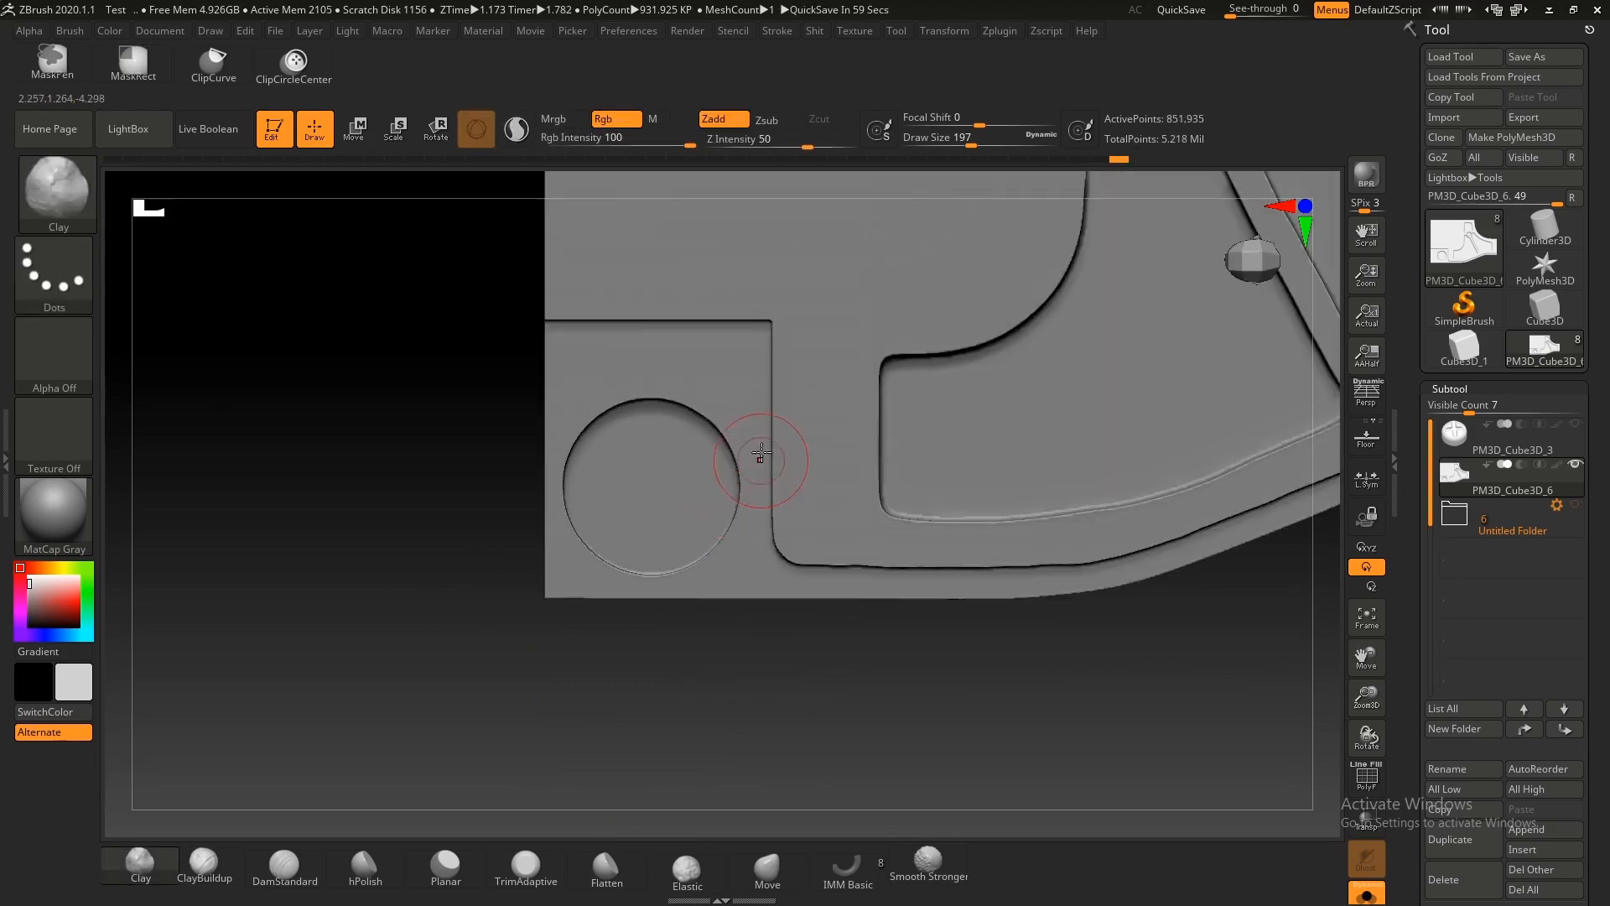
Step: Try a rectangular mask over the pad's upper step edge and clear it
ctrl+right_drag(723, 374, 746, 419)
alt+right_drag(747, 419, 791, 495)
ctrl+drag(897, 454, 363, 283)
alt+right_drag(795, 616, 765, 504)
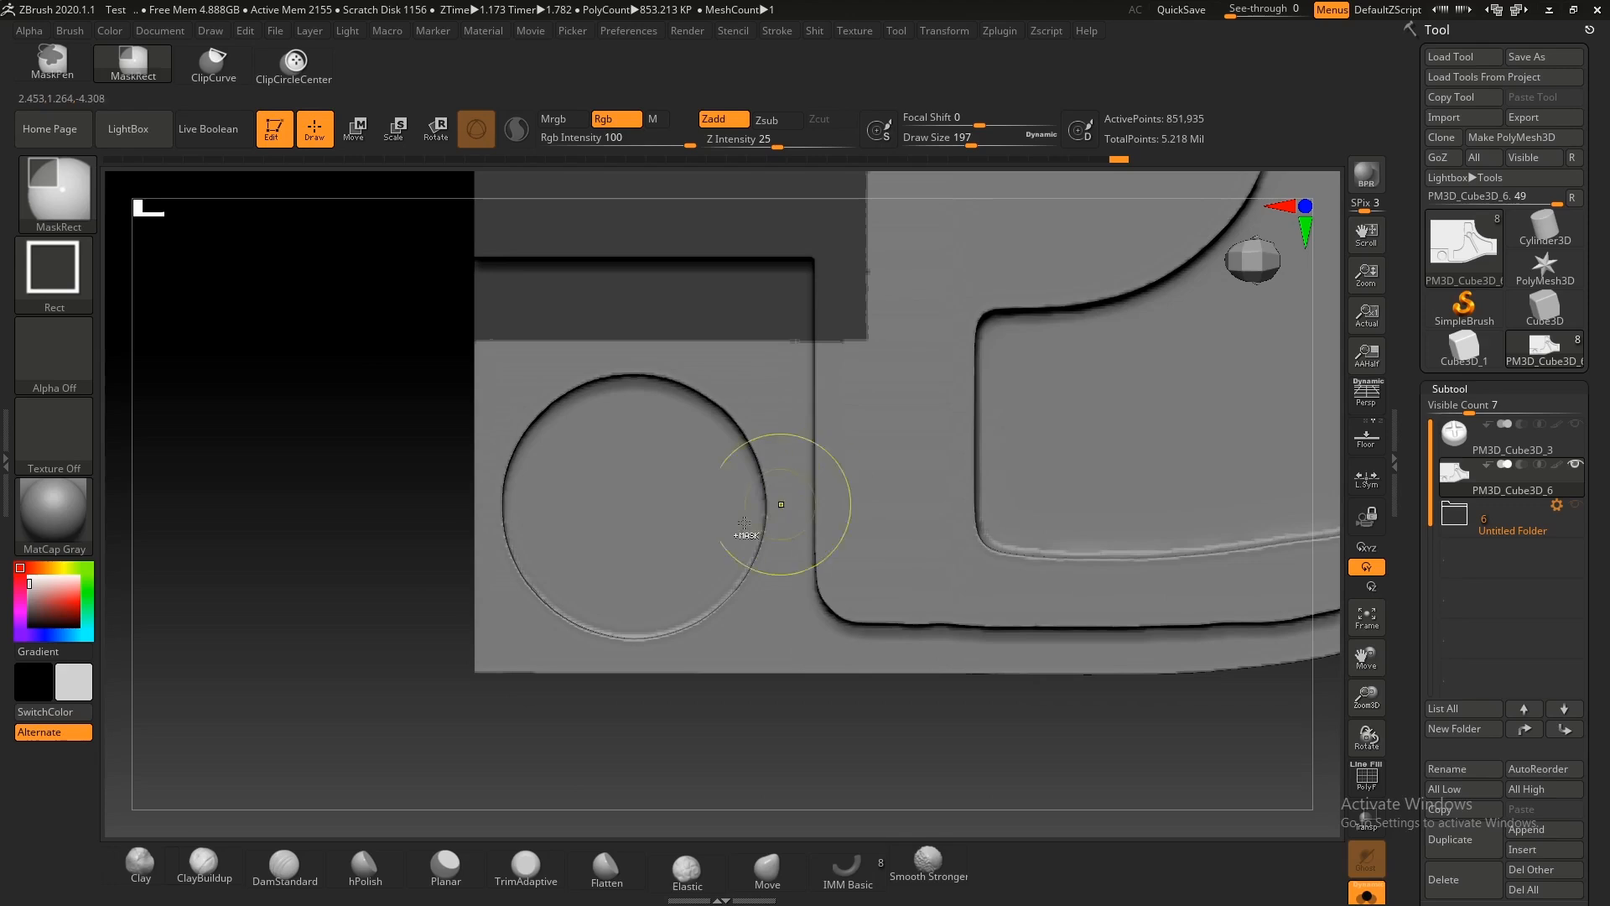
ctrl+right_drag(511, 496, 591, 654)
ctrl+drag(601, 661, 503, 647)
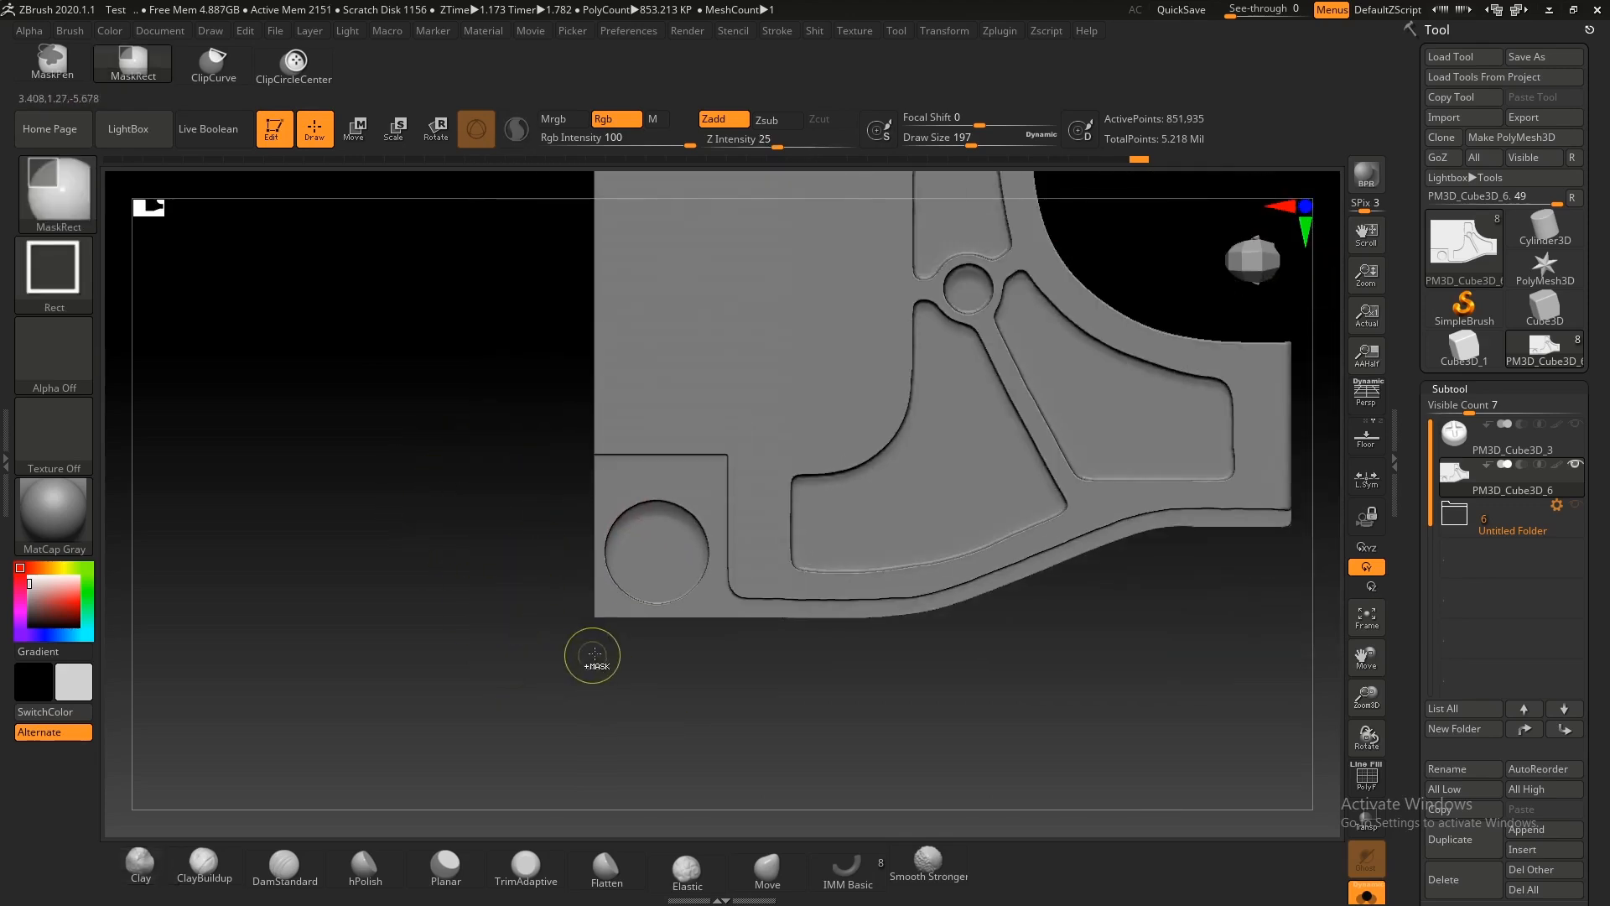
Step: Unmask only the pad's upper step edge, move it closer to the round recess with the gizmo and clear the mask
ctrl+drag(534, 508, 365, 211)
alt+right_drag(614, 413, 643, 544)
ctrl+right_drag(642, 544, 661, 506)
ctrl+drag(662, 497, 514, 279)
alt+right_drag(562, 381, 534, 275)
ctrl+click(545, 489)
ctrl+right_drag(591, 493, 676, 482)
key(w)
alt+right_drag(645, 770, 640, 470)
drag(649, 511, 640, 511)
key(q)
ctrl+drag(654, 638, 618, 611)
Step: Clip the pad's upper step edge straight inside a rectangular unmasked area and clear the mask
alt+right_drag(780, 343, 787, 436)
mouse_move(834, 435)
ctrl+mouse_down()
mouse_move(586, 385)
mouse_move(495, 342)
ctrl+mouse_up()
ctrl+click(495, 426)
ctrl+shift+drag(528, 414, 839, 412)
ctrl+drag(419, 445, 395, 470)
Step: Round the plate's lower-left outer corner around the recess with a curved ClipCurve cut
alt+right_drag(394, 470, 422, 385)
ctrl+shift+drag(836, 654, 758, 643)
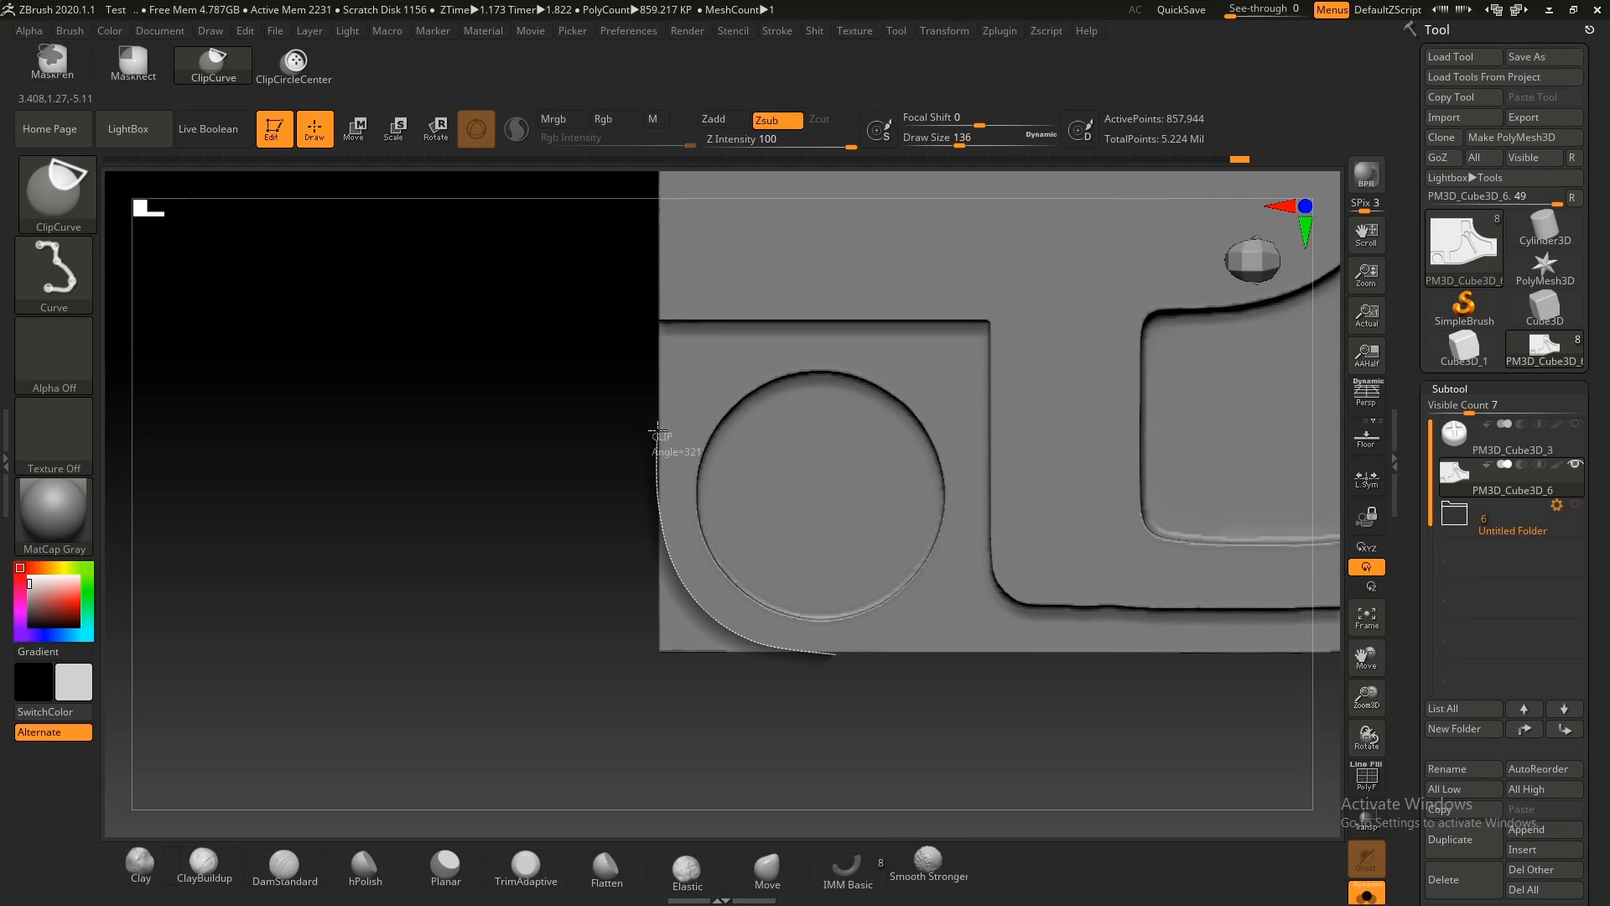
ctrl+shift+drag(657, 432, 657, 429)
ctrl+drag(893, 668, 902, 696)
Step: Mask the rounded corner pad with a rectangle, unmask the excess and invert the mask
alt+right_drag(902, 697, 771, 666)
key(s)
drag(685, 464, 921, 400)
key(s)
ctrl+right_drag(903, 427, 768, 584)
key(2)
ctrl+drag(515, 424, 1078, 570)
alt+right_drag(1078, 569, 724, 354)
ctrl+alt+drag(854, 602, 223, 454)
ctrl+right_drag(484, 515, 556, 561)
ctrl+click(556, 561)
Step: Isolate the round recess, clip it shallower from a straight side view and restore the whole plate
mouse_move(527, 375)
alt+right_down()
mouse_move(712, 481)
mouse_move(657, 503)
alt+right_up()
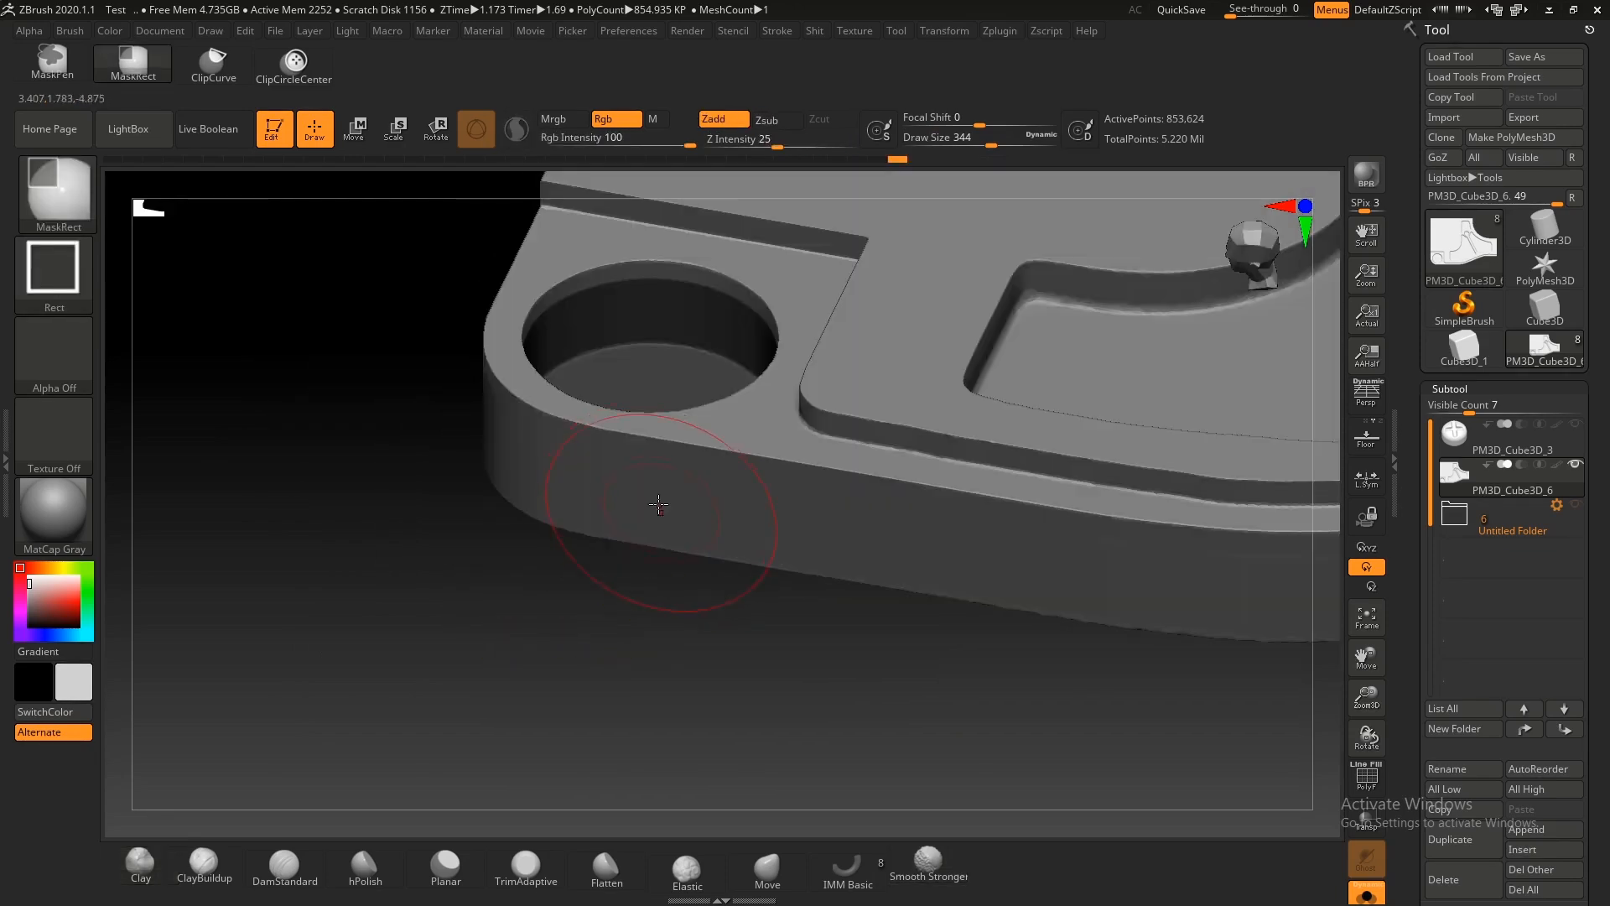
ctrl+shift+click(646, 315)
shift+right_drag(650, 429, 755, 413)
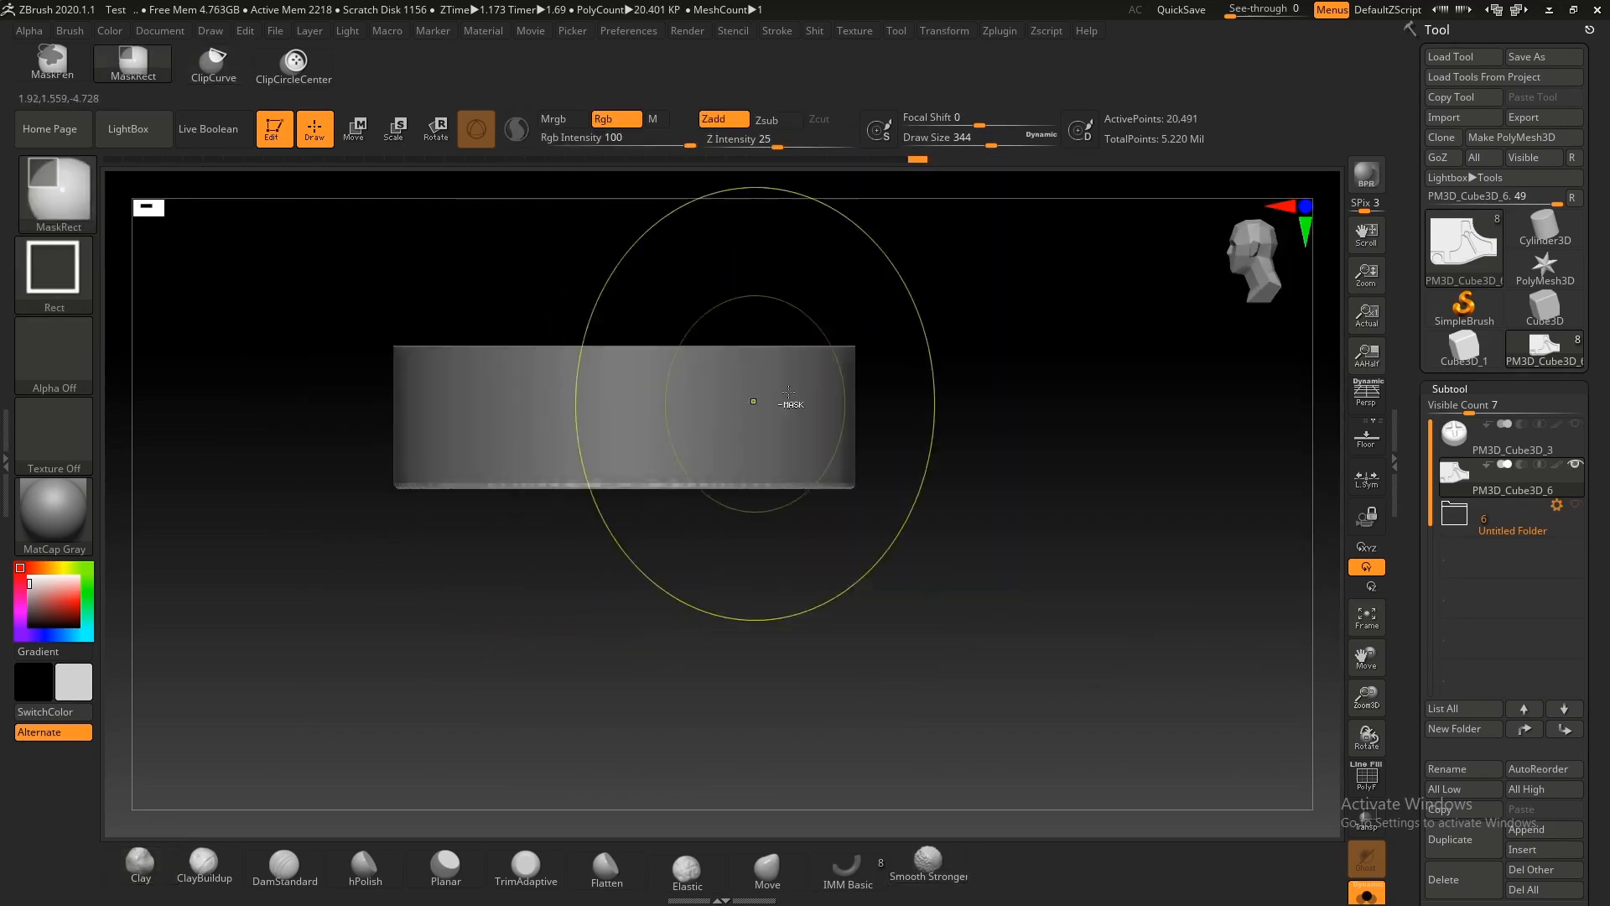
ctrl+shift+drag(608, 343, 289, 330)
ctrl+shift+click(738, 378)
ctrl+right_drag(766, 388, 754, 344)
right_drag(755, 344, 730, 520)
ctrl+drag(491, 701, 407, 597)
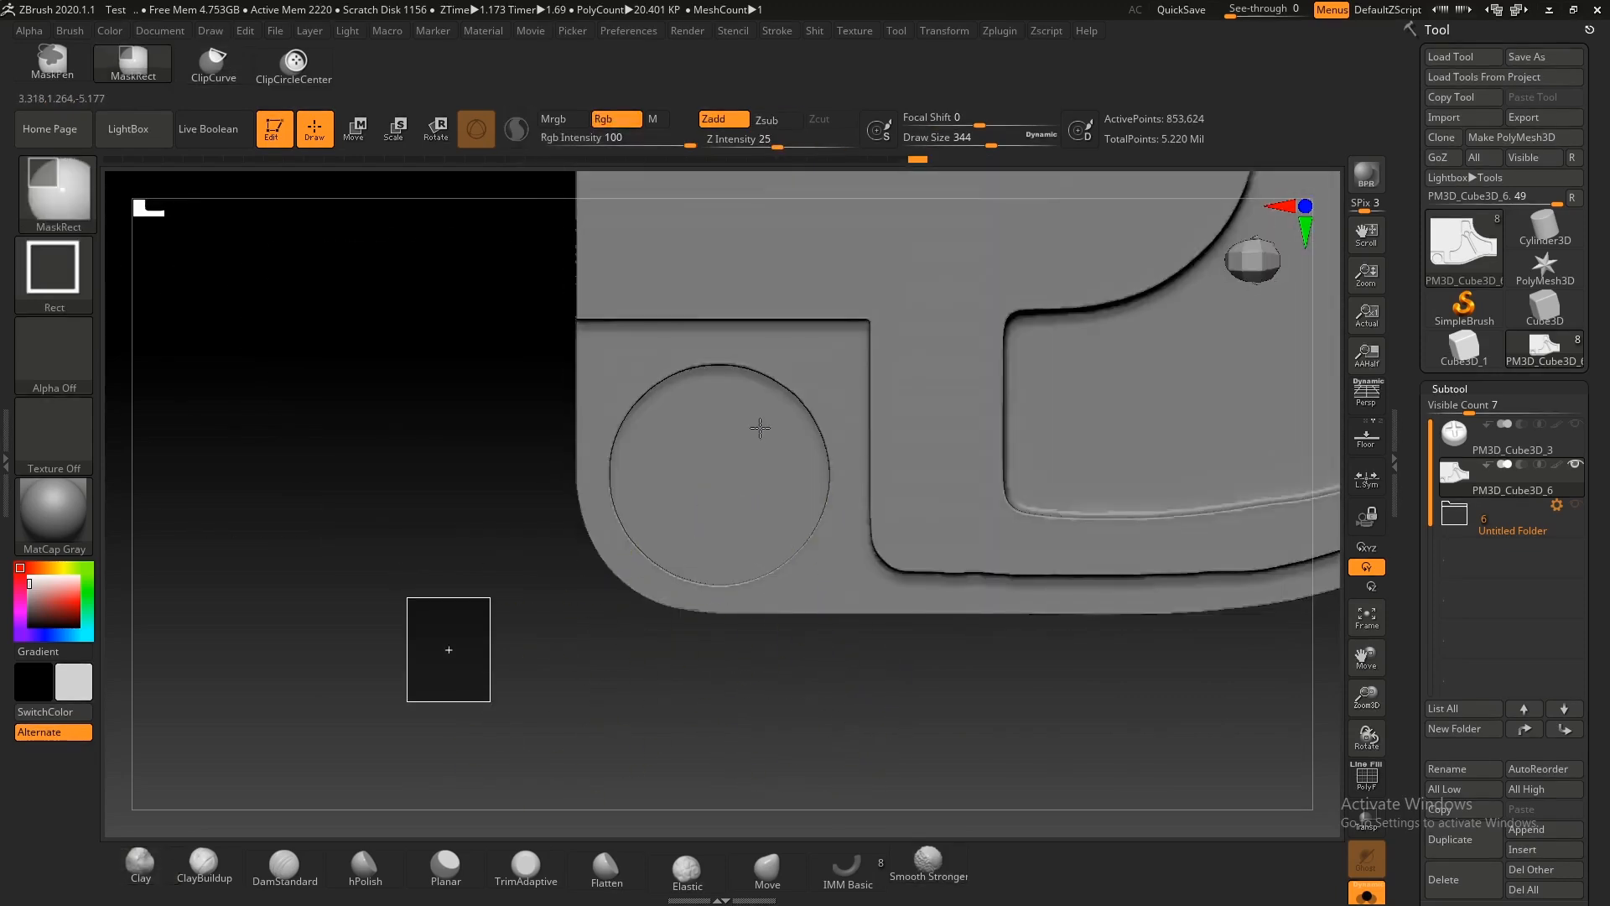
Step: Mask a smaller centered circle inside the round recess with MaskPen at draw size 305
key(shift+f)
key(shift+f)
key(s)
drag(718, 482, 713, 482)
mouse_move(714, 483)
ctrl+right_down()
mouse_move(731, 498)
mouse_move(721, 477)
ctrl+right_up()
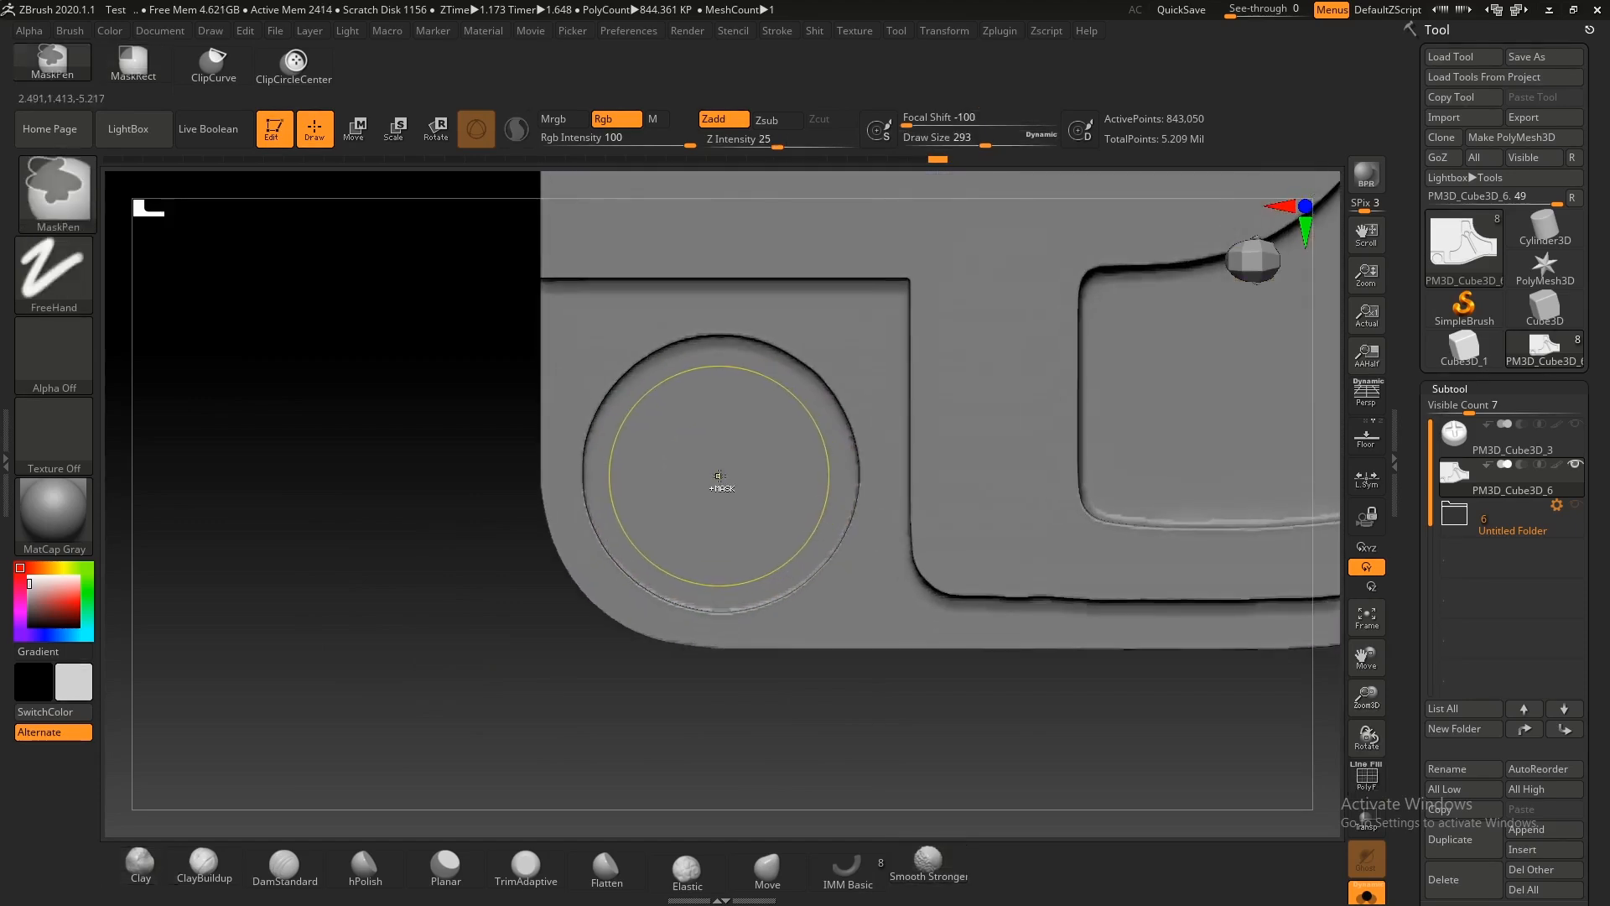
key(s)
drag(723, 476, 723, 476)
ctrl+click(720, 476)
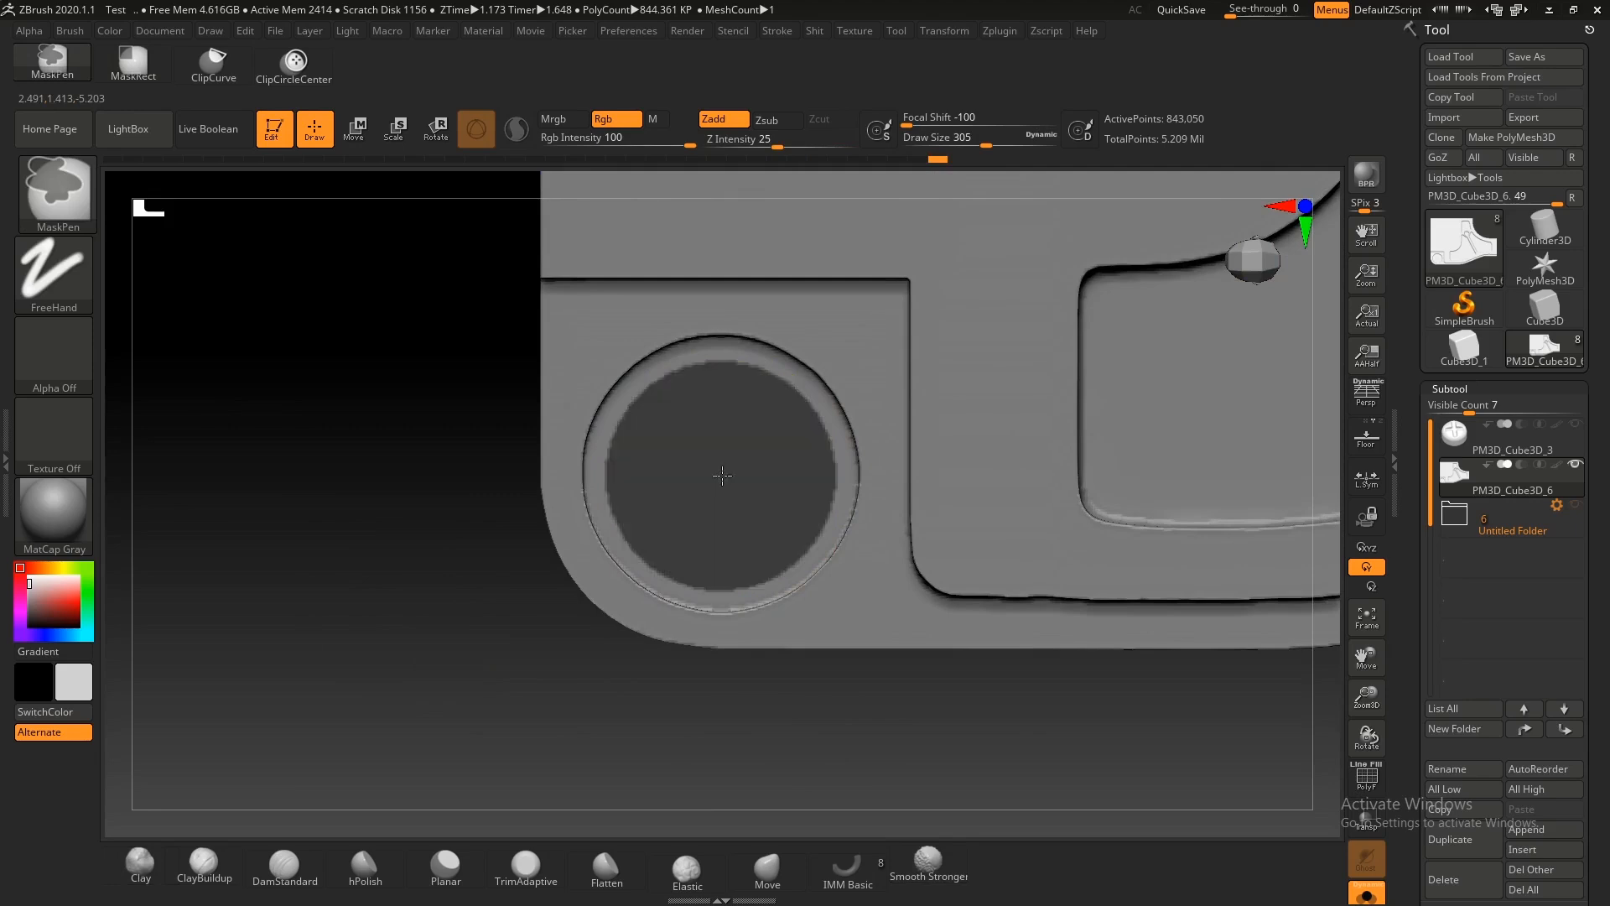
Step: Turn the masked inner circle into its own polygroup and isolate it
ctrl+right_drag(870, 525, 807, 495)
key(ctrl+w)
ctrl+shift+click(805, 499)
key(ctrl+e)
ctrl+shift+click(806, 503)
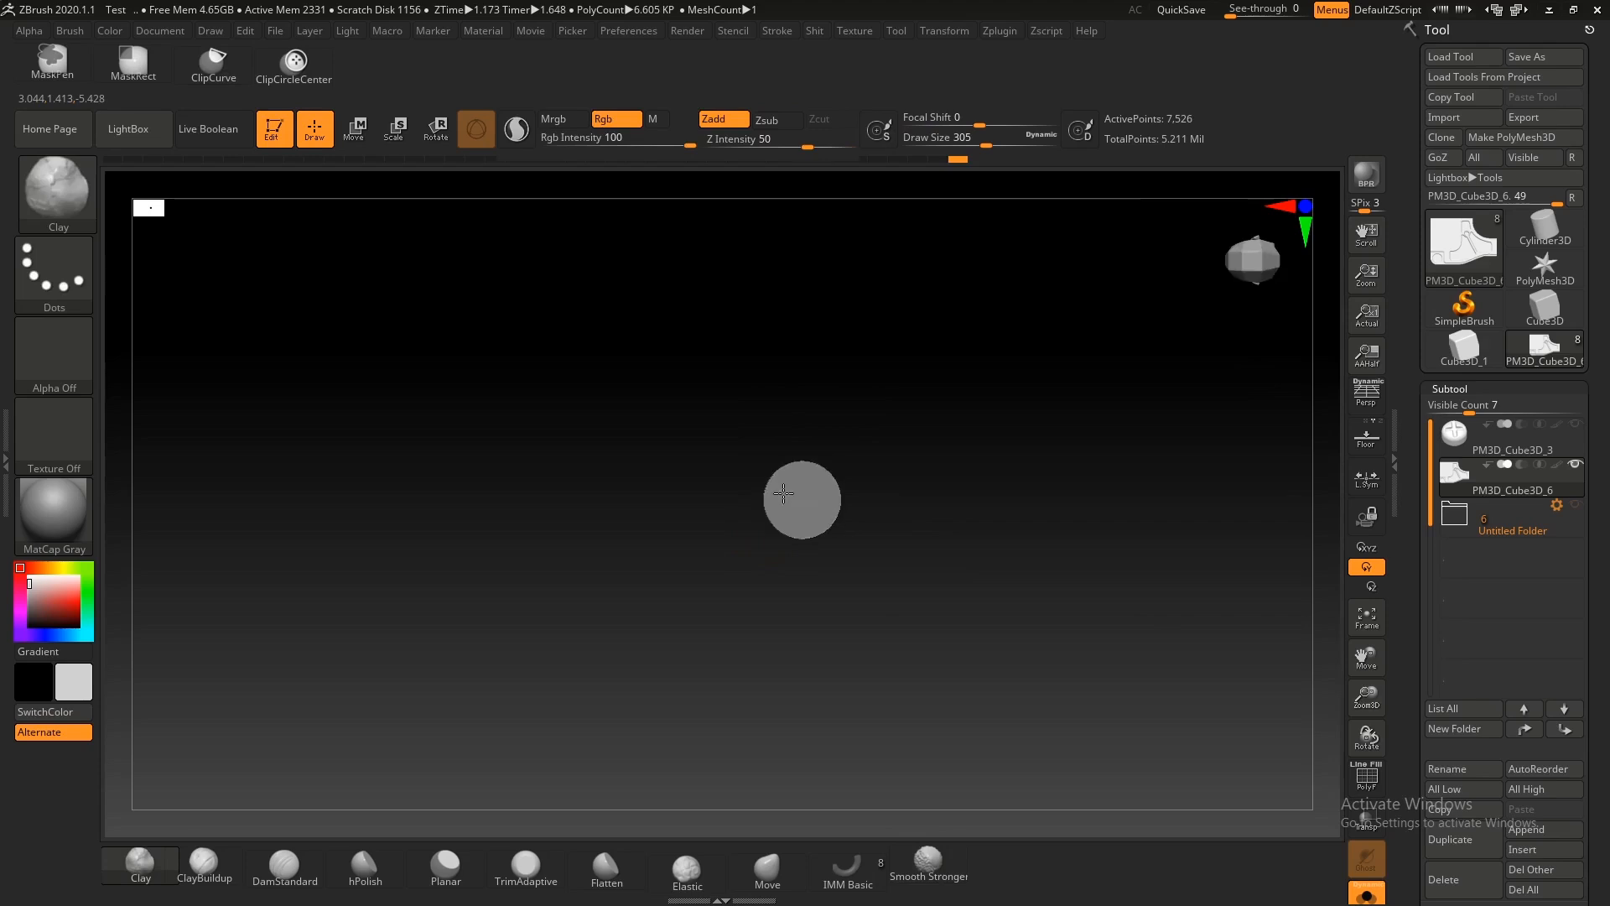
Step: Sink the inner circle with ClipCurve from the side to form a stepped recess and show the whole plate
key(ctrl+shift)
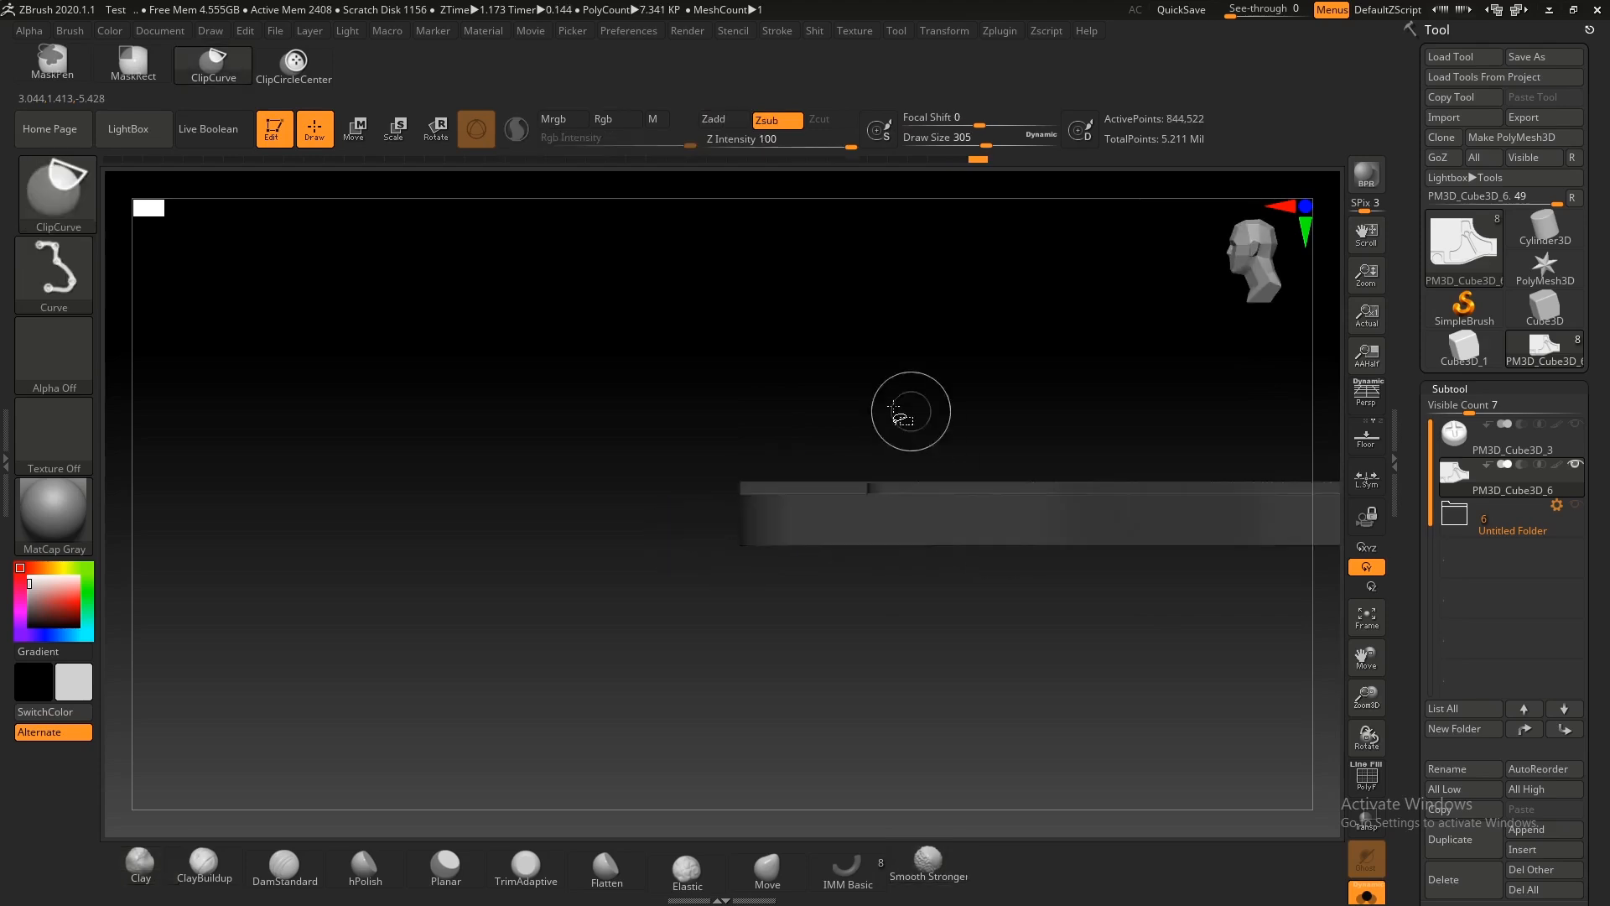
ctrl+shift+click(904, 411)
ctrl+drag(864, 644, 882, 663)
Step: Round the pad's step corner beside the recess with a curved ClipCurve cut and clear the mask
ctrl+right_drag(864, 644, 903, 575)
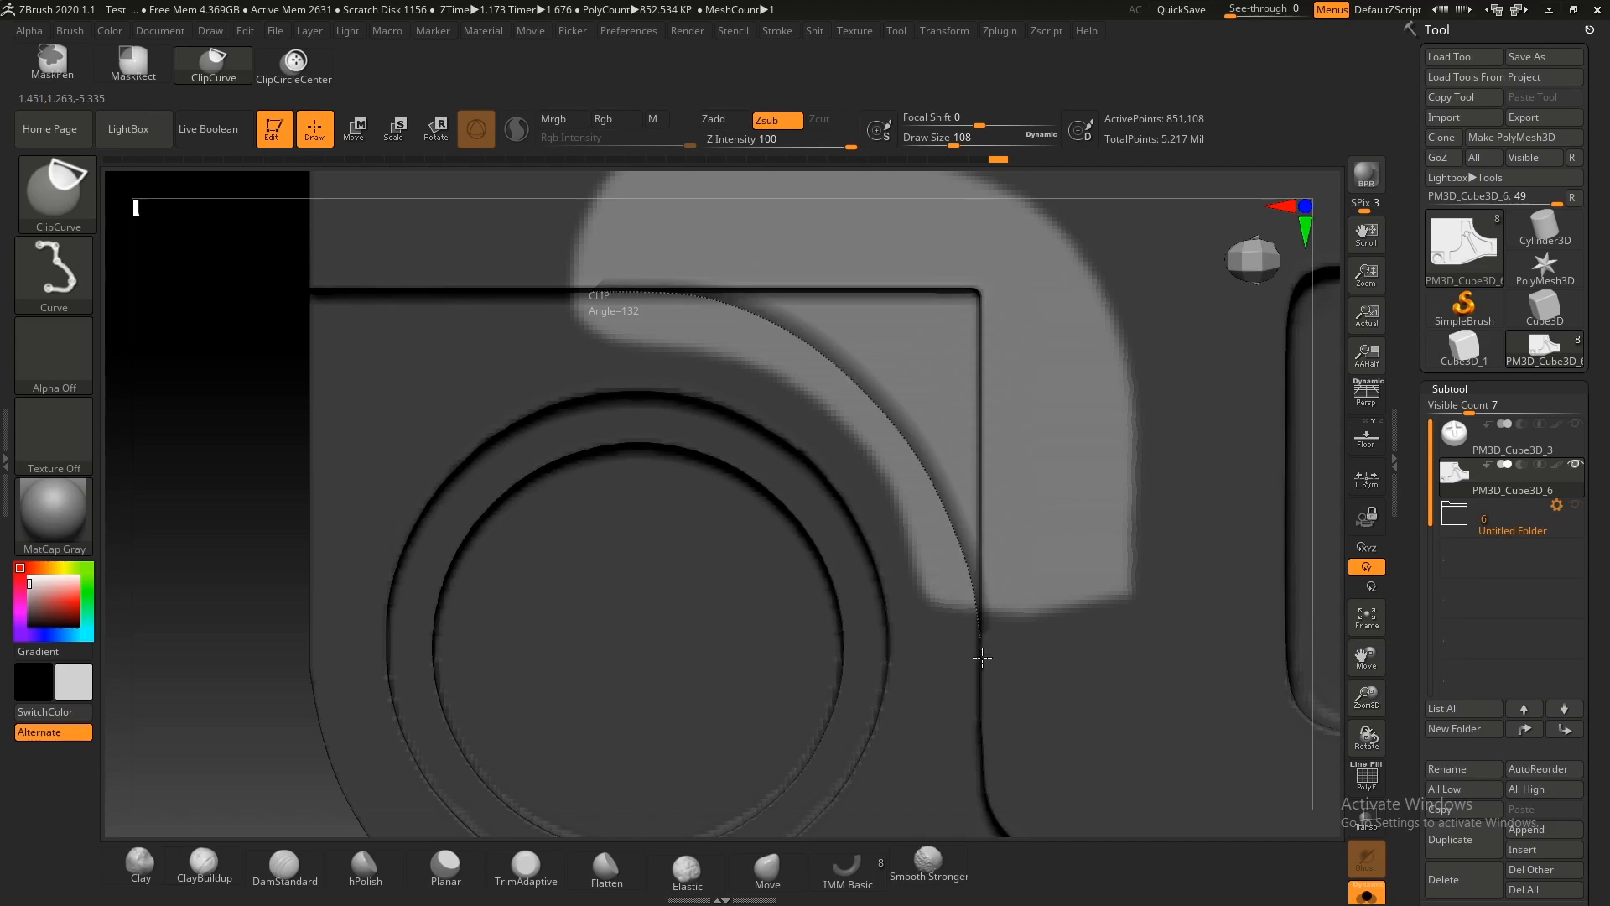
ctrl+right_drag(891, 490, 839, 415)
ctrl+drag(482, 568, 417, 582)
ctrl+right_drag(776, 458, 1059, 623)
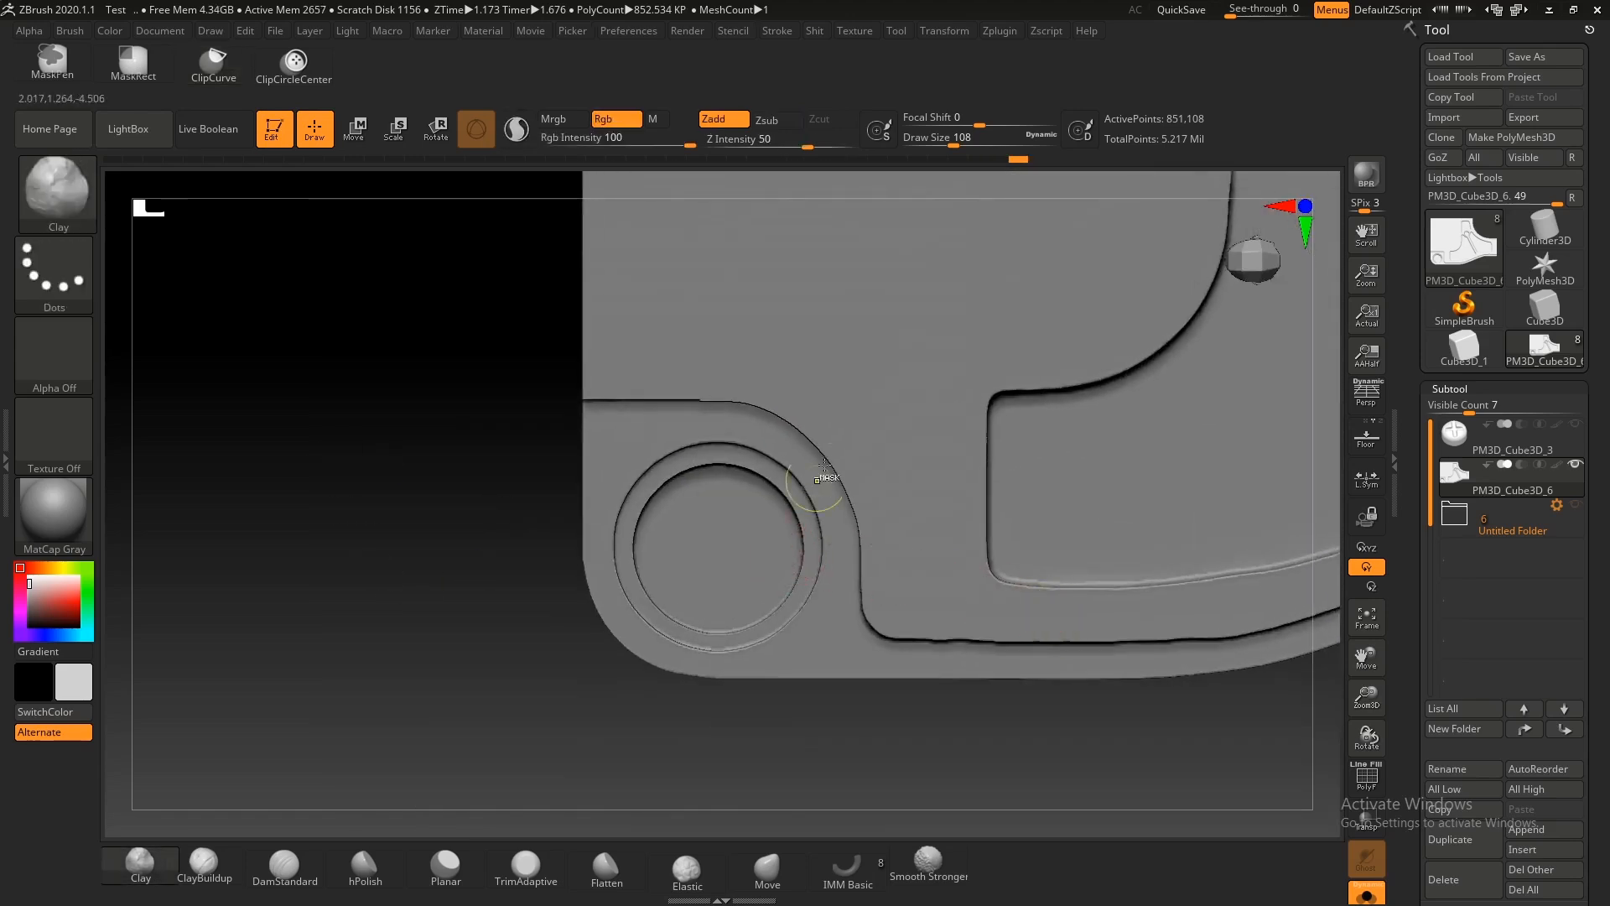
ctrl+right_drag(820, 490, 863, 471)
ctrl+drag(225, 484, 217, 481)
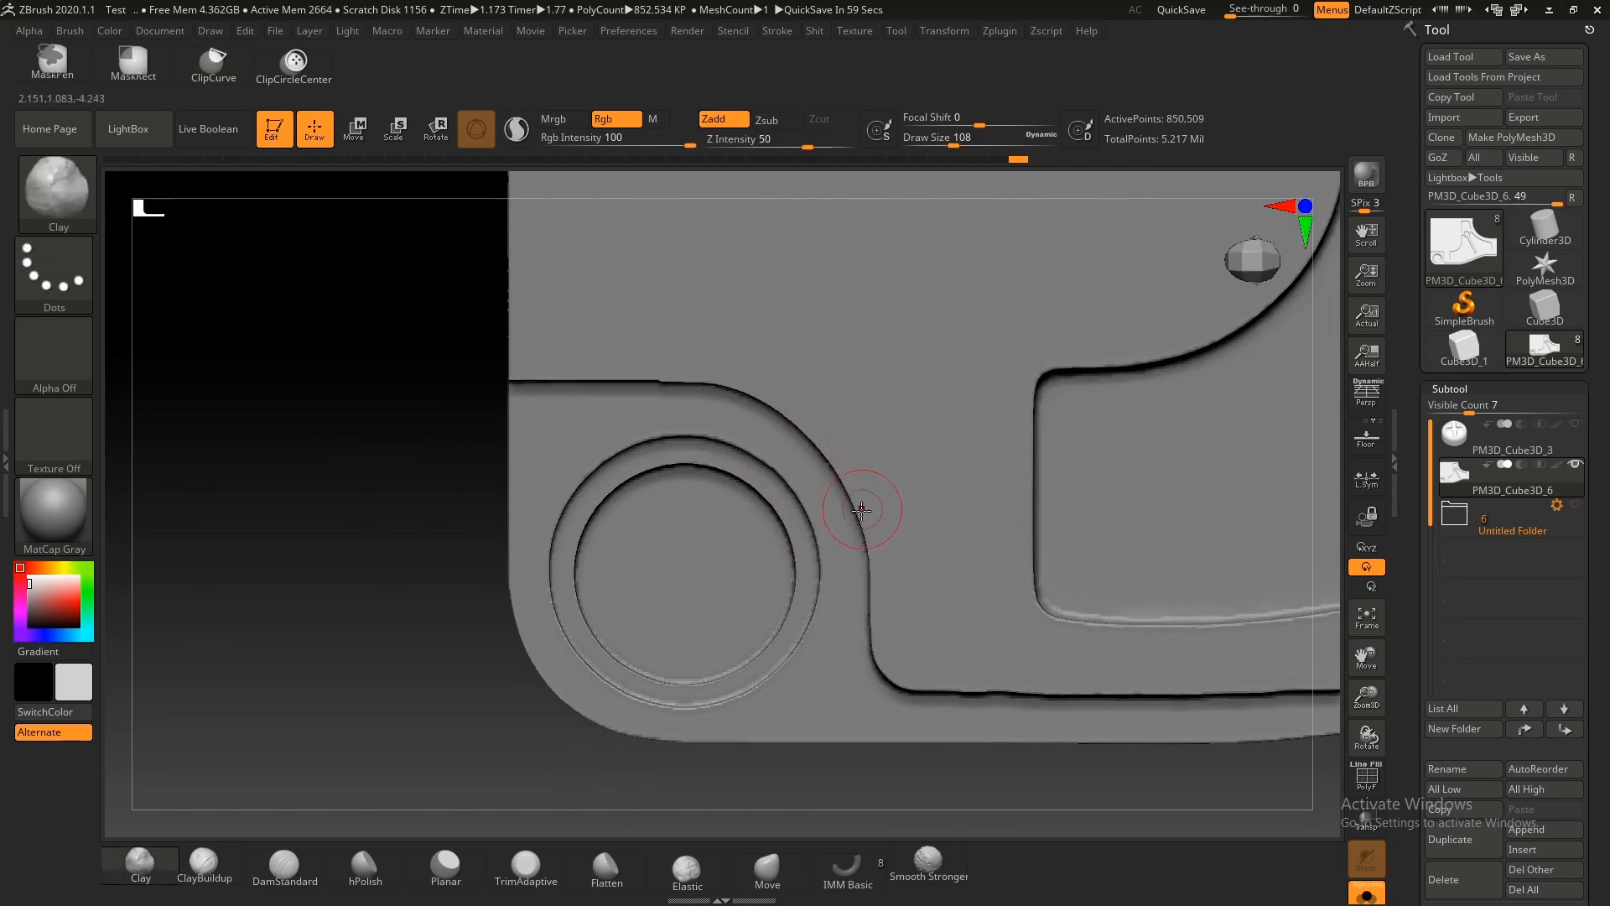
Step: Mask all but a band over the rounded step edge, refine the curve with the Move brush and clear the mask
drag(846, 504, 700, 398)
mouse_move(848, 546)
ctrl+mouse_down()
mouse_move(916, 370)
mouse_move(843, 282)
ctrl+mouse_up()
ctrl+click(317, 524)
click(767, 873)
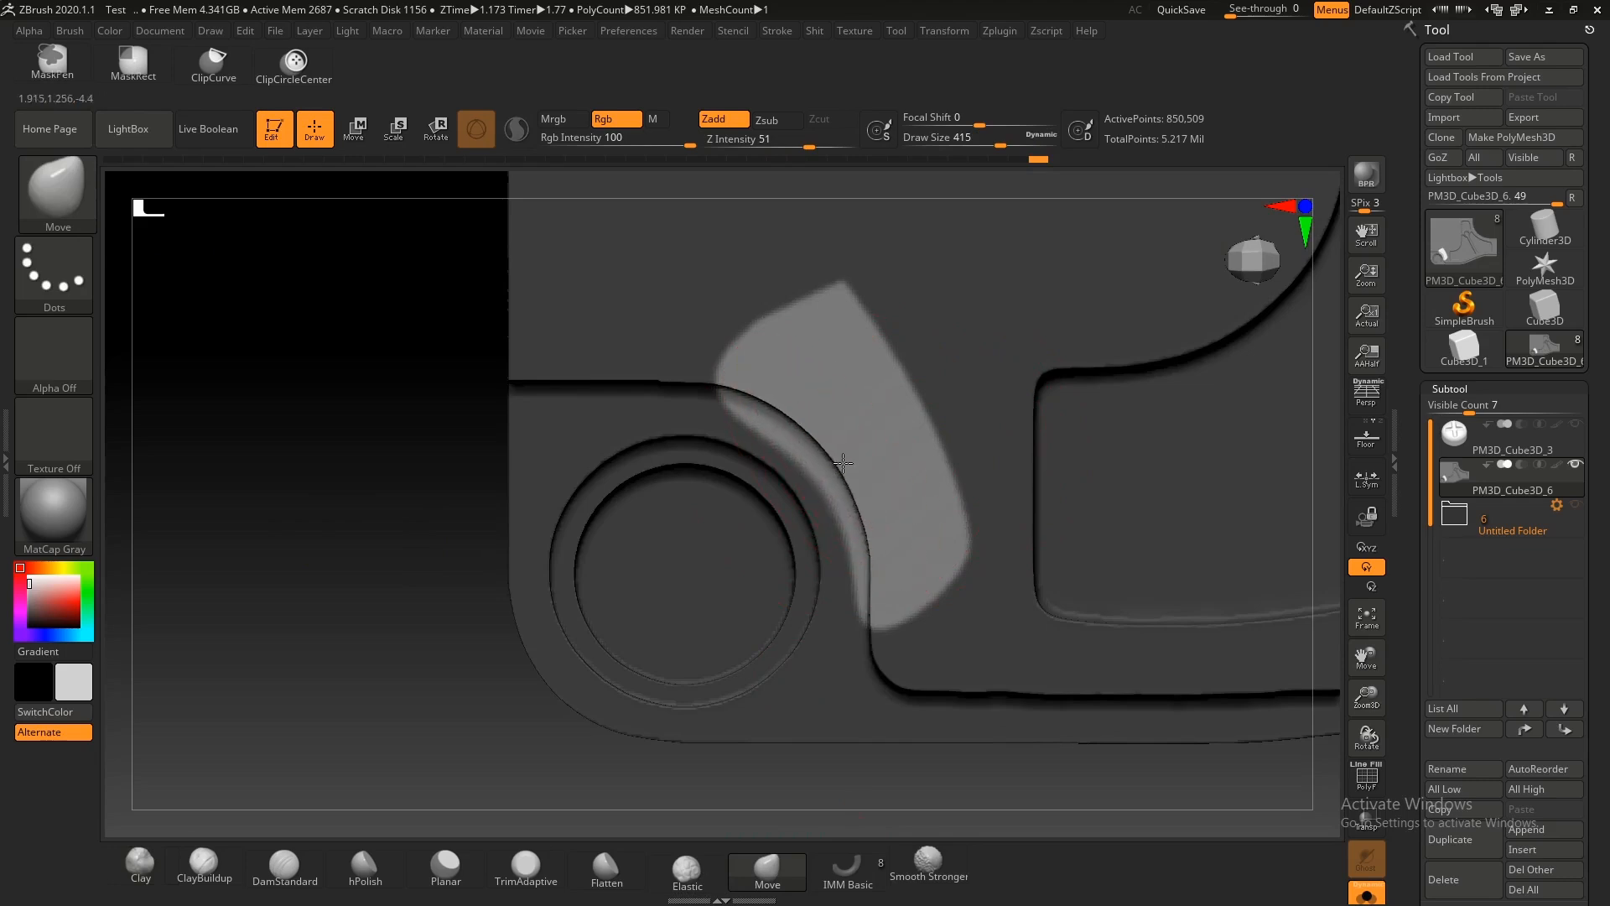
ctrl+drag(419, 573, 503, 524)
ctrl+right_drag(765, 411, 876, 511)
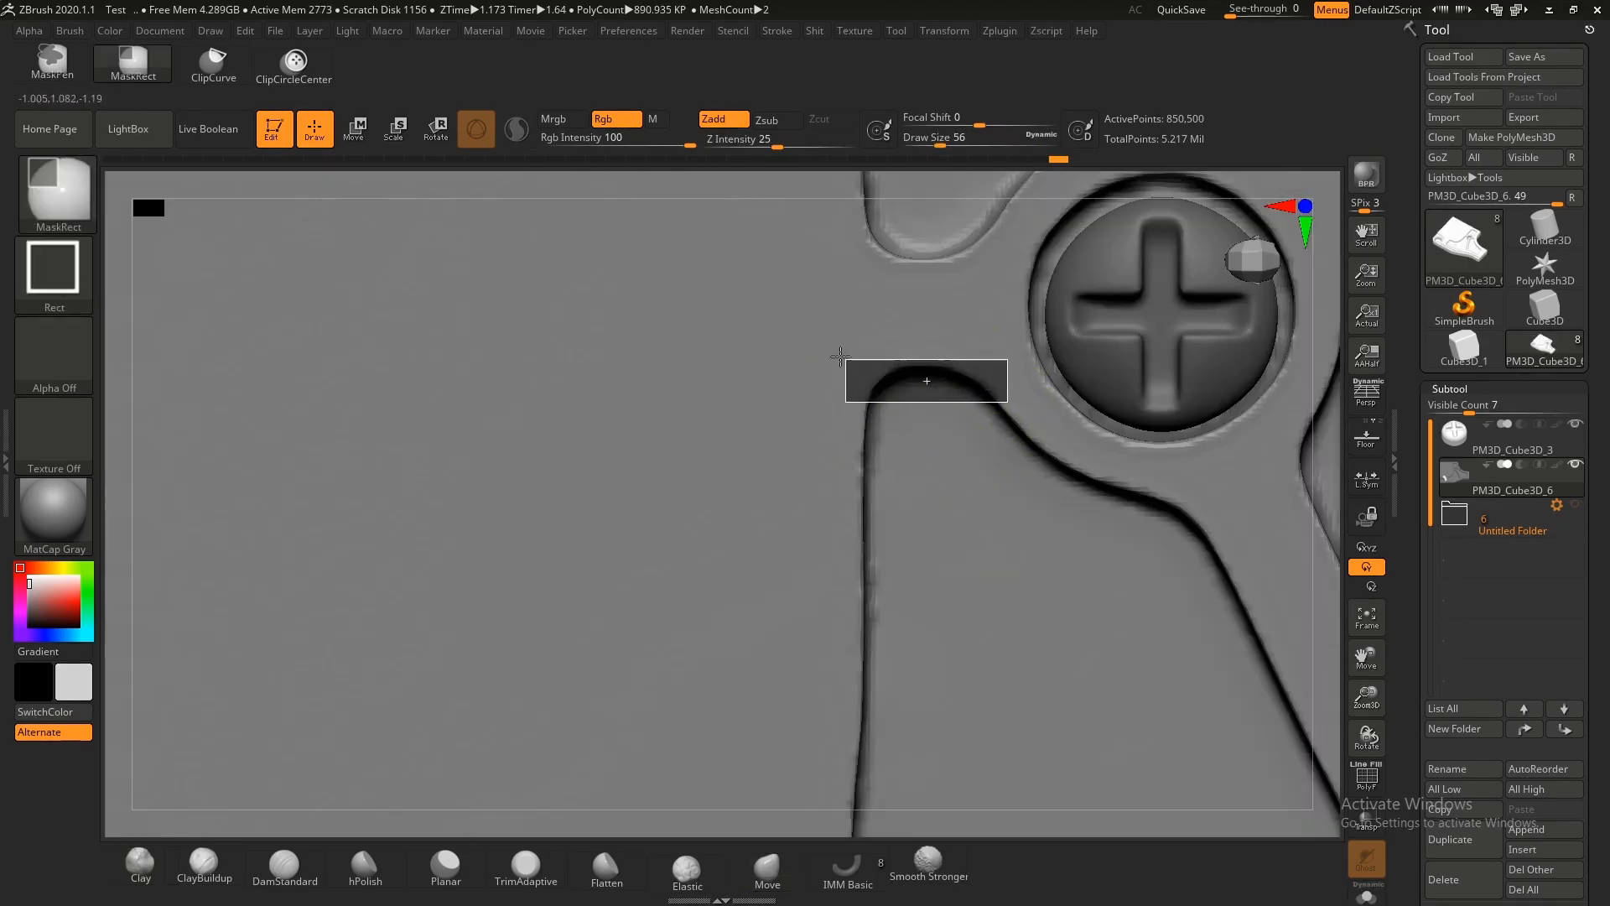
Step: Mask all but a rectangle over the lower recess's rounded tip beside the screw ring, flatten it with ClipCurve and clear the mask
ctrl+drag(840, 356, 812, 326)
ctrl+right_drag(788, 327, 385, 450)
ctrl+click(289, 389)
ctrl+right_drag(797, 377, 1056, 486)
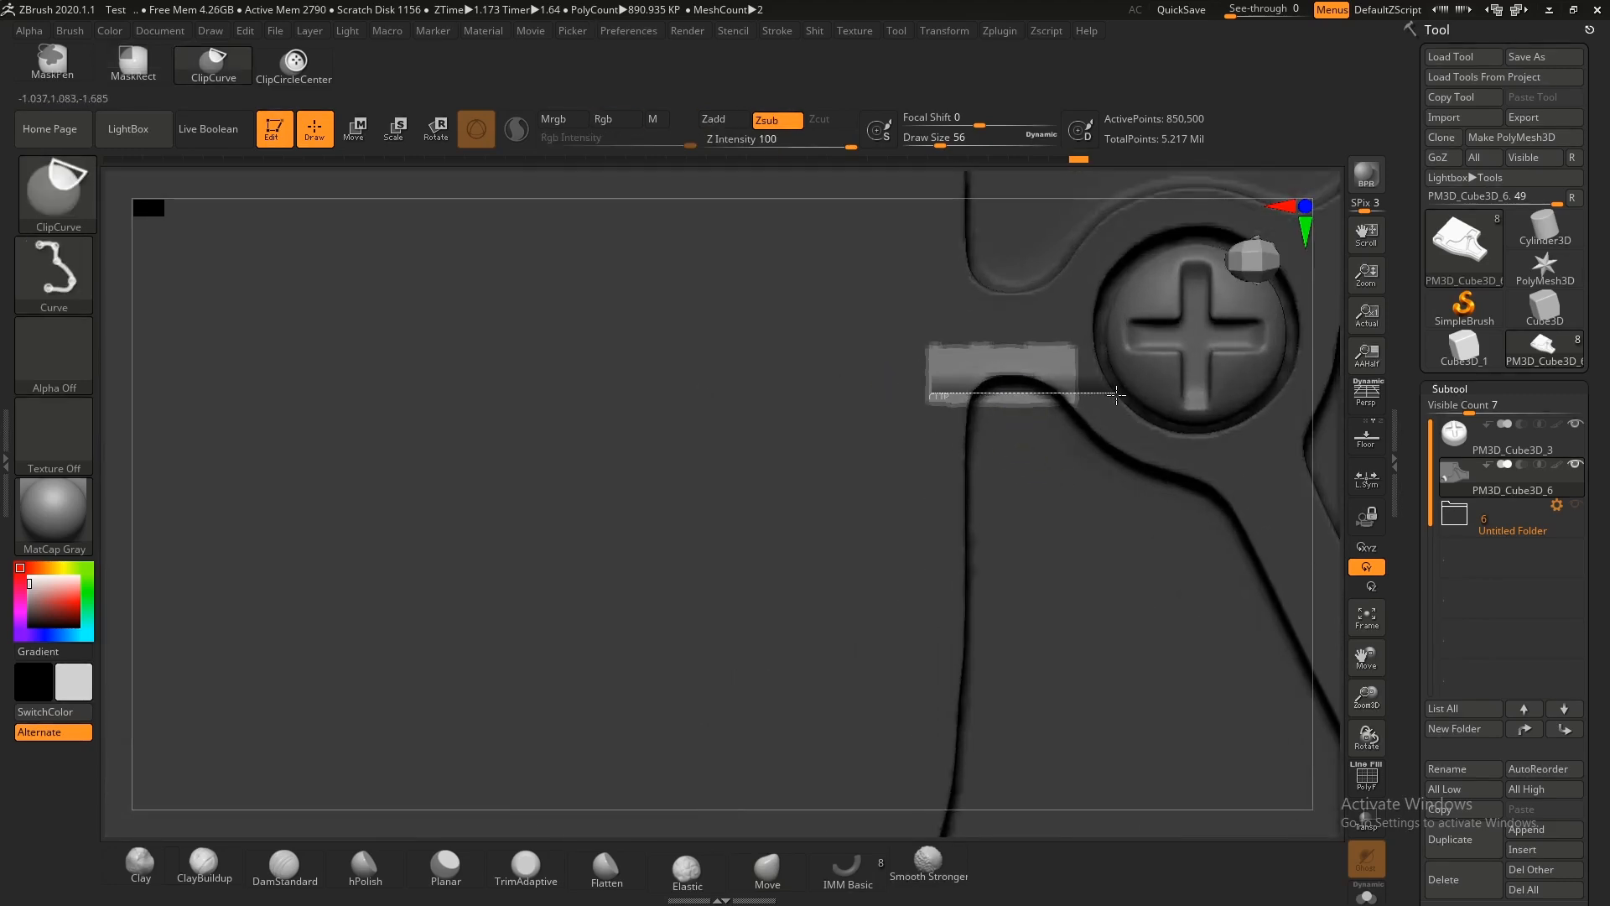
ctrl+shift+drag(1116, 395, 1117, 394)
ctrl+right_drag(830, 359, 369, 466)
ctrl+drag(340, 472, 363, 491)
ctrl+right_drag(906, 391, 1043, 410)
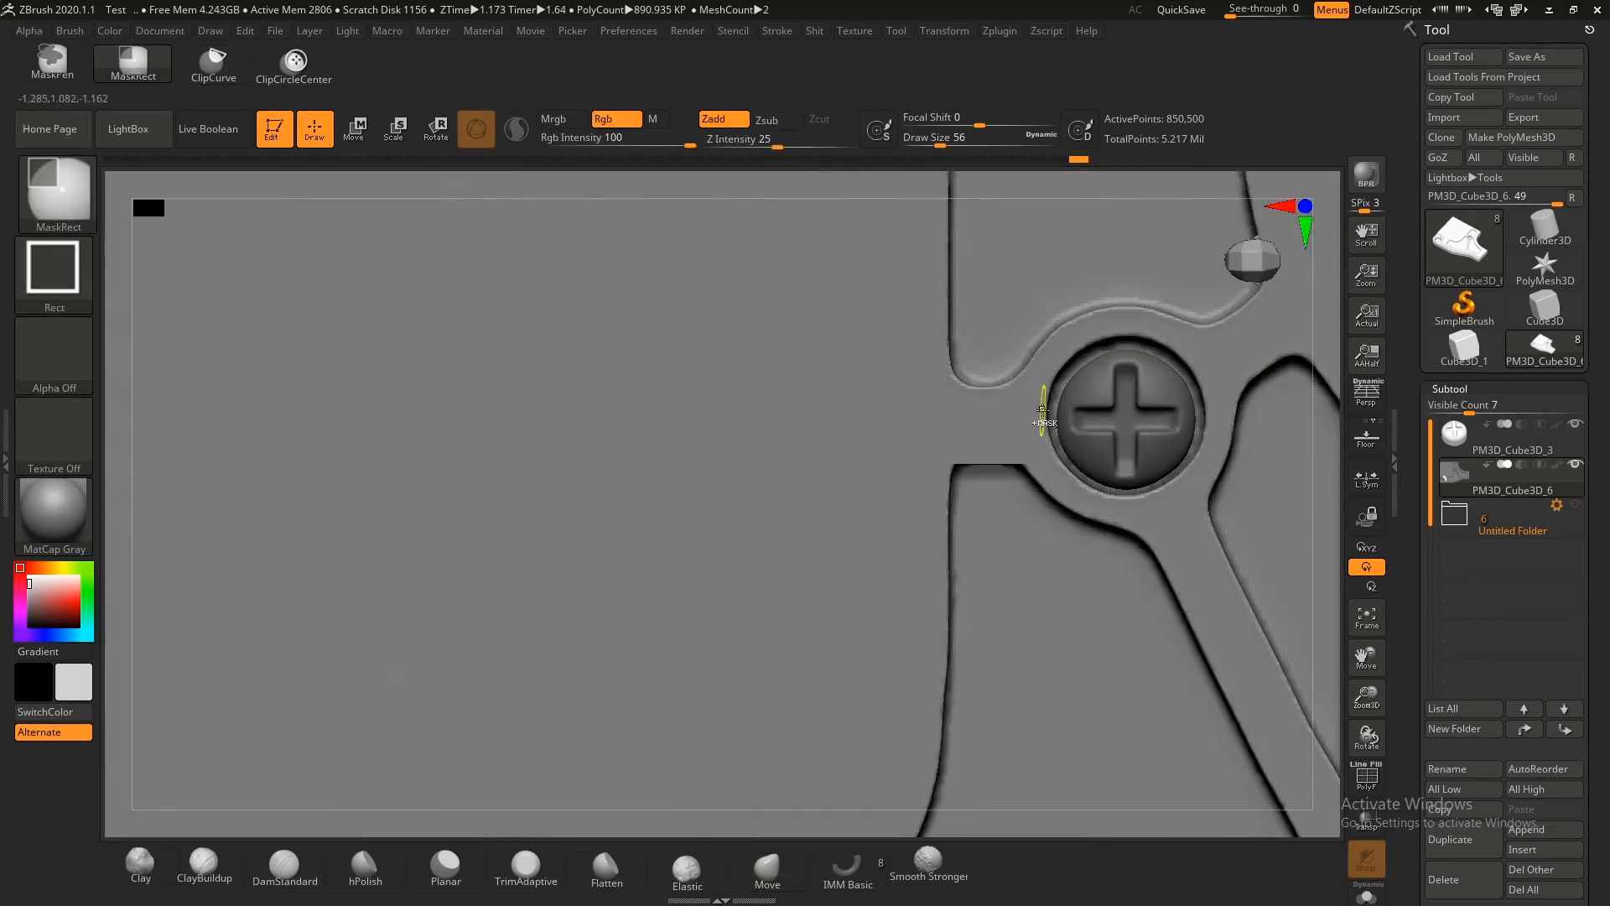
Step: Undo that flattening and recut the lower recess's tip with a slightly lower straight ClipCurve, clearing the mask
key(ctrl+z)
key(ctrl+shift)
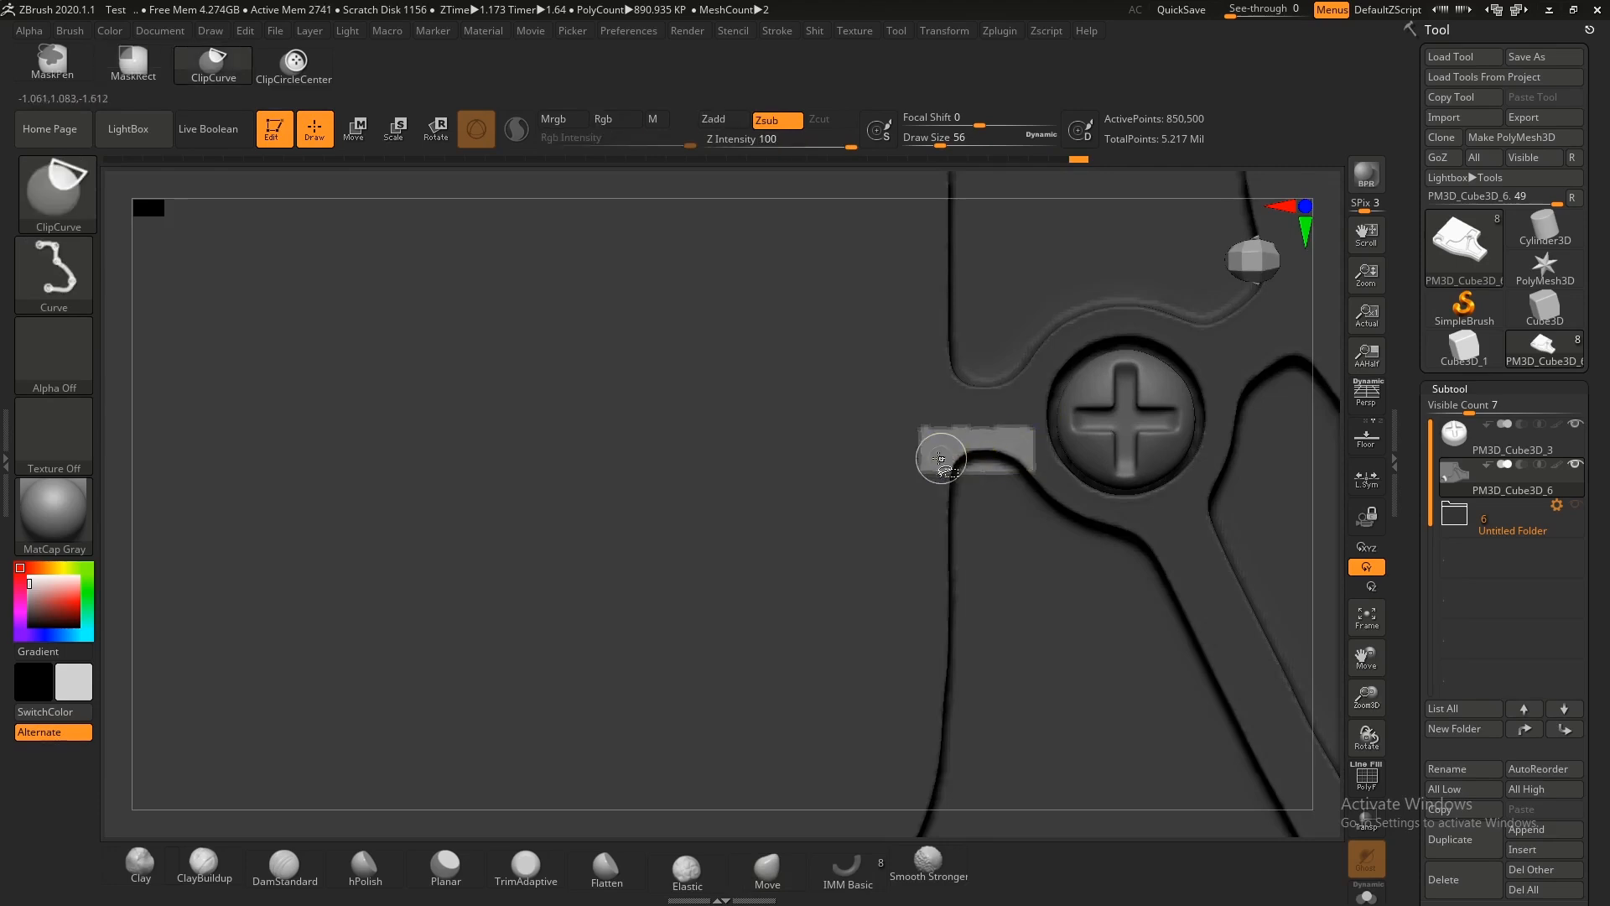
ctrl+shift+drag(1057, 460, 1053, 474)
ctrl+right_drag(972, 377, 768, 323)
ctrl+drag(463, 453, 490, 478)
Step: Isolate the upper recess's rounded end with an inverted mask, square it off with ClipCurve and clear the mask
ctrl+right_drag(1025, 369, 1054, 428)
key(ctrl+i)
key(ctrl+shift)
ctrl+shift+drag(821, 410, 827, 409)
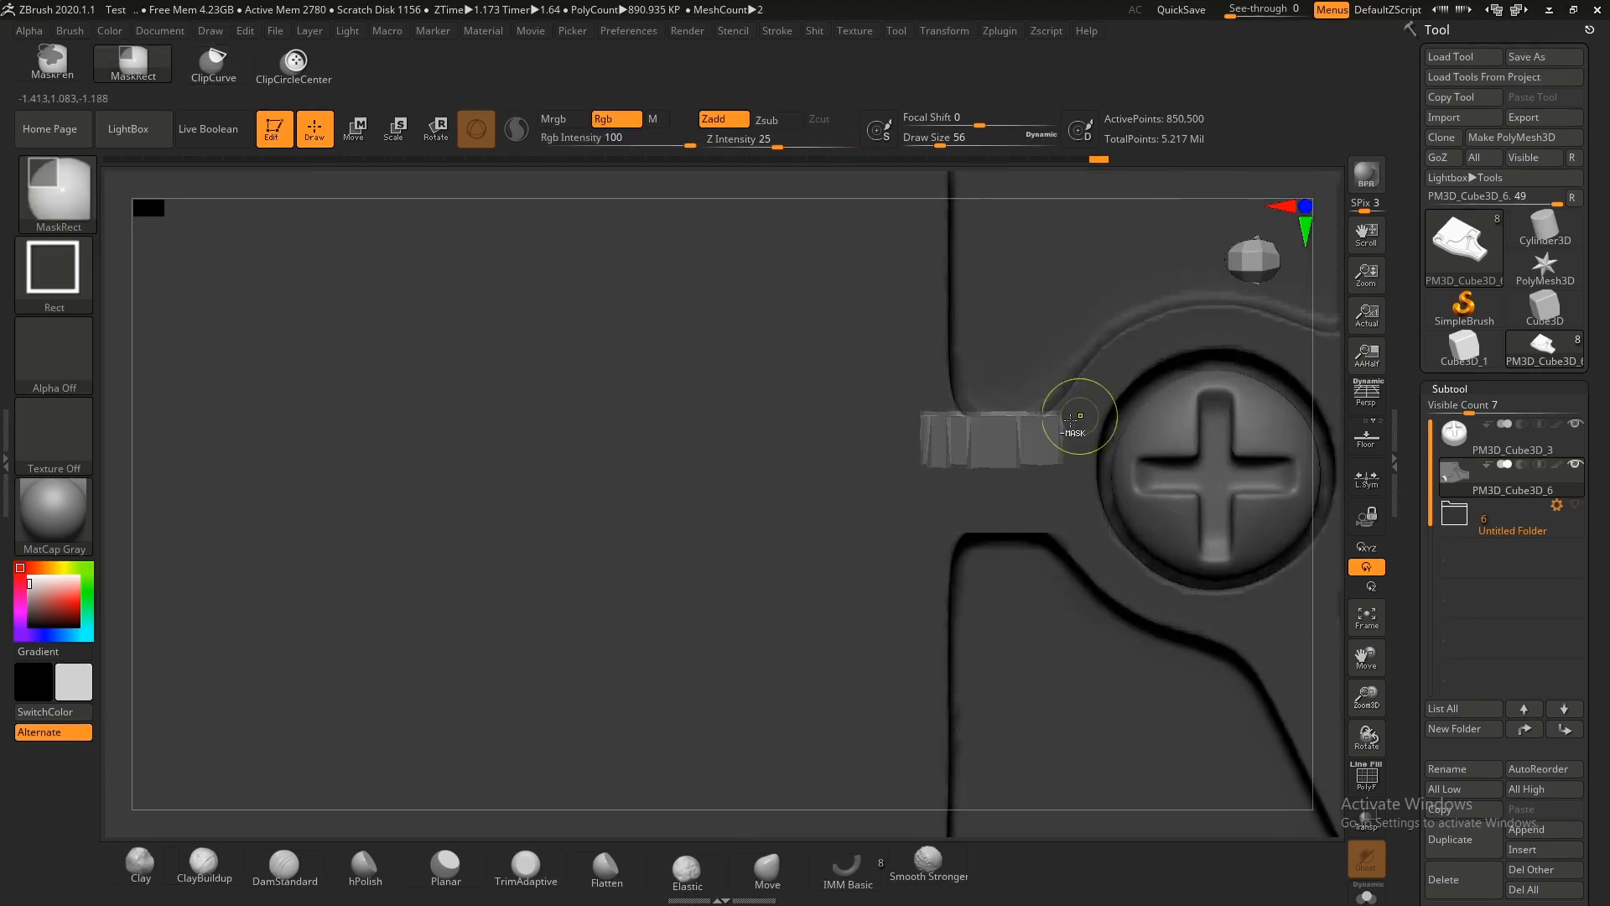
ctrl+right_drag(975, 414, 923, 336)
ctrl+drag(495, 541, 525, 566)
Step: Isolate a small rectangle at the lower recess's corner below the screw ring and sink it with ClipCurve as a notch
ctrl+right_drag(1019, 379, 993, 444)
alt+right_drag(931, 528, 850, 516)
ctrl+drag(787, 600, 691, 411)
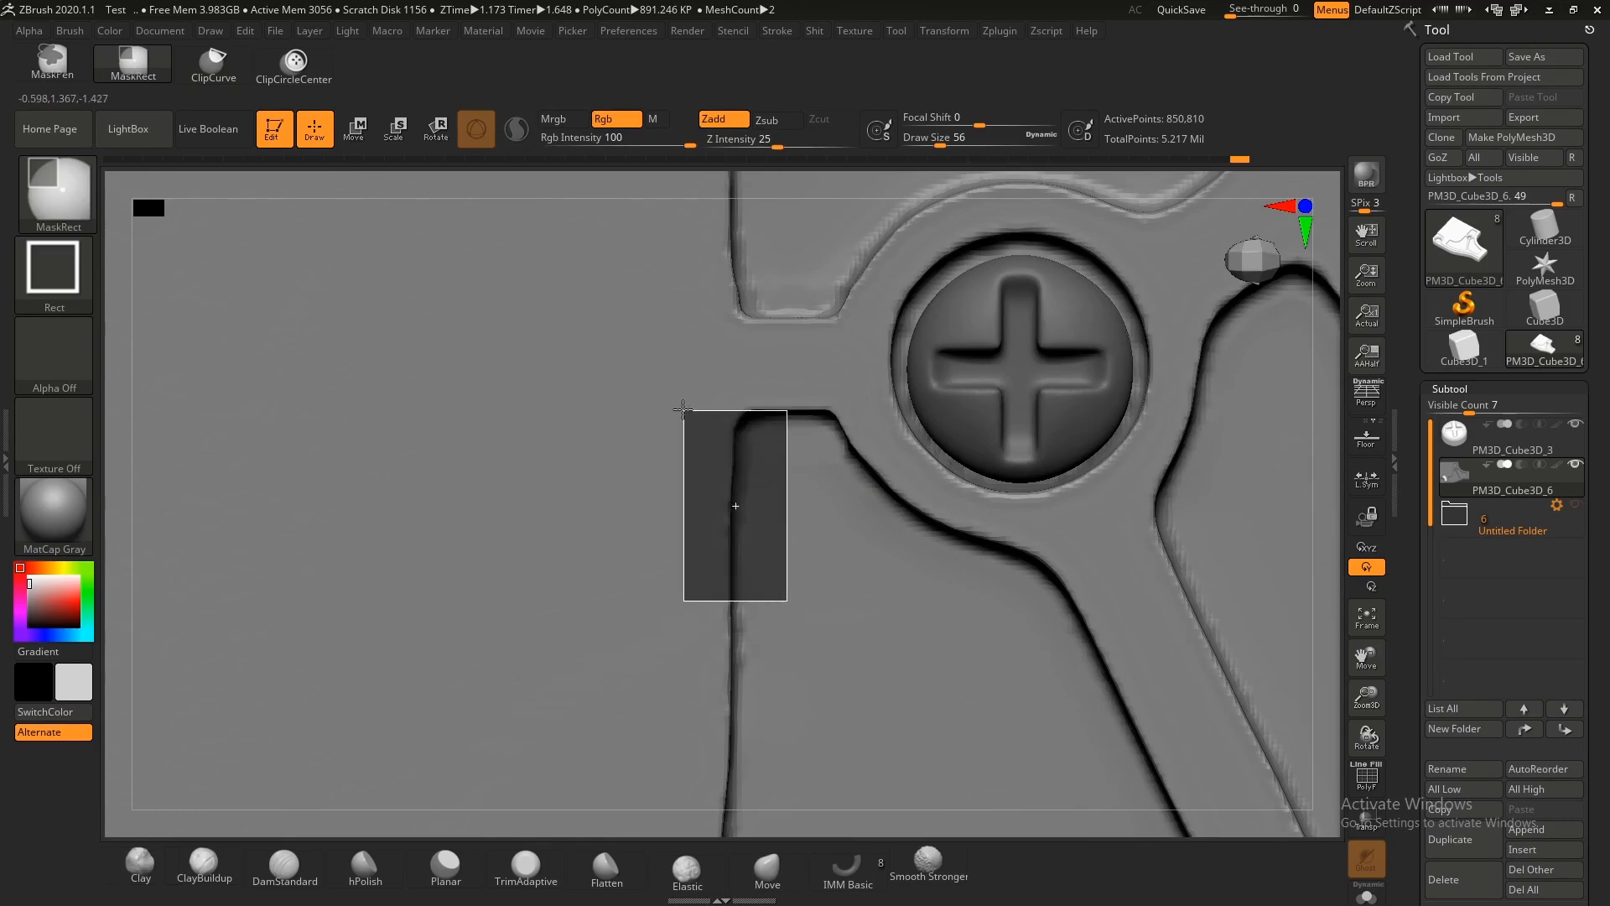
ctrl+alt+drag(923, 669, 618, 547)
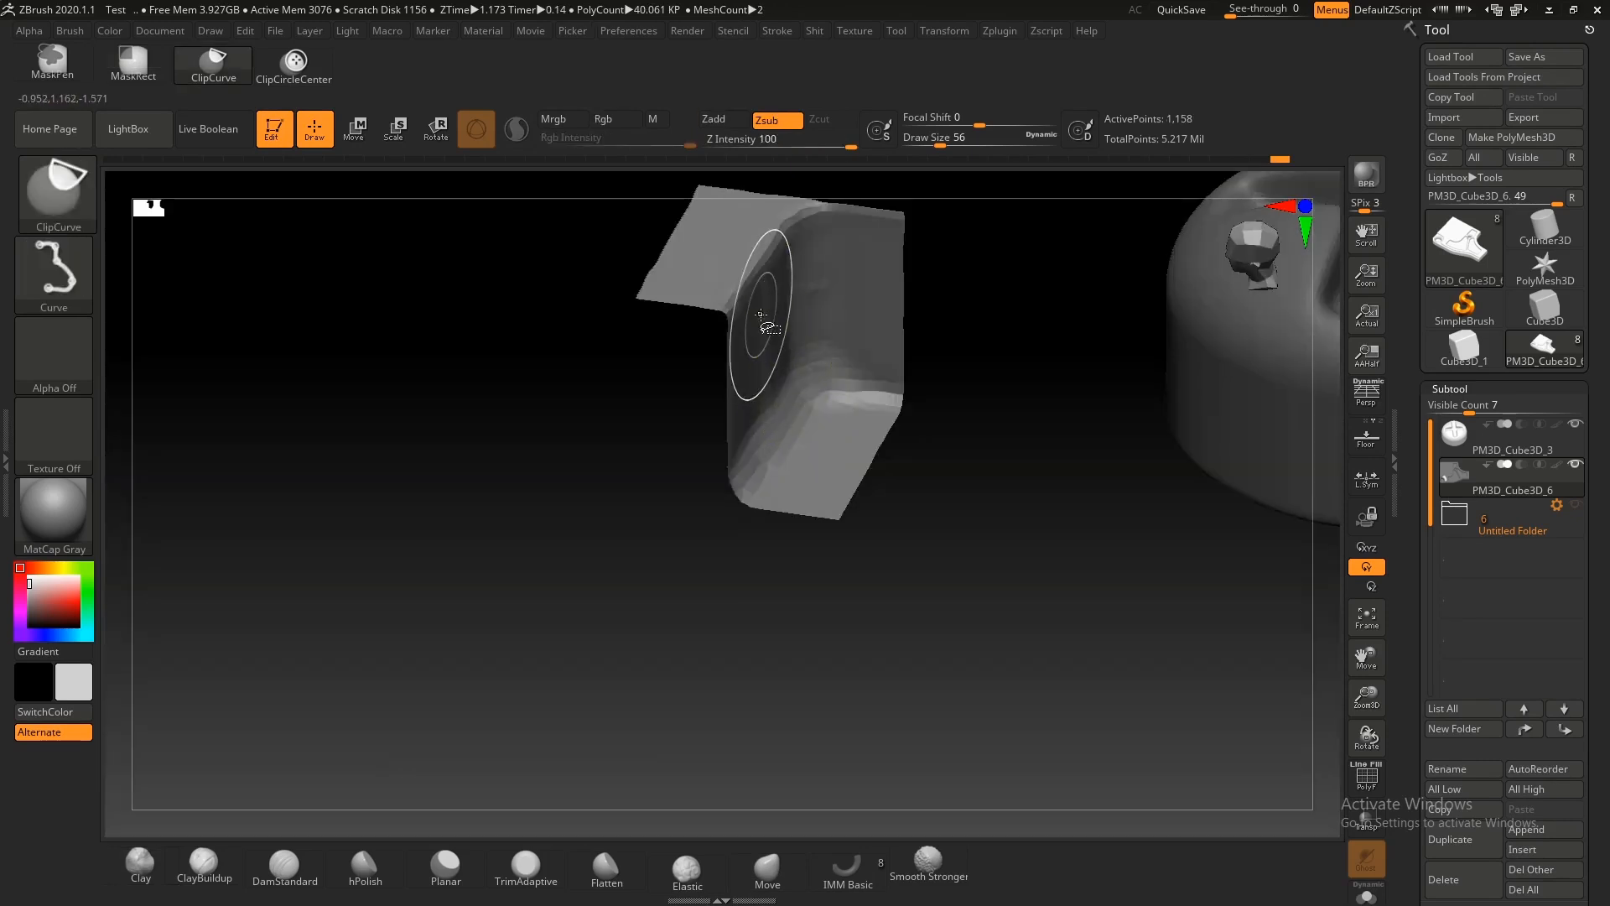
shift+right_drag(761, 337, 797, 394)
key(alt+s)
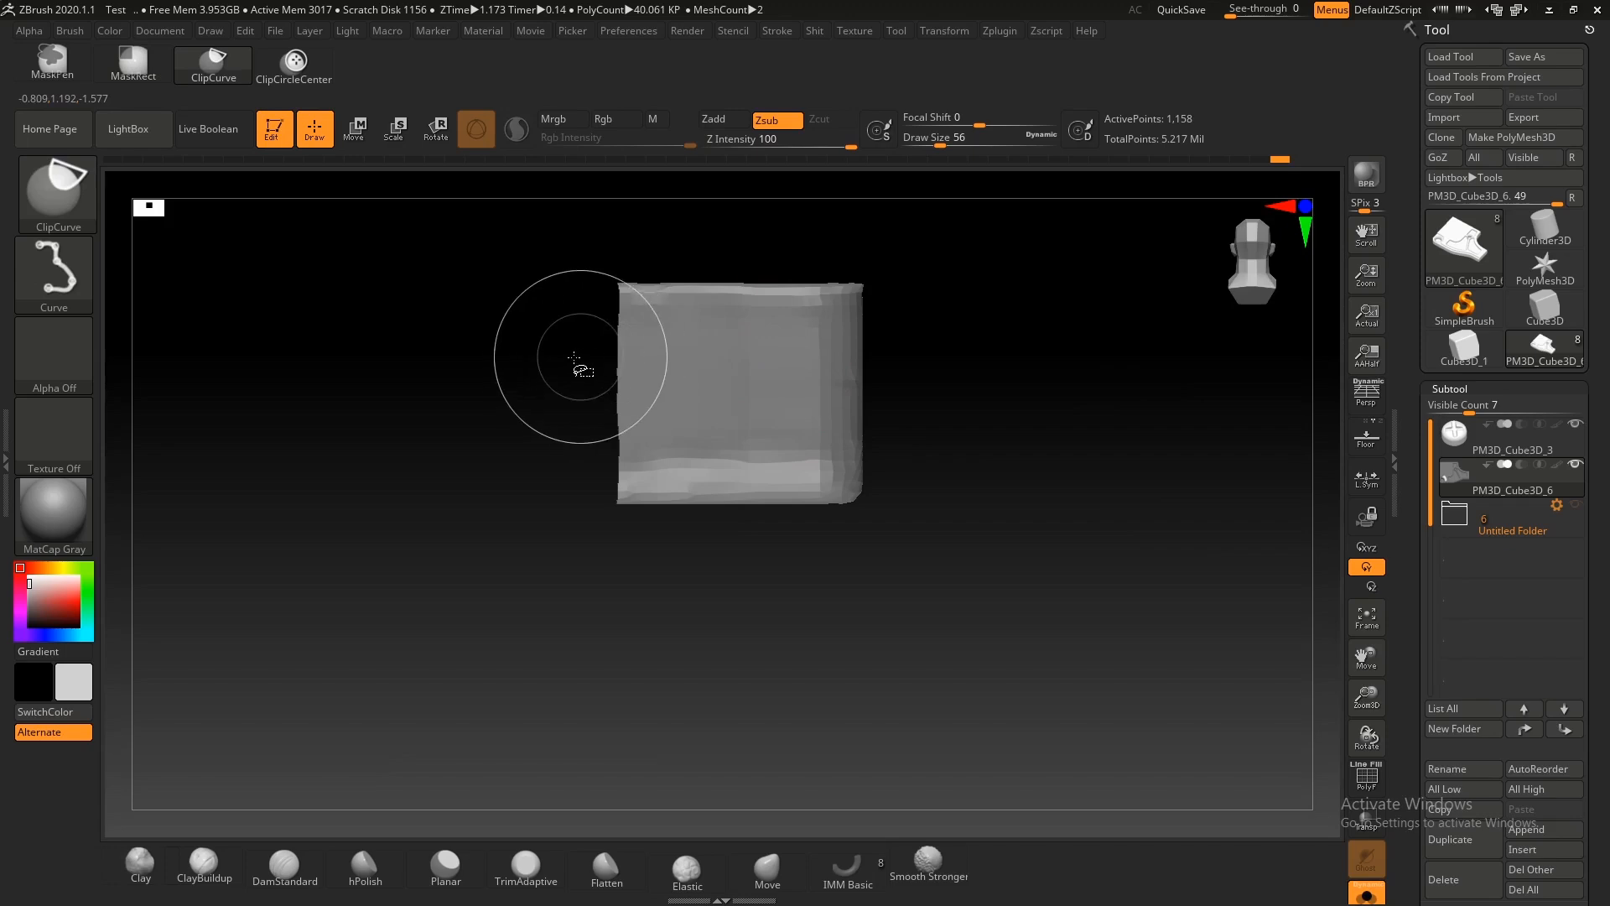
ctrl+shift+drag(823, 370, 982, 288)
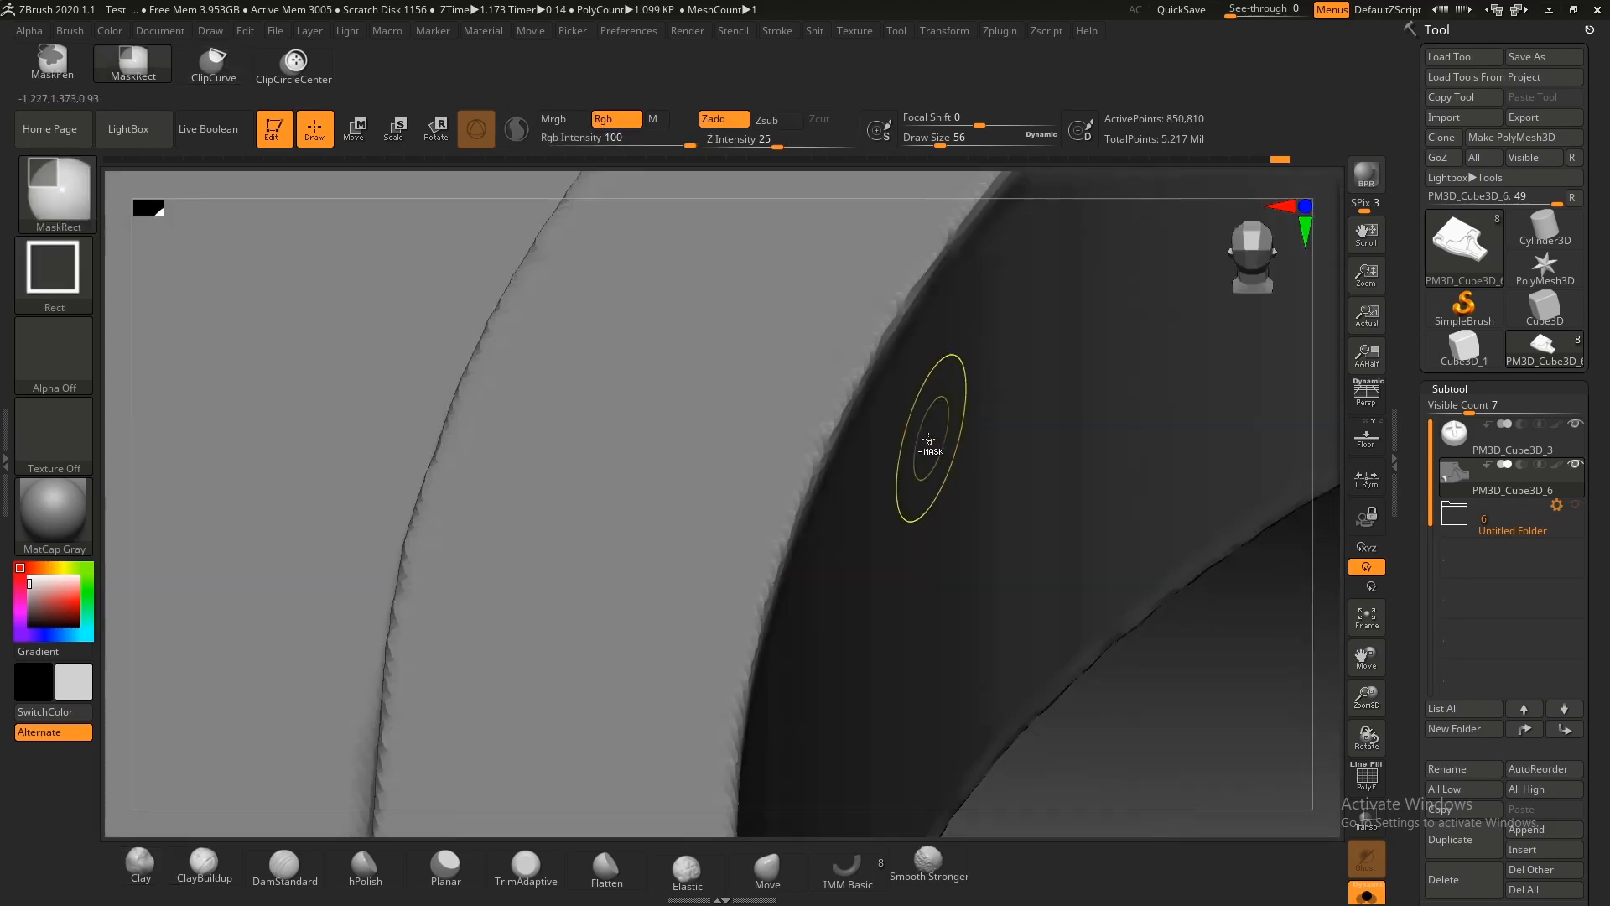
mouse_move(927, 450)
right_down()
mouse_move(814, 396)
mouse_move(894, 401)
mouse_move(881, 413)
mouse_move(816, 363)
mouse_move(915, 426)
right_up()
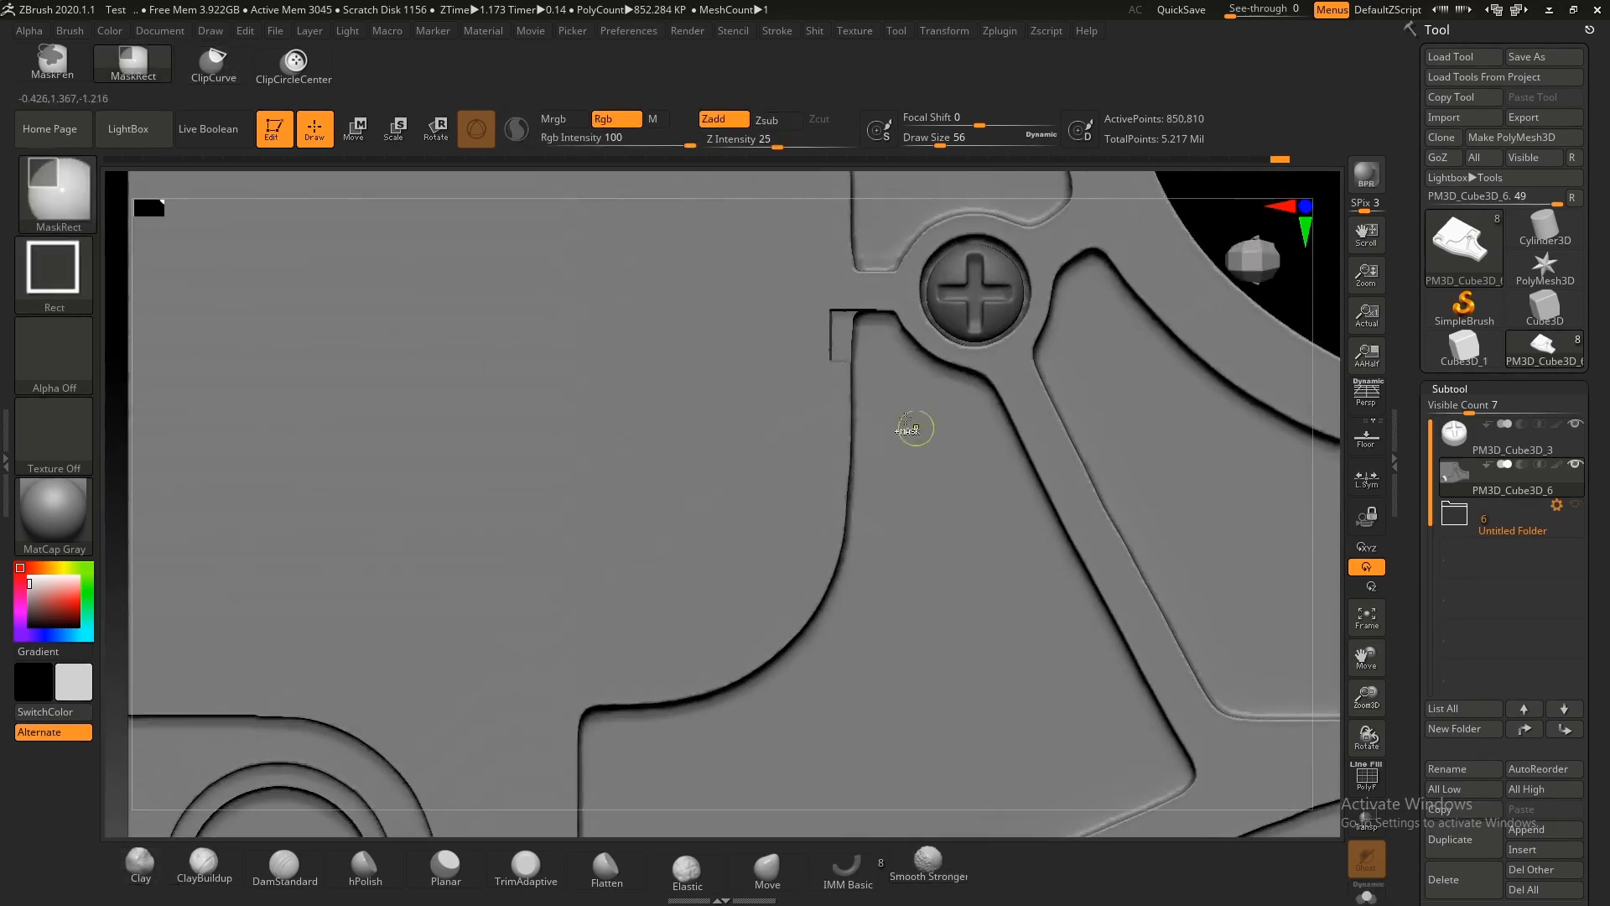
Step: Mask all but the notch's lower end, shift that end slightly along X and clear the mask
ctrl+drag(822, 368, 807, 349)
ctrl+right_drag(807, 349, 671, 227)
ctrl+click(1097, 296)
ctrl+right_drag(997, 363, 1014, 427)
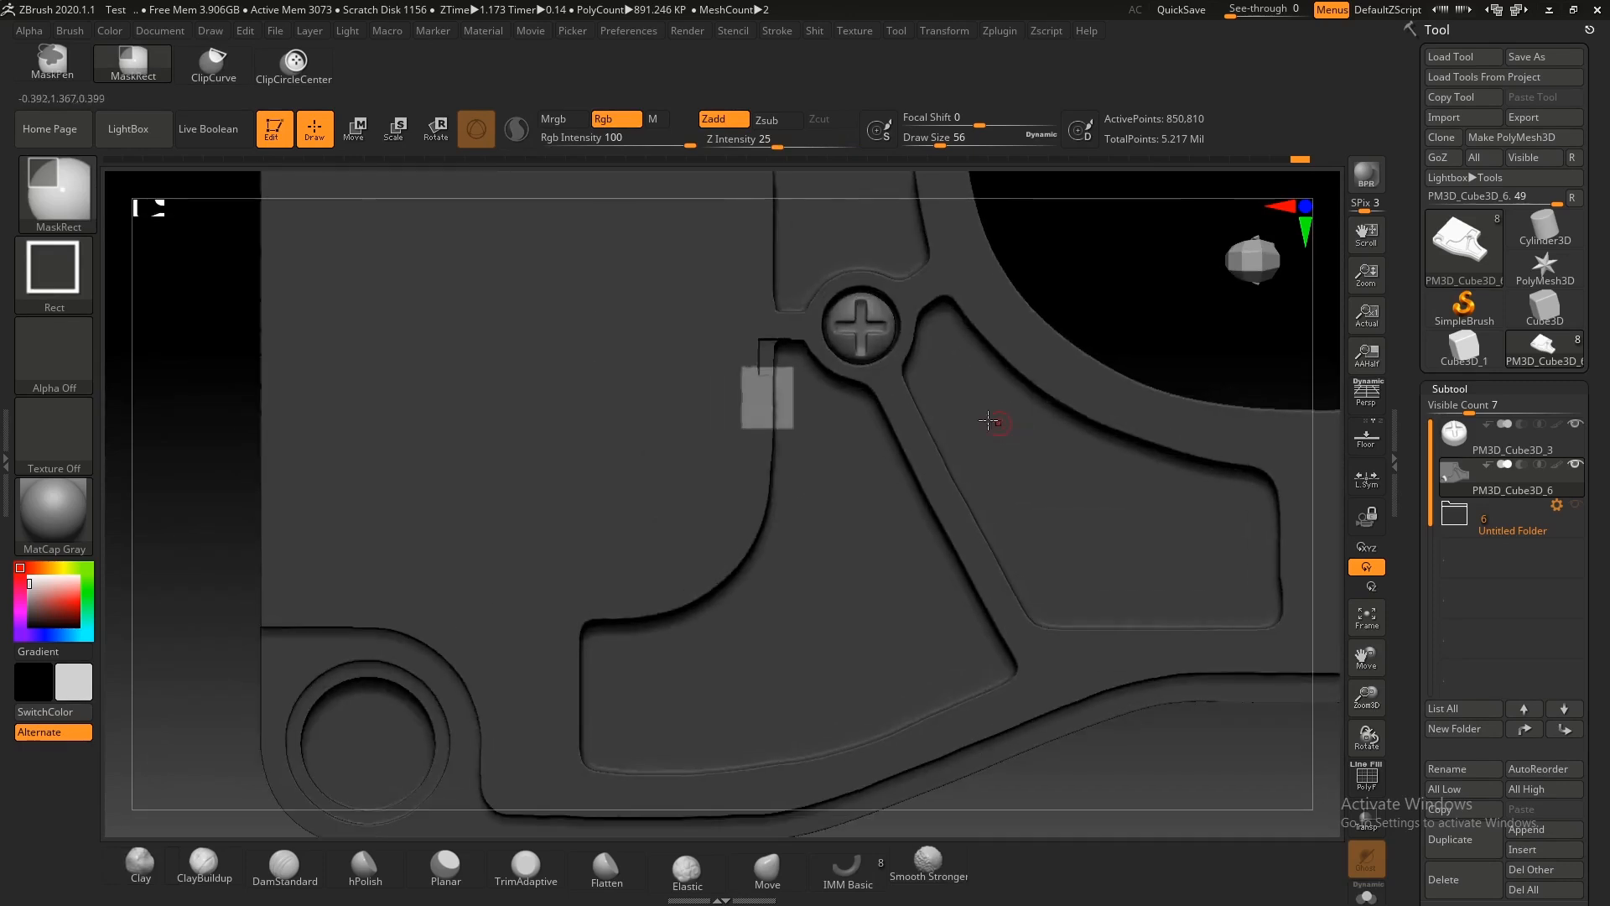
key(w)
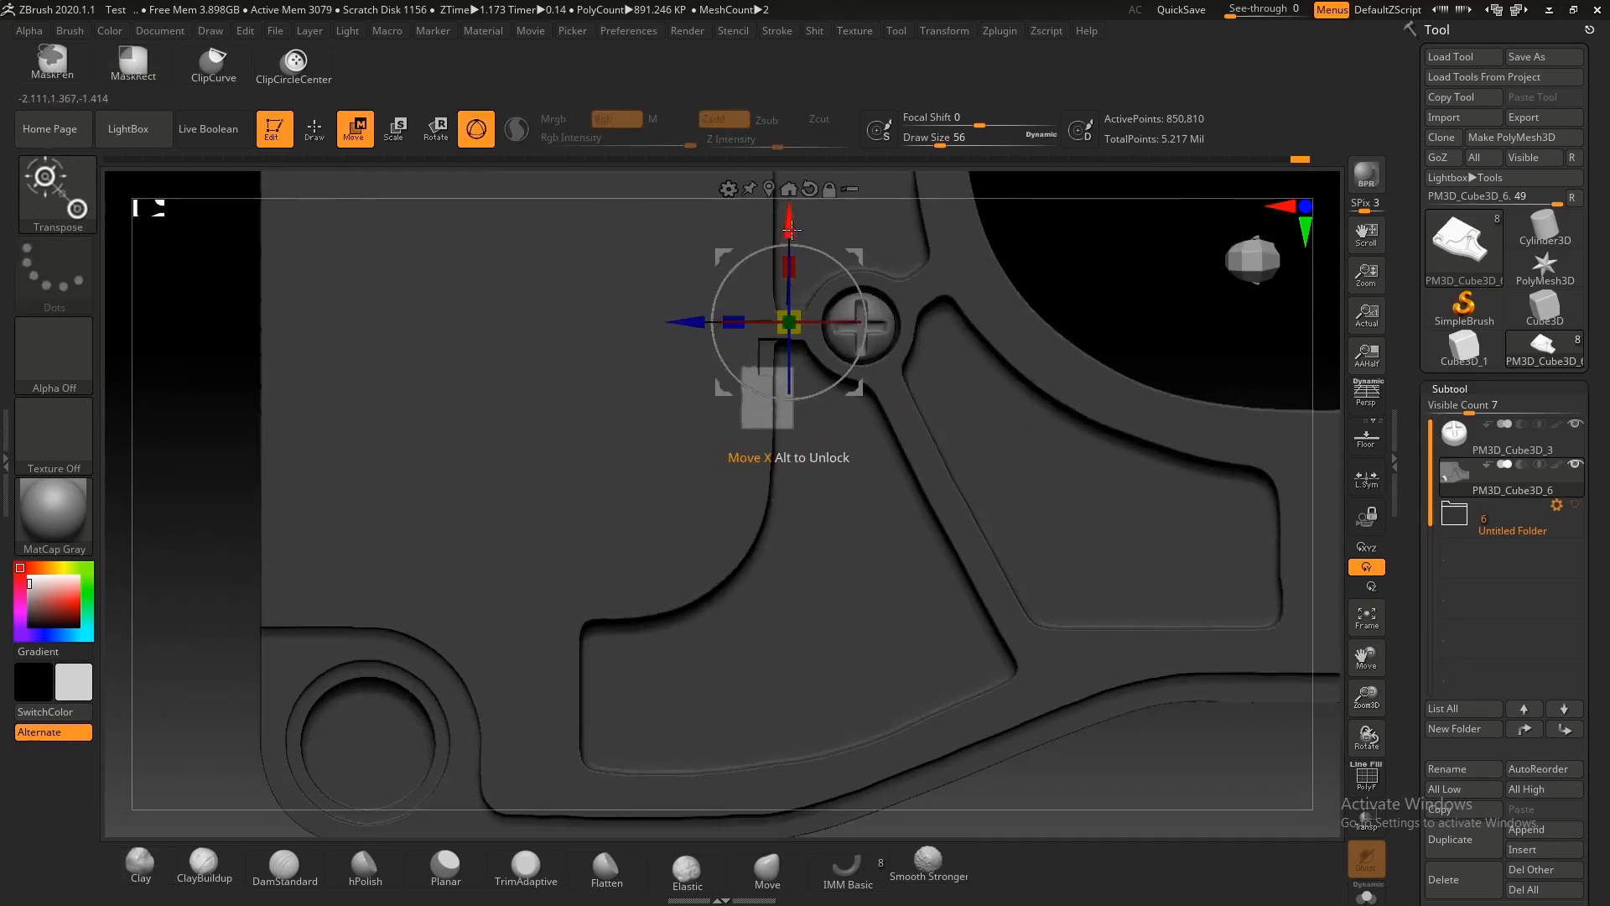
drag(790, 230, 790, 243)
key(q)
ctrl+drag(1094, 269, 1160, 327)
ctrl+right_drag(1160, 327, 1050, 258)
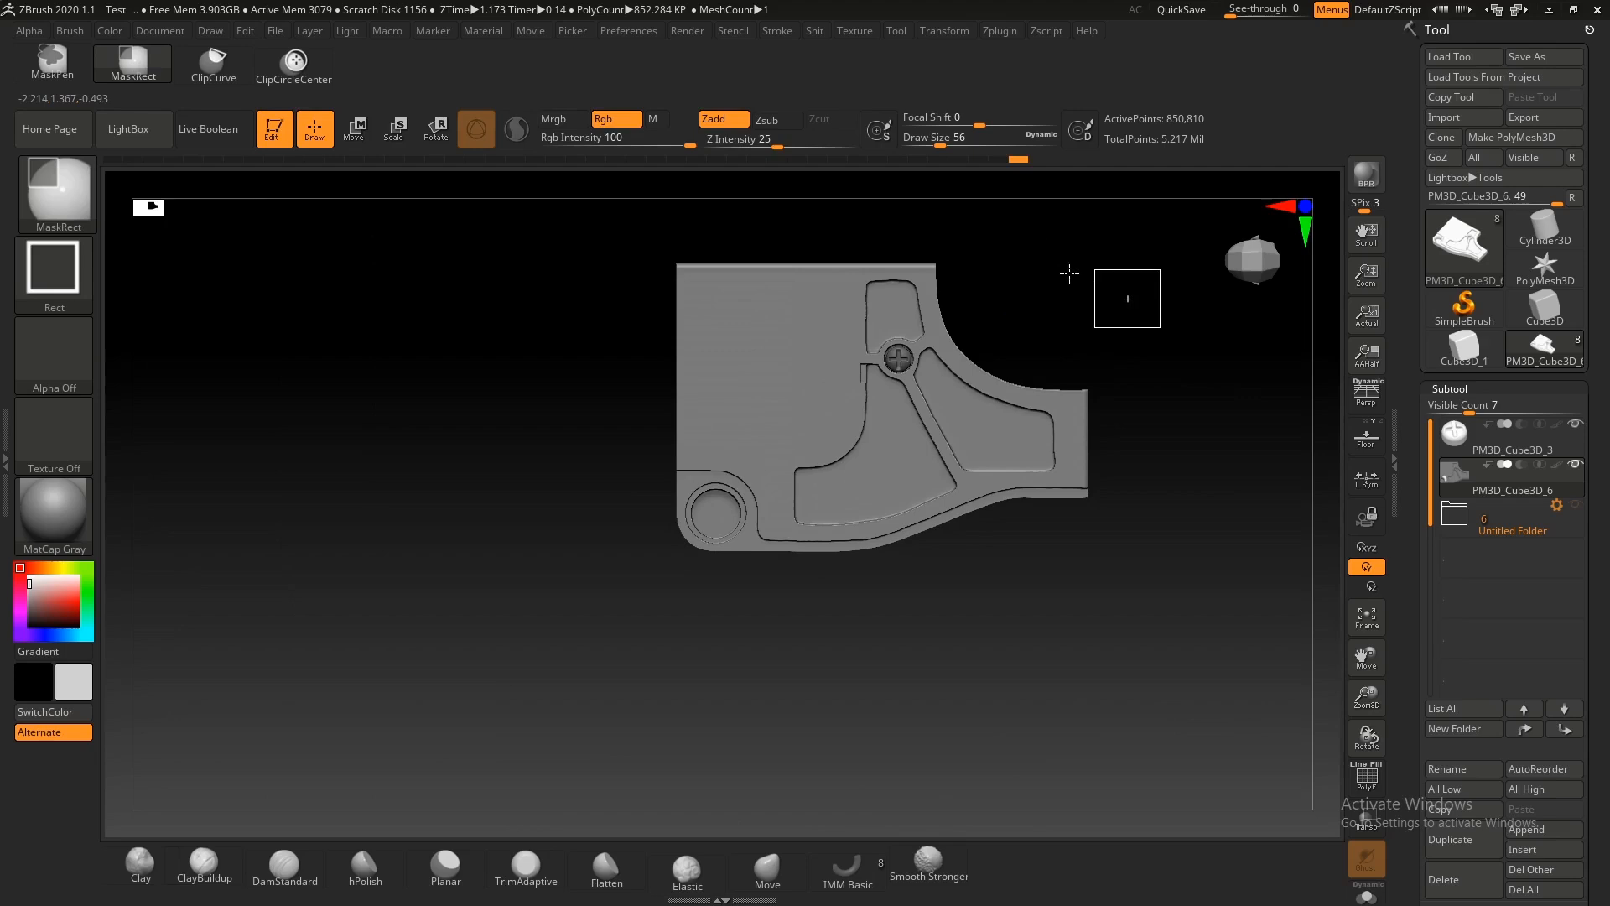
Step: Carve a groove around the blank panel, following the plate's inner curved edge
key(b)
click(849, 310)
ctrl+right_drag(849, 403, 839, 532)
shift+drag(811, 526, 837, 522)
ctrl+right_drag(879, 414, 872, 478)
key(ctrl+z)
mouse_move(797, 598)
mouse_down()
mouse_move(920, 474)
mouse_move(922, 213)
mouse_up()
alt+right_drag(939, 319, 879, 566)
mouse_move(879, 566)
ctrl+right_down()
mouse_move(879, 517)
mouse_move(906, 615)
mouse_move(730, 478)
mouse_move(755, 517)
mouse_move(848, 511)
mouse_move(547, 446)
ctrl+right_up()
Step: Clean up the surface along the groove with the Planar brush at a larger draw size
key(b)
key(p)
key(l)
ctrl+drag(317, 440, 408, 536)
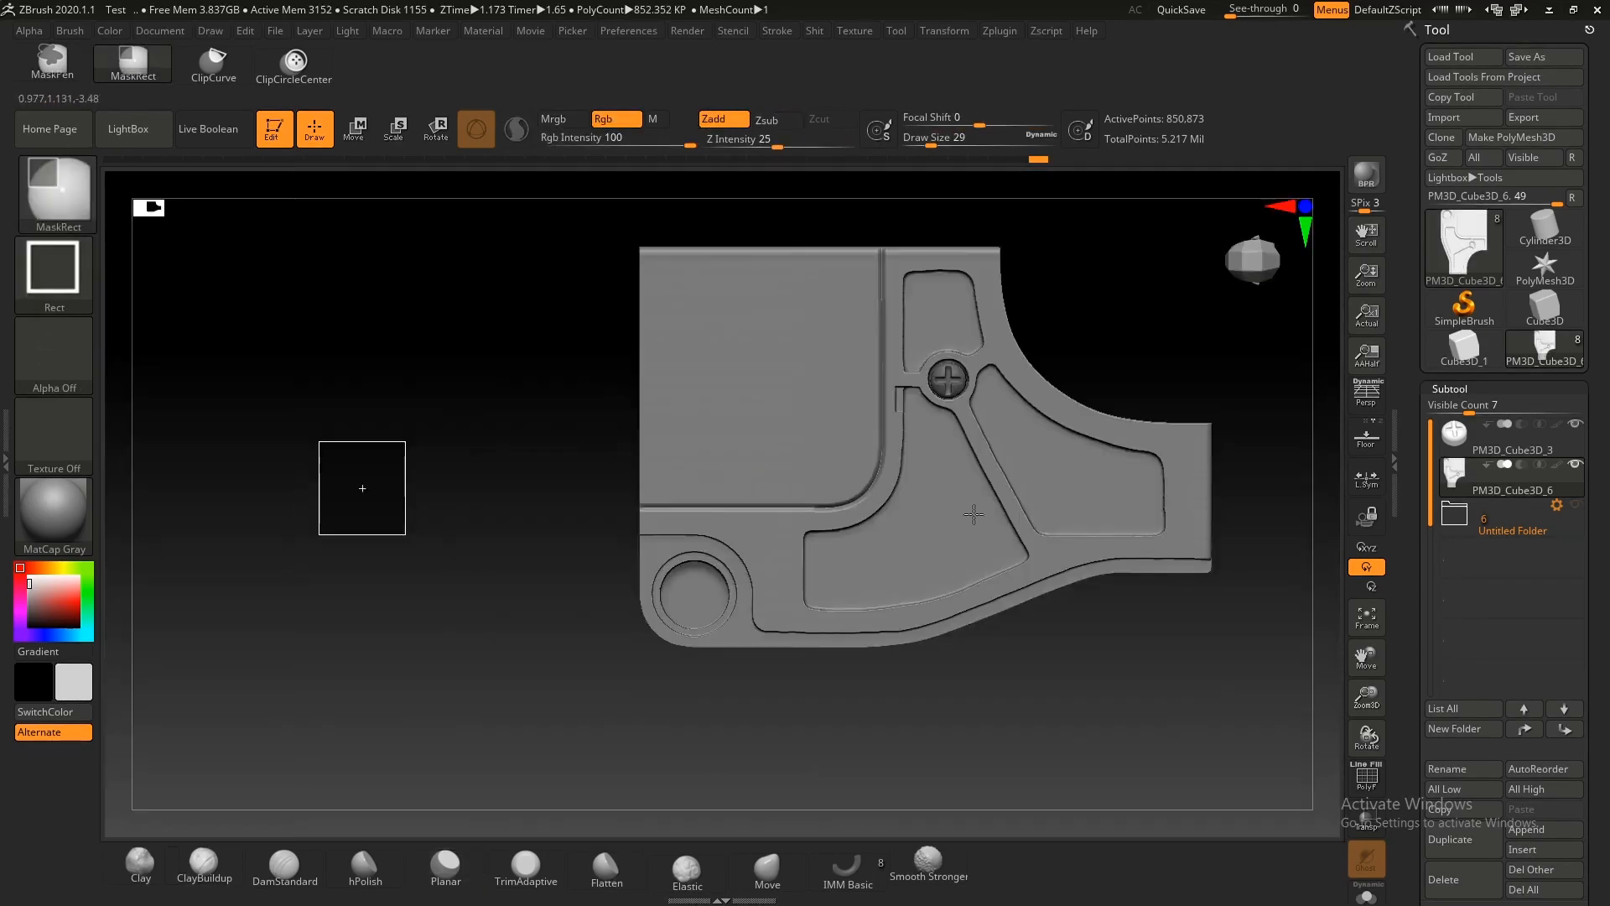
ctrl+right_drag(587, 470, 801, 567)
key(])
drag(803, 569, 1002, 540)
drag(805, 553, 800, 553)
mouse_move(800, 553)
ctrl+right_down()
mouse_move(923, 474)
mouse_move(720, 492)
mouse_move(896, 510)
mouse_move(865, 553)
mouse_move(833, 496)
mouse_move(773, 546)
ctrl+right_up()
key(s)
drag(795, 550, 813, 543)
Step: Mask a rectangle over the blank panel, leaving an even margin inside the groove
ctrl+drag(462, 285, 813, 577)
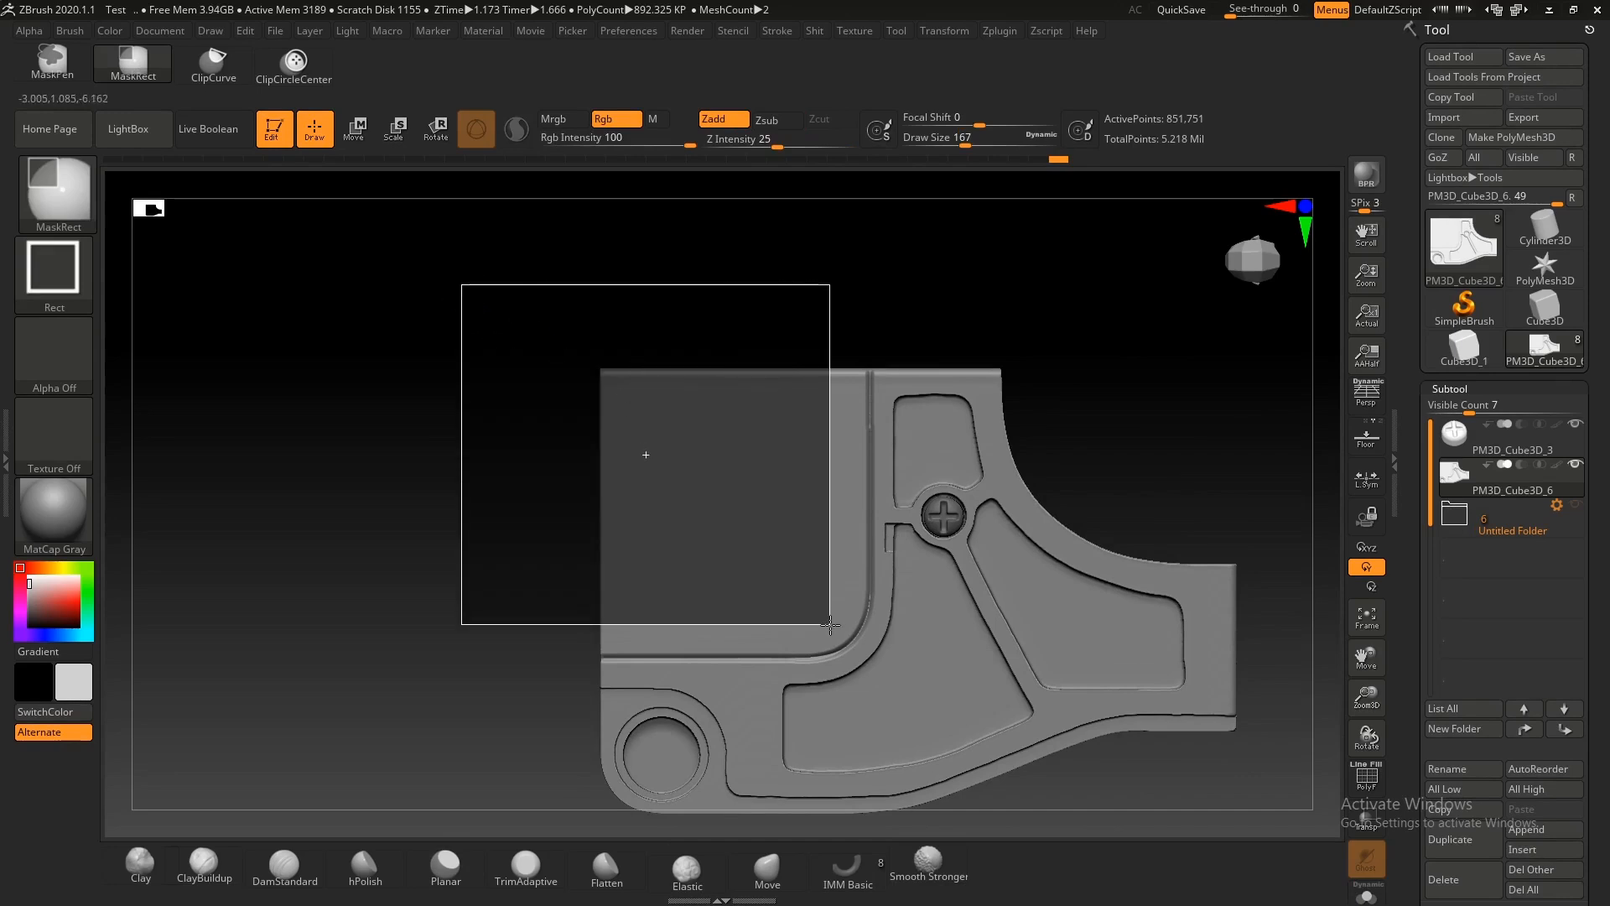
ctrl+drag(827, 618, 829, 620)
ctrl+right_drag(840, 574, 870, 662)
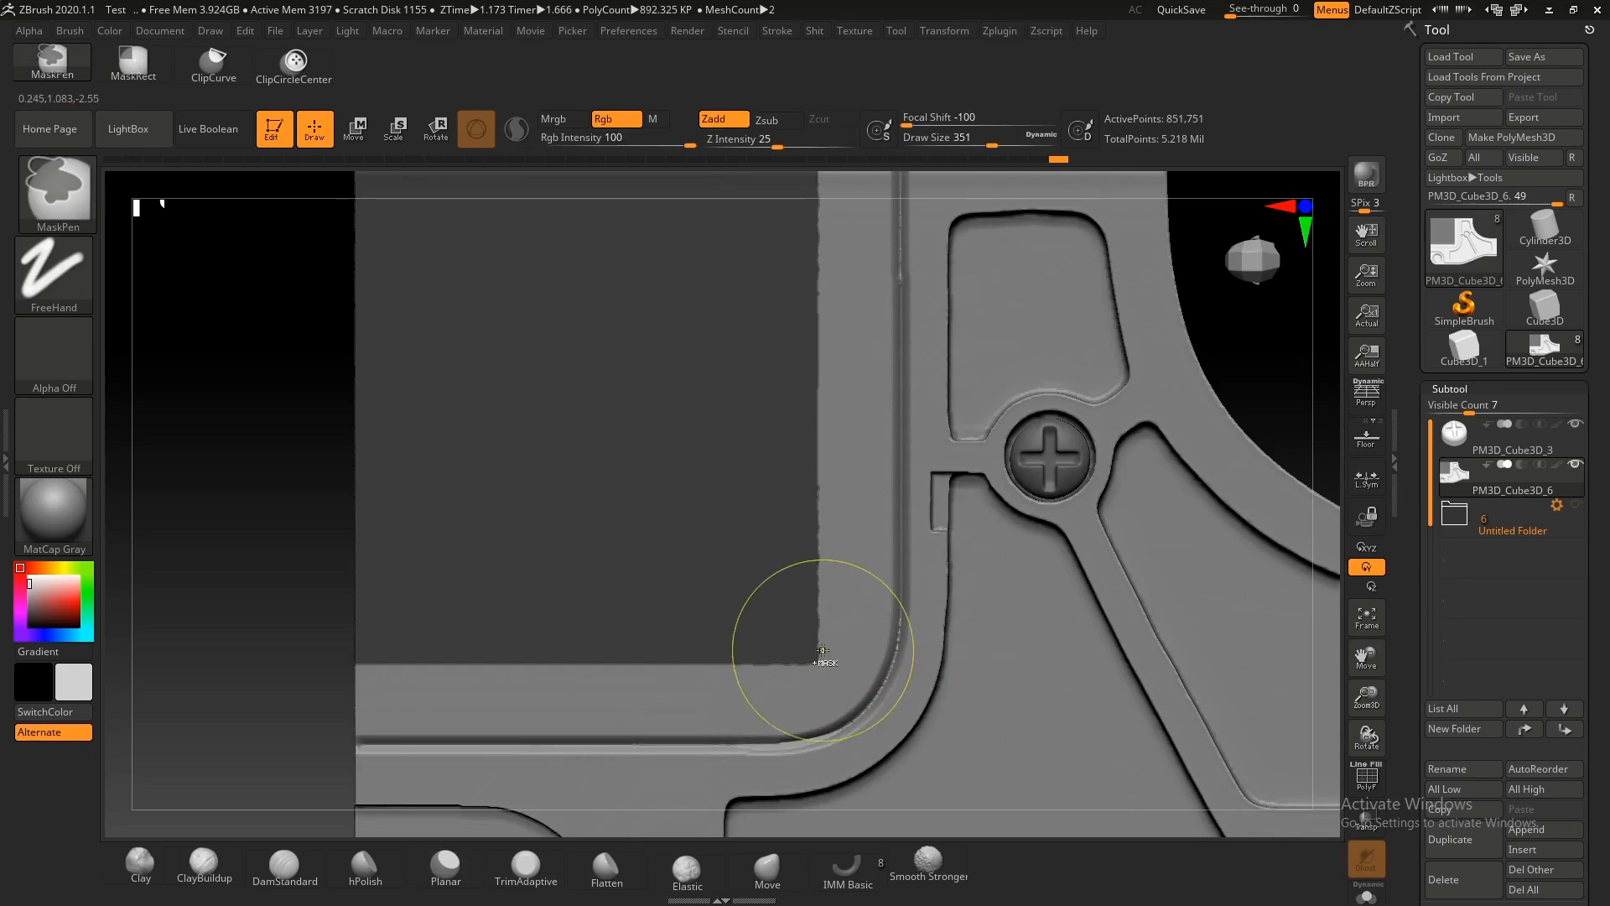
Step: Round the rectangular mask's inner corner using MaskPen with a larger brush
key(s)
drag(791, 623, 779, 619)
key(ctrl)
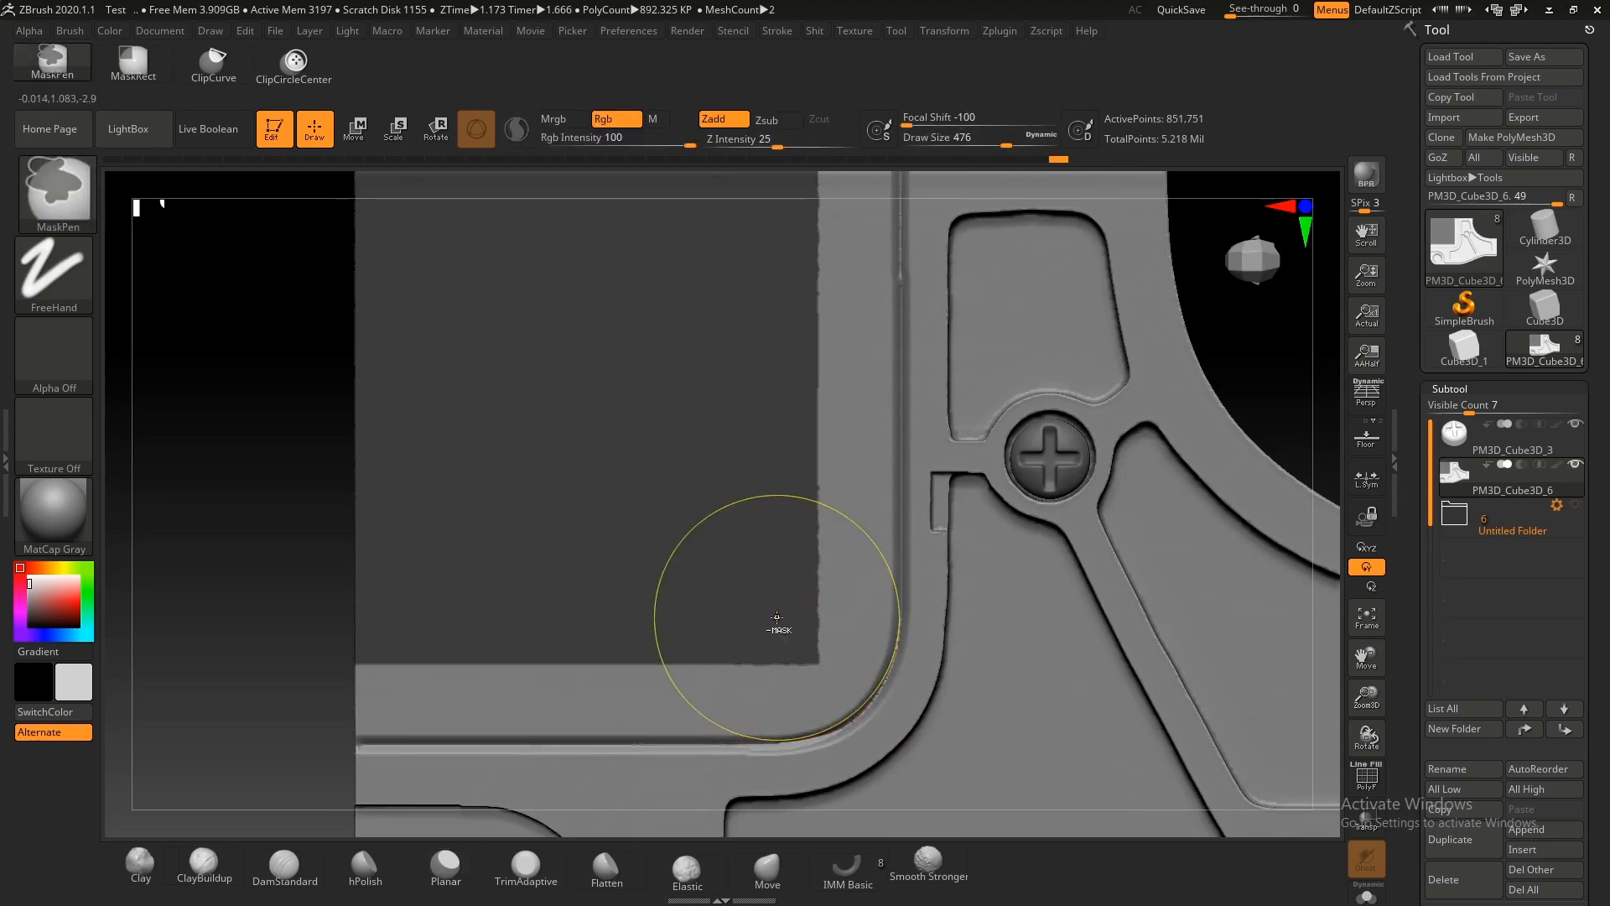
key(ctrl+z)
mouse_move(1013, 807)
ctrl+alt+mouse_down()
mouse_move(783, 605)
mouse_move(758, 752)
mouse_move(772, 595)
mouse_move(758, 600)
ctrl+alt+mouse_up()
mouse_move(796, 597)
ctrl+right_down()
mouse_move(926, 618)
mouse_move(765, 582)
ctrl+right_up()
key(ctrl)
ctrl+click(807, 609)
mouse_move(782, 494)
ctrl+right_down()
mouse_move(891, 650)
mouse_move(780, 490)
mouse_move(788, 567)
mouse_move(604, 450)
mouse_move(797, 435)
ctrl+right_up()
ctrl+click(462, 447)
mouse_move(836, 496)
right_down()
mouse_move(873, 370)
mouse_move(845, 471)
right_up()
Step: Finish the rounded mask on the blank panel and turn it into its own polygroup
ctrl+drag(1063, 633, 531, 488)
ctrl+right_drag(588, 495, 637, 419)
right_drag(637, 420, 881, 470)
ctrl+right_drag(881, 469, 989, 541)
ctrl+right_drag(841, 536, 826, 470)
mouse_move(826, 470)
right_down()
mouse_move(848, 499)
mouse_move(934, 495)
mouse_move(899, 562)
right_up()
mouse_move(868, 615)
right_down()
mouse_move(895, 621)
mouse_move(898, 576)
mouse_move(845, 593)
right_up()
ctrl+click(947, 747)
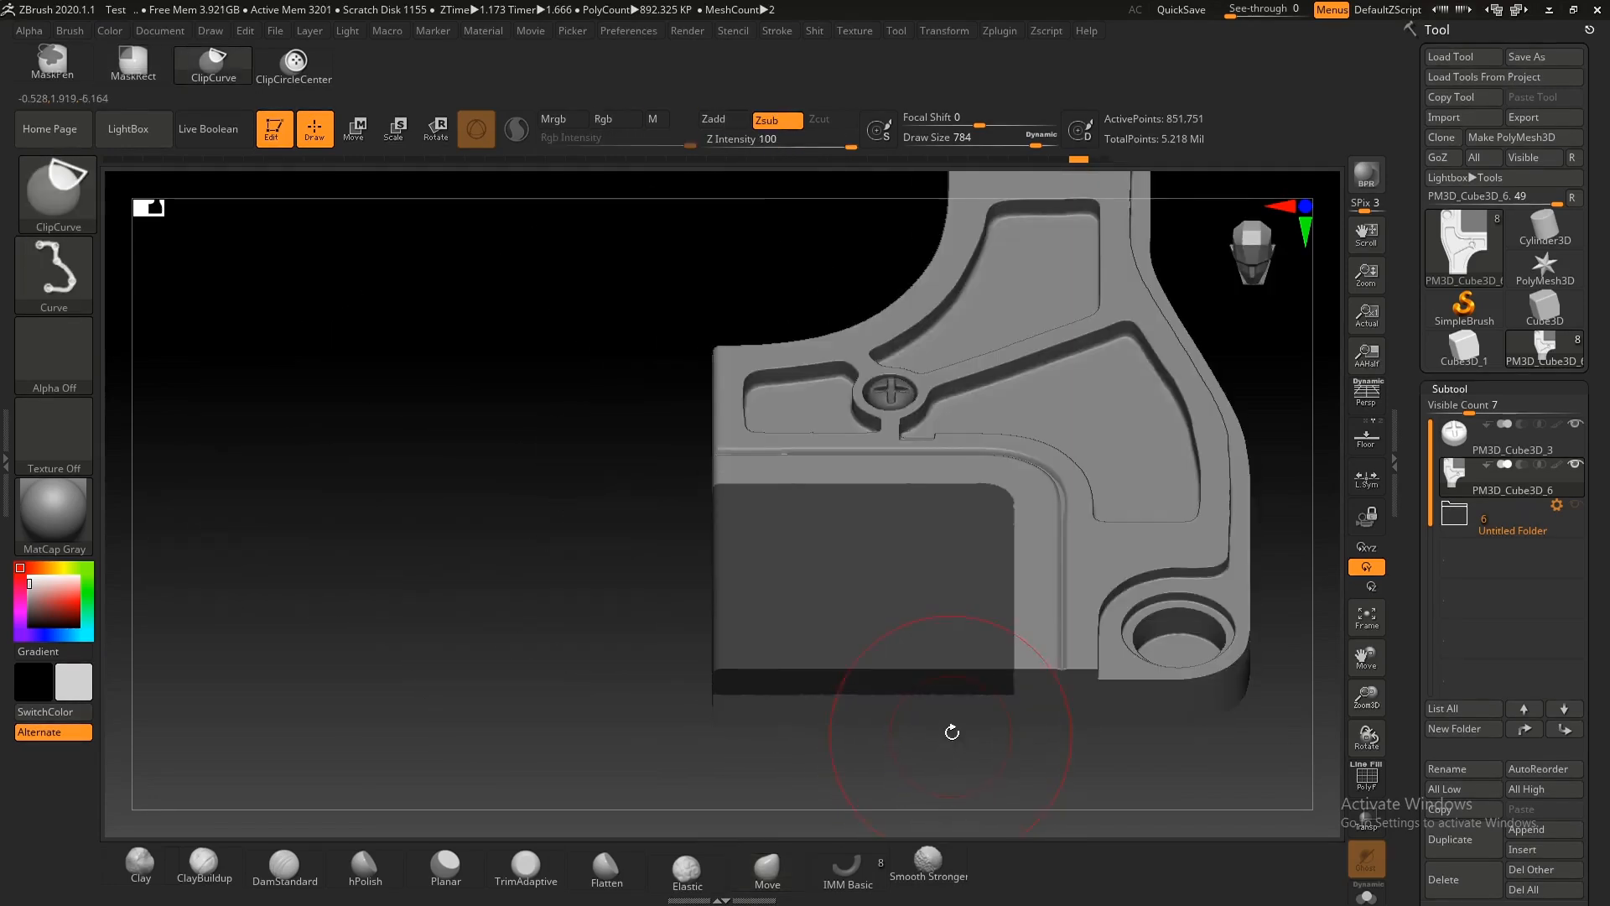
key(ctrl+w)
ctrl+shift+click(952, 627)
mouse_move(966, 630)
alt+right_down()
mouse_move(880, 537)
mouse_move(939, 564)
mouse_move(949, 518)
alt+right_up()
key(ctrl+z)
Step: Sink the rounded panel area below the plate surface with a straight ClipCurve from the side and show the polygroups
right_drag(811, 608, 545, 696)
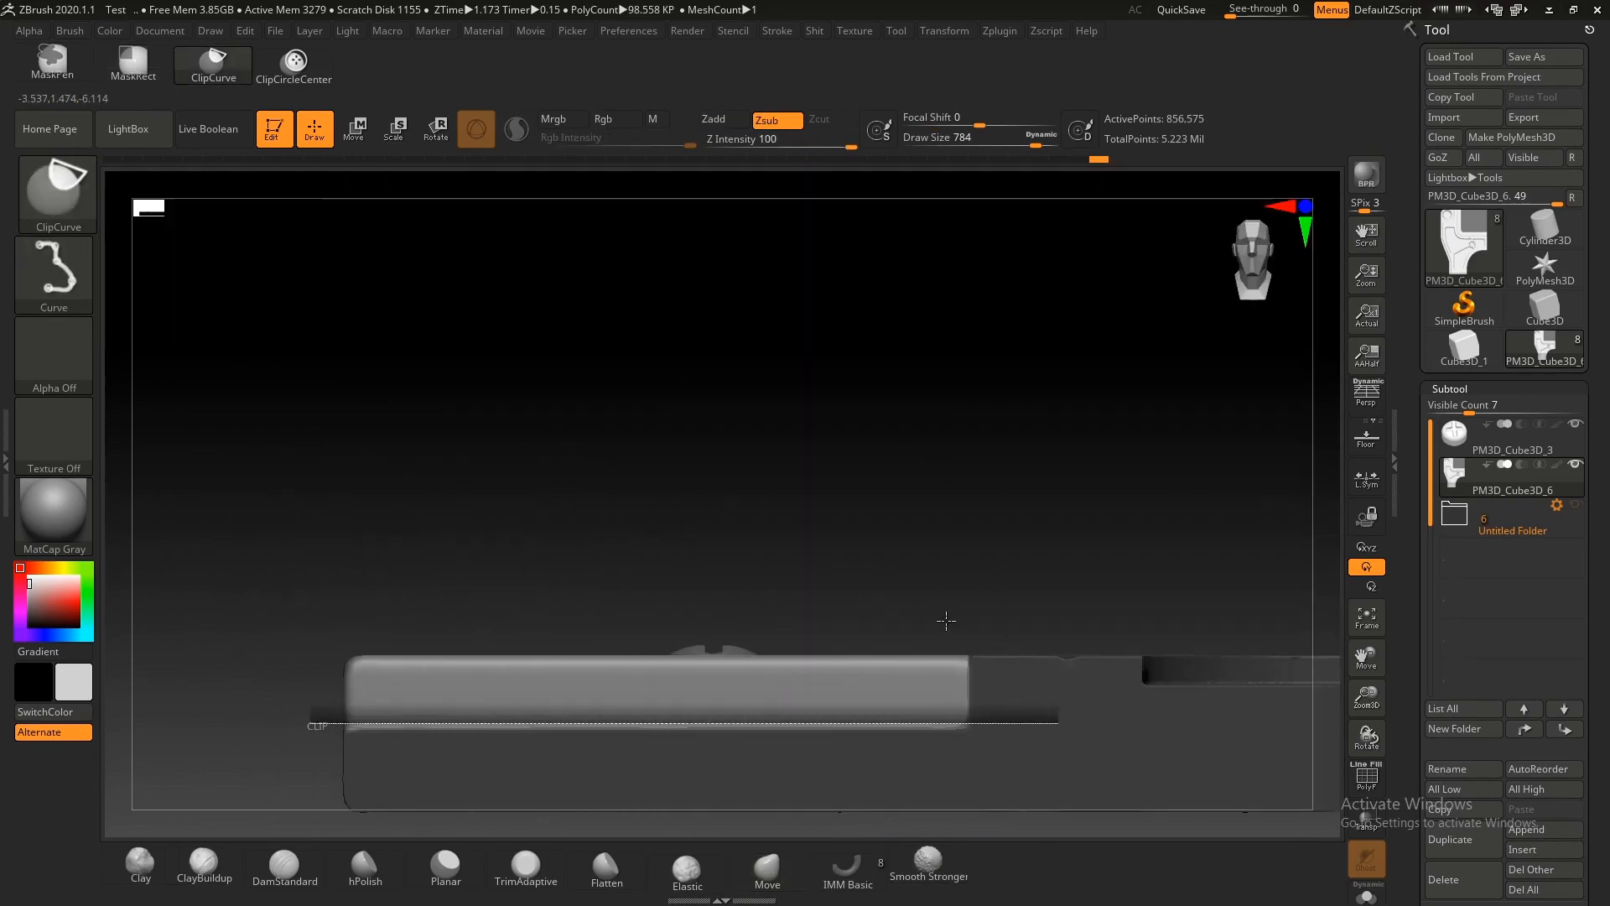
mouse_move(934, 600)
right_down()
mouse_move(464, 597)
mouse_move(924, 639)
right_up()
key(shift+f)
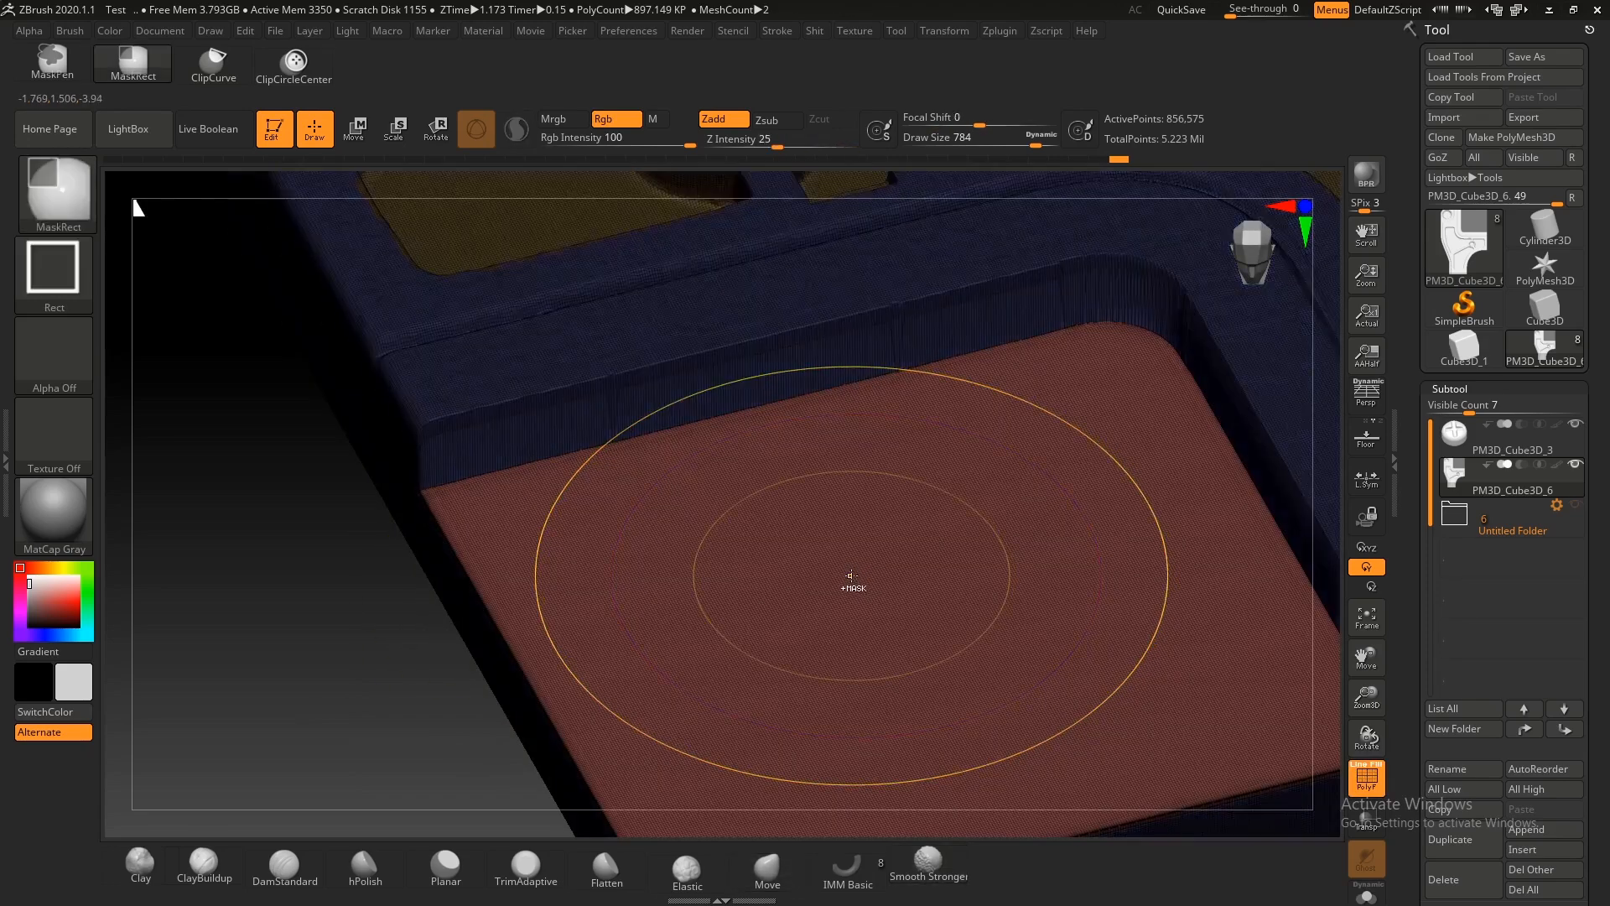
Step: Isolate the sunken pocket's floor, level it with a straight ClipCurve from the side and show the whole plate without polygroup colours
ctrl+shift+click(882, 569)
ctrl+right_drag(912, 568, 831, 562)
shift+right_drag(830, 562, 608, 486)
ctrl+shift+drag(404, 514, 514, 513)
ctrl+shift+drag(1145, 531, 1147, 513)
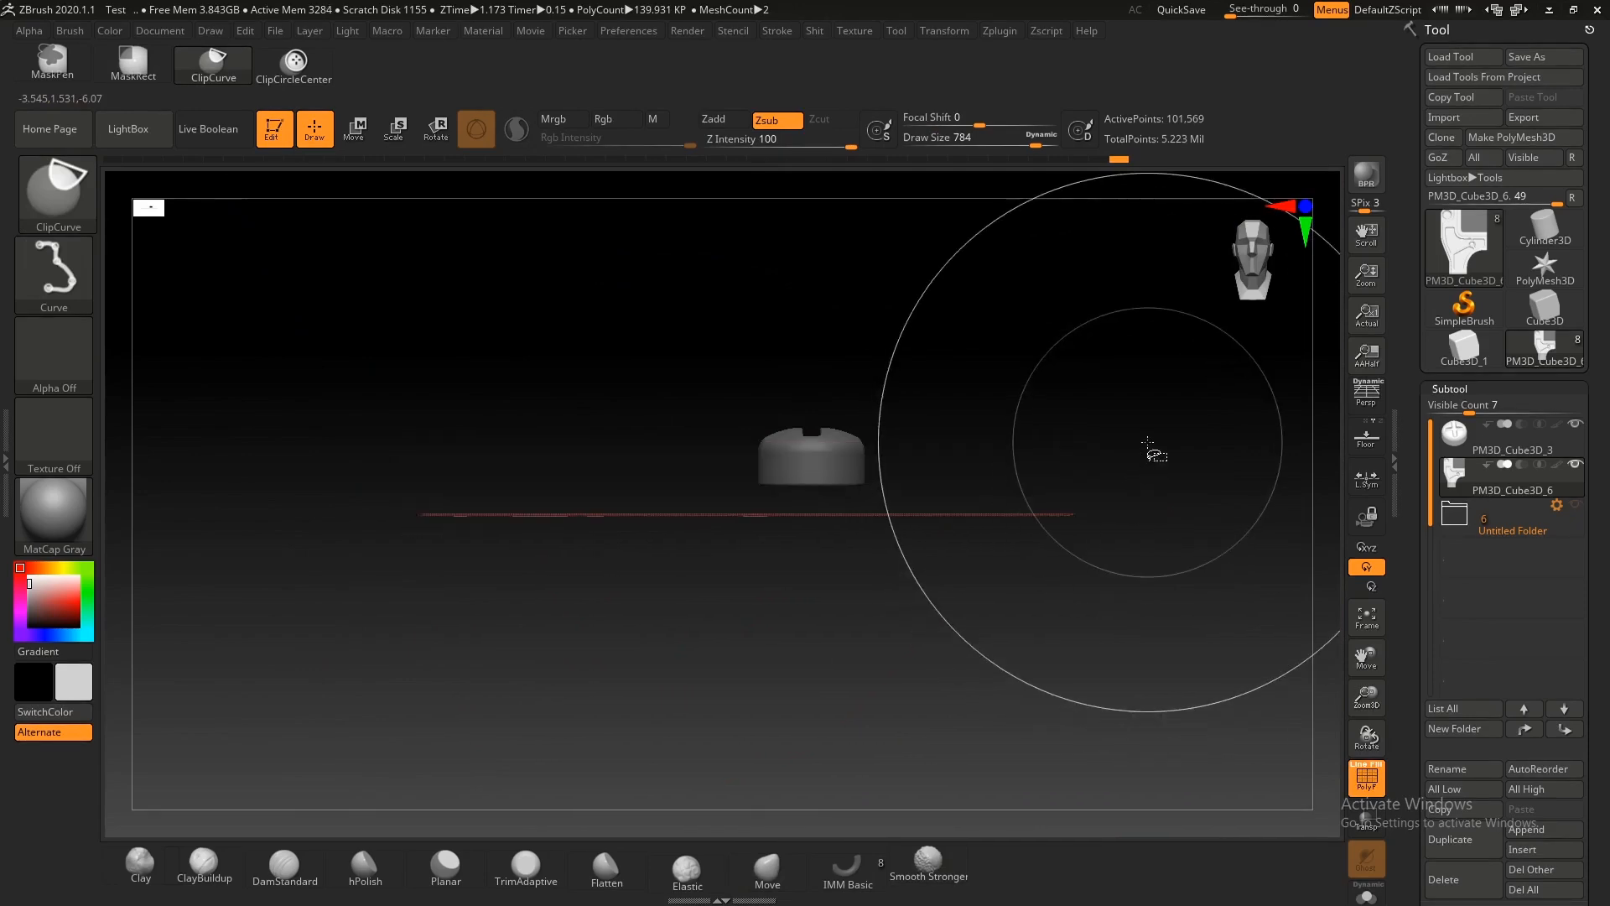
ctrl+shift+click(1150, 452)
right_drag(867, 517, 847, 646)
ctrl+right_drag(847, 646, 788, 613)
key(shift+f)
right_drag(788, 613, 712, 510)
Step: Mask a strip along the pocket's long side wall up to the rounded corner and invert the mask
ctrl+drag(728, 703, 670, 285)
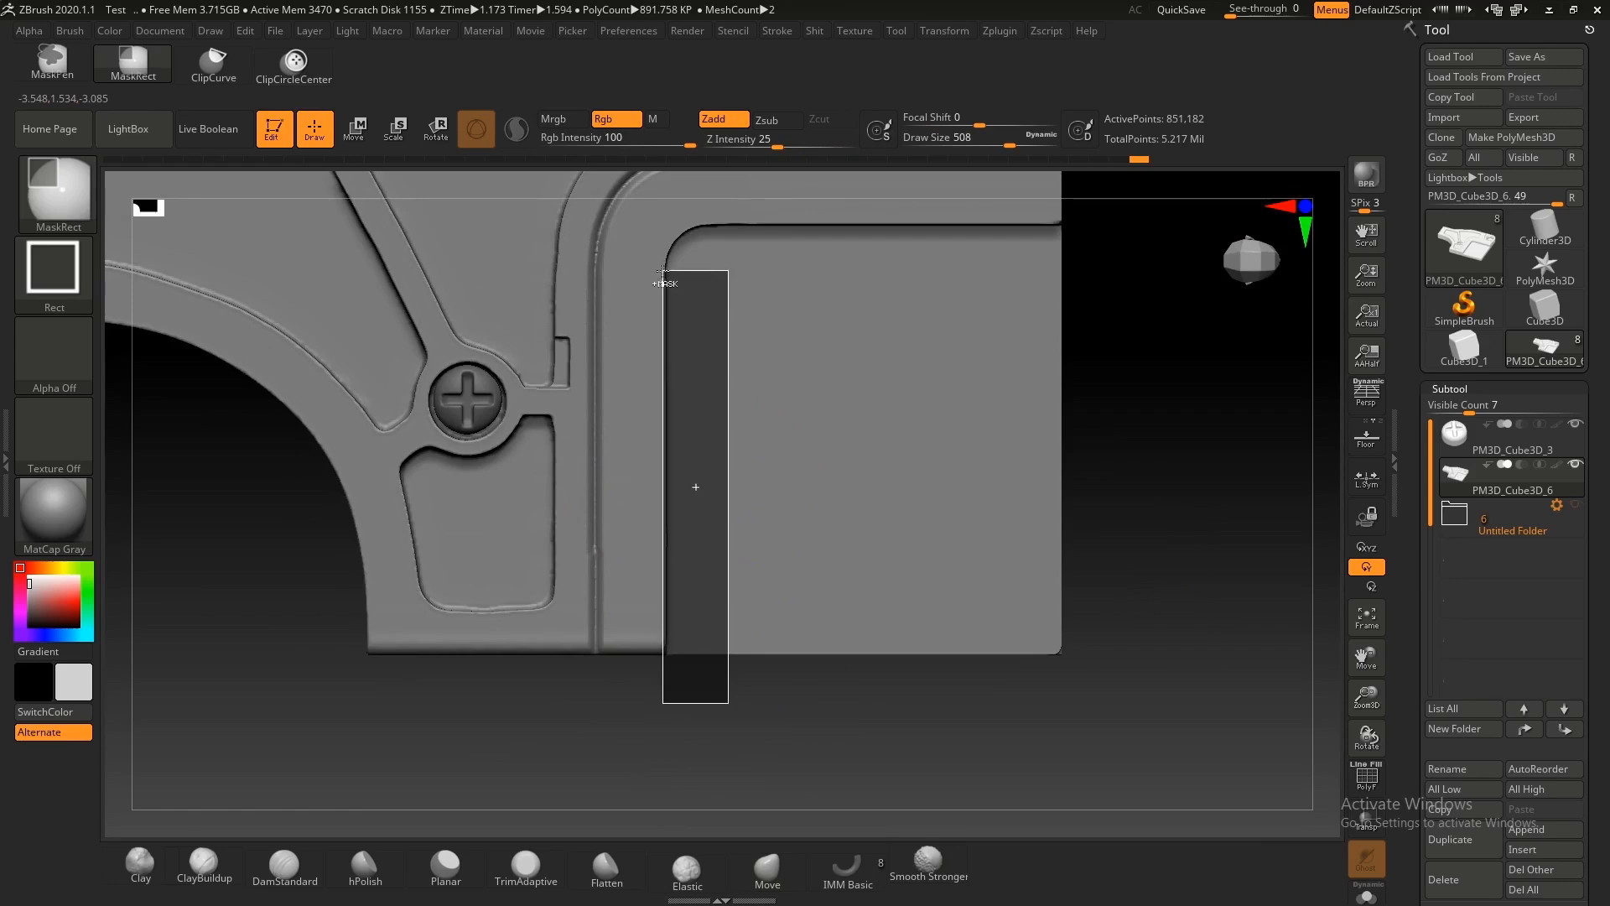
ctrl+click(744, 705)
ctrl+drag(770, 724, 665, 264)
ctrl+drag(899, 749, 742, 213)
ctrl+right_drag(829, 443, 780, 363)
ctrl+right_drag(785, 465, 901, 630)
ctrl+alt+drag(884, 649, 561, 511)
ctrl+click(895, 650)
Step: Bevel the pocket's side wall into a slope with a diagonal ClipCurve cut from the plate's end
ctrl+right_drag(705, 378, 773, 471)
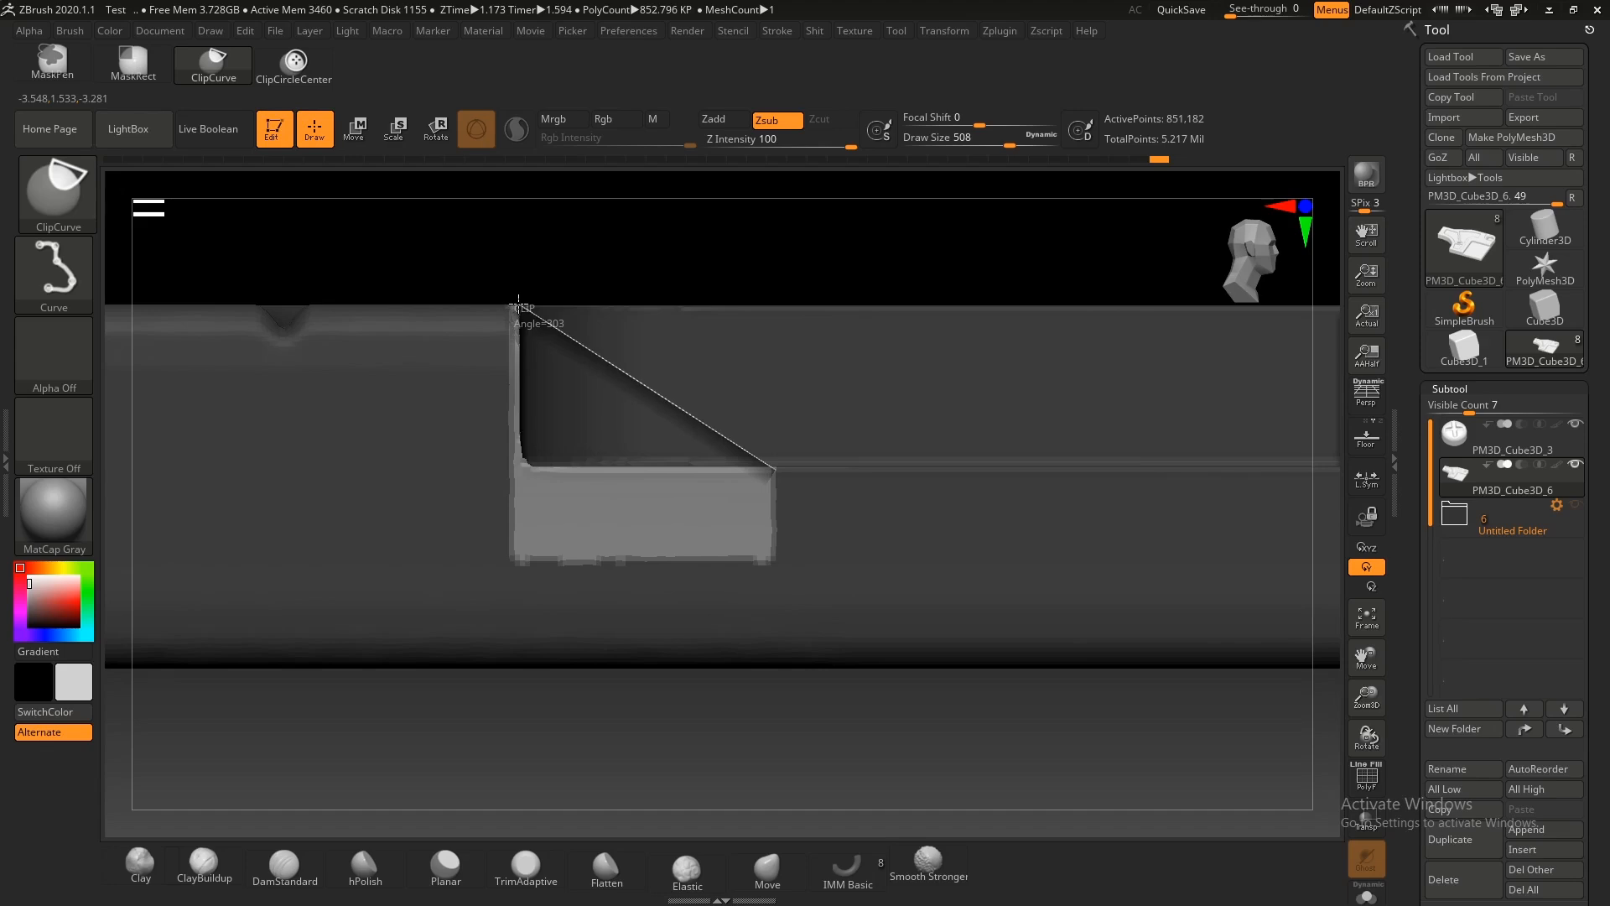
ctrl+shift+drag(515, 276, 517, 270)
ctrl+right_drag(658, 736, 754, 420)
ctrl+right_drag(755, 420, 611, 474)
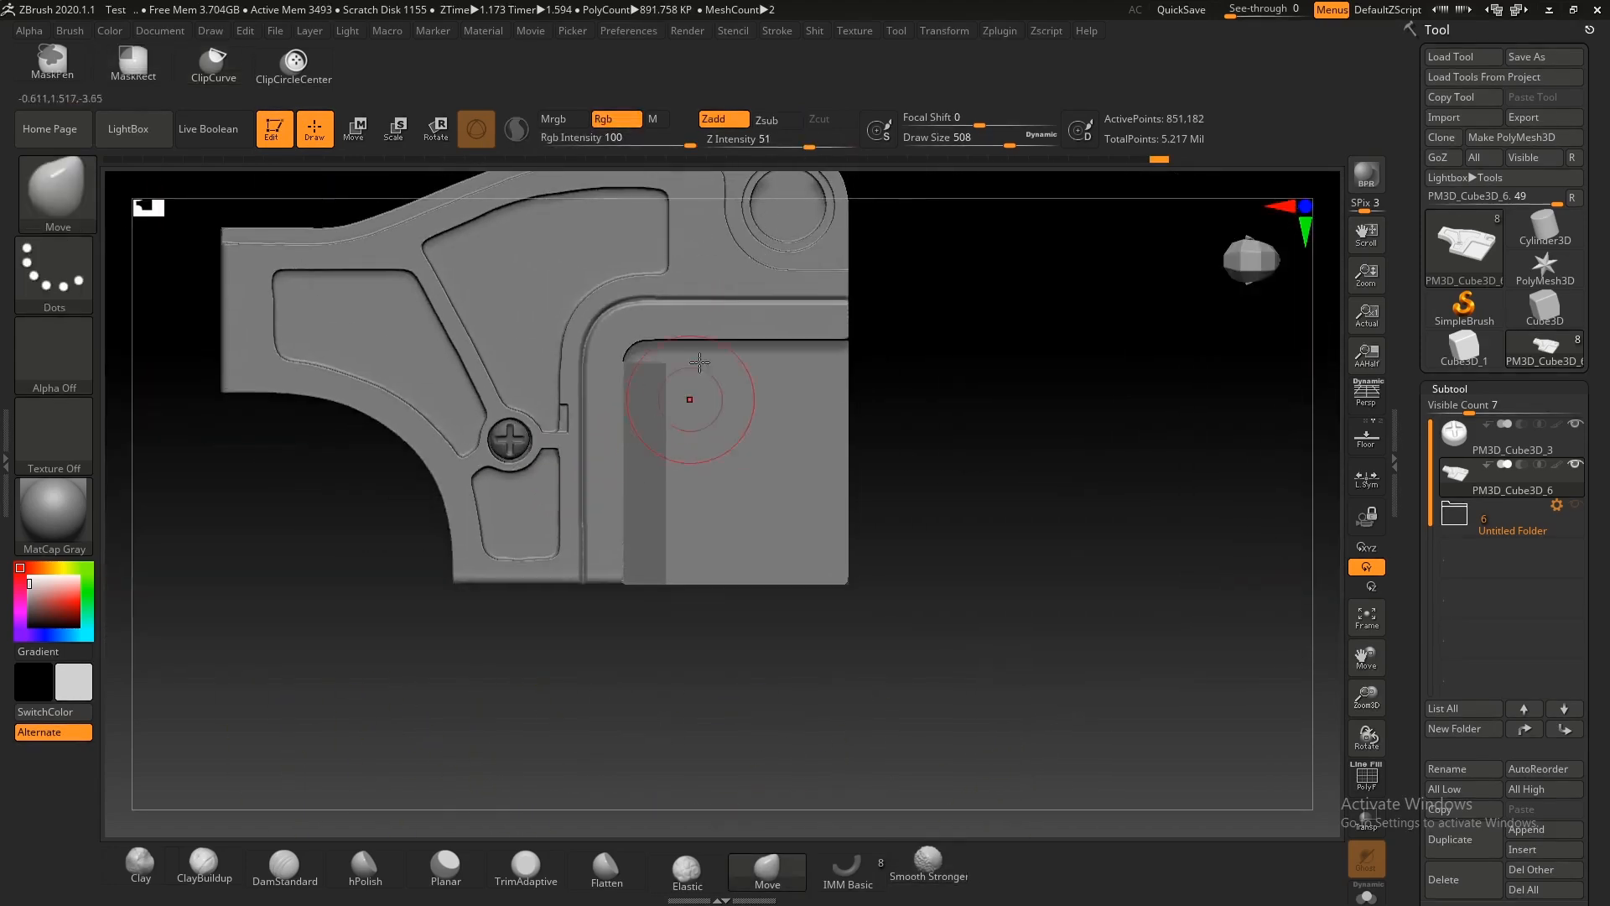
Step: Mask a strip along the pocket's adjoining wall, trim its edge over the floor and invert the mask
ctrl+right_drag(705, 335, 990, 383)
ctrl+drag(1154, 435, 467, 339)
ctrl+right_drag(587, 352, 816, 442)
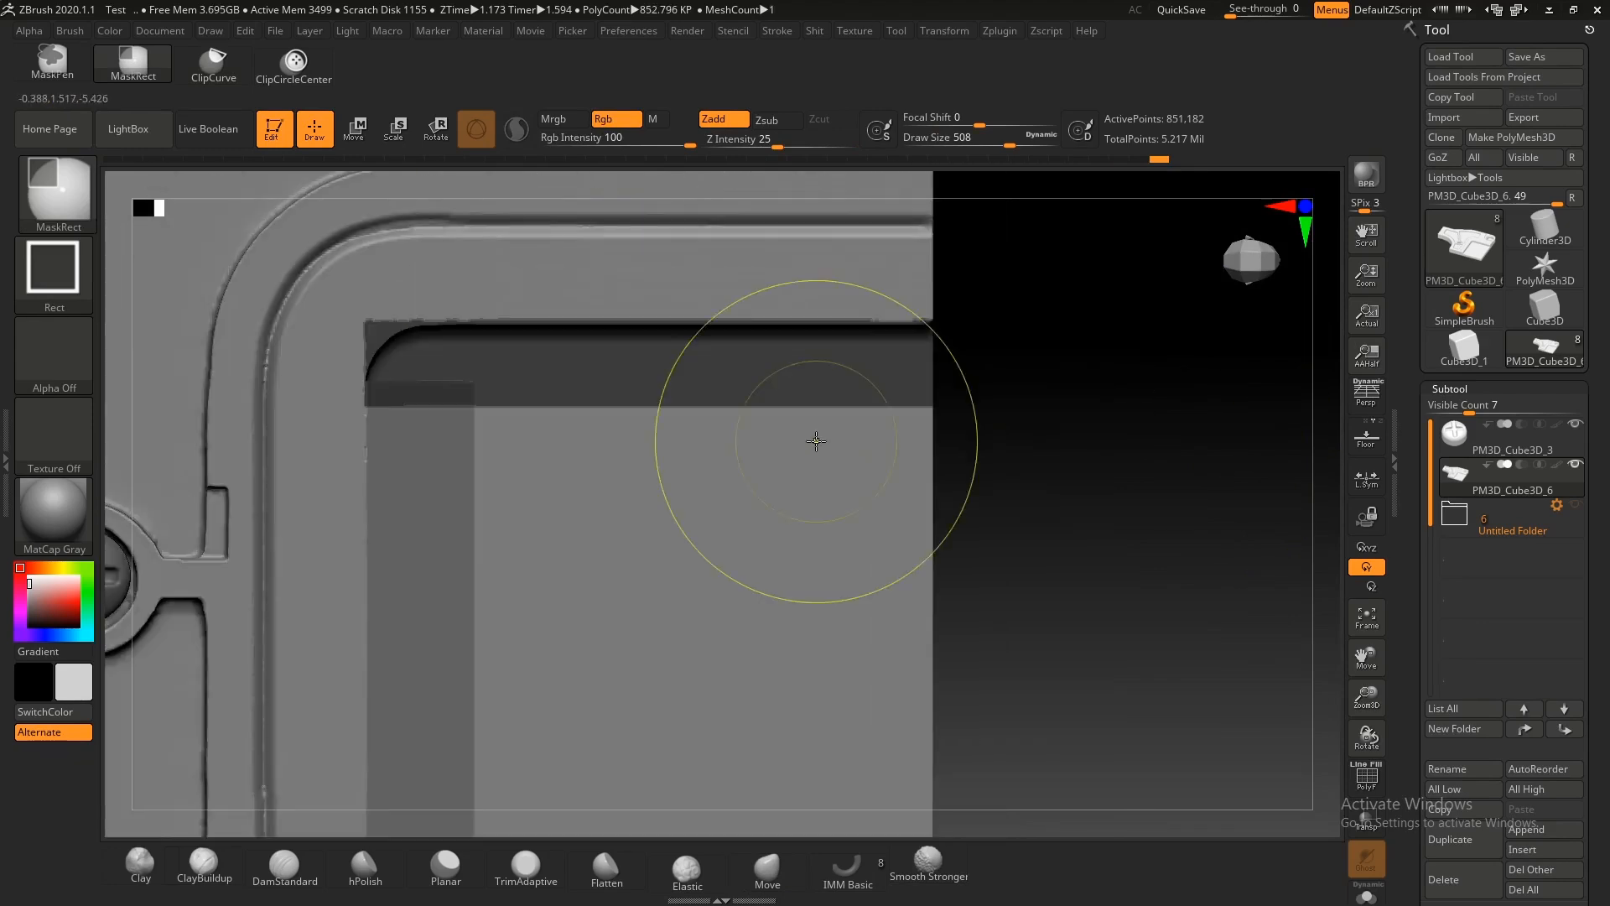
key(ctrl+z)
ctrl+drag(1055, 440, 439, 322)
ctrl+alt+drag(1089, 540, 434, 415)
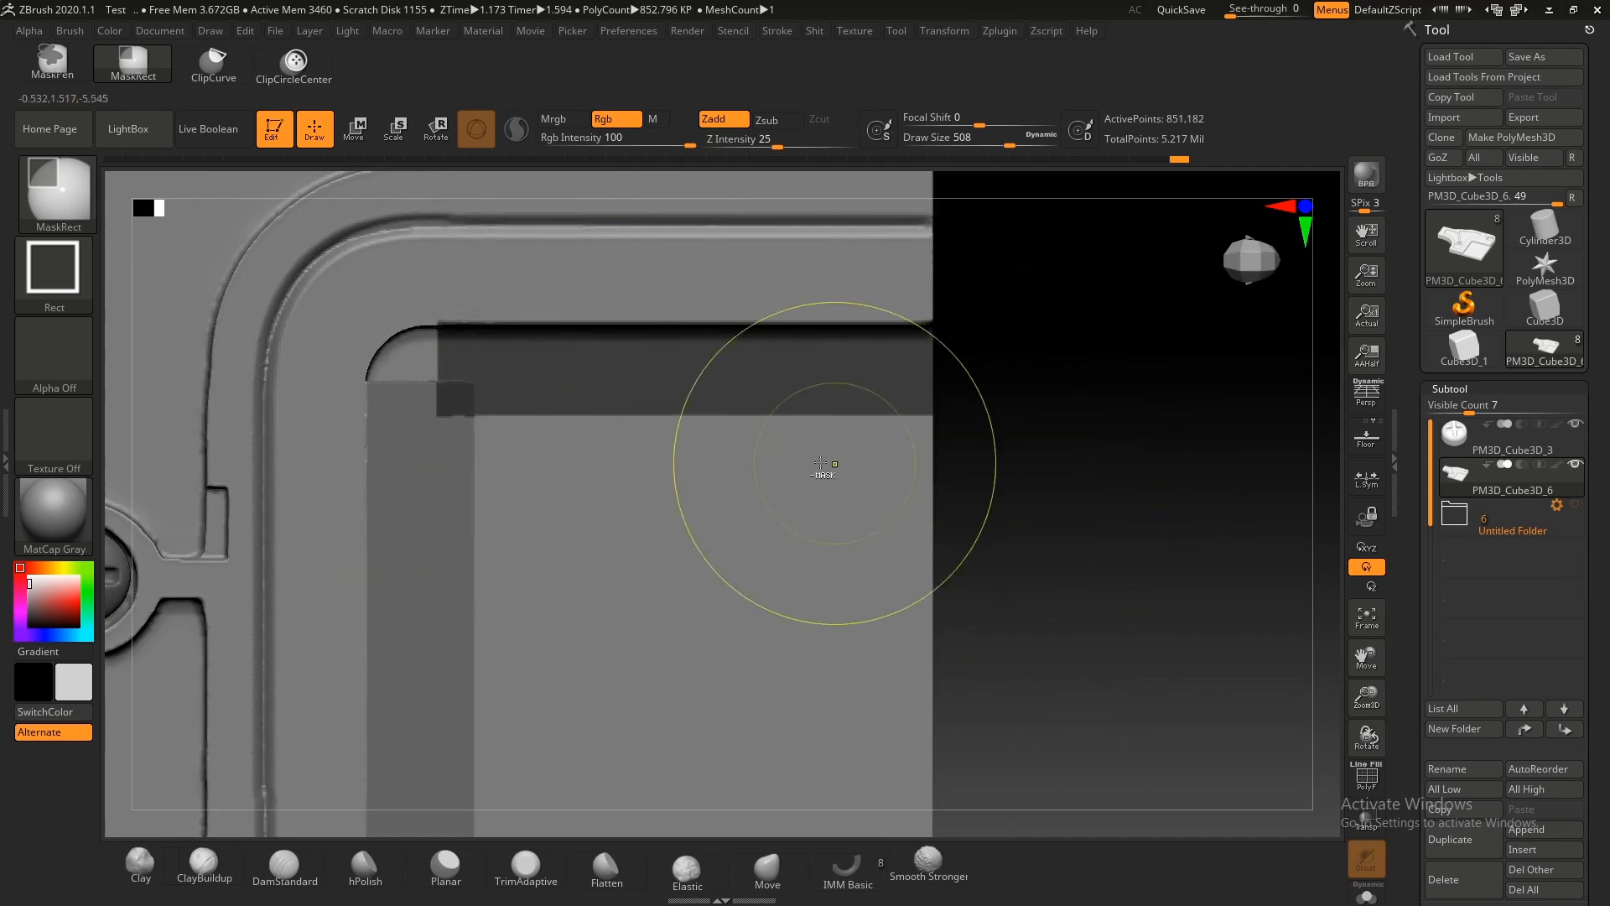
mouse_move(1057, 531)
ctrl+alt+mouse_down()
mouse_move(388, 427)
mouse_move(411, 428)
ctrl+alt+mouse_up()
mouse_move(679, 392)
ctrl+right_down()
mouse_move(488, 310)
mouse_move(618, 343)
mouse_move(618, 307)
mouse_move(873, 615)
ctrl+right_up()
ctrl+click(647, 556)
Step: Cut the adjoining wall into a matching slope with a diagonal ClipCurve and clear the mask
ctrl+right_drag(662, 601, 703, 671)
ctrl+shift+drag(702, 671, 726, 373)
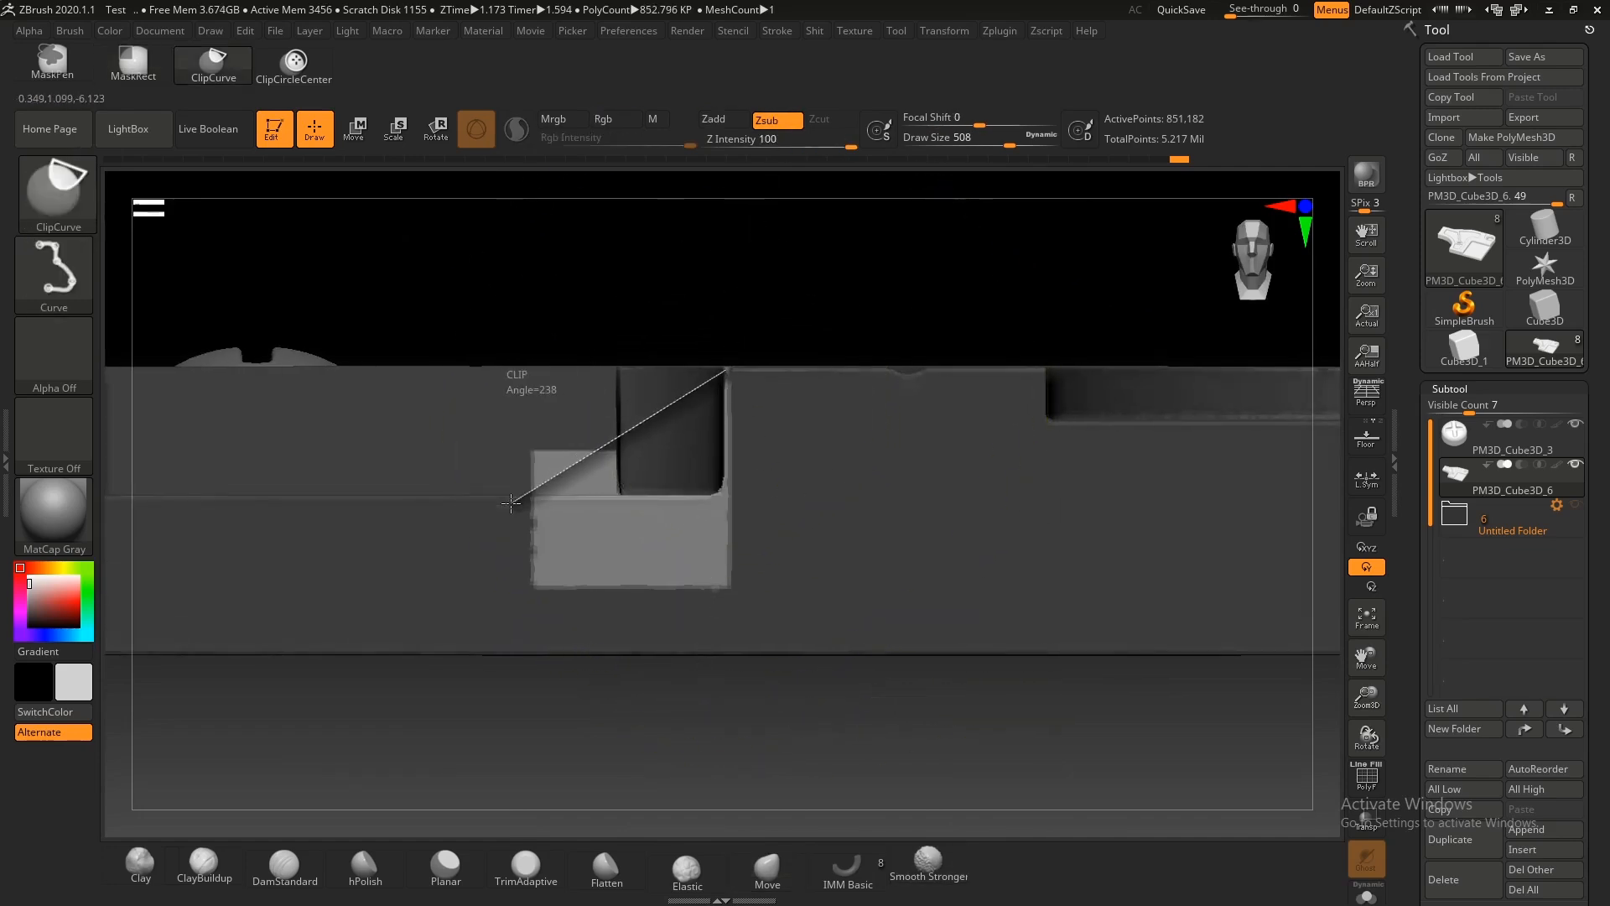
ctrl+shift+drag(522, 502, 521, 502)
ctrl+right_drag(571, 416, 964, 639)
ctrl+drag(1027, 696, 1009, 663)
Step: Mask all but the new slope's strip, adjust its position with the Move transpose line and clear the mask
shift+right_drag(699, 454, 1060, 481)
ctrl+drag(1058, 482, 394, 352)
ctrl+click(1071, 479)
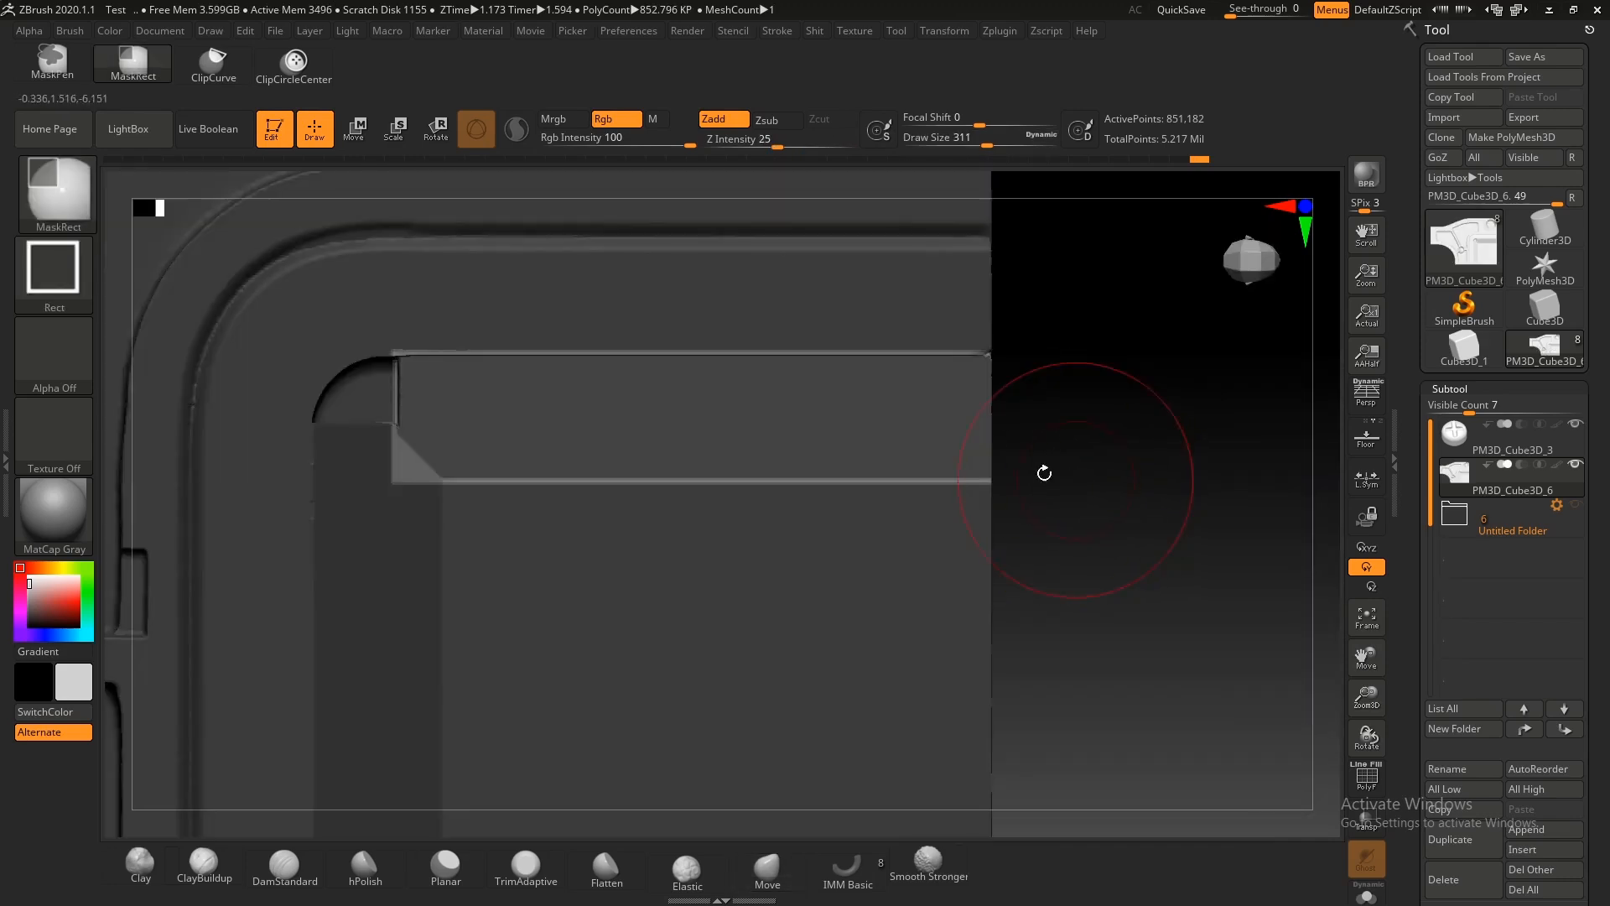
key(w)
alt+click(863, 337)
mouse_move(928, 260)
alt+mouse_down()
mouse_move(928, 278)
mouse_move(872, 283)
alt+mouse_up()
key(q)
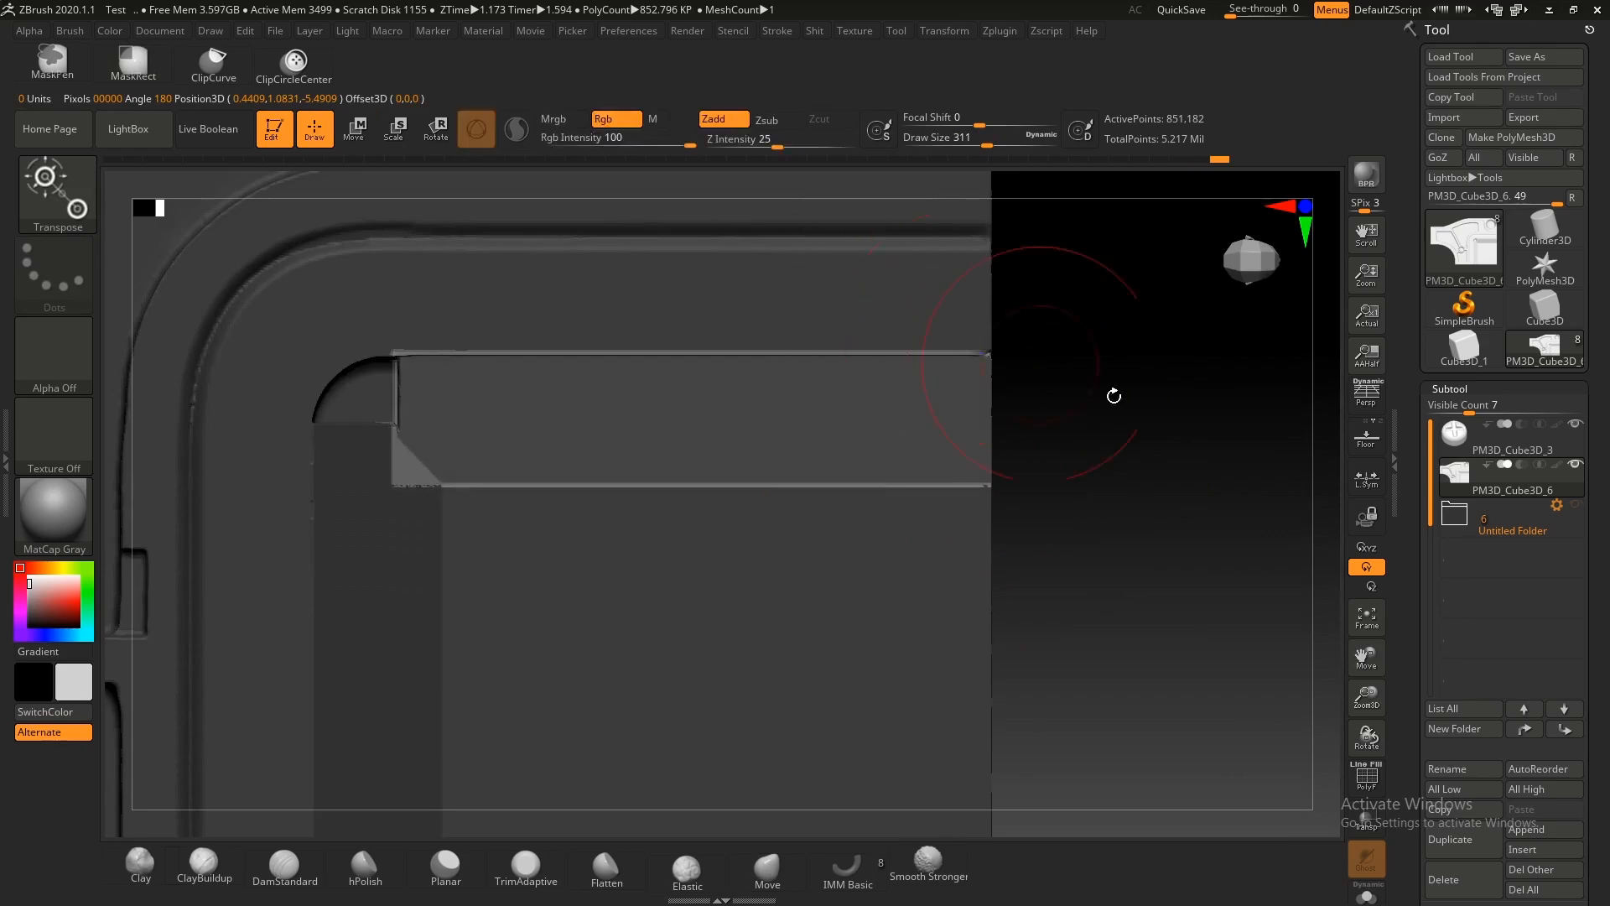
ctrl+drag(1054, 370, 1013, 388)
ctrl+right_drag(889, 414, 935, 439)
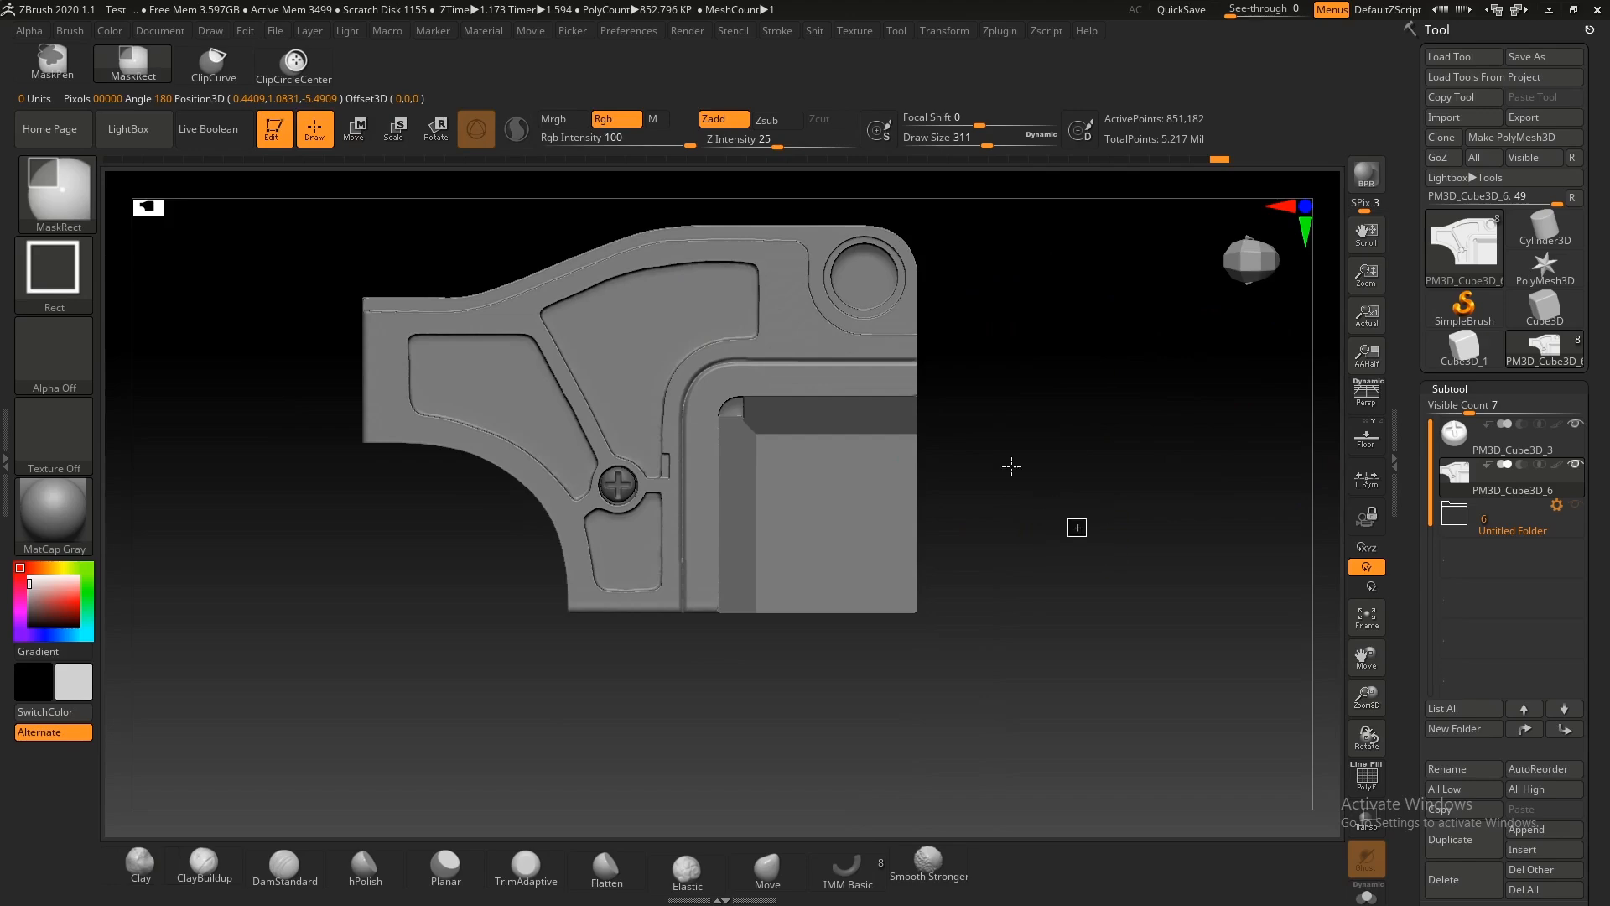
Step: Mask everything except a rectangle around the leftover floor at the pocket's rounded corner
right_drag(826, 492, 776, 483)
mouse_move(776, 484)
ctrl+right_down()
mouse_move(597, 443)
mouse_move(642, 435)
mouse_move(676, 478)
mouse_move(703, 482)
ctrl+right_up()
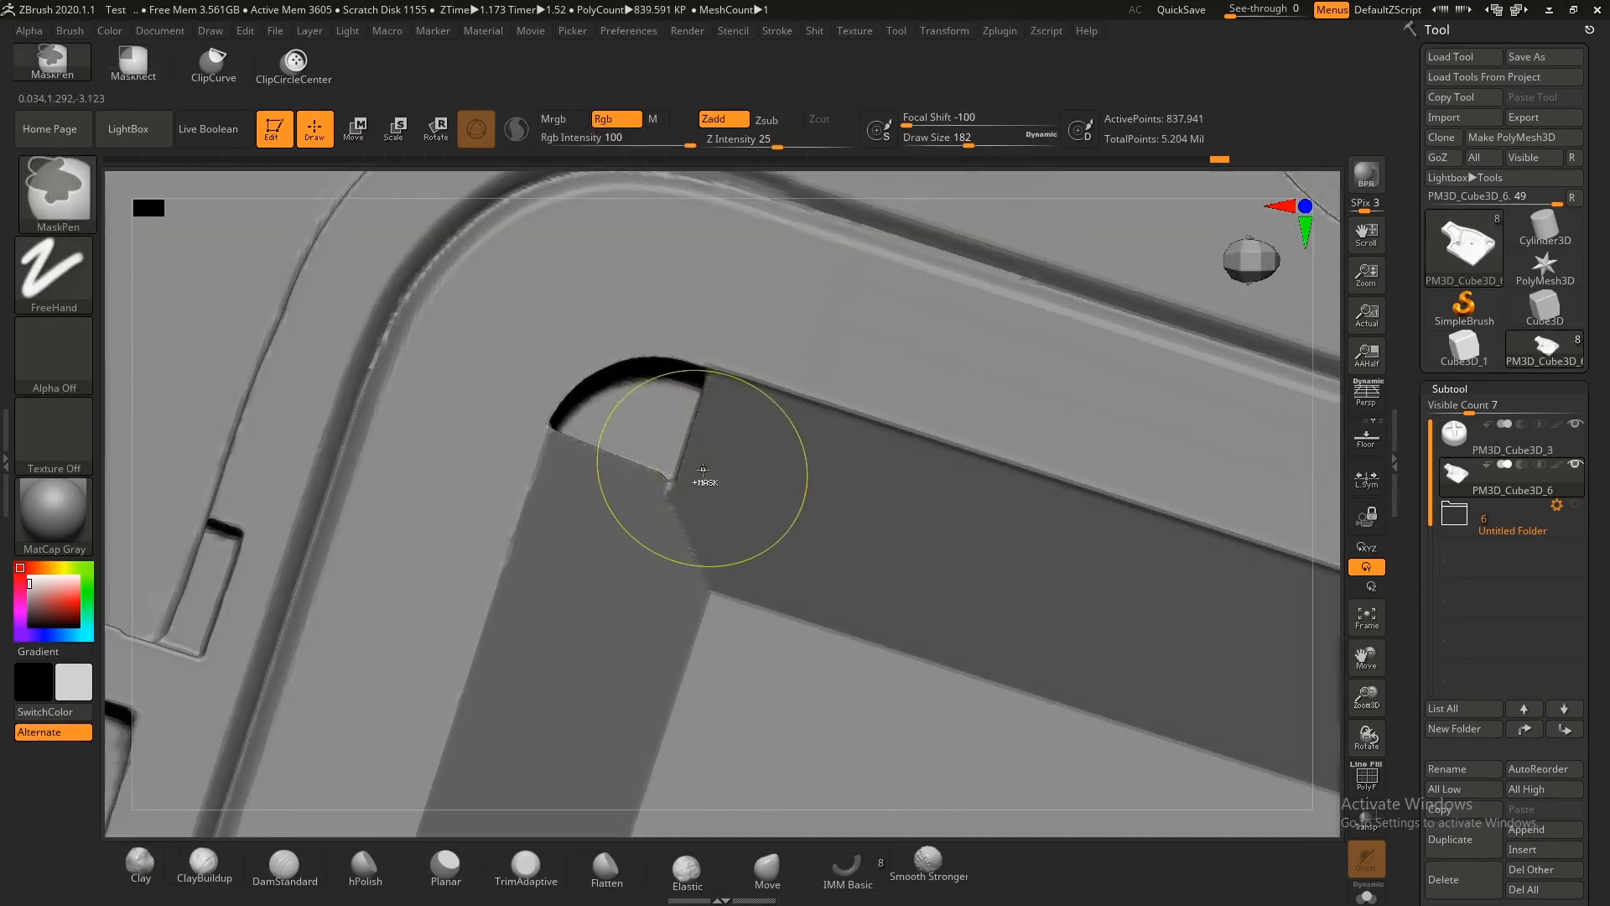
ctrl+drag(703, 481, 637, 458)
shift+right_drag(661, 452, 723, 485)
key(ctrl+z)
ctrl+drag(809, 502, 530, 351)
mouse_move(524, 335)
ctrl+right_down()
mouse_move(426, 272)
mouse_move(655, 302)
ctrl+right_up()
ctrl+drag(773, 632, 891, 677)
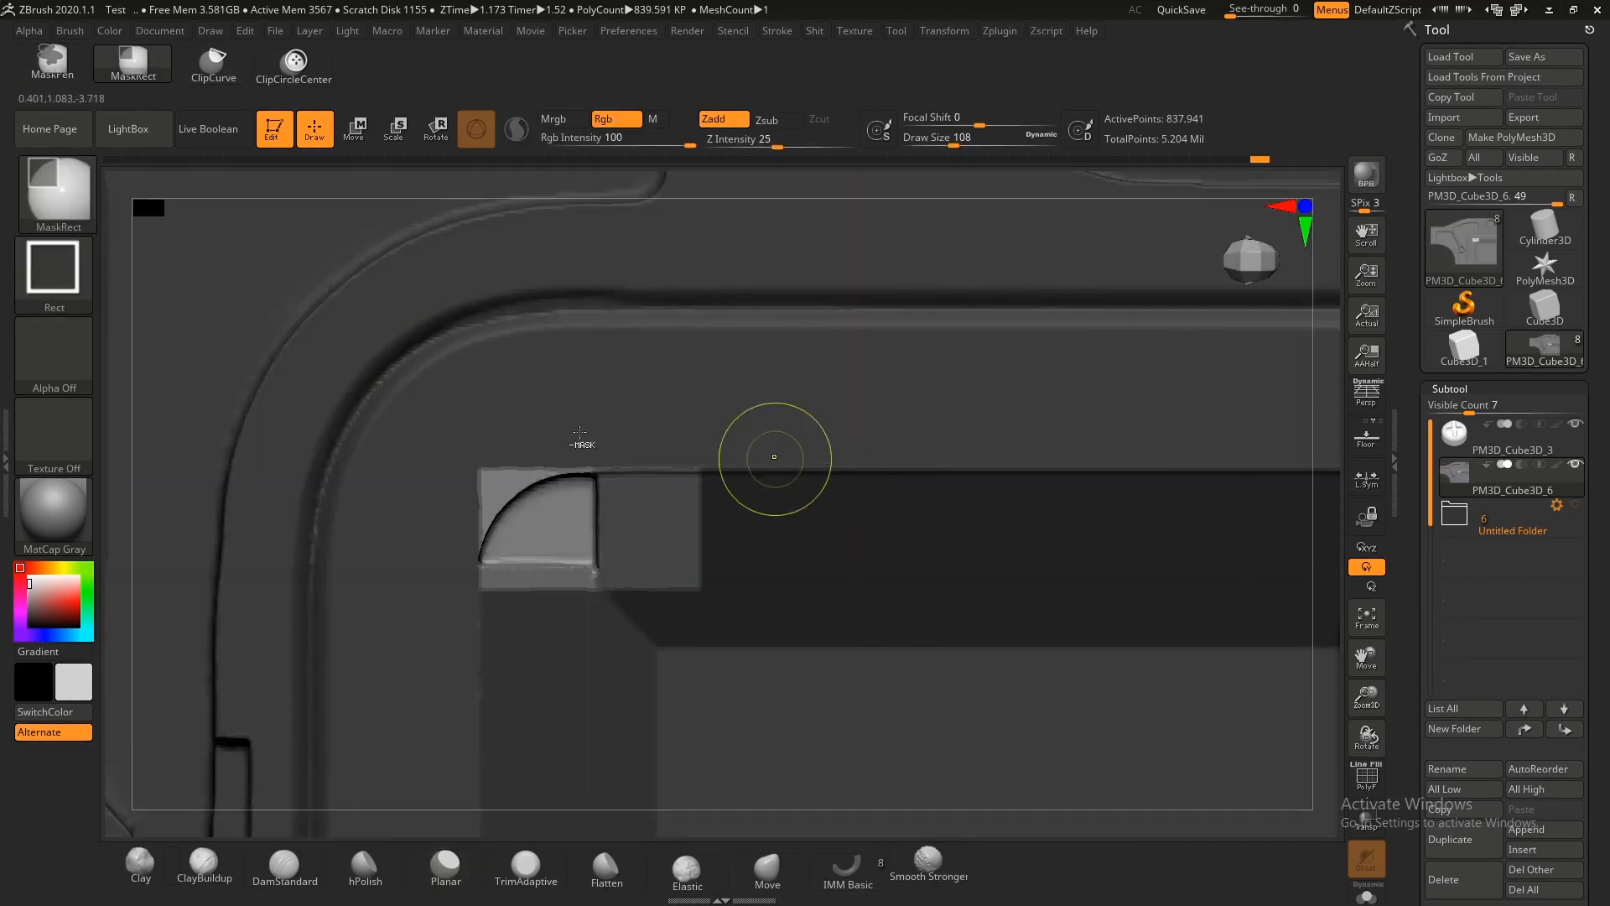
Step: Reshape the unmasked corner with the Planar brush so both slopes meet there, and clear the mask
mouse_move(773, 456)
ctrl+right_down()
mouse_move(523, 461)
mouse_move(464, 443)
mouse_move(537, 483)
mouse_move(503, 459)
ctrl+right_up()
key(s)
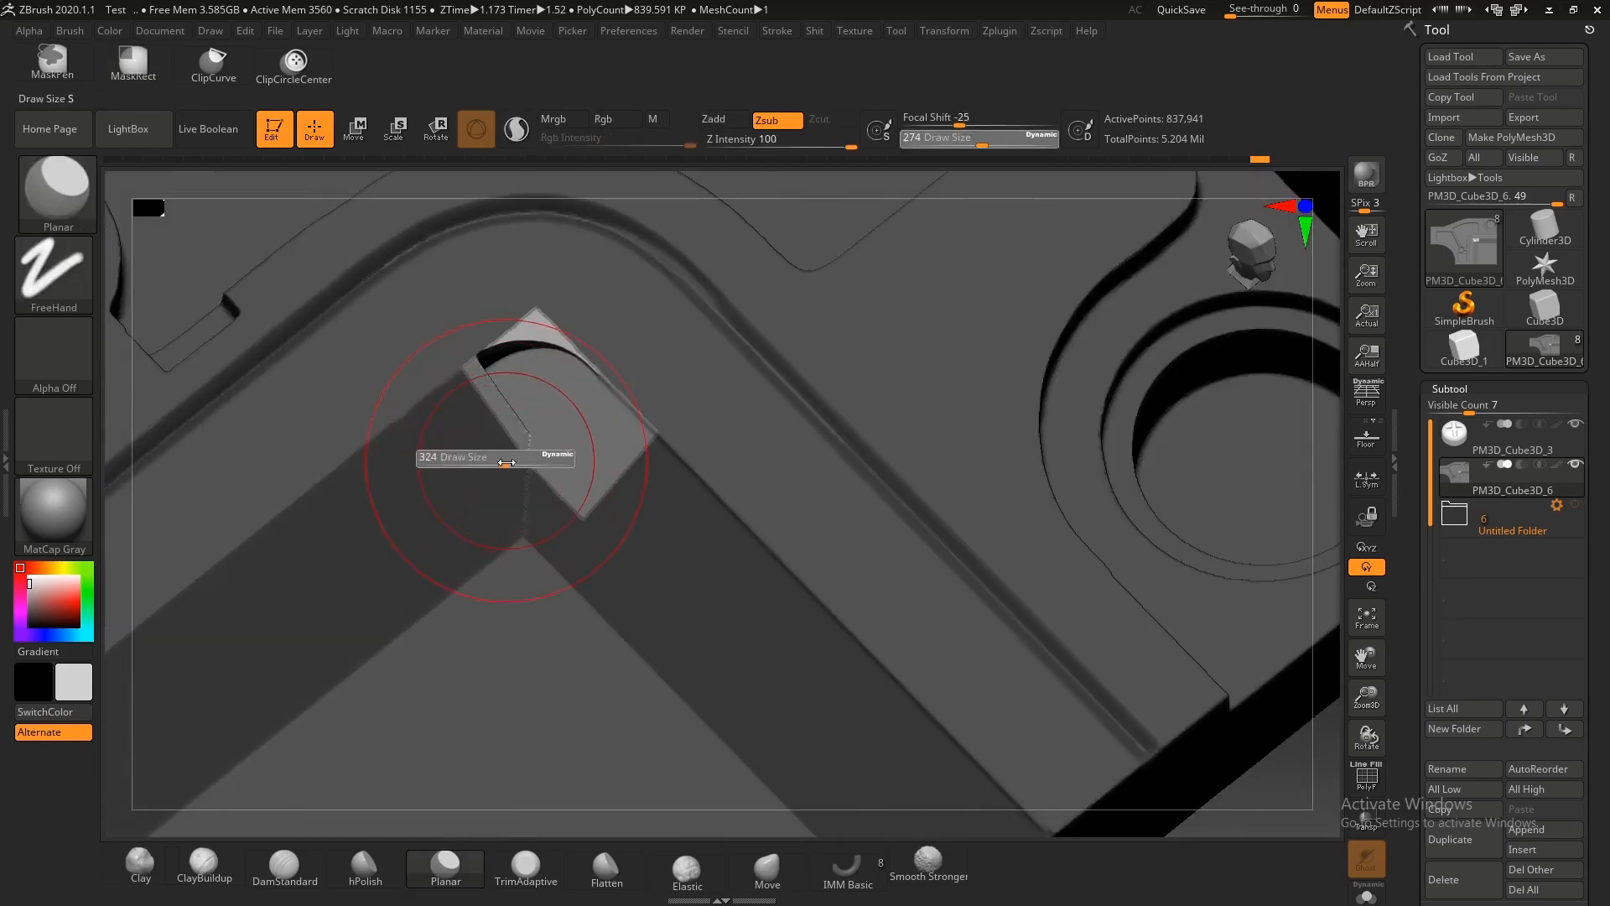
drag(496, 457, 477, 457)
shift+right_drag(669, 426, 640, 419)
ctrl+right_drag(744, 432, 327, 503)
ctrl+drag(324, 525, 295, 432)
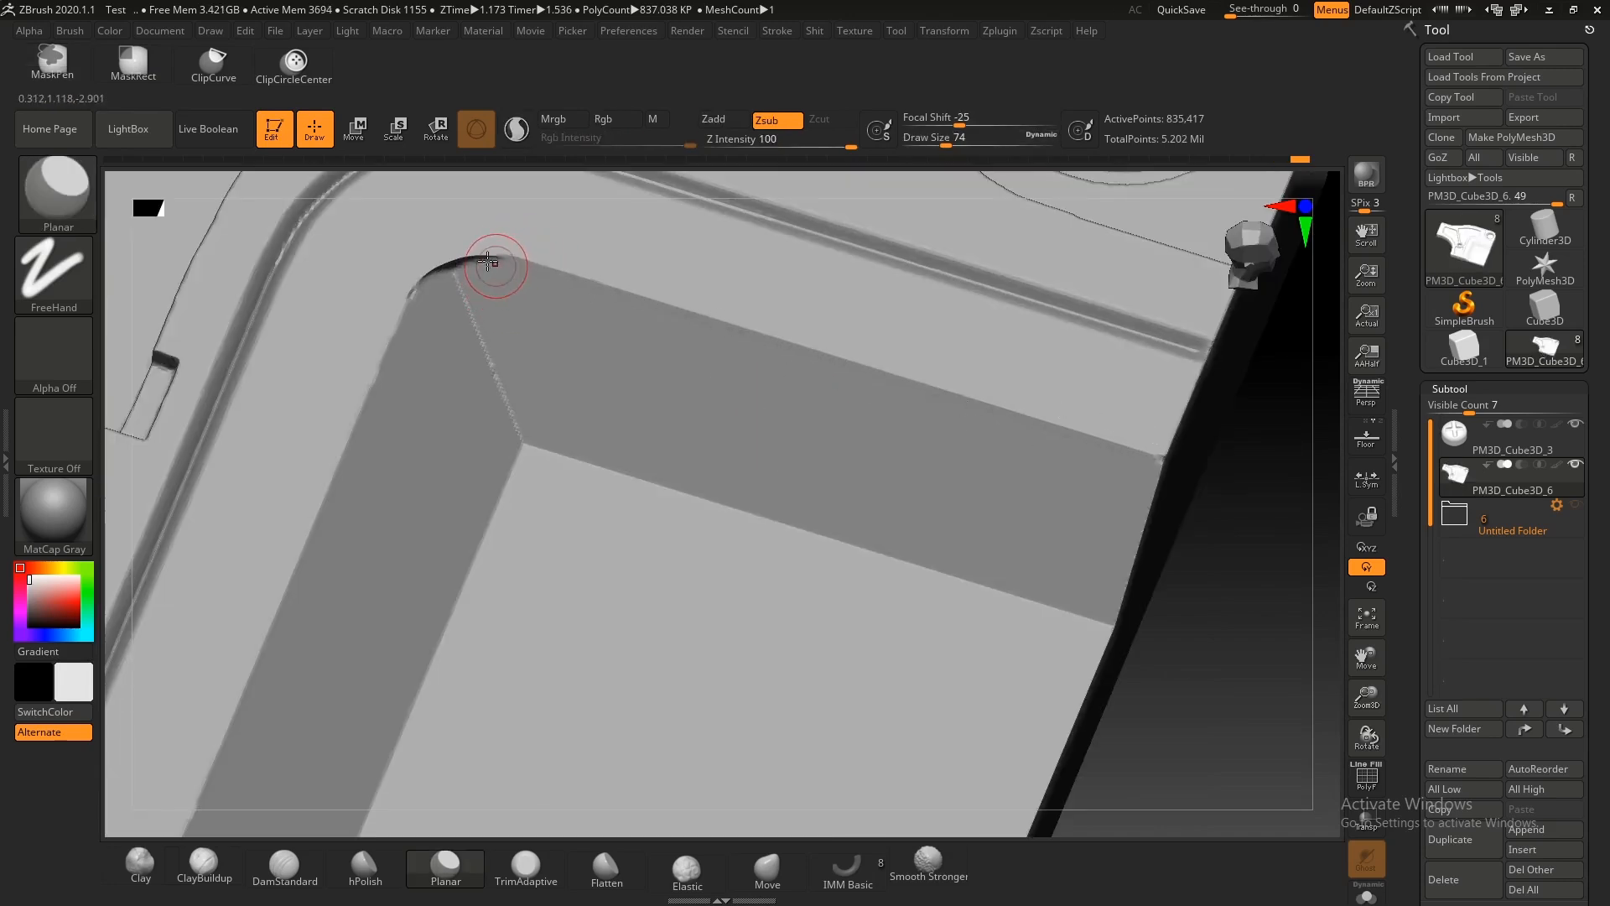
Step: Smooth the seam between the two slopes at the pocket's corner into a rounded transition
right_drag(496, 267, 556, 305)
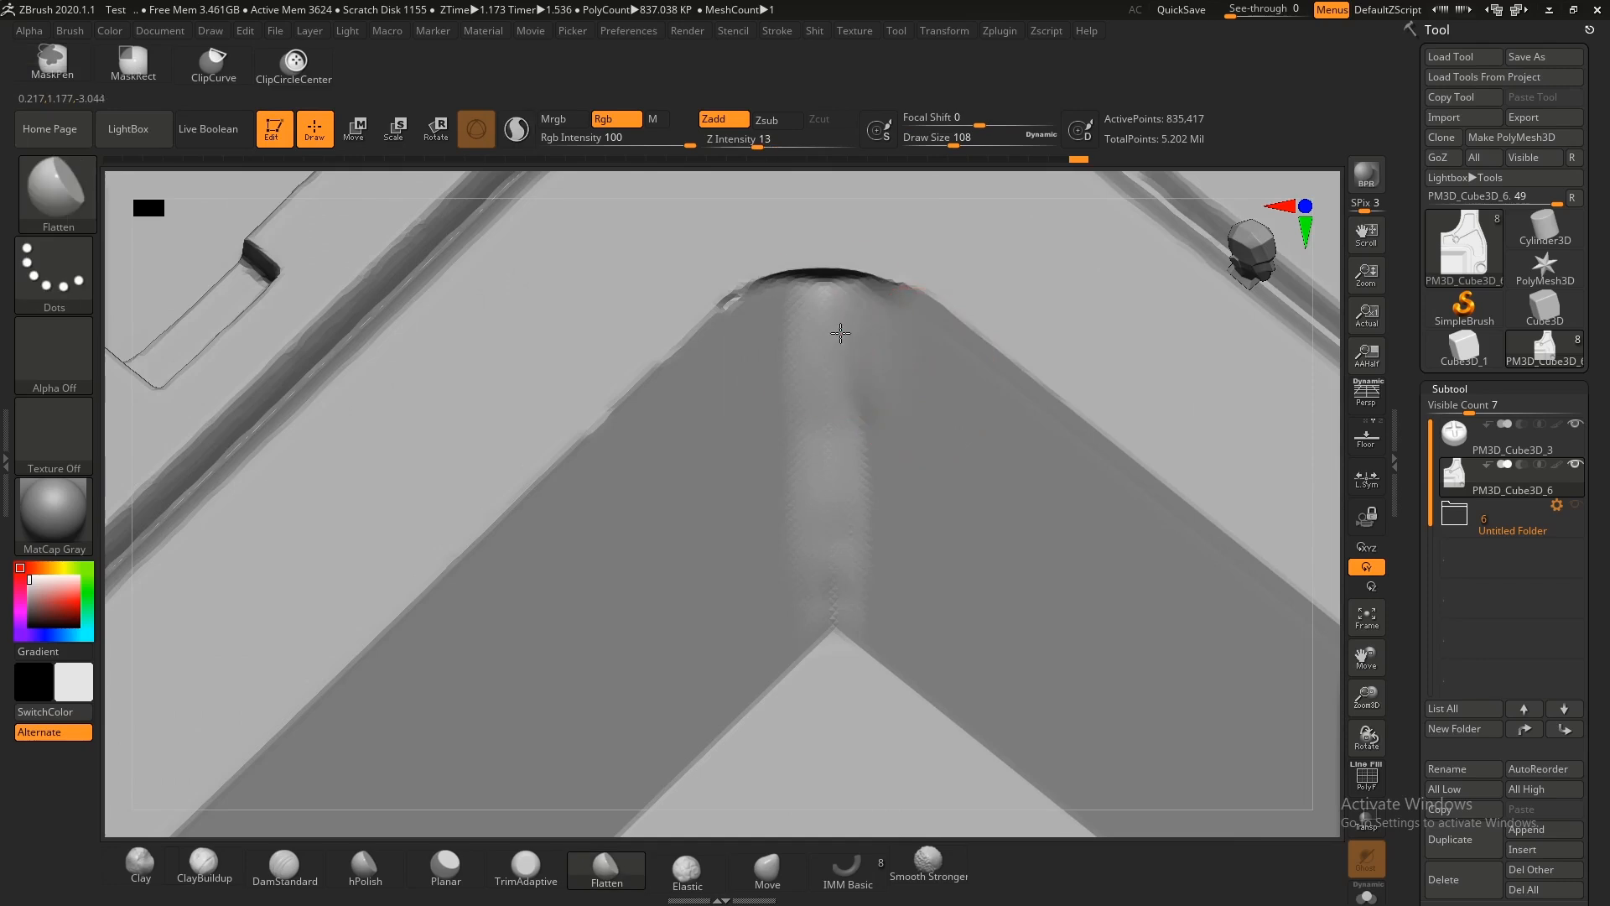
mouse_move(840, 333)
shift+mouse_down()
mouse_move(877, 367)
mouse_move(894, 509)
mouse_move(803, 517)
shift+mouse_up()
mouse_move(864, 536)
alt+right_down()
mouse_move(845, 453)
mouse_move(977, 553)
mouse_move(862, 477)
alt+right_up()
key(s)
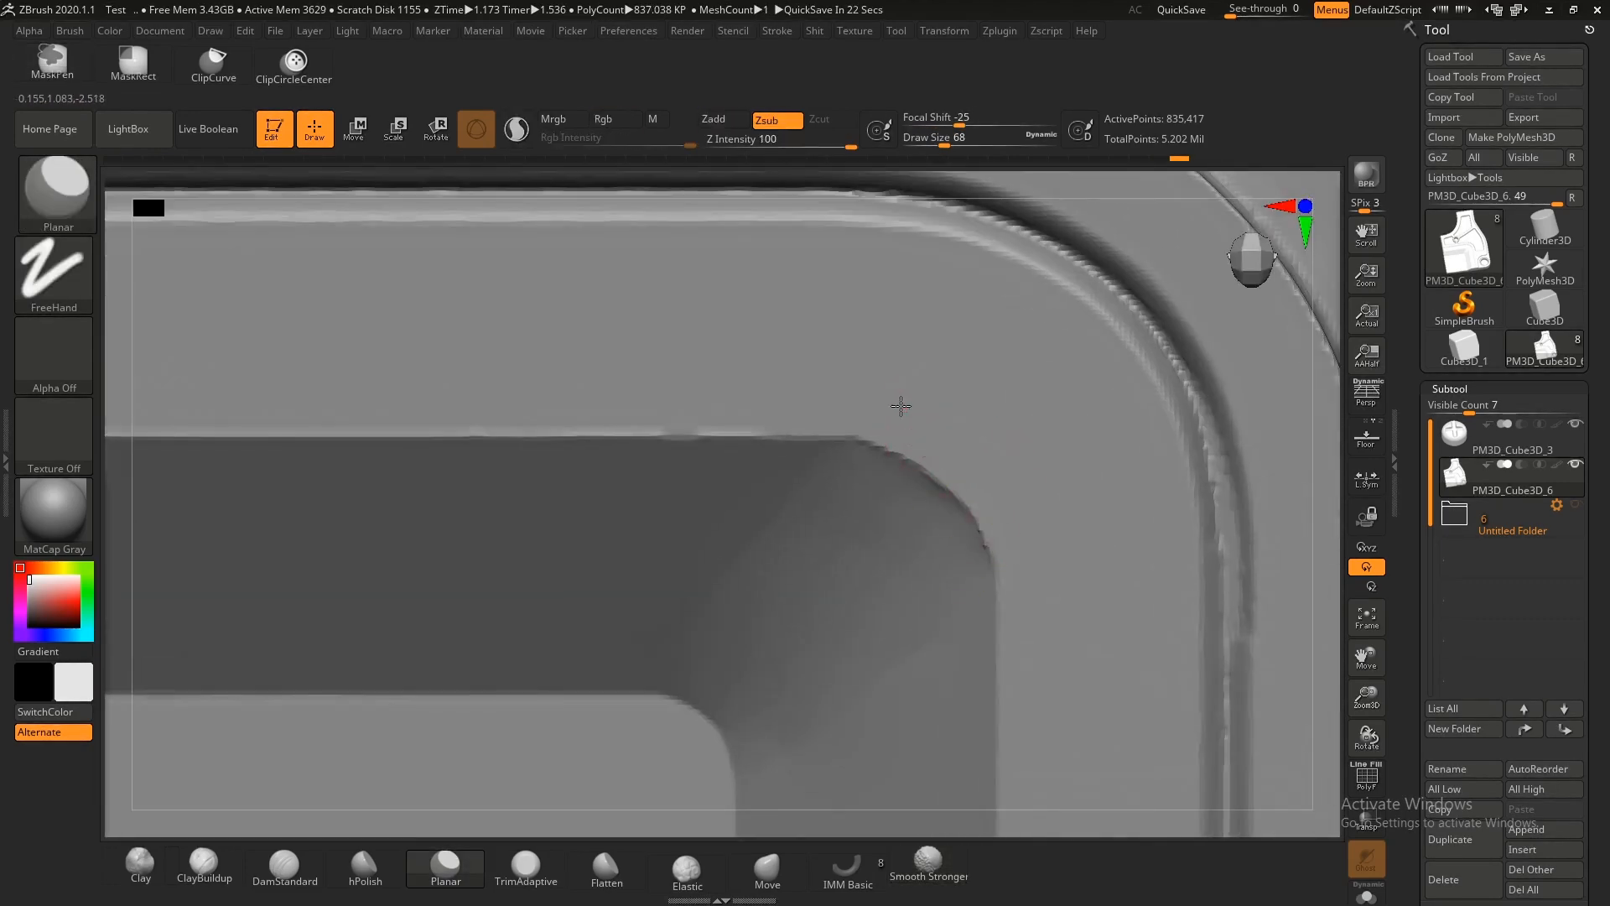
Step: Cut one notch across each pocket slope by masking rectangles, isolating them and flattening them with ClipCurve, and clear the mask
key(shift)
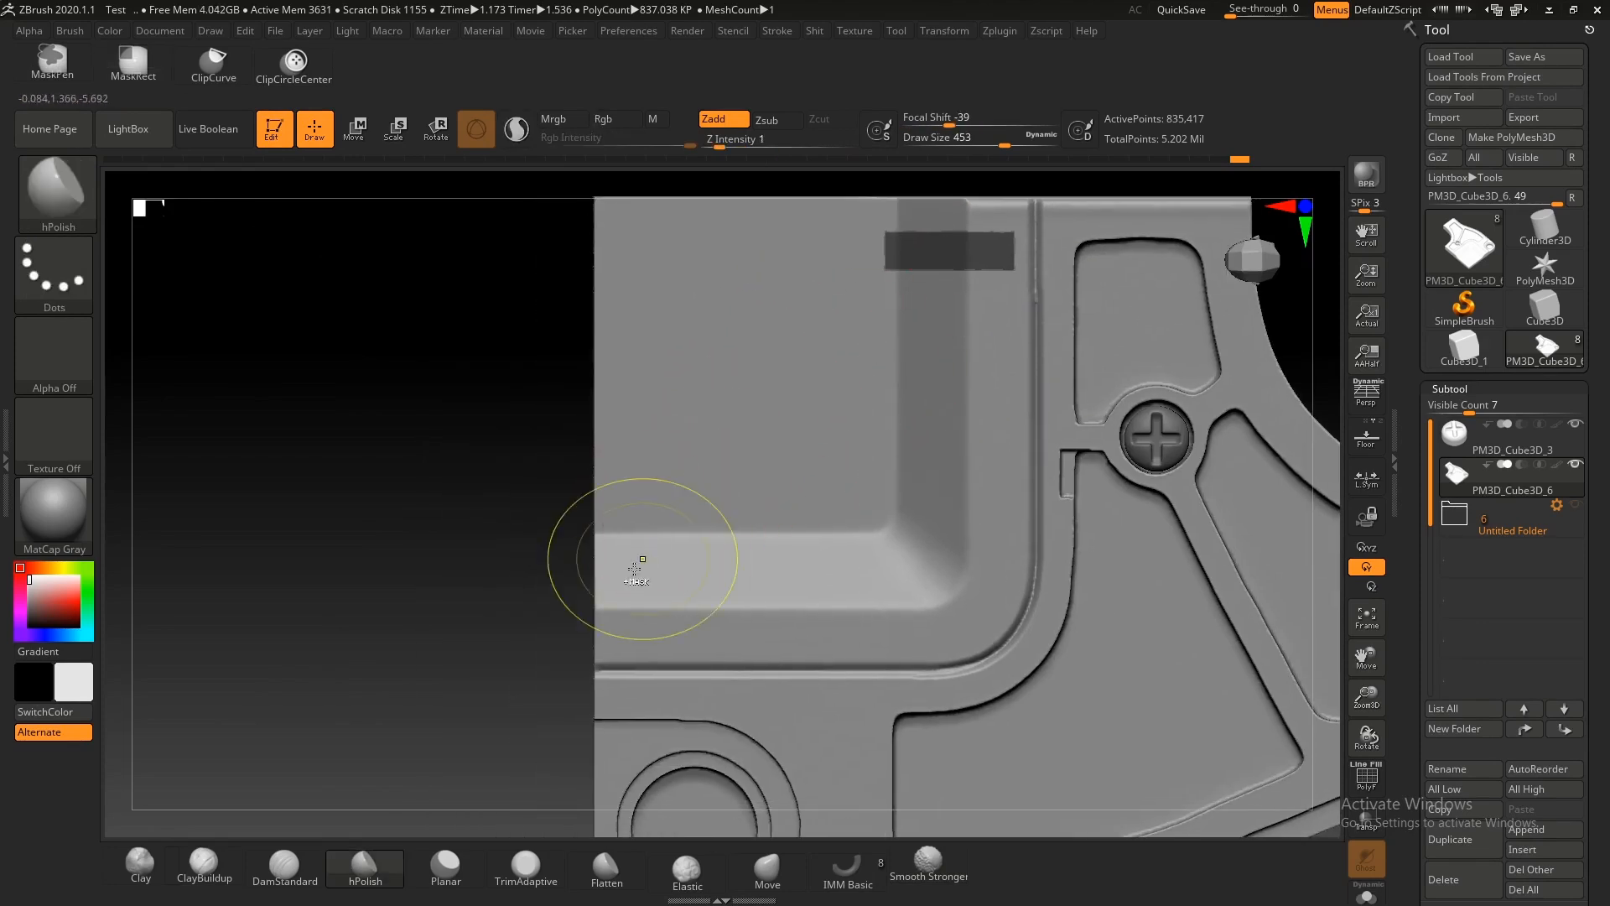
ctrl+drag(673, 653, 664, 648)
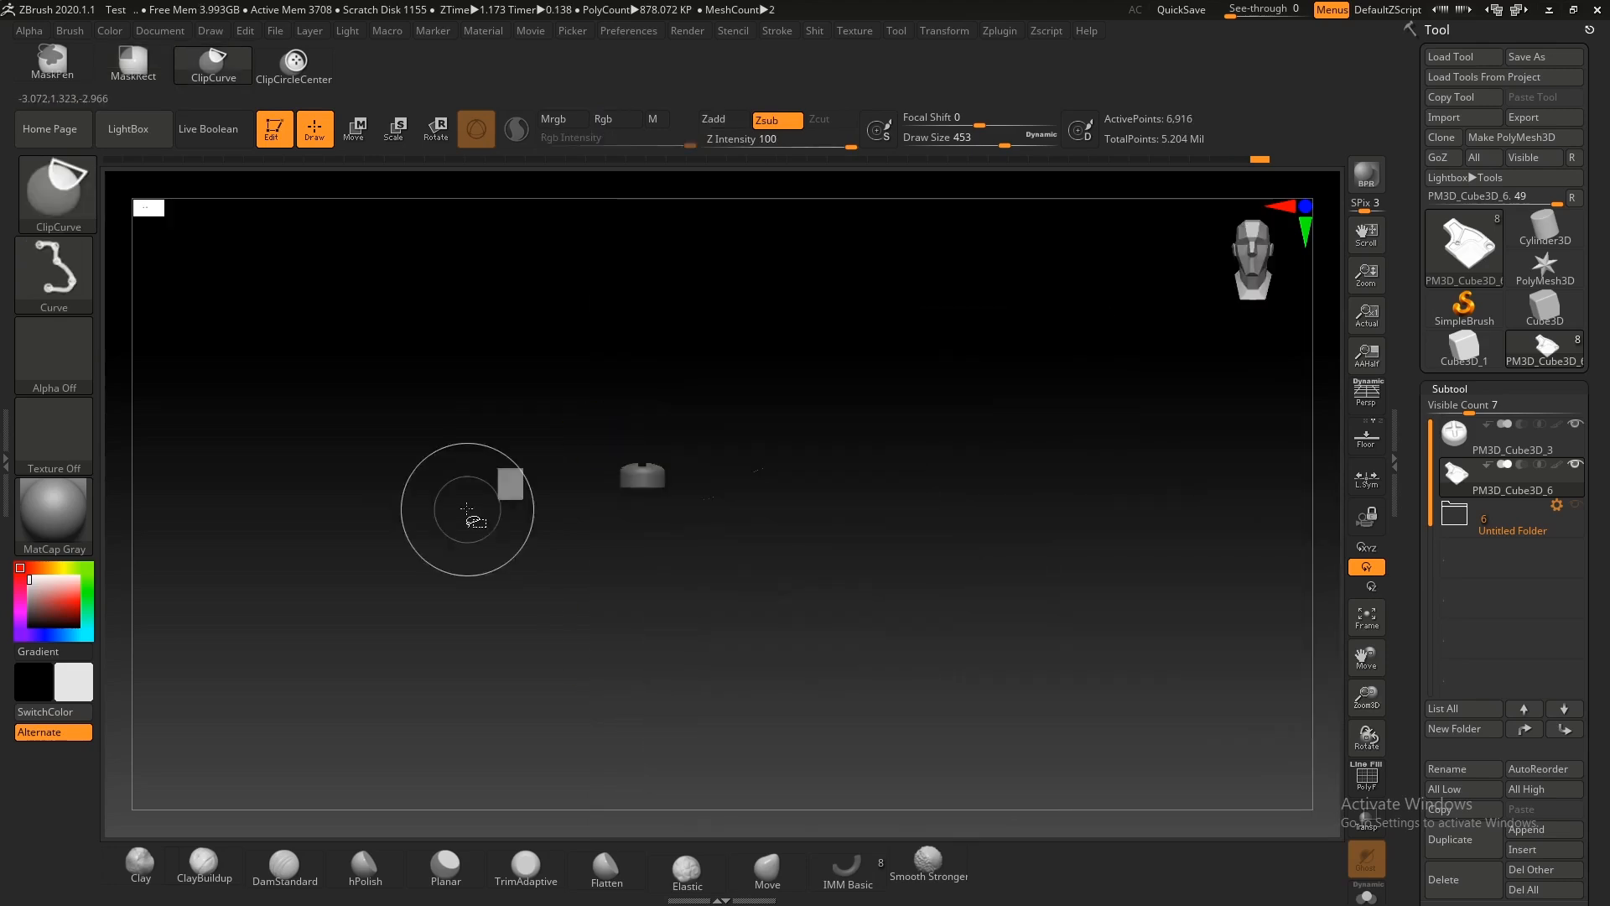
ctrl+shift+drag(467, 511, 889, 513)
ctrl+shift+click(889, 454)
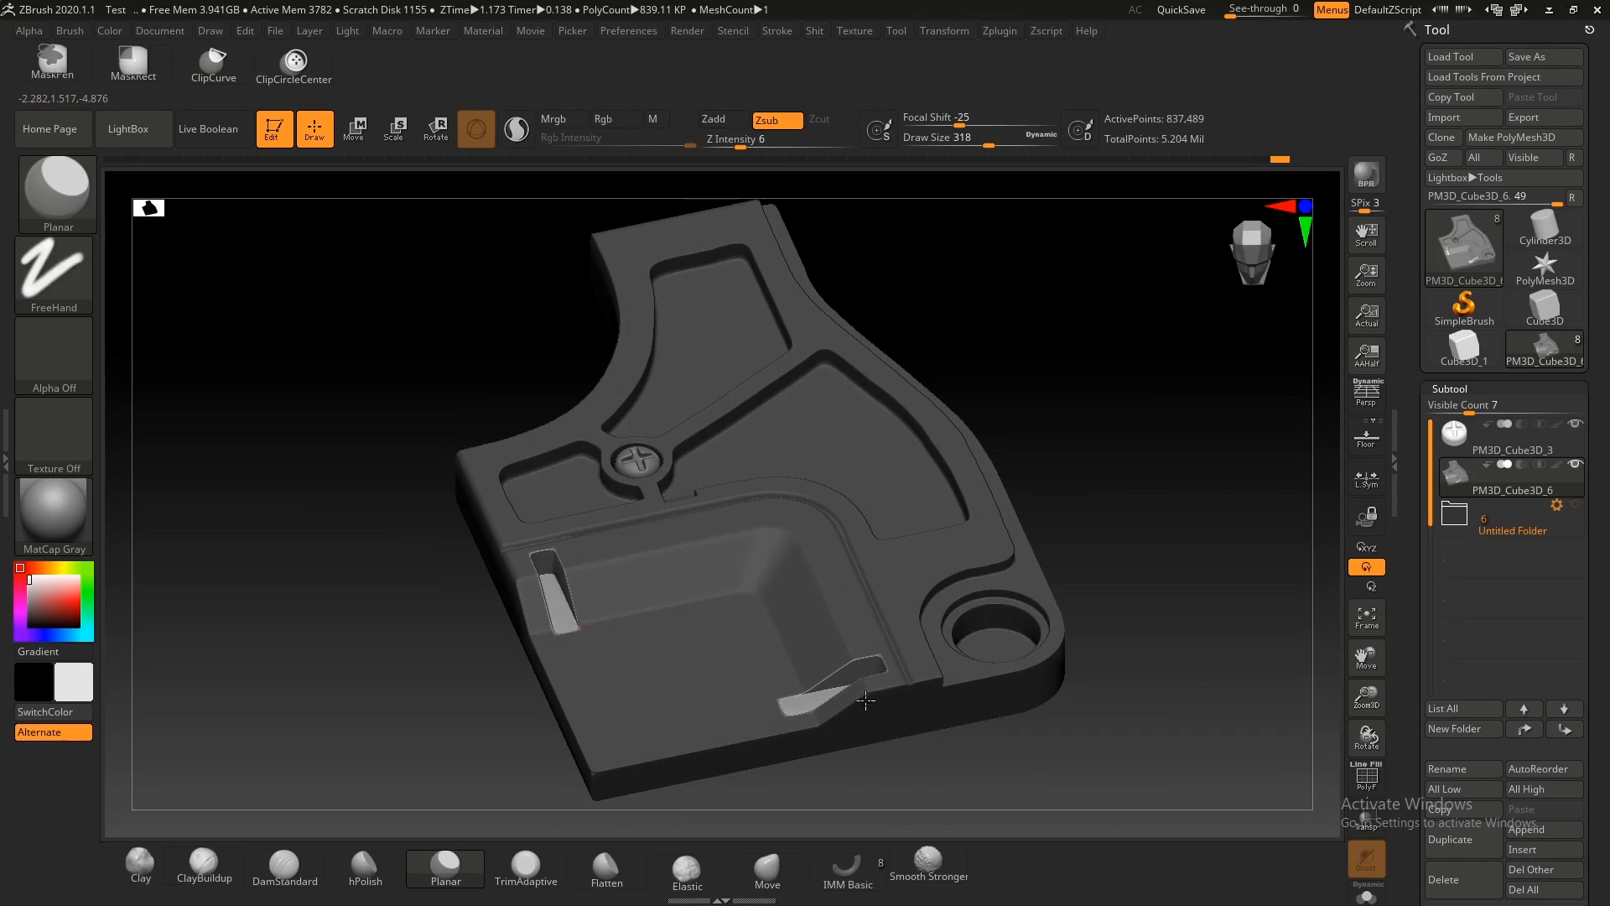
alt+right_drag(1107, 746, 1067, 622)
ctrl+drag(1067, 622, 1142, 684)
Step: Mask all but the lower half of the block's thickness along the curved cutout, working from the side view
ctrl+right_drag(988, 674, 880, 445)
shift+right_drag(880, 444, 878, 419)
ctrl+drag(1284, 615, 614, 487)
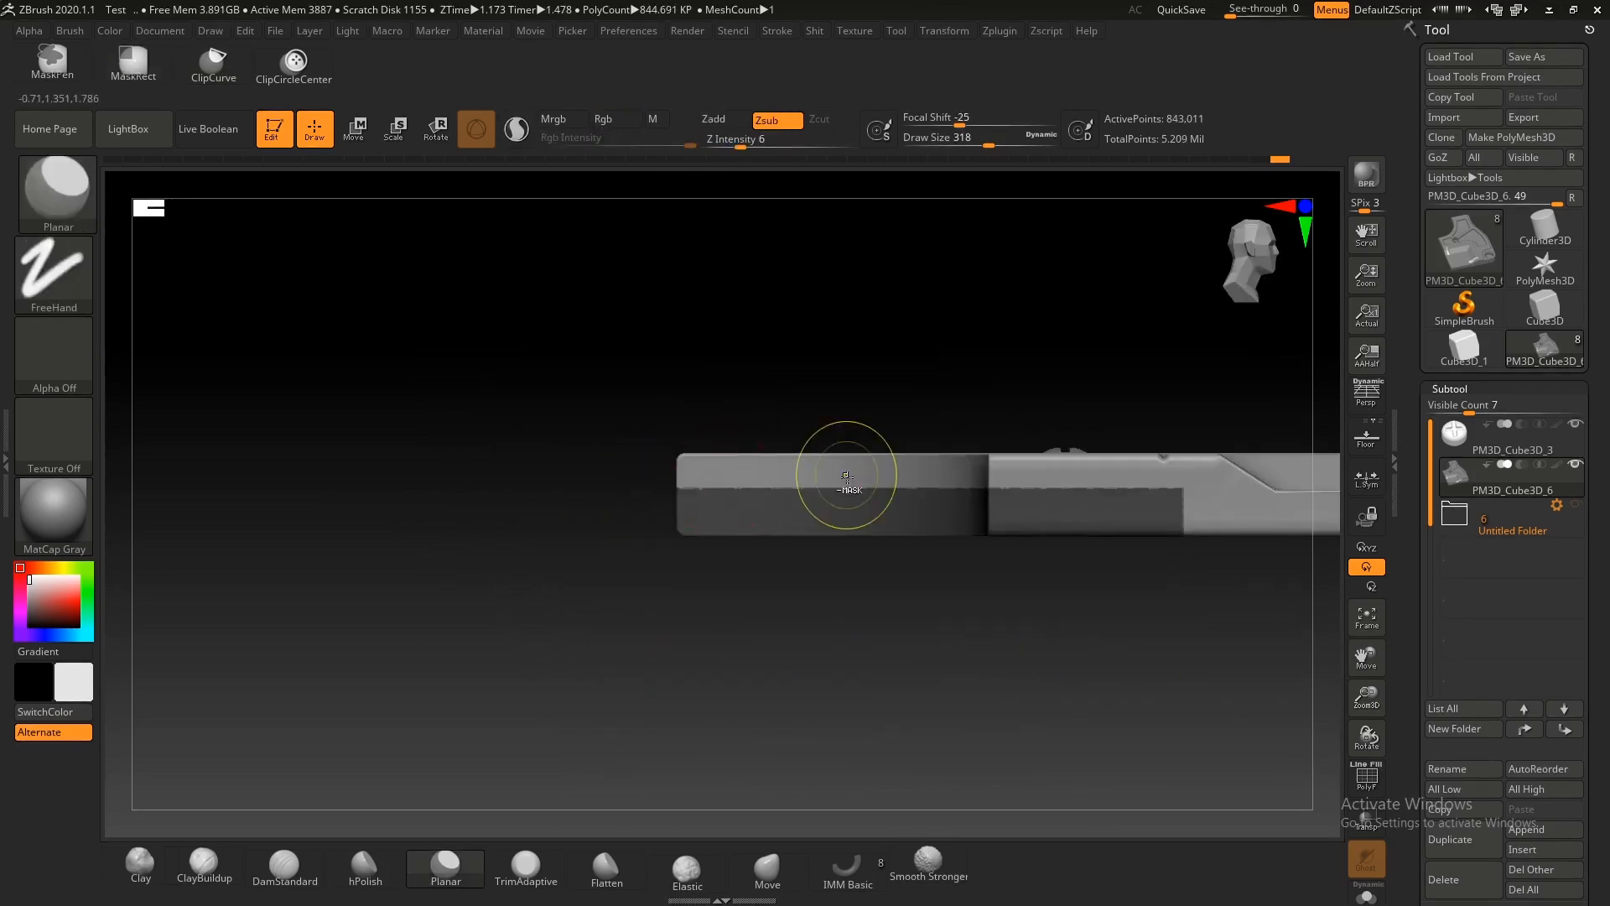
ctrl+right_drag(848, 478, 855, 441)
right_drag(856, 440, 1035, 620)
ctrl+alt+drag(1071, 632, 921, 455)
right_drag(839, 470, 847, 579)
ctrl+alt+drag(844, 611, 654, 432)
shift+right_drag(784, 485, 642, 343)
ctrl+click(929, 509)
Step: Move the unmasked lower part of the curved cutout outward into a protruding ledge, clear the mask and remesh
key(w)
alt+right_drag(696, 442, 918, 738)
ctrl+right_drag(918, 738, 777, 512)
drag(777, 501, 777, 462)
mouse_move(721, 562)
mouse_down()
mouse_move(739, 567)
mouse_move(726, 563)
mouse_up()
key(q)
ctrl+drag(727, 468, 747, 461)
ctrl+drag(926, 446, 793, 370)
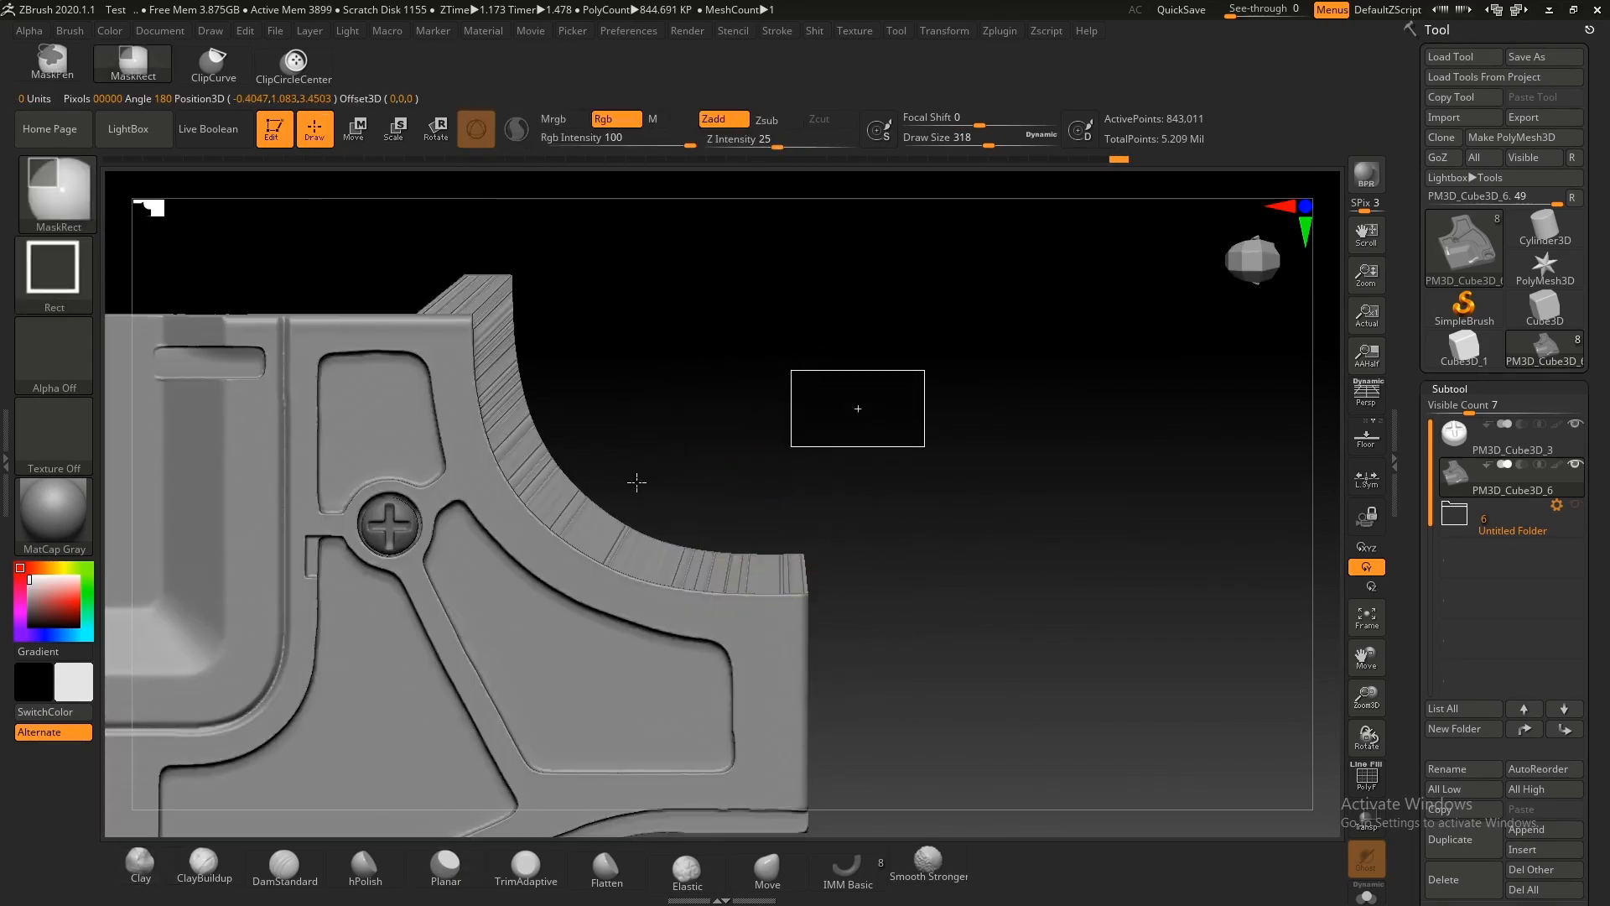
Step: Mask all but the protruding ledge, clip its top surface flat from the side view and clear the mask
shift+right_drag(534, 484, 604, 579)
ctrl+right_drag(608, 461, 607, 529)
ctrl+drag(1017, 496, 337, 450)
right_drag(337, 450, 1228, 508)
ctrl+click(909, 522)
ctrl+shift+drag(1250, 499, 625, 497)
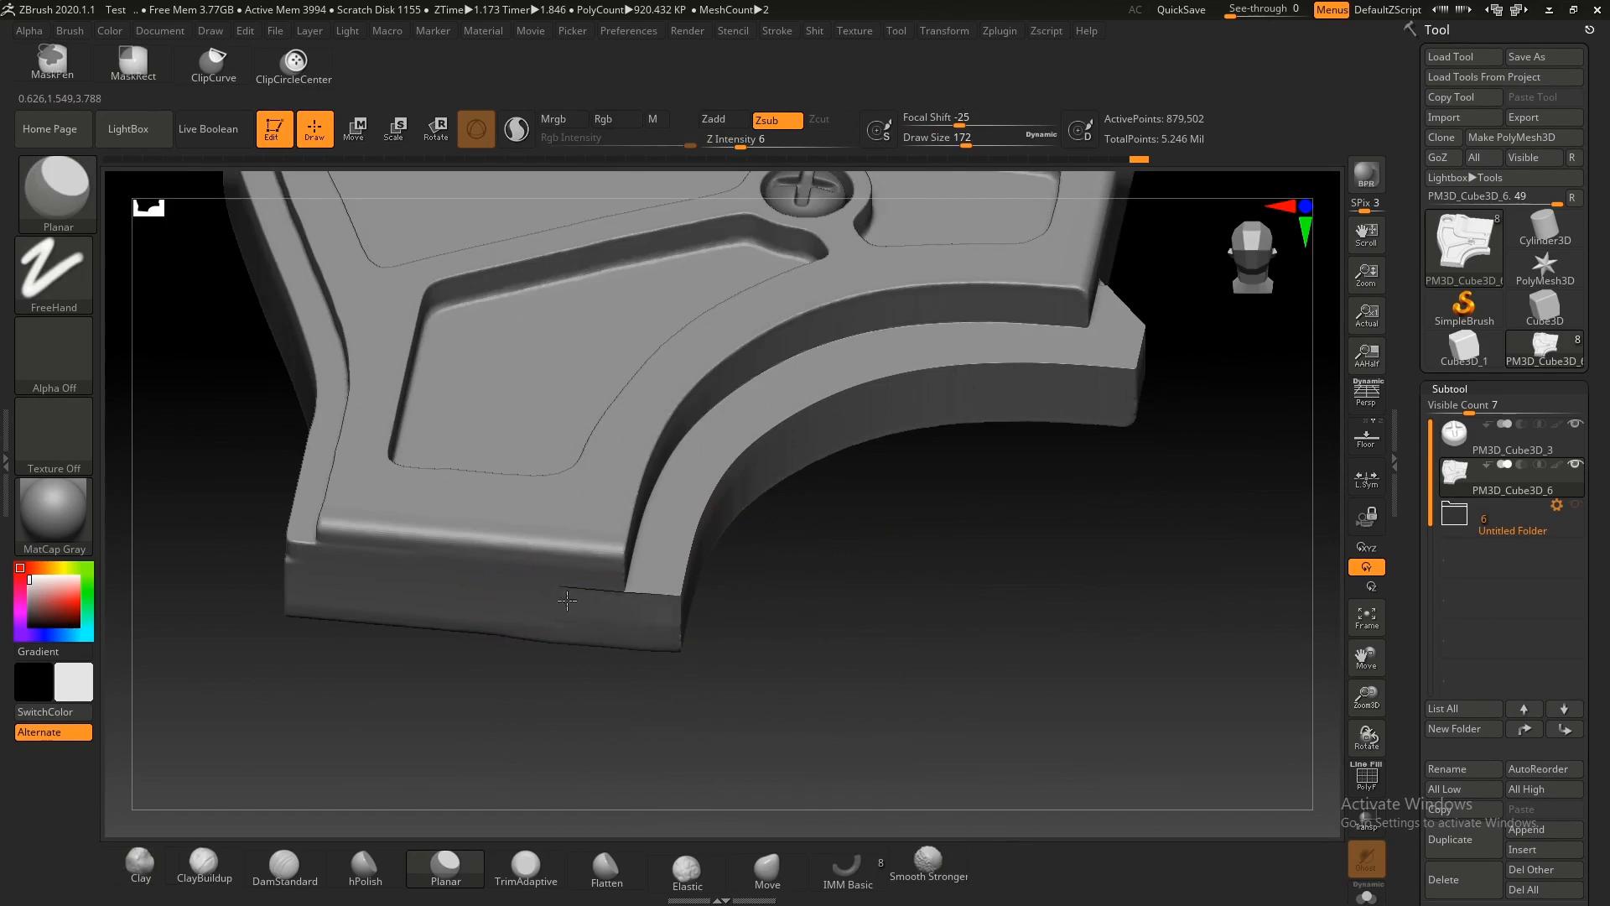
ctrl+drag(984, 646, 895, 571)
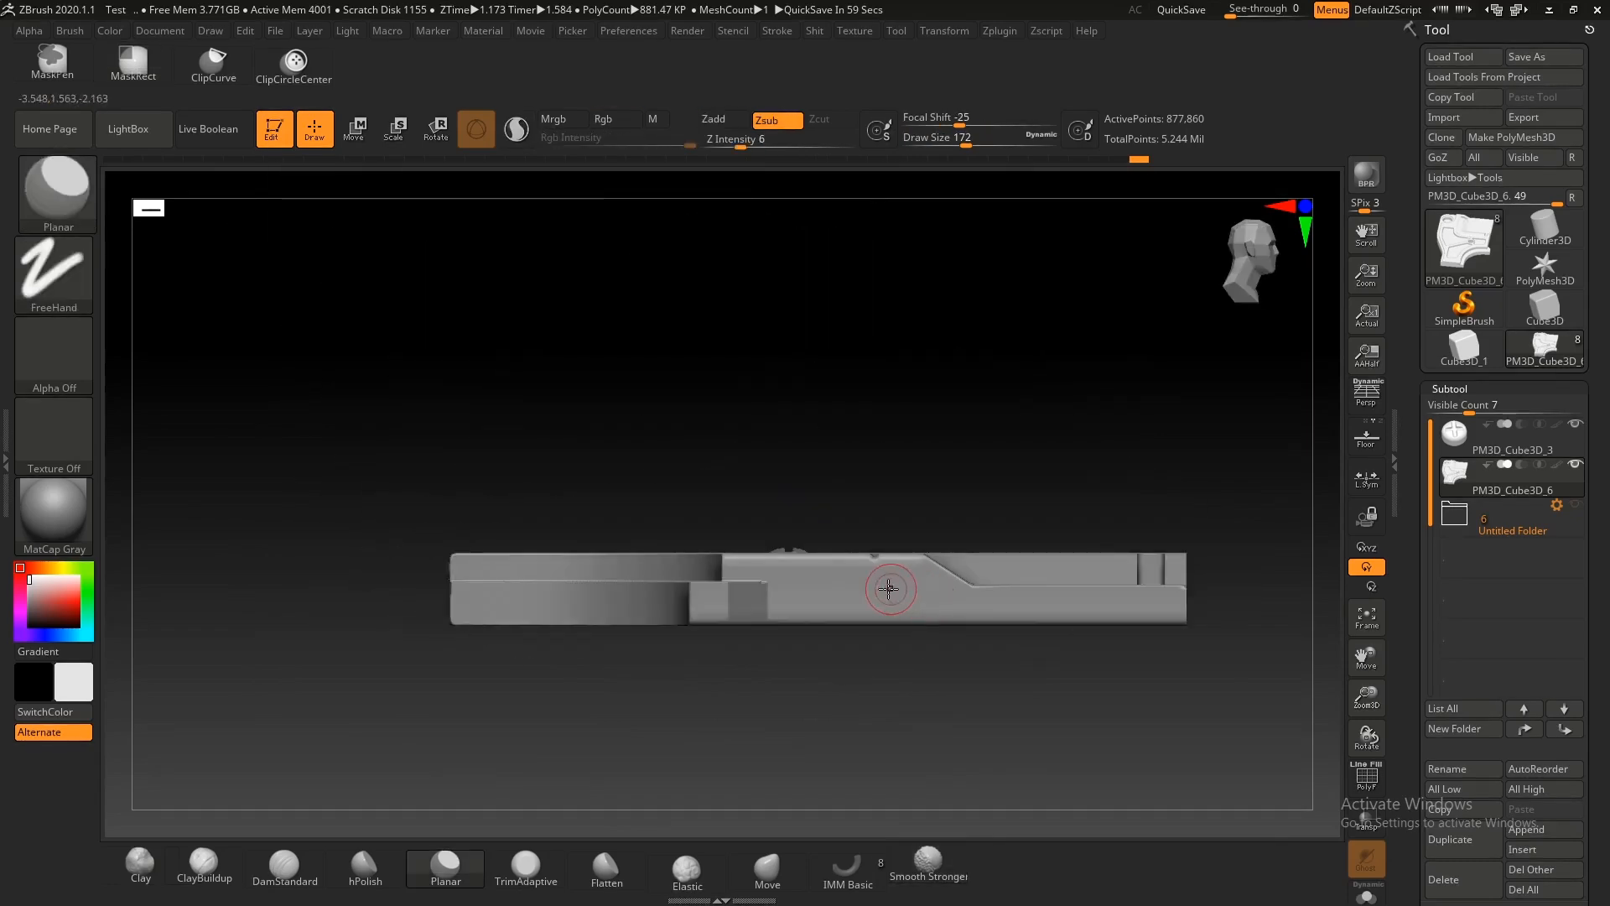
Step: Trim the ledge's outer edge to a smooth arc along the cutout with ClipCurve, and remesh
key(s)
mouse_move(889, 589)
mouse_down()
mouse_move(920, 590)
mouse_move(795, 597)
mouse_move(768, 573)
mouse_up()
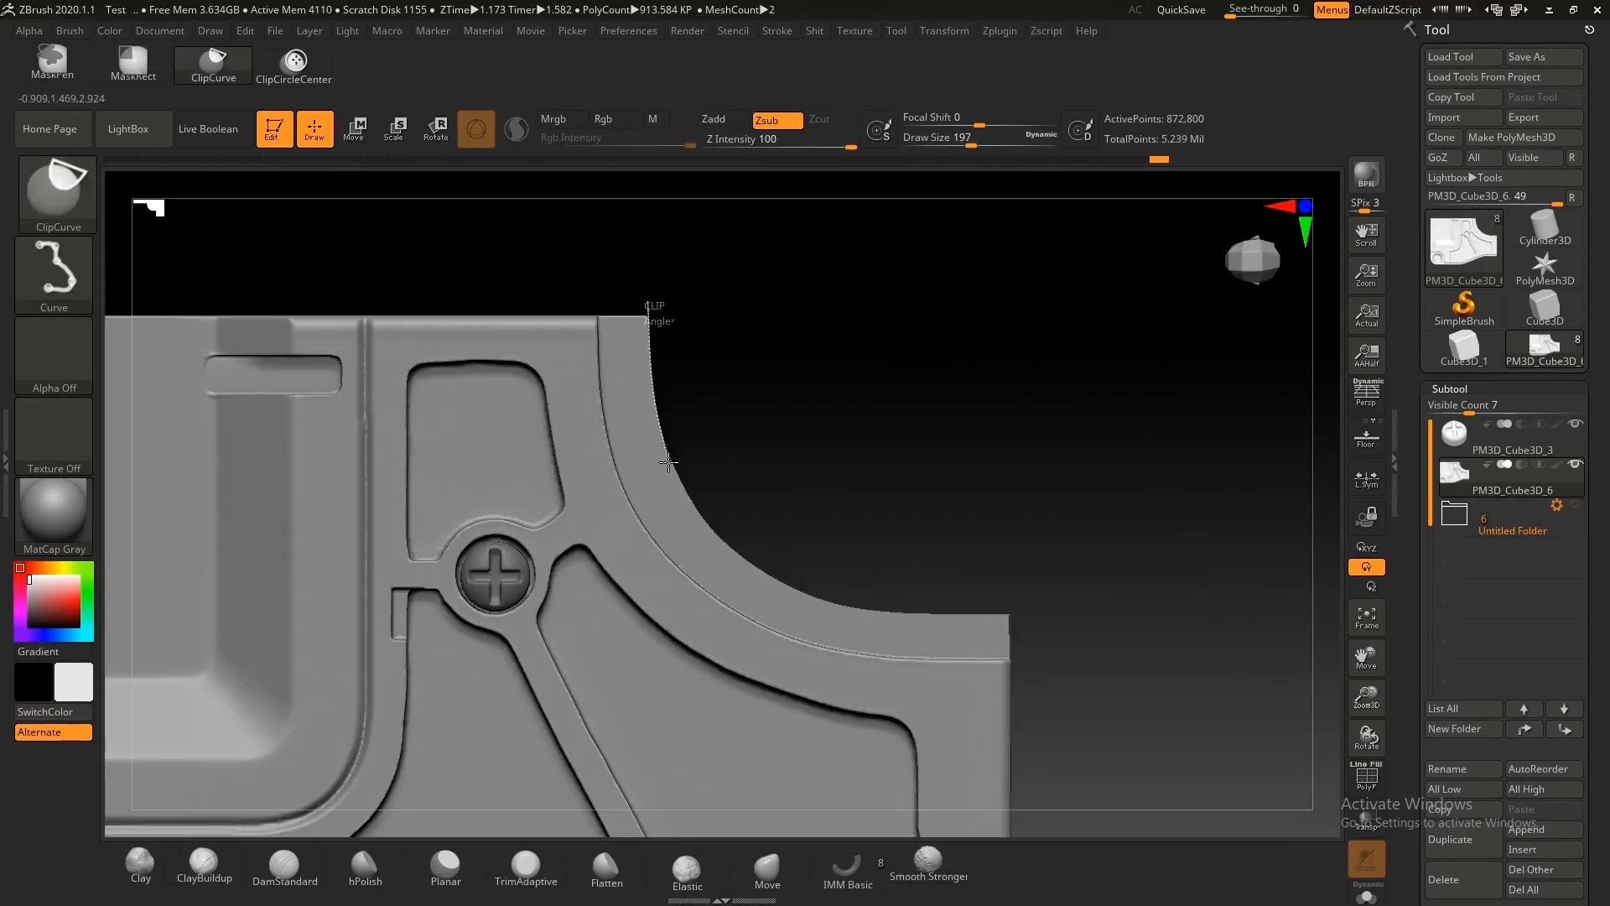
mouse_move(705, 527)
mouse_down()
mouse_move(814, 601)
mouse_move(895, 607)
mouse_move(931, 562)
mouse_up()
ctrl+right_drag(842, 577, 766, 552)
key(1)
alt+right_drag(868, 539, 811, 467)
ctrl+drag(964, 424, 868, 375)
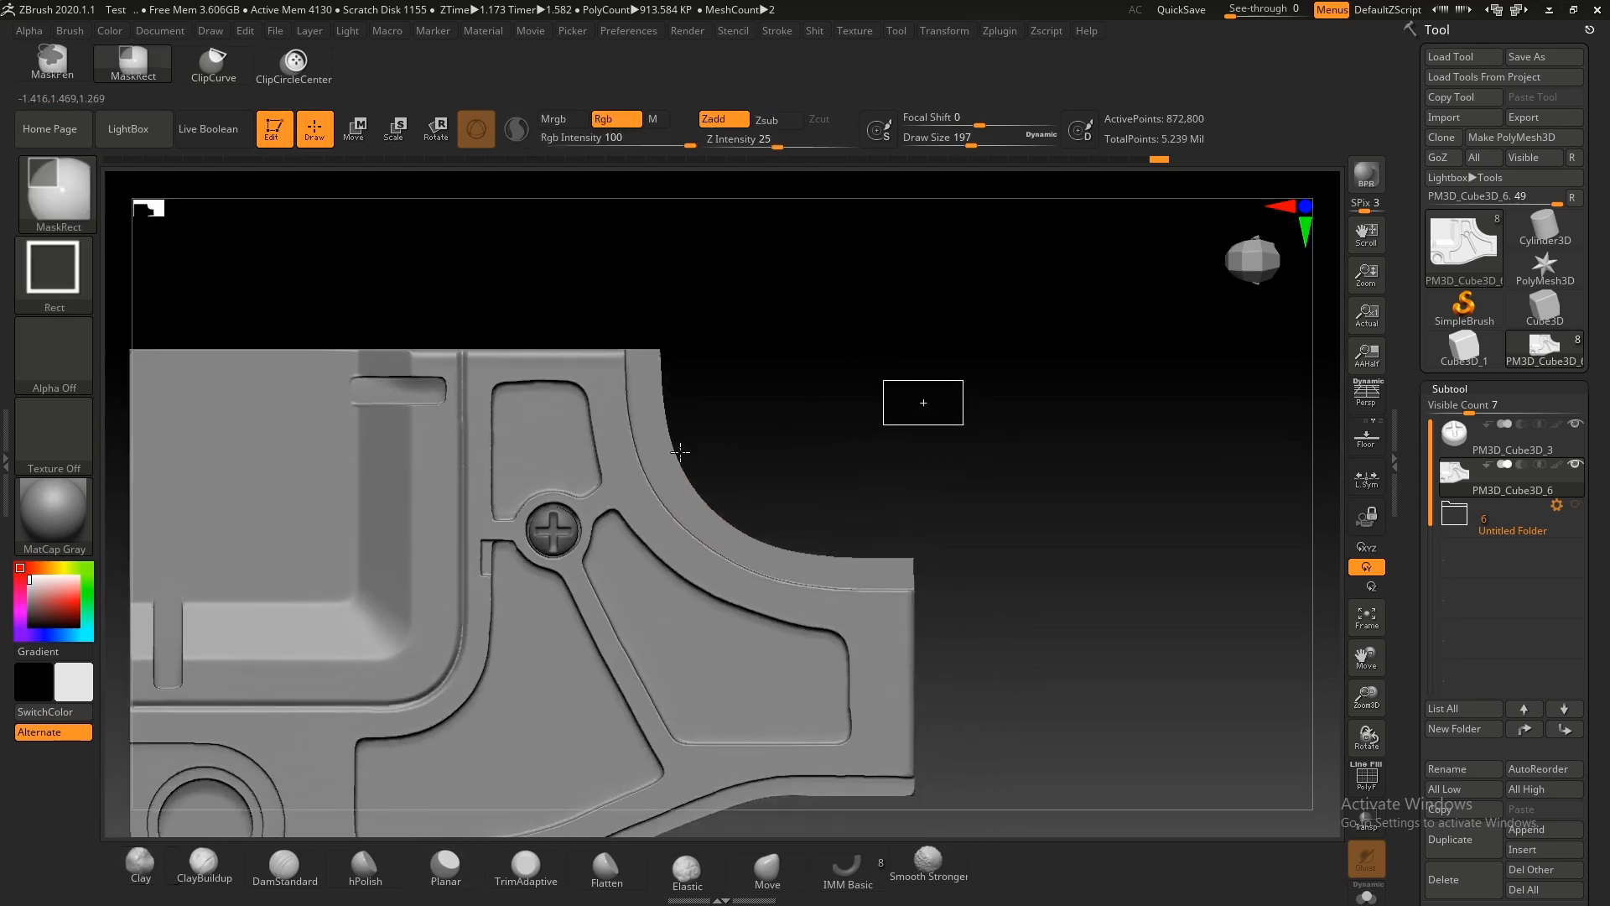
Step: Carve a groove along the curved ledge with the Nash-Slash brush at draw size 59 and Z intensity 30
key(b)
click(543, 832)
mouse_move(803, 460)
ctrl+right_down()
mouse_move(725, 548)
mouse_move(716, 435)
ctrl+right_up()
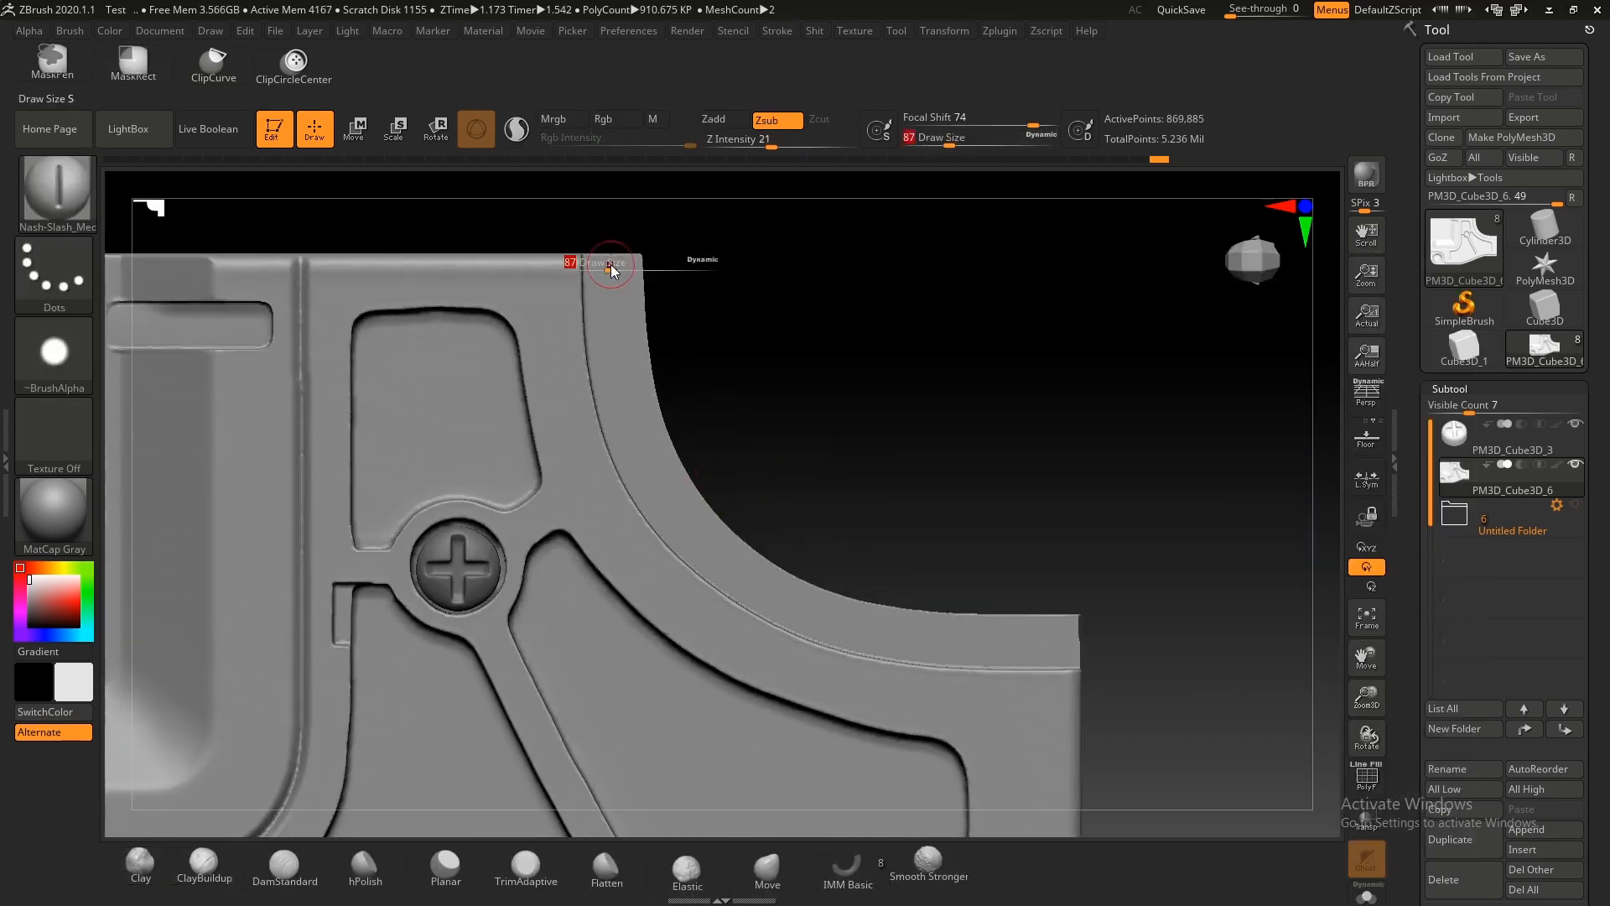
mouse_move(627, 272)
mouse_down()
mouse_move(679, 460)
mouse_move(738, 529)
mouse_move(631, 285)
mouse_move(671, 495)
mouse_up()
key(ctrl+z)
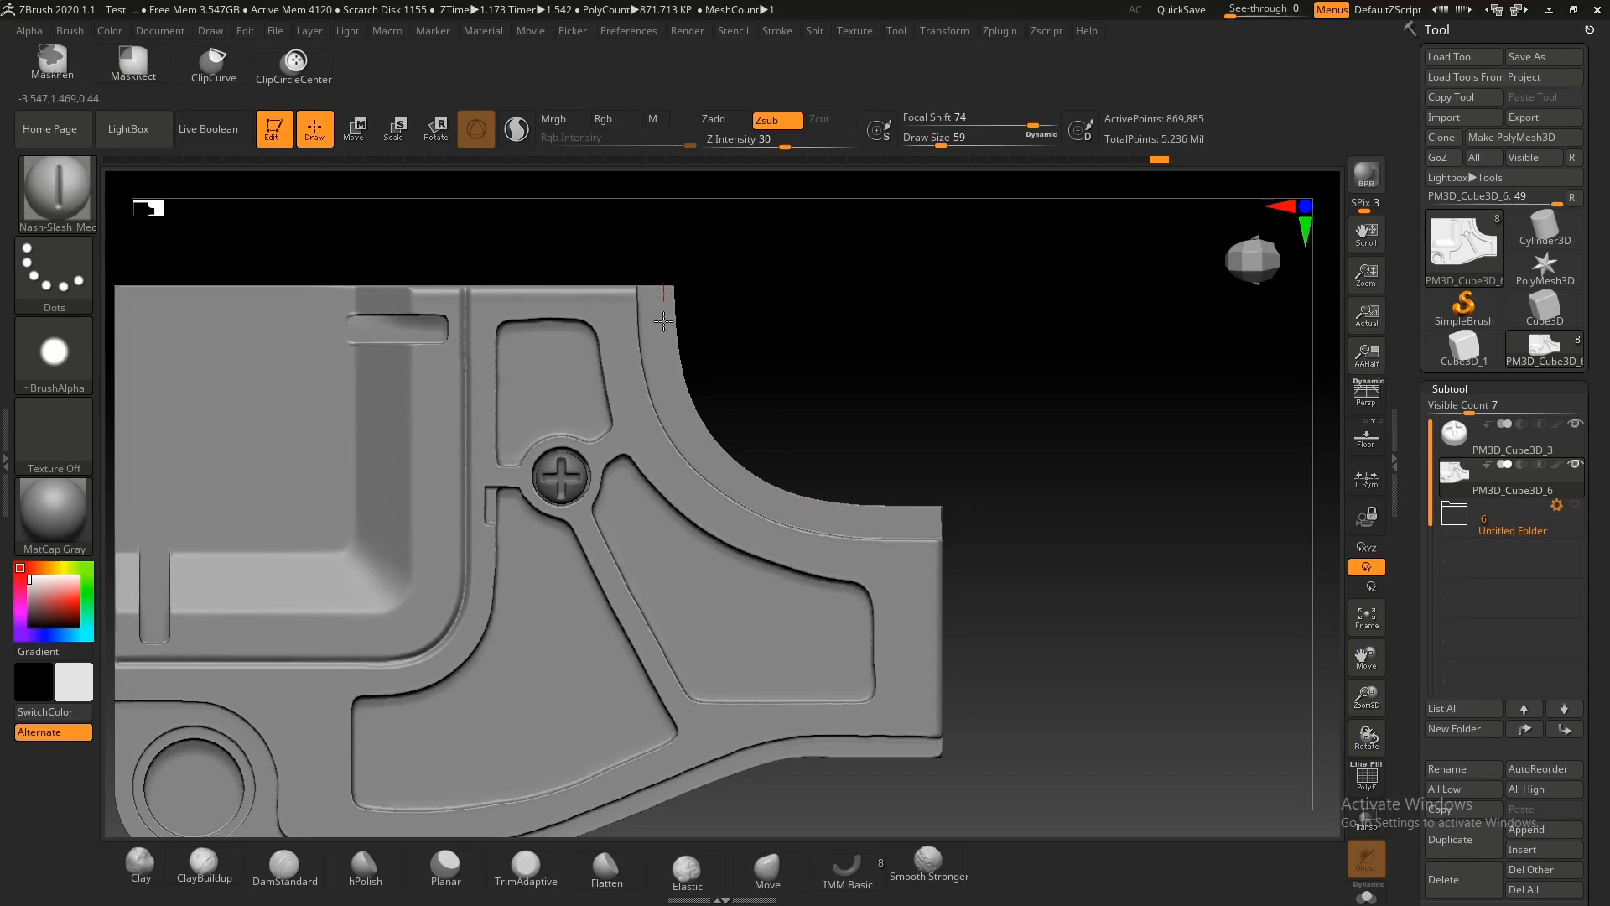
mouse_move(685, 425)
mouse_down()
mouse_move(763, 496)
mouse_move(973, 524)
mouse_up()
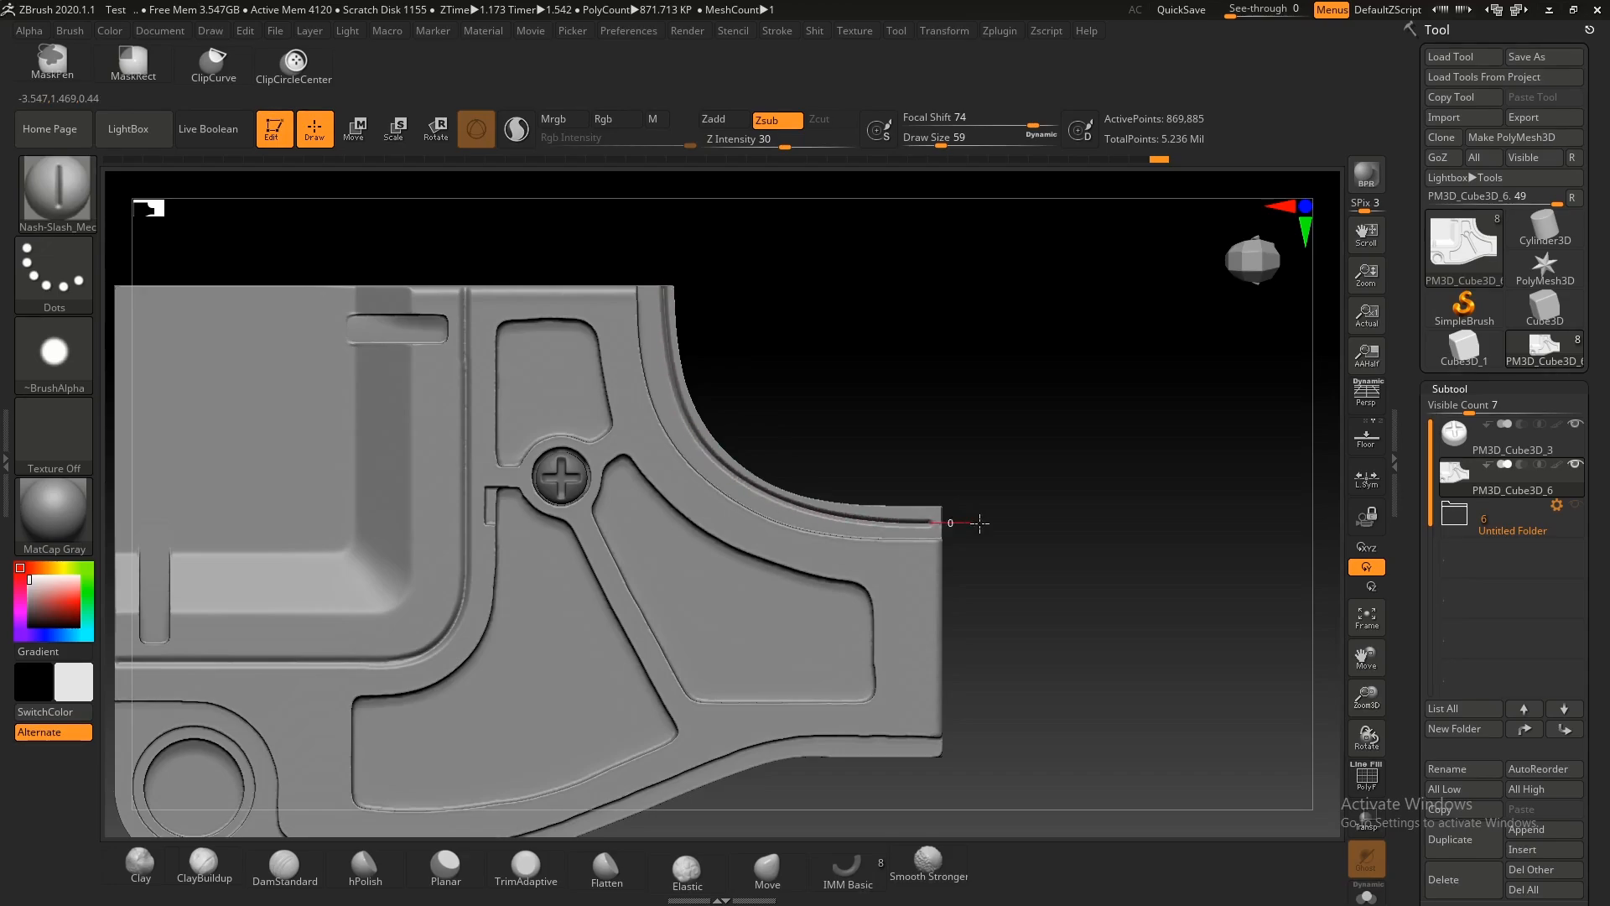
ctrl+right_drag(937, 539, 804, 477)
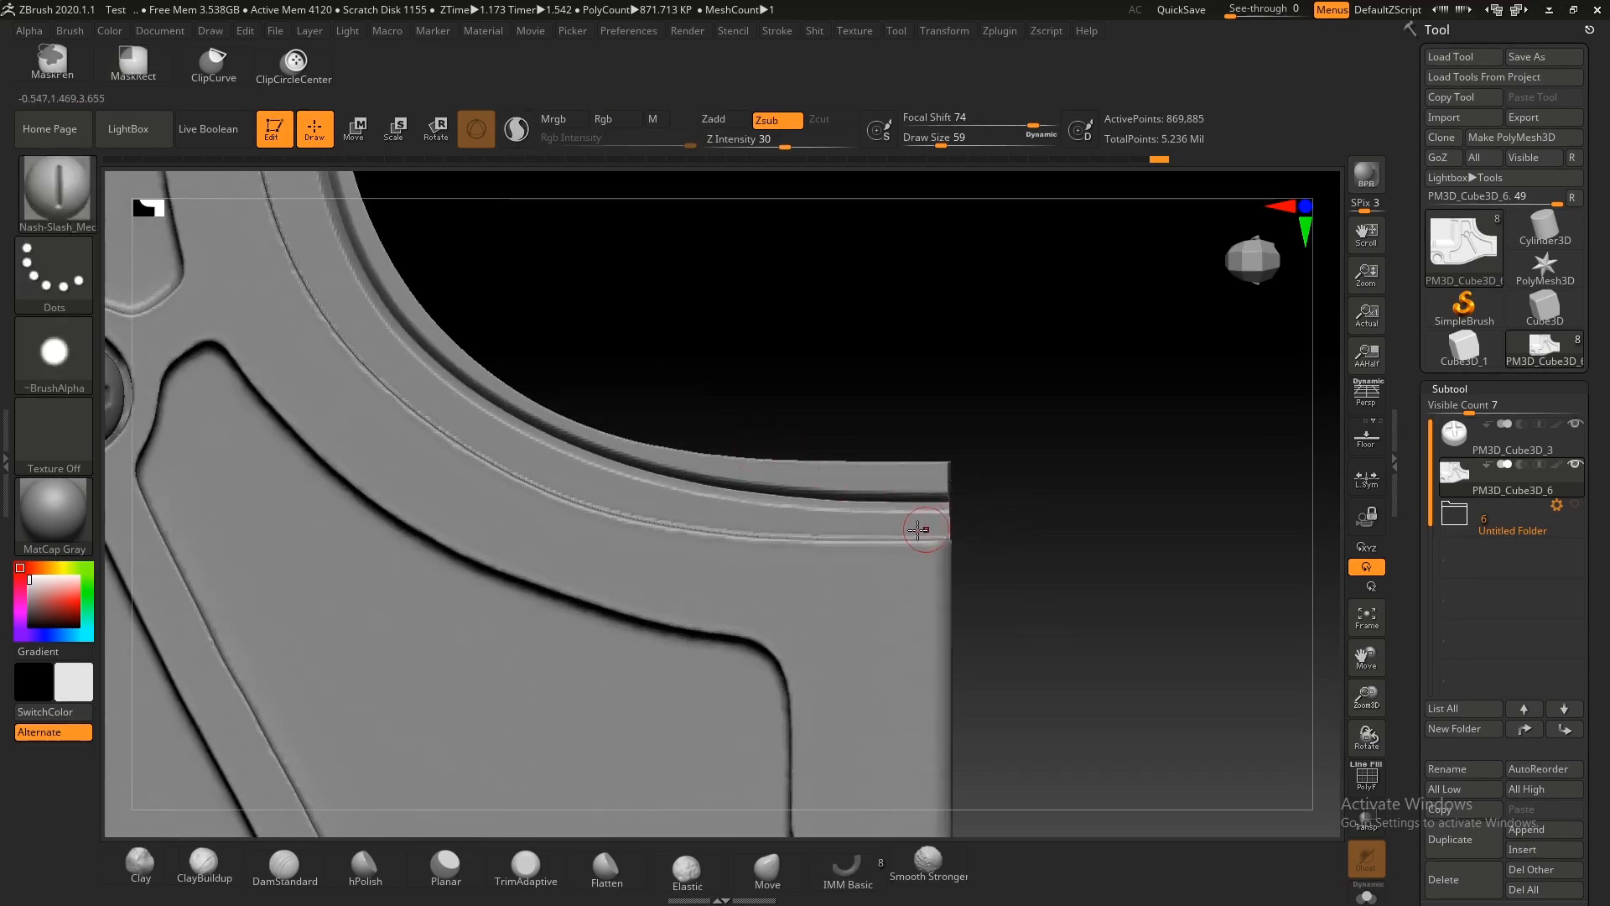
Step: Mask everything except the ledge's outer end, adjust the groove there with the Move brush, and clear the mask
key(ctrl)
ctrl+drag(984, 525, 678, 464)
ctrl+click(1018, 431)
drag(826, 519, 762, 496)
key(ctrl+z)
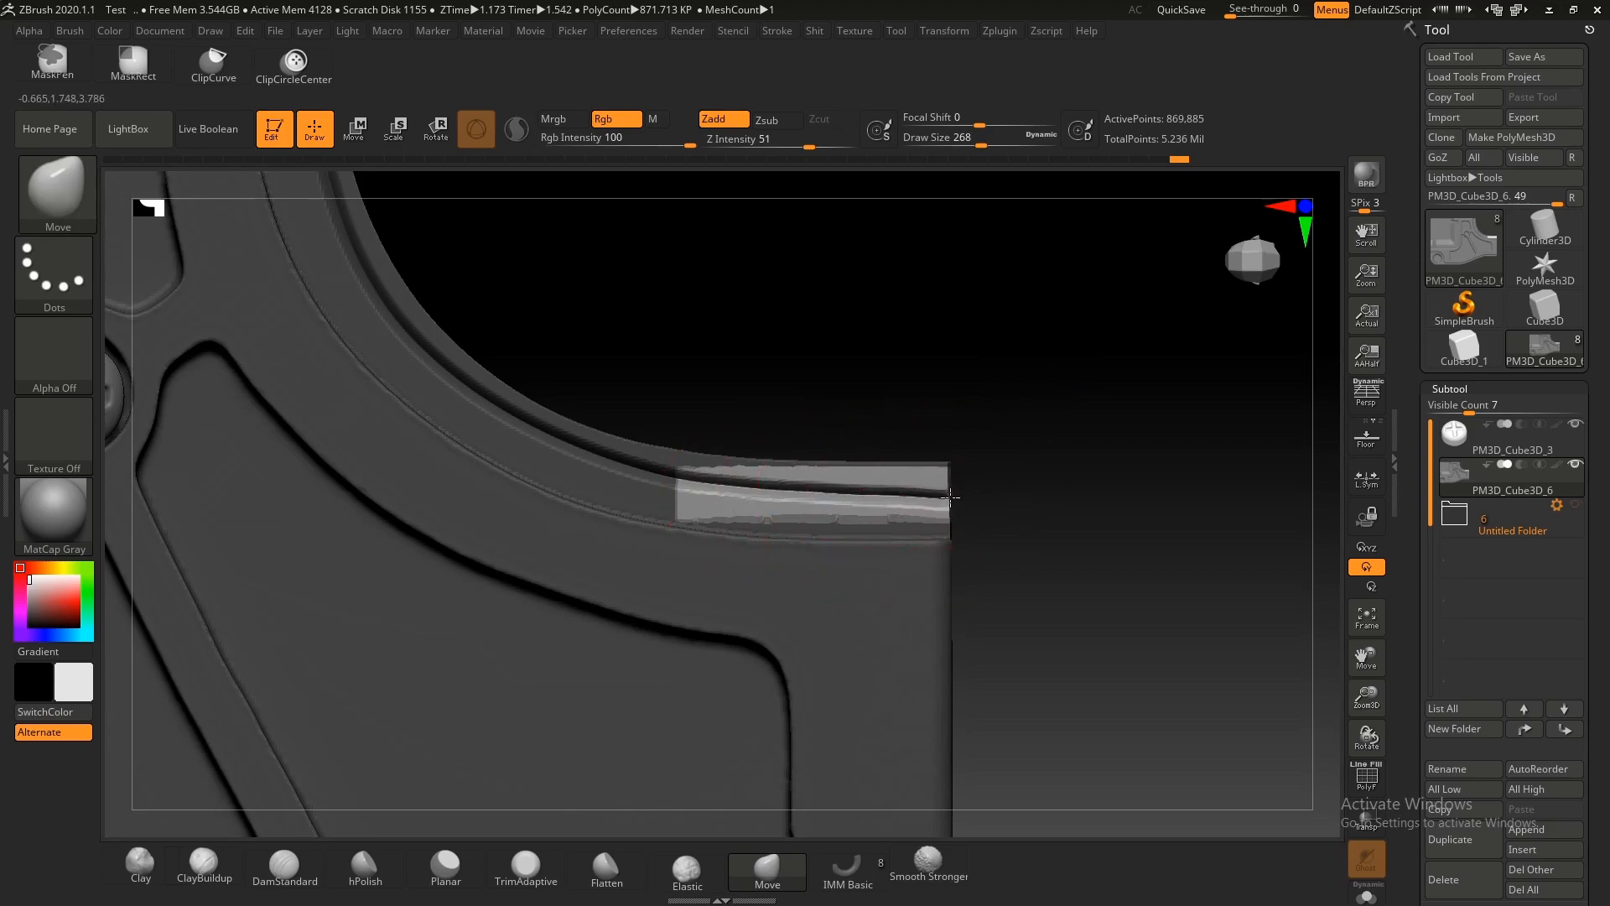
mouse_move(1115, 511)
ctrl+mouse_down()
mouse_move(1054, 449)
mouse_move(1058, 466)
ctrl+mouse_up()
Step: Flatten and smooth the bumpy end and side wall of the grooved ledge with the Planar brush at Z intensity 79
mouse_move(1063, 522)
ctrl+right_down()
mouse_move(892, 442)
mouse_move(967, 475)
ctrl+right_up()
ctrl+right_drag(1102, 545, 827, 517)
mouse_move(797, 398)
mouse_down()
mouse_move(798, 380)
mouse_move(842, 452)
mouse_up()
ctrl+right_drag(841, 453, 842, 536)
right_drag(841, 537, 949, 511)
key(b)
key(p)
key(l)
key(s)
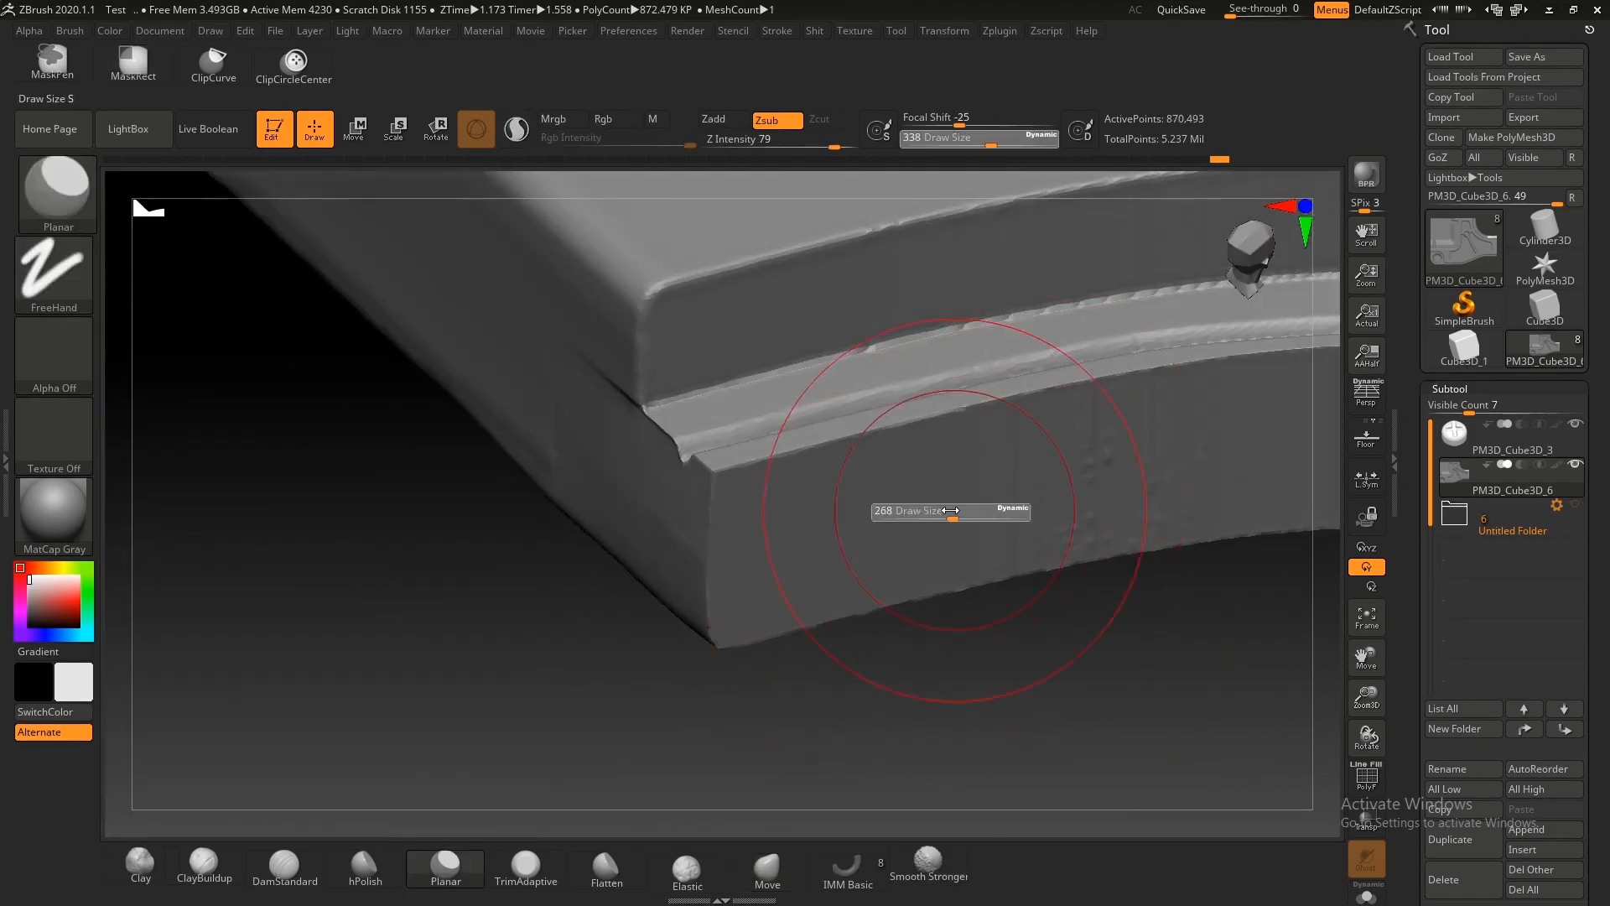
drag(956, 511, 929, 511)
alt+right_drag(1028, 481, 841, 471)
key(s)
drag(841, 470, 824, 466)
key(shift)
mouse_move(897, 471)
ctrl+right_down()
mouse_move(898, 378)
mouse_move(754, 495)
mouse_move(755, 342)
mouse_move(797, 500)
mouse_move(848, 453)
mouse_move(848, 471)
mouse_move(913, 513)
mouse_move(914, 458)
ctrl+right_up()
mouse_move(913, 457)
right_down()
mouse_move(970, 453)
mouse_move(970, 560)
mouse_move(910, 556)
right_up()
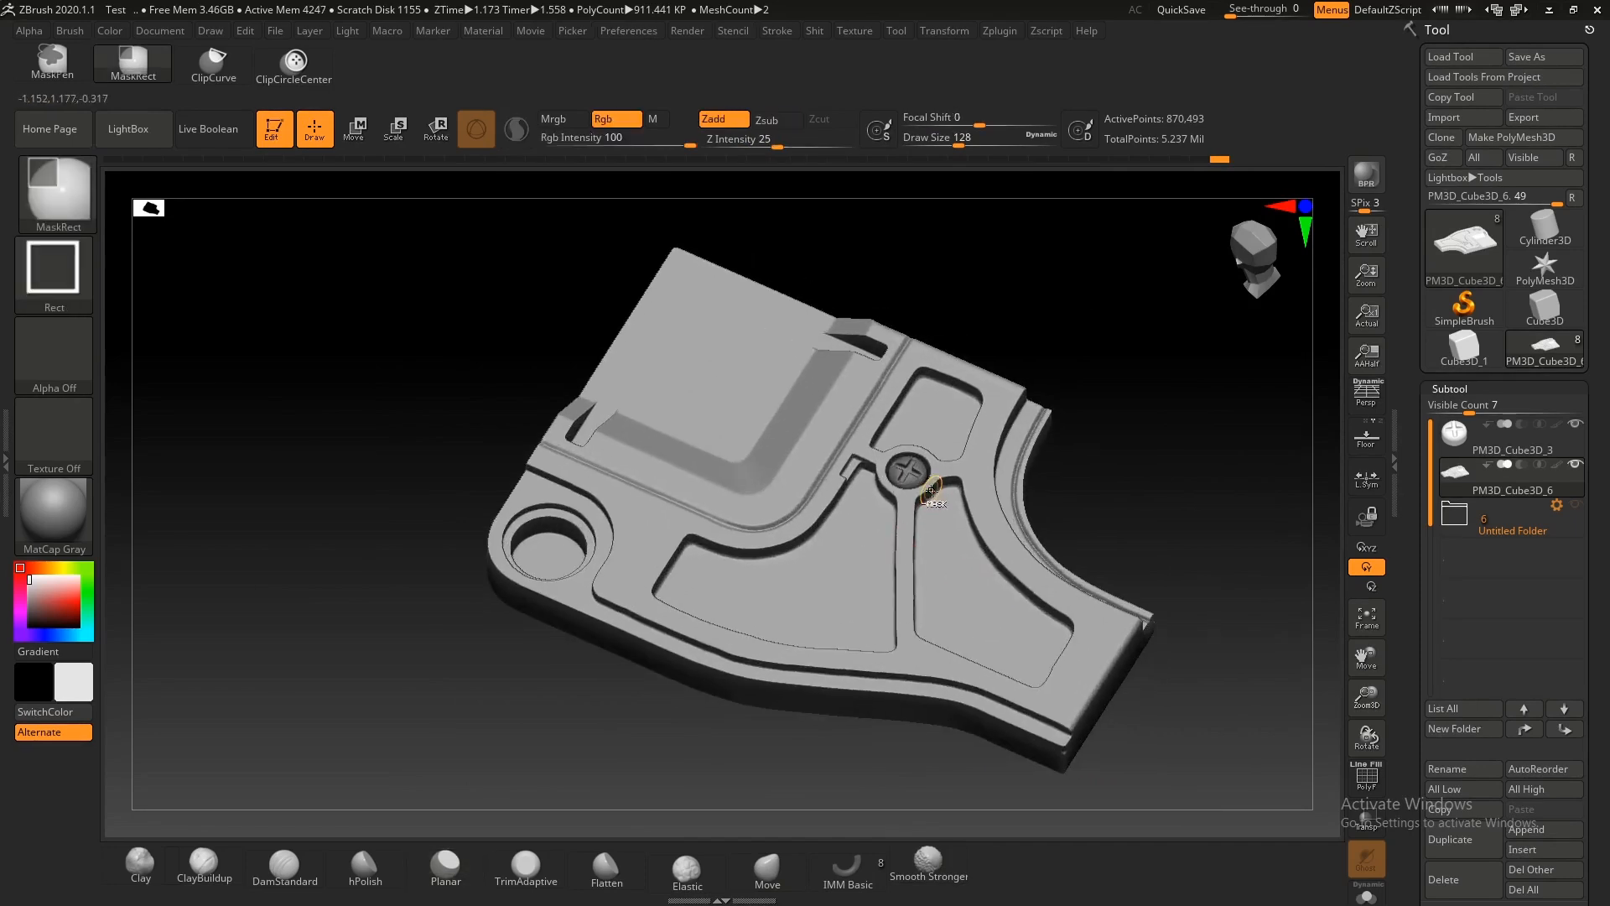
Step: Review the whole bracket, switch to Photoshop and examine the full device and its handle brackets in the Render 1 image
mouse_move(941, 495)
ctrl+right_down()
mouse_move(874, 474)
mouse_move(971, 345)
mouse_move(956, 424)
mouse_move(866, 525)
mouse_move(995, 597)
mouse_move(884, 535)
mouse_move(754, 428)
mouse_move(914, 469)
mouse_move(964, 428)
mouse_move(884, 439)
mouse_move(963, 464)
mouse_move(1122, 468)
ctrl+right_up()
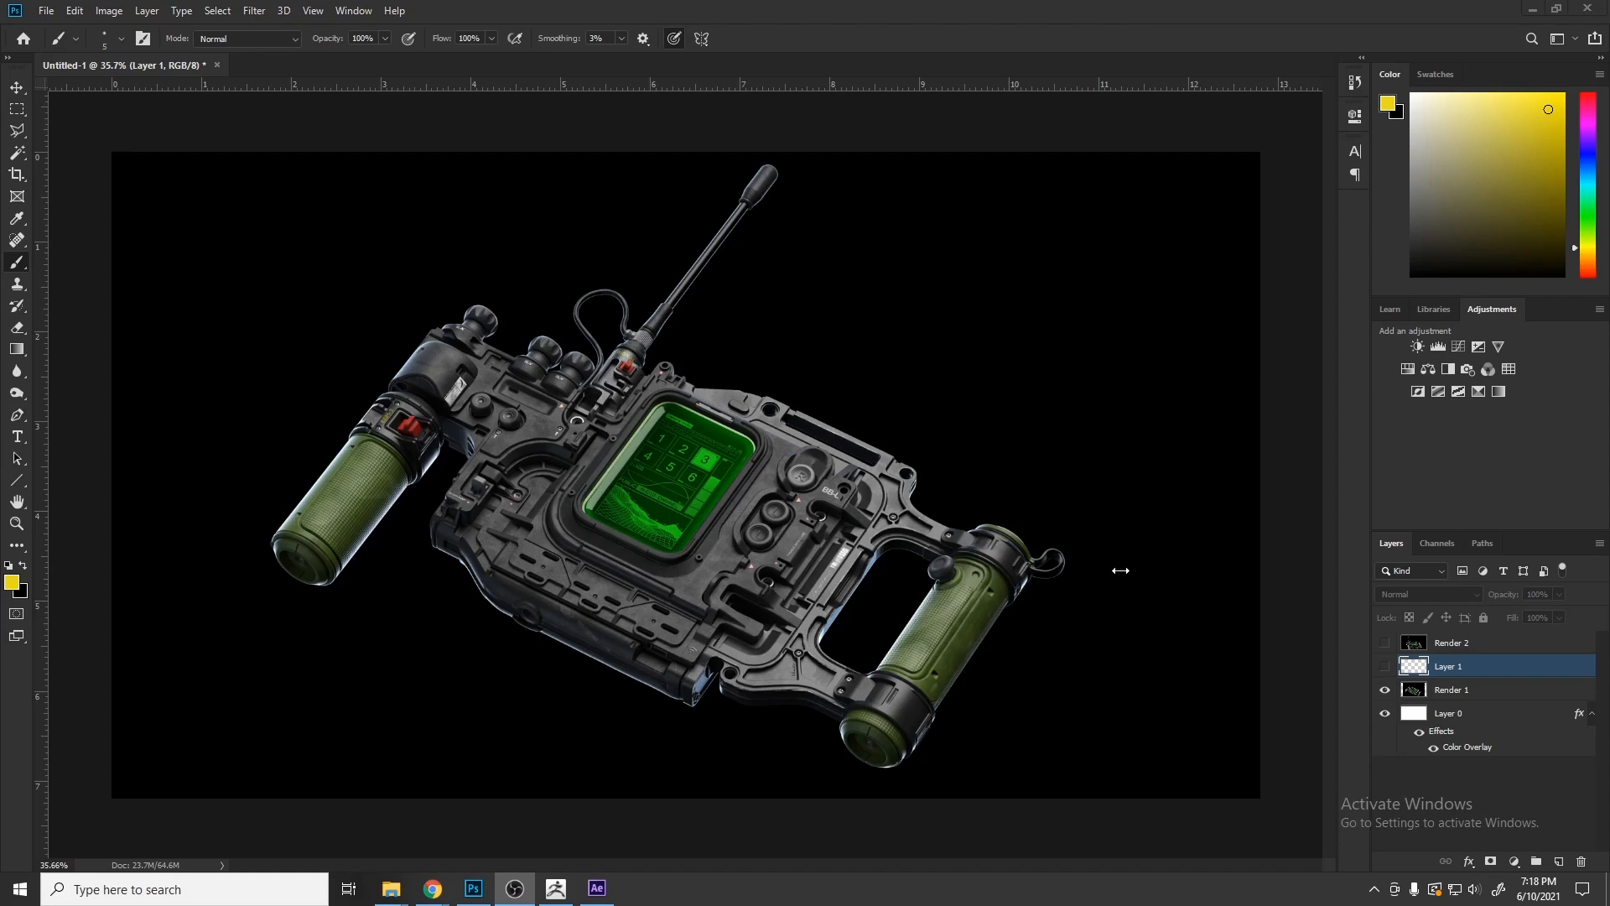
alt+scroll(771, 559, up, 1)
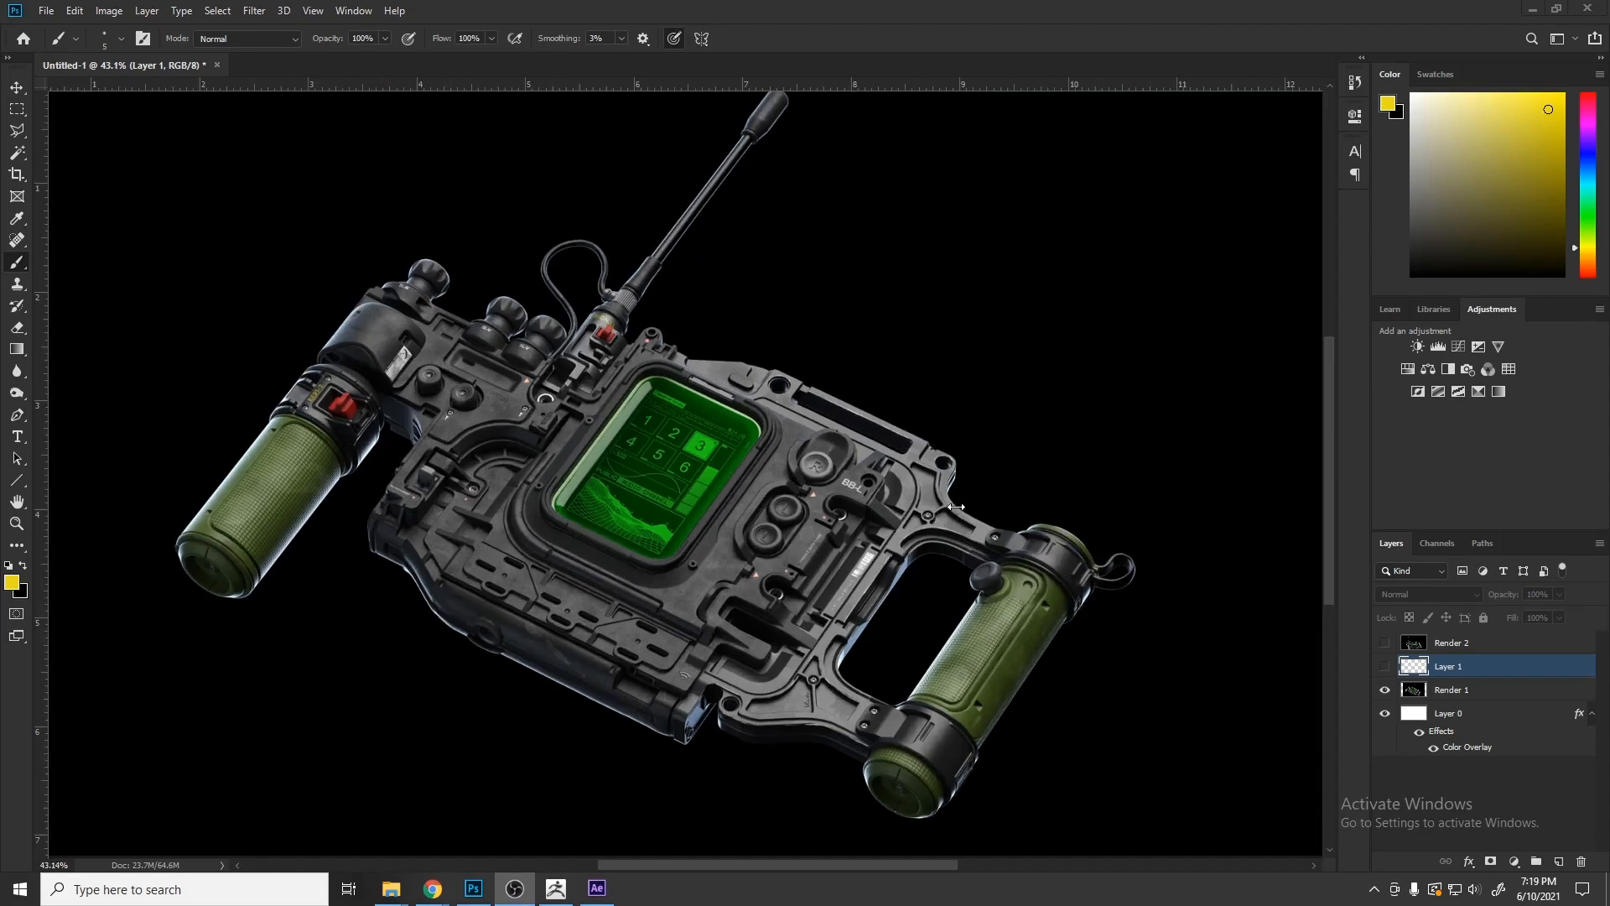
alt+scroll(907, 444, down, 2)
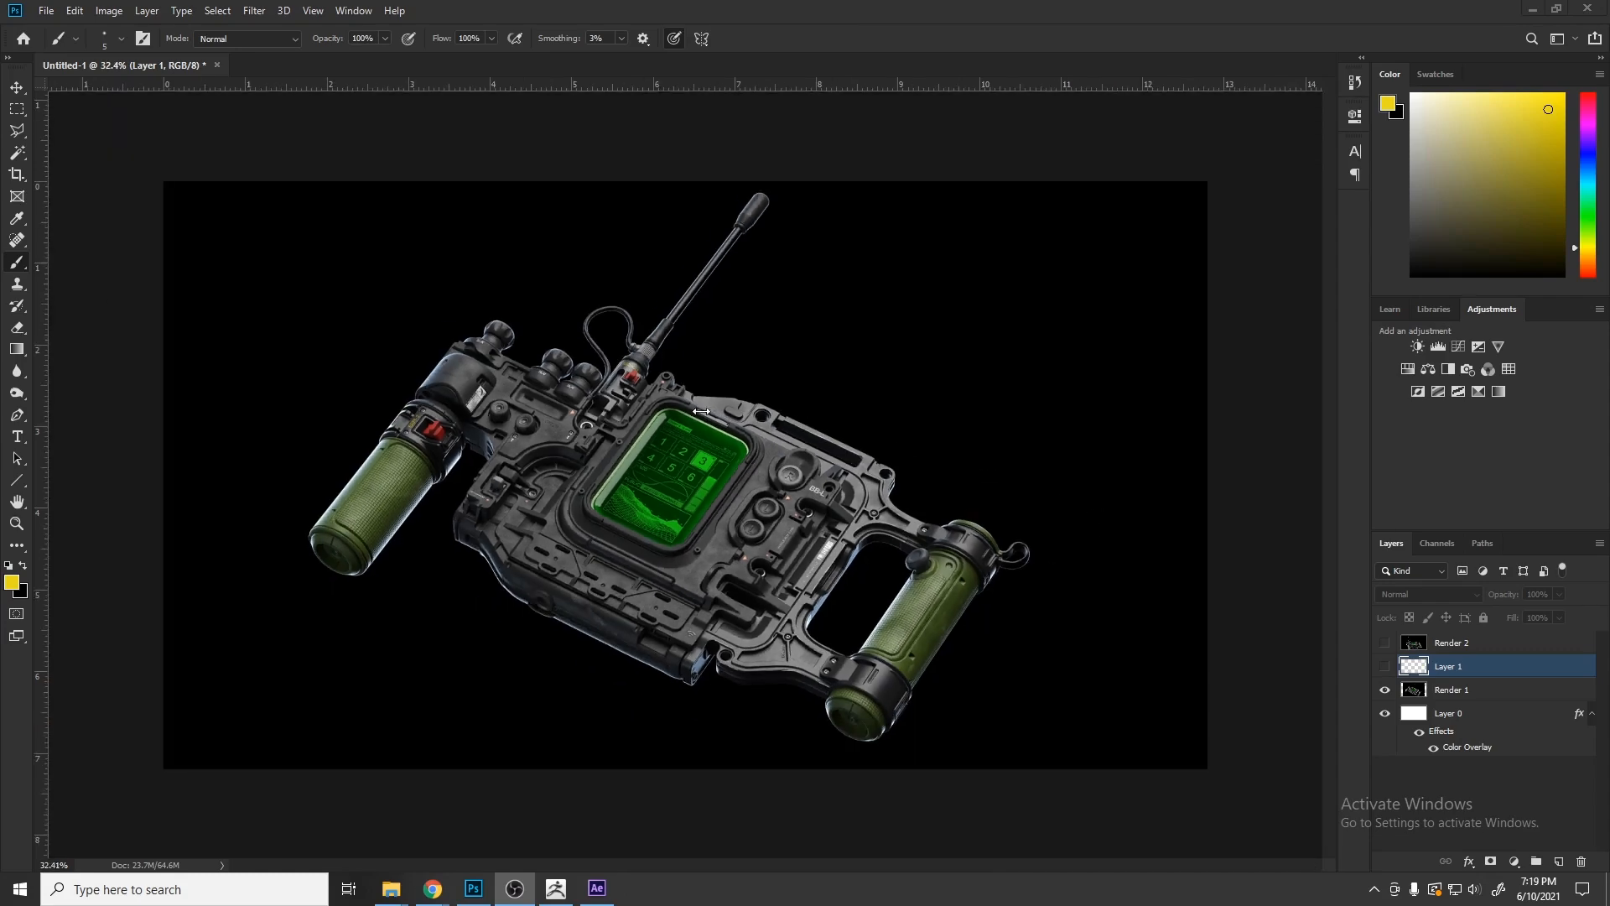
alt+scroll(678, 655, up, 1)
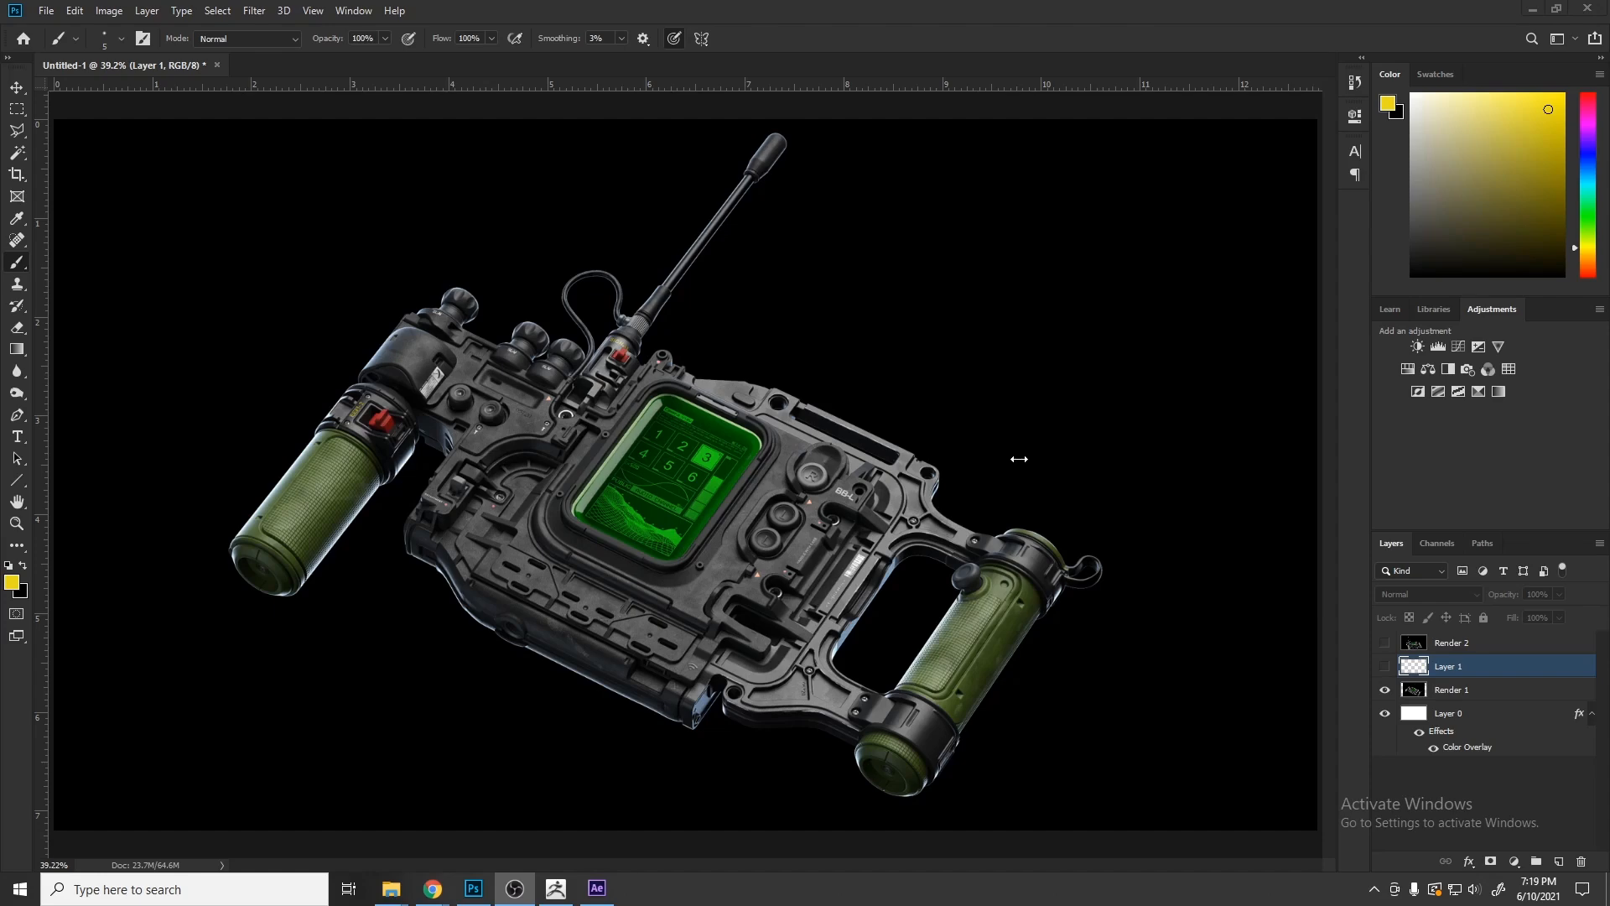
alt+scroll(1019, 459, down, 2)
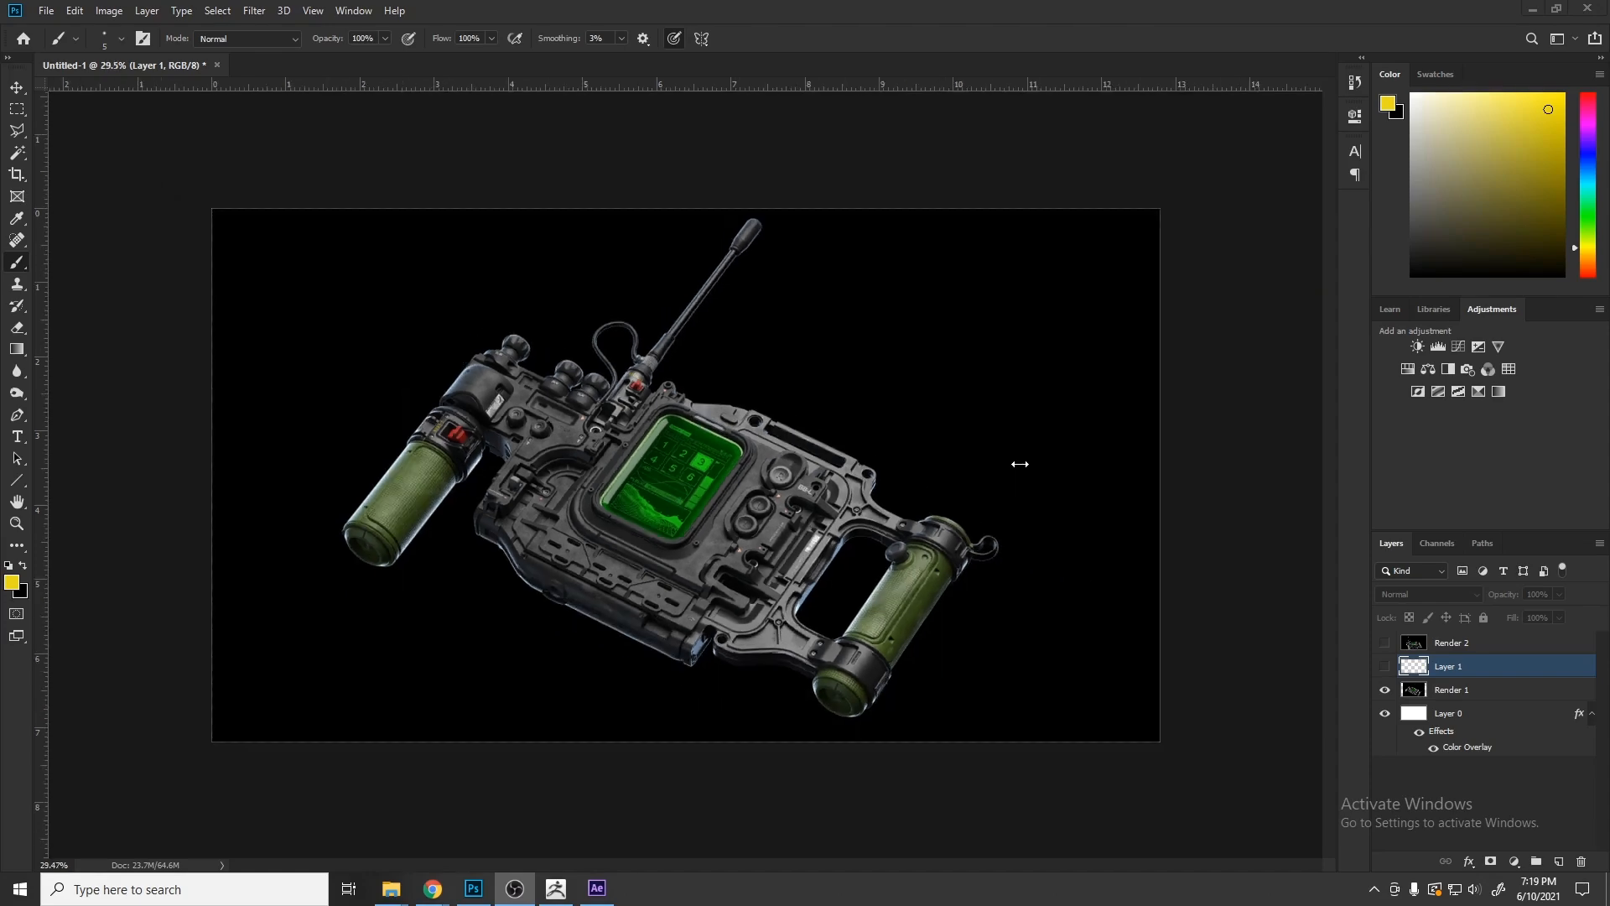
alt+scroll(1020, 464, up, 1)
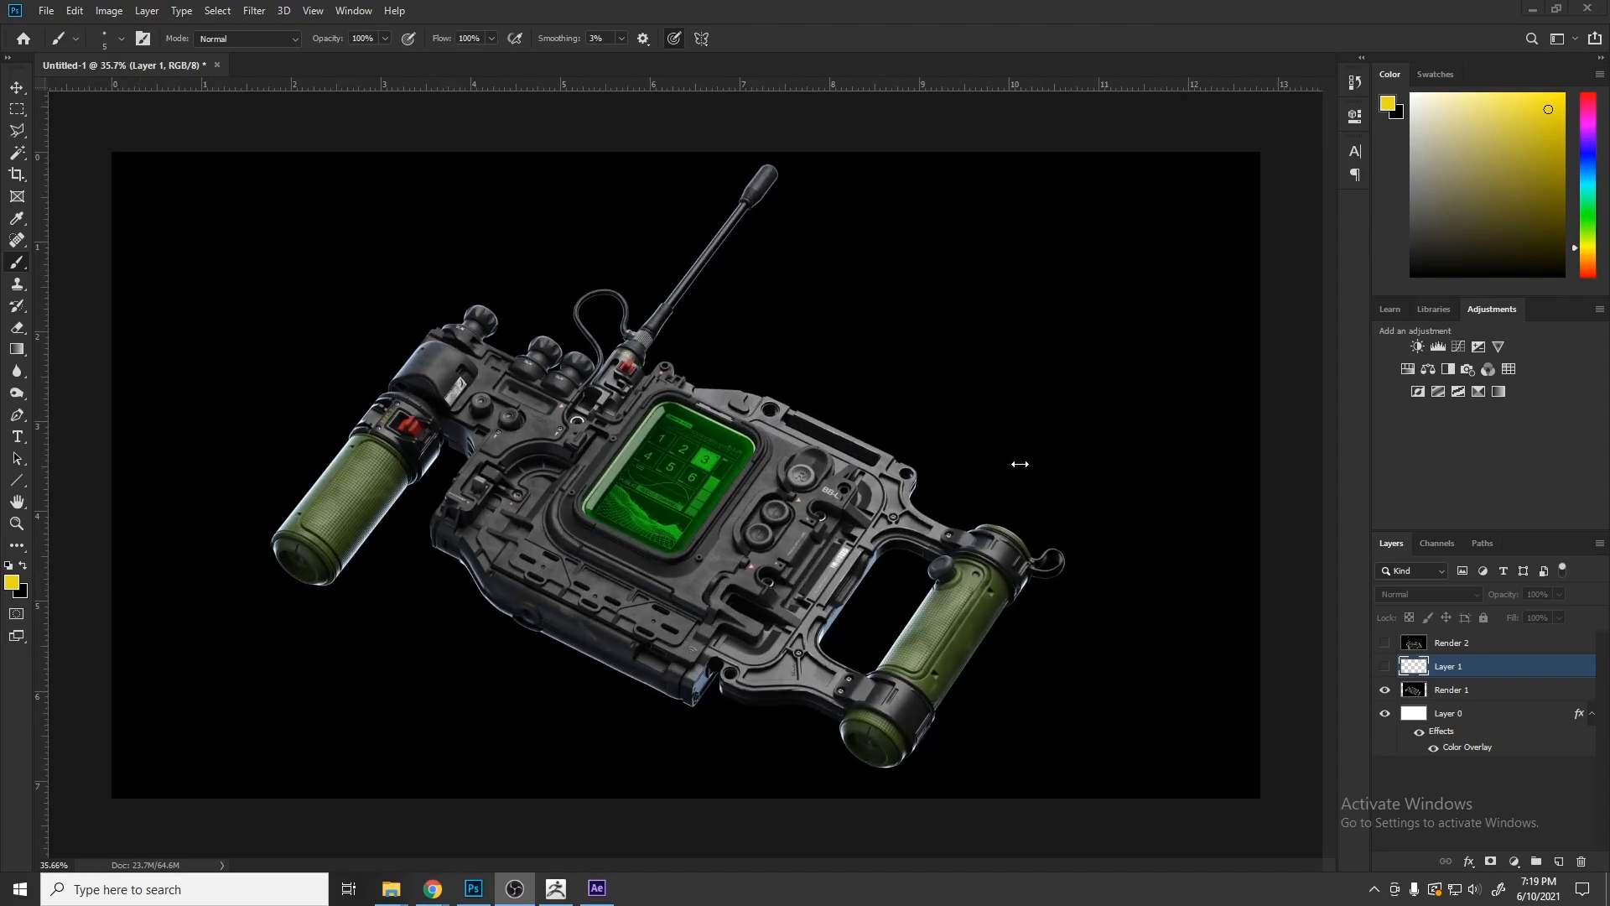